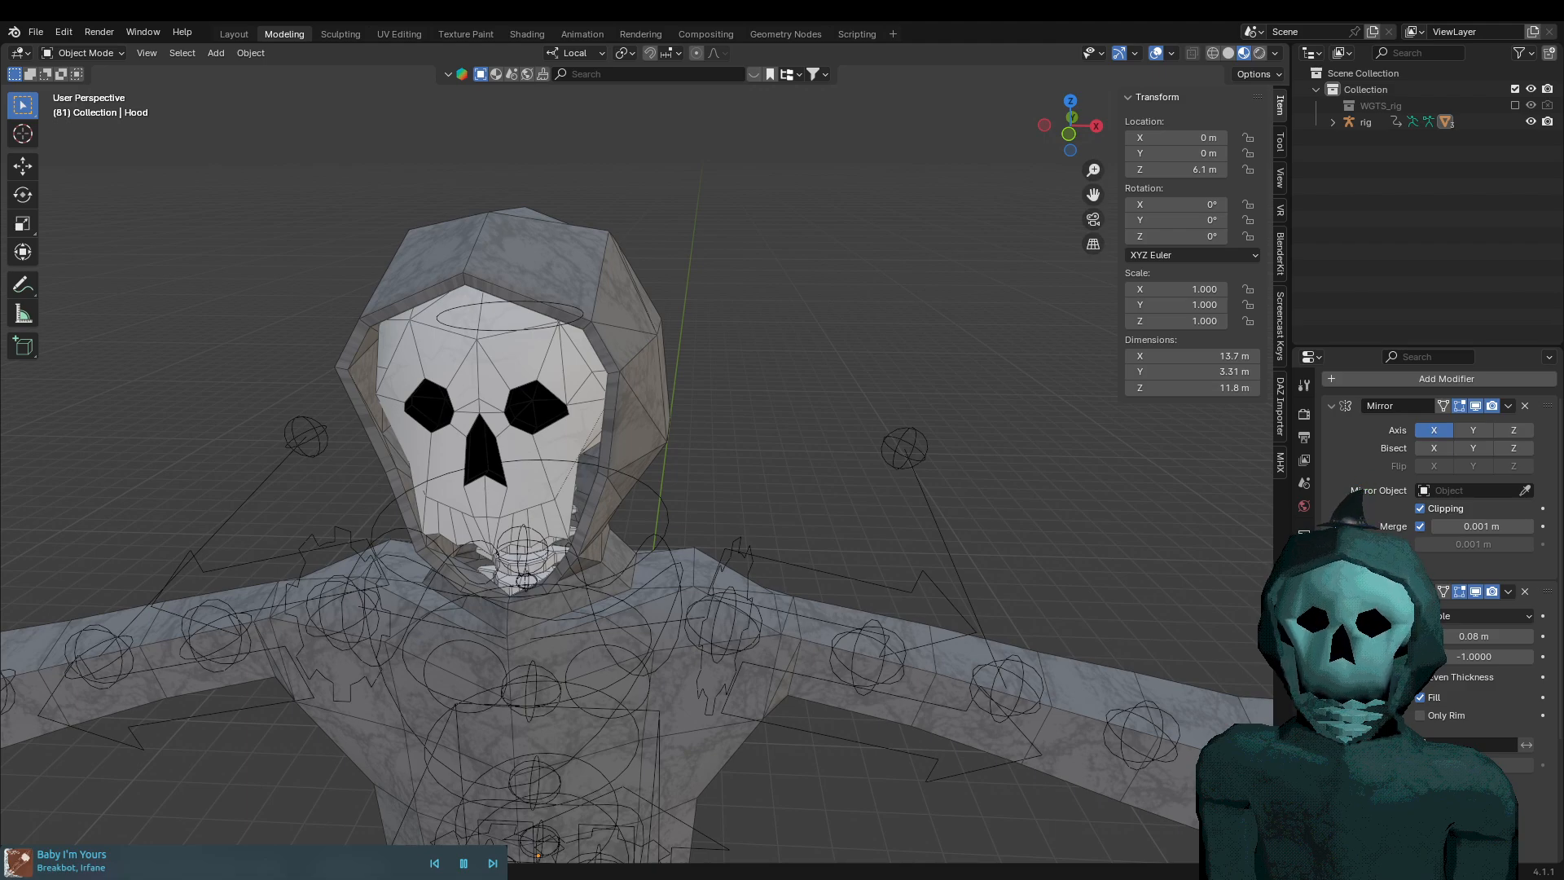
Select the hooded character's rig and switch it to Pose Mode
middle_drag(707, 588, 755, 362)
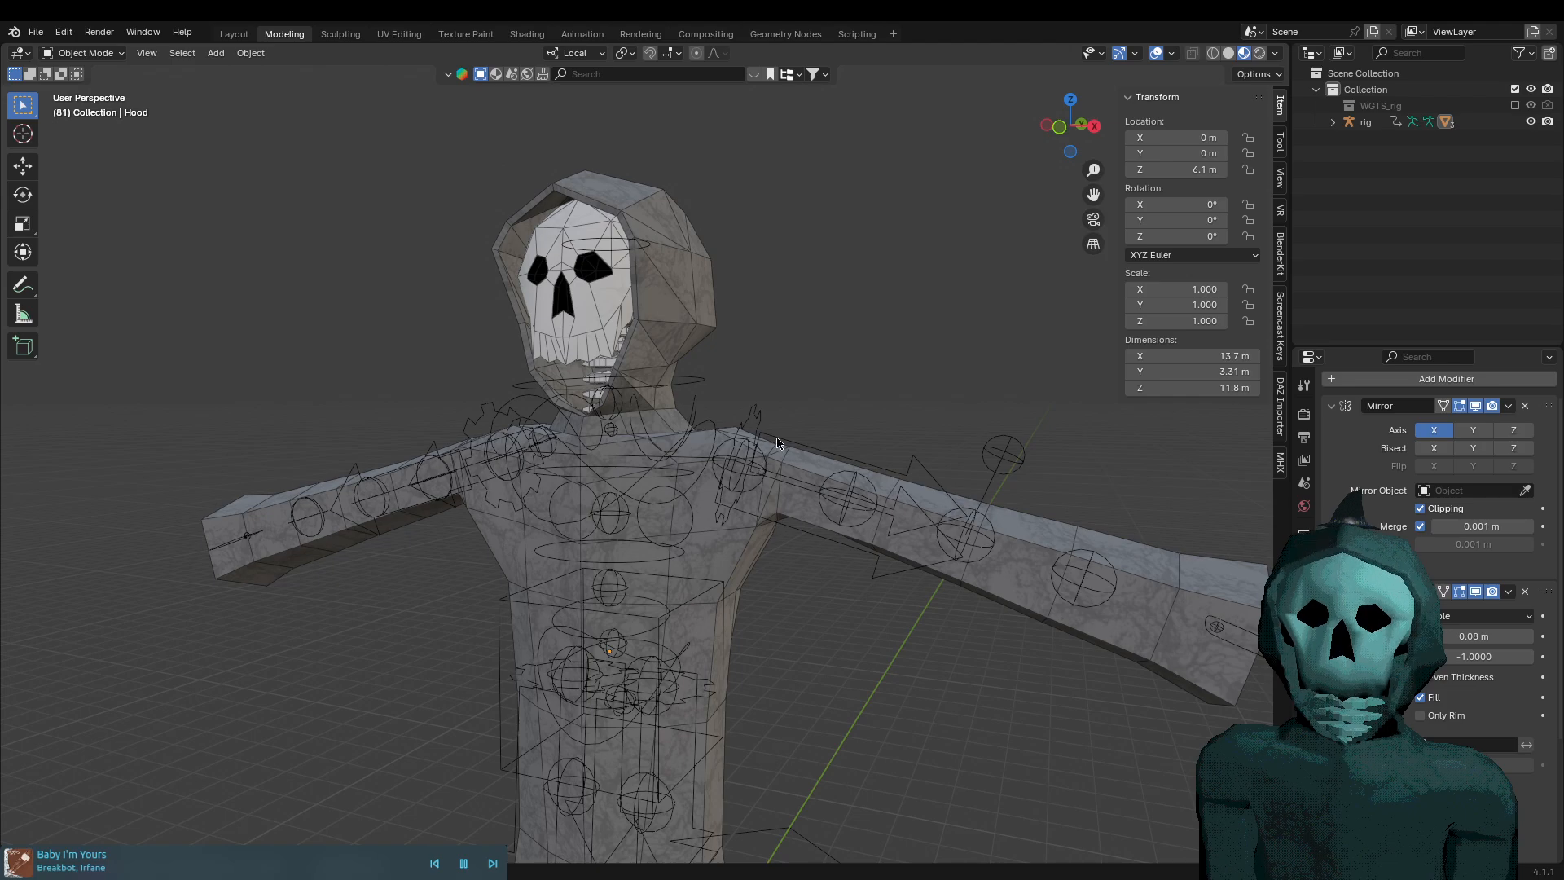
middle_drag(780, 441, 774, 451)
shift+middle_drag(860, 585, 832, 491)
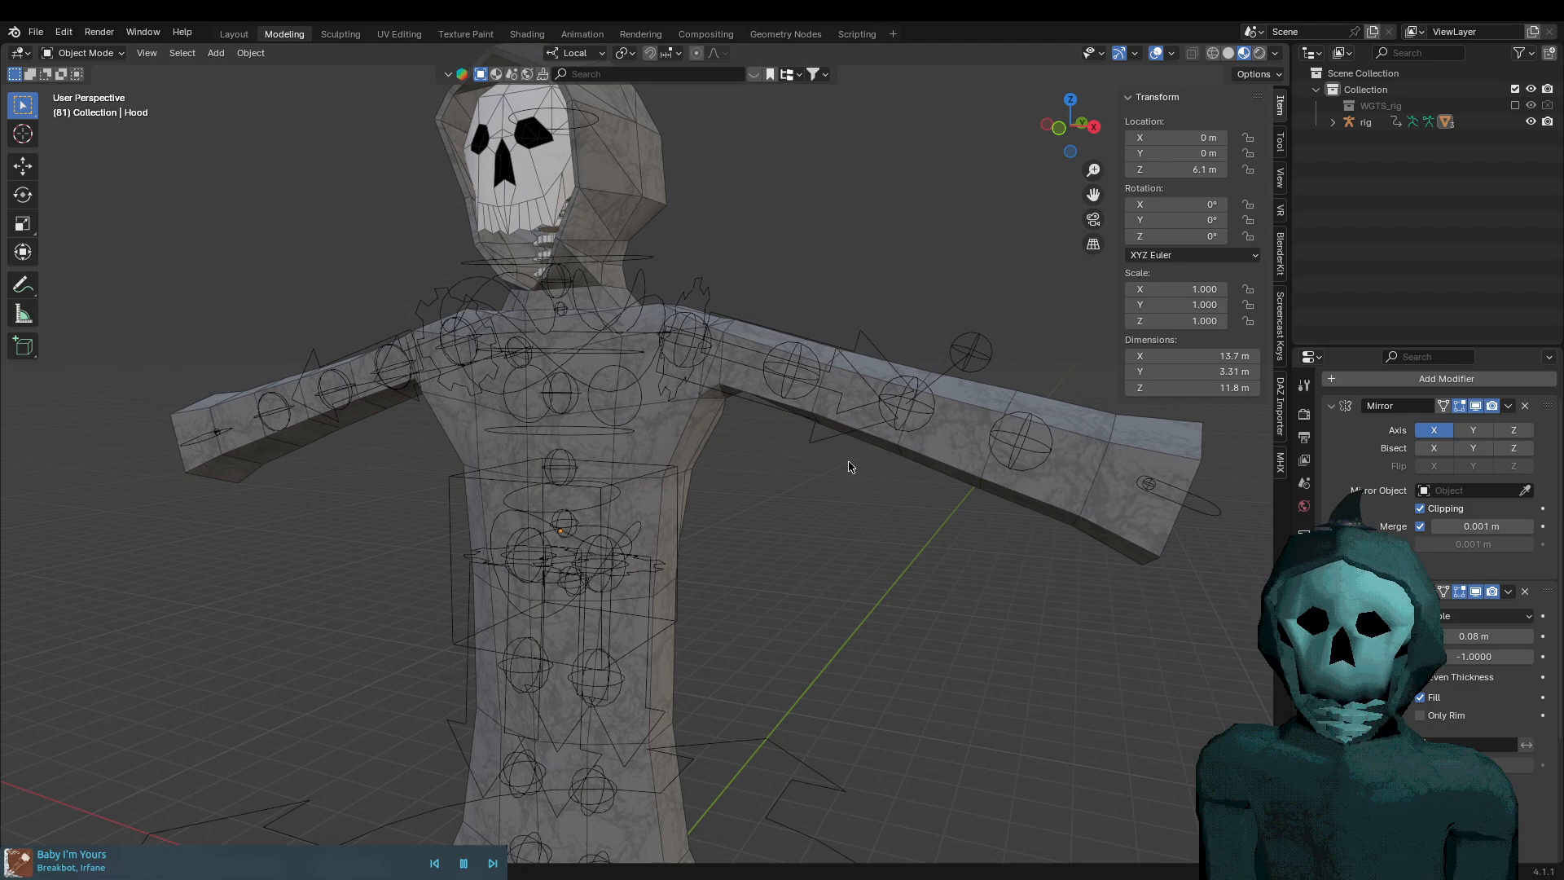
middle_drag(817, 526, 736, 485)
scroll(810, 437, down, 2)
click(626, 526)
click(622, 527)
click(626, 540)
key(ctrl+Tab)
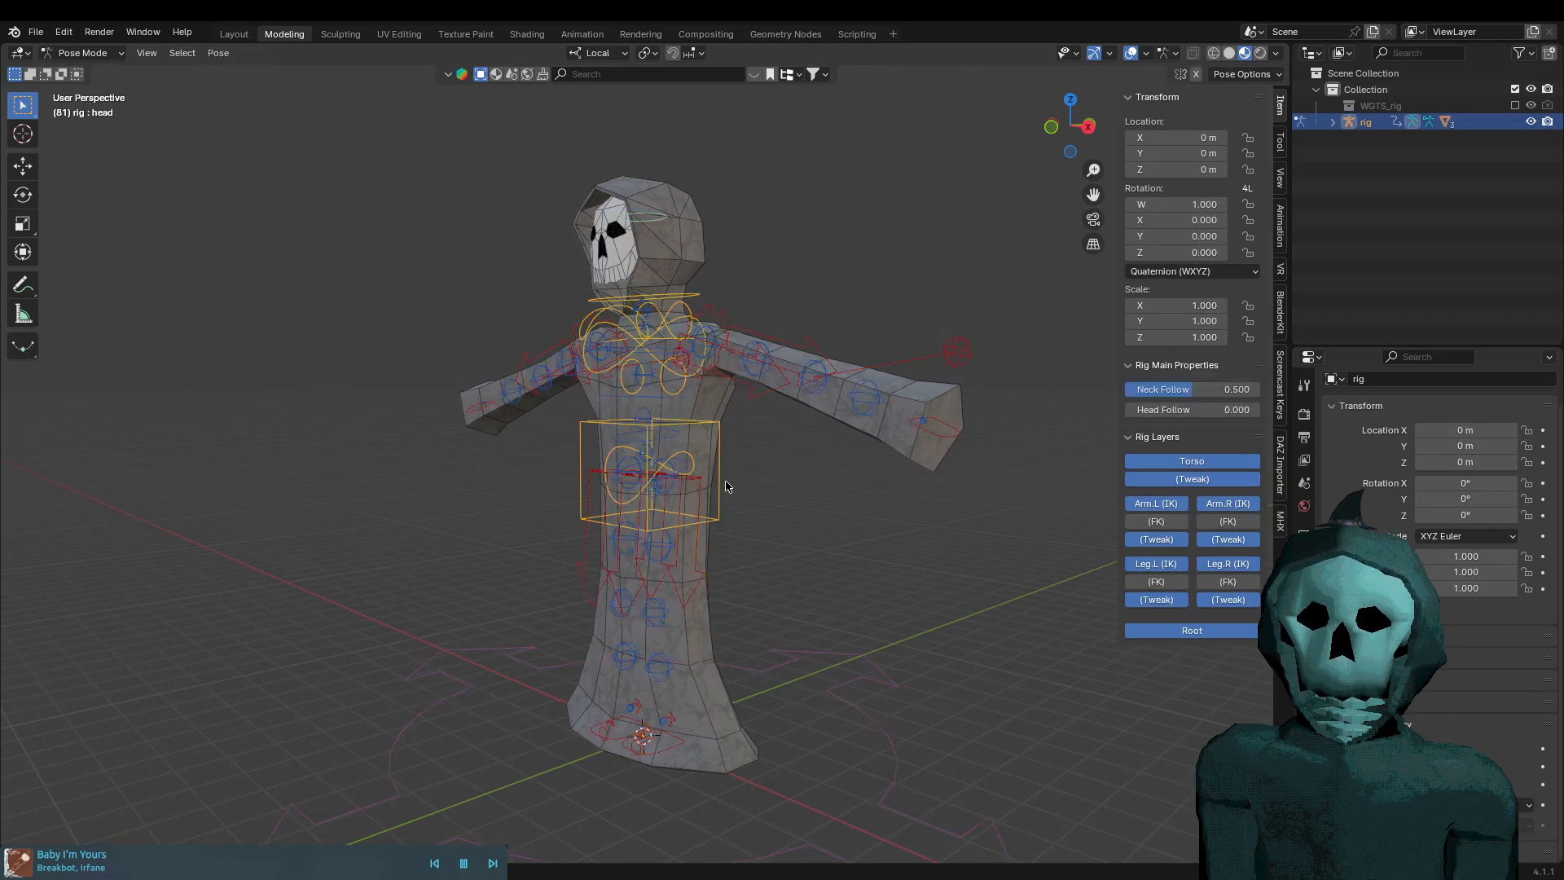
Try lowering the torso control along its local Z axis by about 1.1 m
click(720, 486)
key(g)
key(z)
key(z)
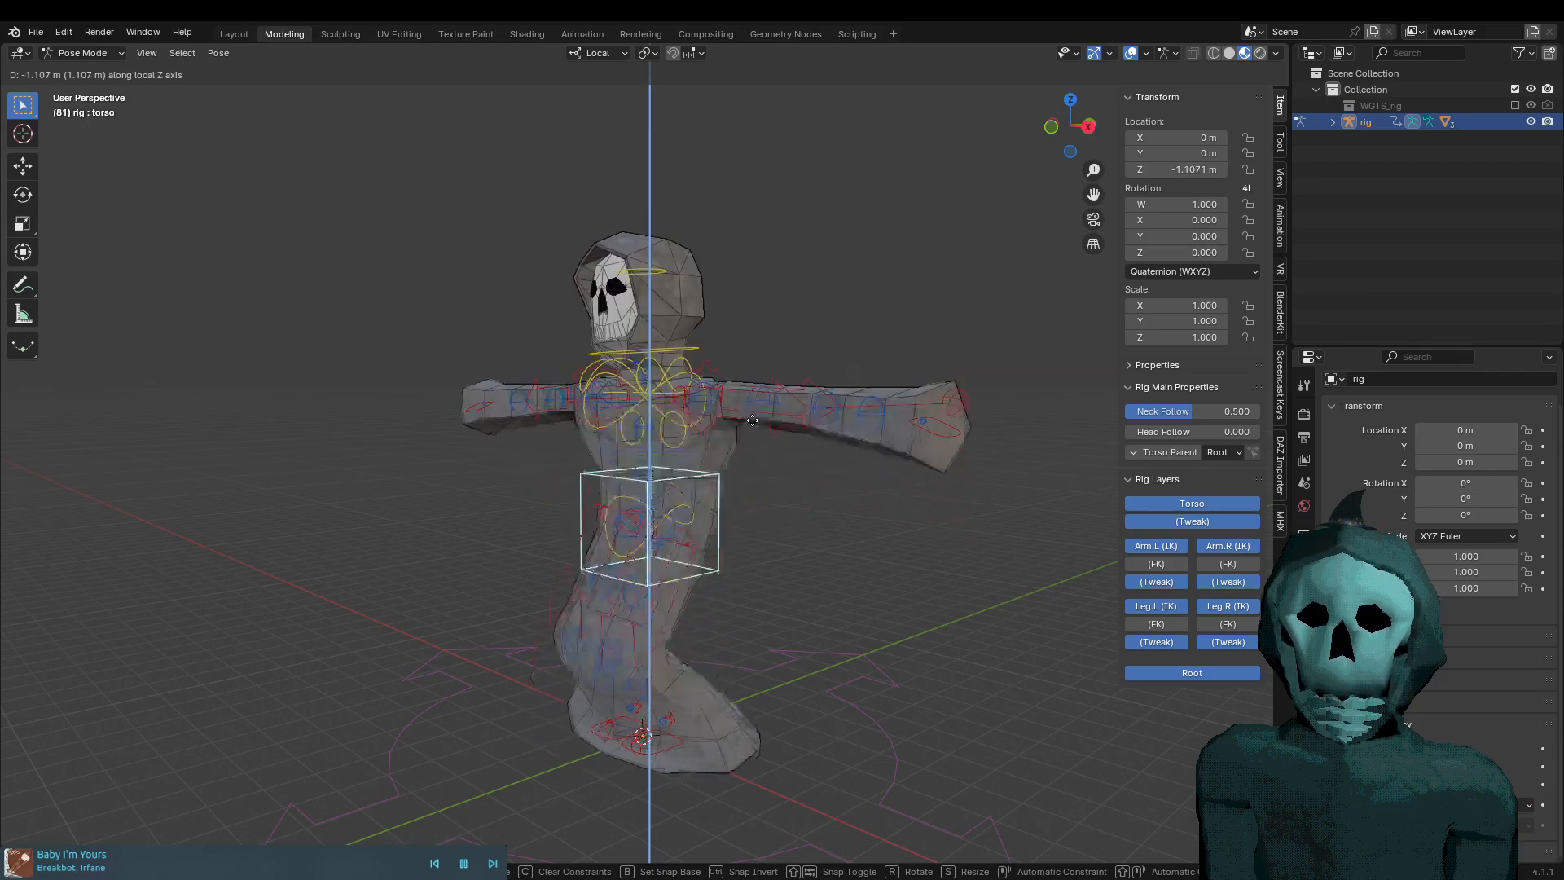
key(Escape)
middle_drag(685, 485, 765, 509)
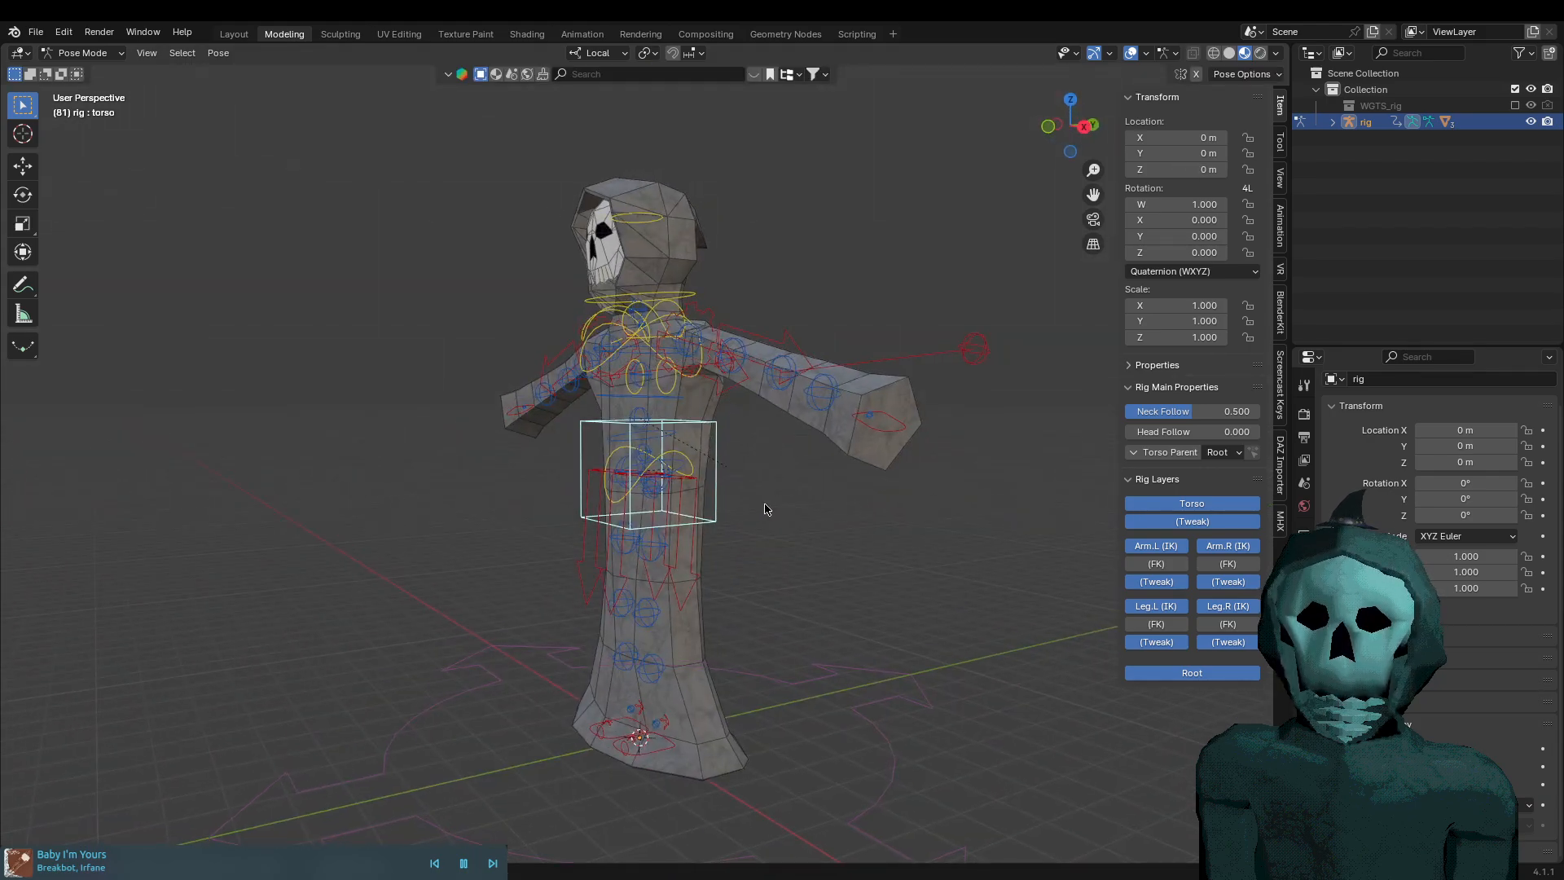
Try moving the left hand's IK control freely to test how the arm follows
click(897, 430)
middle_drag(897, 430, 820, 552)
key(g)
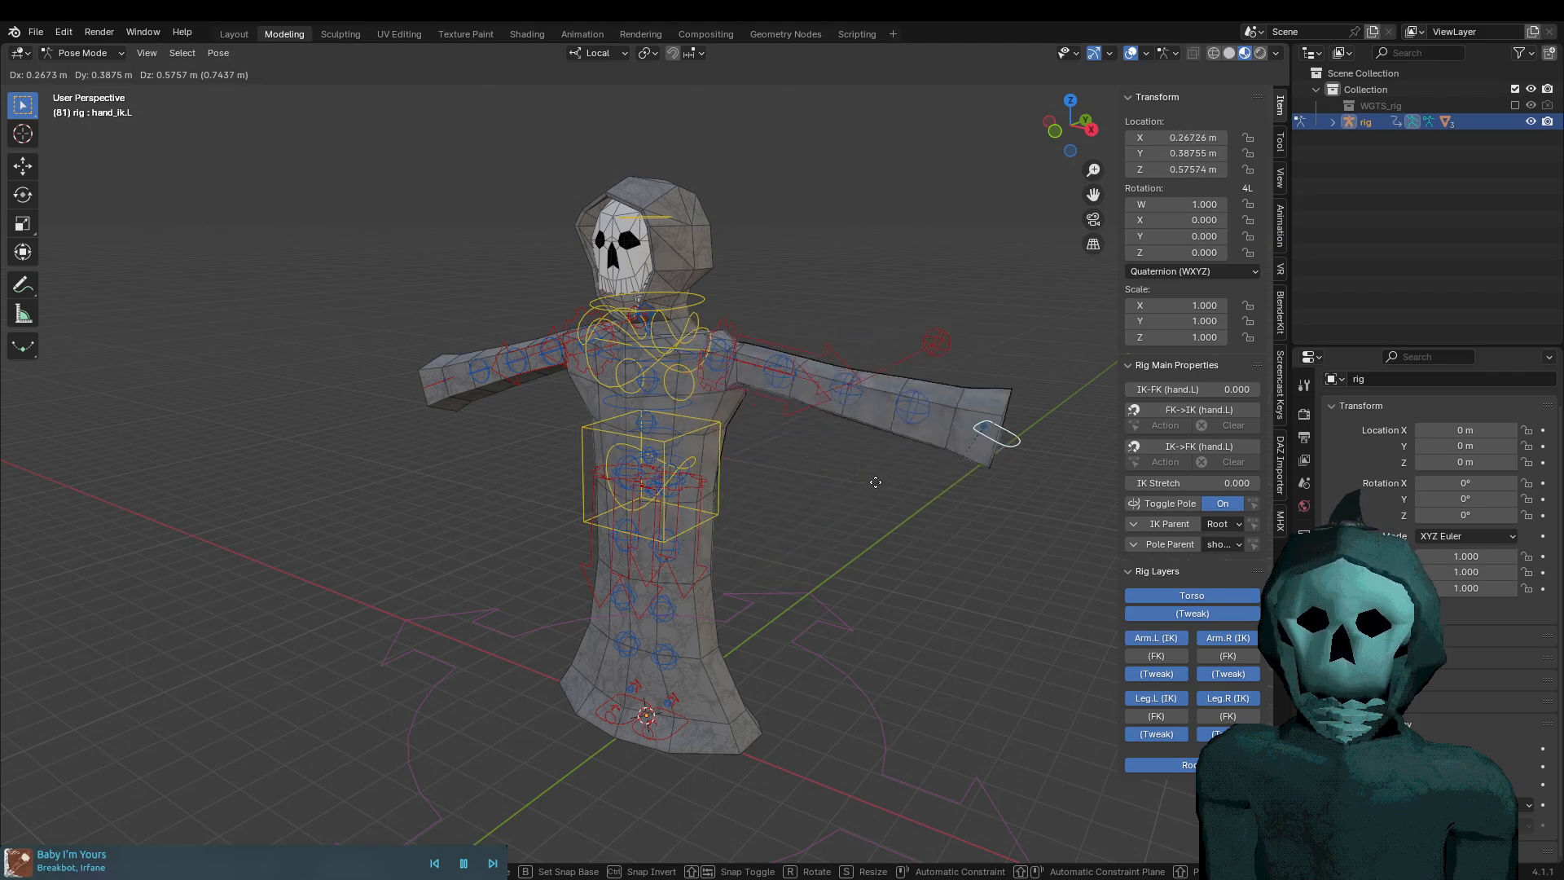
right_click(876, 484)
mouse_move(761, 587)
middle_down()
mouse_move(388, 555)
mouse_move(776, 564)
middle_up()
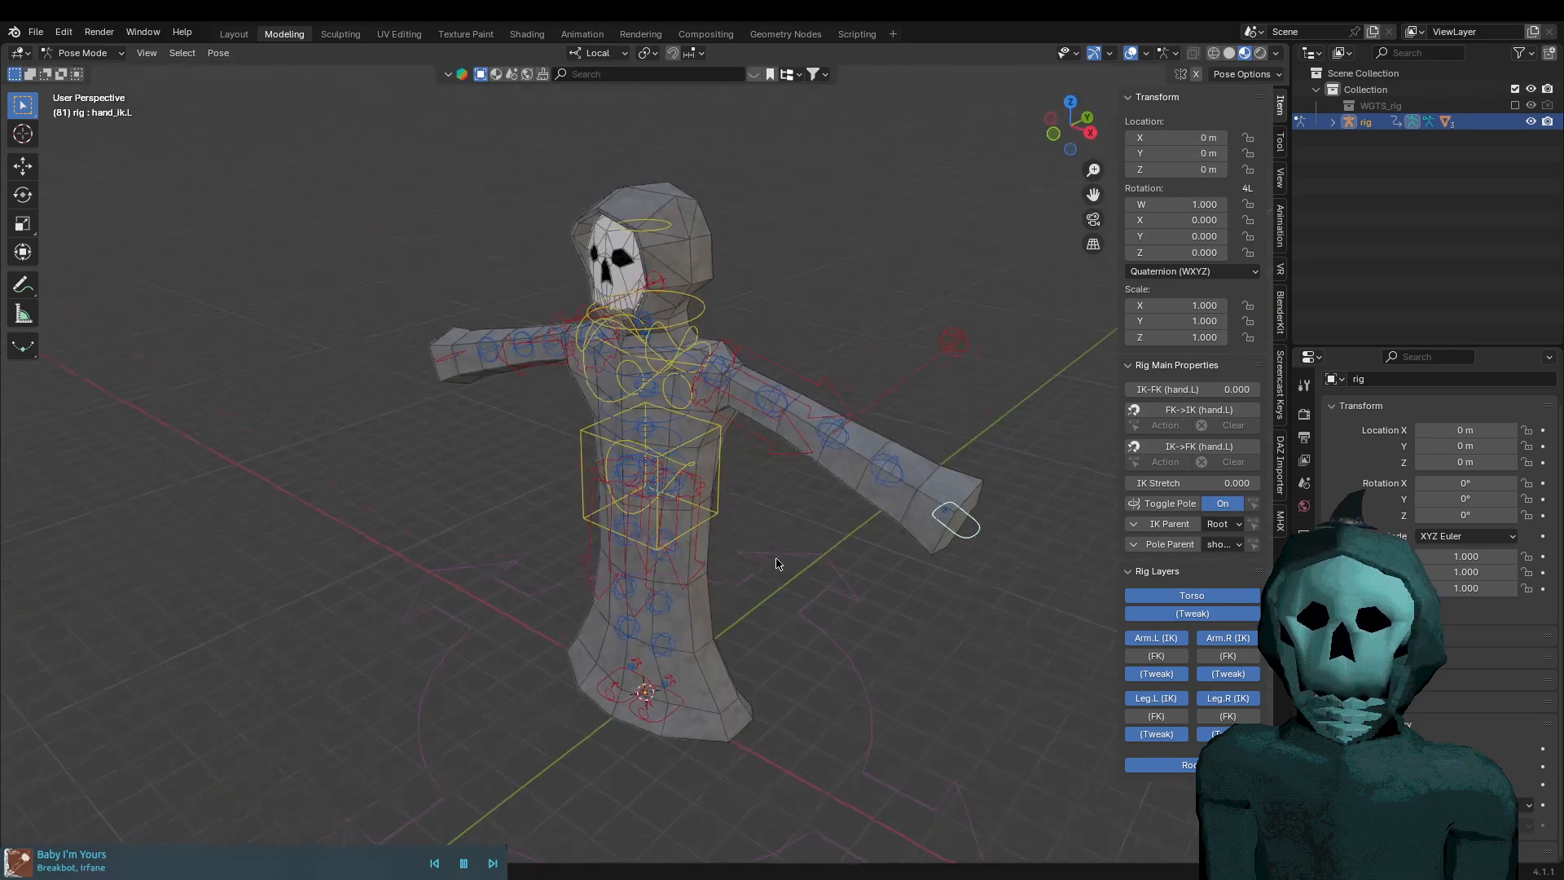
Try rotating the chest control about its local Y axis and about its local X axis
scroll(579, 466, up, 2)
click(597, 389)
key(r)
key(y)
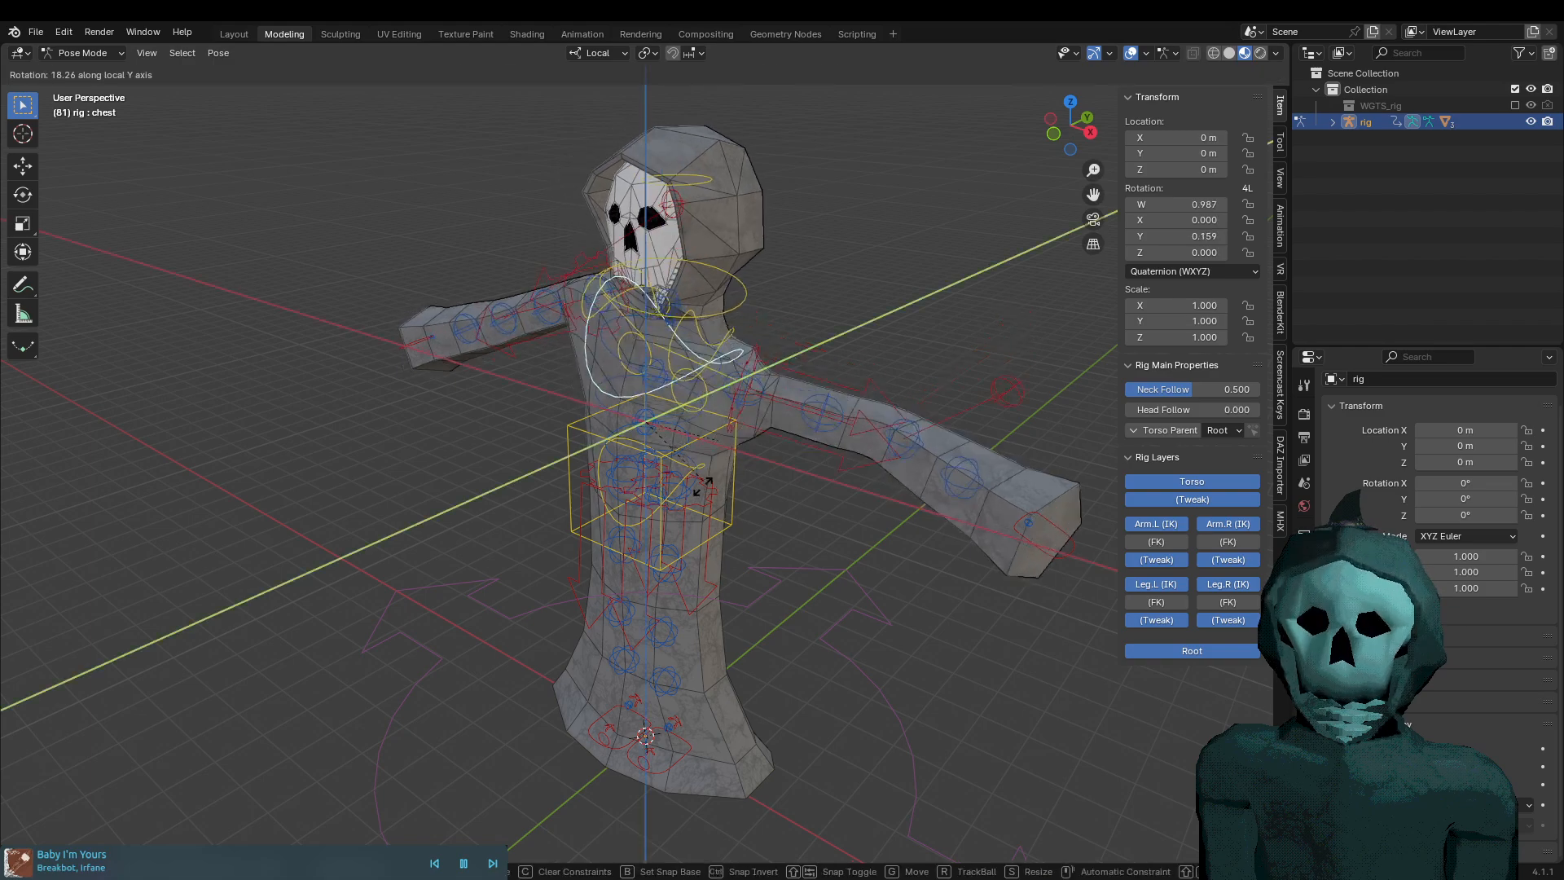
right_click(743, 510)
key(r)
key(x)
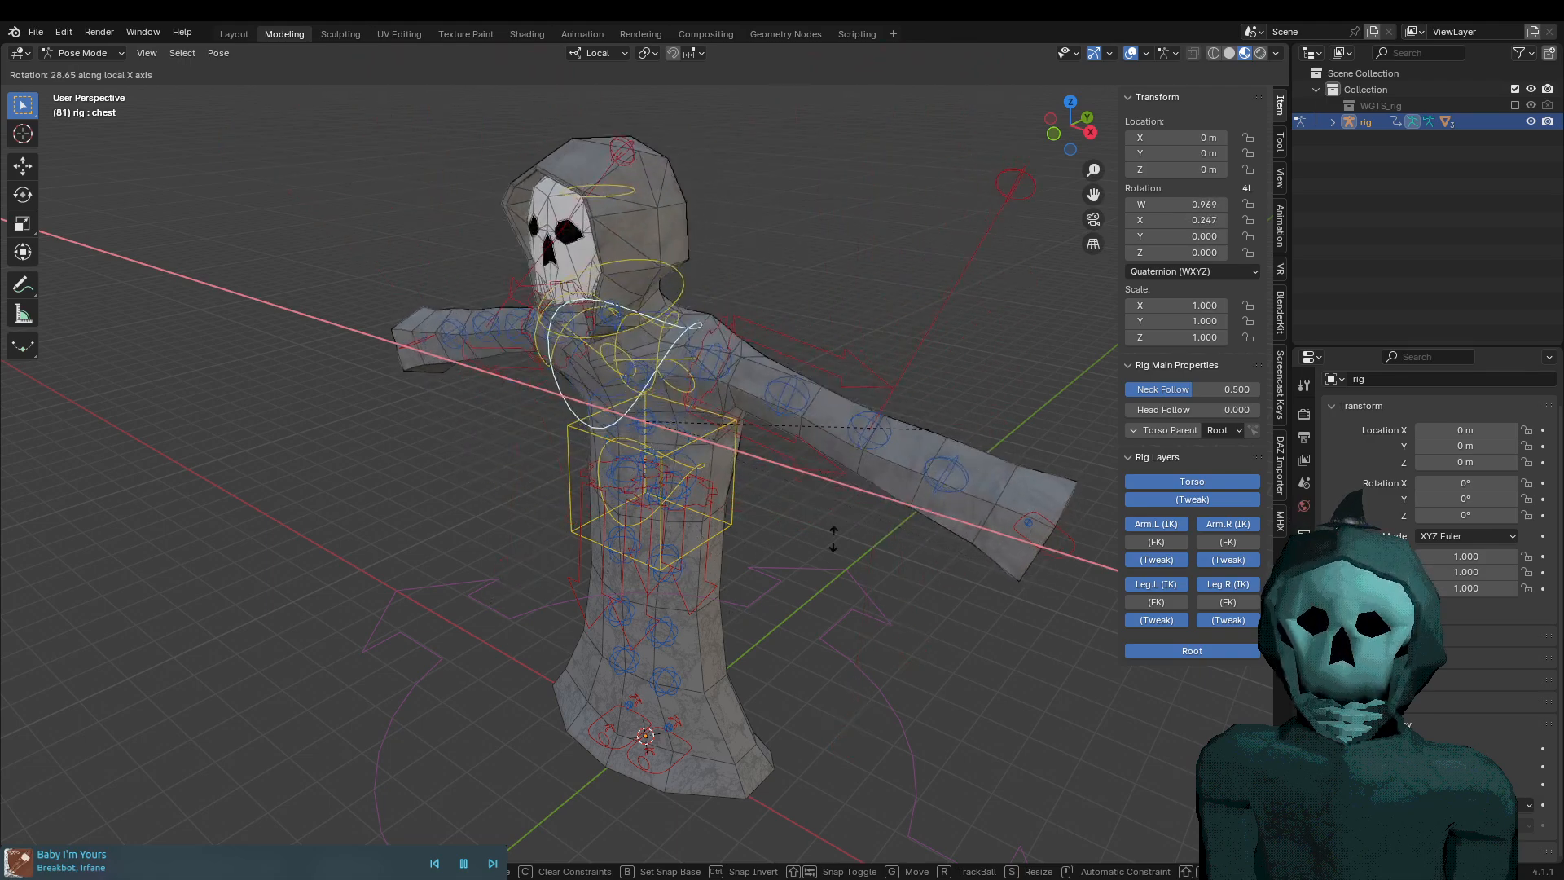
right_click(702, 626)
Switch to the Animation workspace
middle_drag(632, 659, 754, 506)
middle_drag(873, 538, 691, 555)
middle_drag(548, 597, 589, 600)
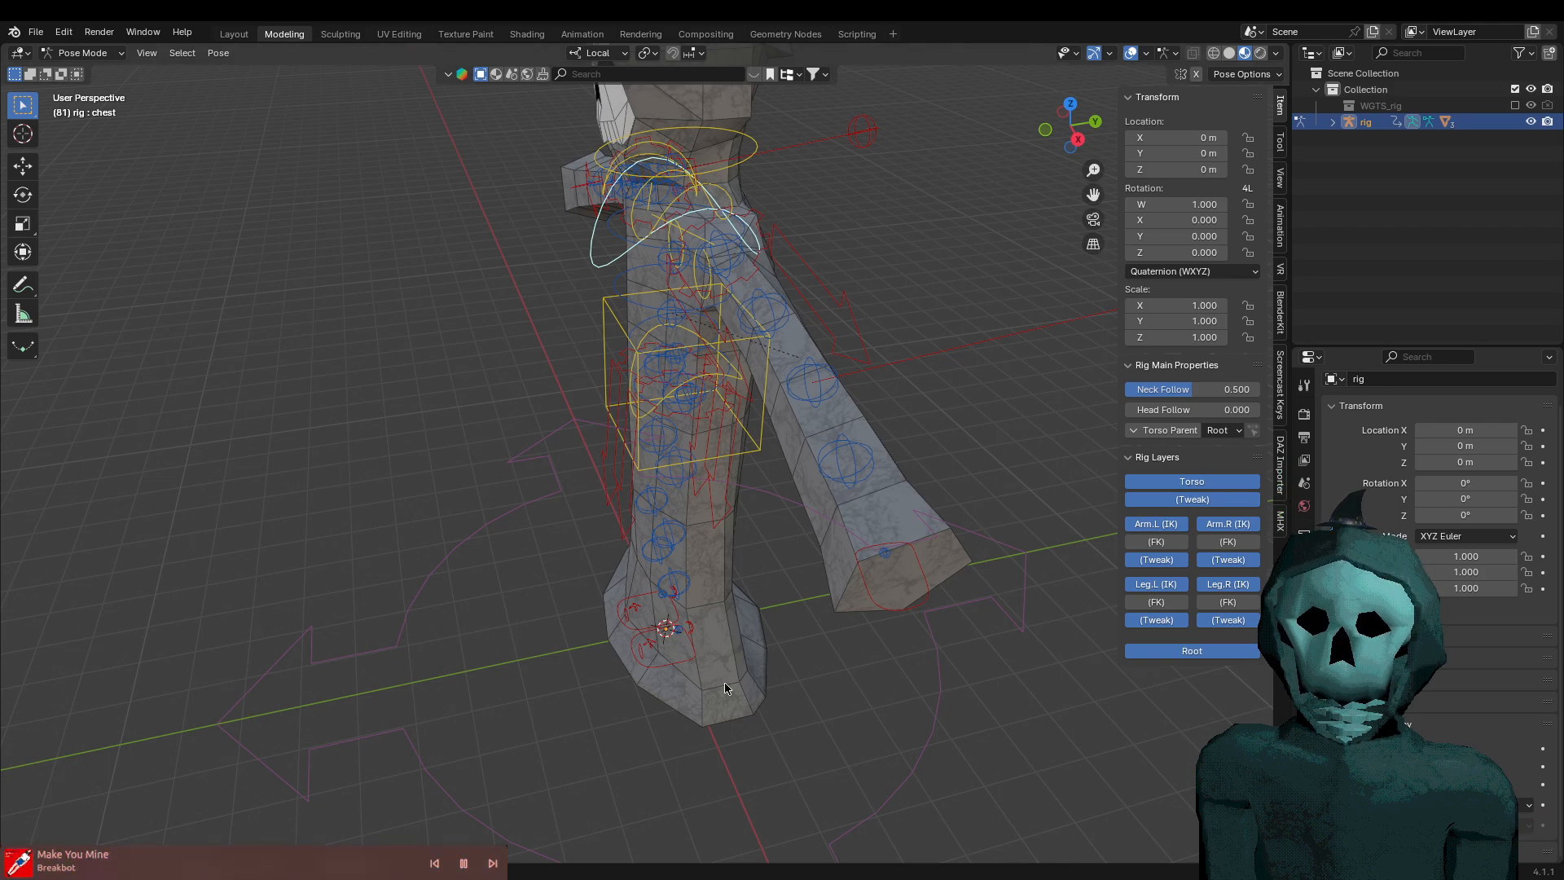
middle_drag(668, 685, 817, 682)
shift+middle_drag(858, 422, 751, 647)
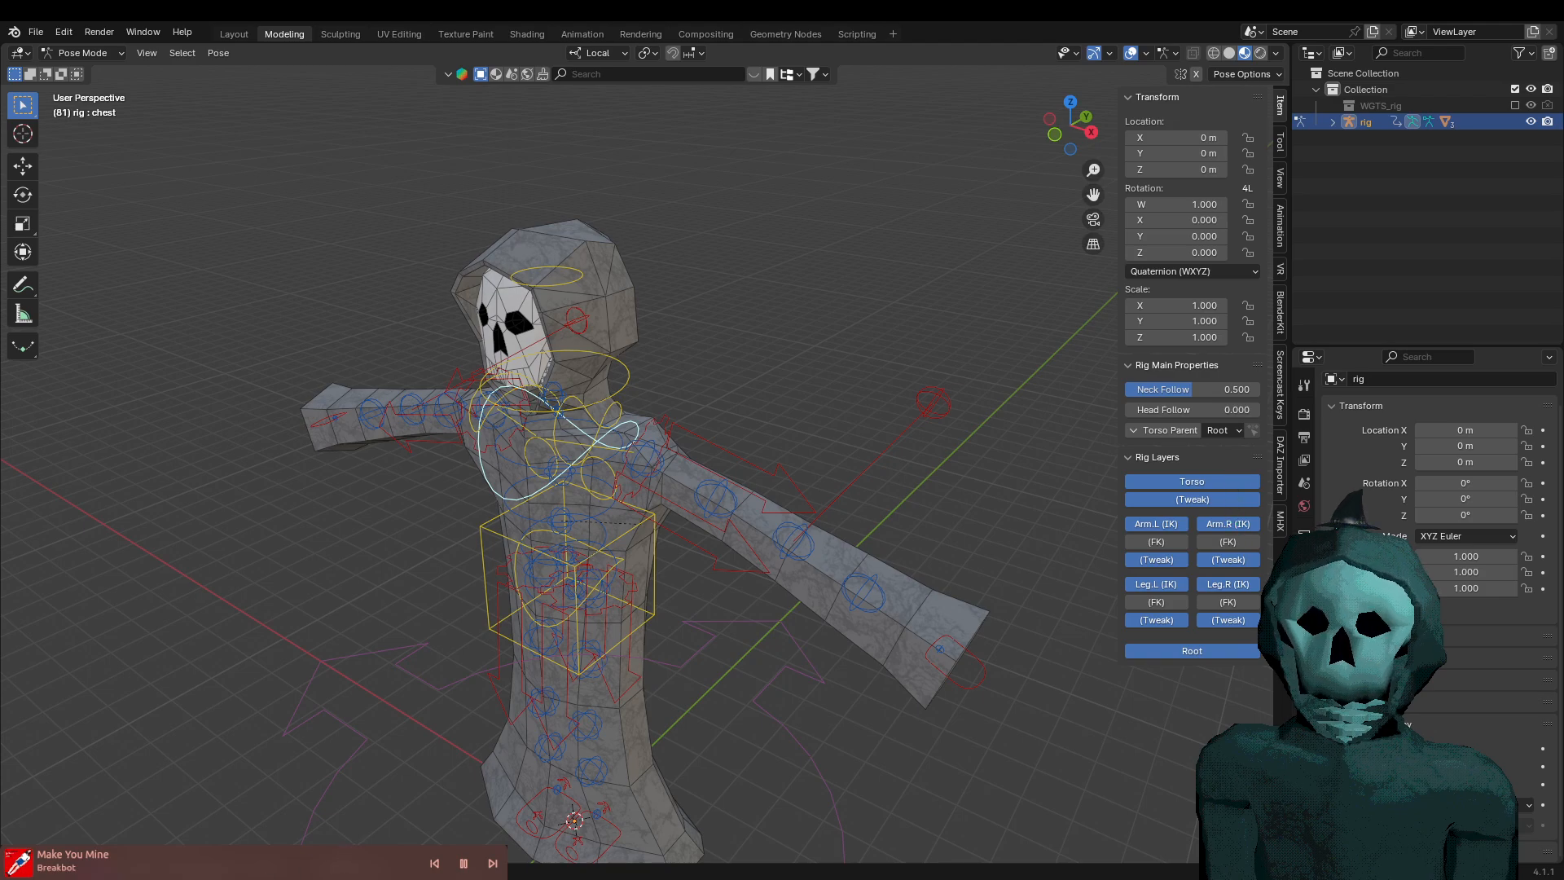
middle_drag(496, 313, 706, 226)
click(582, 34)
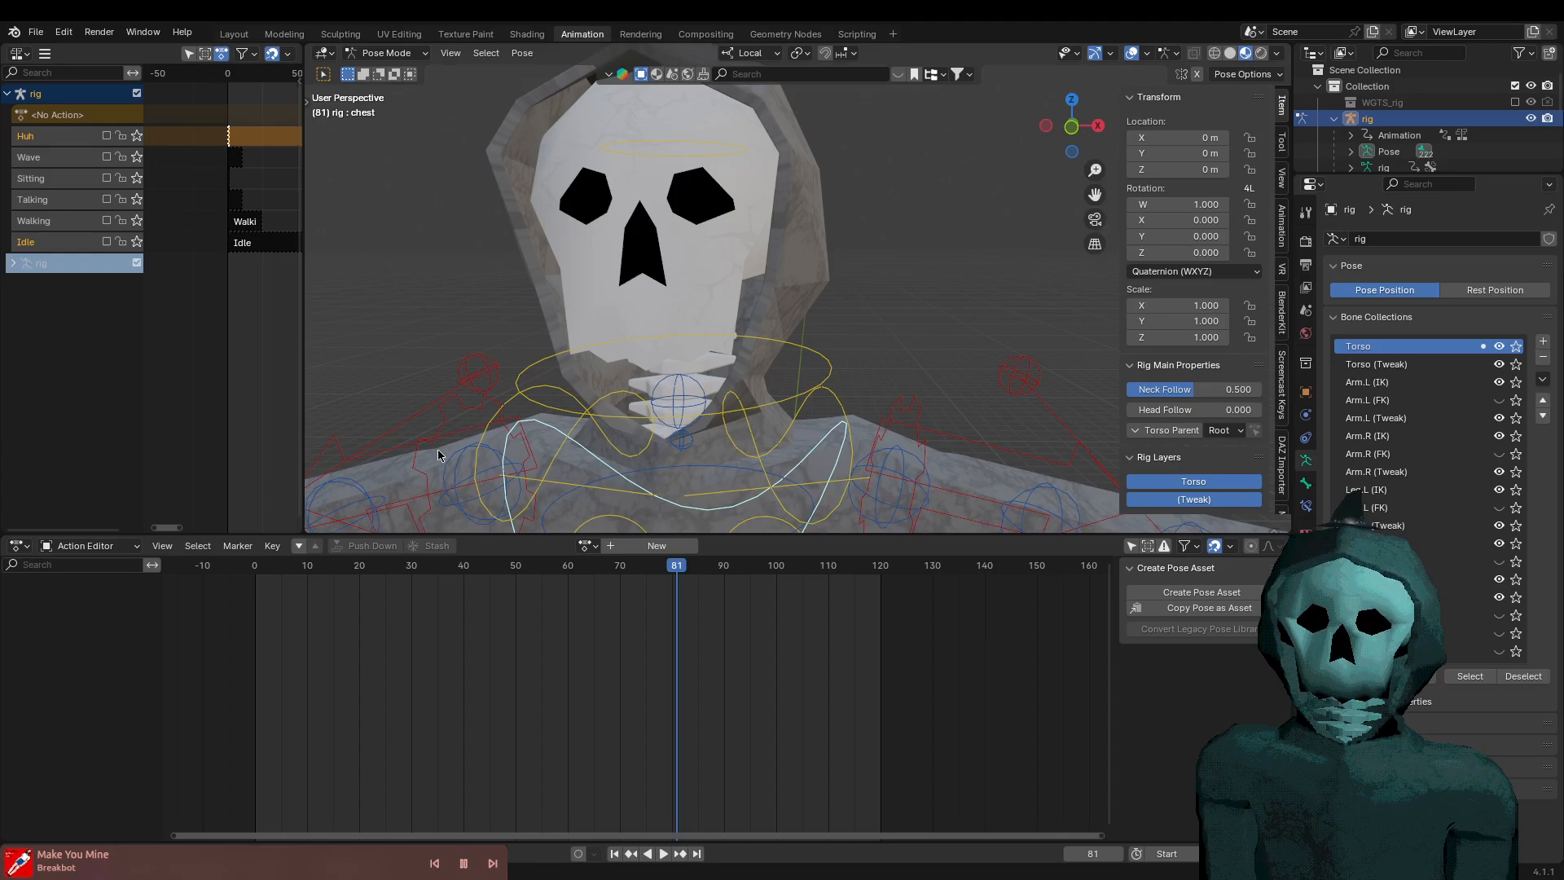
Narrow the track list and widen the nonlinear animation editor so the rig's animation strips have more room
drag(142, 457, 108, 459)
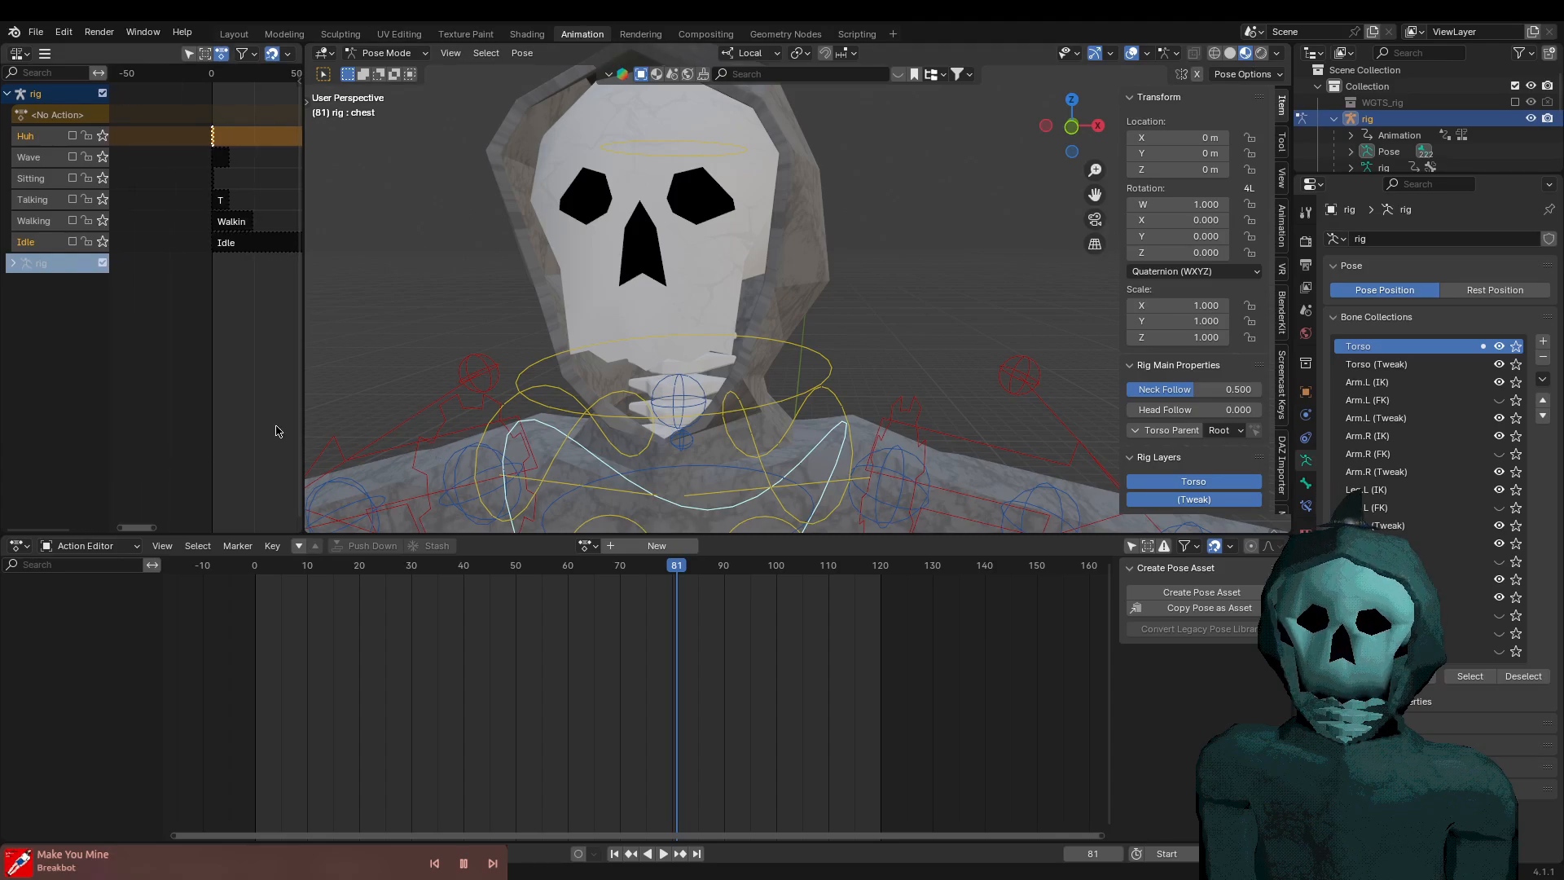
drag(303, 422, 408, 420)
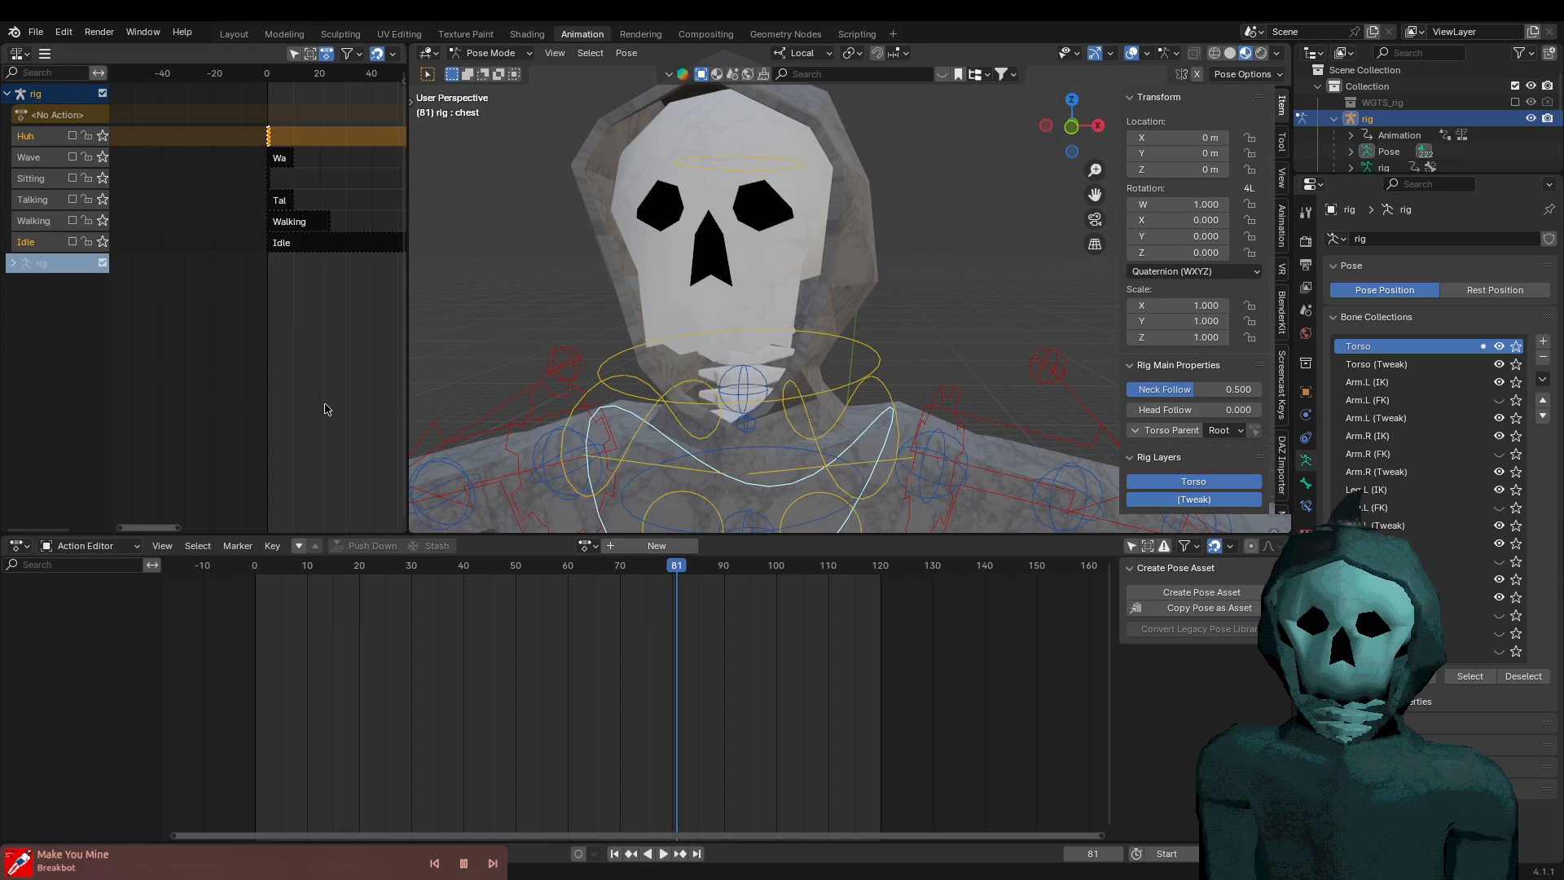
middle_drag(261, 422, 258, 316)
scroll(233, 307, up, 7)
scroll(224, 308, up, 2)
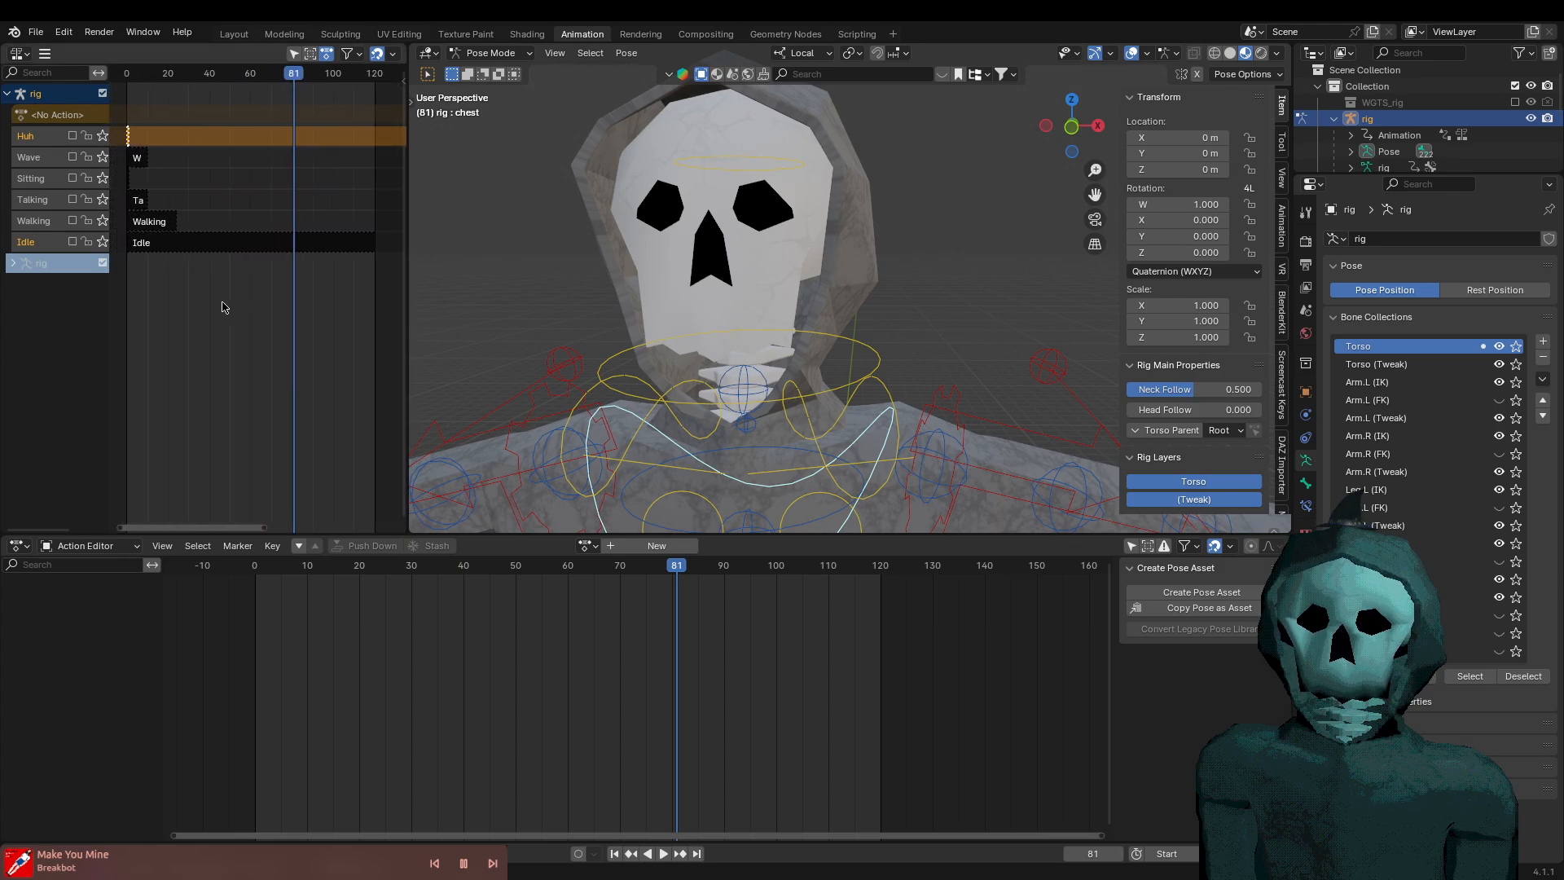
scroll(223, 306, down, 1)
Set the current frame to 0 and narrow the properties area to give the 3D viewport more width
drag(691, 576, 249, 605)
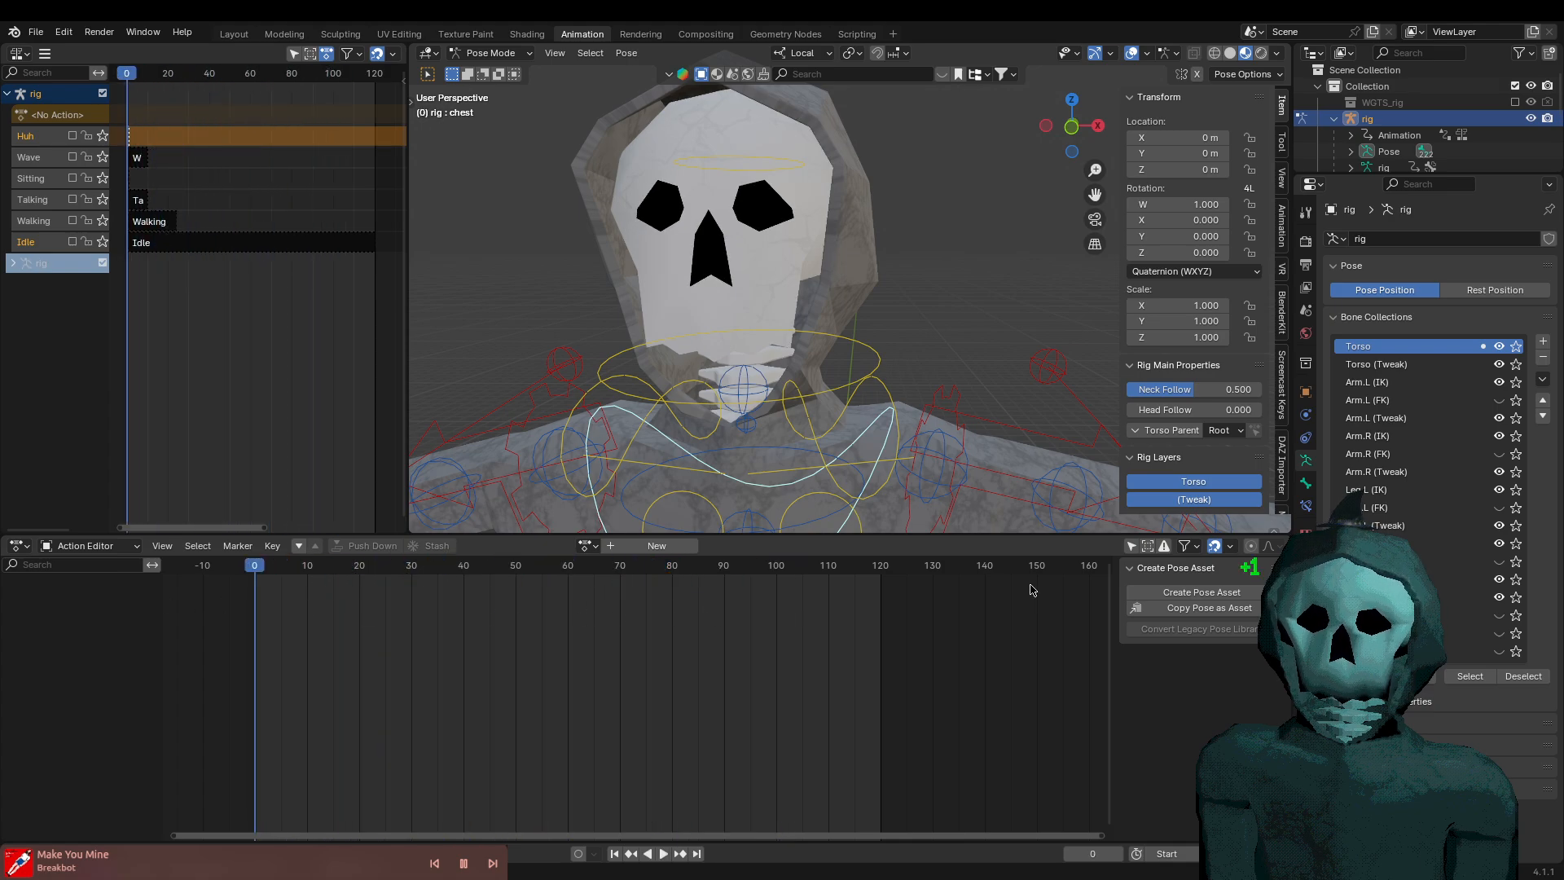
mouse_move(792, 301)
middle_down()
mouse_move(745, 324)
mouse_move(779, 275)
middle_up()
shift+middle_drag(876, 321, 880, 353)
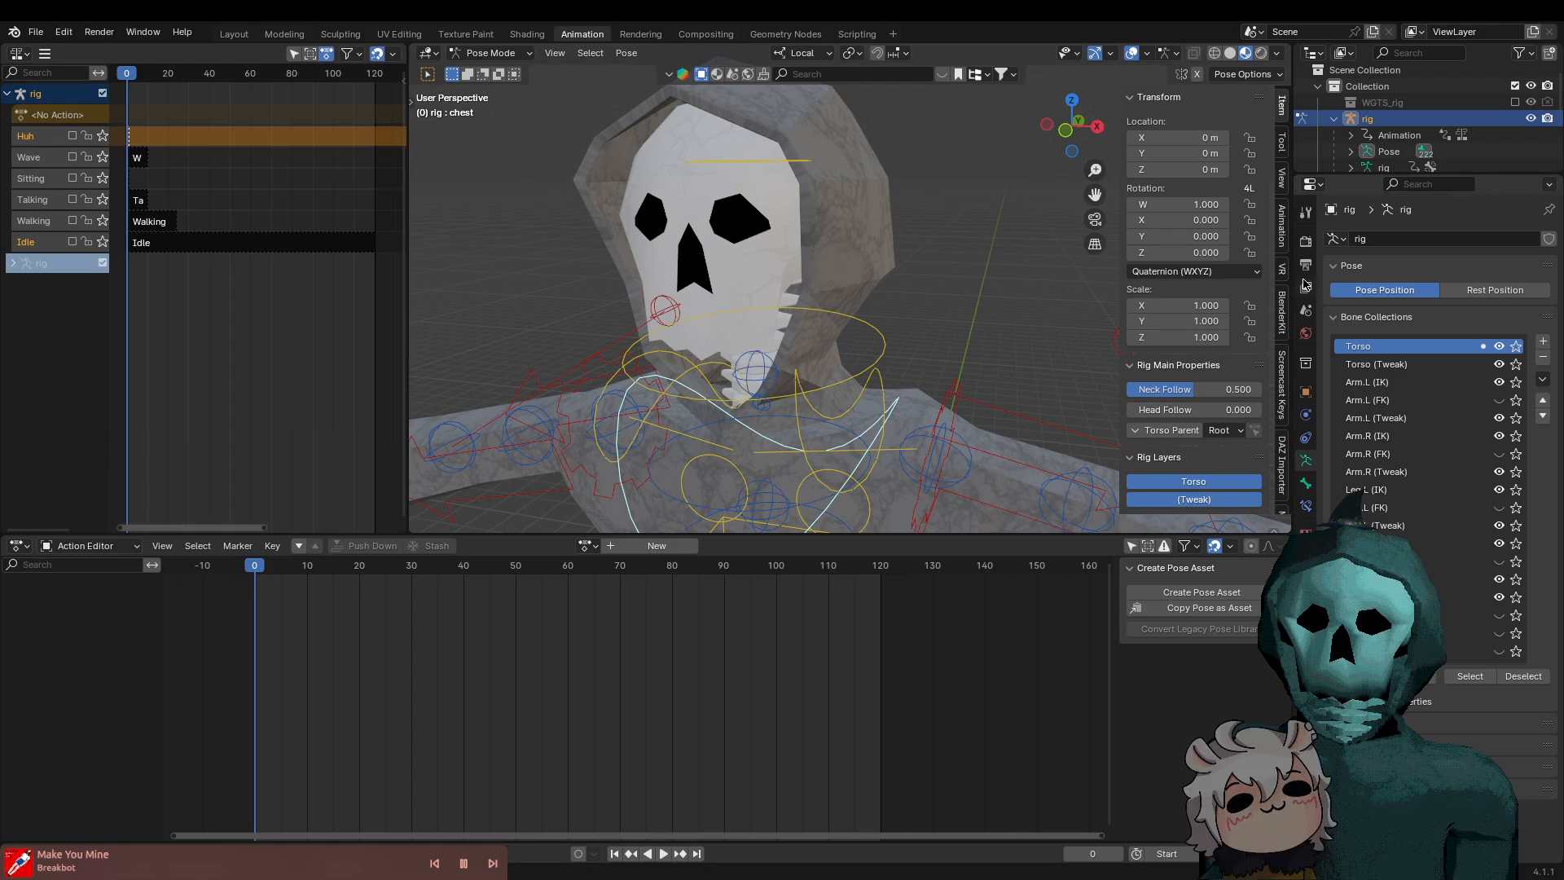
drag(1294, 281, 1366, 283)
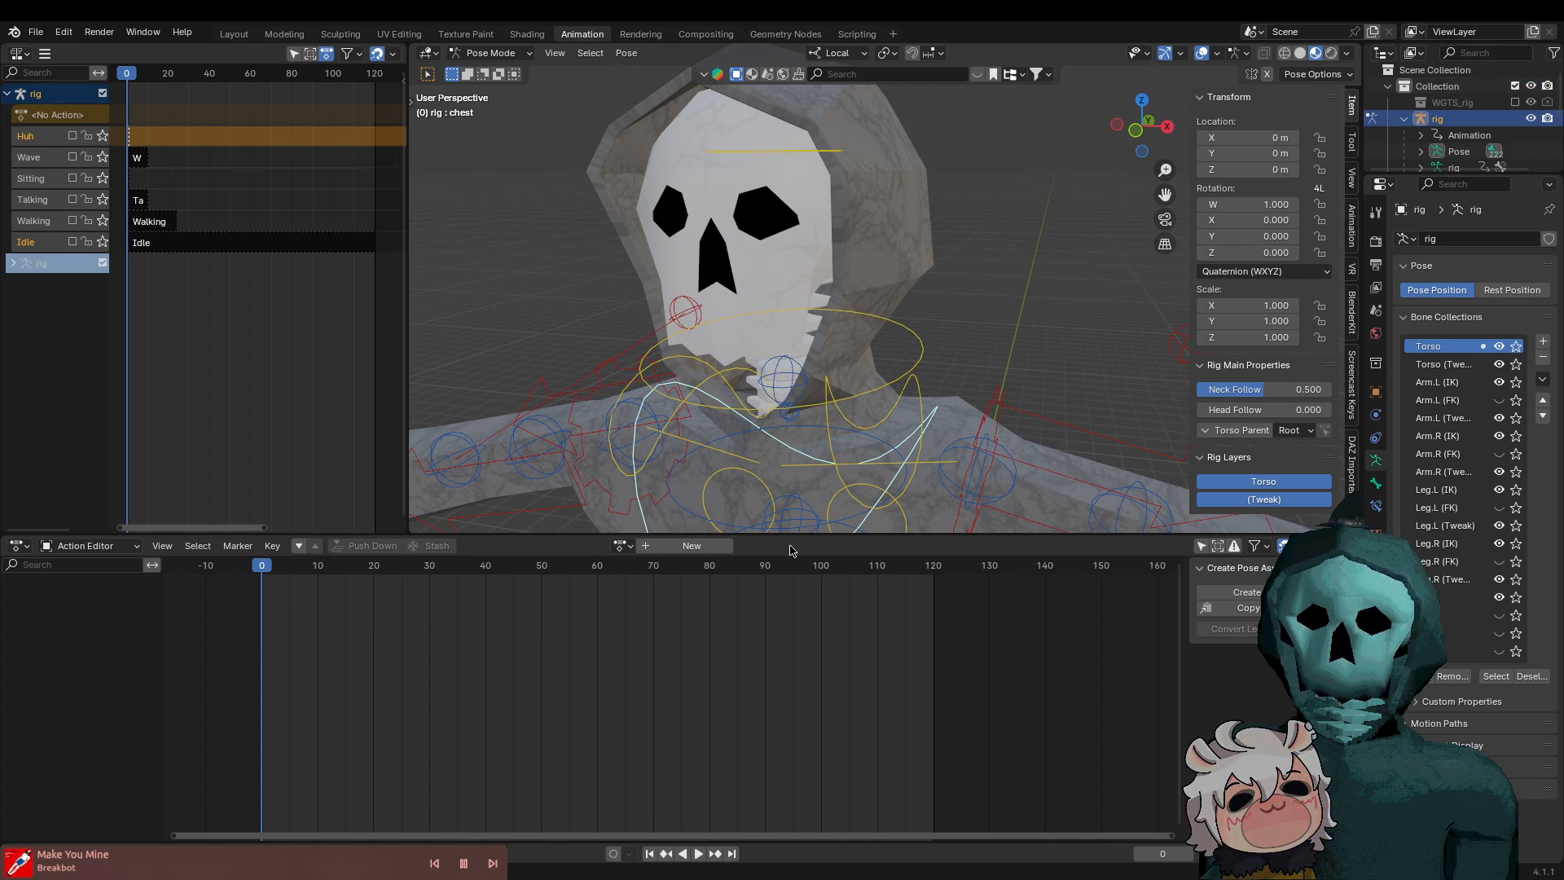
Hide the 3D viewport's sidebar and frame the whole character
mouse_move(848, 374)
middle_down()
mouse_move(802, 412)
mouse_move(862, 384)
middle_up()
shift+middle_drag(990, 522, 916, 322)
key(n)
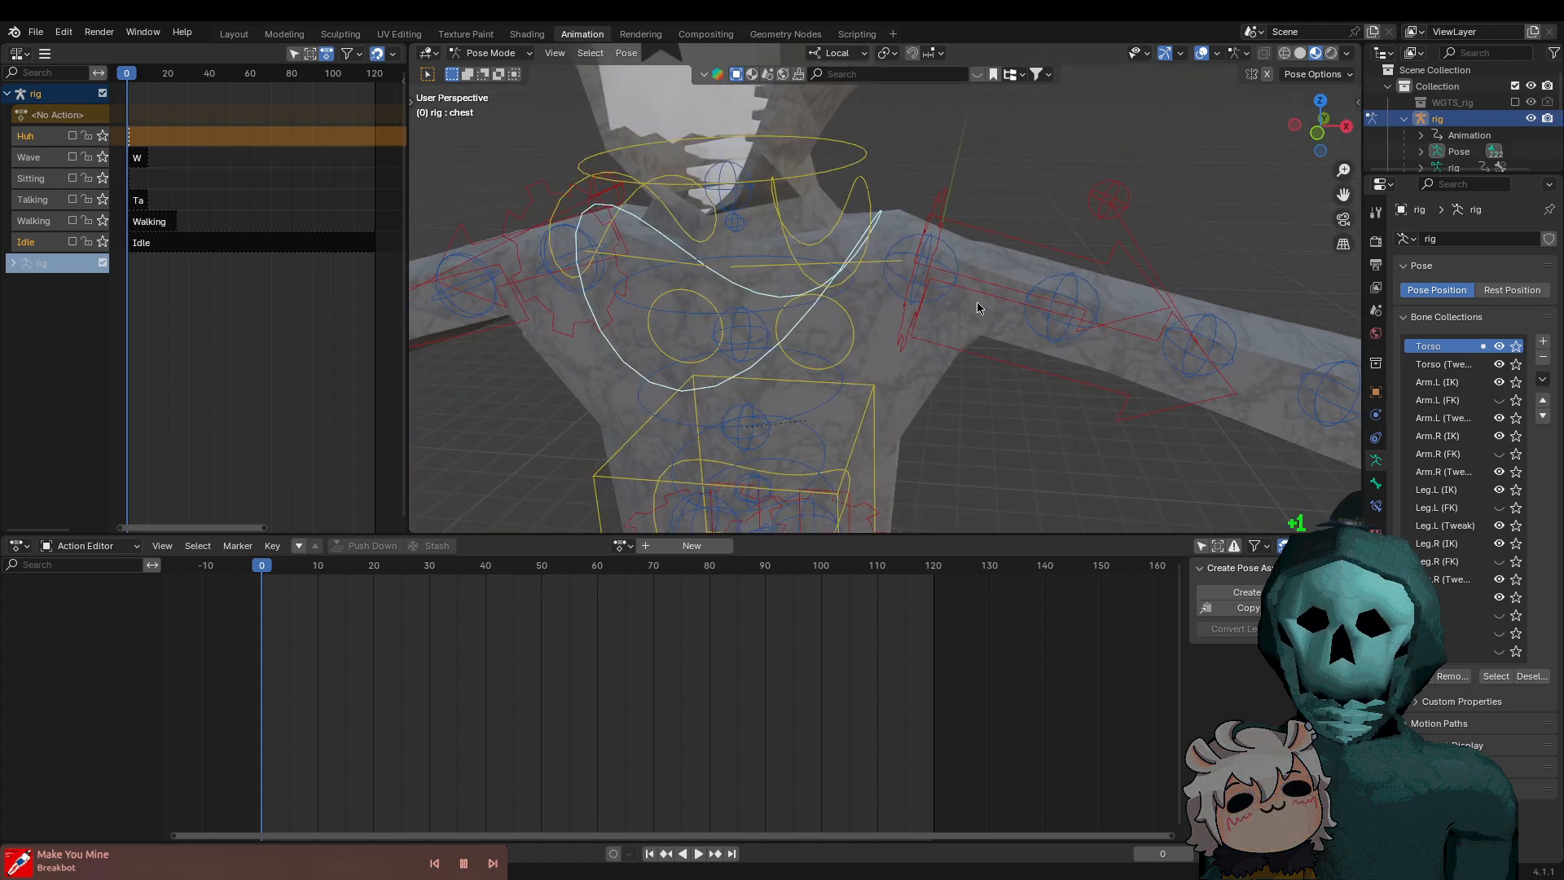
shift+middle_drag(921, 405, 1020, 179)
scroll(1012, 210, down, 5)
middle_drag(1024, 243, 944, 251)
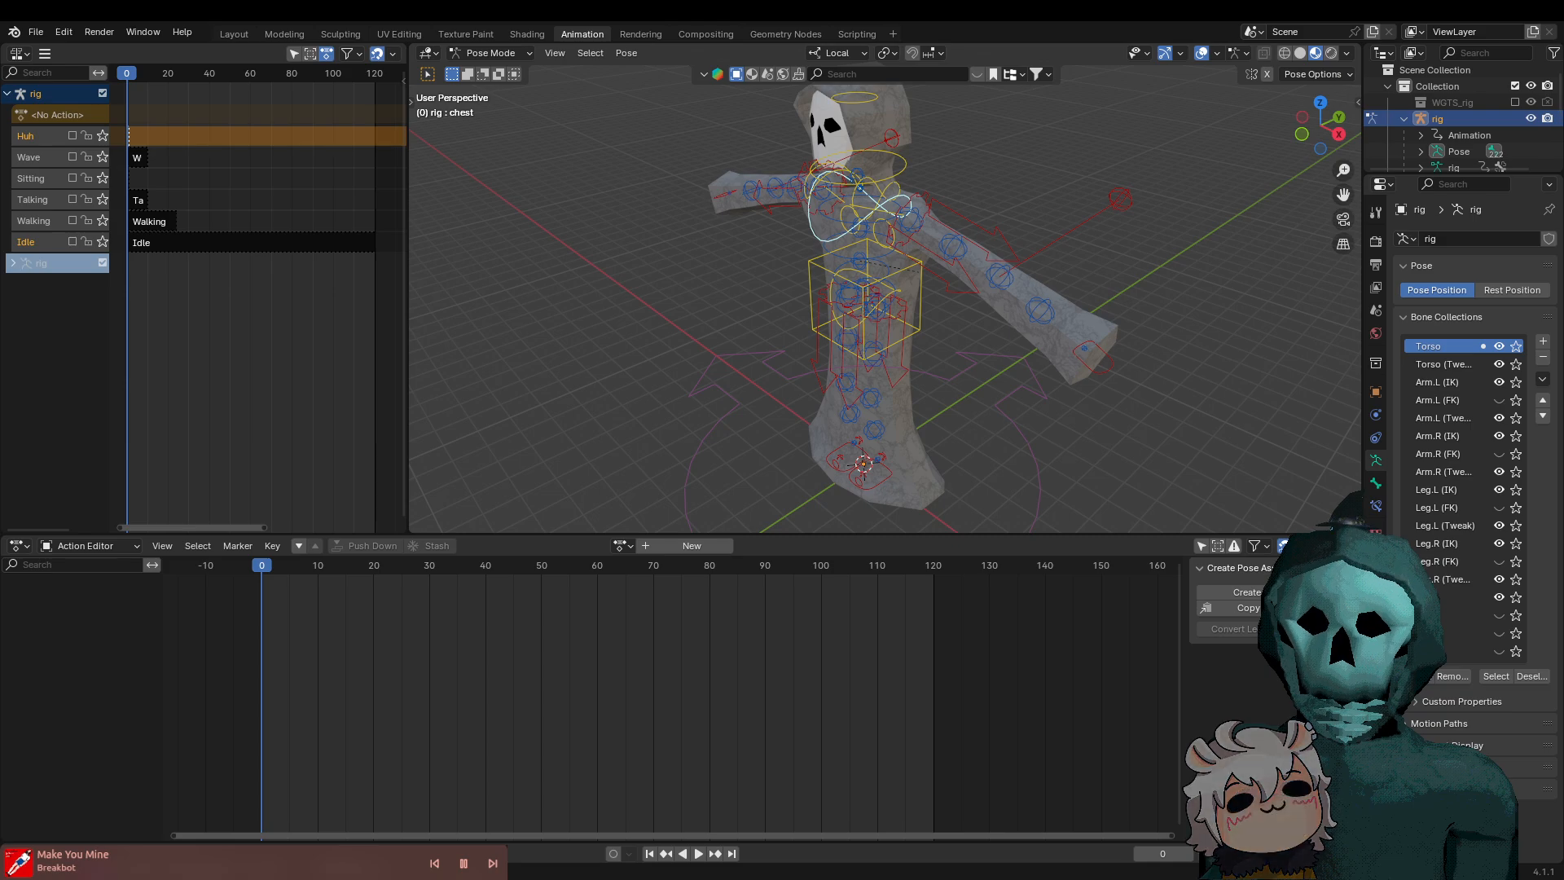
middle_drag(871, 312, 831, 354)
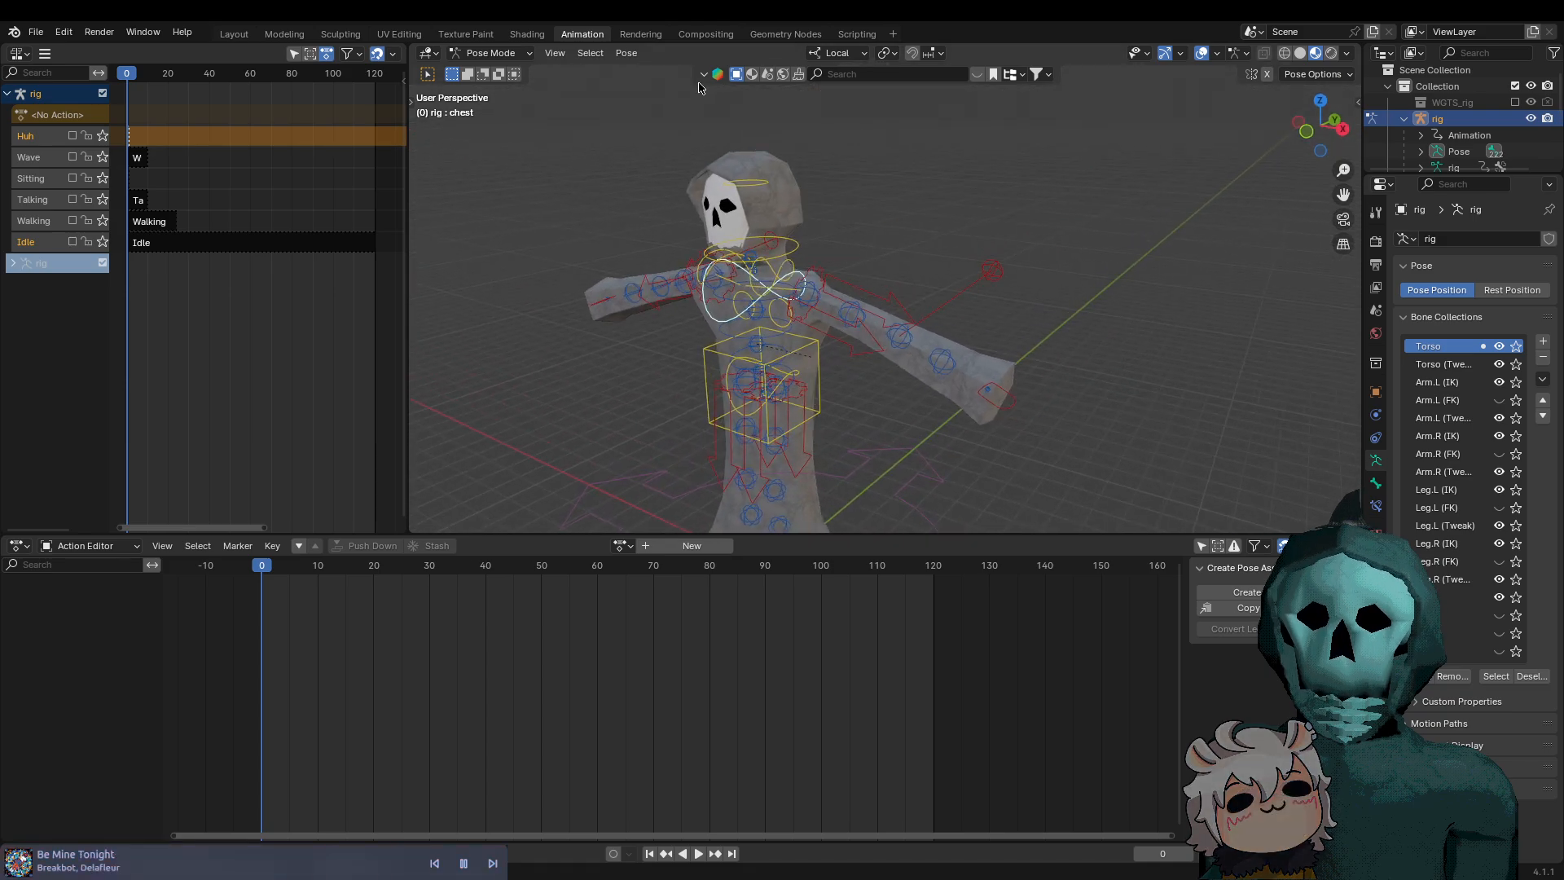
middle_drag(679, 379, 737, 270)
scroll(795, 299, down, 5)
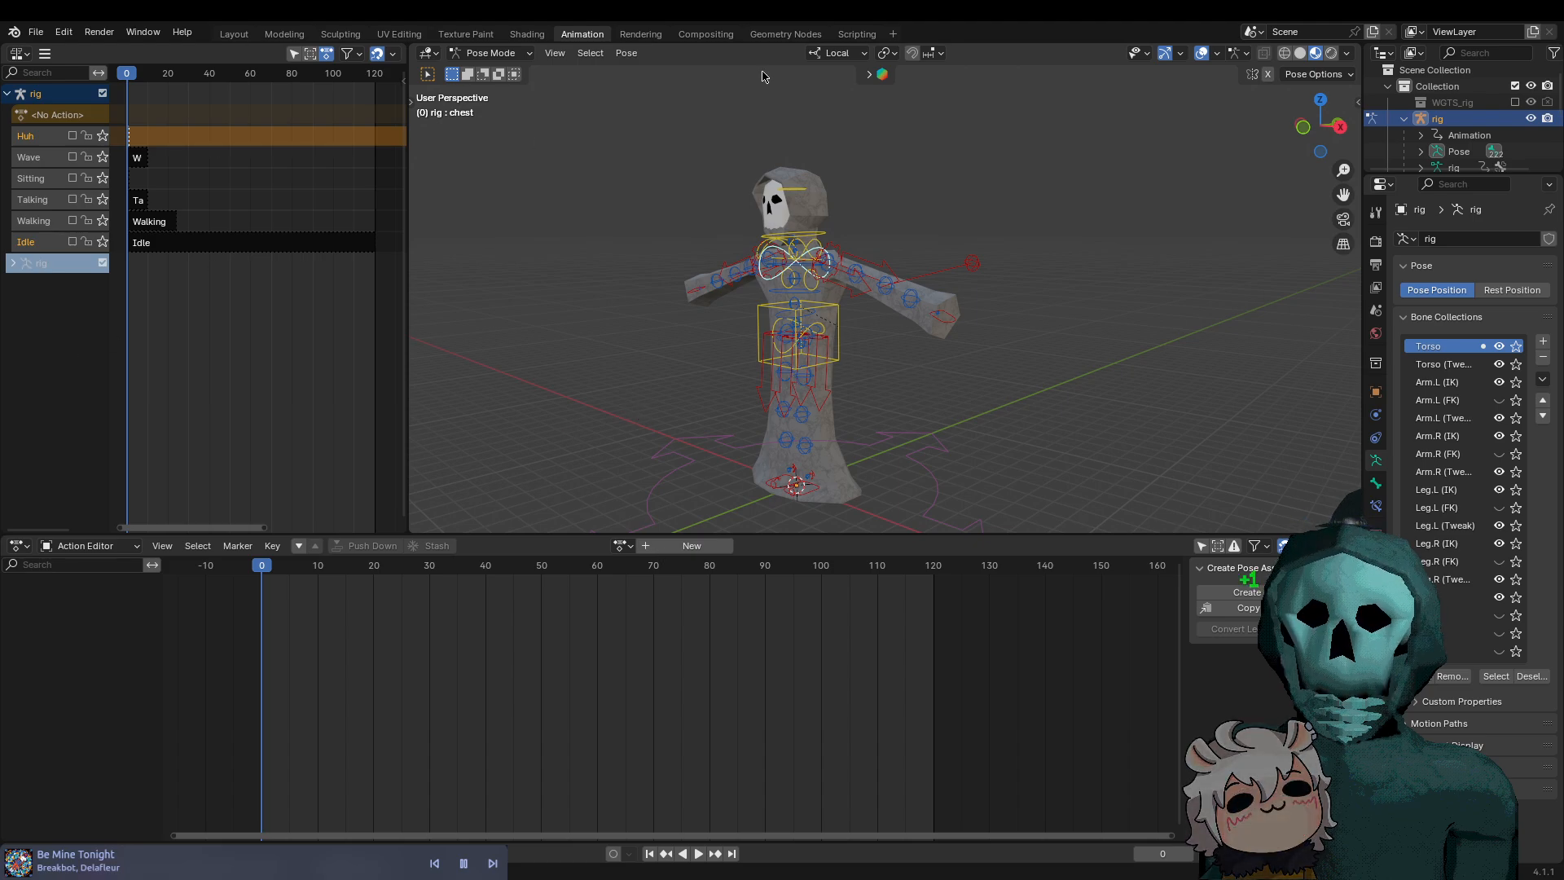
Select the cube-shaped torso control around the character's waist
middle_drag(714, 345, 832, 361)
scroll(740, 353, up, 3)
scroll(833, 365, down, 2)
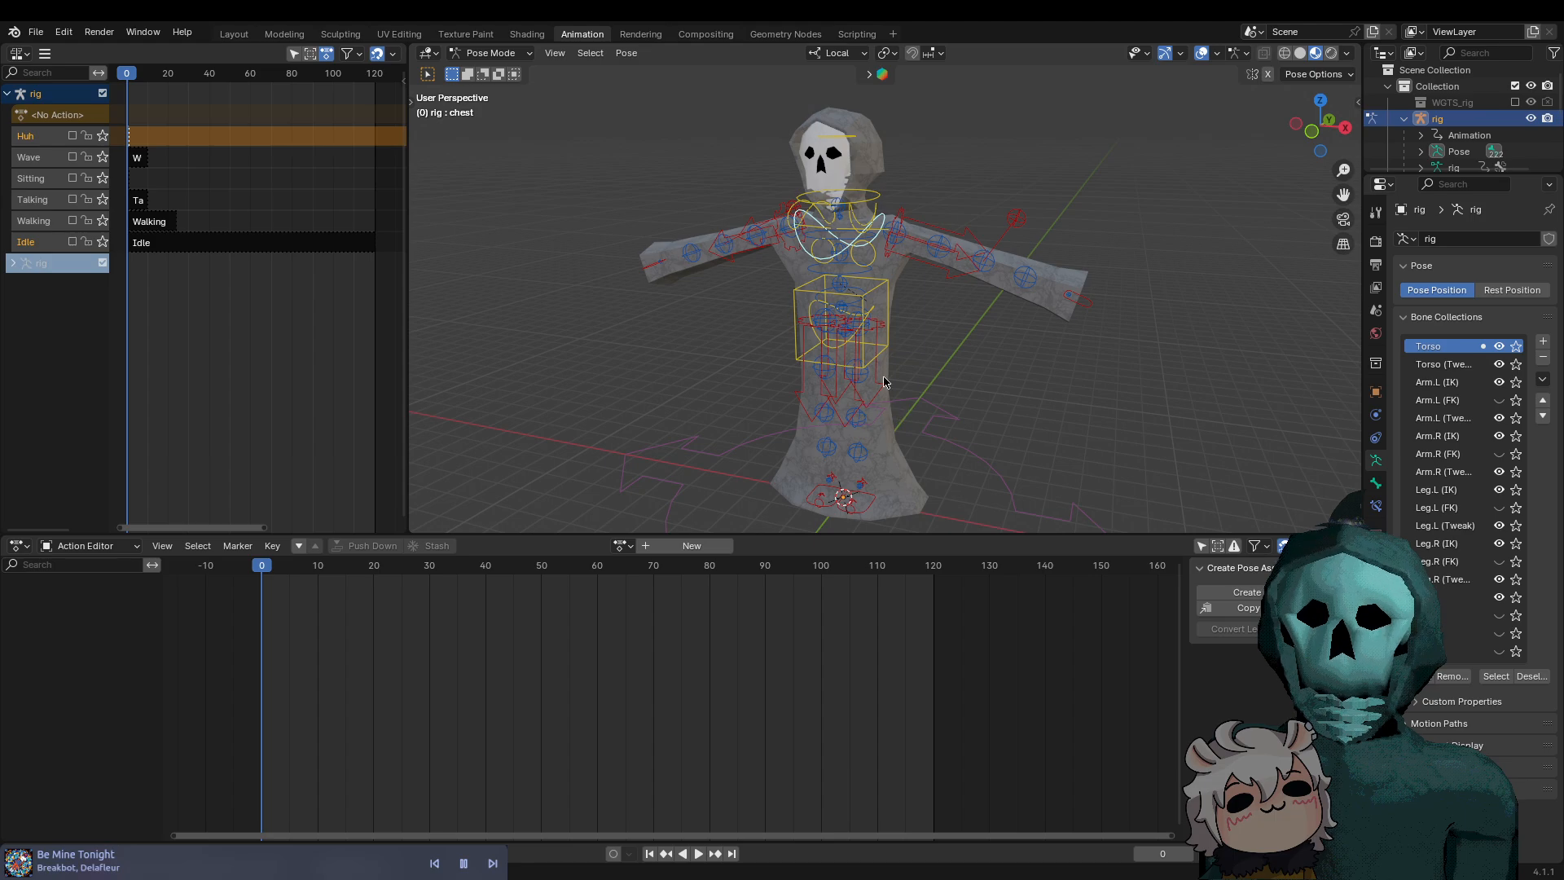
click(981, 345)
click(945, 421)
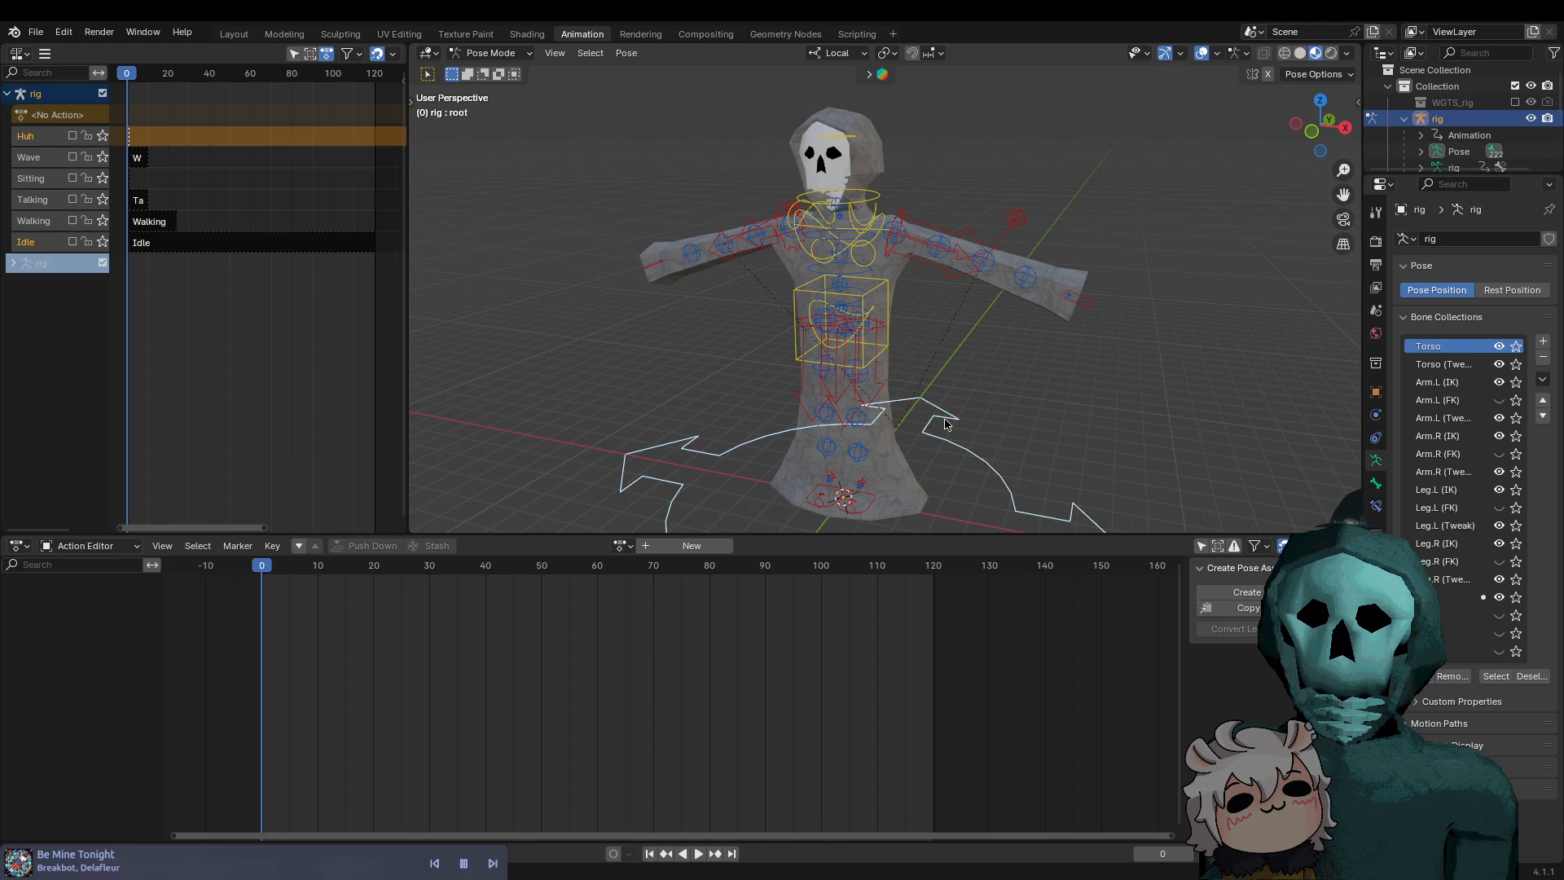
click(794, 329)
click(795, 329)
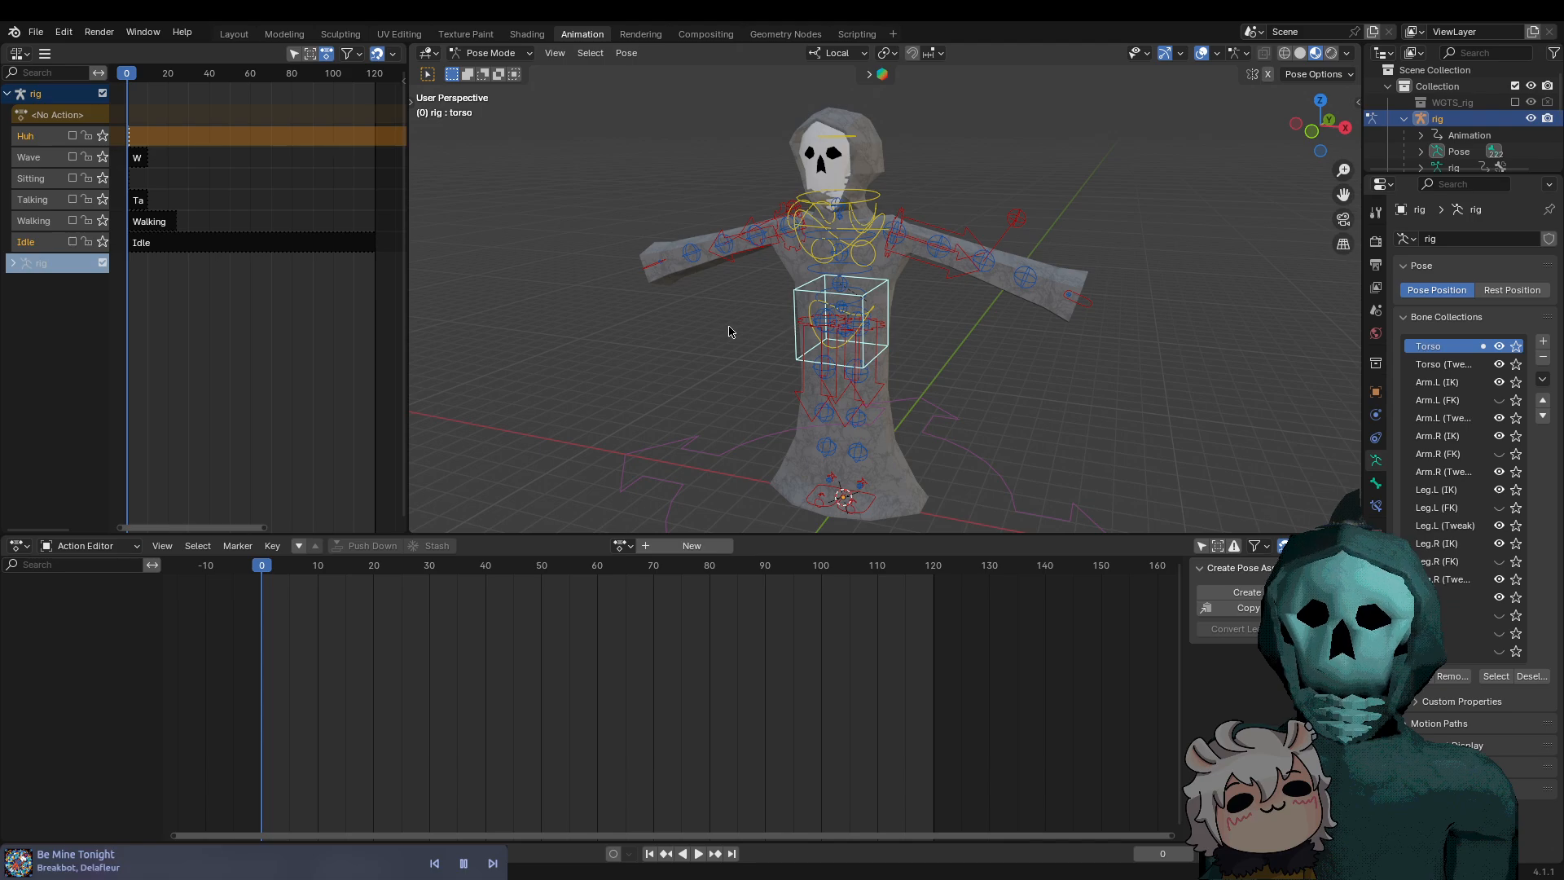
shift+middle_drag(755, 402, 744, 353)
scroll(723, 384, up, 2)
scroll(723, 384, down, 1)
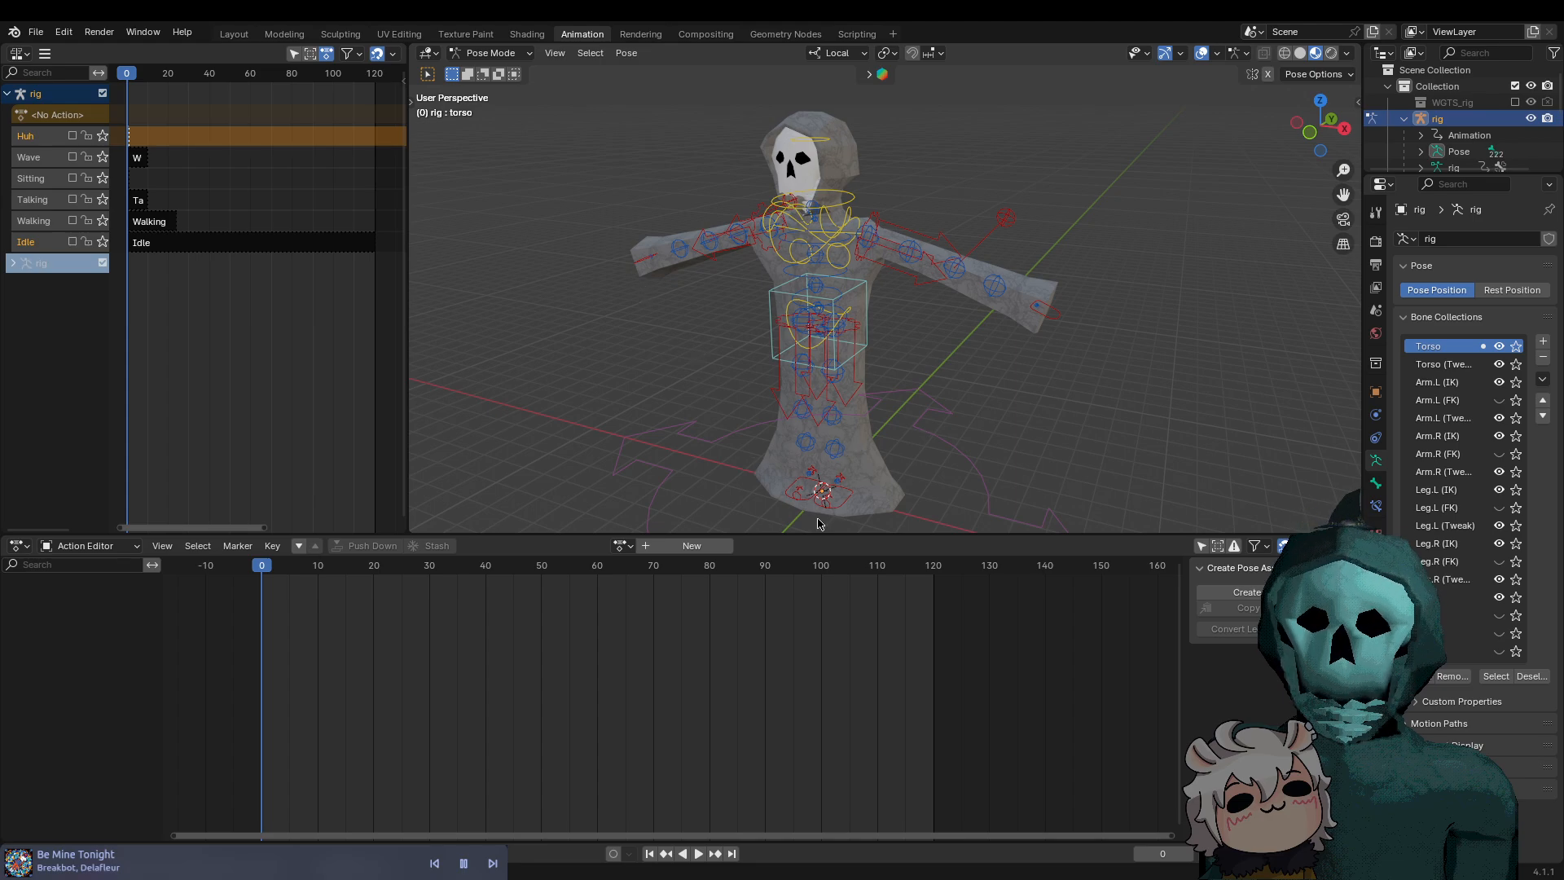
click(770, 341)
click(769, 342)
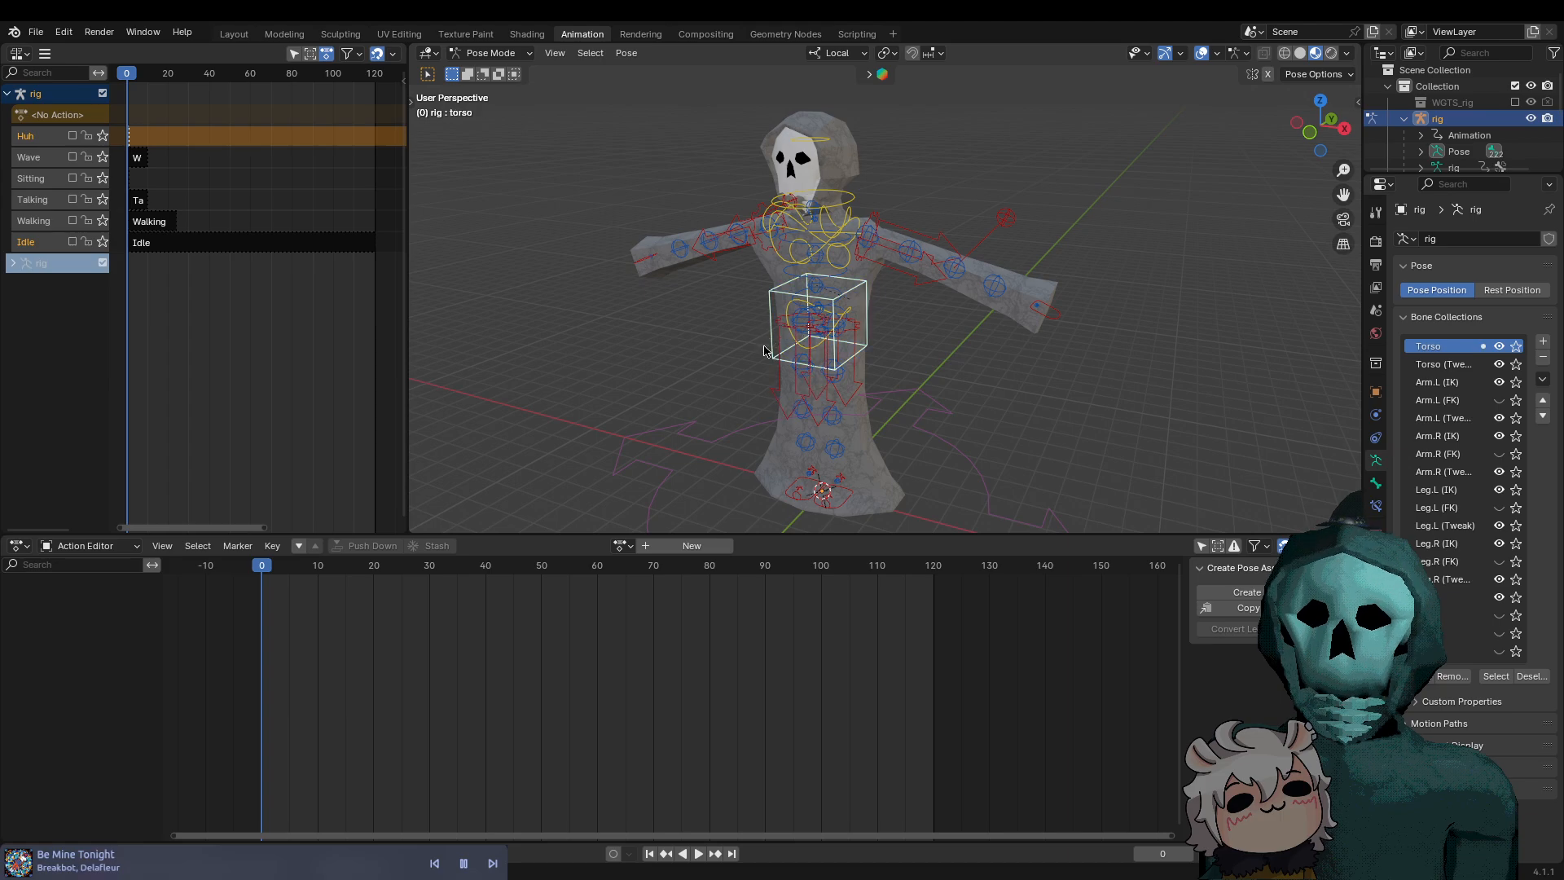
Make the 3D viewport taller by shrinking the Action Editor area
shift+middle_drag(731, 472, 696, 433)
drag(805, 538, 806, 598)
shift+middle_drag(855, 444, 923, 487)
scroll(923, 487, up, 3)
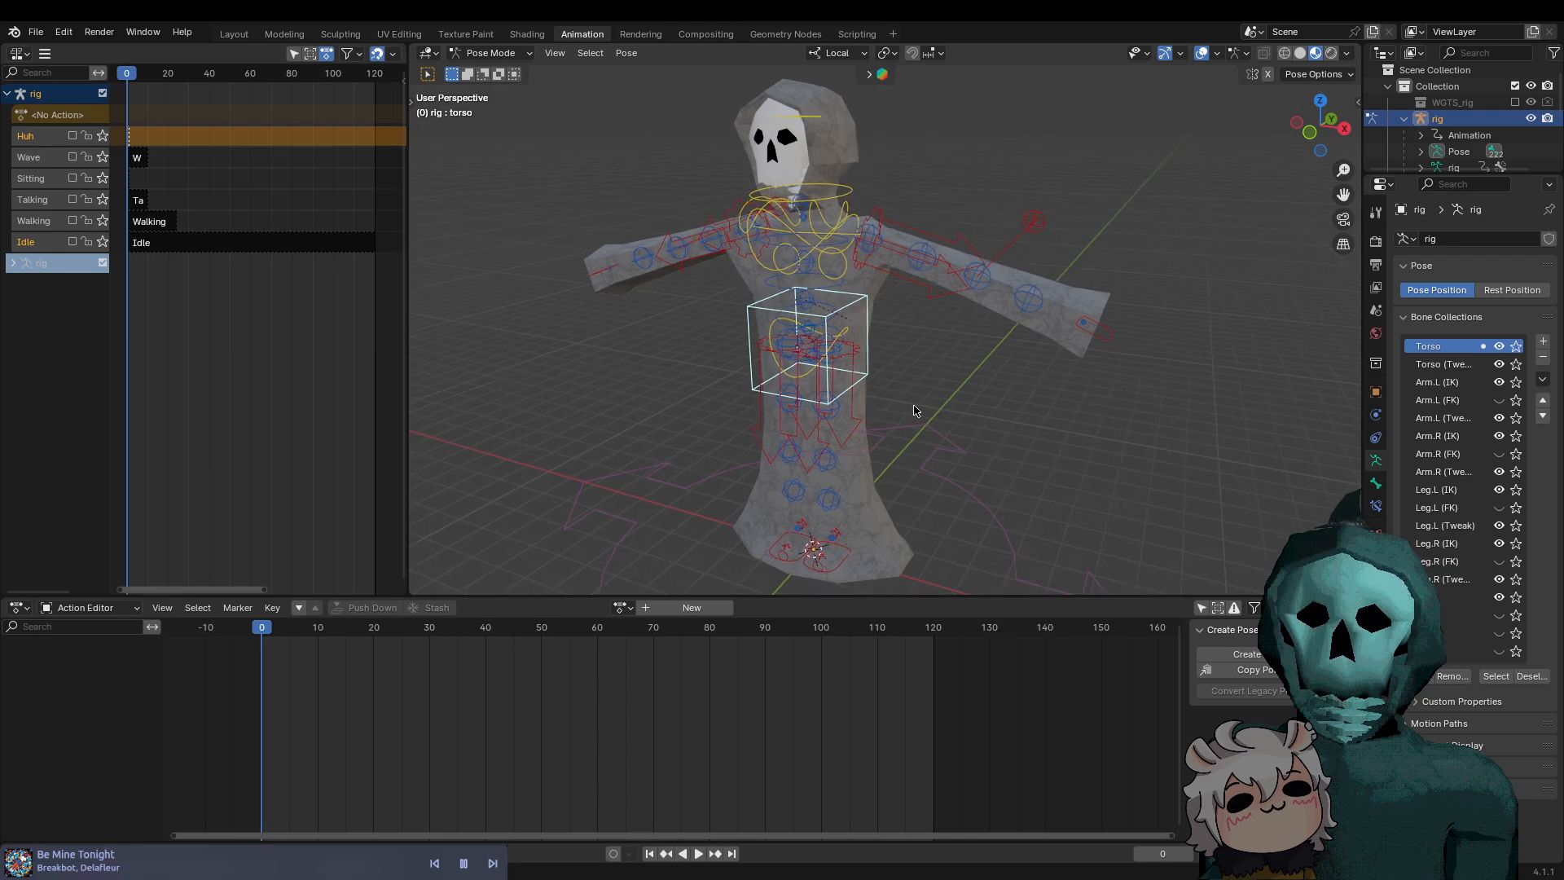
middle_drag(952, 407, 992, 394)
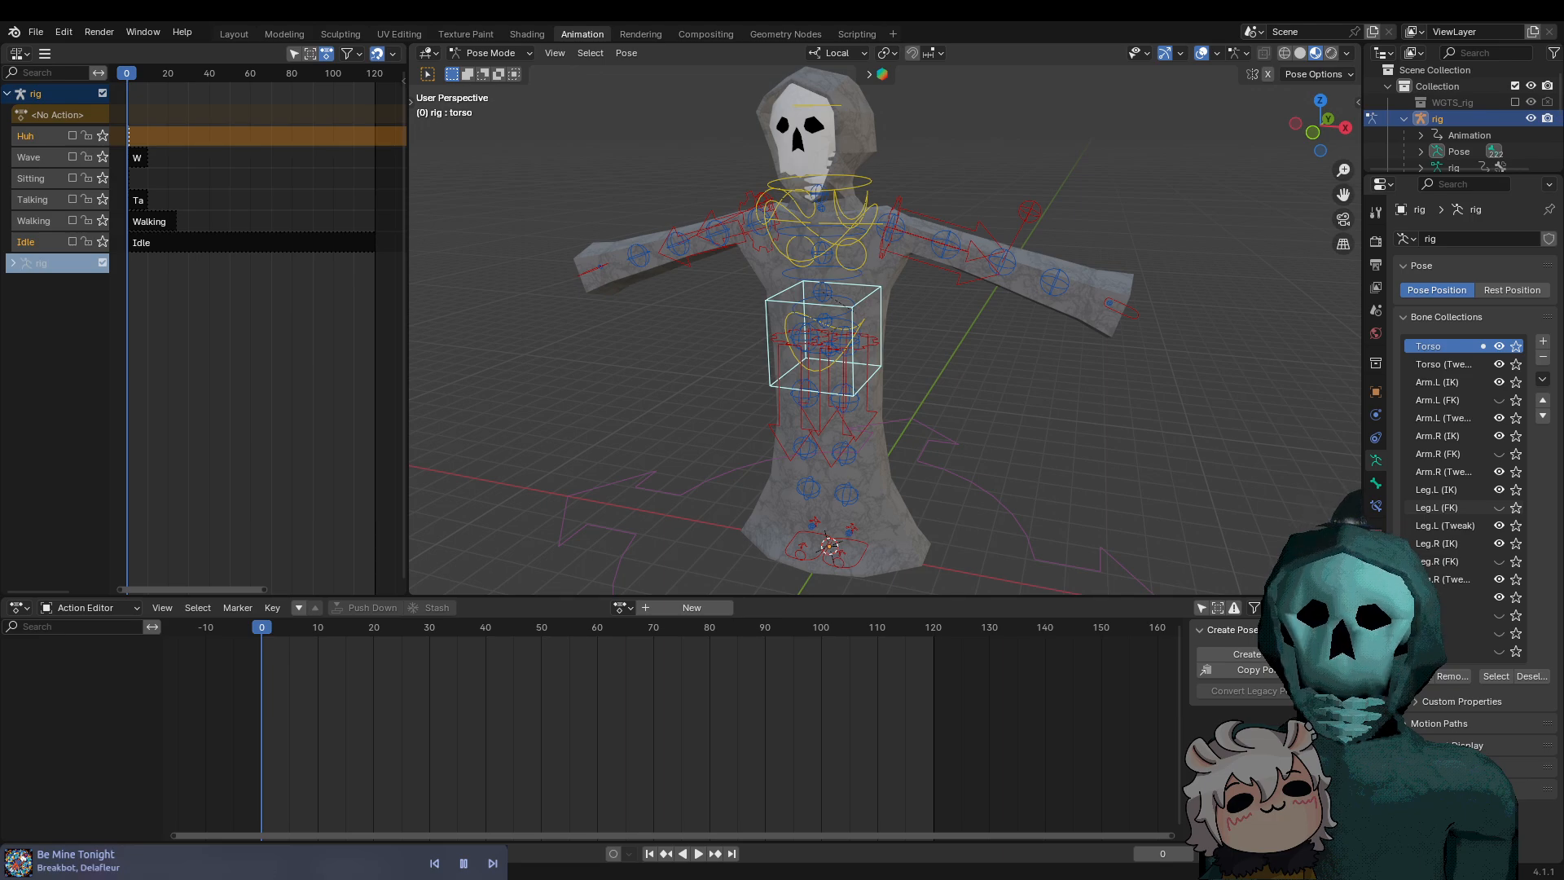
Enable the Screencast Keys display and hide the sidebar again
key(n)
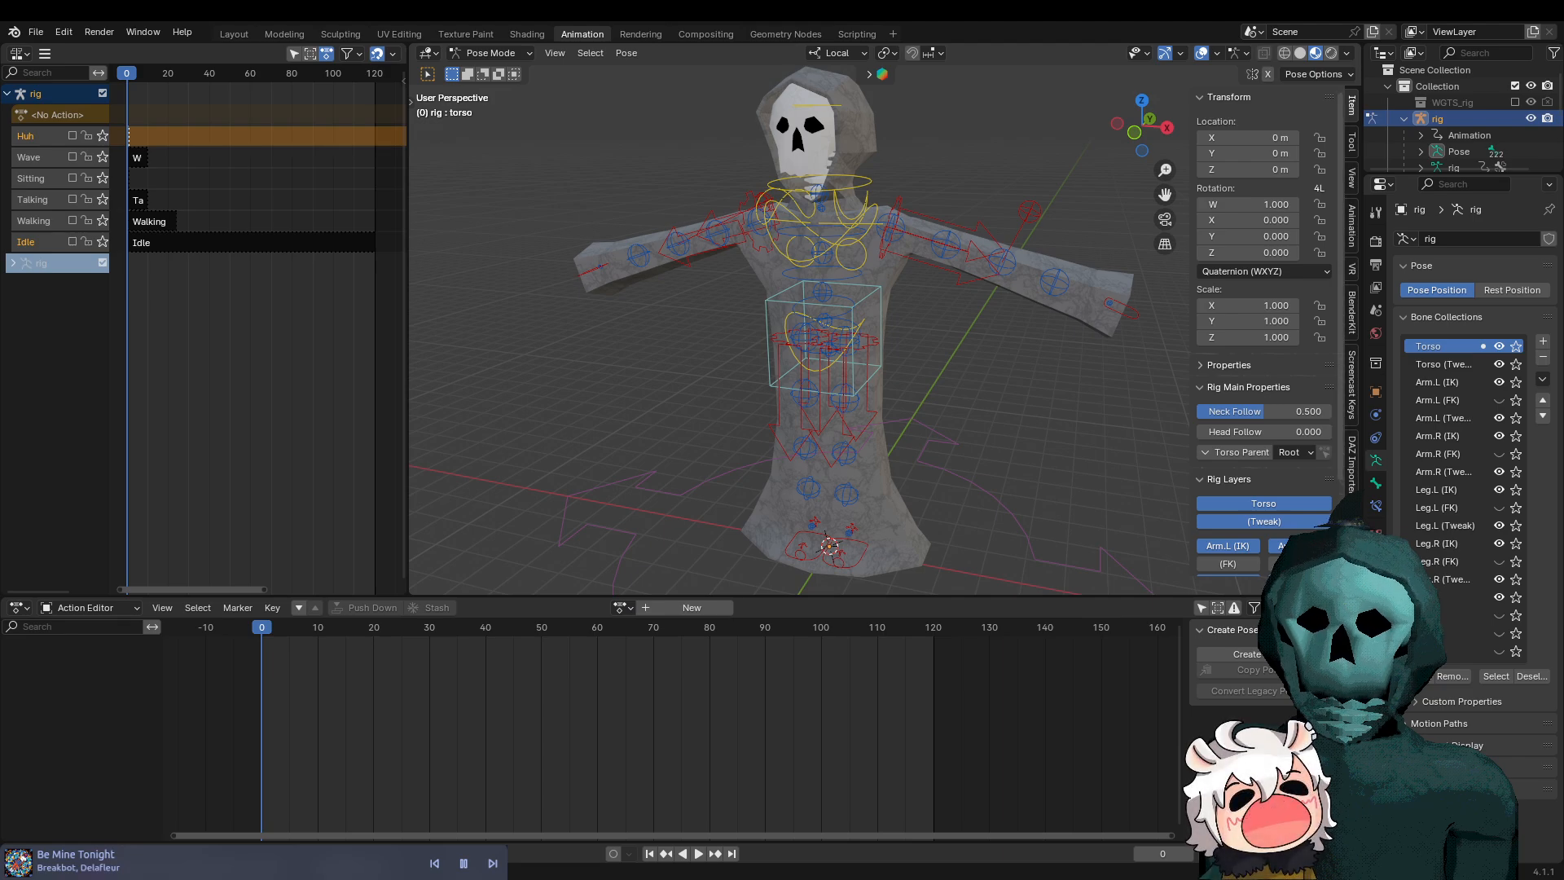
click(1353, 376)
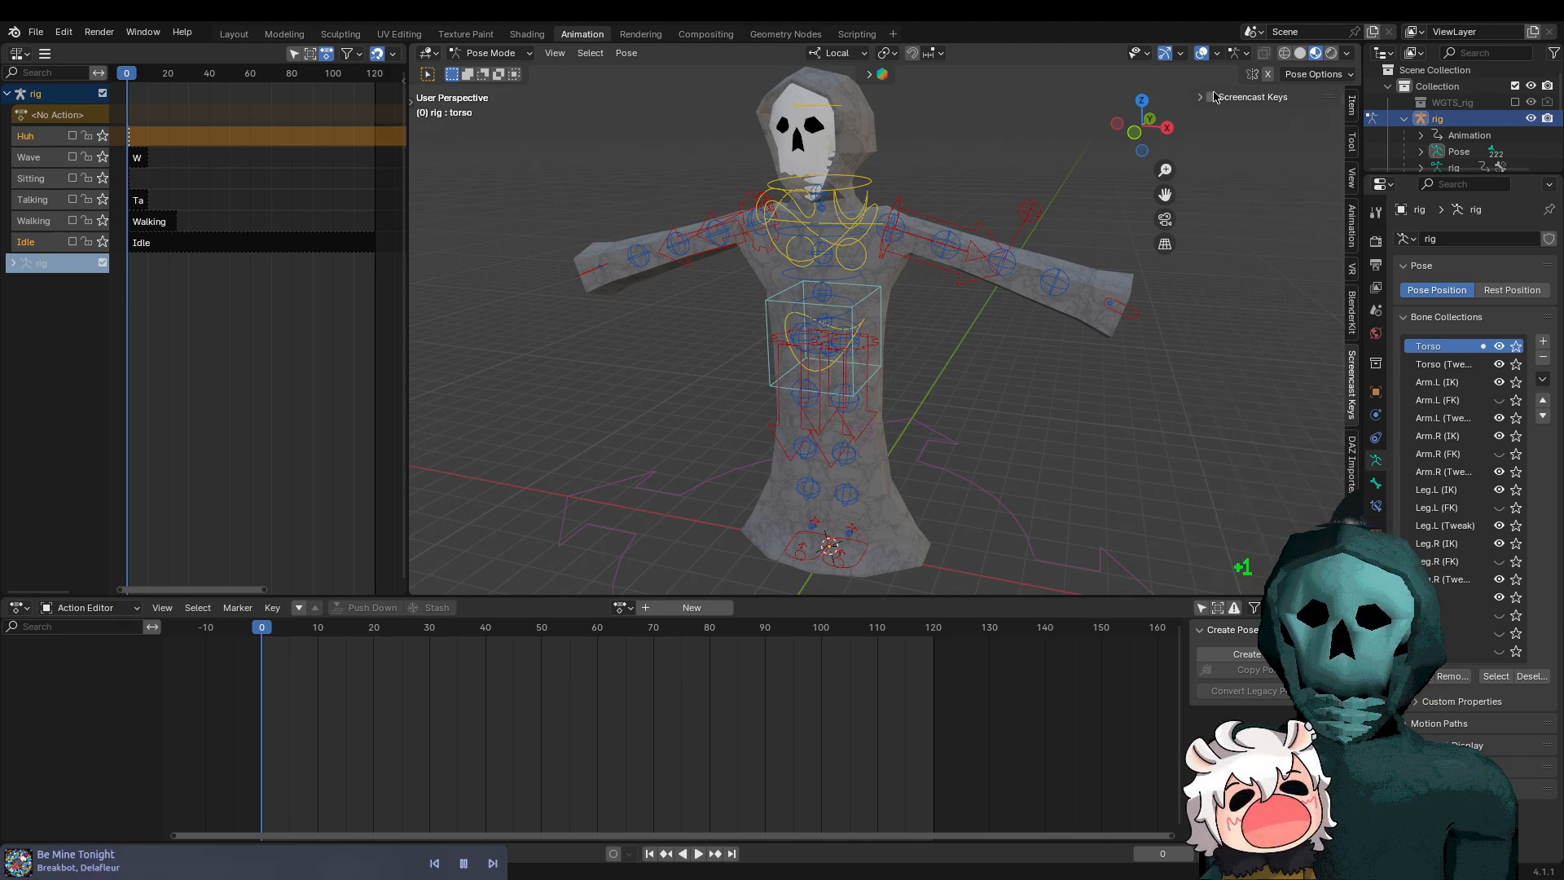
key(n)
shift+middle_drag(1190, 453, 1231, 428)
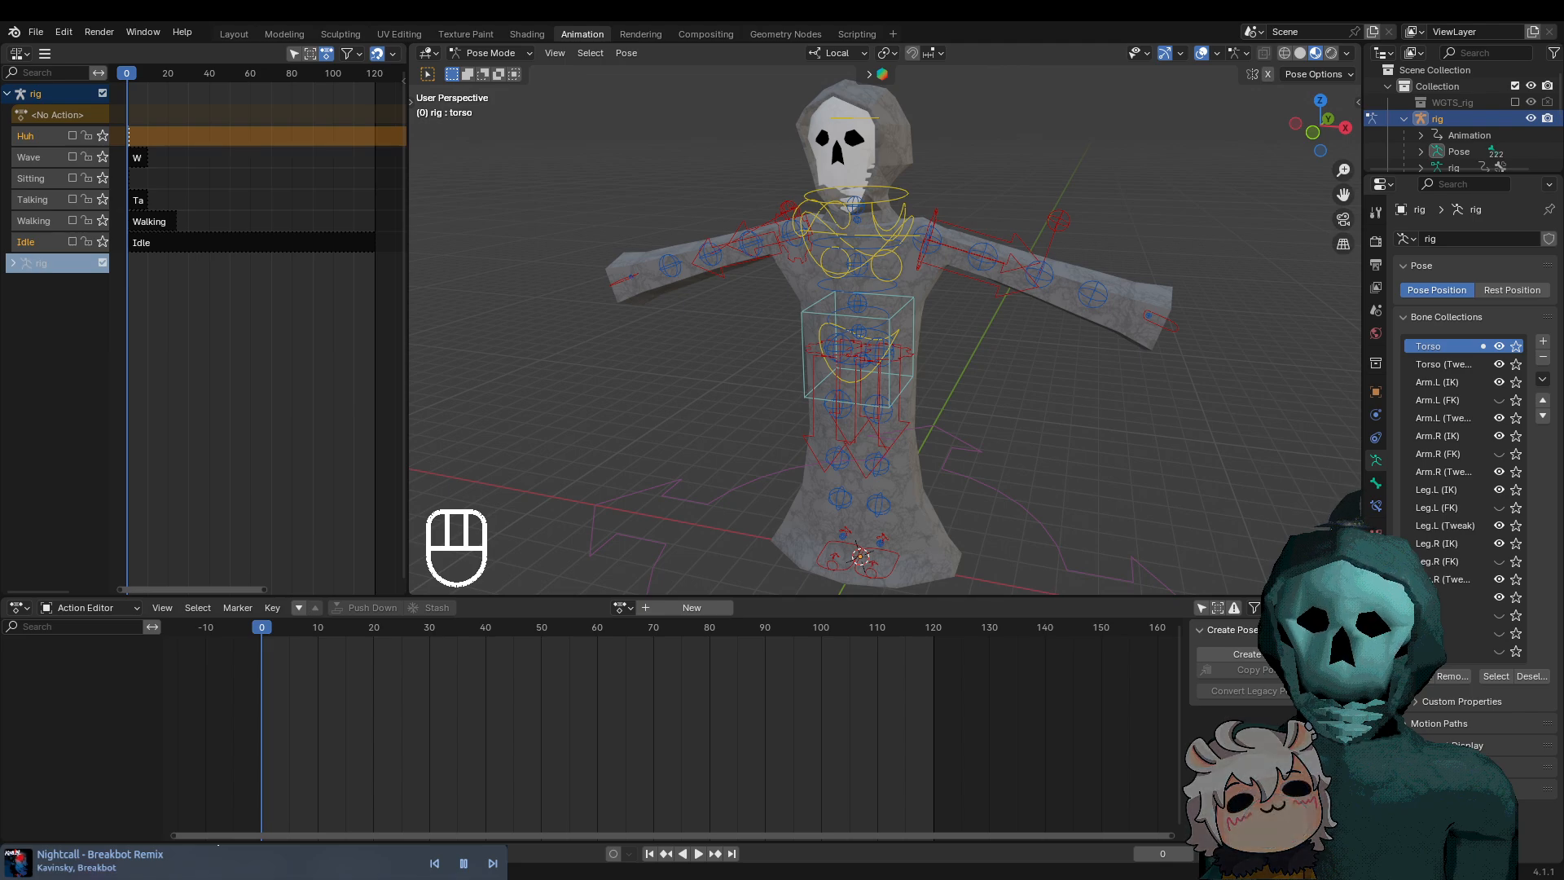
Examine the rig's Idle, Walking, Talking, Sitting, Wave and Huh tracks in the nonlinear animation editor
scroll(255, 393, down, 4)
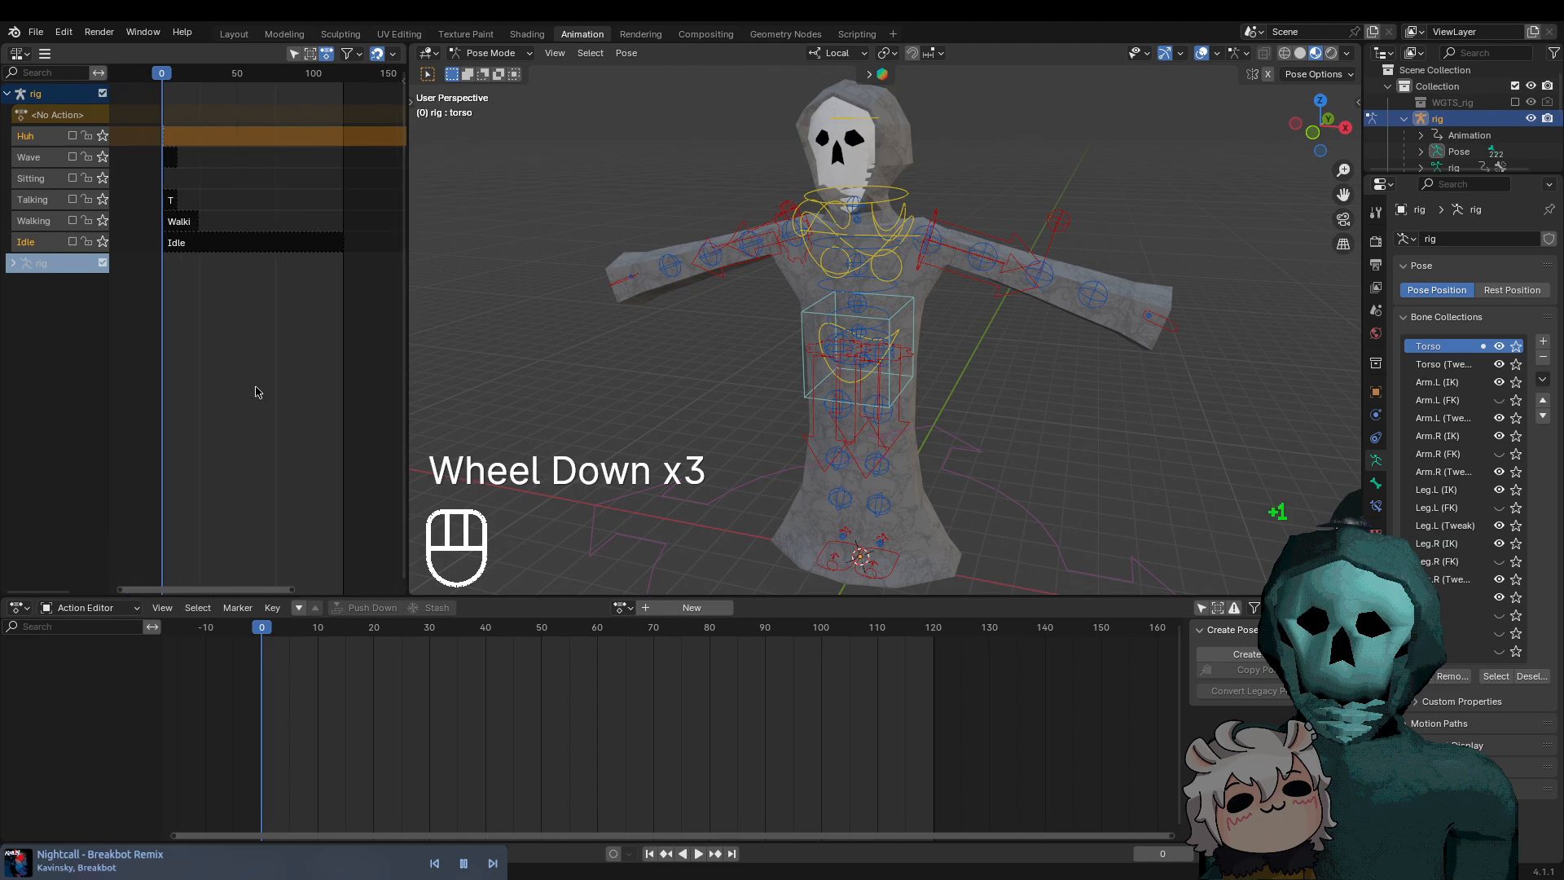
scroll(255, 393, up, 4)
scroll(259, 399, down, 3)
scroll(261, 403, up, 1)
scroll(269, 405, down, 2)
scroll(269, 405, up, 1)
middle_drag(269, 405, 255, 405)
scroll(242, 347, up, 1)
middle_drag(242, 348, 259, 345)
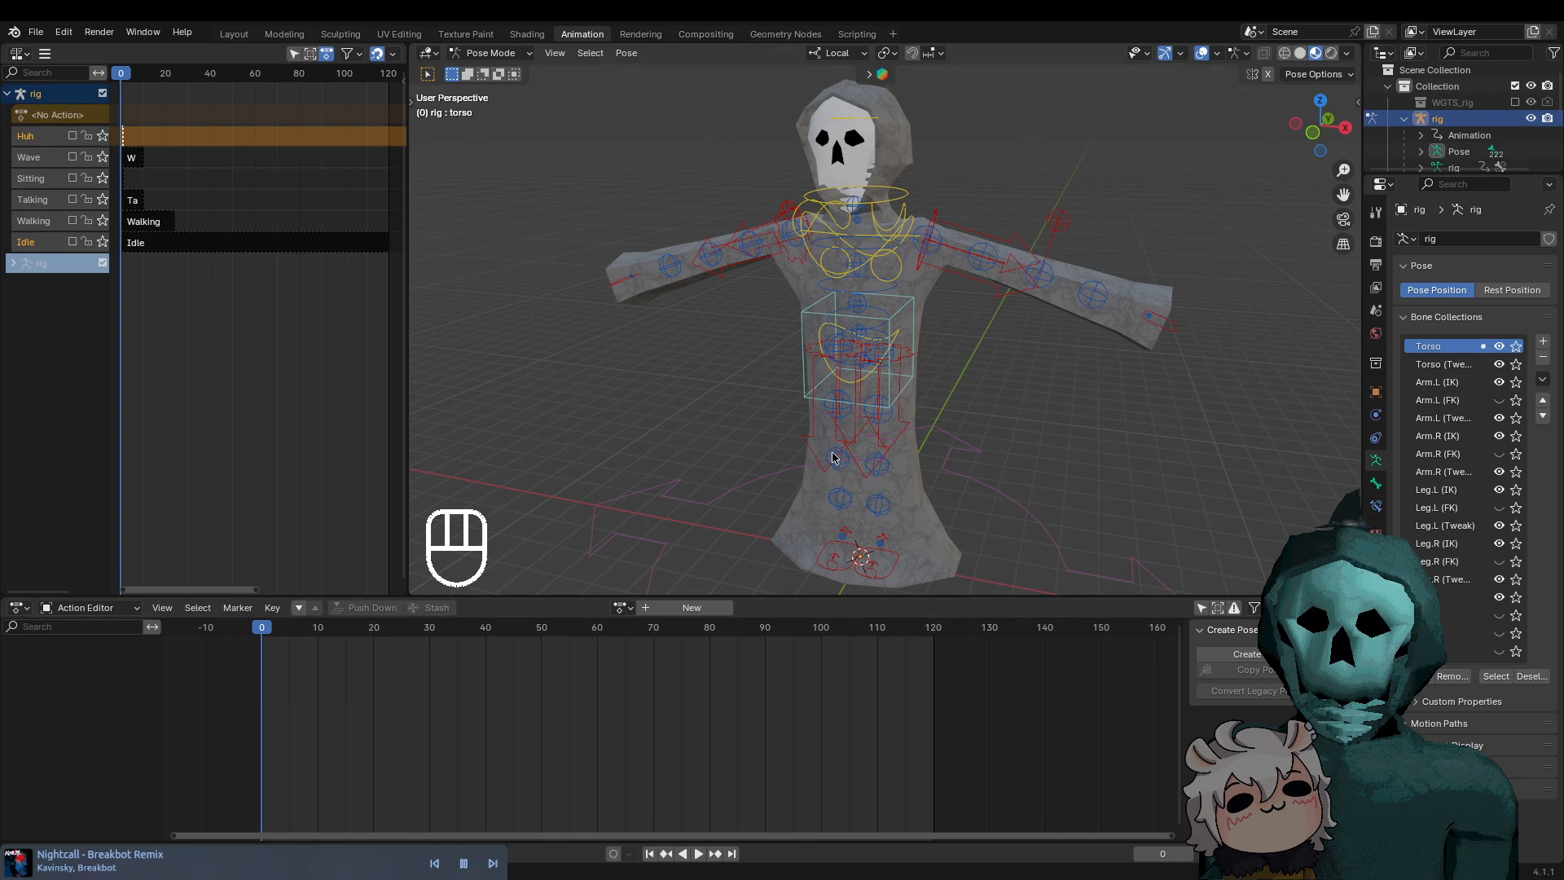
scroll(834, 459, up, 1)
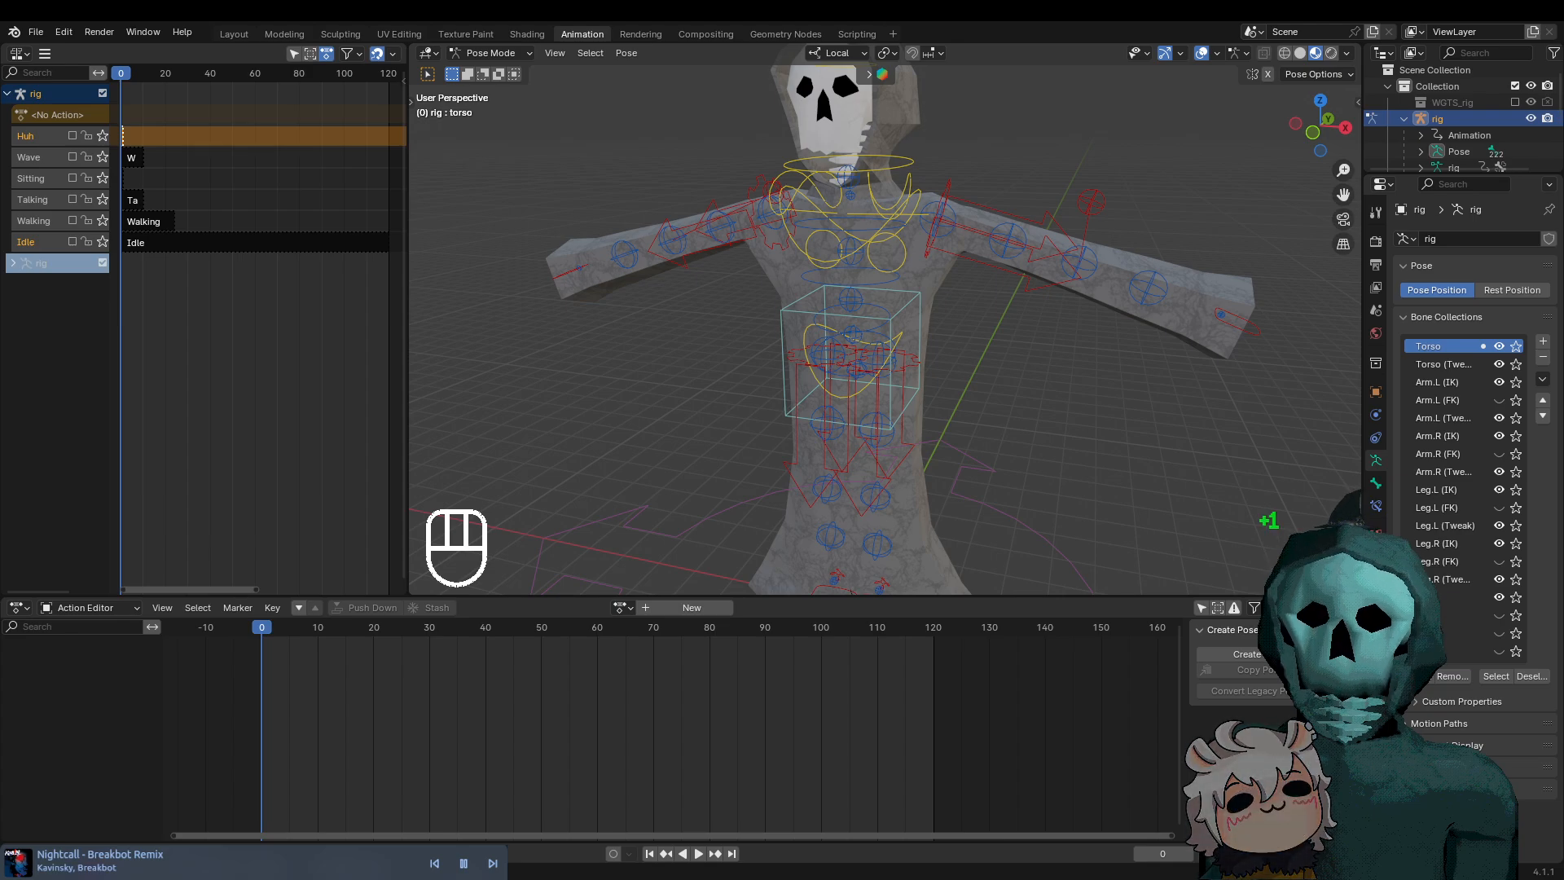
Switch to the Modeling workspace and put the rig in Object Mode
click(233, 35)
click(287, 34)
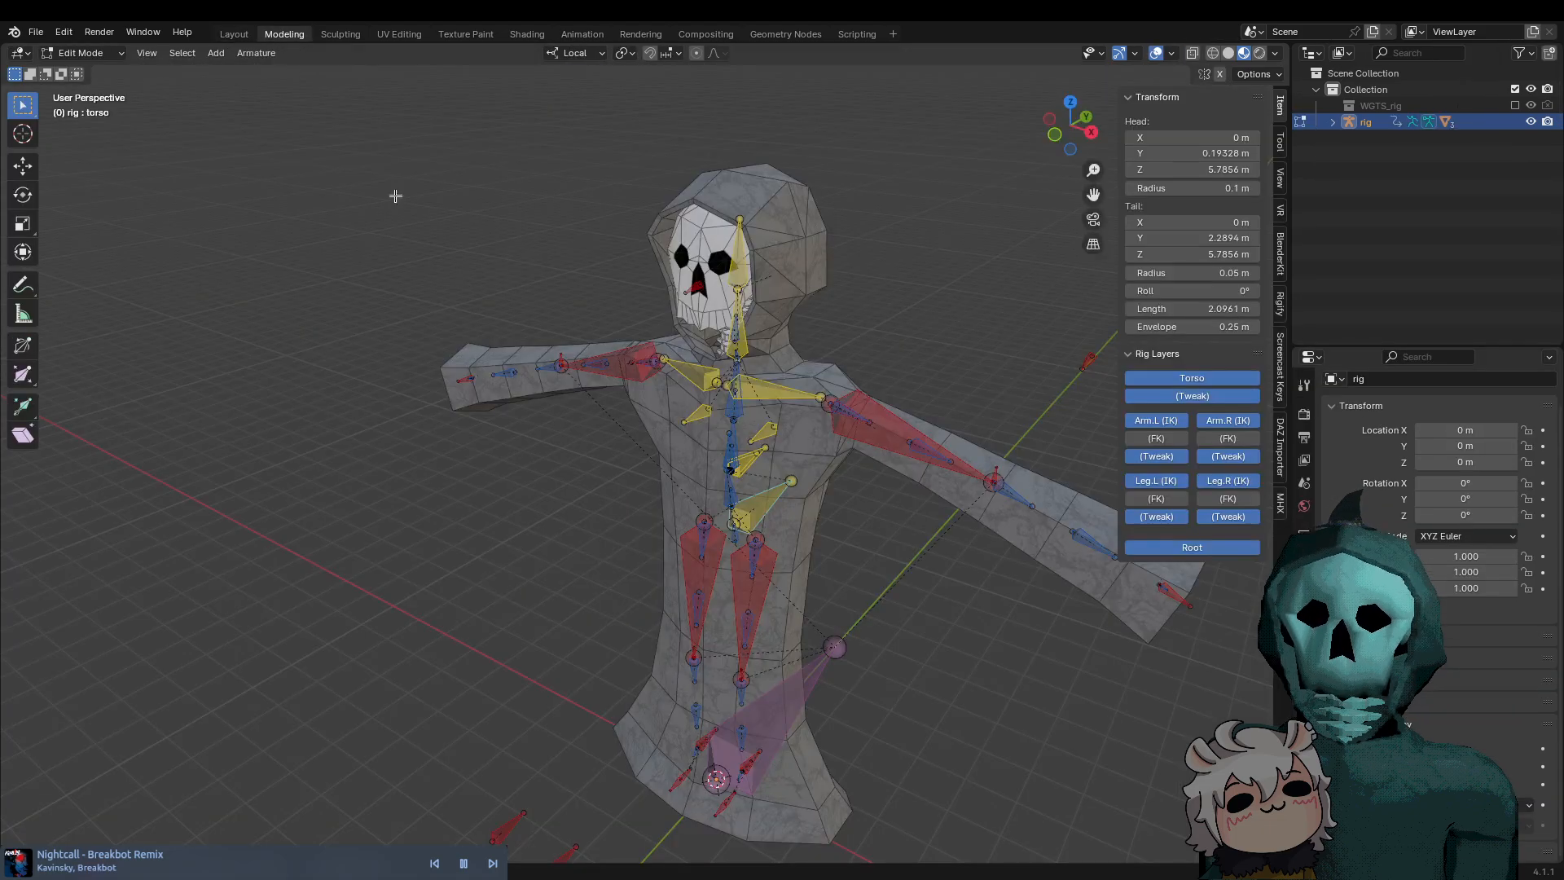
key(ctrl+Tab)
click(788, 612)
shift+middle_drag(931, 635, 838, 600)
click(890, 620)
click(850, 615)
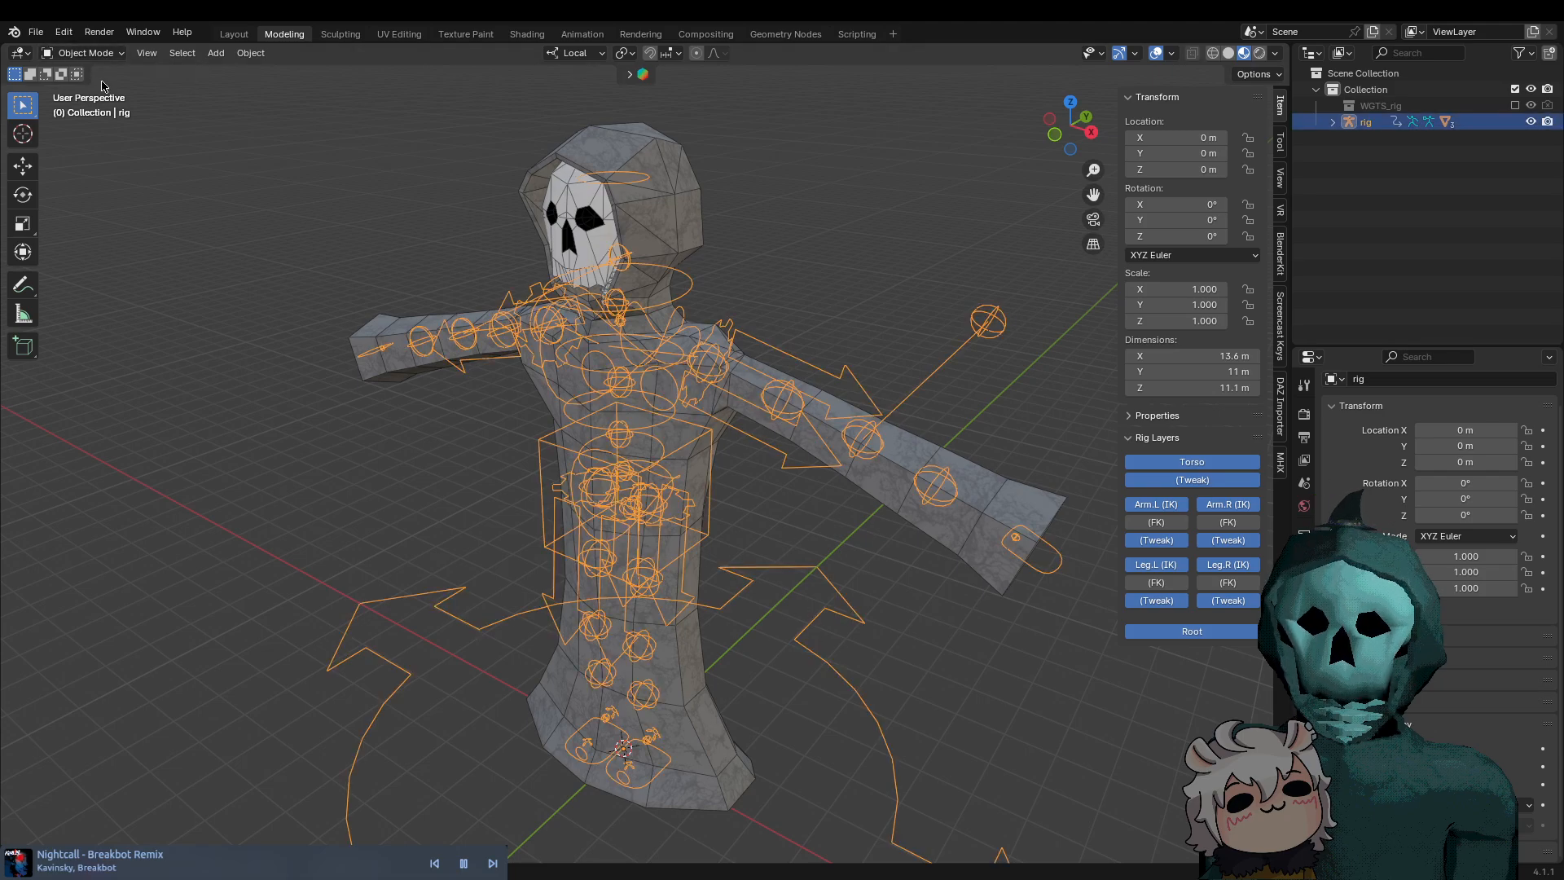
mouse_move(1039, 670)
middle_down()
mouse_move(1021, 654)
mouse_move(1040, 670)
middle_up()
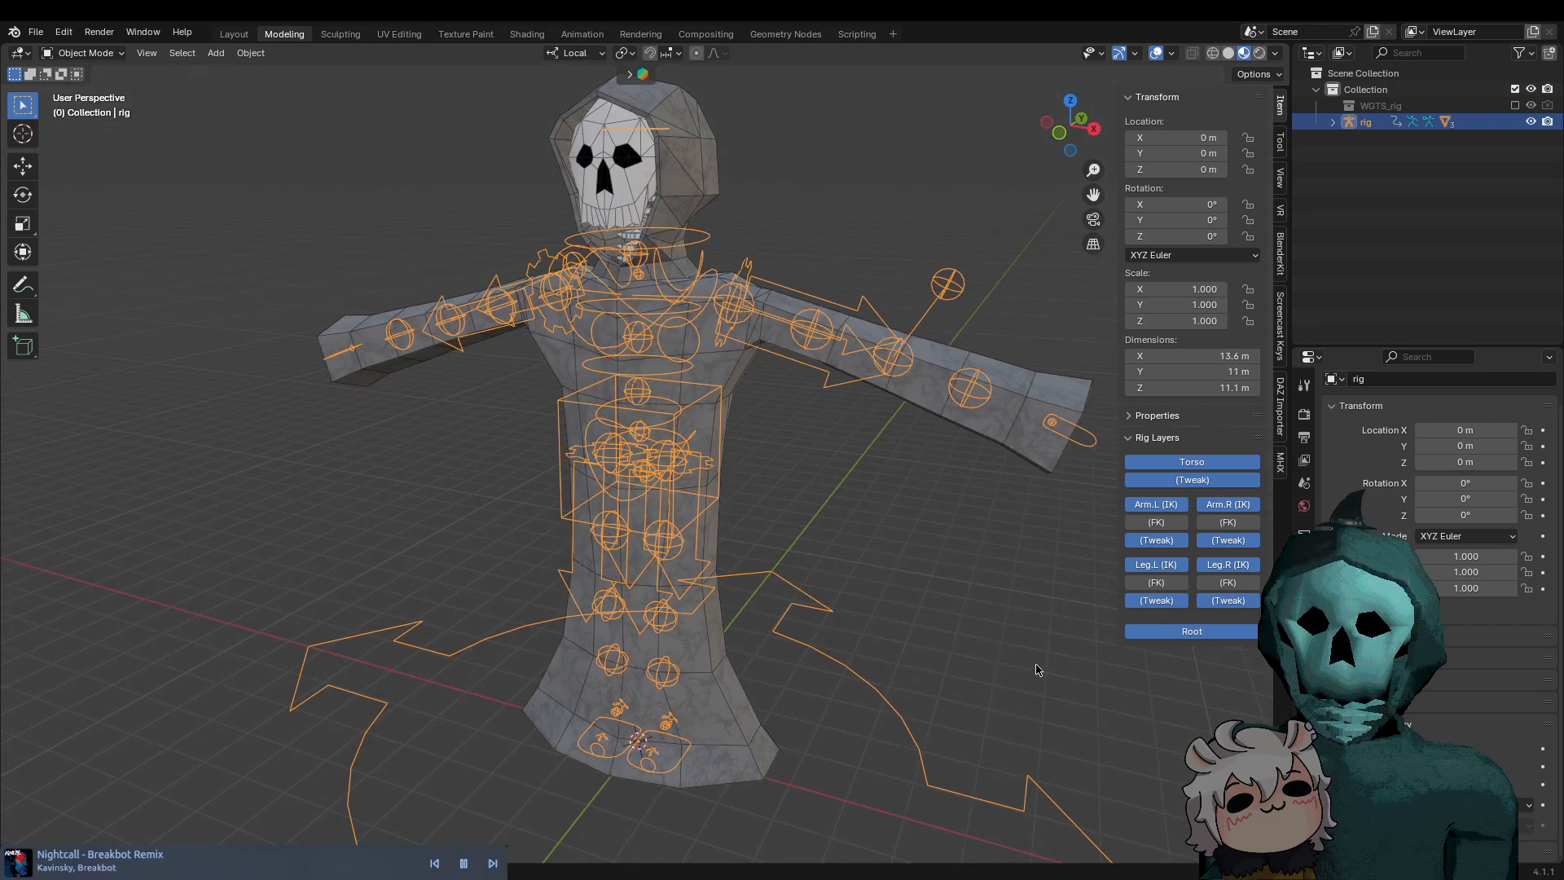
Toggle the visibility of the left arm's FK rig layer repeatedly to compare its controls, leaving it hidden
click(1164, 523)
click(1164, 522)
click(1163, 523)
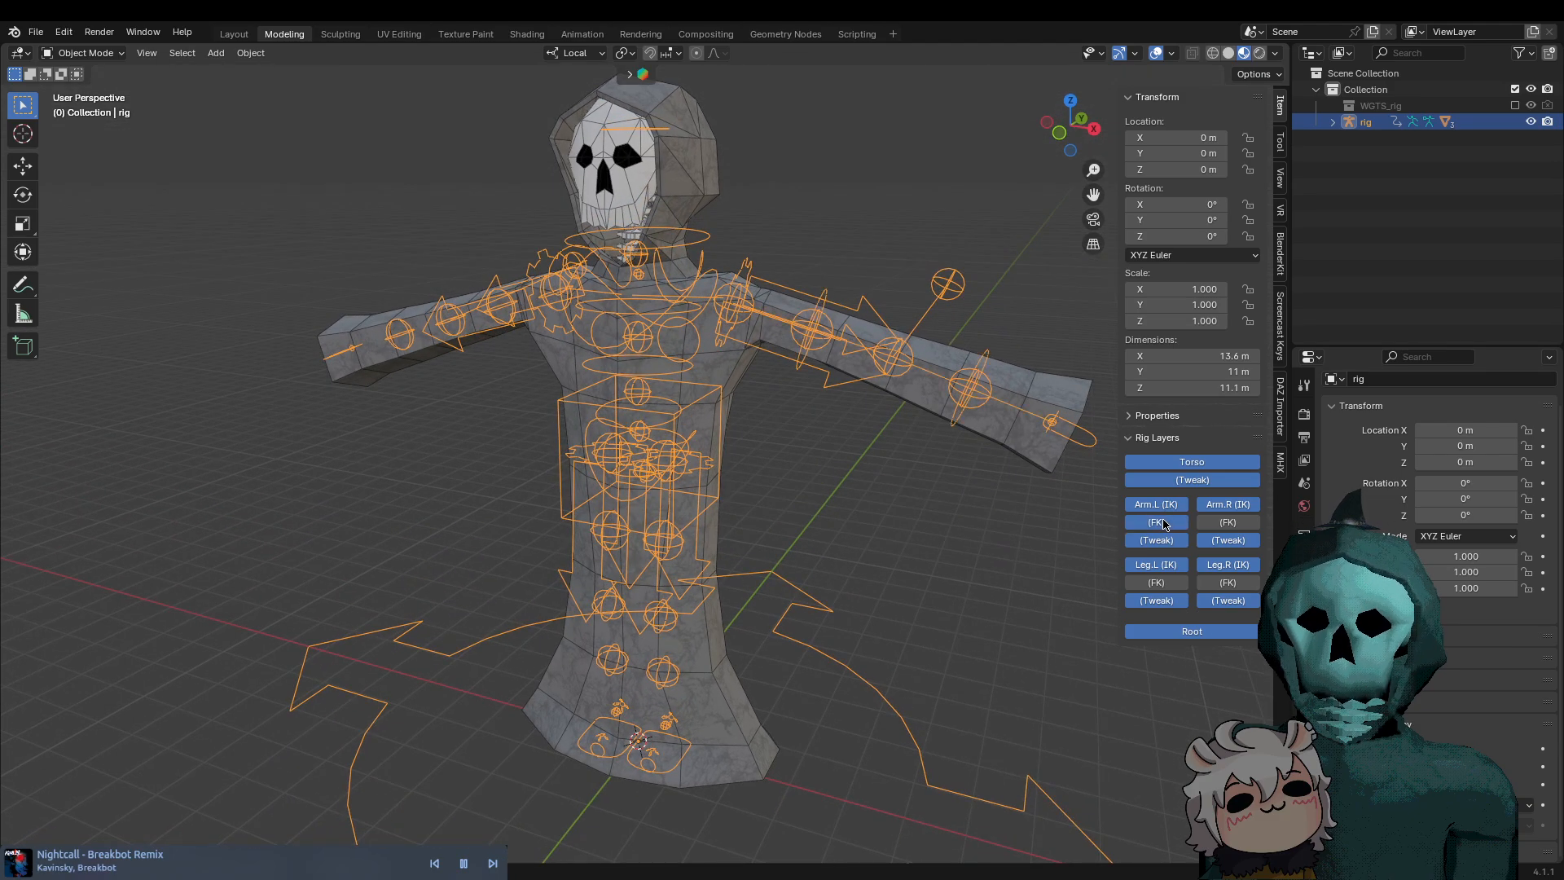
click(1164, 523)
click(1164, 523)
click(1163, 522)
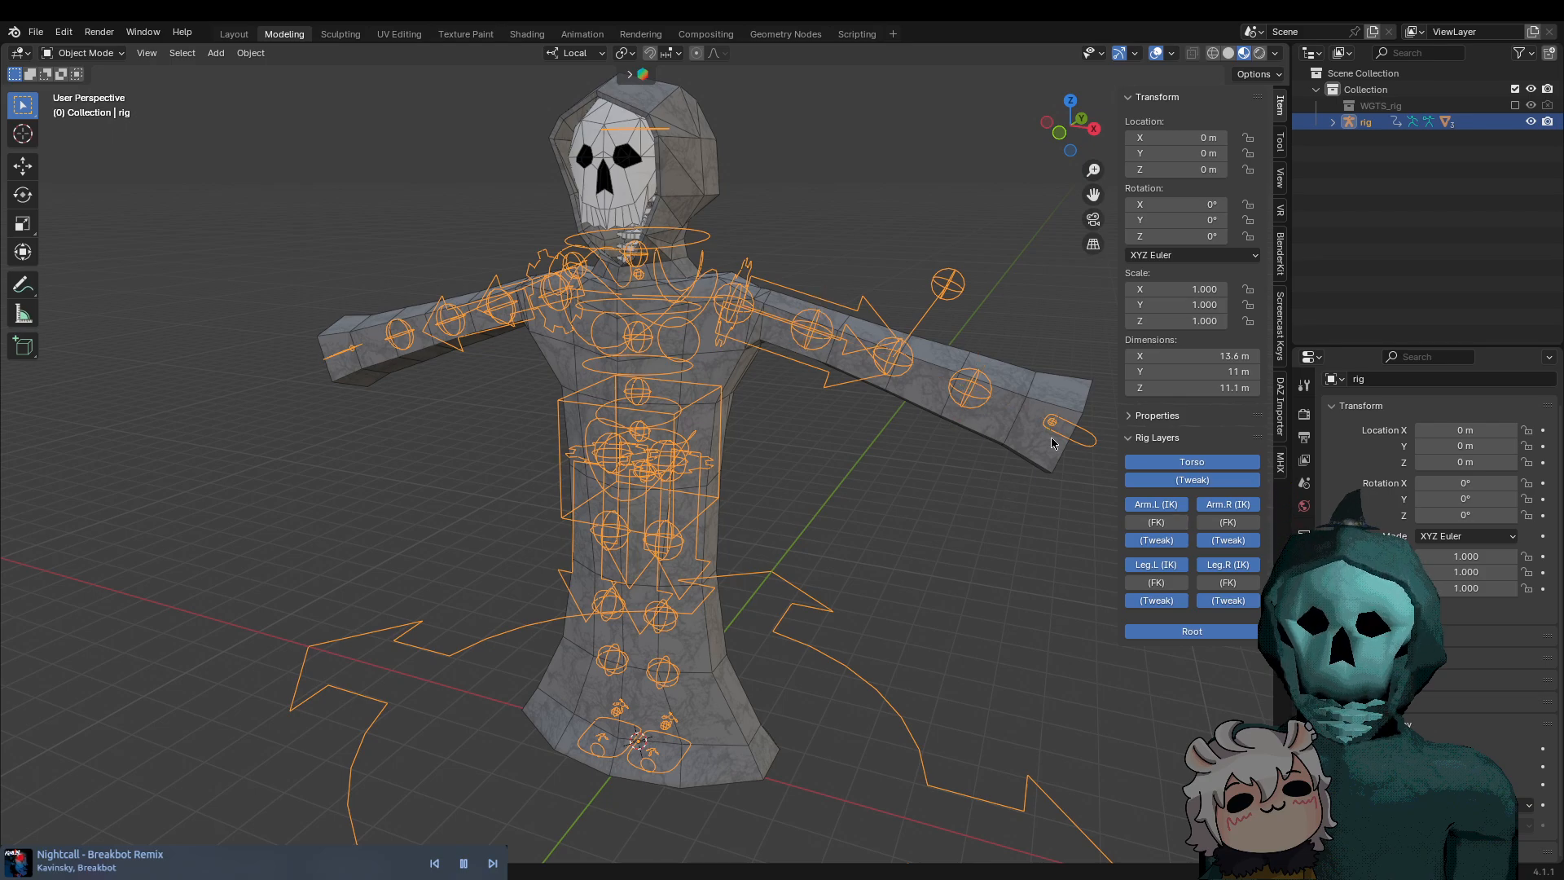
In Pose Mode, move the left hand IK control about -2.17 m in X, -0.83 m in Y and -0.61 m in Z
key(ctrl+Tab)
click(1086, 448)
middle_drag(1086, 448, 912, 686)
scroll(873, 738, up, 1)
middle_drag(841, 766, 993, 671)
key(g)
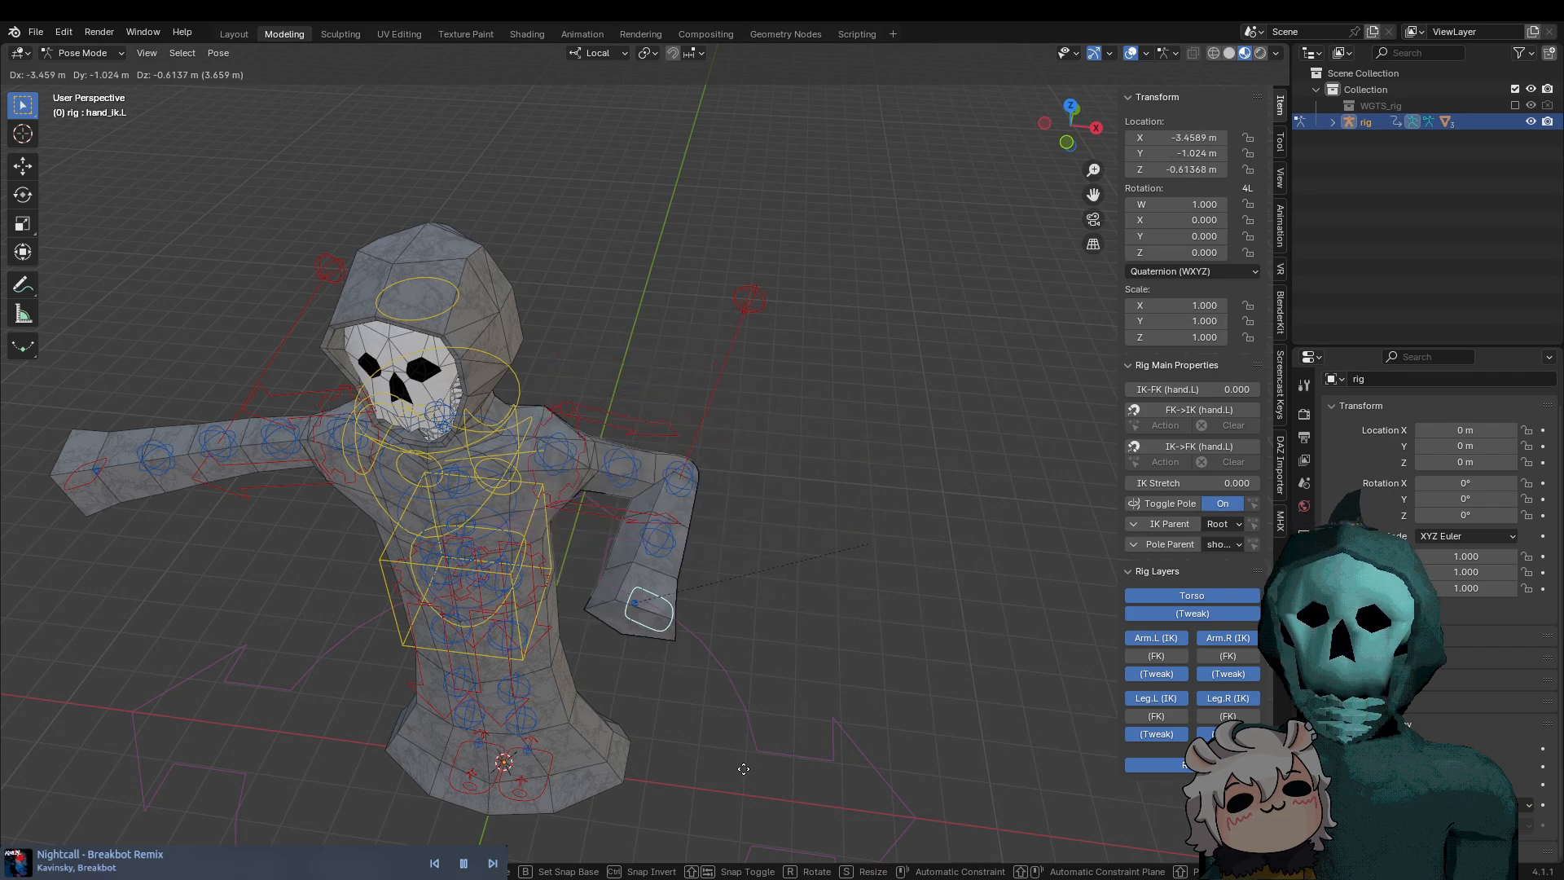
click(824, 723)
middle_drag(838, 723, 796, 633)
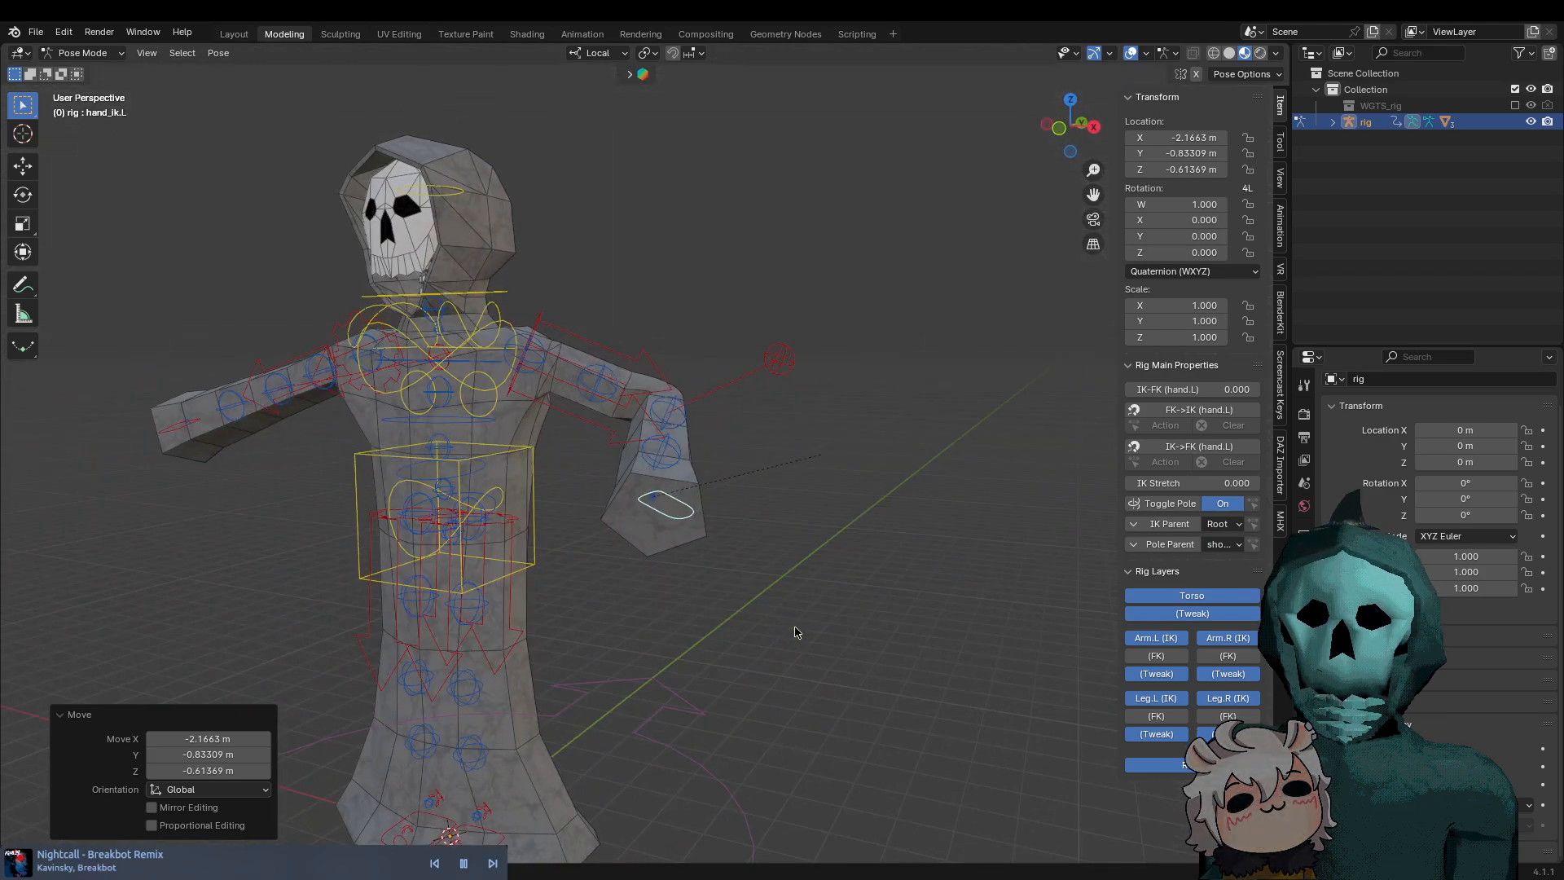
Try to move the left arm's IK pole target, and undo the left hand move as well
click(782, 360)
key(g)
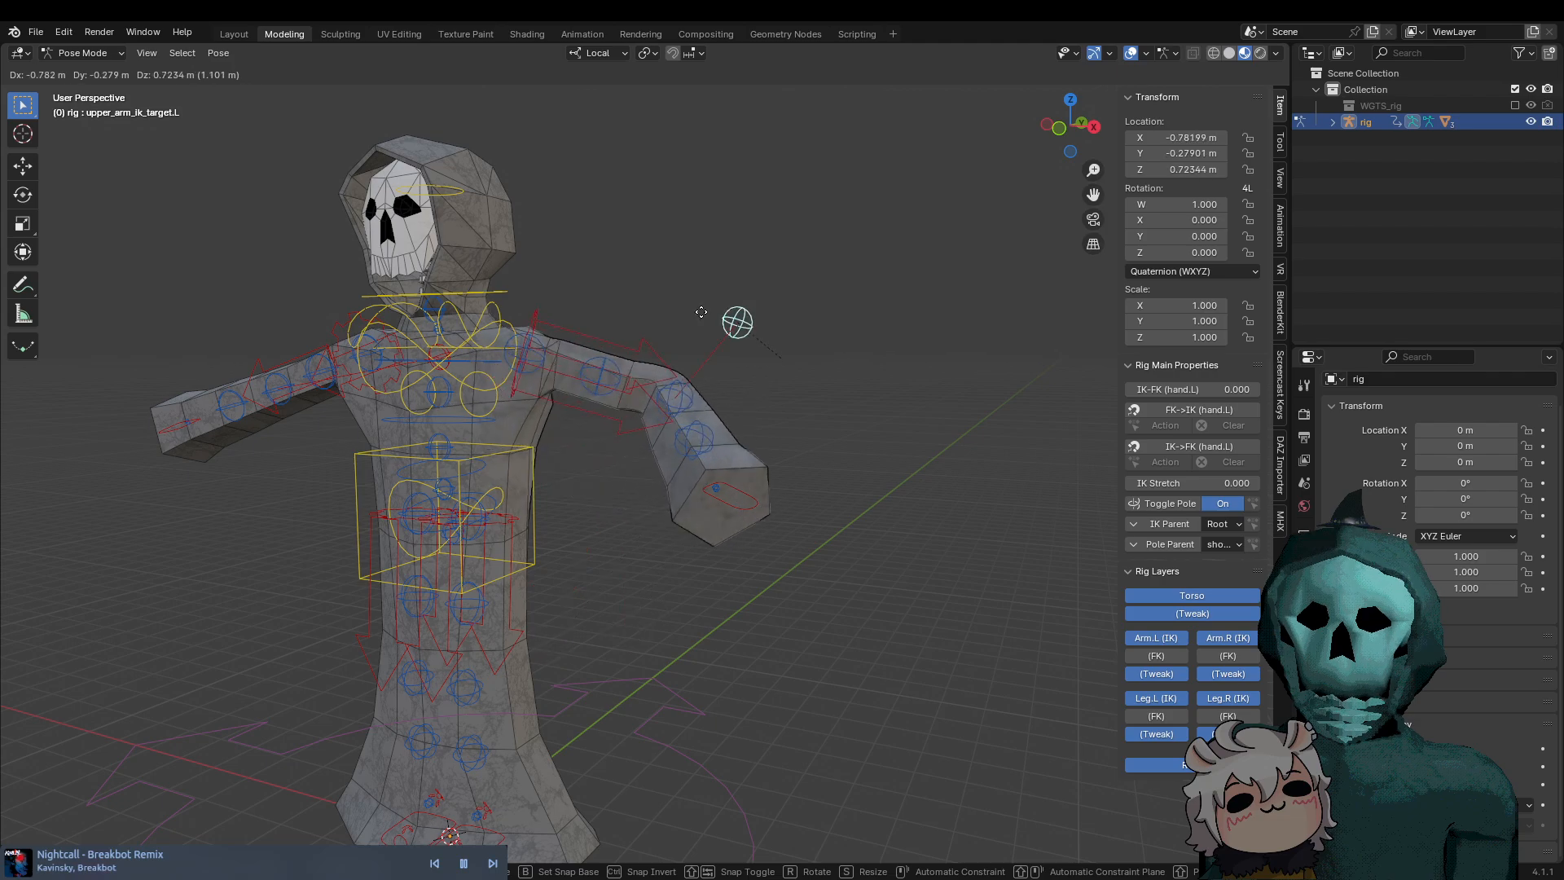
key(Escape)
key(ctrl+z)
key(ctrl+z)
key(ctrl+z)
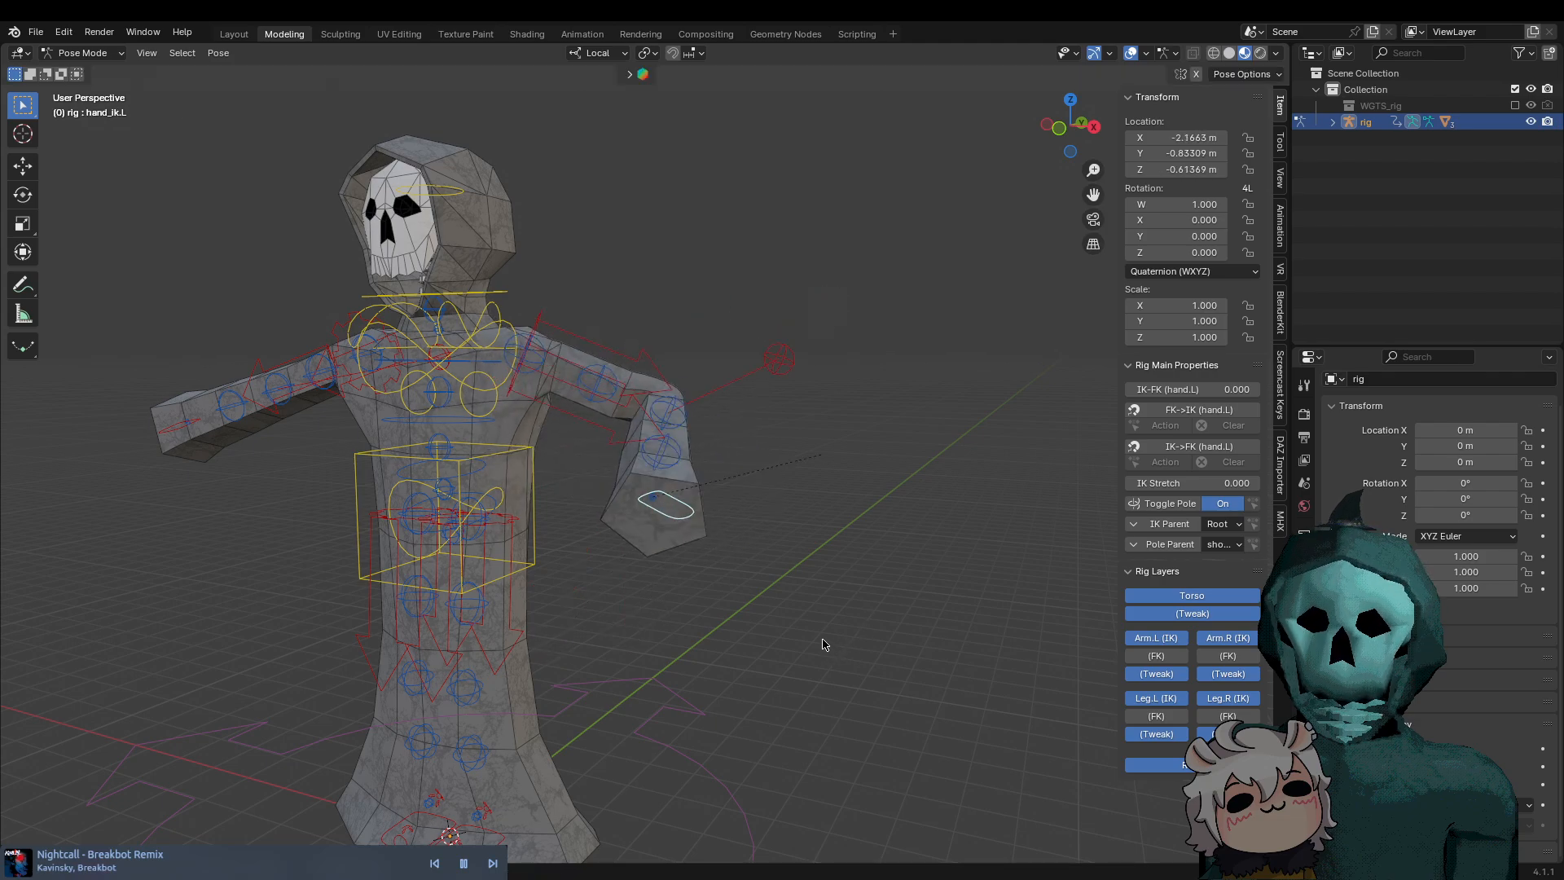
Return the rig to Object Mode and restart the Screencast Keys display with its settings expanded
middle_drag(766, 632, 733, 664)
key(ctrl+Tab)
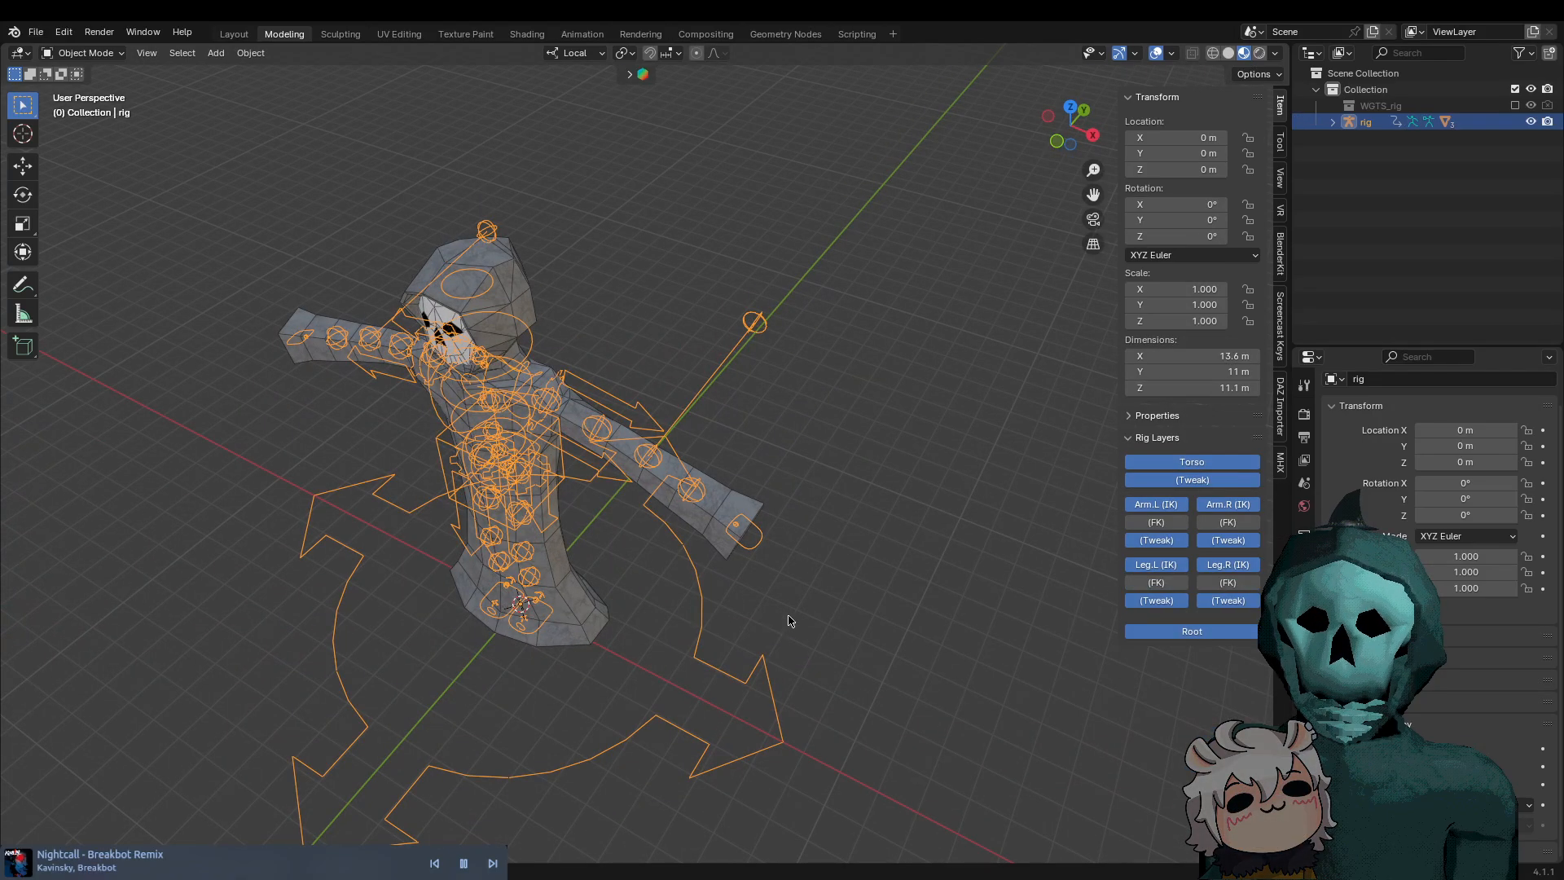
click(1280, 332)
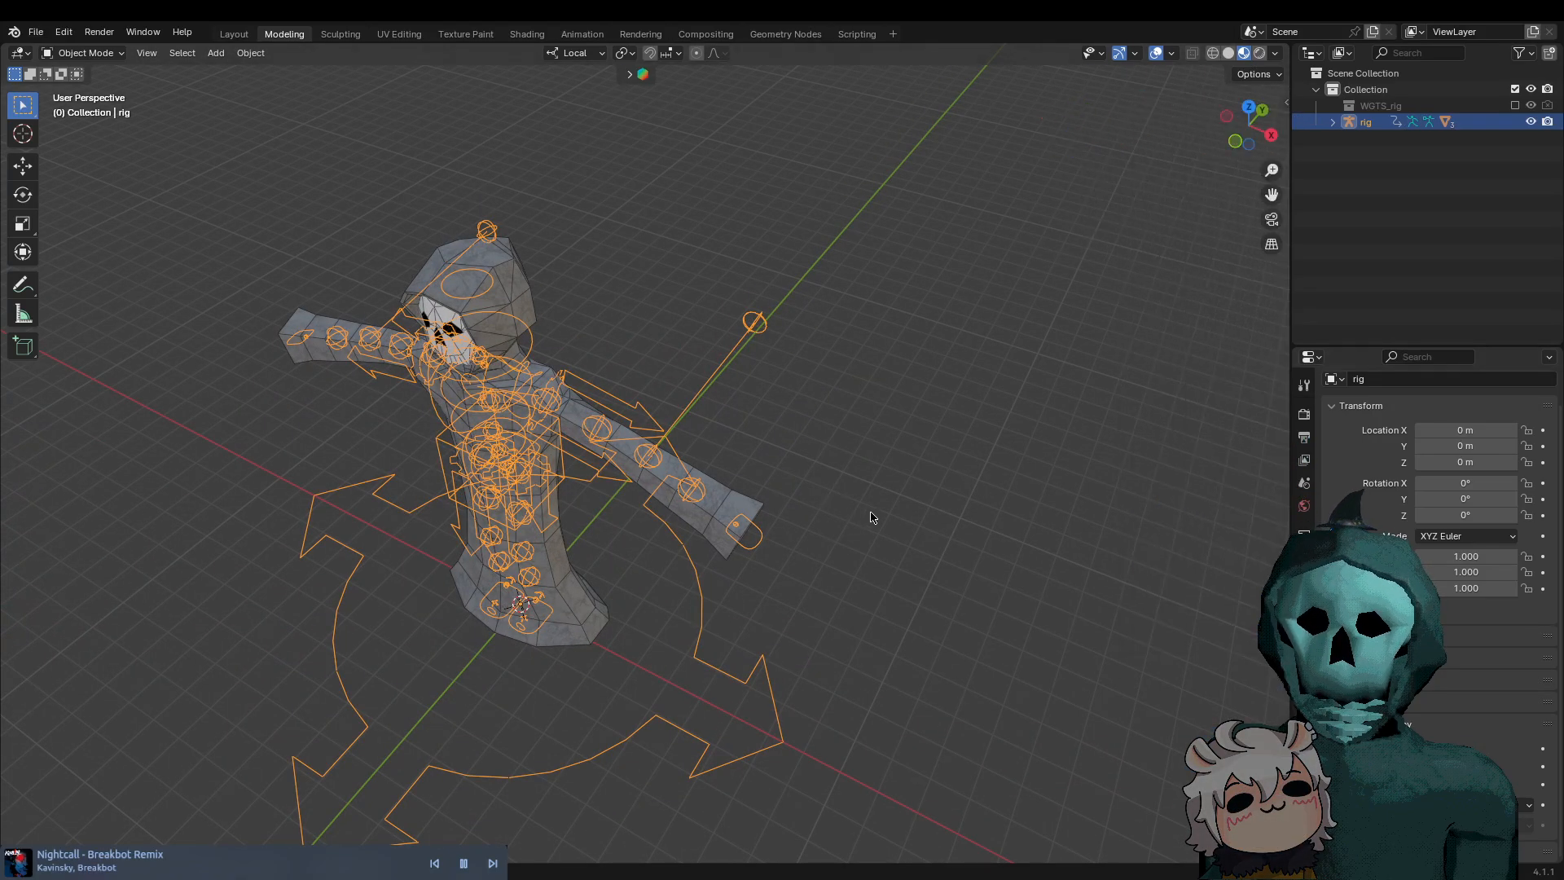
key(n)
middle_drag(1013, 377, 943, 566)
scroll(911, 575, up, 4)
scroll(911, 575, down, 4)
key(n)
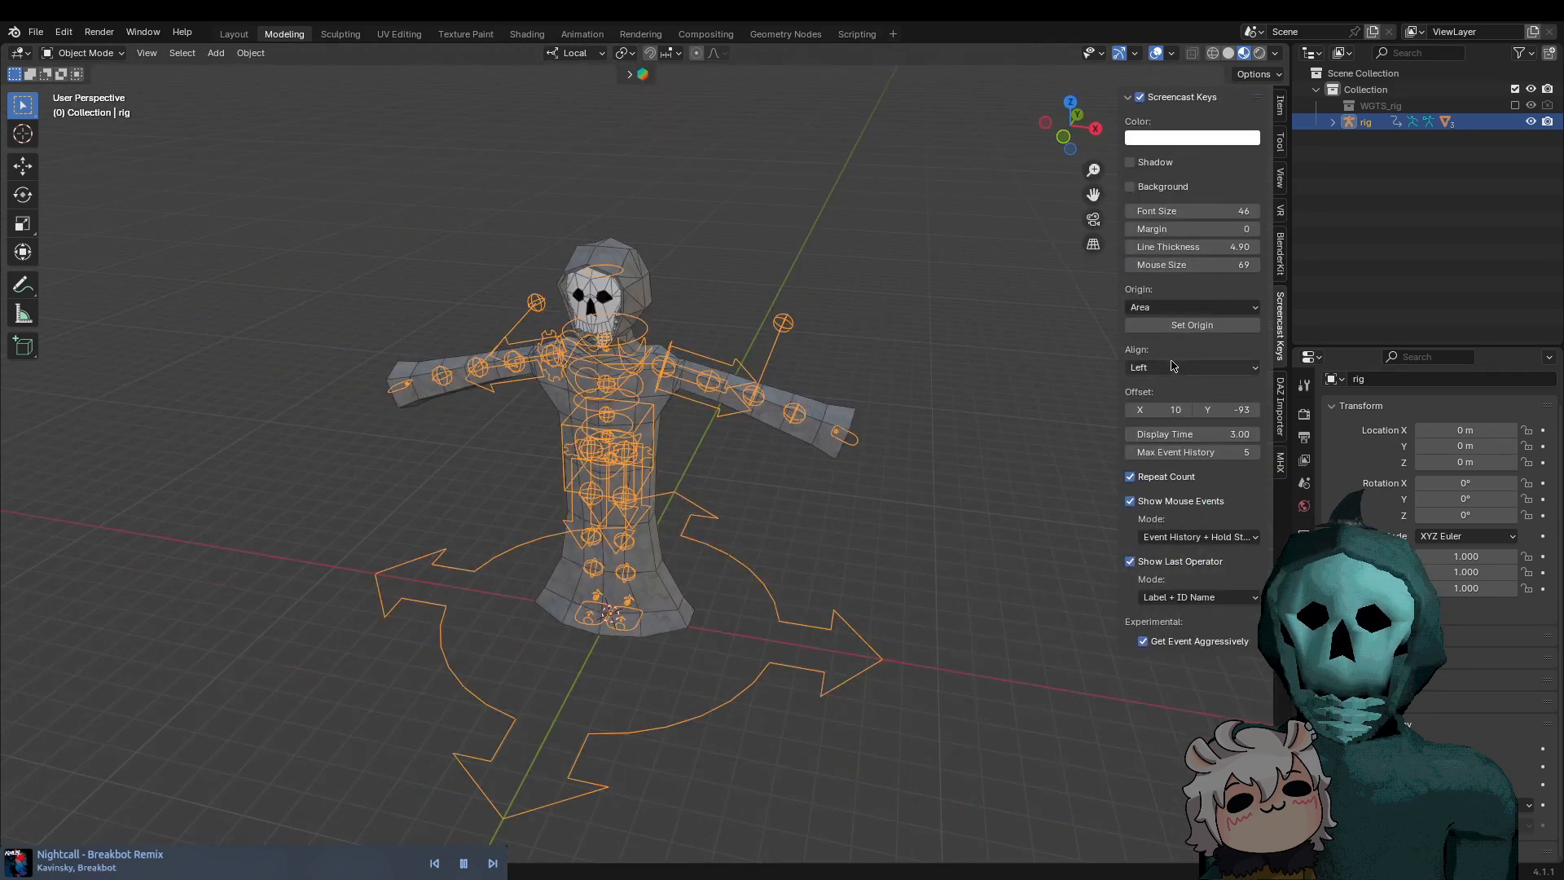
click(1177, 102)
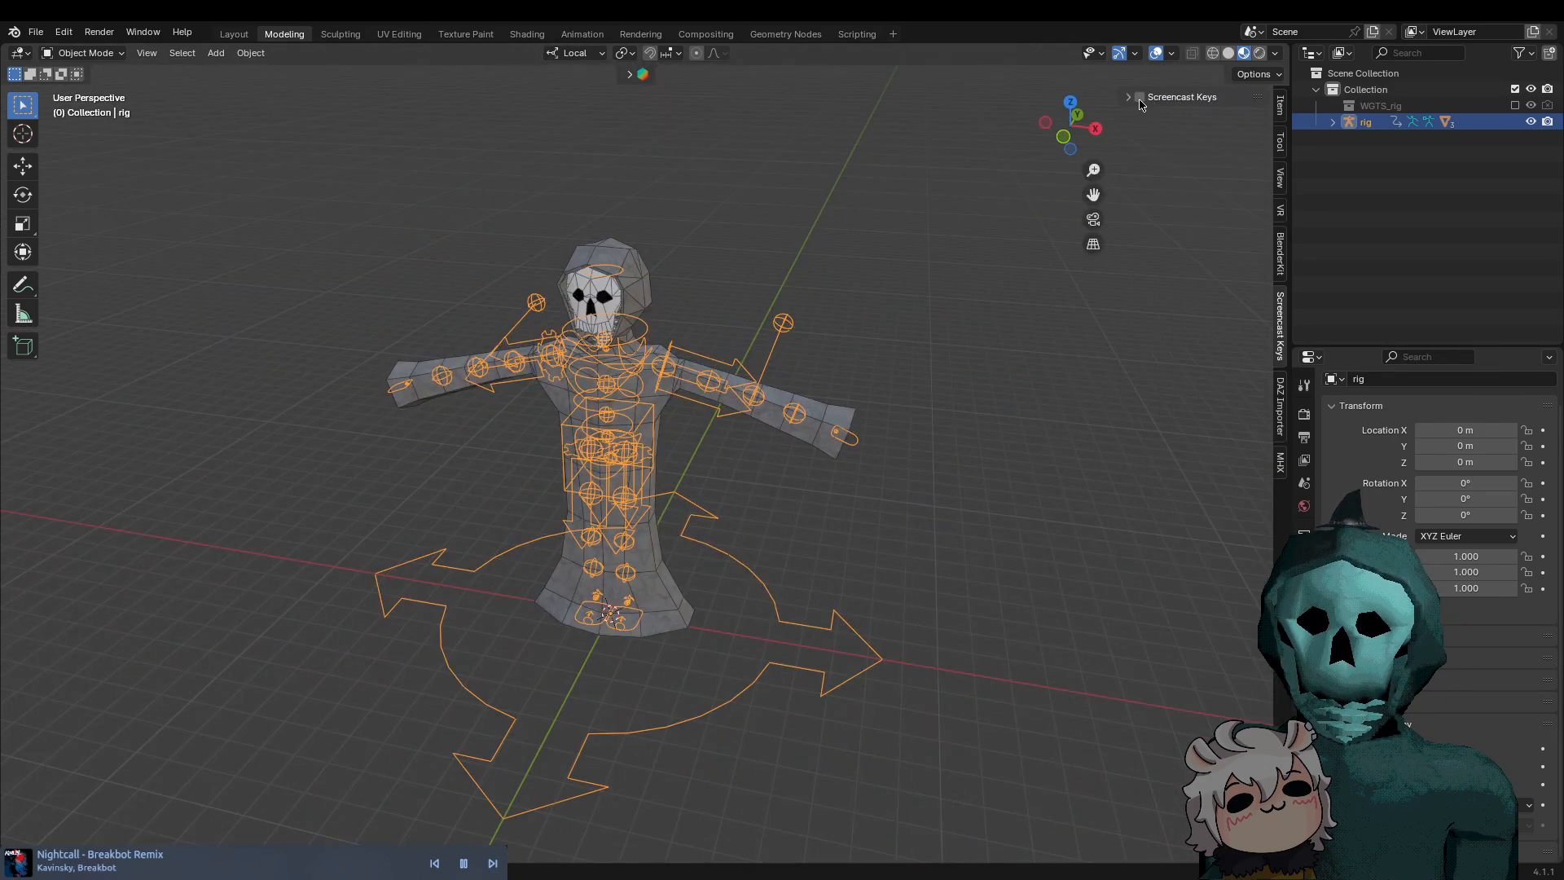
click(1140, 98)
click(1128, 97)
middle_drag(902, 456, 842, 745)
scroll(894, 594, up, 1)
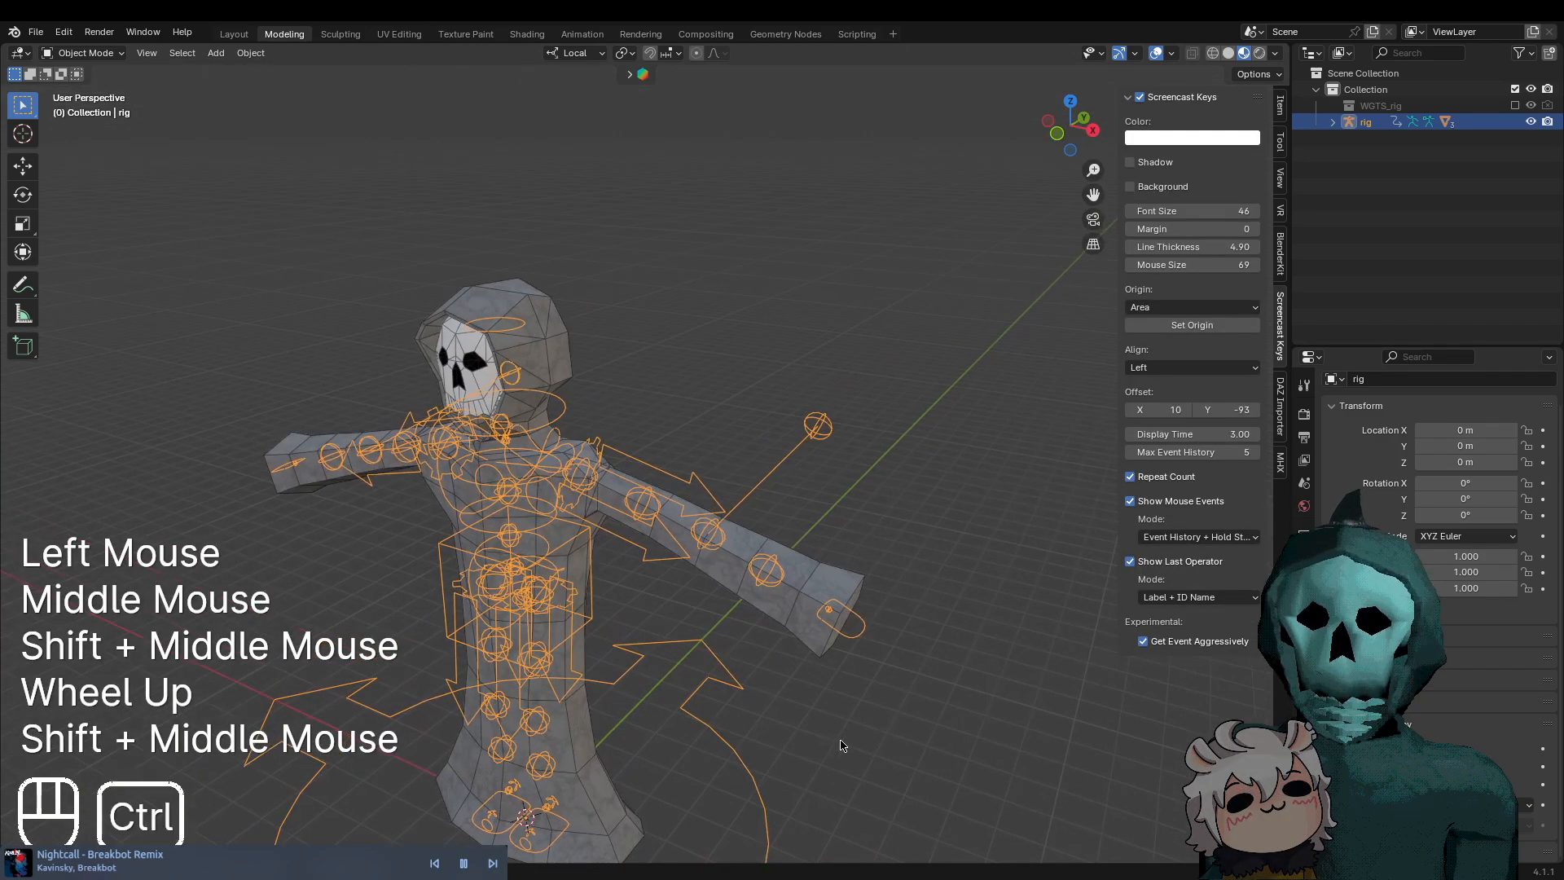
Toggle the rig into Pose Mode and Edit Mode, returning to Object Mode each time
key(ctrl+Tab)
key(ctrl+Tab)
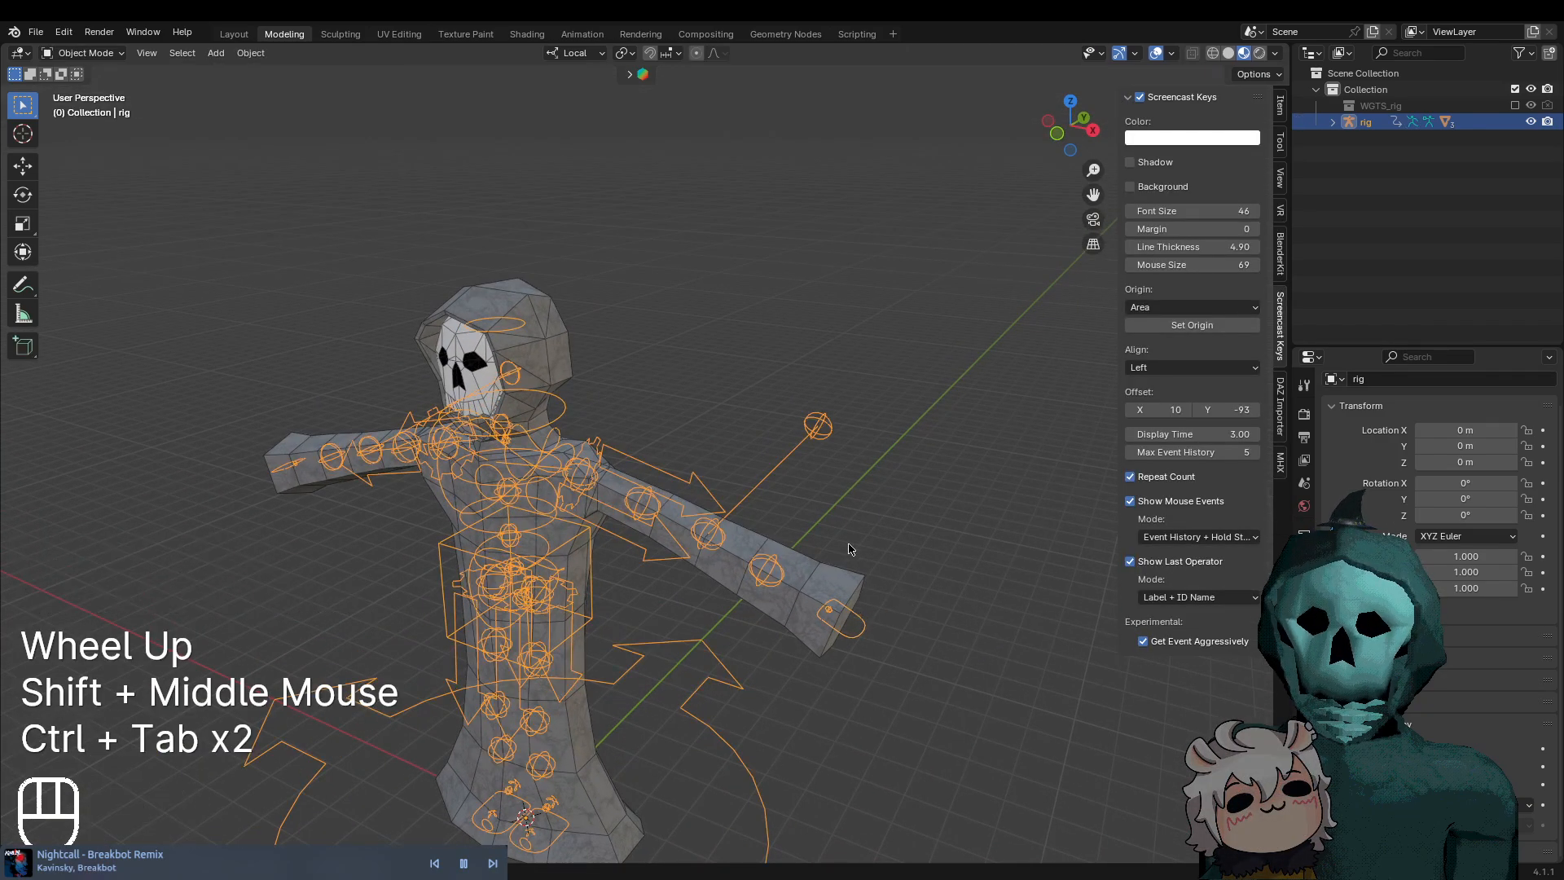
key(Tab)
key(Tab)
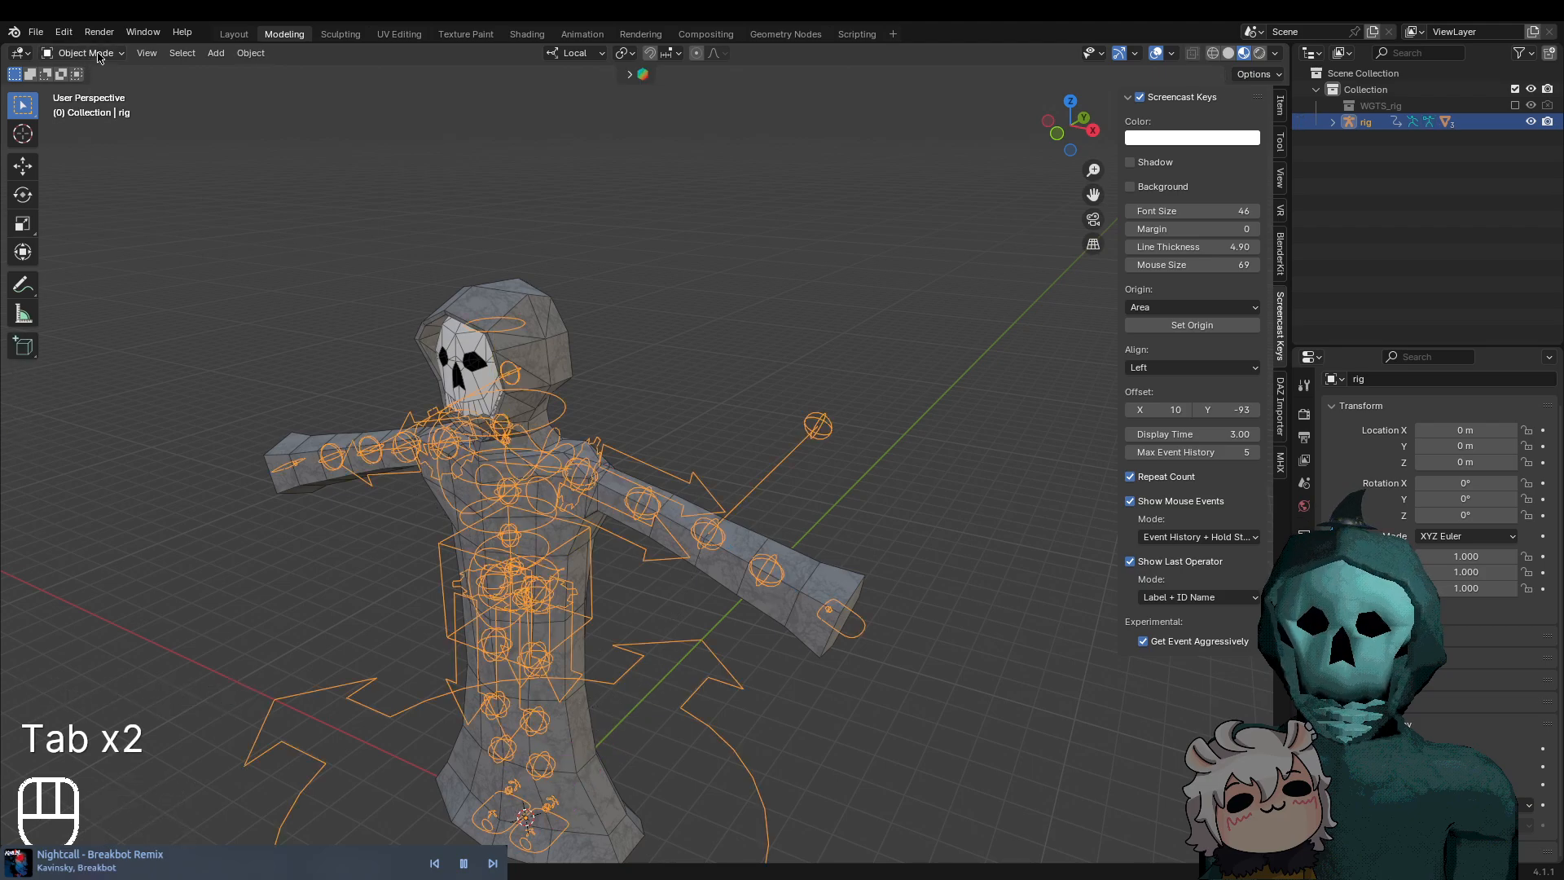
click(743, 366)
click(742, 366)
click(883, 489)
drag(763, 381, 885, 493)
click(823, 433)
drag(733, 355, 880, 474)
drag(763, 370, 835, 452)
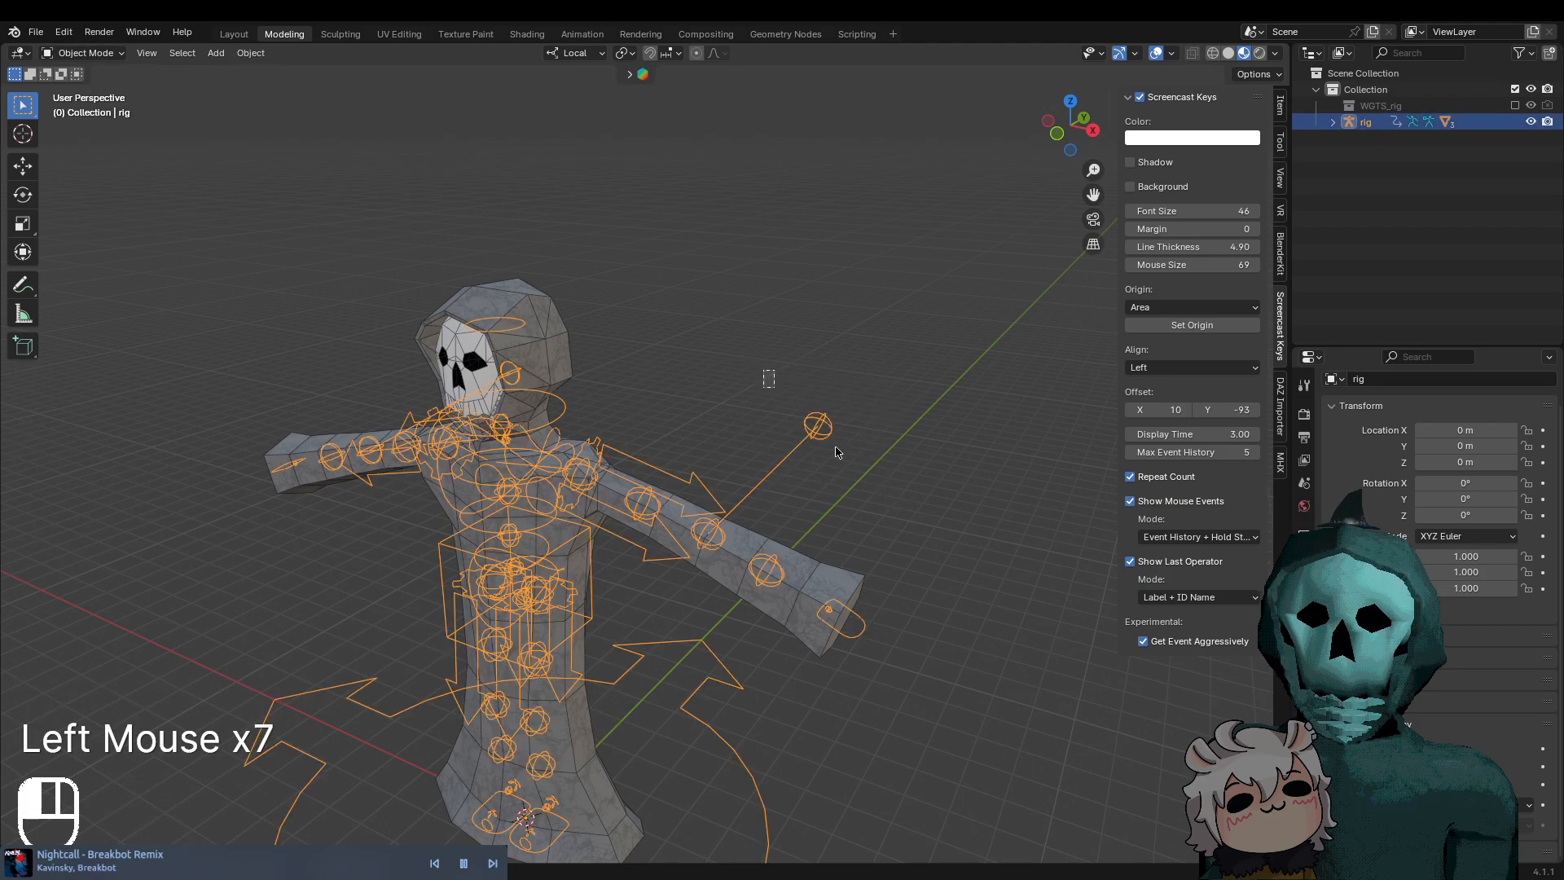
Put the rig in Pose Mode and toggle back and forth with Object Mode, ending in Pose Mode
click(96, 54)
click(88, 108)
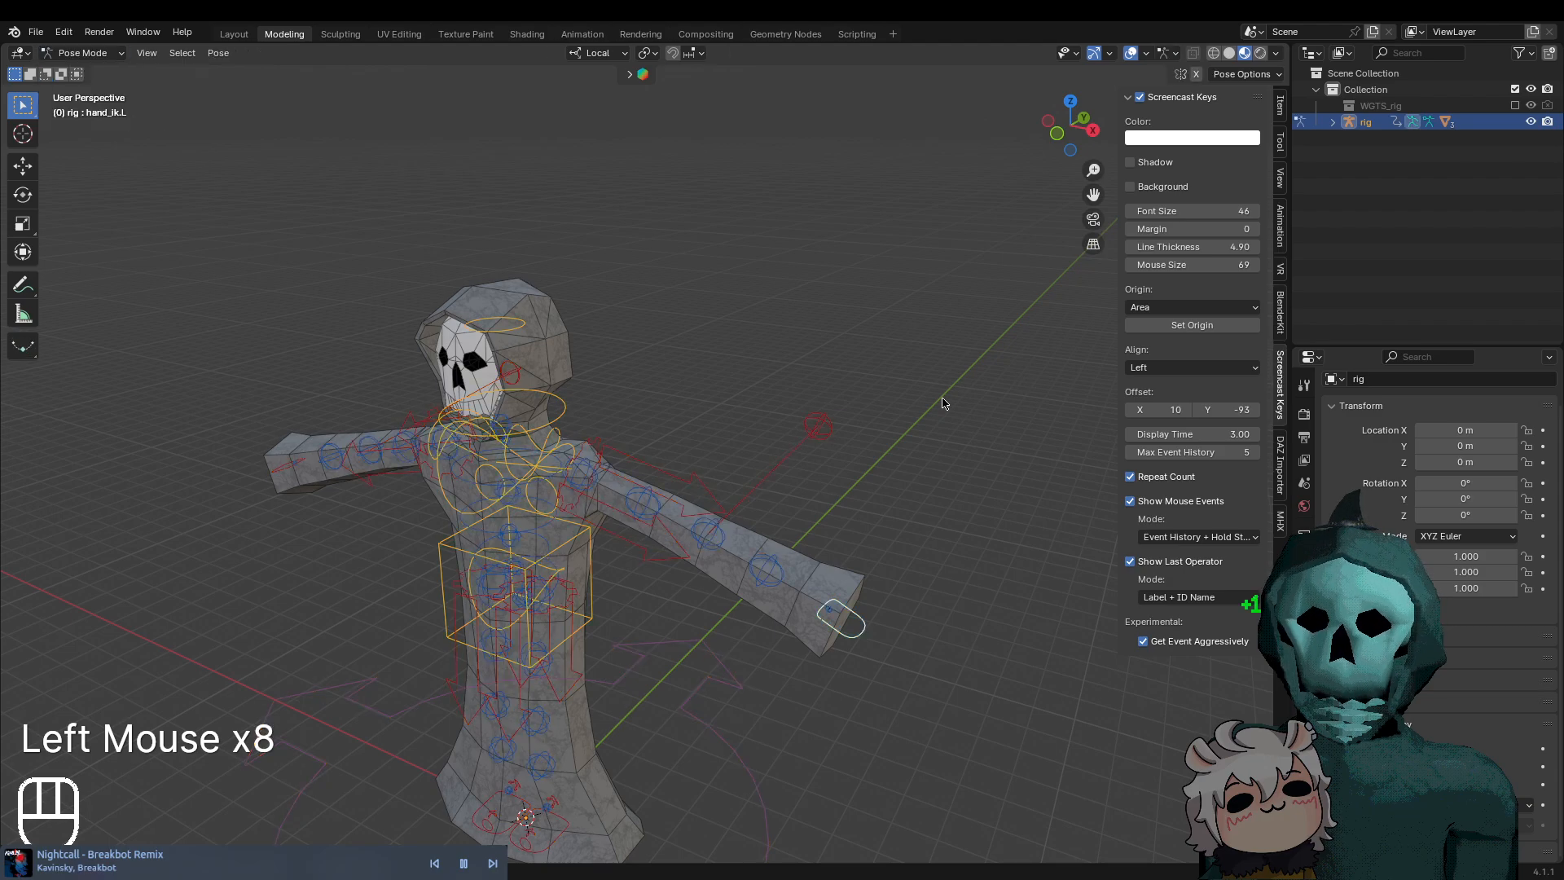
key(ctrl+Tab)
key(ctrl+Tab)
key(ctrl+Tab)
key(ctrl+Tab)
key(ctrl+Tab)
key(ctrl+Tab)
key(ctrl+Tab)
key(ctrl+Tab)
key(ctrl+Tab)
key(ctrl+Tab)
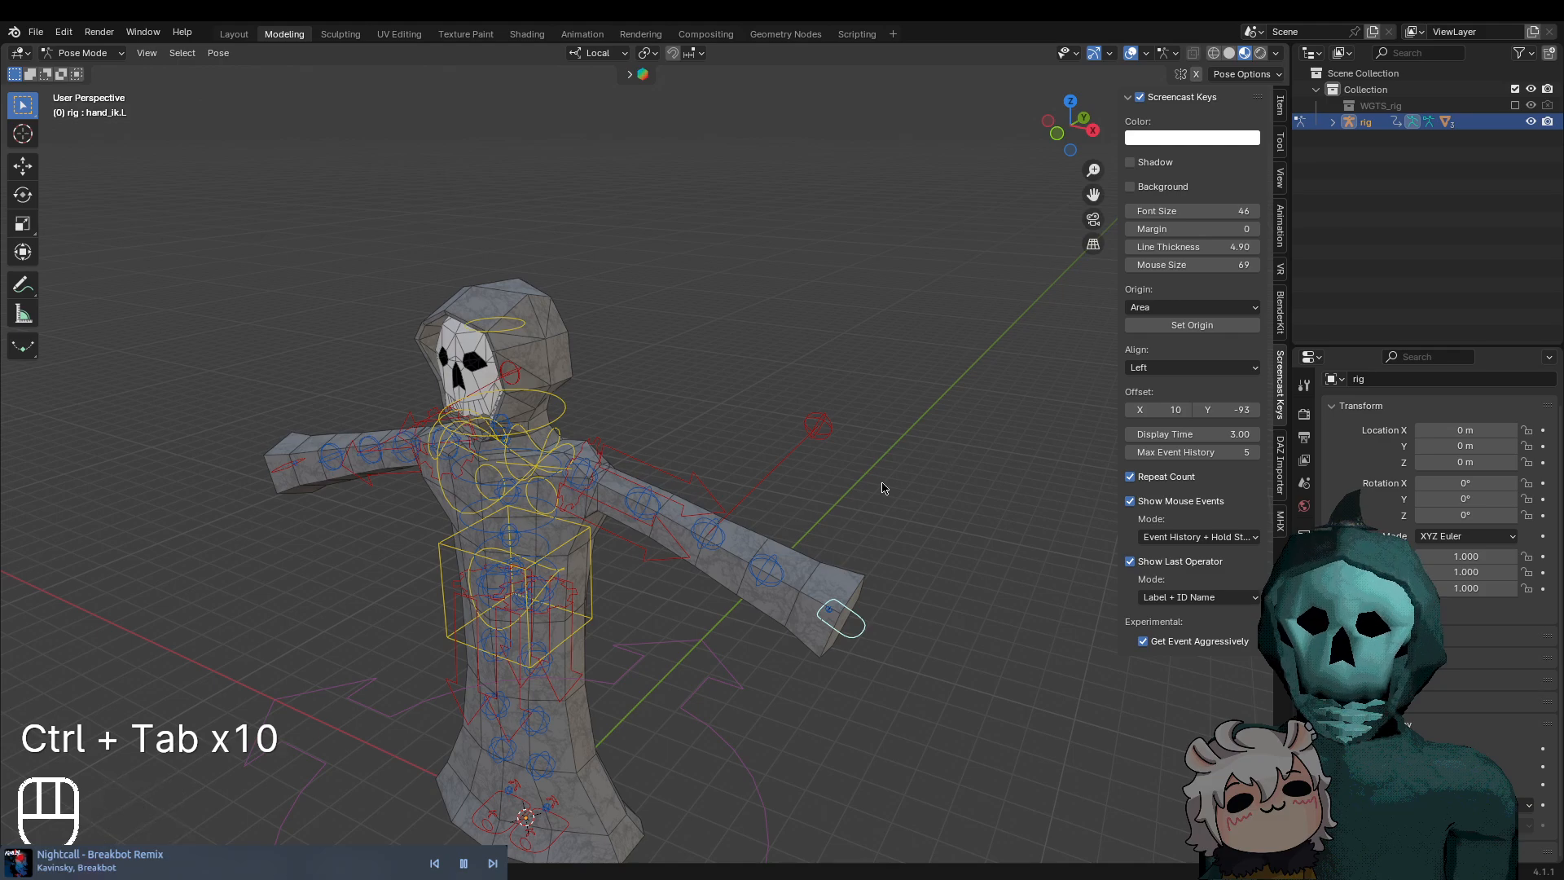
Try moving the left hand IK control down toward the hip to bend the whole arm
click(811, 421)
shift+middle_drag(814, 427, 796, 346)
click(815, 517)
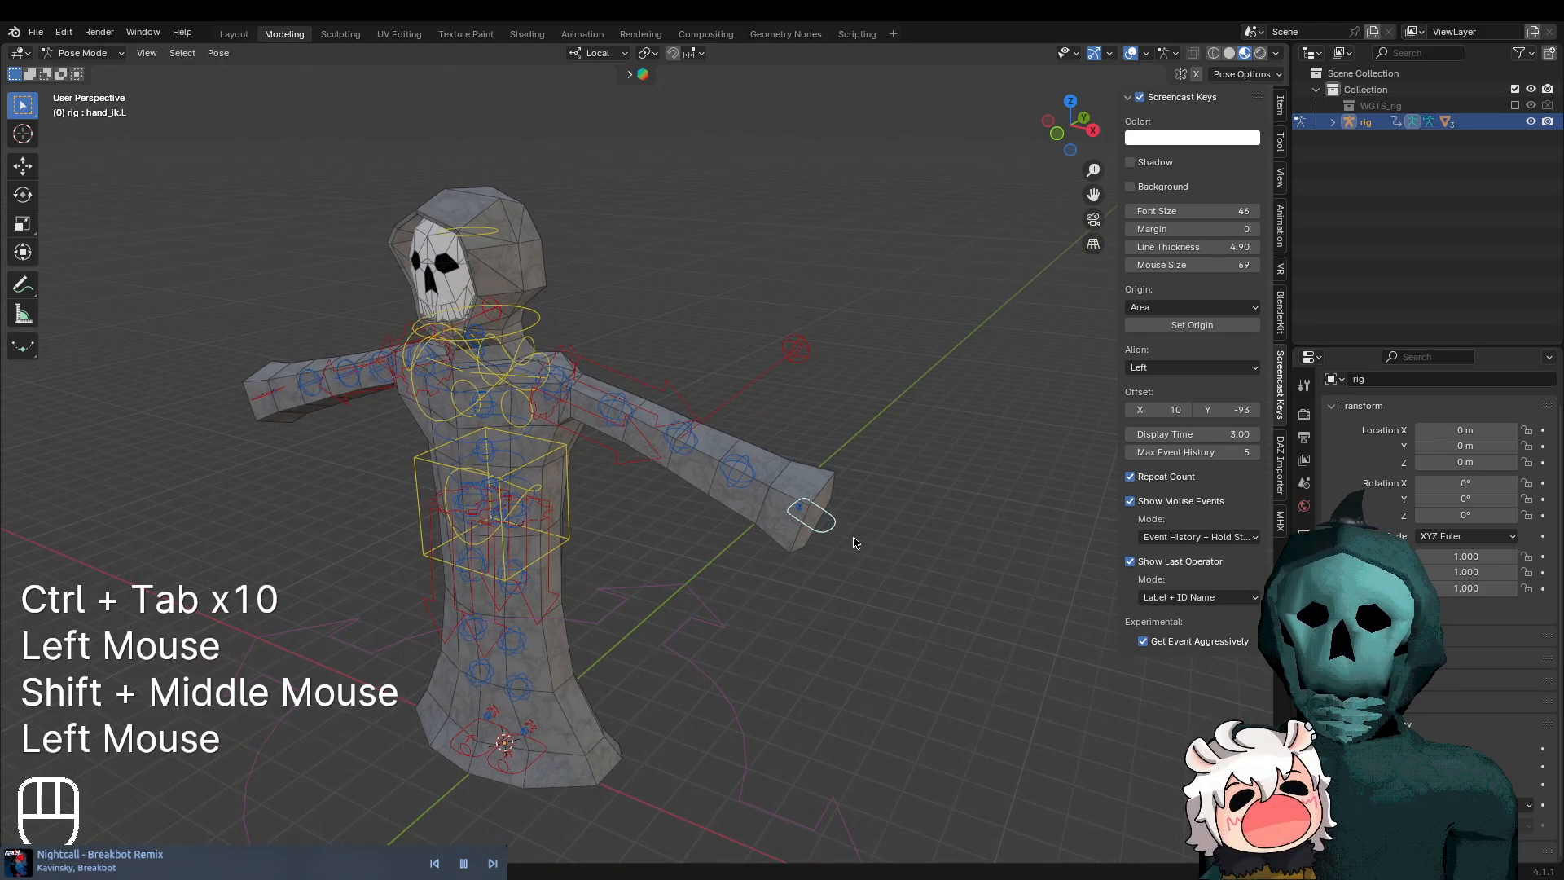
key(g)
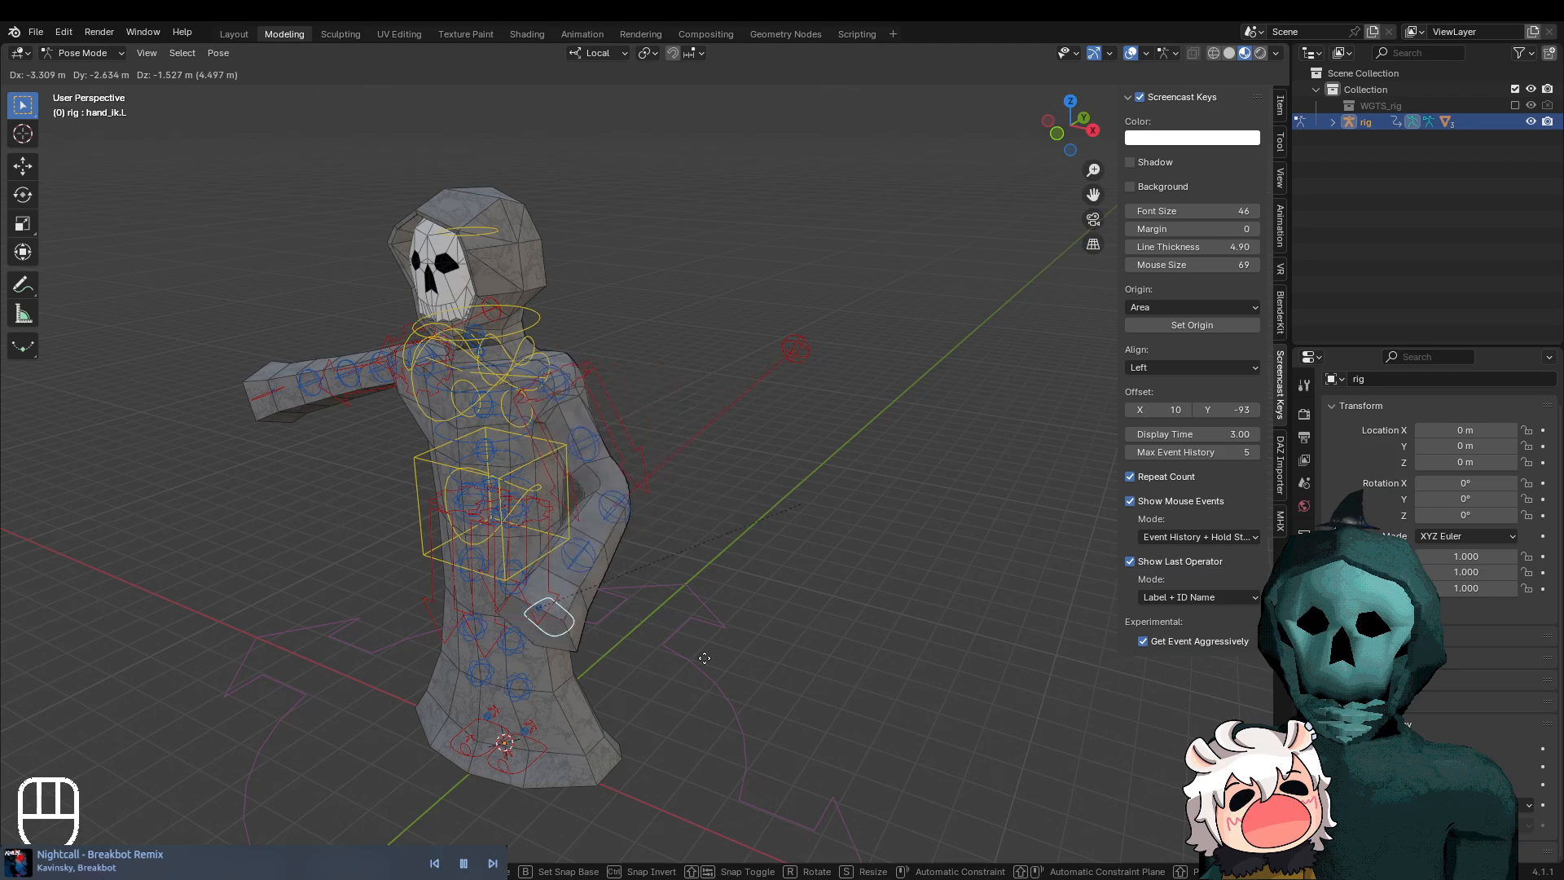
key(Escape)
middle_drag(843, 550, 688, 601)
scroll(817, 600, up, 2)
shift+middle_drag(817, 601, 851, 599)
scroll(748, 591, up, 2)
key(g)
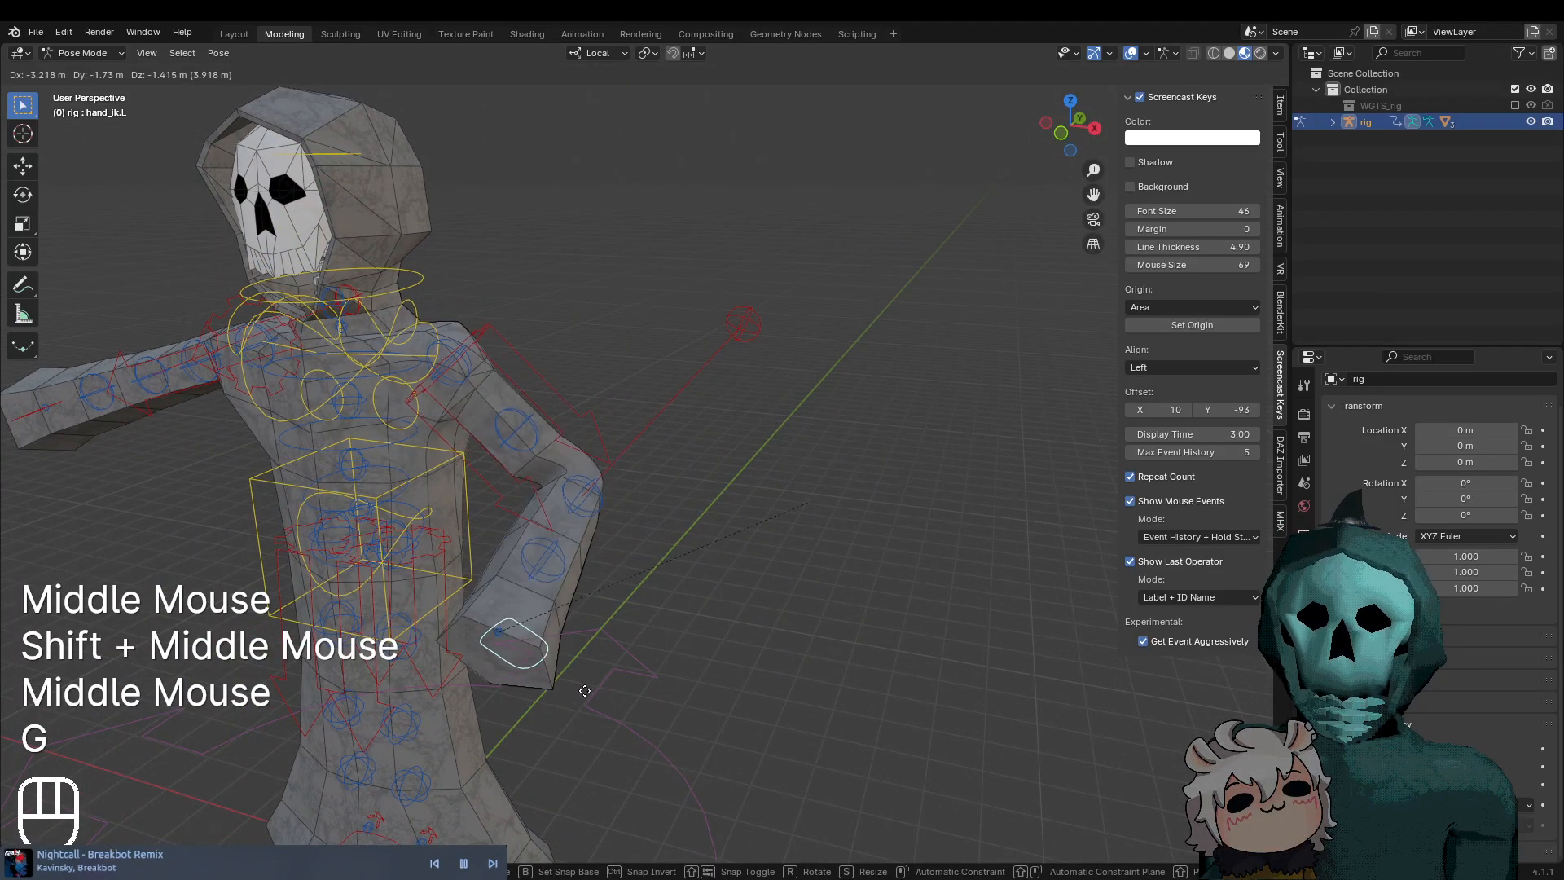
key(Escape)
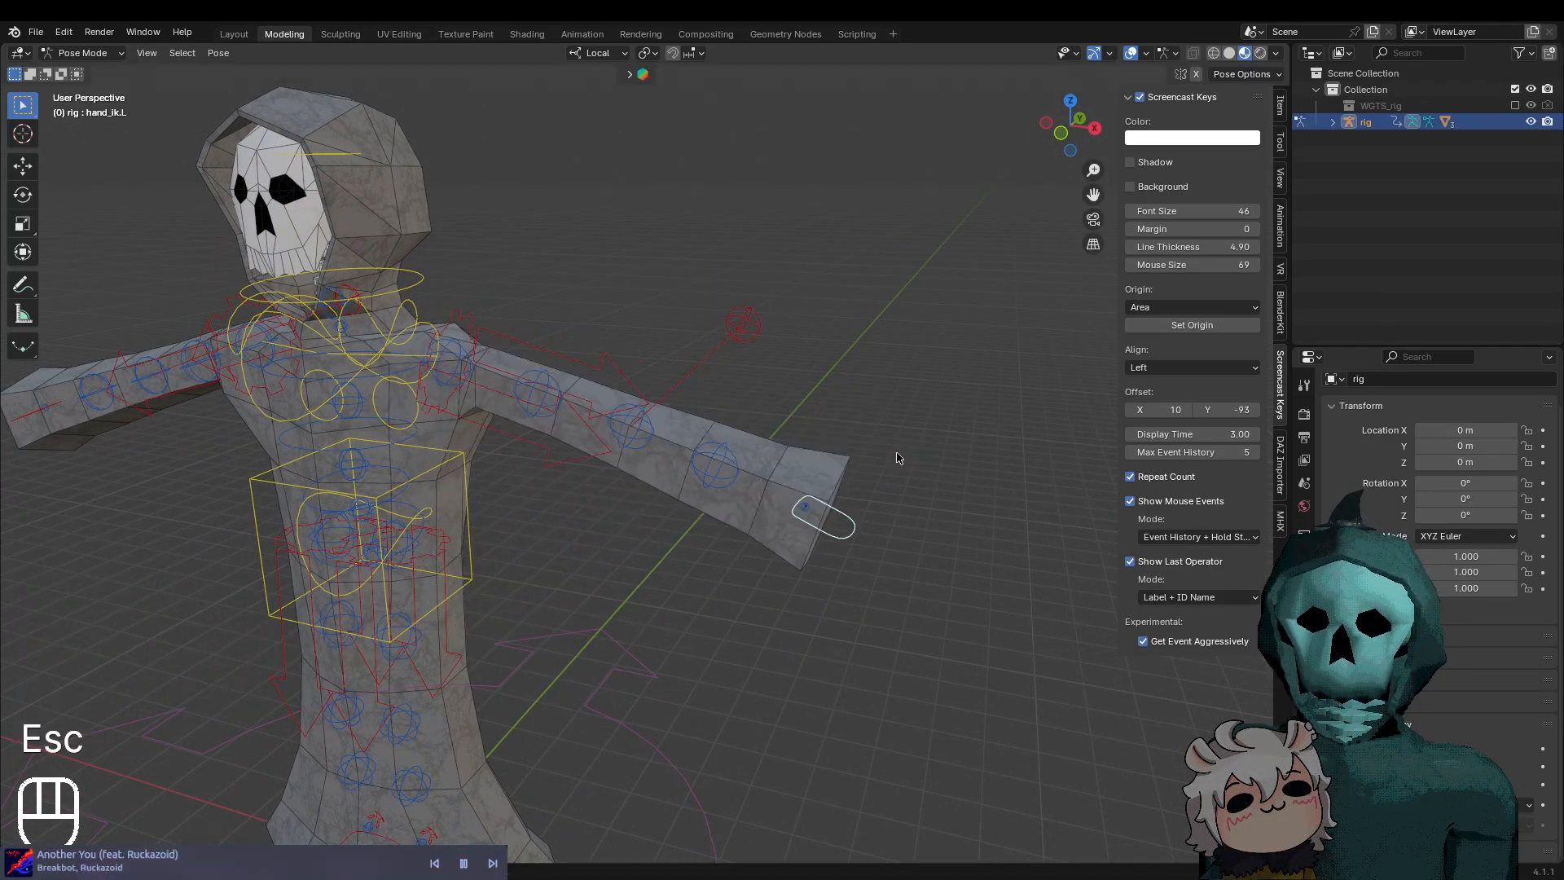
Try raising the left arm with its hand IK control, and undo the move
key(g)
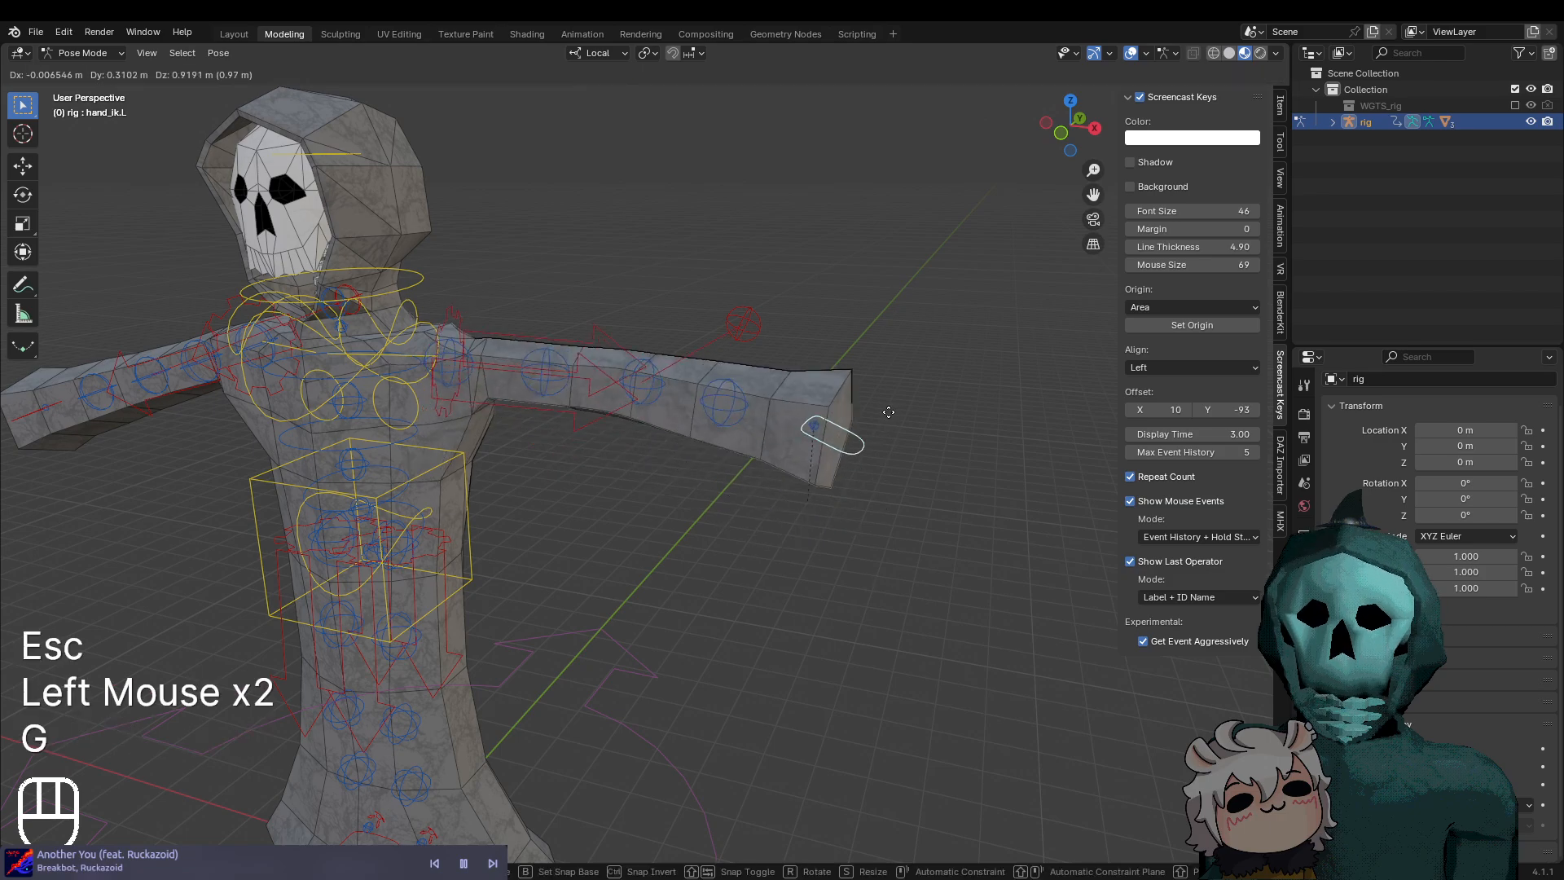
click(848, 521)
key(ctrl+z)
Try moving the left forearm's middle tweak control to bend the forearm out of line
click(711, 458)
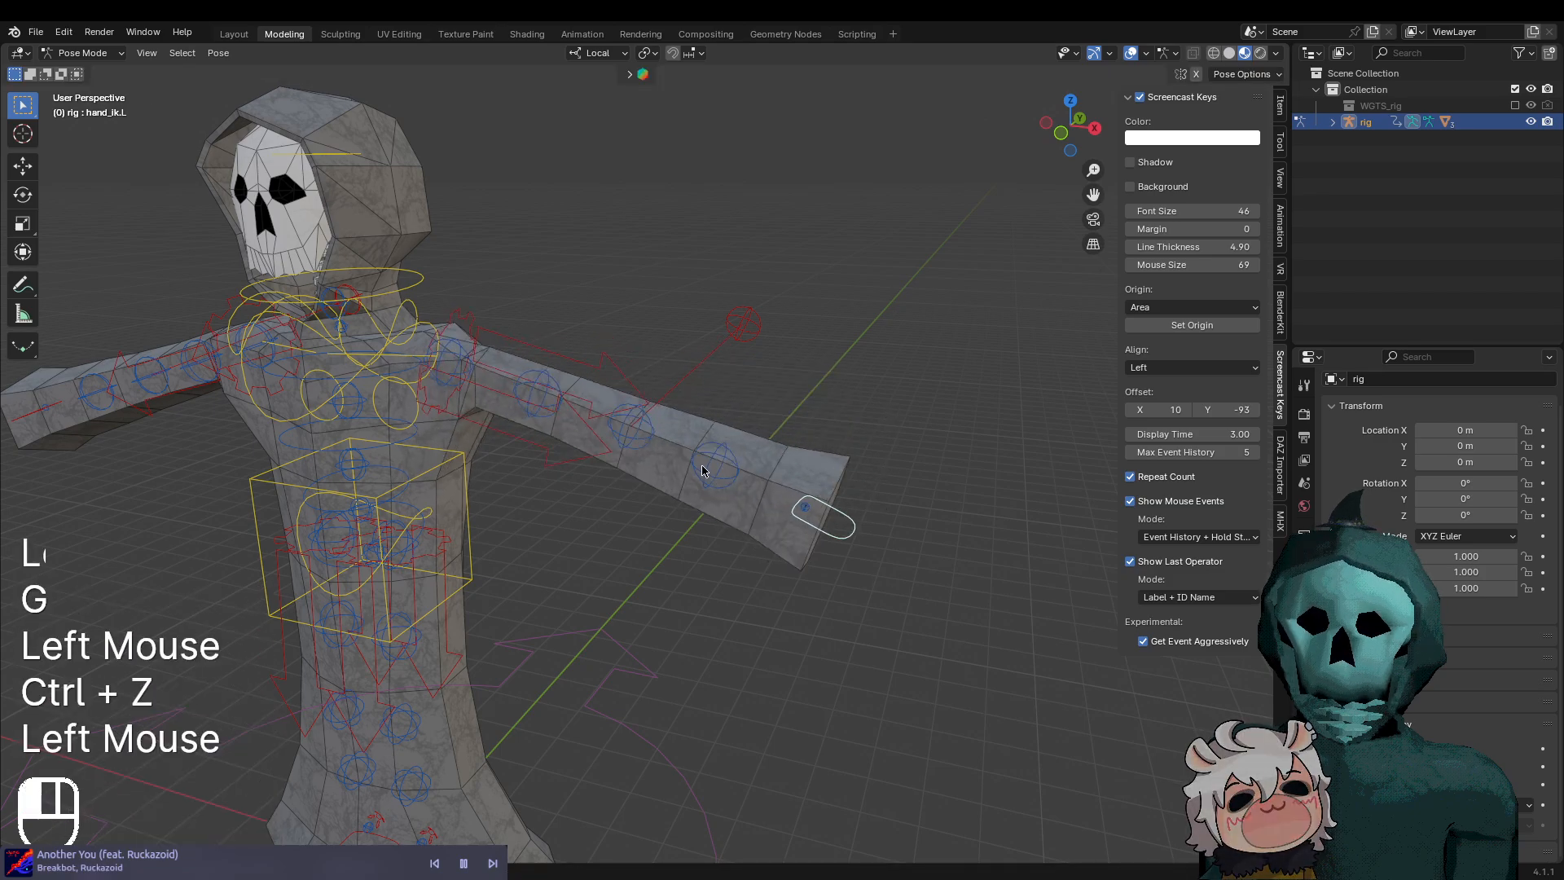
key(g)
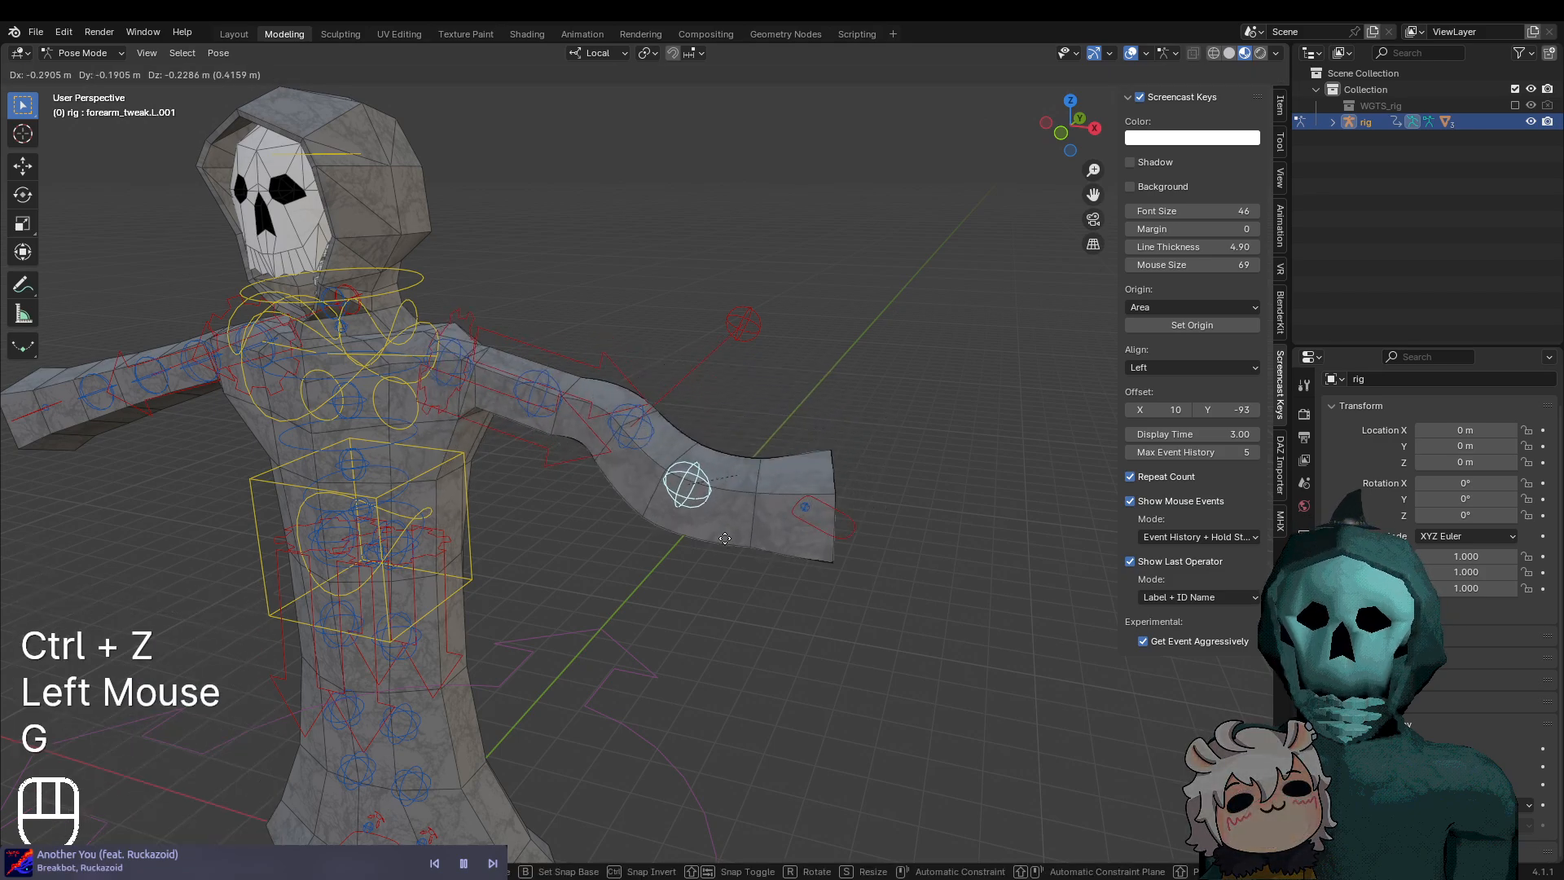
key(Escape)
Fold the left arm sharply at the elbow by moving its hand IK control about -0.32 m in Y and 1.26 m in Z
middle_drag(893, 564, 872, 496)
middle_drag(880, 560, 815, 656)
click(836, 557)
key(g)
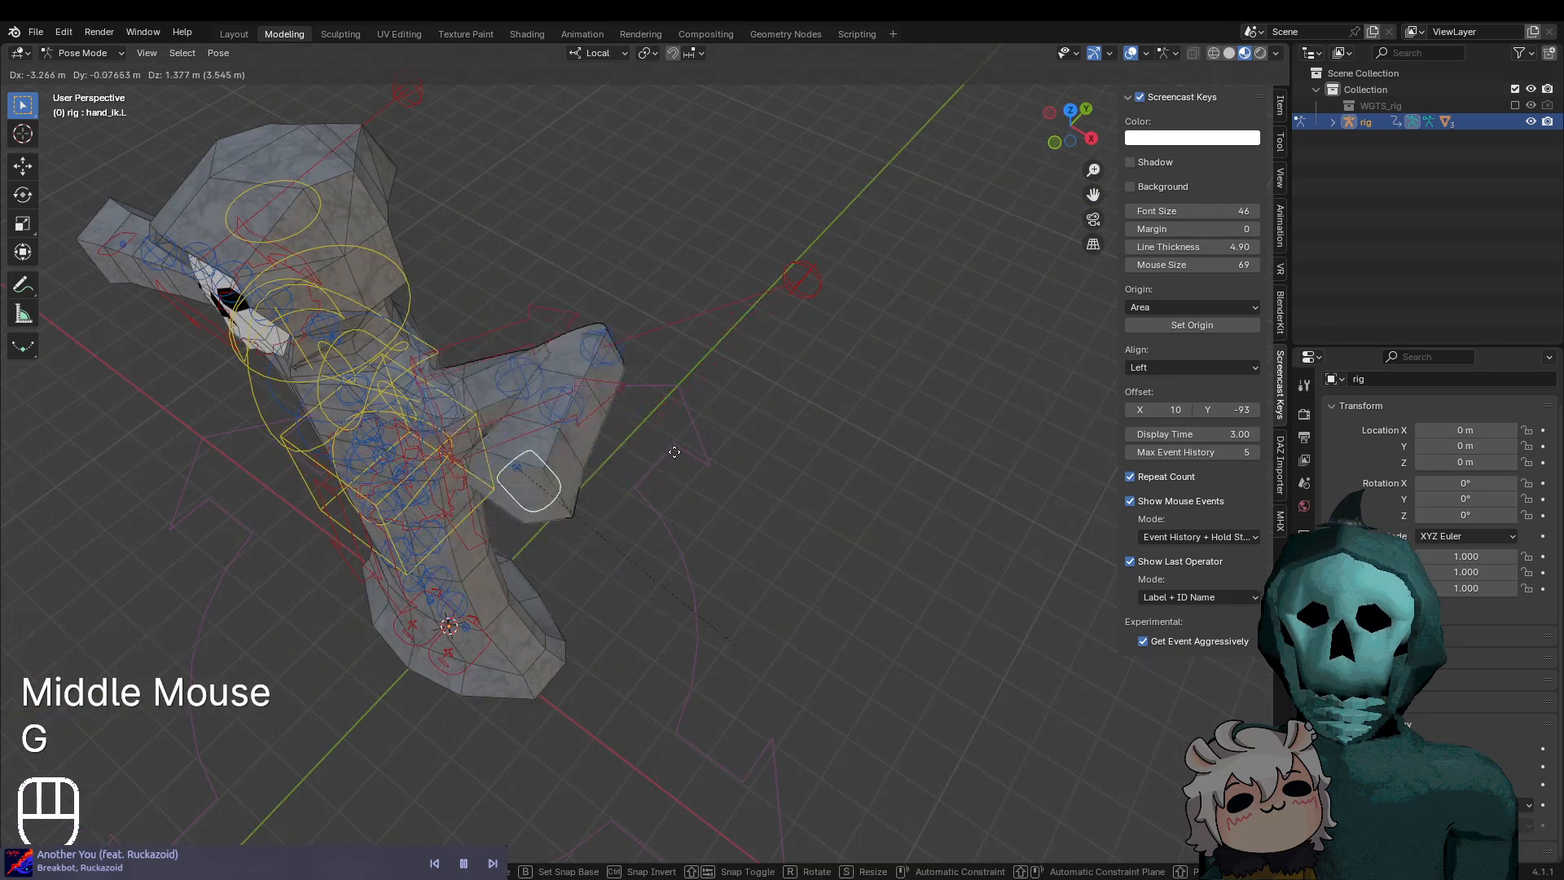
click(629, 511)
Correct the clipping inside the bent left elbow by moving the forearm's middle tweak control about -0.13 m in Y and 0.12 m in Z
middle_drag(630, 512, 623, 477)
middle_drag(624, 477, 628, 566)
scroll(616, 489, up, 2)
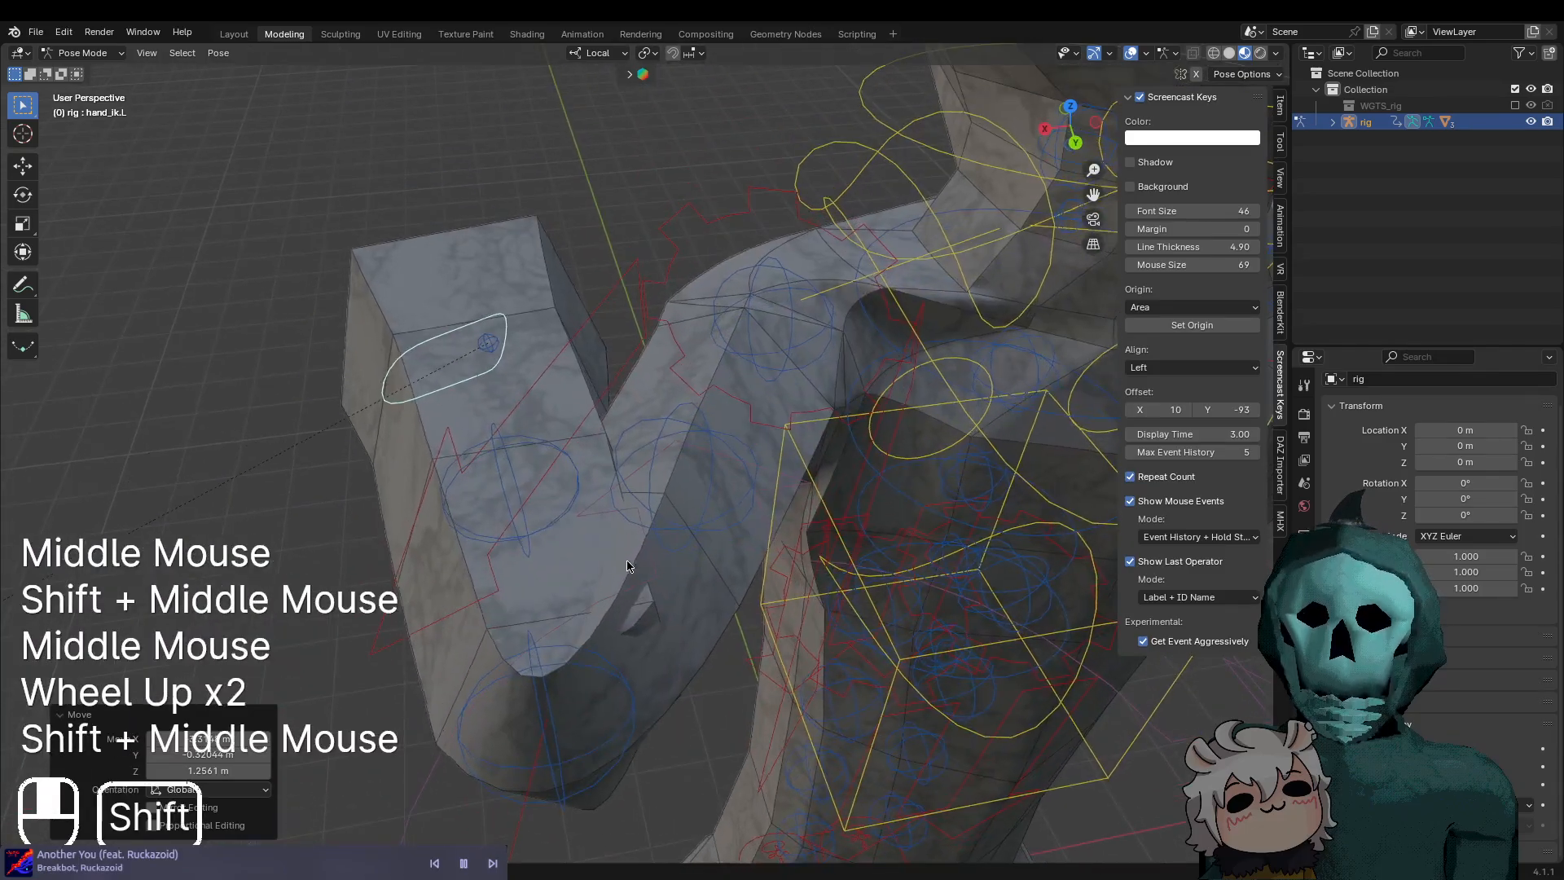
scroll(663, 671, up, 1)
scroll(663, 671, down, 1)
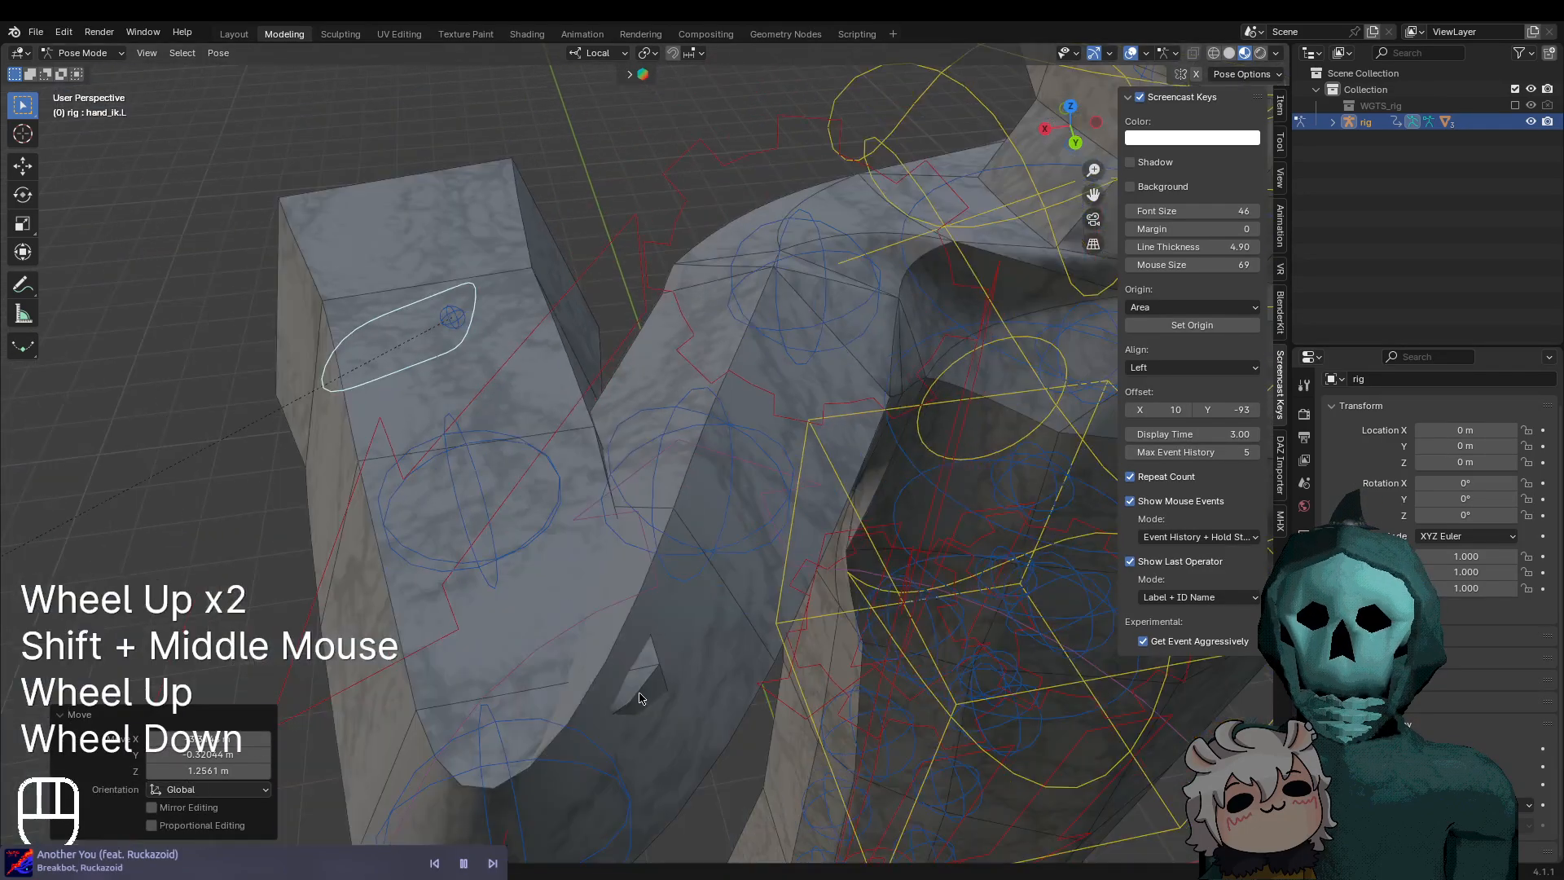
shift+middle_drag(662, 671, 514, 494)
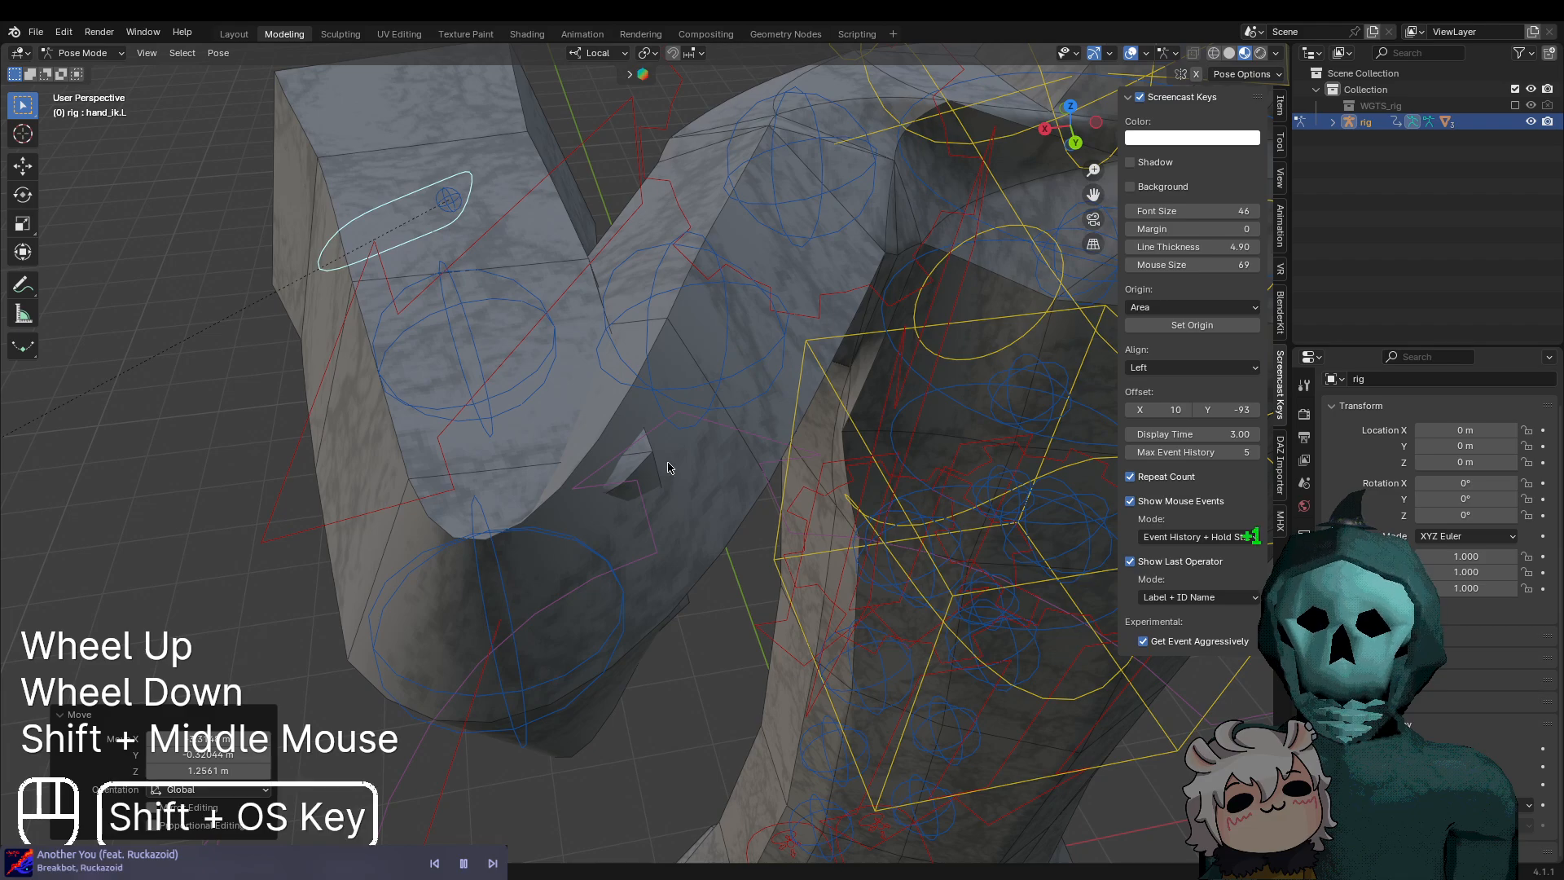
click(459, 351)
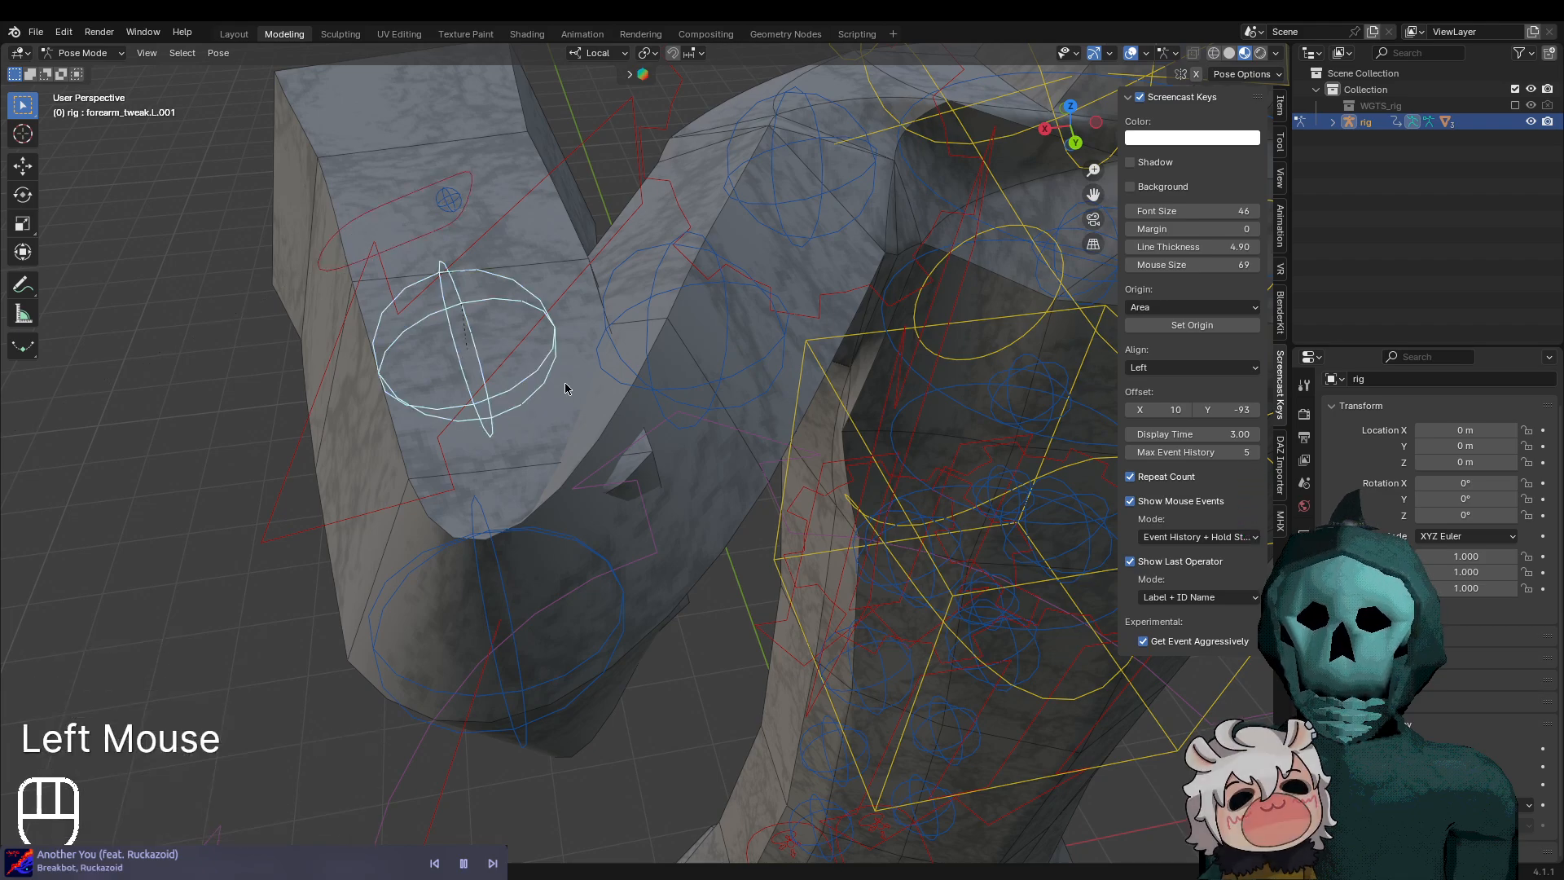
key(g)
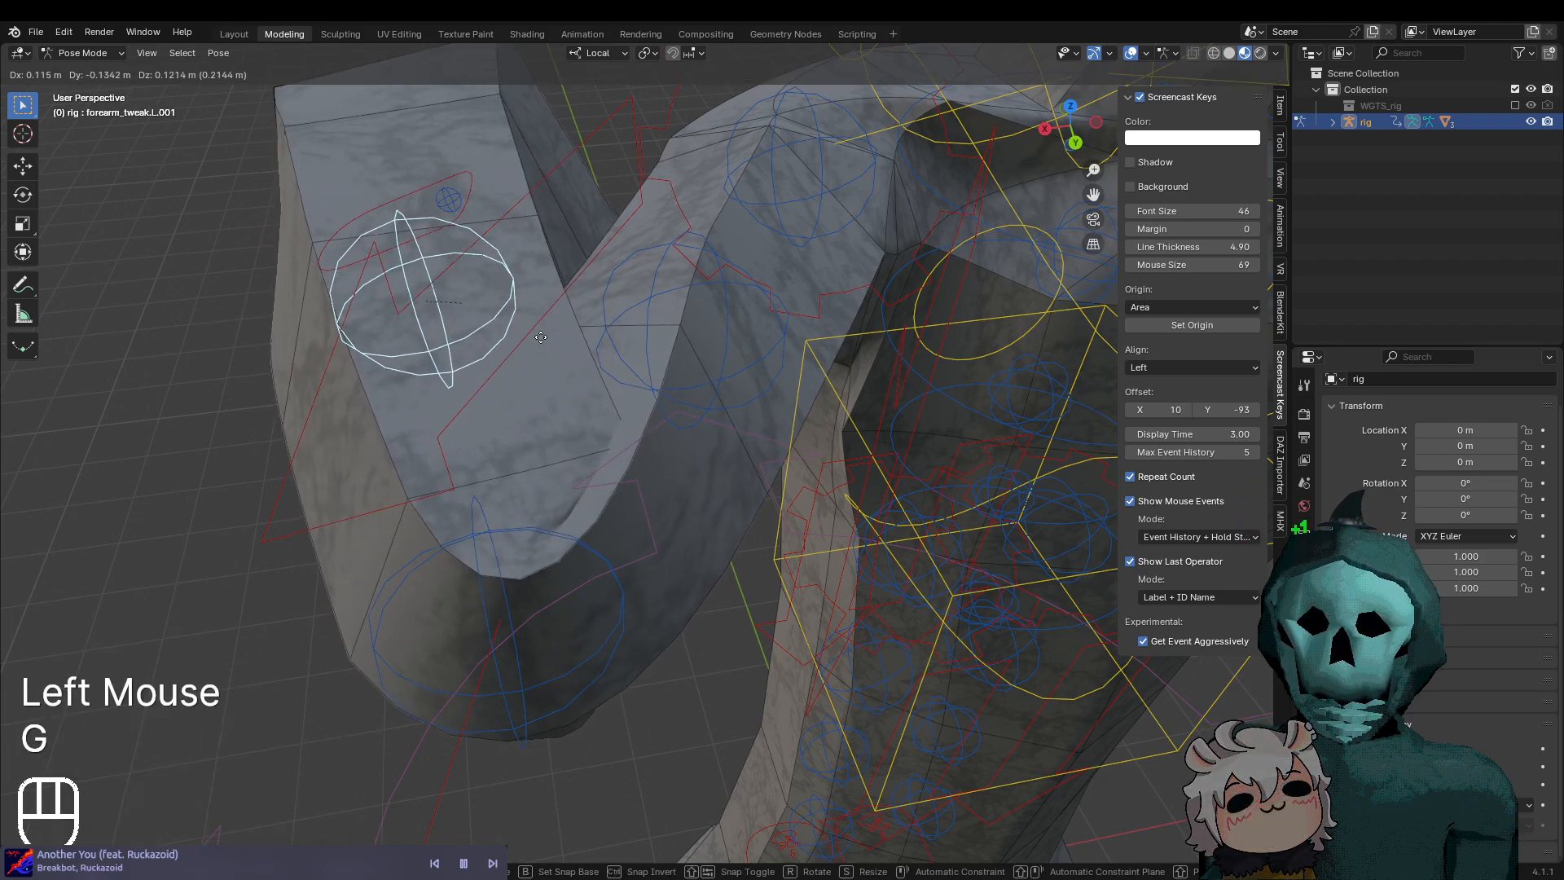
click(574, 361)
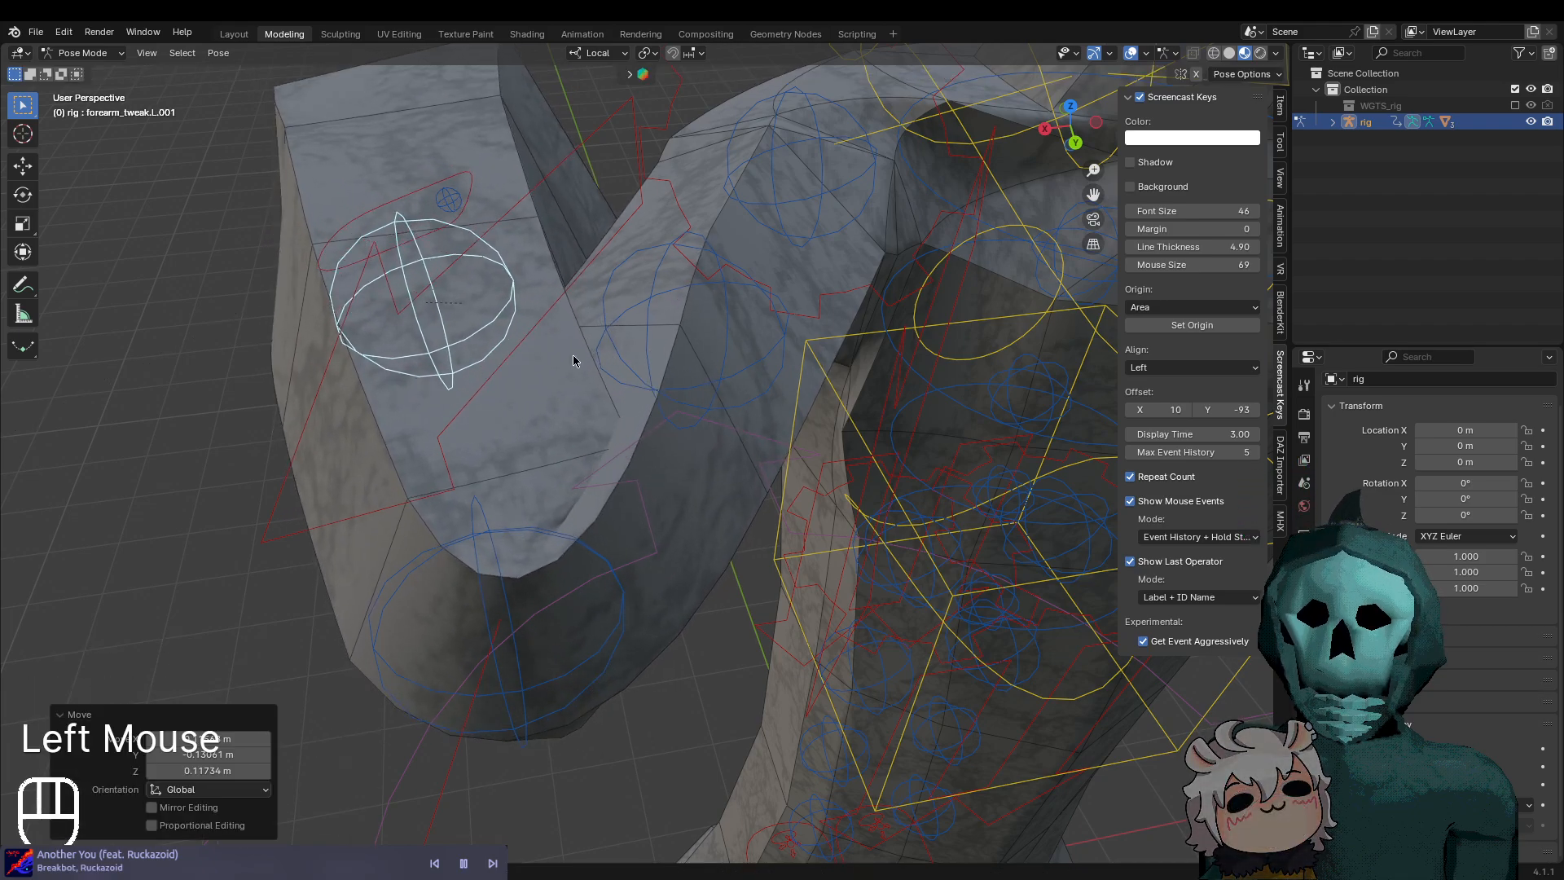
Move the left upper arm's middle tweak control about 0.03 m in Y and -0.02 m in Z
click(642, 350)
key(g)
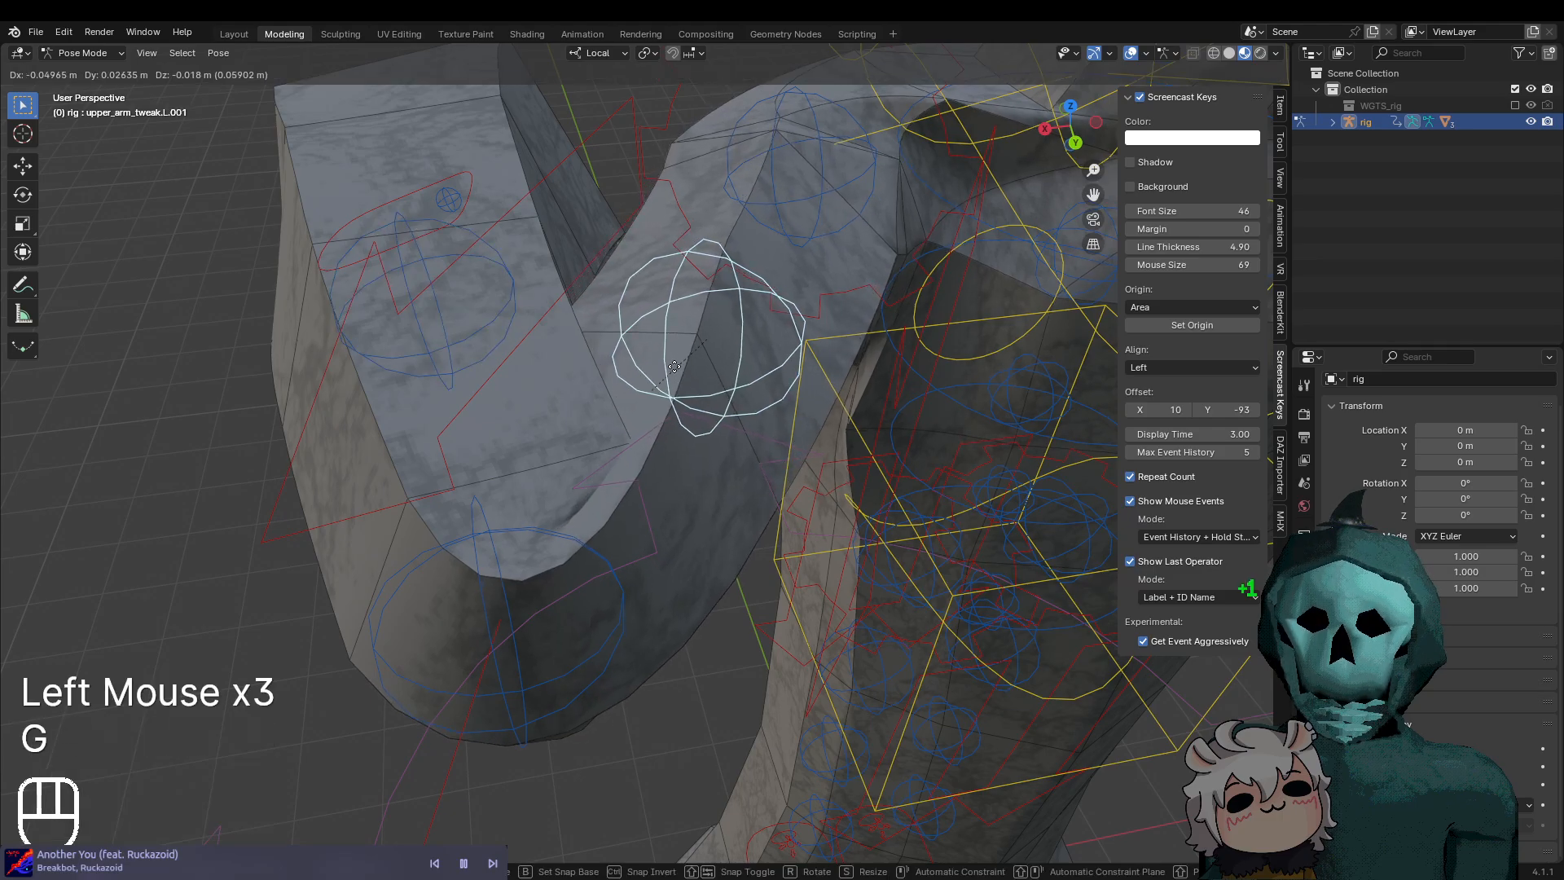
click(673, 372)
middle_drag(425, 544, 664, 600)
scroll(665, 601, down, 2)
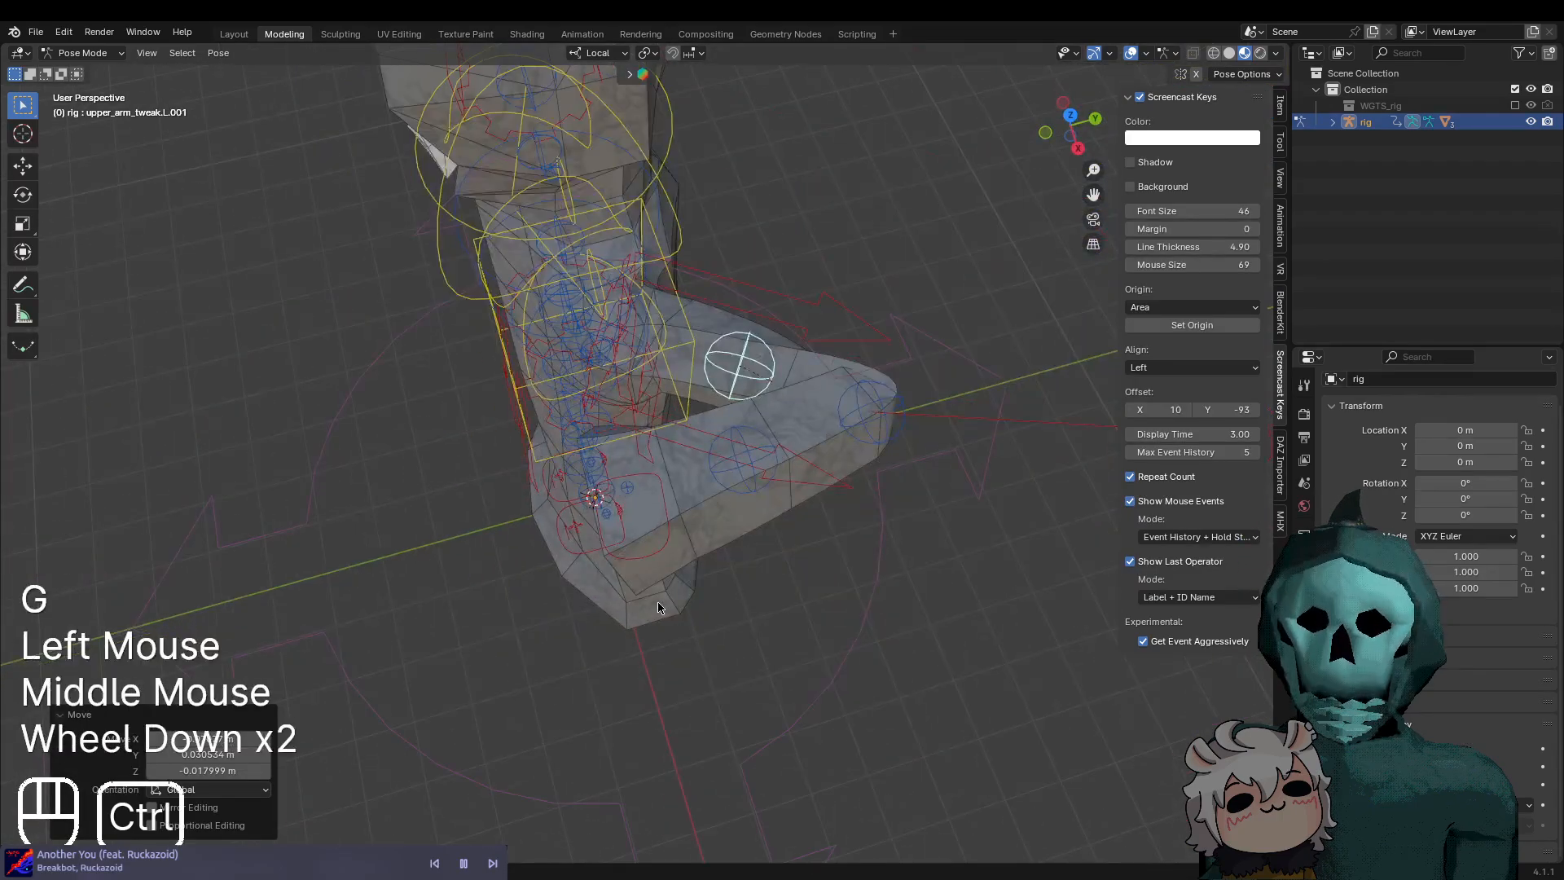
Undo the left arm's tweak-control moves and the elbow fold
key(ctrl+z)
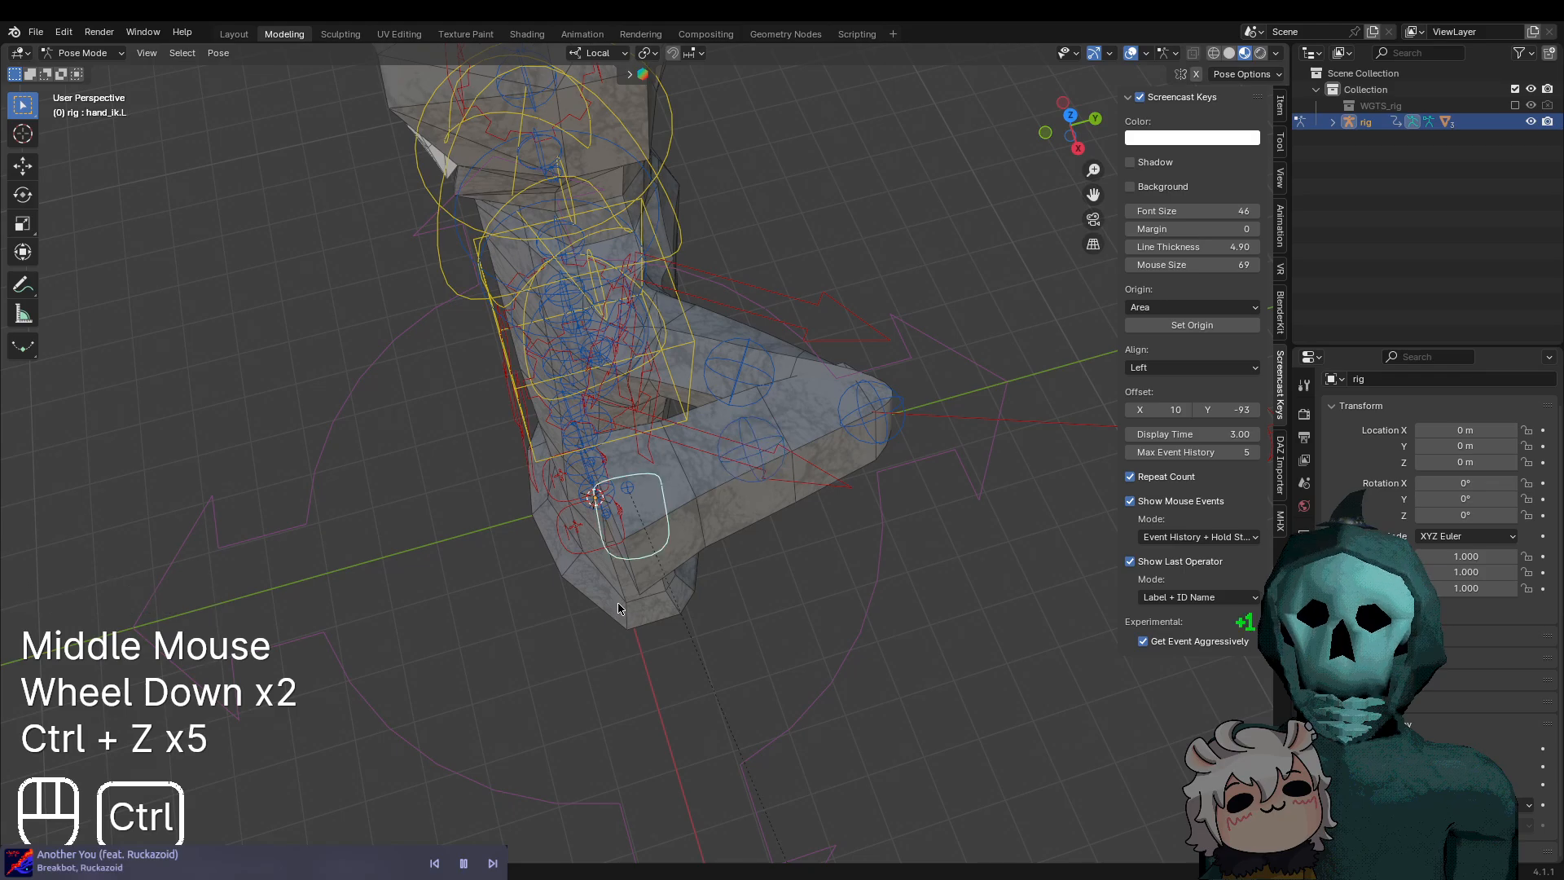
key(ctrl+z)
middle_drag(618, 608, 711, 496)
Try moving the left elbow's IK pole target upward
click(828, 231)
middle_drag(936, 350, 953, 321)
scroll(866, 356, down, 2)
key(g)
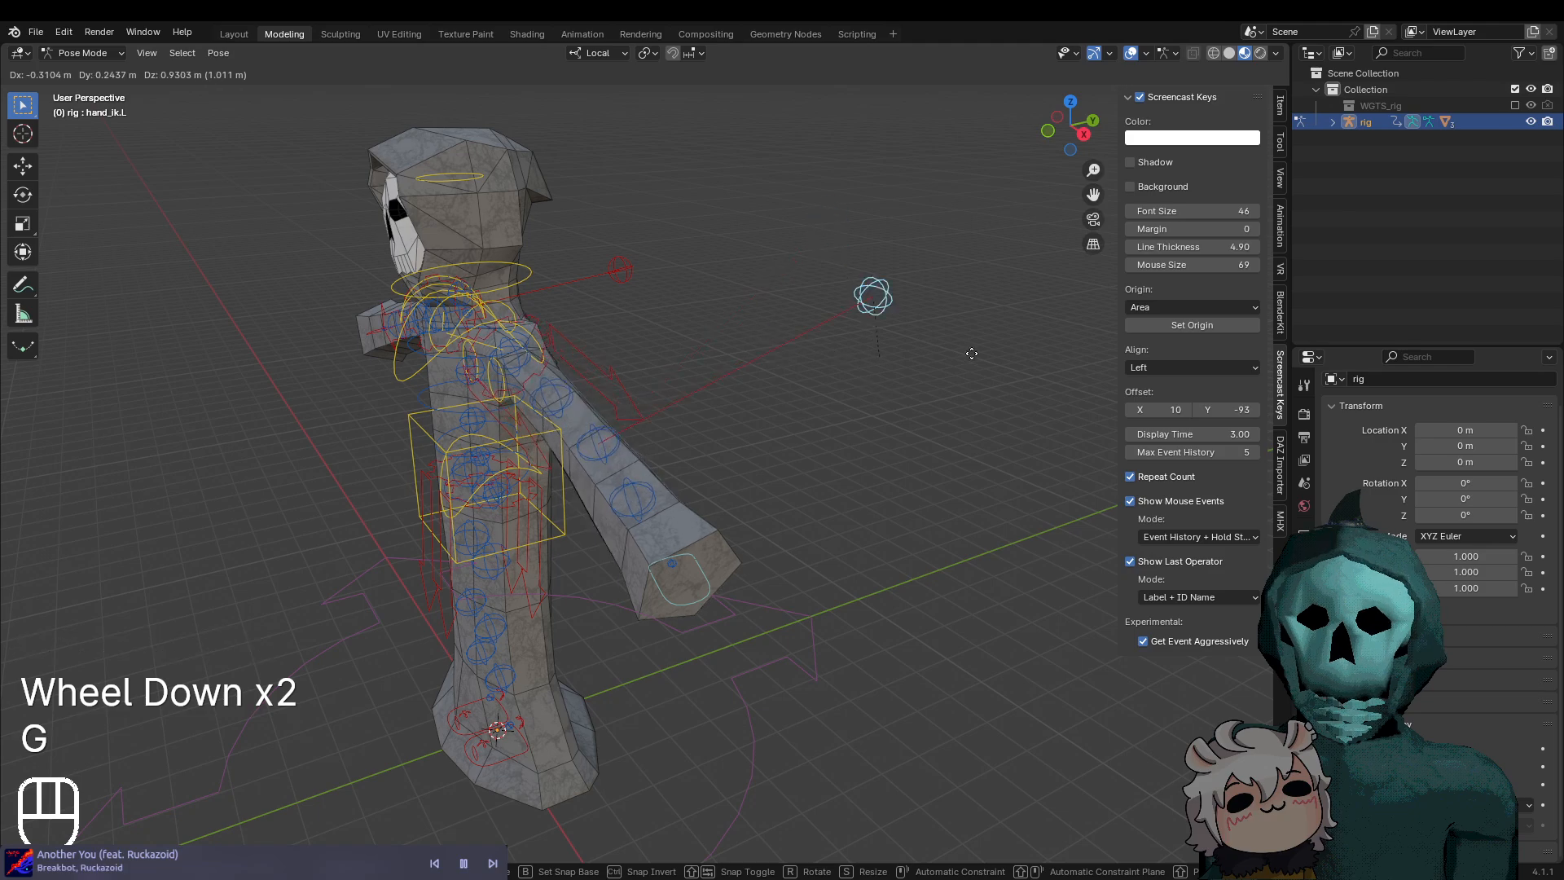
key(Escape)
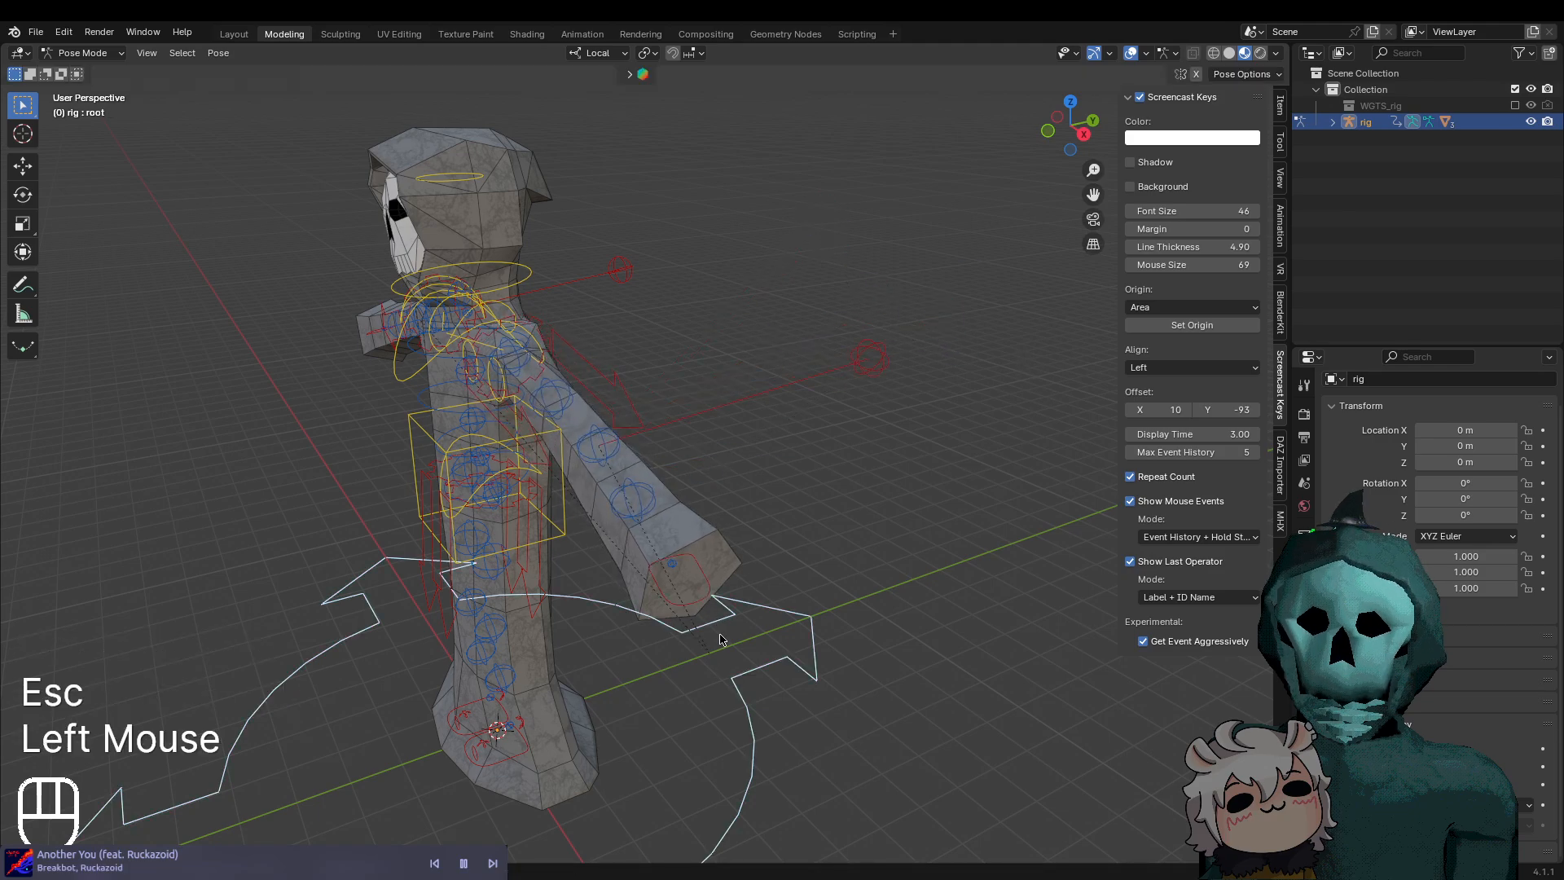
Try moving the left hand's IK control in several directions to bend the arm
middle_drag(720, 594, 912, 522)
key(g)
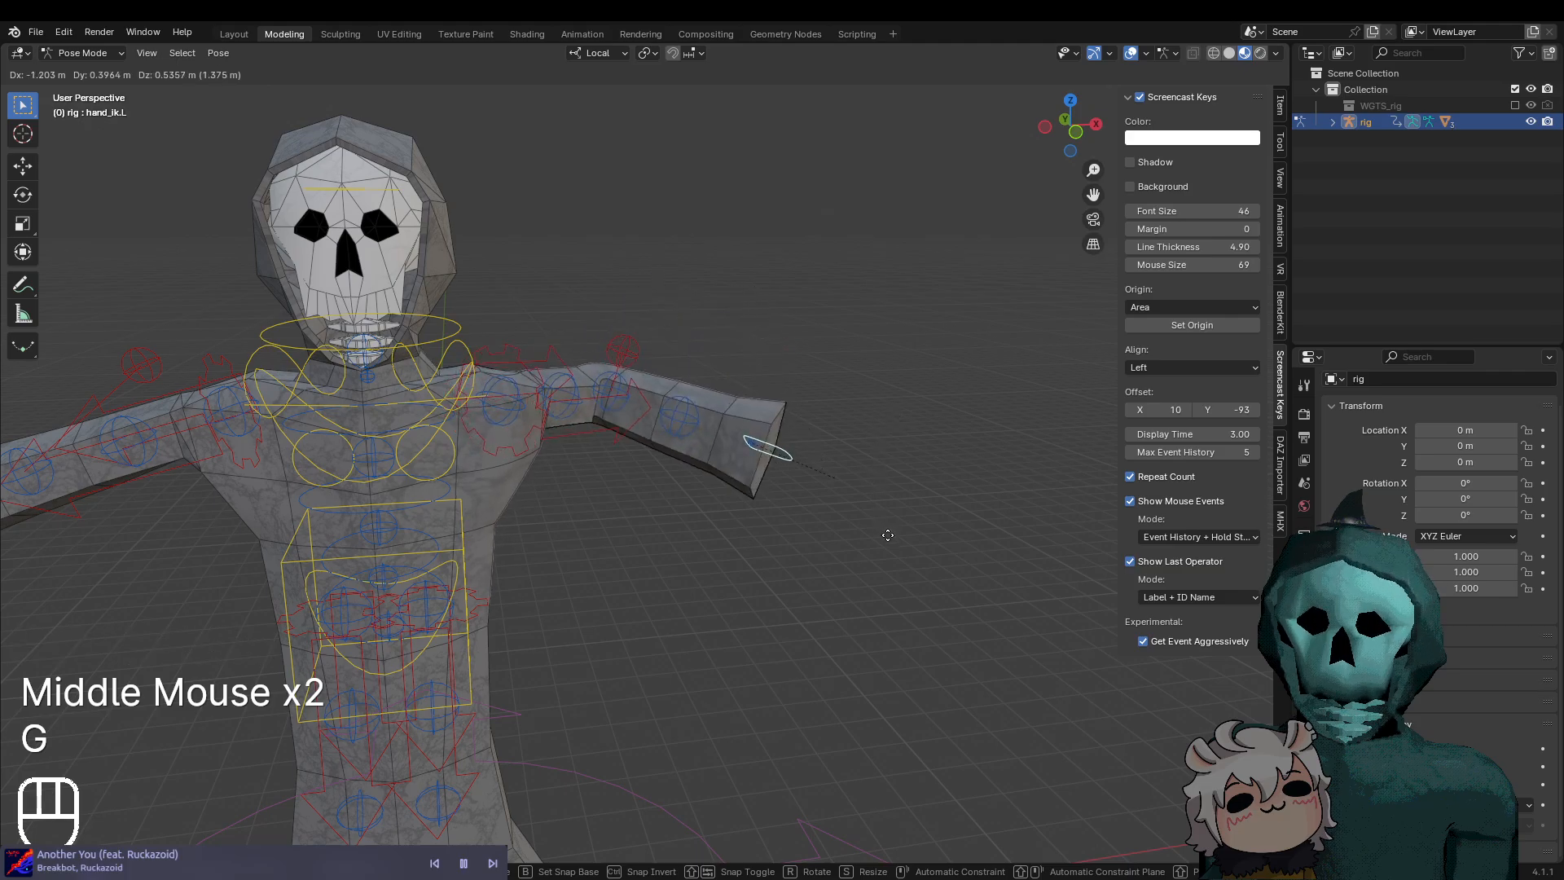
key(Escape)
middle_drag(1019, 534, 566, 574)
middle_drag(450, 618, 940, 612)
key(g)
key(Escape)
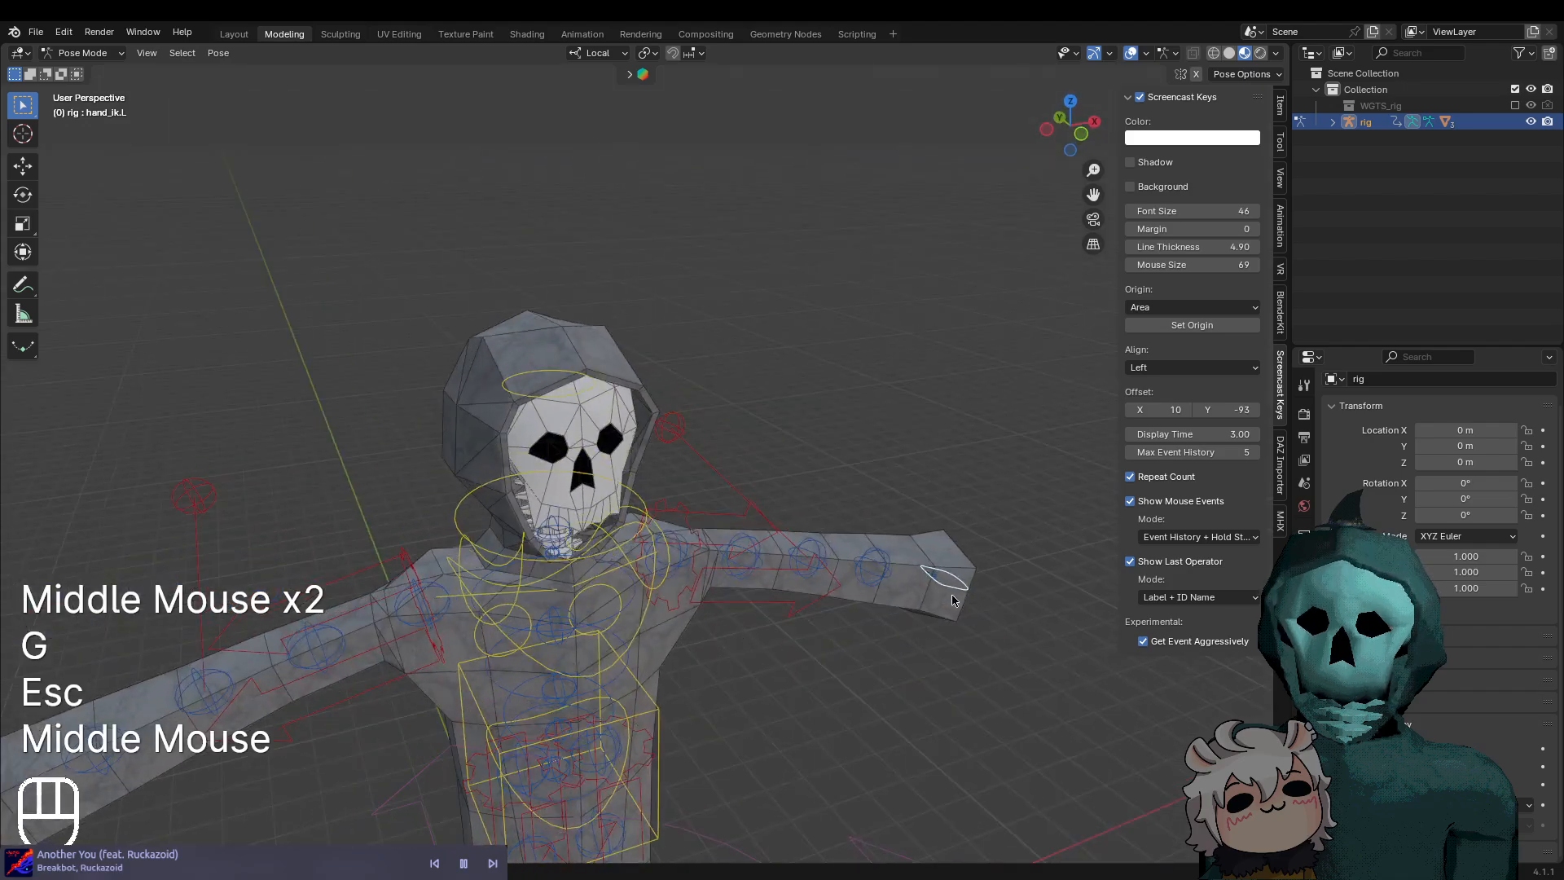
key(g)
key(Escape)
Try raising the left hand IK control beside the head, finishing with about -0.87 m in Y and -0.16 m in Z
middle_drag(1018, 538, 594, 521)
key(g)
click(786, 607)
key(g)
click(733, 424)
key(g)
click(613, 424)
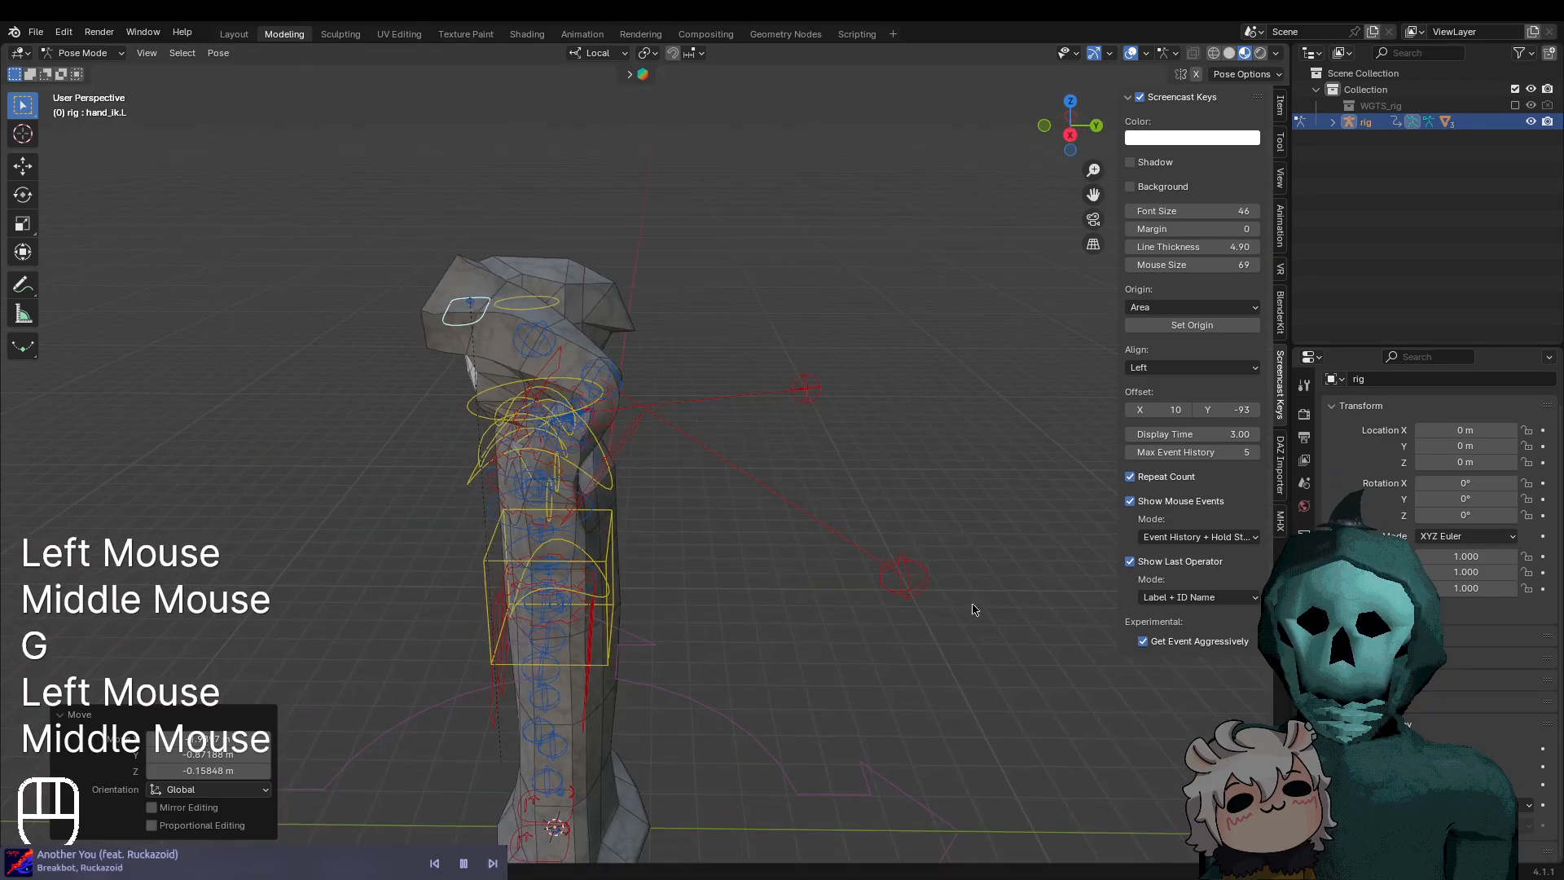
Try redirecting the raised left elbow outward by moving its IK pole target, including about -1.7 m in Z
click(903, 575)
middle_drag(803, 623, 684, 646)
key(g)
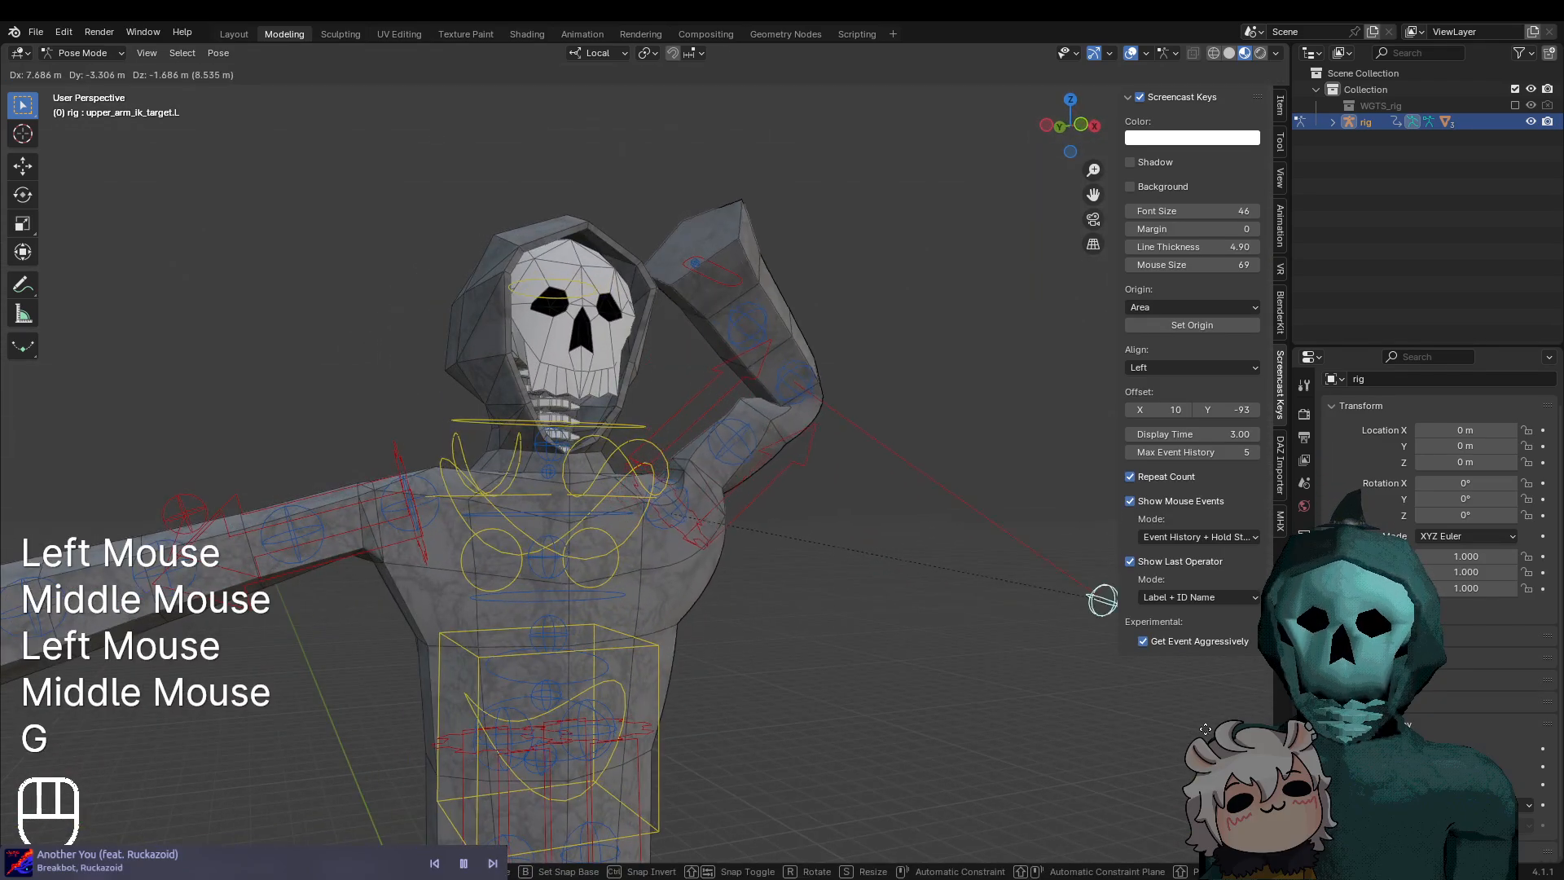
click(1174, 711)
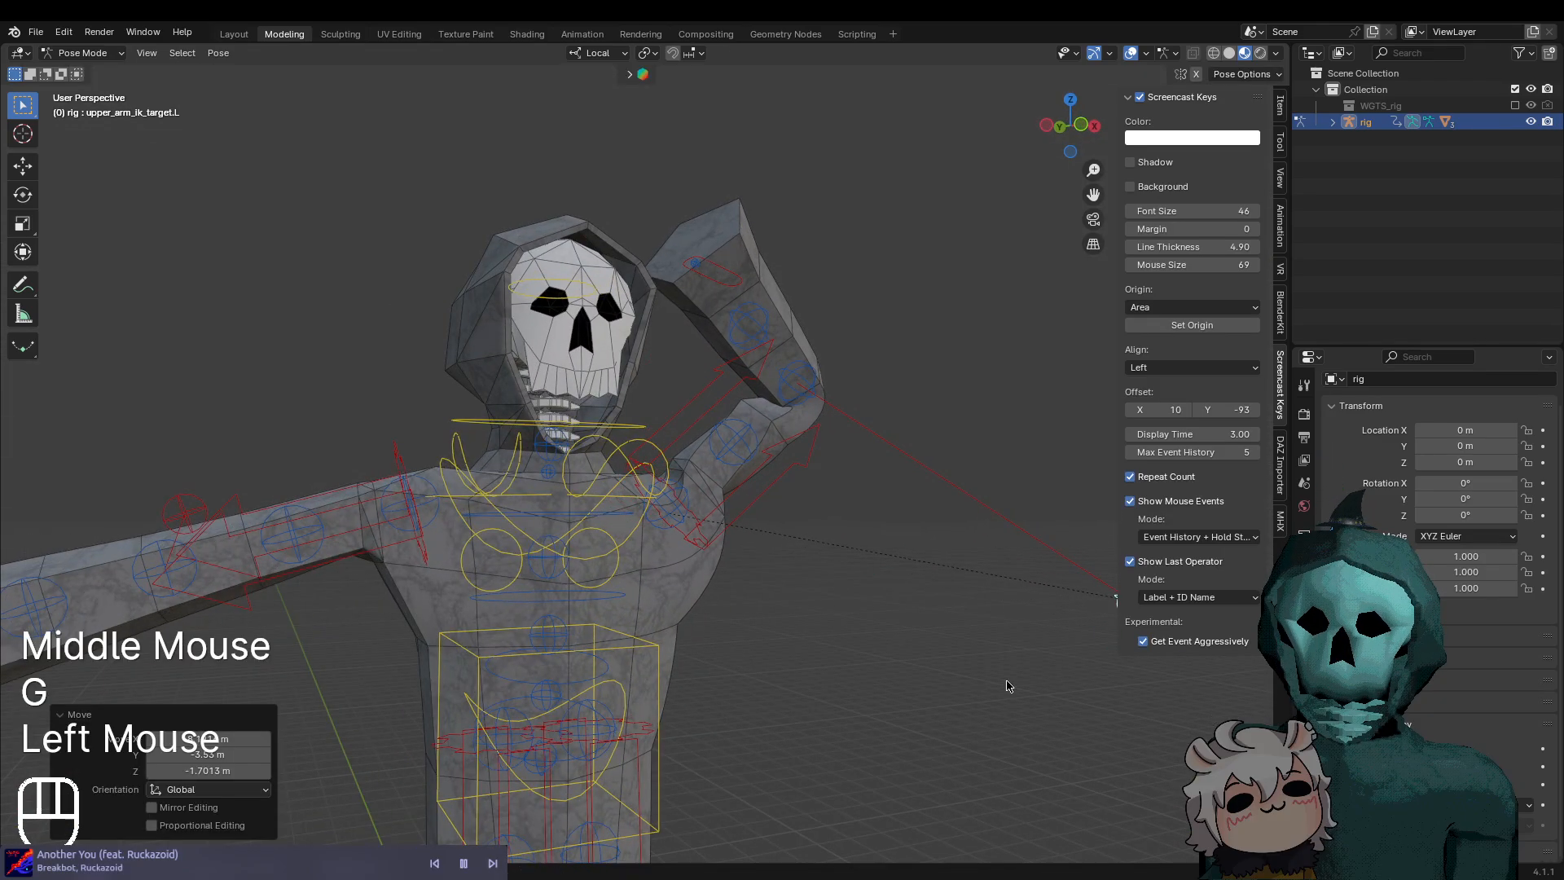
Try rotating the left upper arm's middle tweak control and add the elbow tweak control to the selection
click(717, 446)
key(r)
key(Escape)
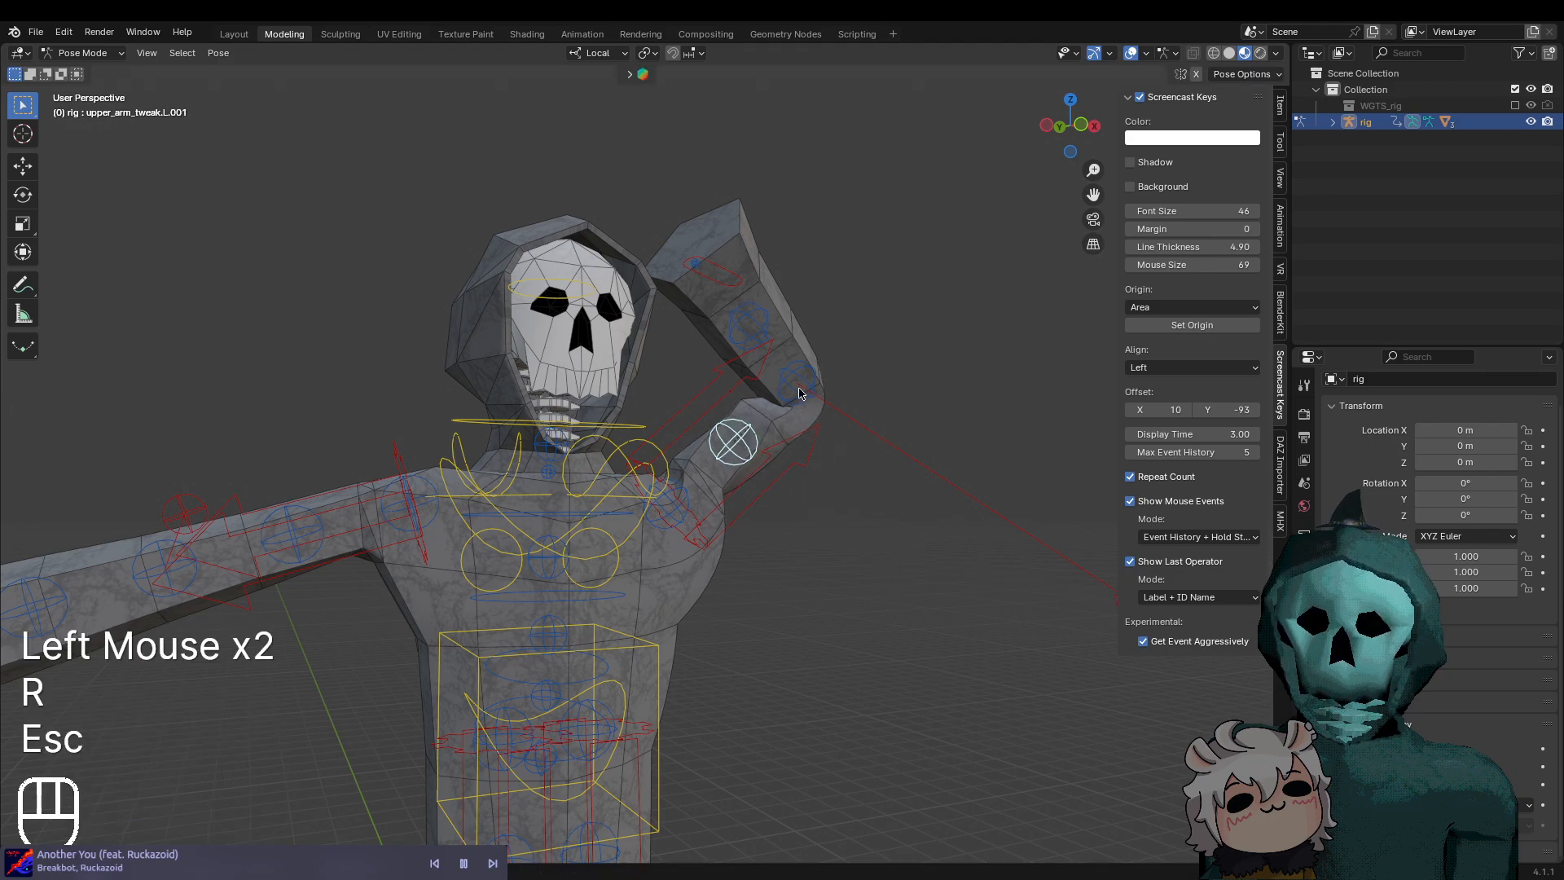
click(784, 387)
Try moving the left elbow's IK pole target closer to the body
middle_drag(783, 386, 796, 635)
scroll(888, 615, down, 1)
scroll(949, 667, down, 2)
click(991, 581)
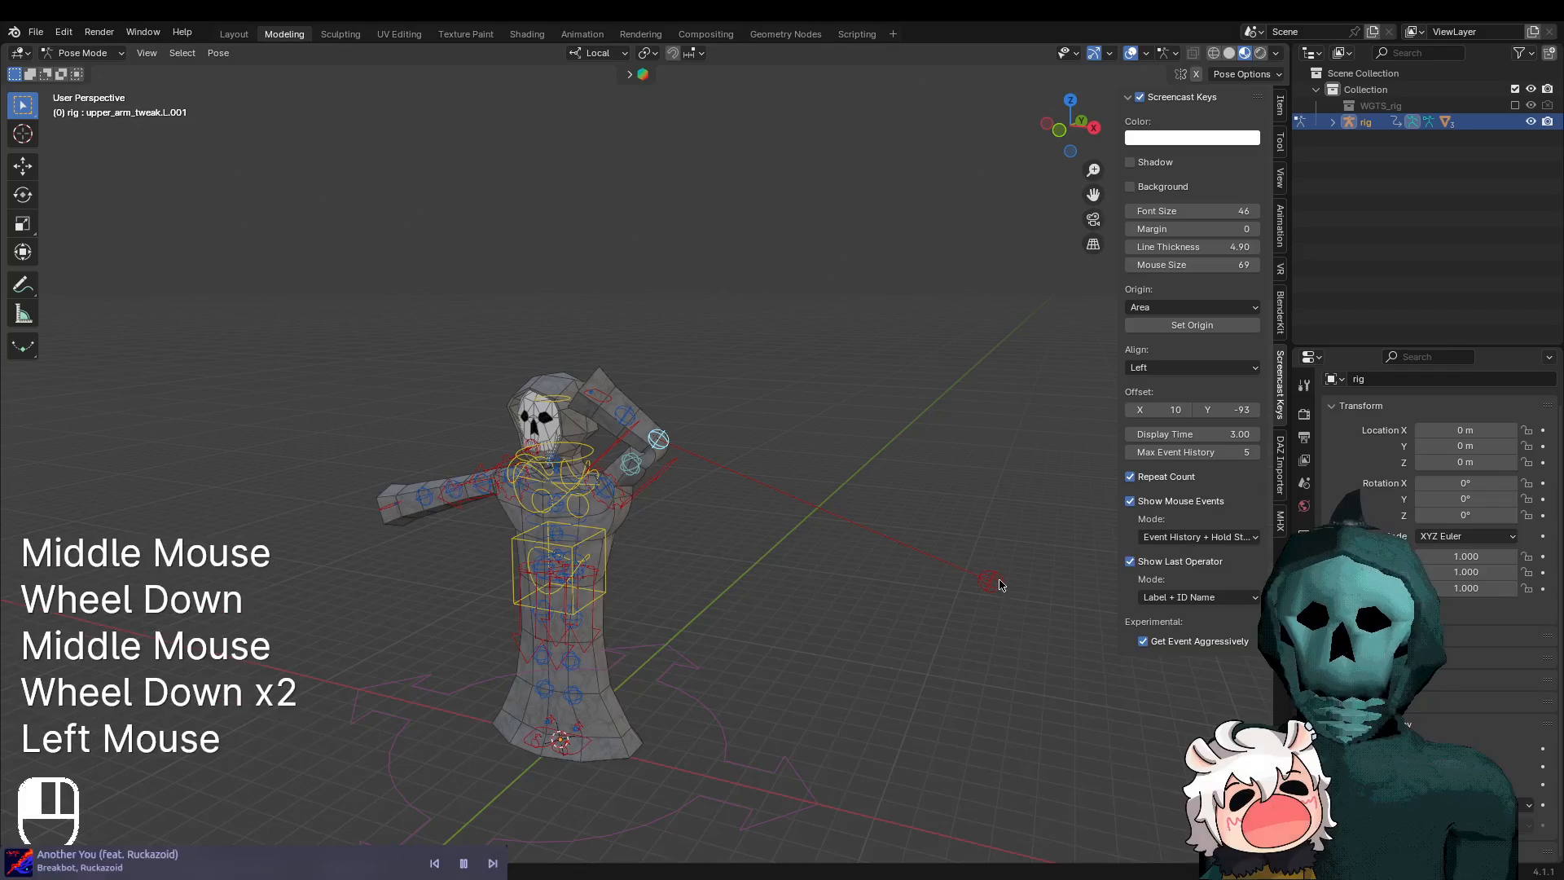
key(g)
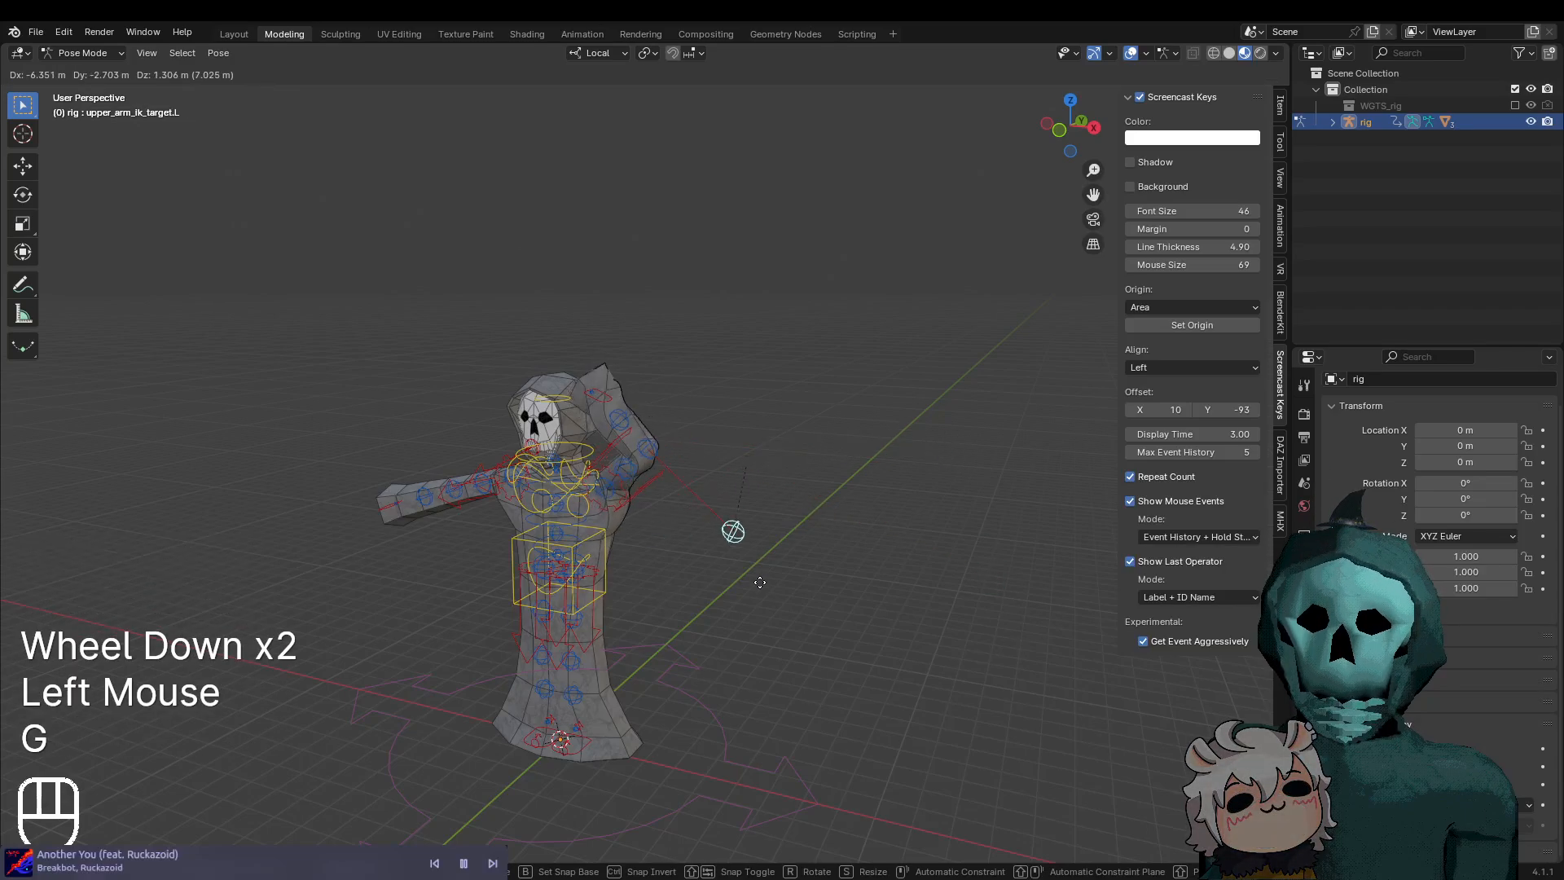
key(Escape)
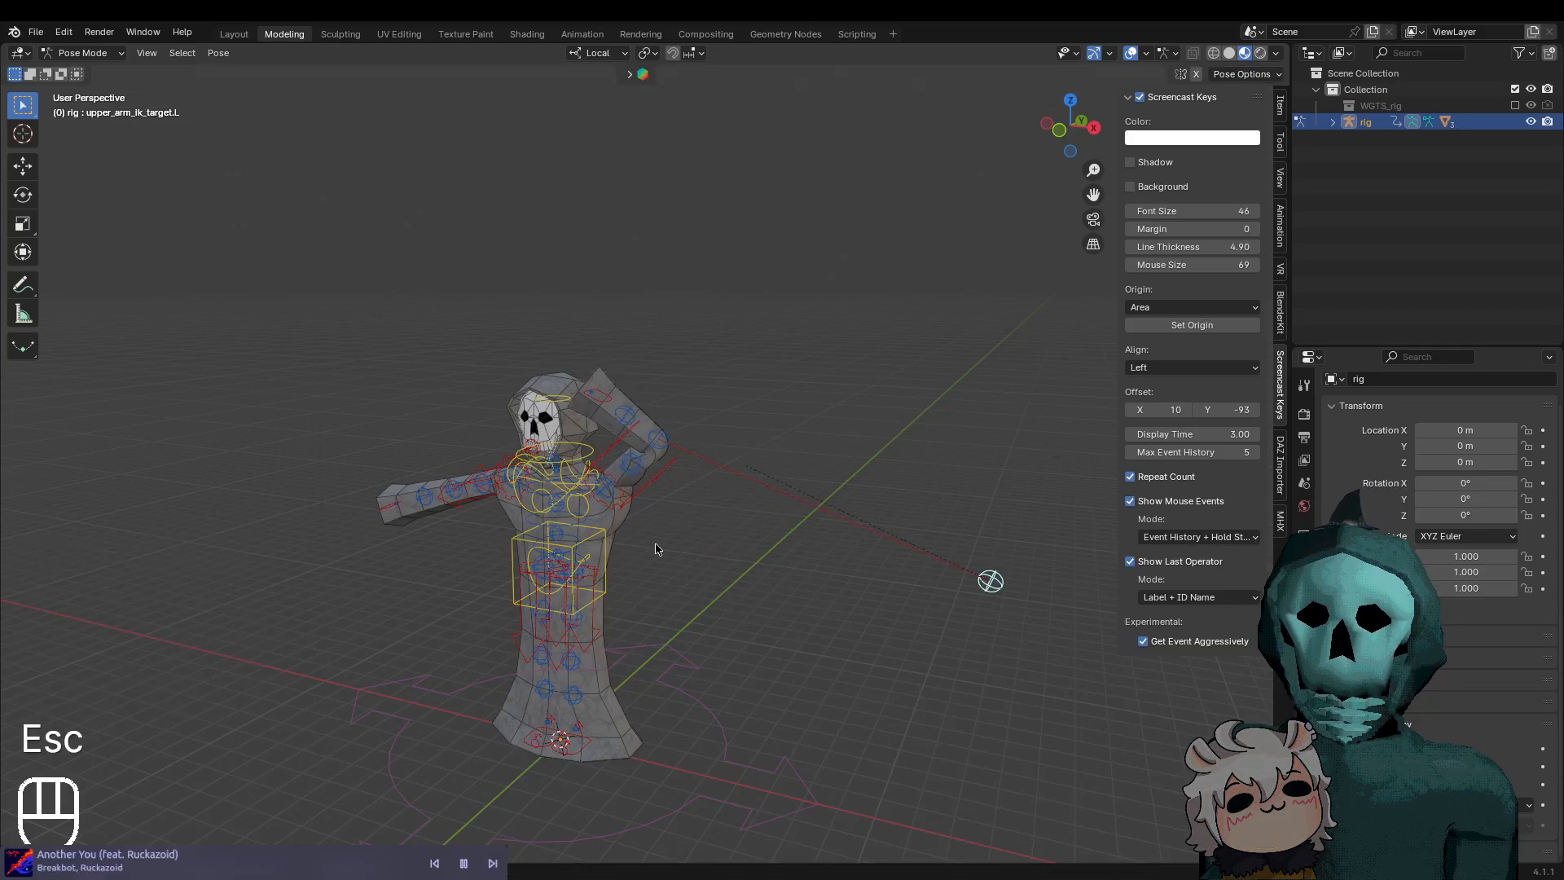
Undo the raised-hand pose and the elbow pole target move on the left arm
middle_drag(728, 580, 801, 634)
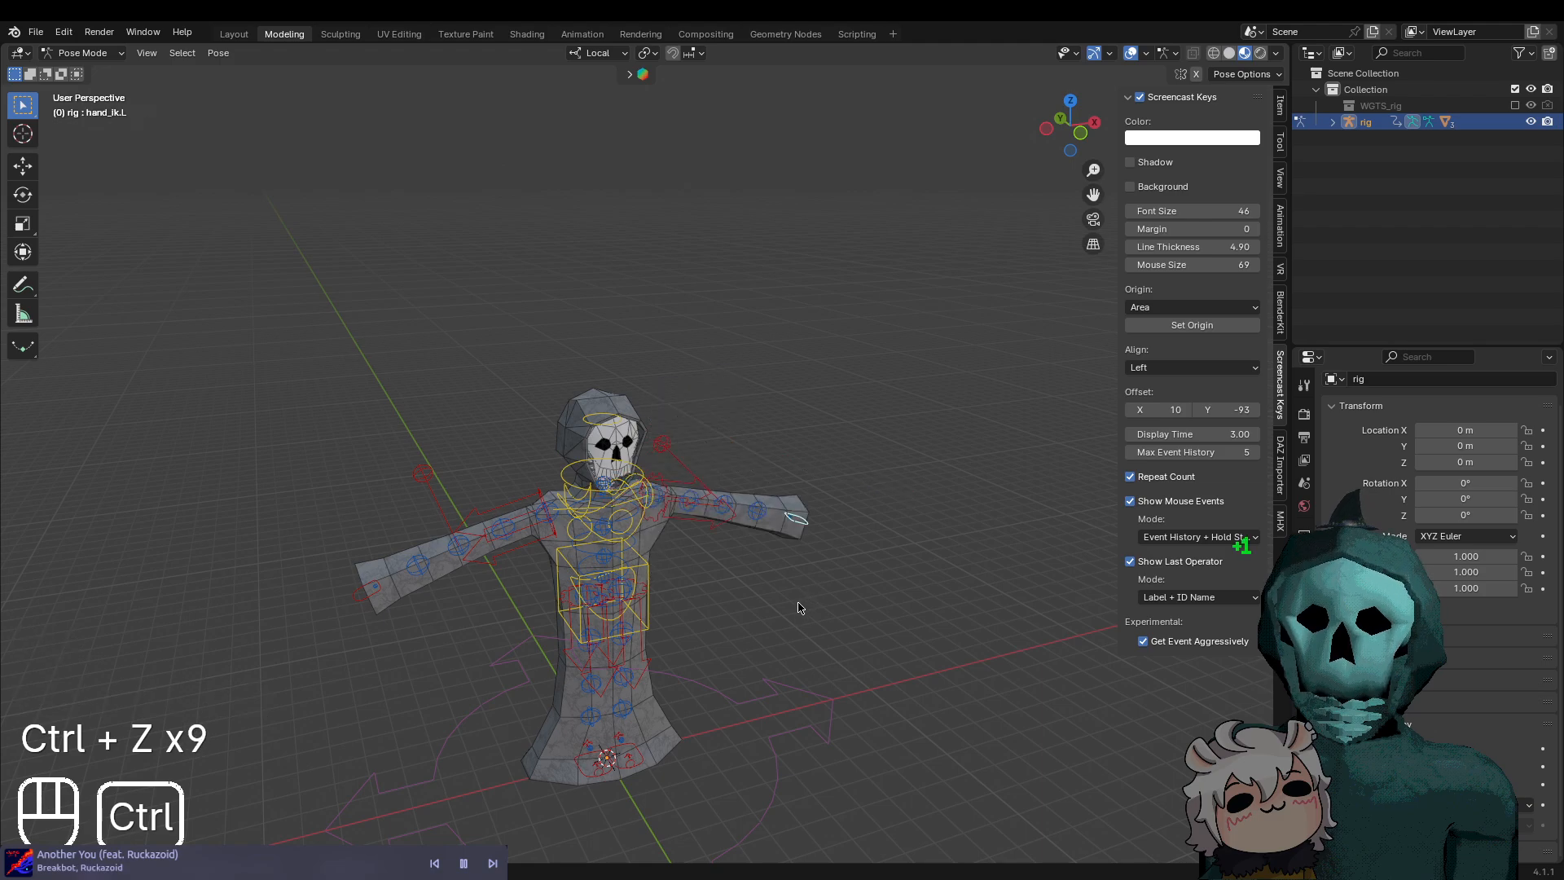
scroll(791, 613, up, 3)
middle_drag(785, 619, 725, 650)
Try moving and rotating the control at the left shoulder
click(625, 498)
middle_drag(625, 499, 652, 546)
key(g)
key(Escape)
key(r)
key(Escape)
Try moving and rotating the left upper arm's arrow-shaped IK control, including pulling it outward along the arm
key(g)
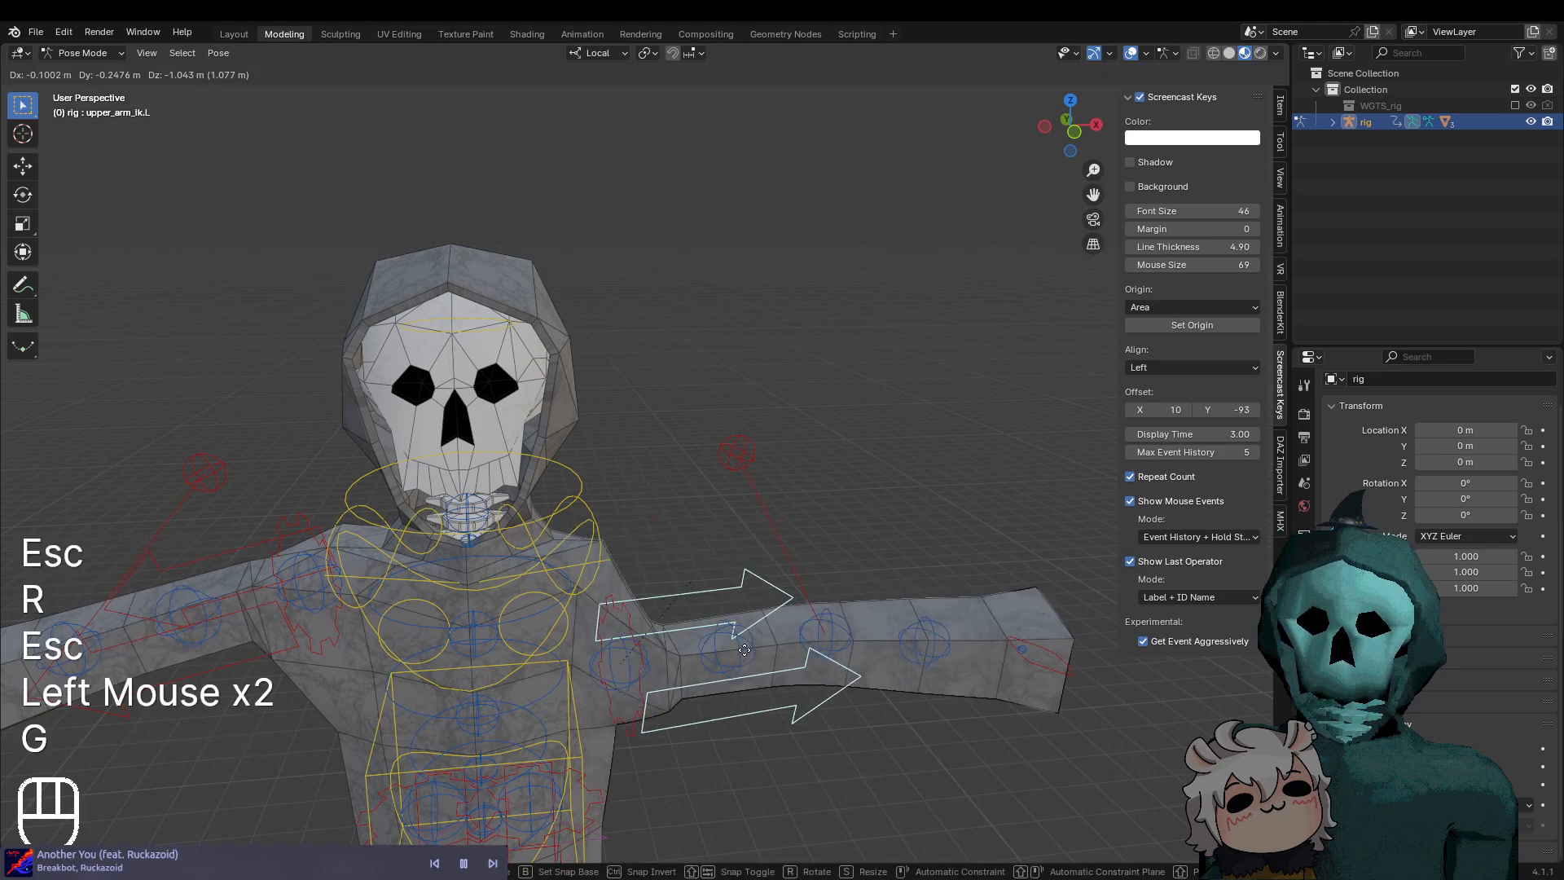
key(Escape)
key(r)
key(Escape)
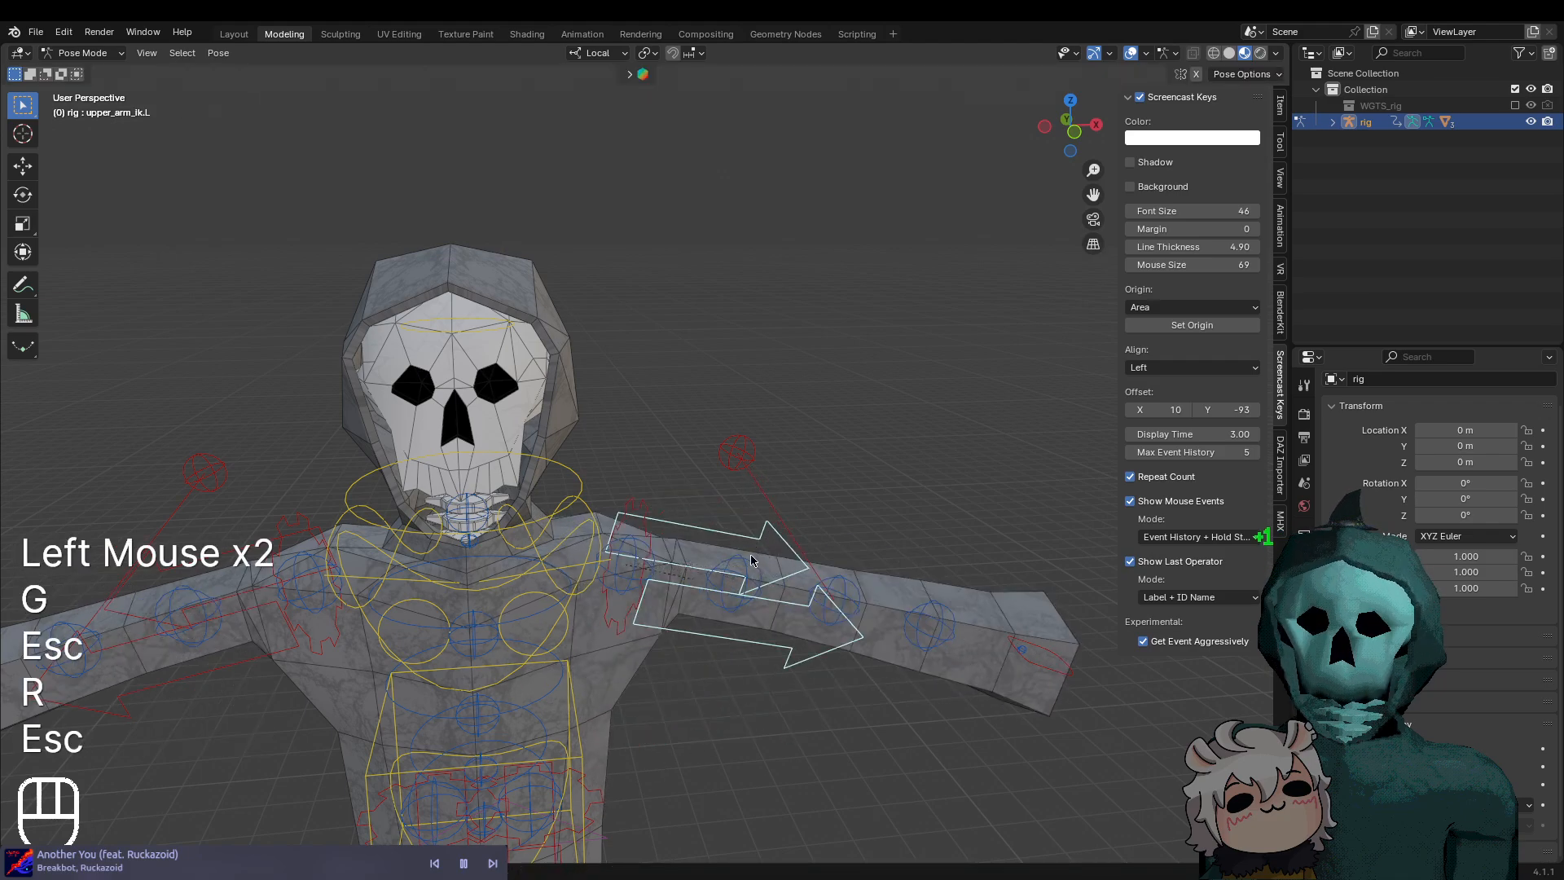
key(g)
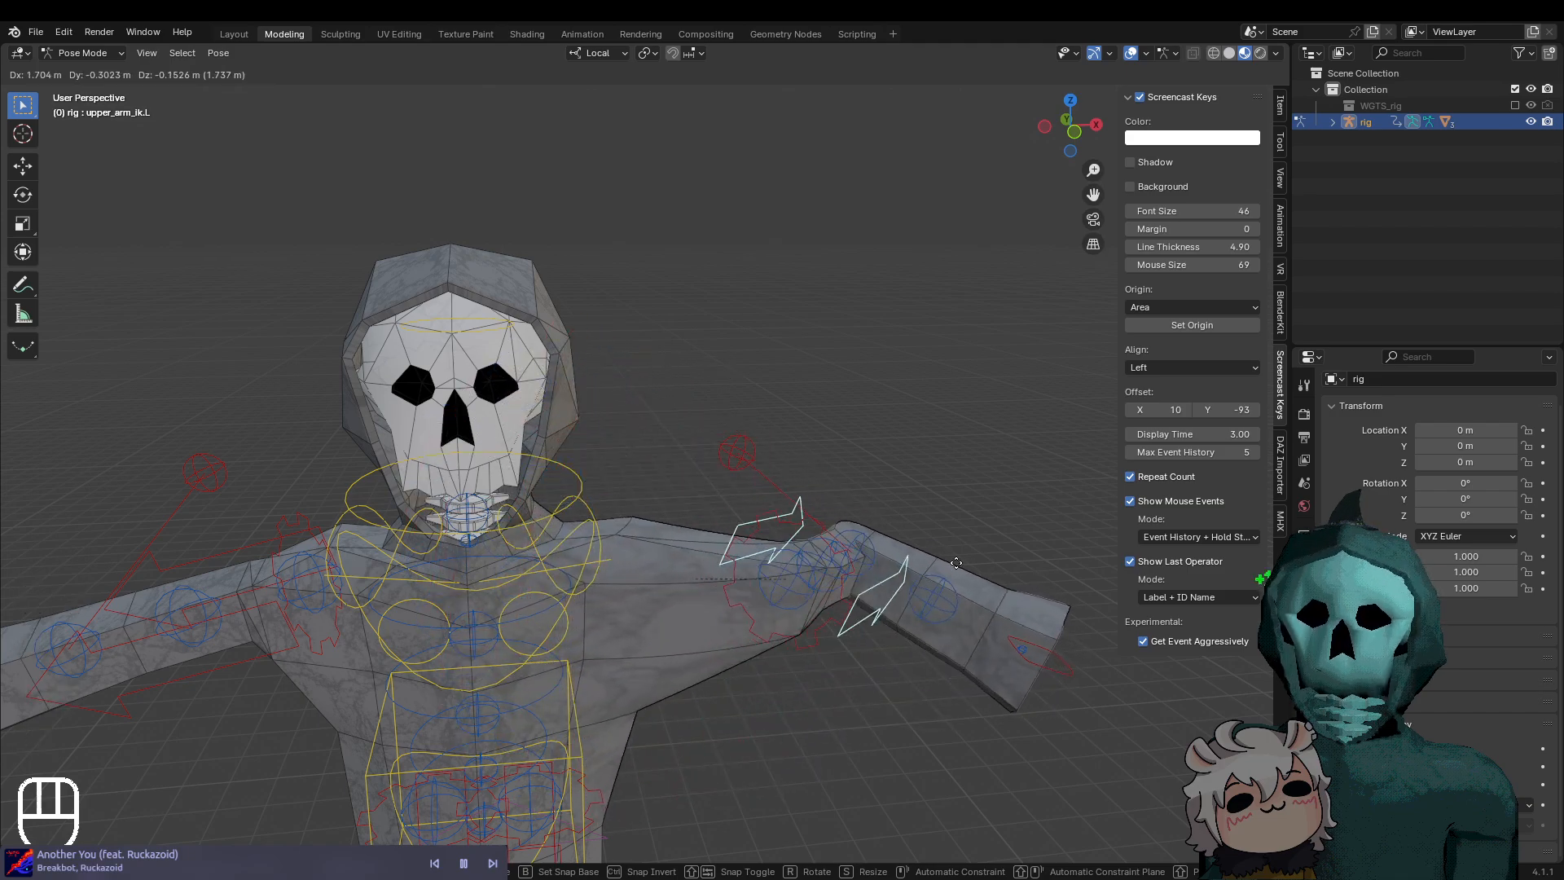
key(Escape)
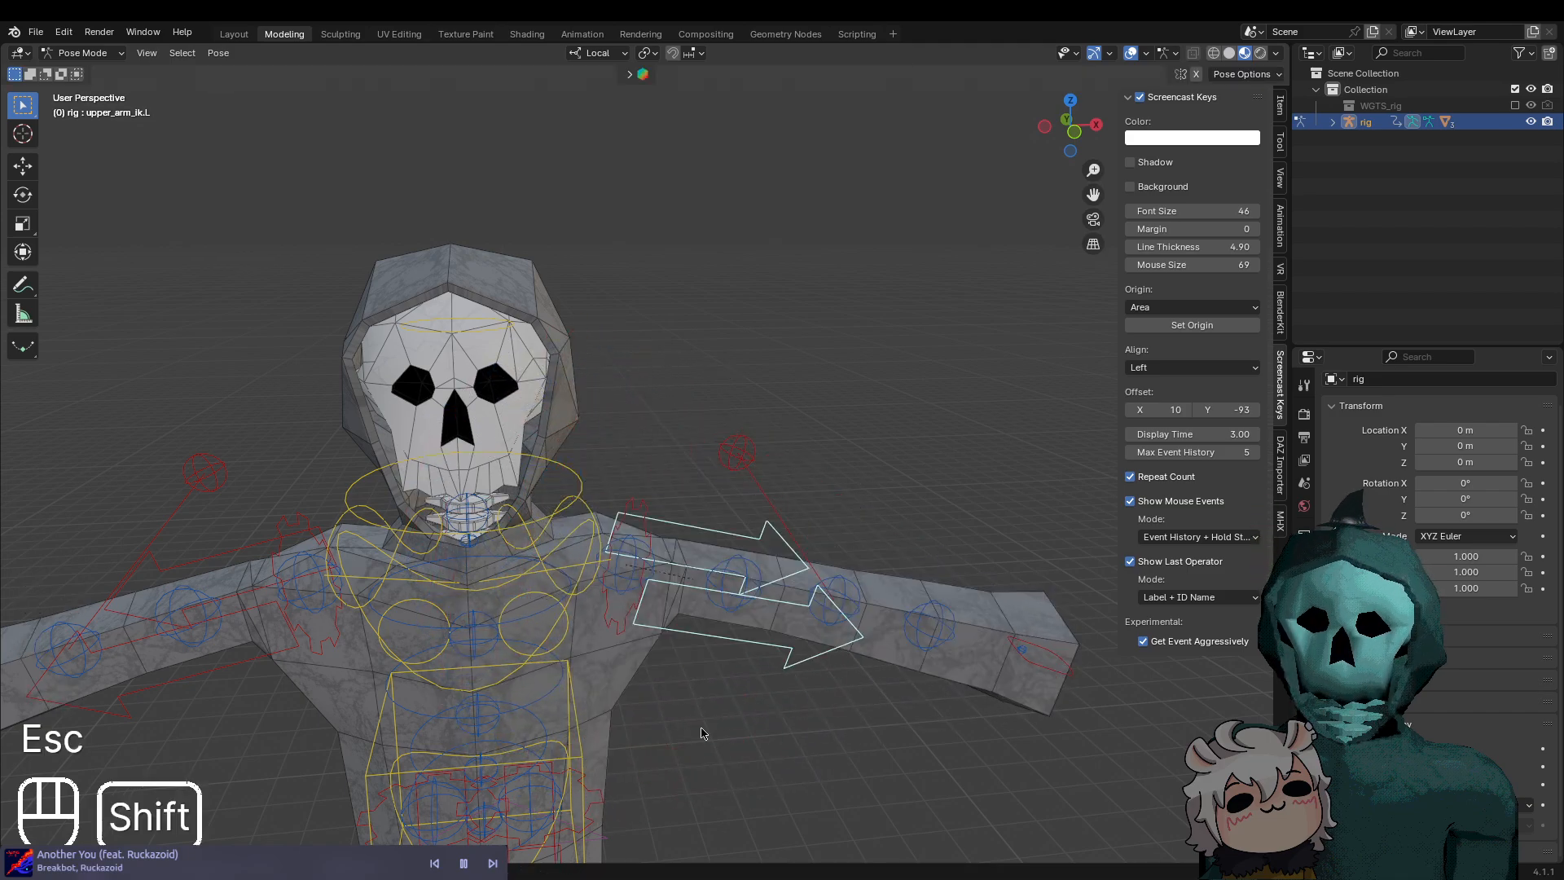
Select the box-shaped torso control and try lowering it along its local Z axis
shift+middle_drag(705, 732, 840, 515)
scroll(882, 683, down, 2)
scroll(881, 683, up, 1)
shift+middle_drag(882, 682, 560, 635)
scroll(560, 636, up, 1)
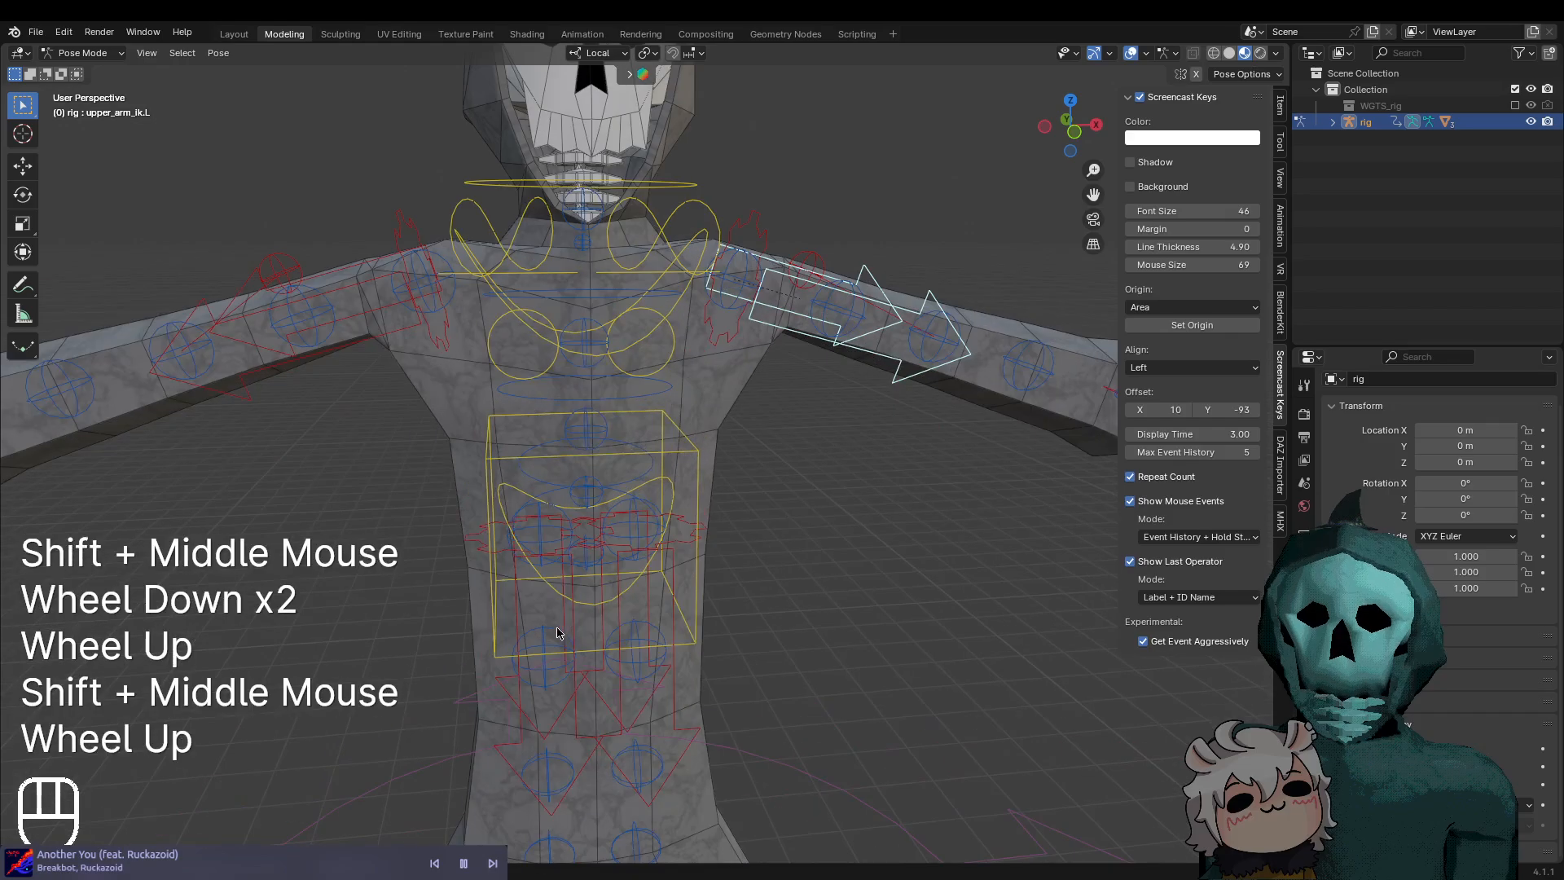
click(500, 456)
middle_drag(502, 457, 831, 548)
scroll(852, 701, down, 2)
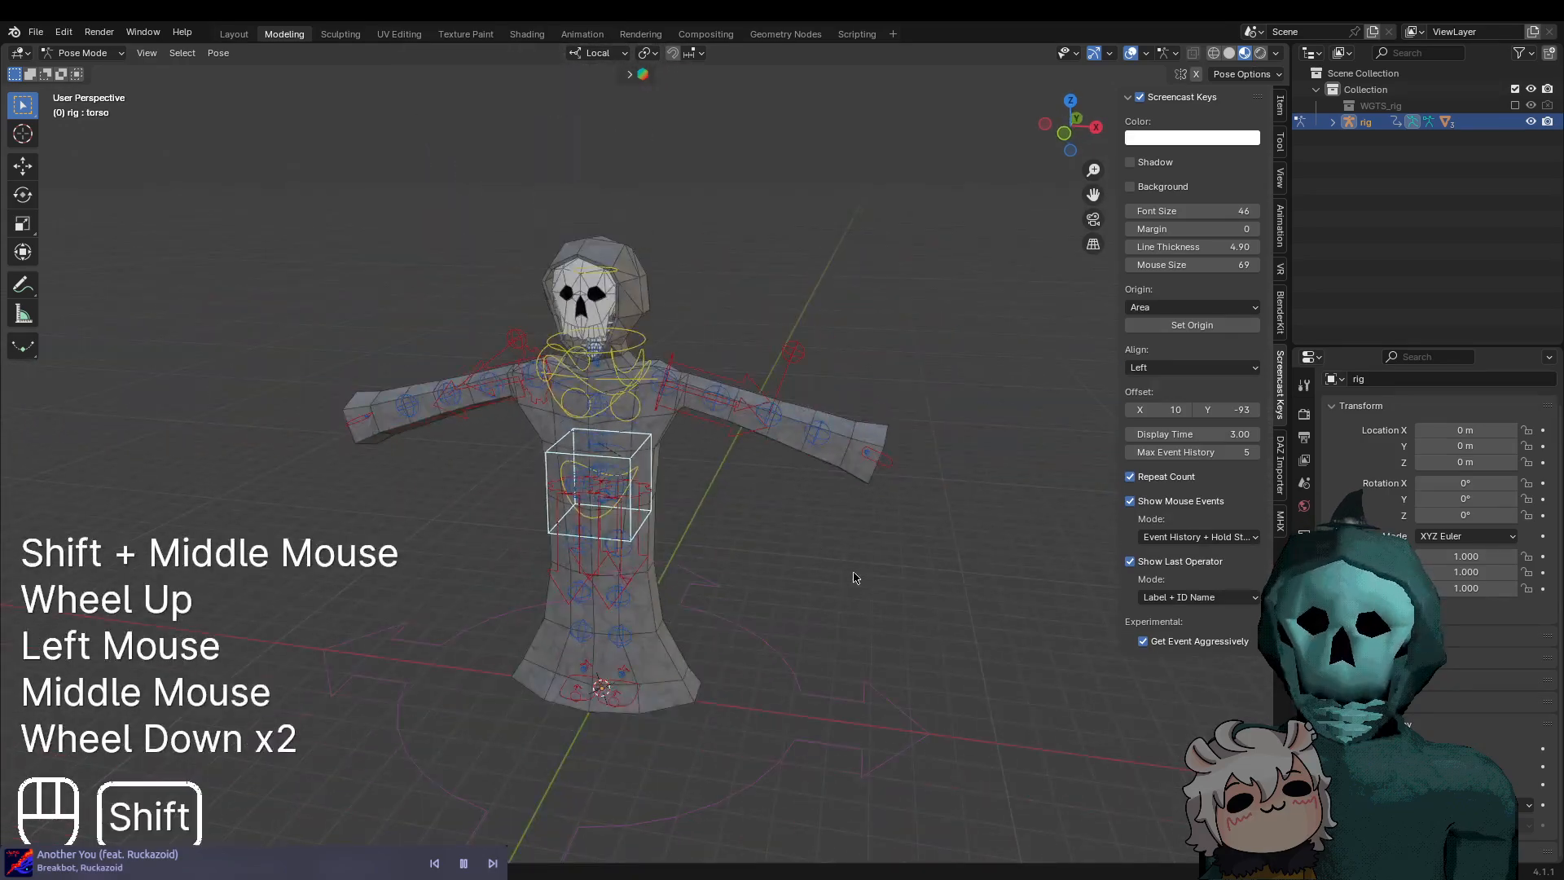
scroll(858, 725, up, 1)
shift+middle_drag(857, 725, 817, 585)
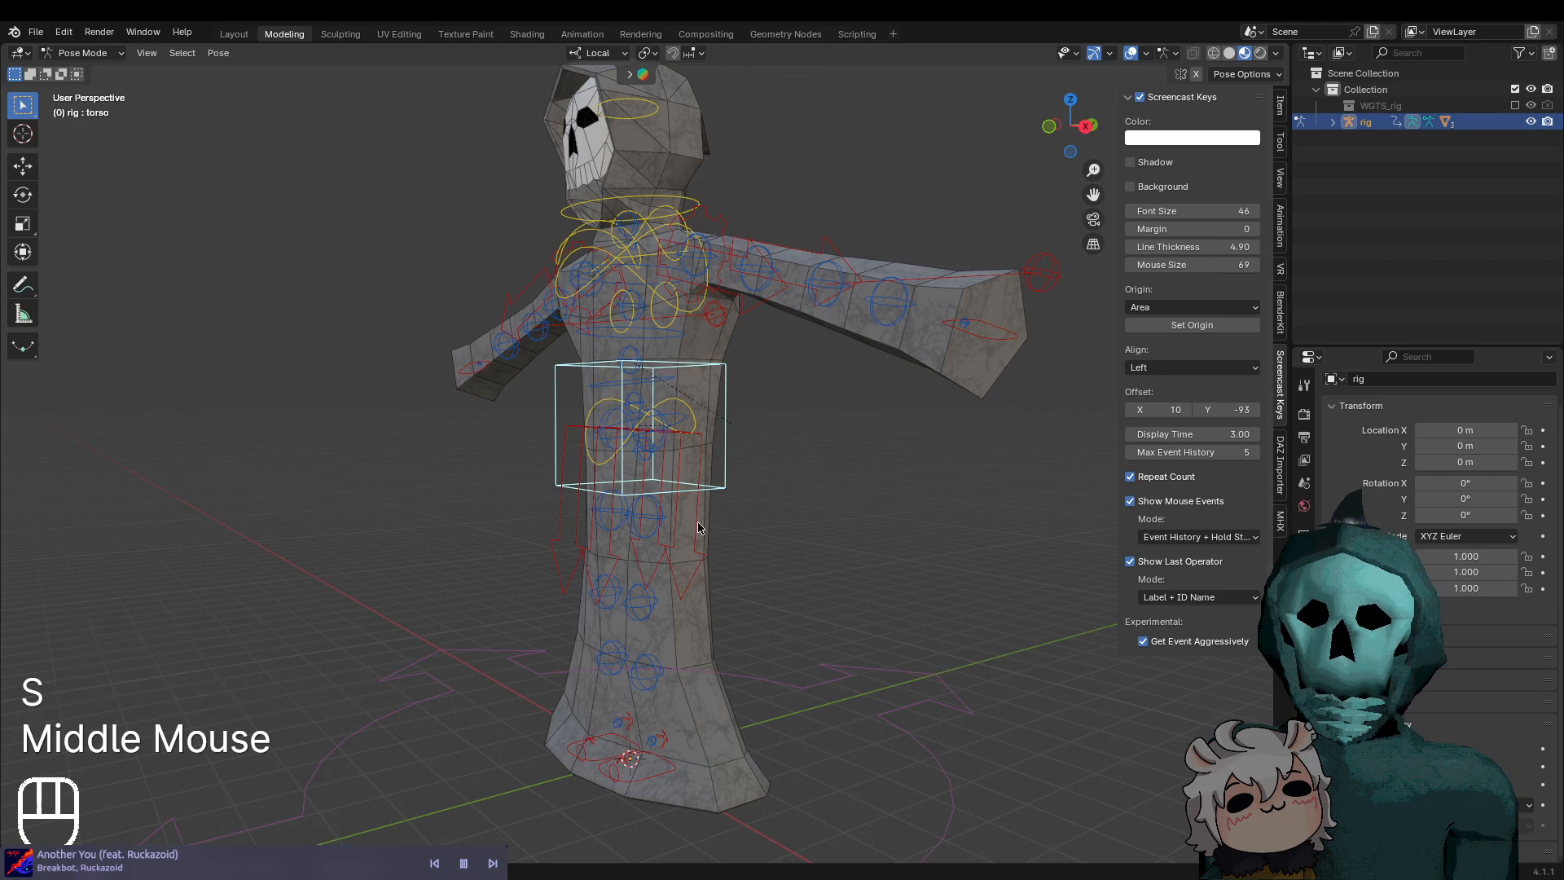
middle_drag(742, 512, 754, 530)
middle_click(754, 521)
middle_click(751, 530)
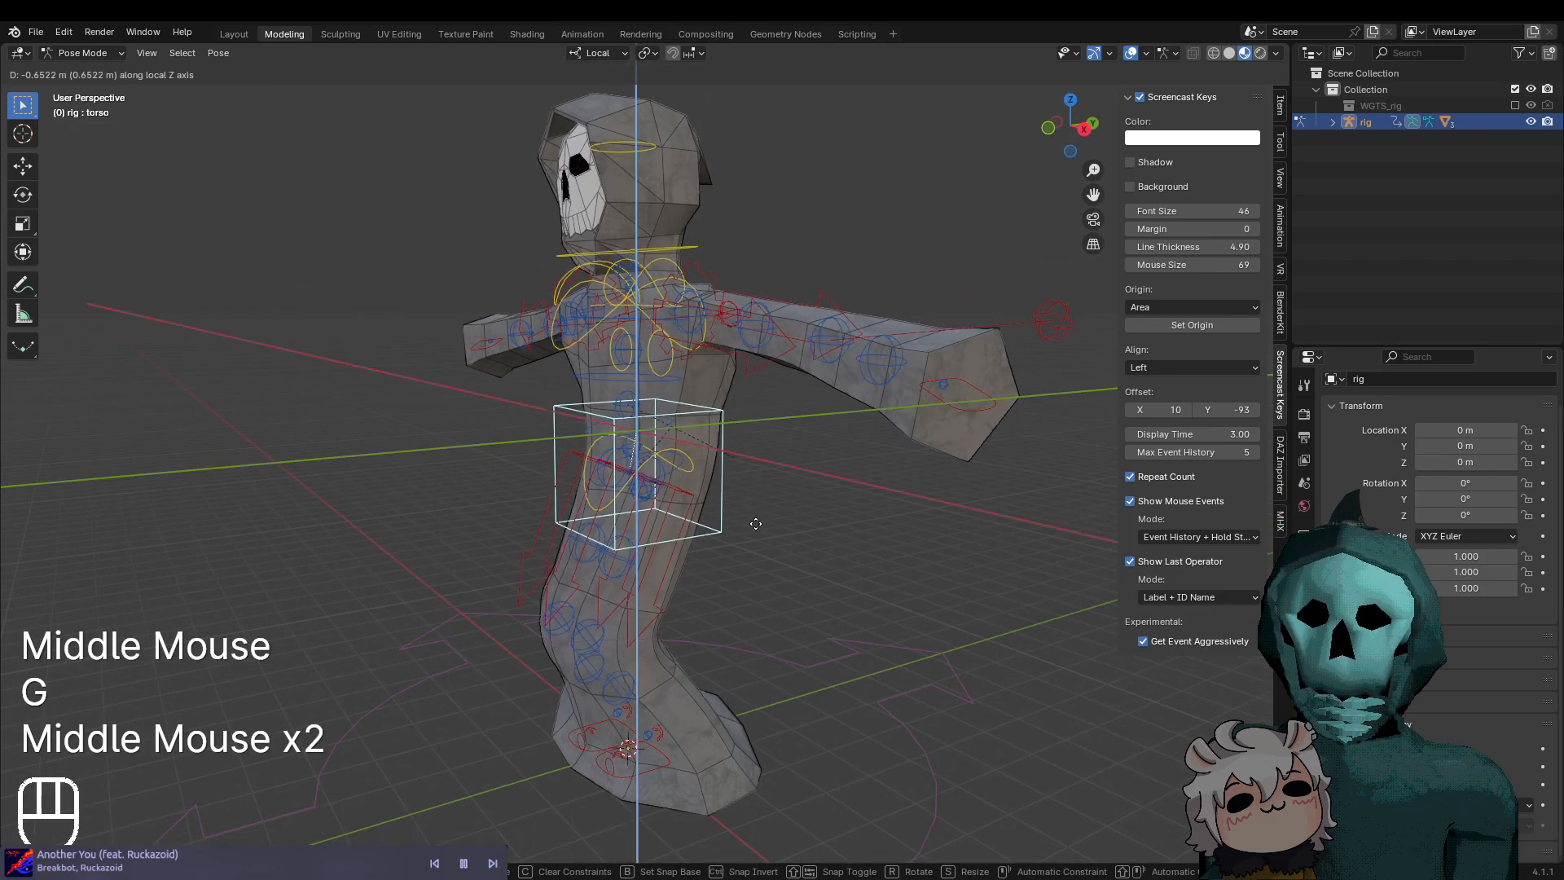
click(770, 575)
Try shifting the lowered torso control about 1.99 m along its local Y axis
key(g)
middle_click(795, 568)
click(857, 544)
middle_drag(762, 562, 1034, 568)
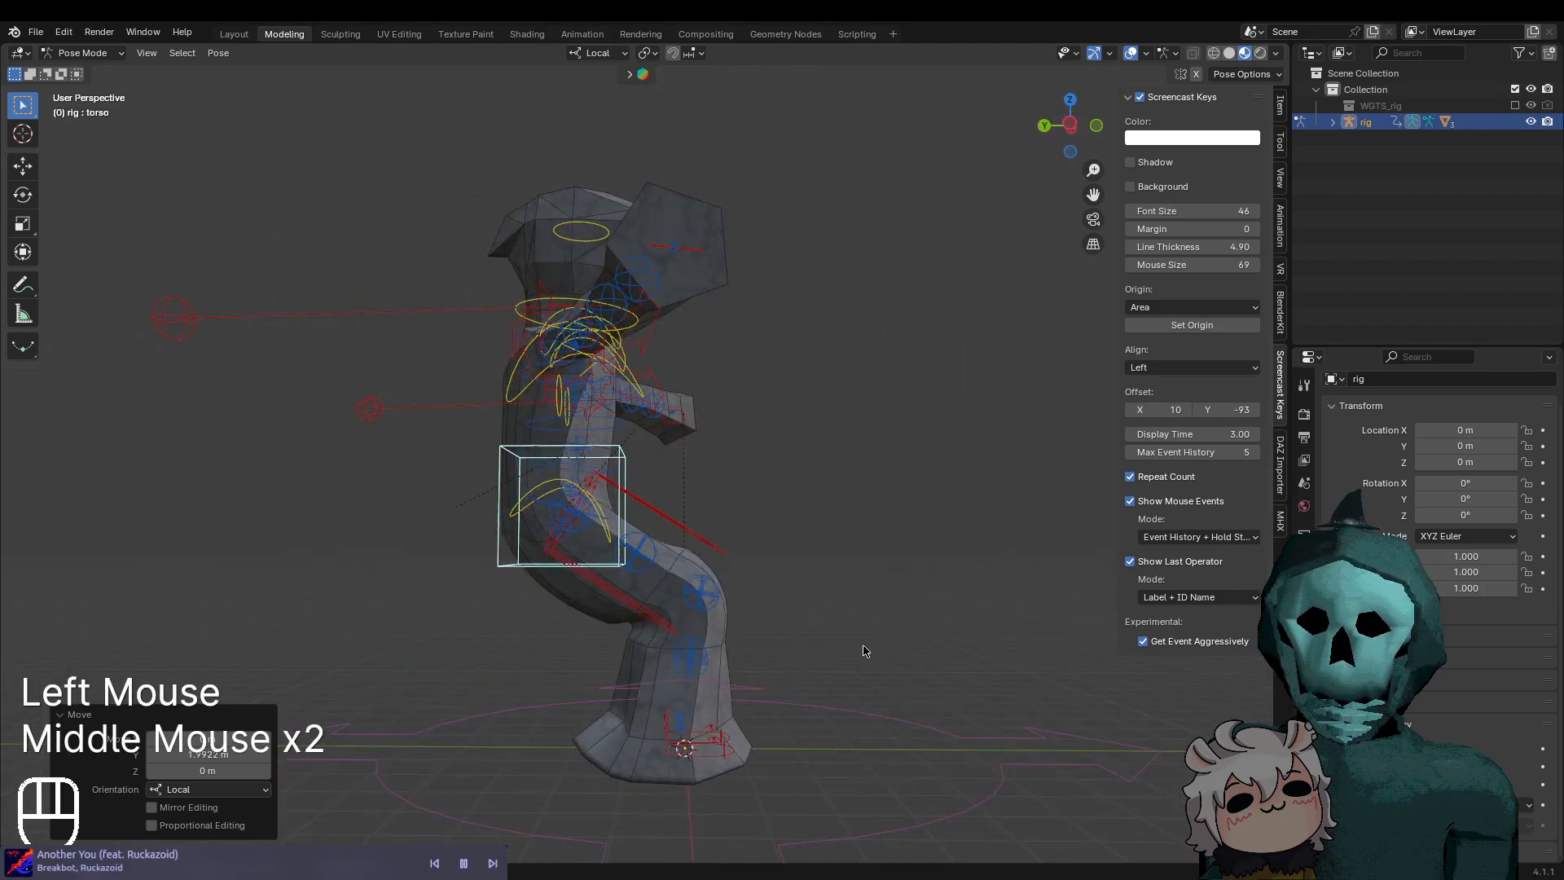
Try raising the torso control along its local Z axis and undo the two earlier torso moves
key(g)
middle_click(872, 648)
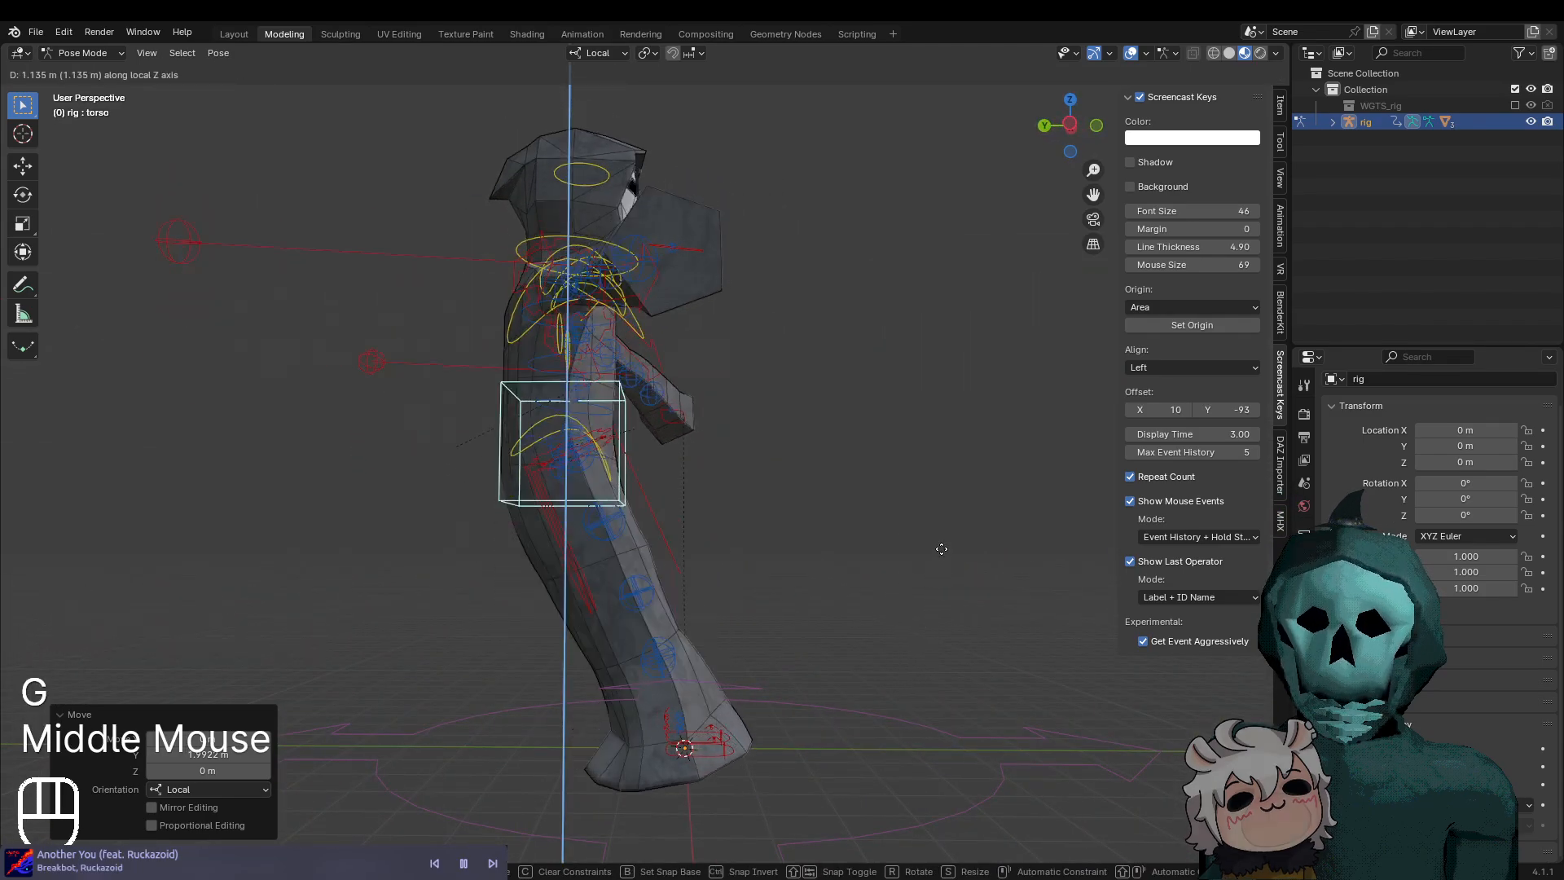
key(Escape)
key(ctrl+z)
key(ctrl+z)
Try moving the torso control freely to make the character crouch and sway
middle_drag(949, 597, 863, 632)
key(g)
key(Escape)
scroll(896, 629, down, 2)
key(g)
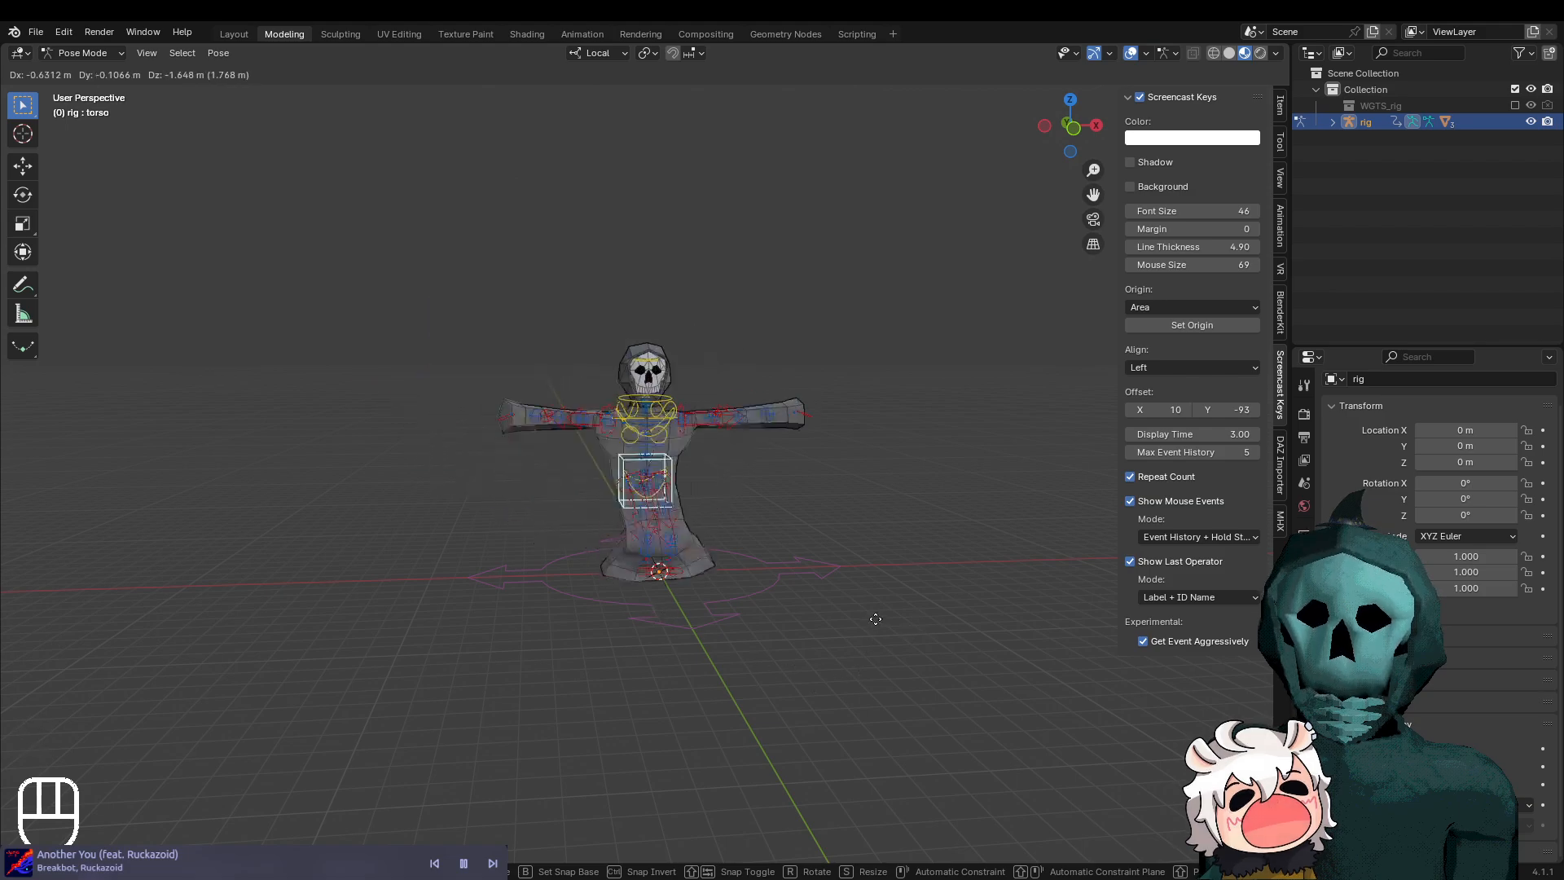
key(Escape)
Try lowering the torso control along its local Z axis again
scroll(838, 638, up, 3)
middle_drag(838, 638, 759, 660)
scroll(717, 635, down, 2)
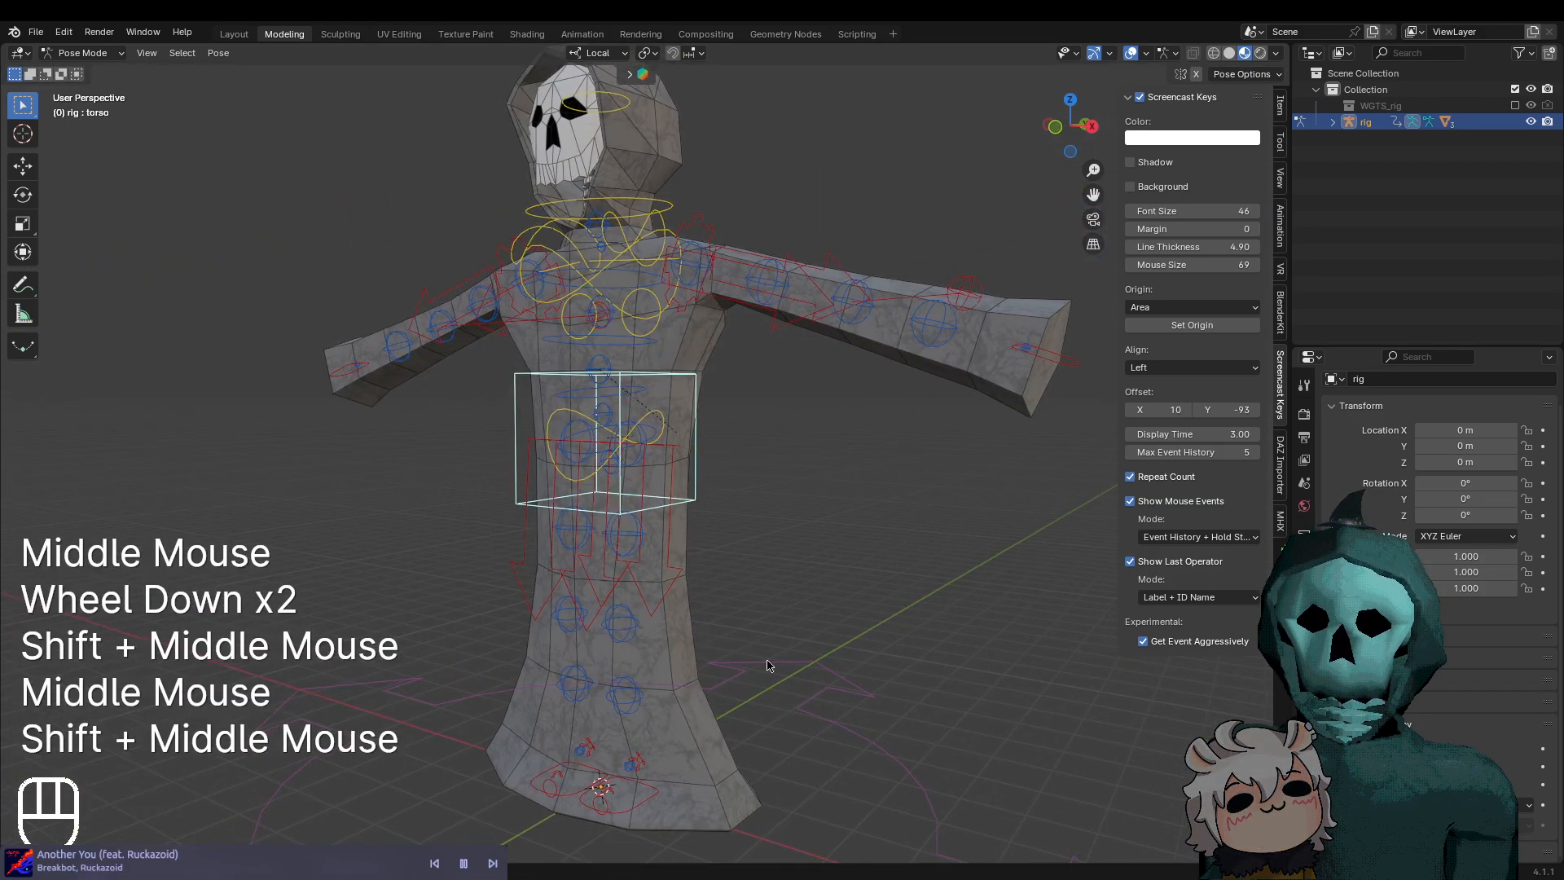
shift+middle_drag(872, 669, 801, 610)
key(g)
middle_click(780, 546)
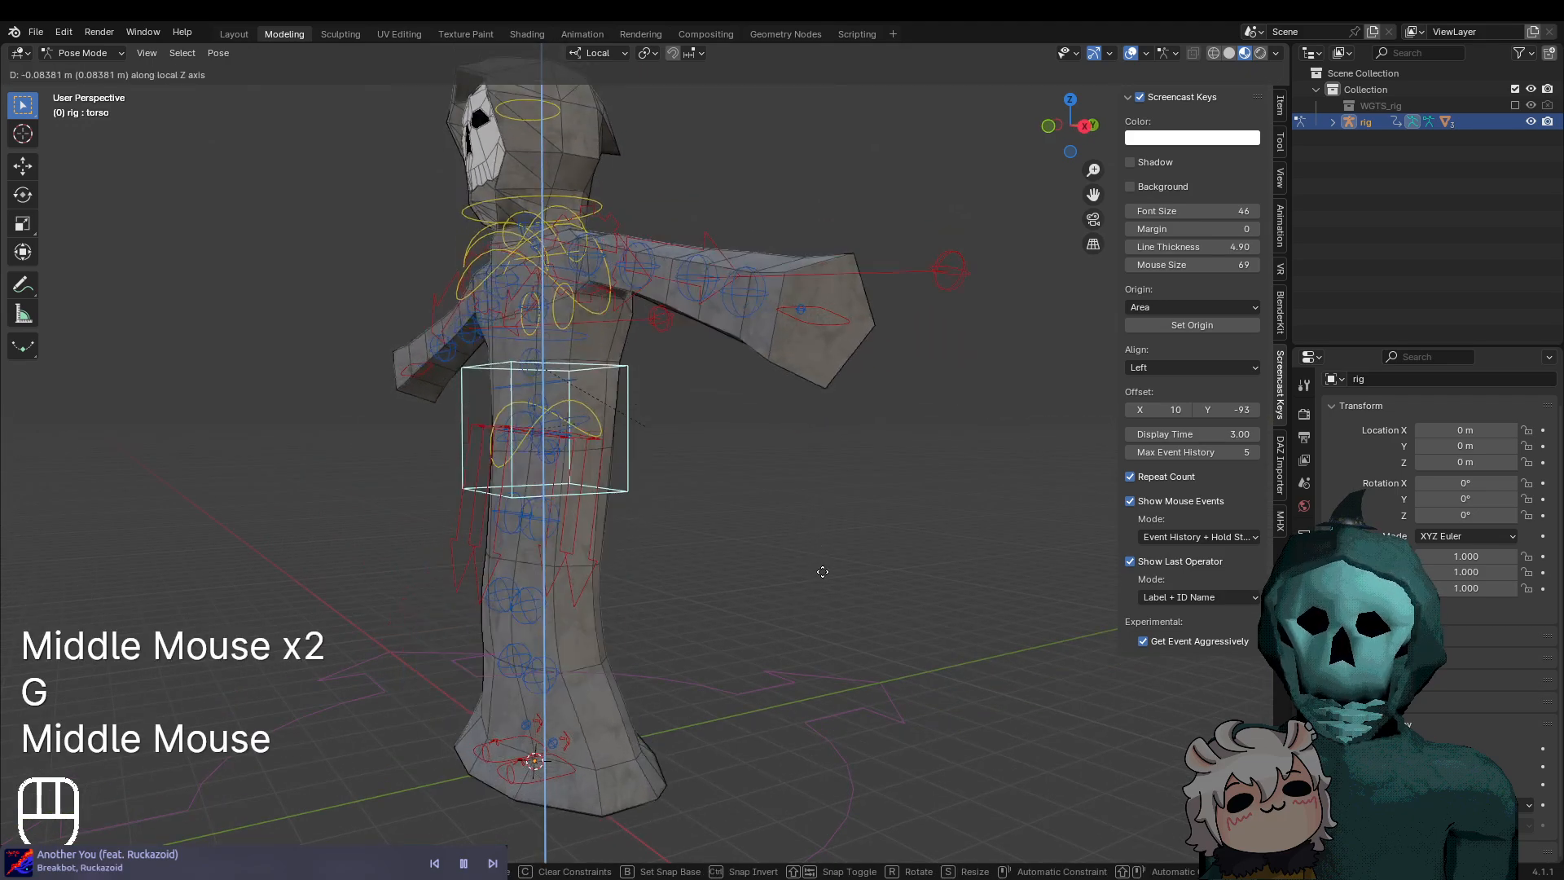
click(823, 619)
Try shifting the torso control about 2.03 m along its local Y axis and undo both torso moves
key(g)
middle_click(880, 580)
click(903, 575)
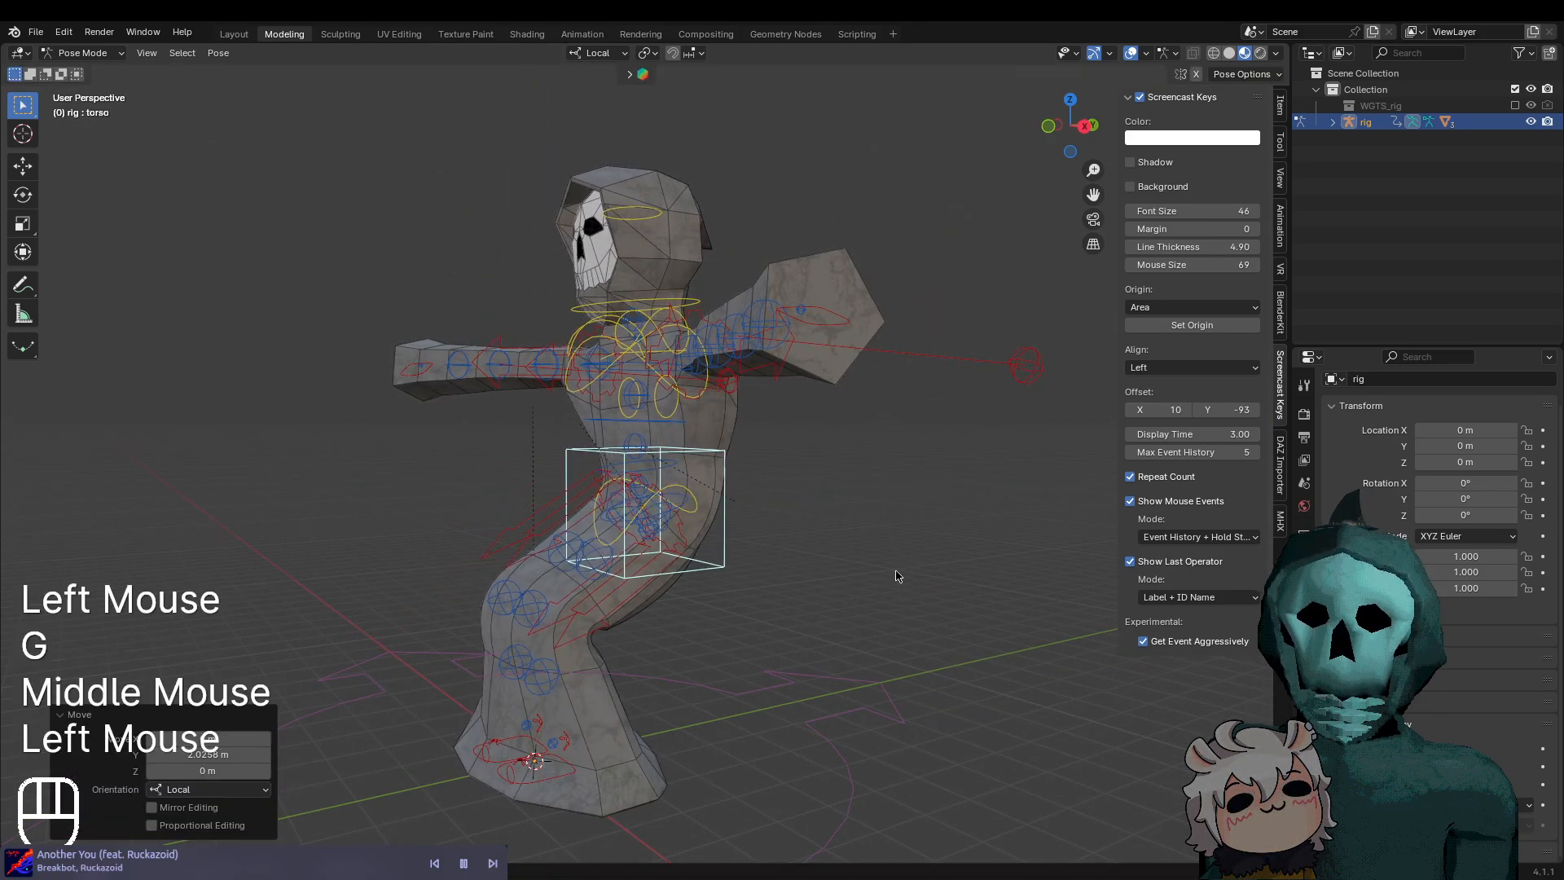
key(ctrl+z)
key(ctrl+z)
Try moving the torso control freely and about 4.5 m along its local Y axis
middle_drag(849, 719, 767, 489)
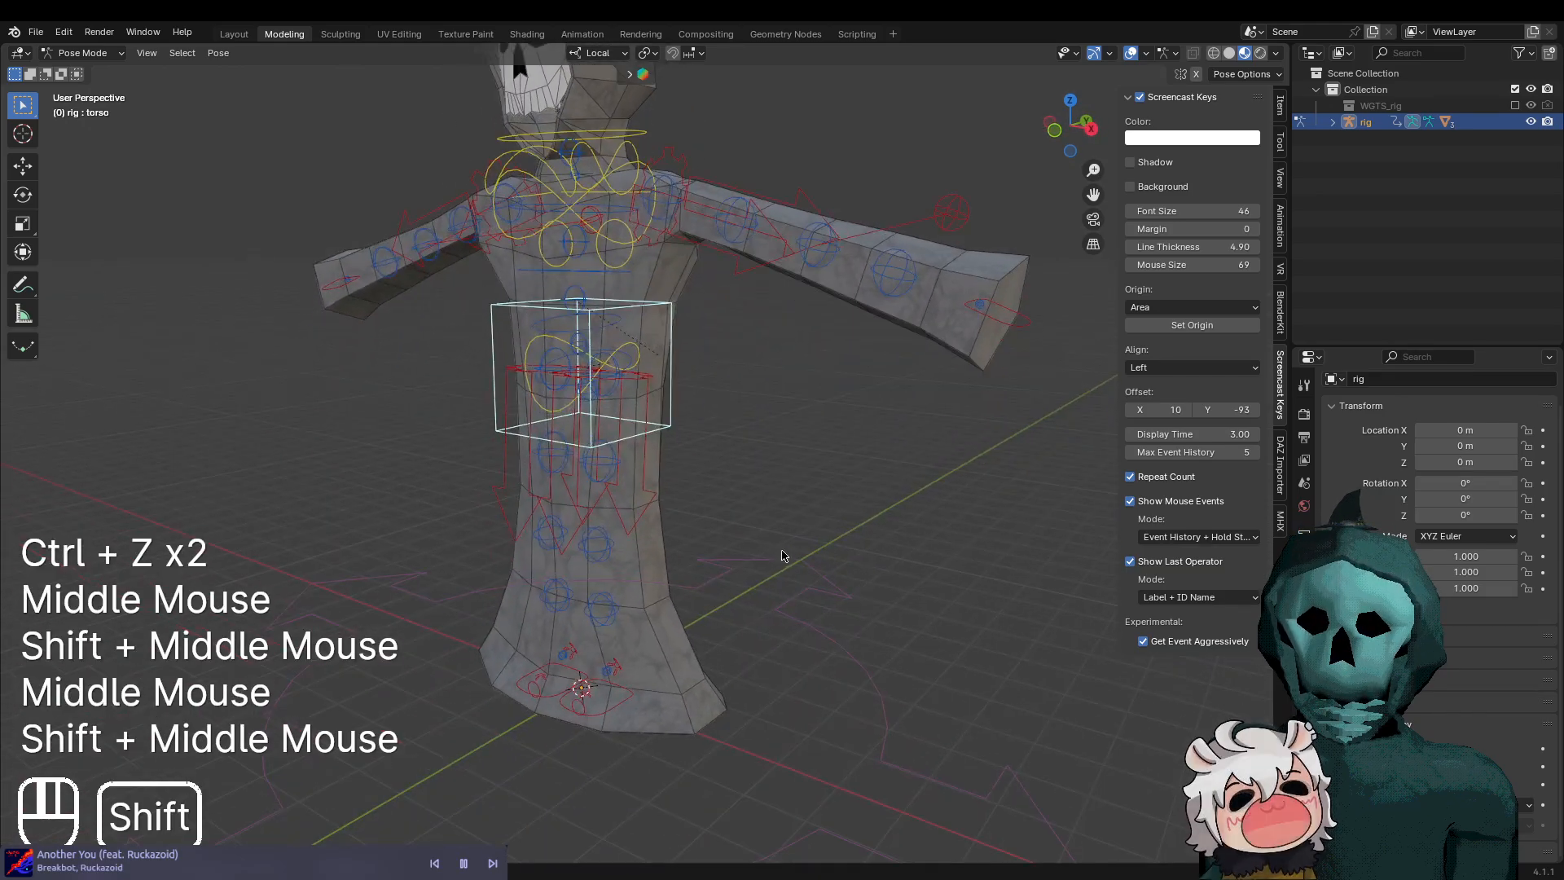
shift+middle_drag(772, 574, 619, 509)
key(g)
key(Escape)
scroll(845, 596, down, 2)
middle_drag(619, 509, 652, 503)
middle_drag(652, 503, 974, 478)
key(g)
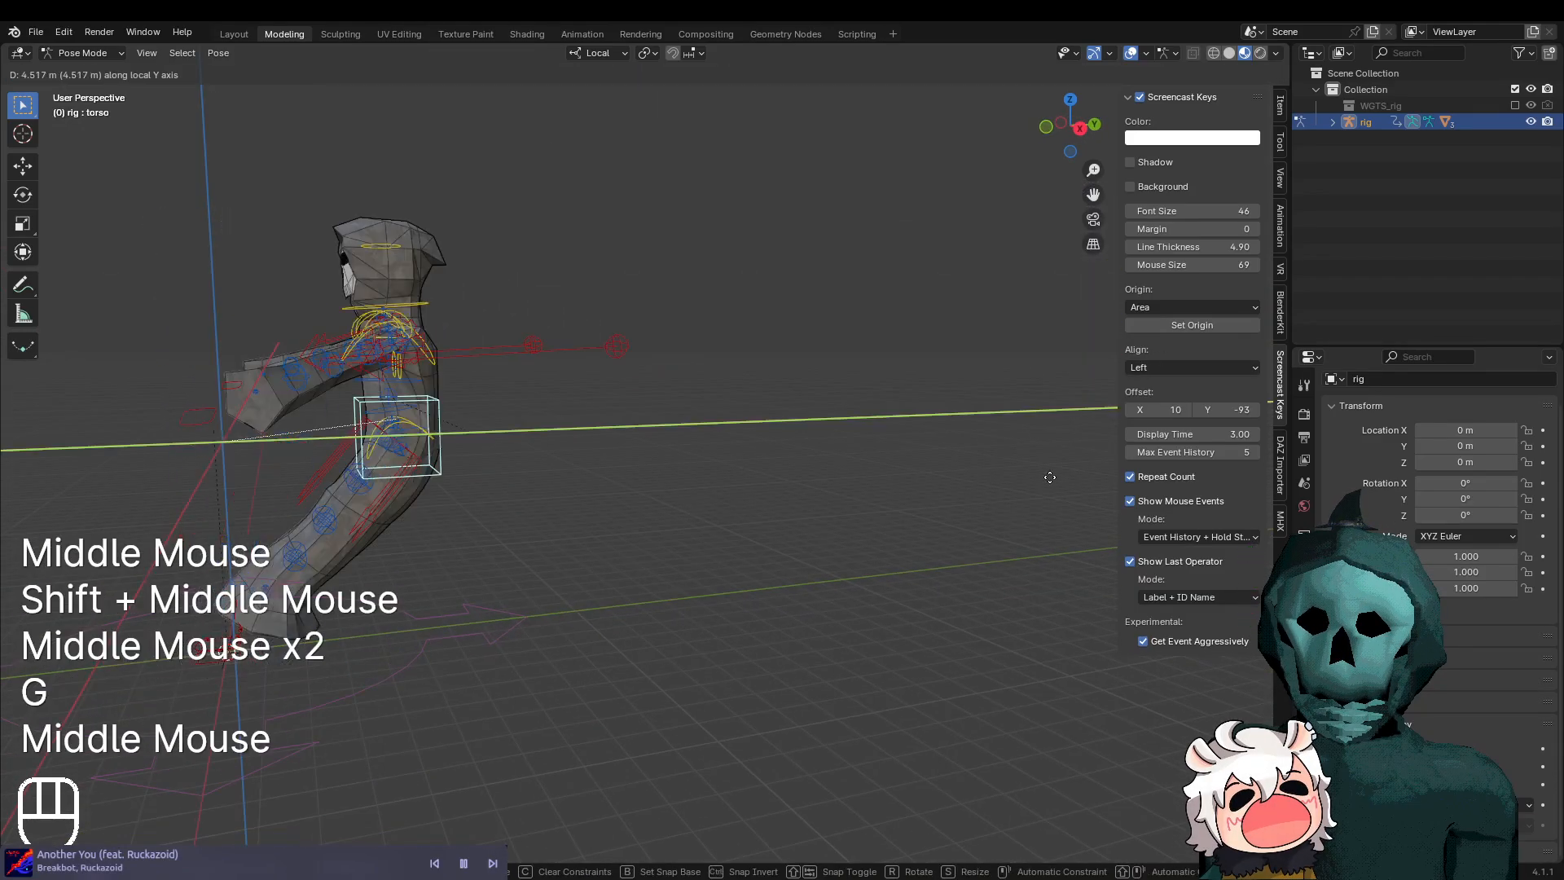
key(Escape)
Select the curved hips control inside the torso box and try rotating it
middle_drag(176, 434, 491, 615)
scroll(576, 526, up, 2)
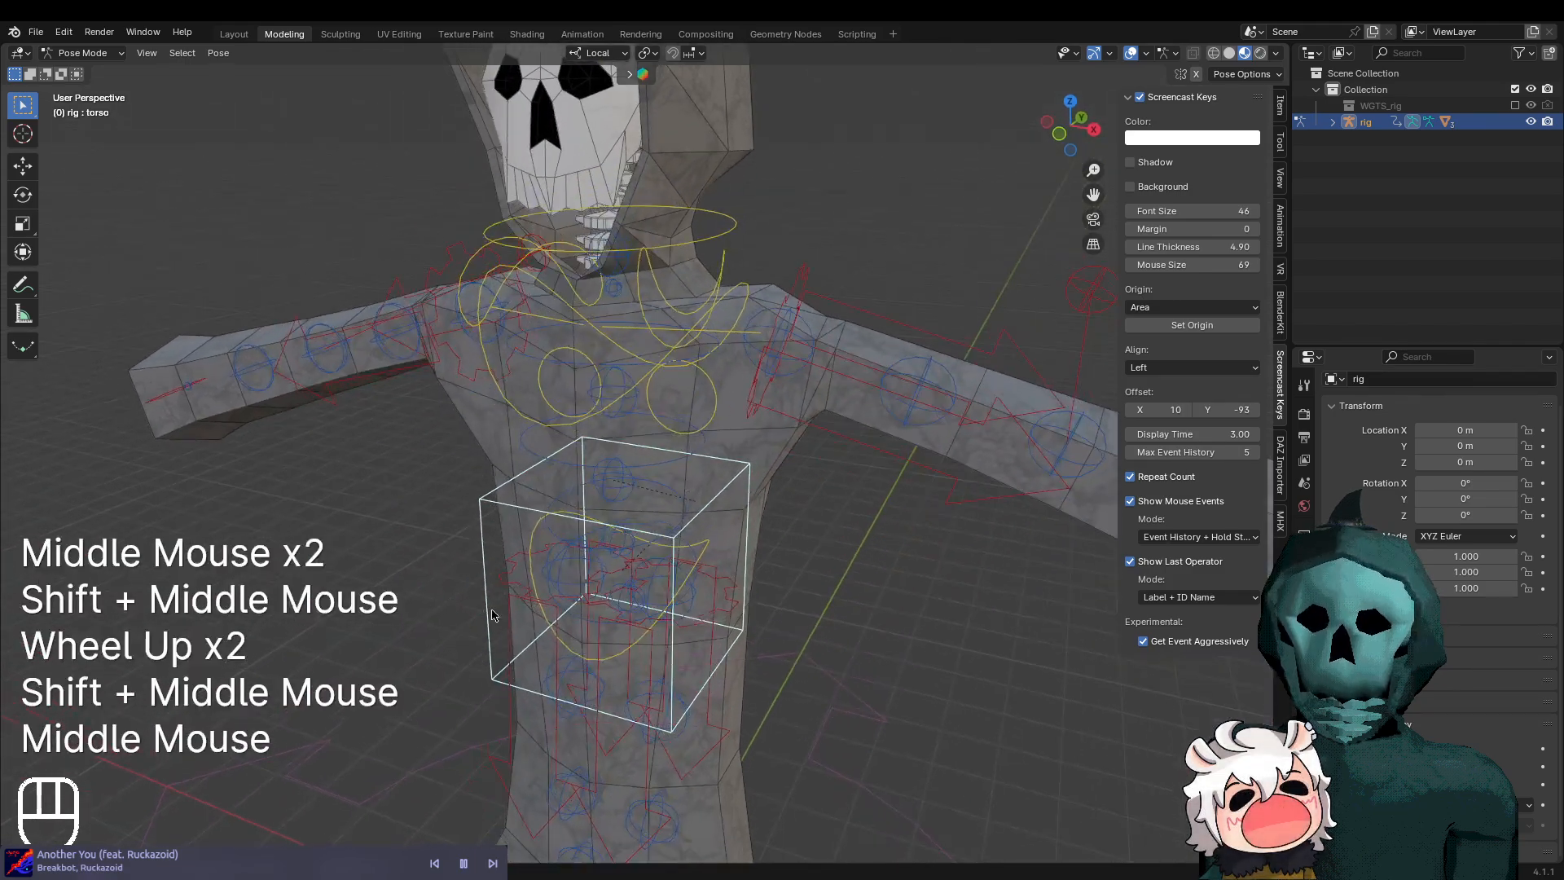
click(530, 542)
key(r)
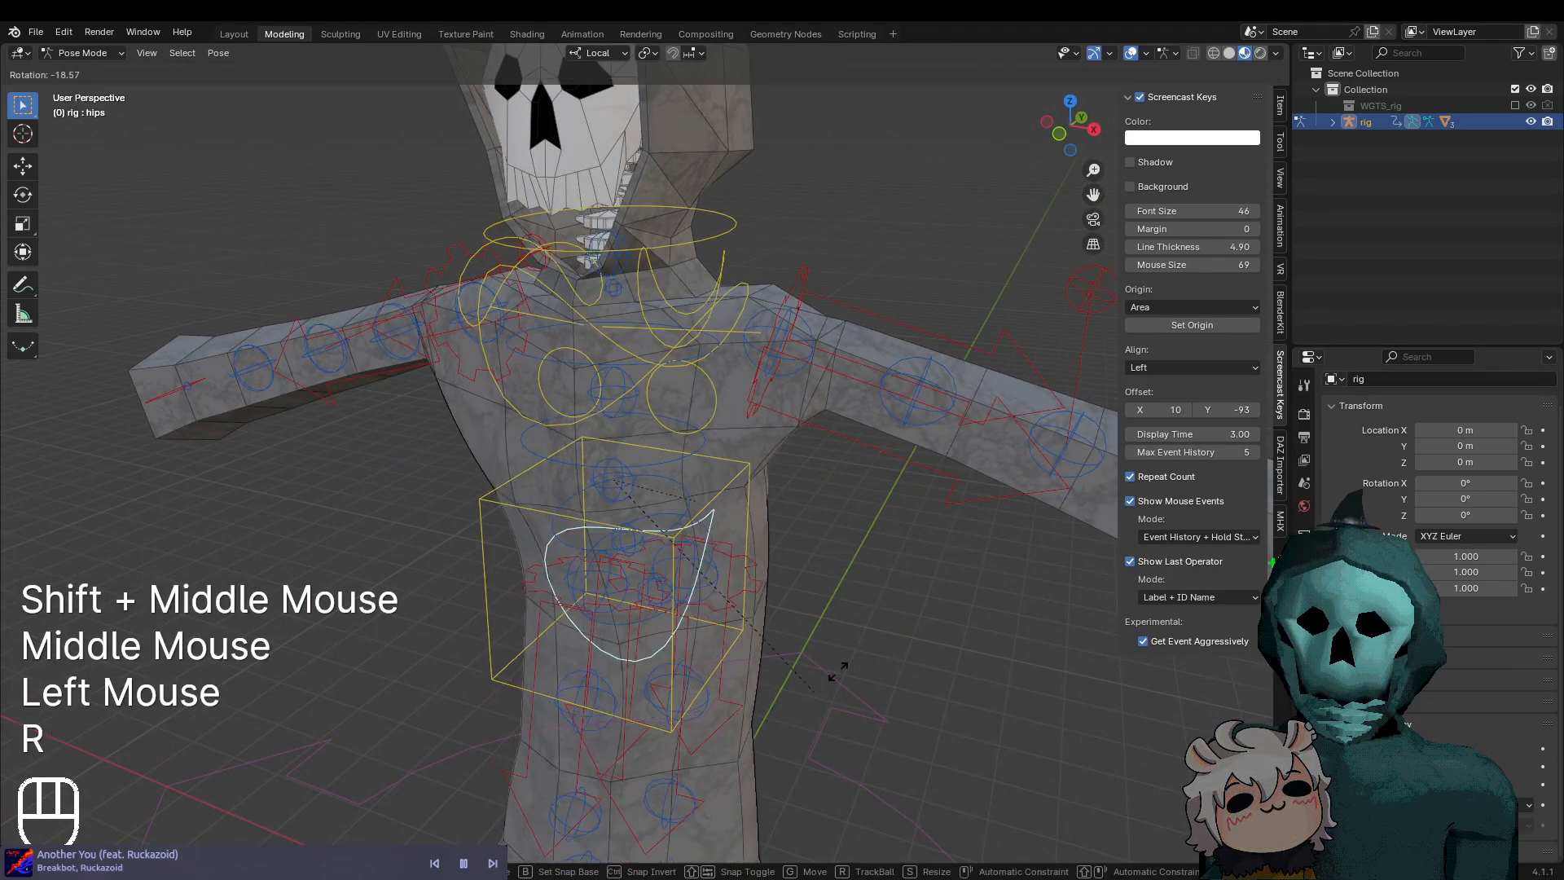
middle_drag(762, 816, 639, 570)
key(Escape)
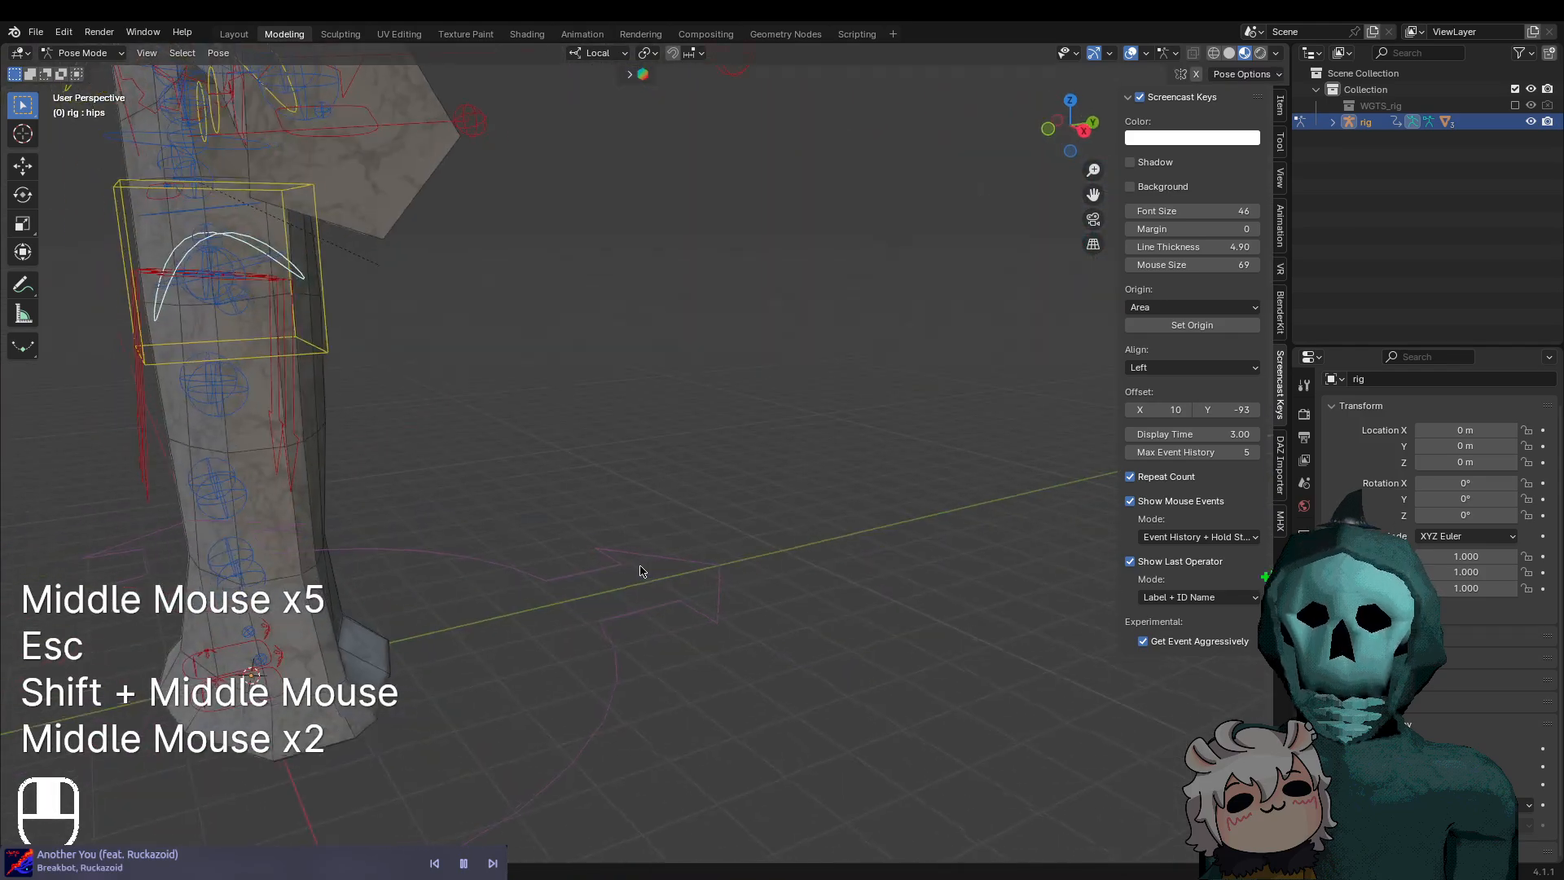
Try moving the hips control and rotating it about -31° around its local X axis
key(g)
key(Escape)
shift+middle_drag(521, 412, 862, 574)
key(r)
middle_drag(863, 573, 882, 596)
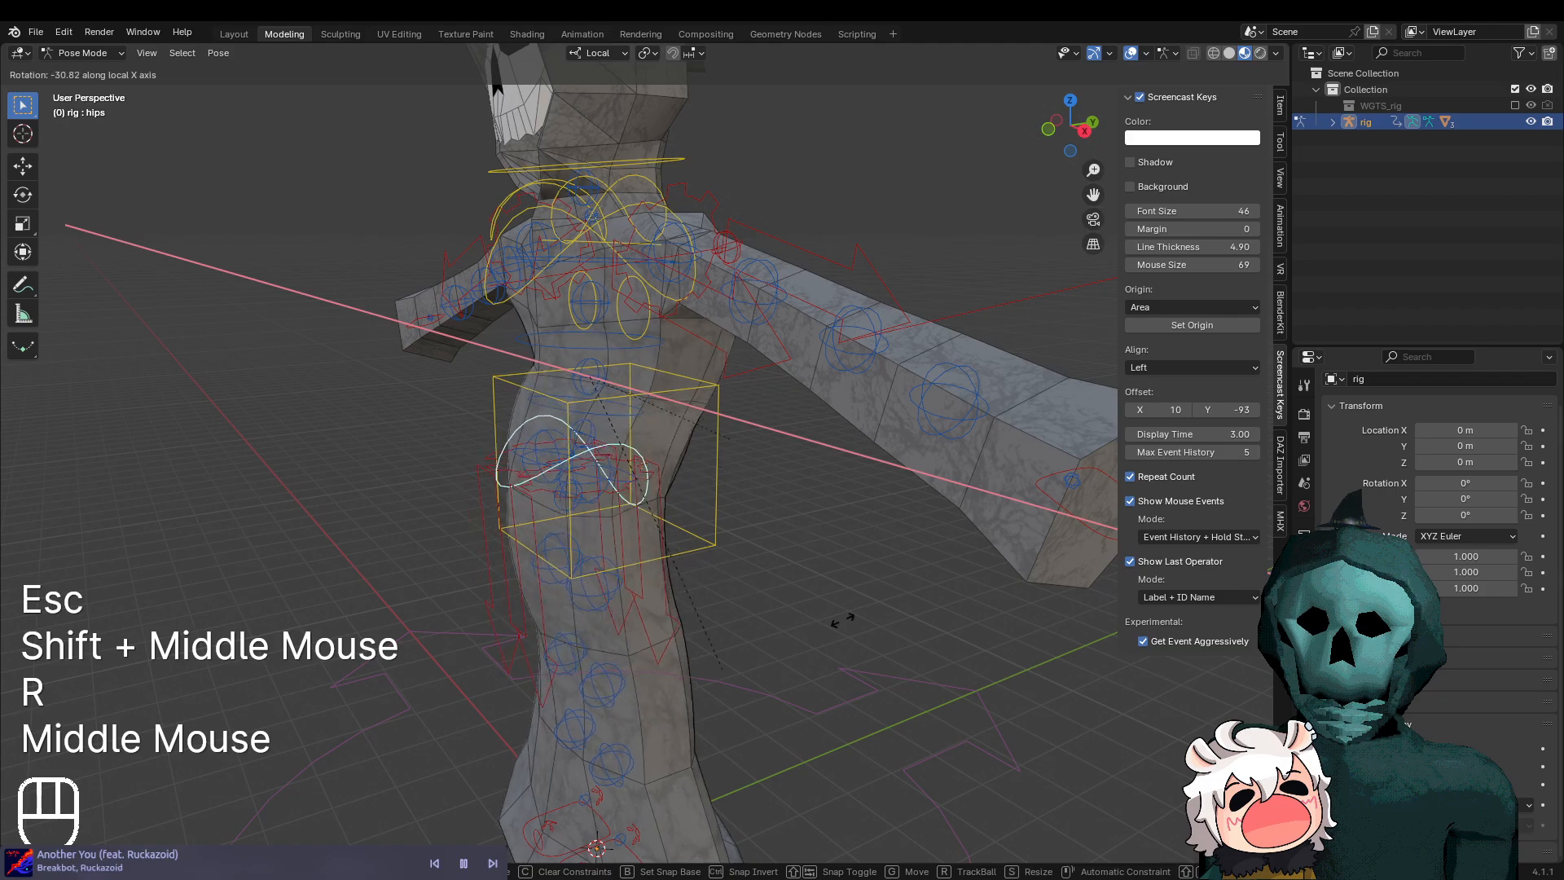
key(Escape)
Select the right breast control on the chest and try moving it freely
middle_drag(426, 730, 541, 559)
click(627, 424)
key(g)
key(Escape)
scroll(426, 566, up, 2)
shift+middle_drag(426, 566, 506, 478)
key(g)
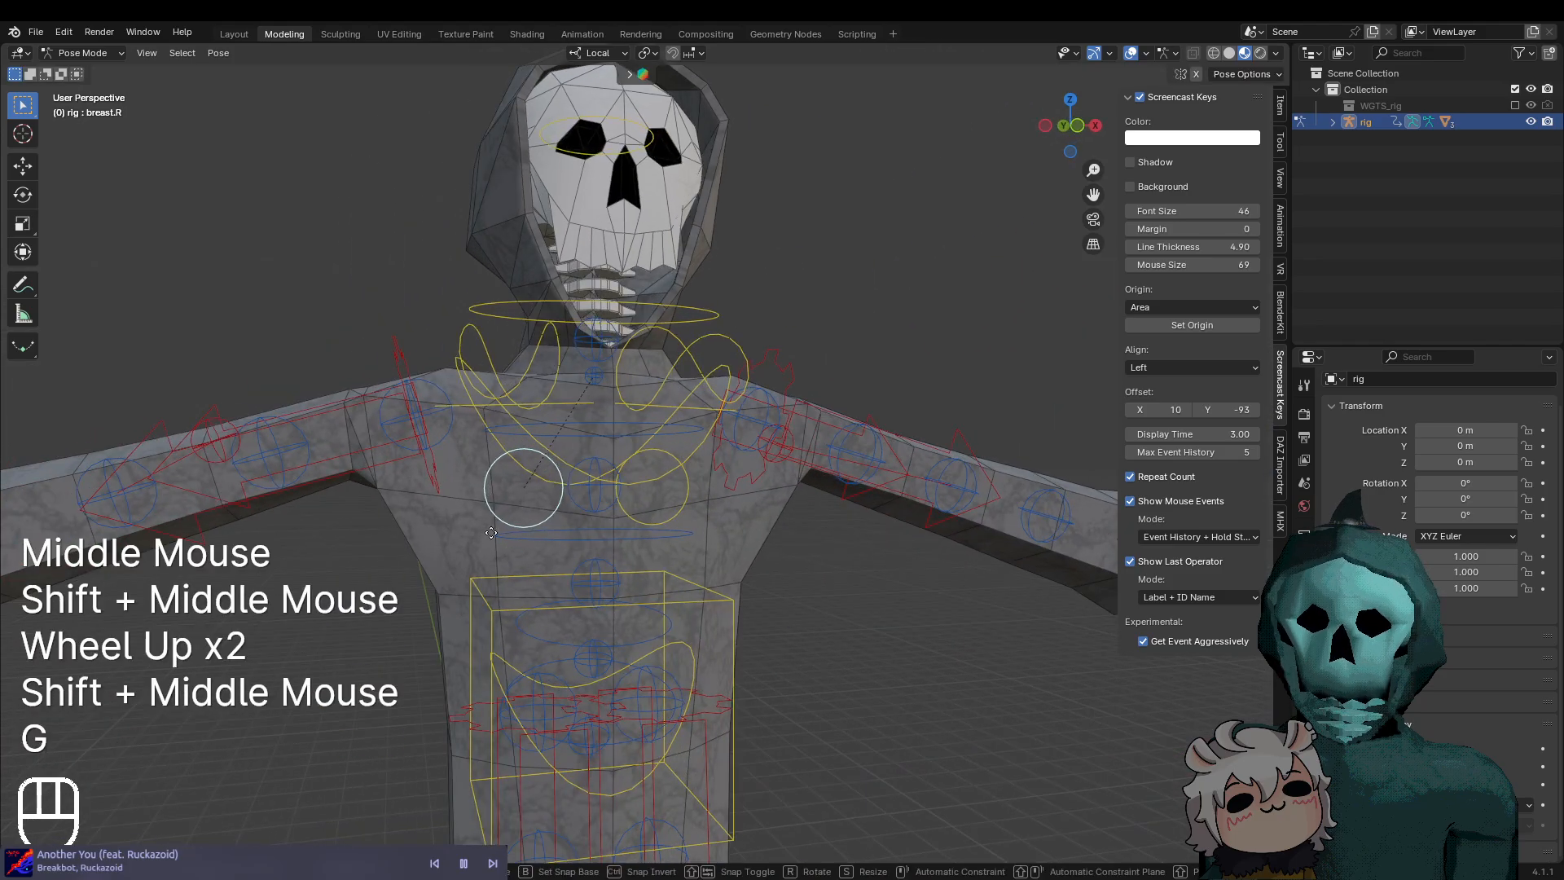
key(Escape)
Try moving the right breast control about 2.06 m along its local Y axis
middle_drag(473, 529, 448, 652)
key(g)
middle_click(815, 570)
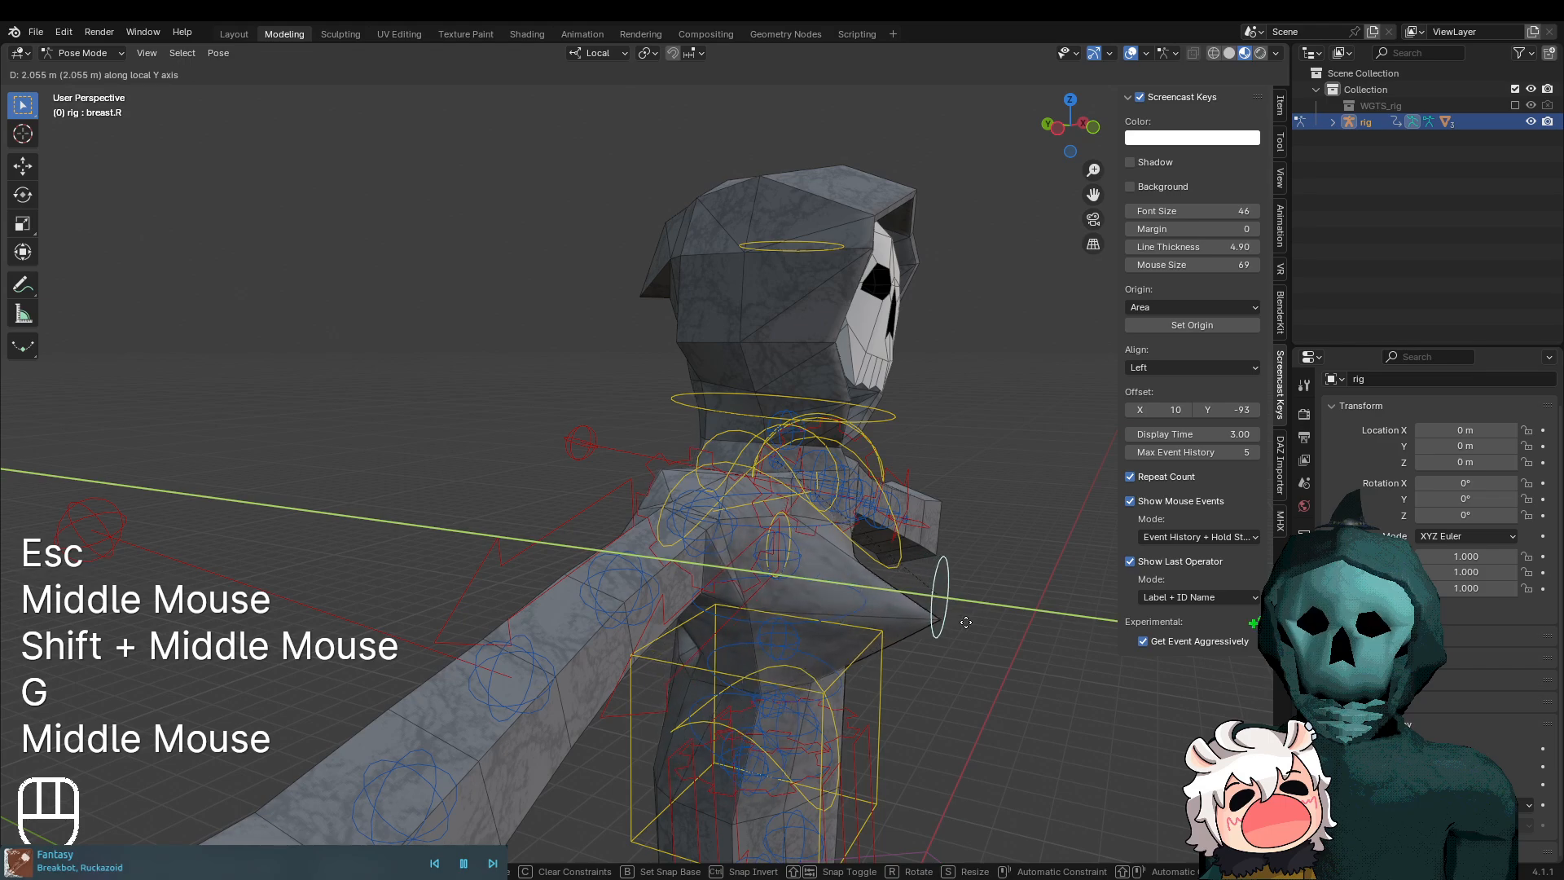
key(Escape)
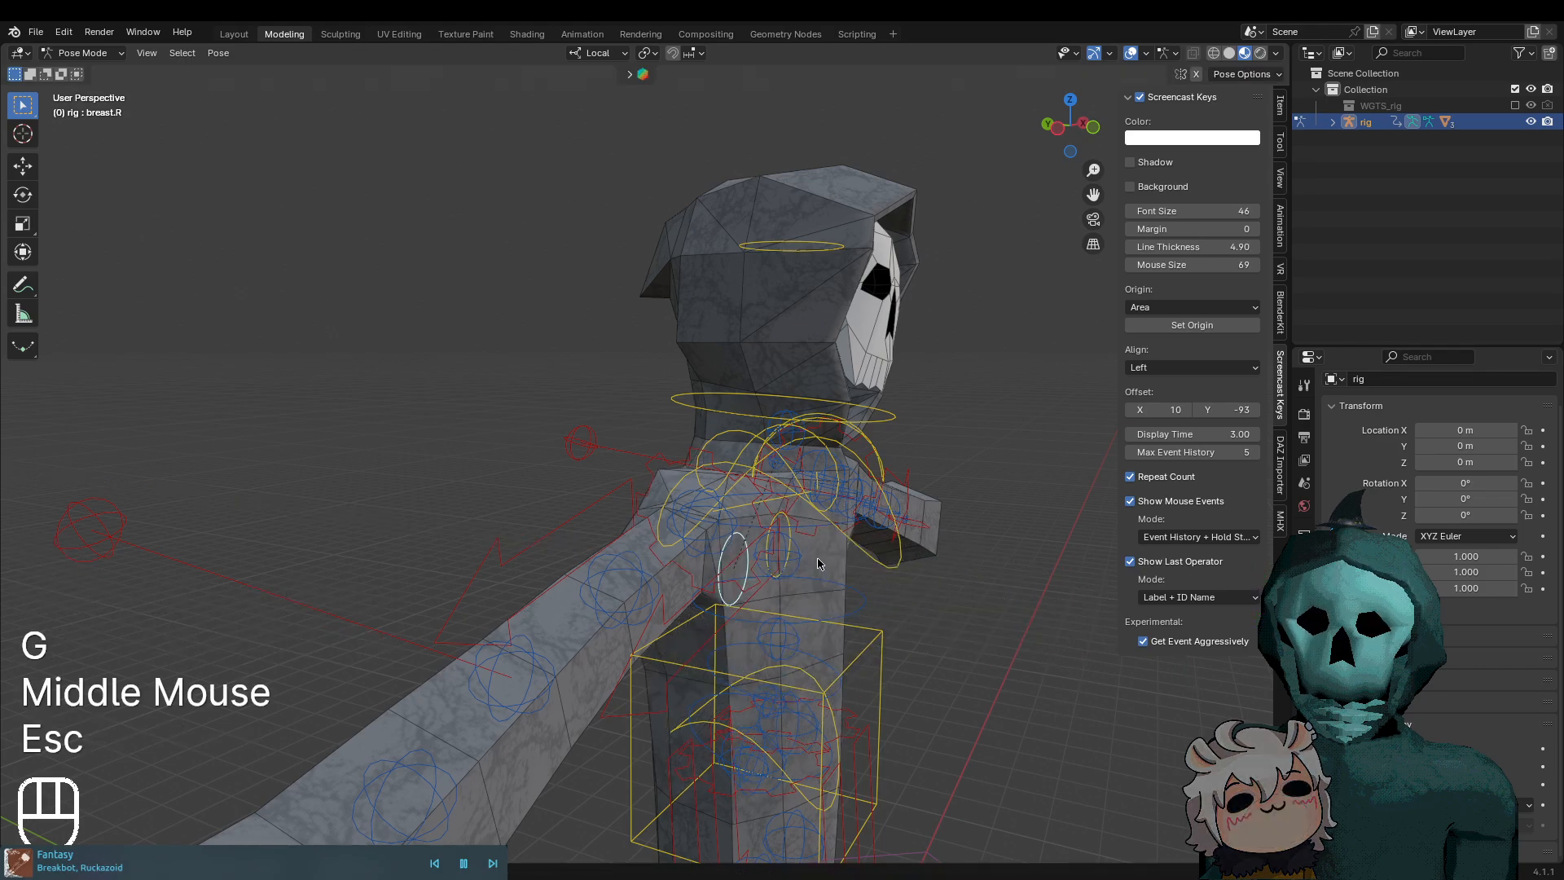
Select the left and right breast controls together, try moving them along their local Y axis, and undo the move
middle_drag(832, 567, 720, 569)
click(695, 563)
shift+click(537, 590)
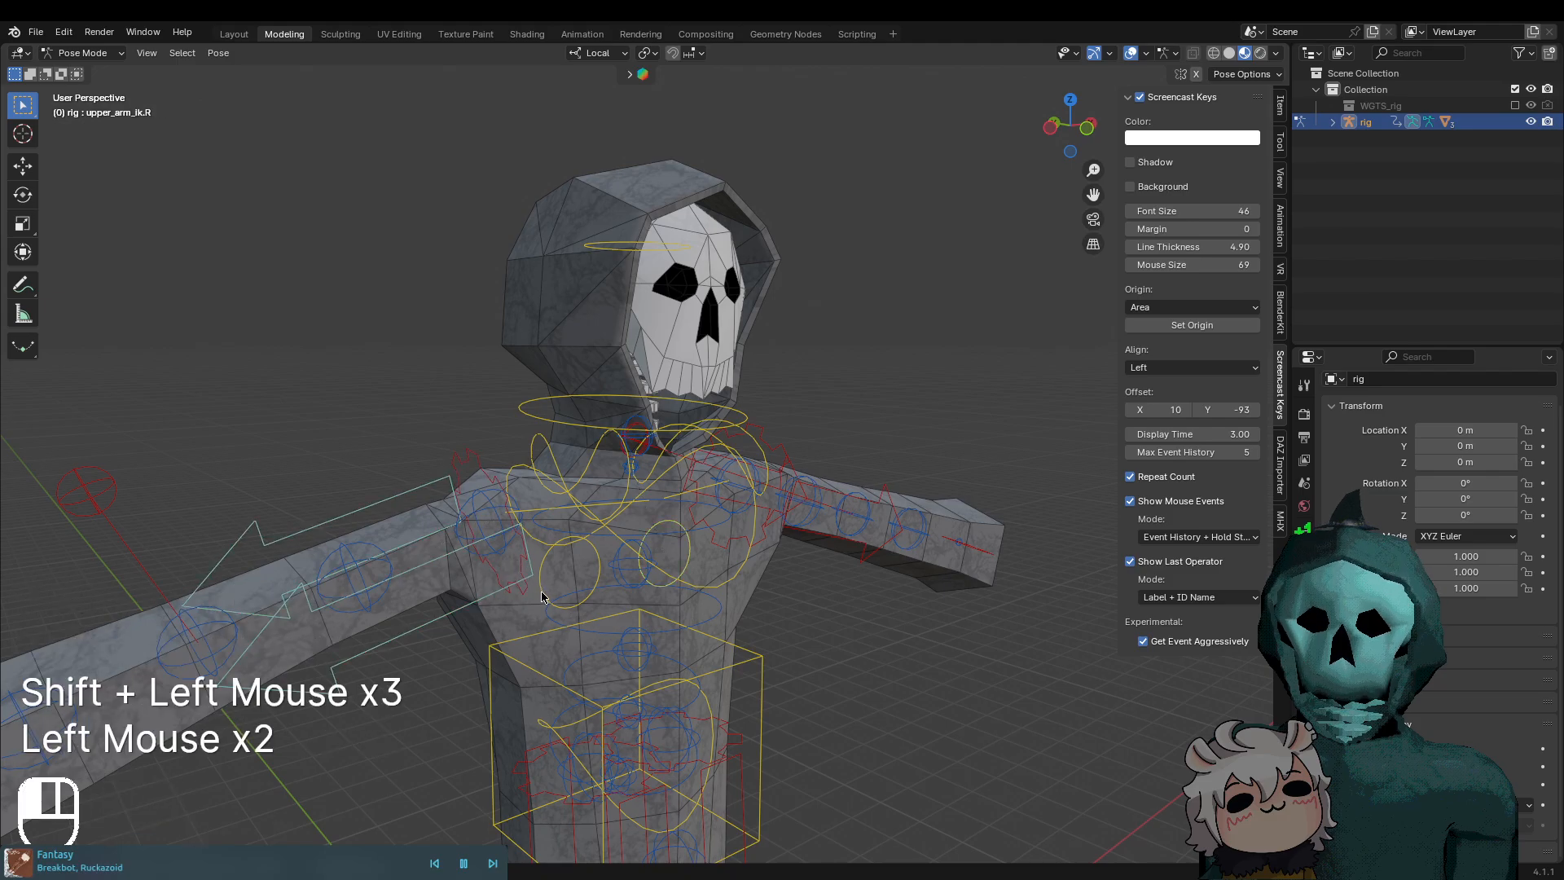
shift+click(685, 555)
key(g)
middle_click(857, 633)
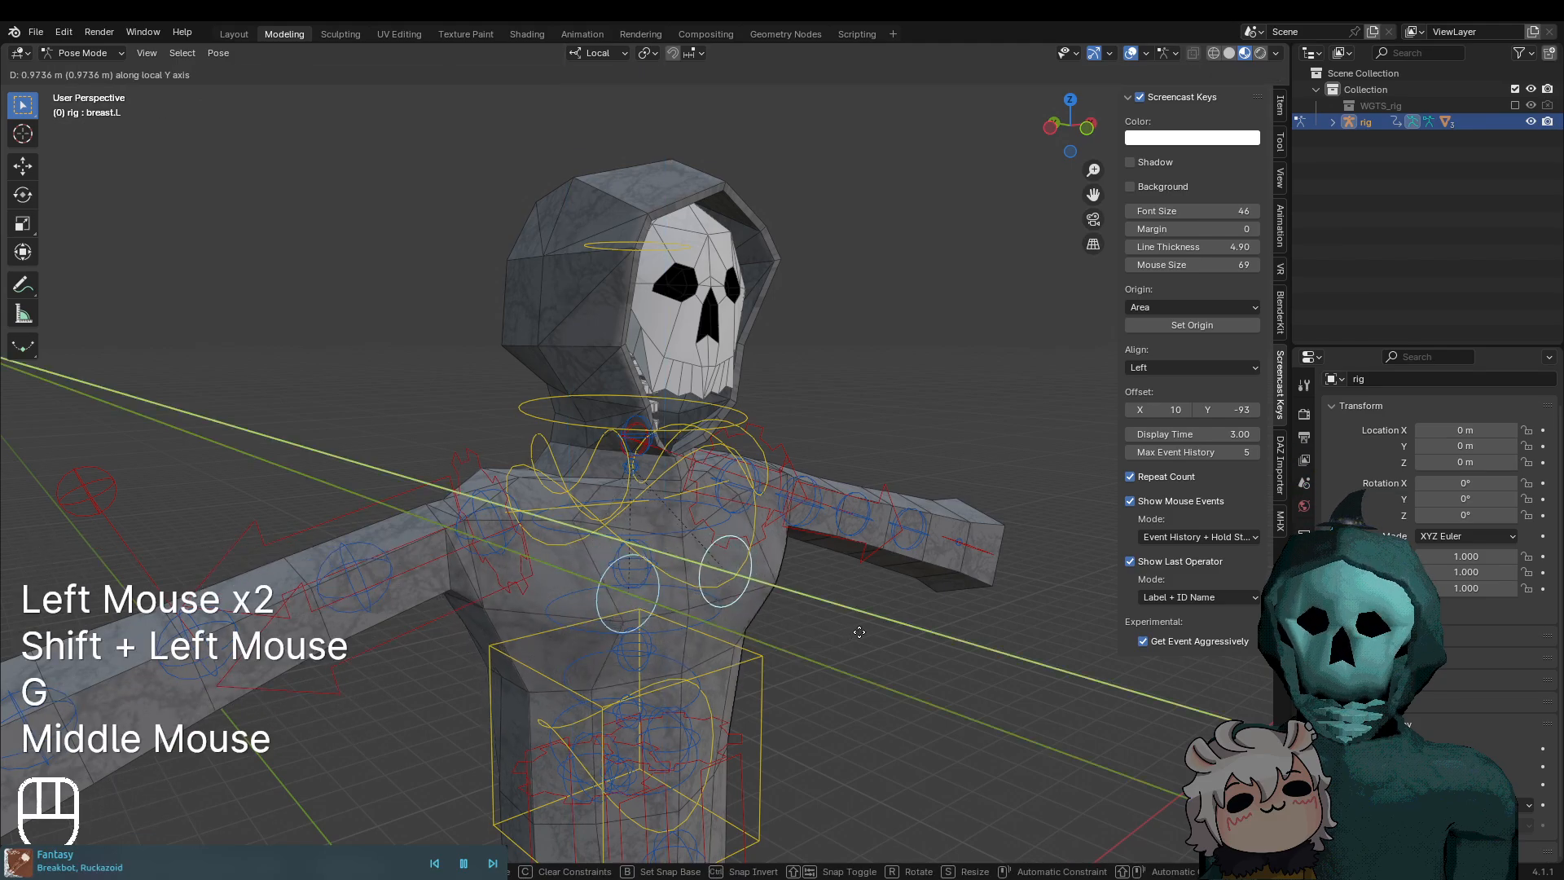
click(948, 652)
middle_drag(947, 651, 823, 662)
scroll(823, 661, up, 1)
middle_drag(546, 680, 880, 665)
scroll(988, 716, down, 1)
key(ctrl+z)
Try moving both breast controls 1.6689 m along their local Y axis and shifting them freely, and undo the change
key(g)
middle_click(706, 602)
click(698, 615)
key(g)
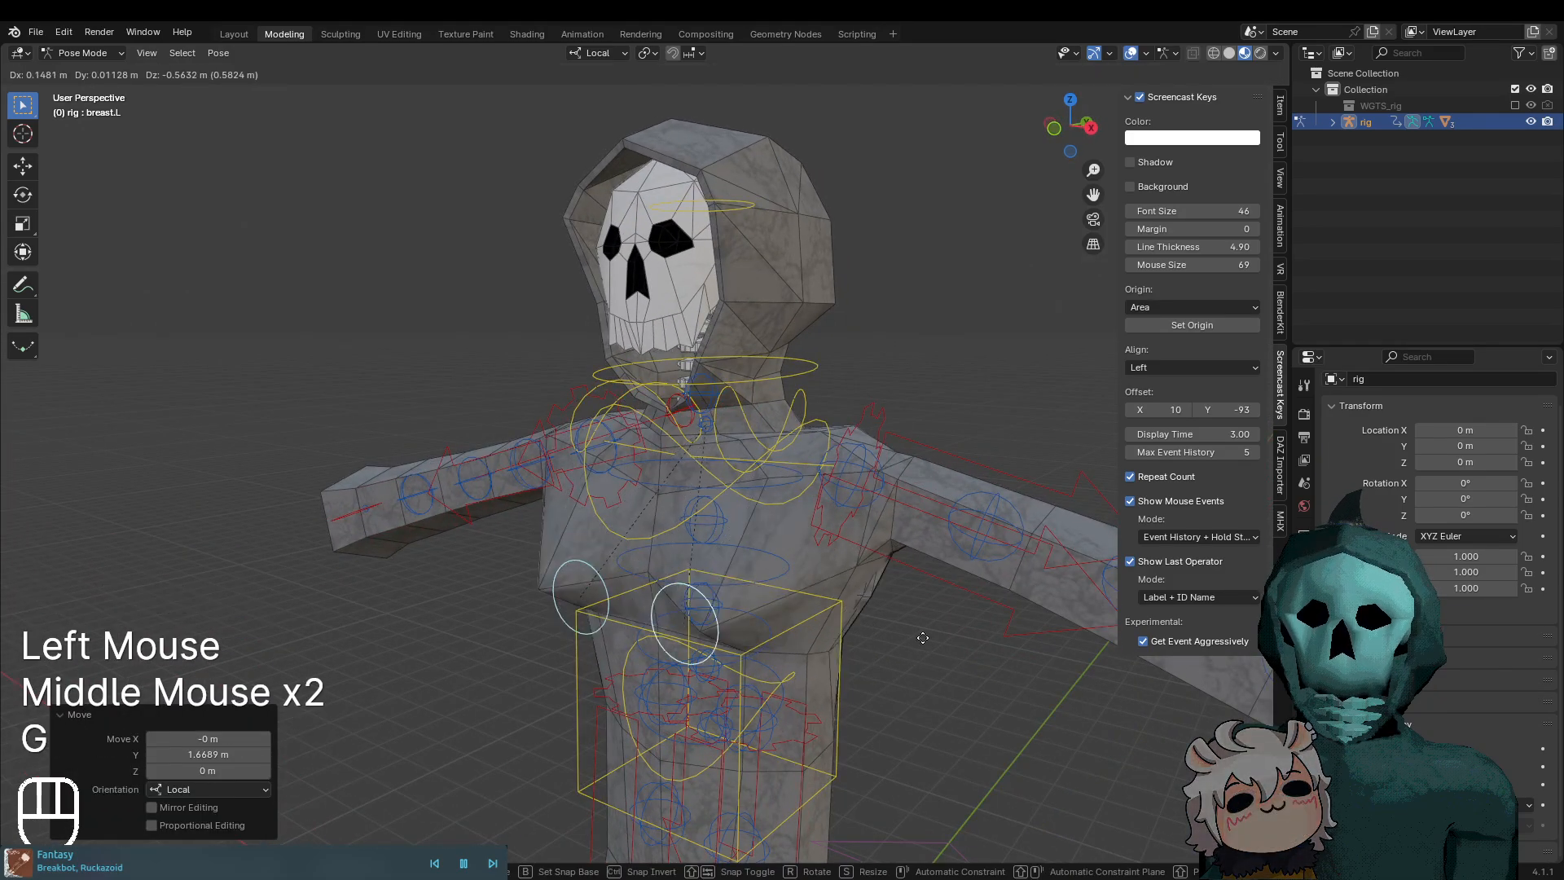
key(ctrl+z)
Try rotating the spine_fk.002 ring about -8° around its local Y axis and the spine_fk.001 ring about 3° around its local Z axis
middle_drag(843, 656, 747, 660)
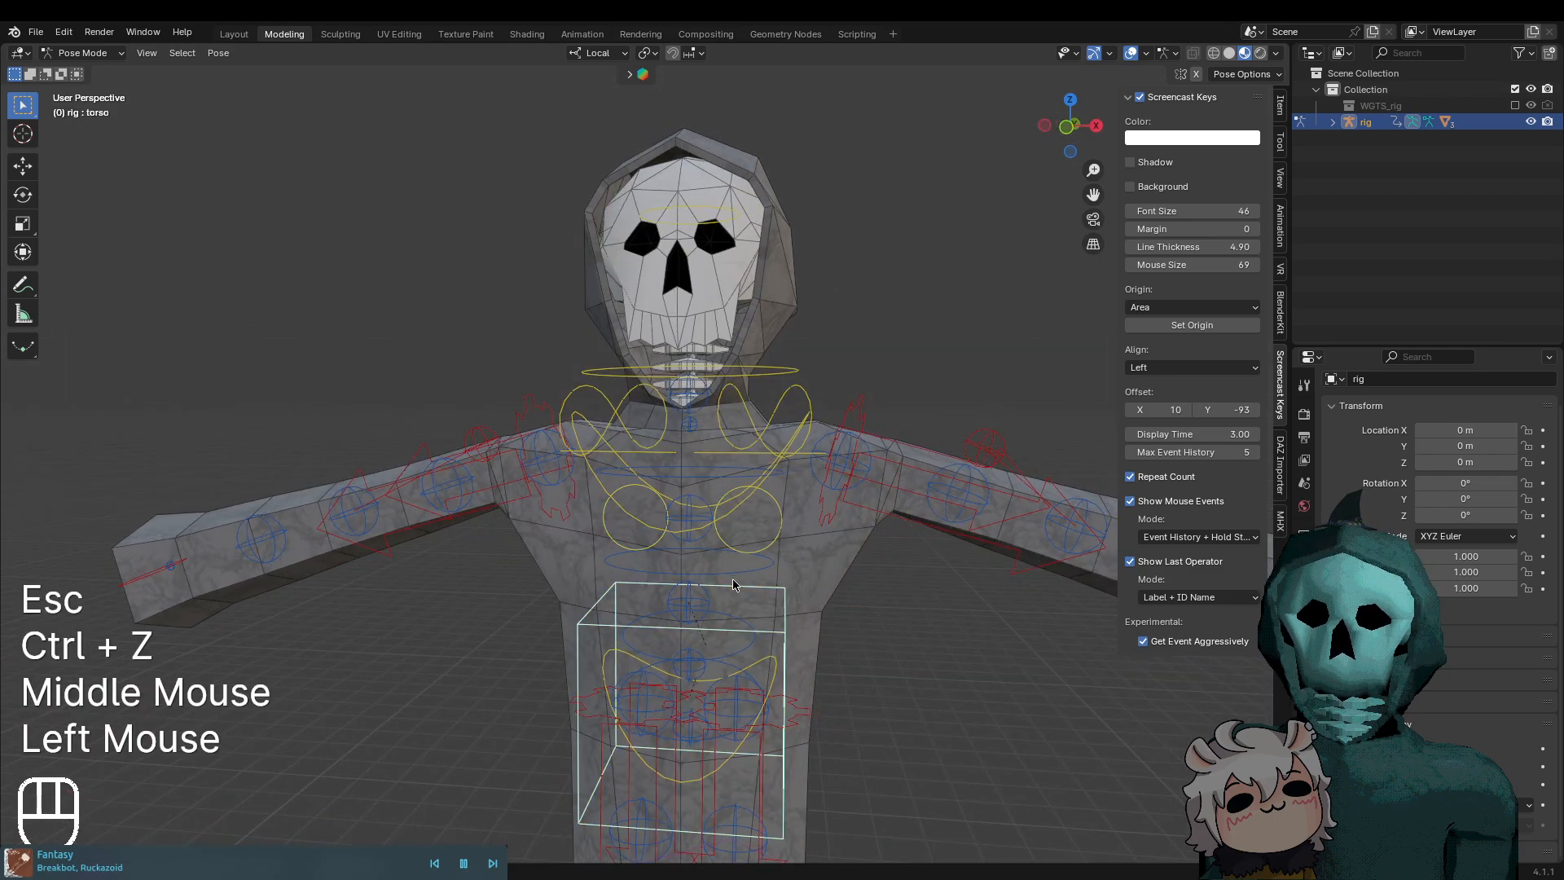
key(r)
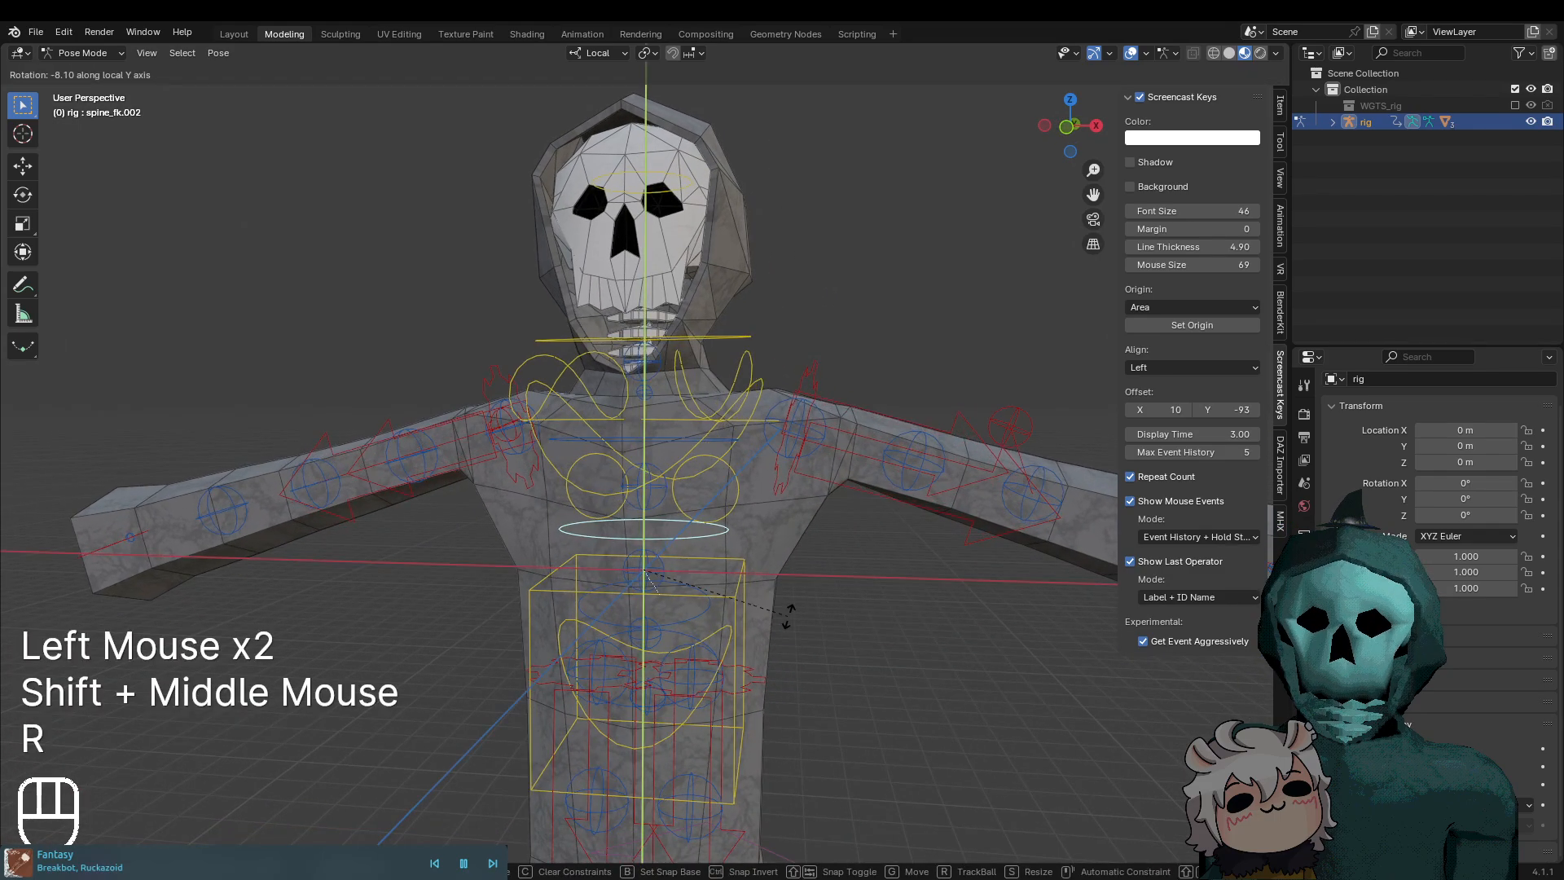
key(Escape)
click(689, 611)
key(r)
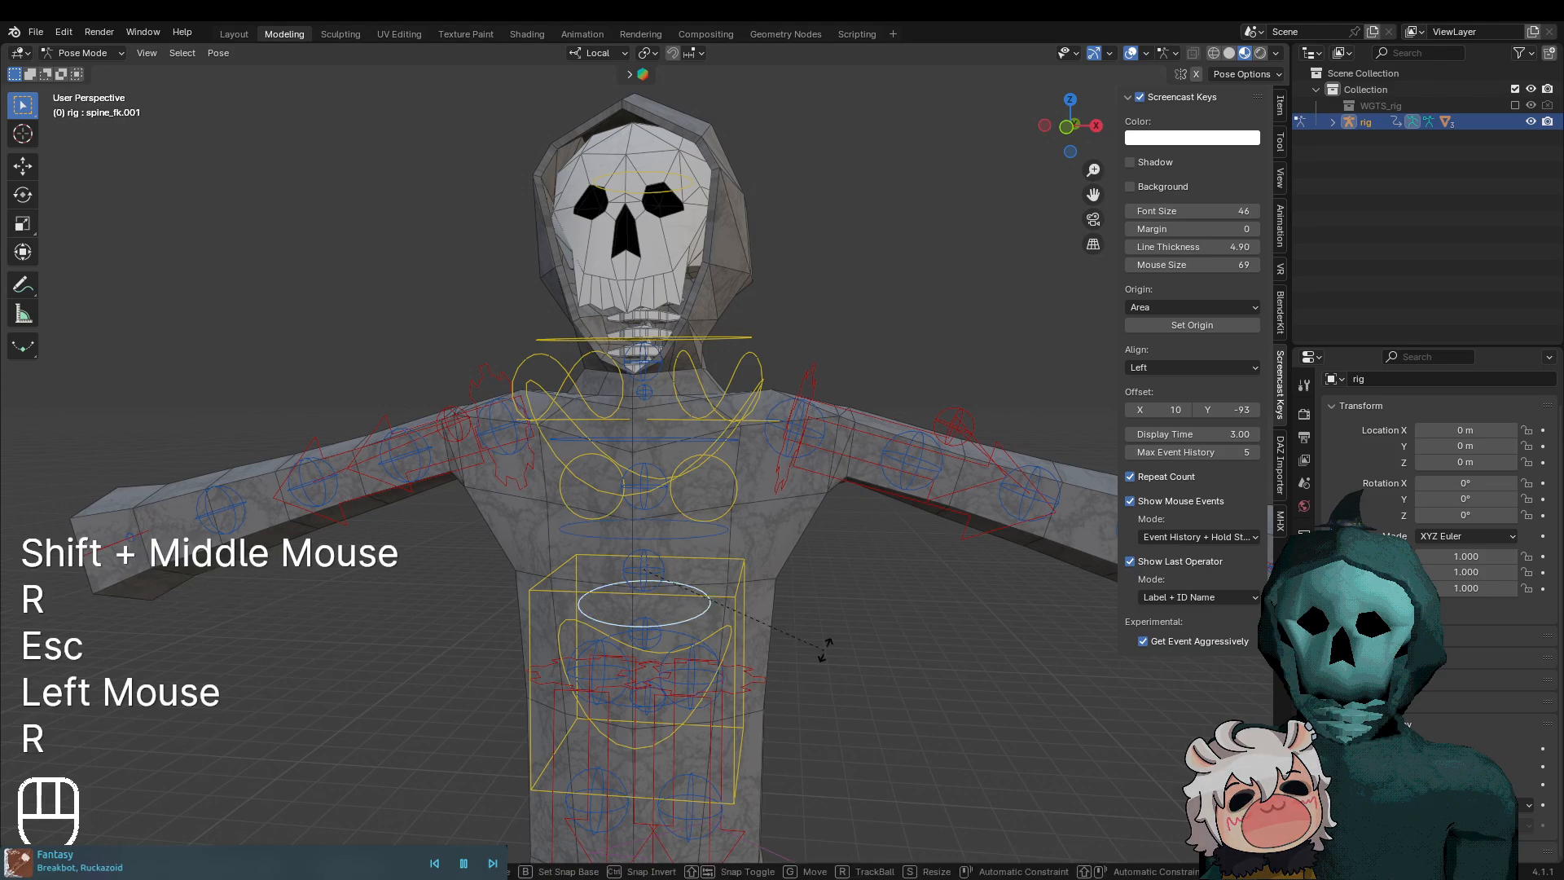
middle_click(814, 652)
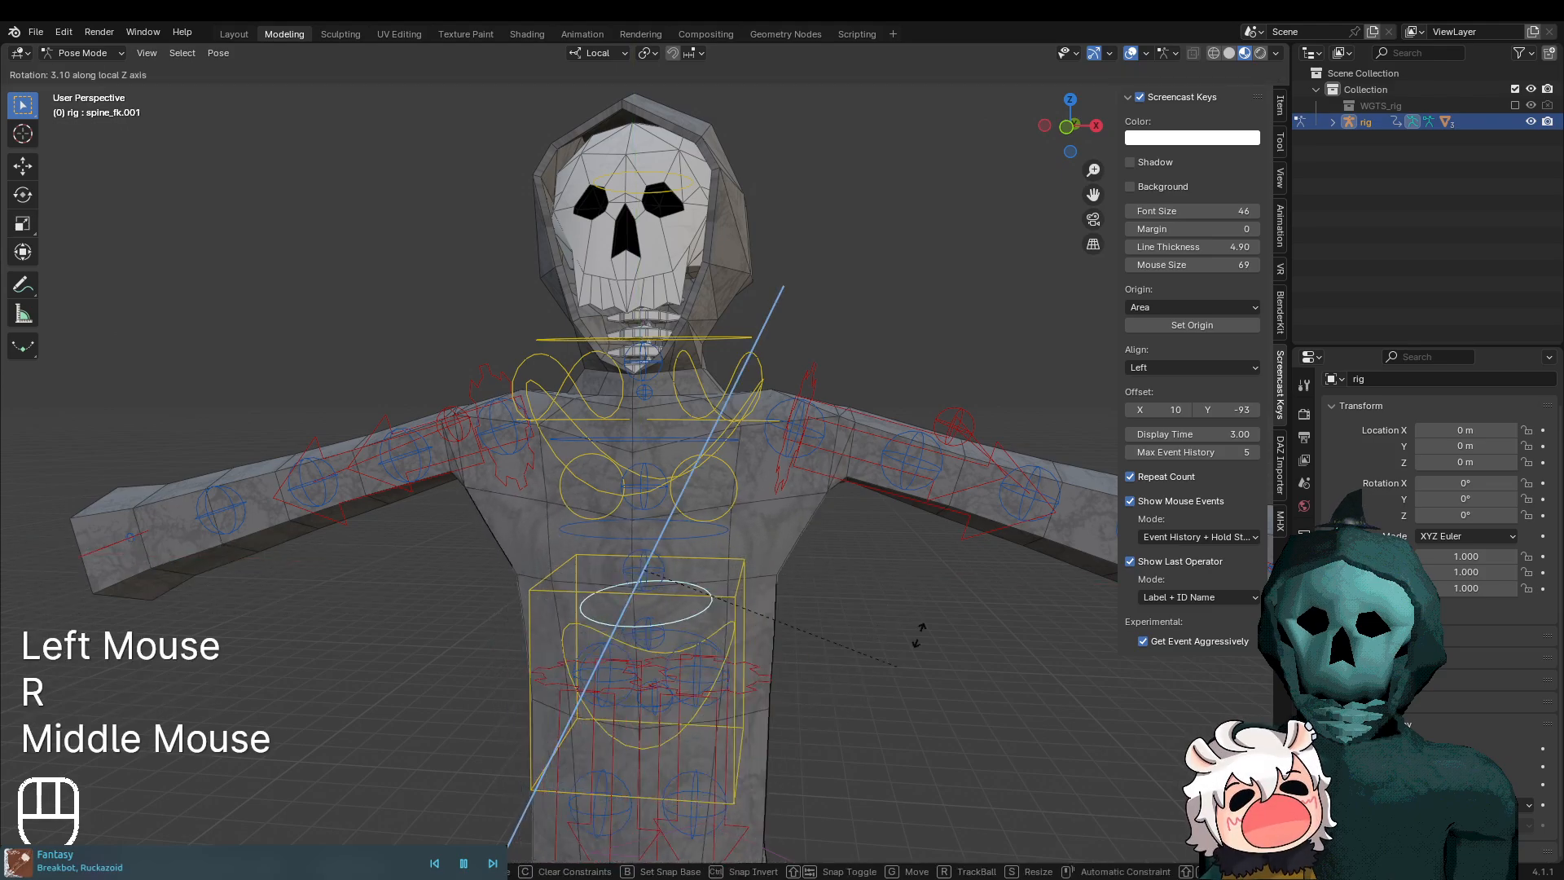
key(Escape)
Select the spine_fk.001 ring inside the torso box again and try rotating it about -1° around its local Z axis
shift+middle_drag(860, 676, 703, 518)
click(673, 457)
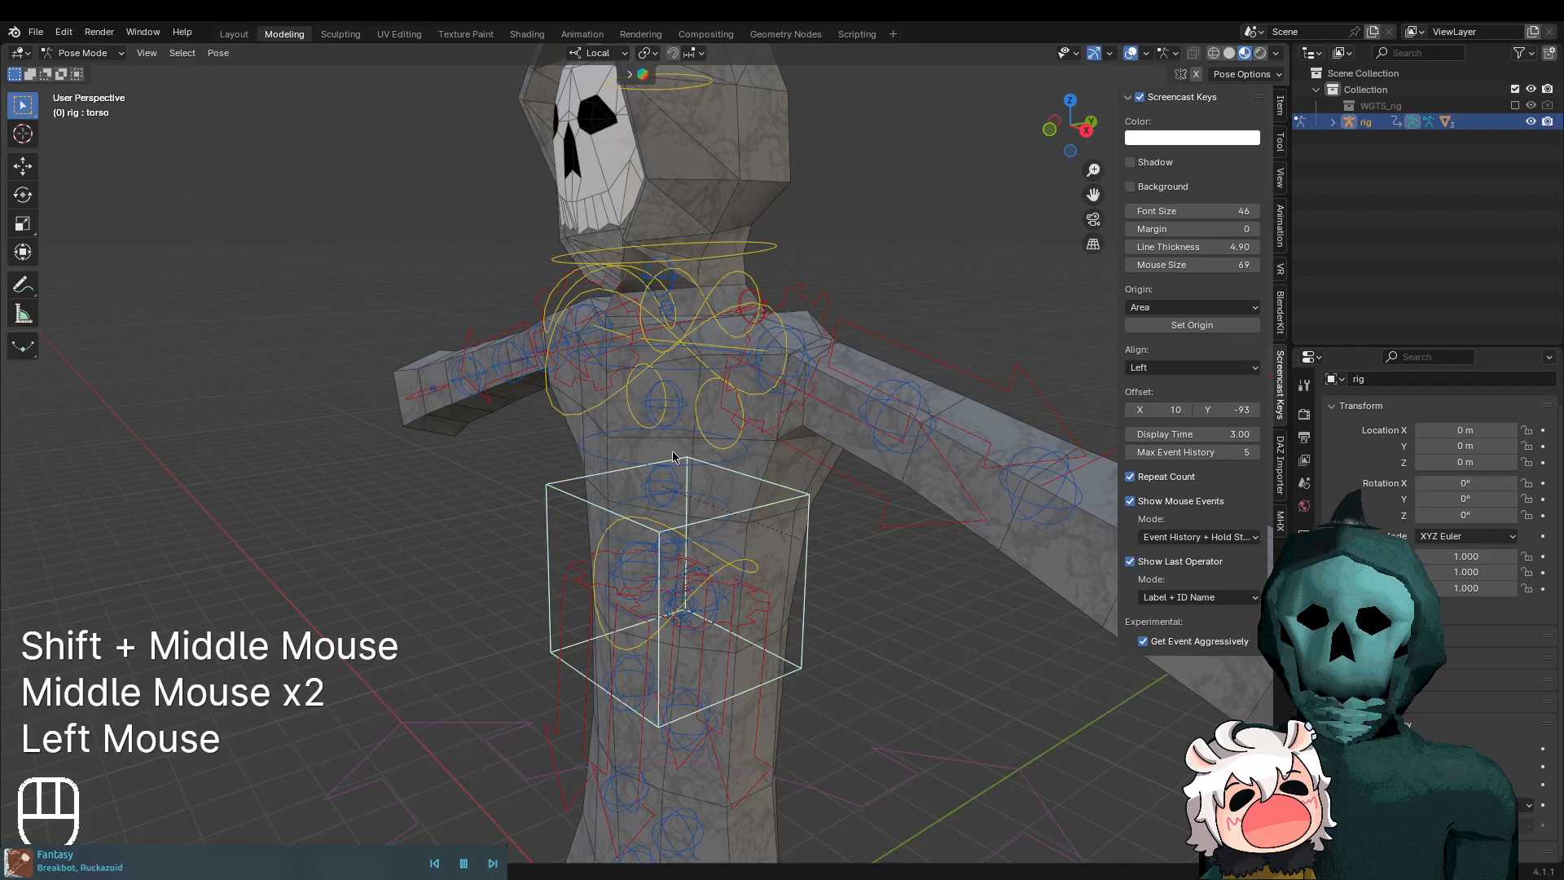
click(570, 453)
scroll(570, 457, up, 1)
middle_drag(574, 489, 607, 716)
click(608, 715)
click(562, 581)
middle_drag(562, 581, 600, 631)
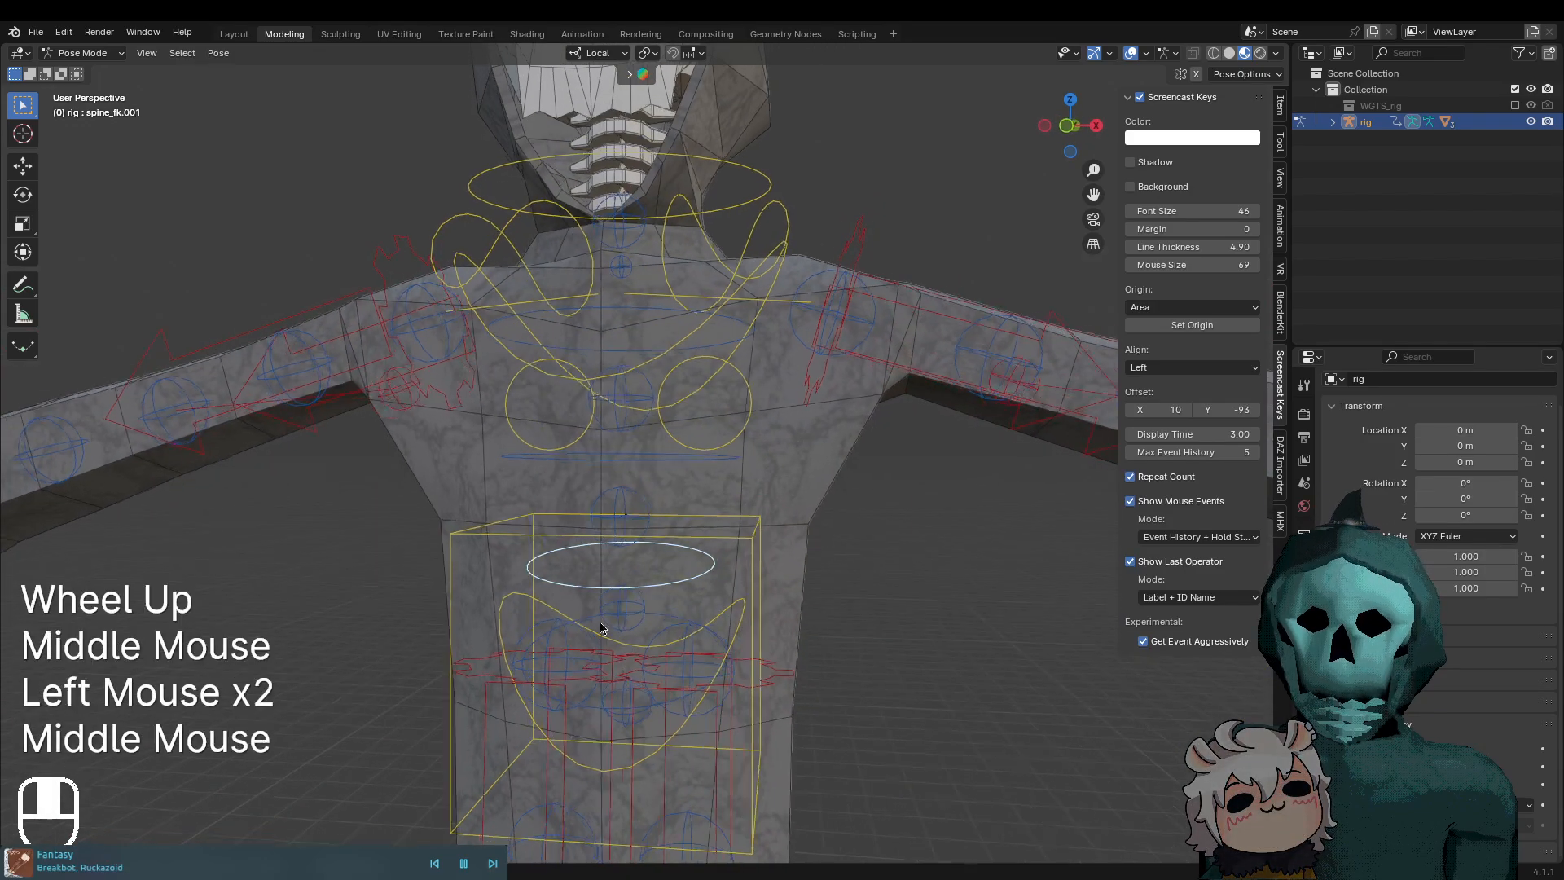
scroll(611, 640, down, 1)
key(r)
middle_click(915, 664)
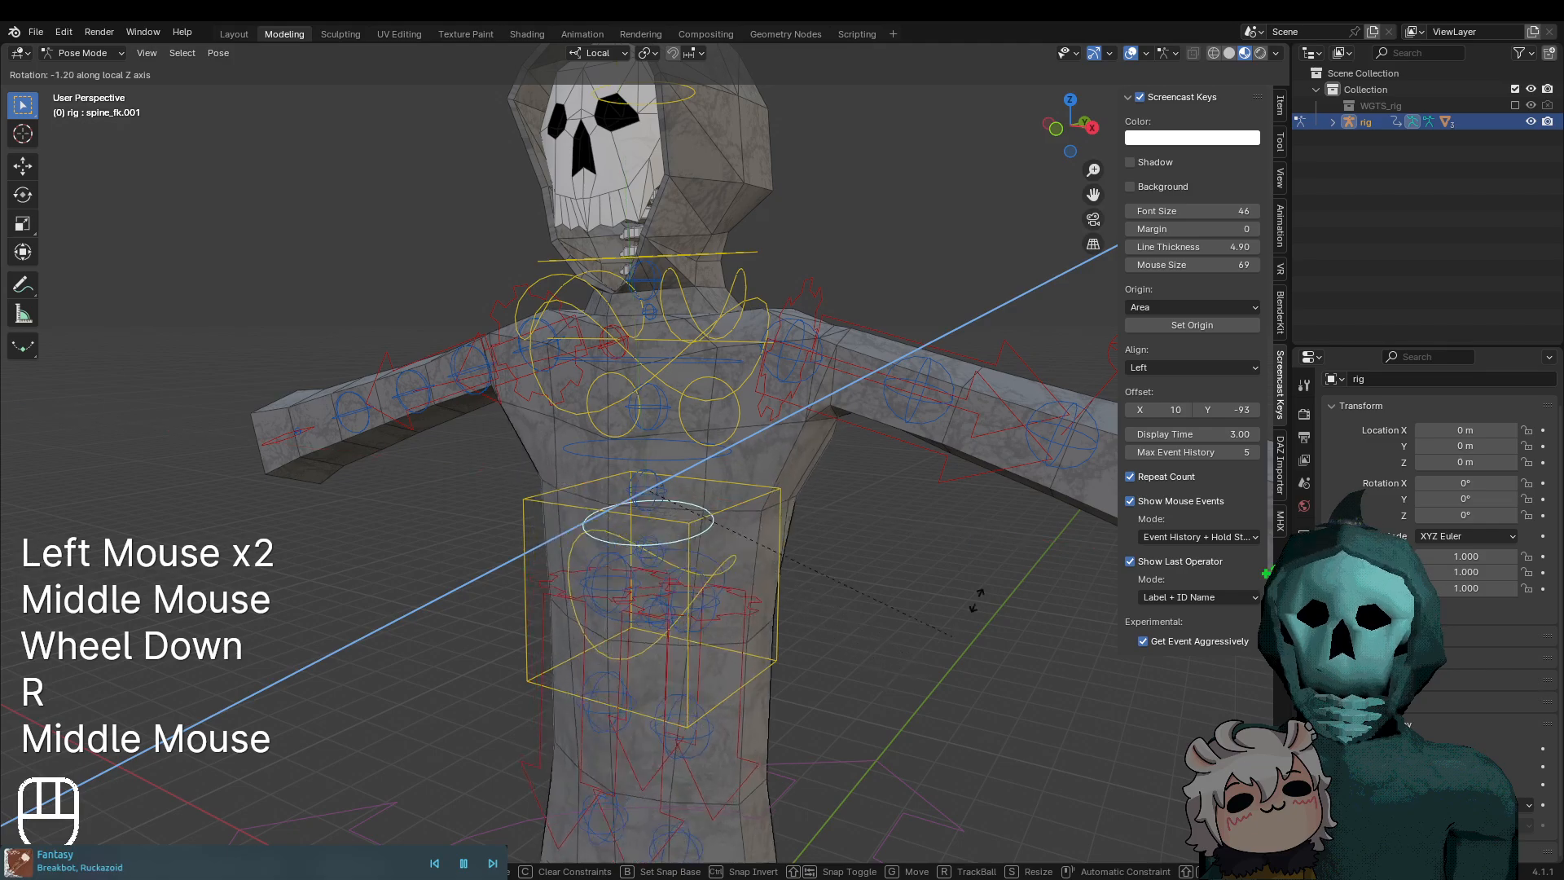
key(Escape)
Try rotating the spine_fk.002 ring about -4° around its local X axis and the spine_fk.001 ring slightly around its local Z axis
click(731, 450)
key(r)
middle_click(939, 537)
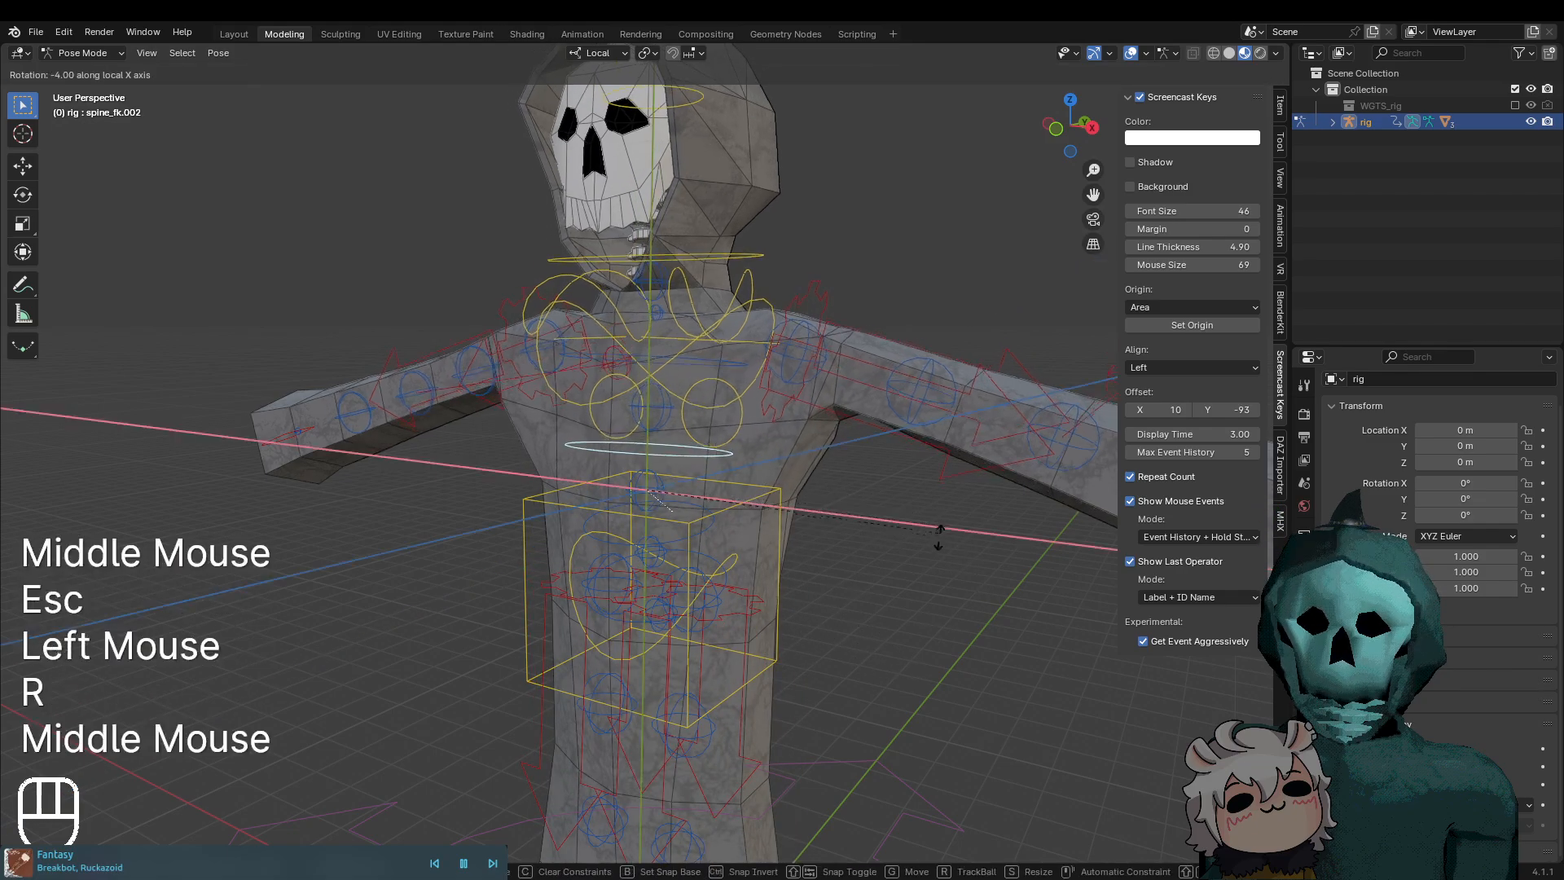
key(Escape)
click(680, 544)
key(r)
middle_click(905, 647)
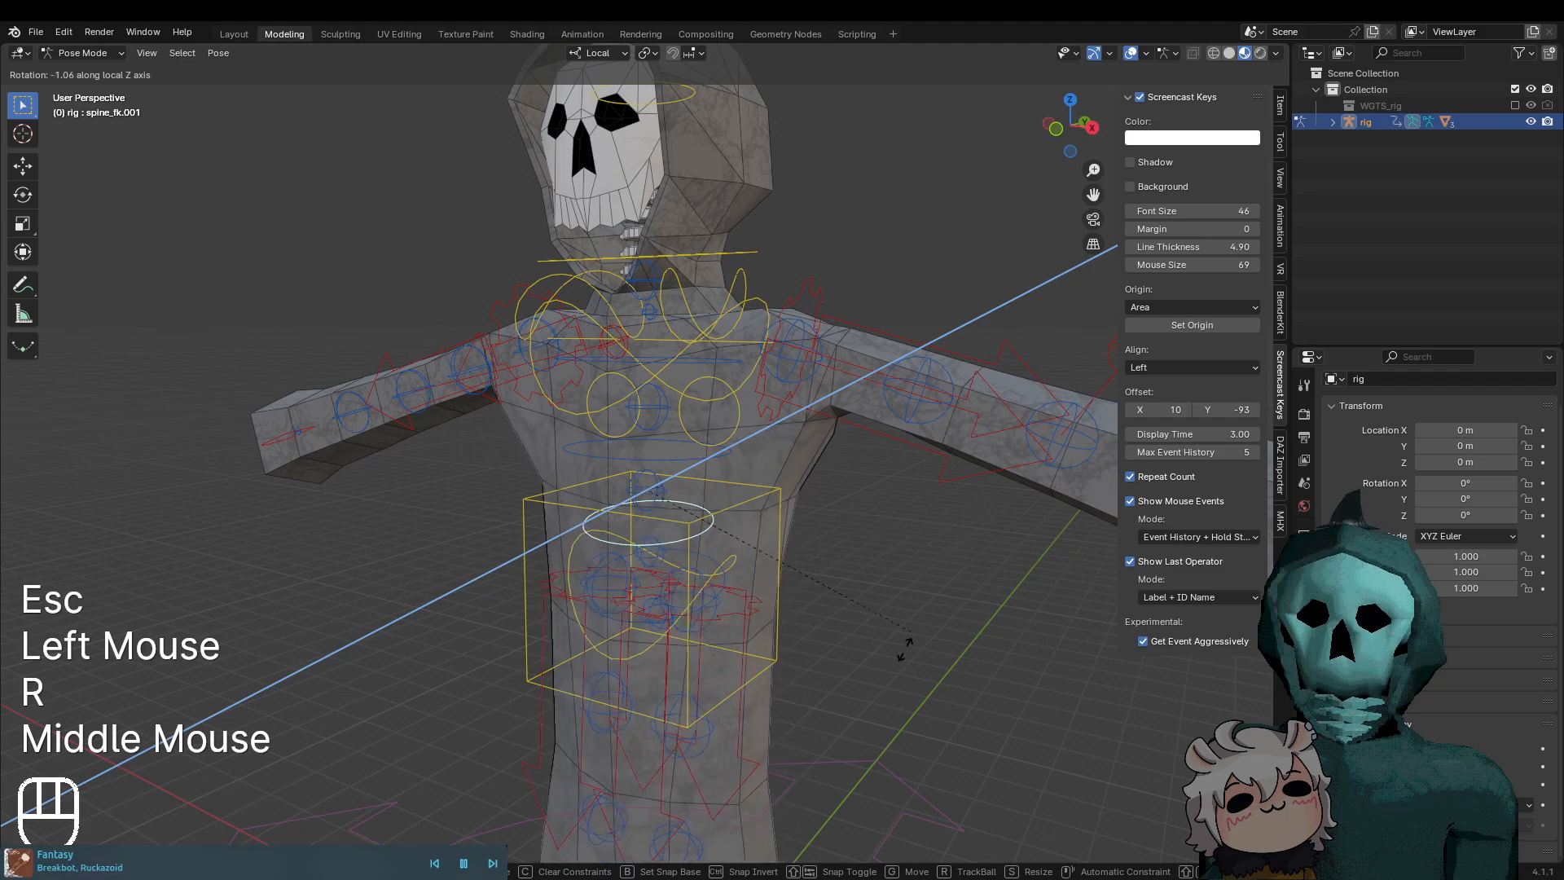
key(Escape)
Try rotating the spine_fk.002 ring about 14° around its local Z axis and about 2° around its local X axis
click(730, 449)
key(r)
middle_click(900, 514)
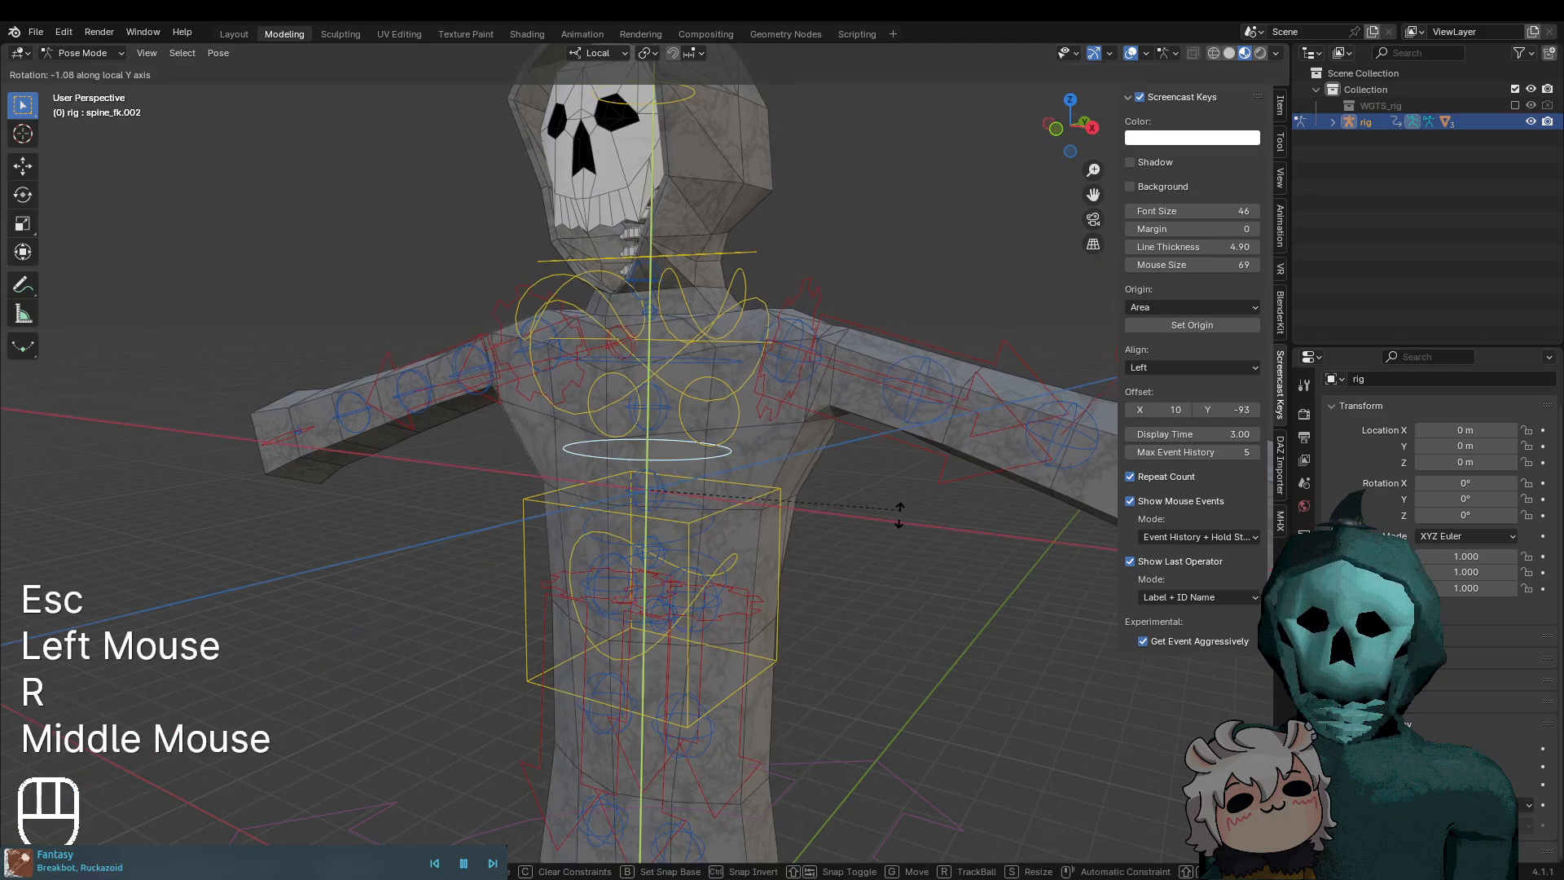
middle_drag(899, 515, 831, 554)
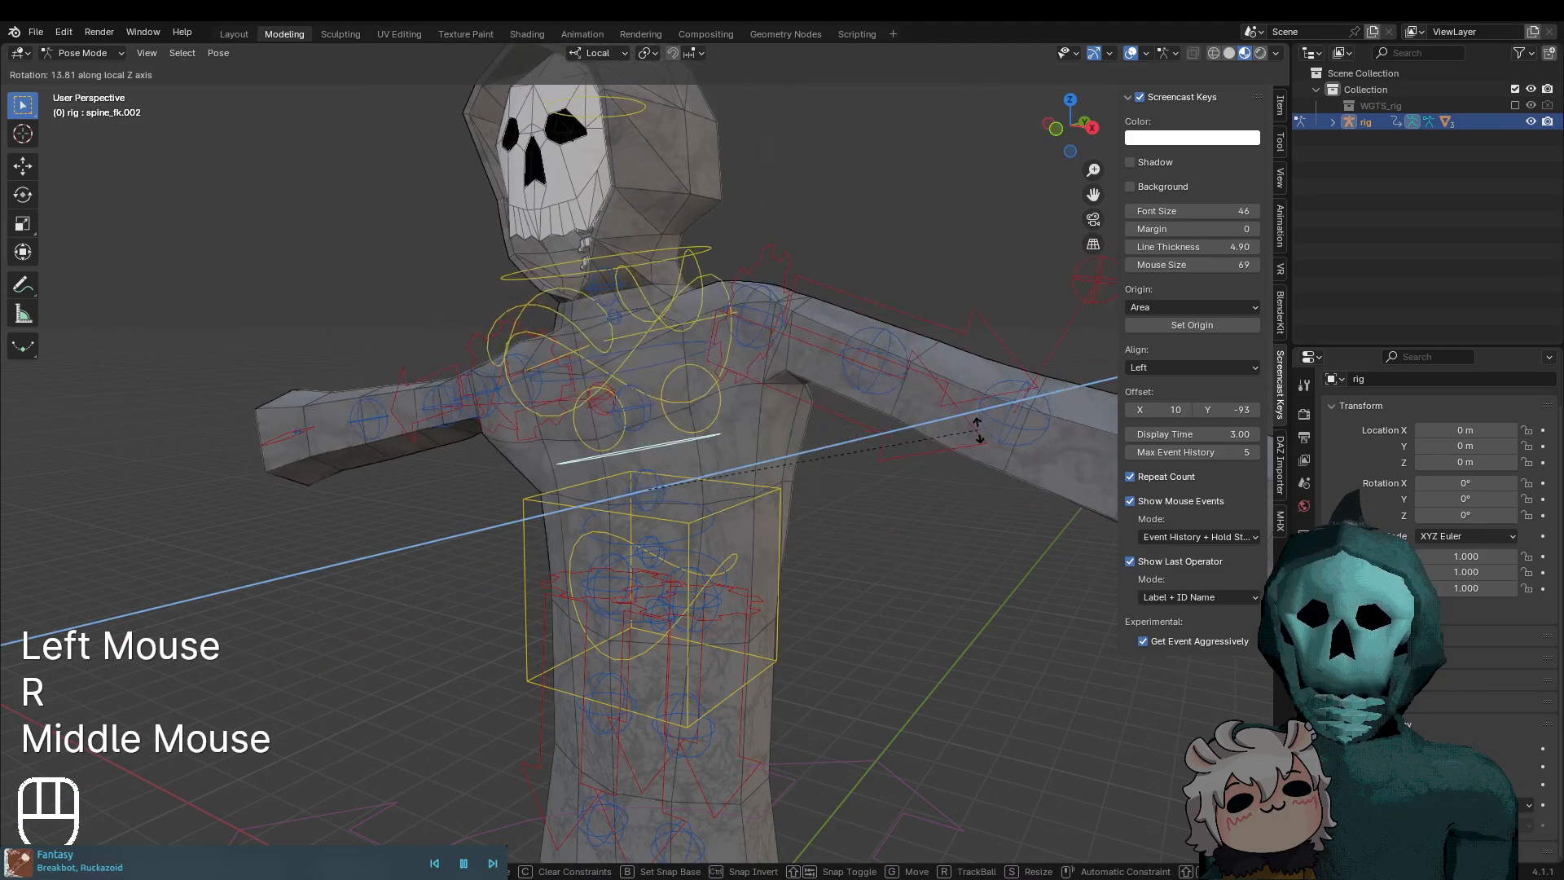
key(Escape)
key(r)
middle_click(1029, 580)
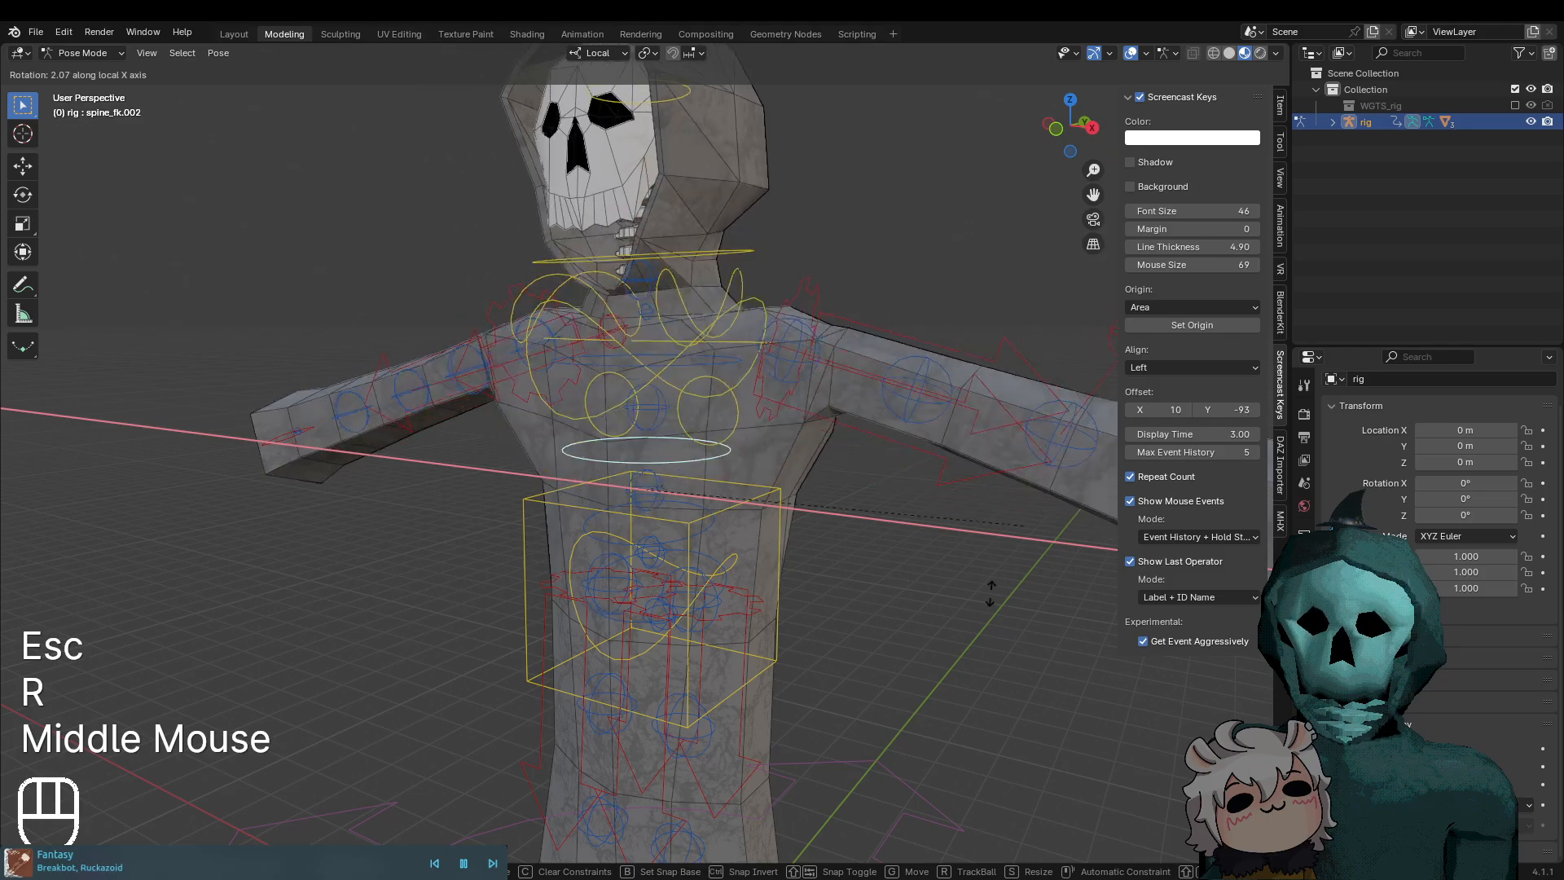
key(Escape)
Select the curved chest control below the neck
shift+middle_drag(991, 593, 699, 673)
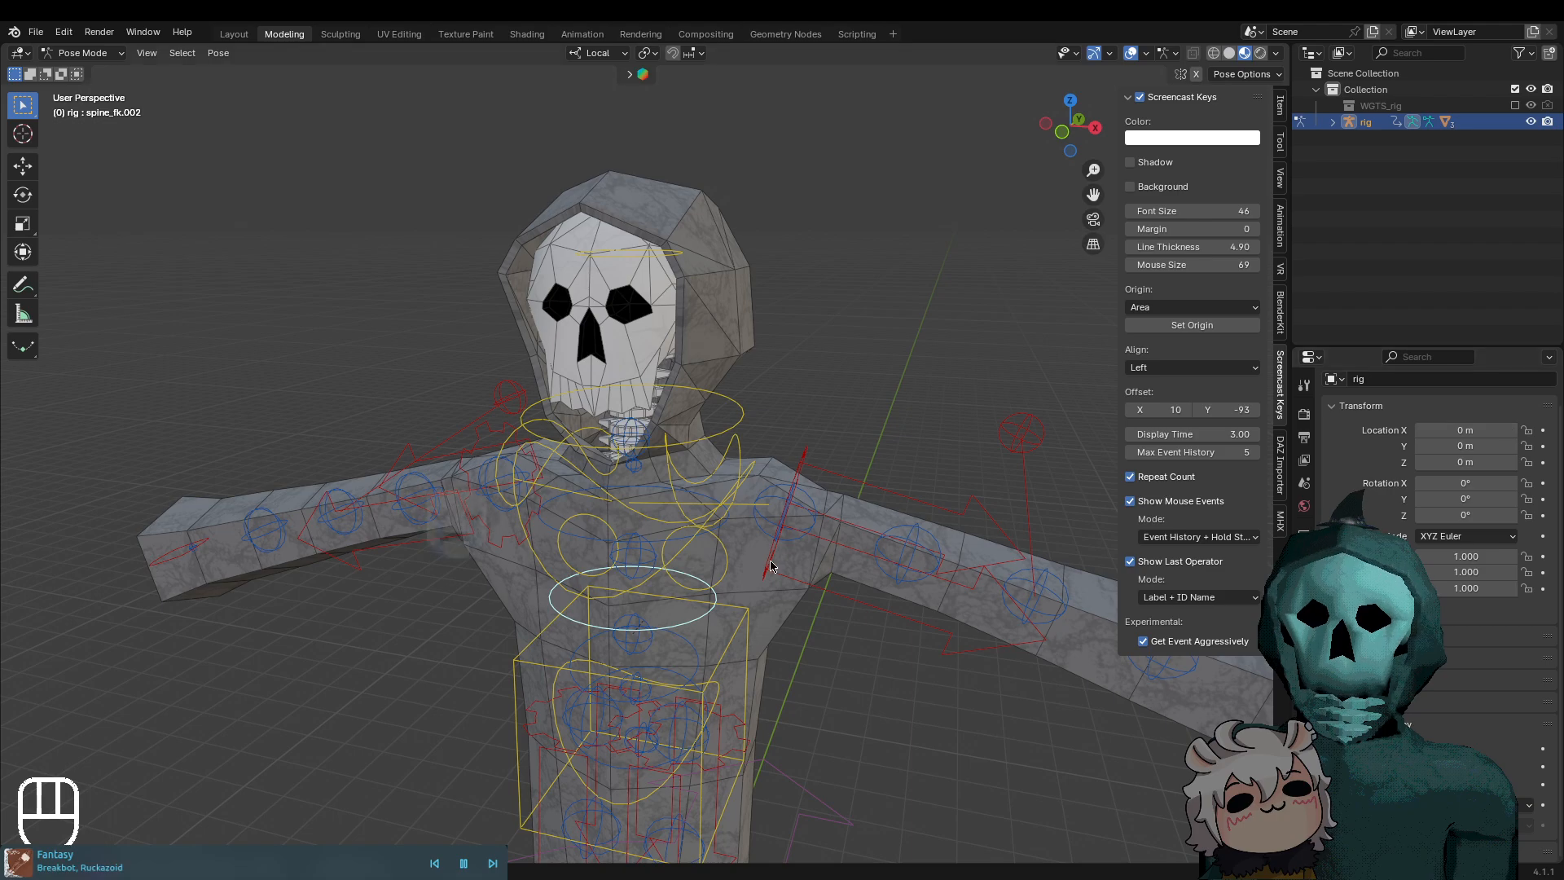
shift+middle_drag(772, 677, 880, 612)
click(601, 432)
shift+middle_drag(965, 703, 888, 721)
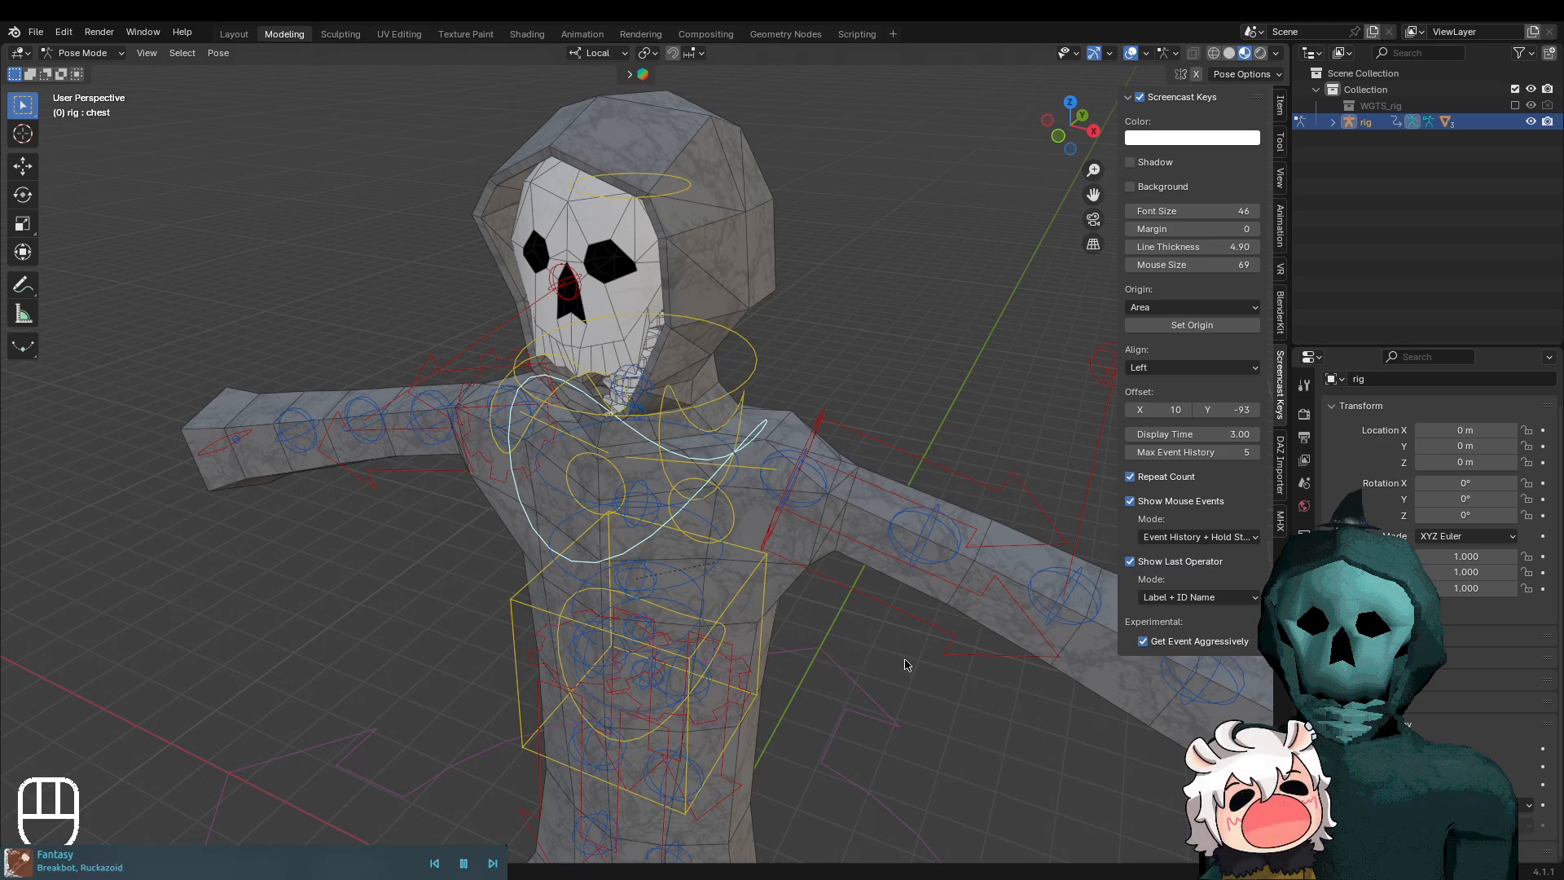
Examine the chest control and the surrounding upper-body controls from several angles
middle_drag(559, 510, 764, 741)
scroll(660, 603, up, 2)
scroll(733, 648, down, 2)
scroll(955, 663, down, 1)
scroll(721, 716, up, 1)
shift+scroll(618, 639, down, 1)
scroll(798, 677, down, 2)
middle_drag(504, 705, 778, 673)
scroll(726, 643, down, 1)
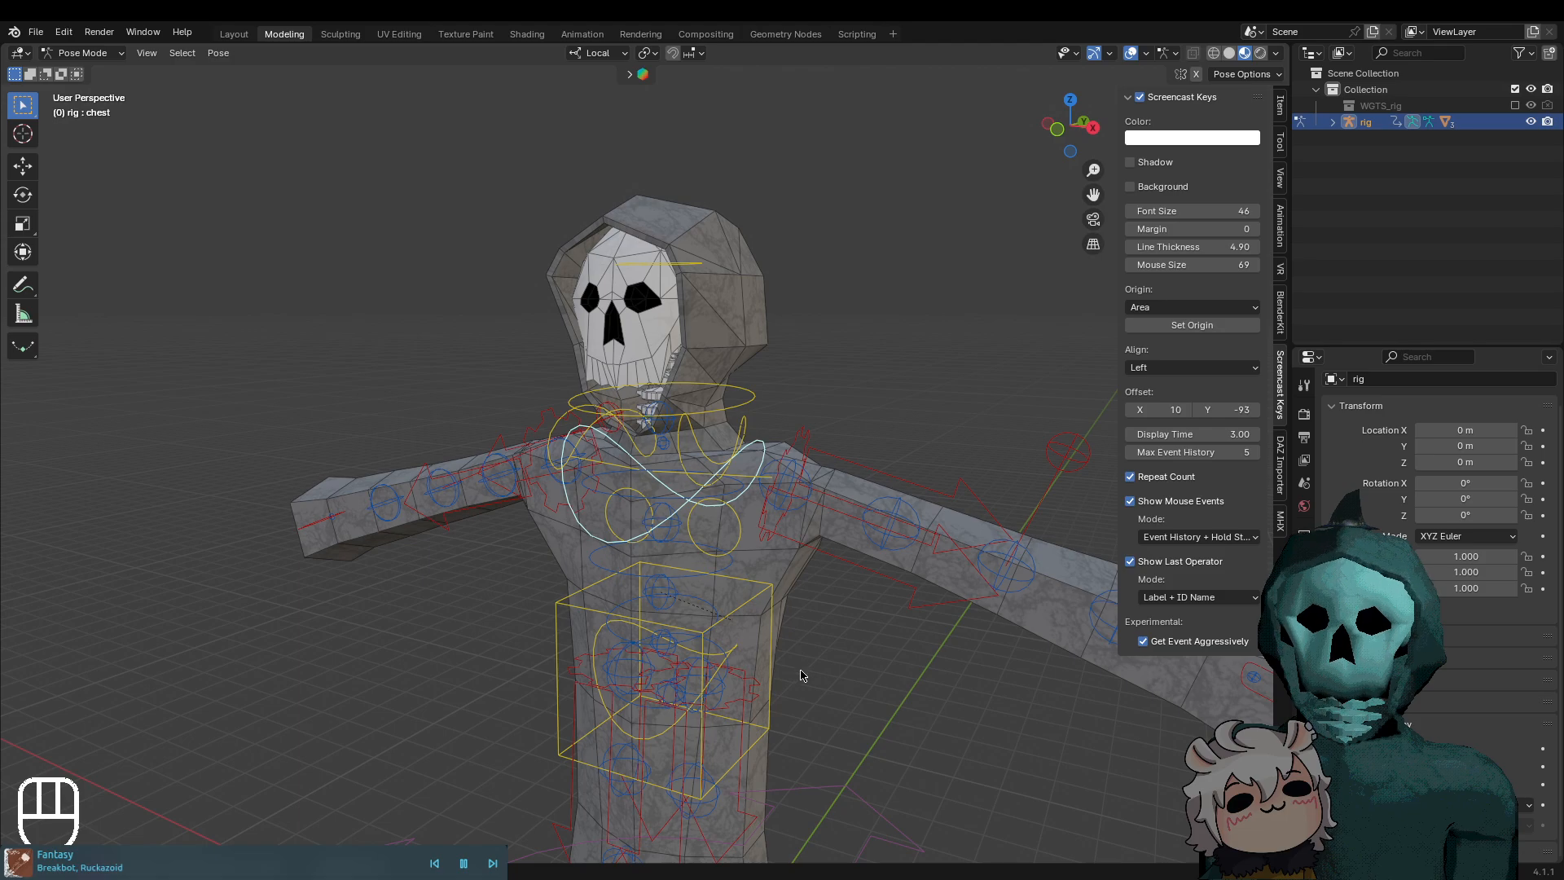
middle_drag(839, 622, 925, 638)
scroll(968, 648, up, 1)
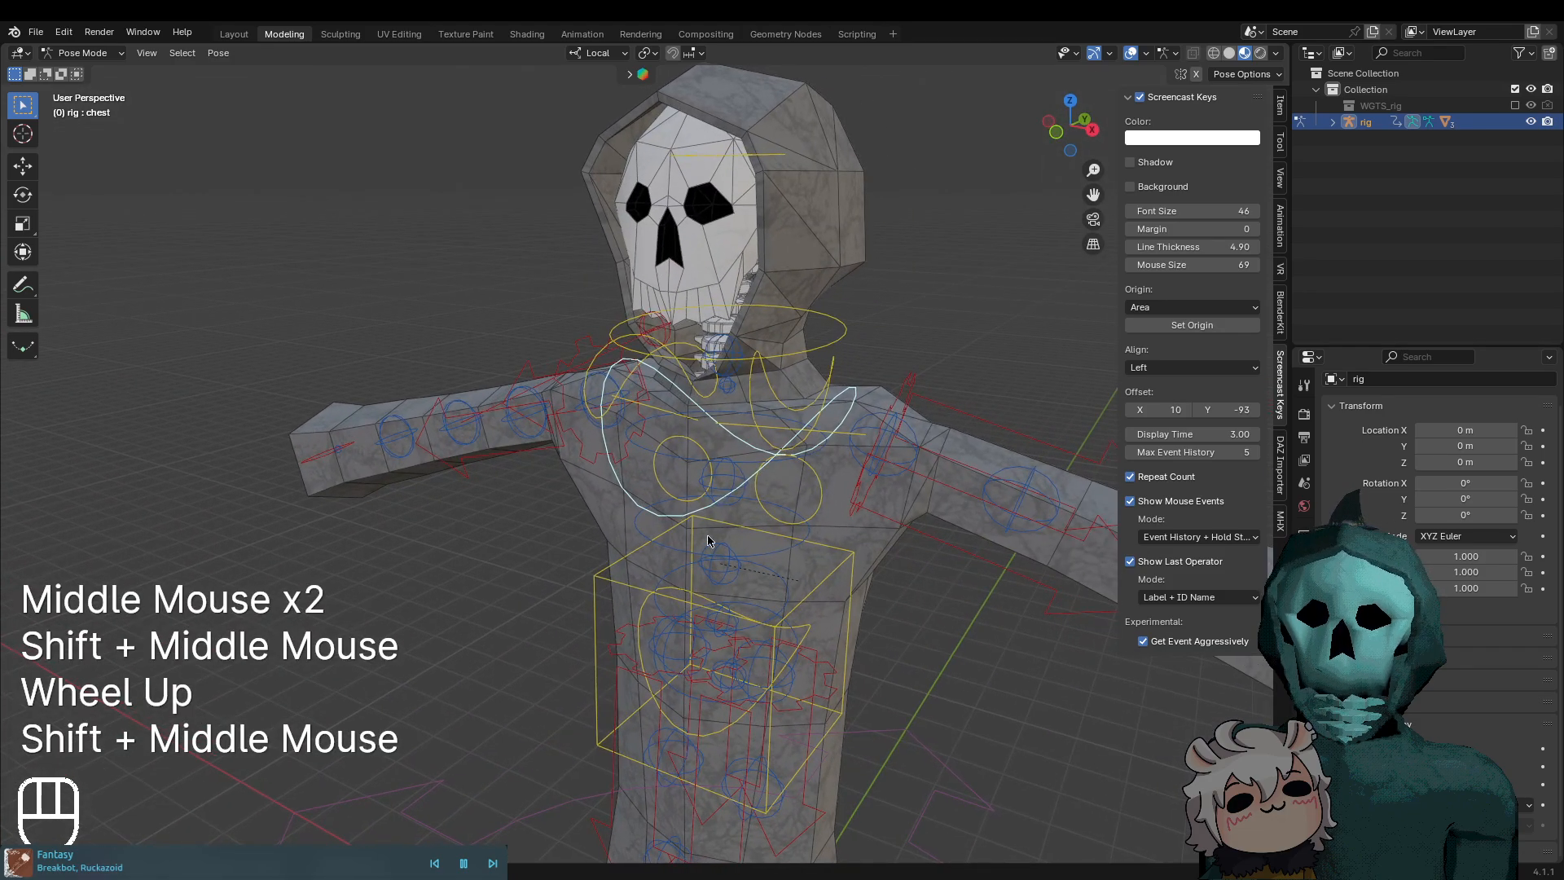
middle_drag(924, 612, 894, 576)
scroll(761, 735, up, 2)
middle_drag(765, 725, 653, 459)
scroll(910, 588, down, 1)
Reselect the chest control and inspect how it wraps around the shoulders and upper torso from both sides
click(652, 458)
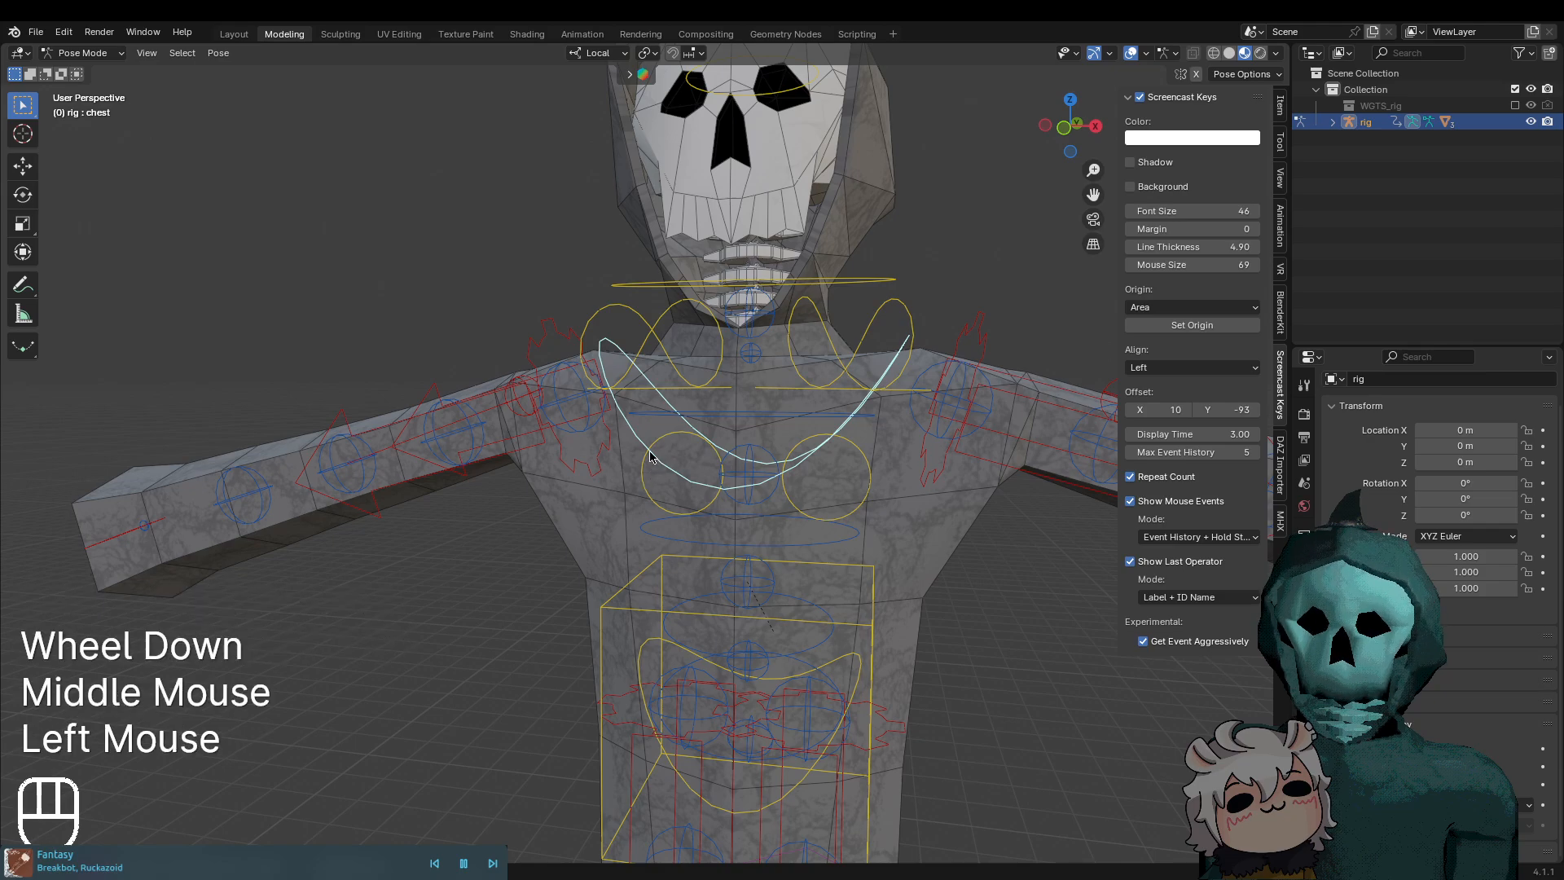
click(632, 436)
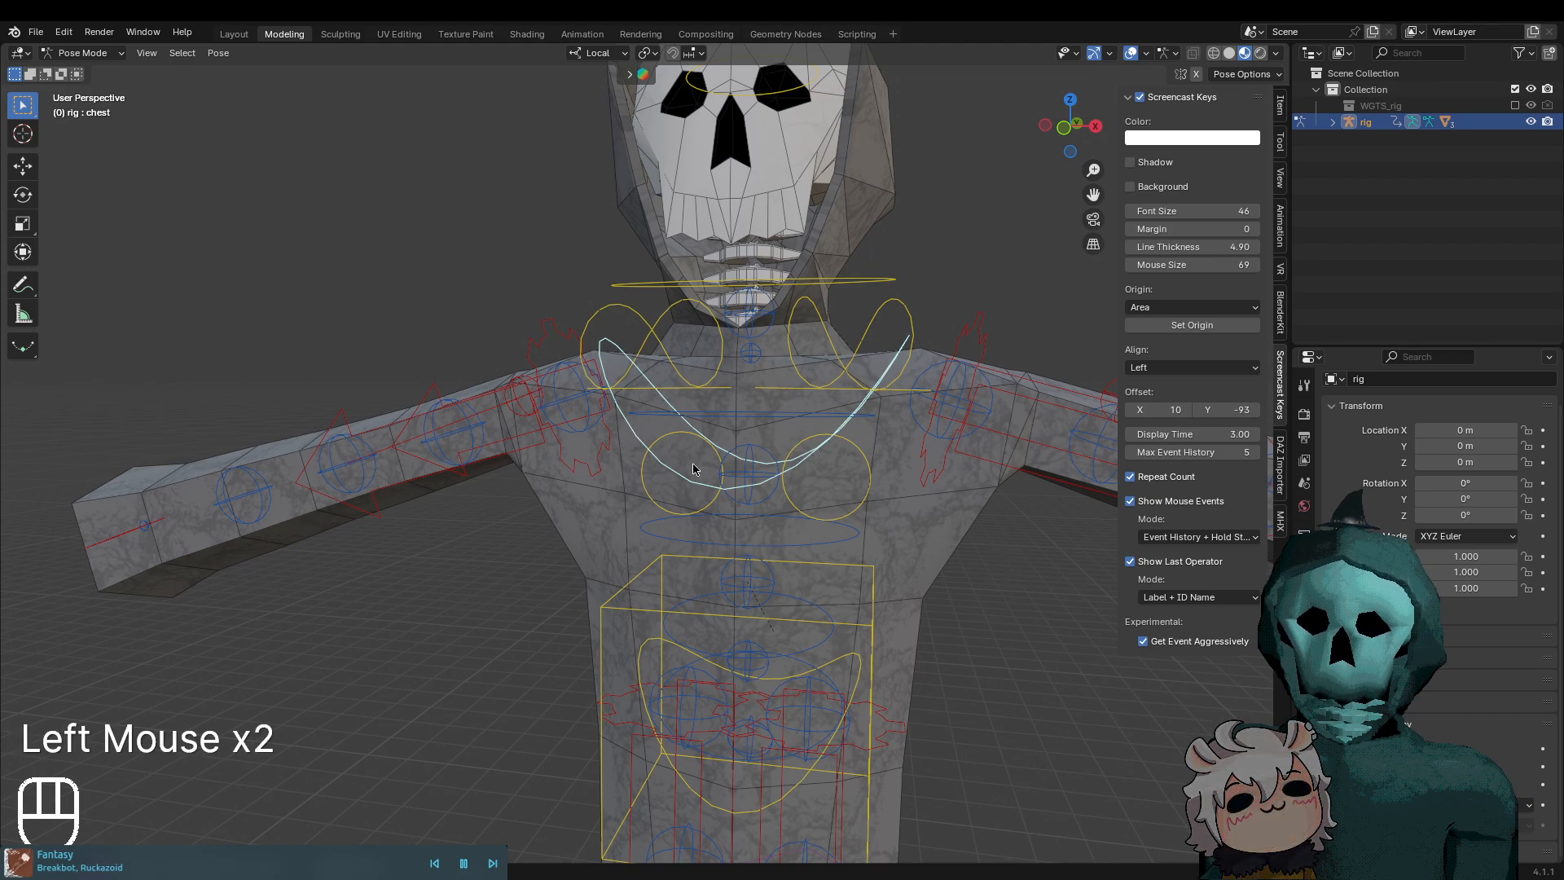
middle_drag(888, 389, 594, 534)
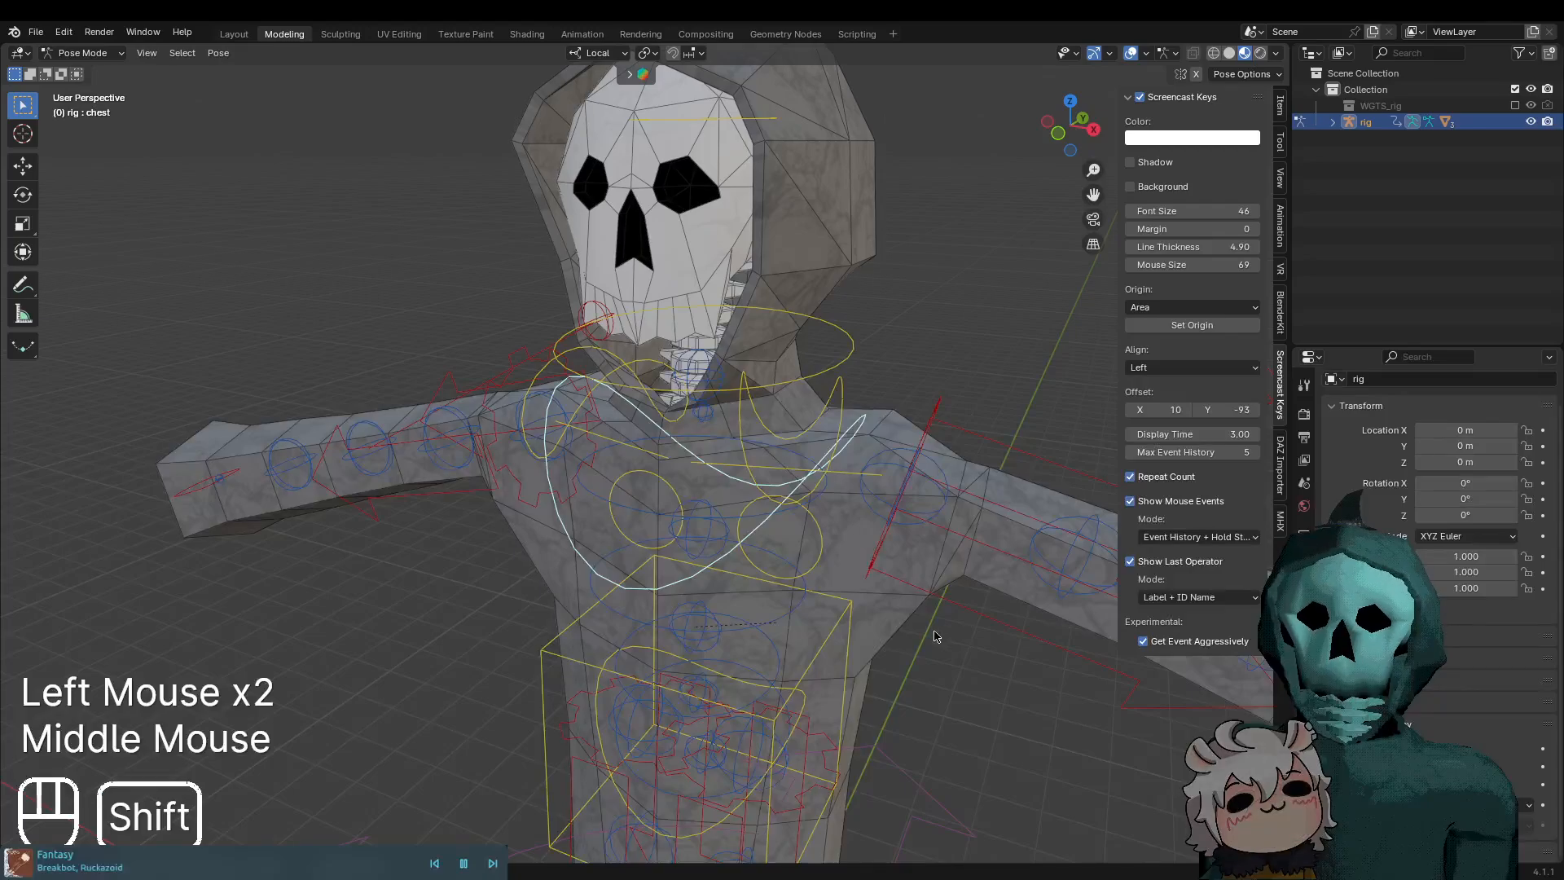
shift+middle_drag(942, 639, 601, 432)
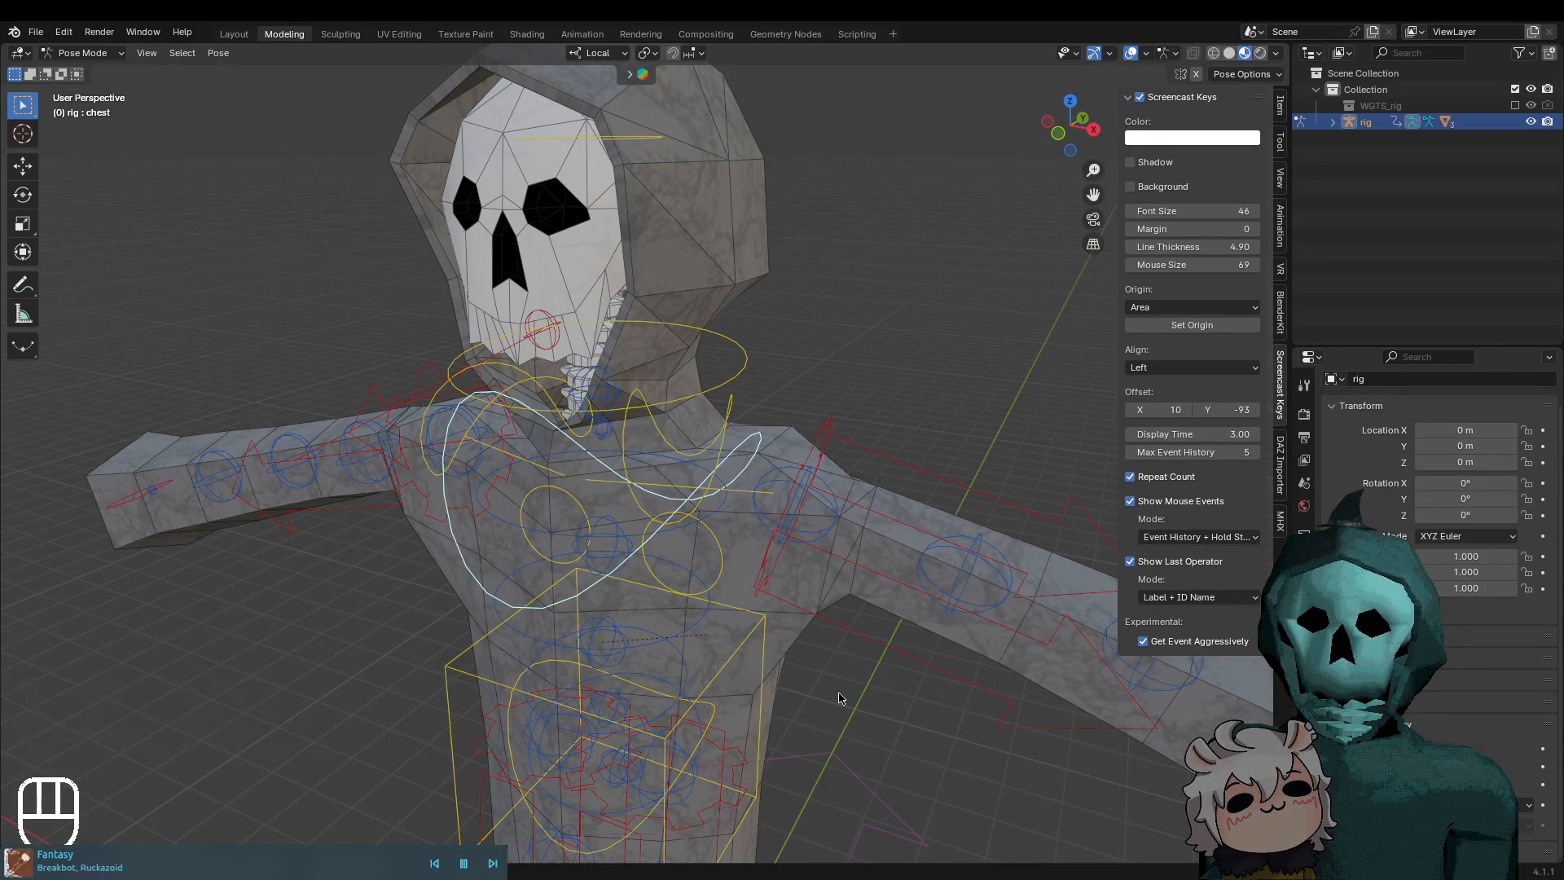
scroll(501, 521, down, 3)
middle_drag(500, 521, 753, 560)
scroll(670, 536, up, 4)
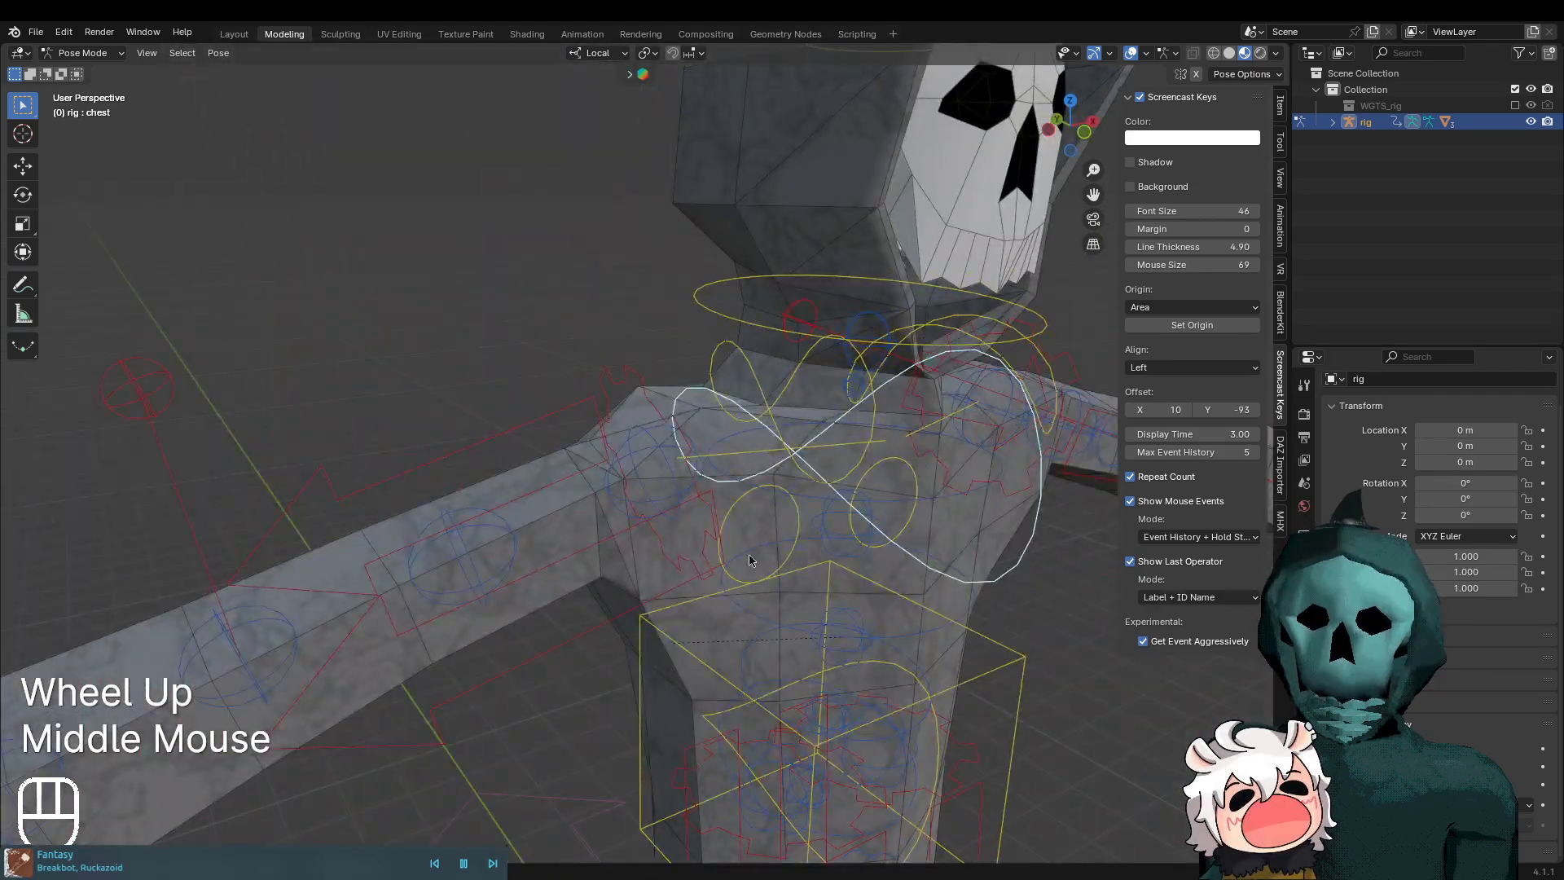
middle_drag(853, 560, 848, 541)
scroll(819, 554, down, 1)
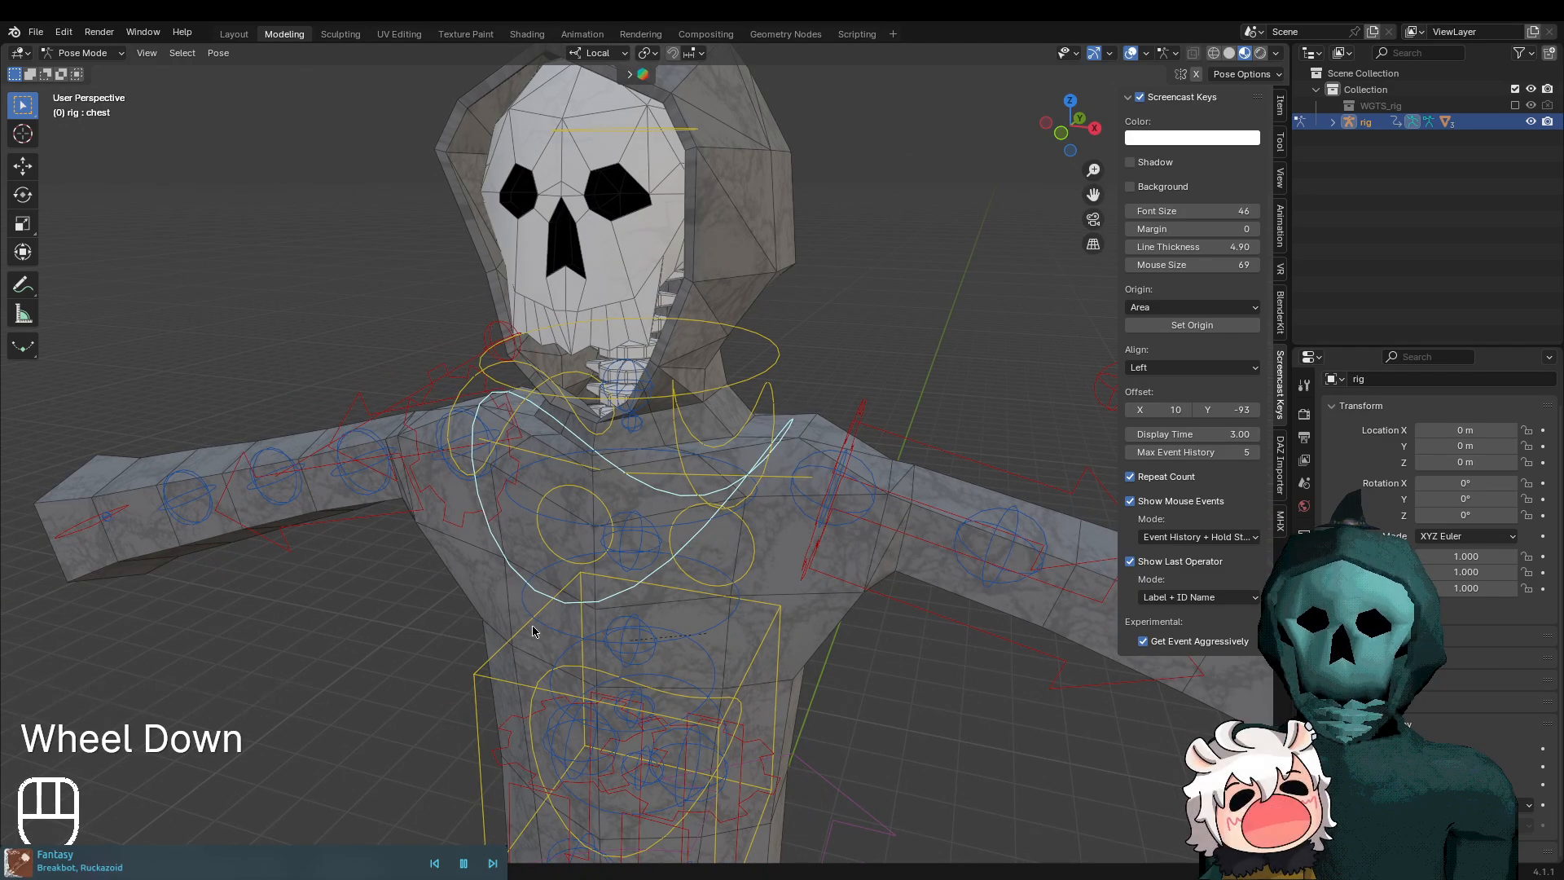
Try rotating the chest control about 18° forward and about -23° backward around its local X axis
click(312, 646)
key(r)
middle_drag(1049, 678, 1132, 619)
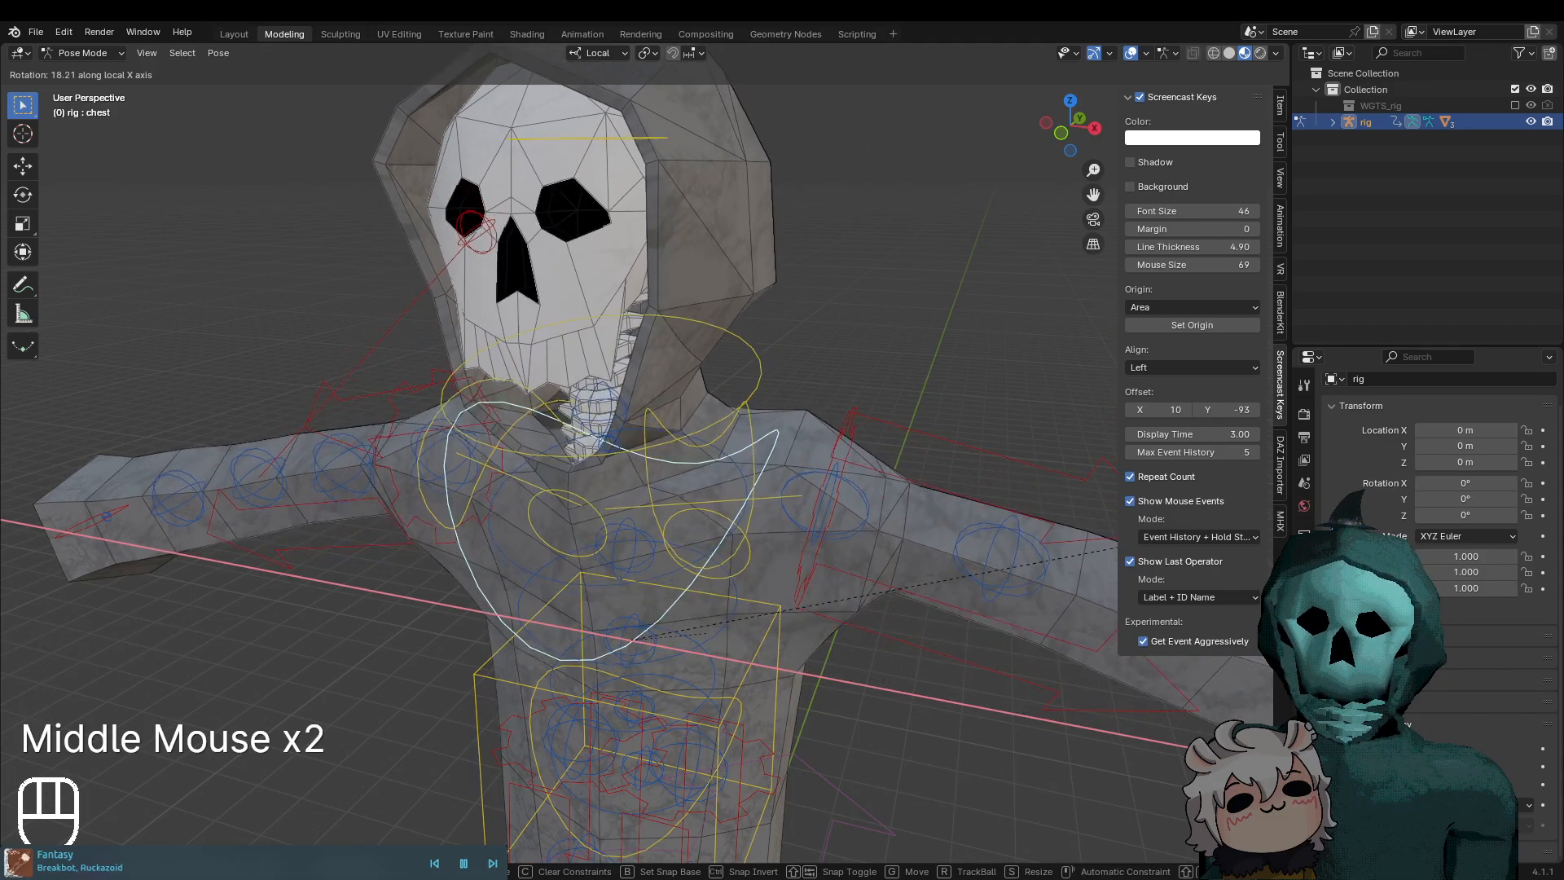
key(Escape)
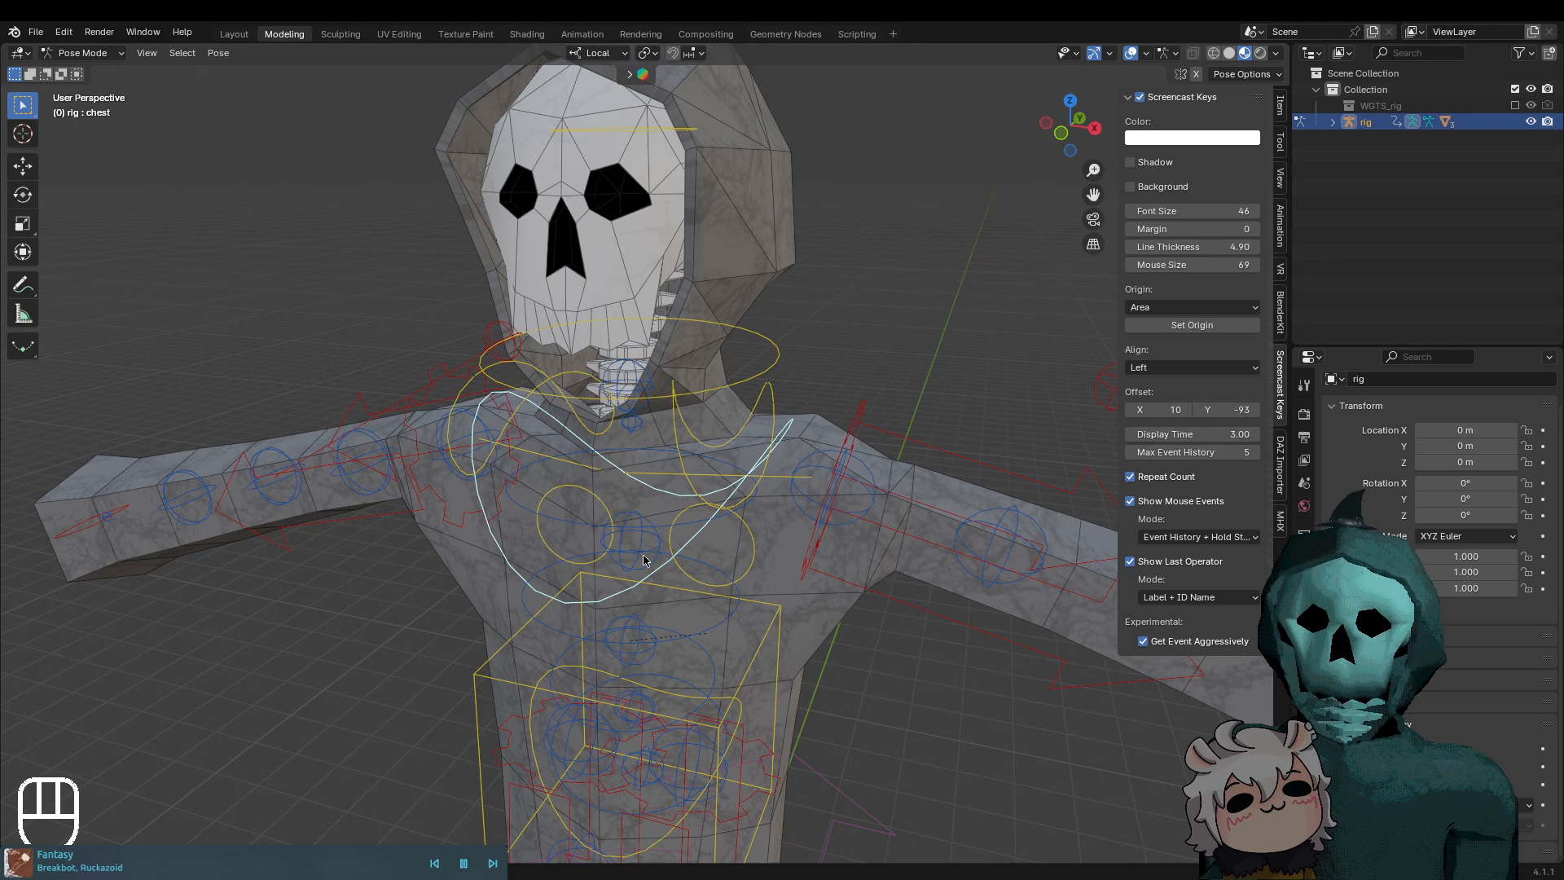
key(r)
middle_drag(668, 587, 1028, 788)
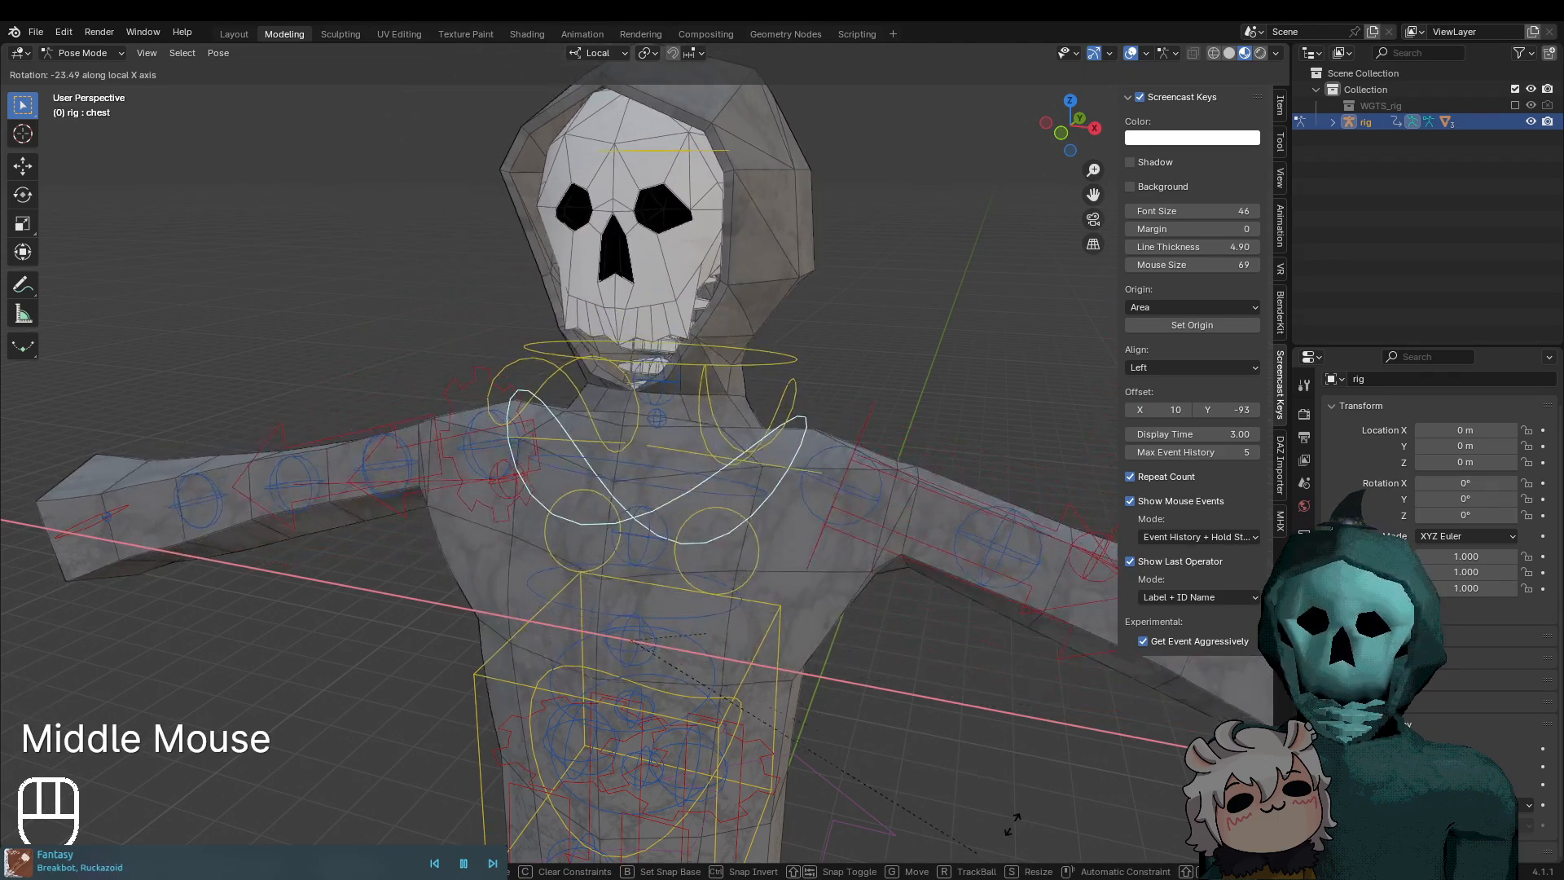
key(Escape)
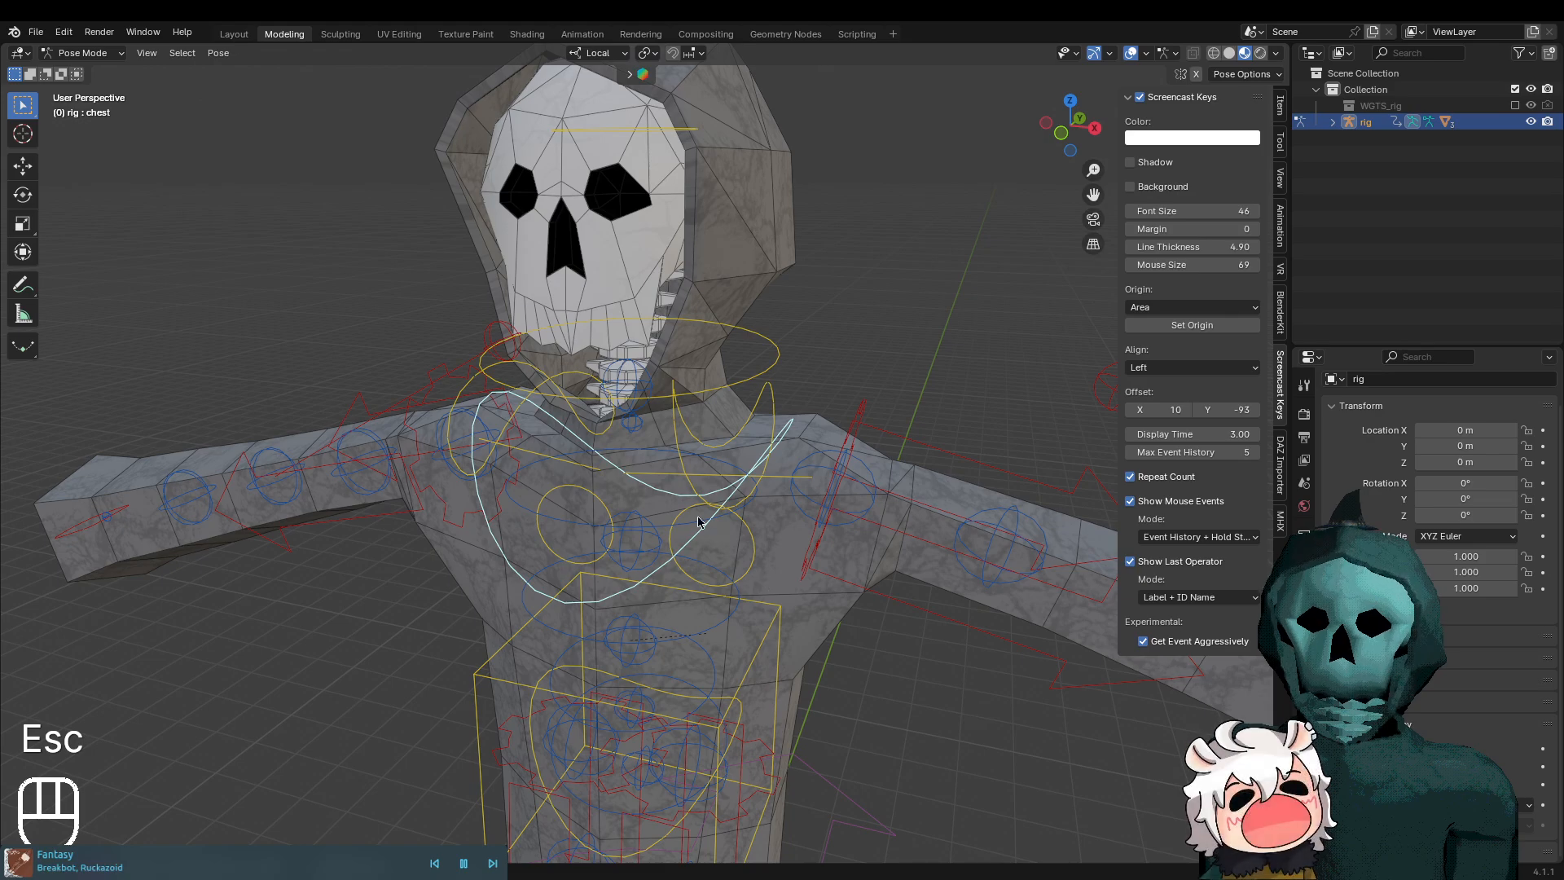
Select the right shoulder control and try rotating it about -19° around its local X axis
click(471, 473)
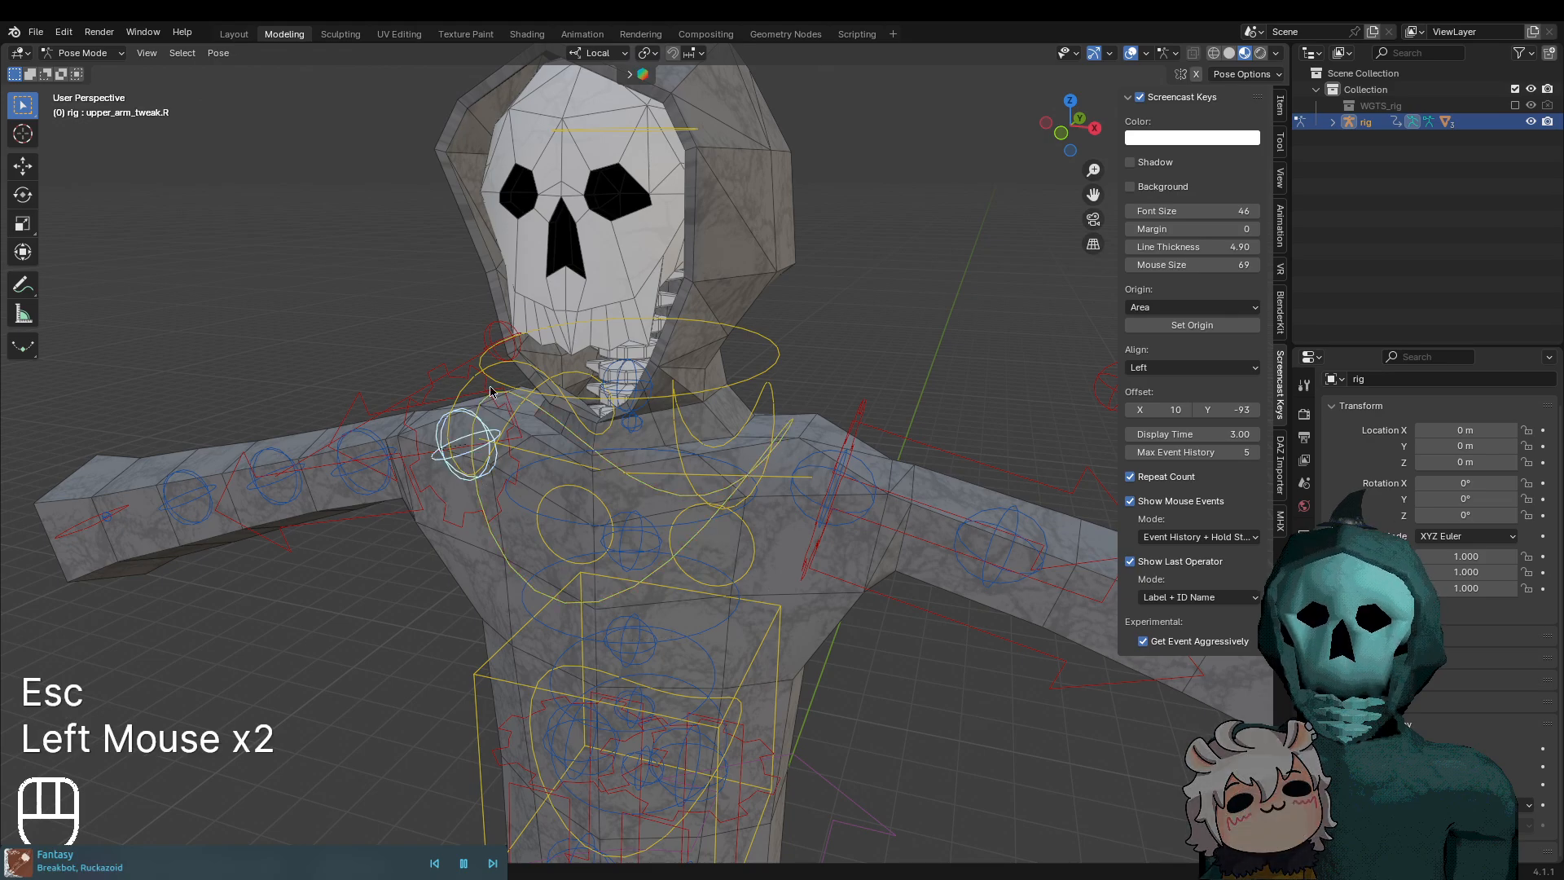
key(r)
middle_click(738, 570)
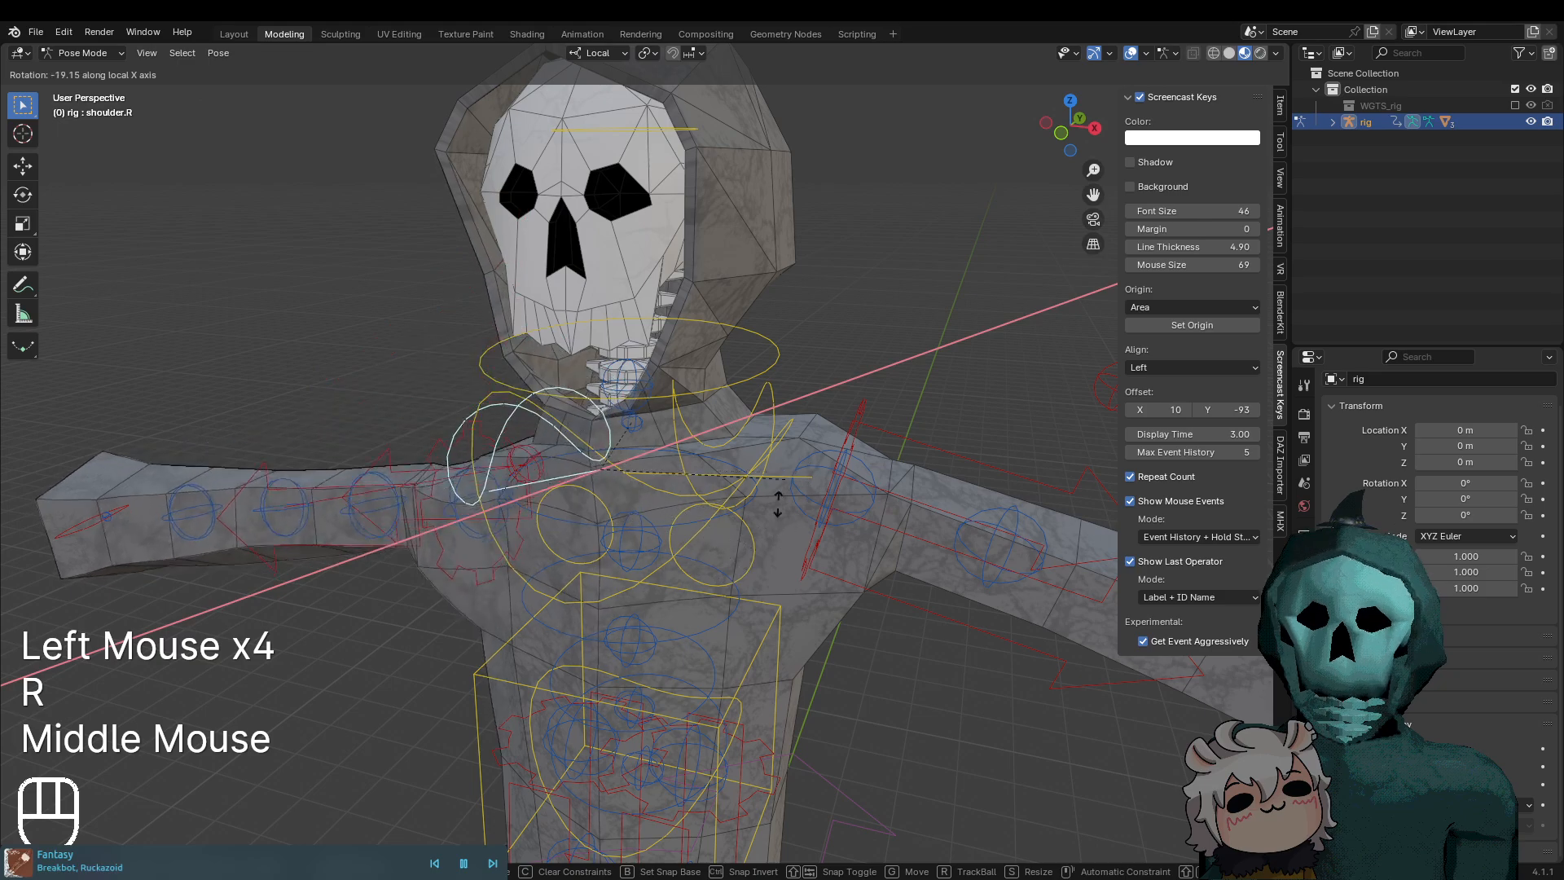
key(Escape)
Try rotating the right shoulder control around its local Z axis, about -8° one way and about 4° the other
key(r)
middle_click(991, 568)
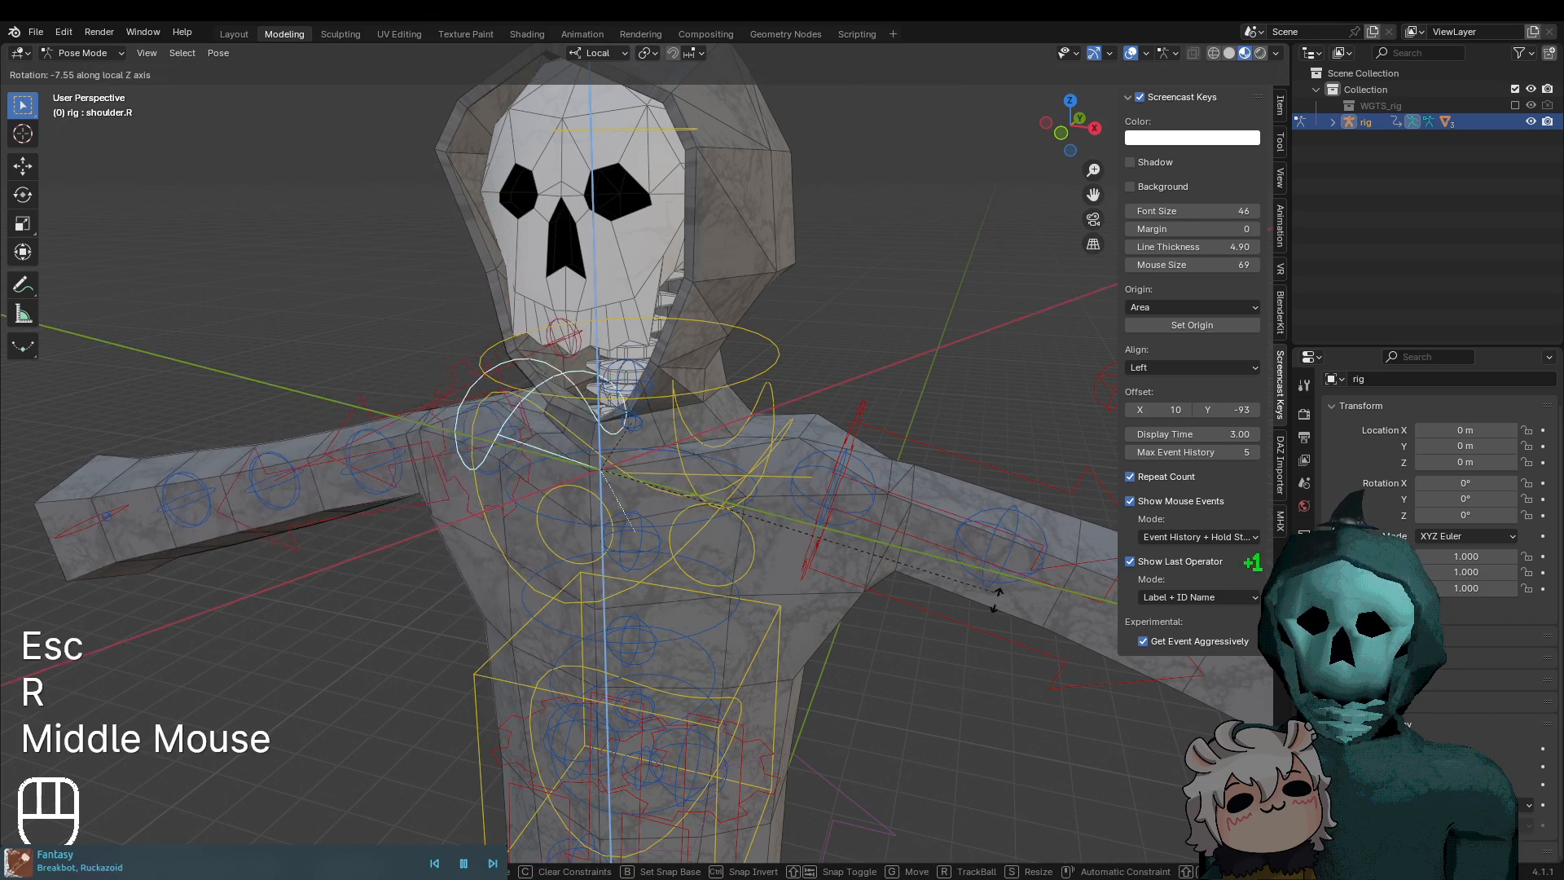
key(Escape)
key(r)
middle_click(893, 661)
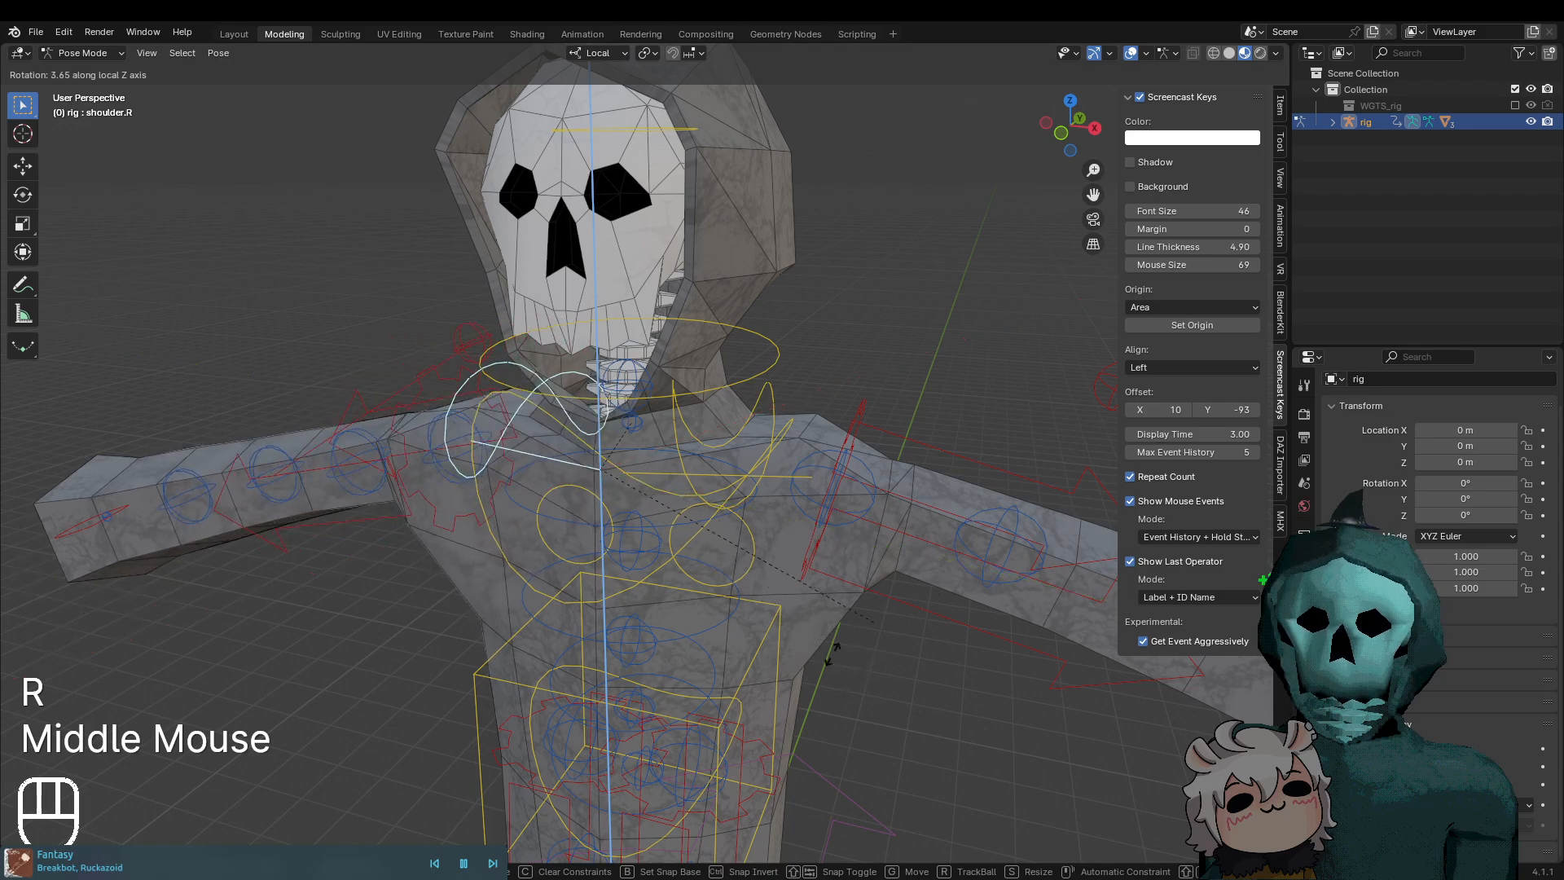
key(Escape)
Select the left hand IK control and turn on X-axis mirroring for posing
scroll(888, 635, down, 3)
shift+middle_drag(913, 644, 776, 642)
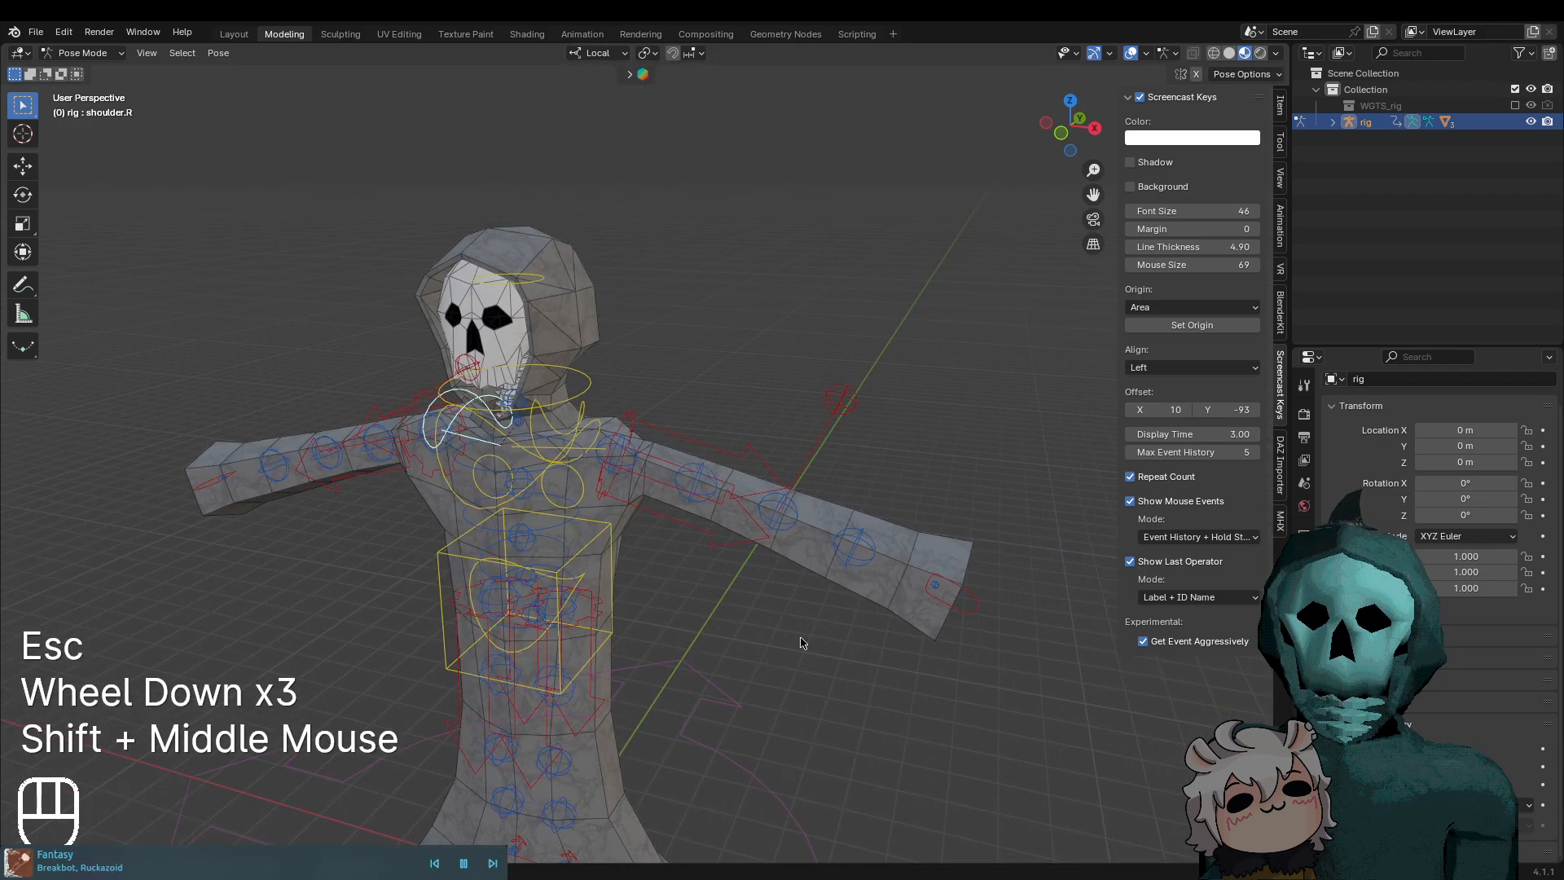
click(959, 604)
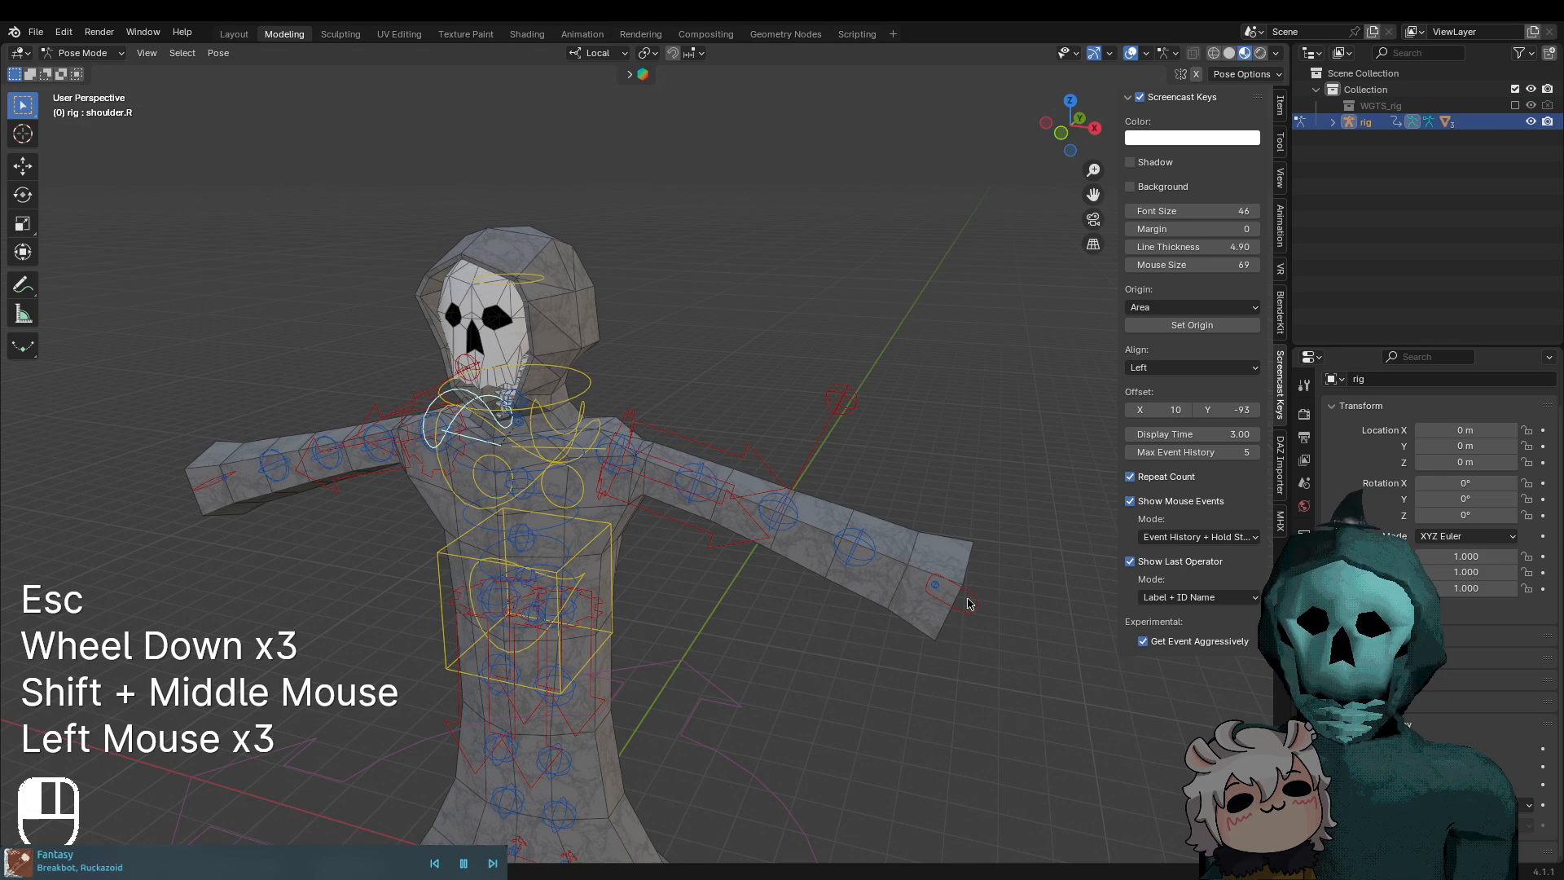
middle_drag(970, 636, 1002, 505)
key(g)
key(Escape)
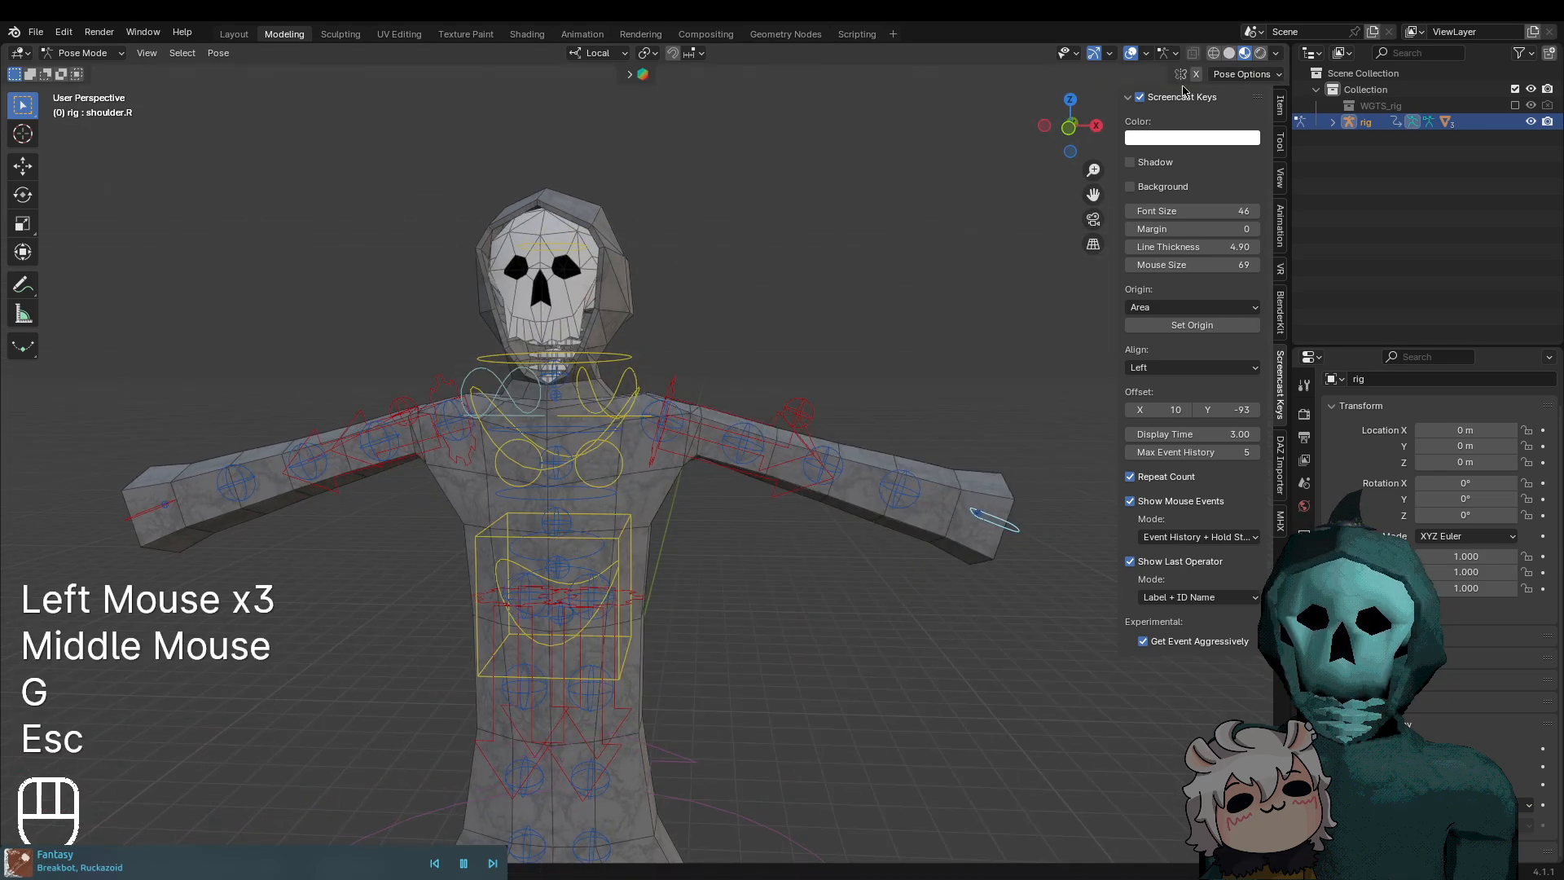
click(1195, 75)
Move the mirrored hand IK controls in front of the torso and lower them along a local axis beside the hips
middle_drag(1028, 604, 1035, 468)
key(g)
click(723, 405)
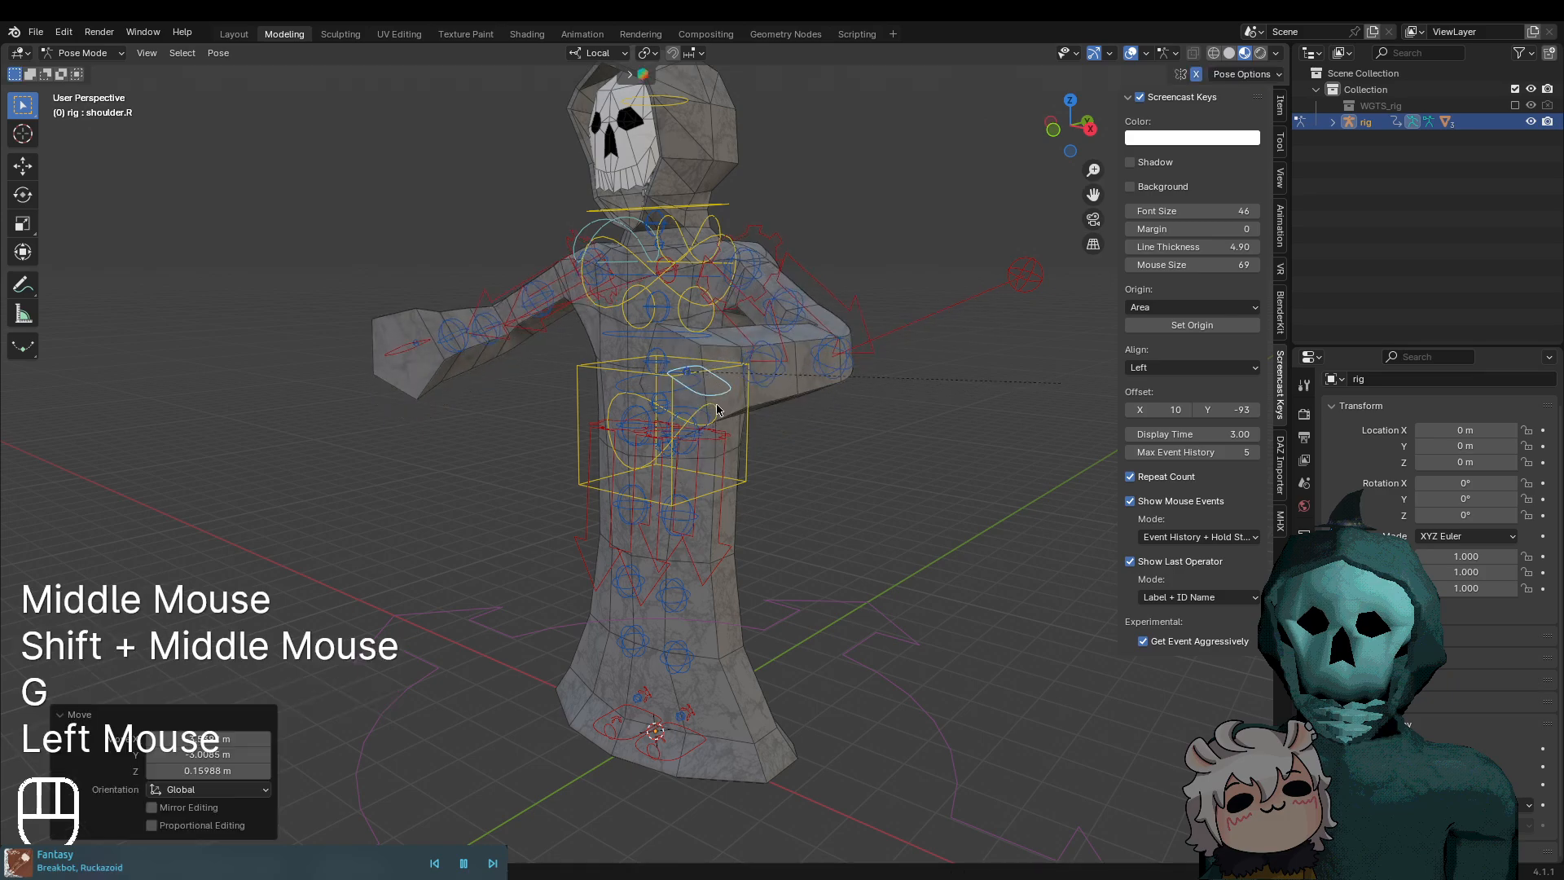
key(g)
middle_click(725, 457)
click(723, 290)
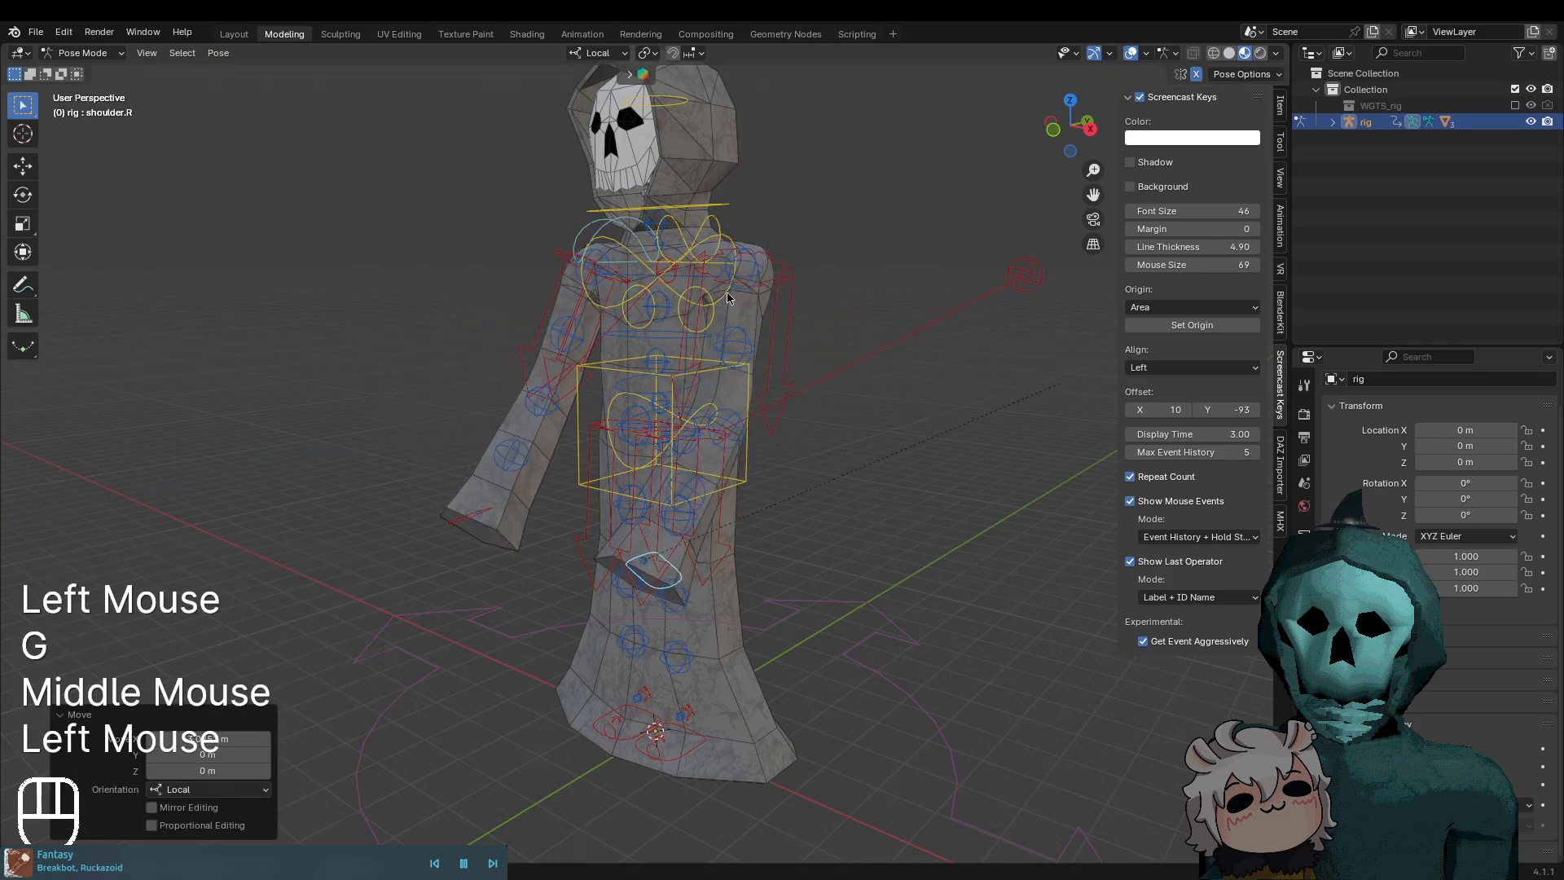
Select the torso control and tilt the upper body forward around its local X axis
click(658, 377)
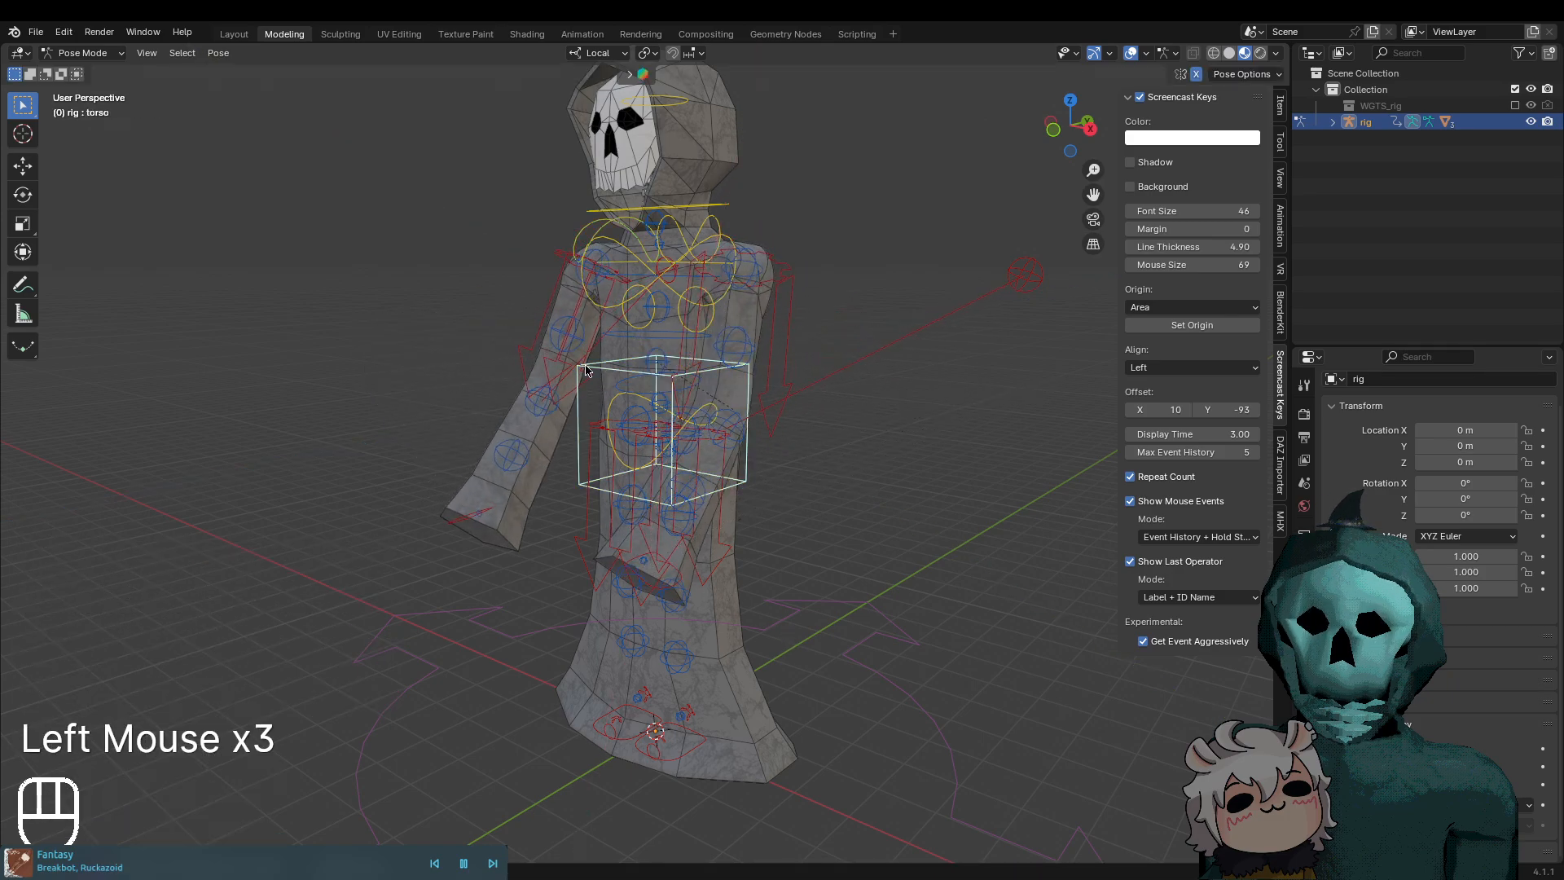
key(r)
middle_click(589, 372)
click(962, 420)
middle_drag(962, 419, 562, 250)
scroll(619, 269, up, 2)
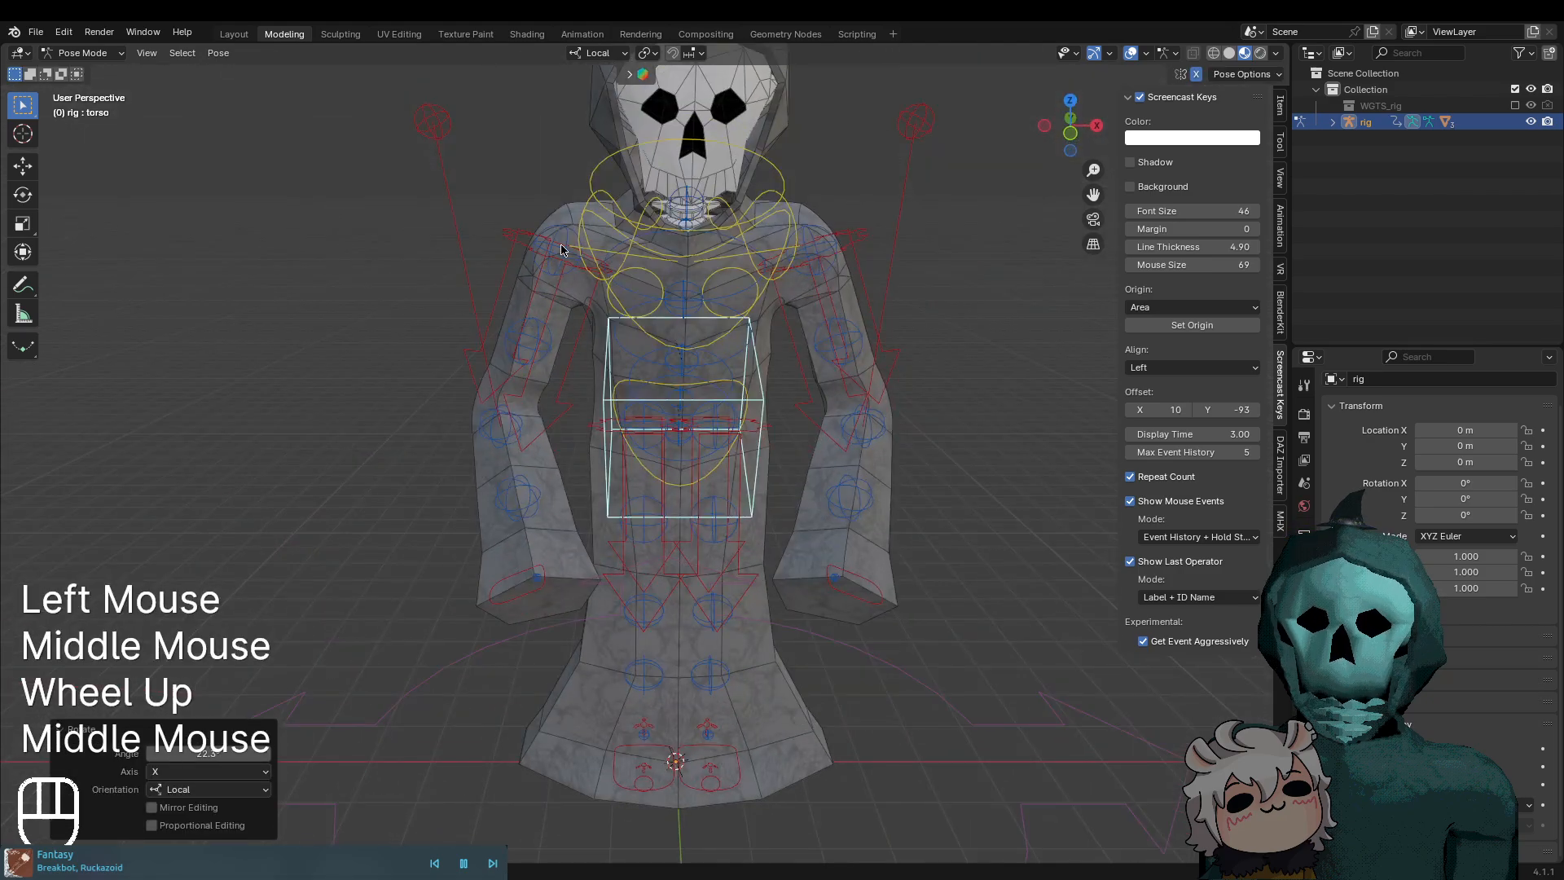
Select the right shoulder control and rotate it about 5° around its local Z axis with mirroring
click(632, 244)
key(r)
middle_click(660, 440)
key(Escape)
key(r)
middle_click(667, 463)
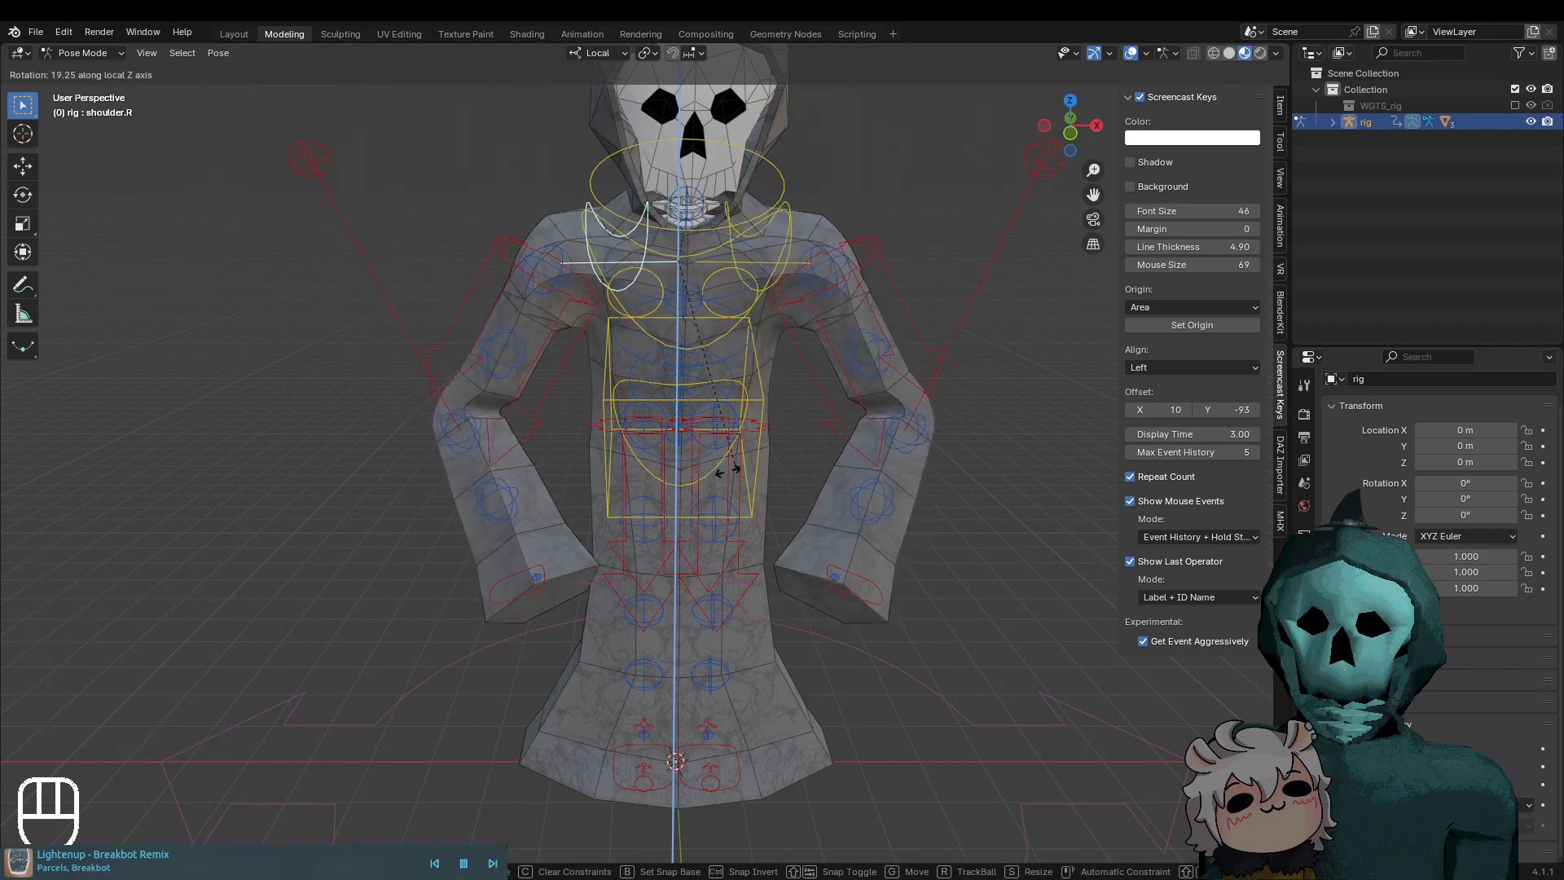
click(711, 460)
Shift the right shoulder control about -0.21 m along its local Y axis and rotate it around local Z
key(g)
middle_click(708, 466)
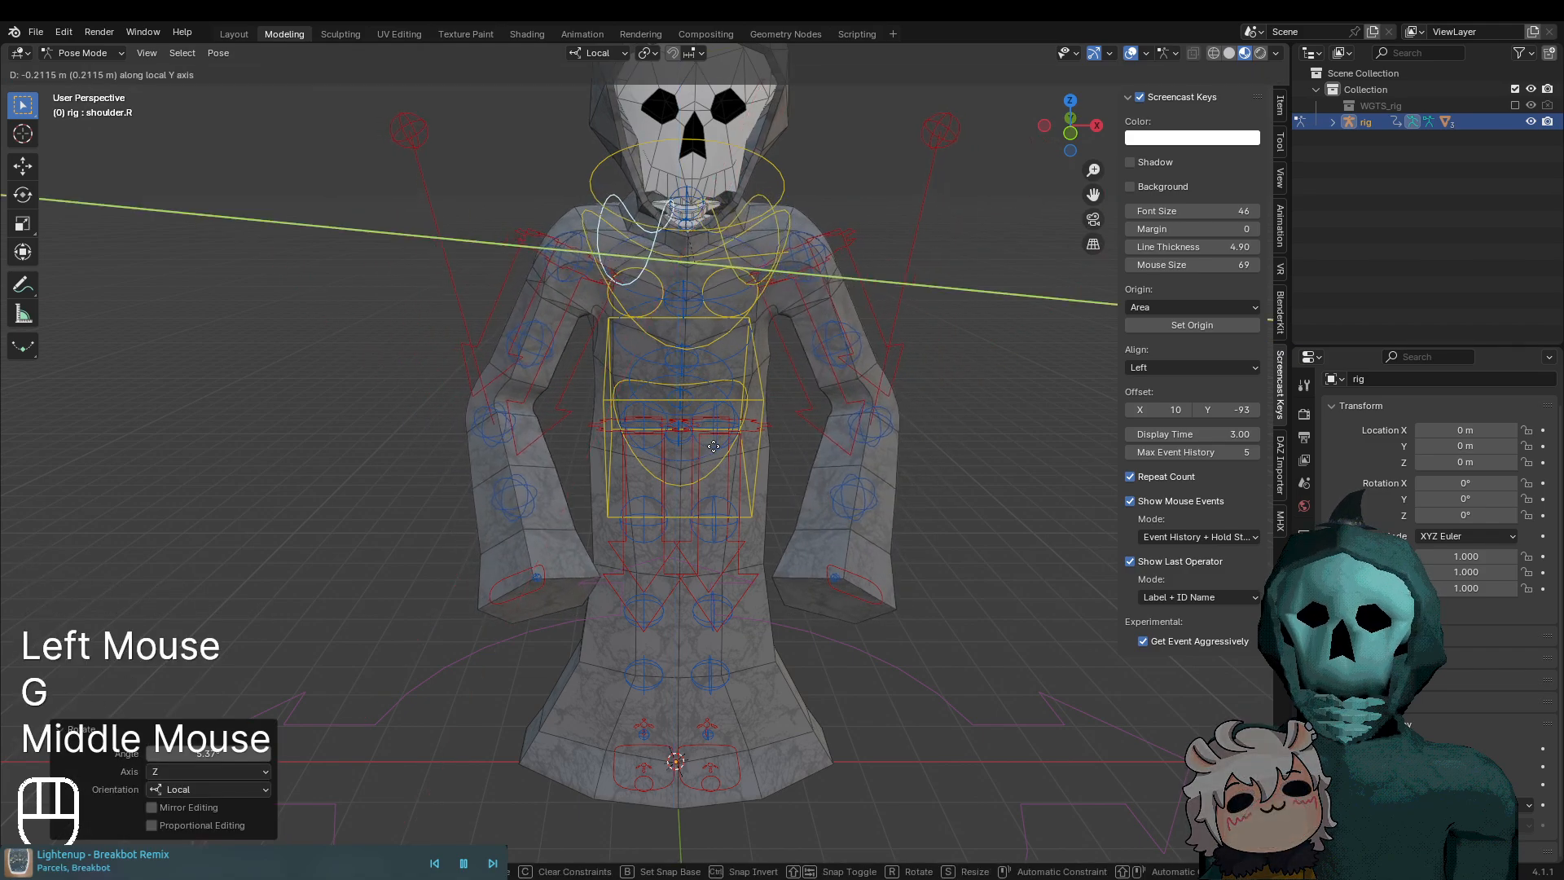
click(708, 471)
key(r)
middle_click(709, 489)
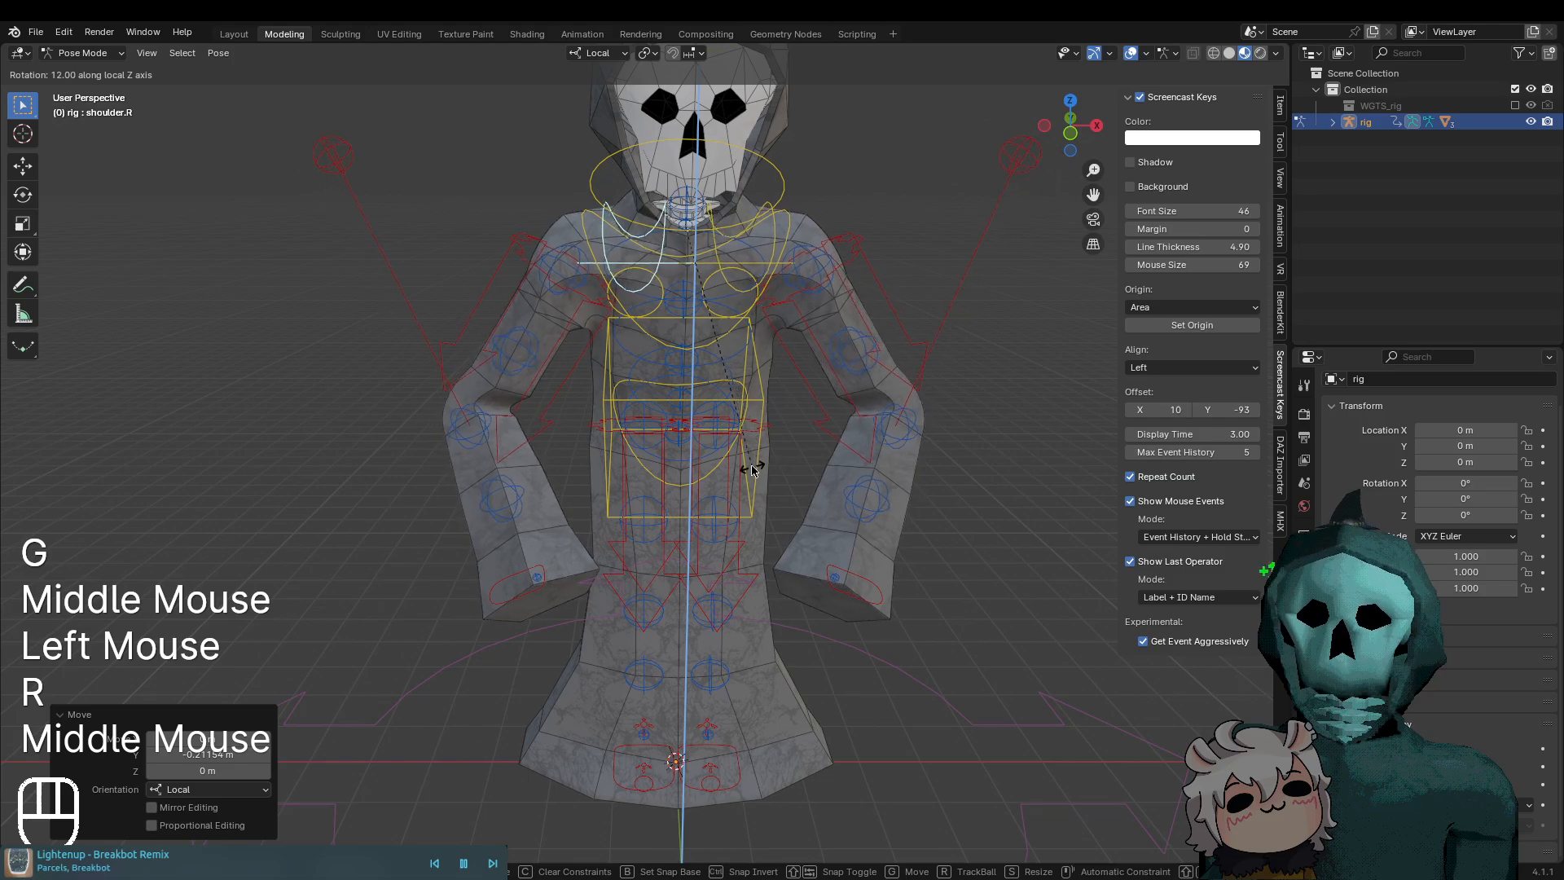
click(815, 579)
Select the left hand IK control and lower the mirrored hands about 1.67 m so the arms hang down
click(826, 584)
middle_drag(826, 584, 879, 639)
key(g)
click(721, 694)
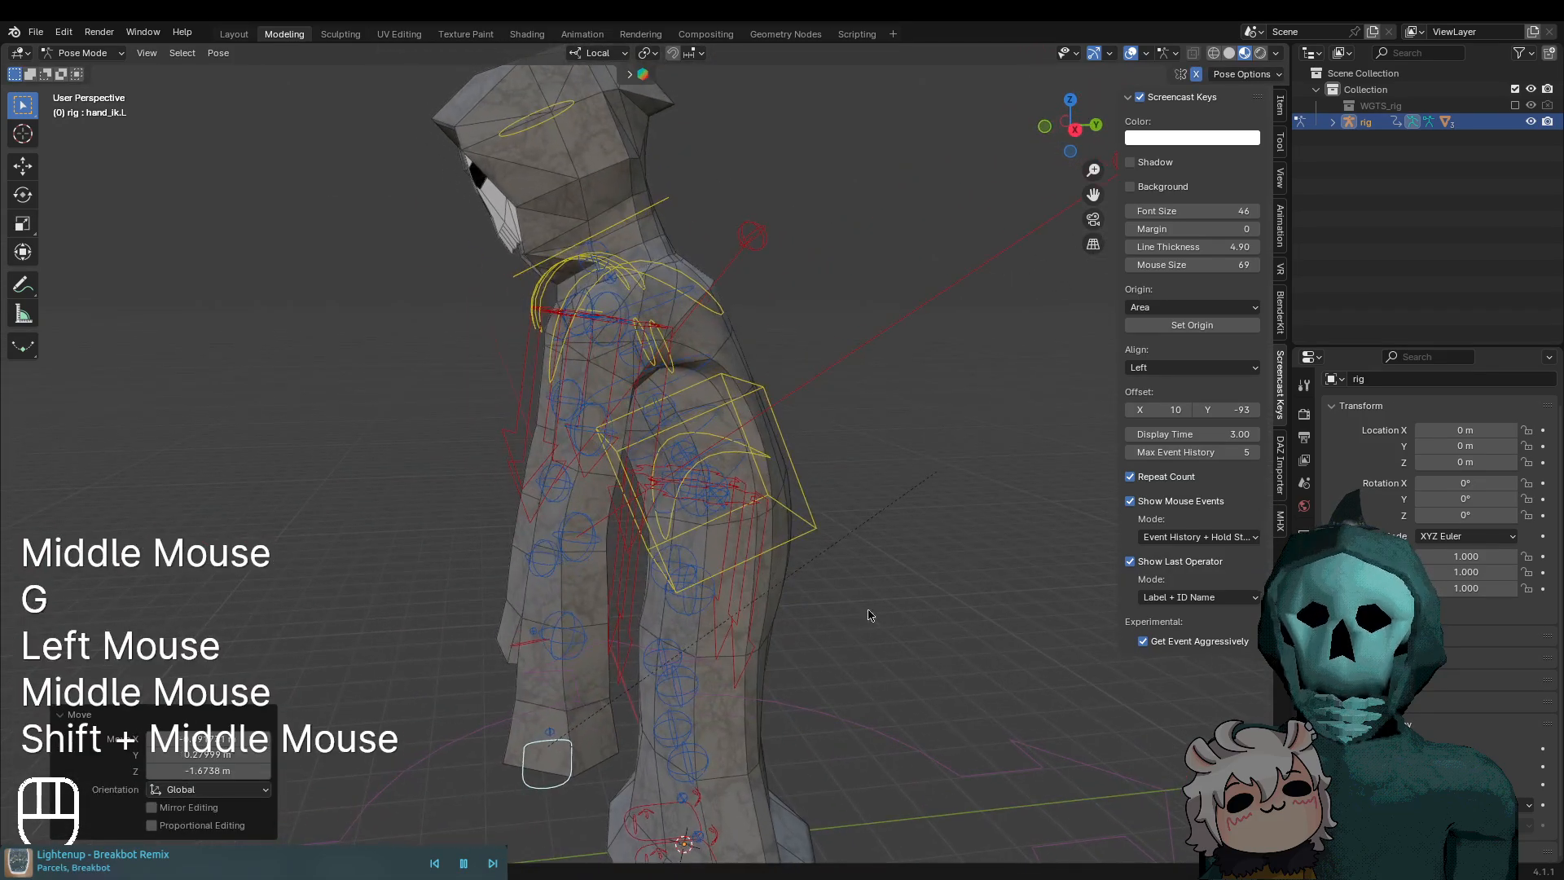
Select the head control and try rotating it about 18° forward around its local X axis
click(511, 128)
key(r)
middle_click(856, 282)
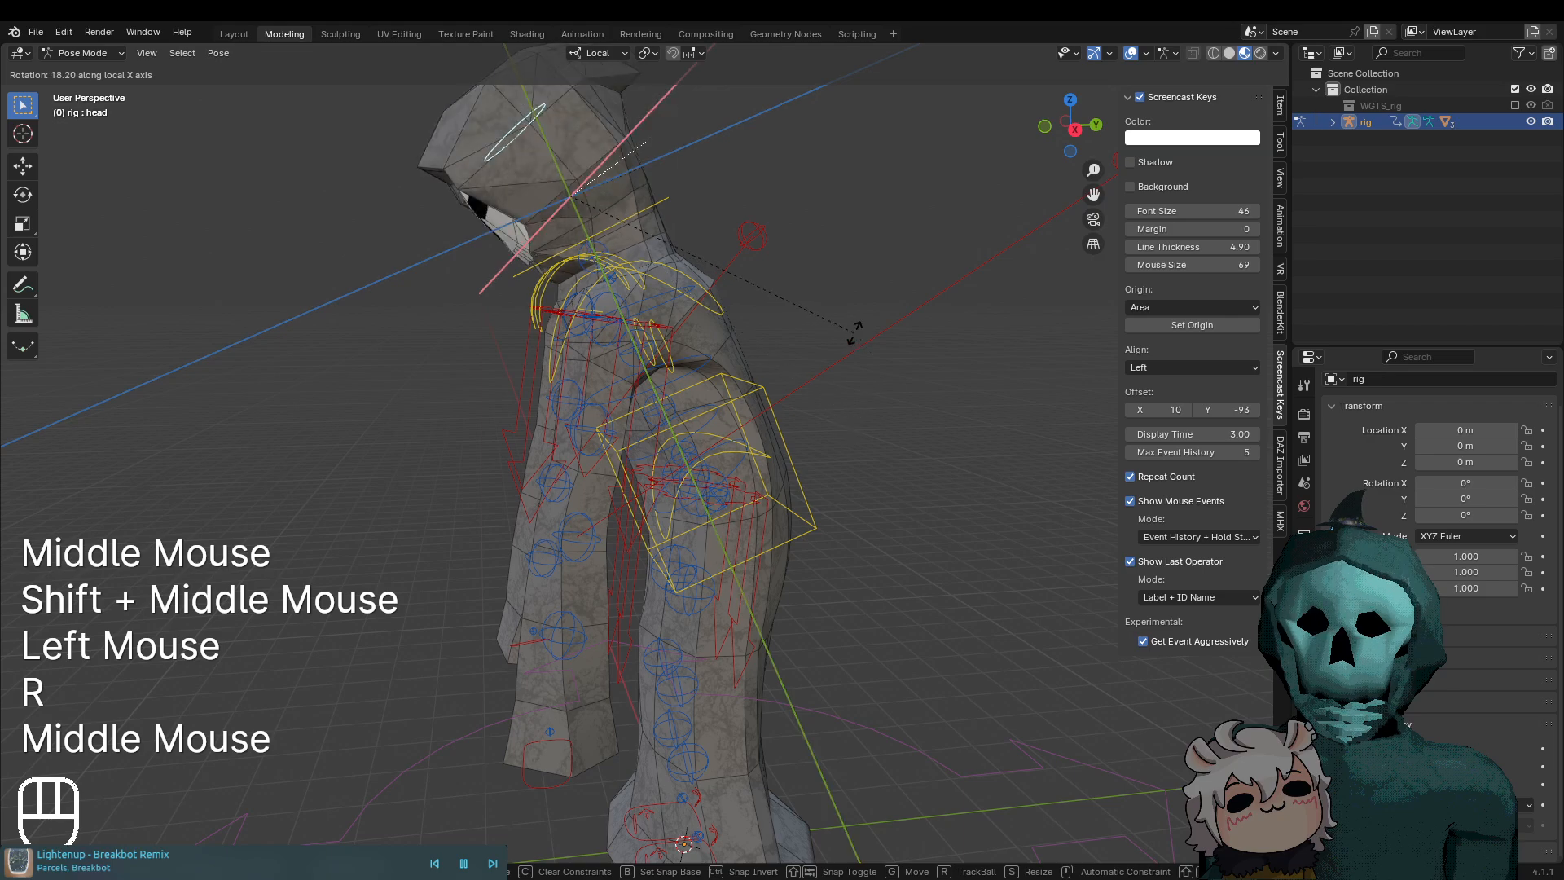
key(Escape)
Select the neck control and bend it forward around its local X axis
click(644, 268)
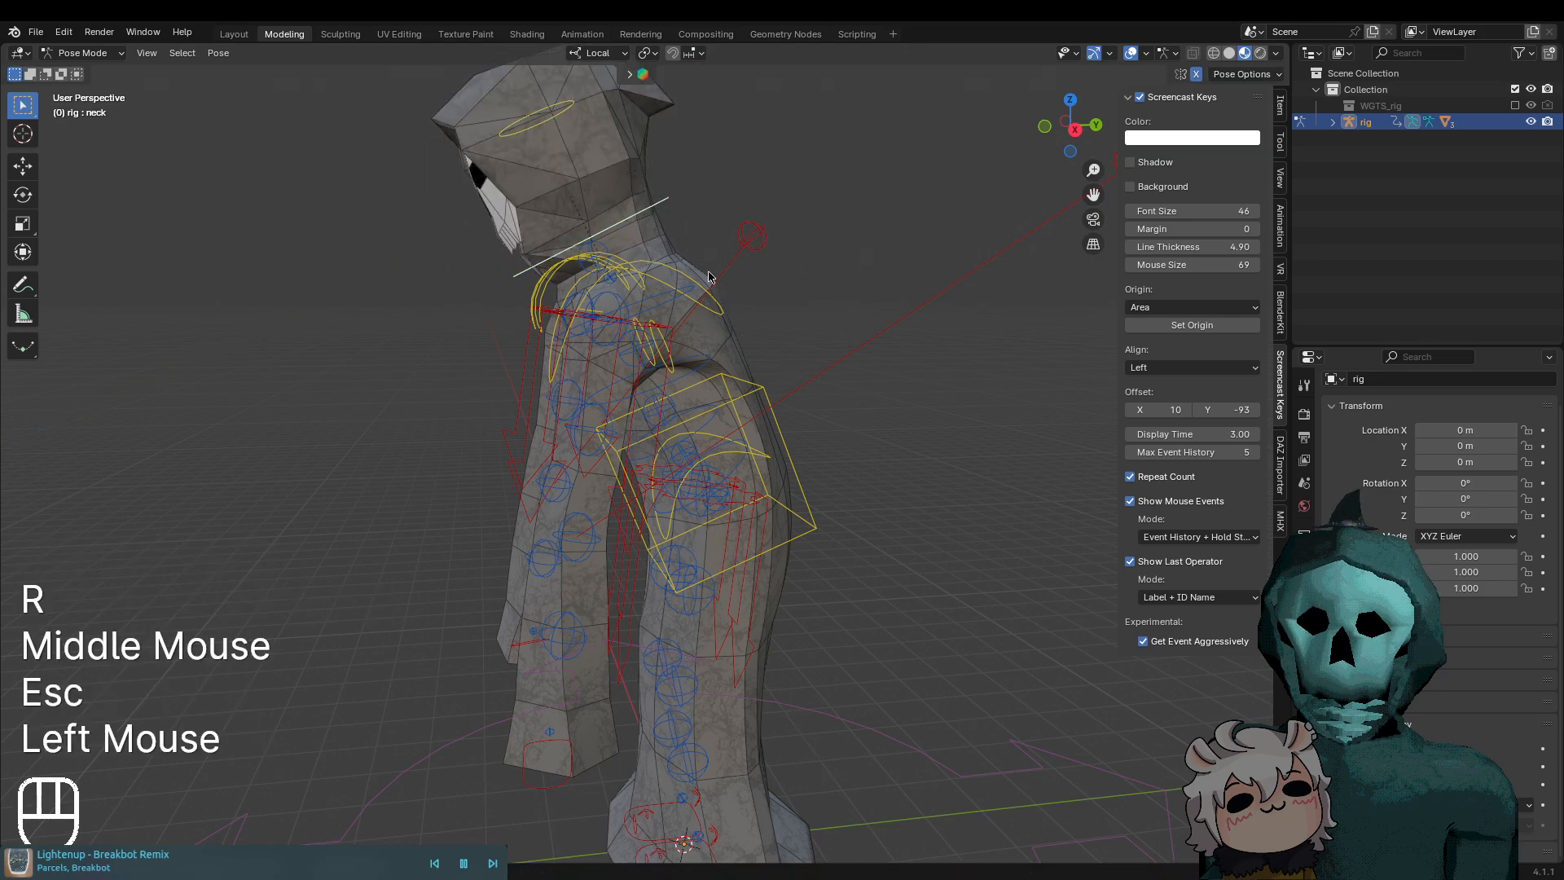
key(r)
middle_click(794, 282)
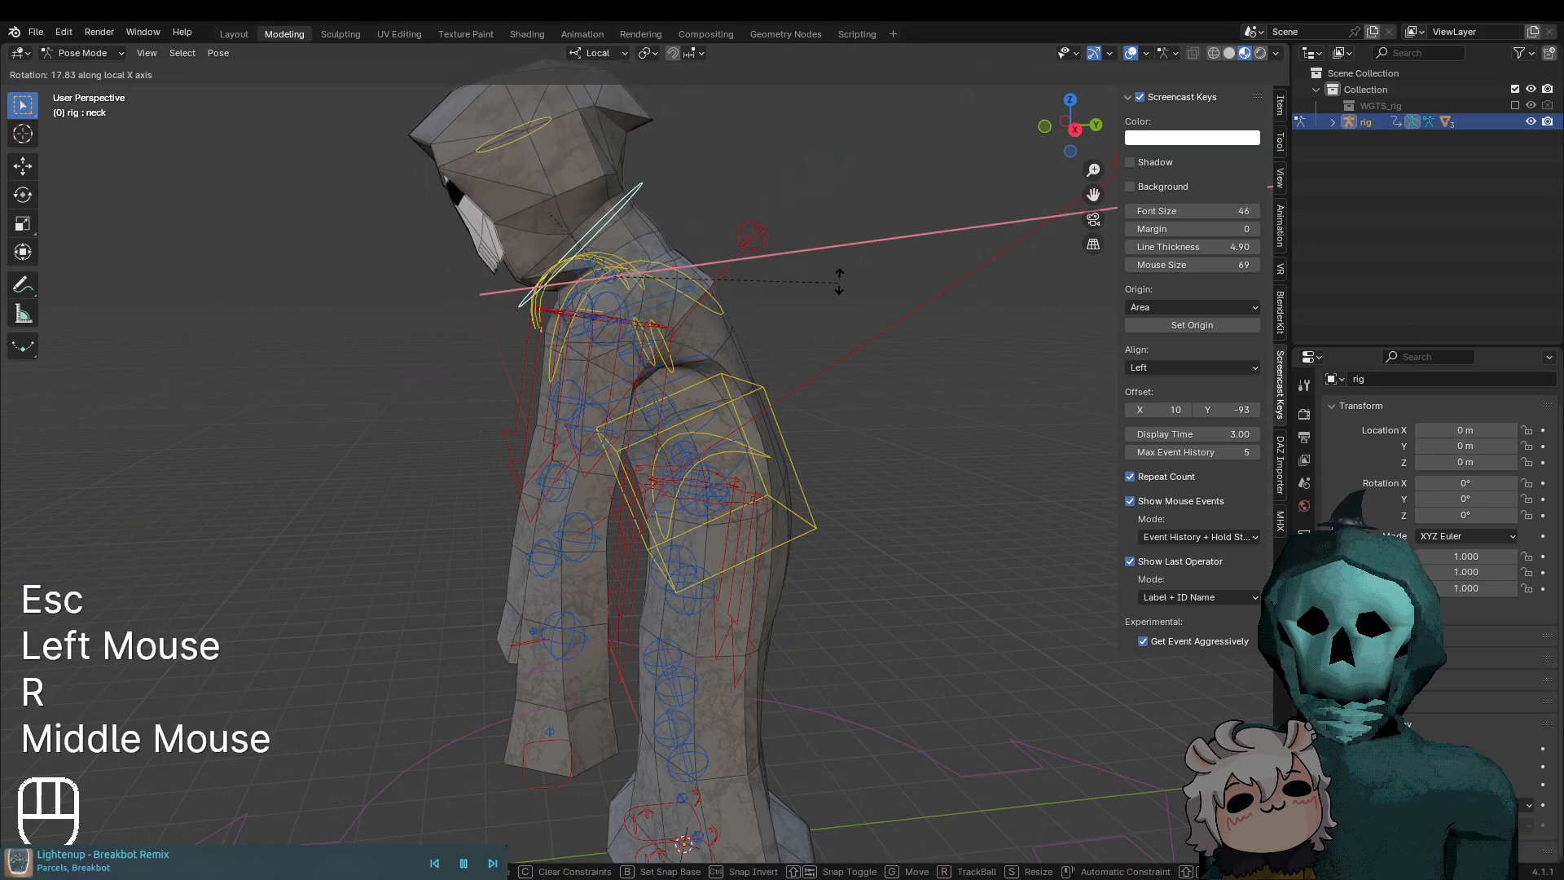
click(819, 308)
Select the head control and tilt the head down around its local X axis
click(515, 137)
key(r)
middle_drag(674, 285, 717, 409)
click(690, 219)
middle_drag(644, 363, 746, 605)
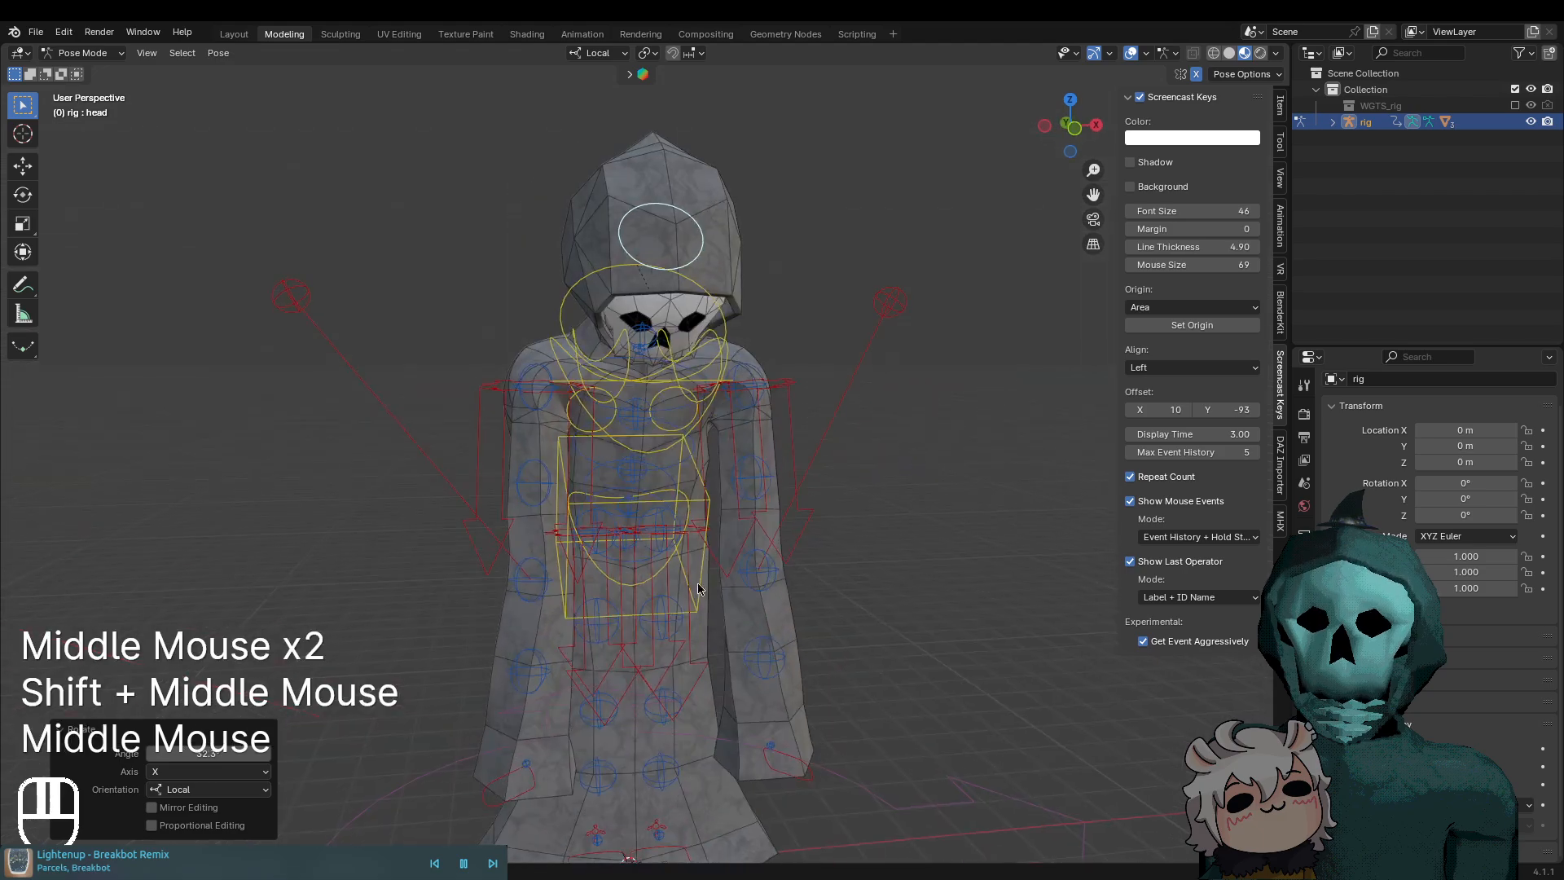
Undo the head, neck, hand, shoulder and torso posing back to the outstretched arms pose
key(ctrl+z)
key(ctrl+z)
key(ctrl+z)
key(ctrl+z)
key(ctrl+z)
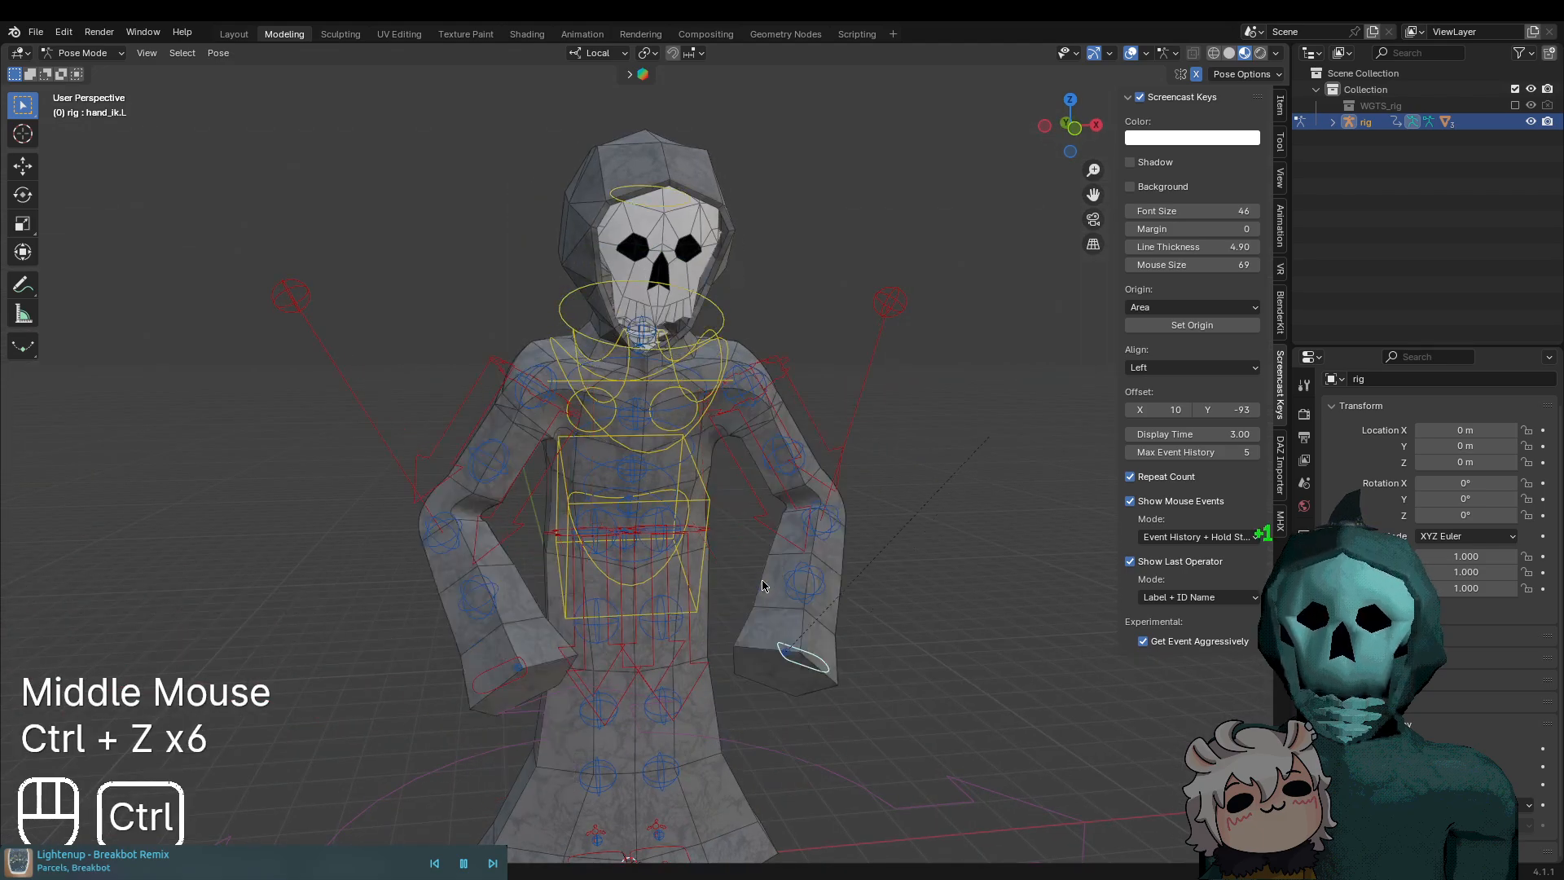
key(ctrl+z)
key(ctrl+z)
key(ctrl+z)
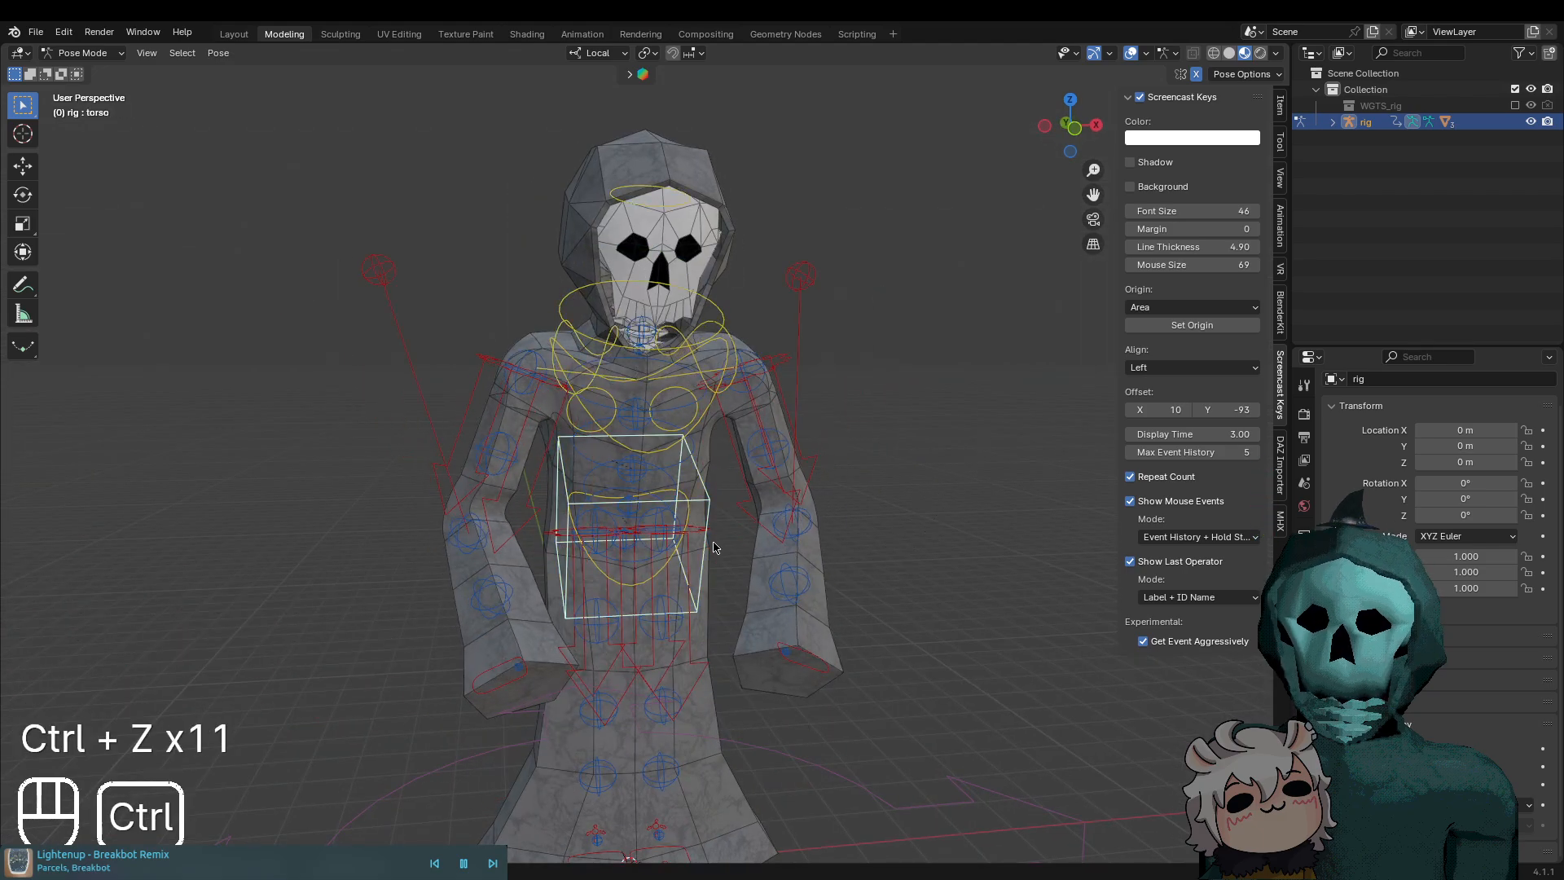
key(ctrl+z)
key(ctrl+z)
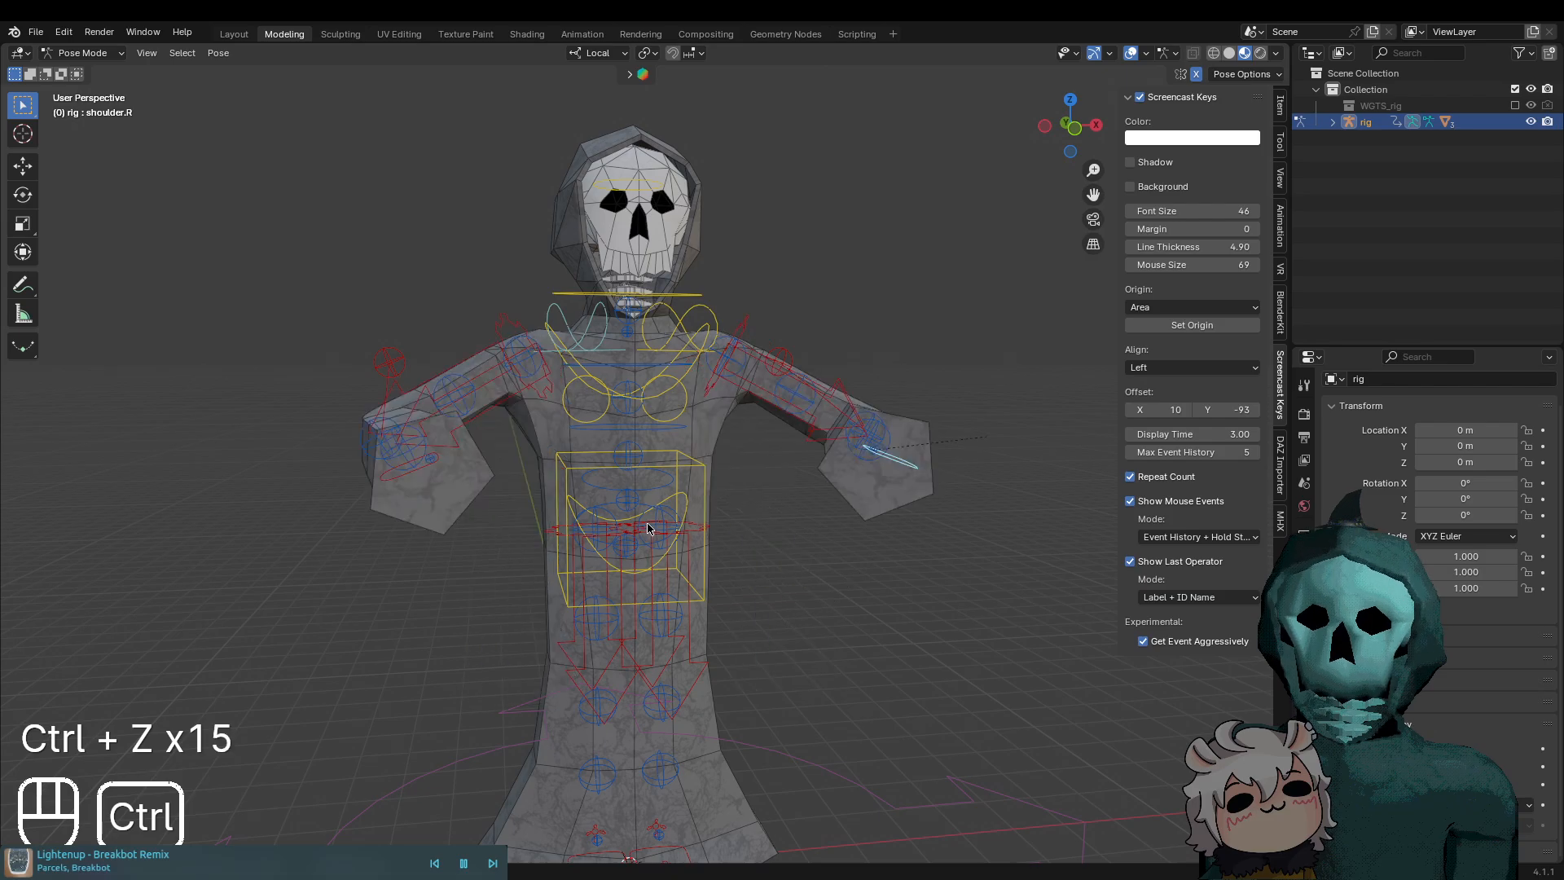
key(ctrl+z)
Select the neck control and display its bone properties
middle_drag(902, 440, 880, 457)
shift+middle_drag(880, 457, 813, 615)
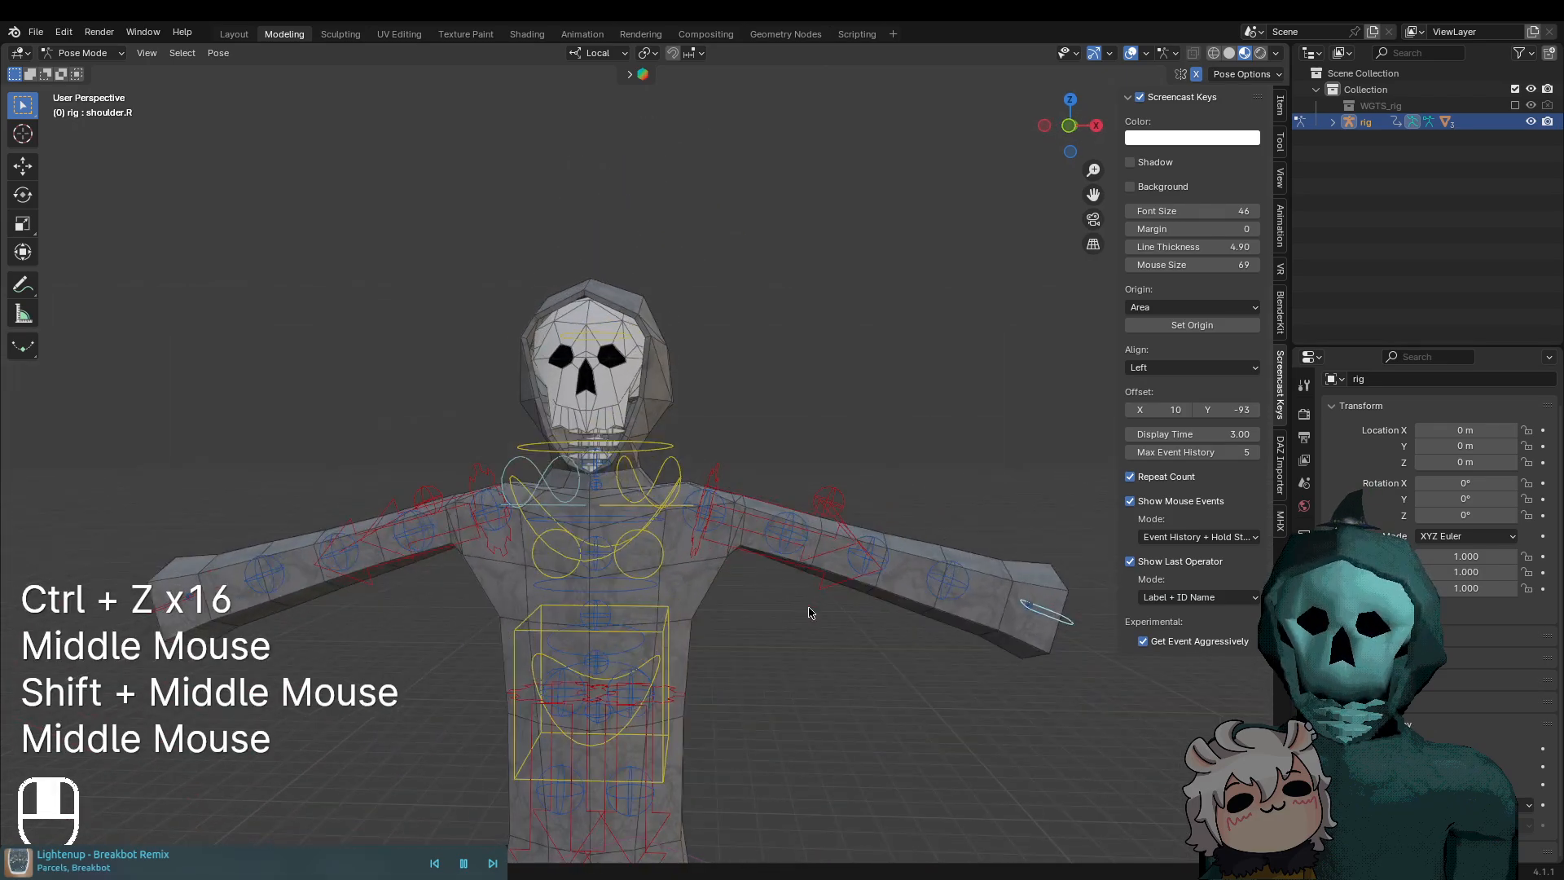
scroll(738, 498, up, 2)
click(689, 440)
middle_drag(684, 444, 603, 476)
click(1304, 655)
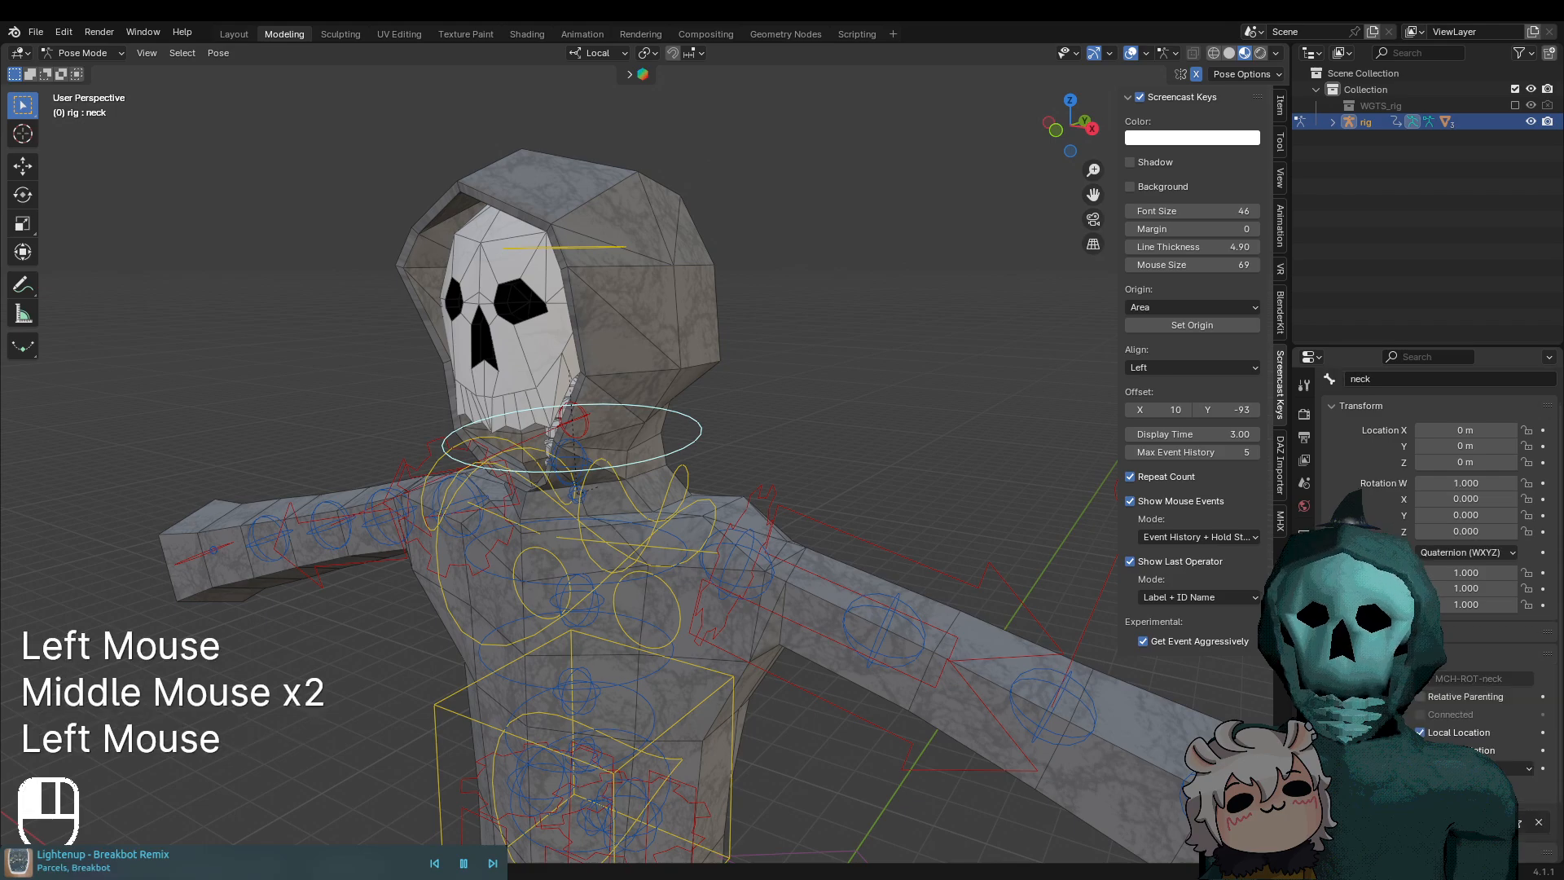
Try rotating the neck control about -11° around its local X axis
middle_drag(807, 510, 815, 521)
key(r)
middle_click(784, 577)
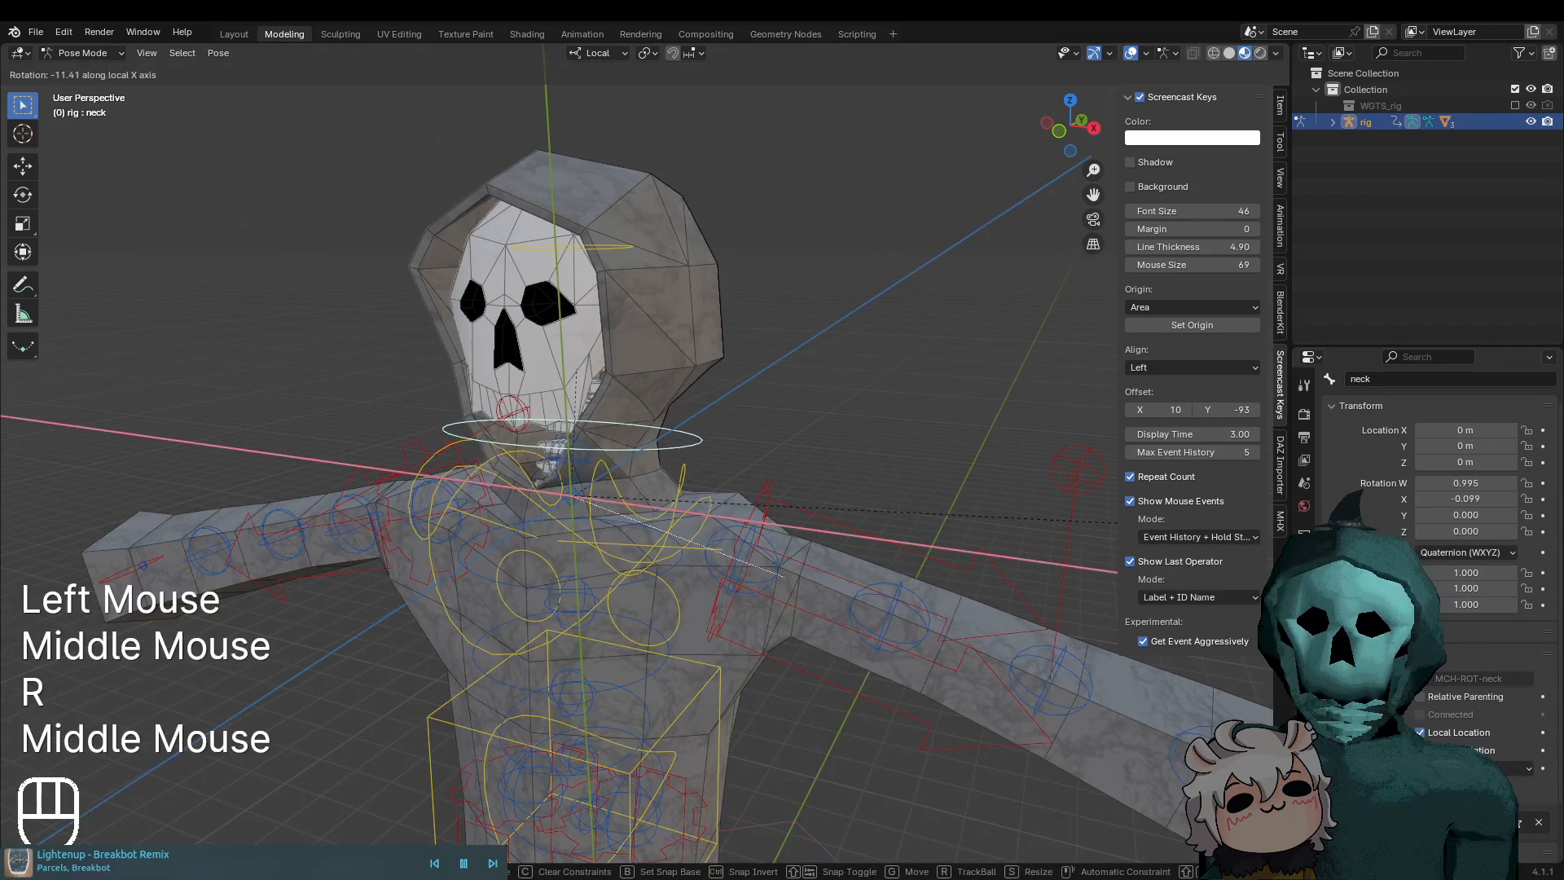
key(Escape)
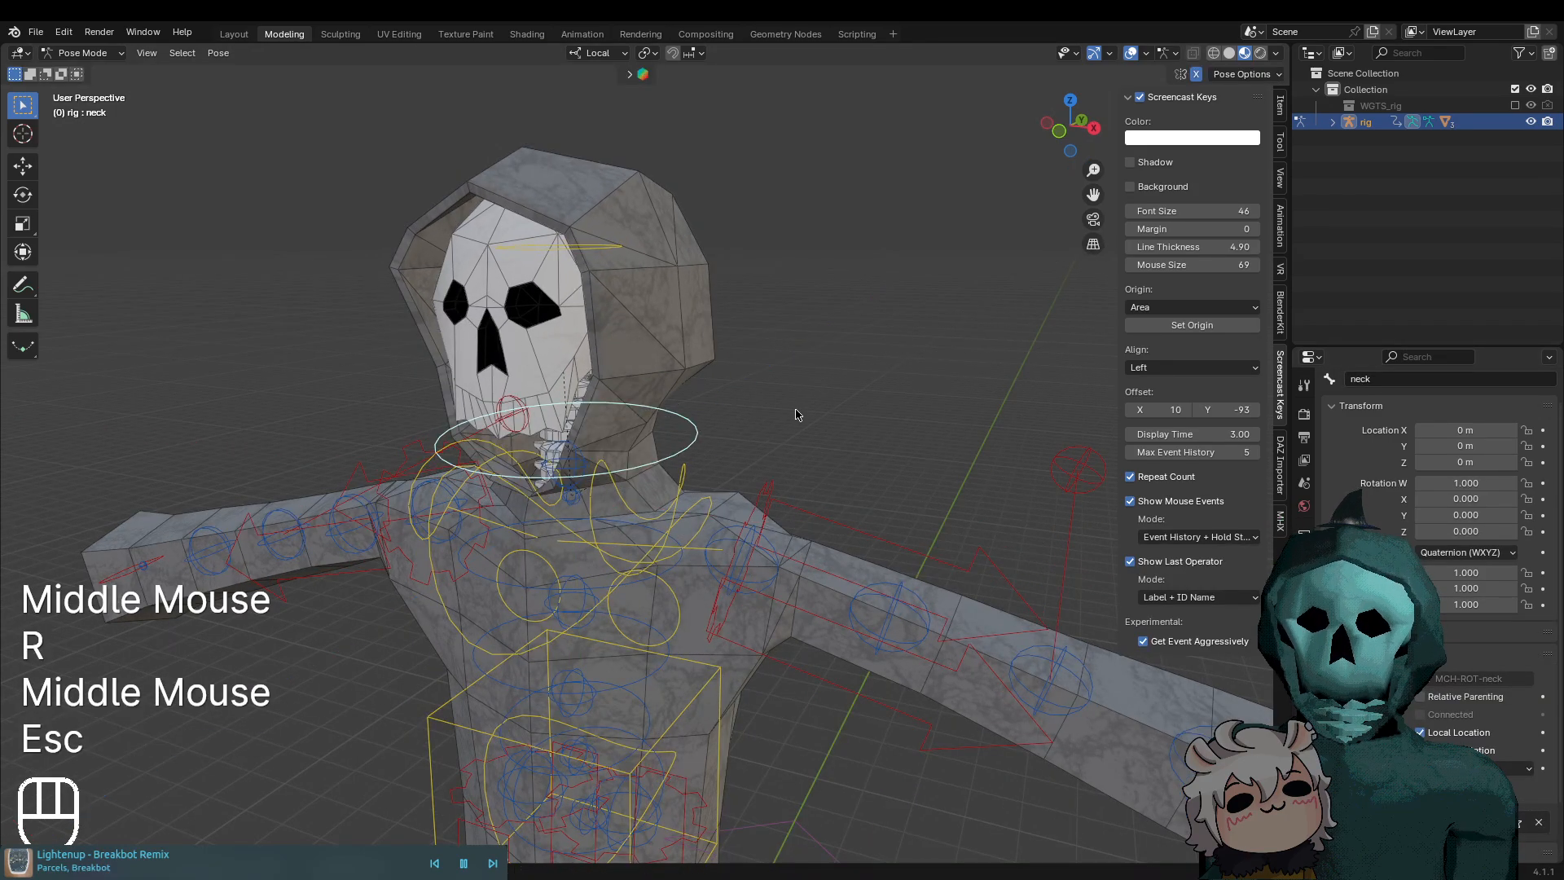
Reselect the neck control and try rotating it about -4° around local X and about 53° around local Z
click(690, 430)
key(r)
middle_click(1035, 599)
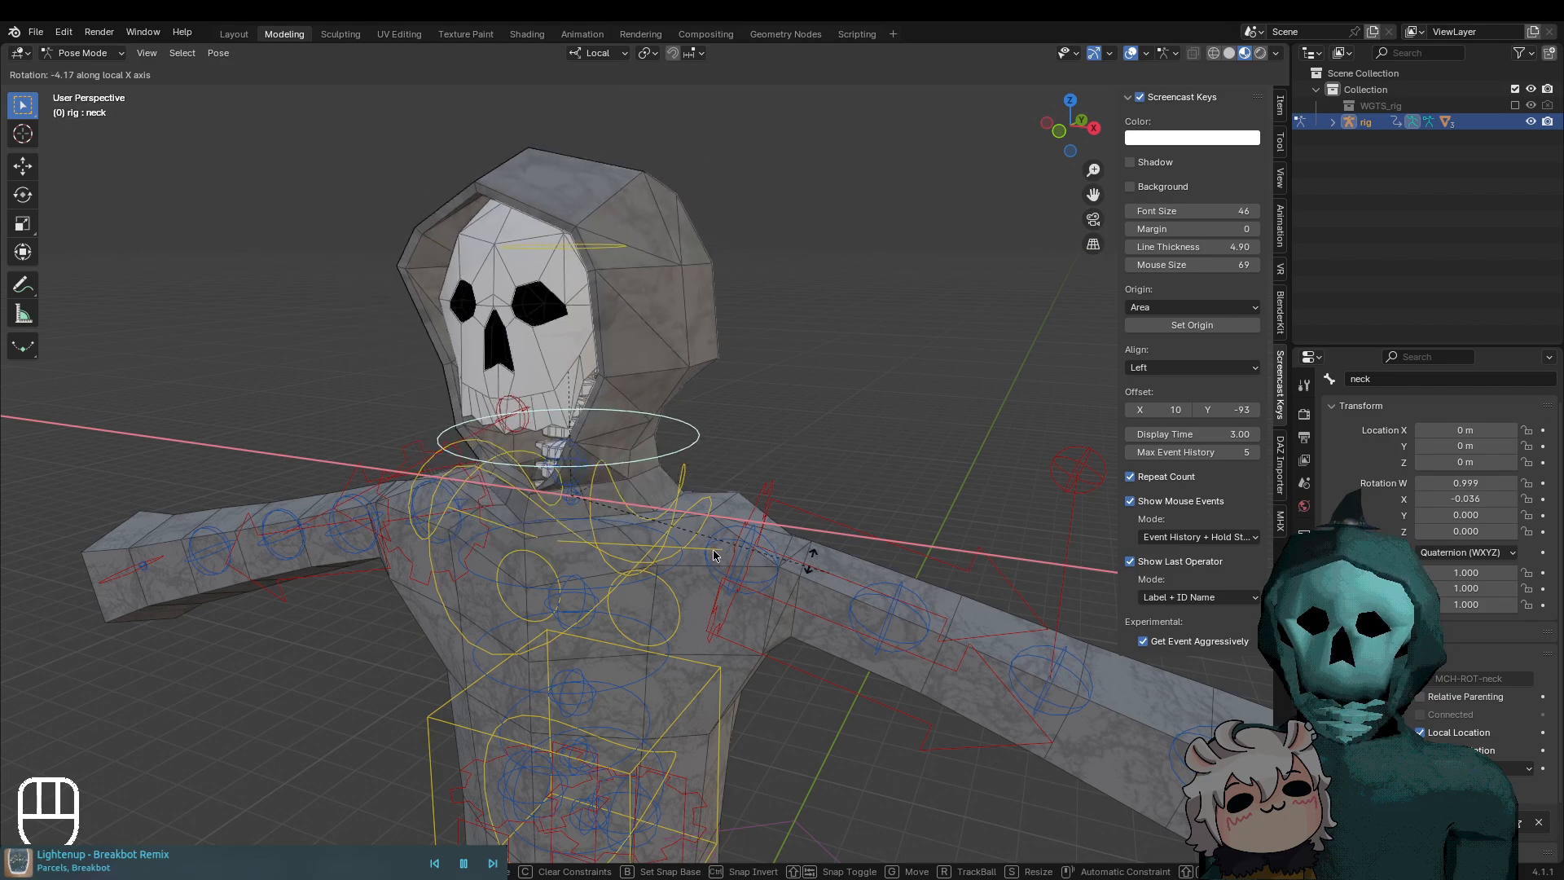
key(Escape)
key(r)
middle_click(553, 592)
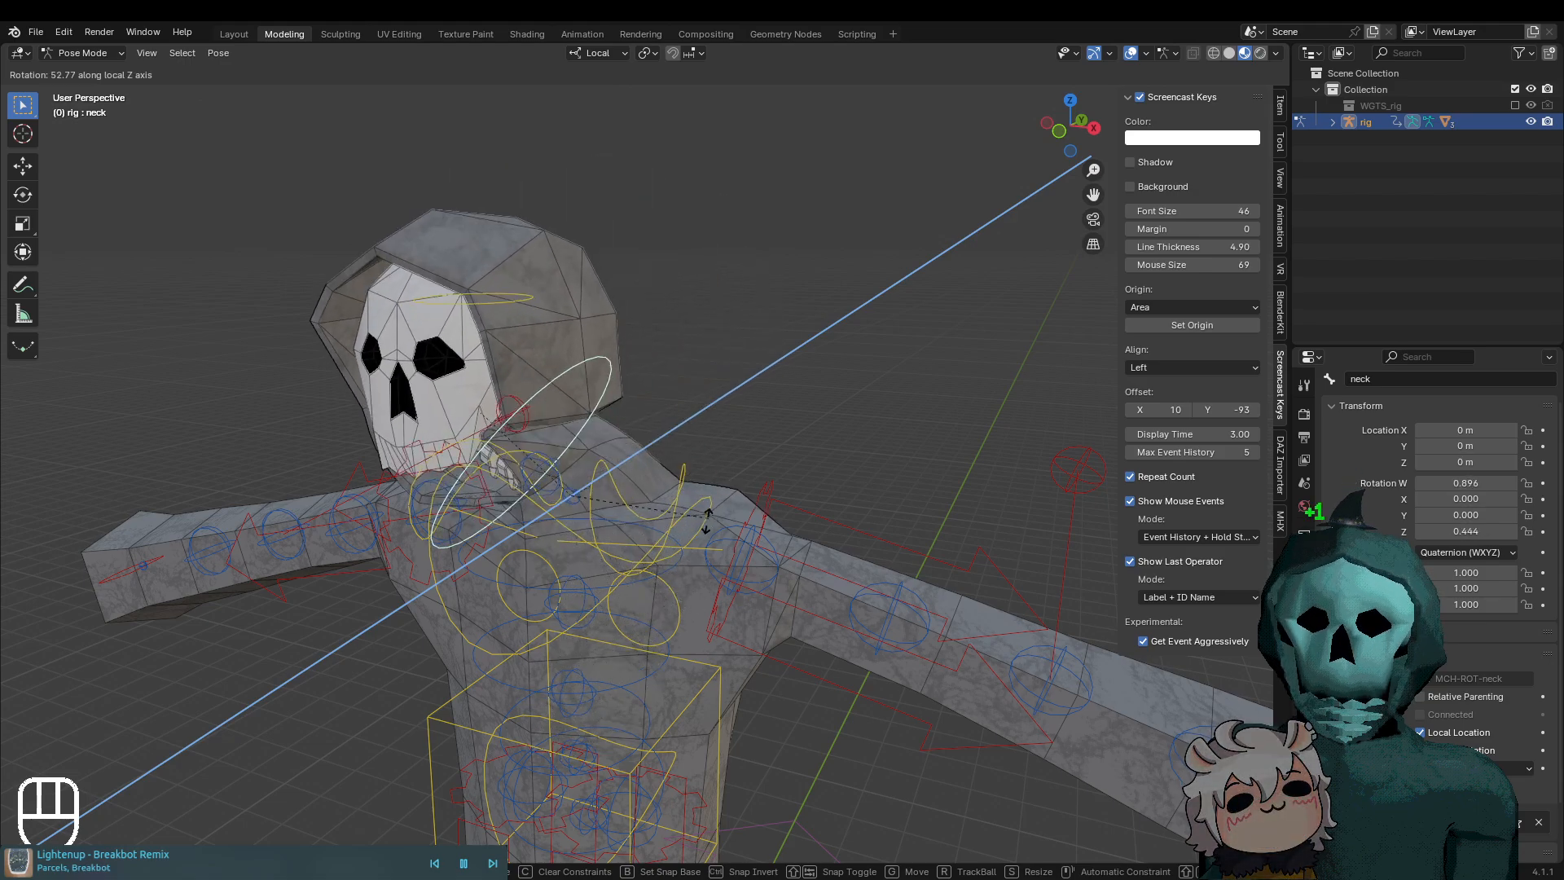
key(Escape)
Try moving the neck control freely, about 1.5 m upward and about 1.2 m to the side
key(g)
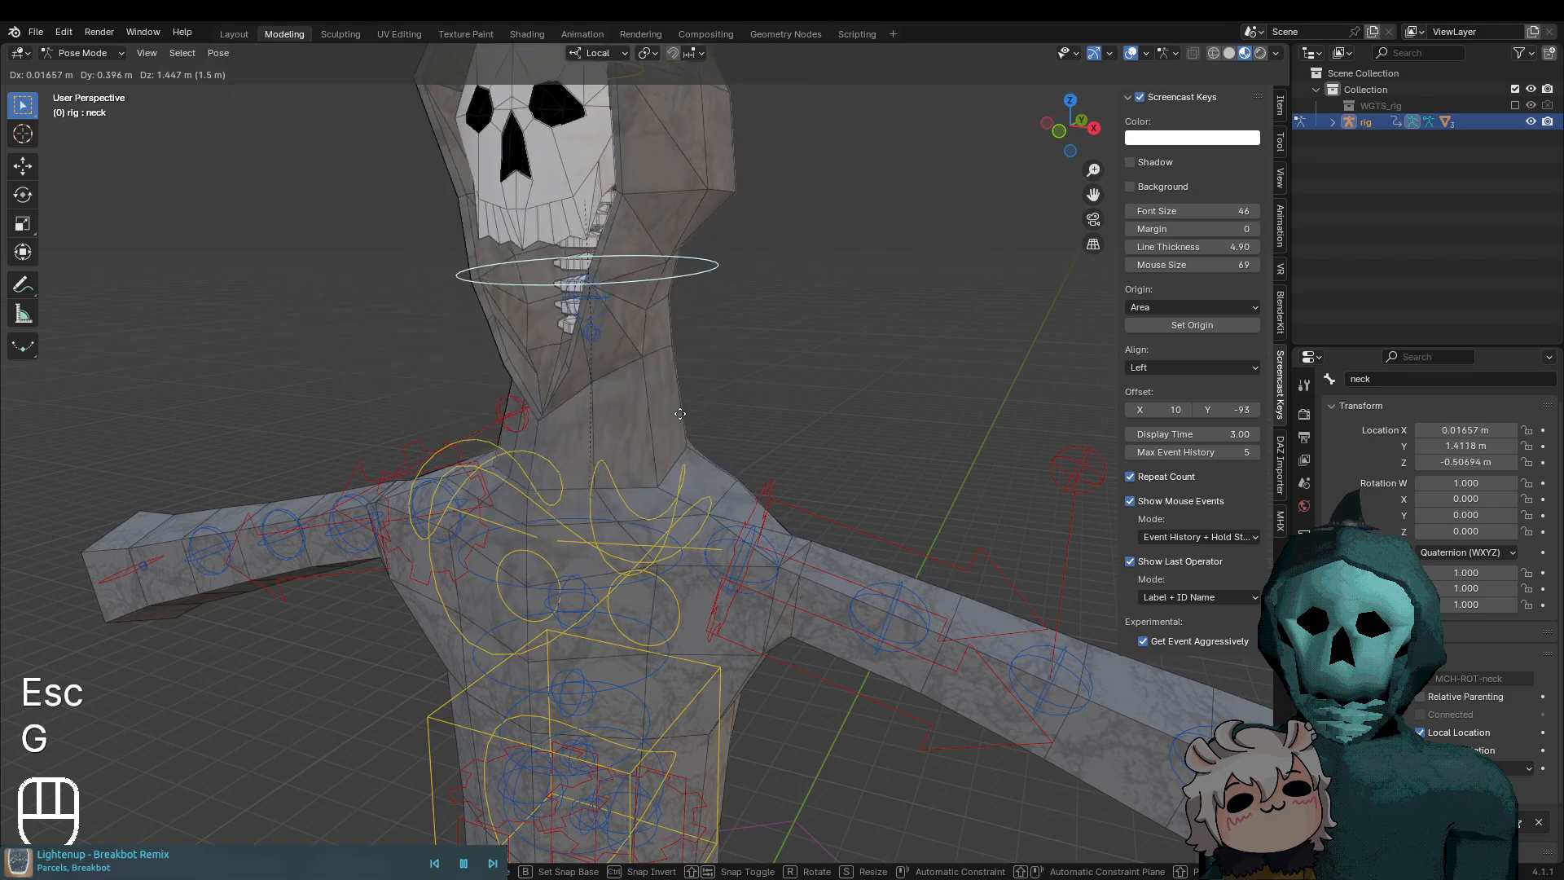
key(Escape)
scroll(683, 413, down, 2)
key(g)
scroll(755, 364, down, 2)
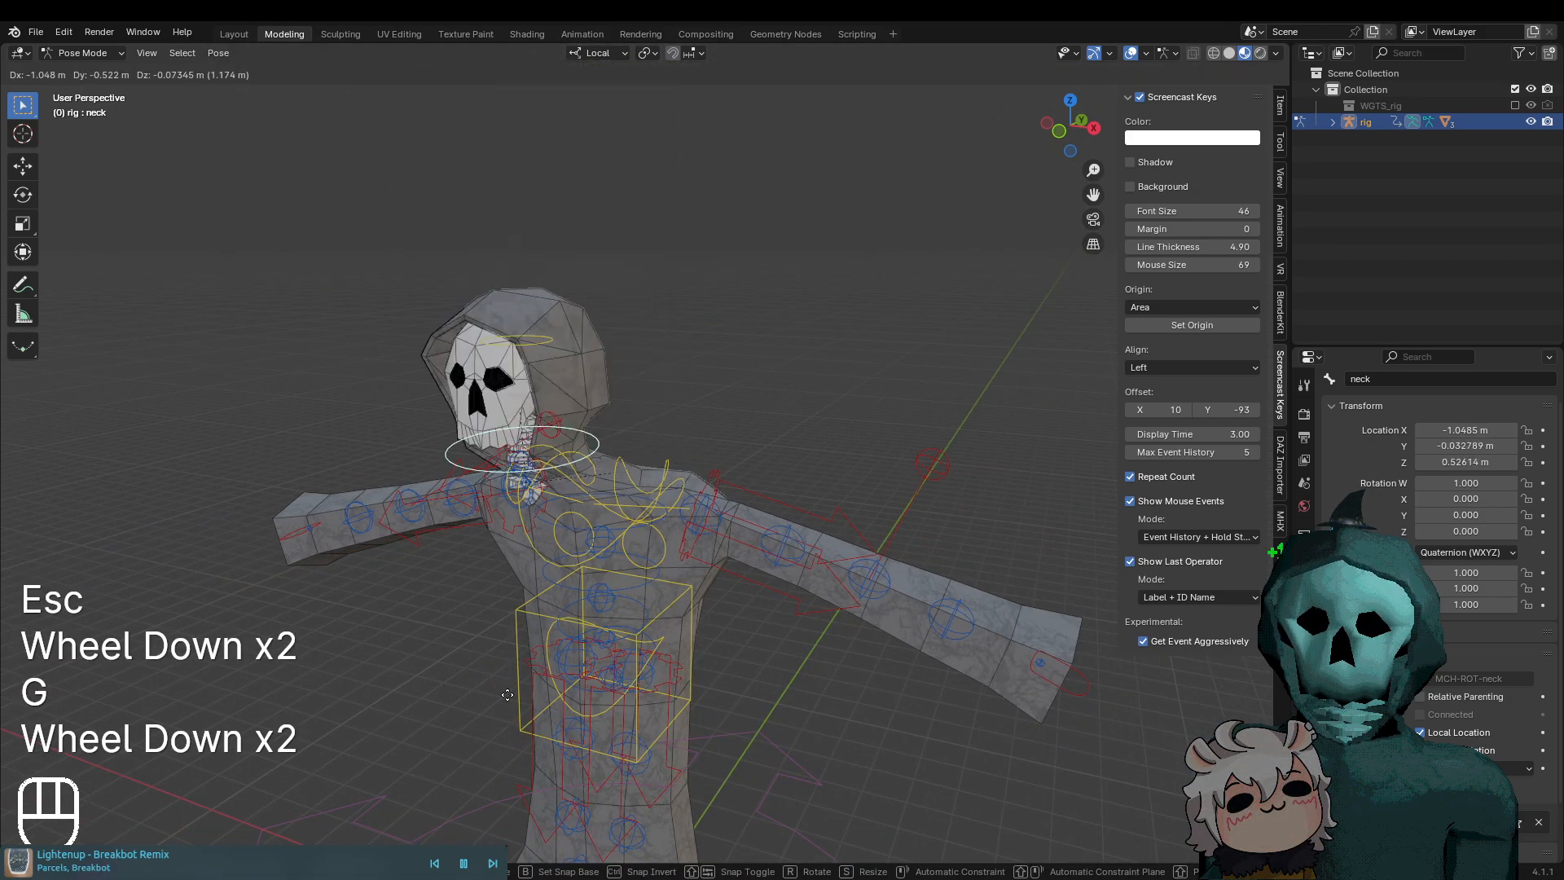
key(Escape)
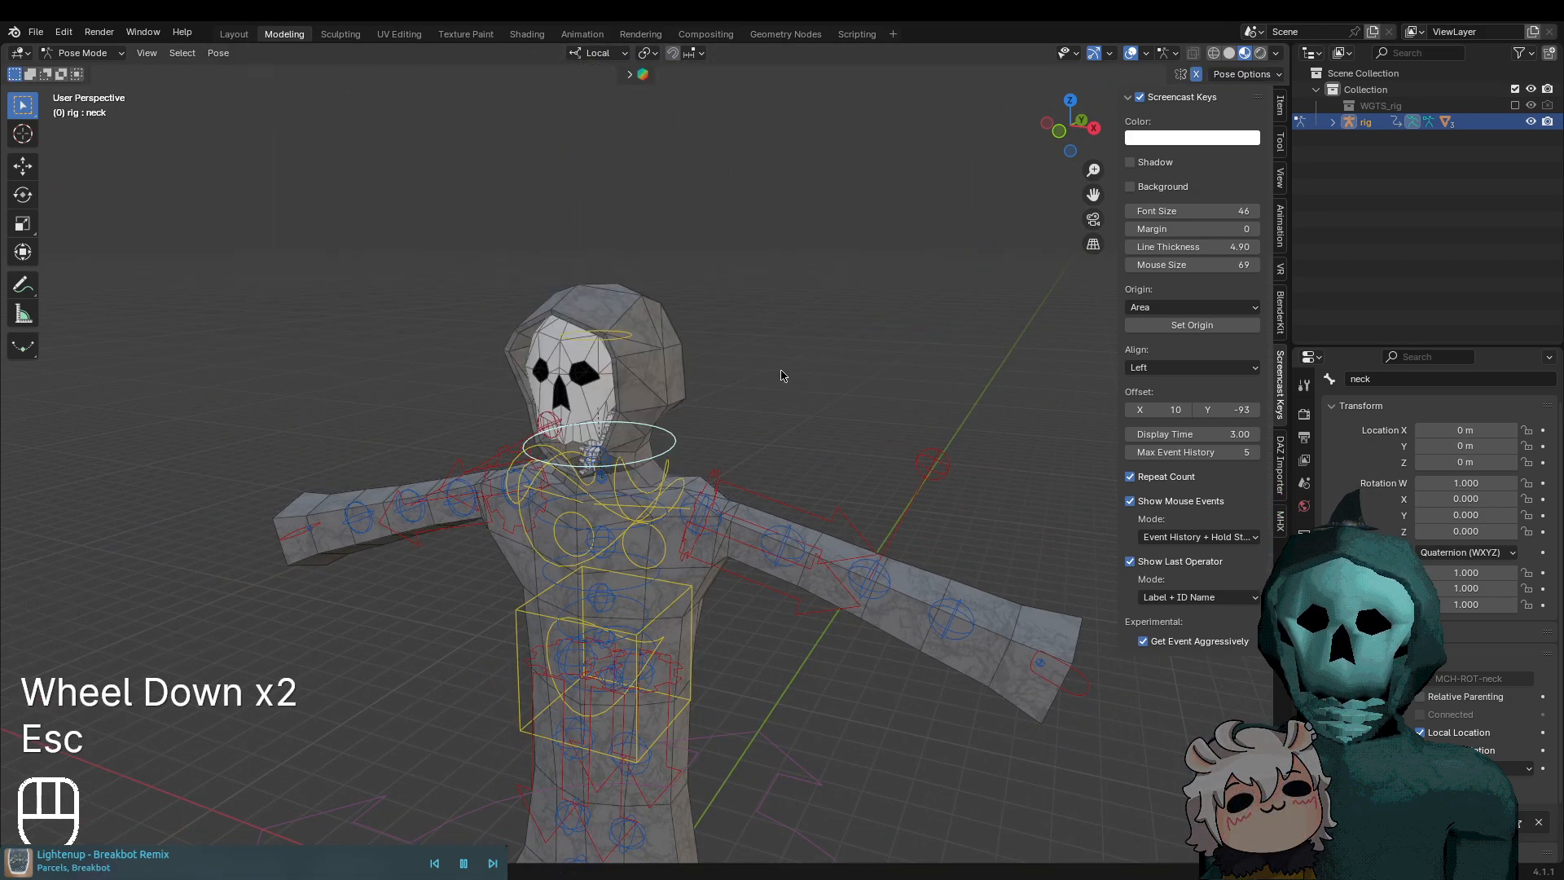
Select the head control and try rotating it -45° around its local Z axis
scroll(782, 376, up, 1)
shift+middle_drag(741, 356, 721, 379)
click(613, 339)
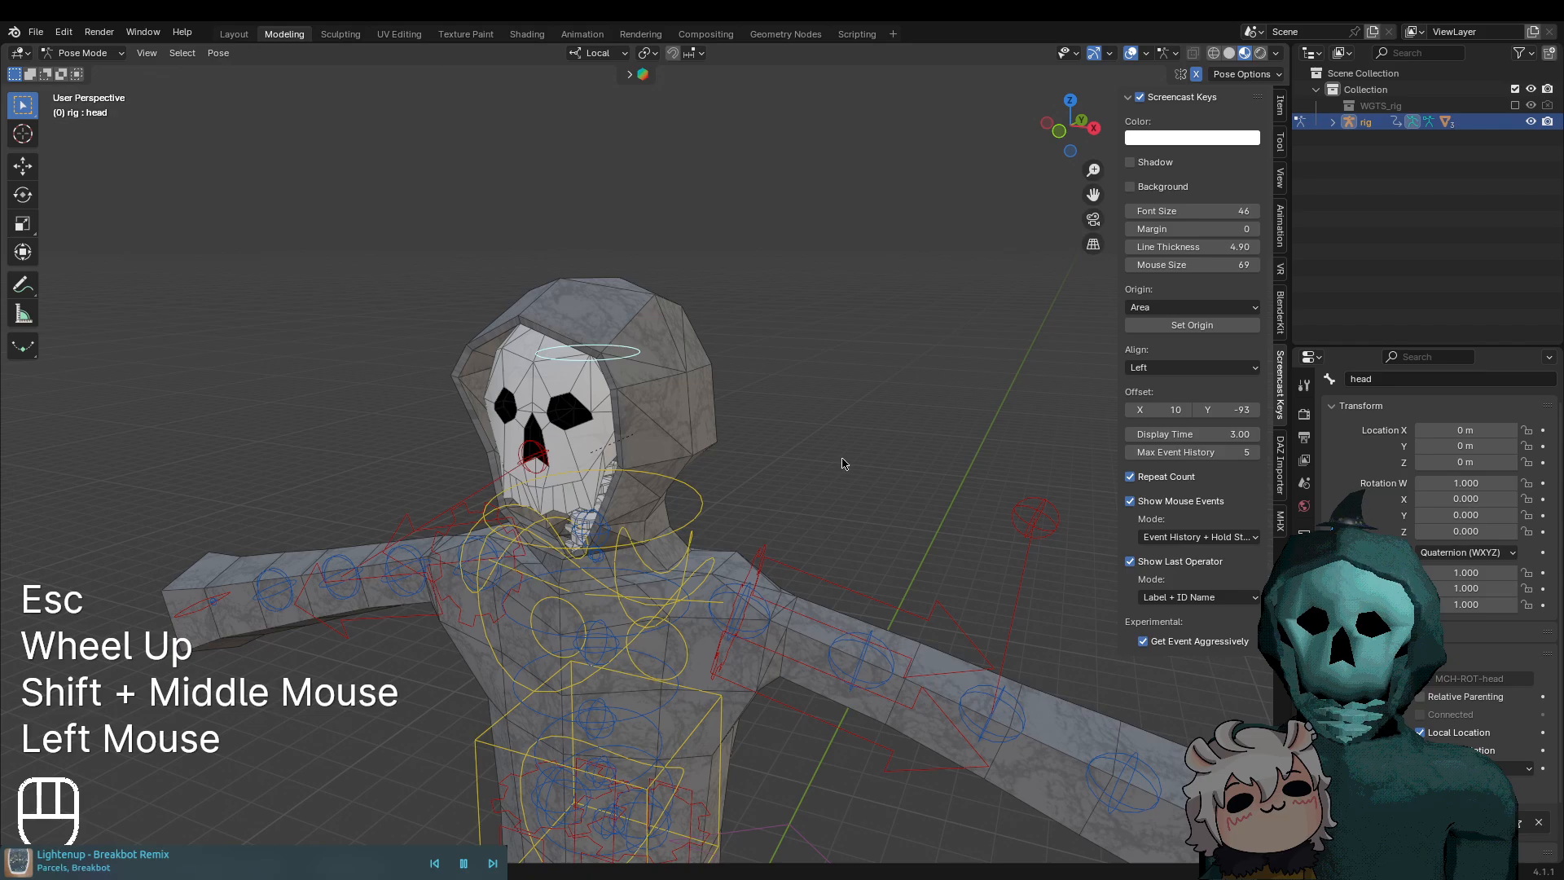
middle_drag(820, 477, 907, 489)
key(r)
key(Escape)
key(r)
middle_click(909, 501)
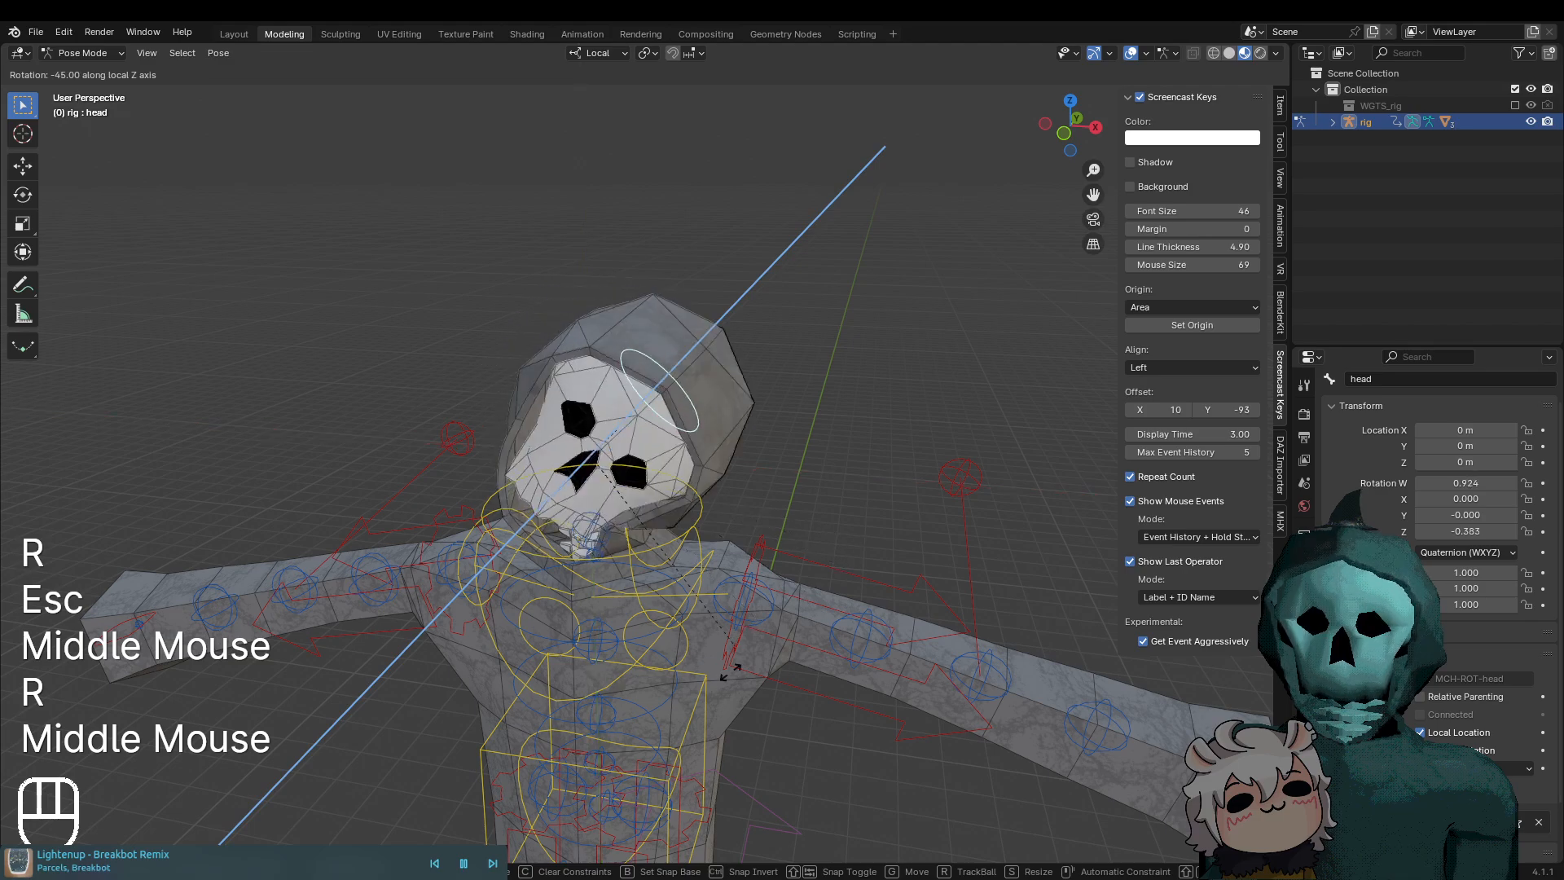
key(Escape)
Try rotating the head control about -19° around its local Y axis and slightly around its local X axis
key(r)
middle_click(823, 634)
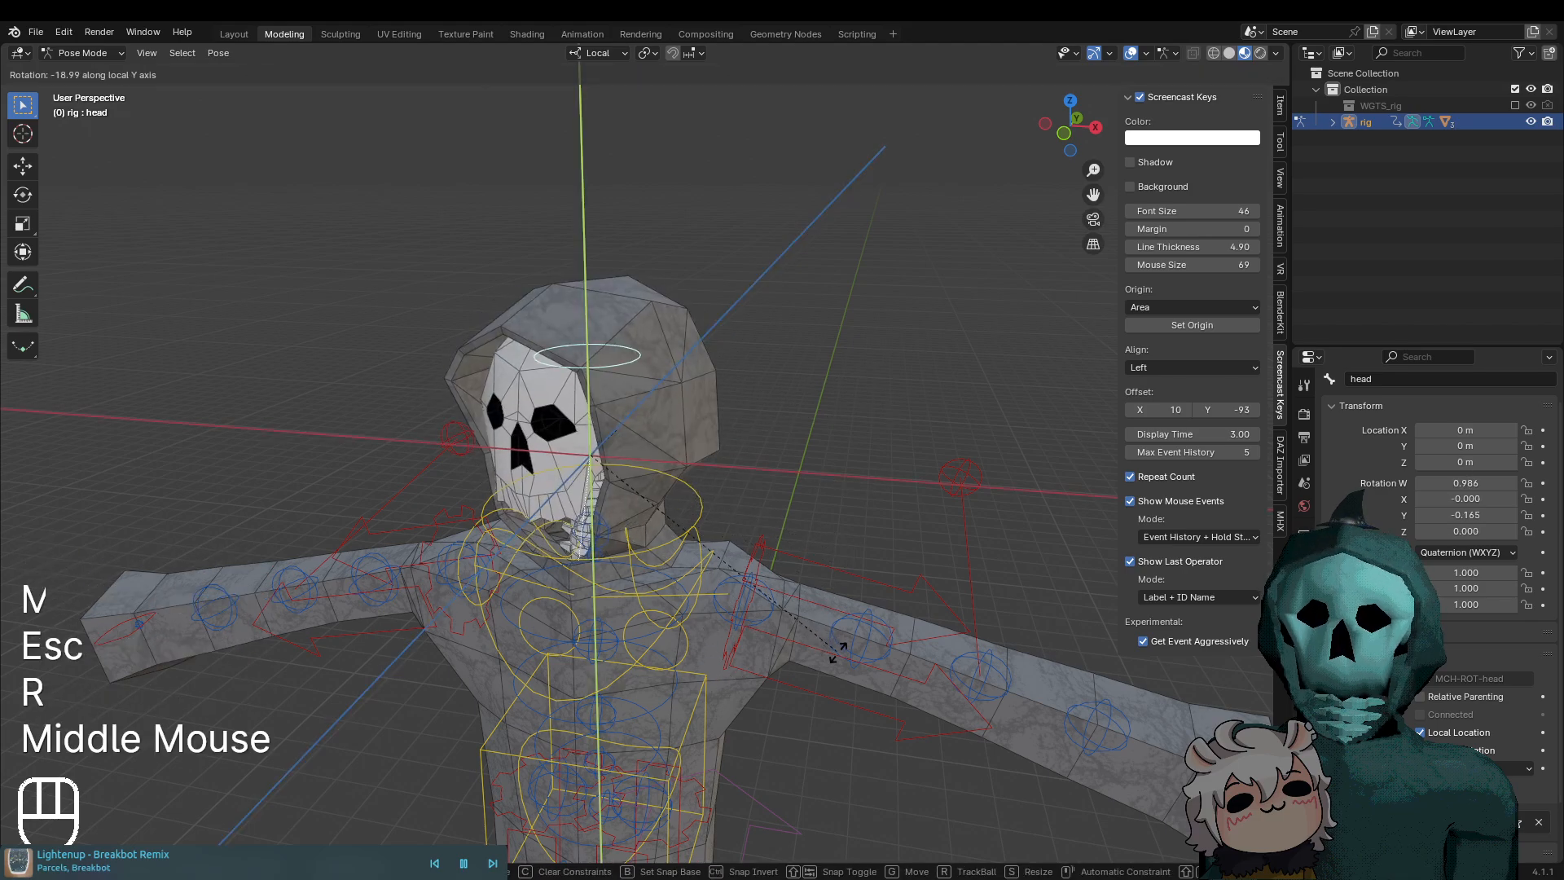
key(Escape)
key(r)
middle_click(1019, 416)
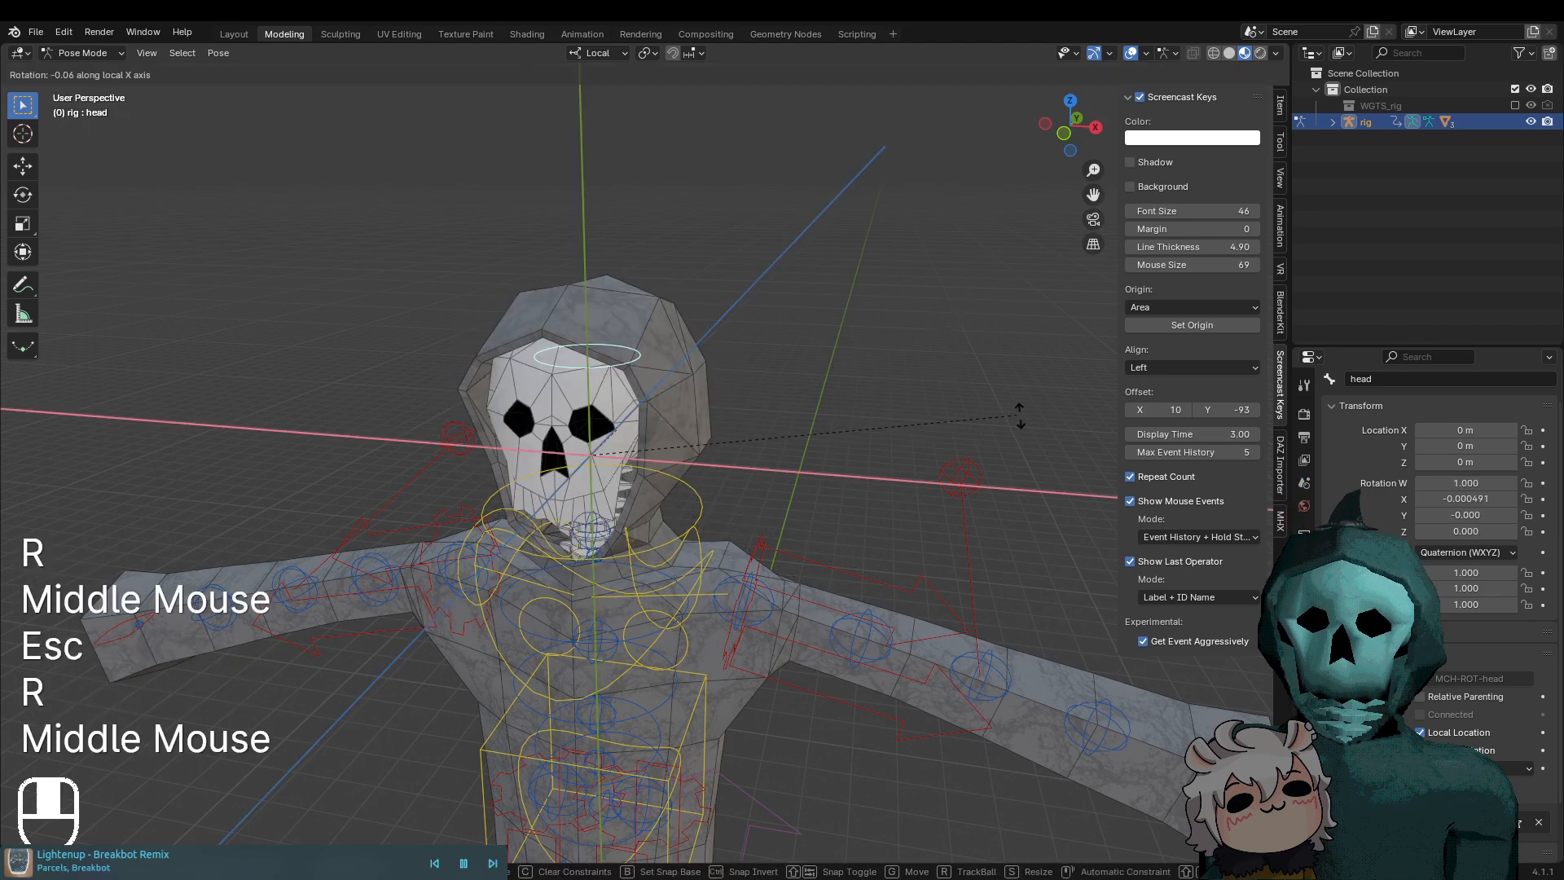
key(Escape)
Try moving the head control freely, up to about 6.7 m from its rest position
middle_drag(897, 480, 764, 488)
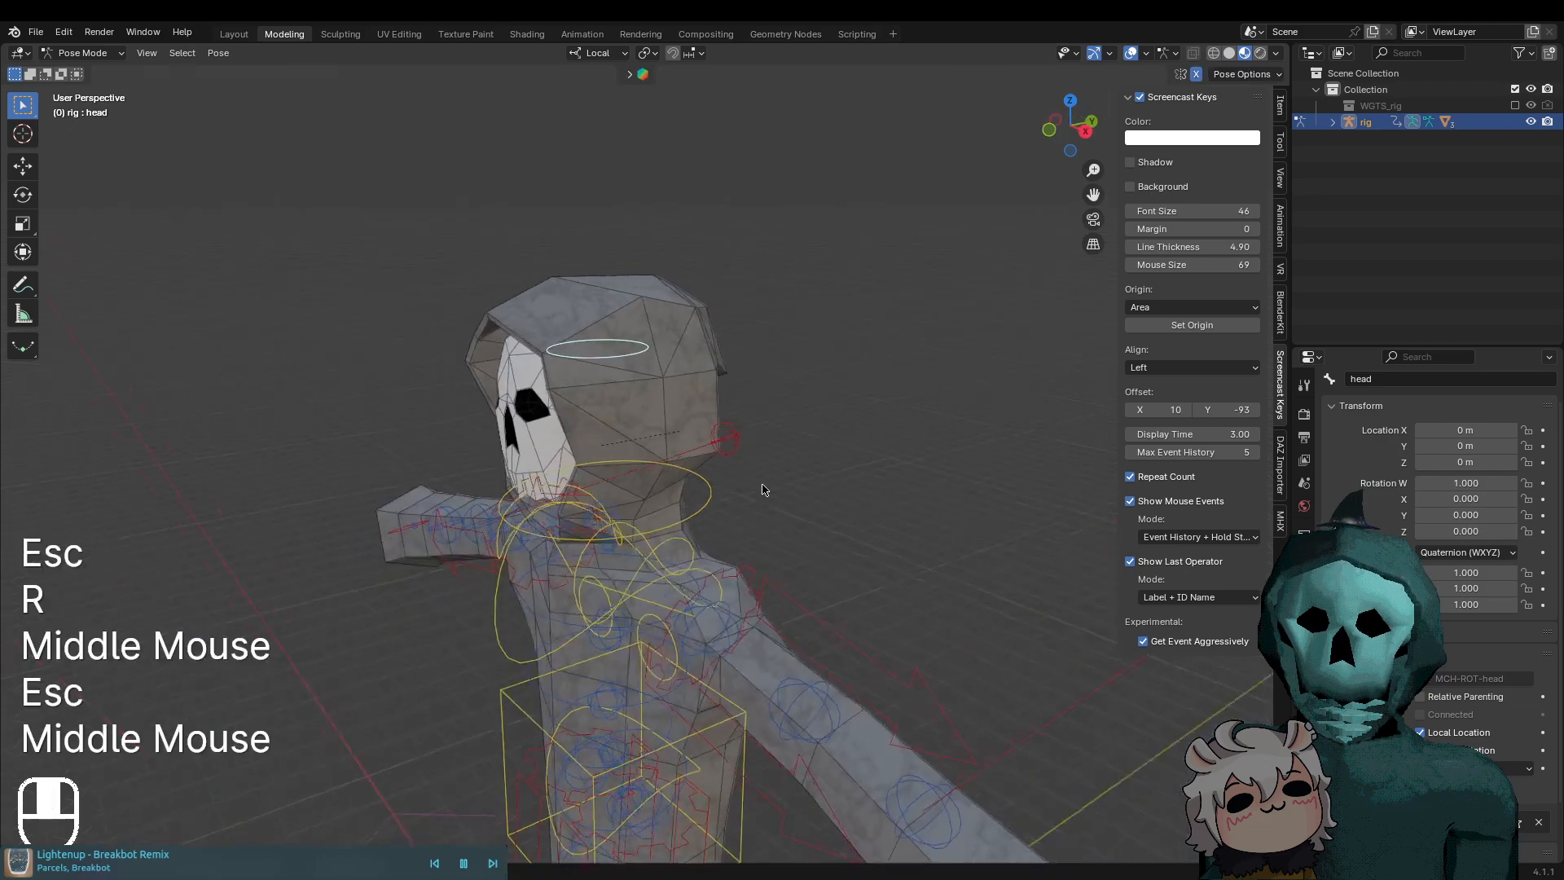
key(g)
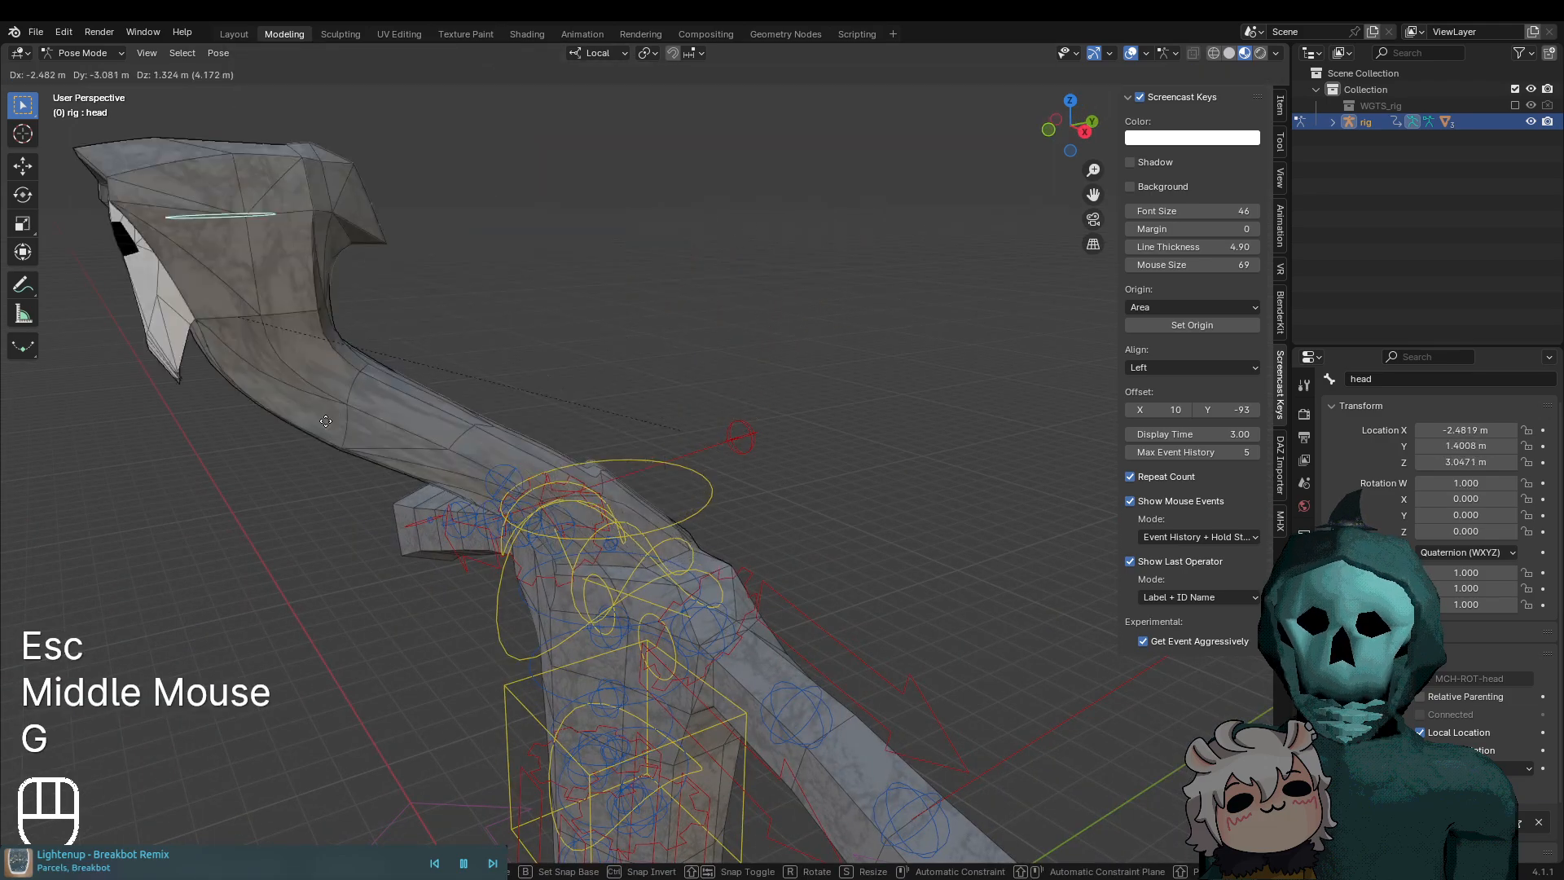
scroll(1037, 349, down, 2)
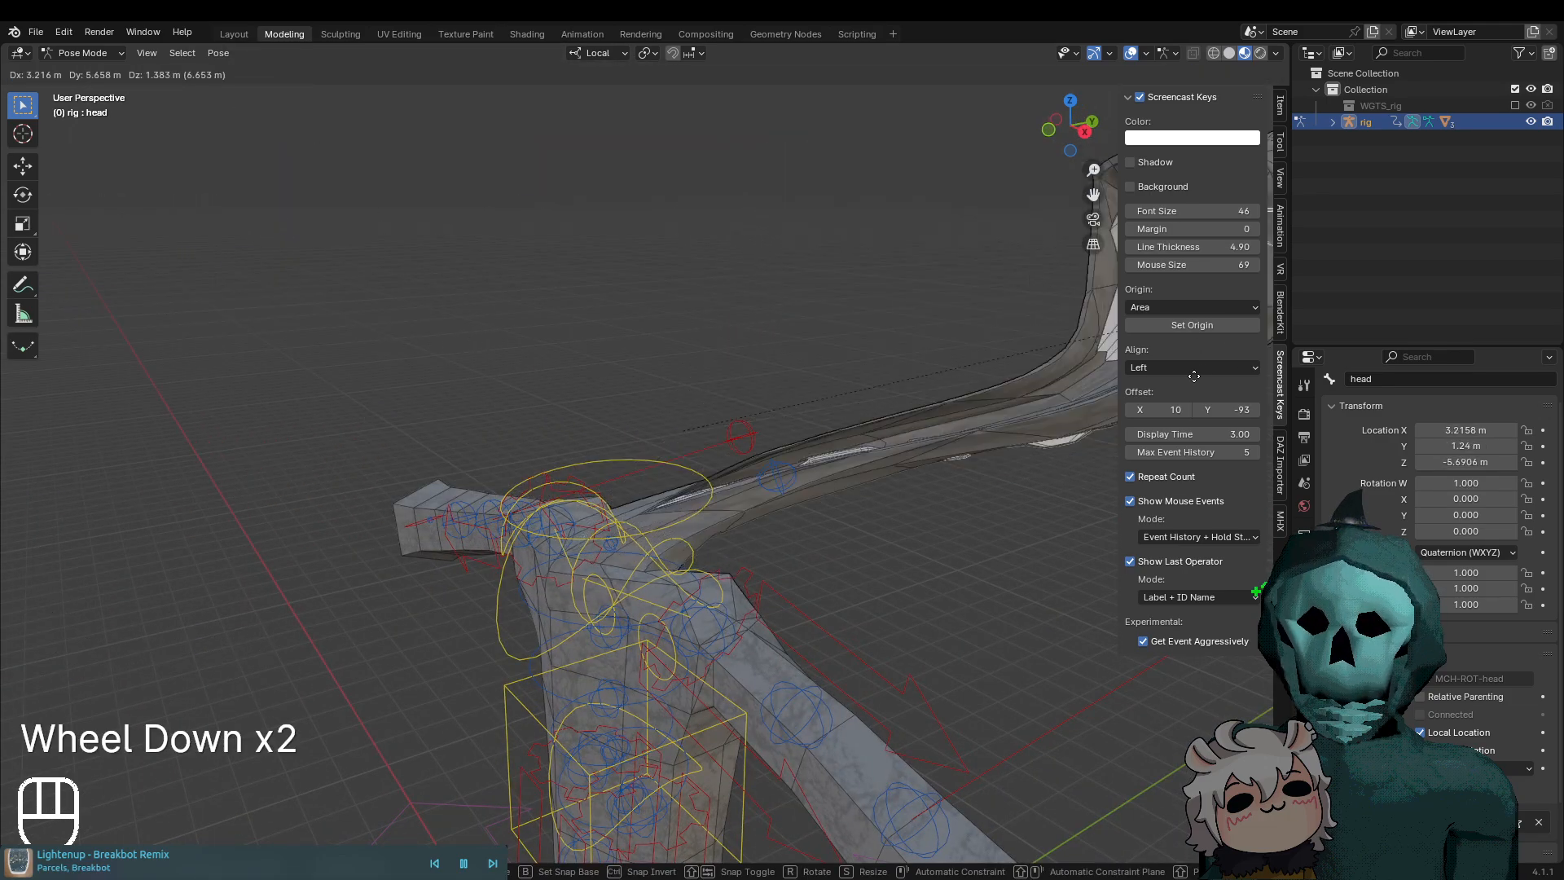
key(Escape)
middle_drag(1204, 373, 1203, 372)
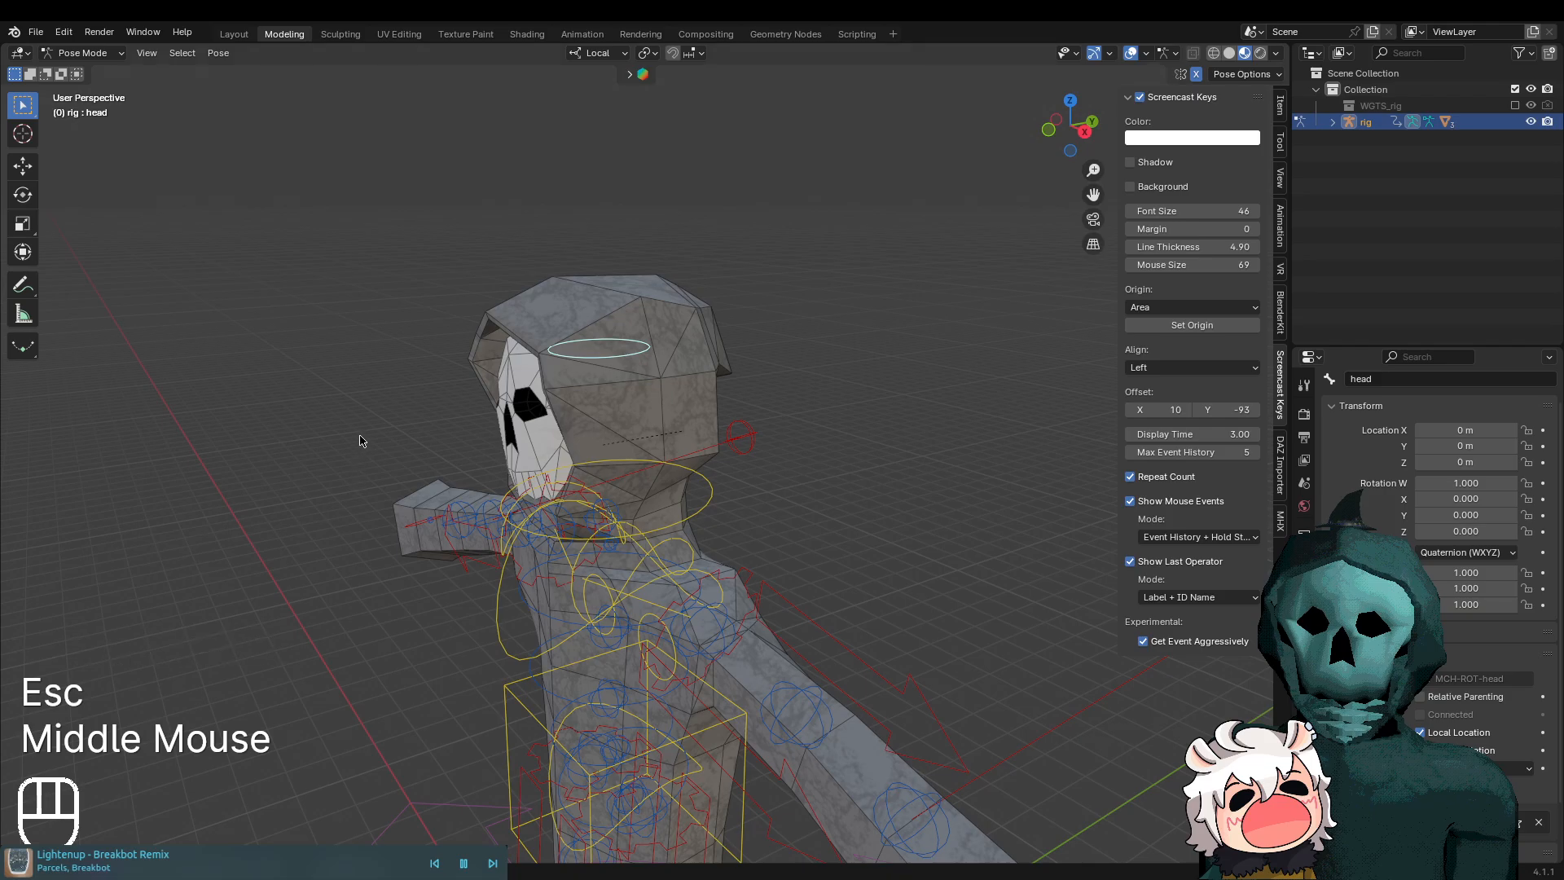
Select the left foot's IK control at the base of the robe
middle_drag(362, 441, 454, 441)
shift+middle_drag(827, 592, 680, 597)
scroll(839, 571, up, 2)
scroll(888, 635, down, 2)
shift+scroll(894, 646, down, 3)
scroll(894, 647, down, 2)
scroll(692, 699, up, 3)
click(575, 593)
click(571, 592)
scroll(624, 587, down, 4)
middle_drag(796, 568, 716, 681)
scroll(758, 570, up, 2)
scroll(660, 670, down, 1)
scroll(535, 565, down, 3)
middle_drag(535, 565, 684, 652)
middle_drag(684, 652, 744, 684)
scroll(744, 687, down, 2)
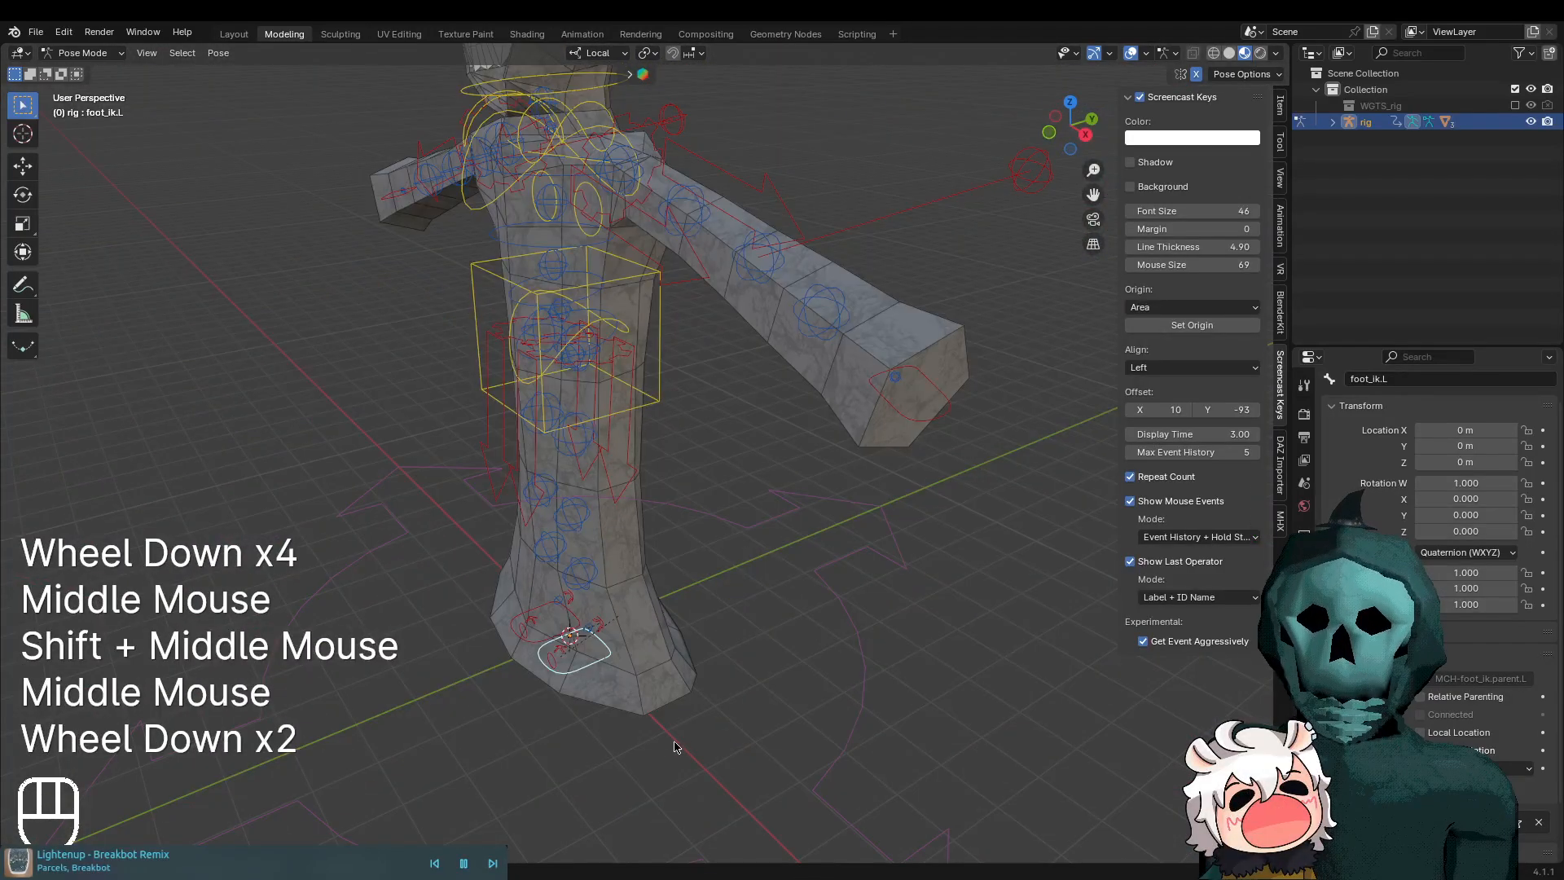
Reselect the left foot IK control and try moving it about 1.87 m along its local Y axis
scroll(683, 748, up, 2)
scroll(702, 774, down, 2)
middle_drag(702, 774, 701, 693)
scroll(766, 749, up, 1)
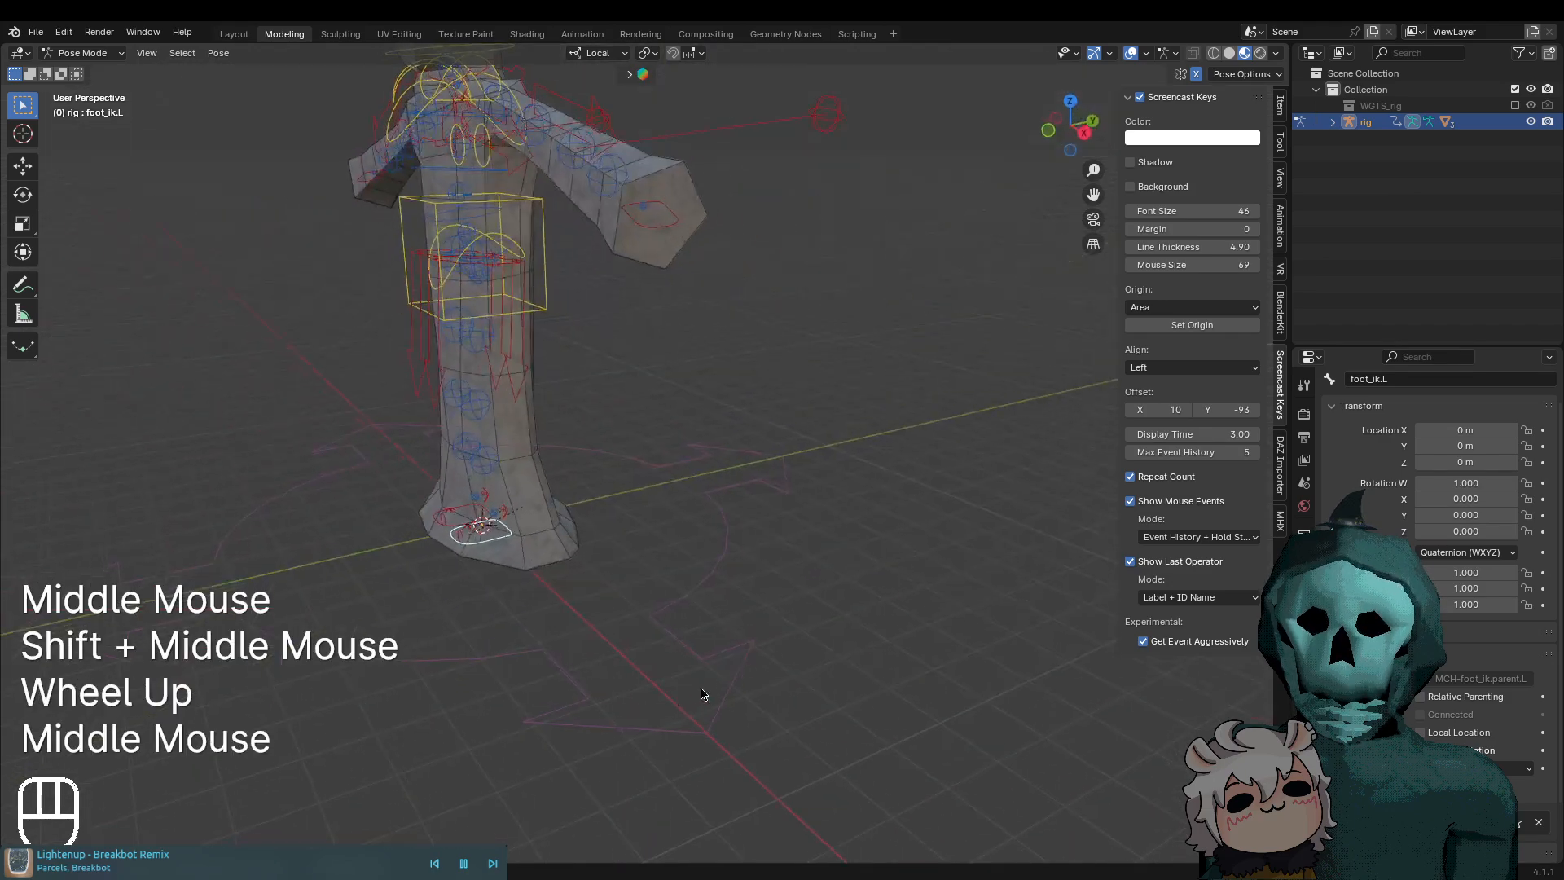
scroll(407, 579, up, 2)
shift+middle_drag(408, 579, 658, 589)
click(582, 701)
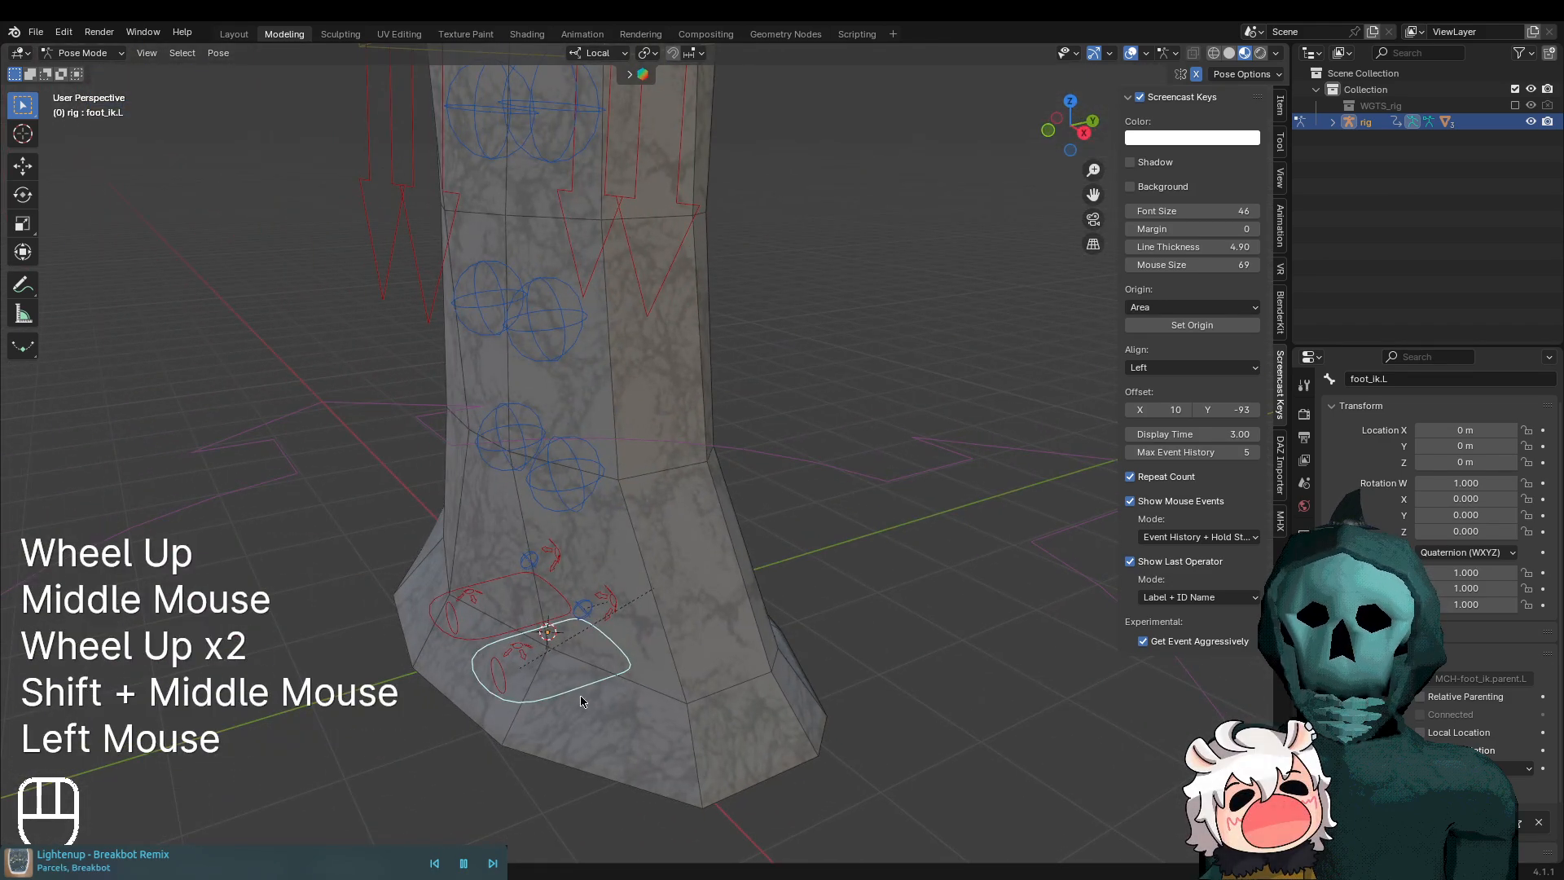
shift+middle_drag(592, 717, 743, 715)
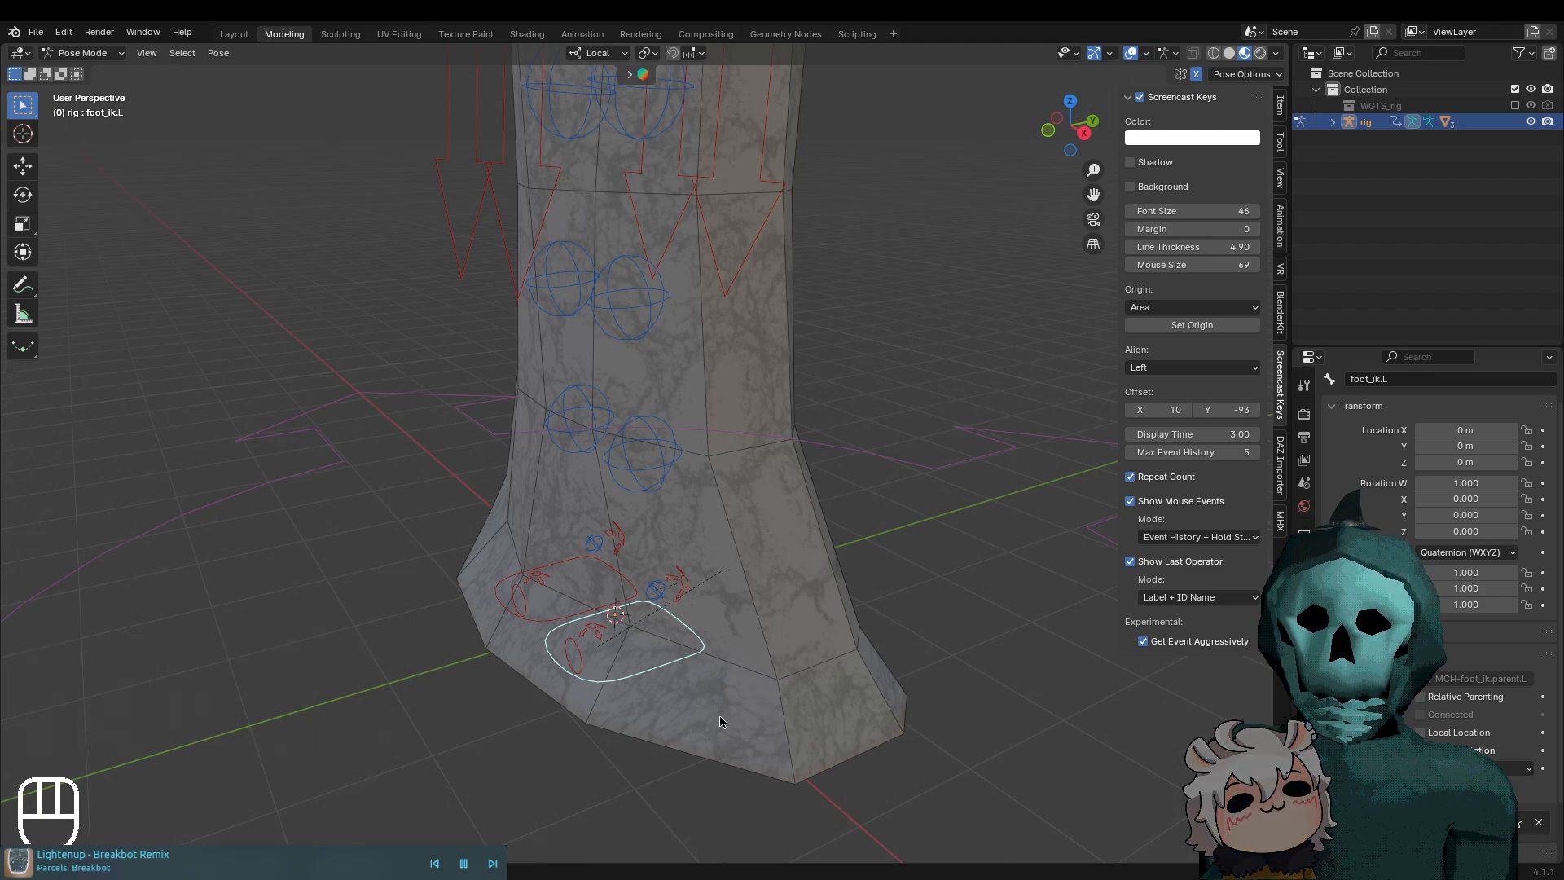
key(g)
key(Escape)
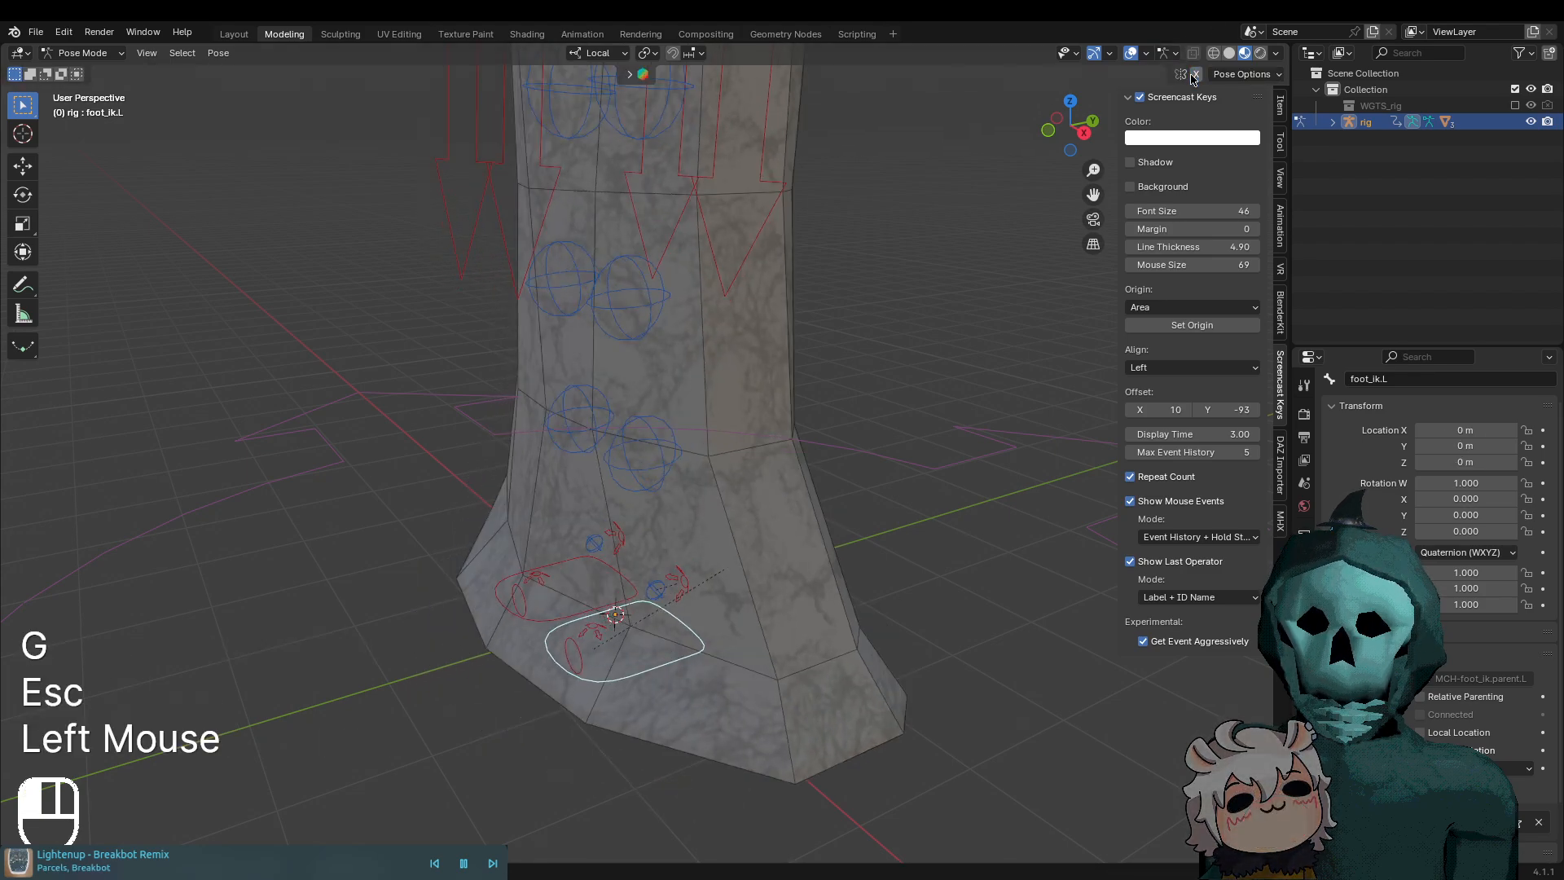
scroll(890, 669, down, 2)
key(g)
middle_click(782, 701)
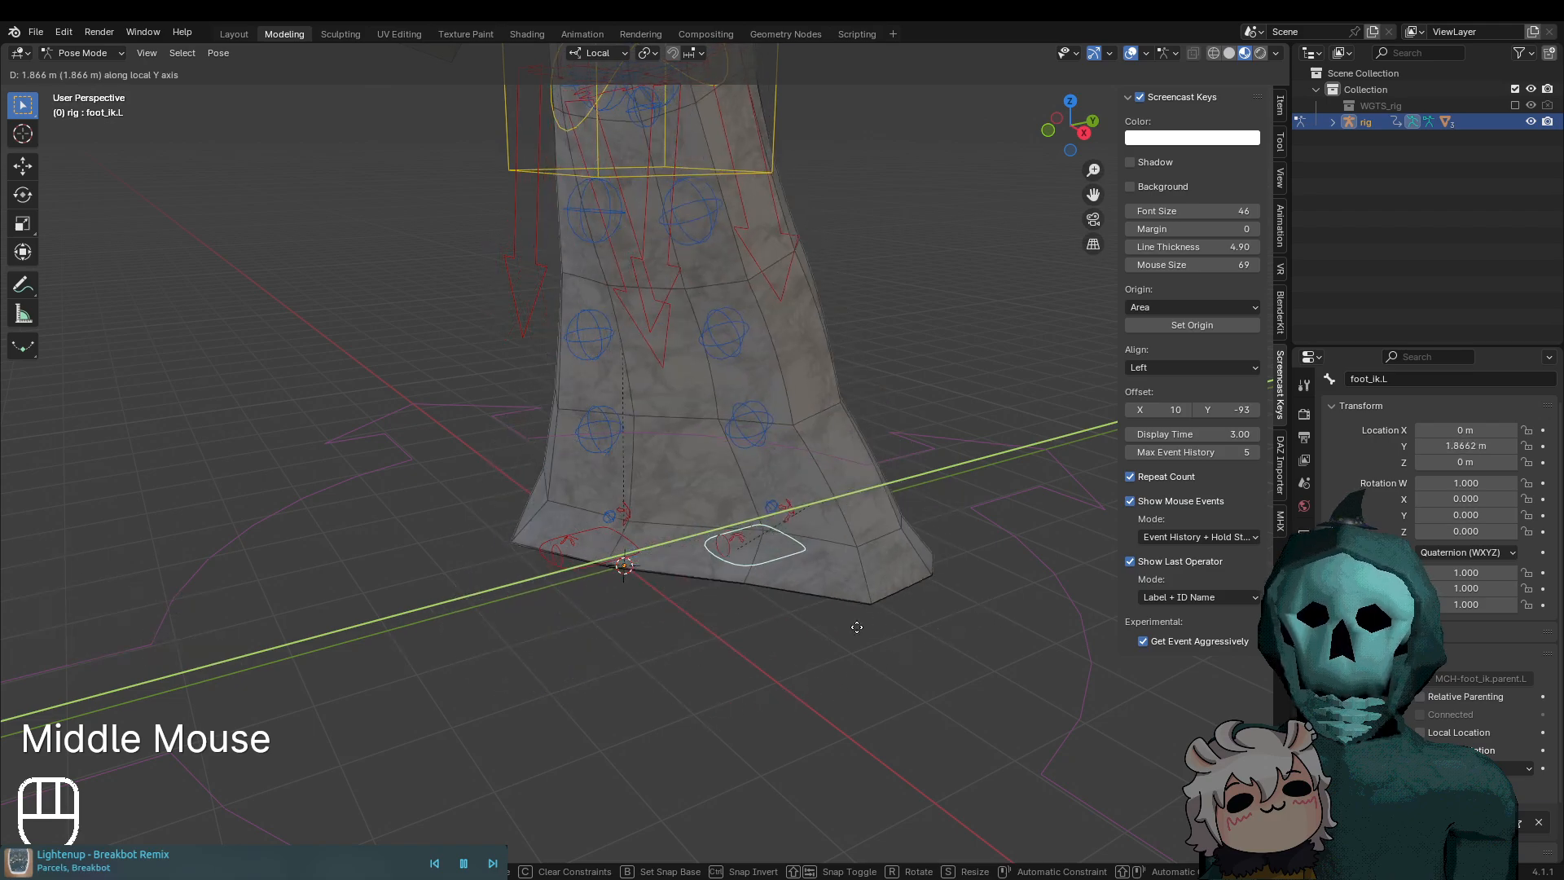
key(Escape)
Select the left foot's heel control and try rotating it about 3° around its local X axis
shift+middle_drag(675, 551, 813, 715)
scroll(877, 758, up, 3)
scroll(878, 758, down, 2)
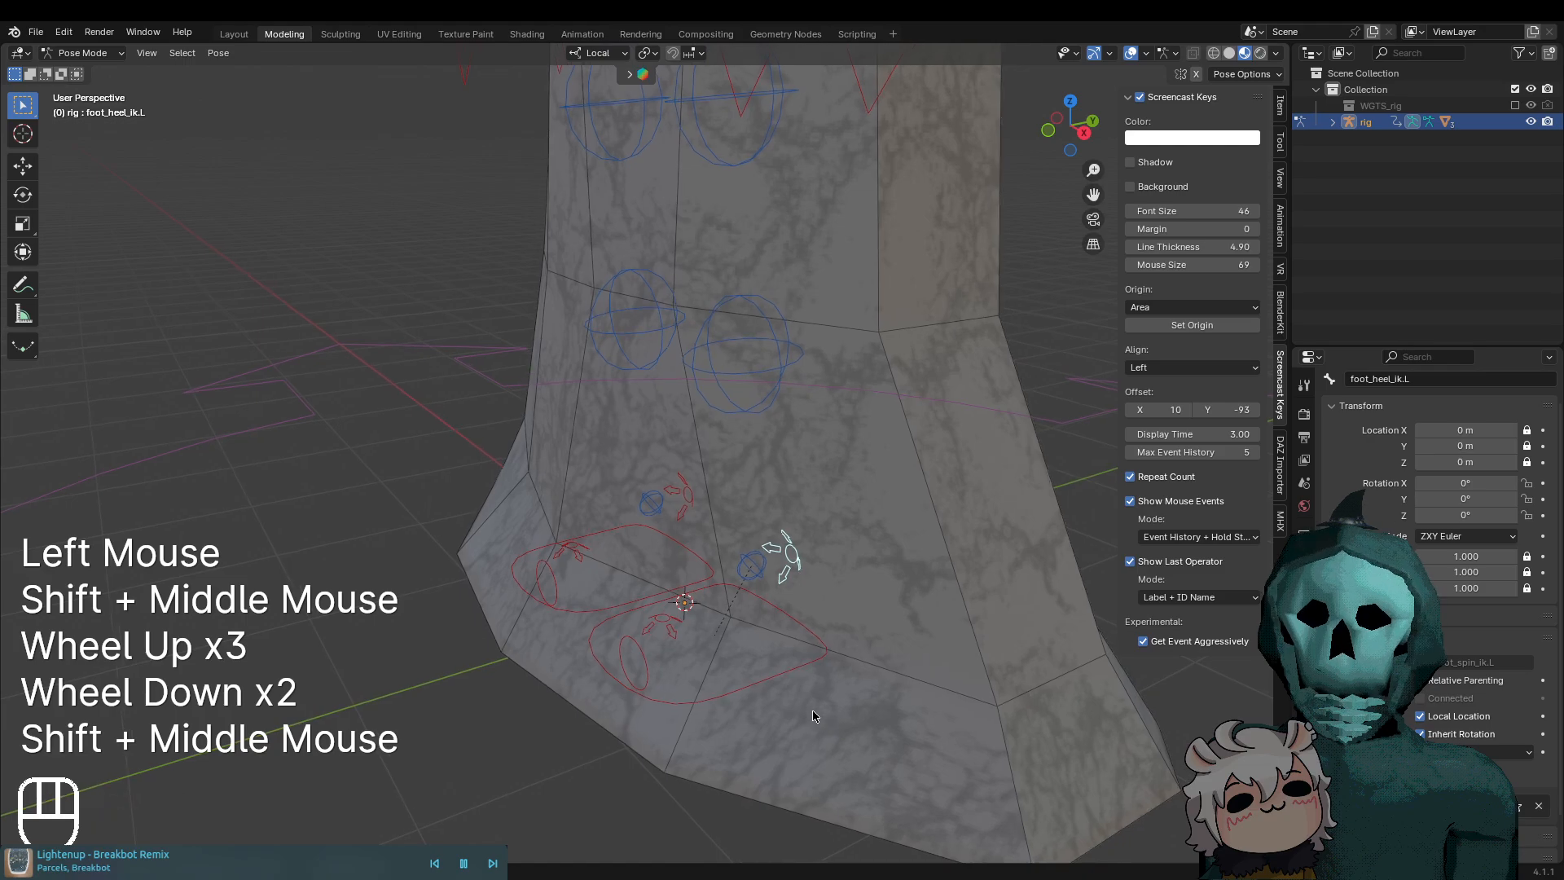
scroll(840, 699, down, 1)
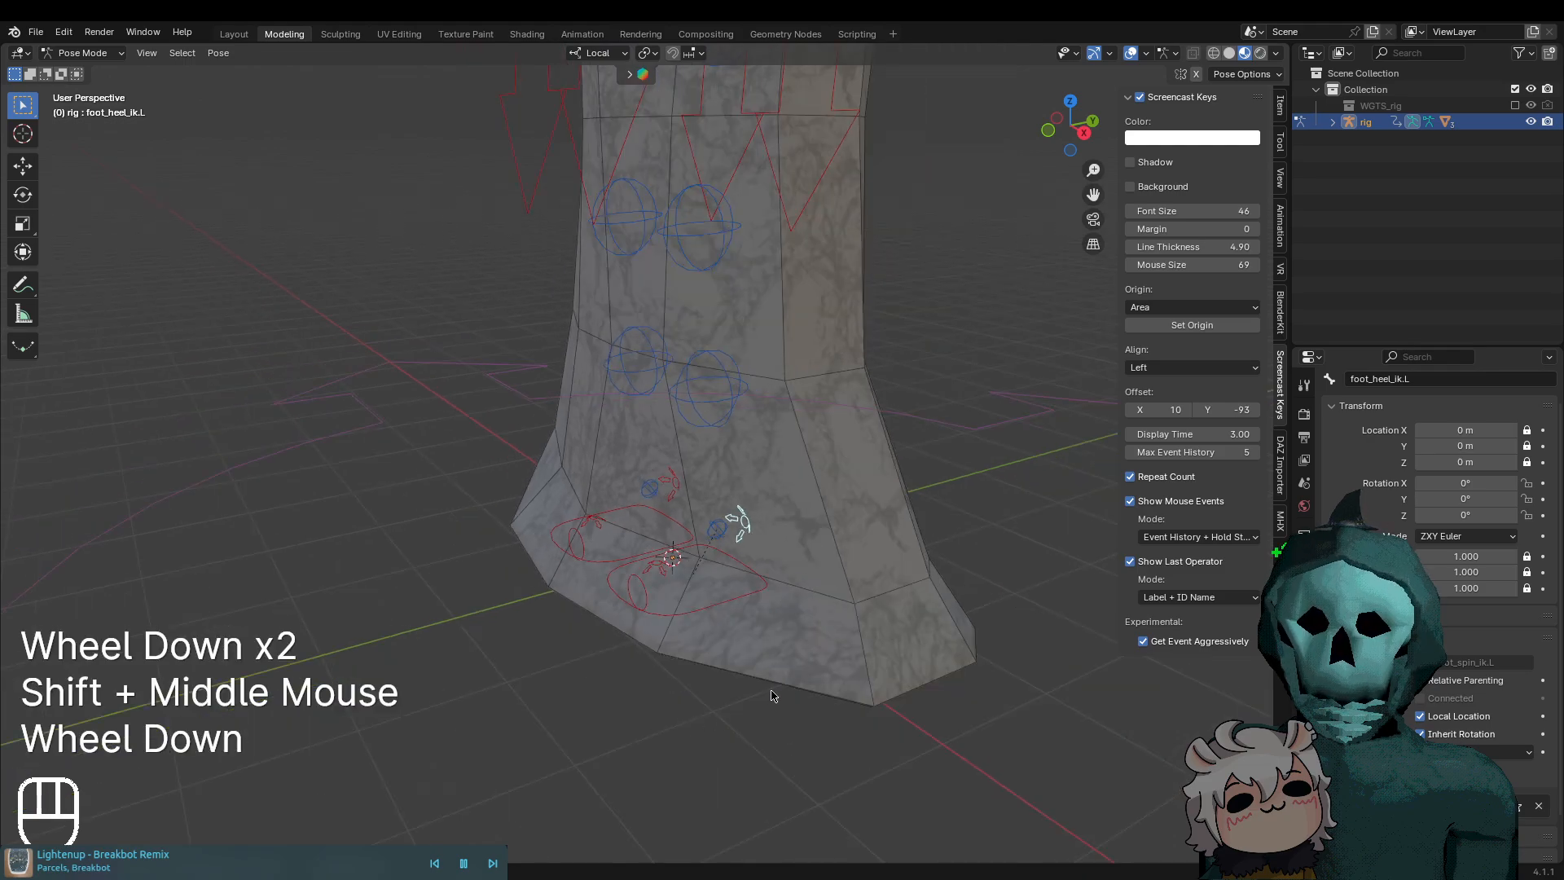
key(r)
middle_drag(961, 774, 979, 790)
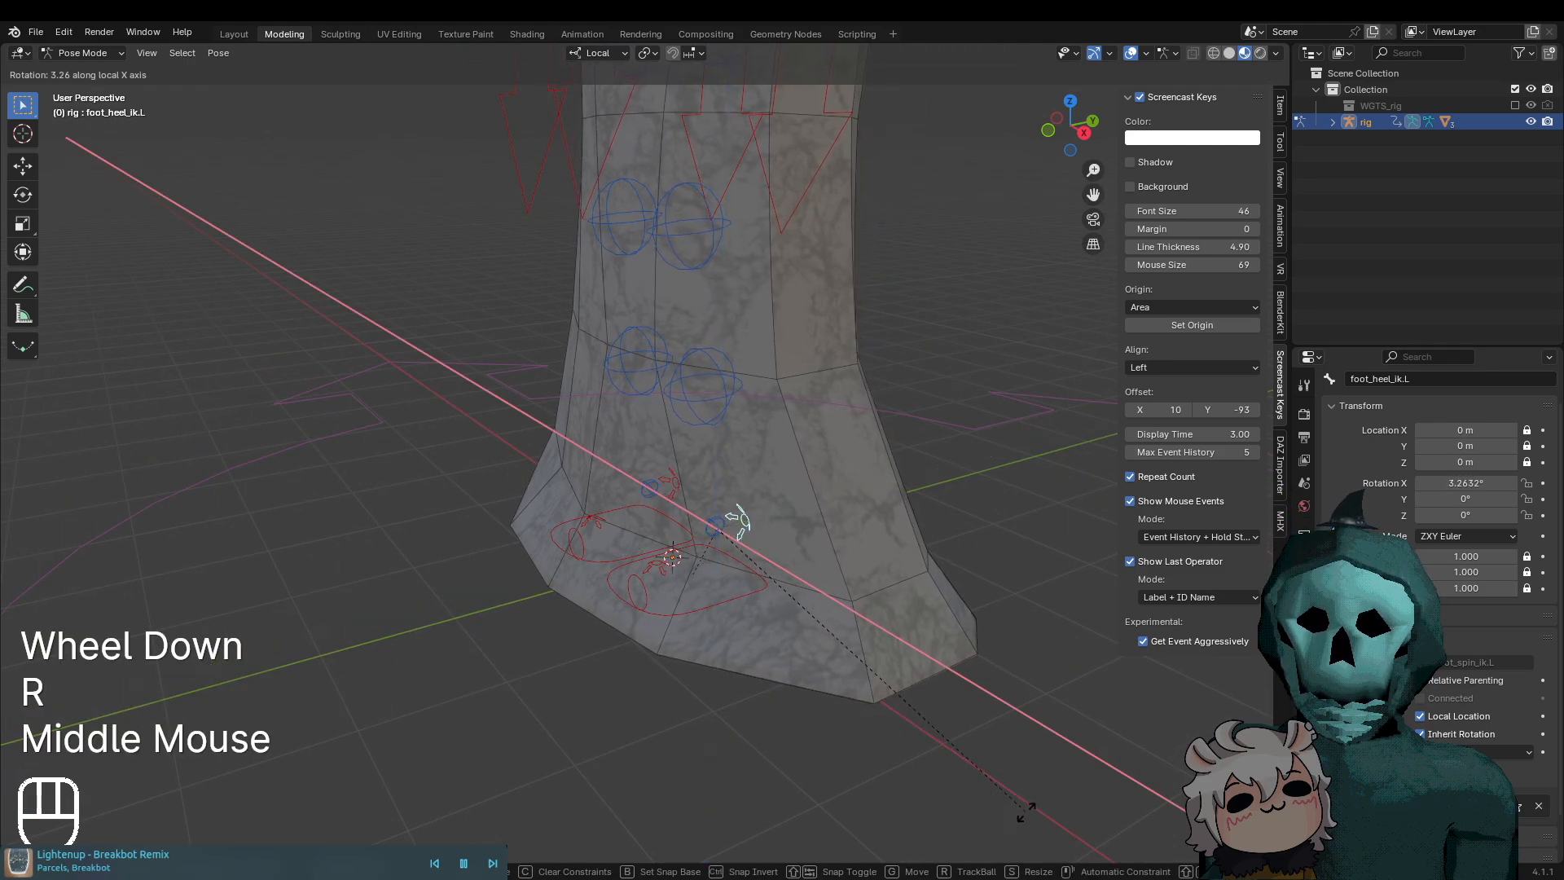
key(Escape)
Try rotating the left heel control about -13° around its local X axis
scroll(778, 606, up, 2)
shift+middle_drag(778, 606, 716, 458)
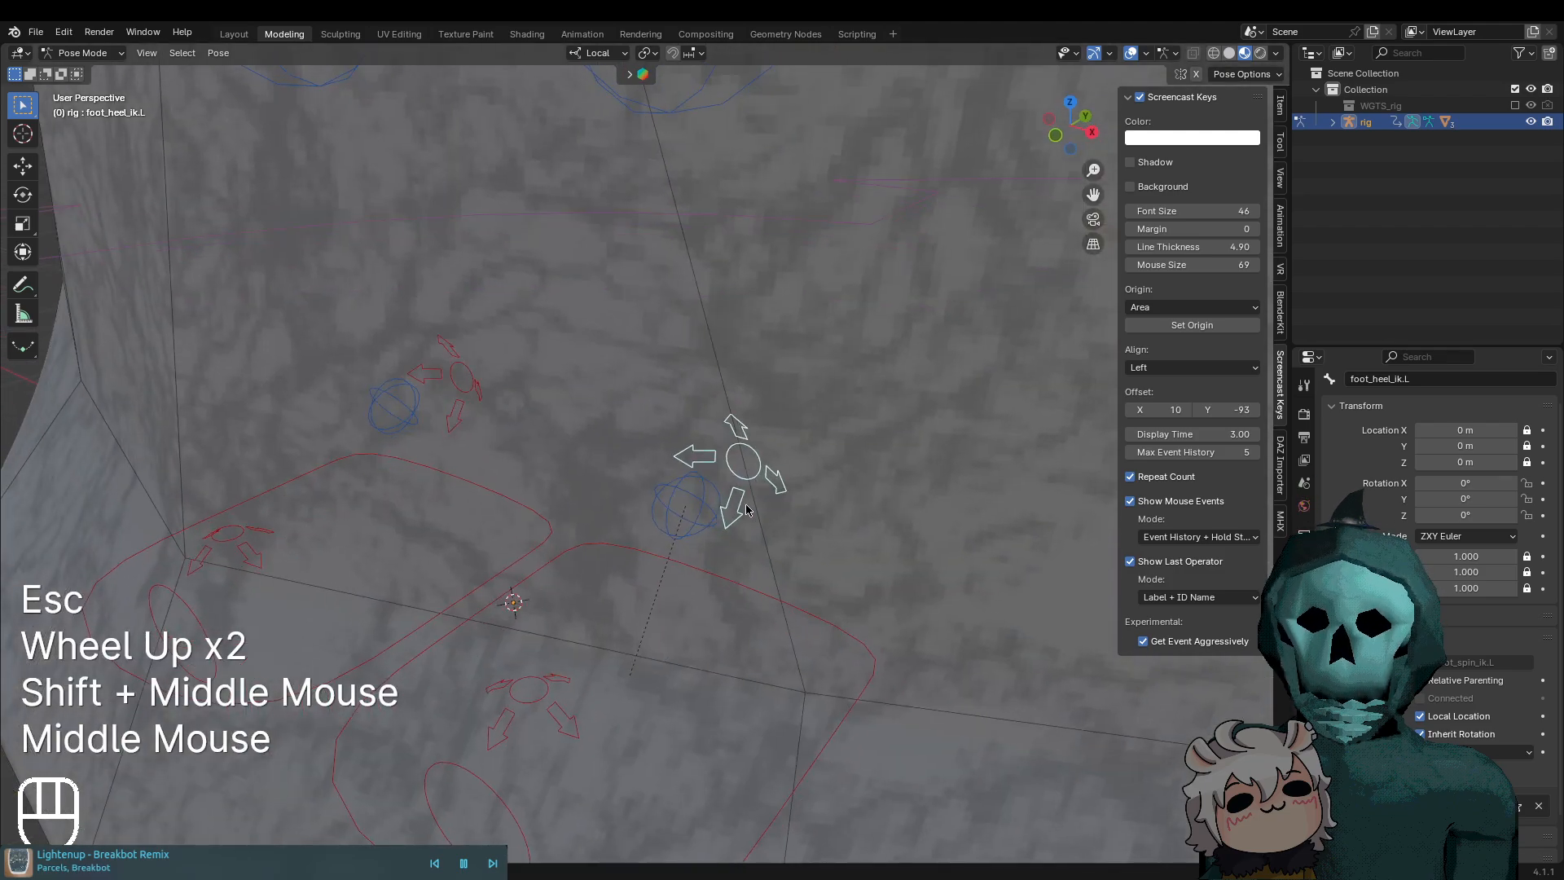
scroll(828, 600, down, 3)
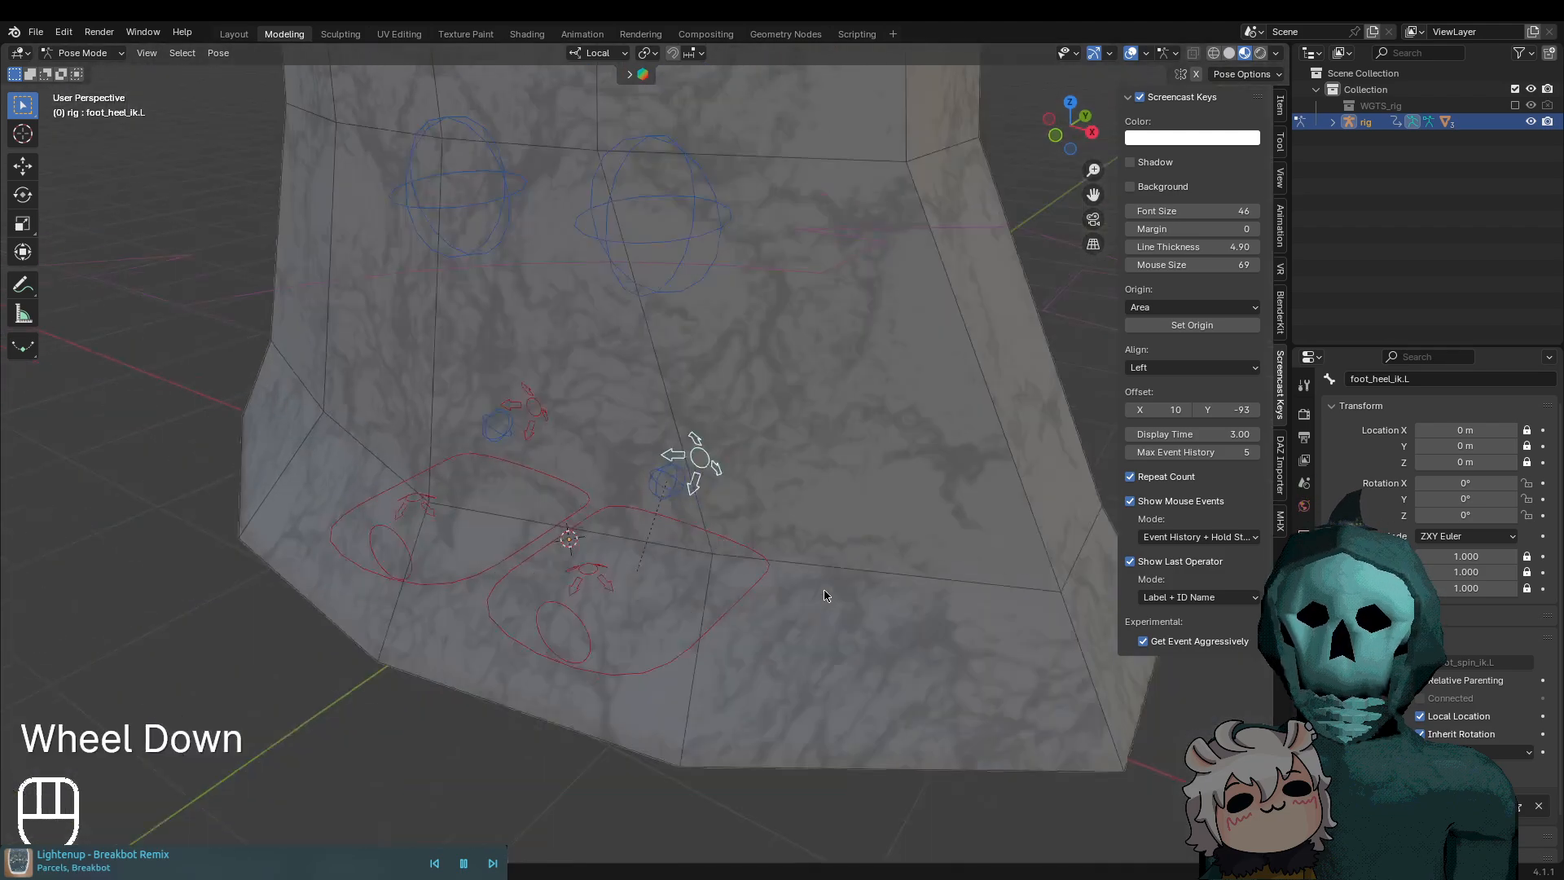
key(r)
middle_drag(982, 599, 986, 678)
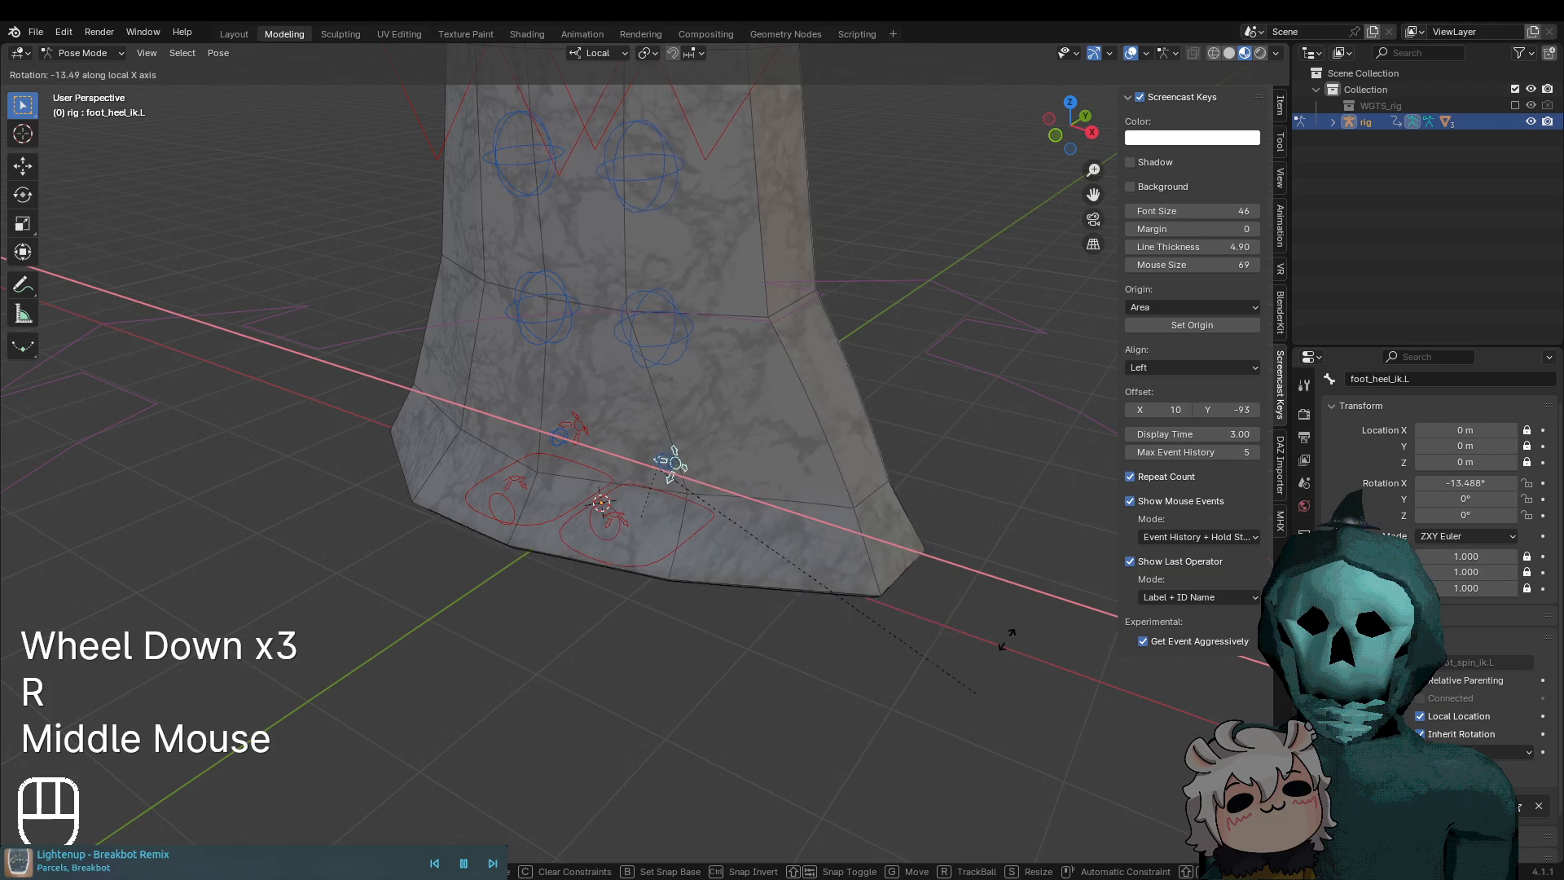
key(Escape)
Rotate the left heel control -35.8° around its local X axis, swing it to about 56°, and undo both rotations
middle_drag(674, 457, 967, 585)
key(r)
click(850, 761)
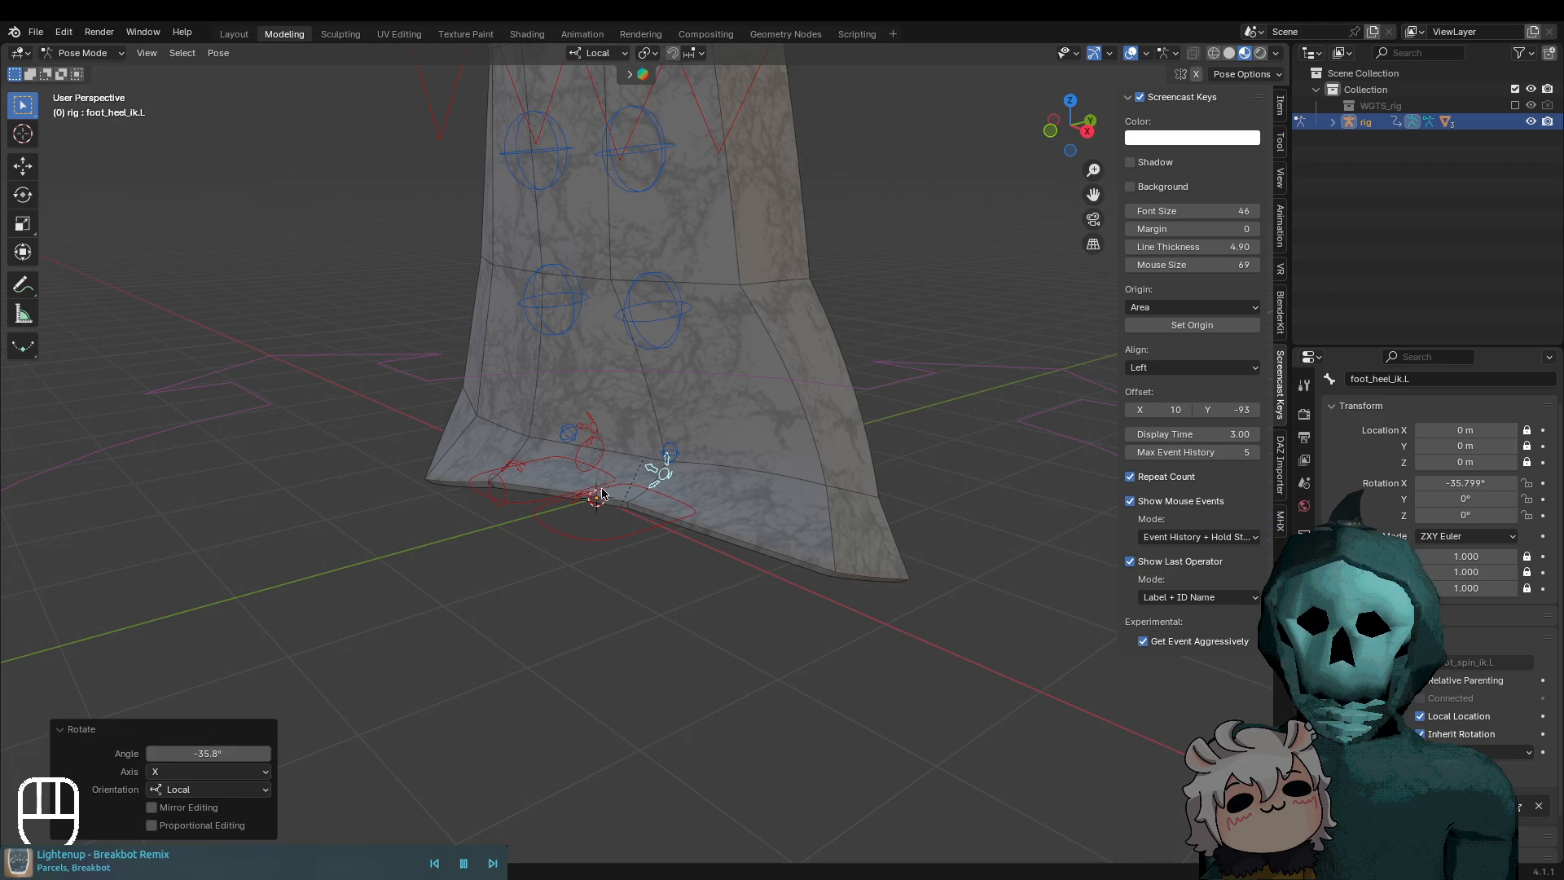
key(r)
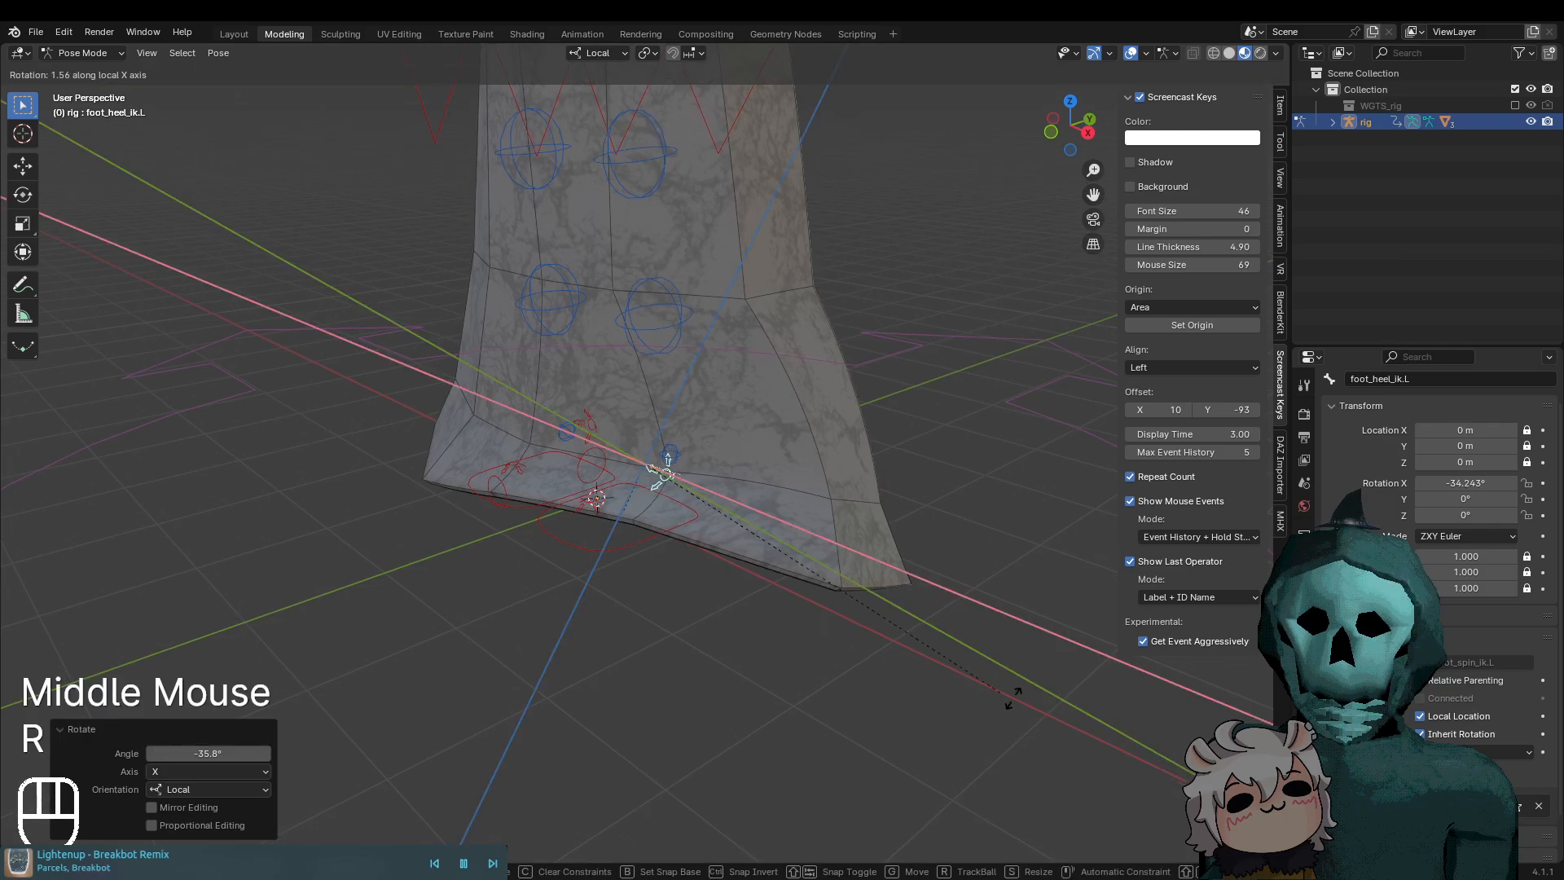
click(827, 180)
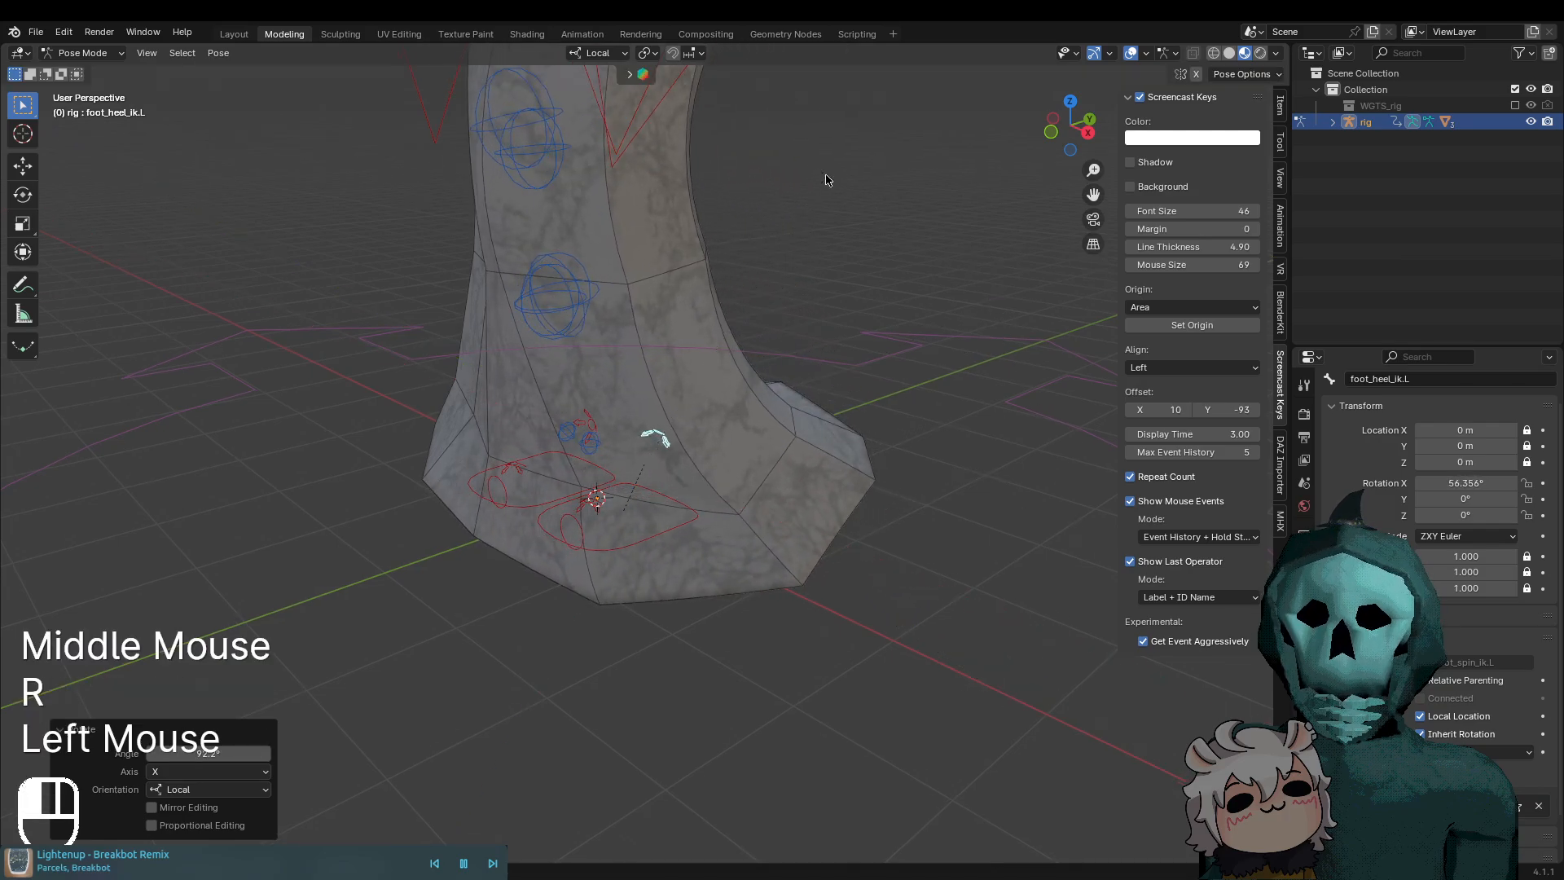
middle_drag(890, 539, 794, 562)
scroll(790, 572, up, 2)
key(ctrl+z)
key(ctrl+z)
Select the left foot's spin control and try rotating it about 17° around its local X axis
click(588, 504)
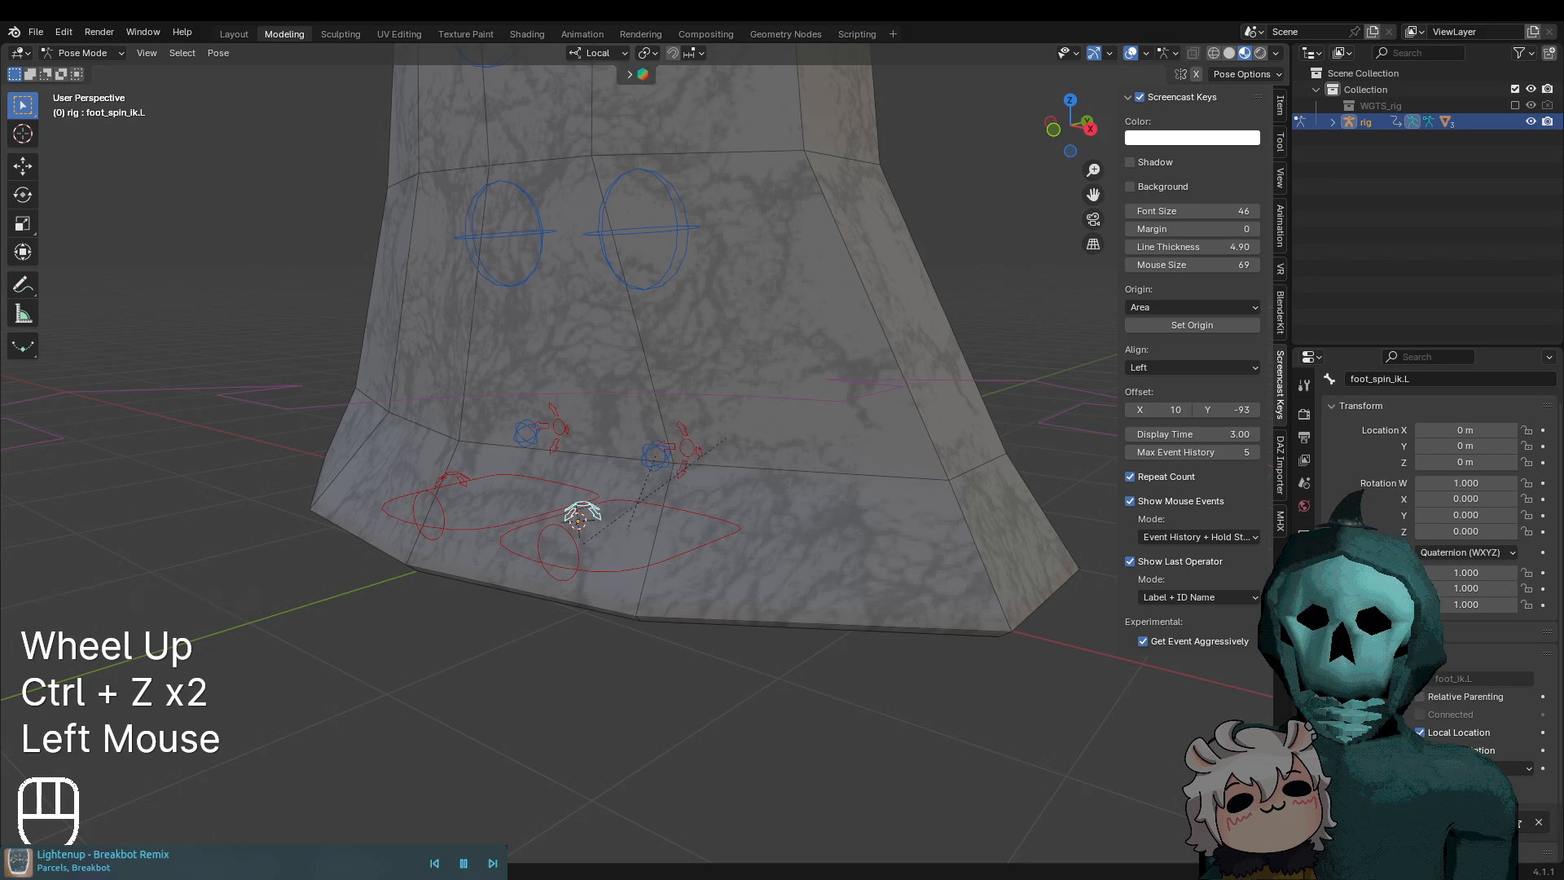
key(r)
middle_click(725, 538)
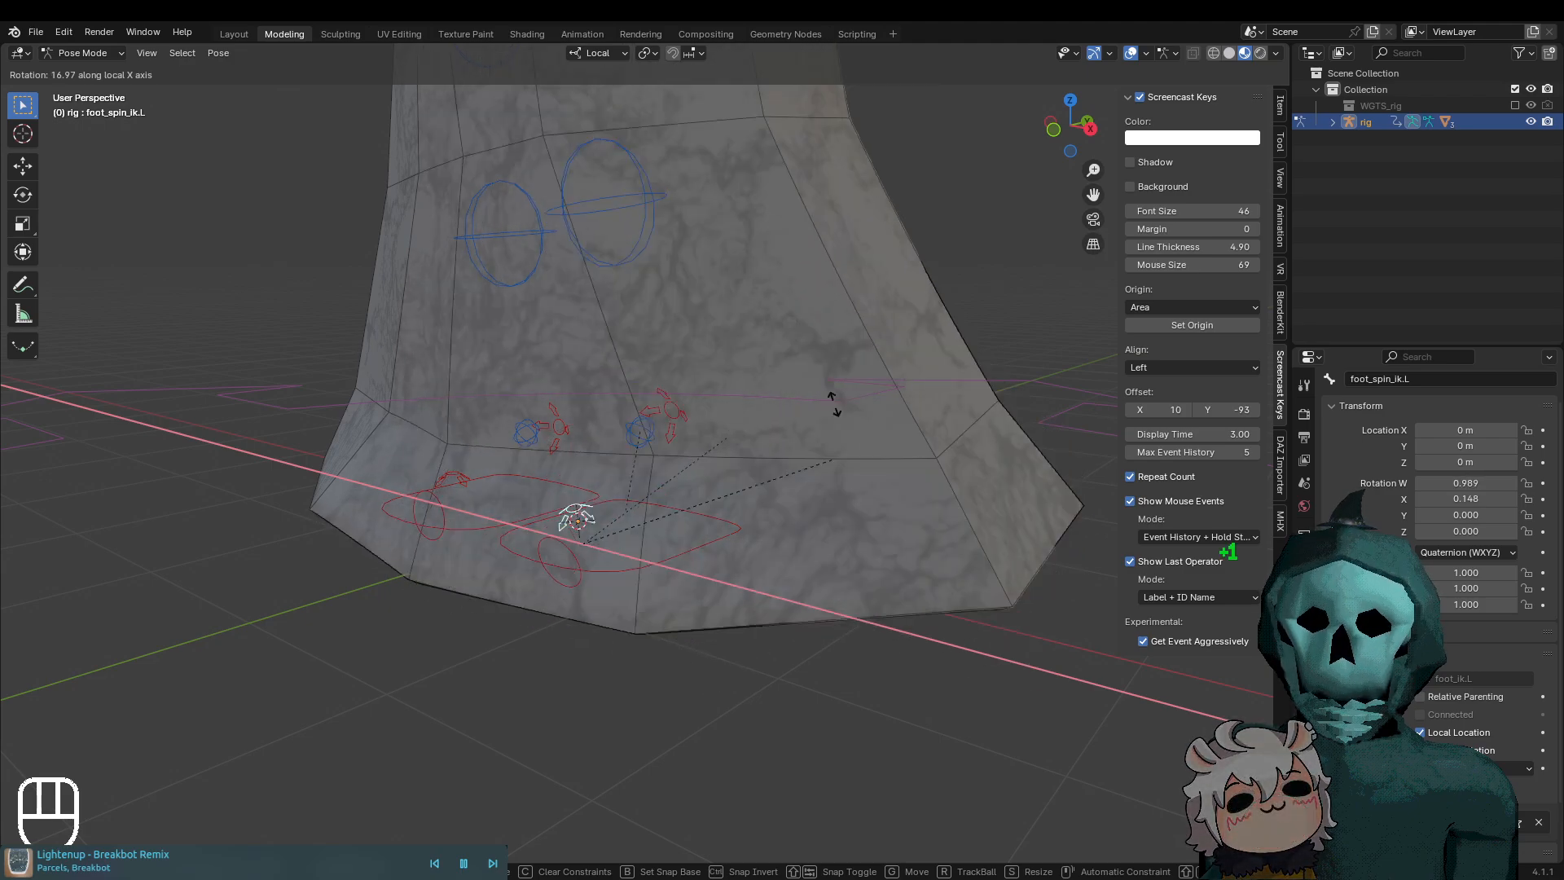
key(Escape)
Select the left foot IK control again and try moving it about 0.48 m along its local Y axis
click(670, 559)
scroll(724, 581, down, 2)
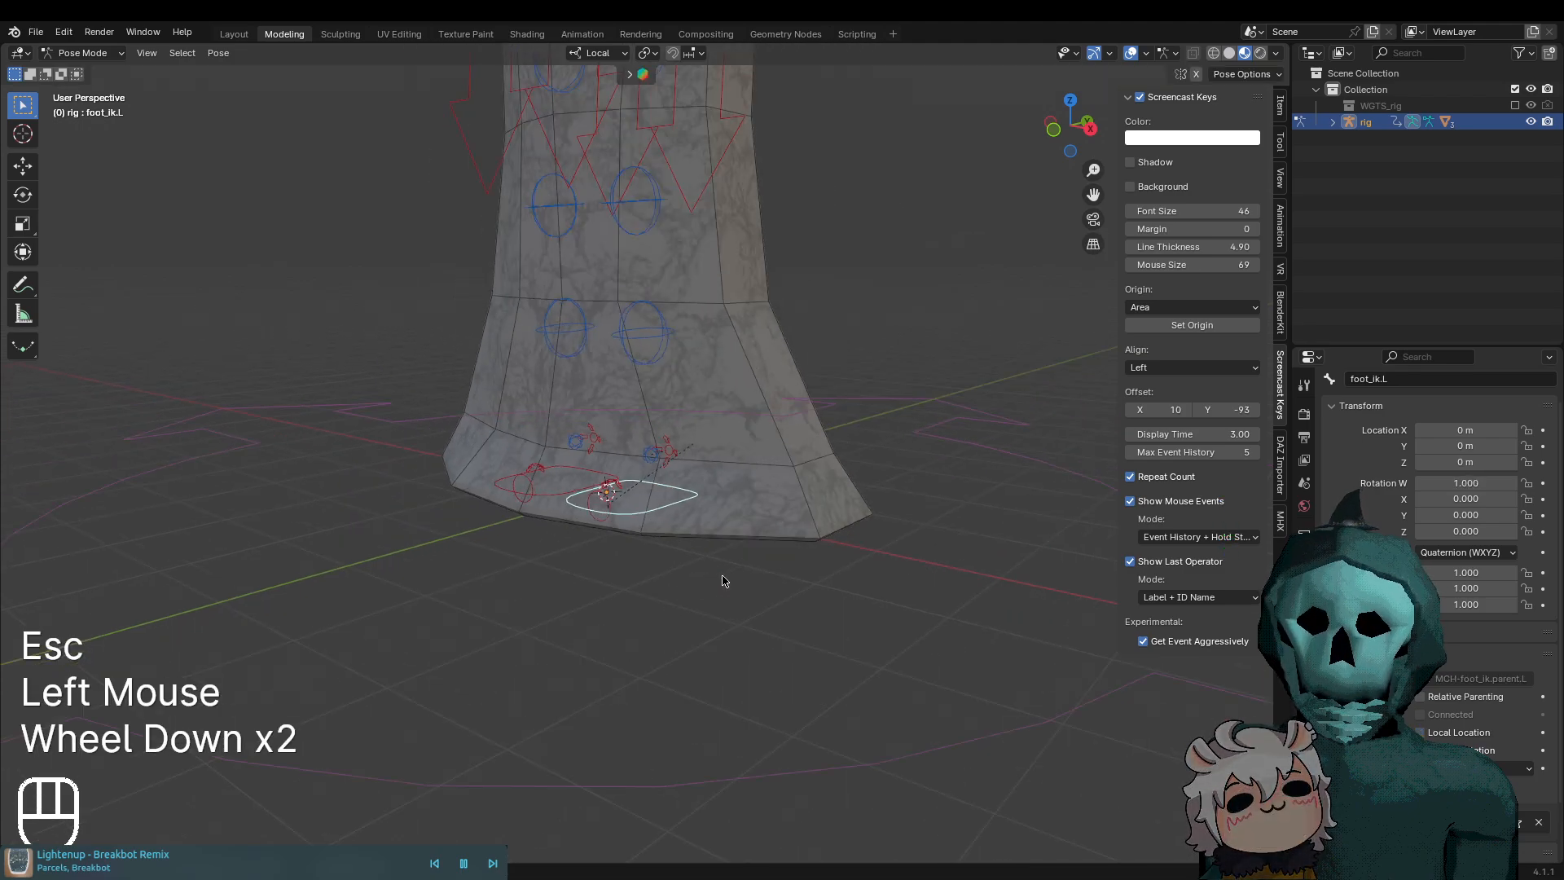
middle_drag(724, 582, 717, 566)
key(g)
middle_click(721, 562)
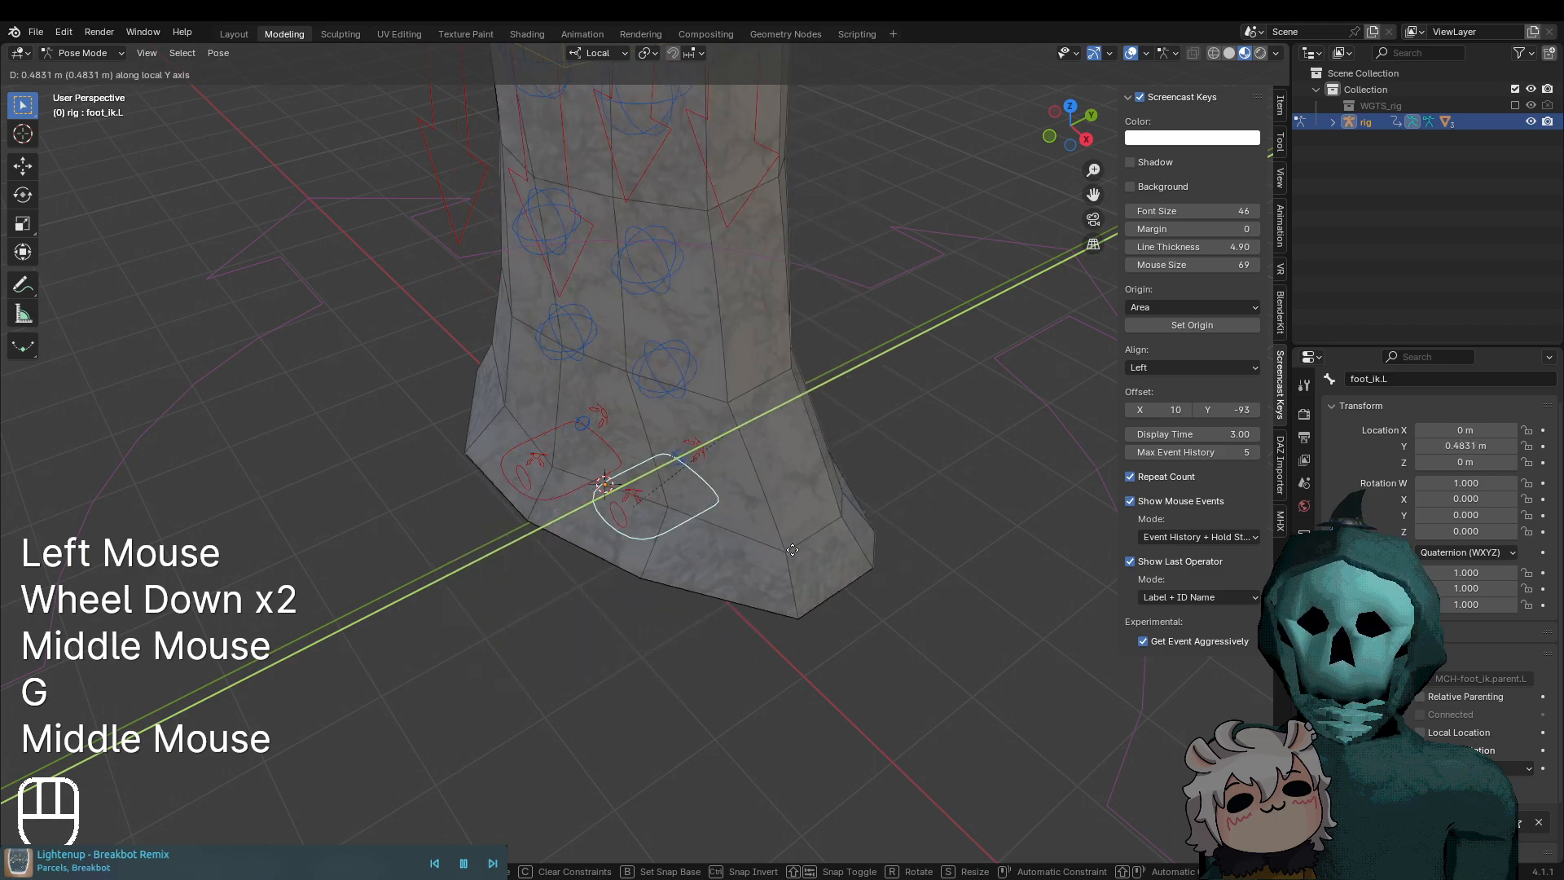
key(Escape)
Try raising the left foot IK control about 2.45 m along its local Z axis
middle_drag(796, 601, 799, 572)
key(g)
middle_click(798, 571)
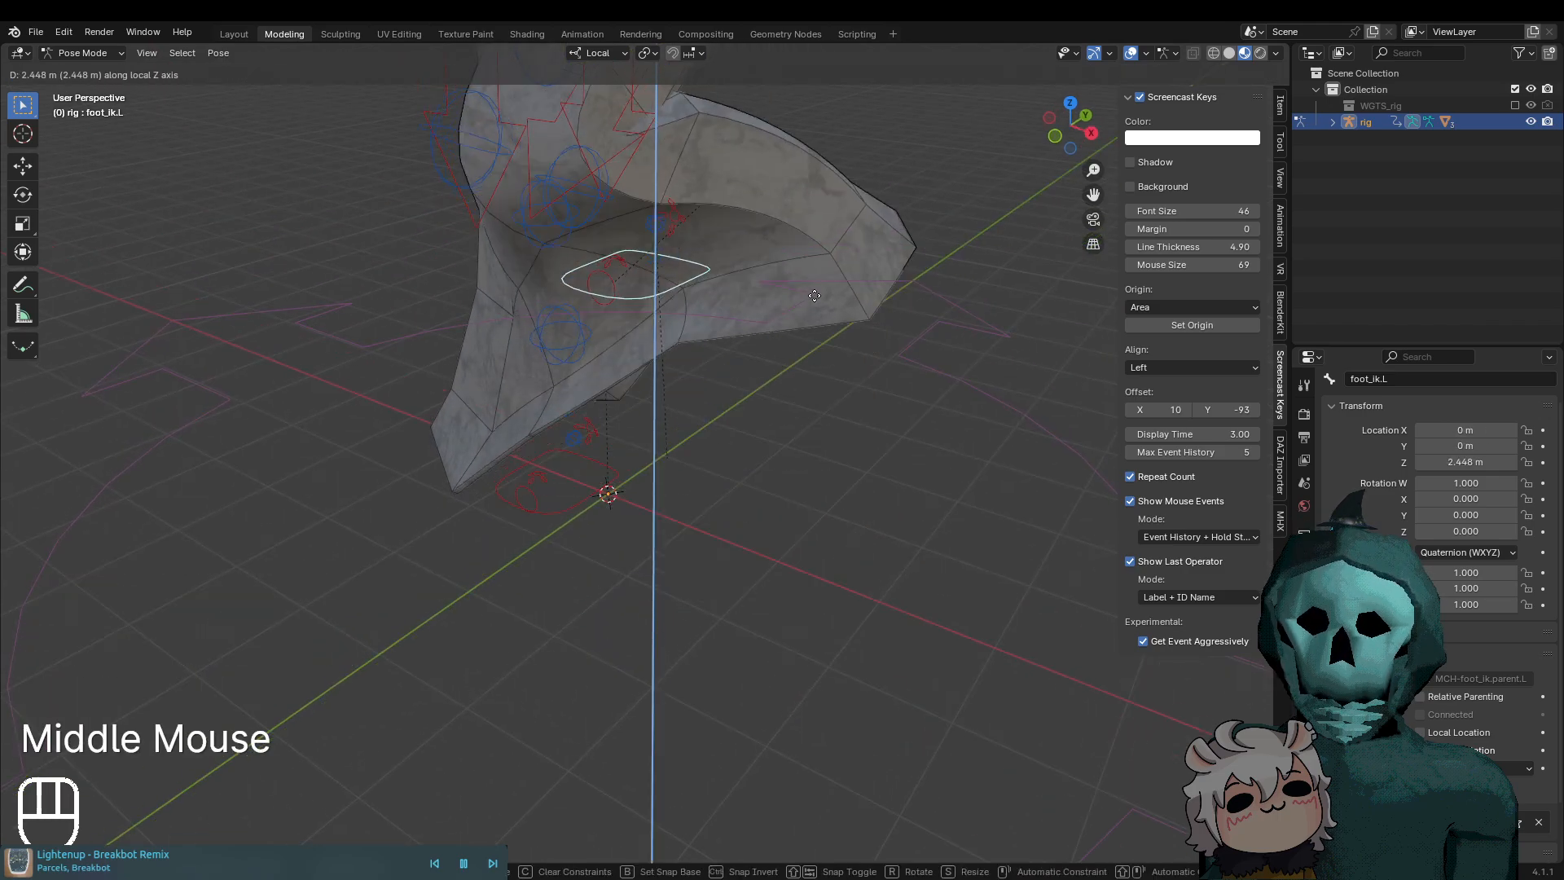
key(Escape)
Try moving the left foot IK control slightly, about 0.07 m, along its local Z axis
scroll(797, 559, down, 3)
shift+middle_drag(797, 559, 756, 627)
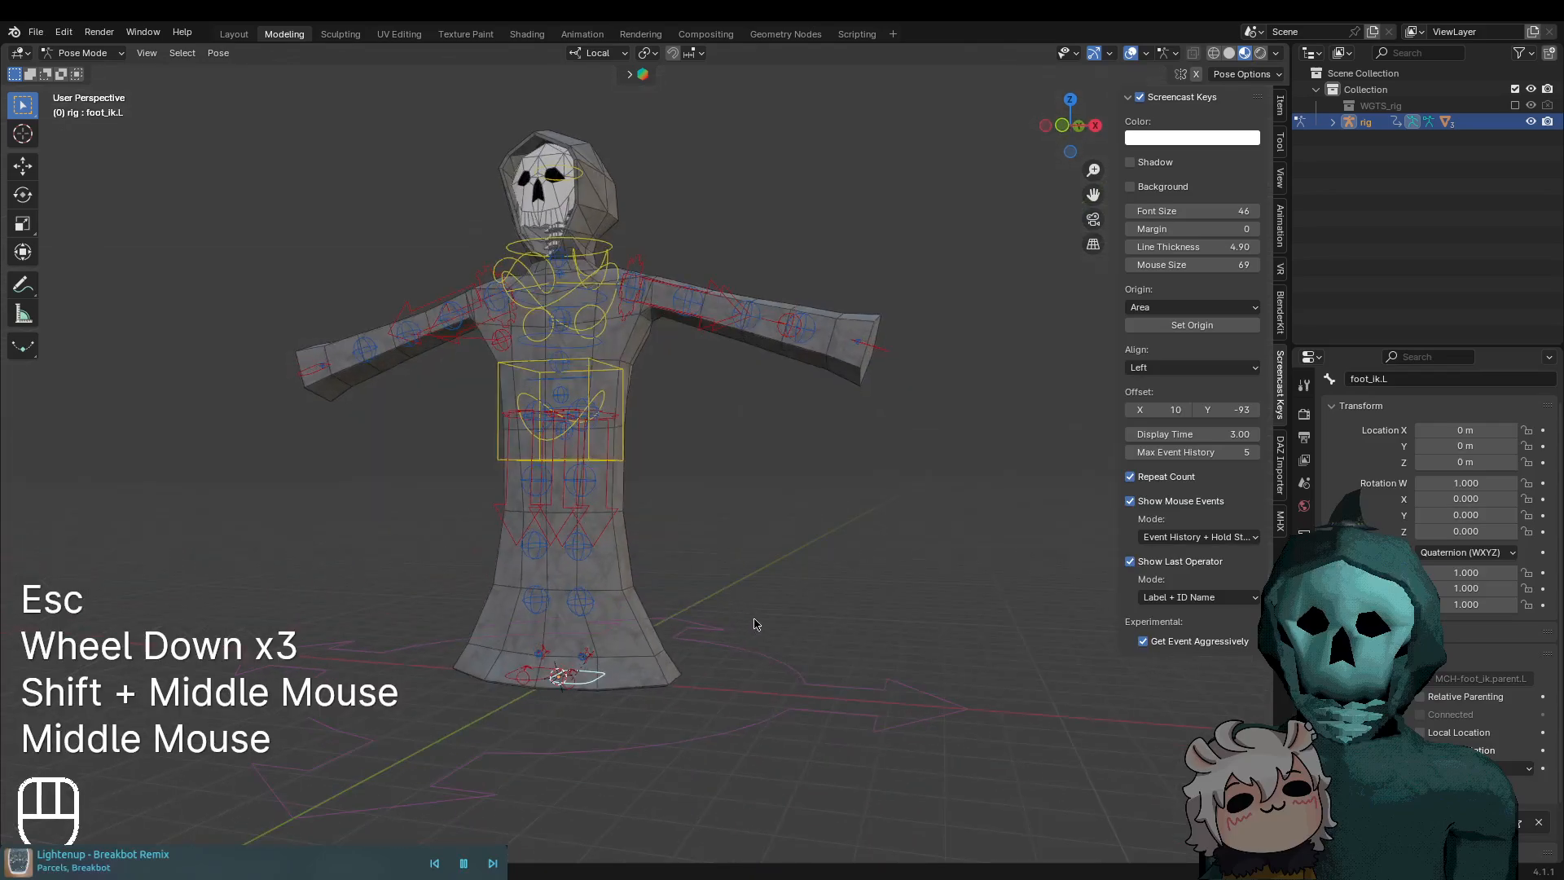
key(g)
middle_click(758, 620)
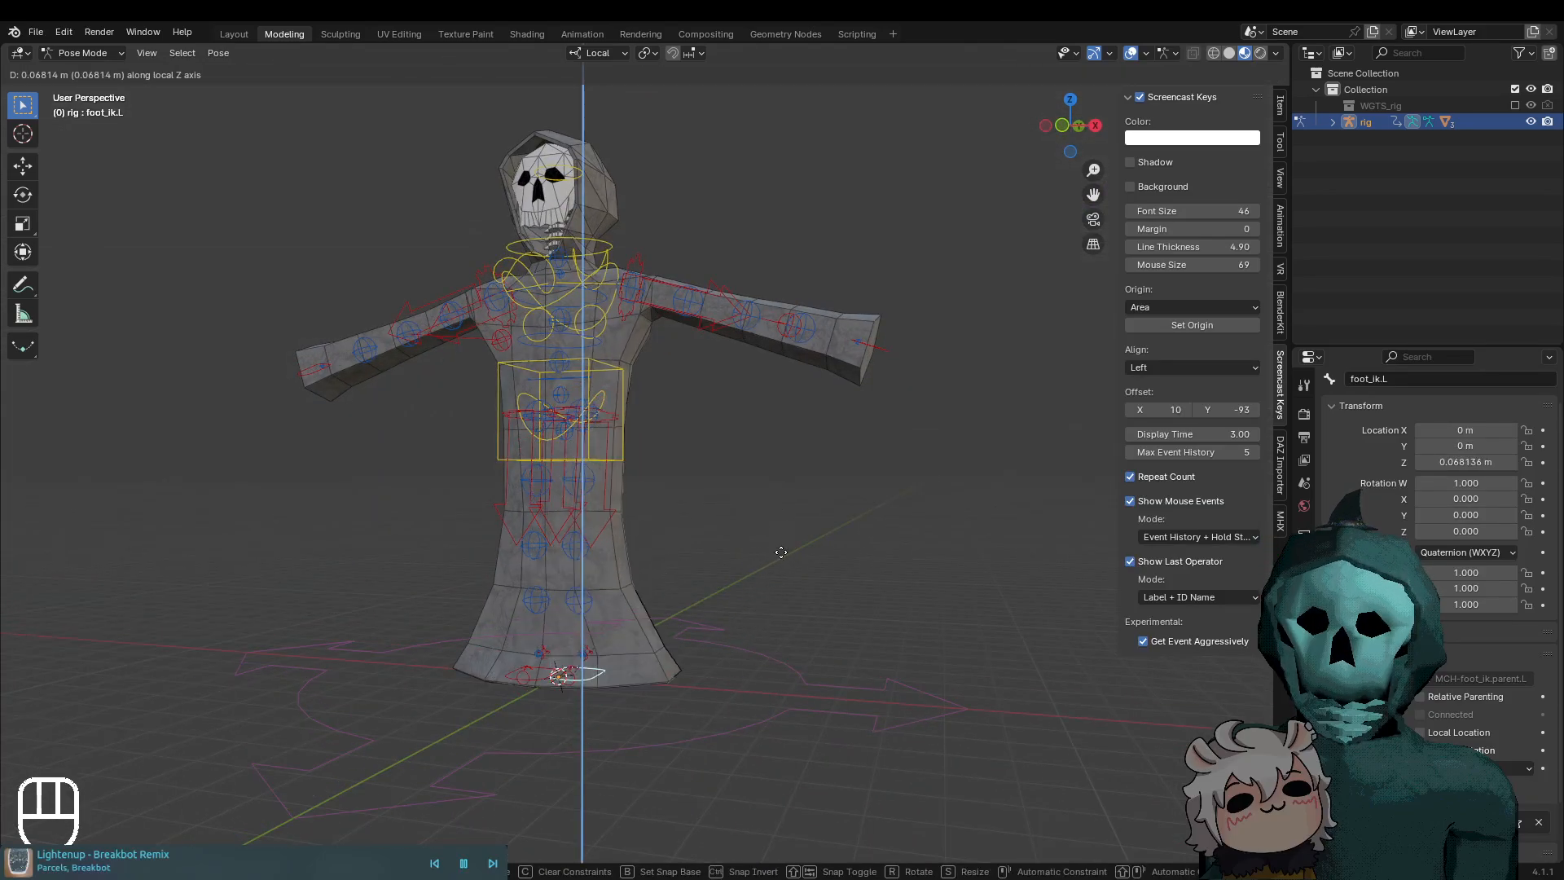
key(Escape)
Select the root control around the character's base and try moving it freely by about 0.48 m
middle_drag(729, 721, 753, 635)
scroll(699, 729, up, 3)
scroll(685, 744, down, 2)
click(713, 603)
scroll(750, 587, down, 2)
scroll(751, 560, down, 1)
middle_drag(753, 635, 754, 644)
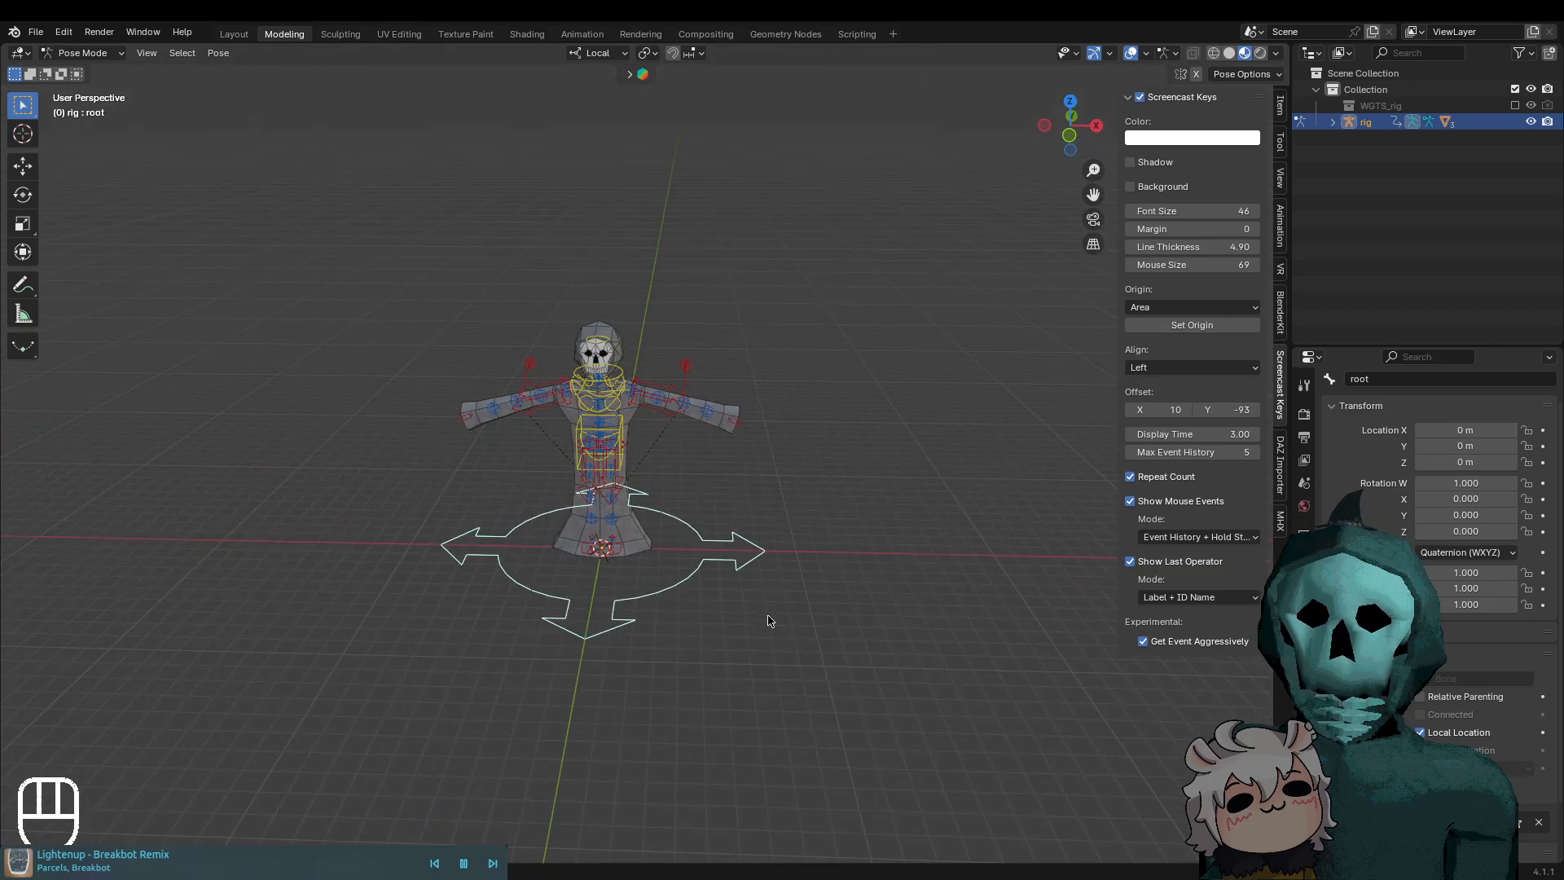
key(g)
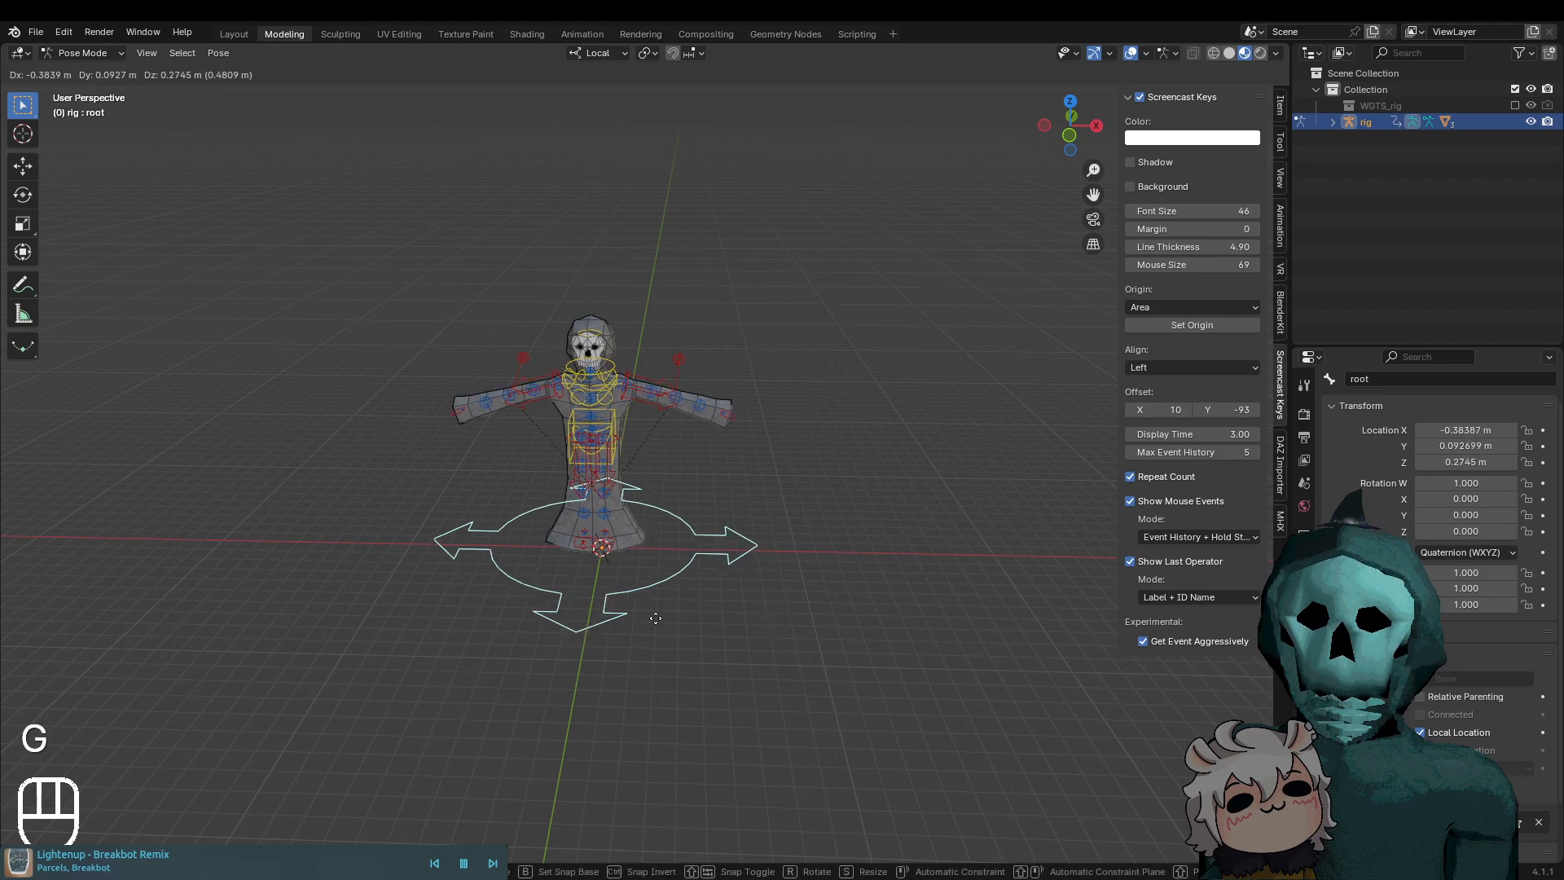
key(Escape)
Move the root control -11.305 m along its local X axis
key(g)
middle_click(685, 681)
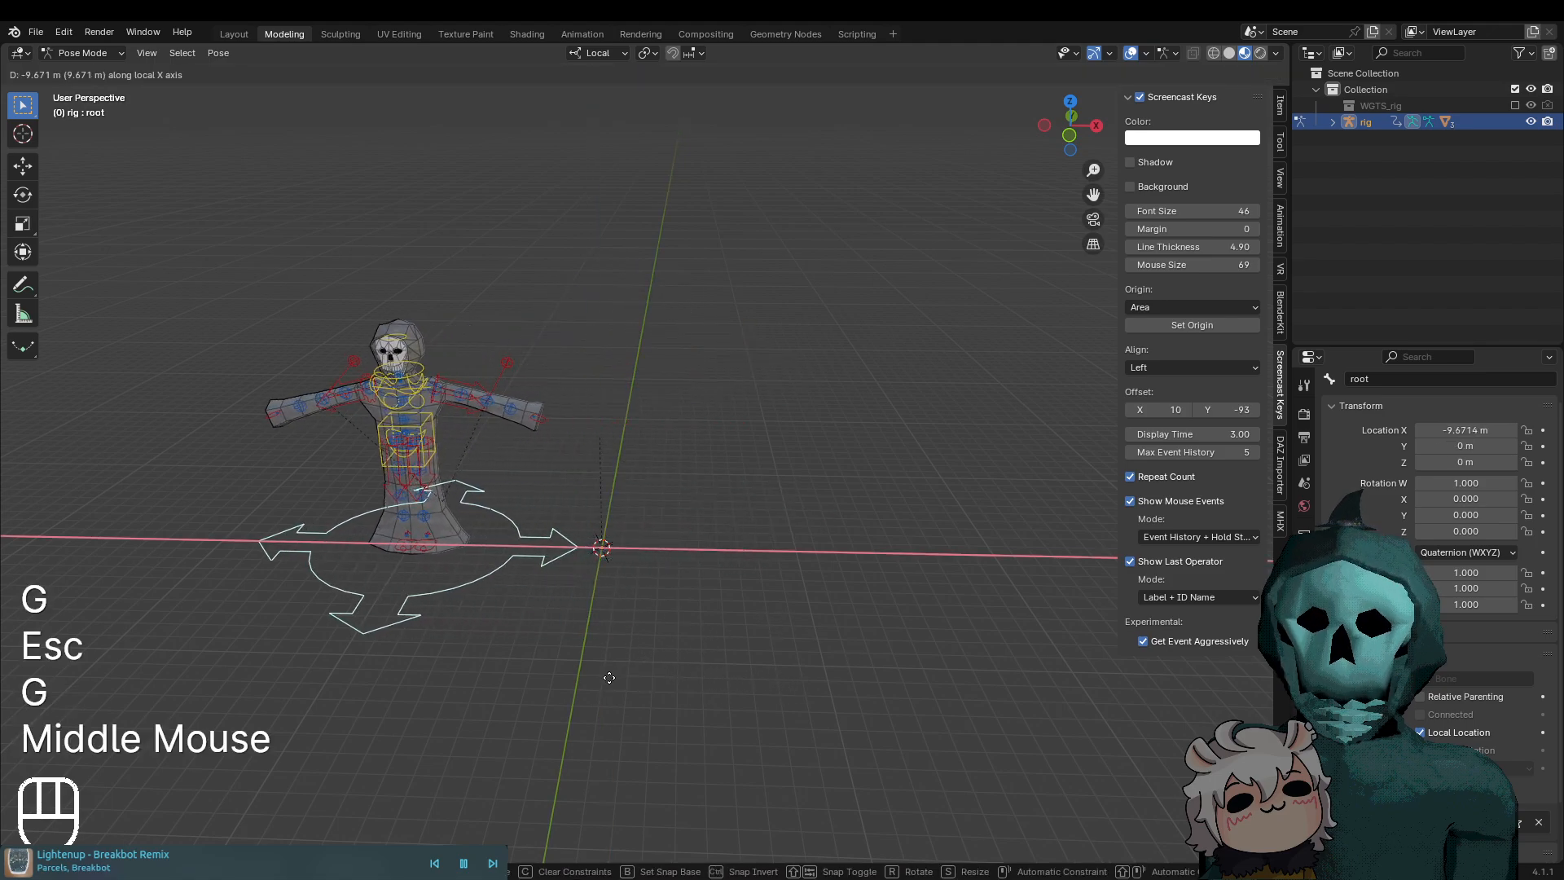
click(607, 663)
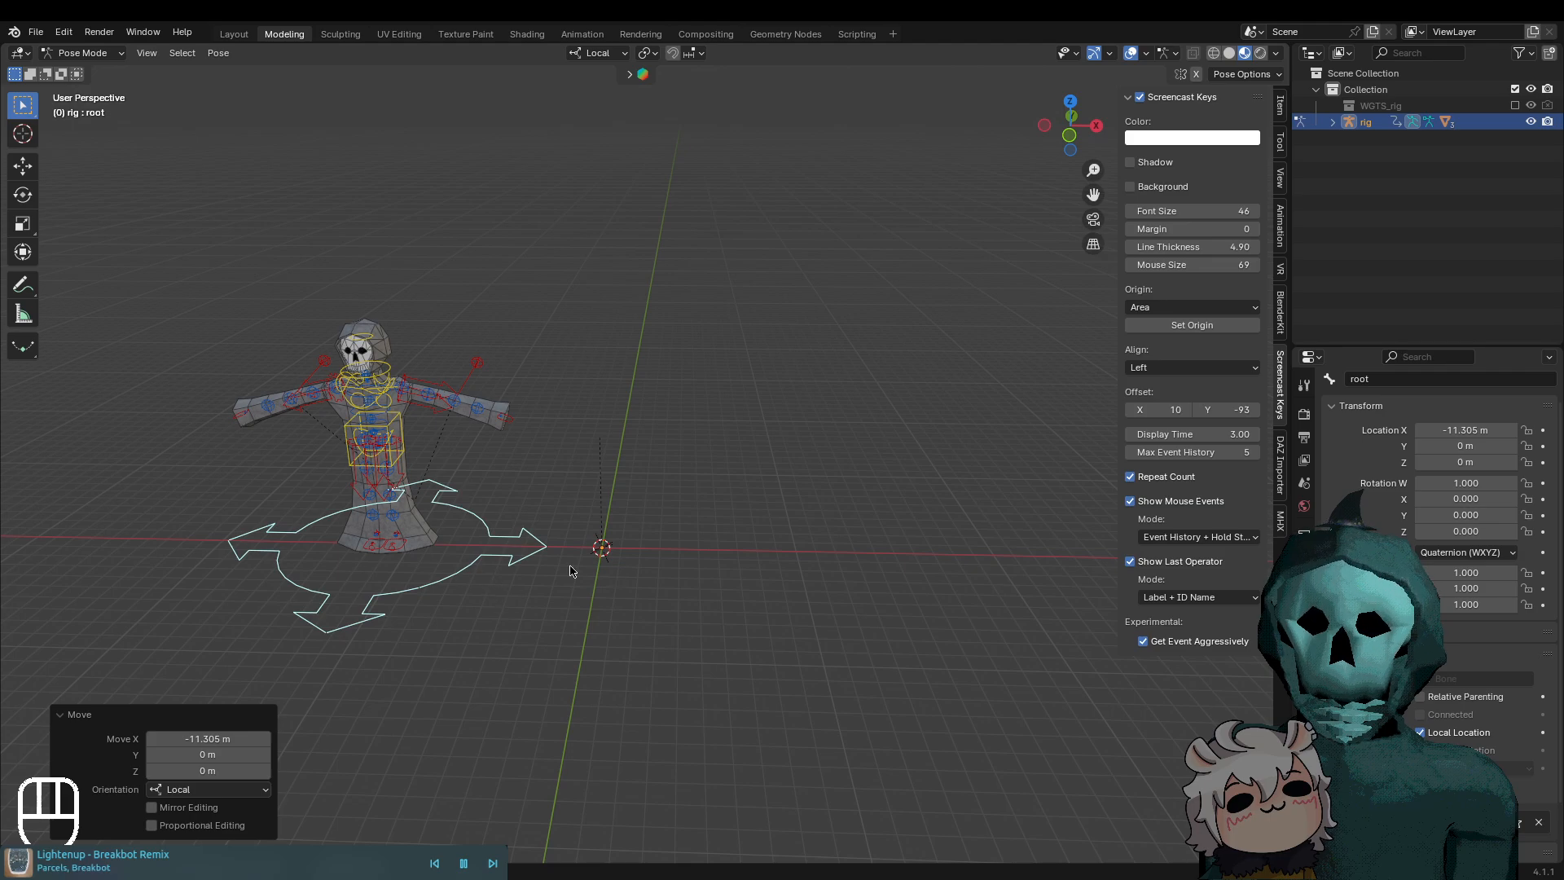
Try moving the root control about 6.4 m back along its local X axis, and undo its previous sideways move
key(g)
middle_click(878, 658)
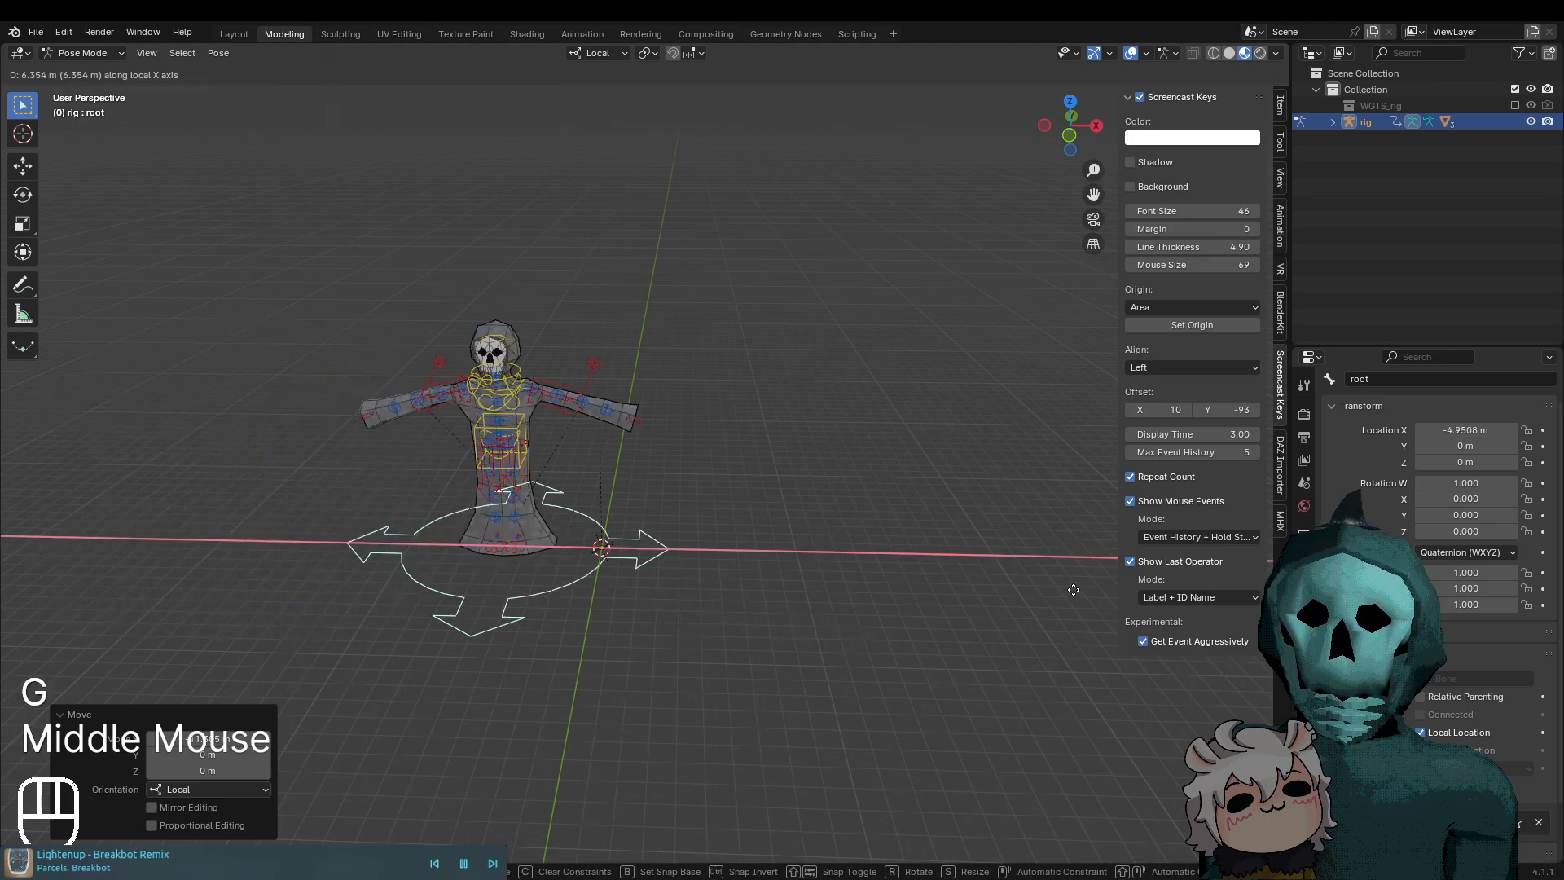
key(Escape)
middle_drag(912, 595, 749, 692)
key(ctrl+z)
Try moving the root control about 4.5 m along its local Y axis
key(g)
middle_click(806, 717)
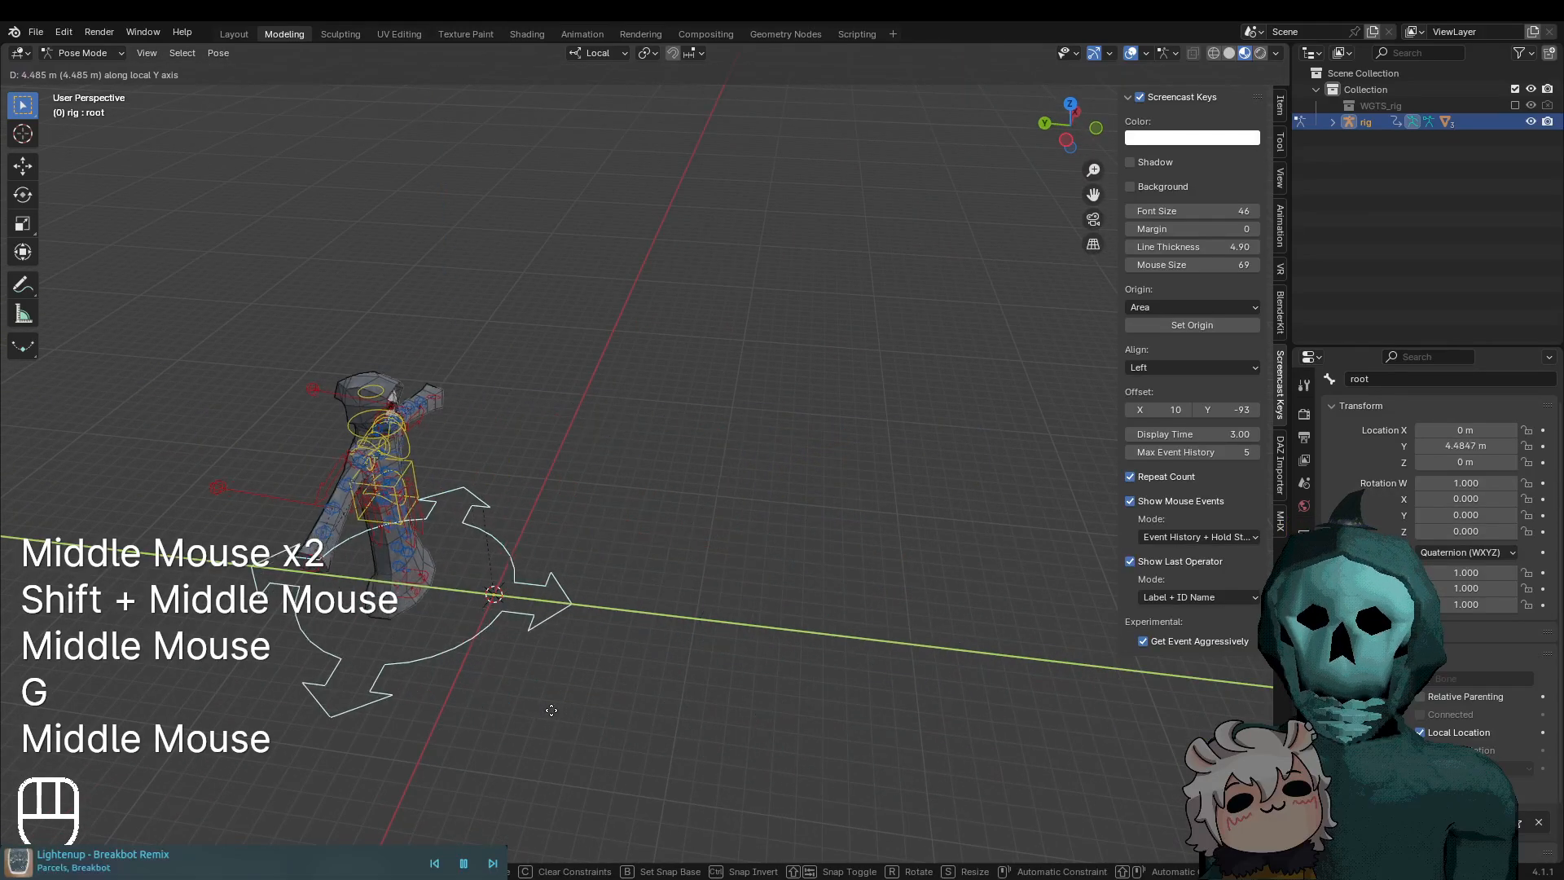
key(Escape)
Move the root control more than 23 m in the negative direction along its local Y axis, and undo the move
scroll(534, 733, down, 1)
shift+middle_drag(534, 733, 468, 699)
key(g)
middle_click(489, 702)
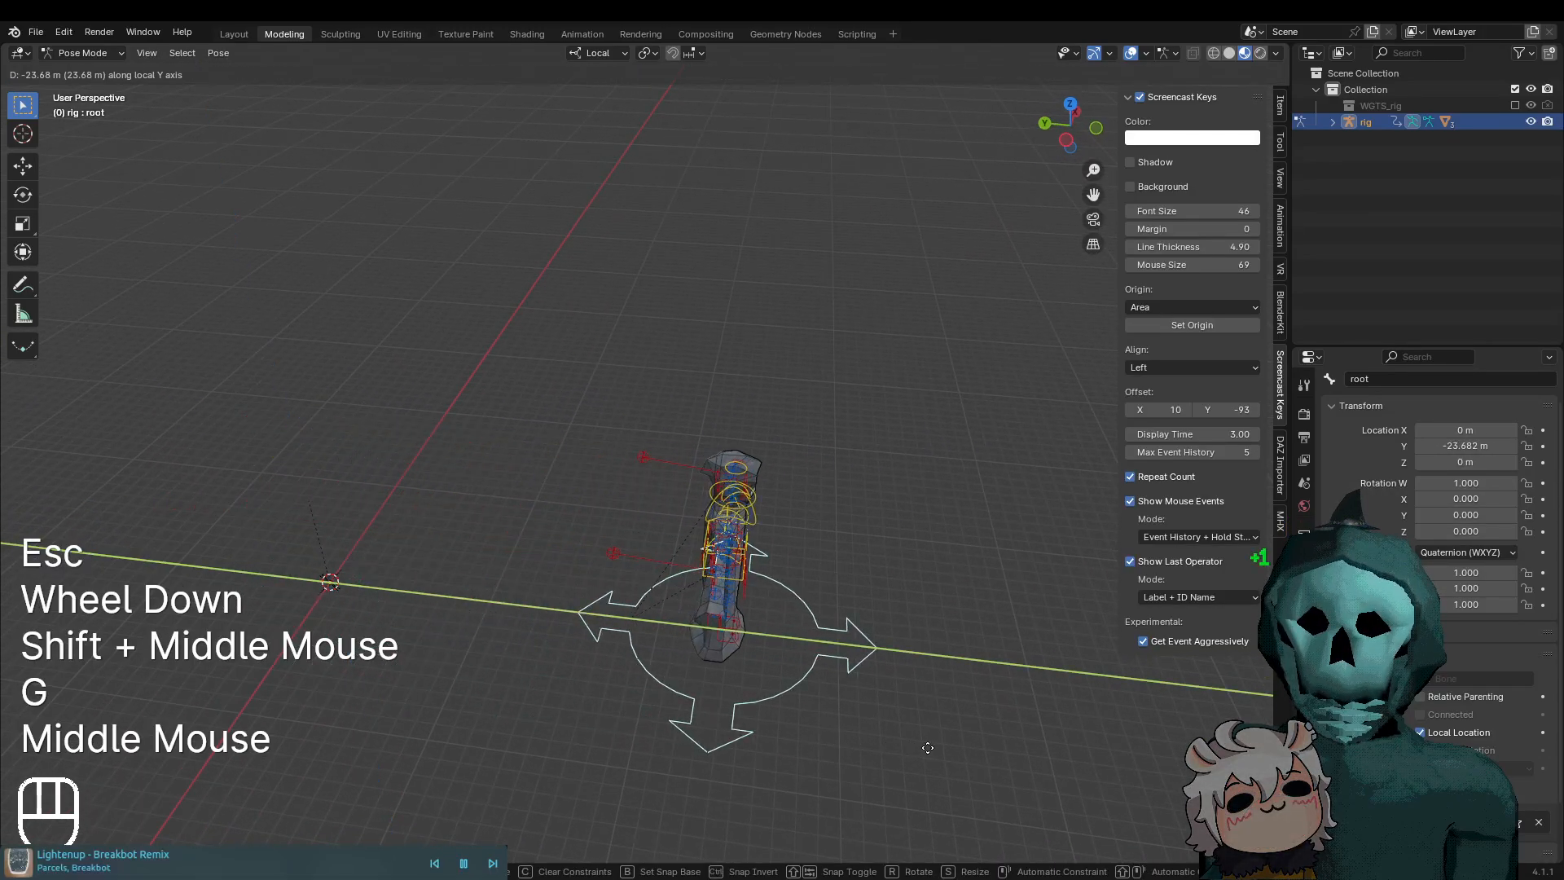
click(989, 757)
key(ctrl+z)
middle_drag(1095, 752, 636, 595)
scroll(842, 423, up, 2)
shift+middle_drag(842, 422, 550, 692)
shift+middle_drag(521, 761, 969, 560)
scroll(798, 576, up, 3)
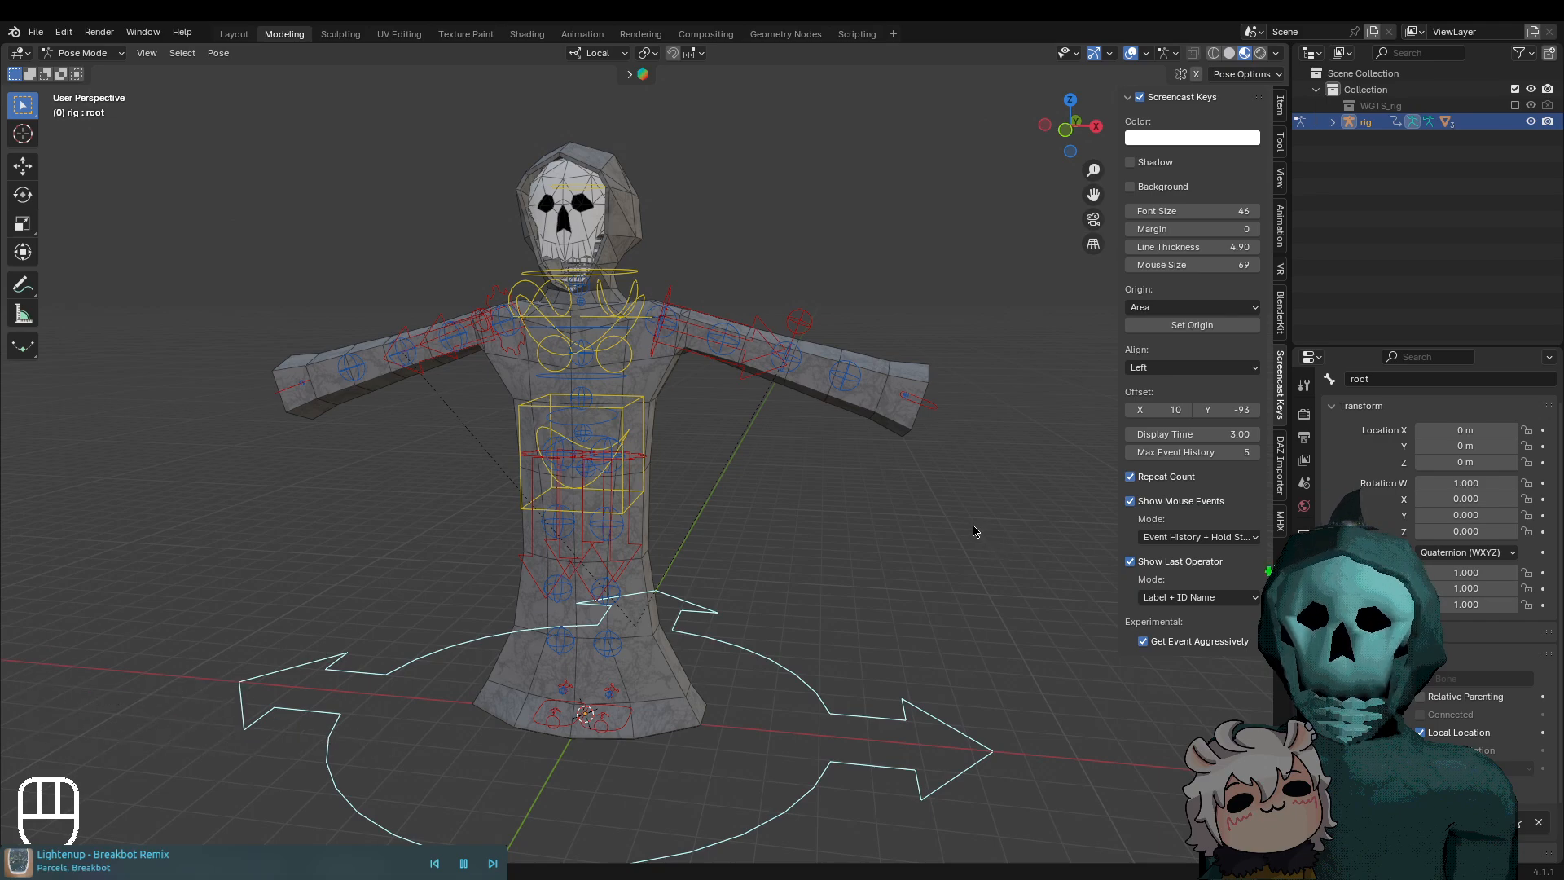
middle_drag(817, 599, 764, 537)
scroll(876, 734, down, 3)
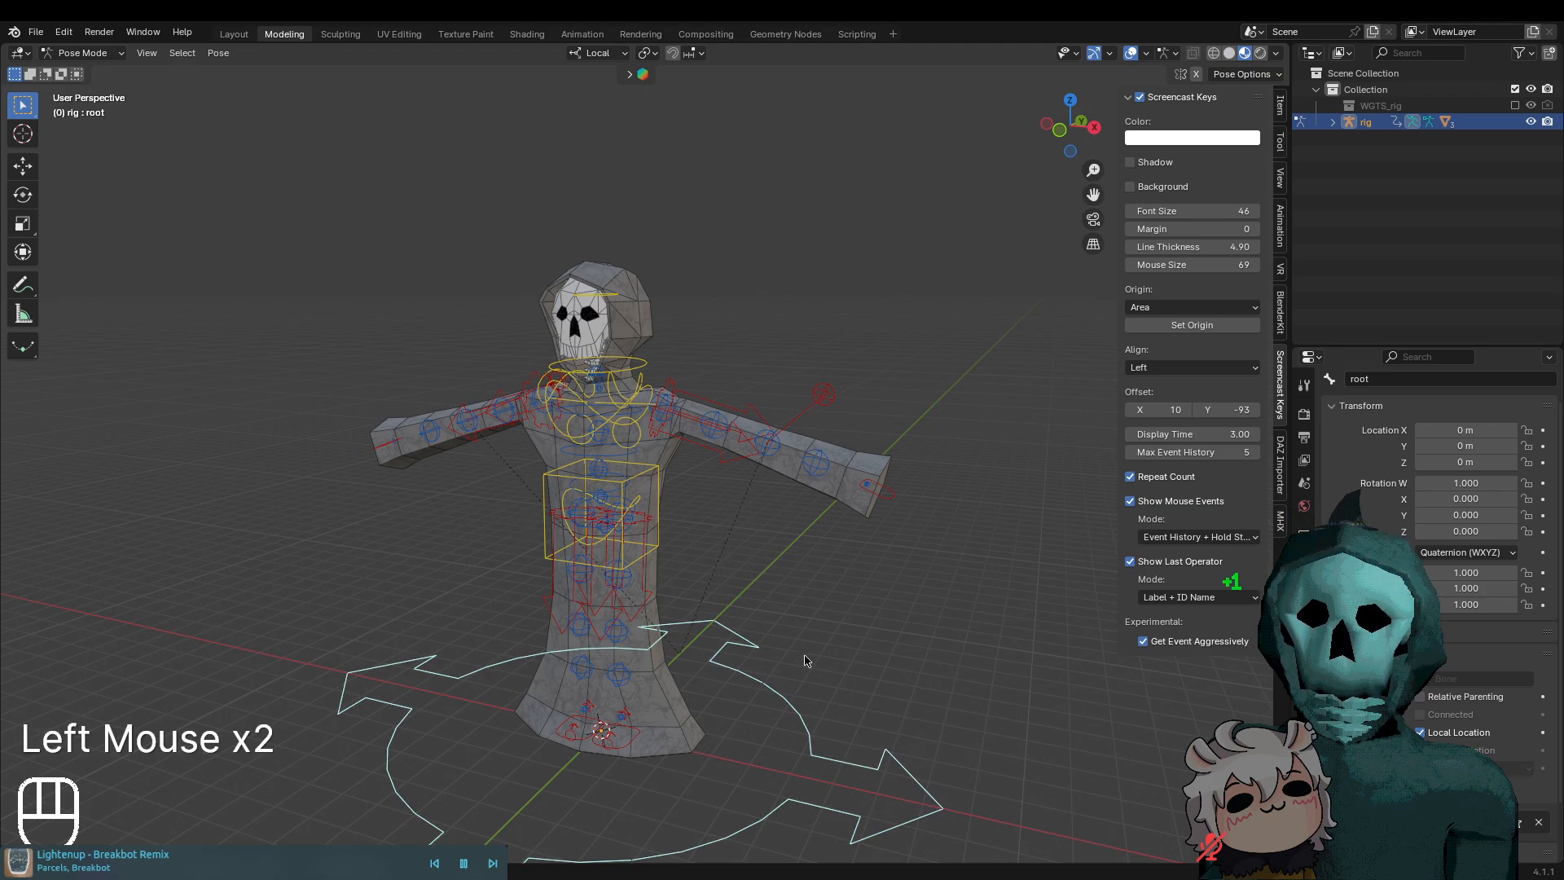
Switch to the Animation workspace and frame the whole hooded character with its rig controls
shift+middle_drag(817, 659, 850, 579)
scroll(911, 641, up, 1)
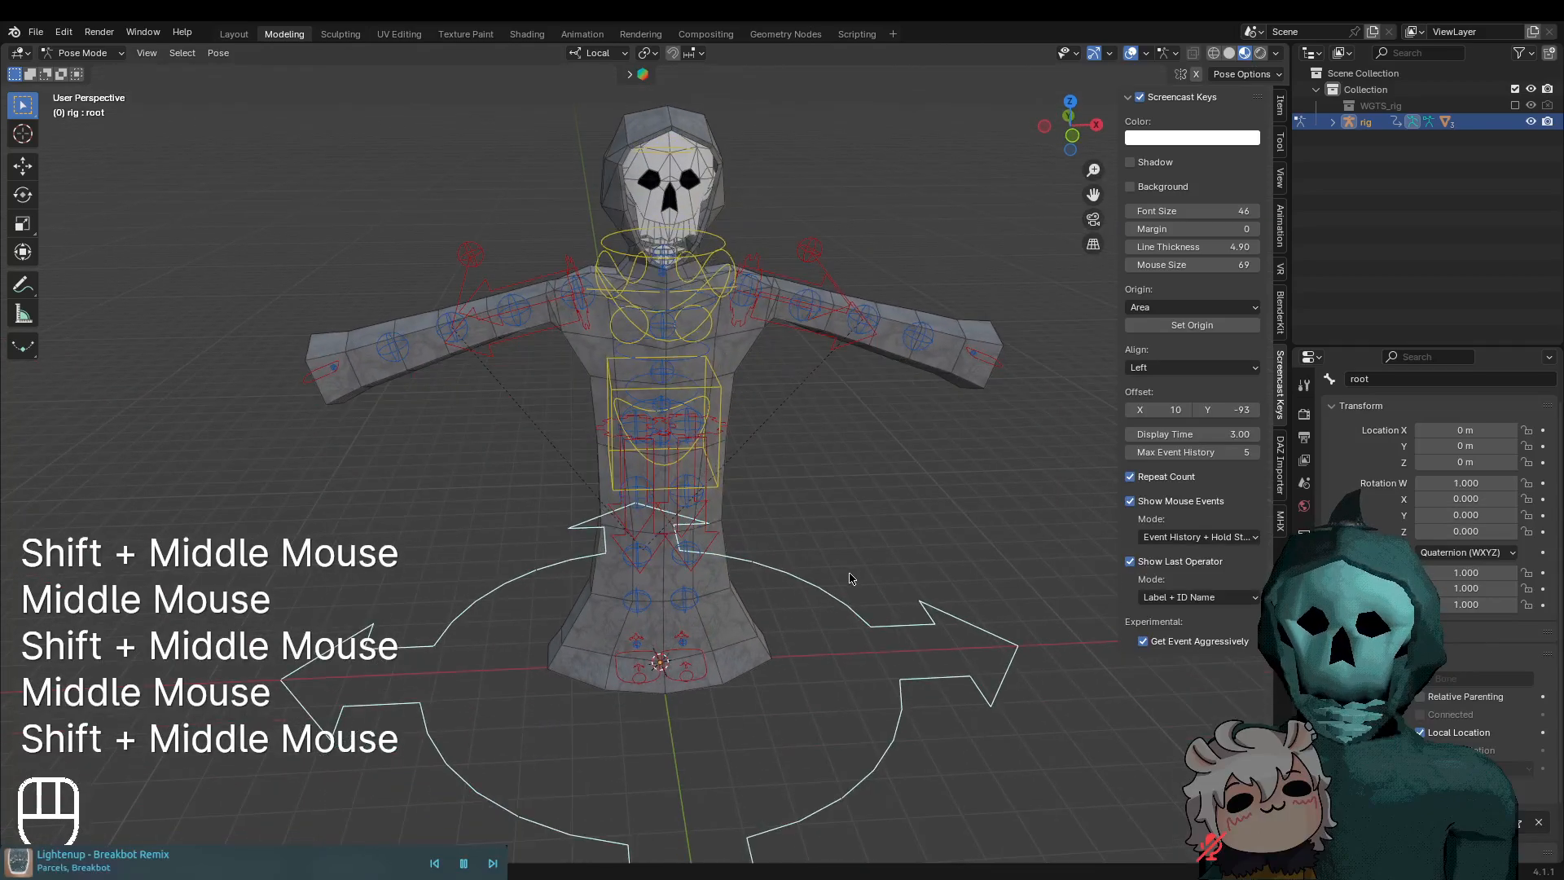
click(580, 34)
middle_drag(892, 225, 880, 294)
scroll(307, 349, up, 3)
scroll(263, 328, down, 2)
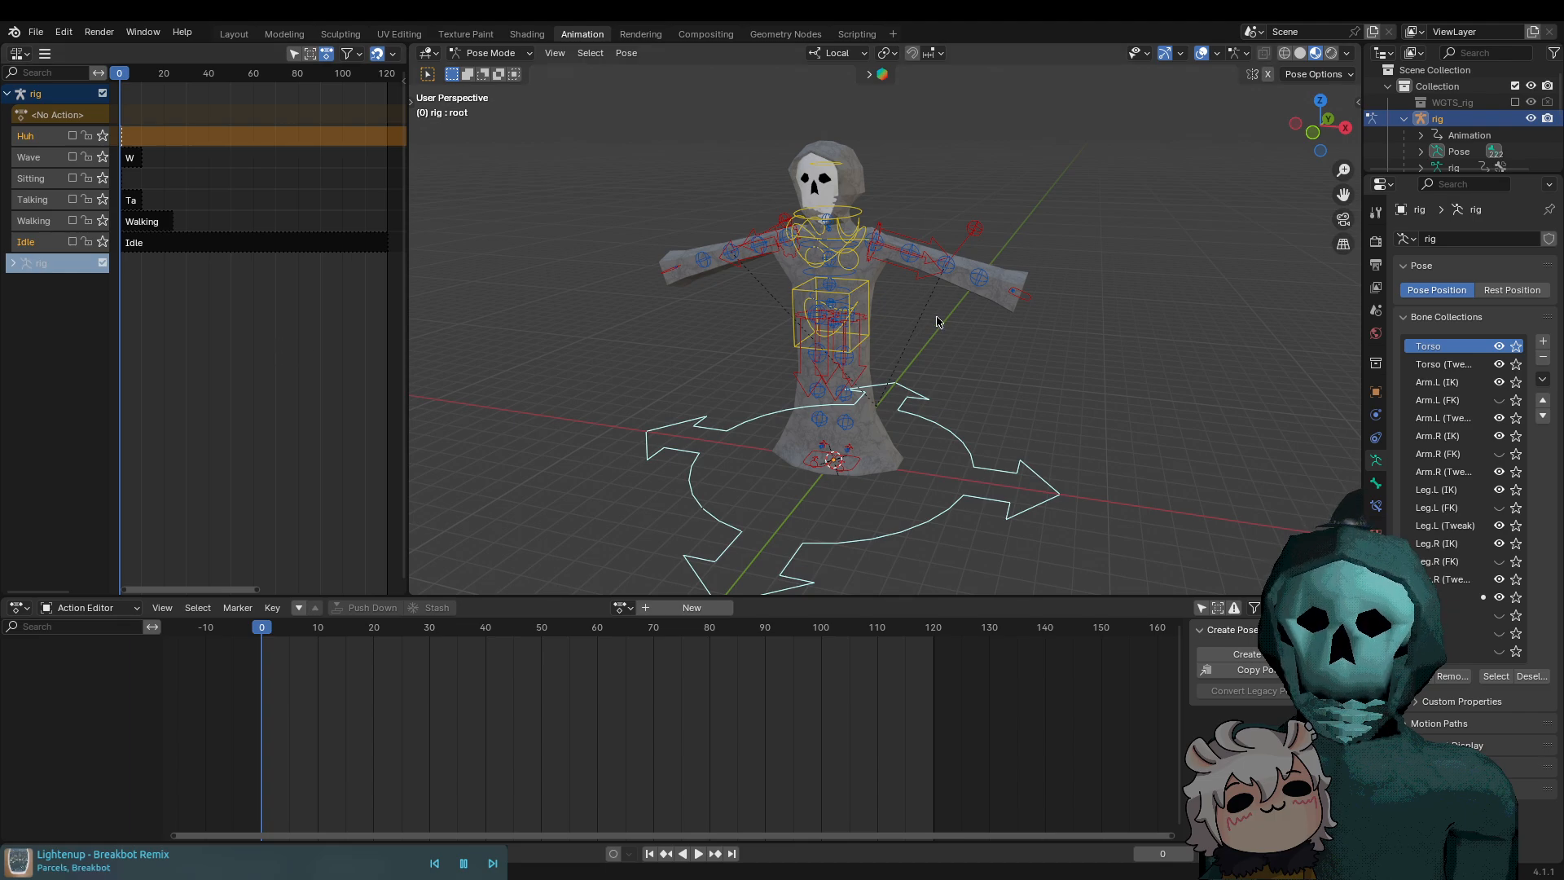
middle_drag(934, 350, 856, 413)
shift+middle_drag(814, 477, 835, 451)
scroll(860, 421, up, 1)
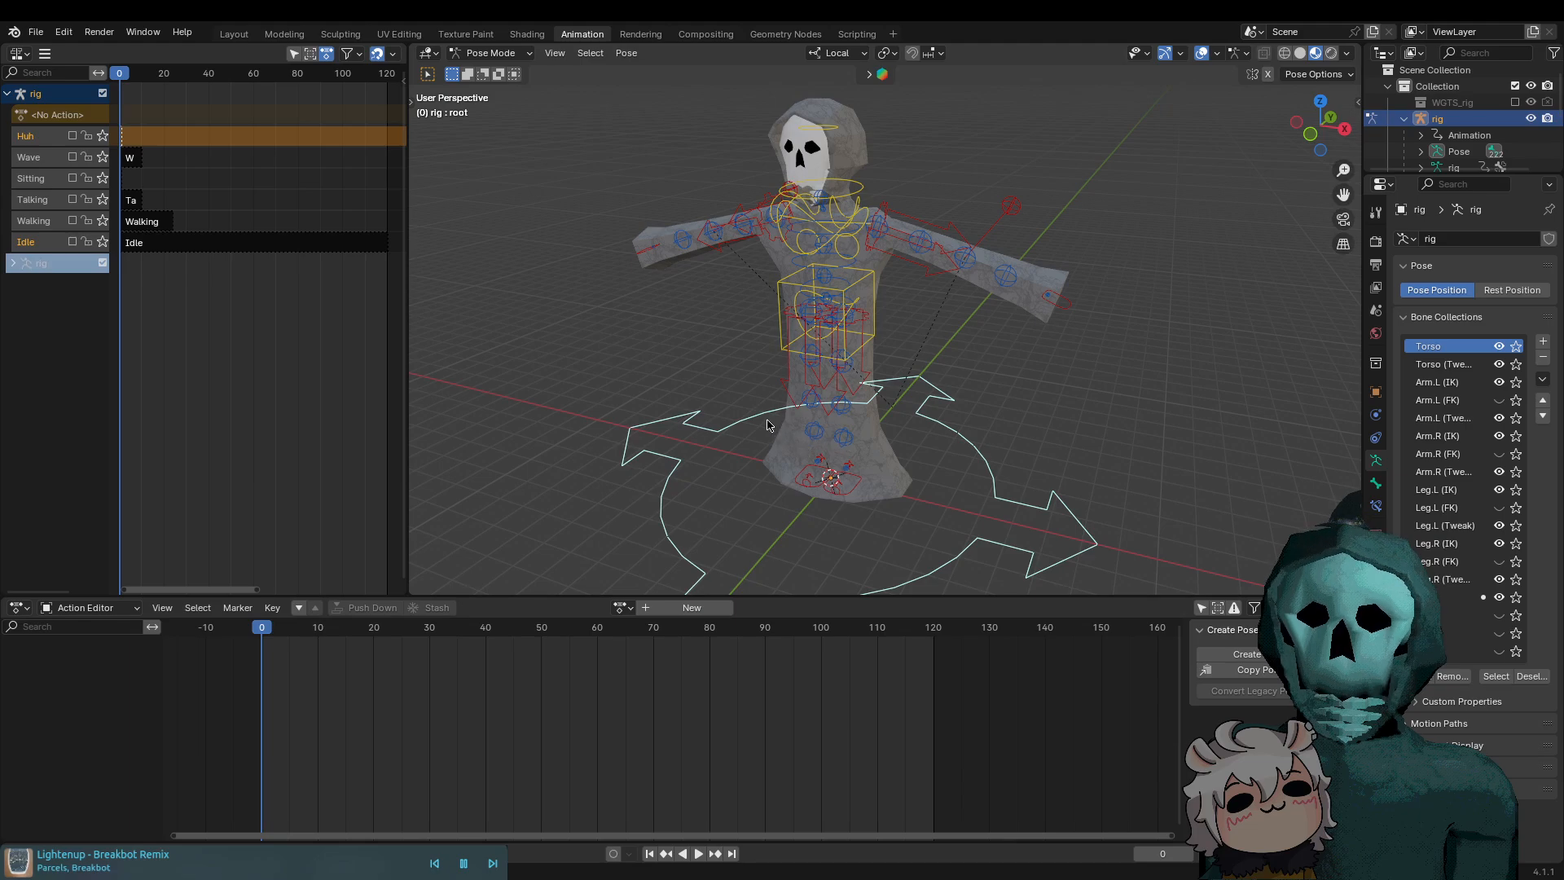
shift+middle_drag(1119, 458, 1095, 439)
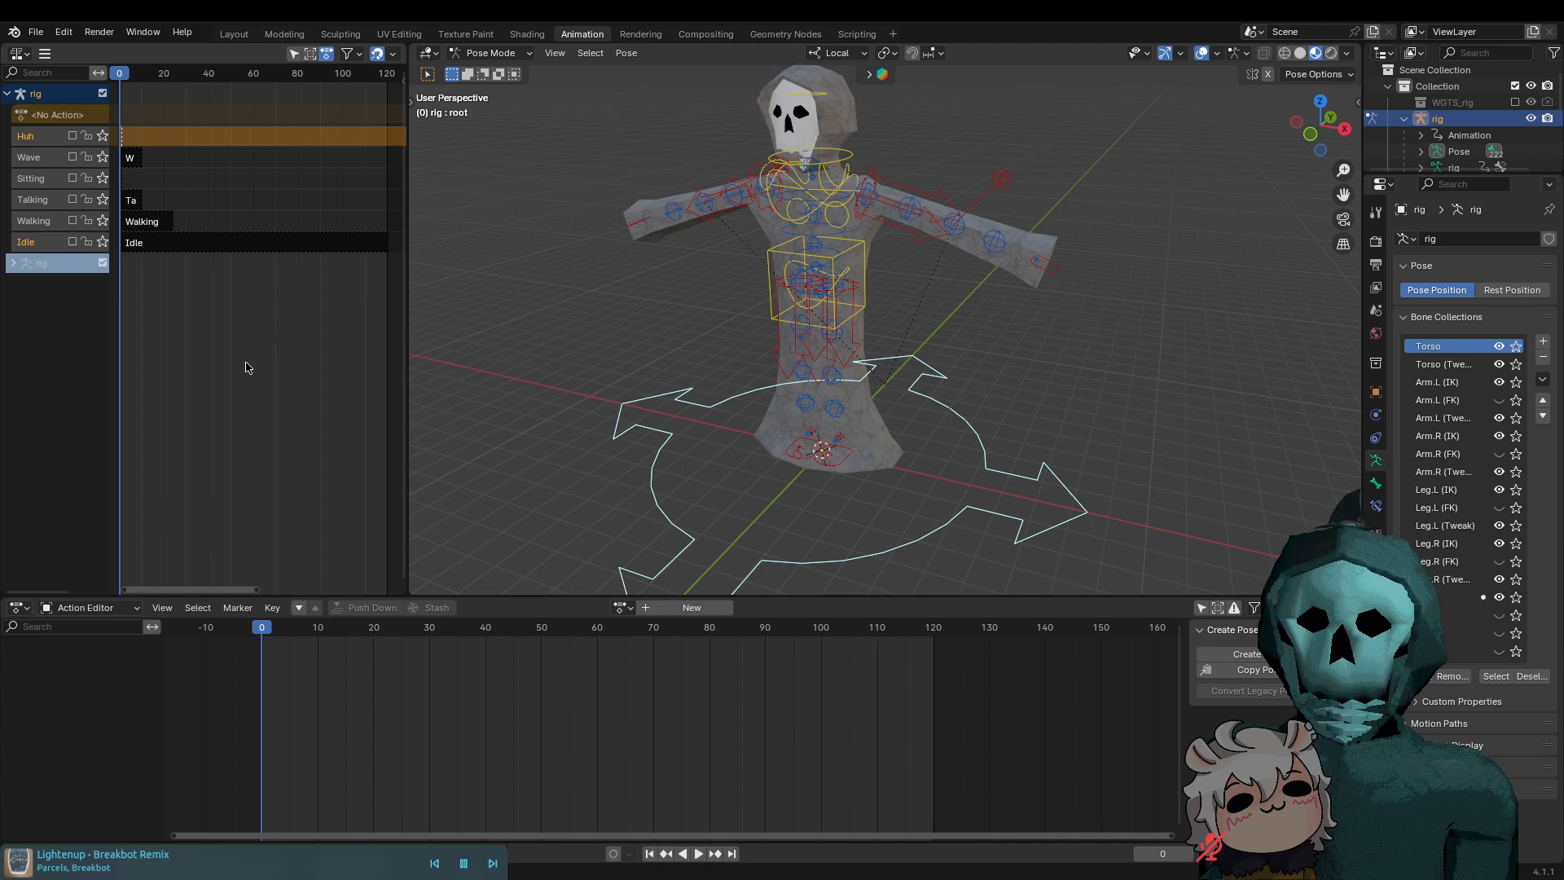
scroll(249, 367, down, 2)
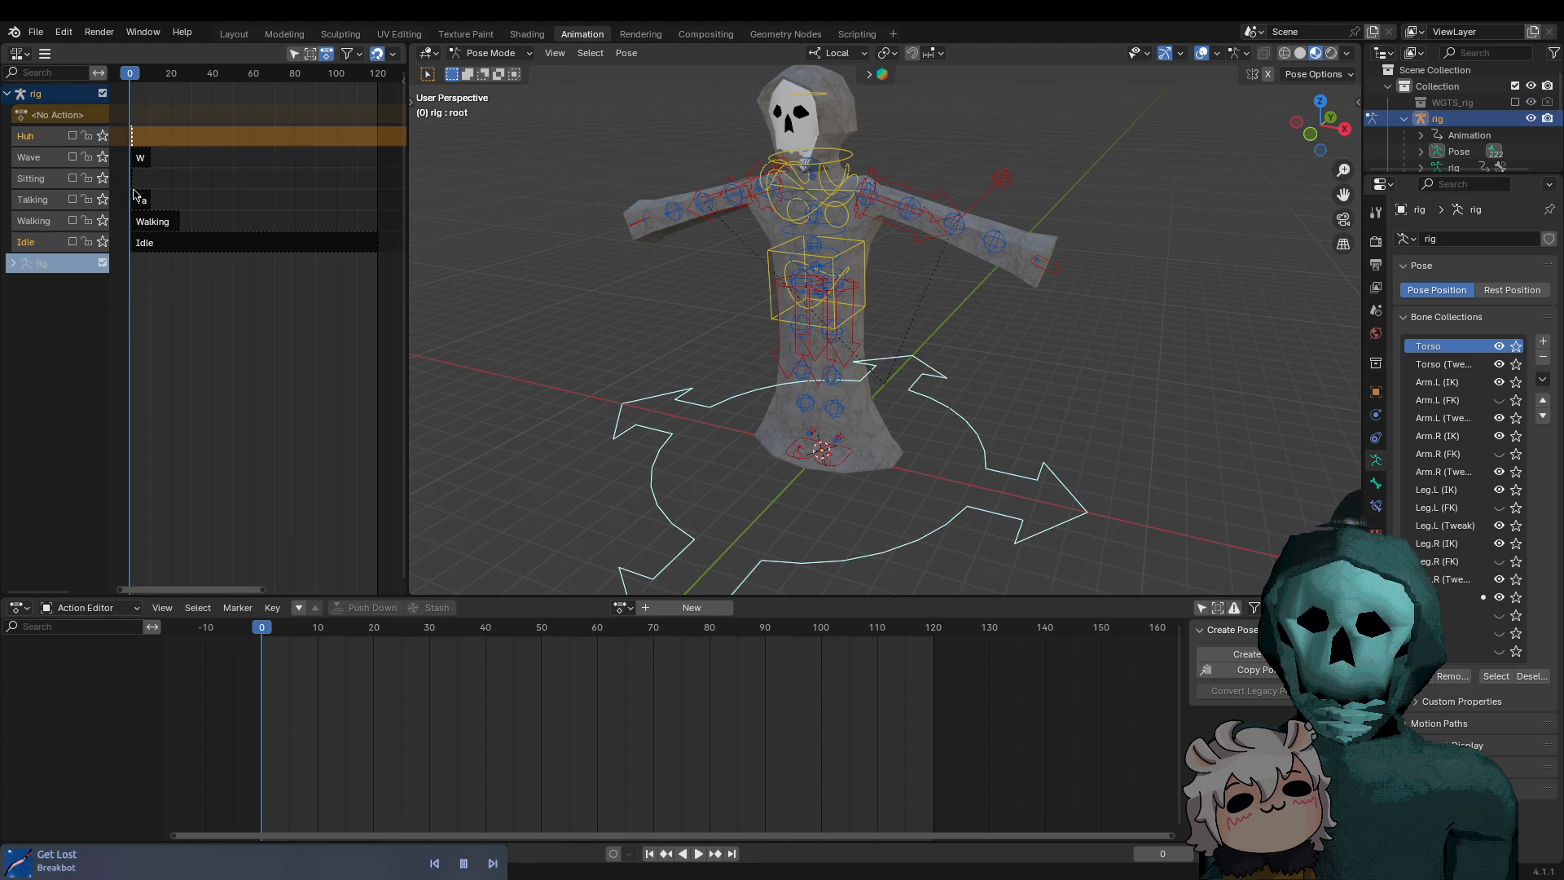
mouse_move(131, 71)
mouse_down()
mouse_move(160, 72)
mouse_move(128, 75)
mouse_up()
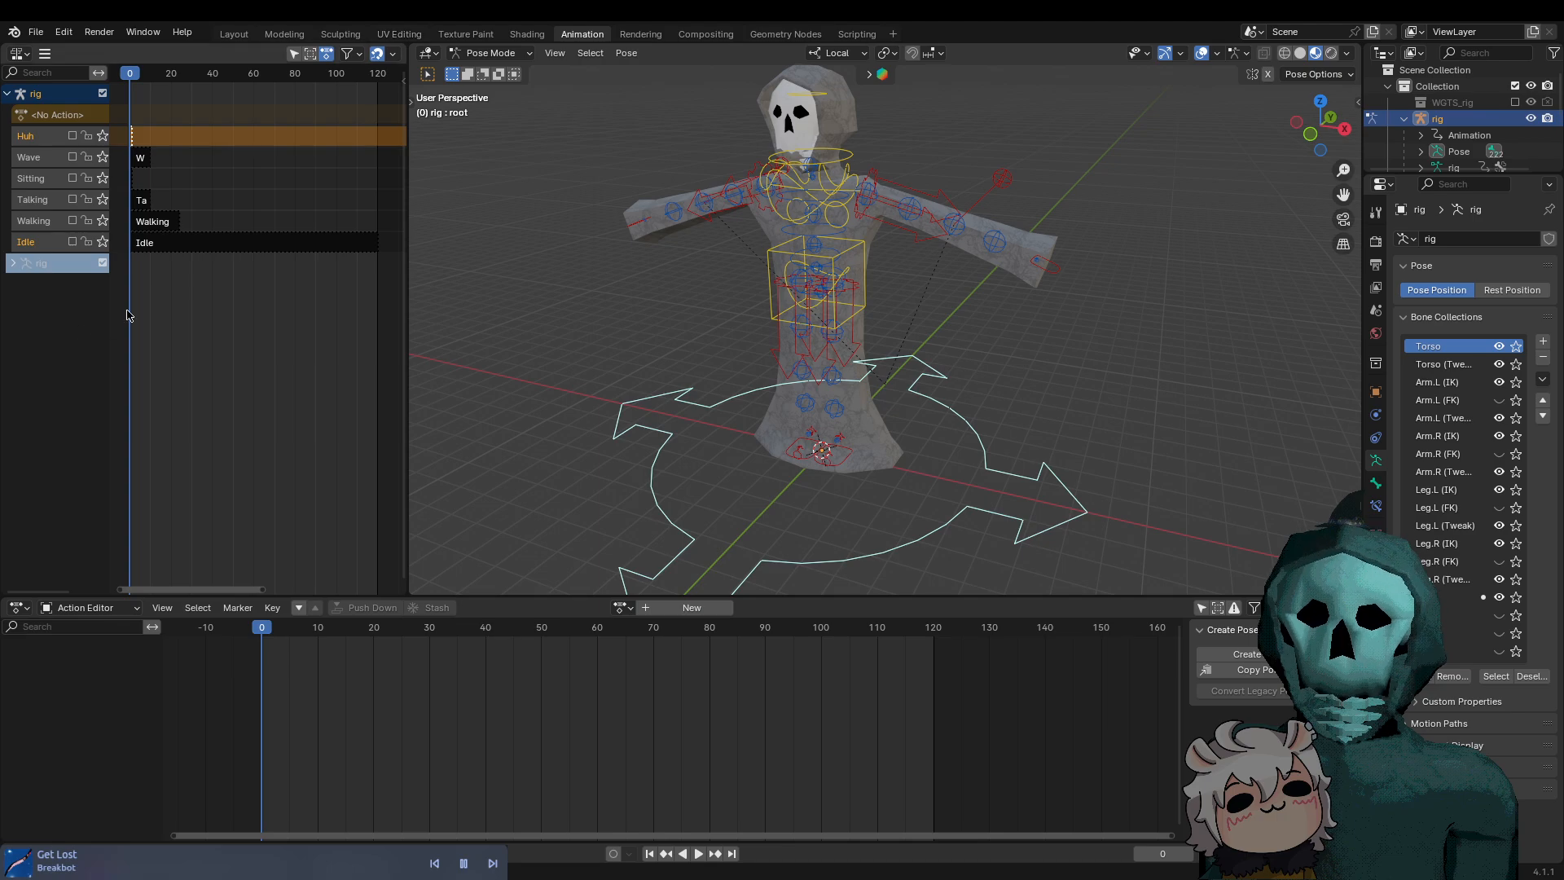
mouse_move(128, 77)
mouse_down()
mouse_move(159, 76)
mouse_move(129, 78)
mouse_up()
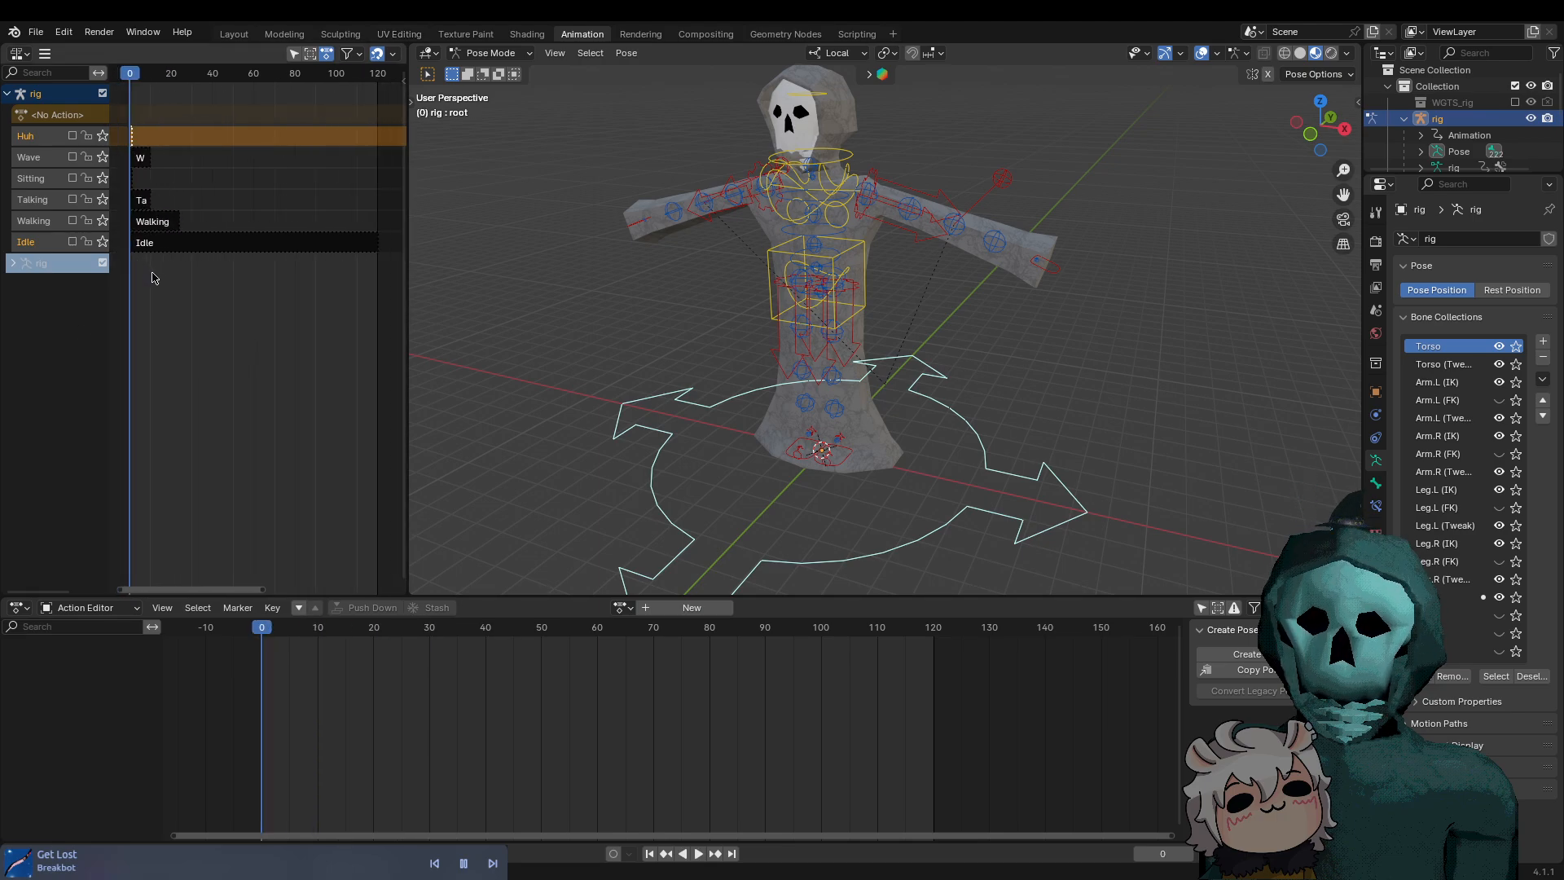
ctrl+scroll(151, 278, left, 2)
middle_drag(335, 297, 228, 326)
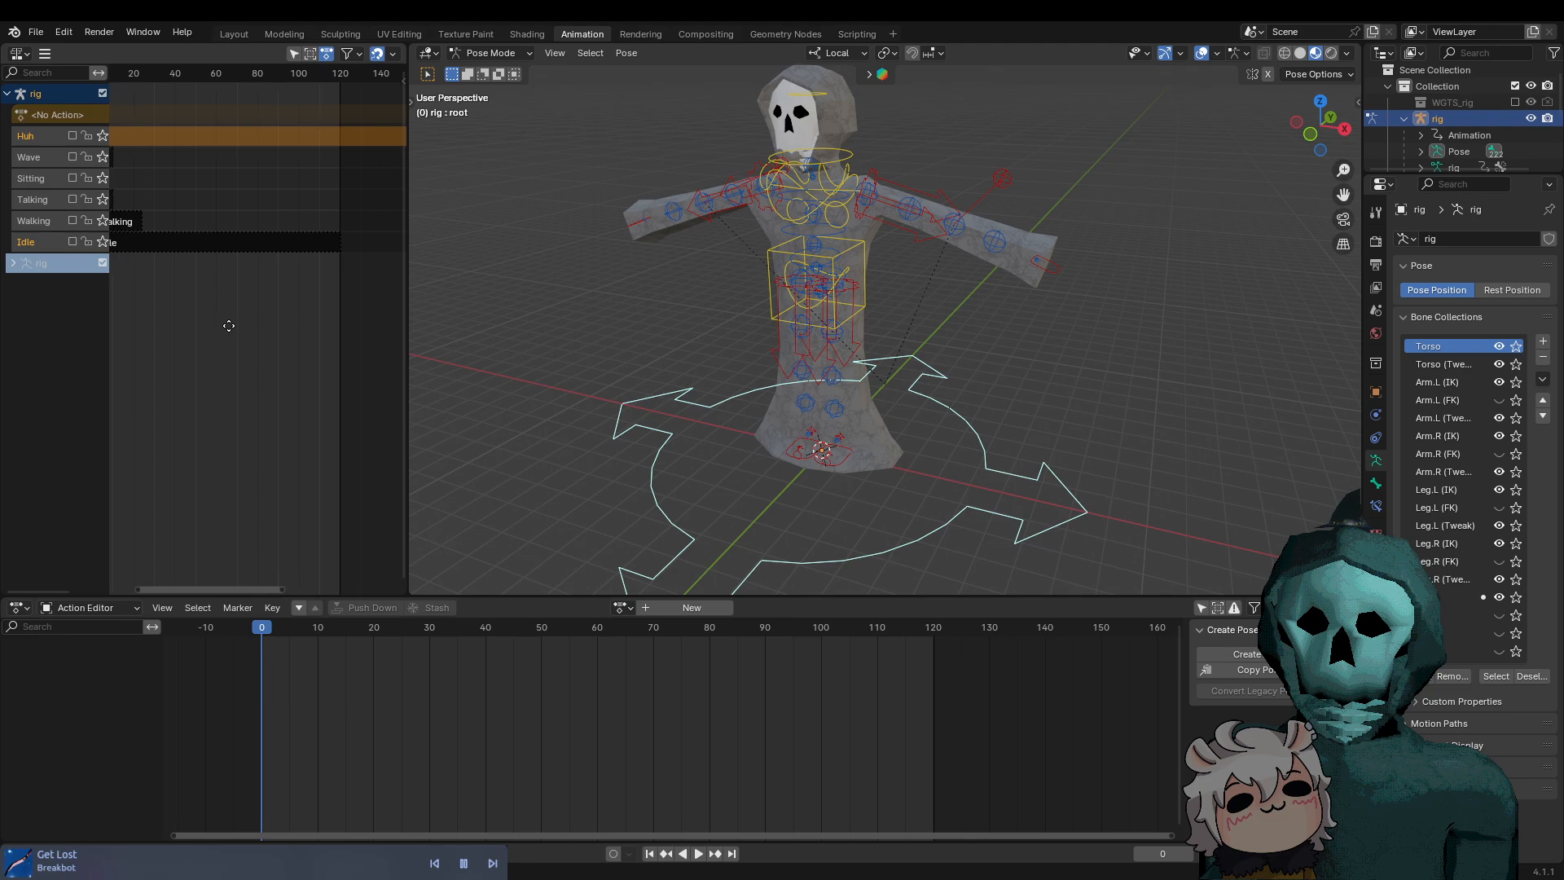
Turn on the Screencast Keys display for the Animation workspace
key(n)
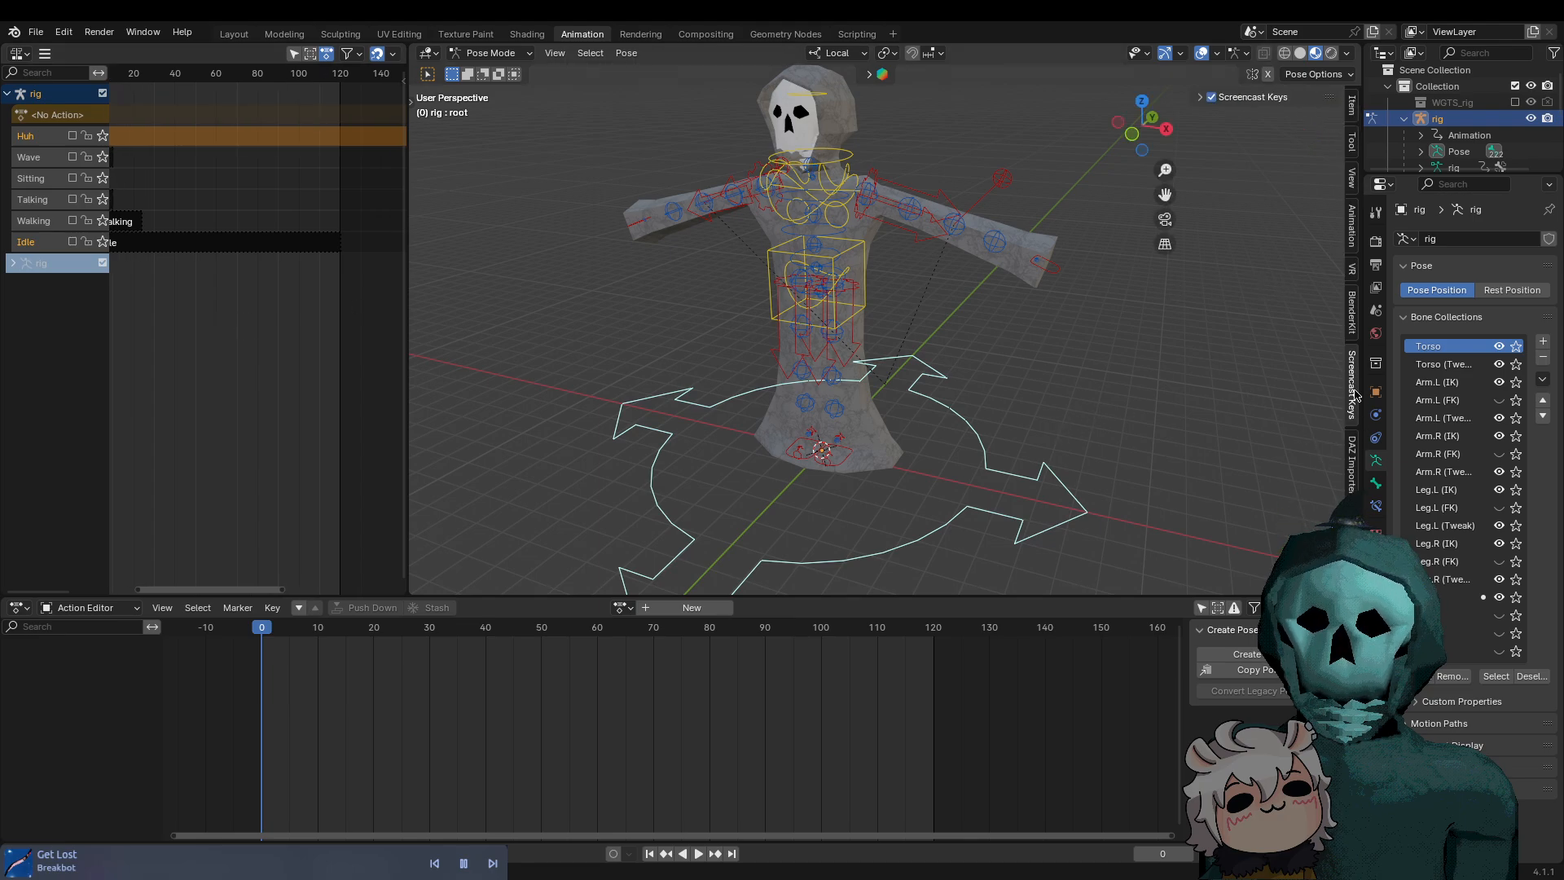
click(1213, 98)
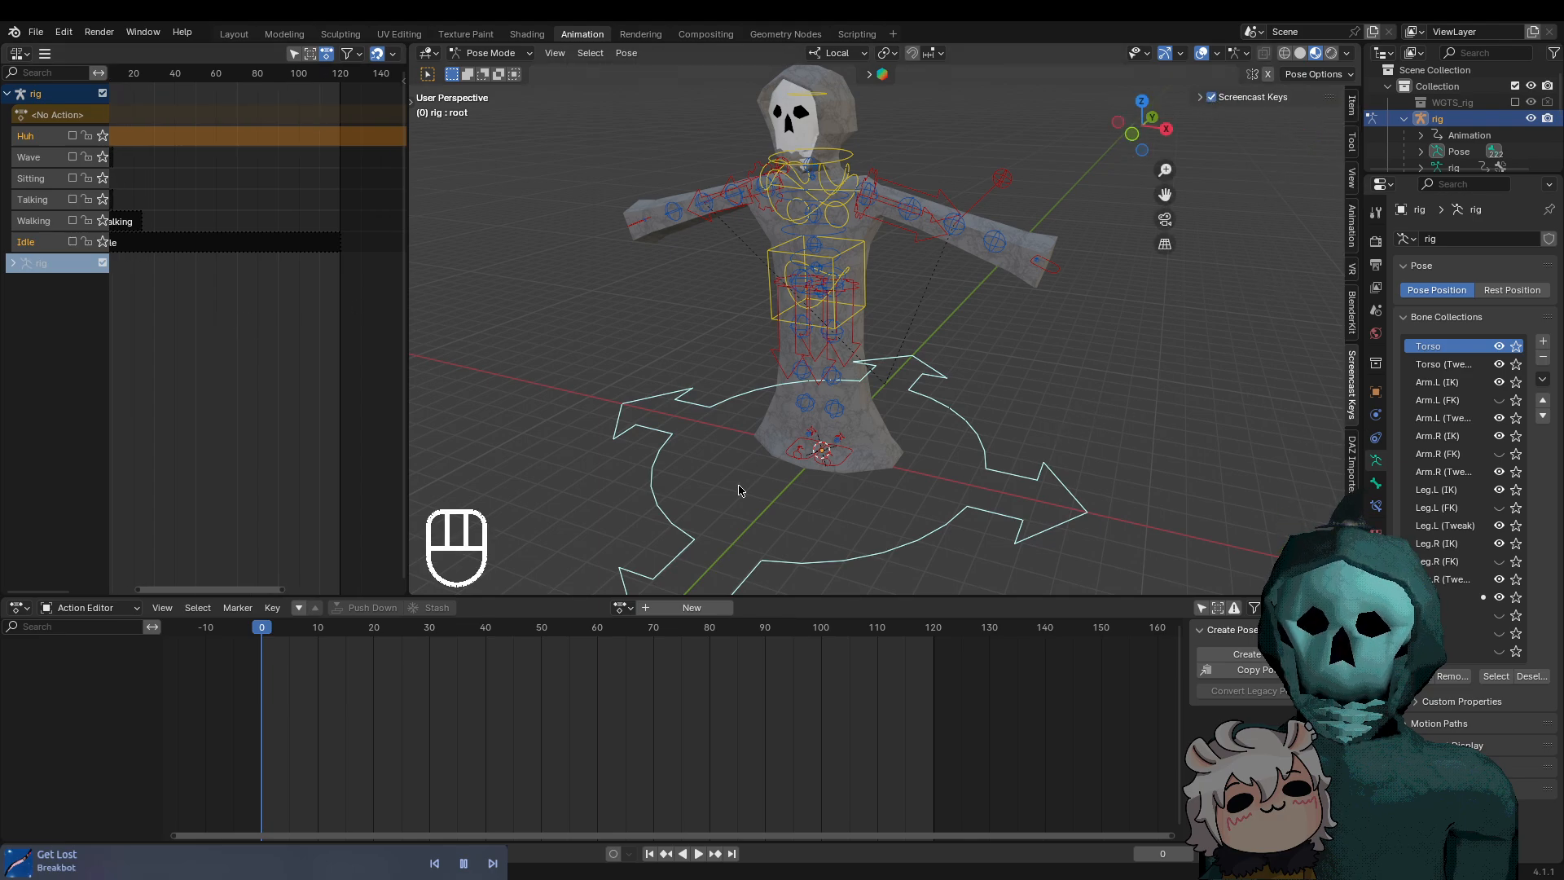
key(n)
middle_drag(249, 411, 273, 409)
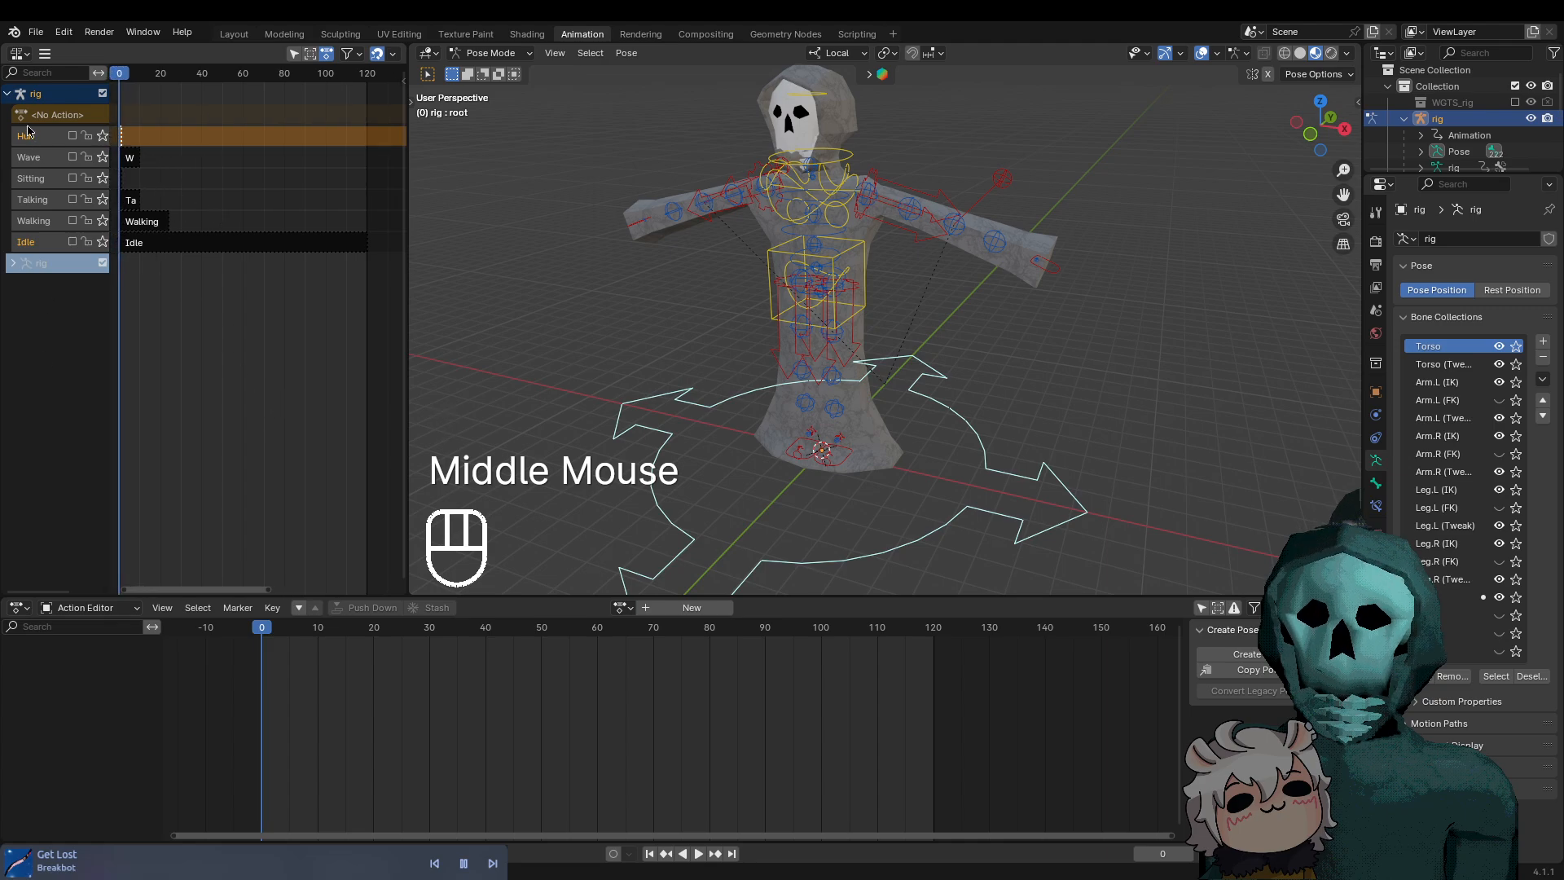
Select the rig's Wave track in the NLA editor, followed by its Idle track
click(46, 156)
click(45, 158)
click(45, 161)
scroll(871, 359, up, 2)
shift+middle_drag(870, 359, 237, 314)
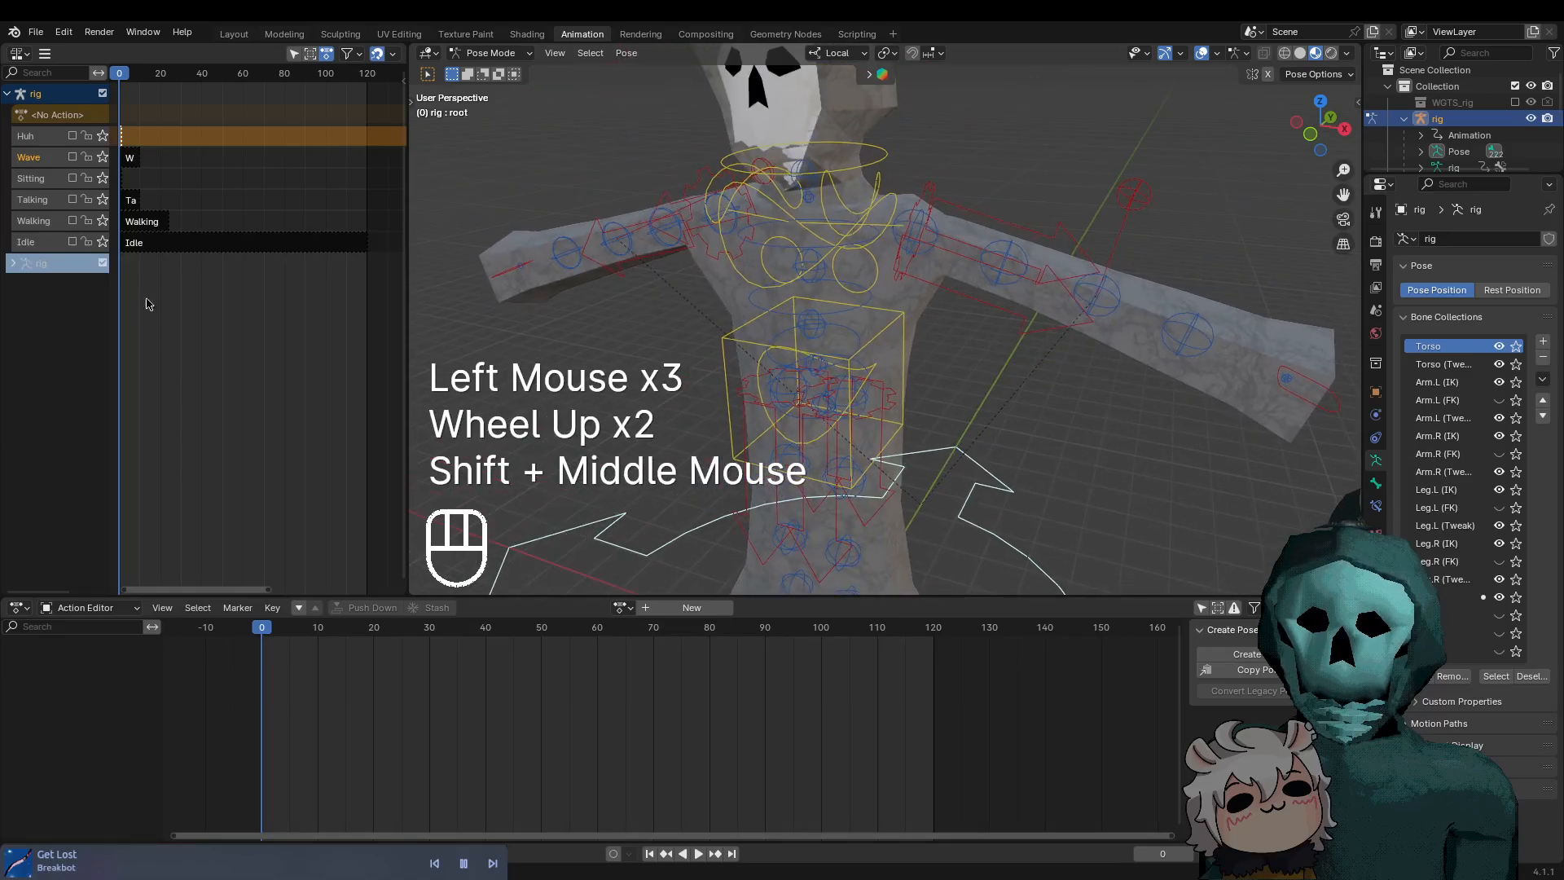
click(45, 246)
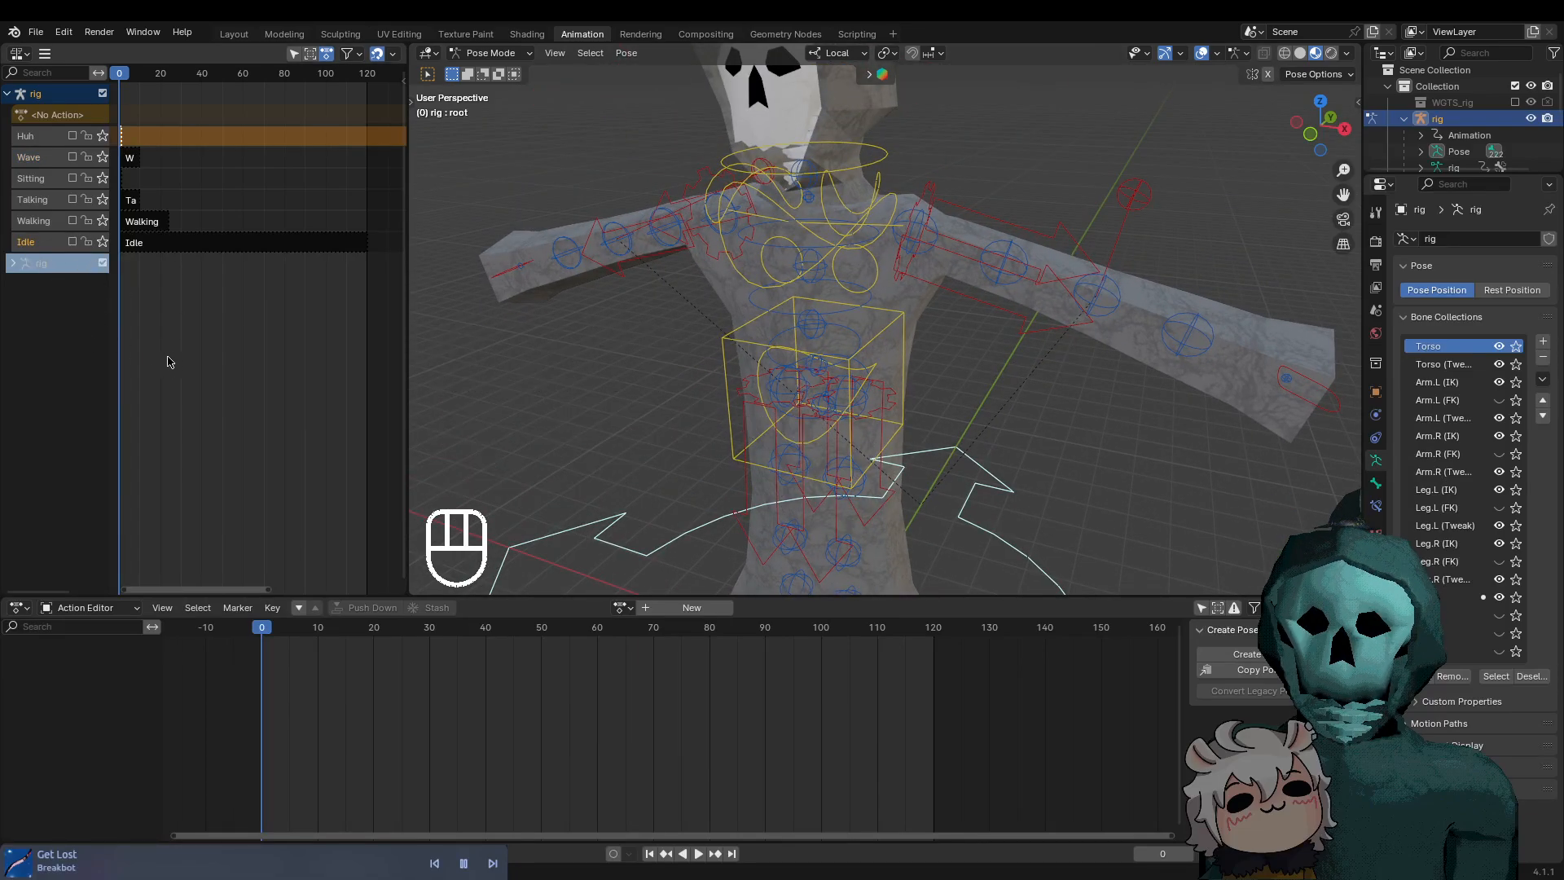
Examine the rig's NLA tracks and the lengths of their animation strips along the timeline
middle_drag(188, 326, 252, 317)
scroll(262, 317, down, 3)
scroll(252, 318, up, 3)
scroll(256, 322, down, 3)
scroll(256, 322, up, 2)
scroll(253, 321, up, 1)
scroll(253, 321, down, 2)
scroll(253, 322, up, 2)
scroll(253, 321, down, 2)
scroll(257, 322, up, 3)
scroll(225, 314, down, 1)
middle_drag(225, 316, 228, 321)
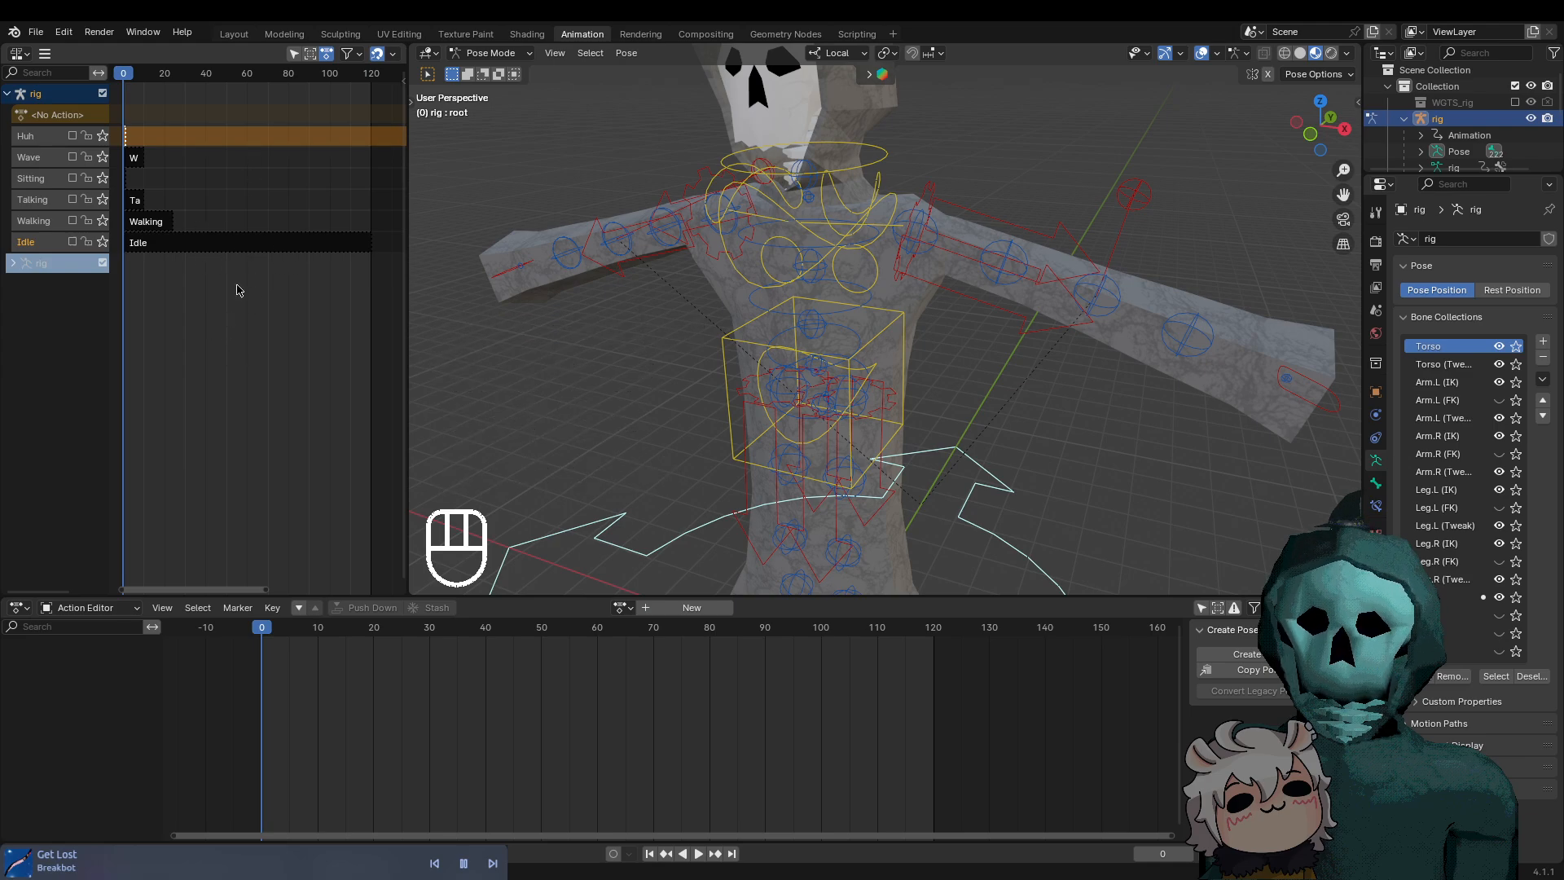
middle_drag(246, 244, 247, 351)
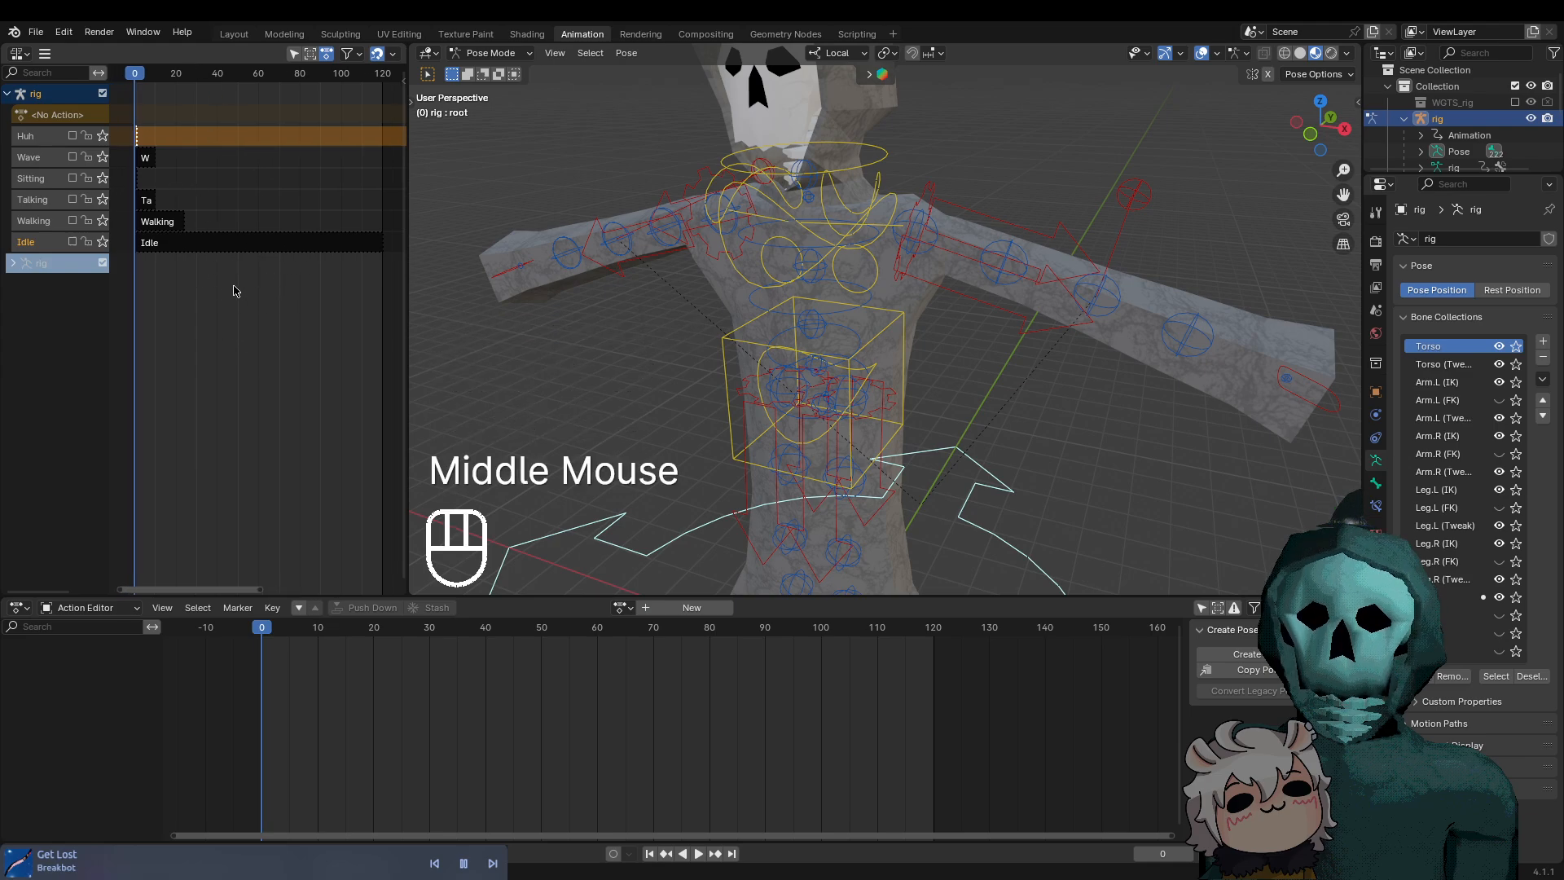
drag(141, 72, 378, 153)
key(shift+super)
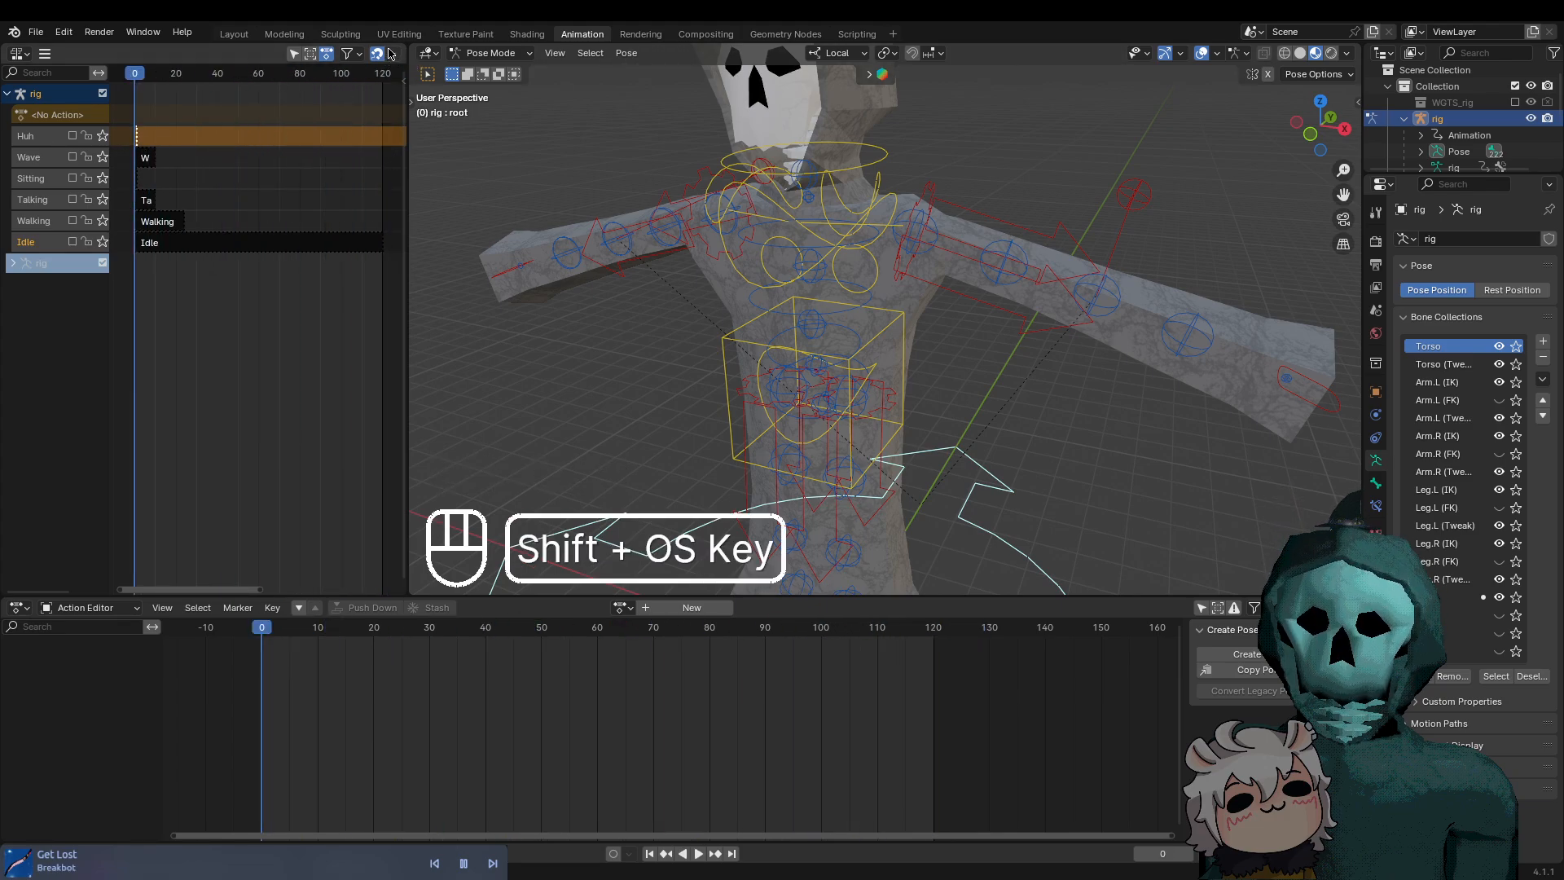
middle_drag(336, 237, 220, 282)
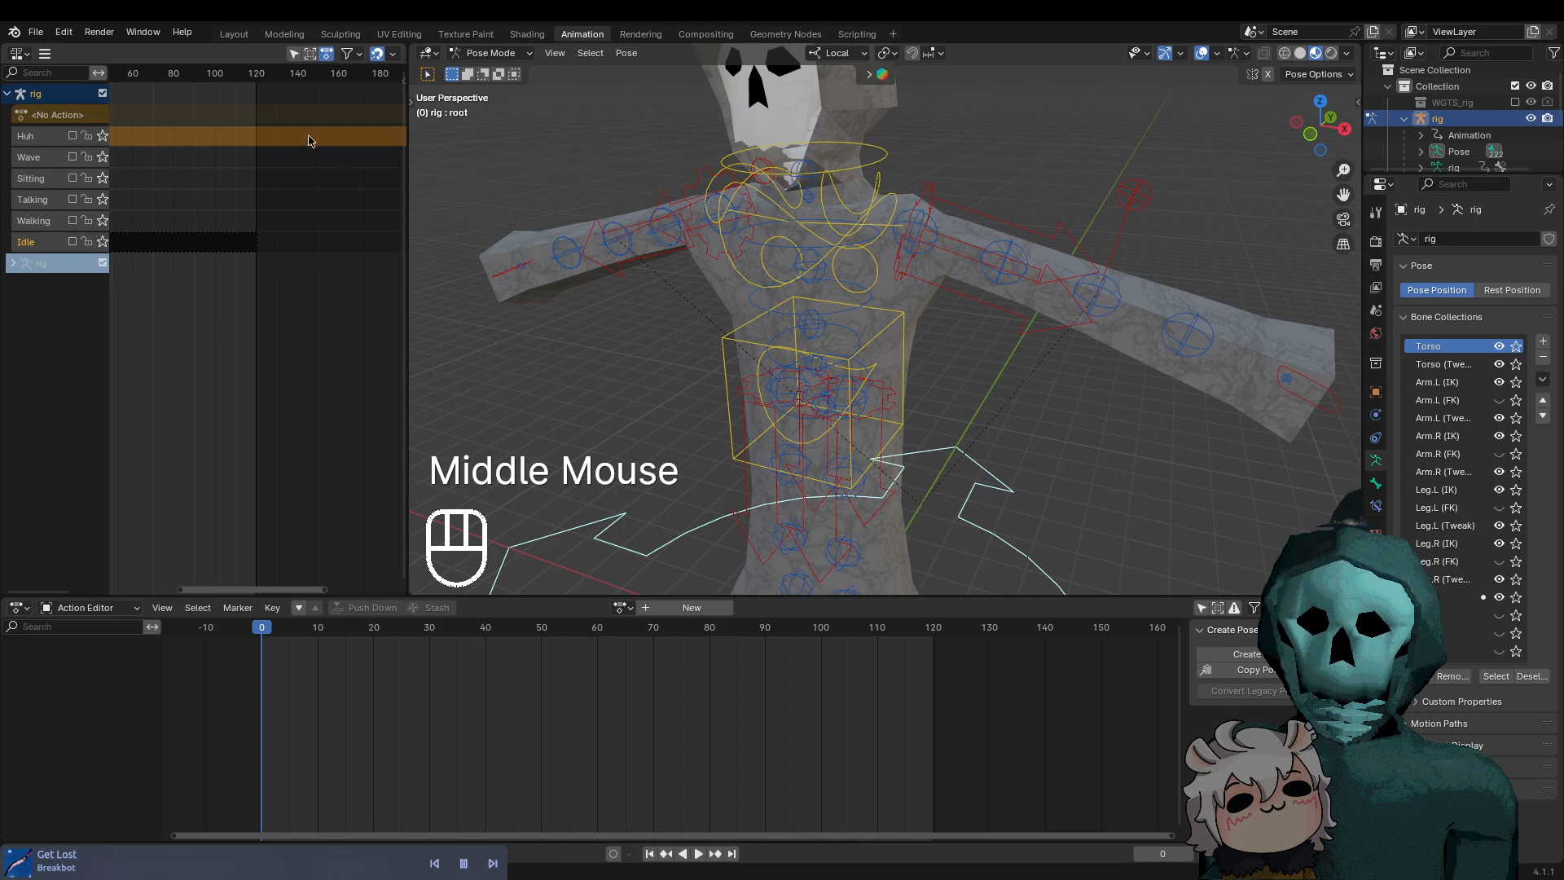
middle_drag(297, 160, 141, 180)
key(shift+super)
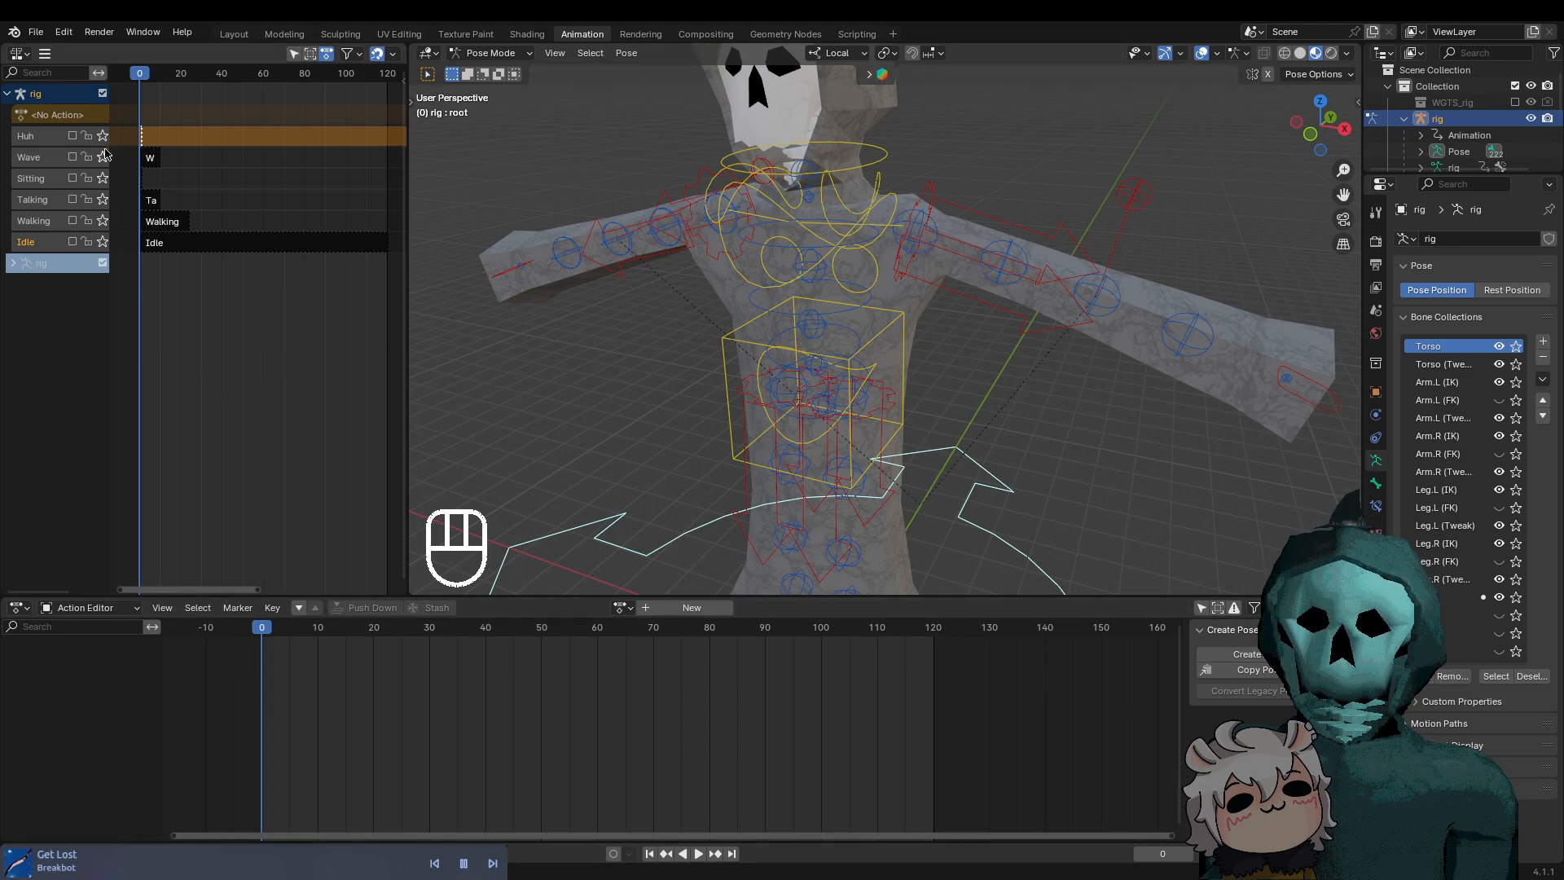
drag(137, 90, 123, 322)
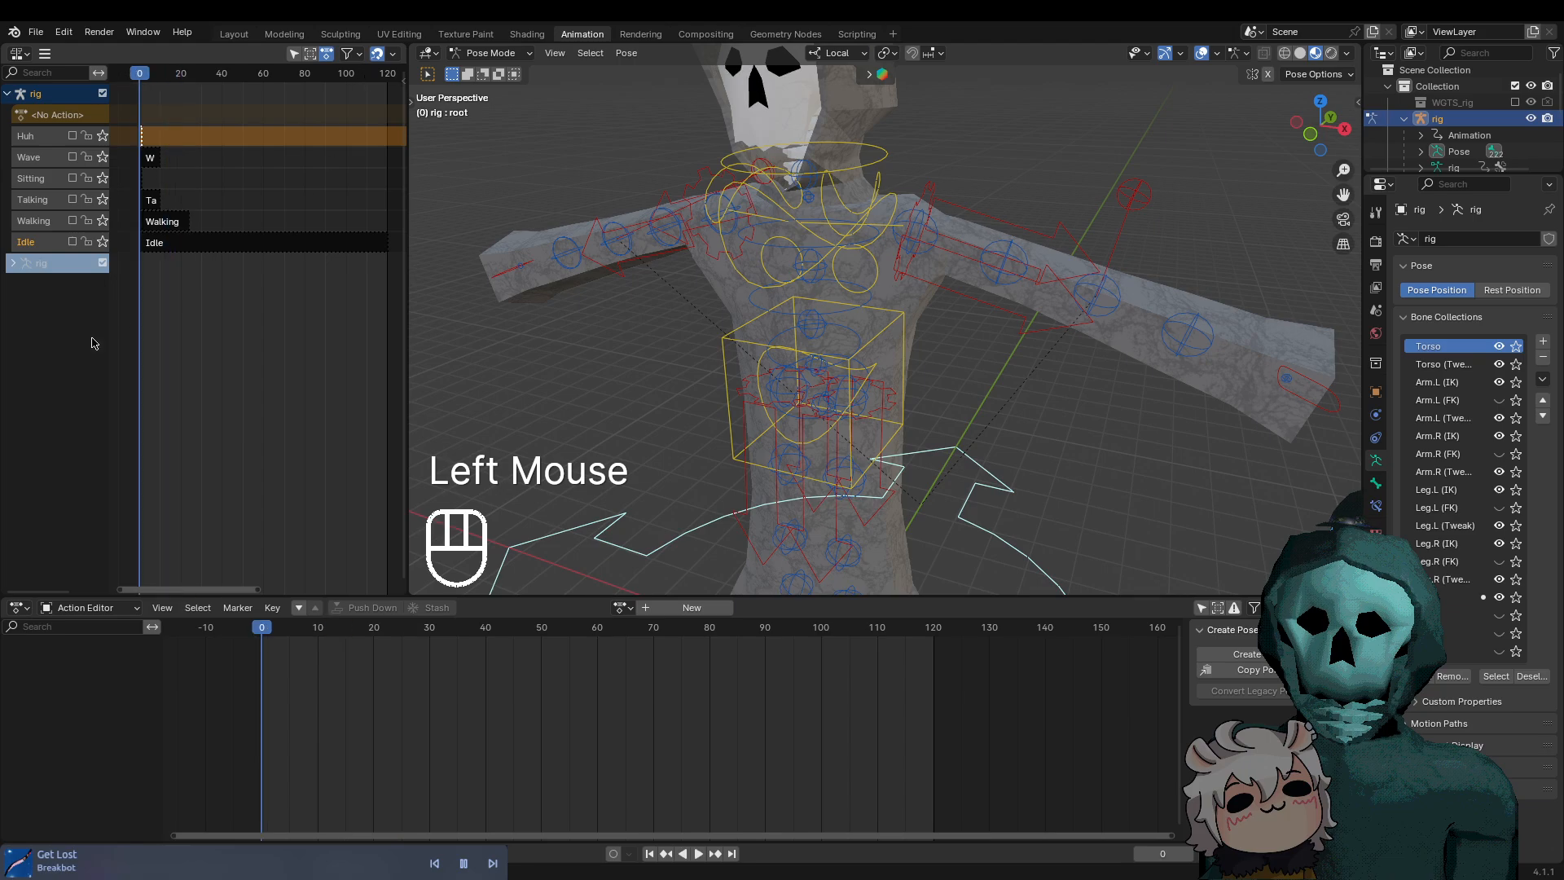
Enable the Idle track and play its animation while checking the character's torso and head
click(72, 242)
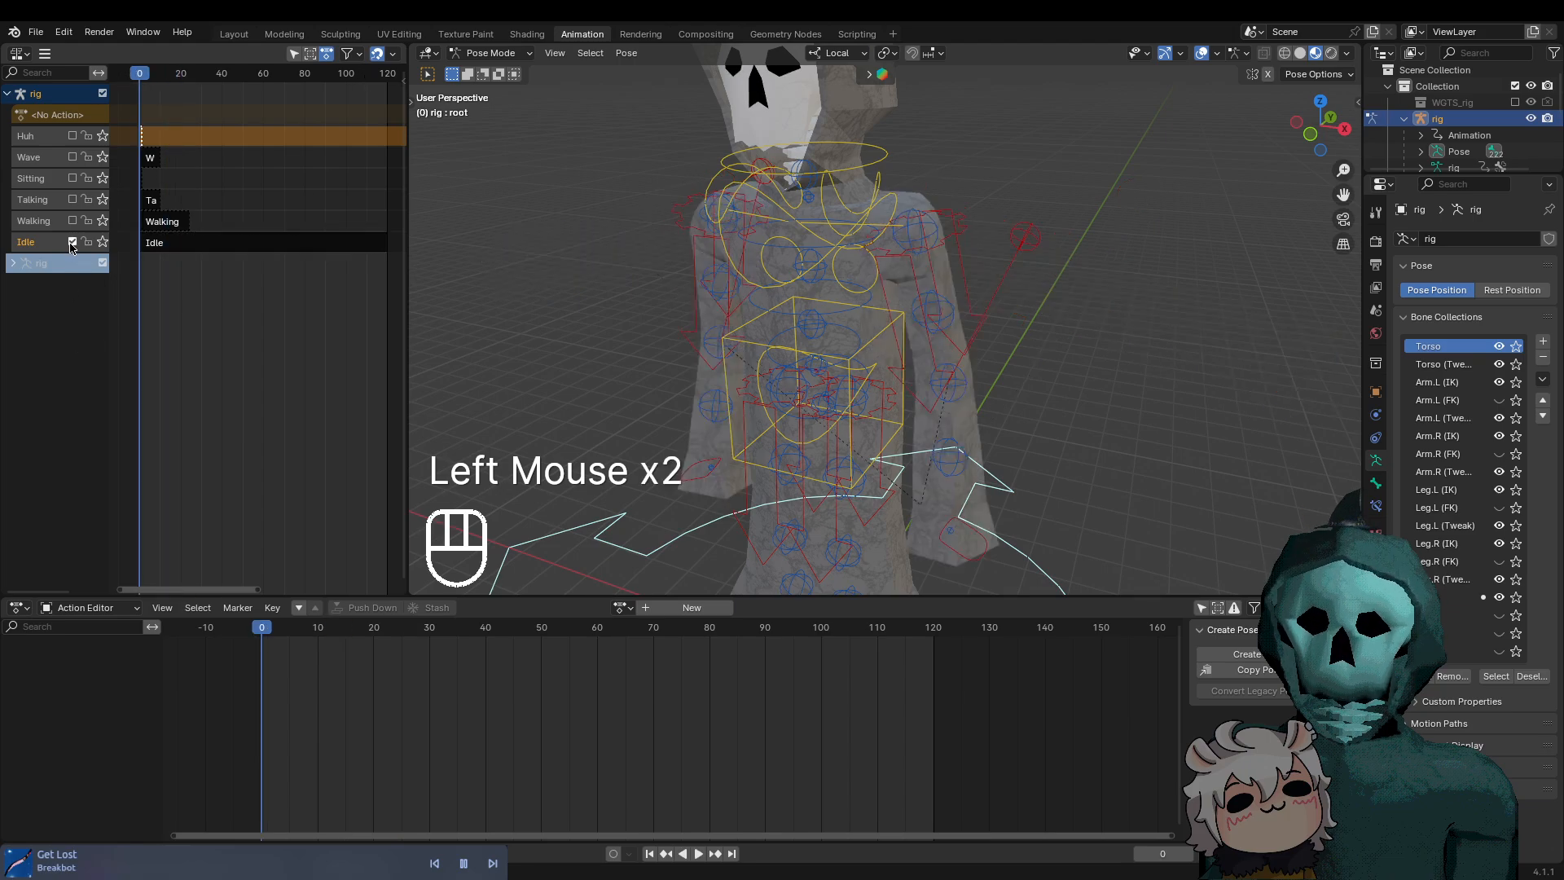
key(space)
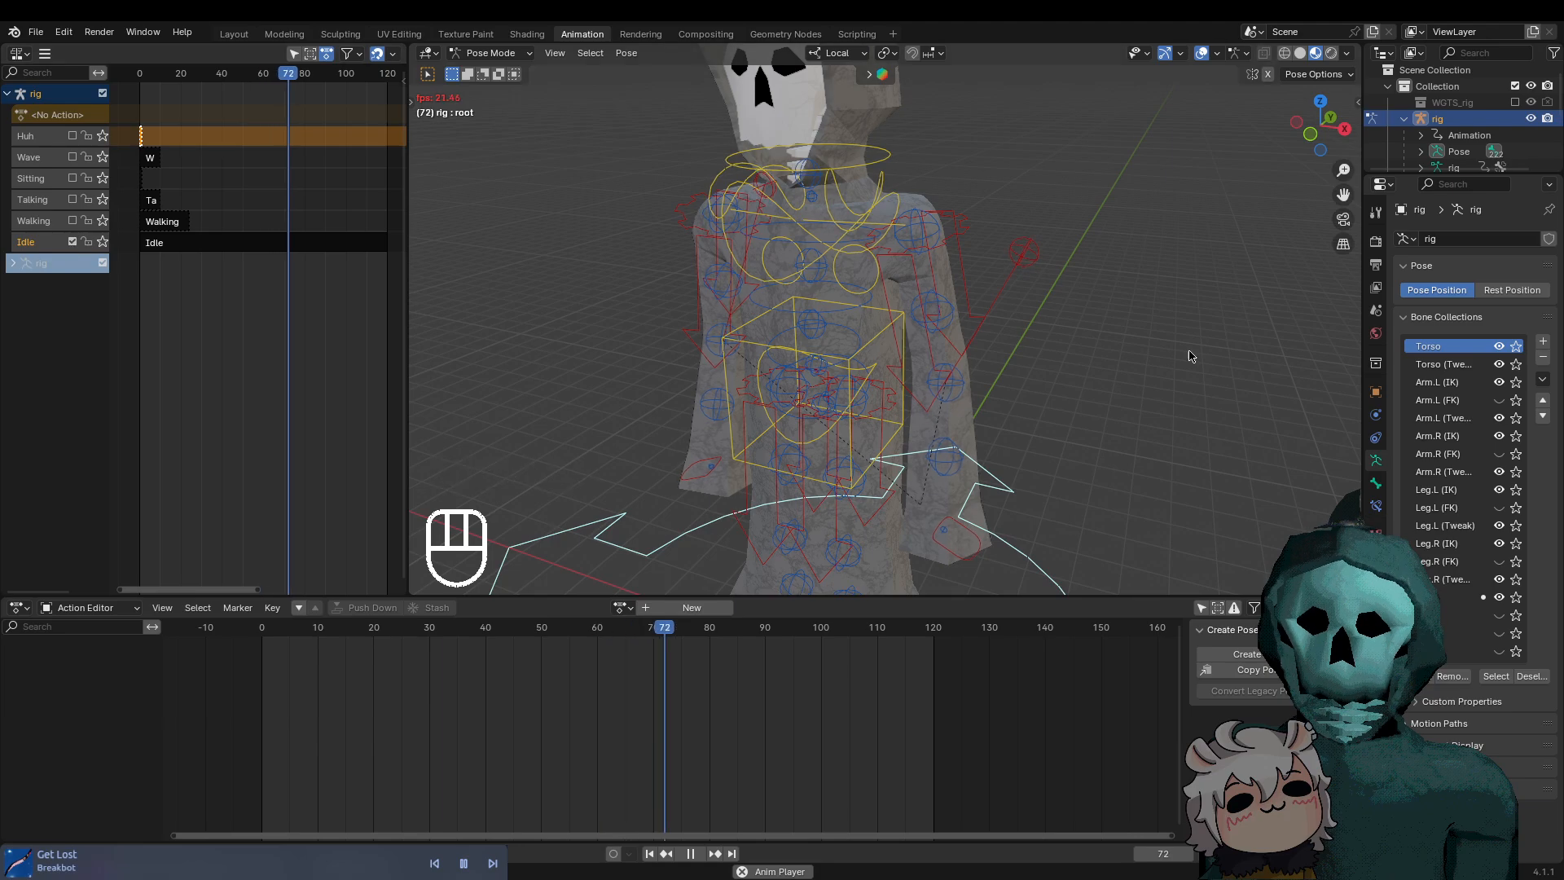
scroll(1076, 250, up, 2)
shift+middle_drag(1076, 250, 1062, 282)
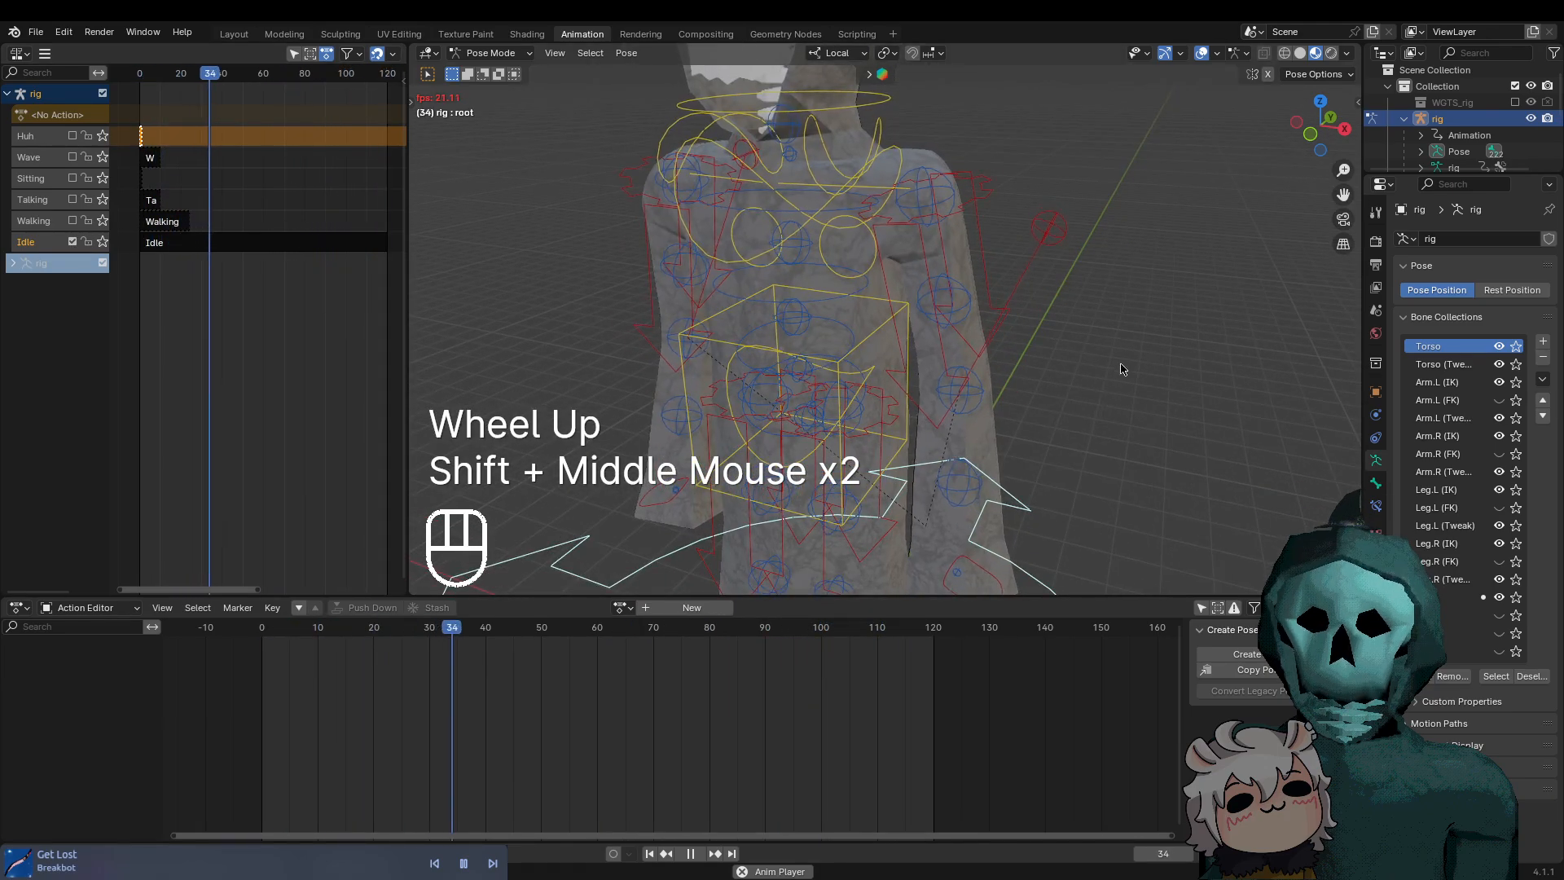
middle_drag(1117, 374, 1117, 321)
middle_drag(1083, 250, 1039, 383)
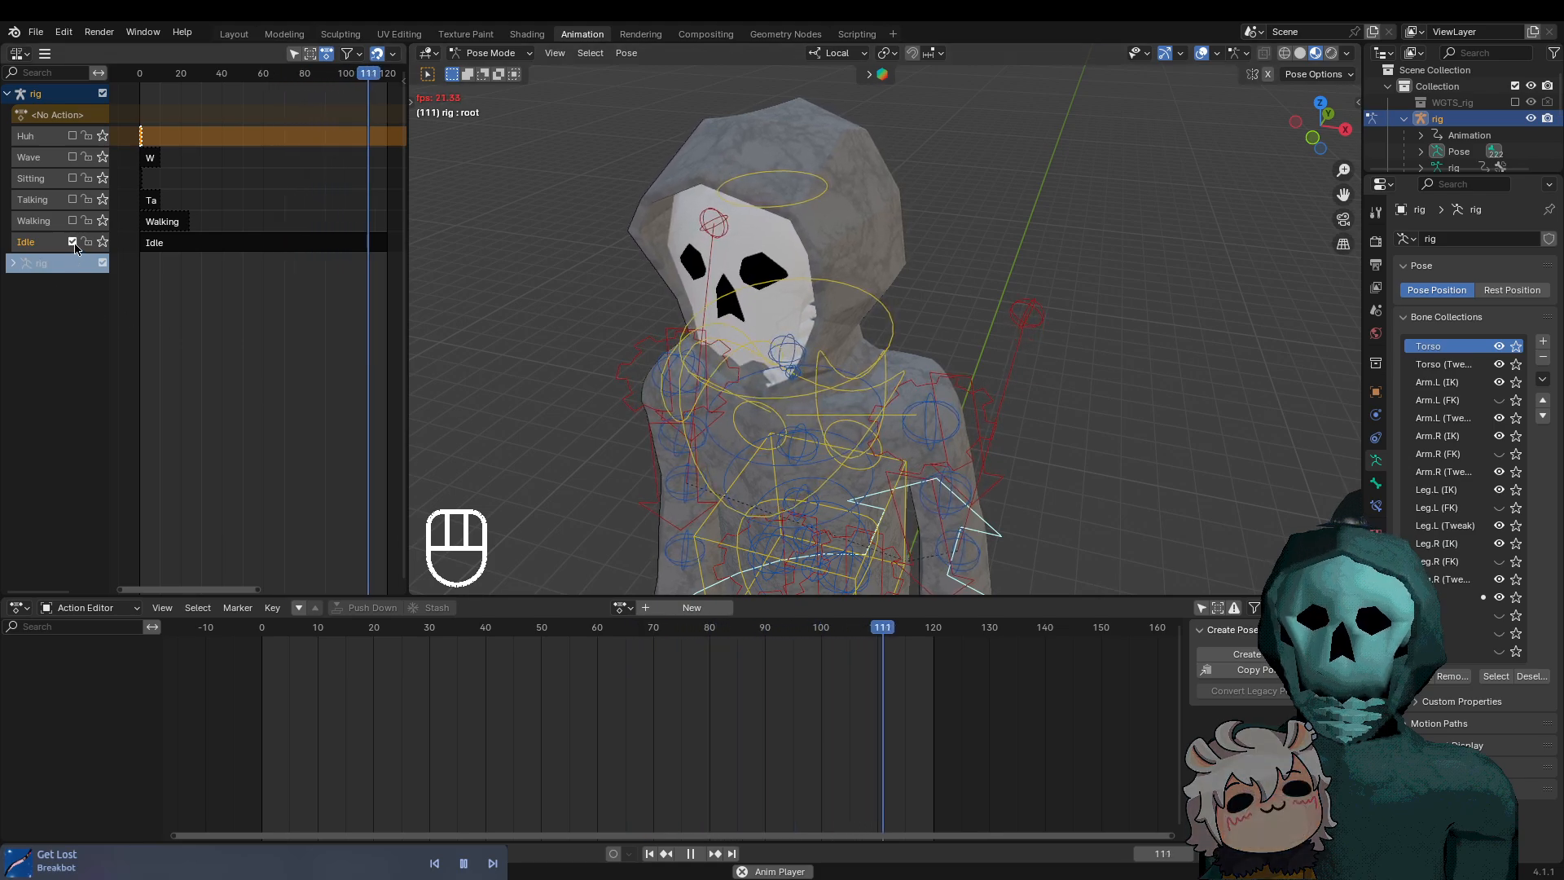
Disable the Idle track and enable the Talking track while the animation keeps playing
click(71, 243)
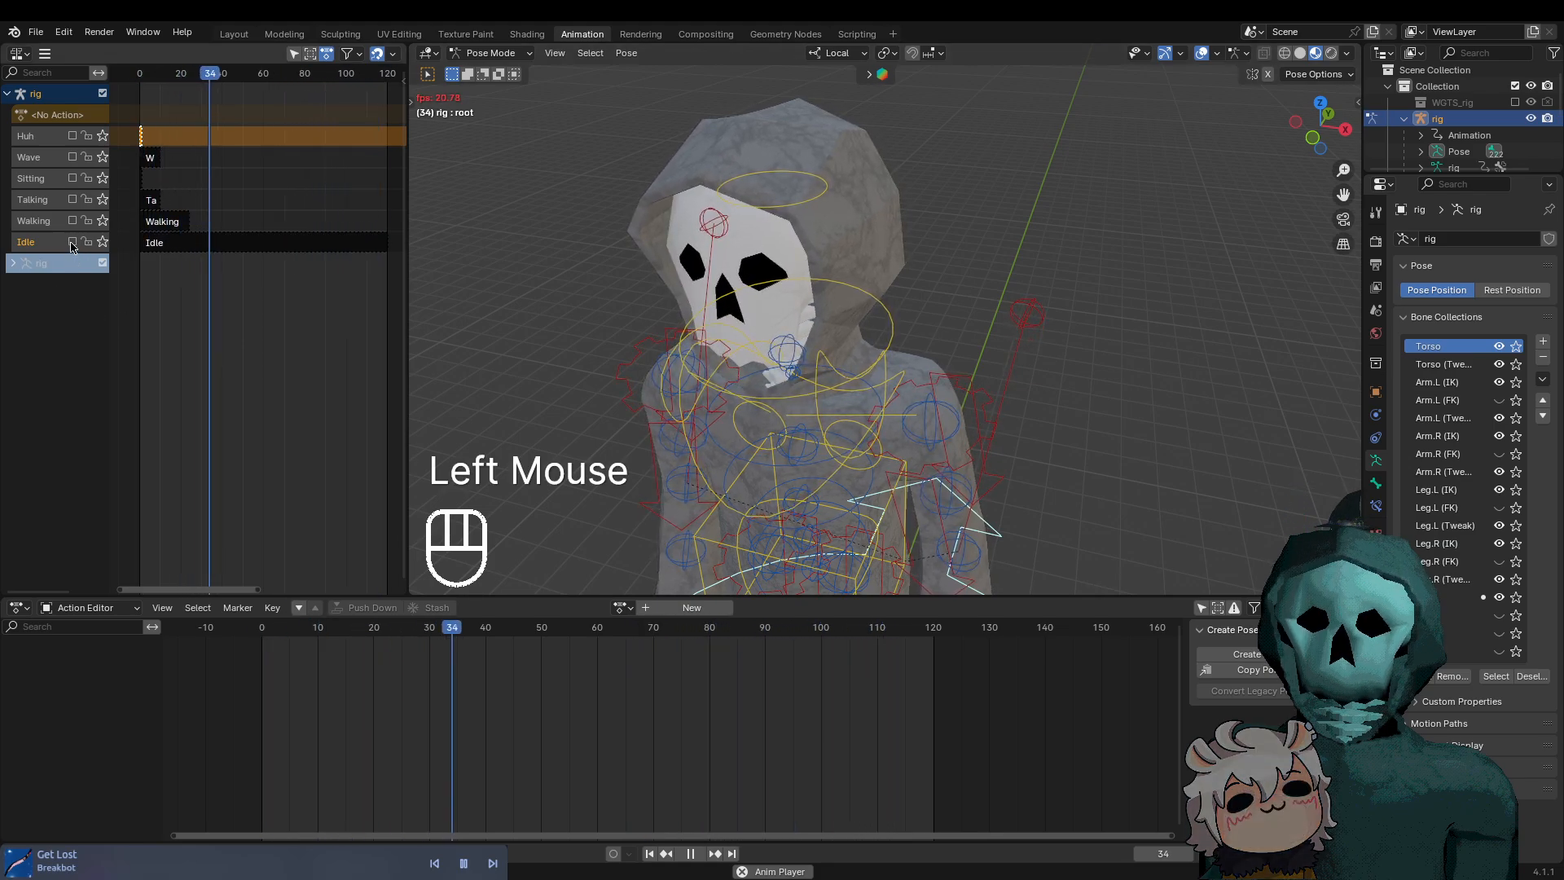
middle_drag(725, 343, 756, 325)
scroll(756, 326, down, 2)
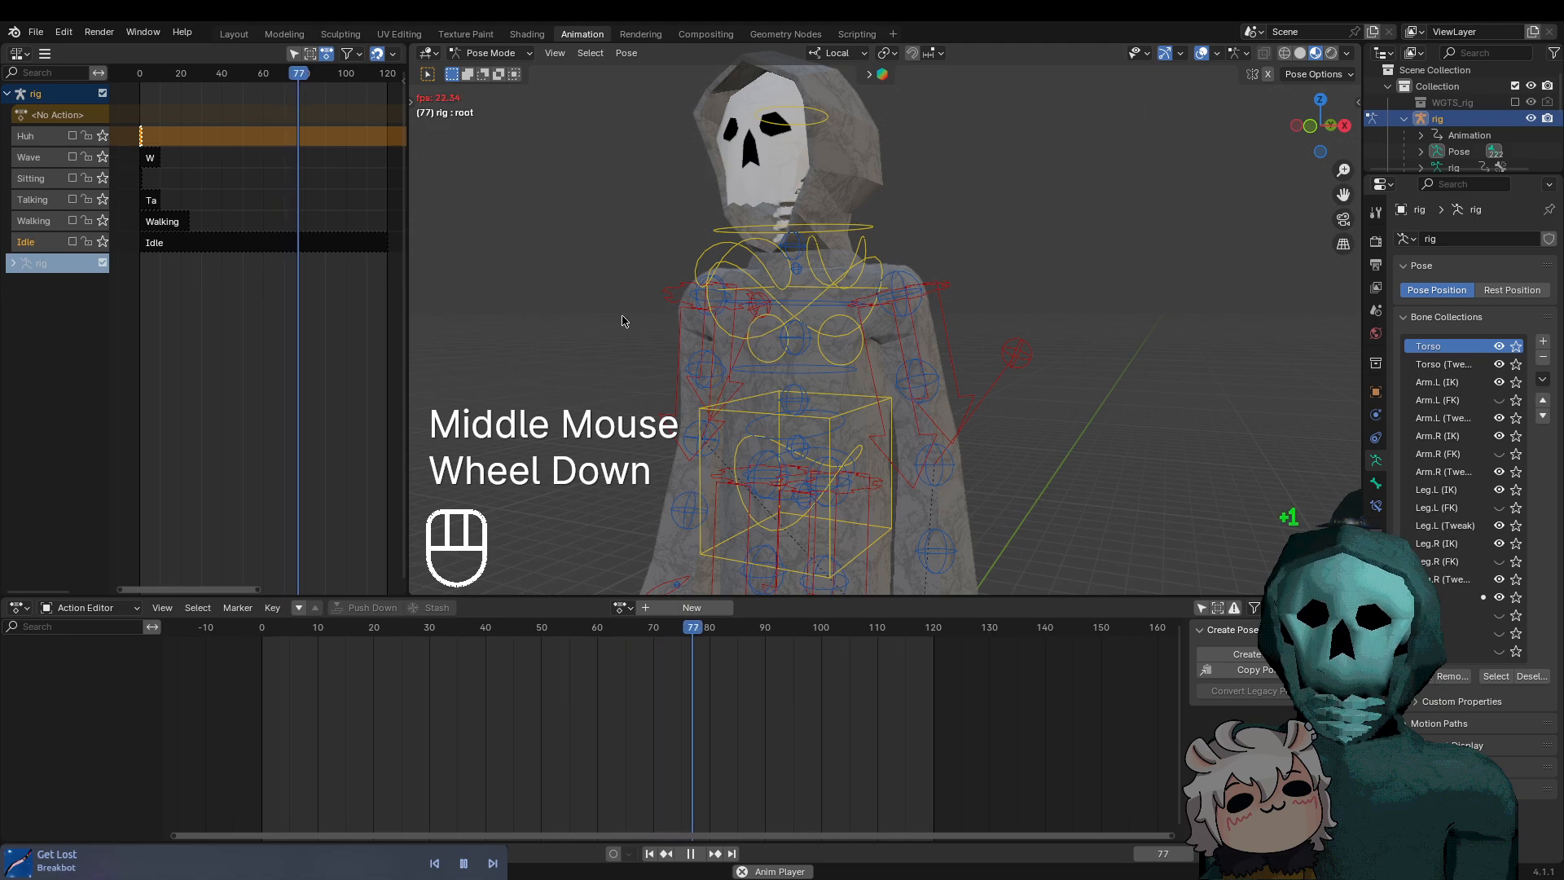
click(73, 199)
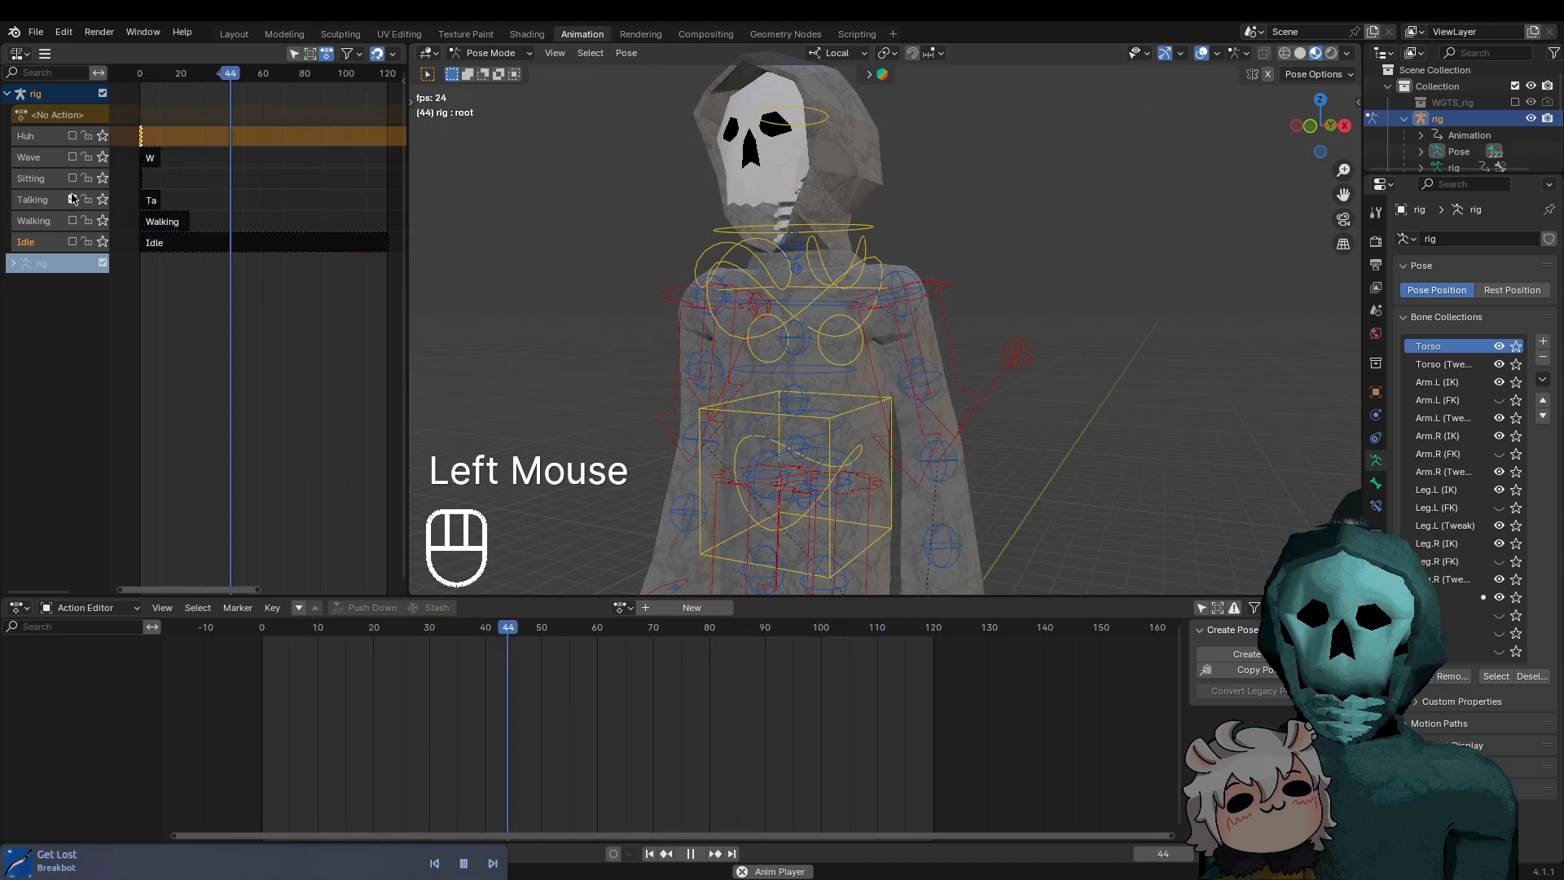
click(71, 199)
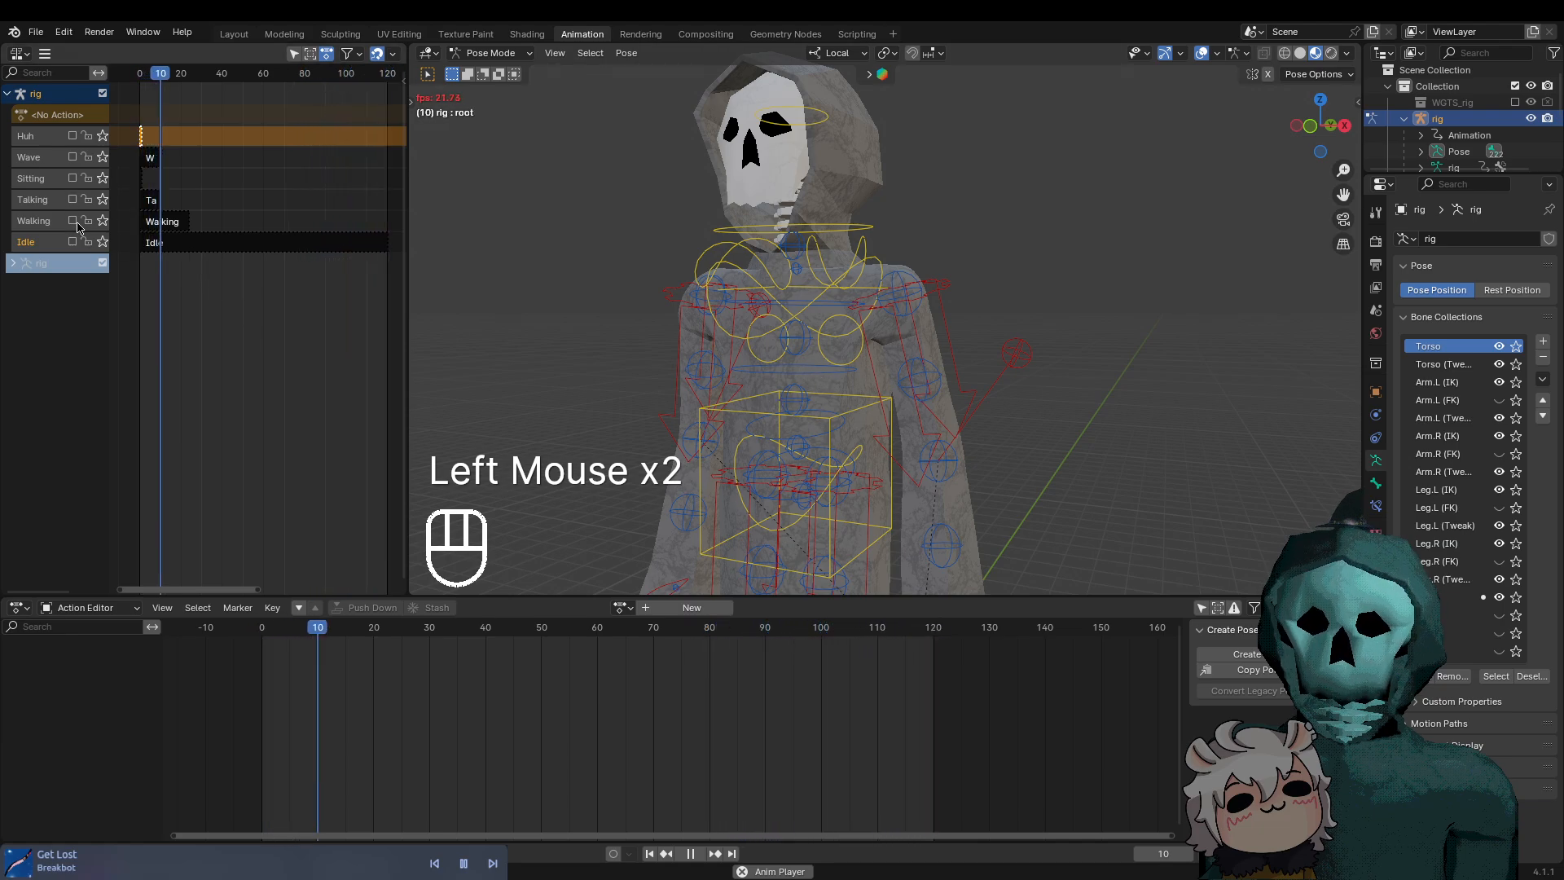
click(73, 198)
Stop the Talking playback and return the playhead to frame 0
drag(215, 76, 147, 146)
key(space)
drag(163, 74, 140, 104)
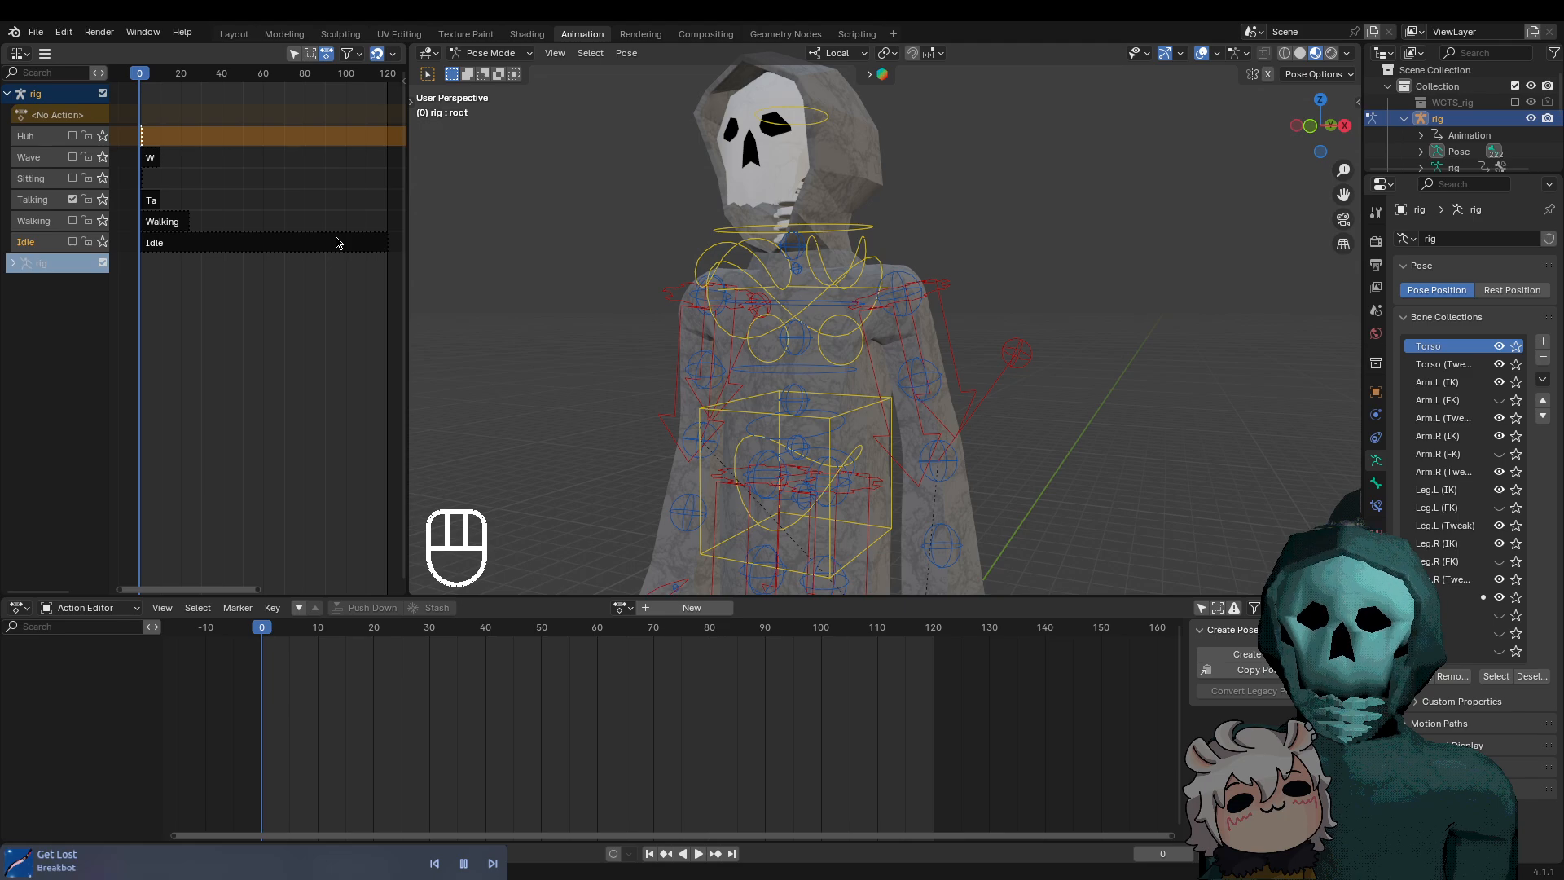
drag(138, 78, 156, 129)
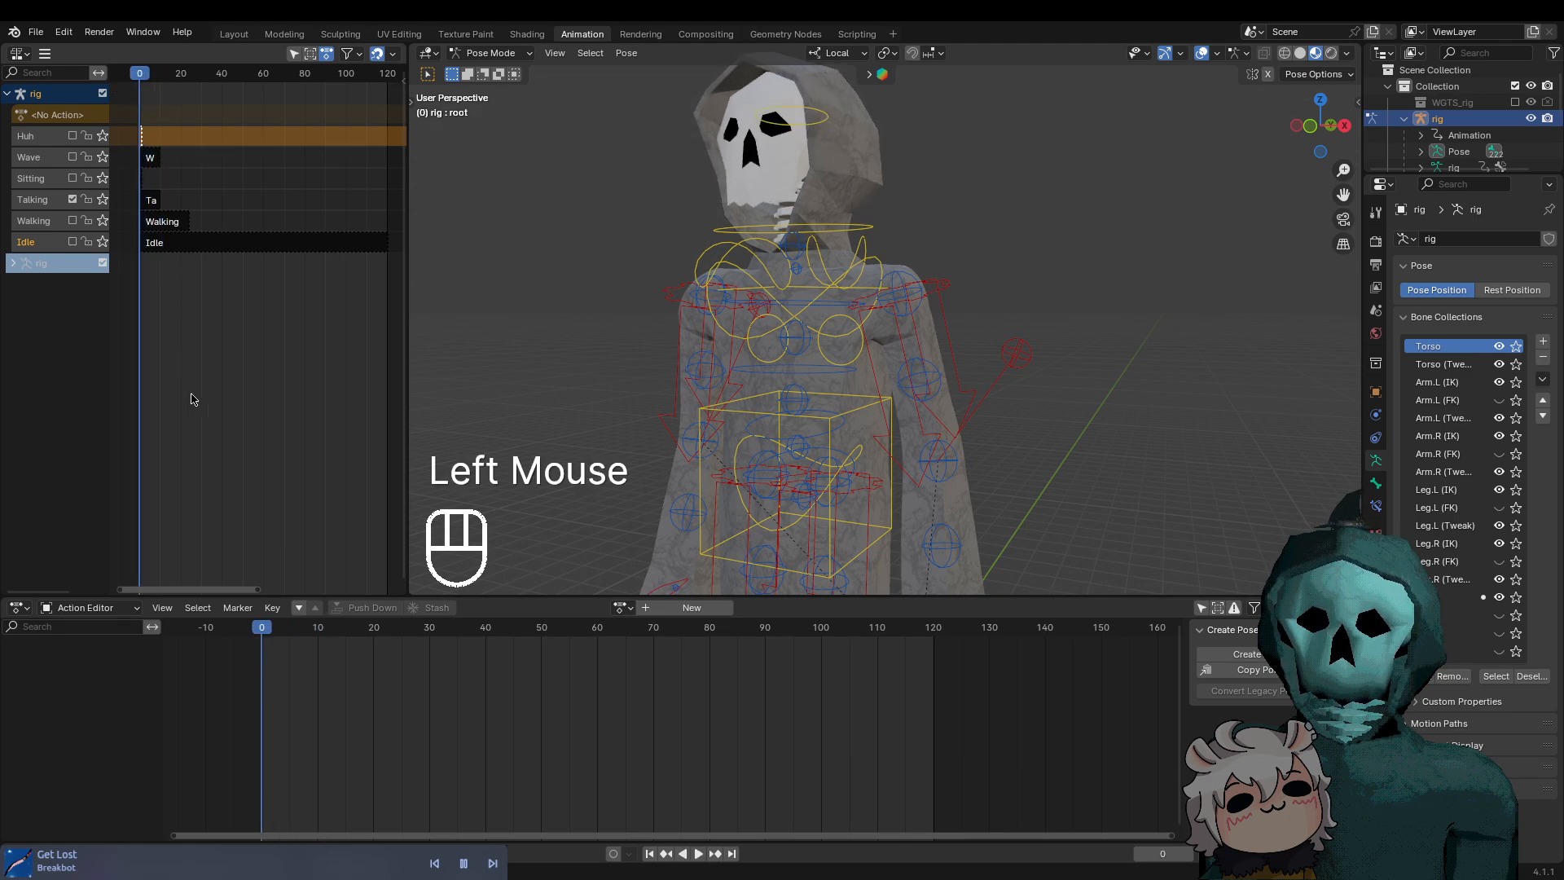
middle_drag(588, 337, 621, 387)
shift+middle_drag(664, 469, 692, 335)
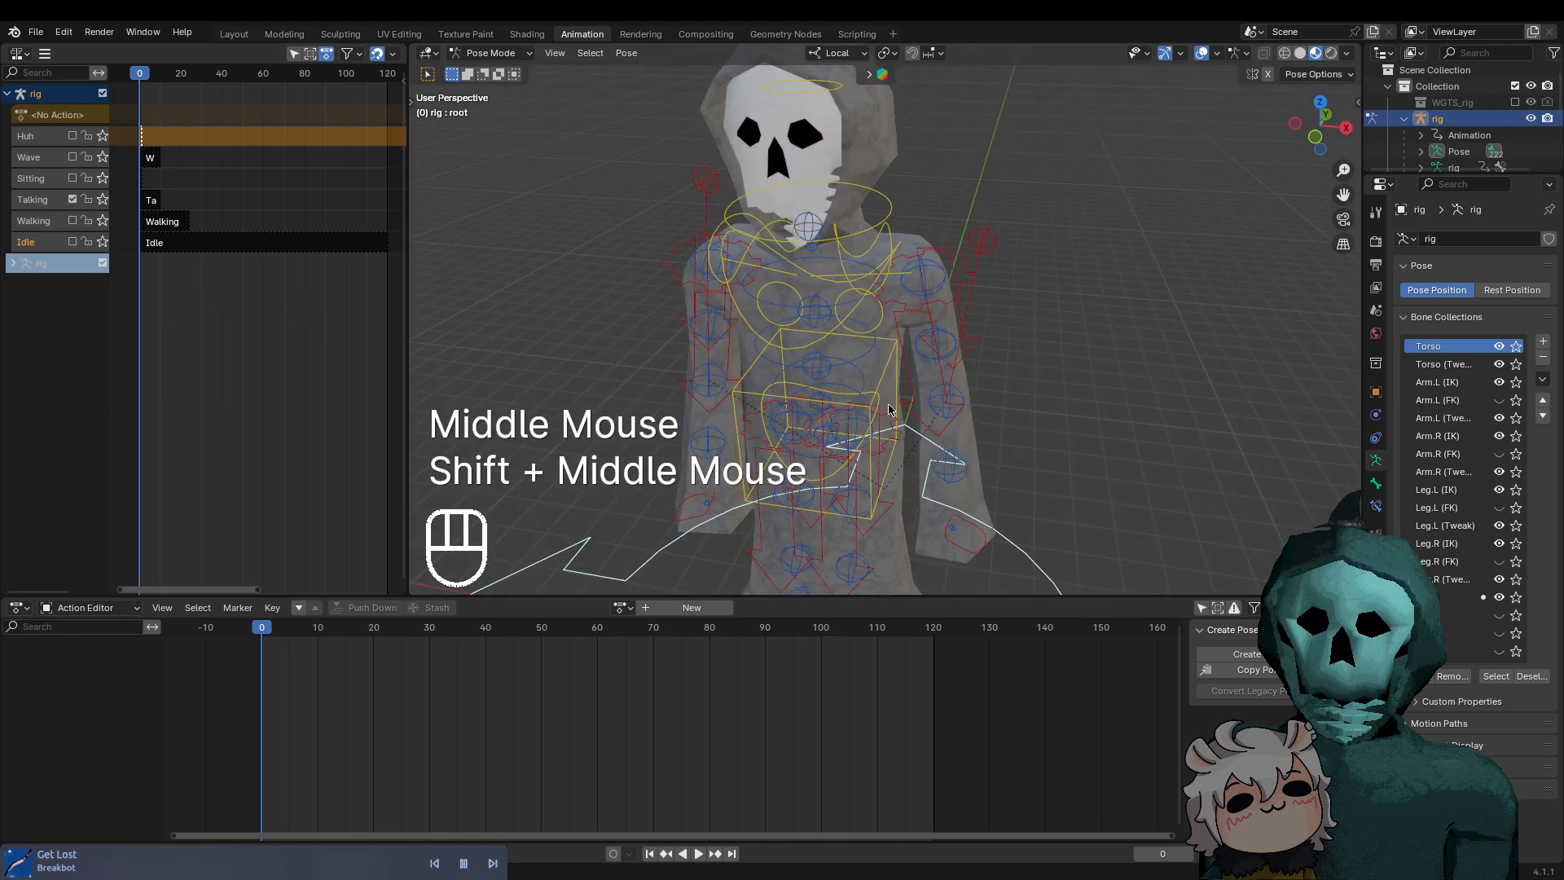
middle_drag(894, 417, 892, 444)
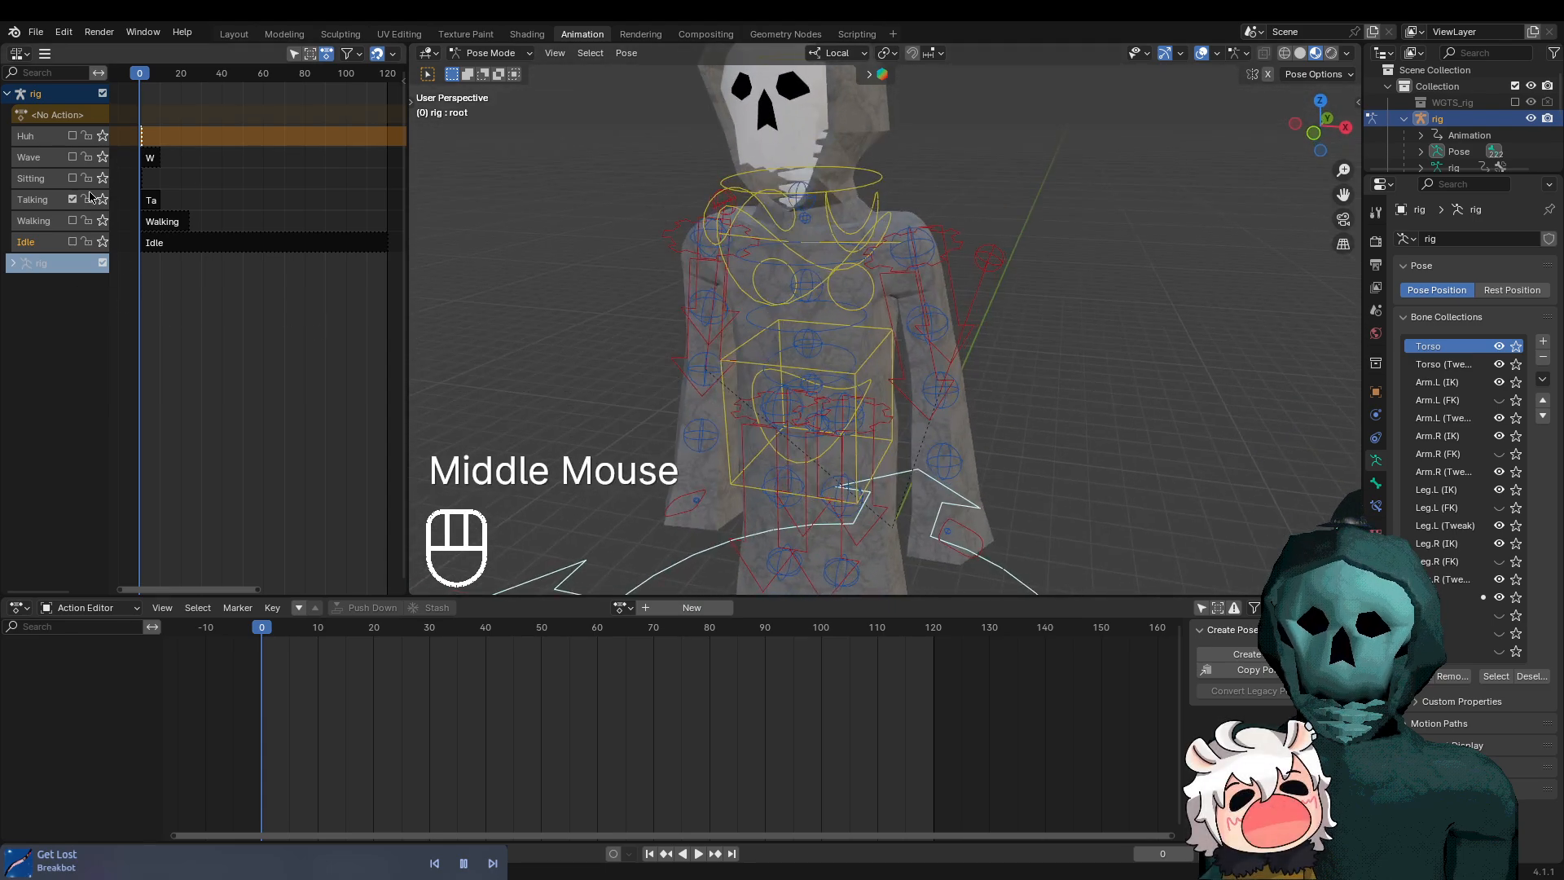
mouse_move(139, 74)
mouse_down()
mouse_move(154, 81)
mouse_move(139, 93)
mouse_up()
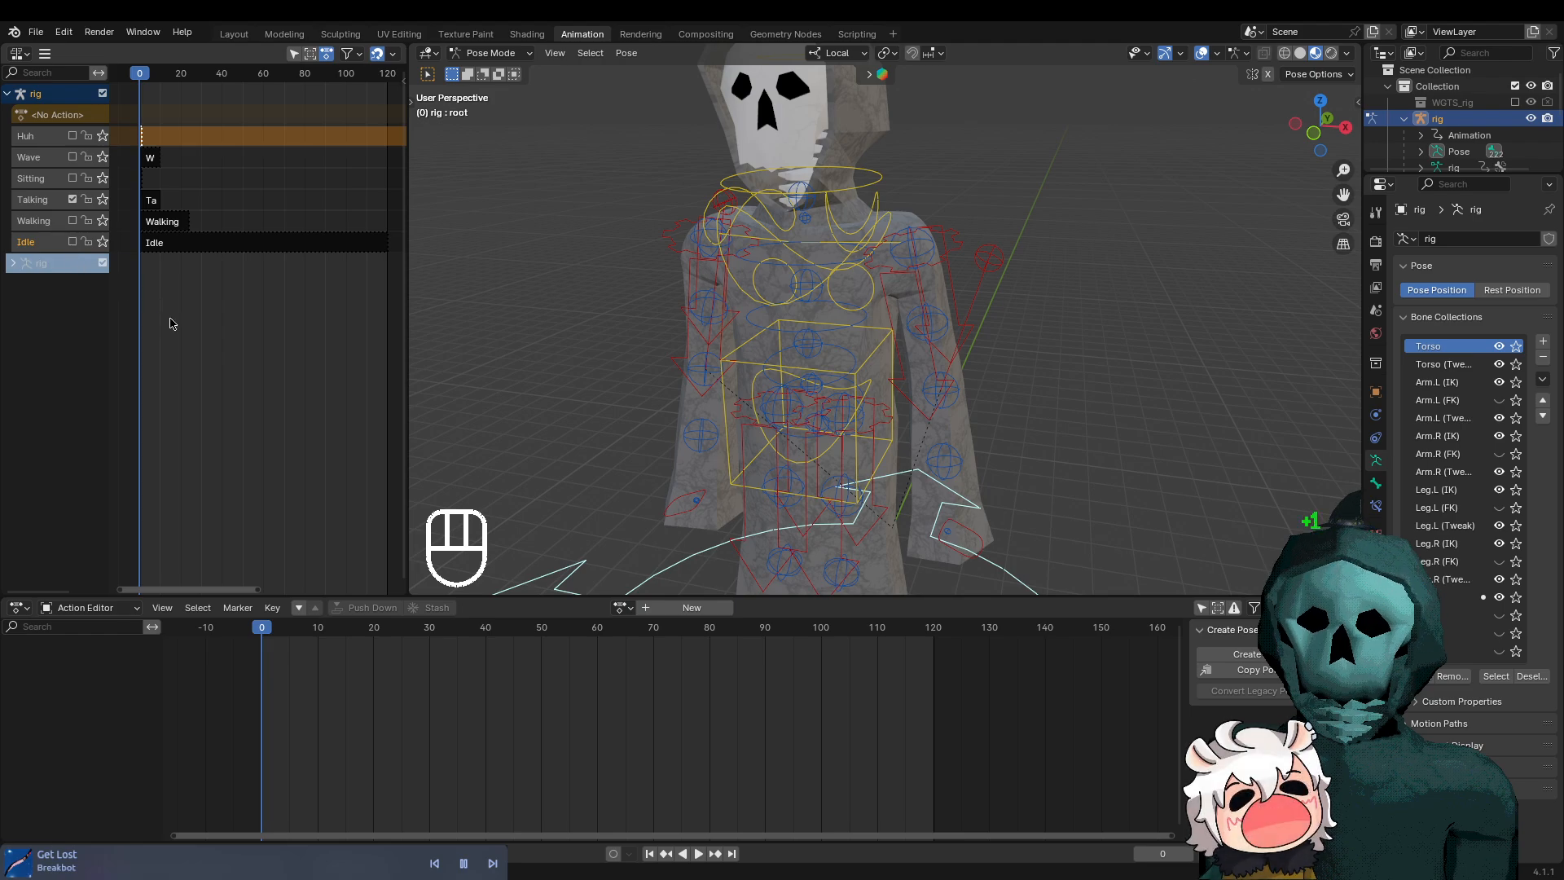
mouse_move(140, 73)
mouse_down()
mouse_move(157, 74)
mouse_move(124, 79)
mouse_up()
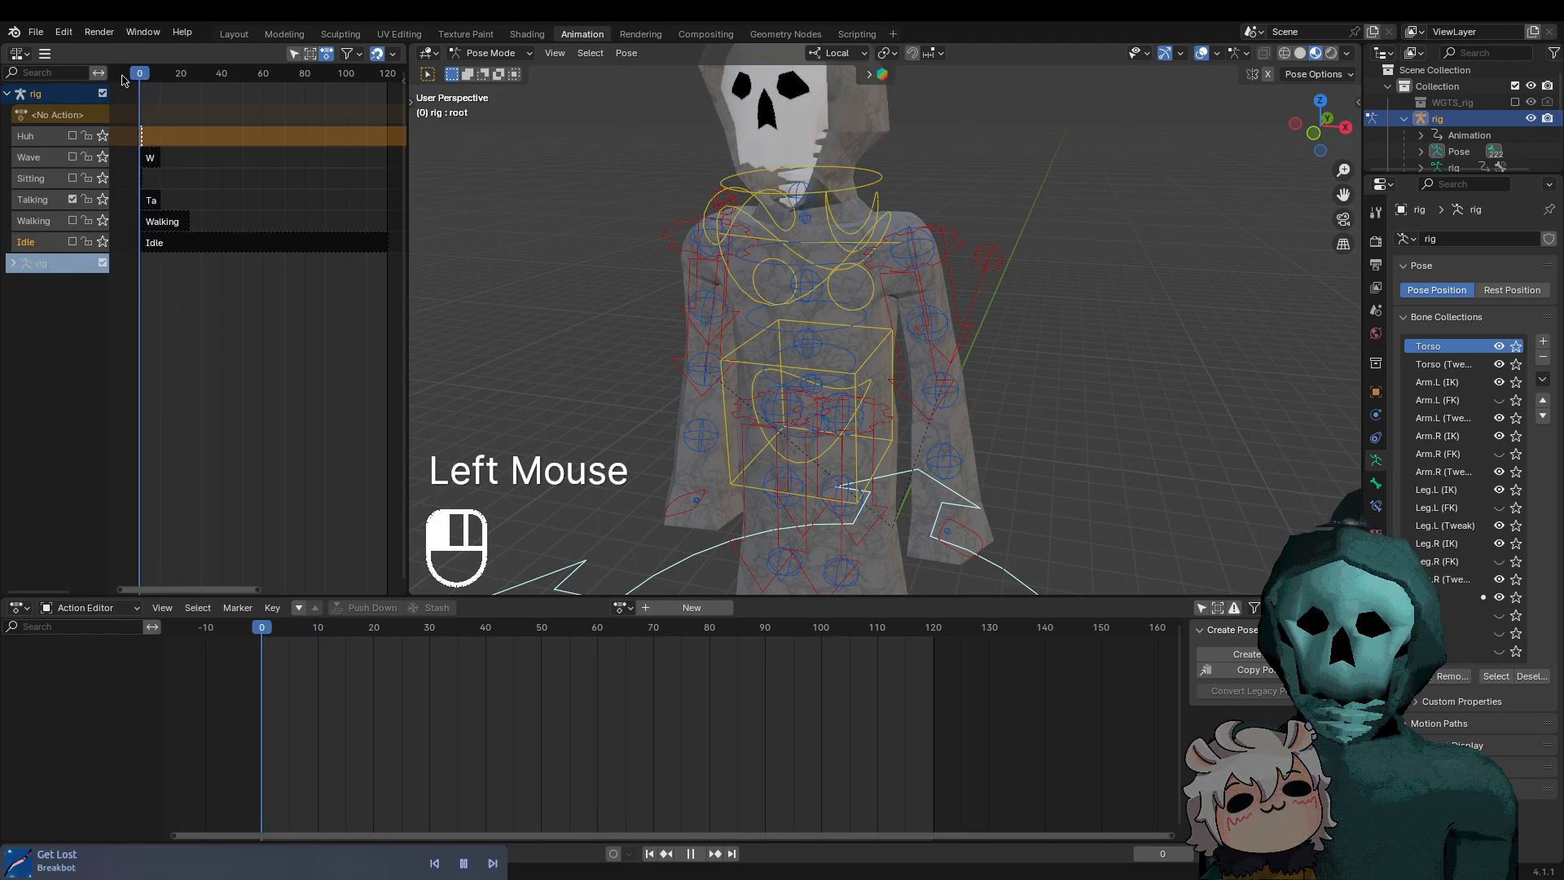
Deselect the root control with the full character in view
middle_drag(787, 308, 803, 396)
middle_drag(978, 497, 936, 357)
scroll(984, 435, down, 2)
click(1037, 287)
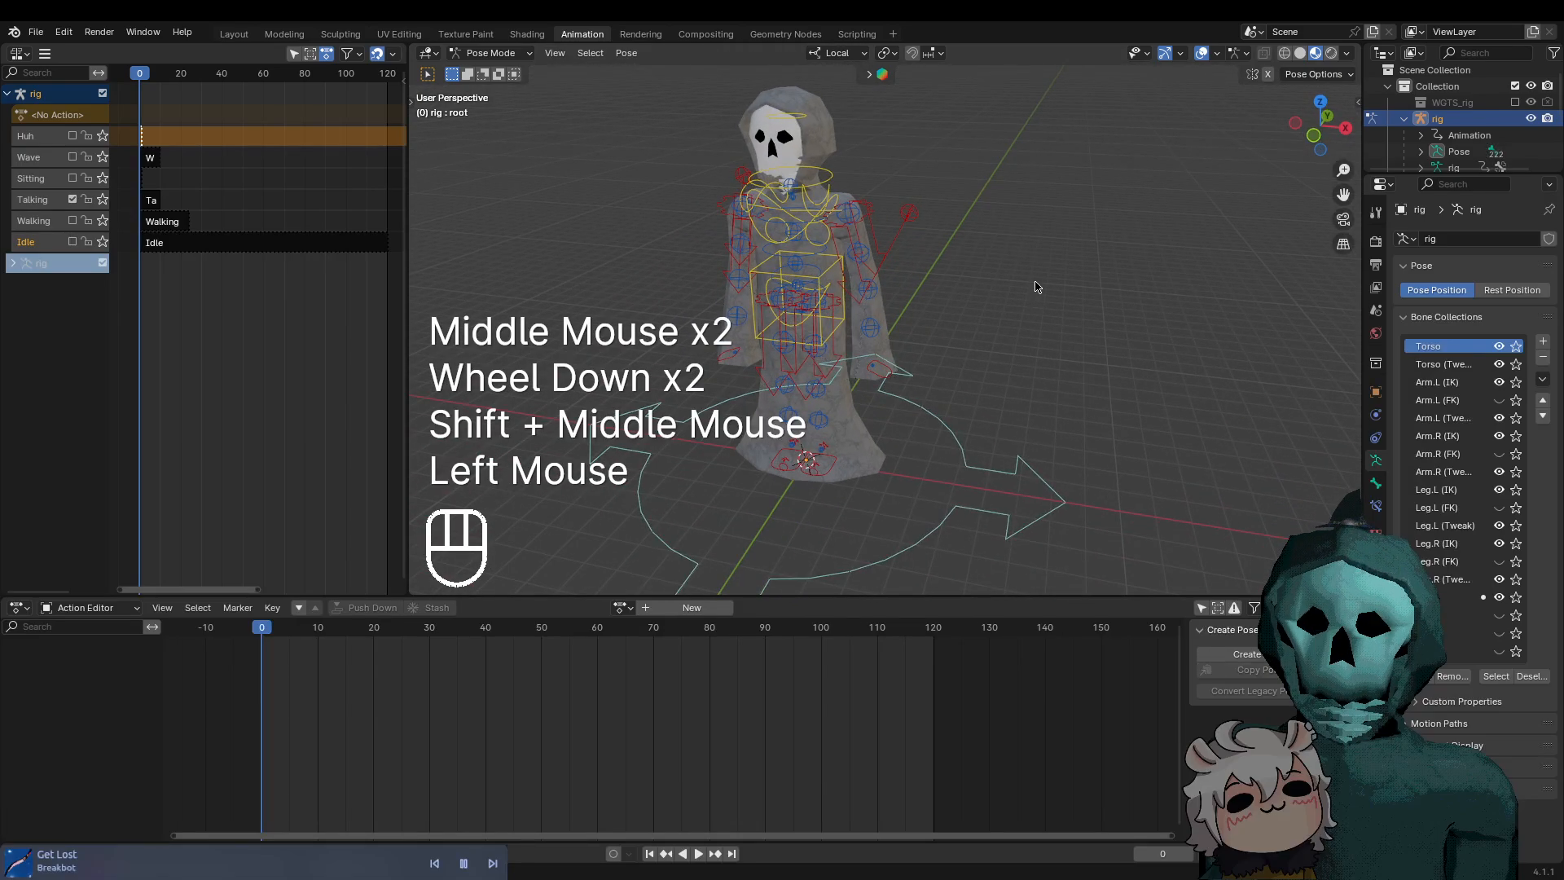
scroll(616, 342, up, 2)
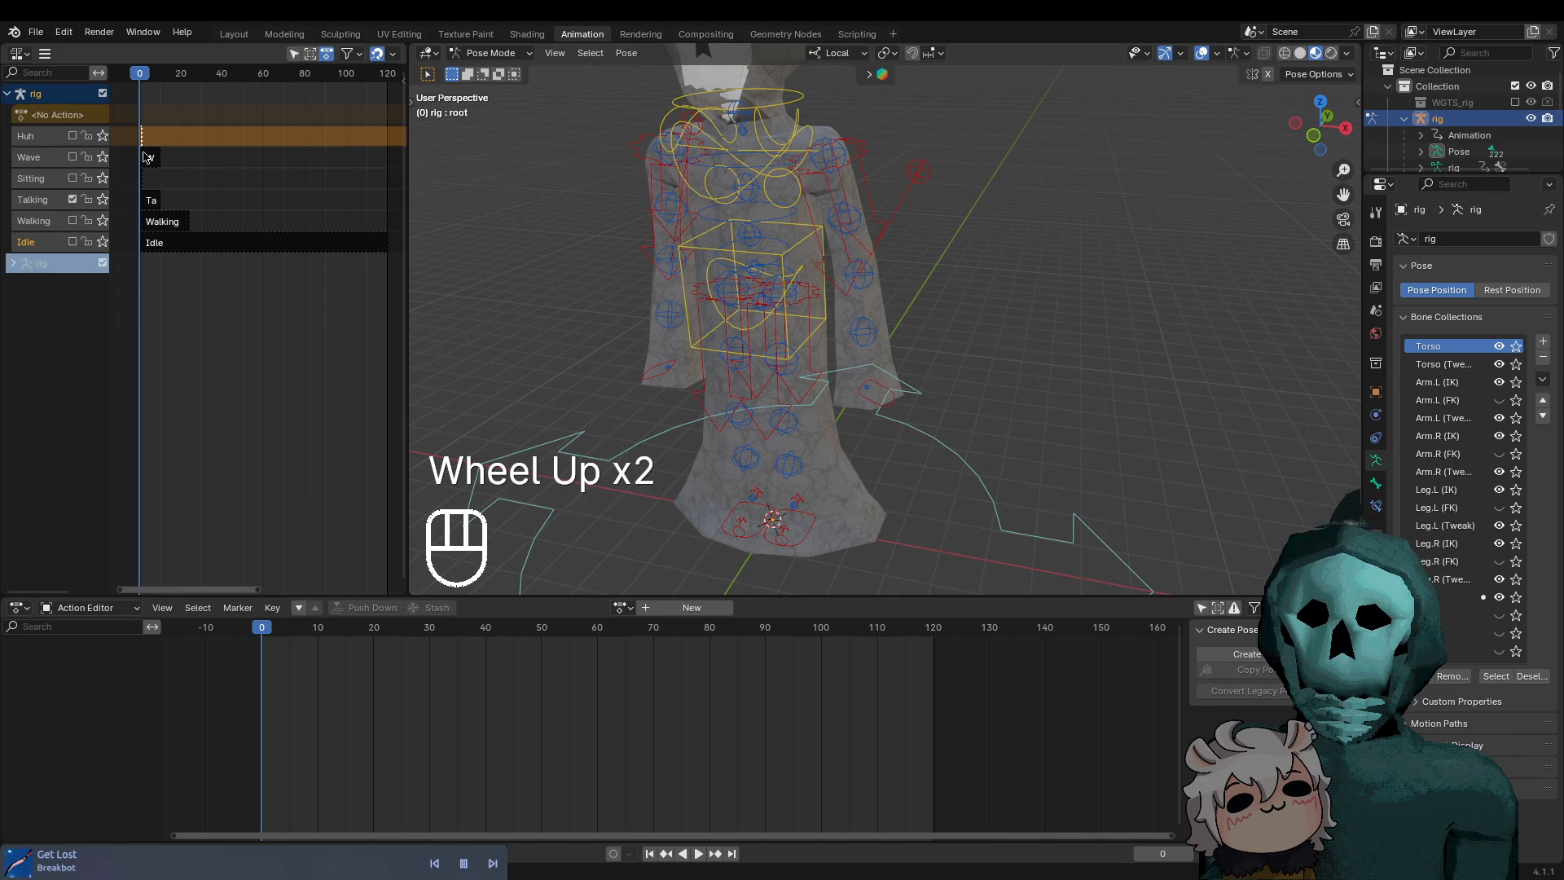
Disable the Talking track so that none of the rig's animation tracks is active
click(65, 202)
click(72, 199)
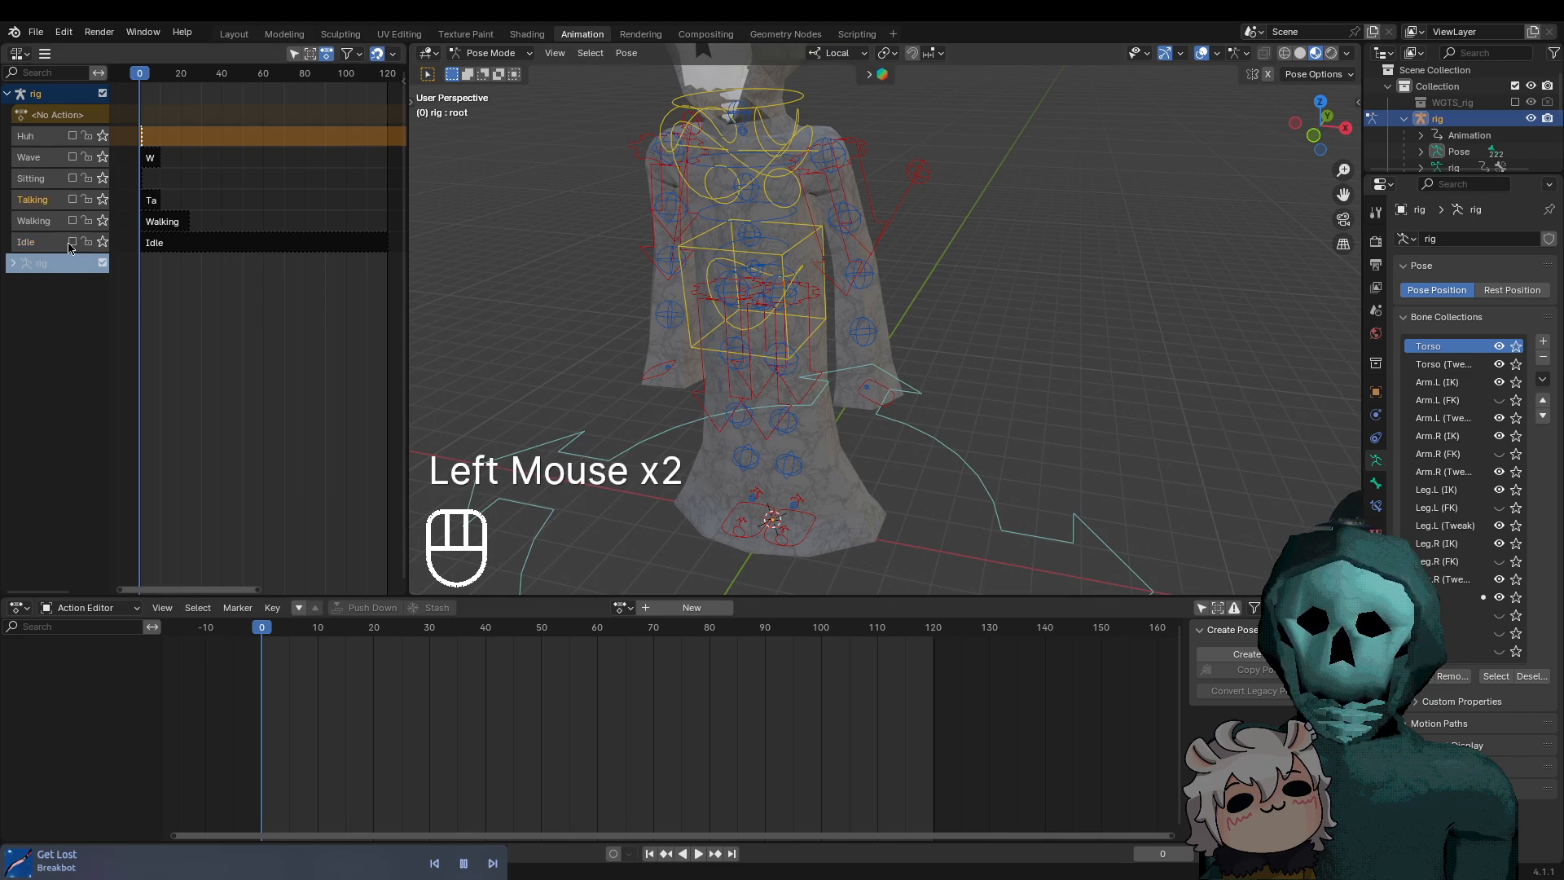
click(55, 249)
click(1132, 343)
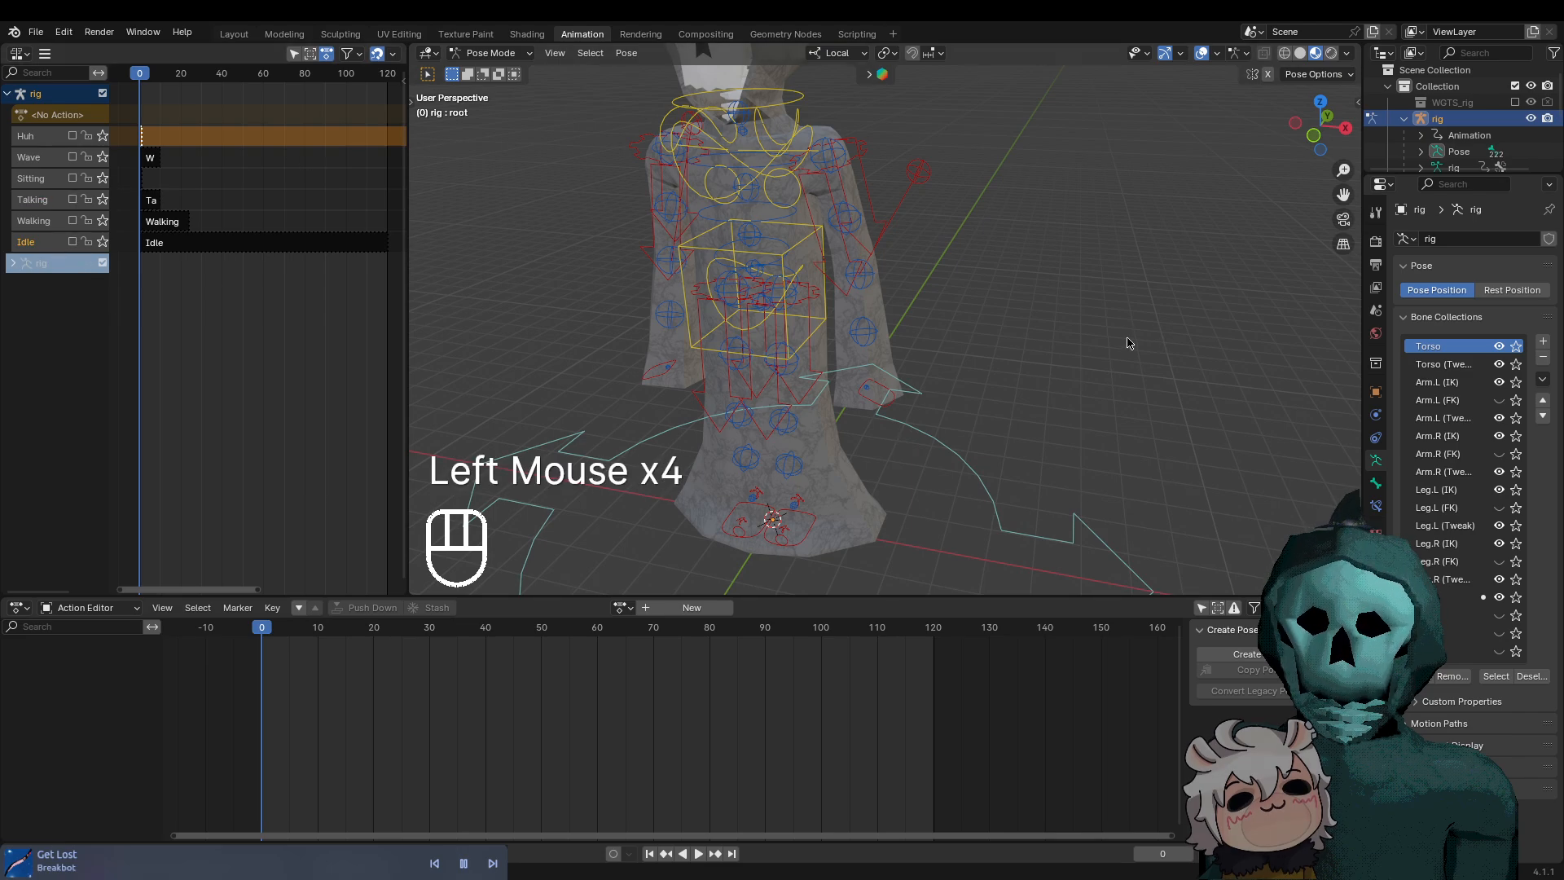
scroll(1111, 353, down, 2)
scroll(1097, 363, up, 2)
scroll(1067, 358, down, 2)
shift+middle_drag(1038, 353, 1015, 419)
scroll(1068, 441, up, 1)
mouse_move(1014, 419)
middle_down()
mouse_move(1002, 364)
mouse_move(1007, 418)
middle_up()
Scrub the NLA playhead through frame 38 to frame 52 with all tracks disabled
click(141, 86)
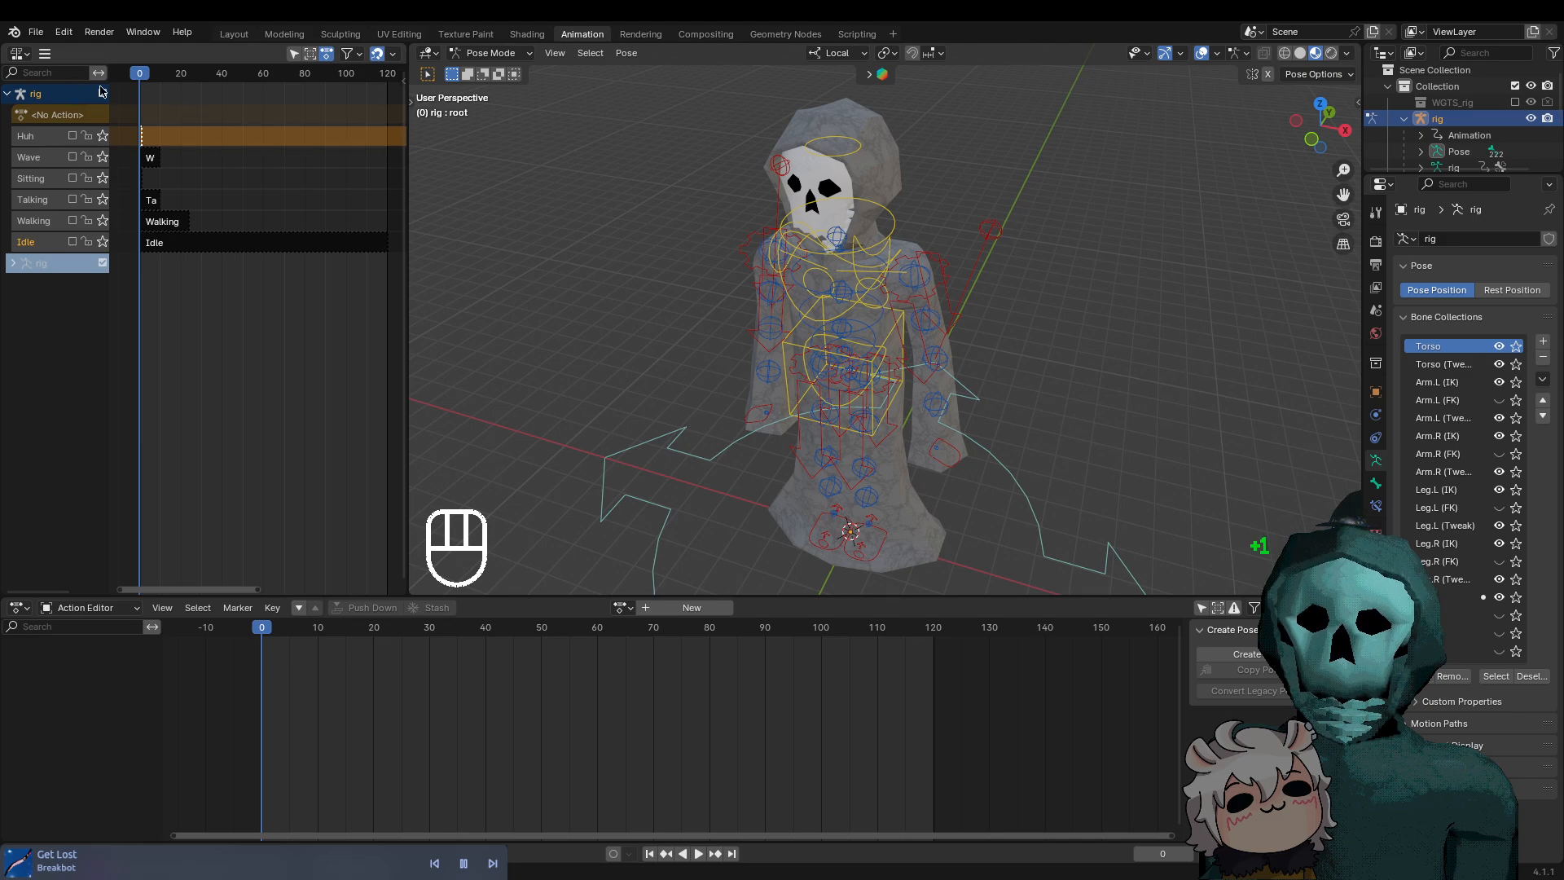
drag(142, 85, 225, 88)
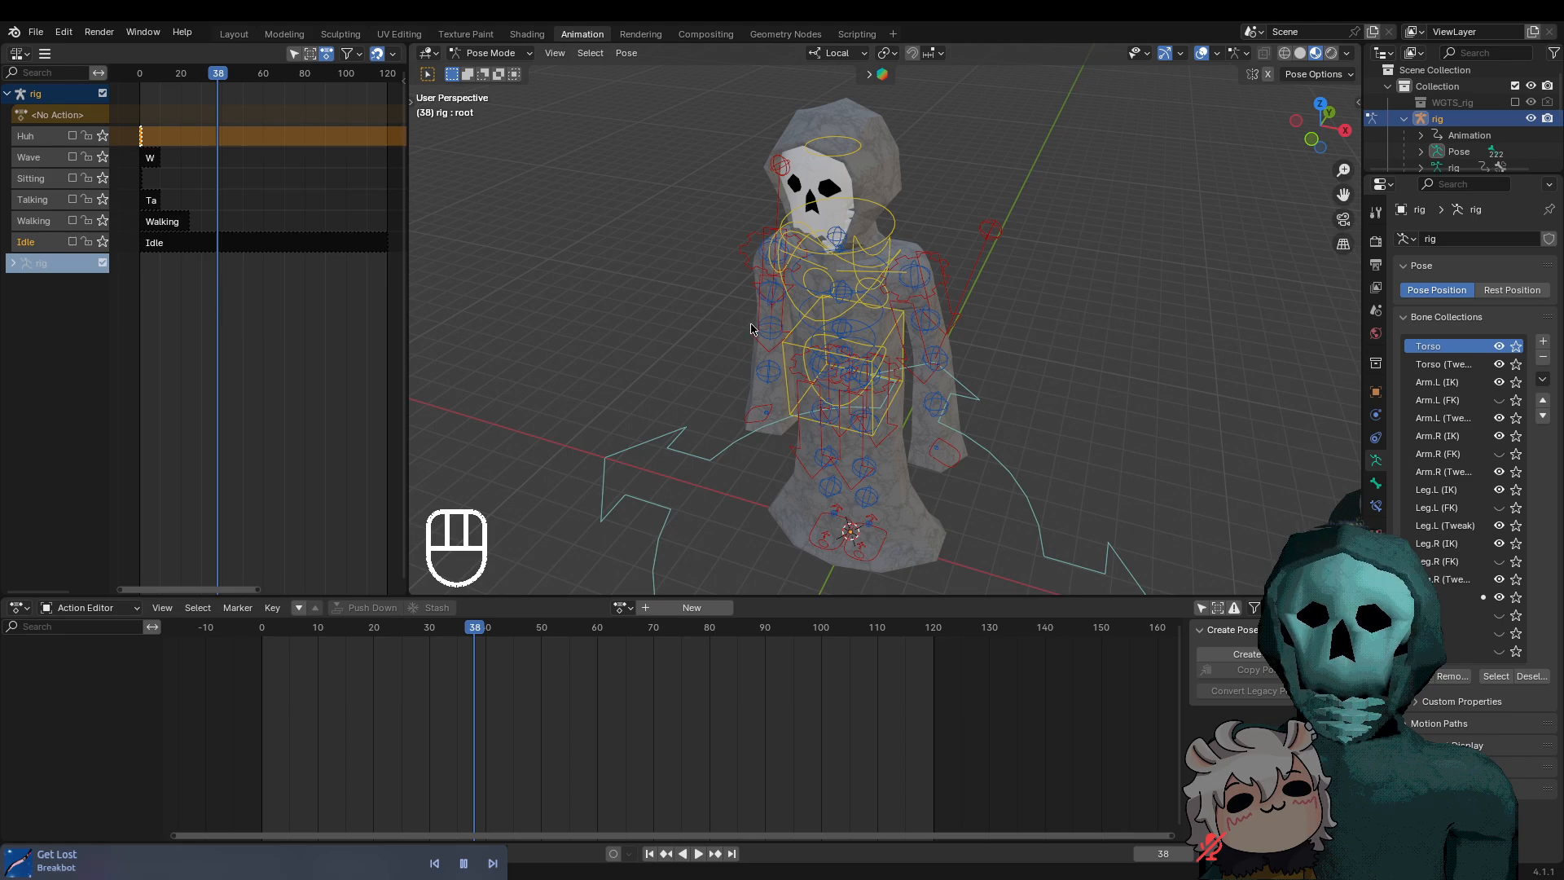
drag(216, 82, 248, 87)
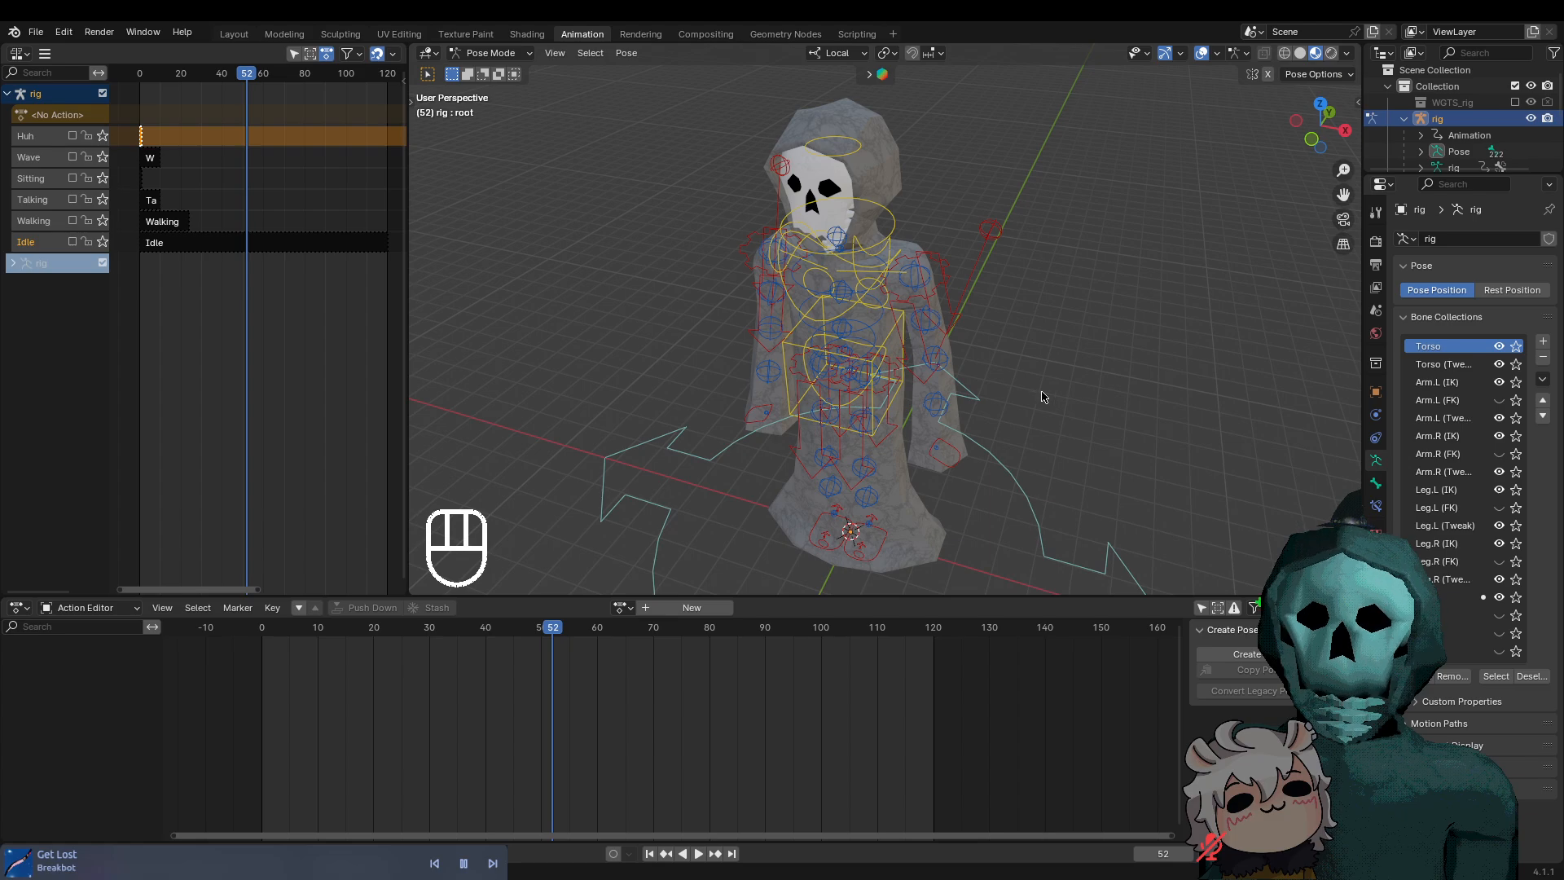
drag(594, 122, 1058, 539)
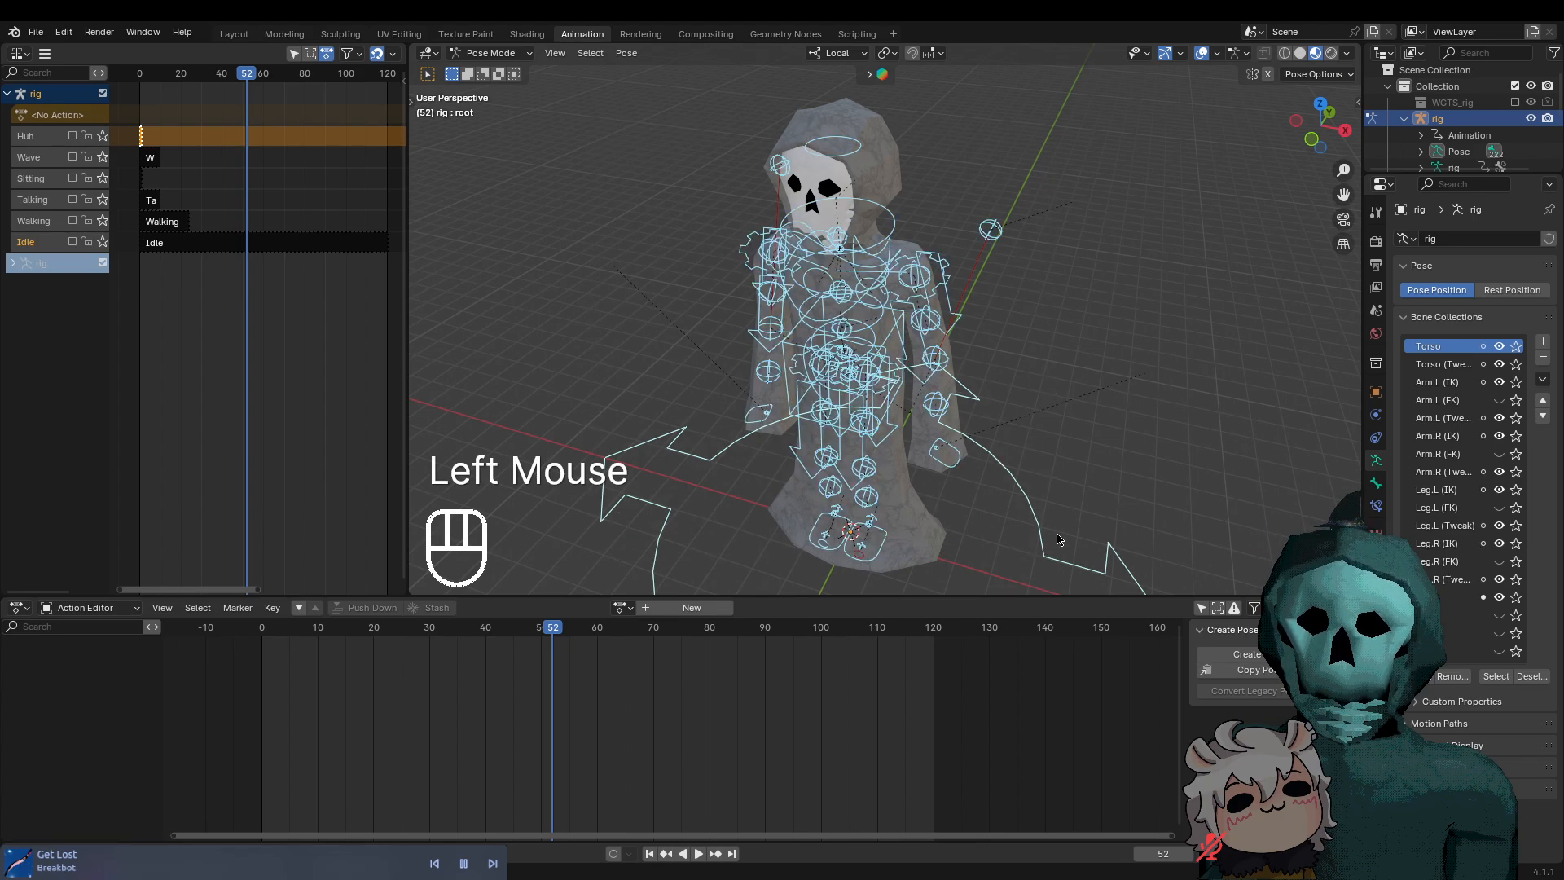
double_click(1151, 320)
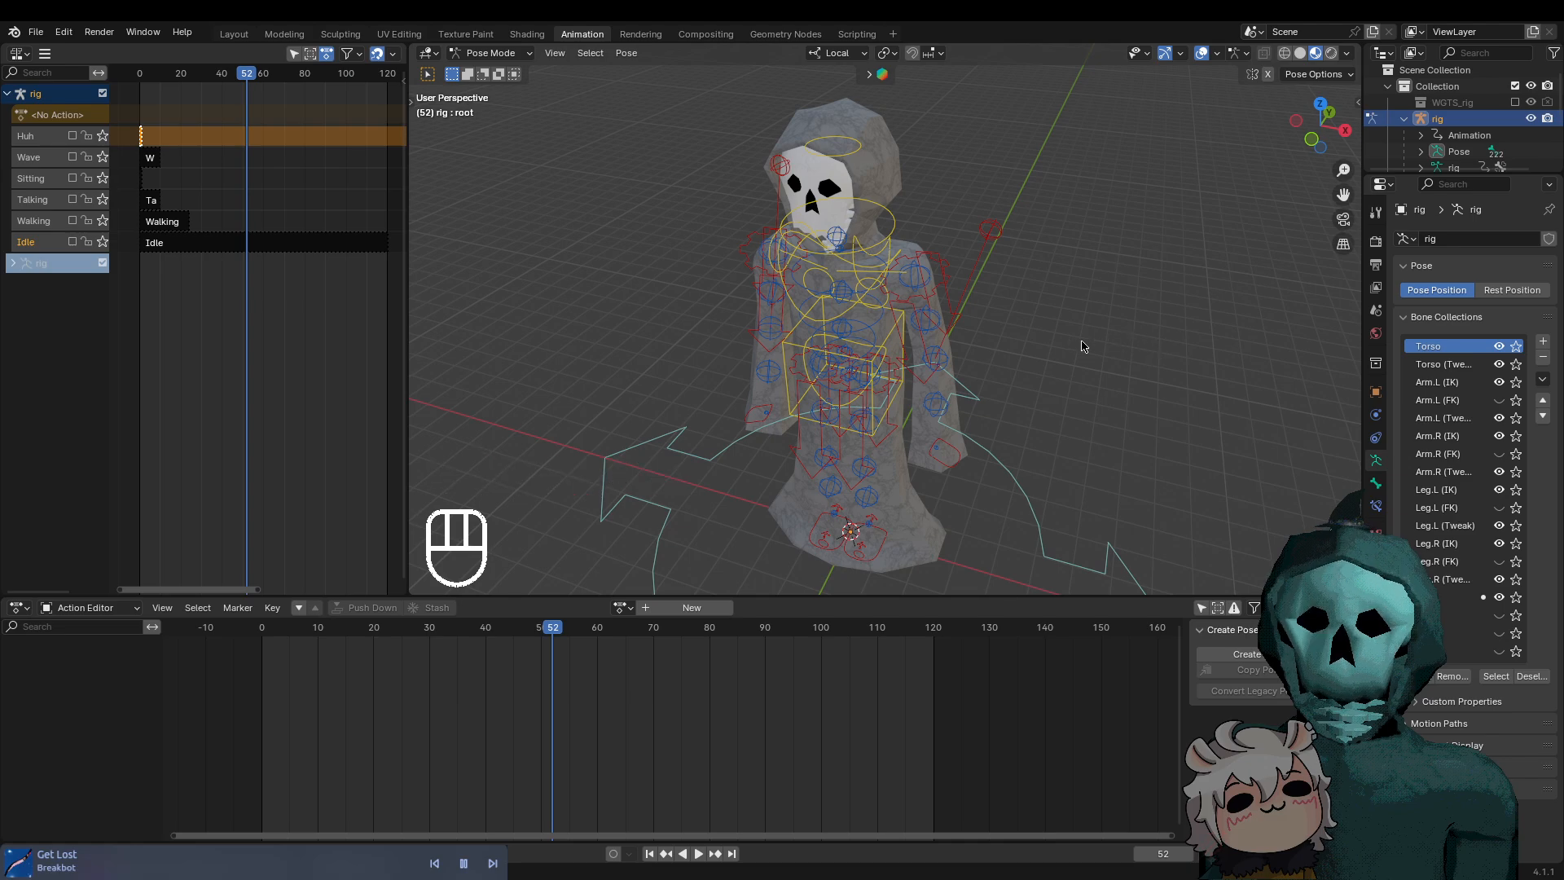
click(1157, 344)
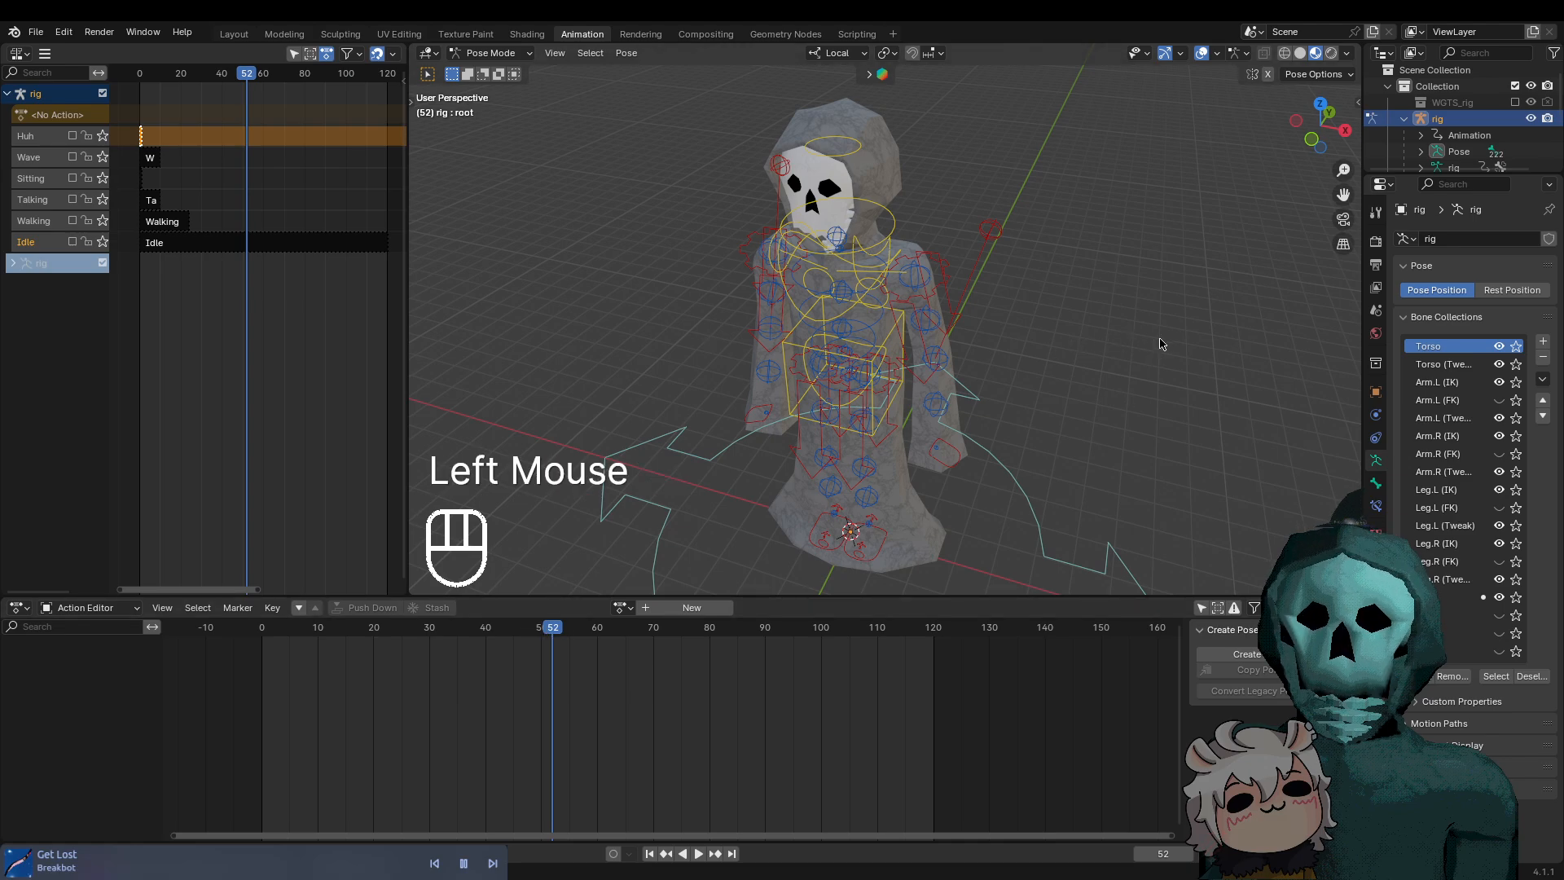
key(a)
click(1135, 342)
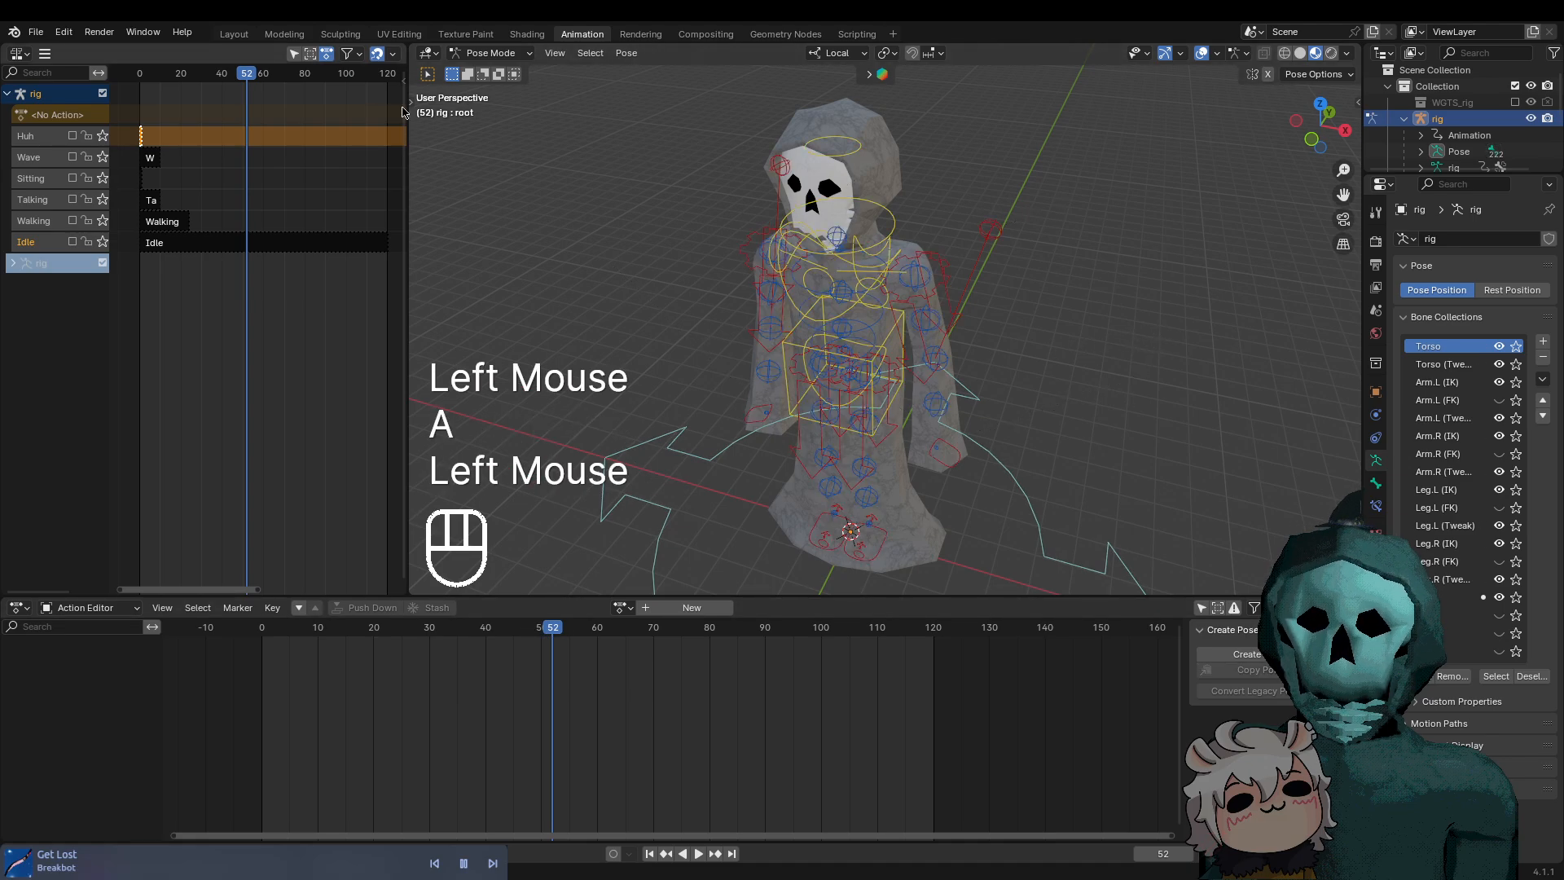
click(1109, 352)
click(1061, 346)
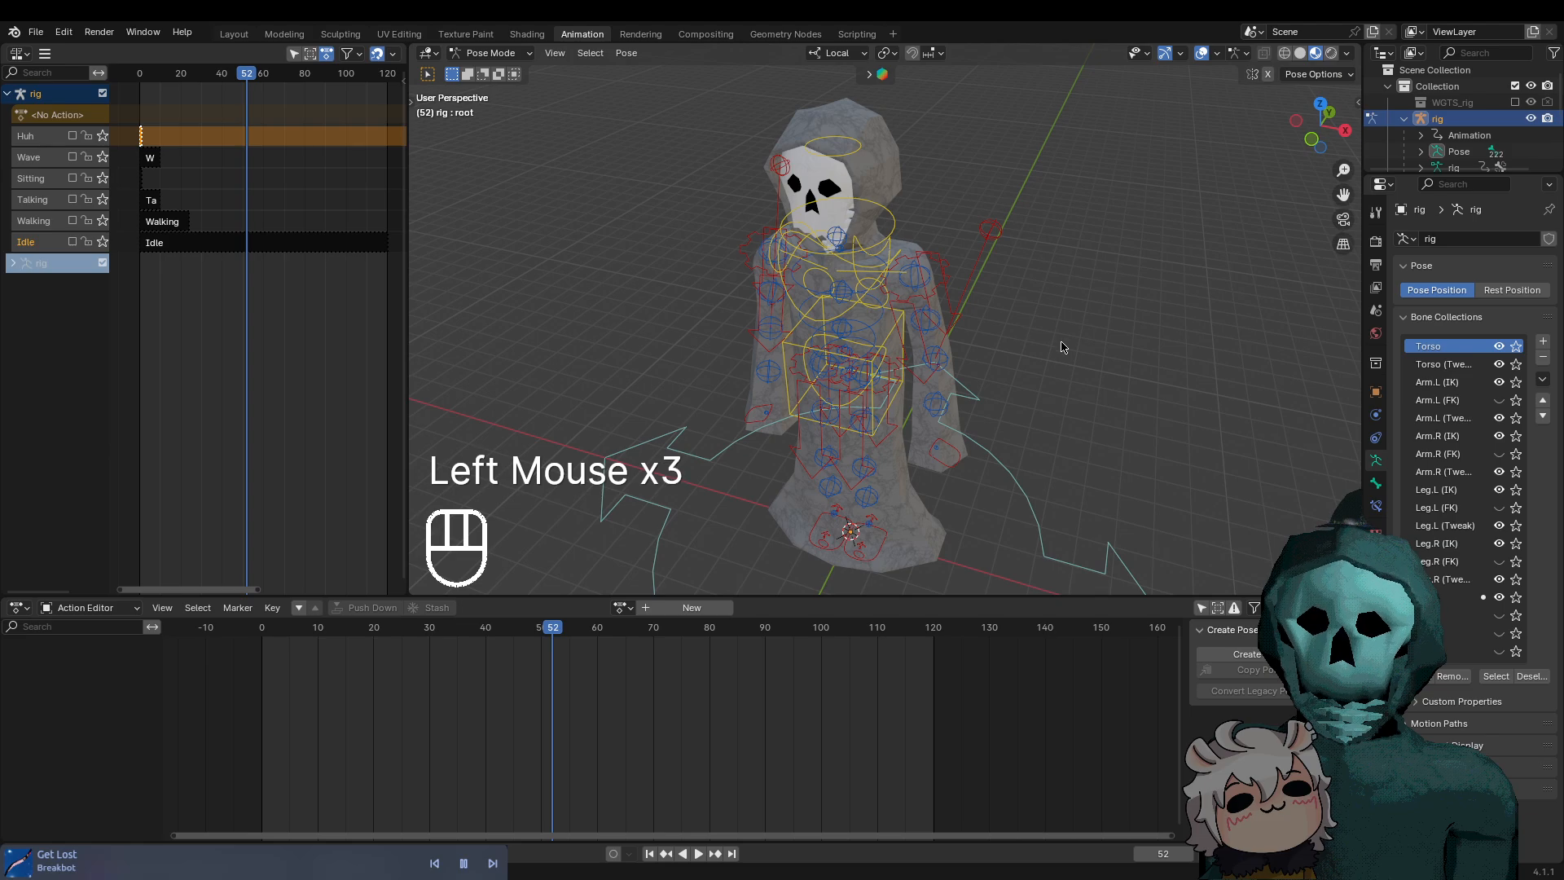
Select all of the rig's controls and clear their rotation and location
key(a)
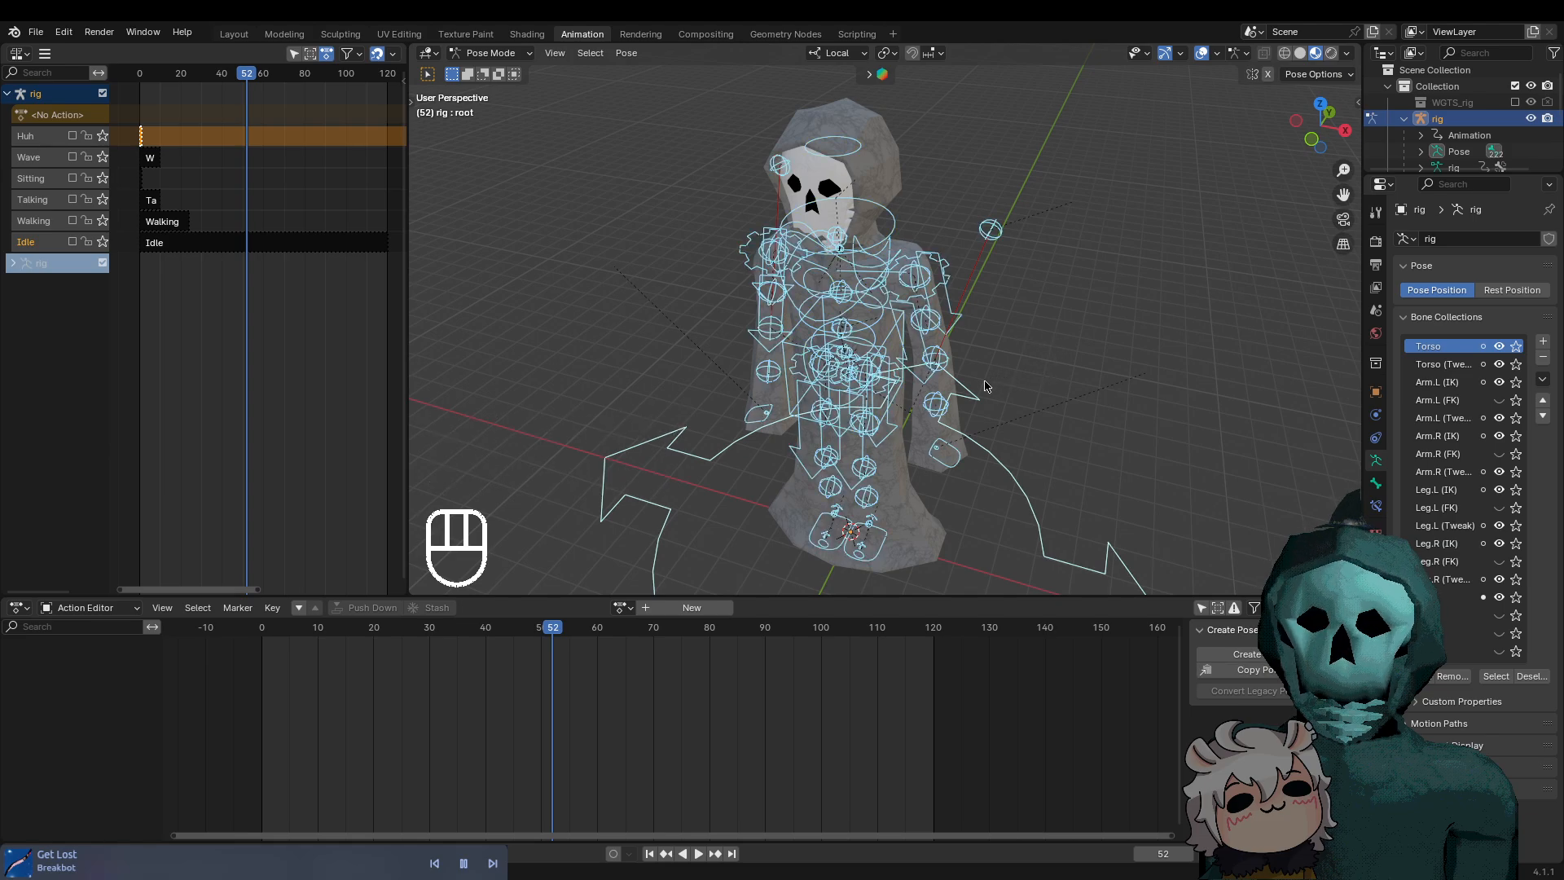
key(alt+r)
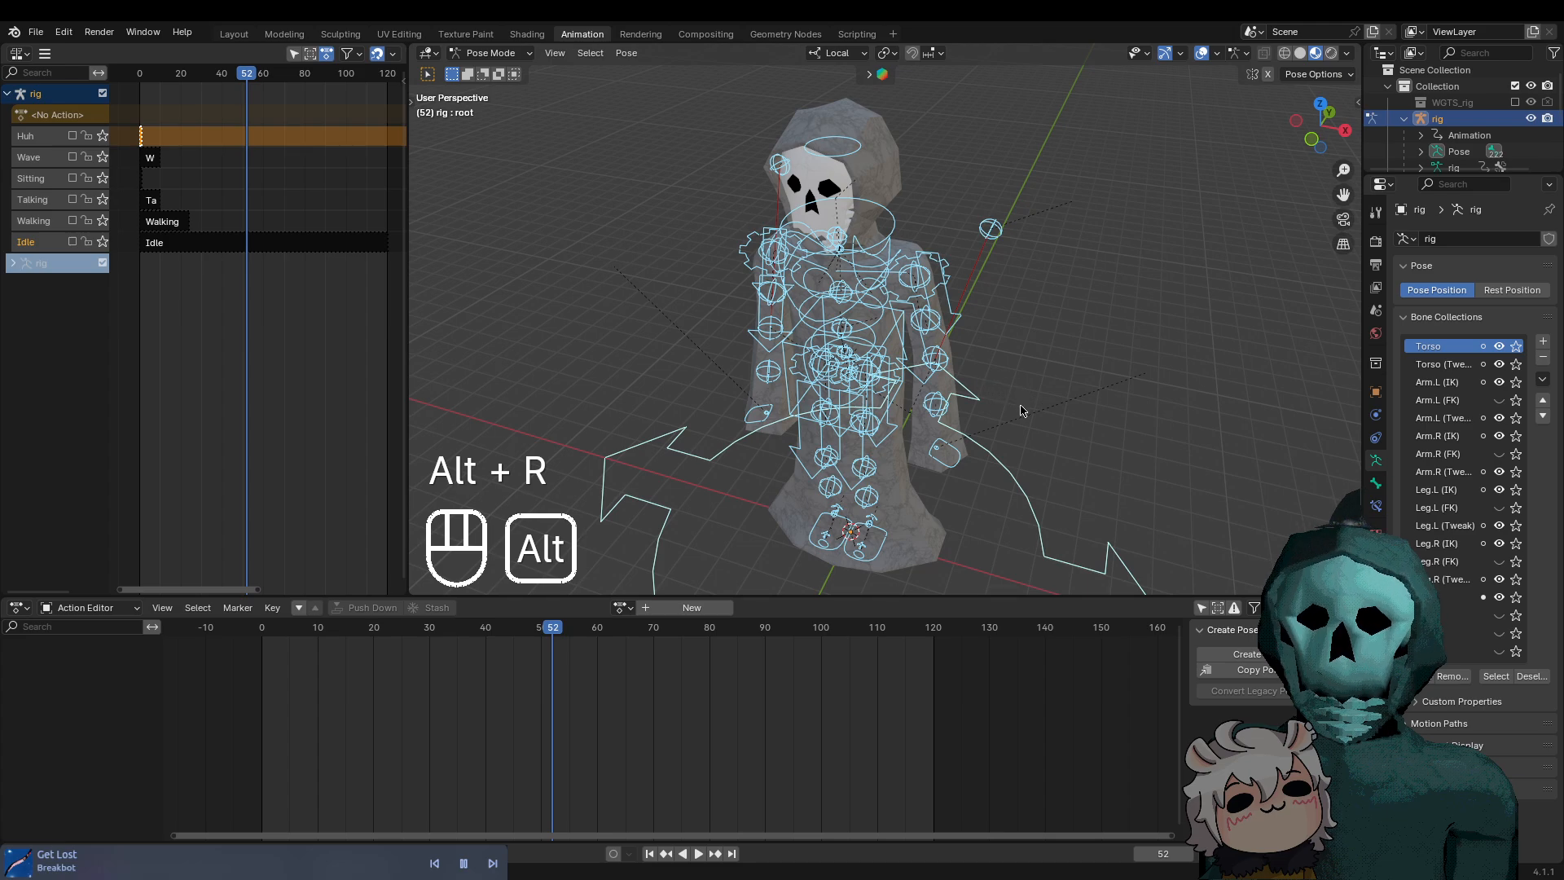
key(alt+g)
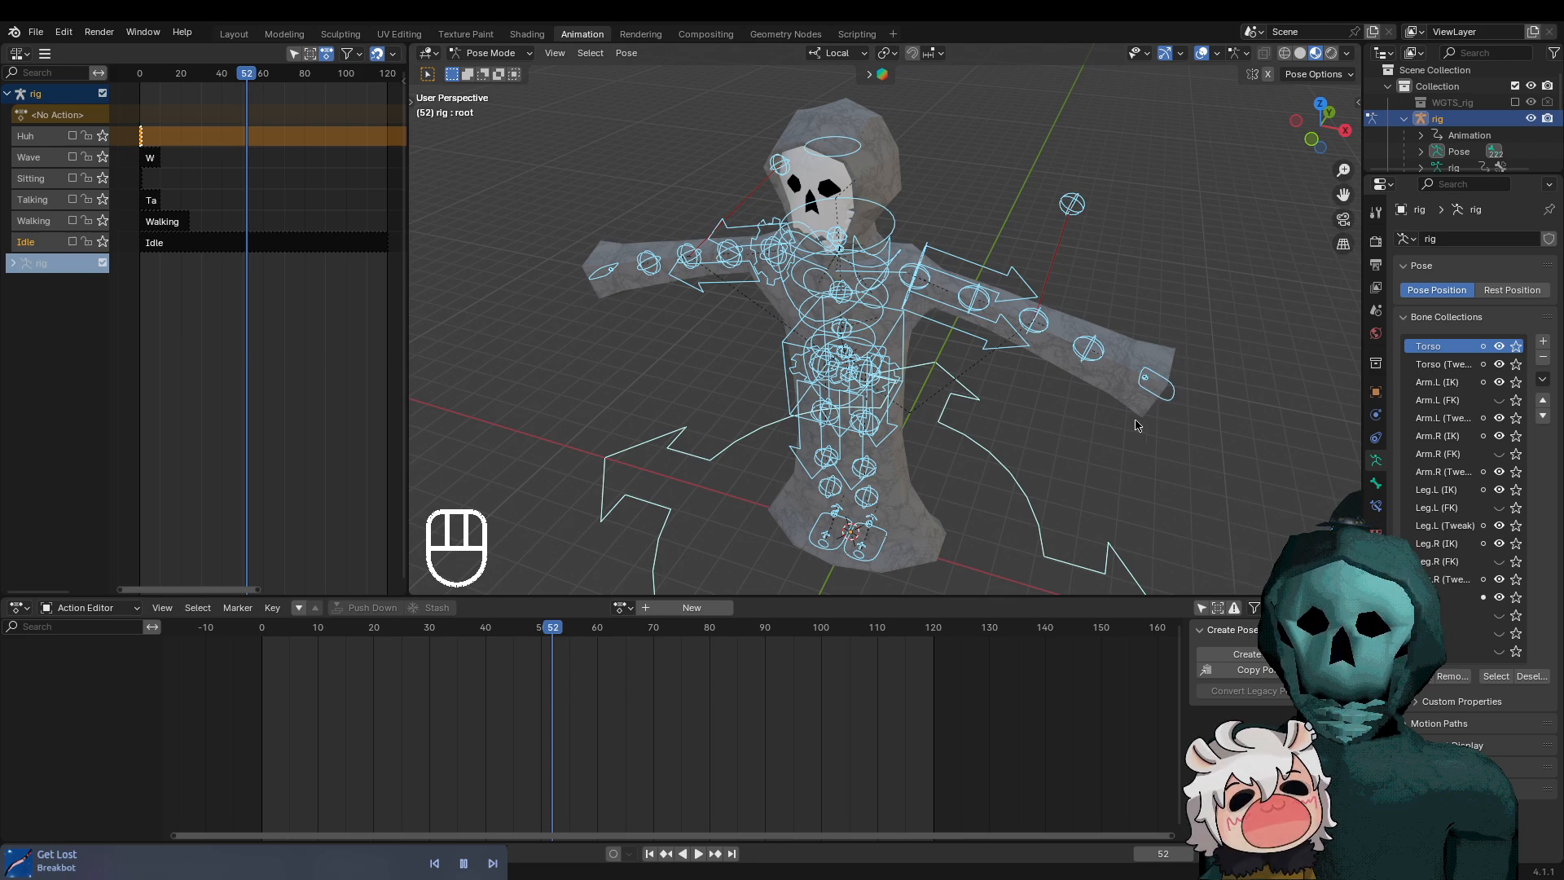
click(627, 53)
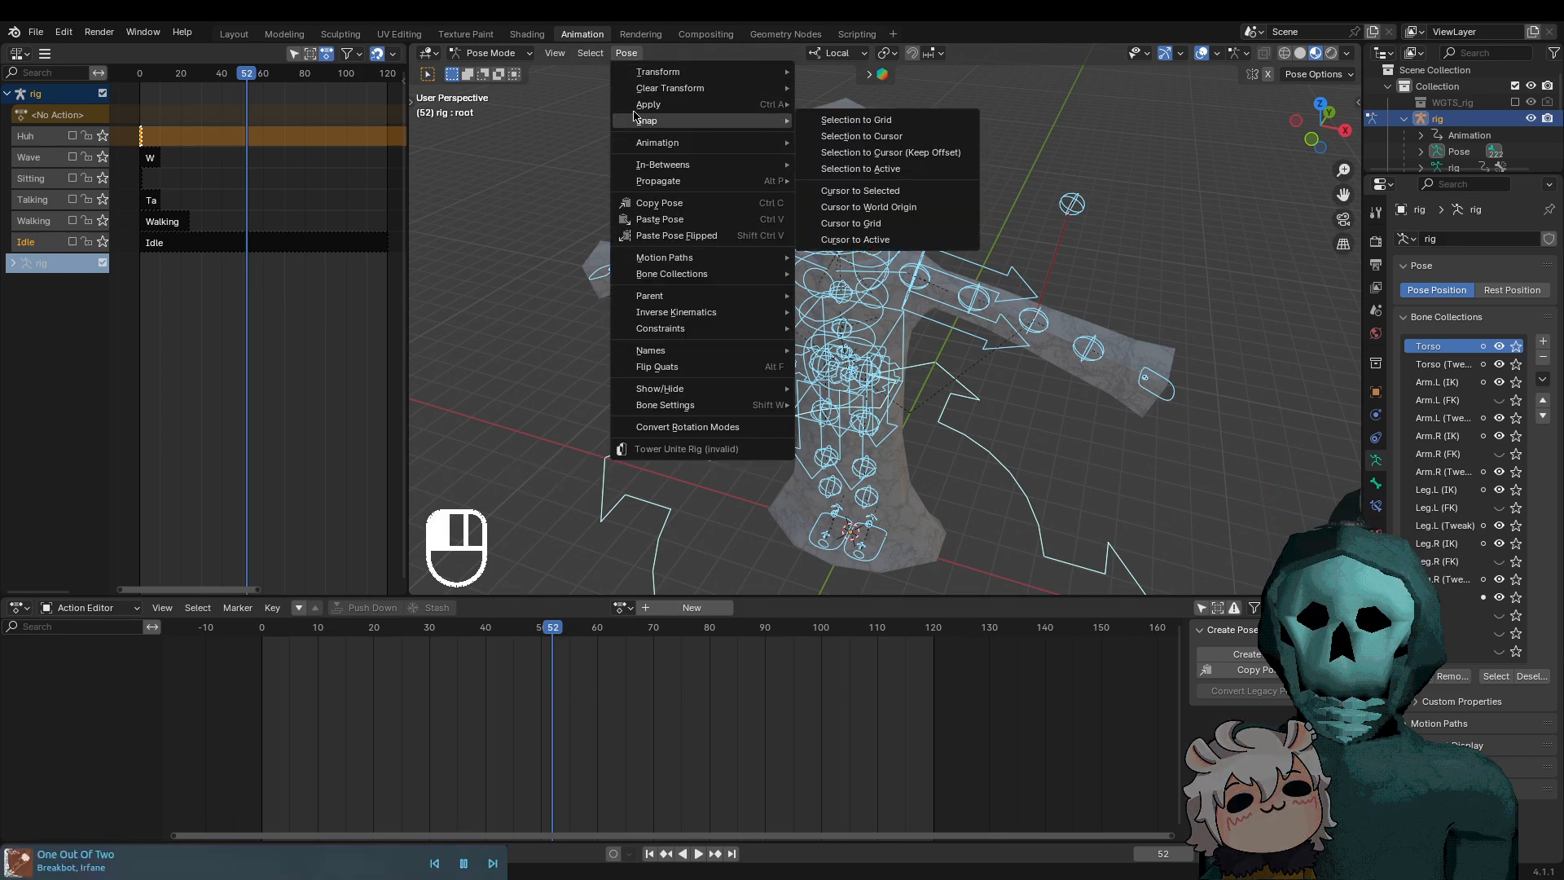
mouse_move(657, 276)
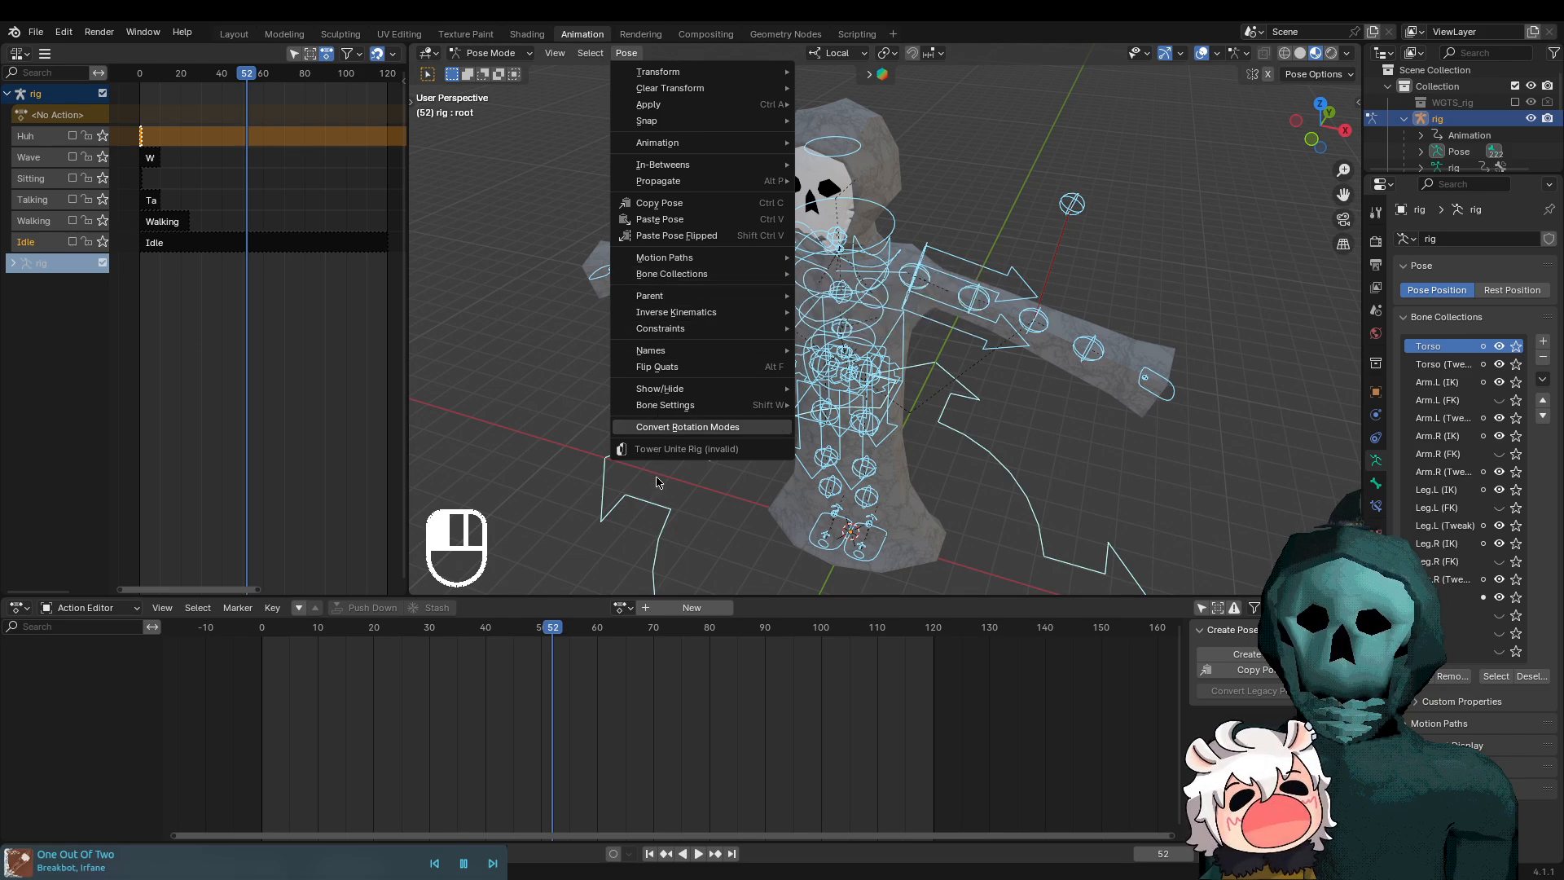
click(587, 53)
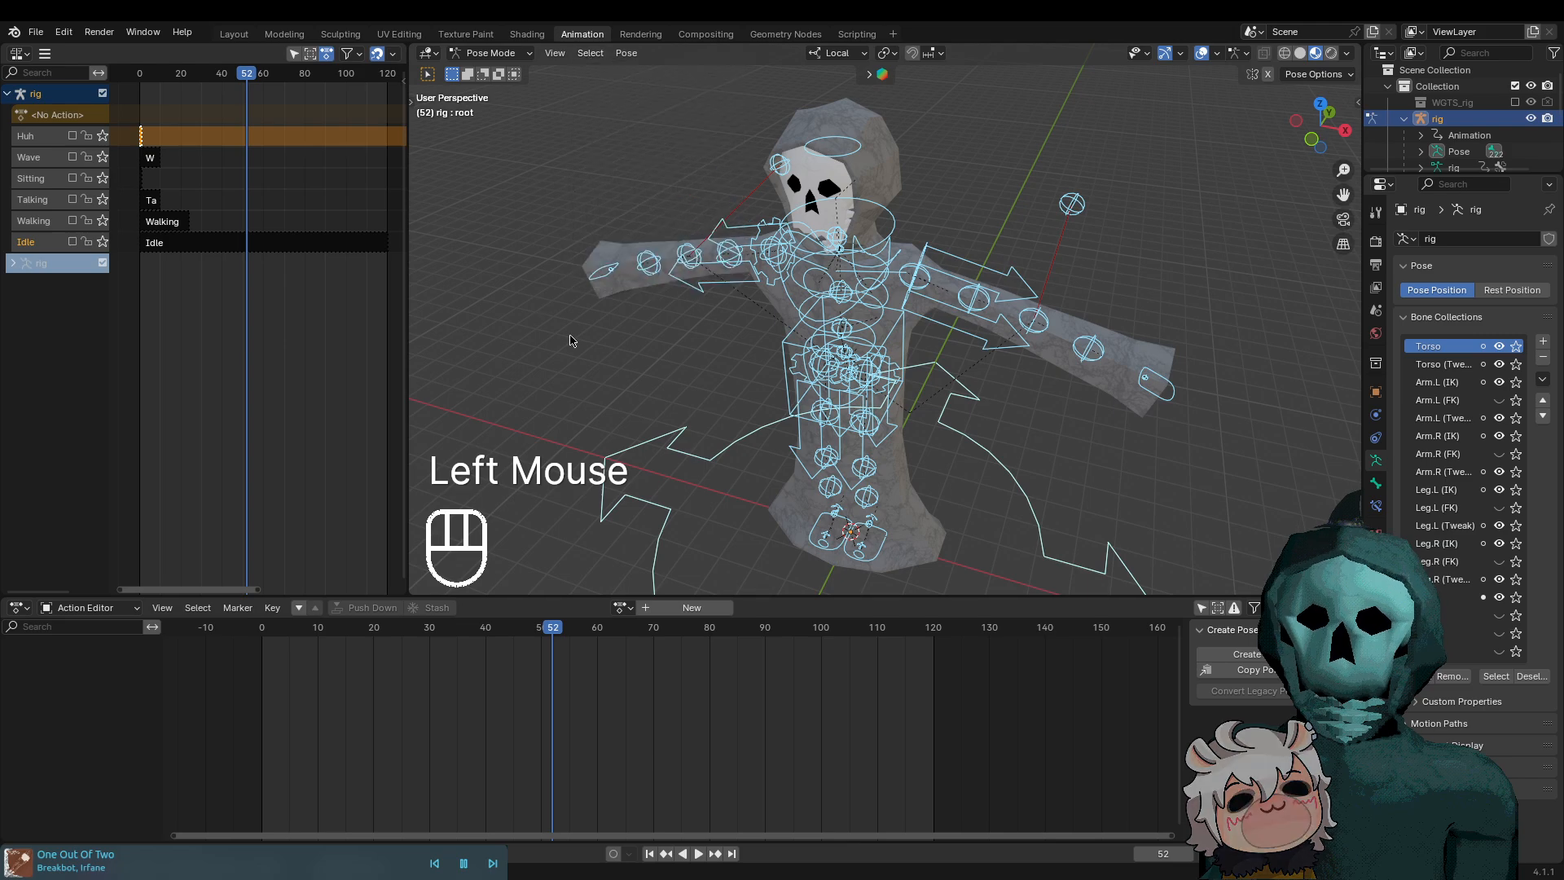
middle_drag(530, 318, 575, 320)
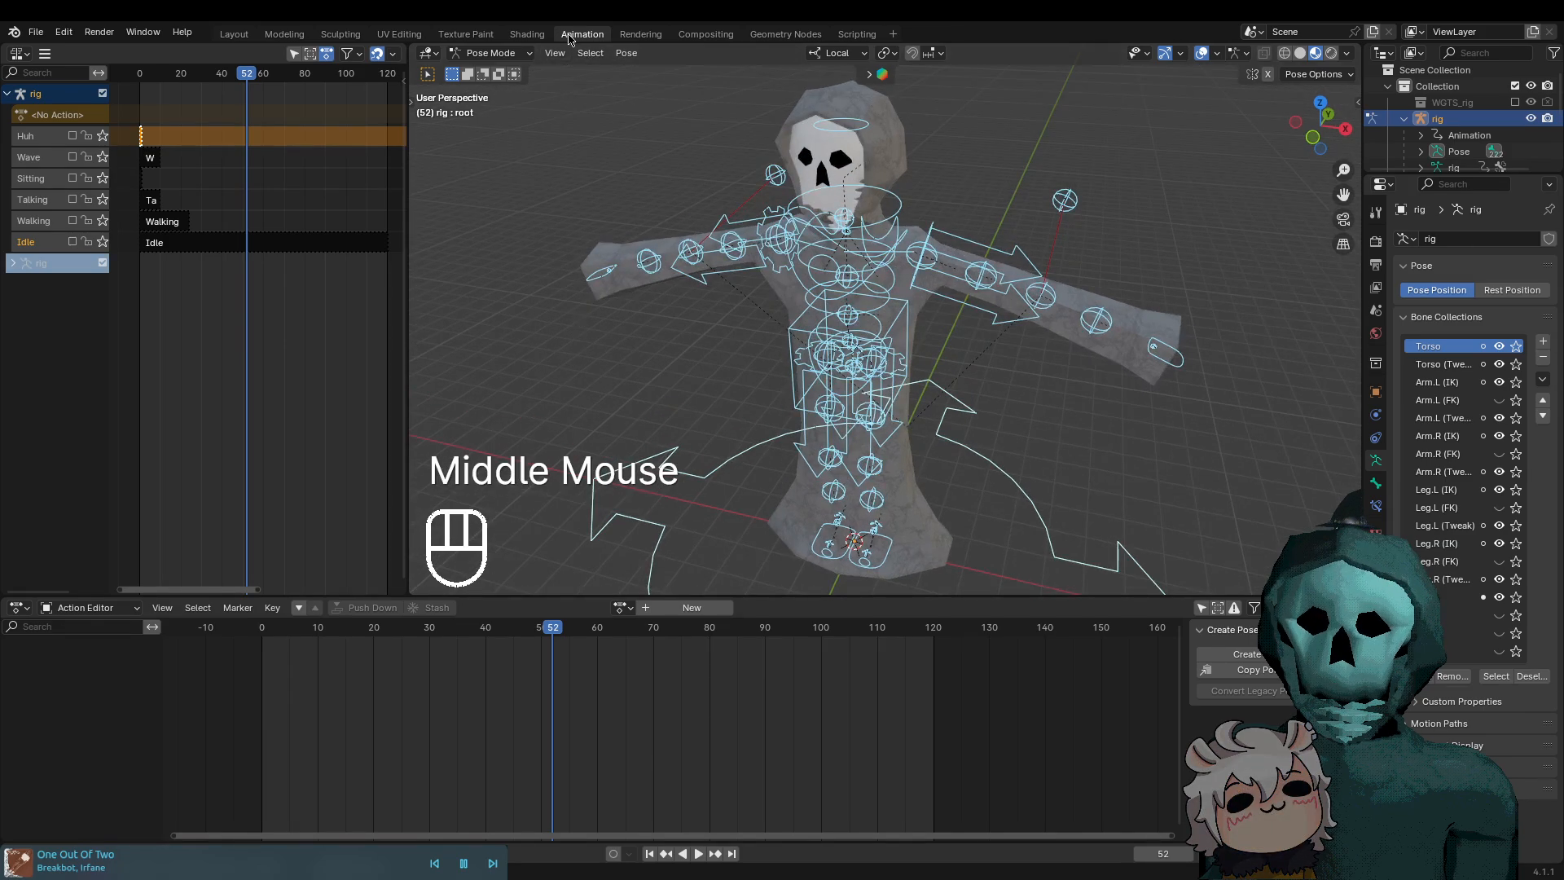
click(565, 53)
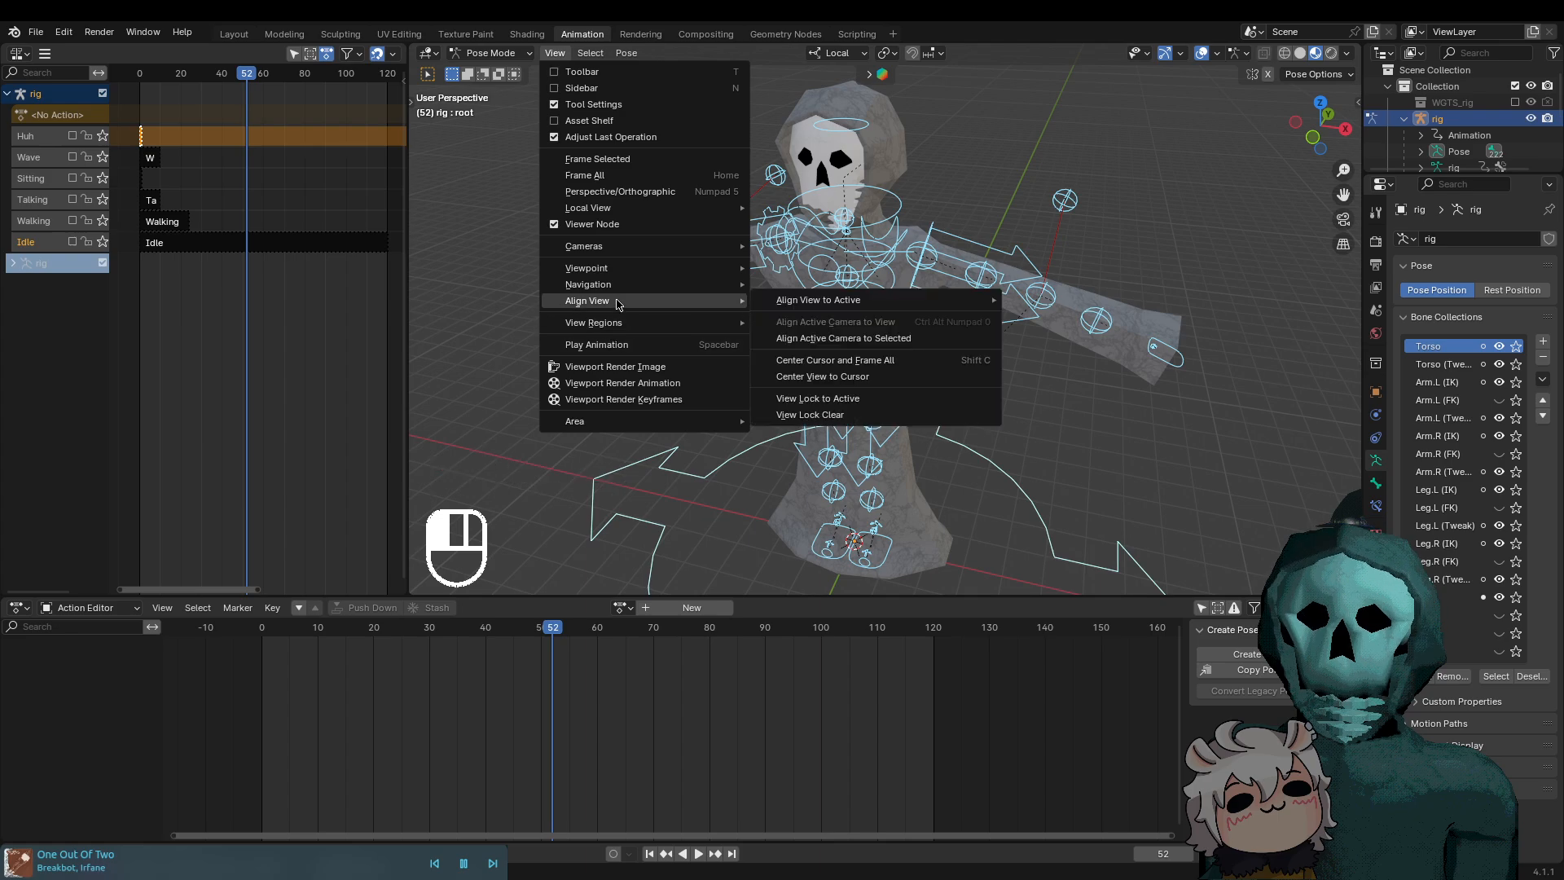
mouse_move(614, 270)
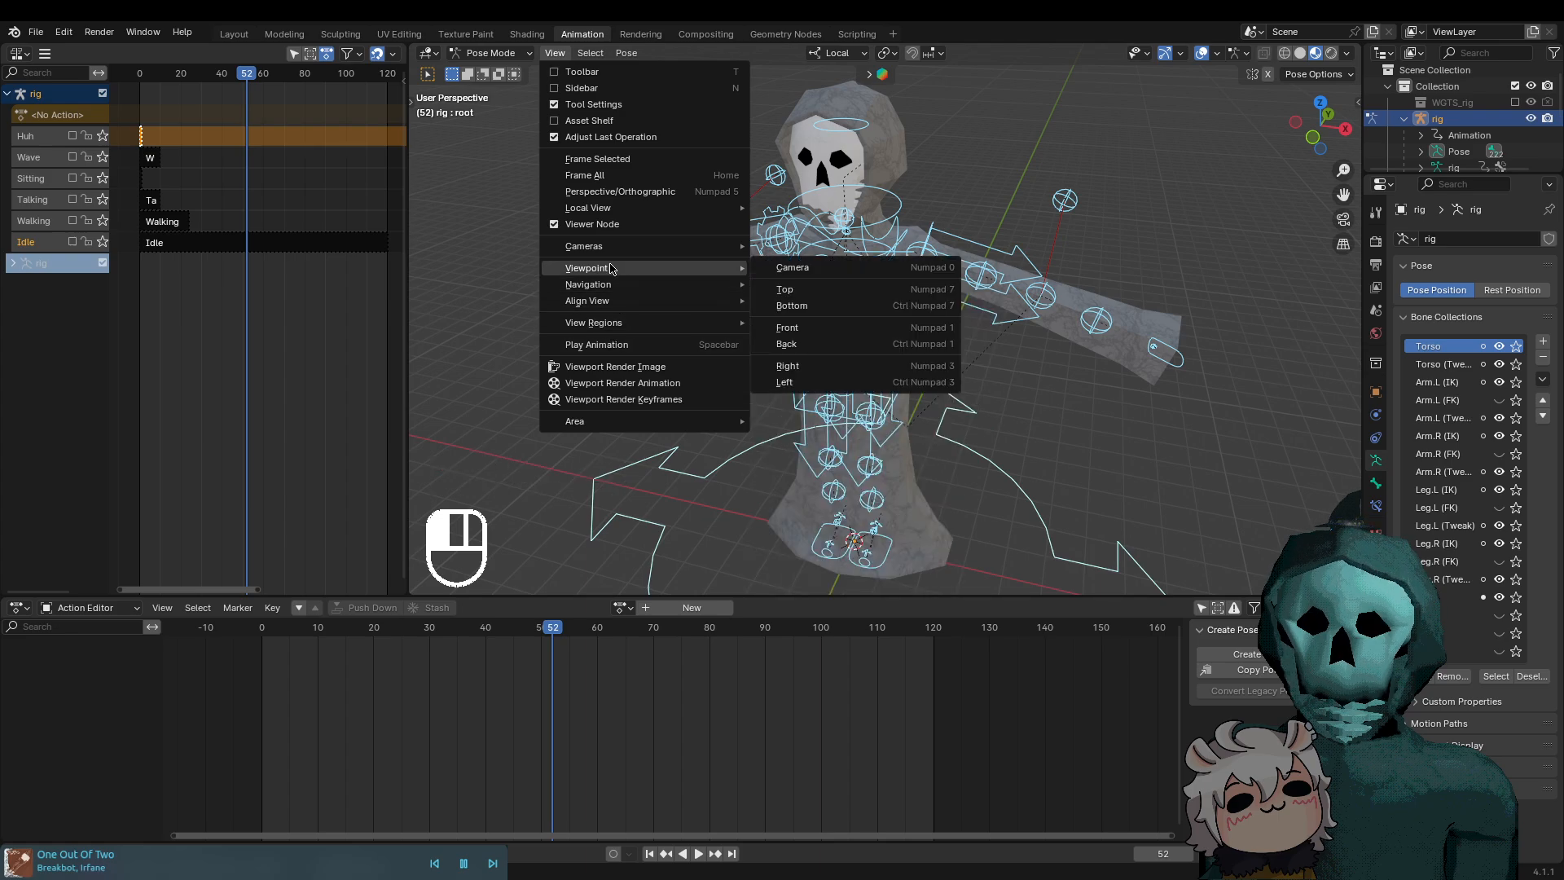
Clear the scale of all the selected rig controls
middle_drag(616, 181, 734, 277)
shift+middle_drag(733, 277, 982, 381)
scroll(815, 326, down, 1)
scroll(1008, 390, up, 1)
scroll(998, 393, down, 2)
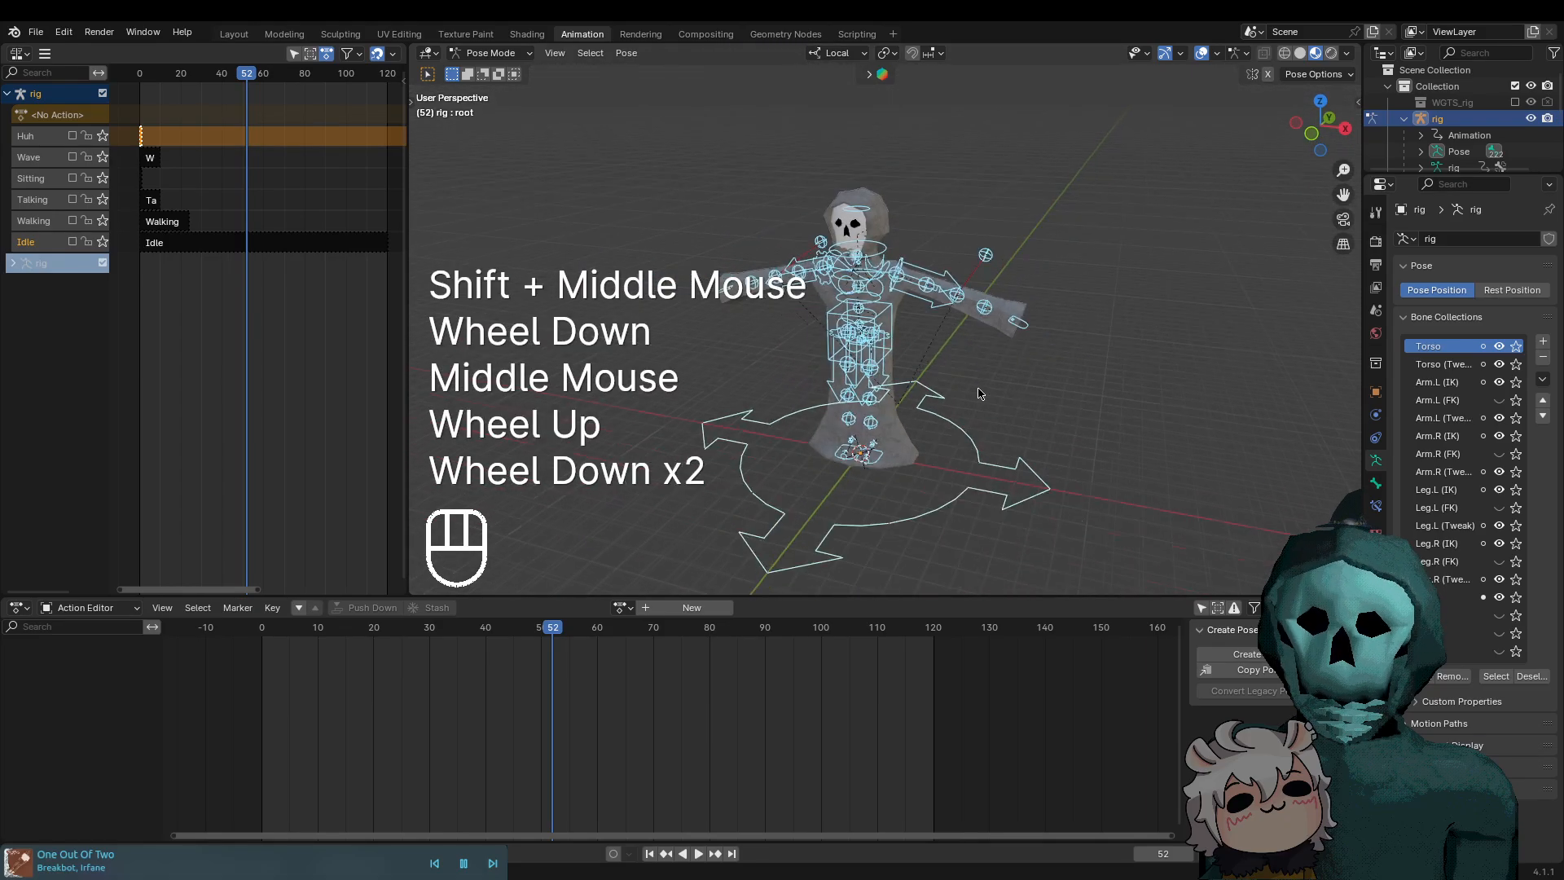
key(alt+s)
scroll(987, 404, down, 1)
scroll(989, 407, up, 4)
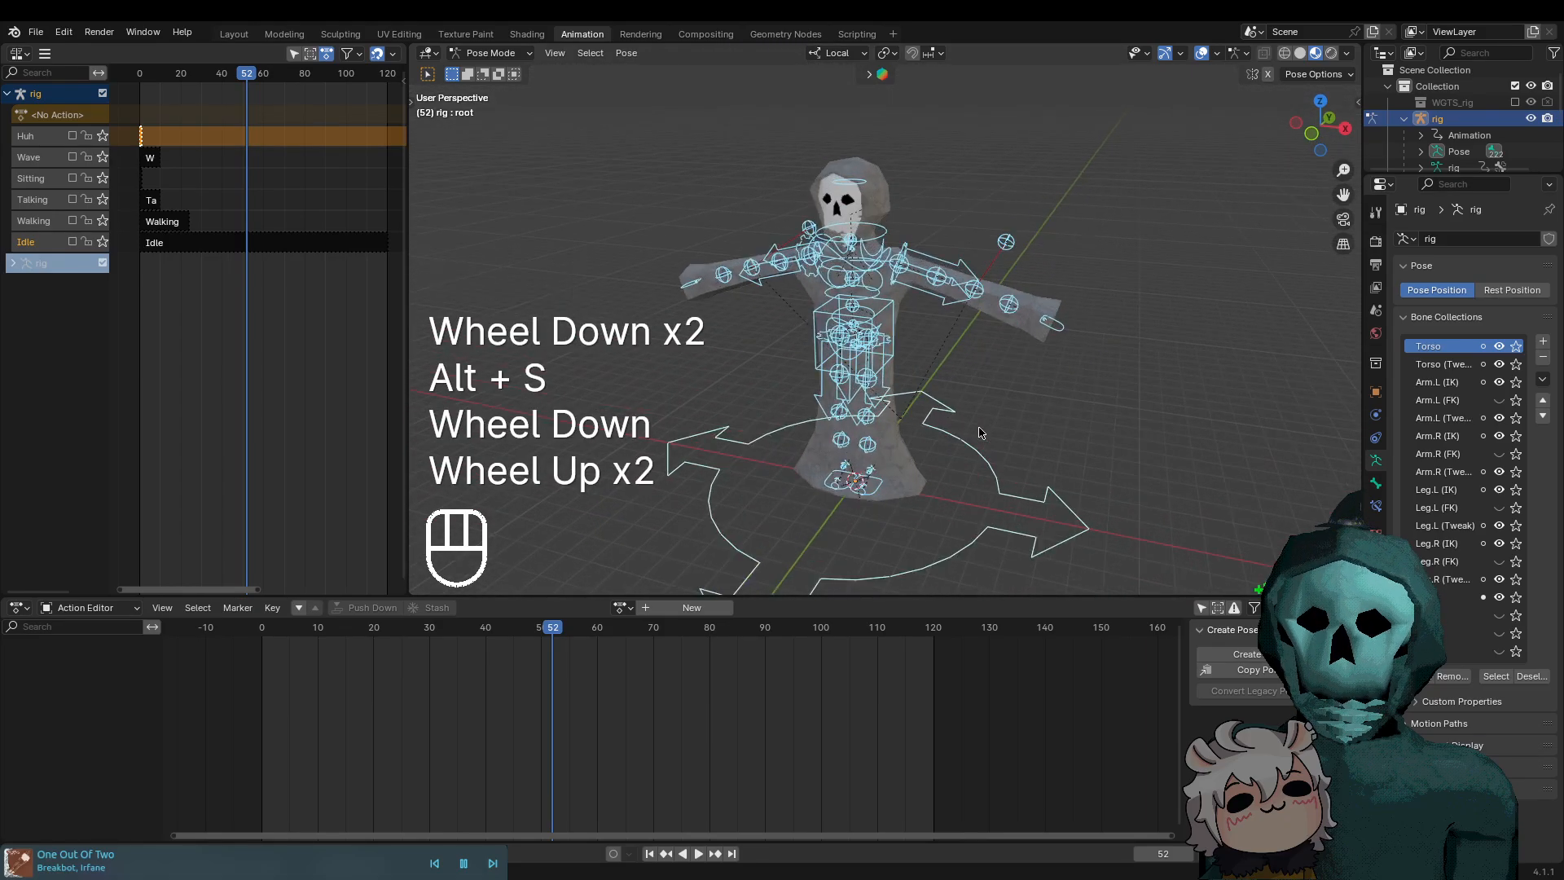
Select the head control, try scaling it up to about 5 times its size, and cancel the scaling
scroll(988, 452, down, 2)
mouse_move(988, 426)
middle_down()
mouse_move(988, 450)
mouse_move(976, 415)
middle_up()
scroll(988, 452, down, 1)
click(857, 180)
key(s)
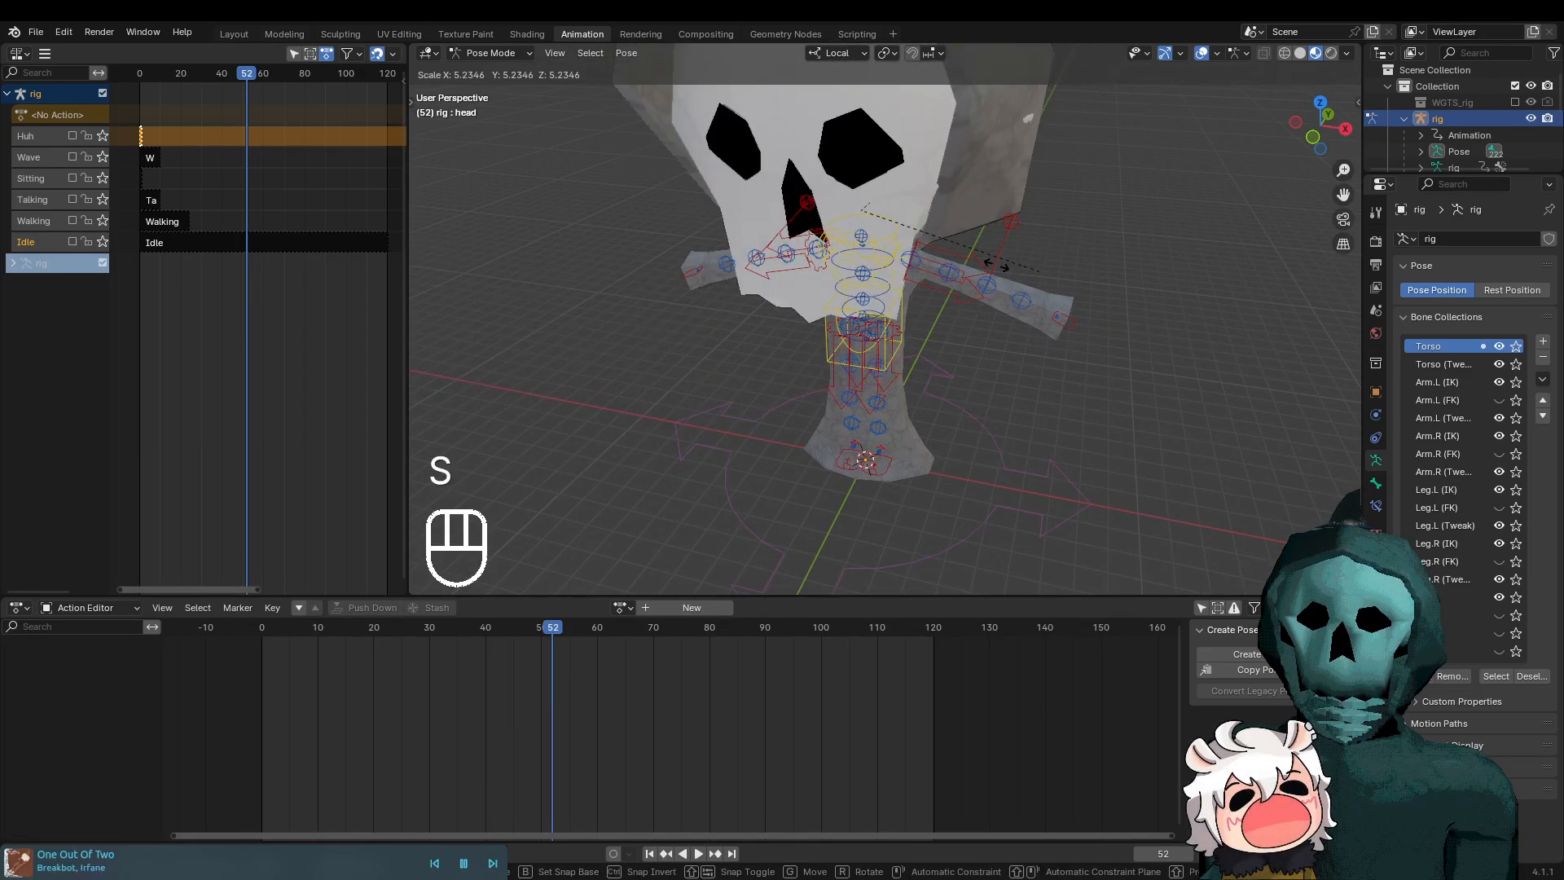
key(Escape)
scroll(919, 371, up, 2)
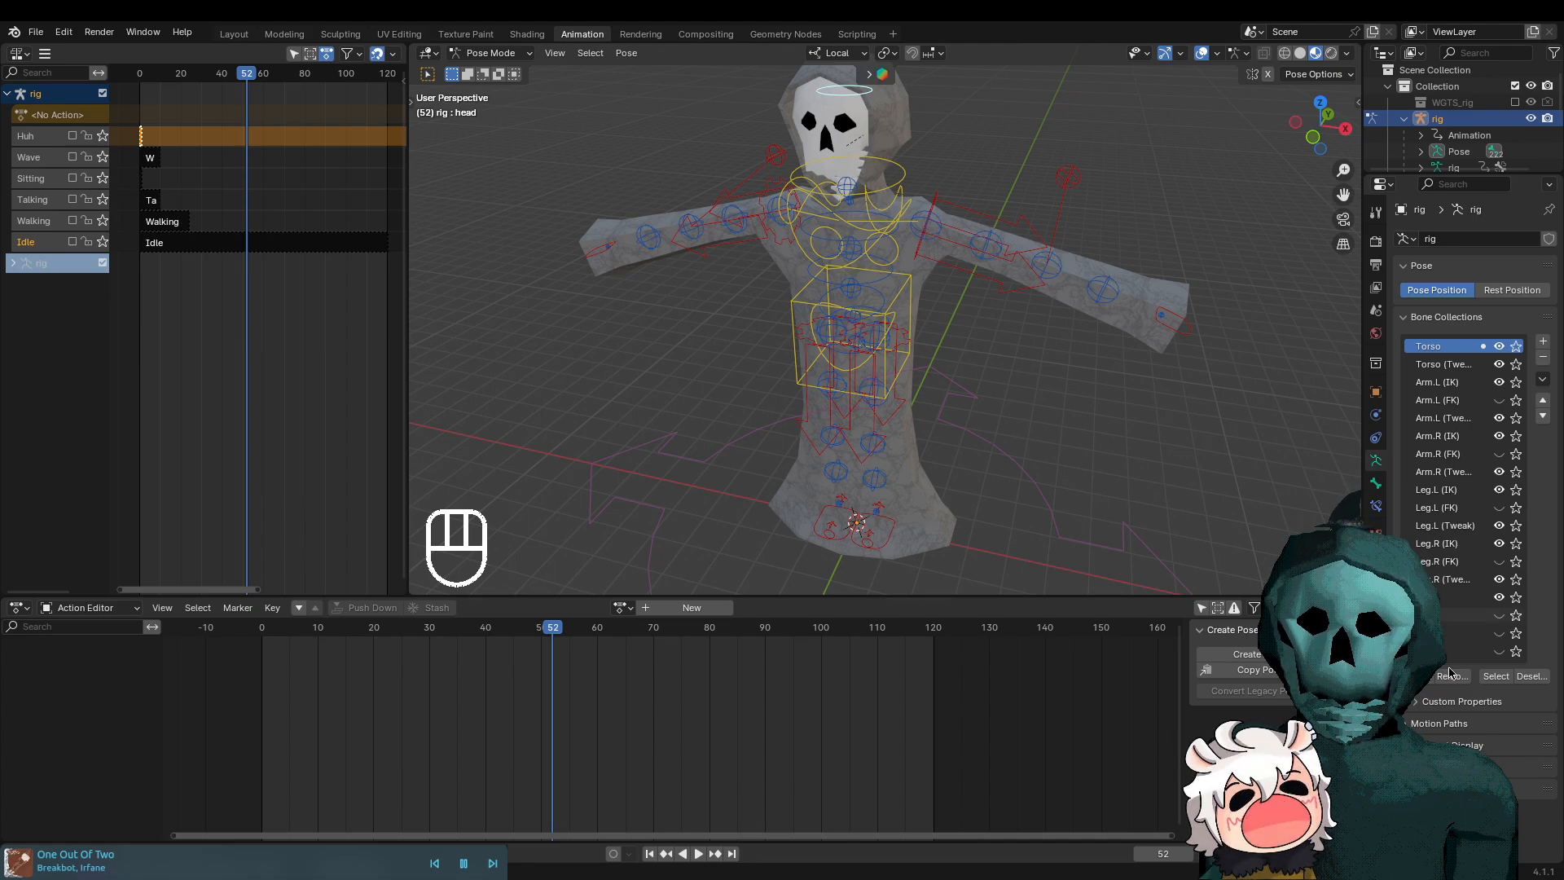
middle_drag(766, 225, 994, 359)
scroll(864, 310, down, 2)
scroll(884, 383, up, 1)
scroll(872, 440, up, 2)
scroll(869, 470, down, 2)
shift+middle_drag(1009, 305, 982, 304)
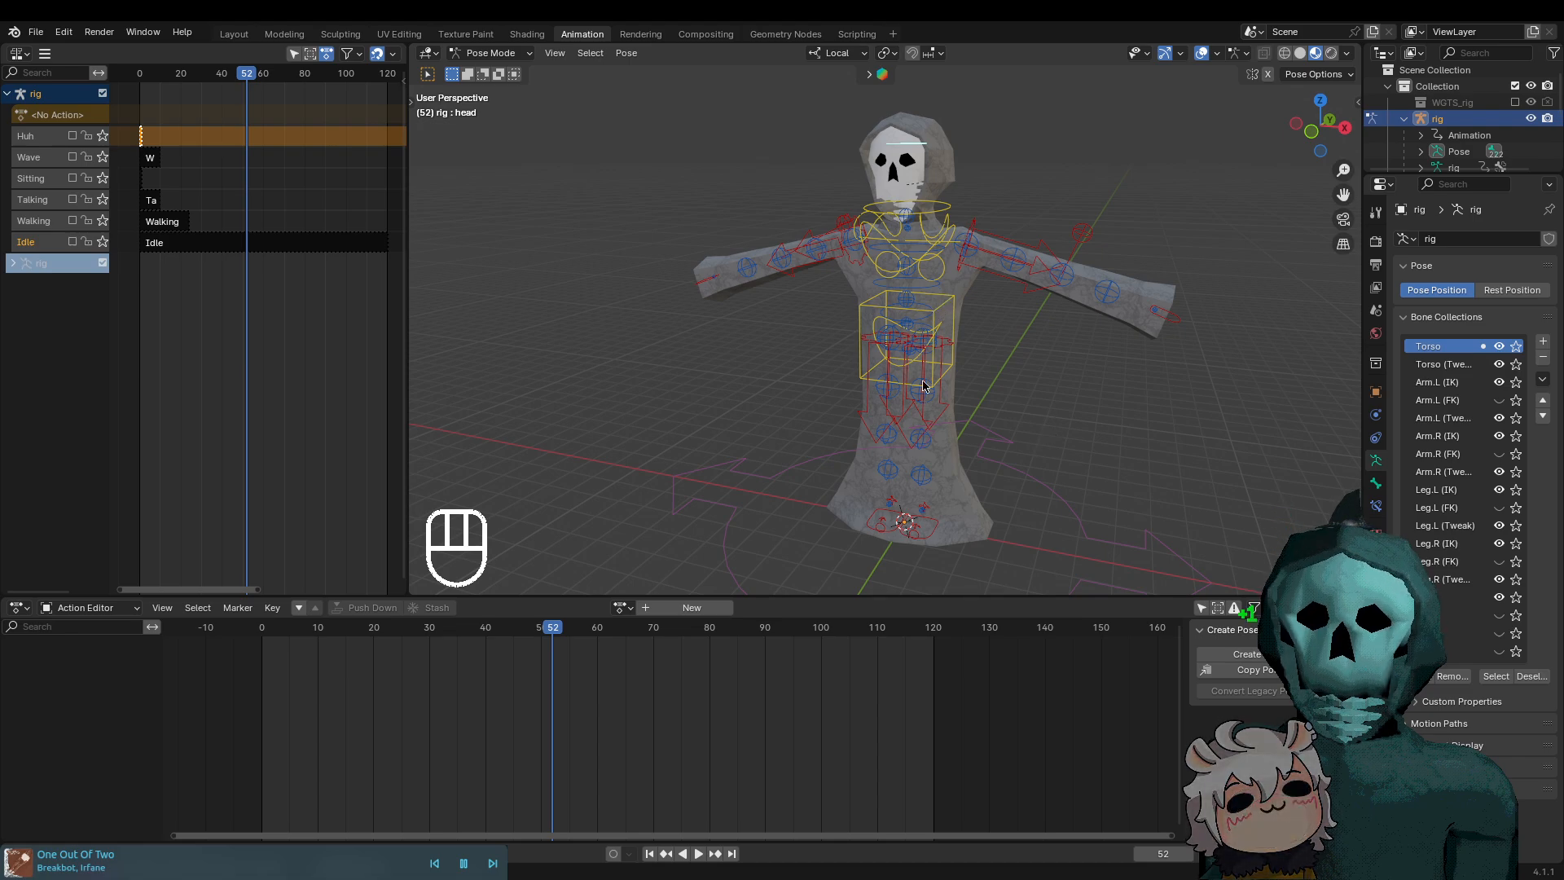
click(1110, 430)
scroll(1110, 430, up, 2)
scroll(1044, 376, down, 2)
shift+middle_drag(1044, 377, 933, 352)
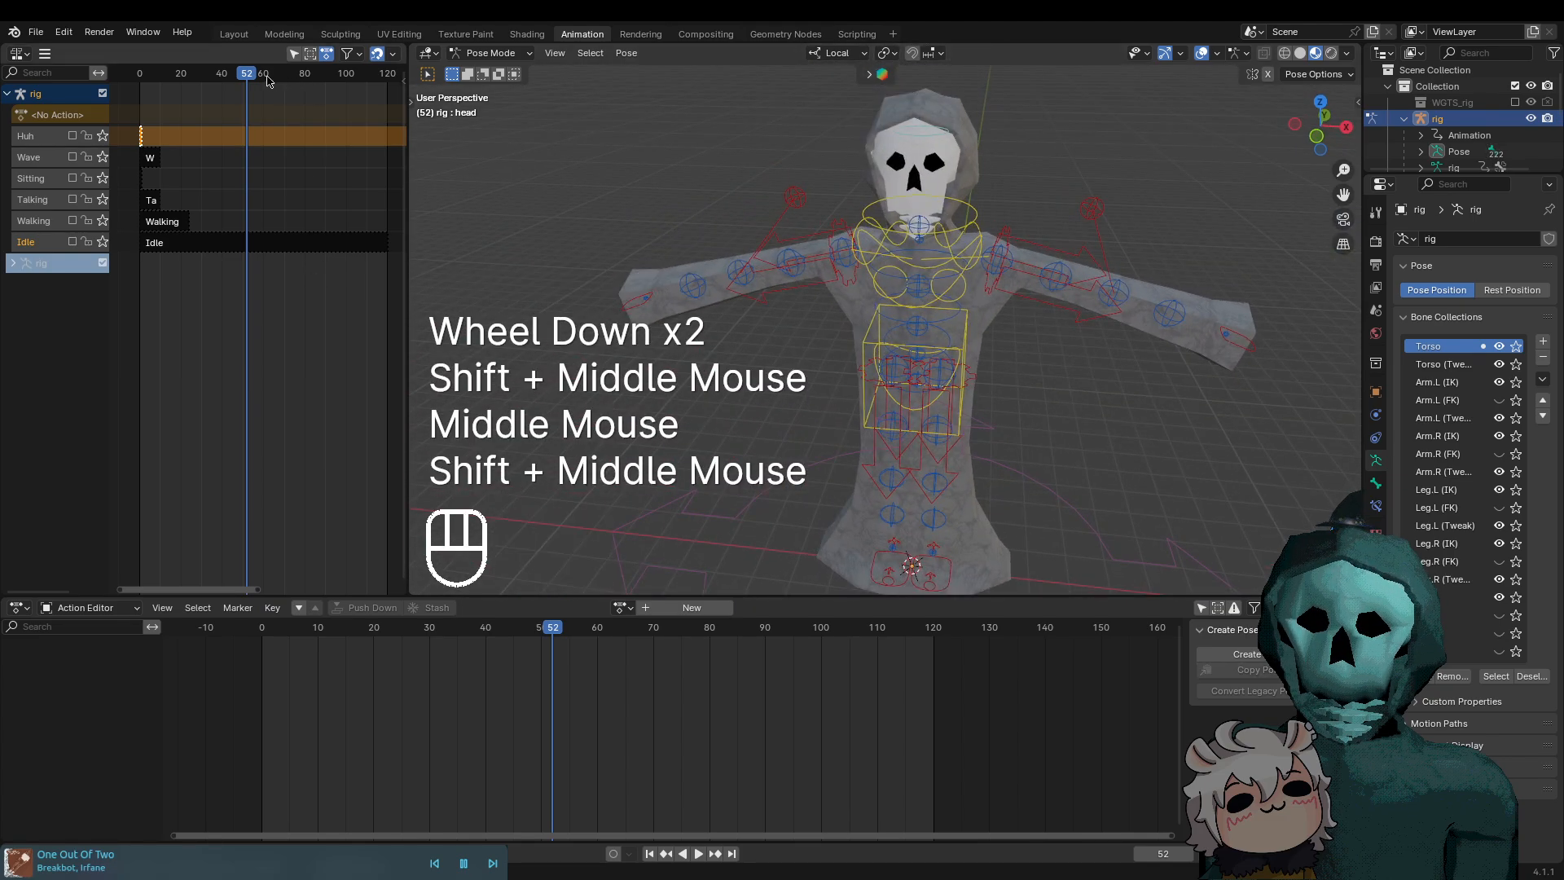
Return the NLA playhead to frame 0
click(140, 77)
shift+middle_drag(1057, 342, 965, 408)
middle_drag(966, 407, 1048, 387)
shift+scroll(1052, 389, down, 1)
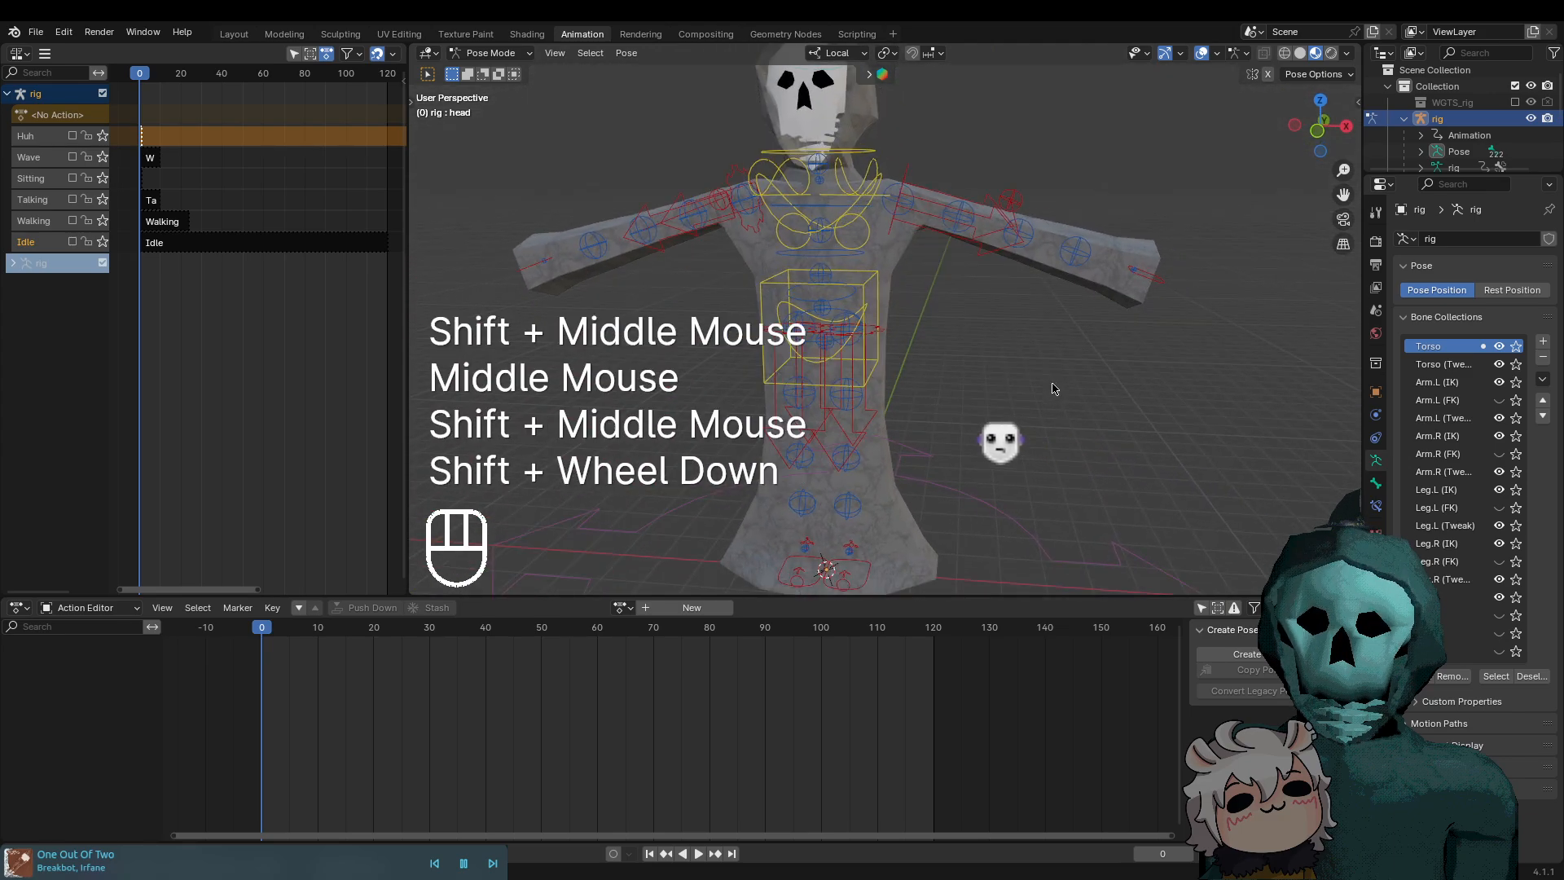
scroll(1054, 391, down, 1)
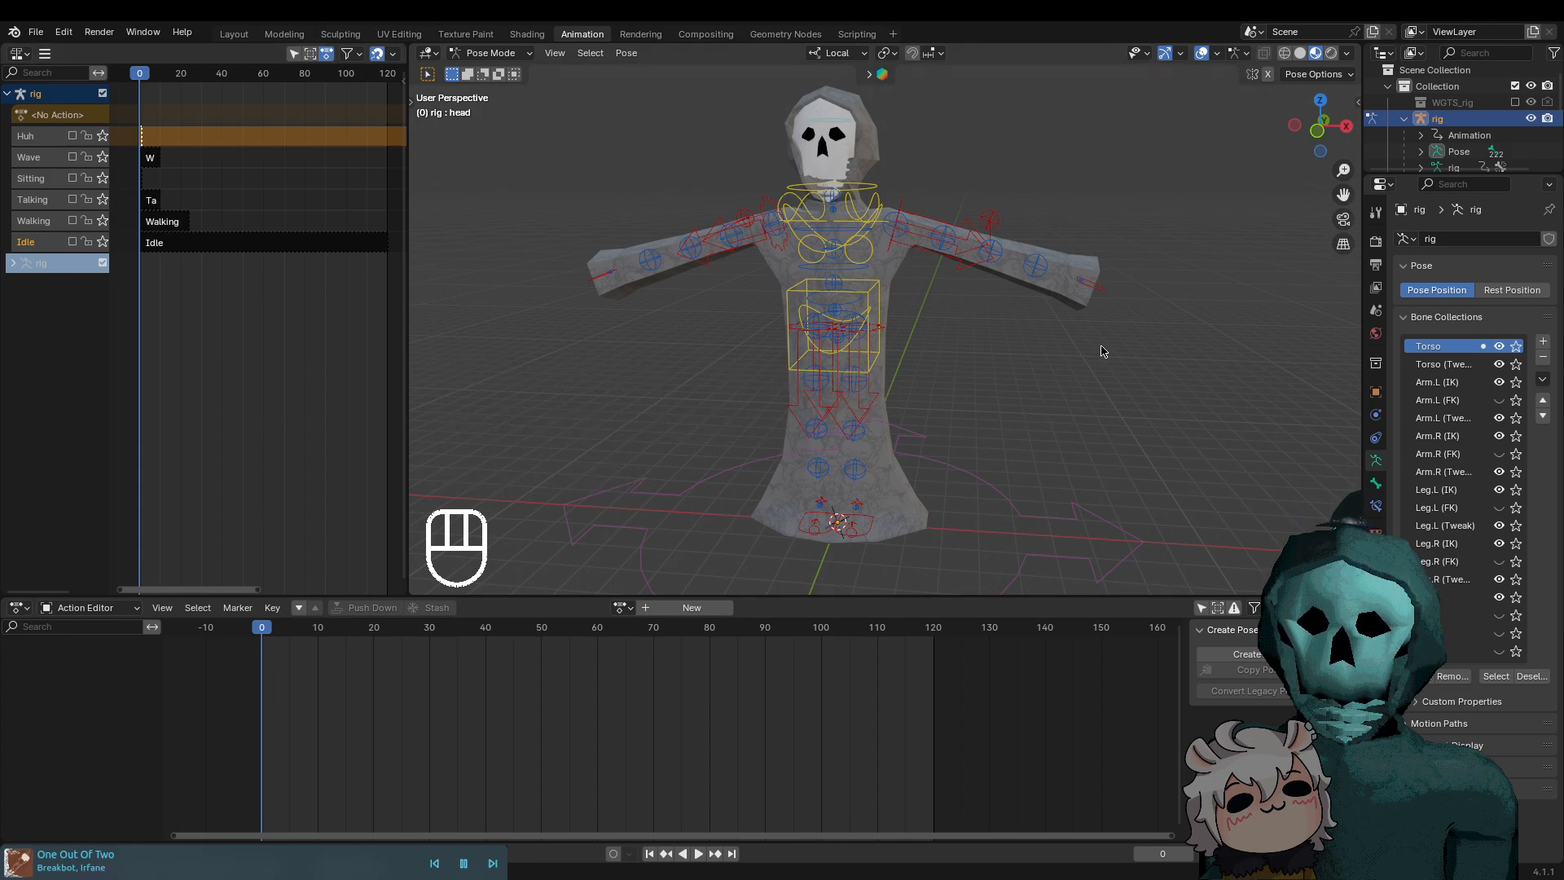
middle_drag(1092, 351, 953, 383)
middle_drag(864, 489, 1038, 408)
scroll(946, 457, up, 1)
scroll(1068, 434, down, 1)
scroll(1063, 428, up, 1)
scroll(1012, 413, up, 1)
shift+scroll(983, 413, up, 1)
shift+middle_drag(983, 414, 958, 443)
scroll(960, 429, up, 1)
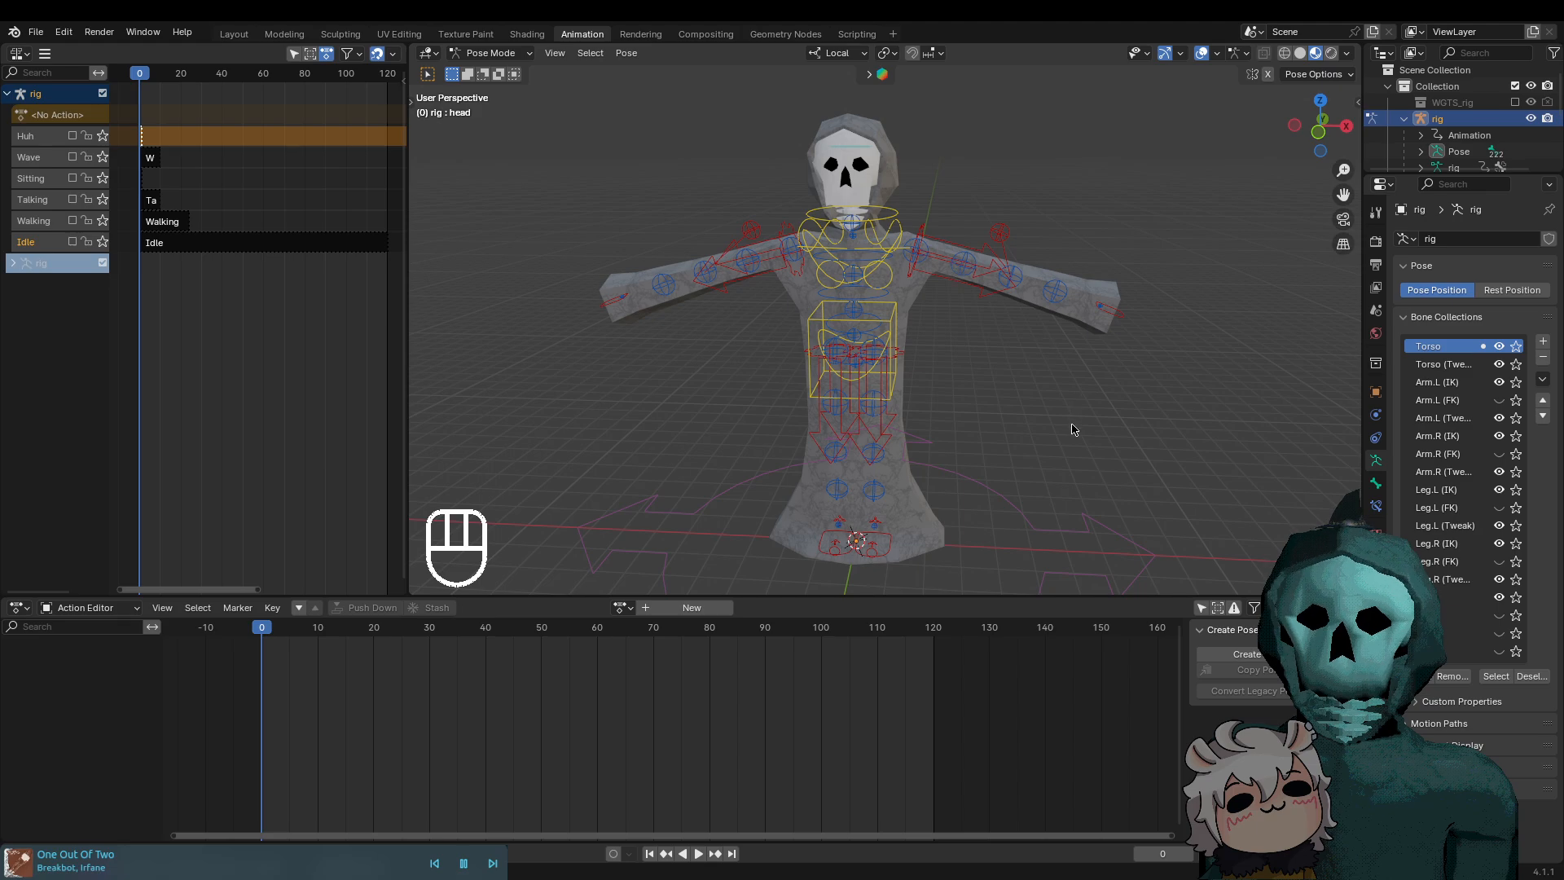
scroll(1069, 440, up, 2)
scroll(1051, 342, down, 2)
shift+middle_drag(1050, 310, 985, 397)
scroll(1010, 370, up, 2)
scroll(972, 383, down, 1)
scroll(983, 396, down, 1)
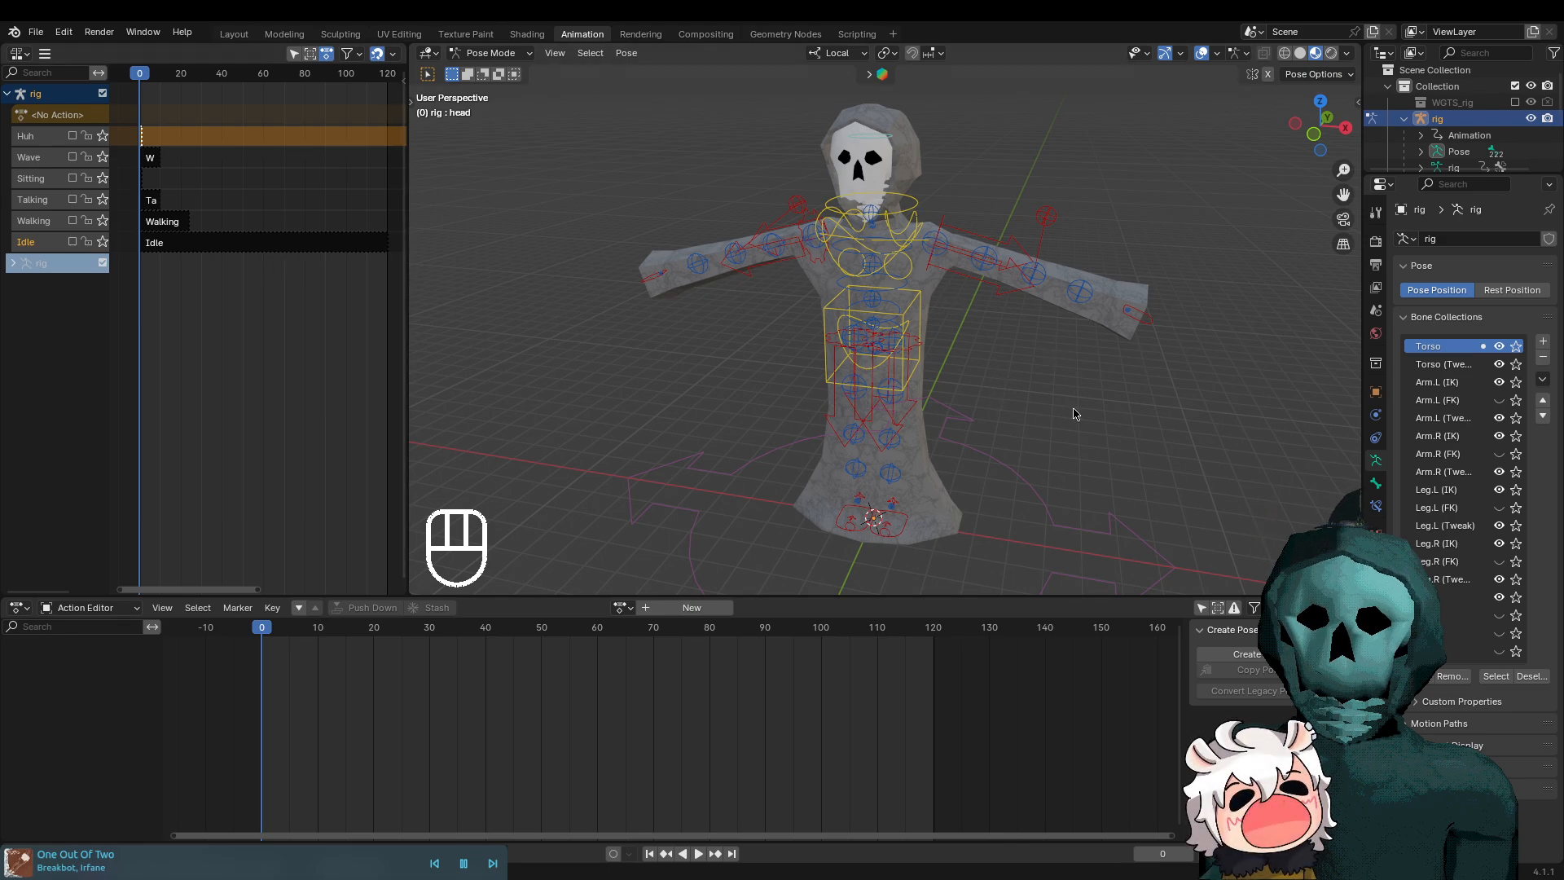
shift+middle_drag(1027, 423, 995, 406)
scroll(1068, 404, up, 2)
middle_drag(955, 220, 937, 293)
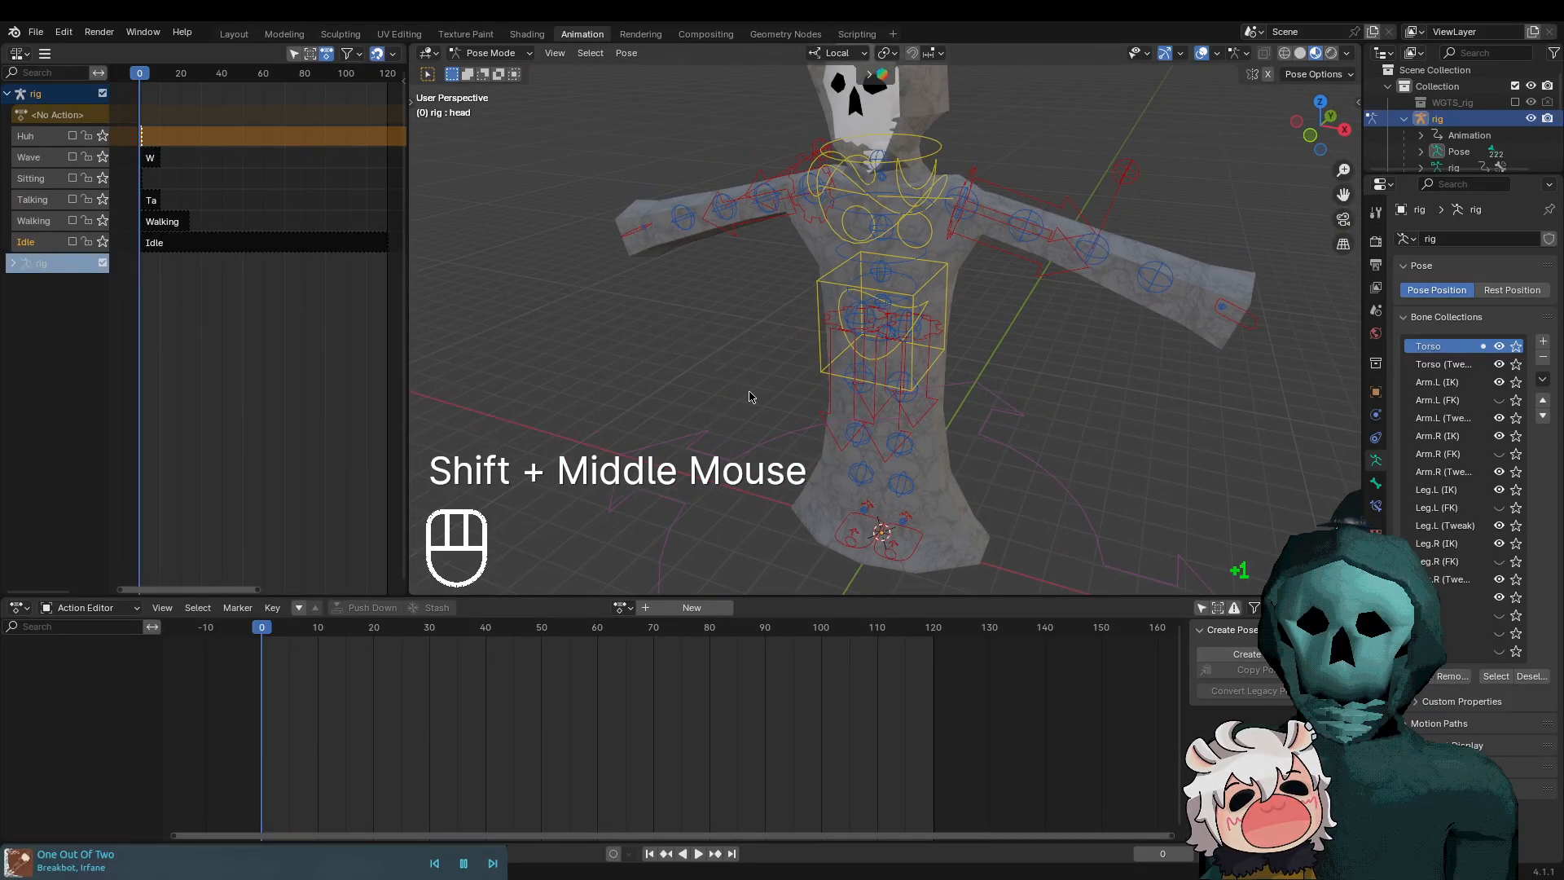
middle_drag(874, 348, 1023, 467)
Select the character's right upper arm IK control, upper_arm_ik.R
click(738, 258)
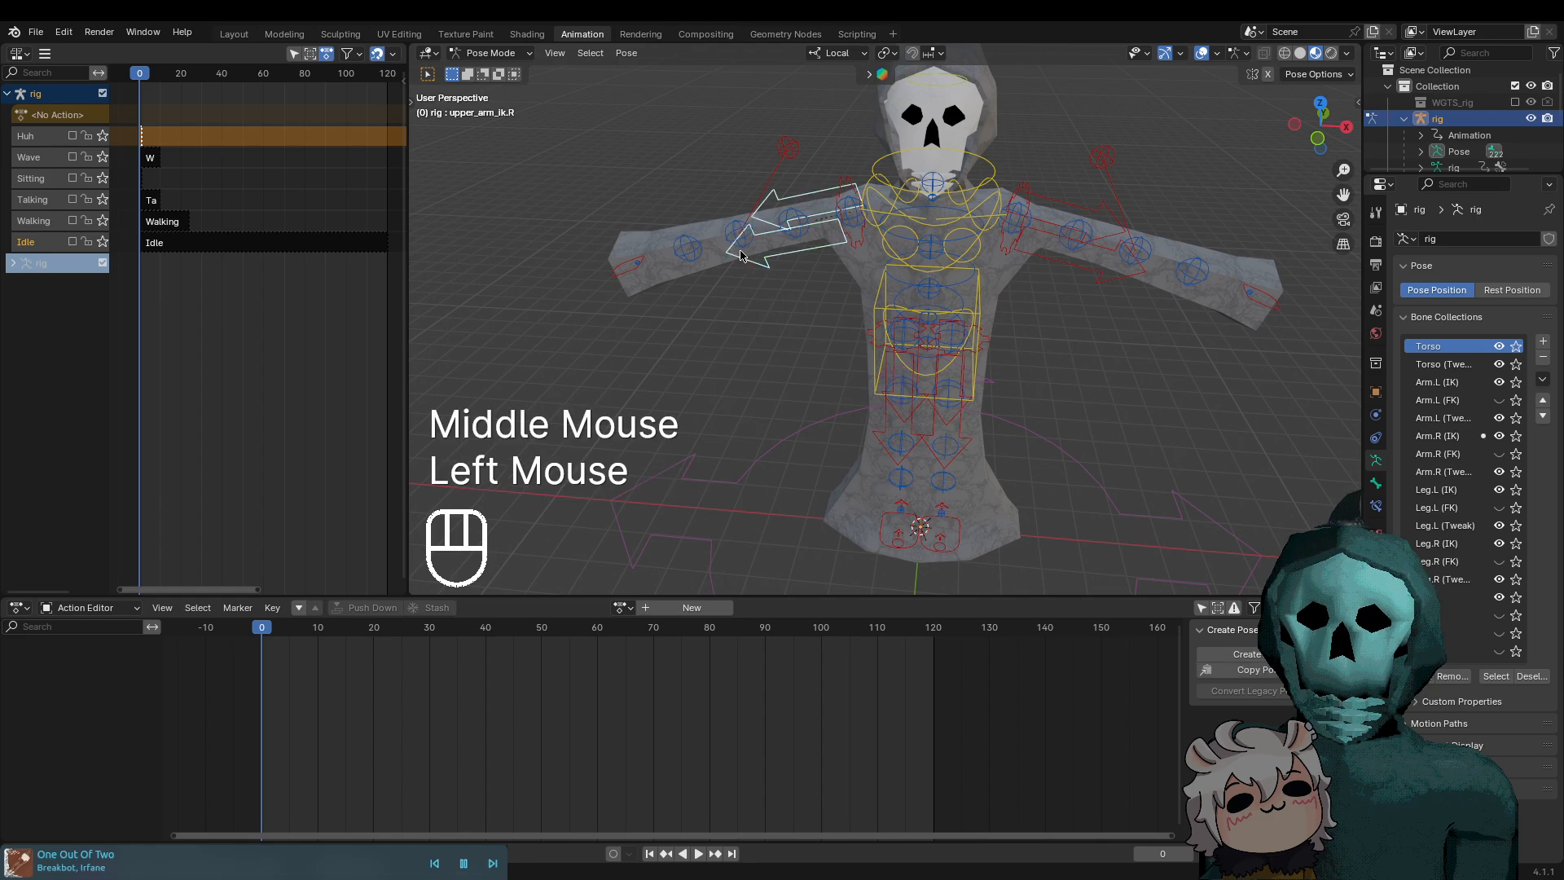
middle_drag(789, 369, 823, 383)
scroll(1129, 499, up, 2)
shift+middle_drag(1130, 499, 1063, 415)
scroll(1063, 493, down, 2)
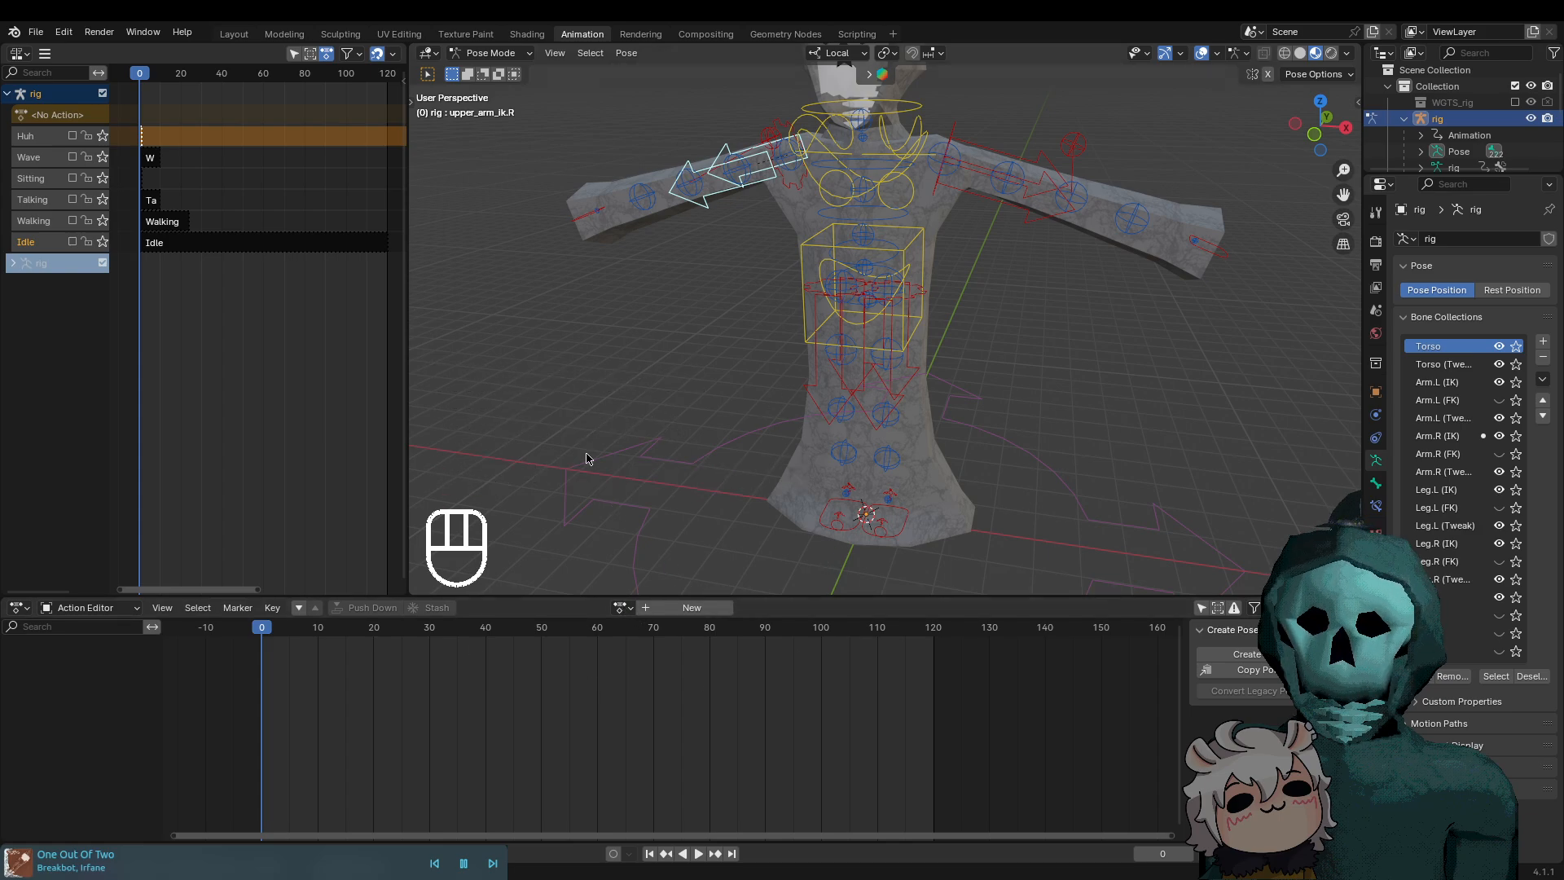
Create a new action for the rig in the Action Editor
key(shift+super)
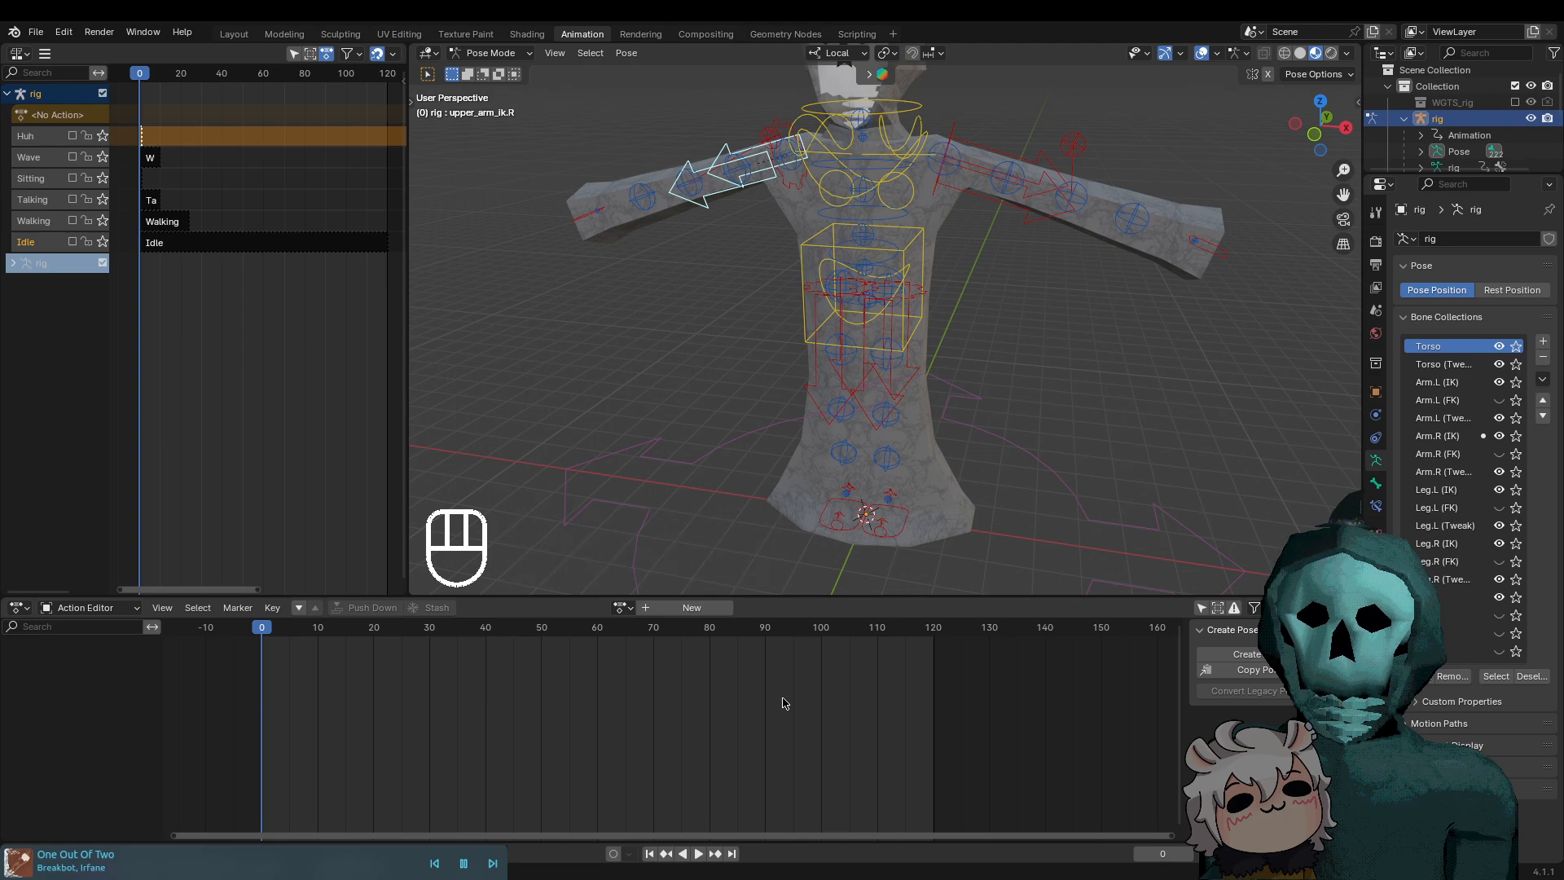
click(623, 609)
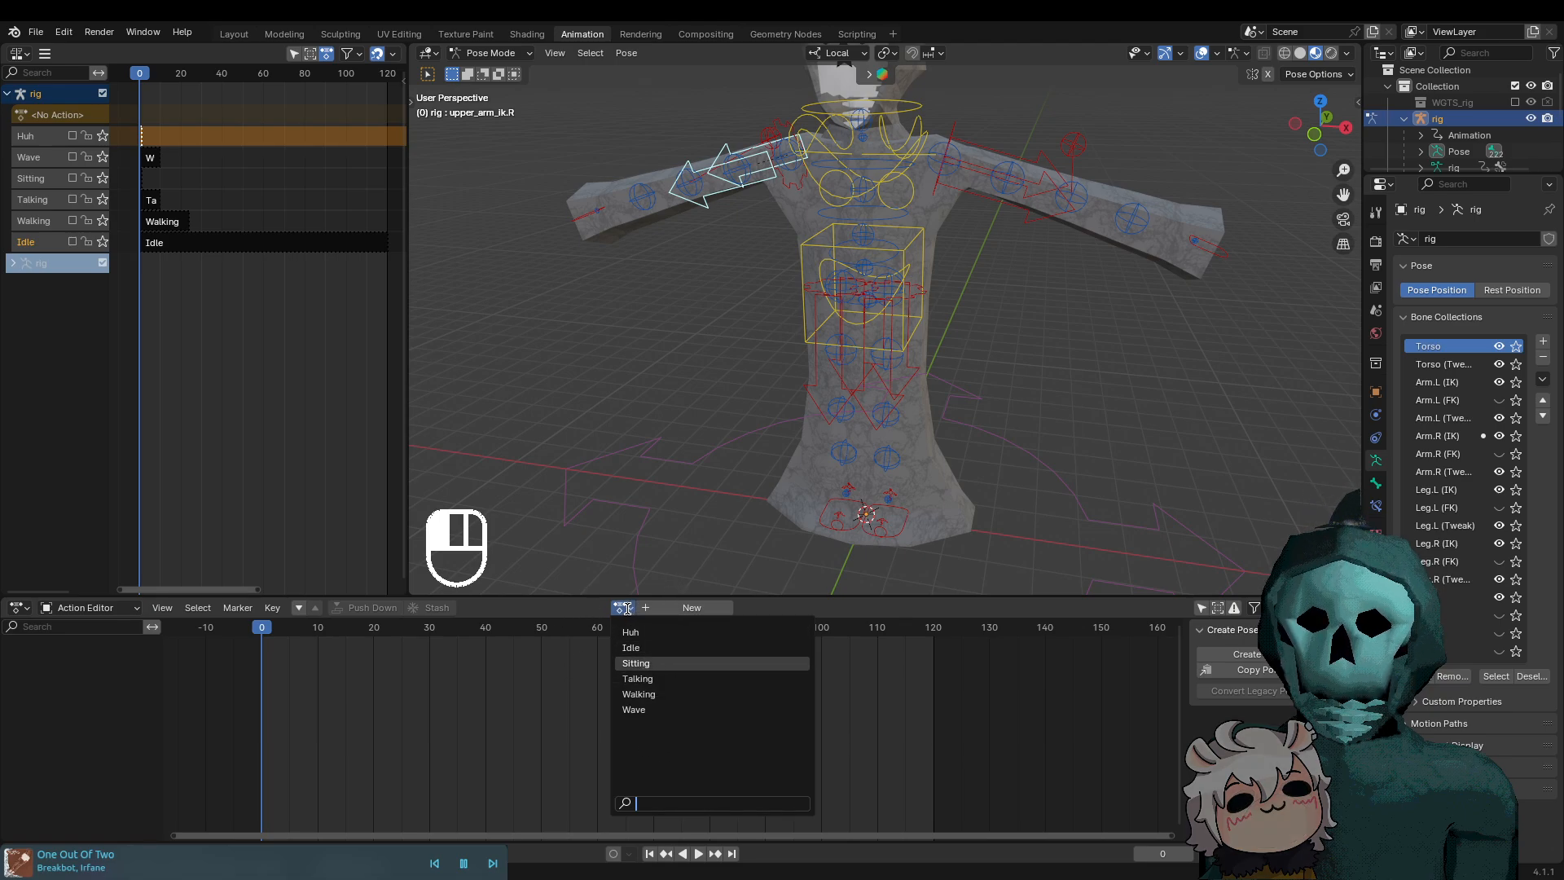
click(681, 612)
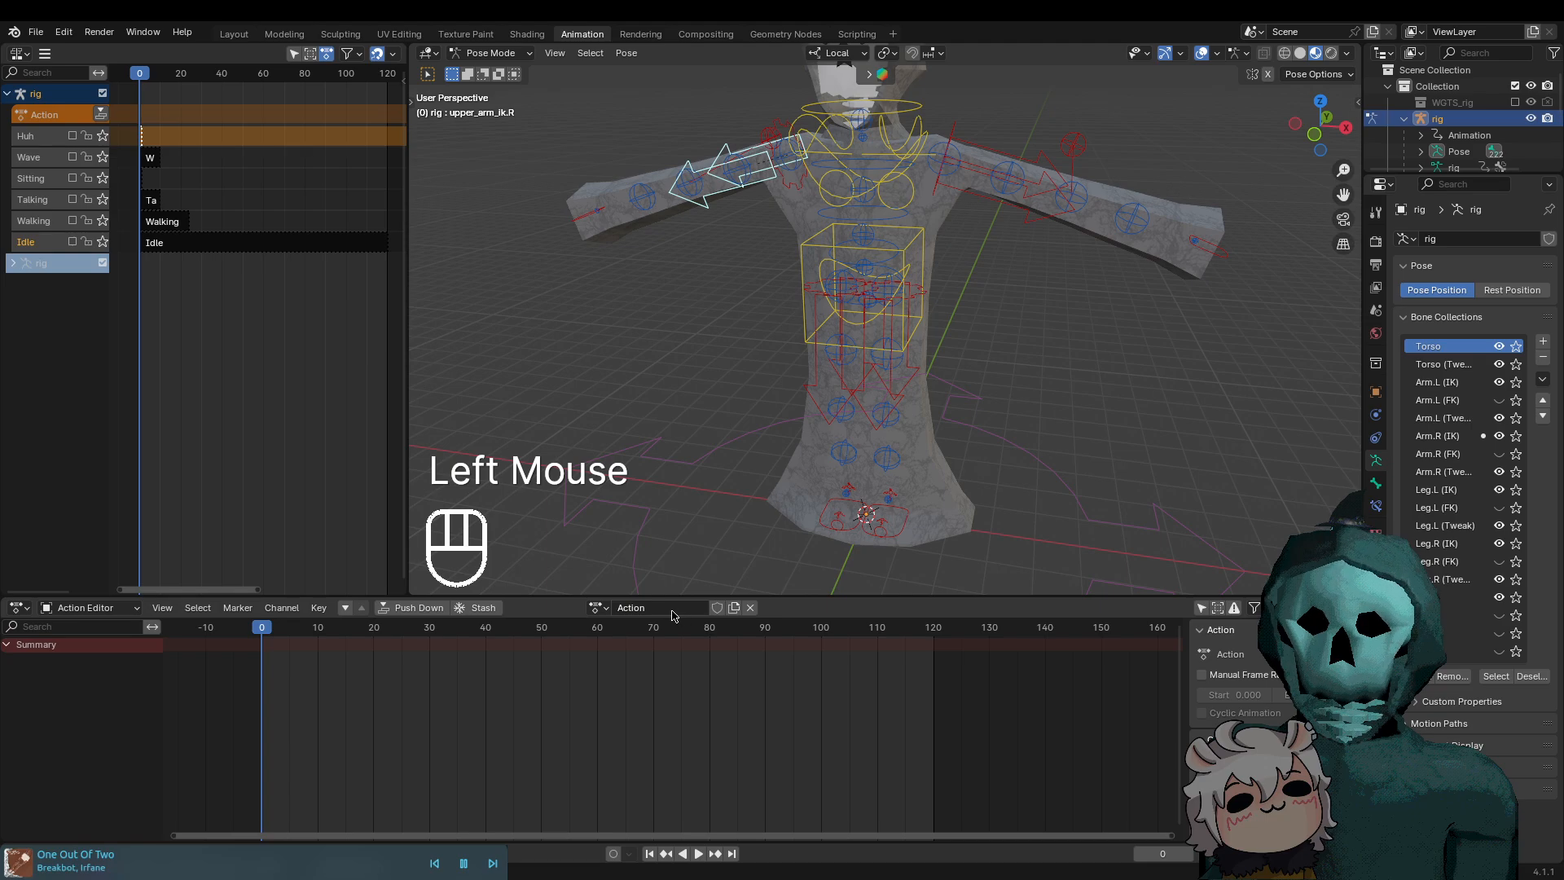
Rename the new action as Floss
double_click(681, 611)
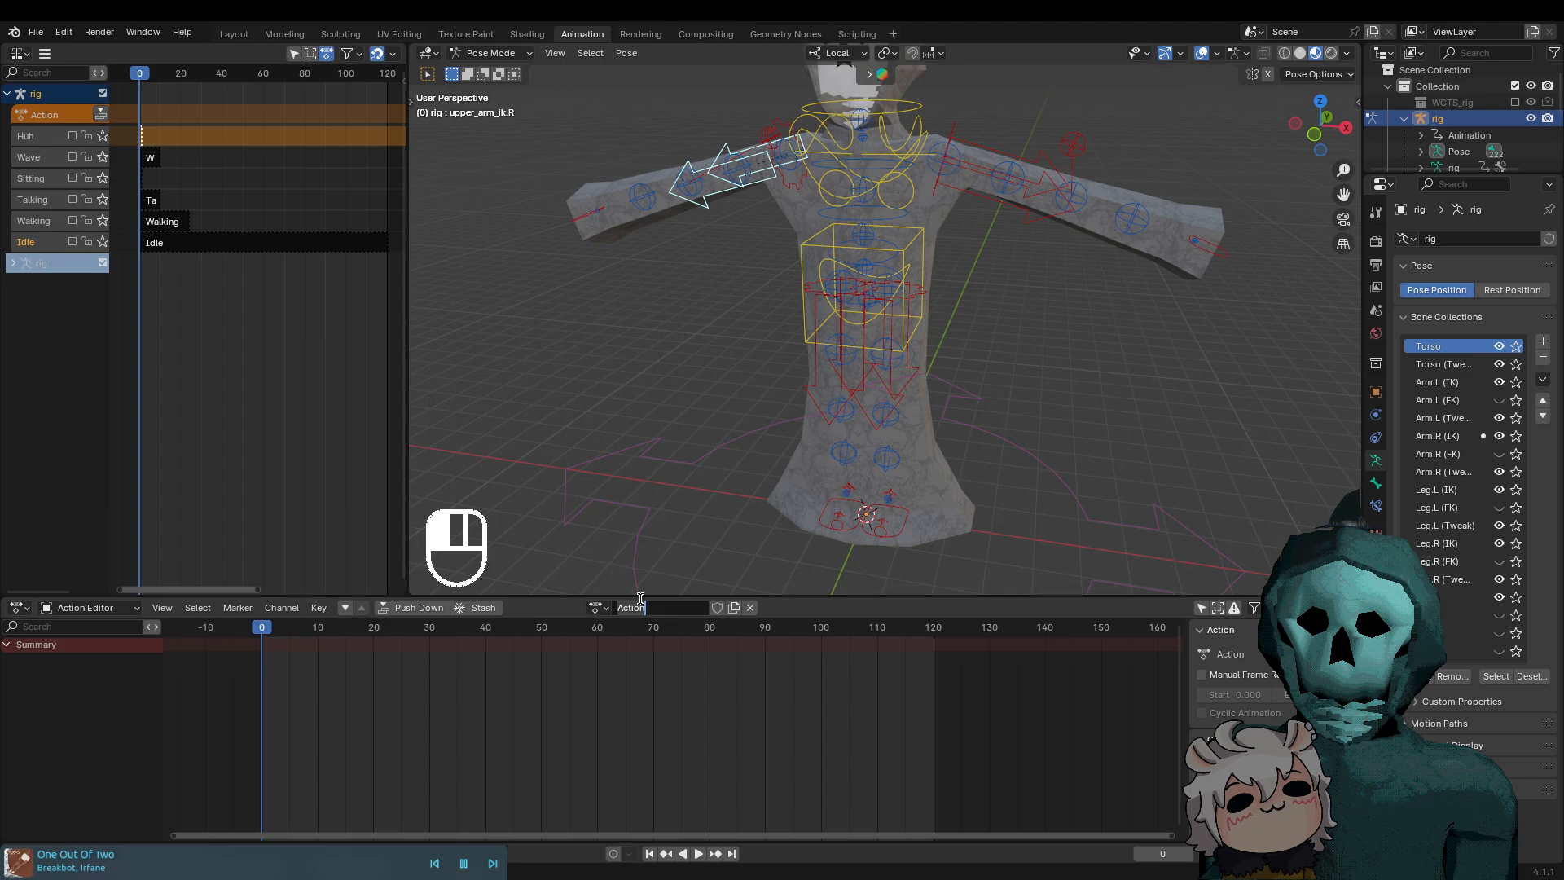
text(Floss)
key(Return)
middle_drag(668, 140, 646, 181)
middle_drag(836, 423, 1178, 457)
shift+middle_drag(1031, 501, 1083, 342)
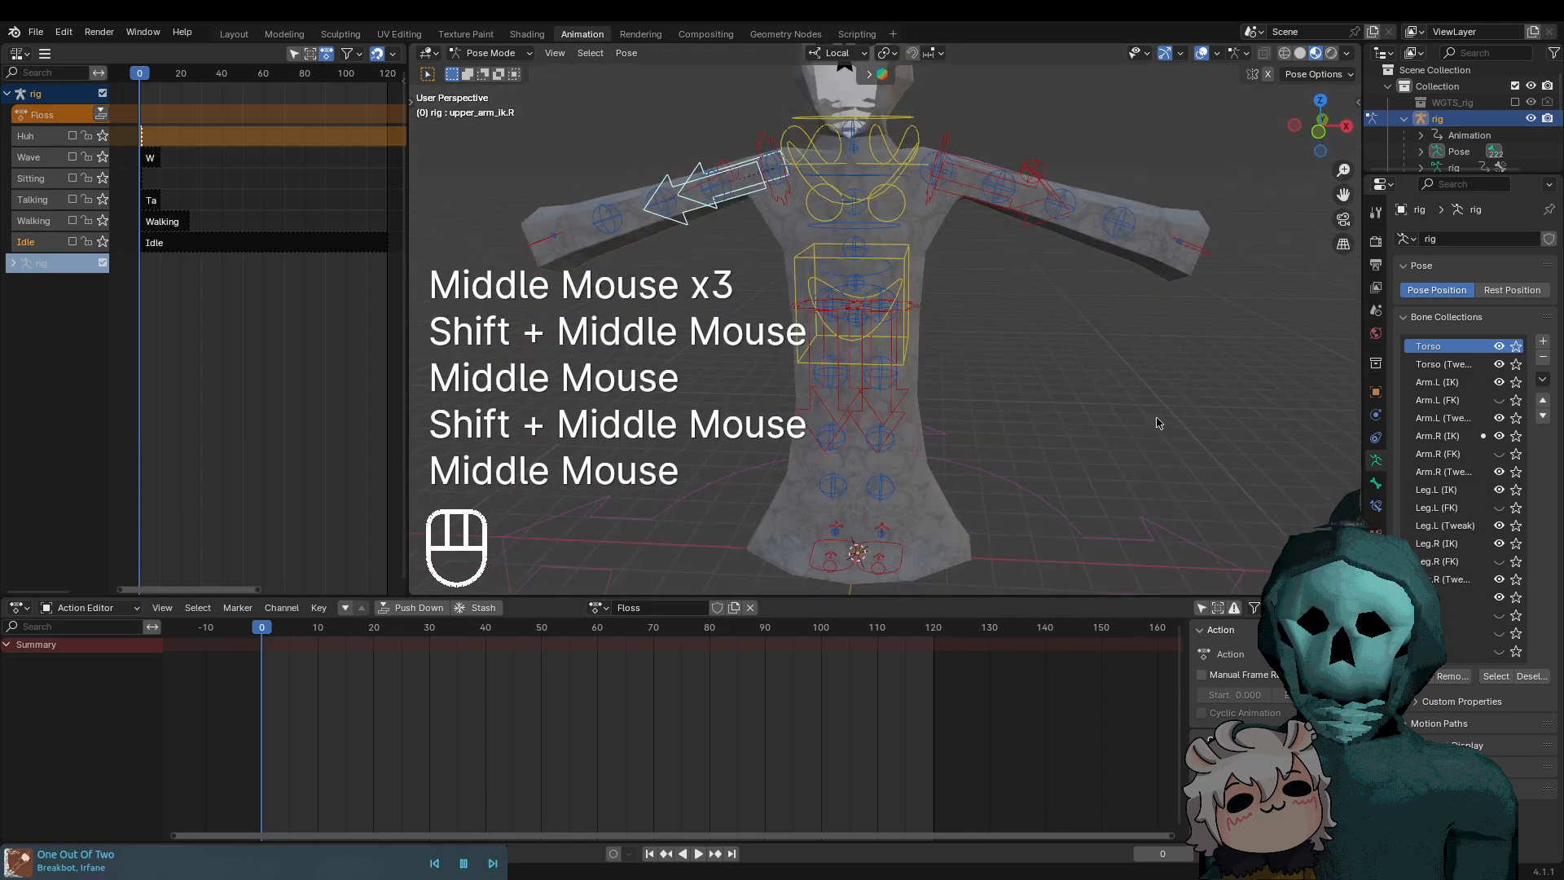
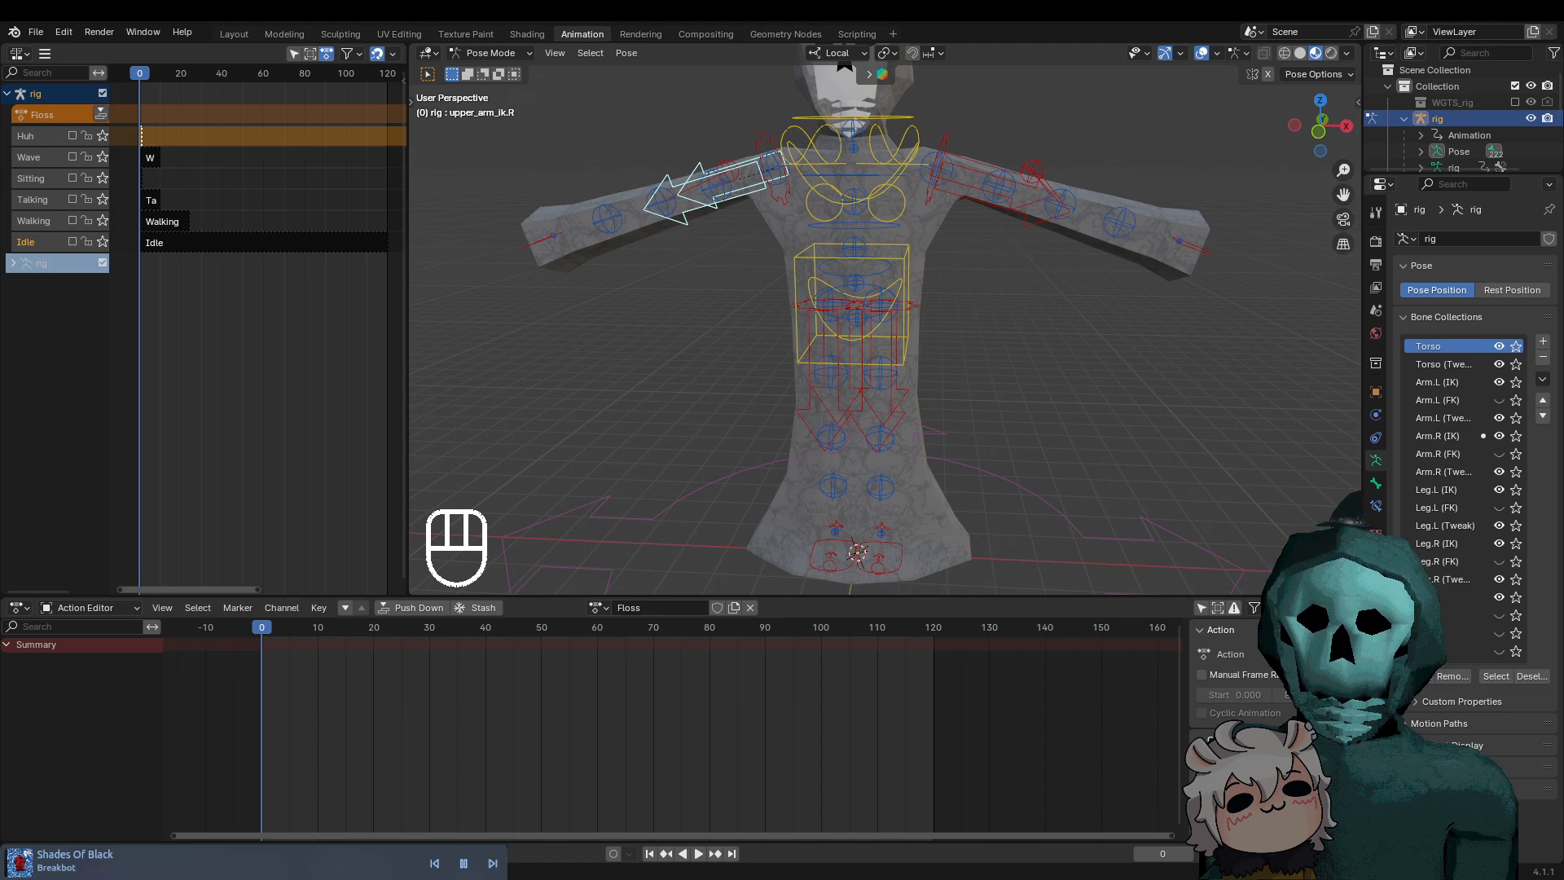
Select the right hand IK control, hand_ik.R, and examine the rig's arms and torso from several angles
middle_drag(748, 353, 887, 443)
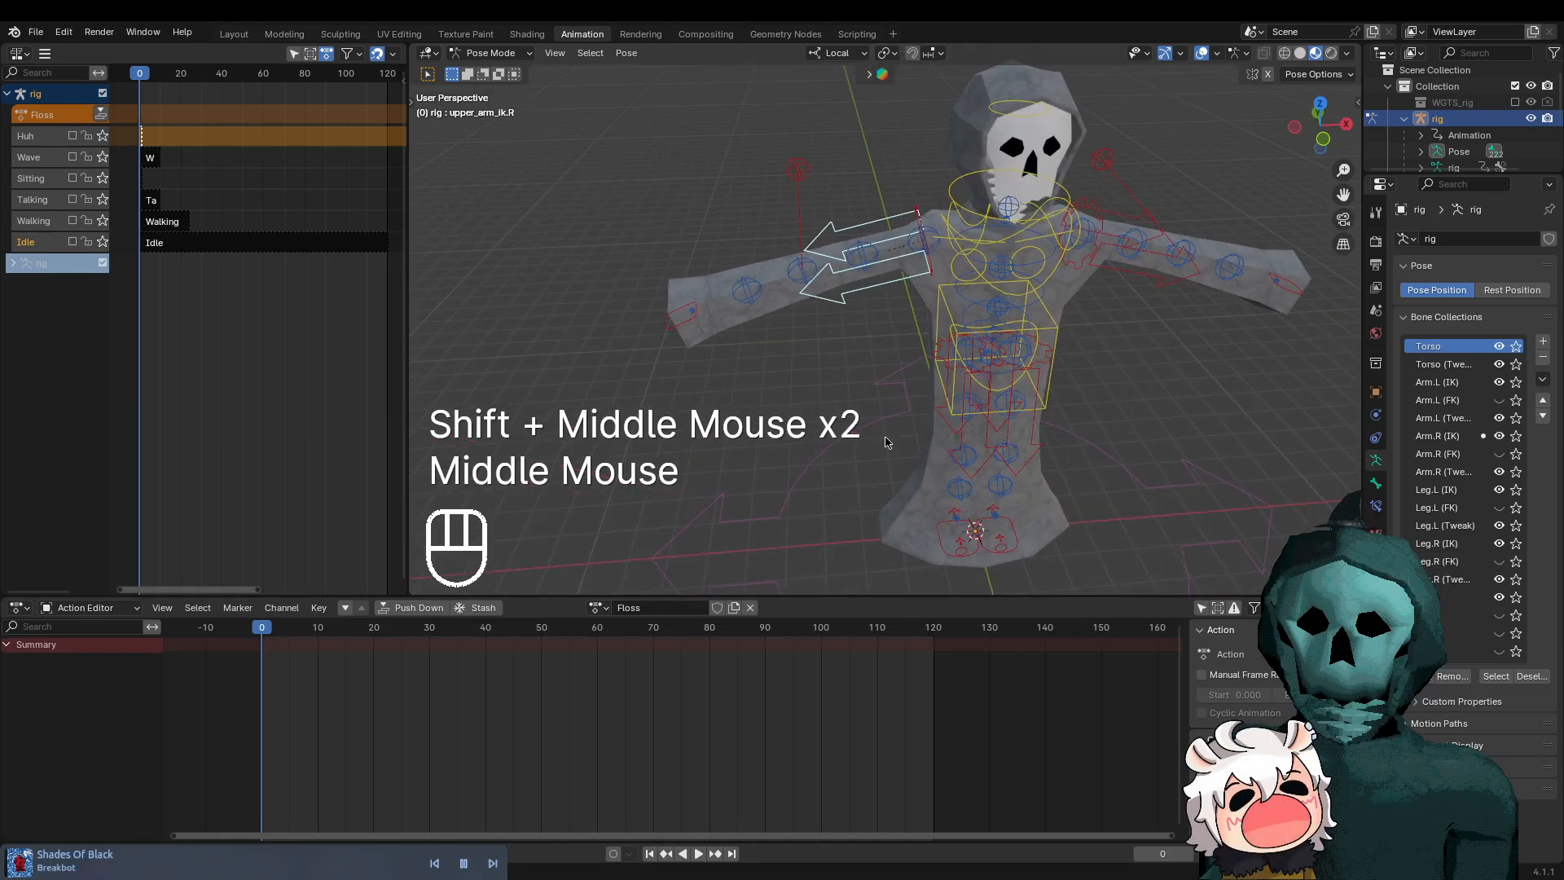
click(680, 320)
middle_drag(680, 319, 986, 416)
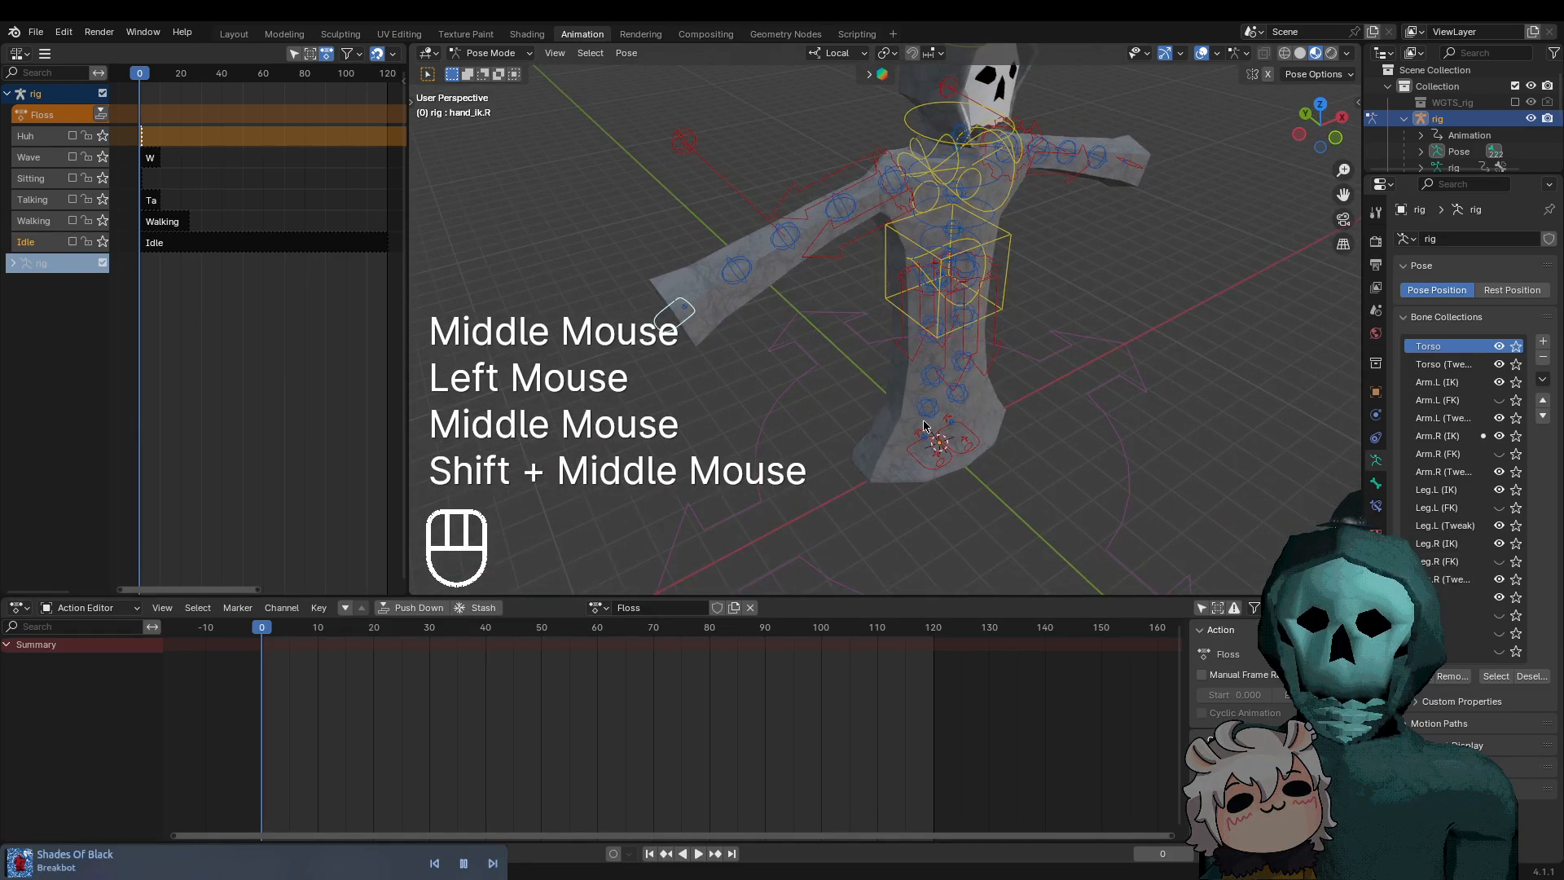
middle_drag(896, 410, 900, 364)
scroll(988, 377, up, 2)
scroll(961, 379, down, 2)
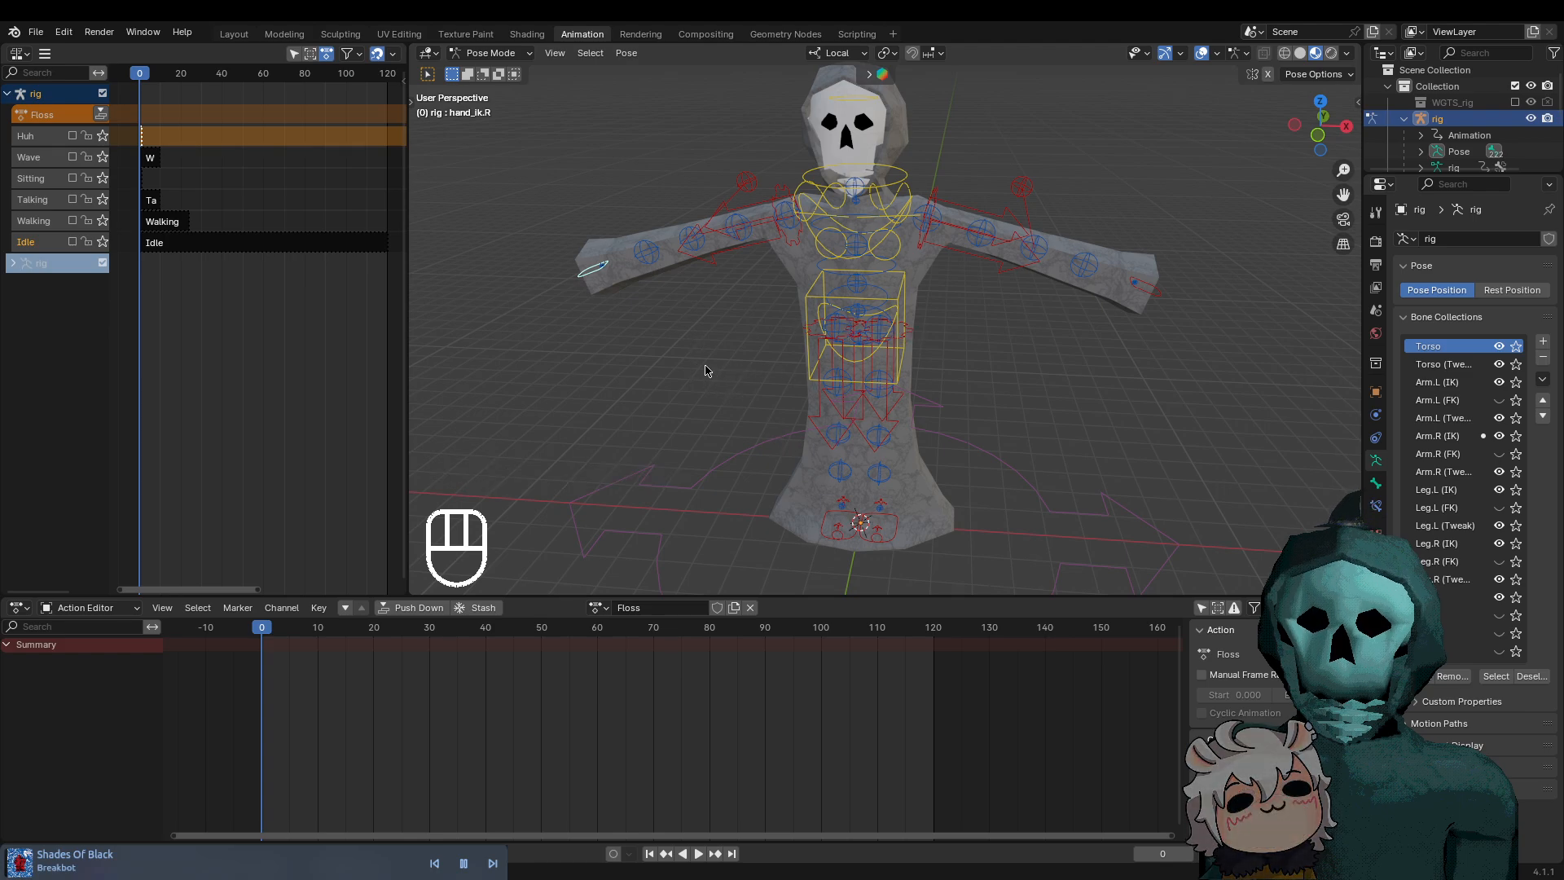
middle_drag(657, 367, 927, 441)
scroll(733, 391, up, 2)
scroll(815, 441, down, 2)
scroll(848, 448, up, 1)
scroll(1009, 357, down, 2)
scroll(1046, 359, up, 1)
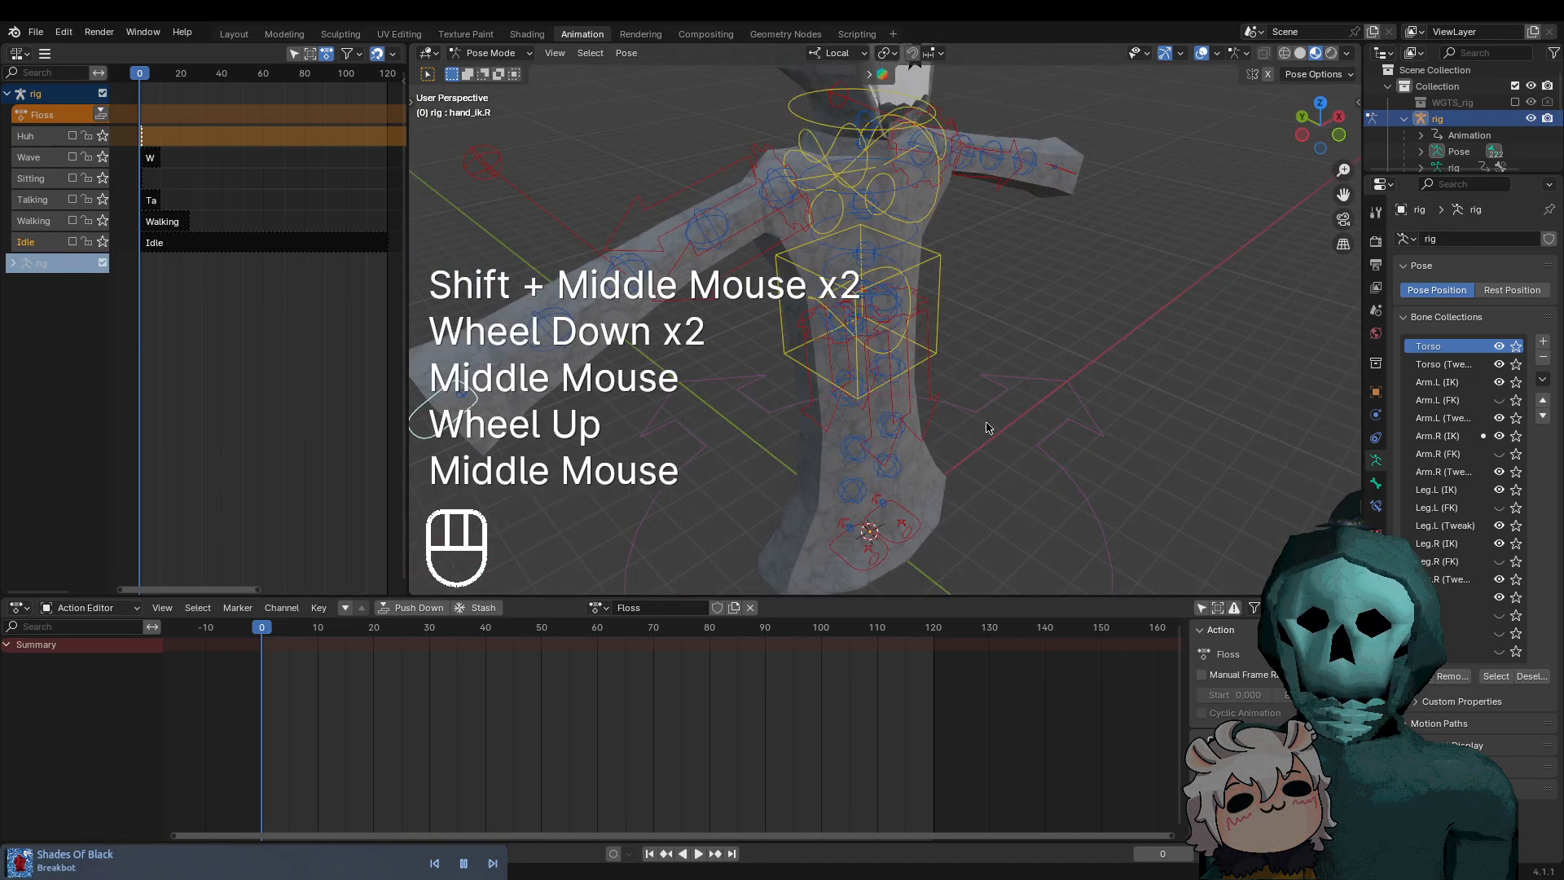
middle_drag(1062, 441, 949, 448)
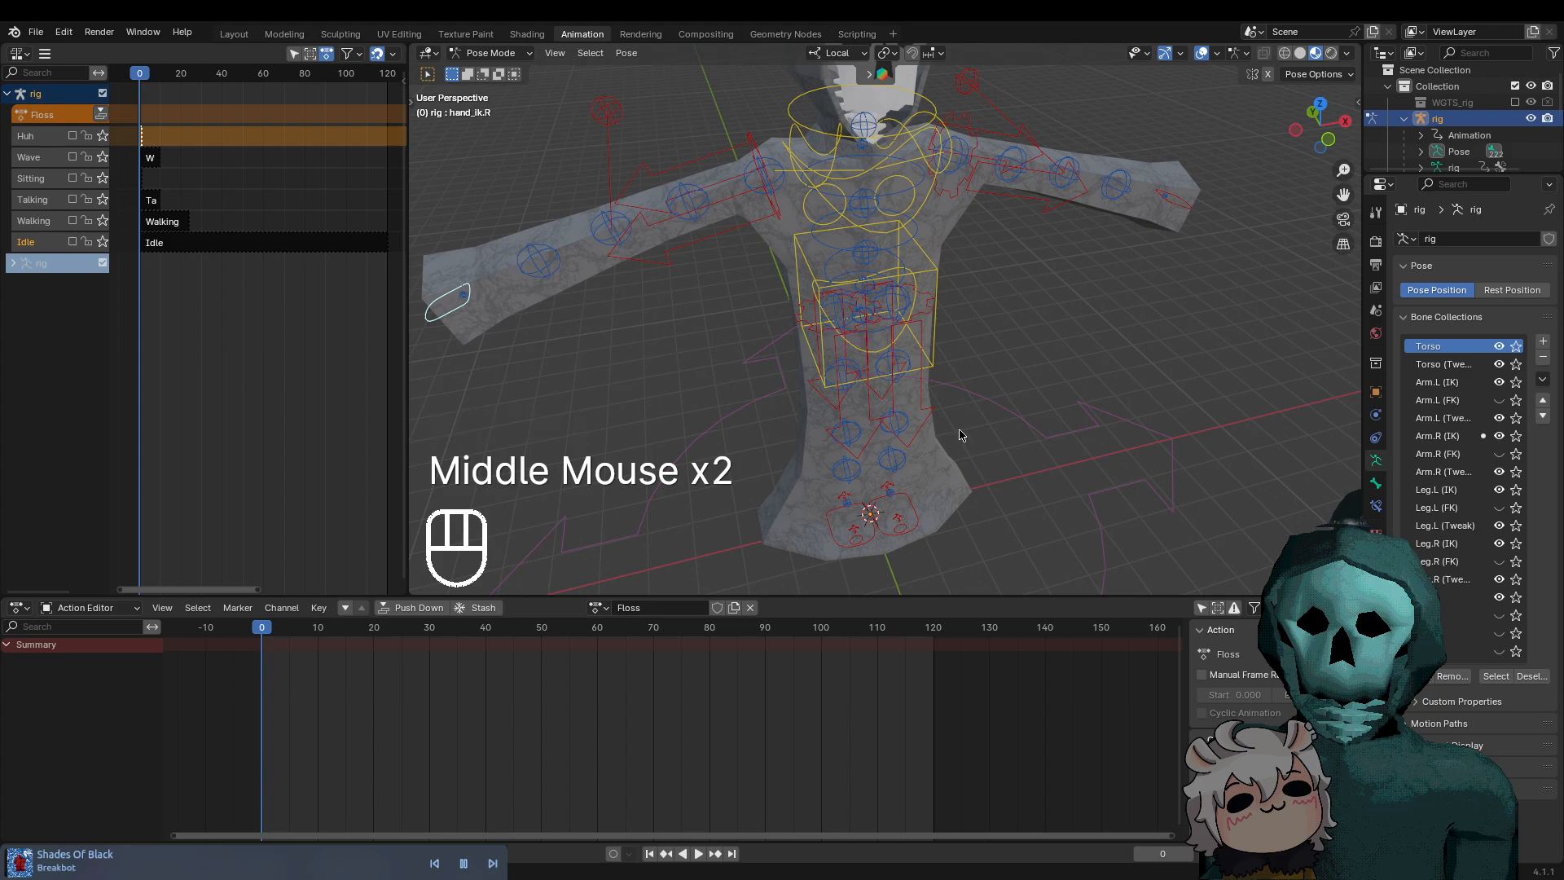
middle_drag(1044, 403, 833, 355)
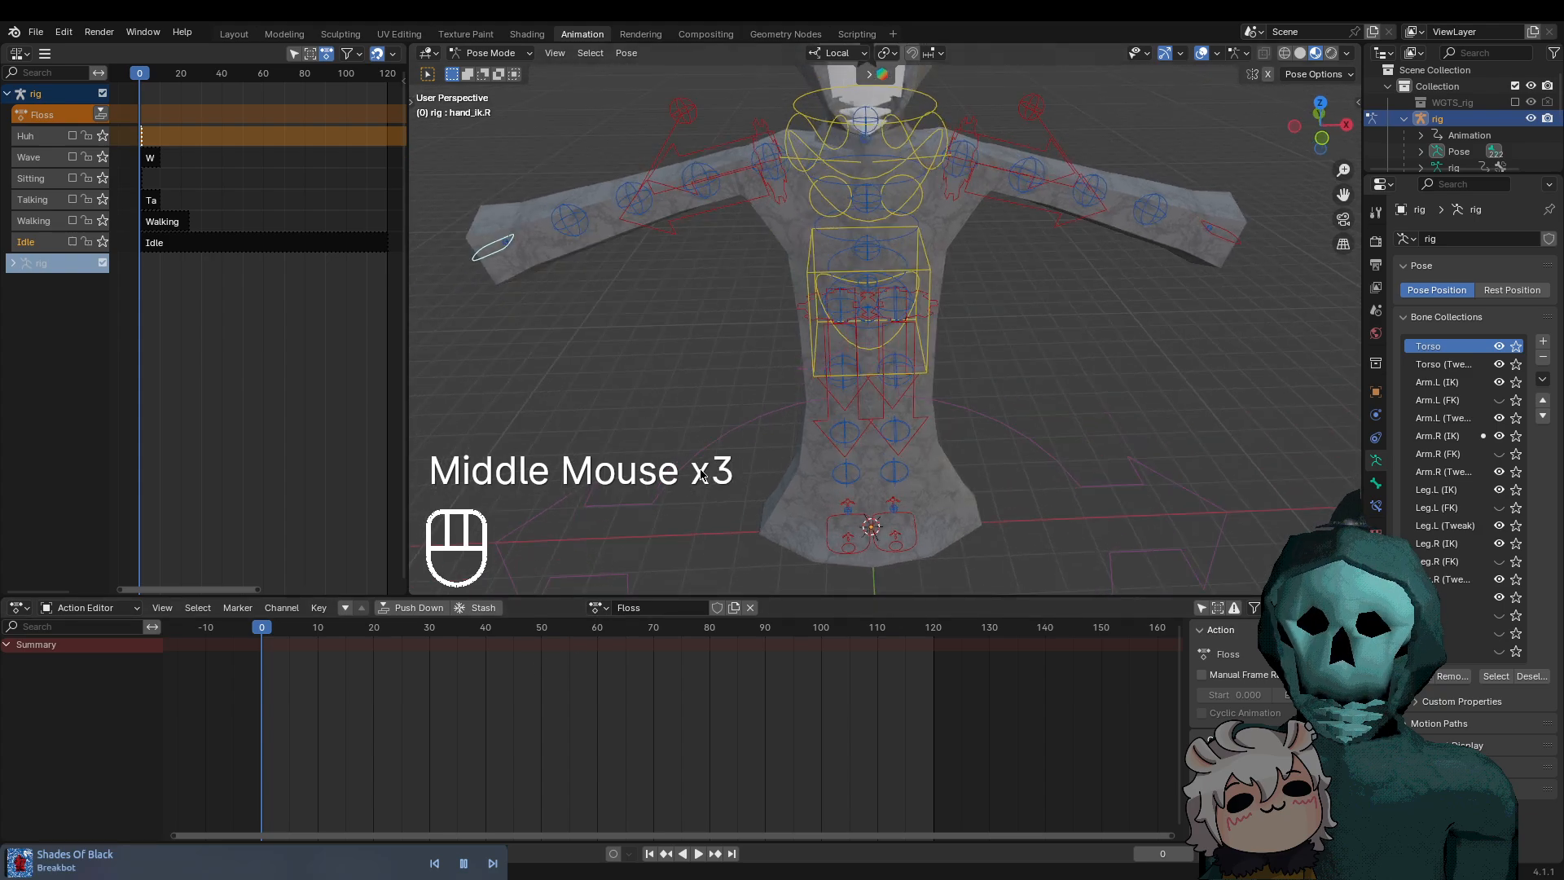
Select the left hand IK control, hand_ik.L, and set the transform orientation to Global
middle_drag(696, 480, 1203, 333)
click(1127, 233)
middle_drag(1127, 234, 1079, 244)
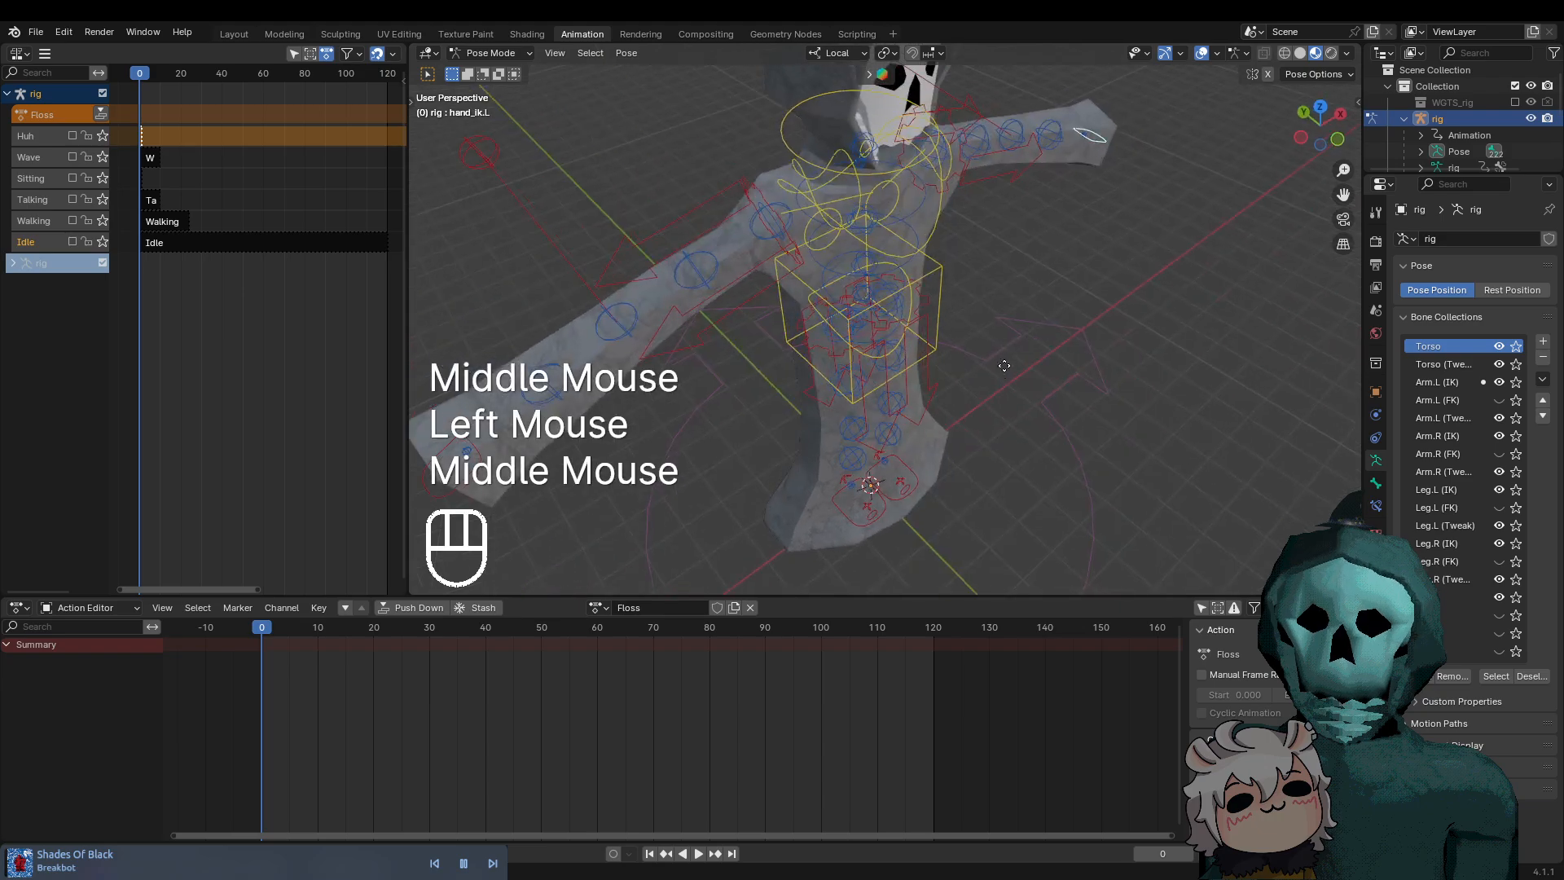
key(g)
middle_click(1088, 261)
key(Escape)
click(837, 53)
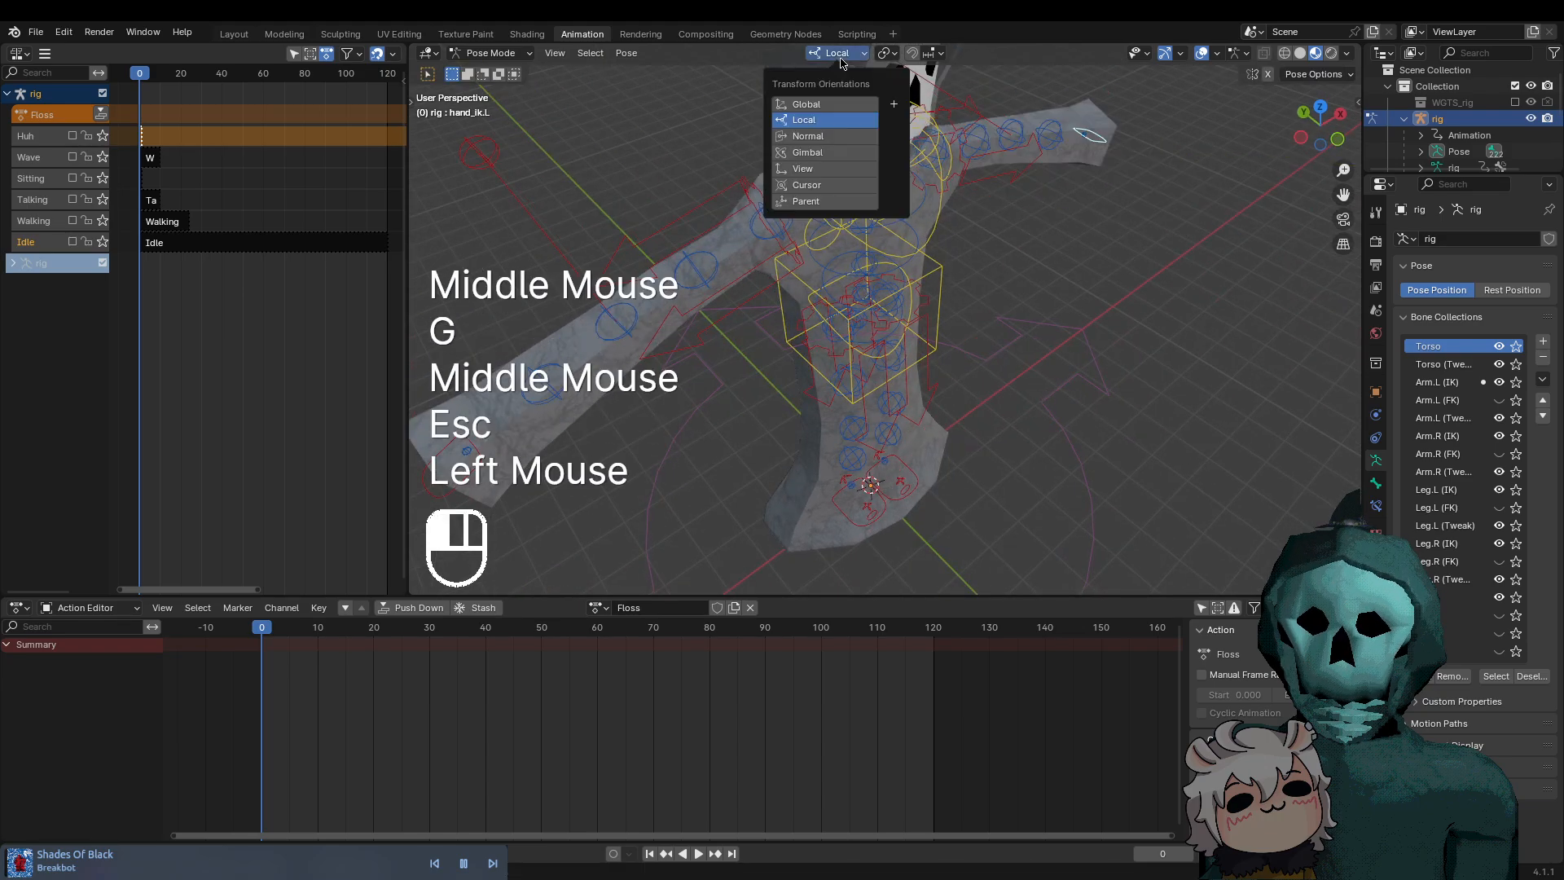
click(823, 105)
Move the left hand control along the global X axis across to the character's right side
key(g)
middle_click(1133, 220)
click(1191, 247)
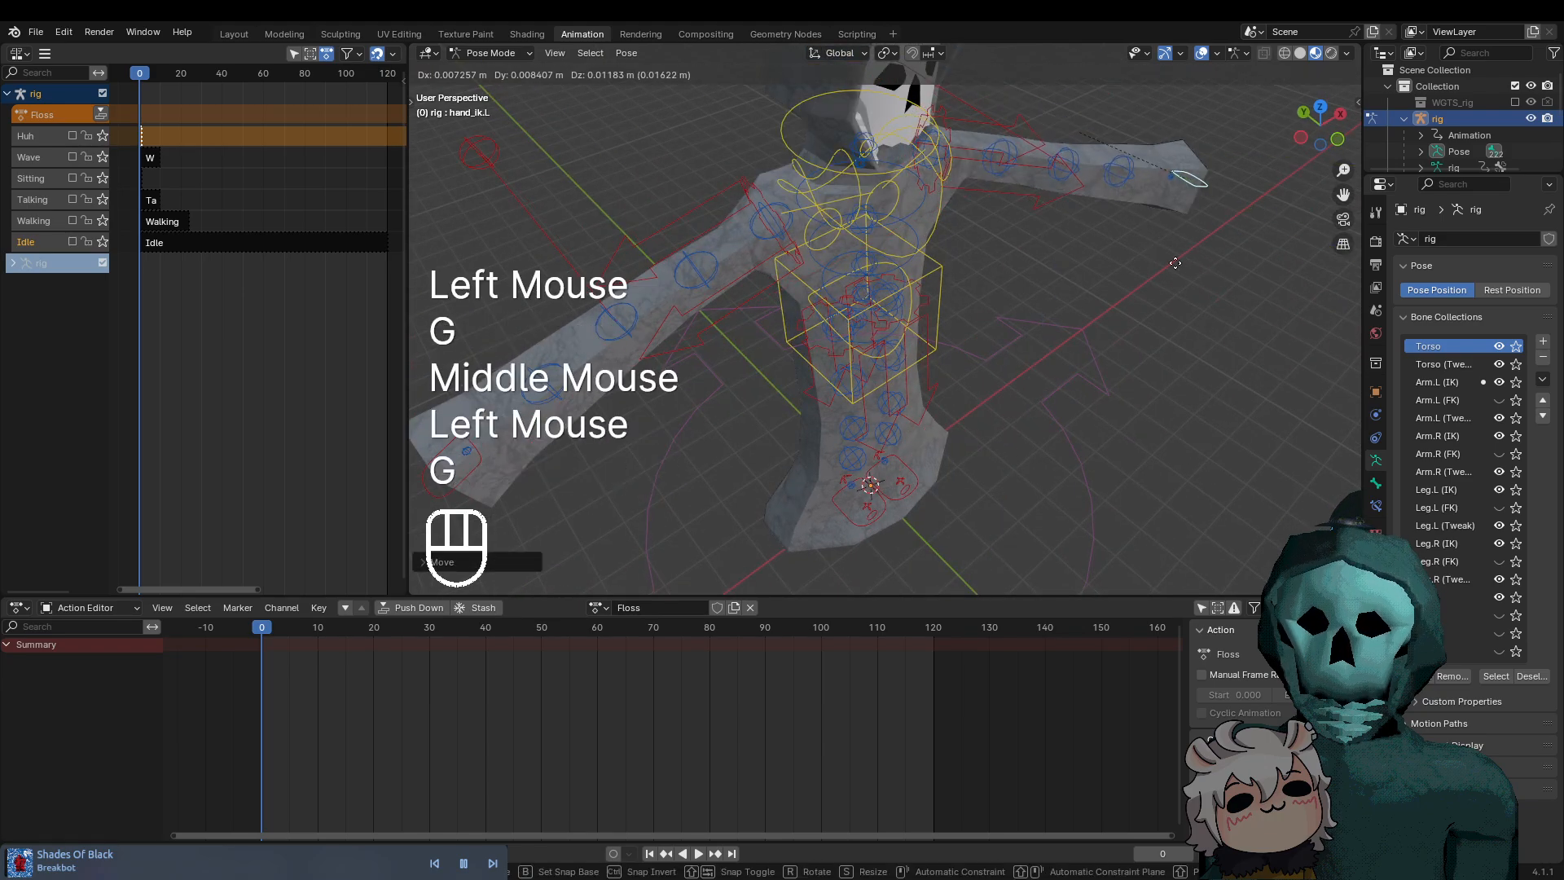
key(g)
middle_click(1150, 269)
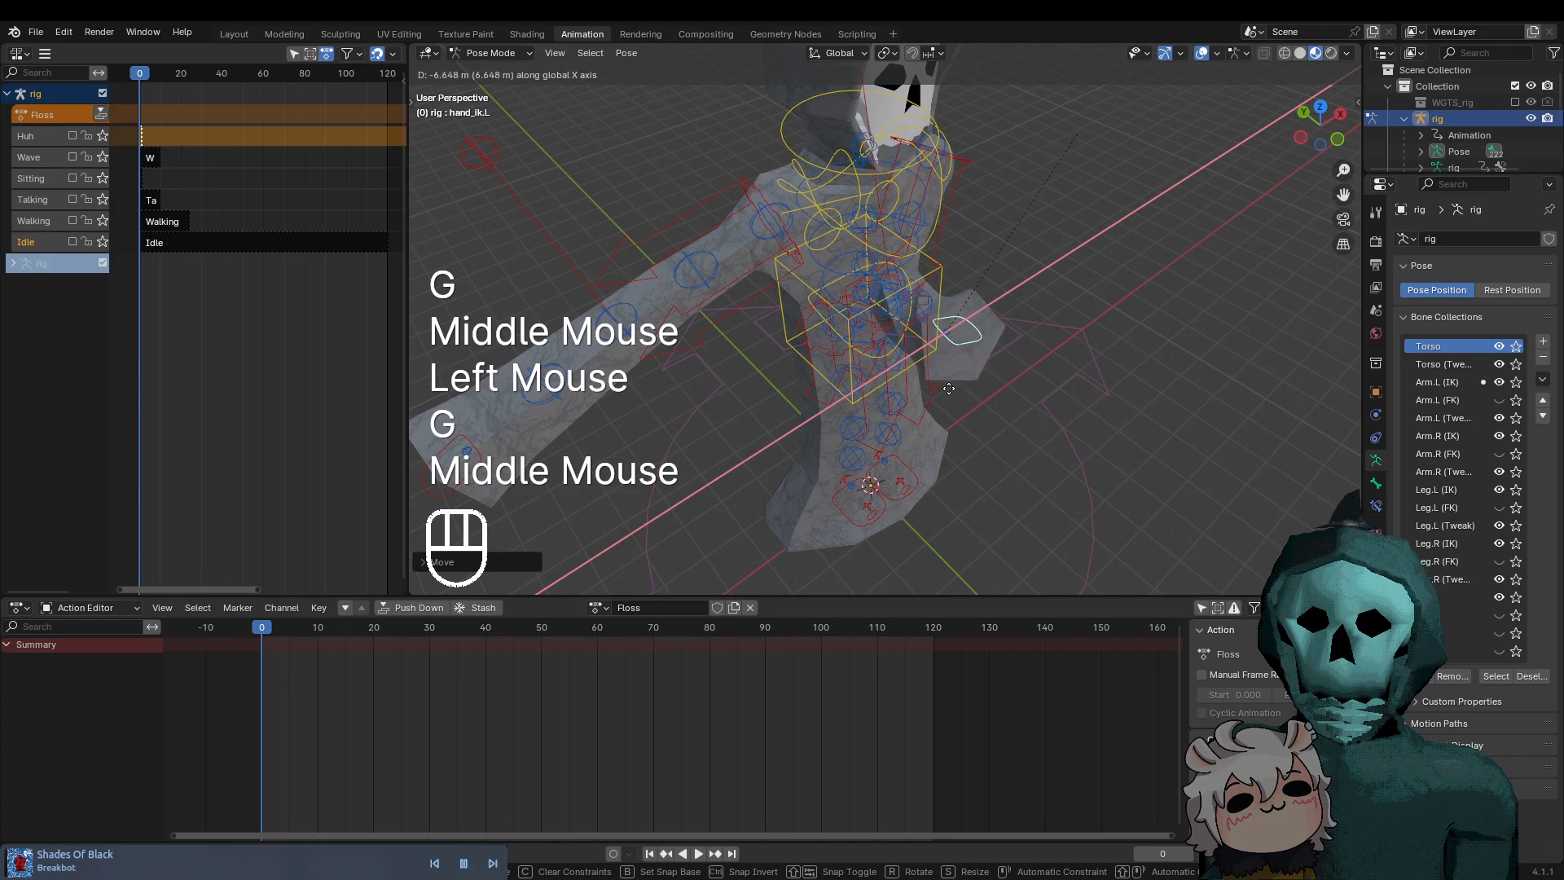
click(908, 378)
Move the left hand control forward along the global Y axis, in front of the body
middle_drag(1023, 353, 1094, 130)
click(1093, 153)
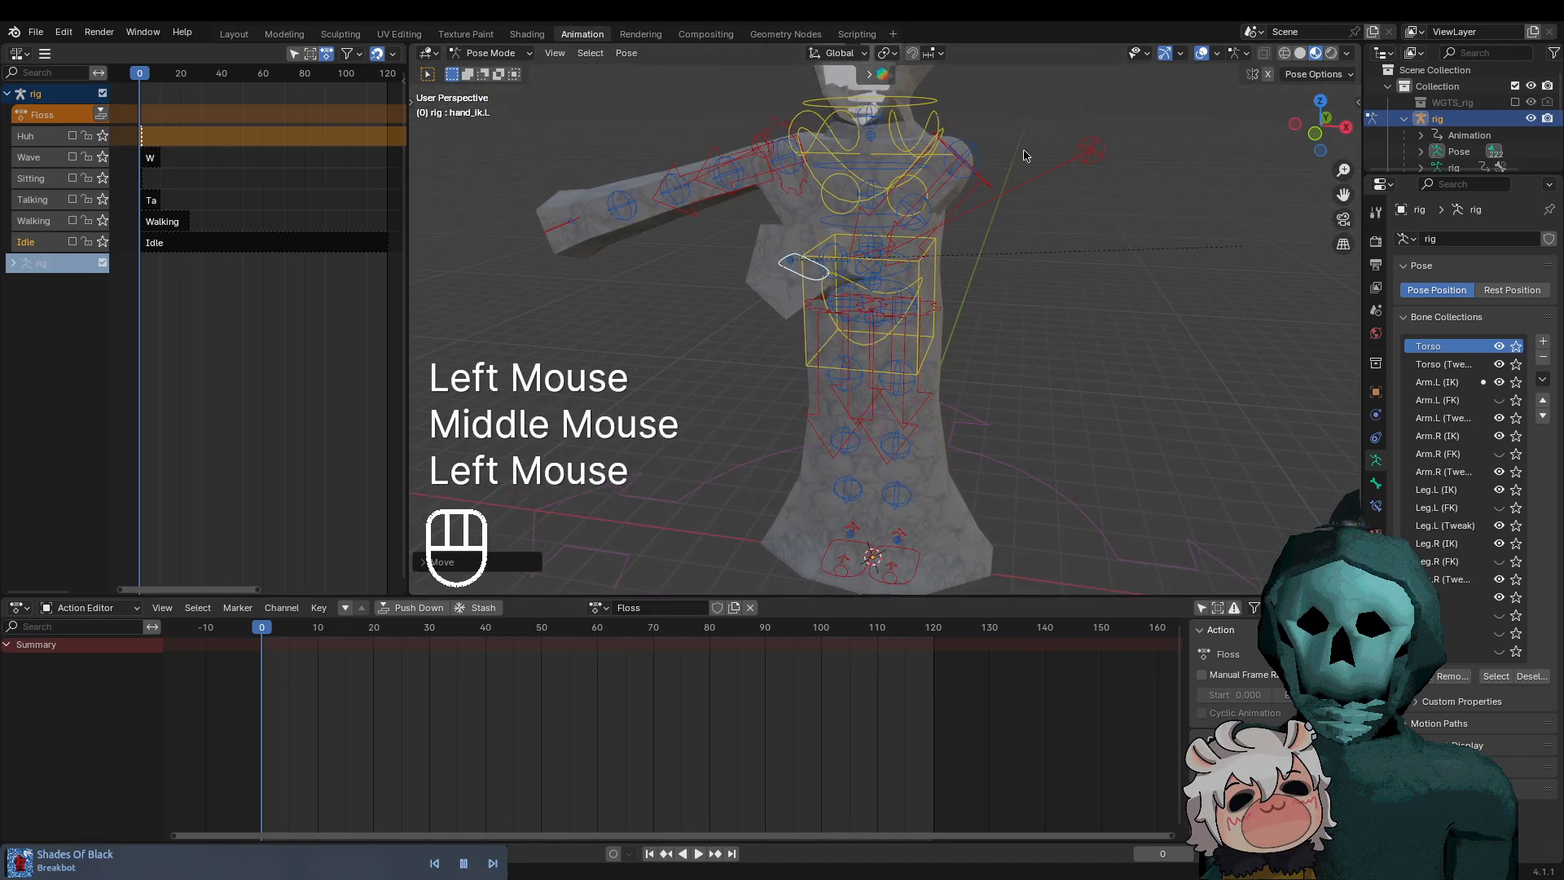
drag(1124, 114, 1055, 233)
middle_drag(1054, 234, 848, 314)
middle_drag(847, 313, 918, 311)
scroll(901, 364, down, 2)
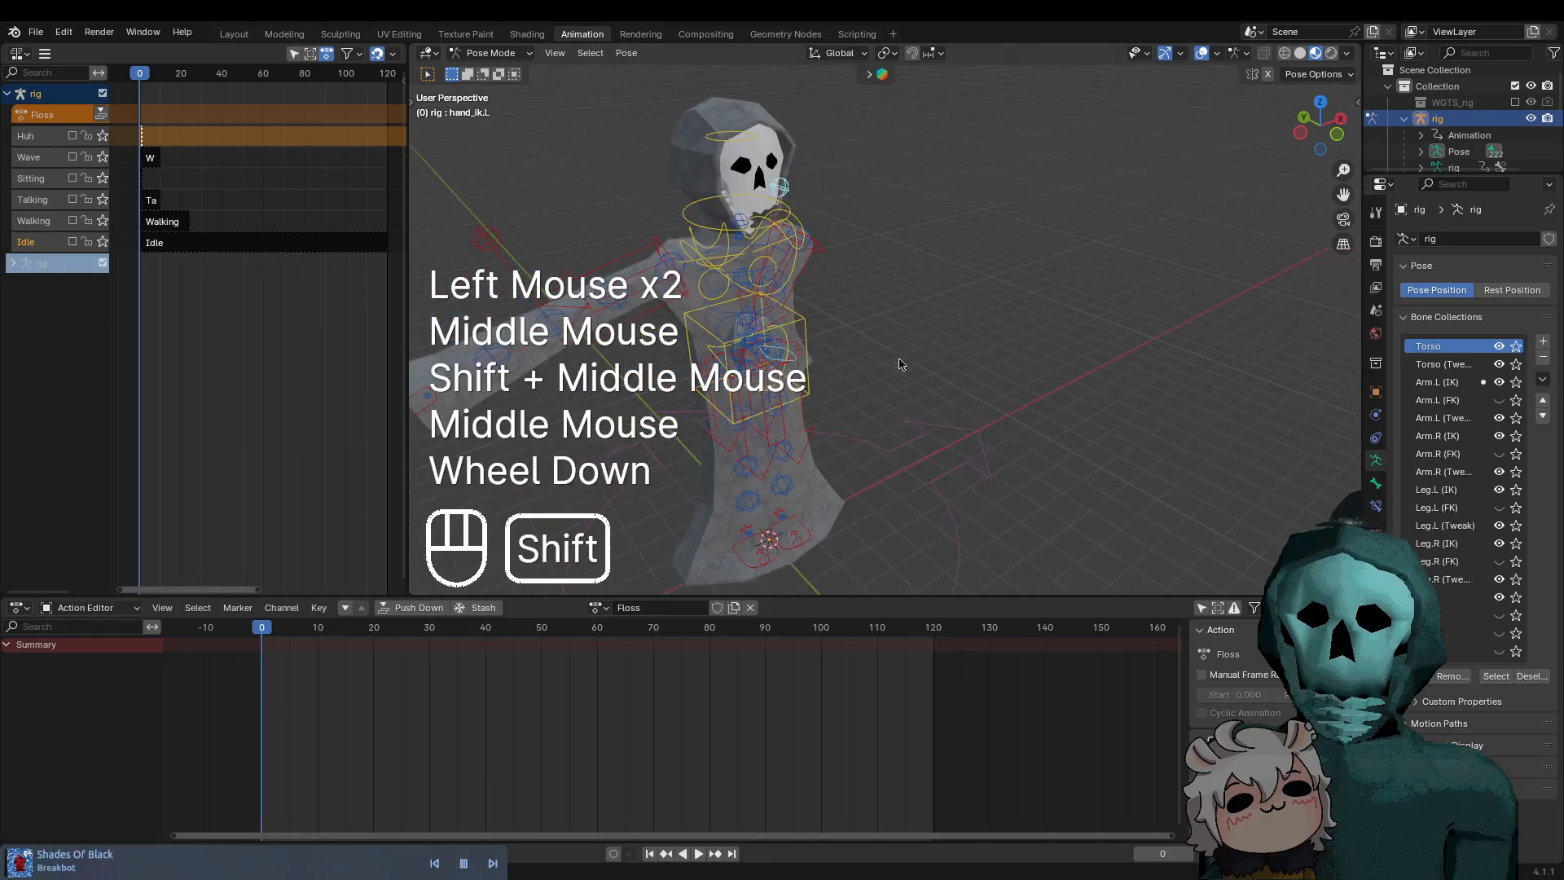
shift+middle_drag(902, 363, 911, 399)
key(g)
middle_click(1011, 405)
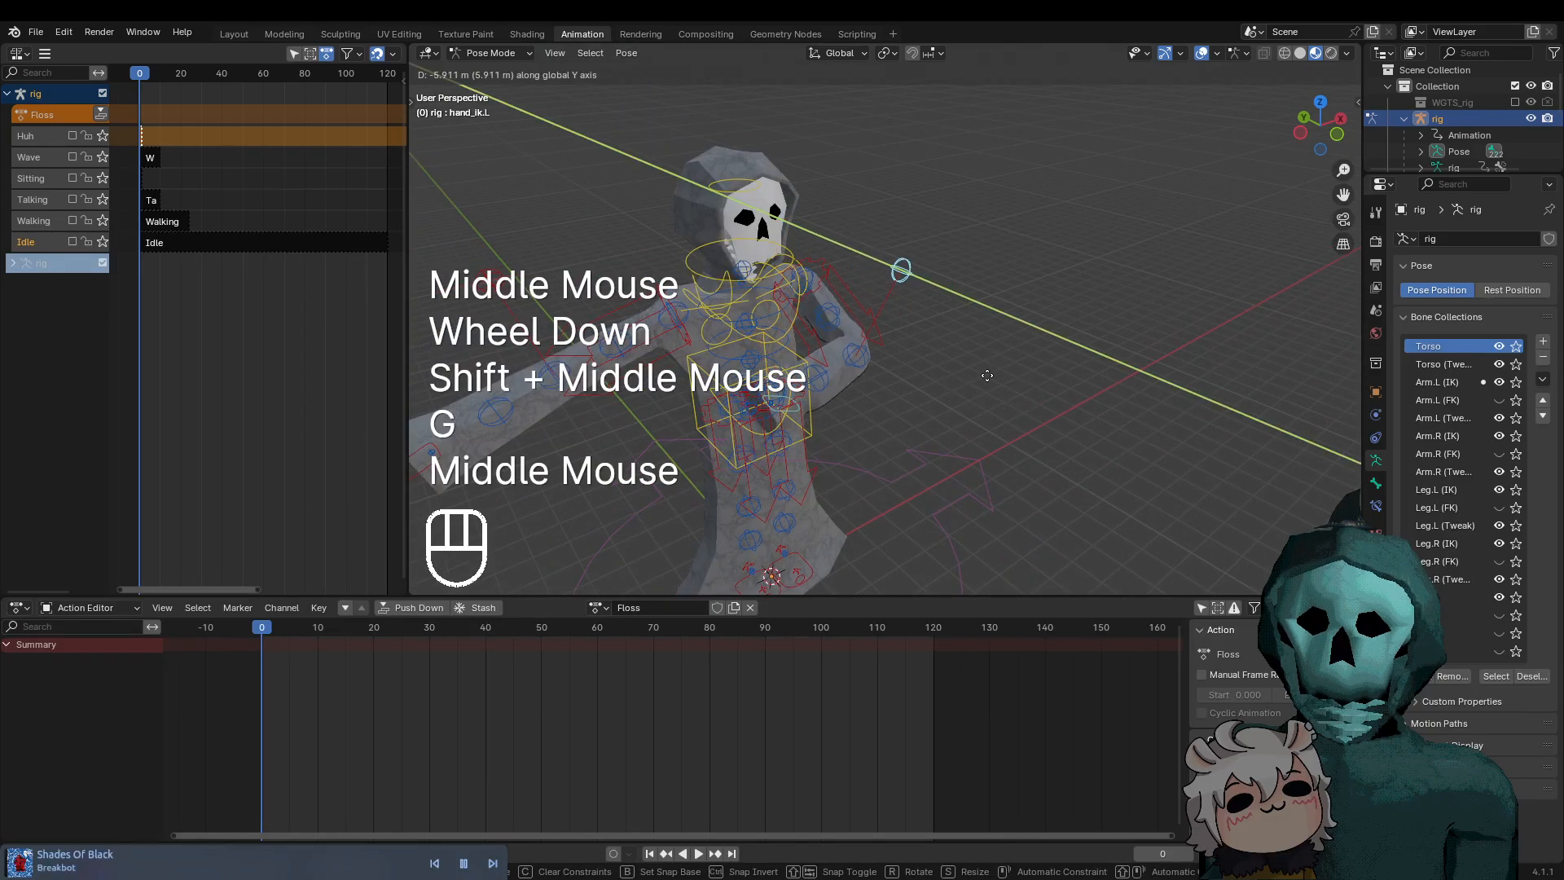
click(960, 373)
Select the right hand IK control, hand_ik.R, and move it down beside the body to lower the right arm
scroll(966, 377, up, 3)
shift+middle_drag(957, 408, 1153, 374)
click(684, 350)
key(g)
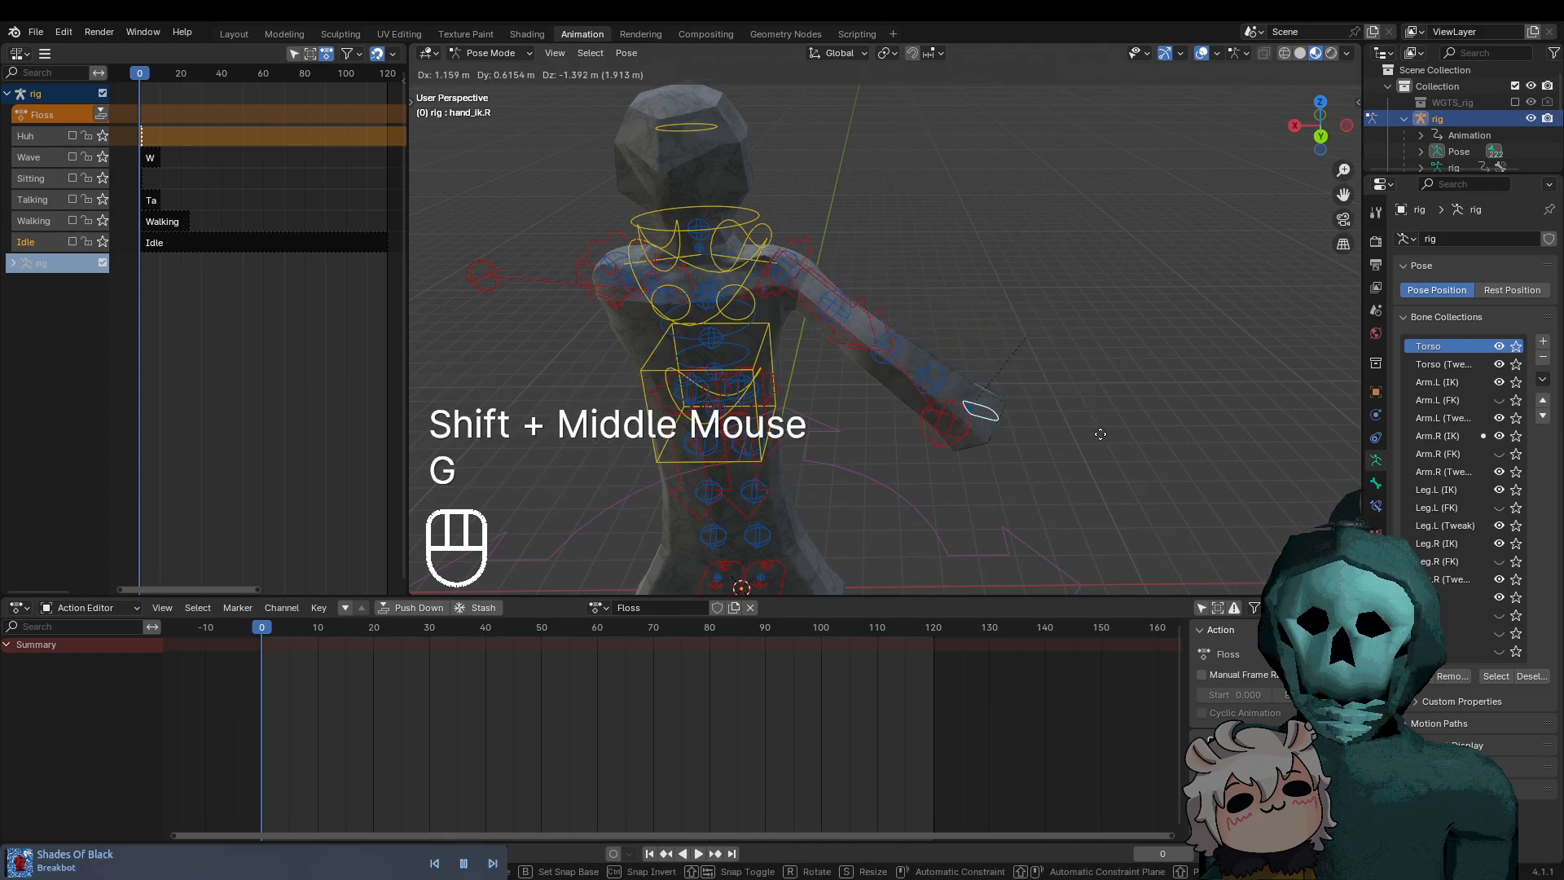
click(1035, 447)
middle_drag(1035, 447, 836, 375)
middle_drag(983, 422, 1006, 426)
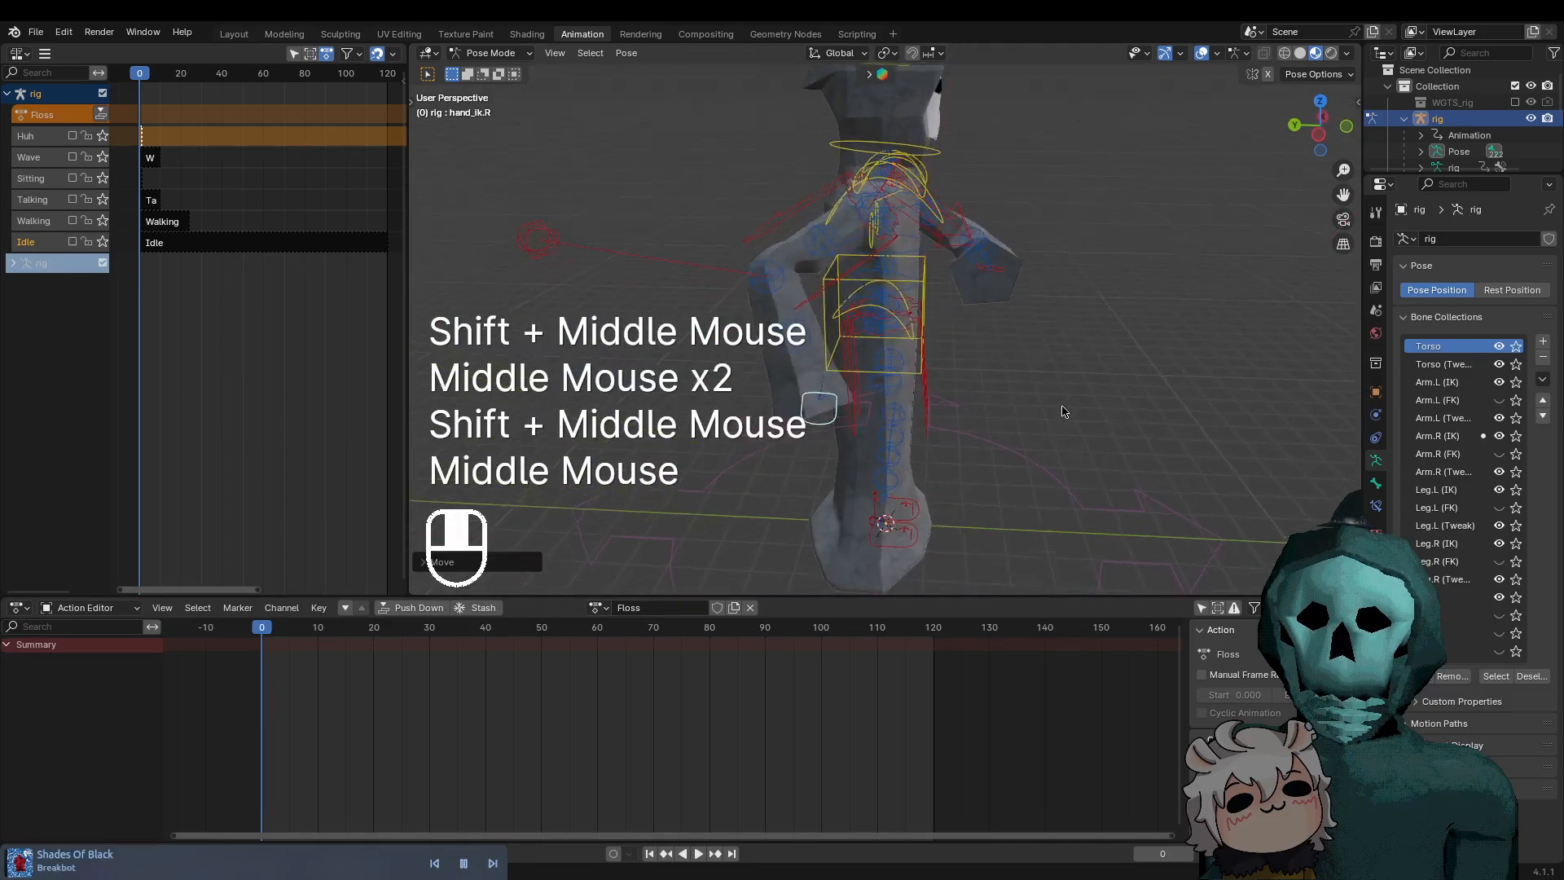
Shift the right hand control with an axis-constrained move and adjust its height along the global Z axis
key(g)
middle_click(1018, 428)
click(1025, 471)
key(g)
middle_click(1018, 440)
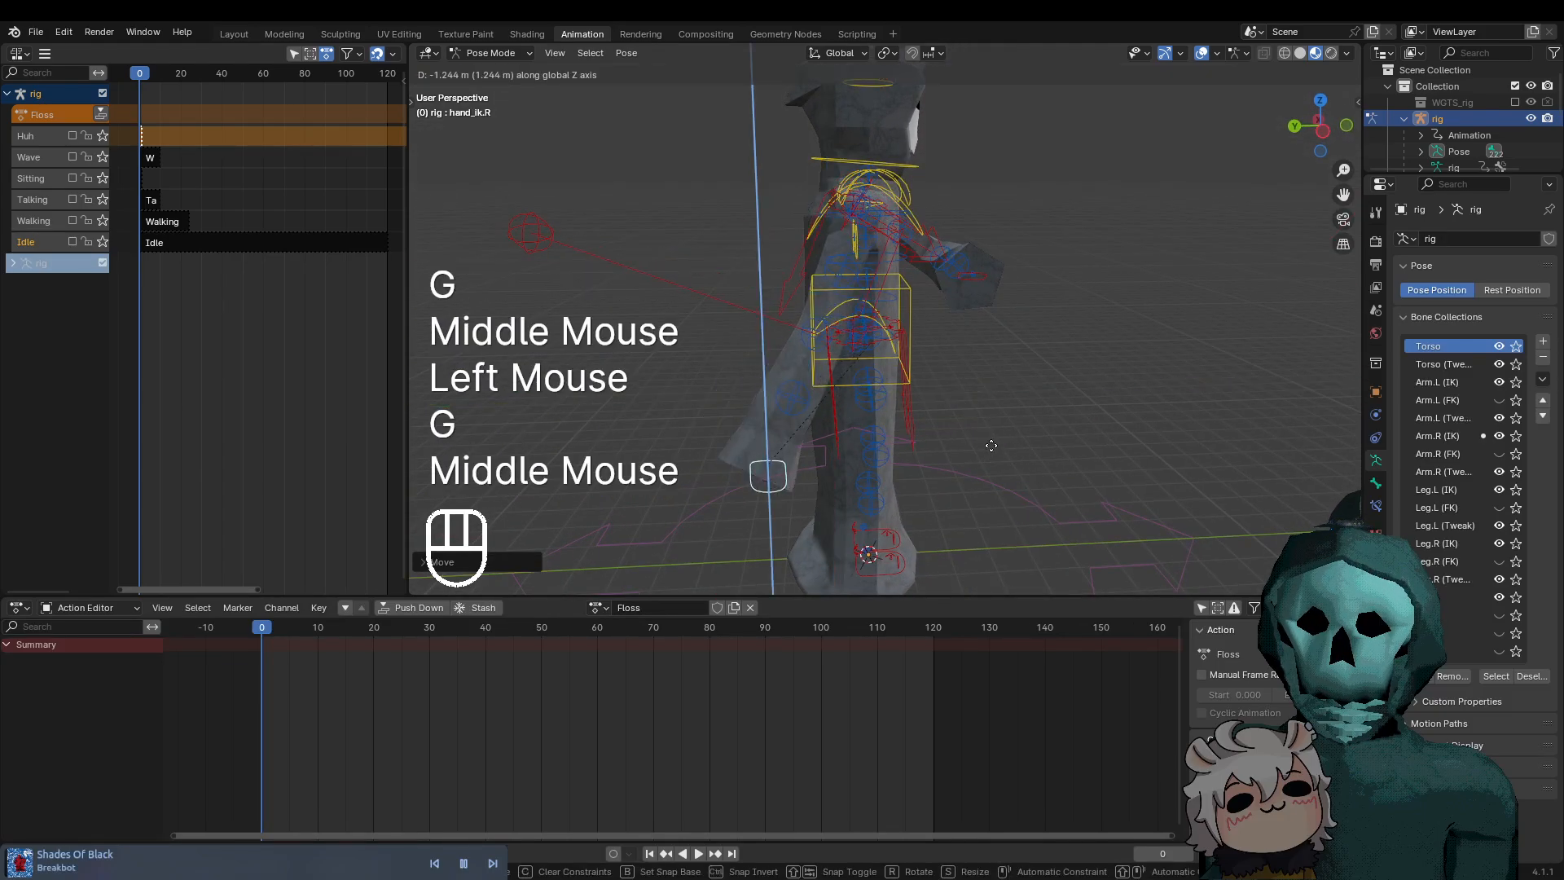
click(1016, 388)
middle_drag(1007, 386, 884, 411)
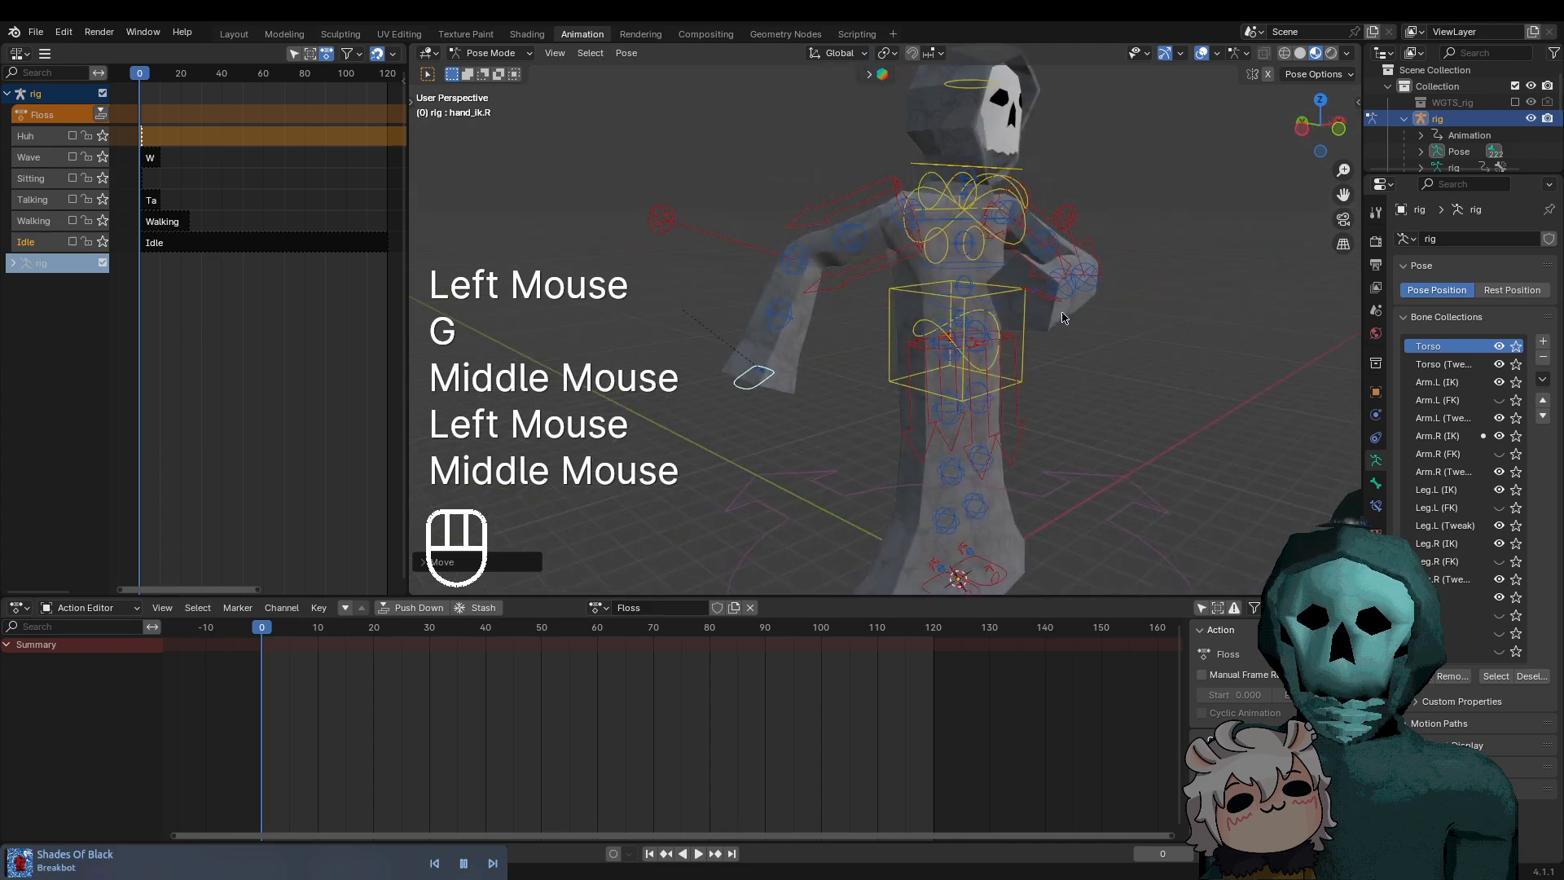
Select the left hand control and move it down in front of the waist toward the right hip
click(1039, 334)
middle_drag(1064, 347, 907, 352)
middle_drag(906, 352, 896, 349)
key(g)
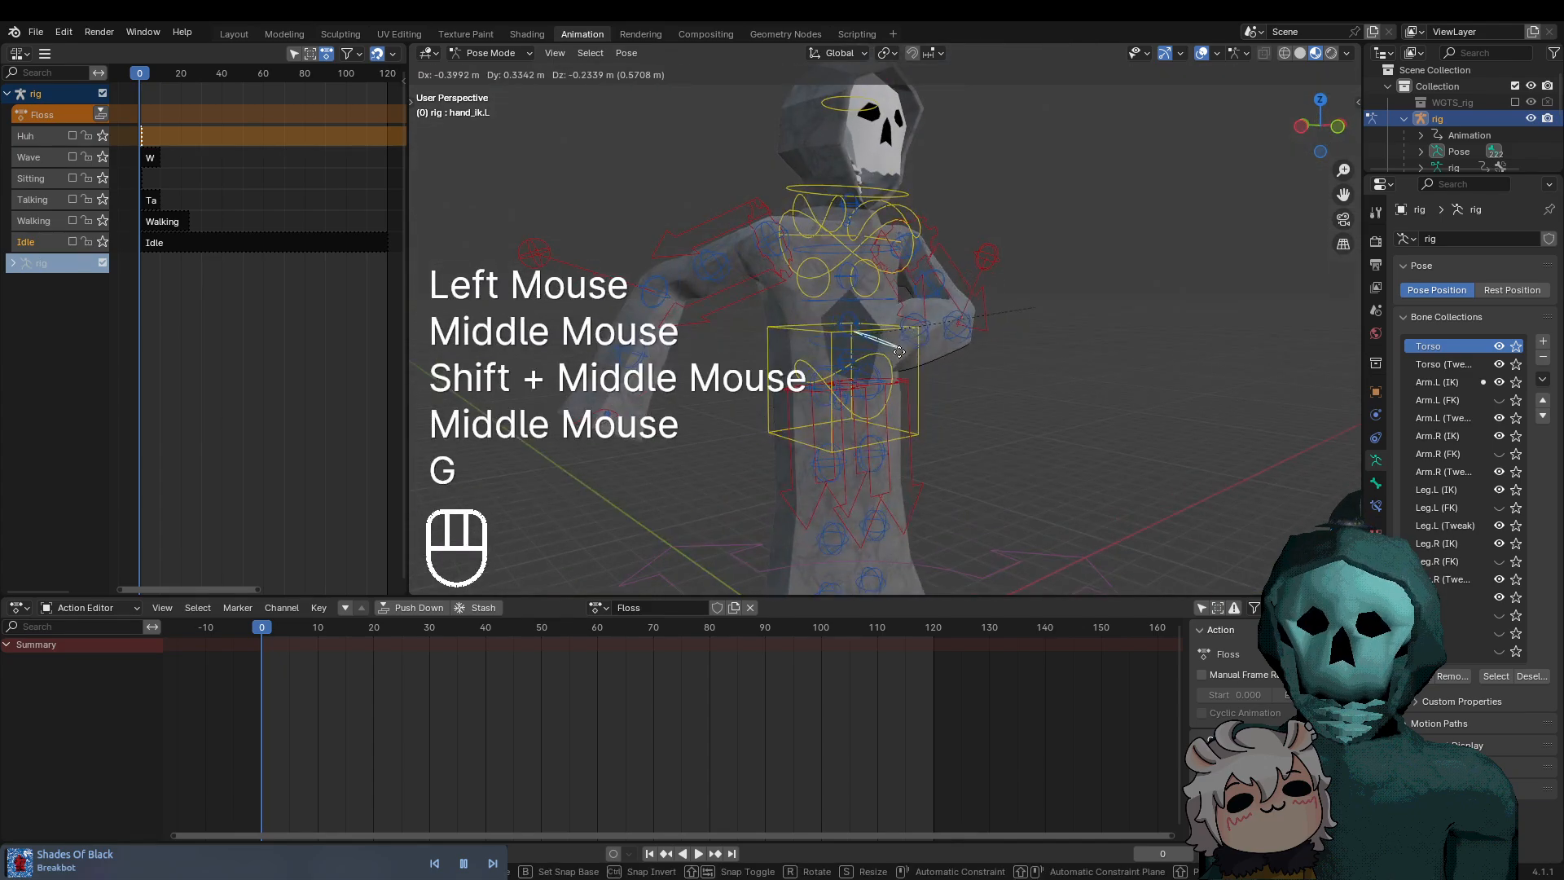
click(882, 439)
middle_drag(882, 438, 1032, 371)
key(g)
click(1086, 423)
Move the left elbow pole target, upper_arm_ik_target.L, outward to the character's left
click(925, 250)
key(g)
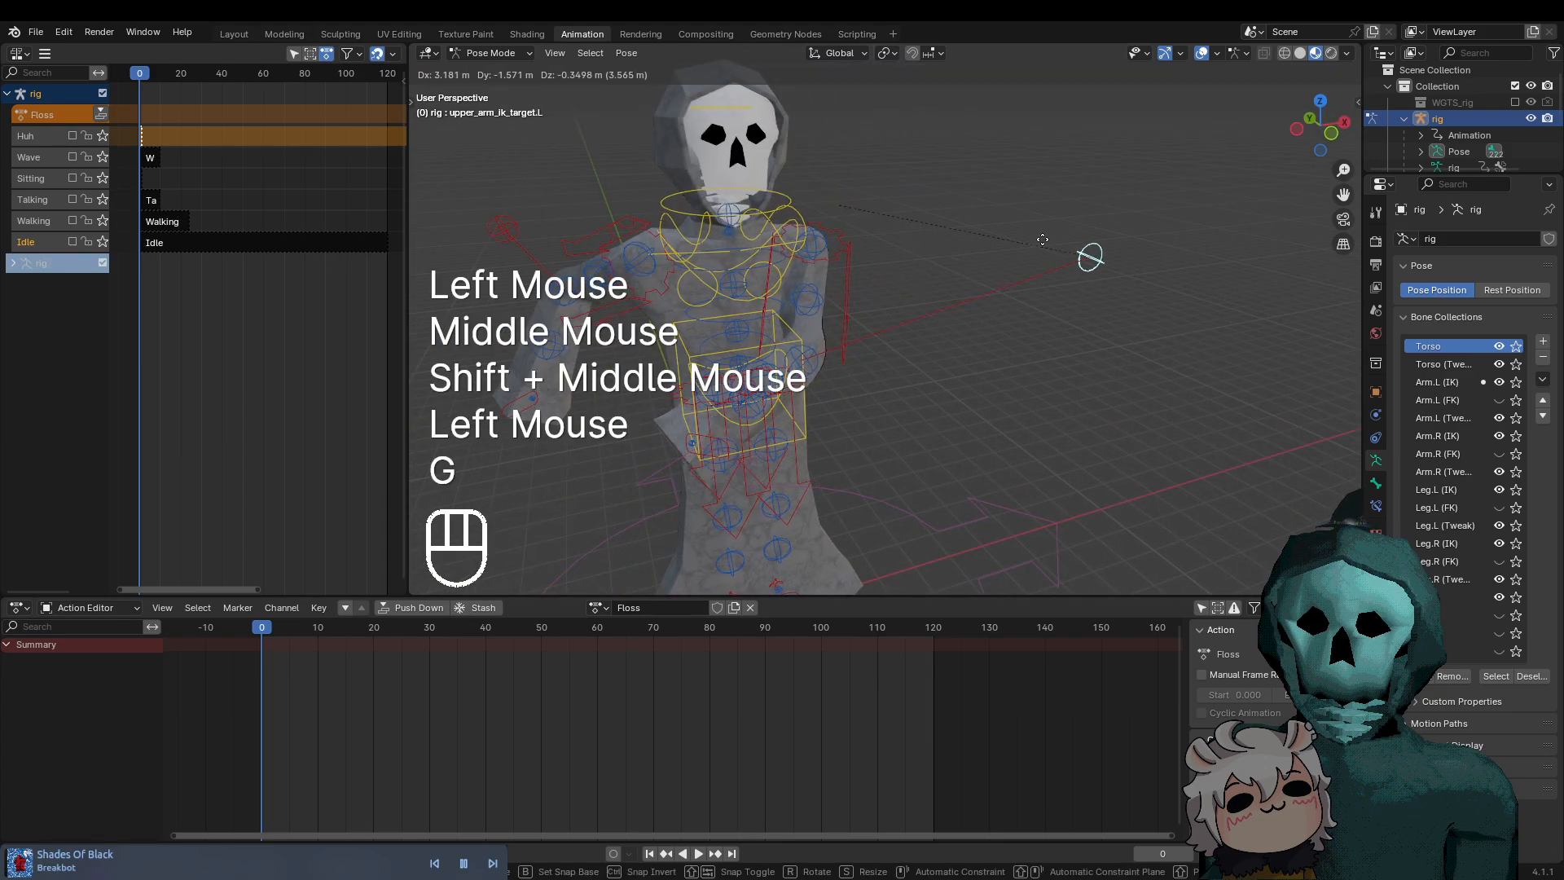
click(996, 220)
Select the left shoulder control, shoulder.L, and rotate it forward around the global Z axis
middle_drag(741, 310, 699, 308)
click(805, 247)
scroll(999, 304, up, 2)
middle_drag(999, 304, 1128, 284)
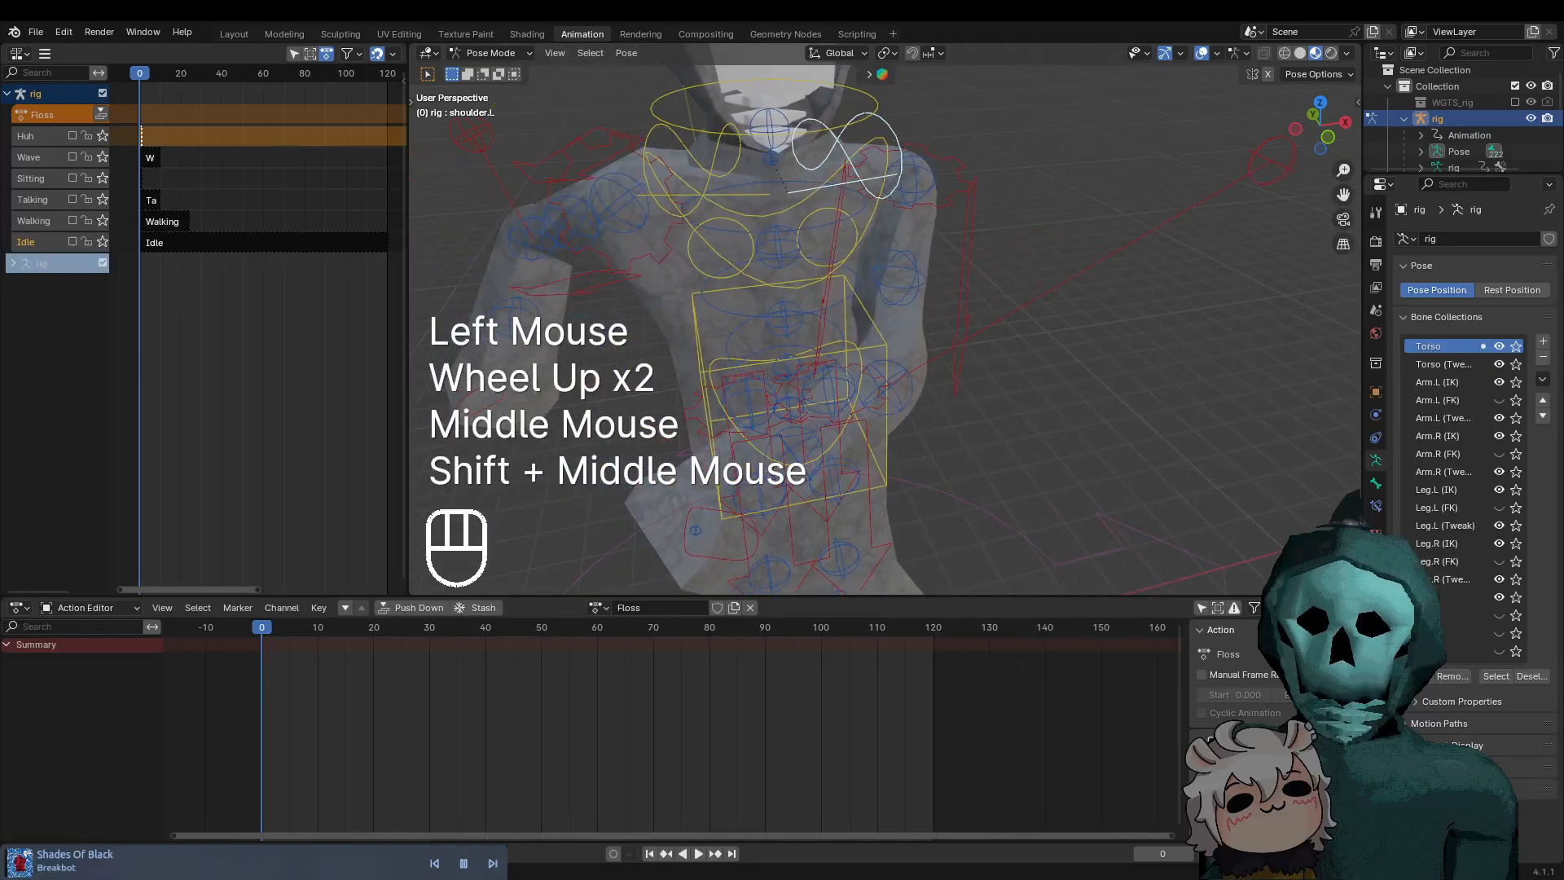
key(r)
middle_click(991, 411)
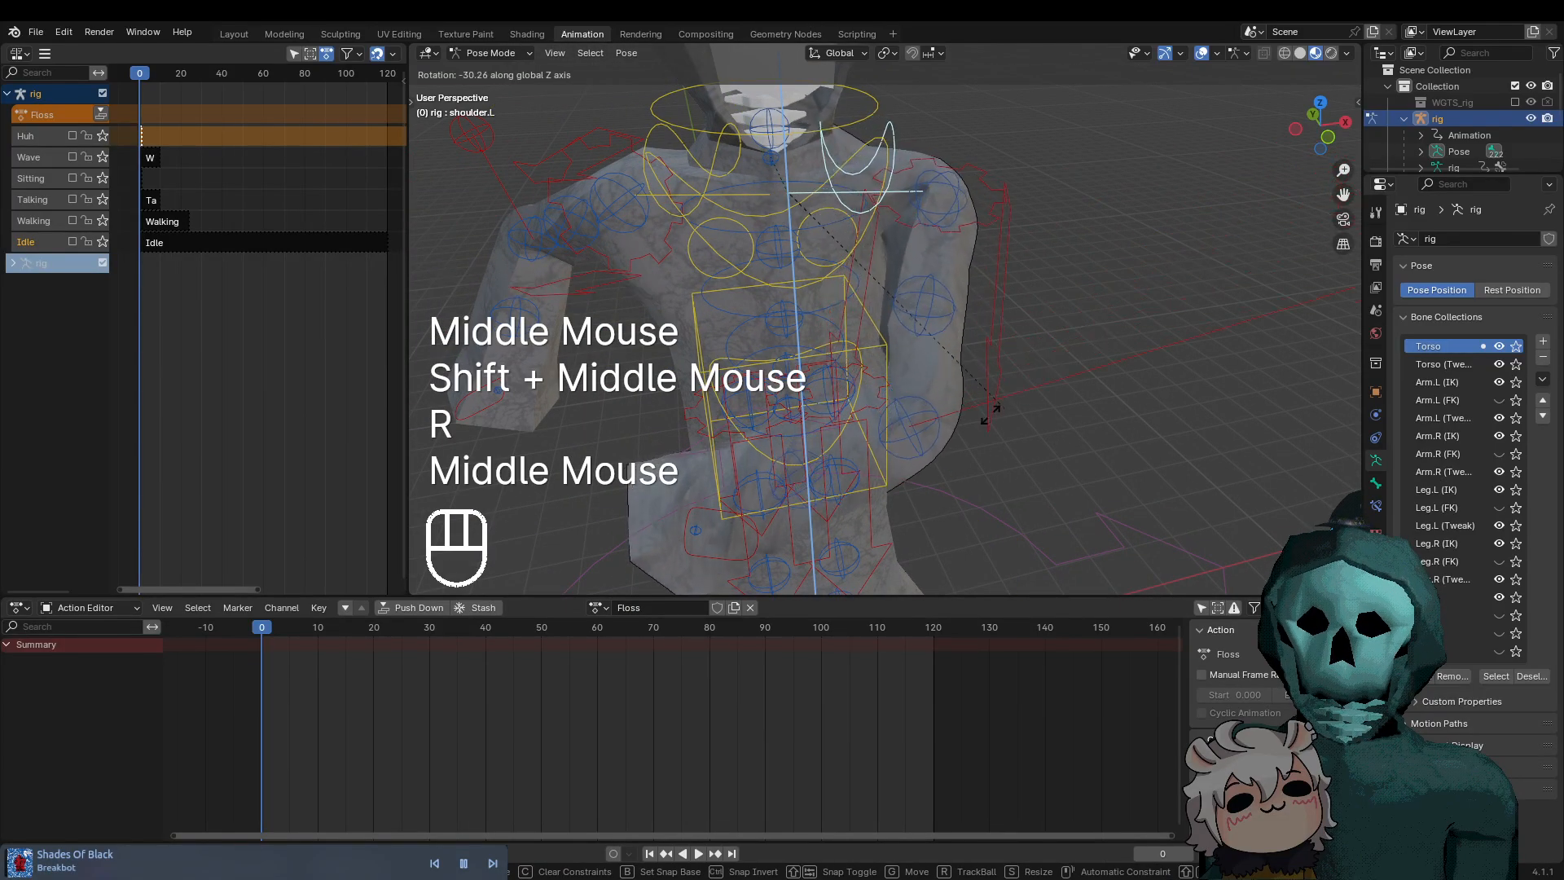
click(902, 439)
Select the left hand control, hand_ik.L, and rotate it around the global X axis
shift+middle_drag(902, 438, 955, 308)
click(789, 387)
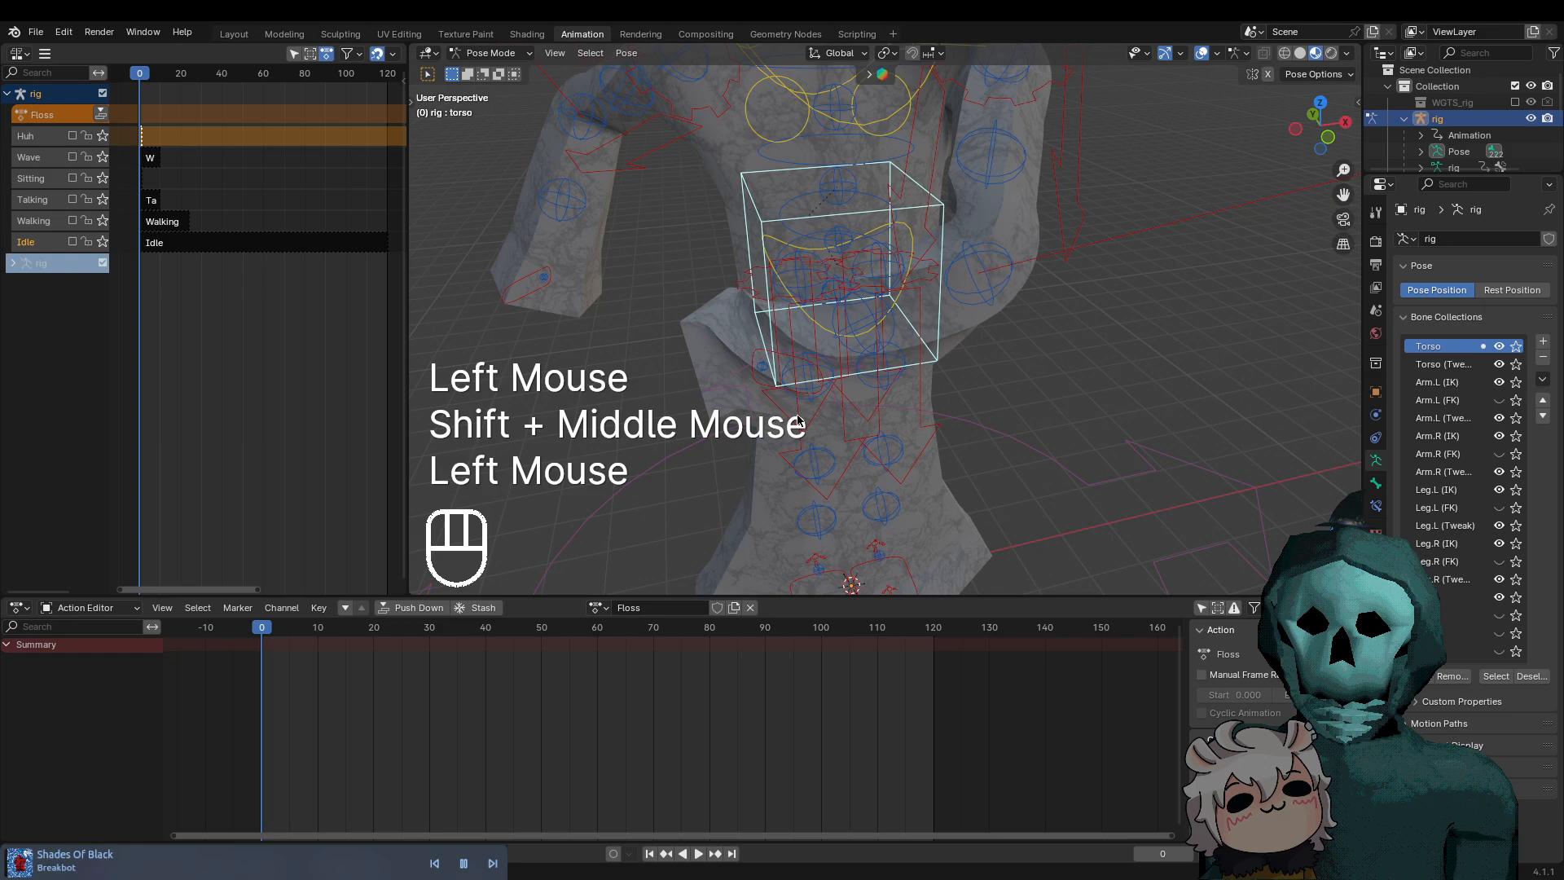
middle_drag(789, 417, 887, 449)
click(886, 450)
key(r)
middle_click(913, 505)
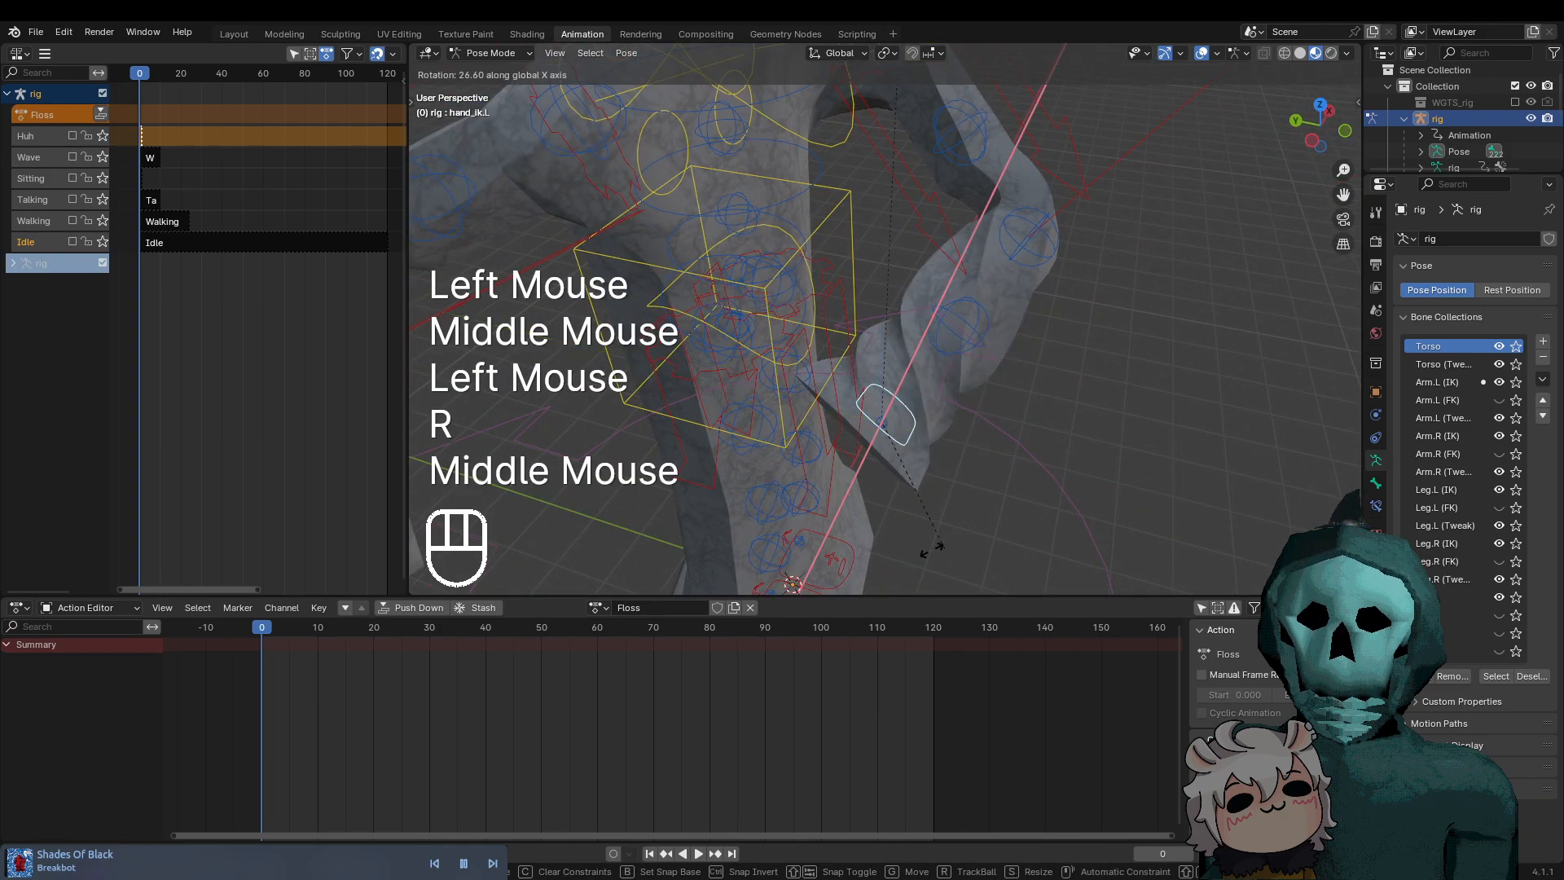
click(856, 334)
middle_drag(856, 334, 876, 330)
middle_drag(876, 330, 910, 341)
key(r)
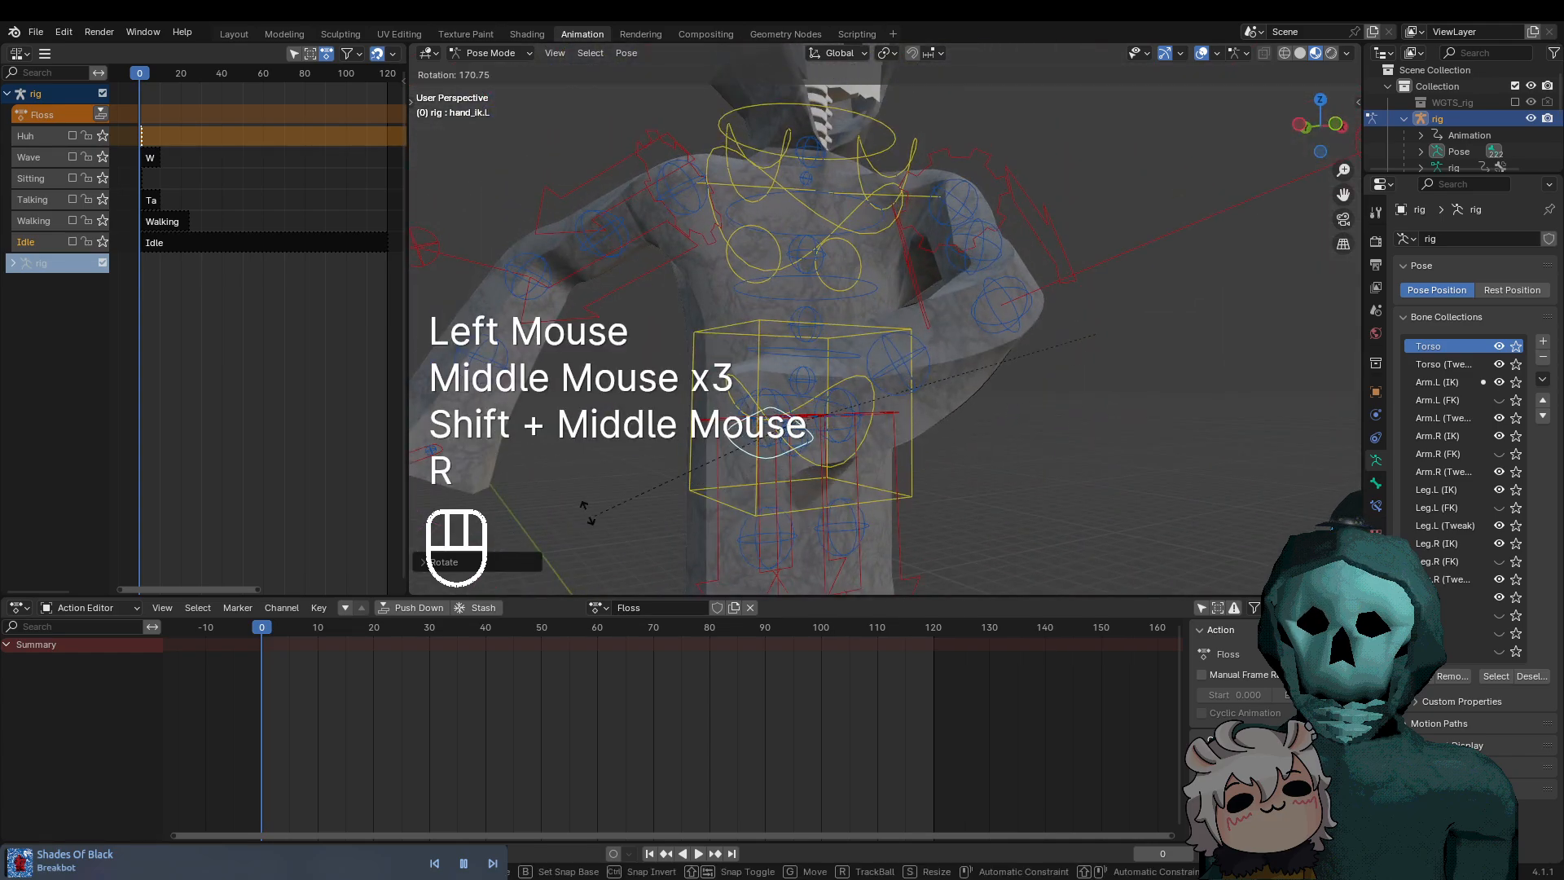
key(Escape)
Reposition the left hand control near the right hip with a free move and a move along the global X axis
middle_drag(922, 349, 1033, 453)
key(g)
click(913, 523)
middle_drag(913, 523, 802, 468)
key(g)
middle_click(803, 466)
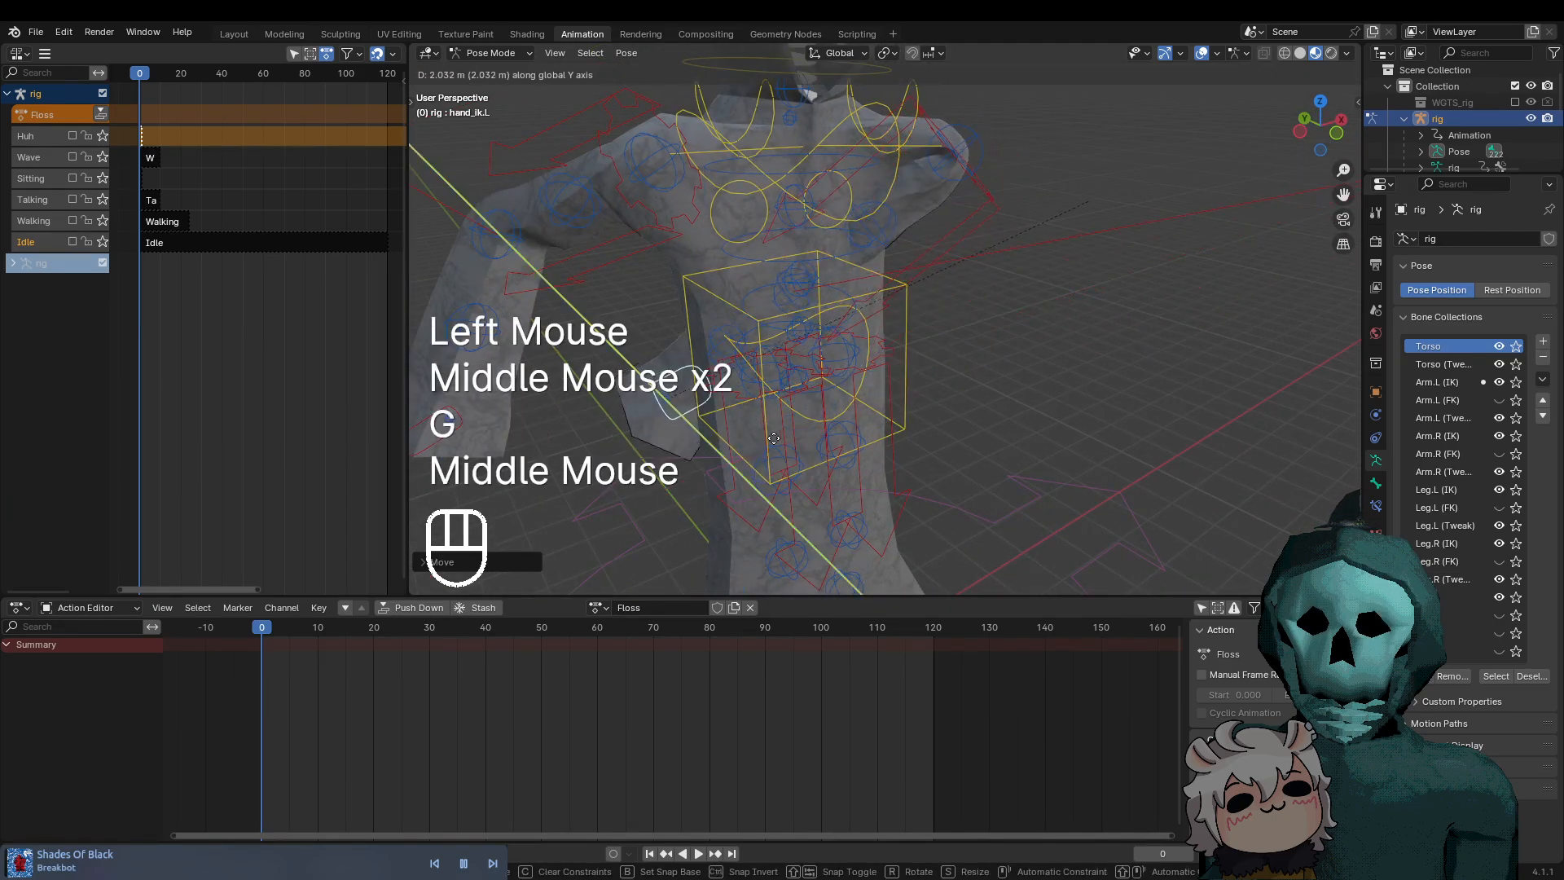
middle_click(802, 462)
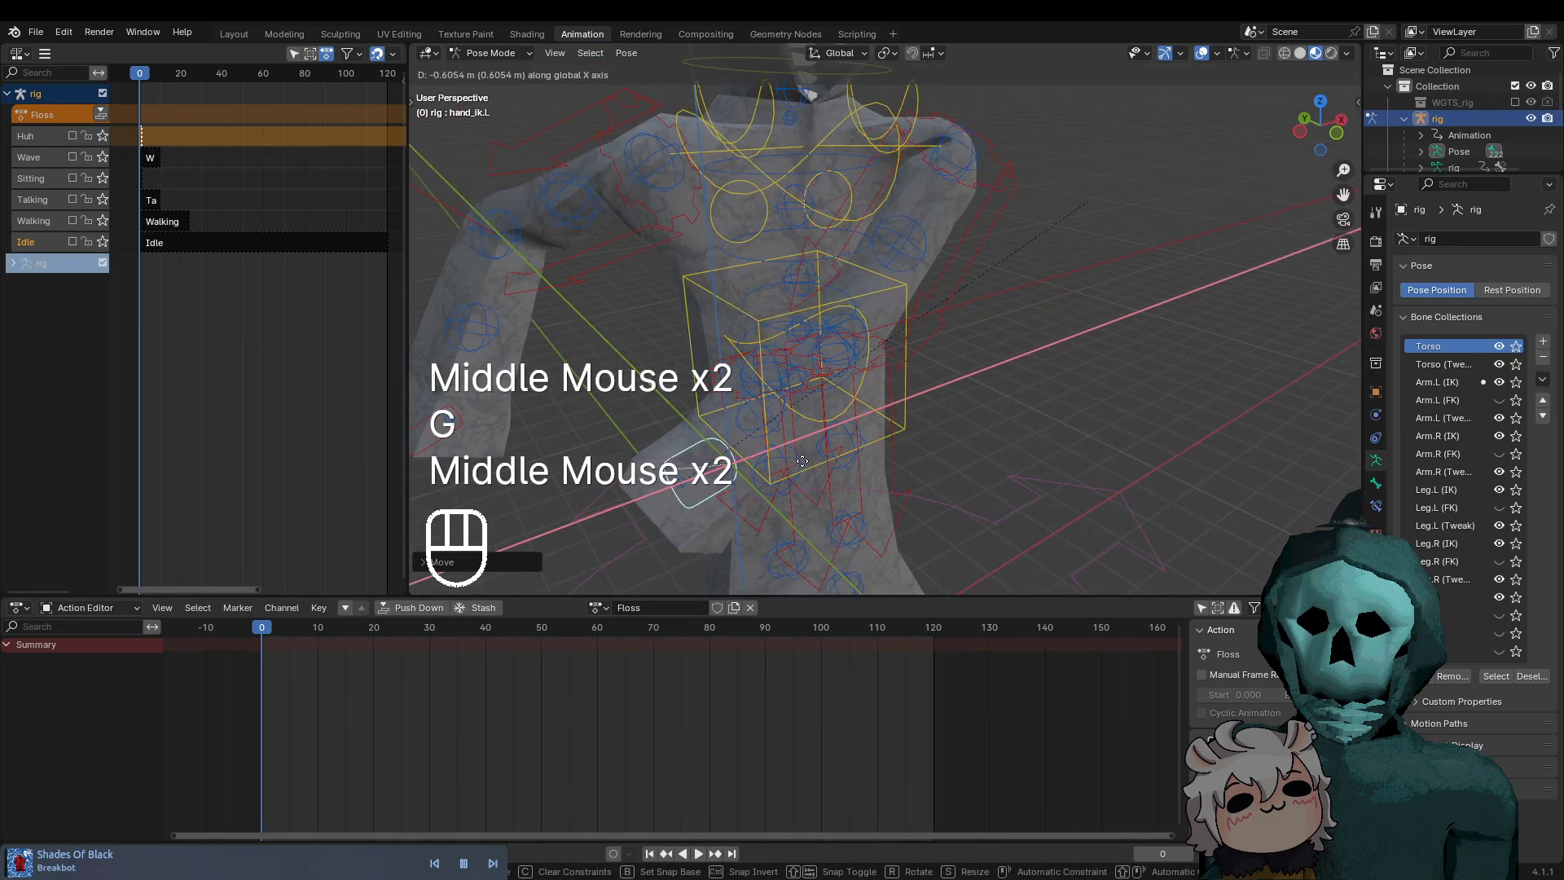
click(843, 448)
Select the right hand control, hand_ik.R, and move it slightly downward
middle_drag(843, 448, 912, 407)
scroll(937, 407, down, 1)
click(796, 348)
key(g)
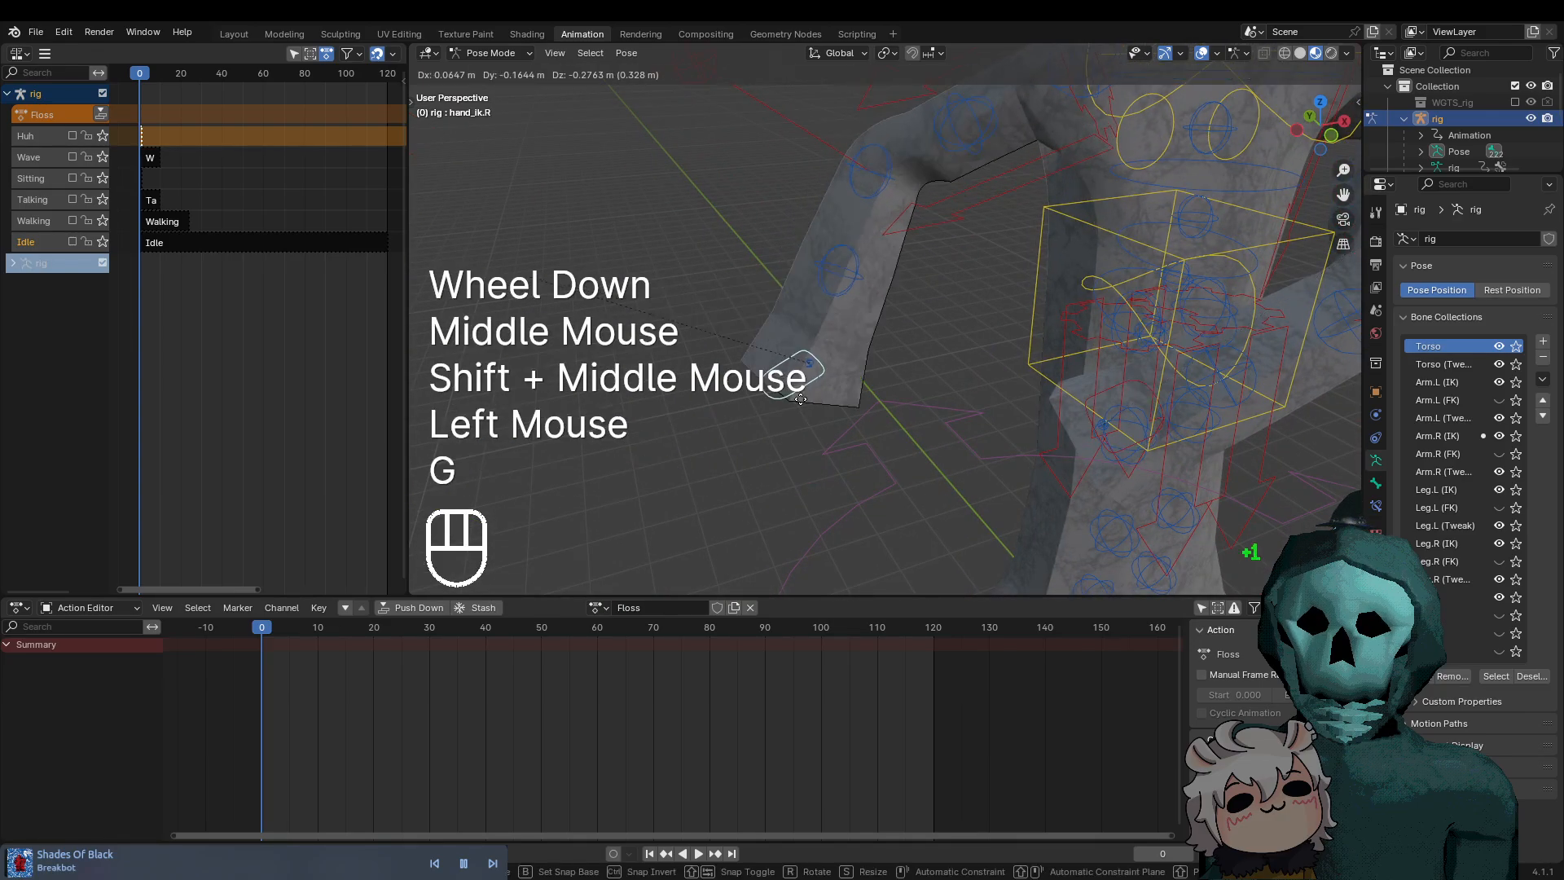
click(818, 424)
Select the right shoulder control, shoulder.R, and rotate it around the global Z axis
shift+middle_drag(817, 425, 941, 466)
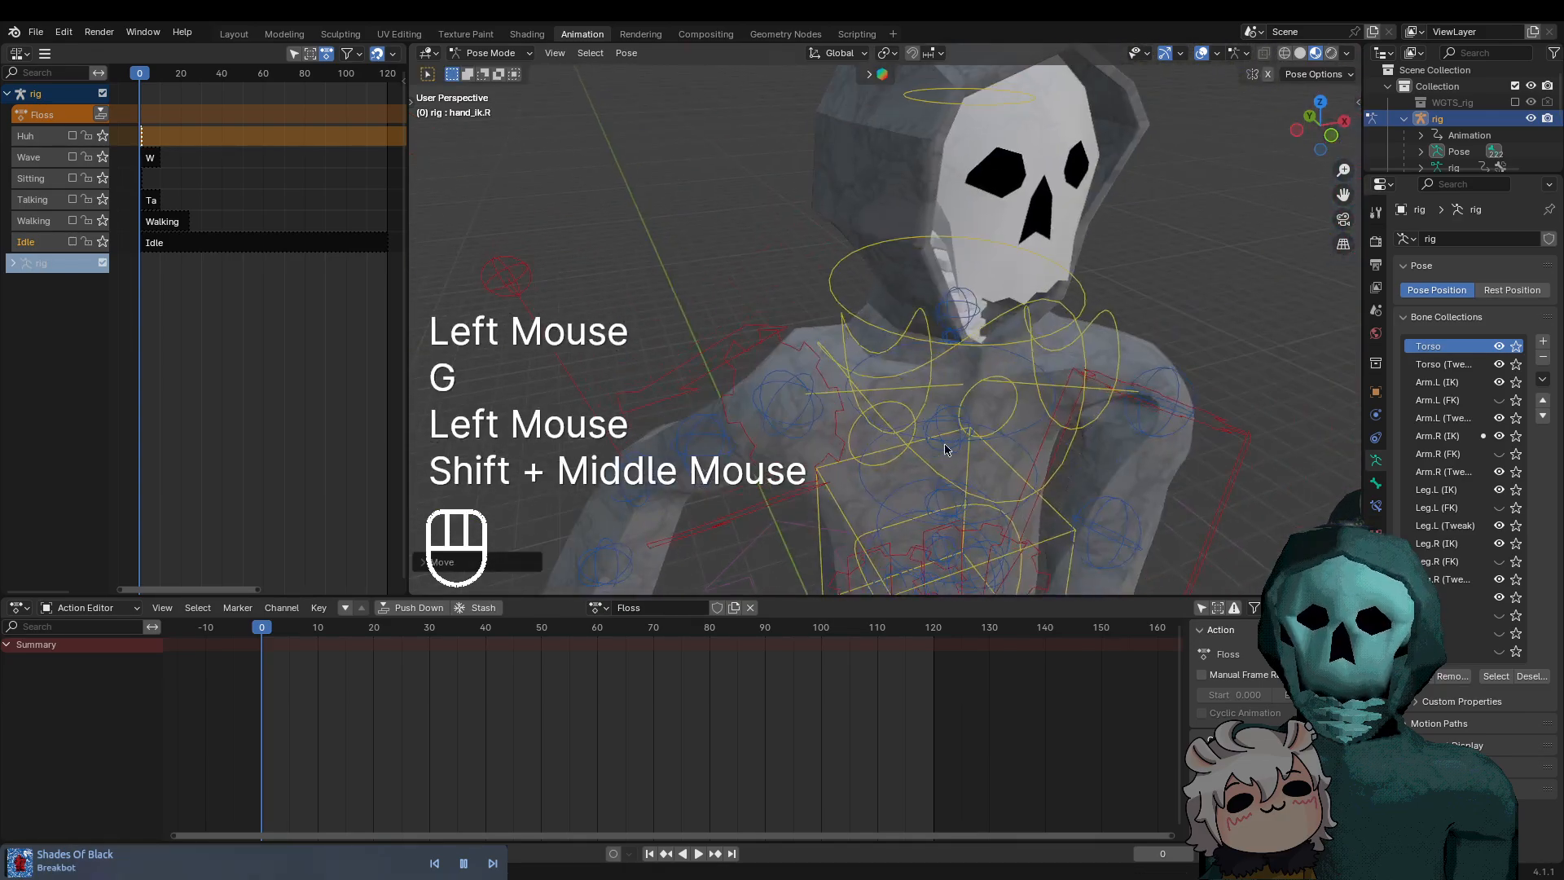
click(912, 366)
key(r)
middle_click(1034, 473)
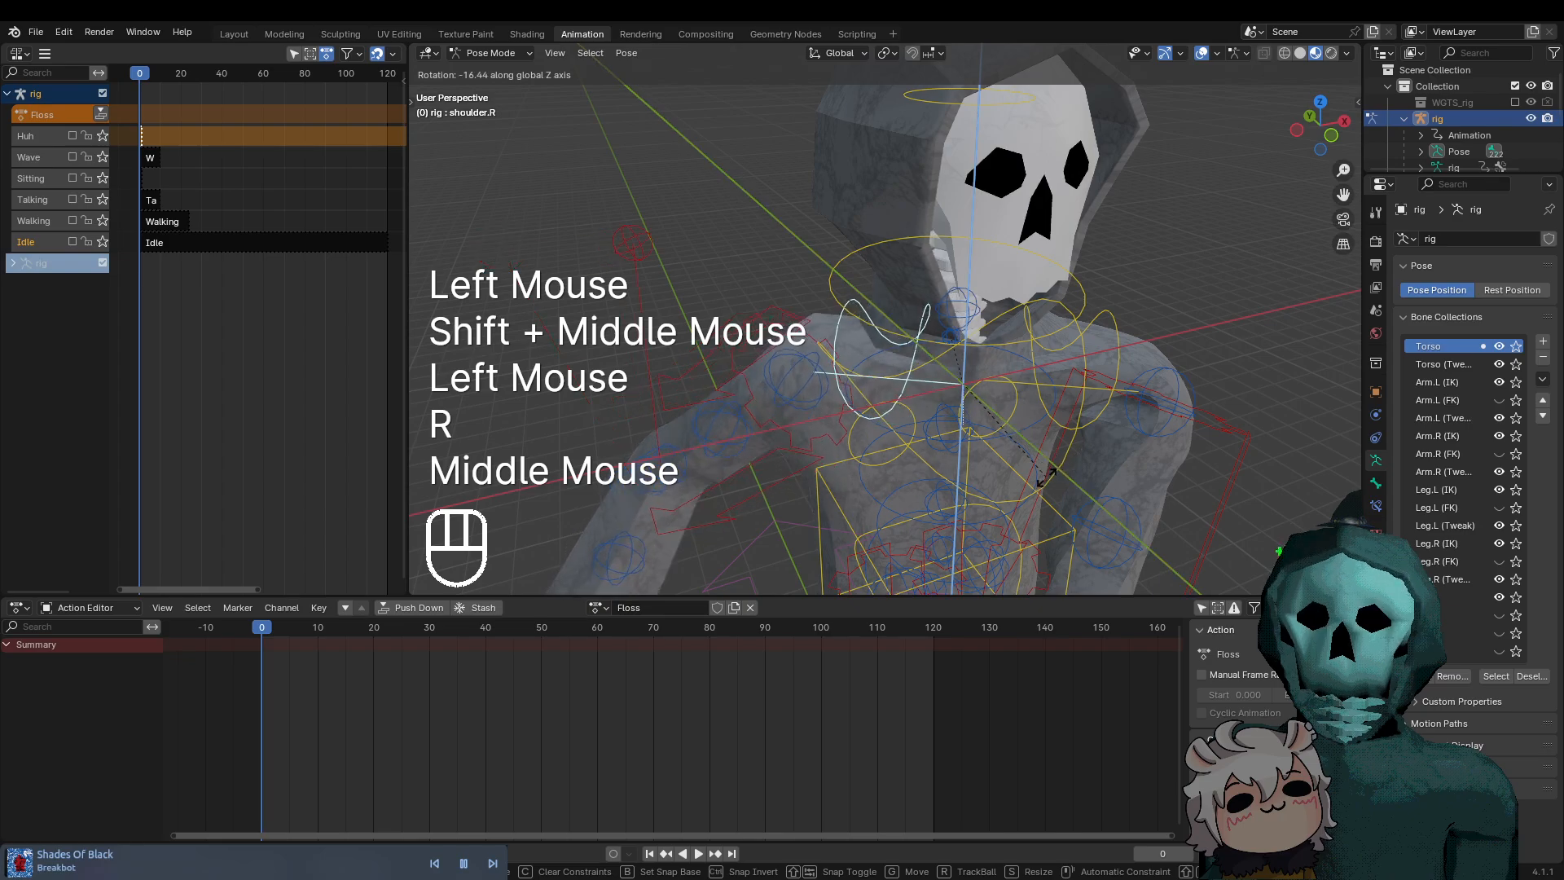
click(1018, 476)
Select the right hand control and move it outward, back and up by about 0.8 m
shift+middle_drag(1018, 477, 984, 420)
scroll(1027, 381, down, 2)
click(668, 489)
shift+middle_drag(1001, 503, 1017, 433)
key(g)
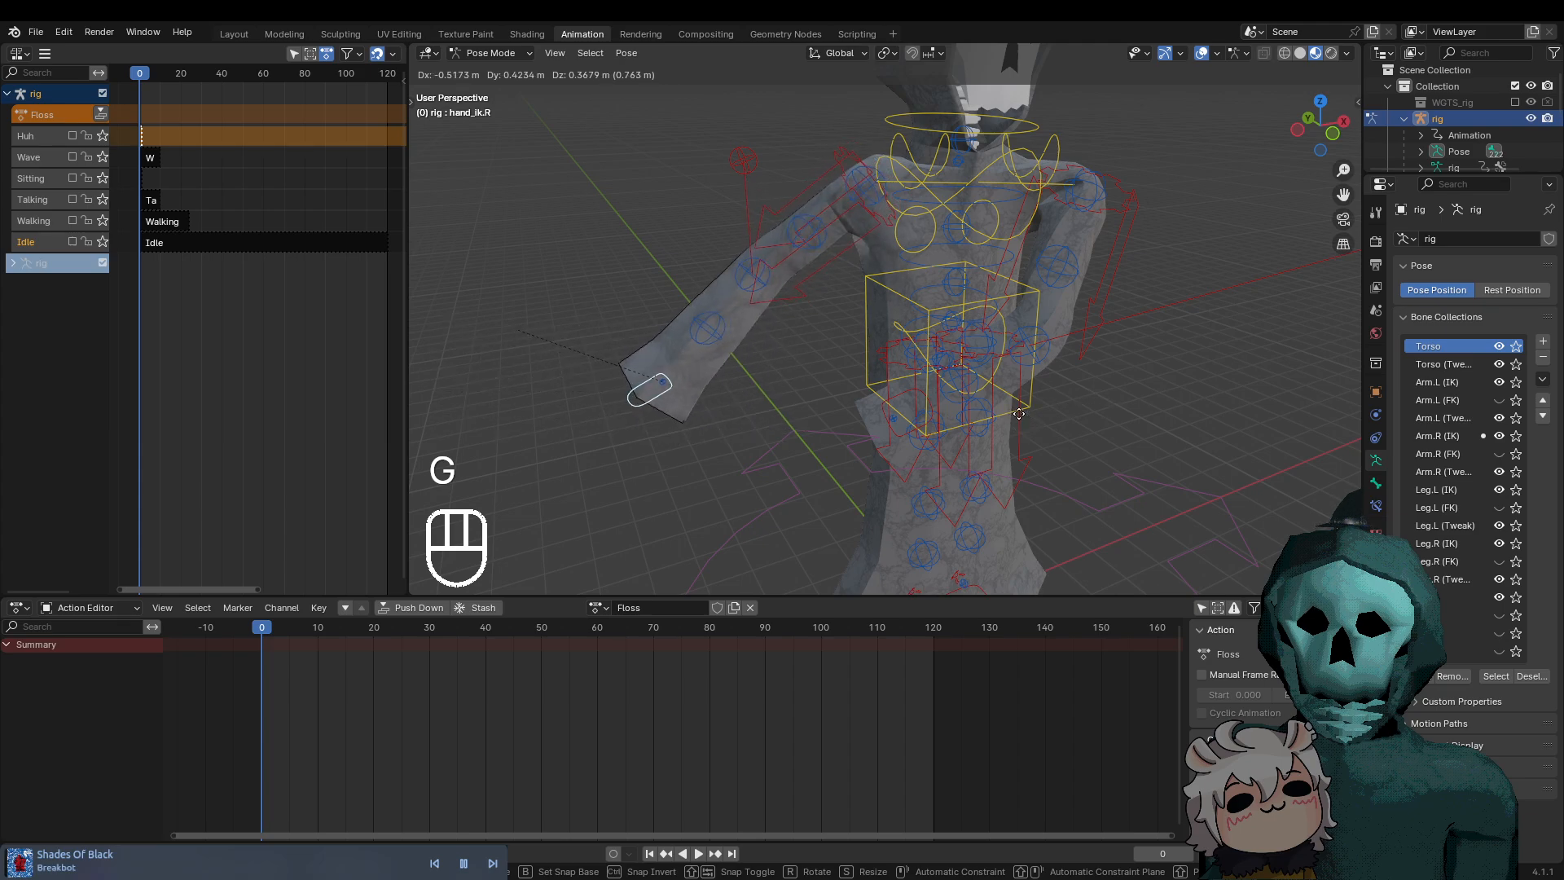
click(1026, 417)
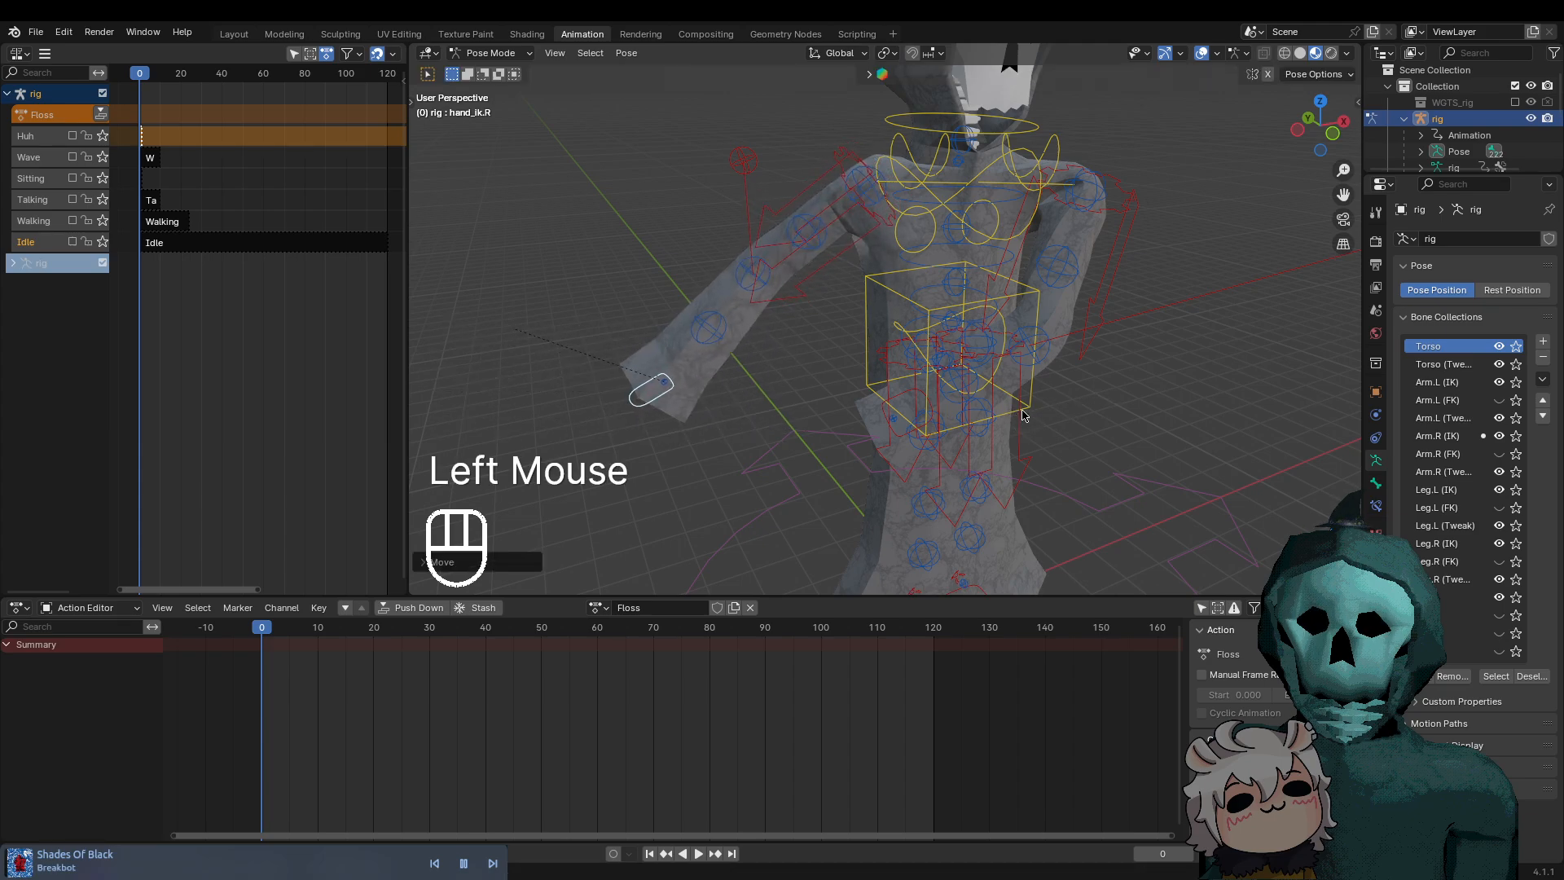
middle_drag(749, 397, 957, 397)
shift+middle_drag(1137, 428, 1025, 303)
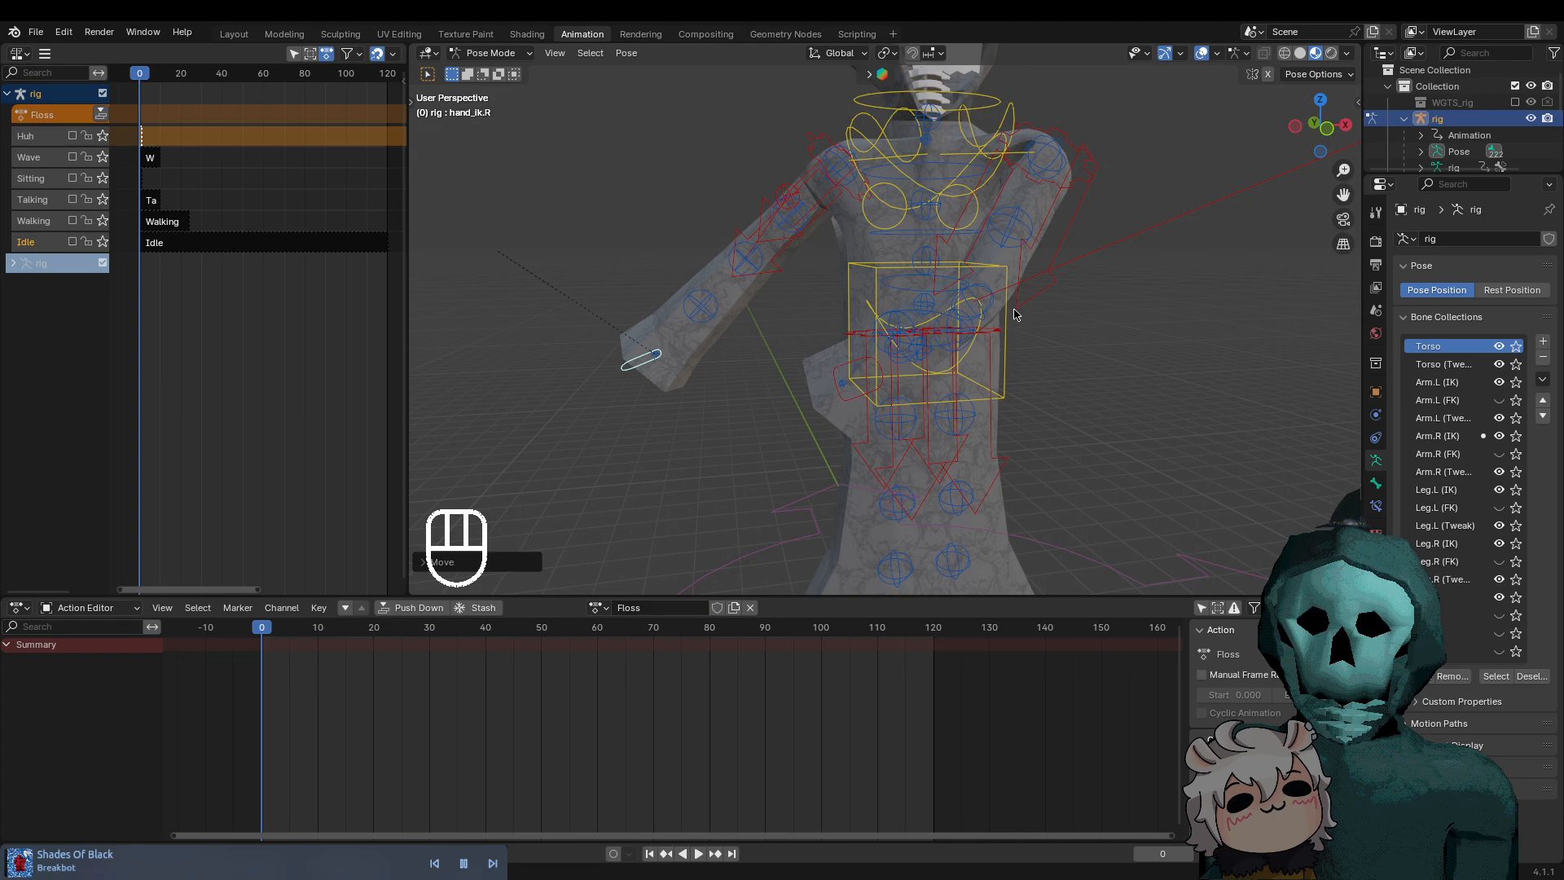
click(1009, 317)
key(g)
middle_click(1161, 375)
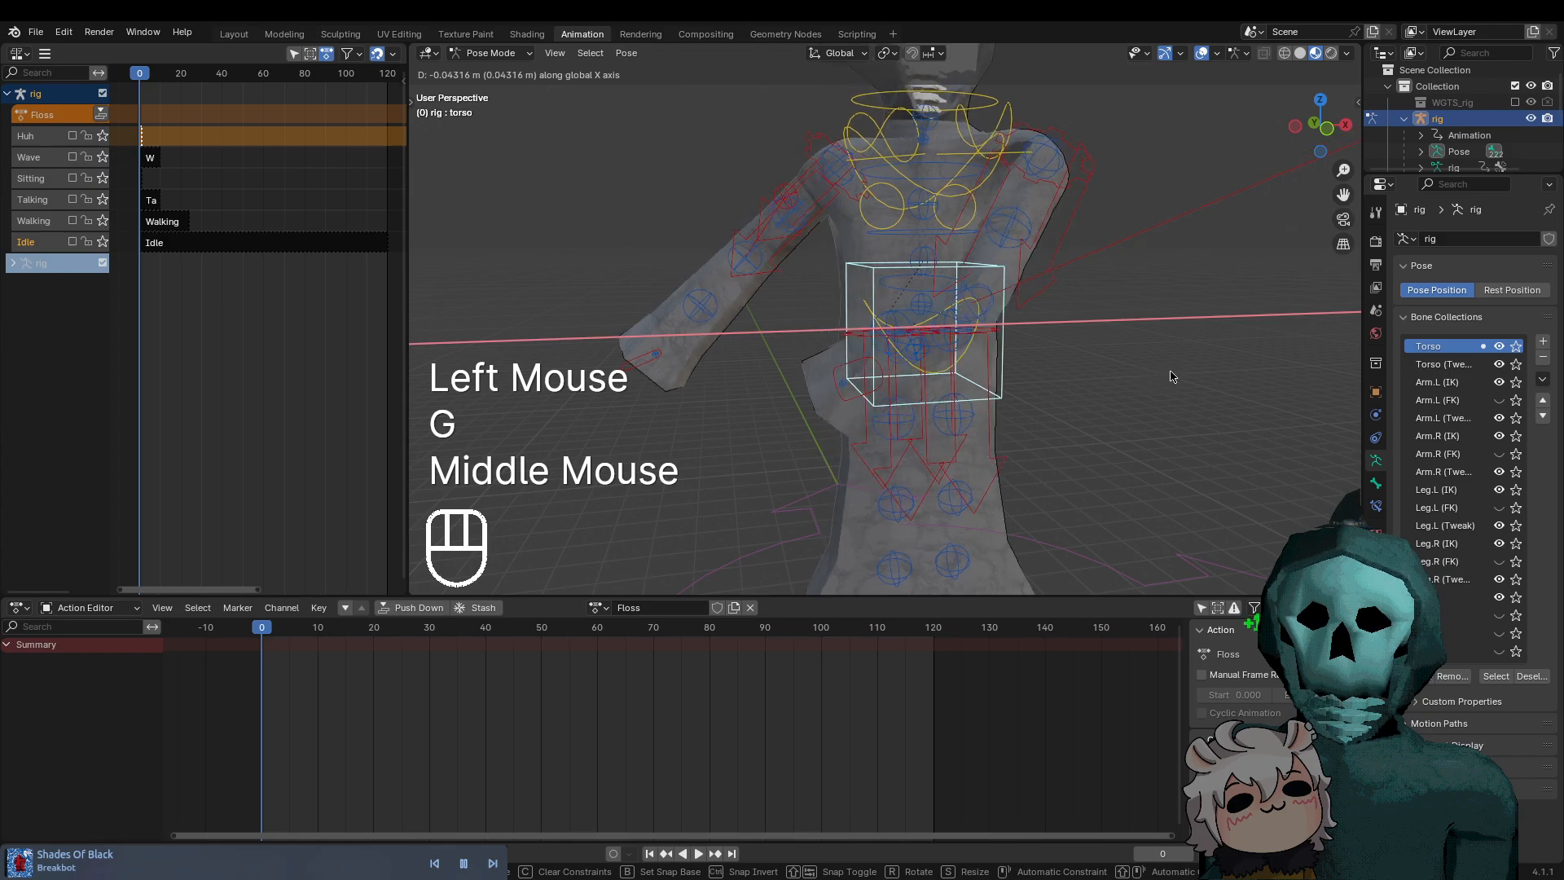
key(Escape)
Select the hips control and try a move along the global X axis and a rotation around the global Z and Y axes
click(968, 355)
key(g)
middle_click(1124, 375)
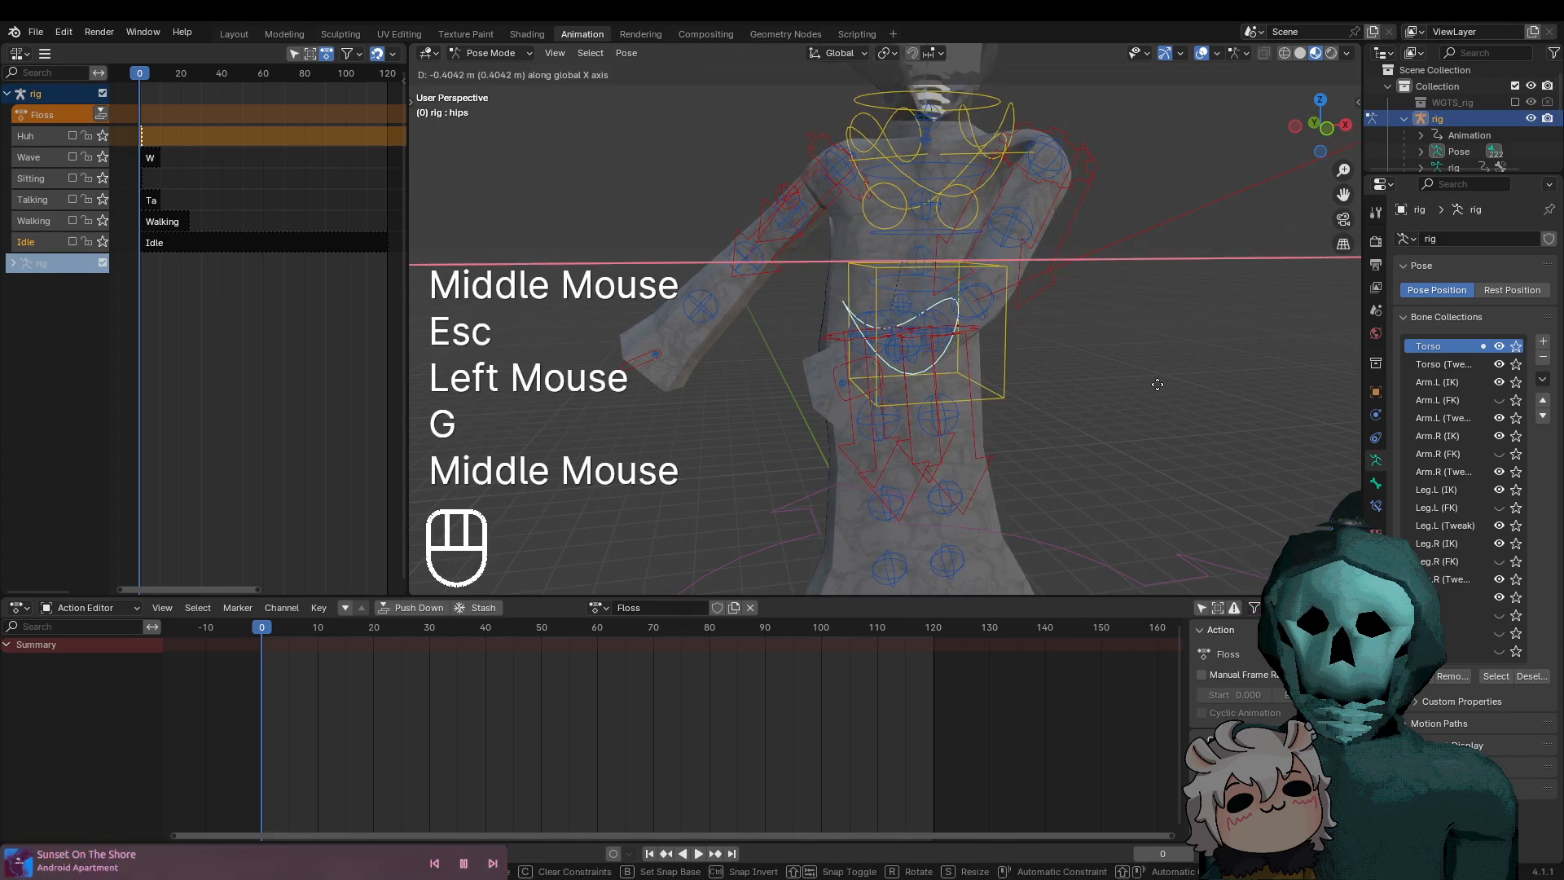
key(Escape)
key(r)
middle_click(1271, 380)
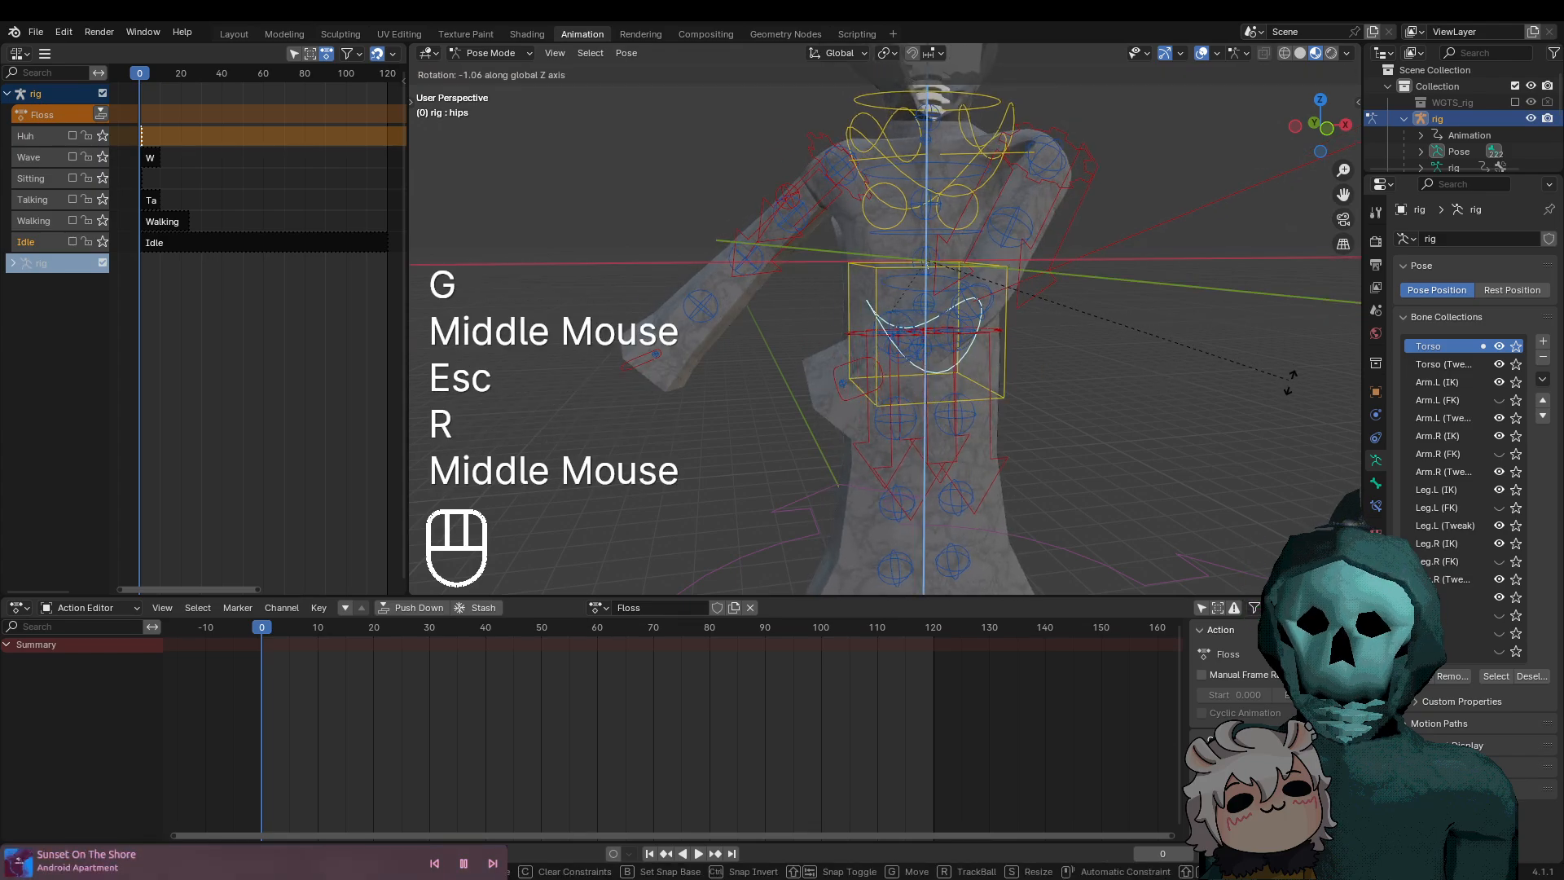
middle_drag(432, 373, 438, 365)
middle_click(1267, 419)
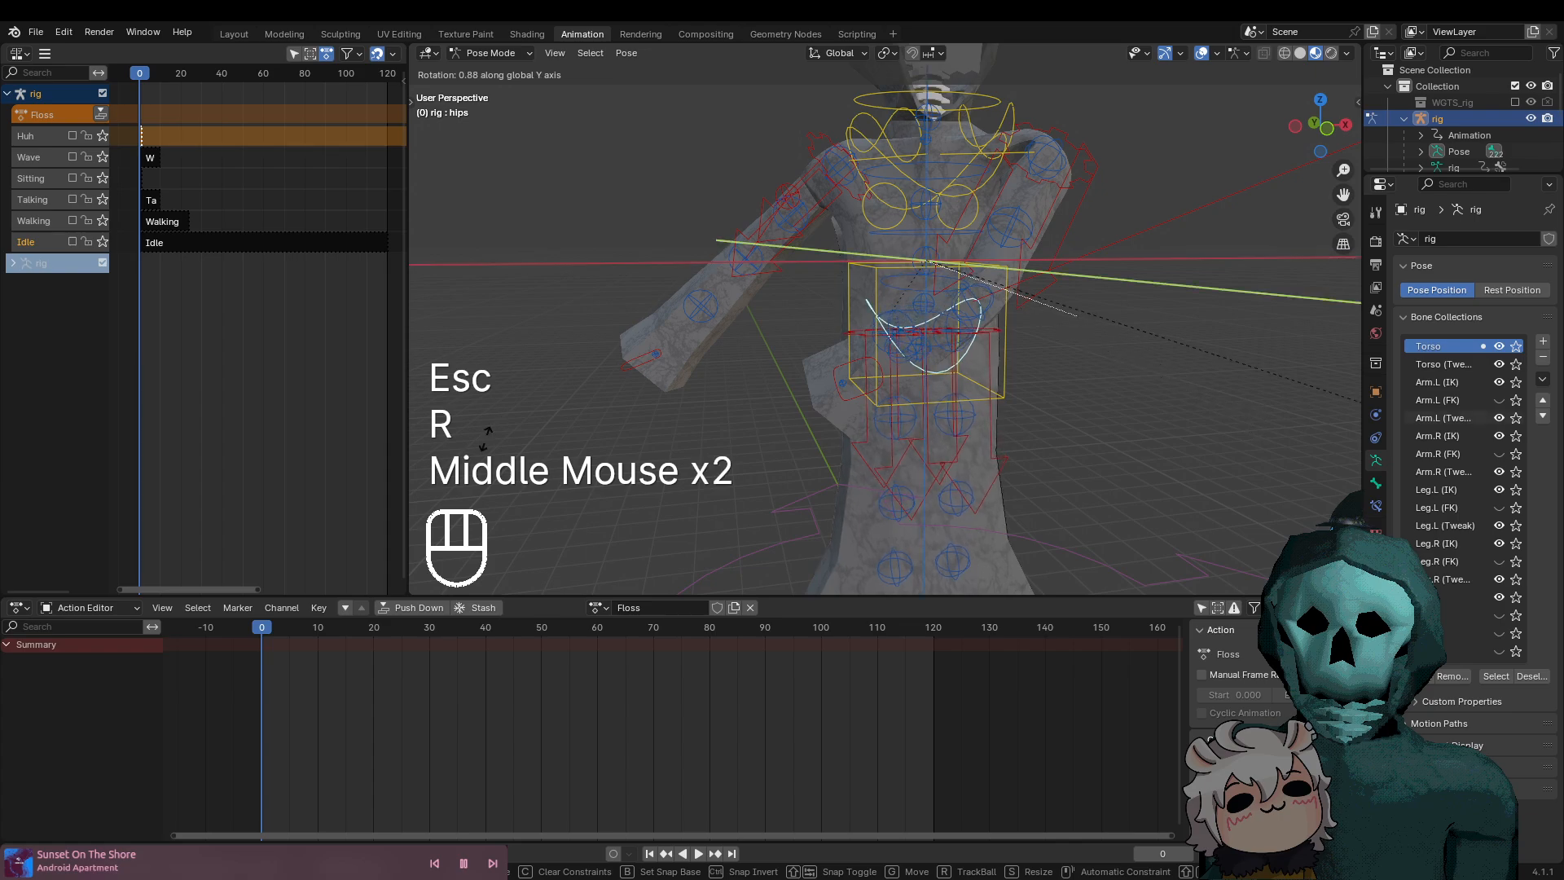
key(Escape)
middle_drag(1267, 420, 1294, 367)
key(g)
middle_click(1214, 366)
key(Escape)
key(r)
middle_click(1263, 411)
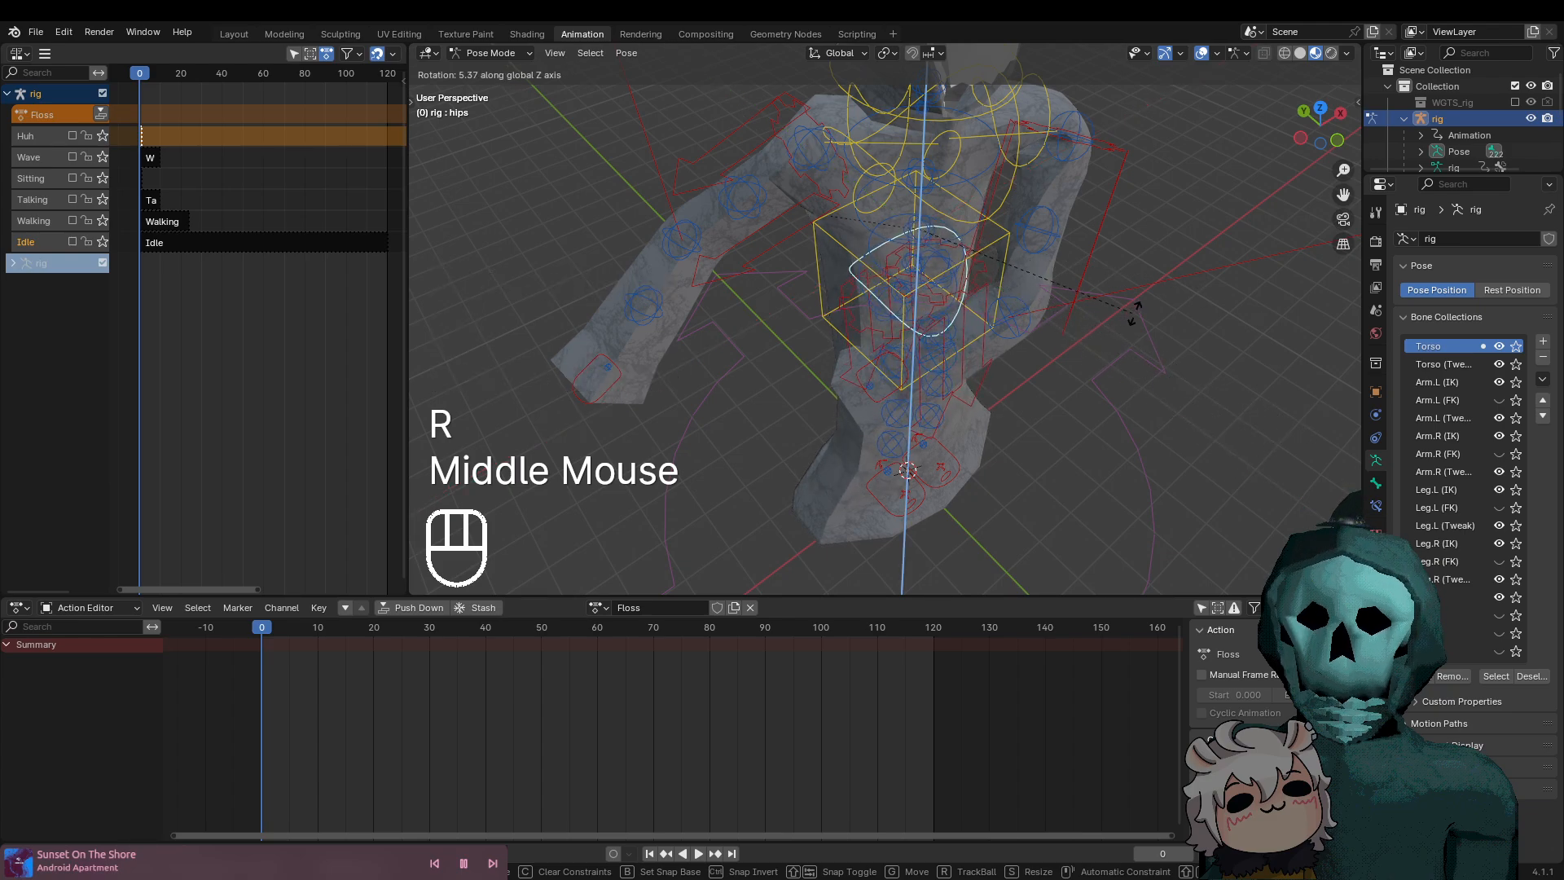
middle_drag(1141, 316, 1356, 383)
key(Escape)
key(g)
middle_click(1182, 348)
key(Escape)
Rotate the hips control about 22 degrees around the global Y axis and move it about -0.23 m along the global X axis
key(r)
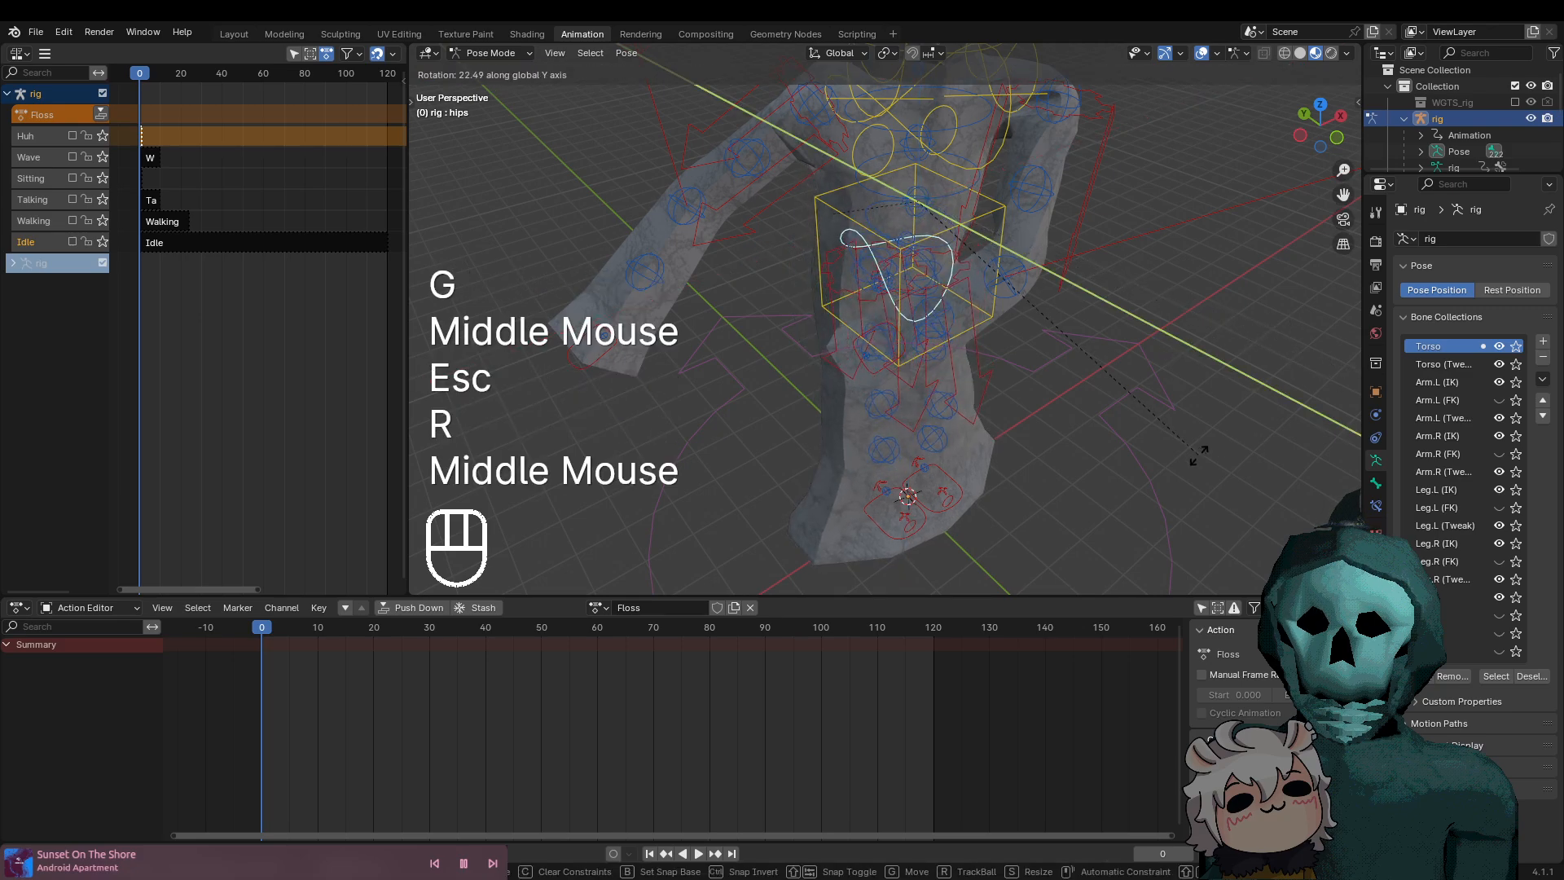
click(1210, 458)
key(g)
middle_click(1242, 304)
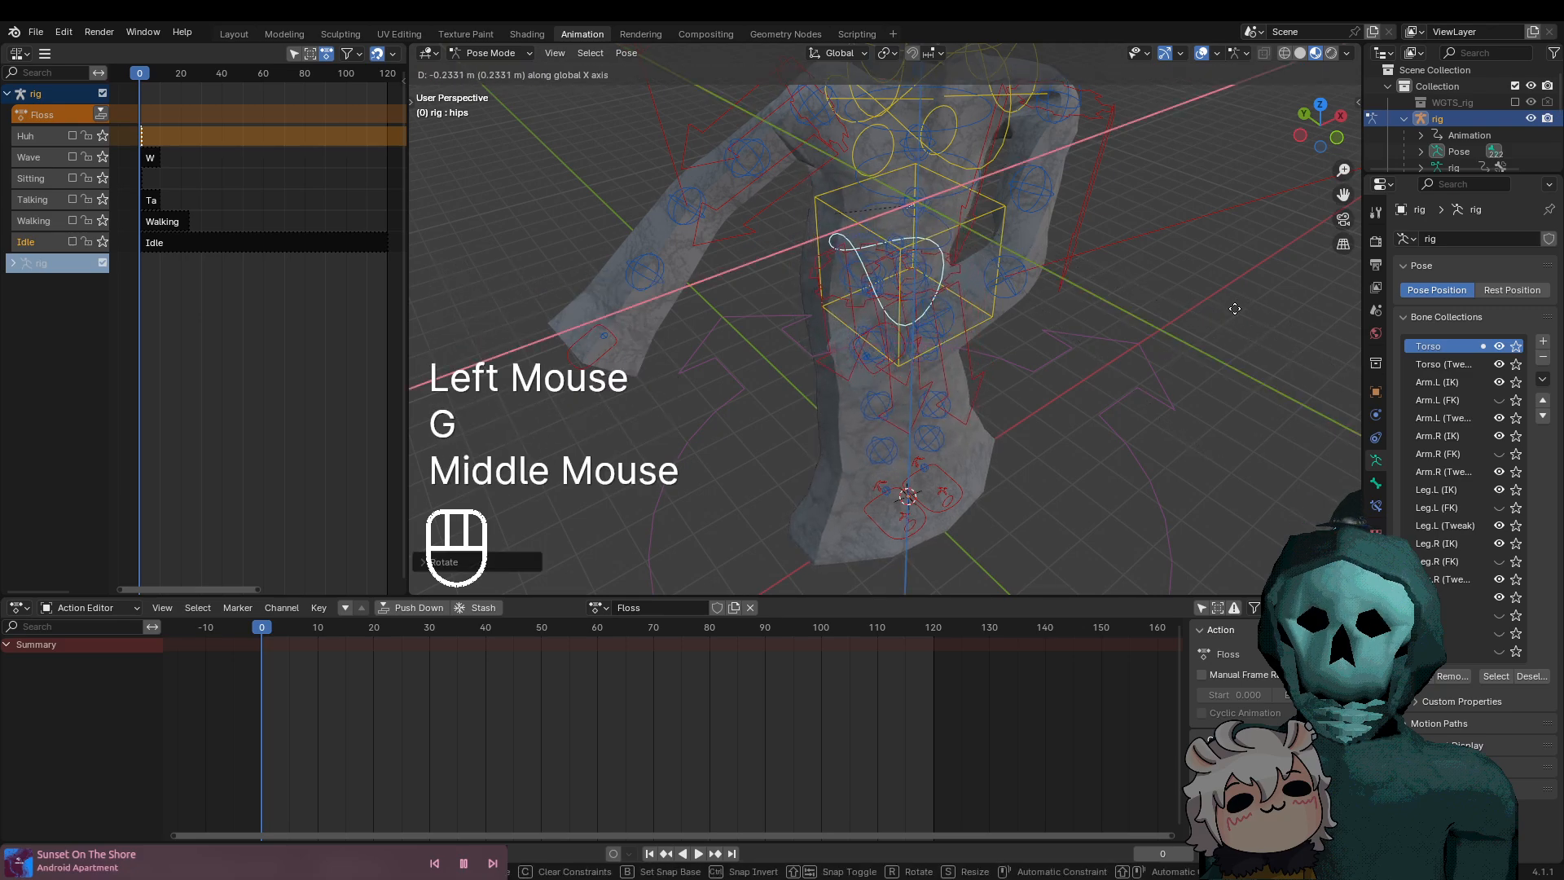
click(1230, 312)
Select the left hand control, hand_ik.L, and reposition it near the right hip with a free move
middle_drag(1230, 311, 1034, 383)
scroll(1176, 379, down, 2)
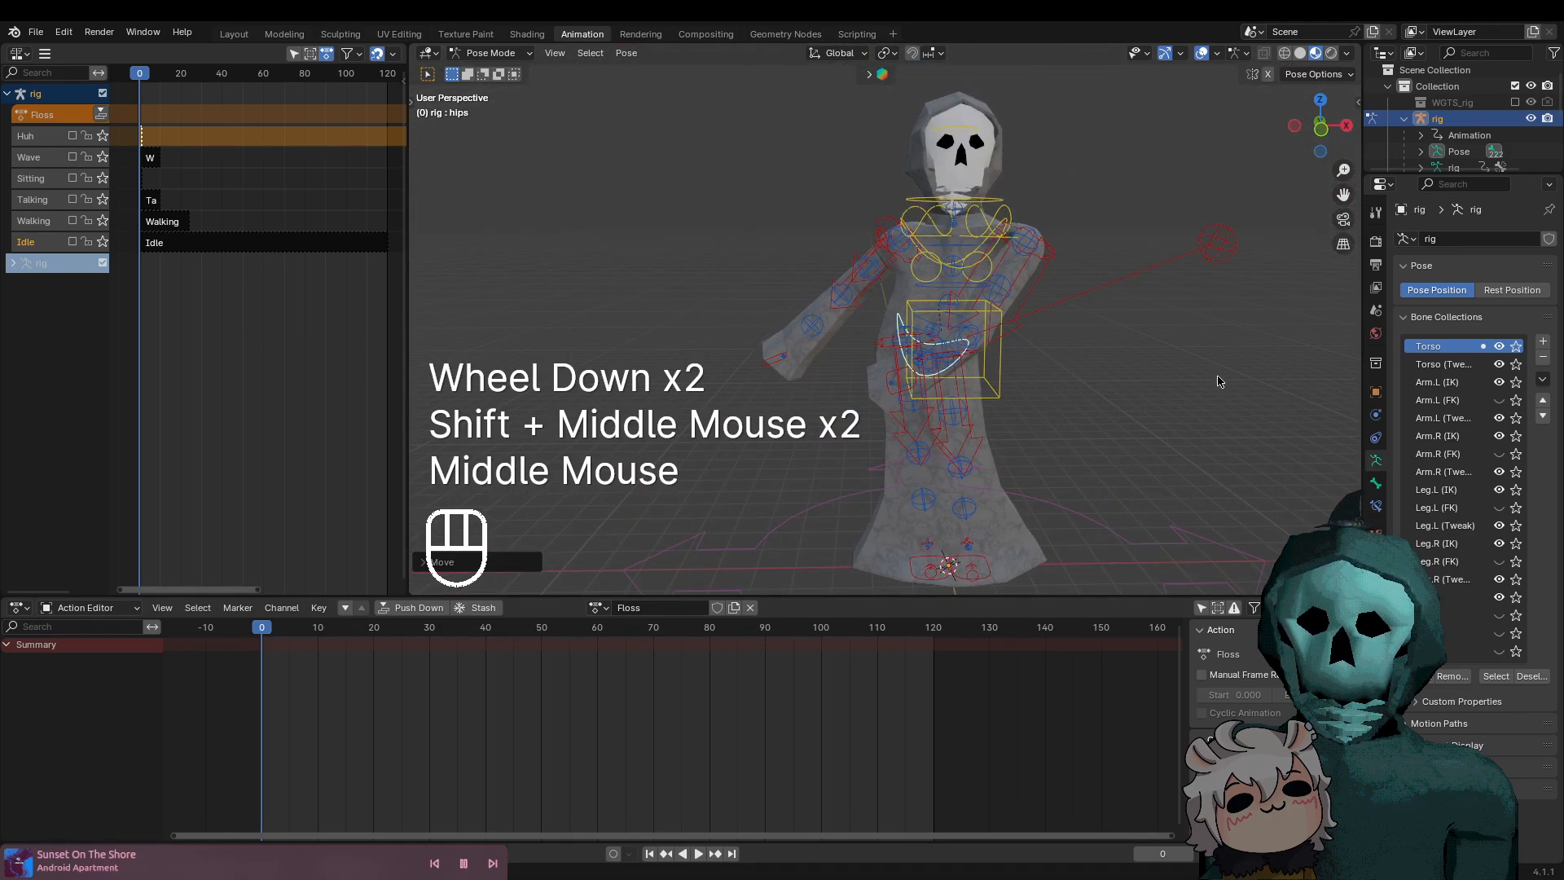
scroll(1222, 383, up, 1)
scroll(1232, 413, down, 1)
middle_drag(1232, 413, 1226, 476)
click(903, 412)
middle_drag(974, 452, 1052, 428)
key(g)
click(970, 404)
key(r)
key(Escape)
Move the left hand control along a single global axis and rotate it around the global Z axis
scroll(1059, 408, up, 2)
scroll(1025, 403, up, 2)
key(g)
middle_click(1076, 432)
click(1141, 448)
key(r)
middle_click(1140, 469)
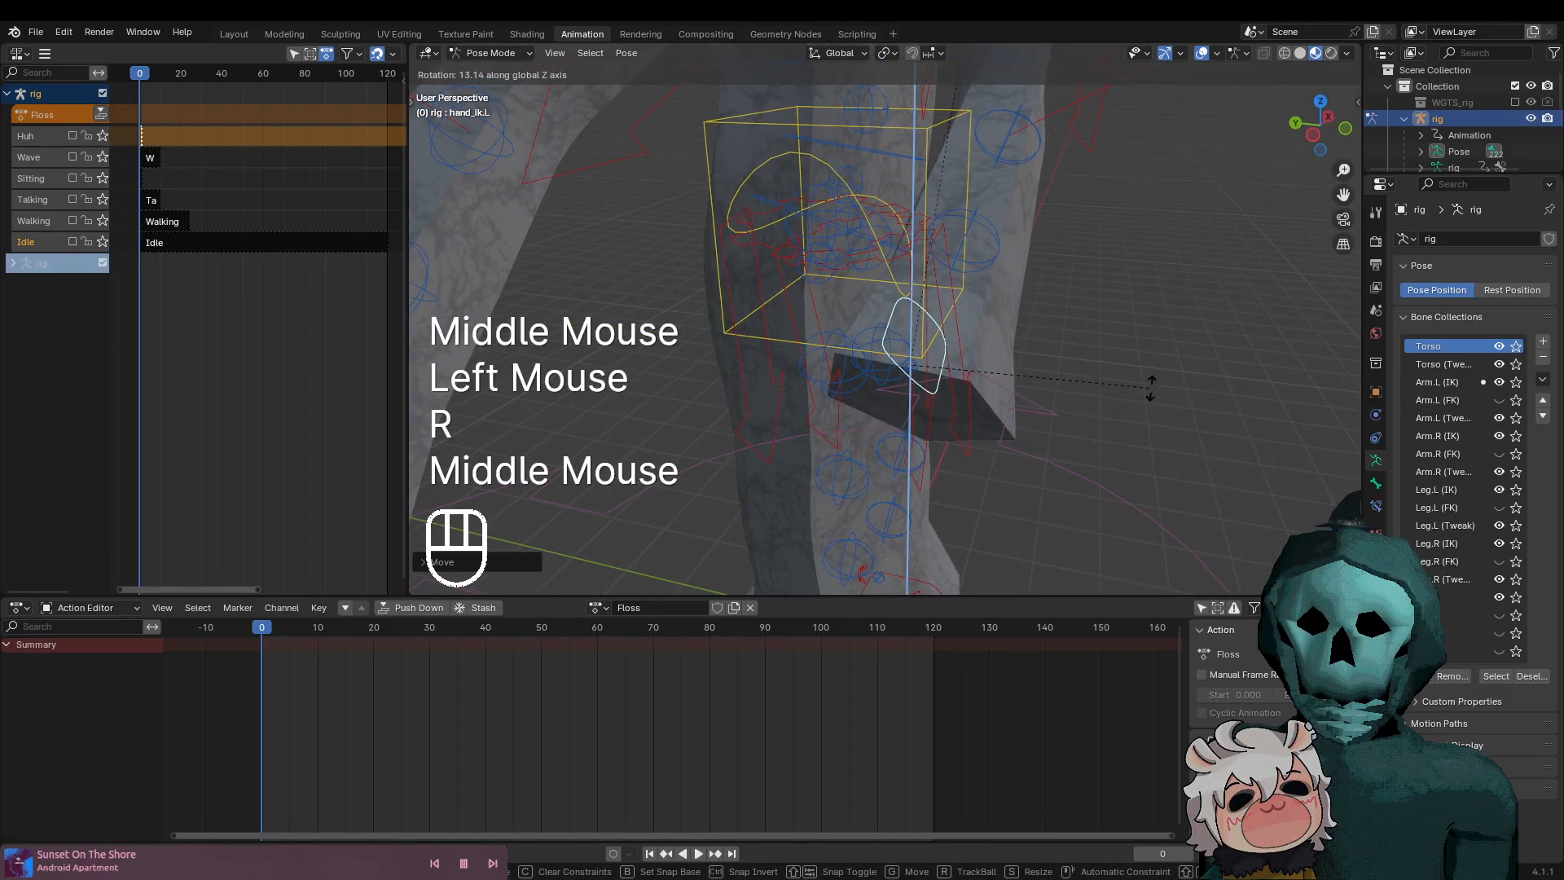
click(1145, 399)
Select the hips control and rotate it so that the hips tilt toward the opposite side
scroll(1146, 392, down, 2)
middle_drag(1147, 391, 1028, 446)
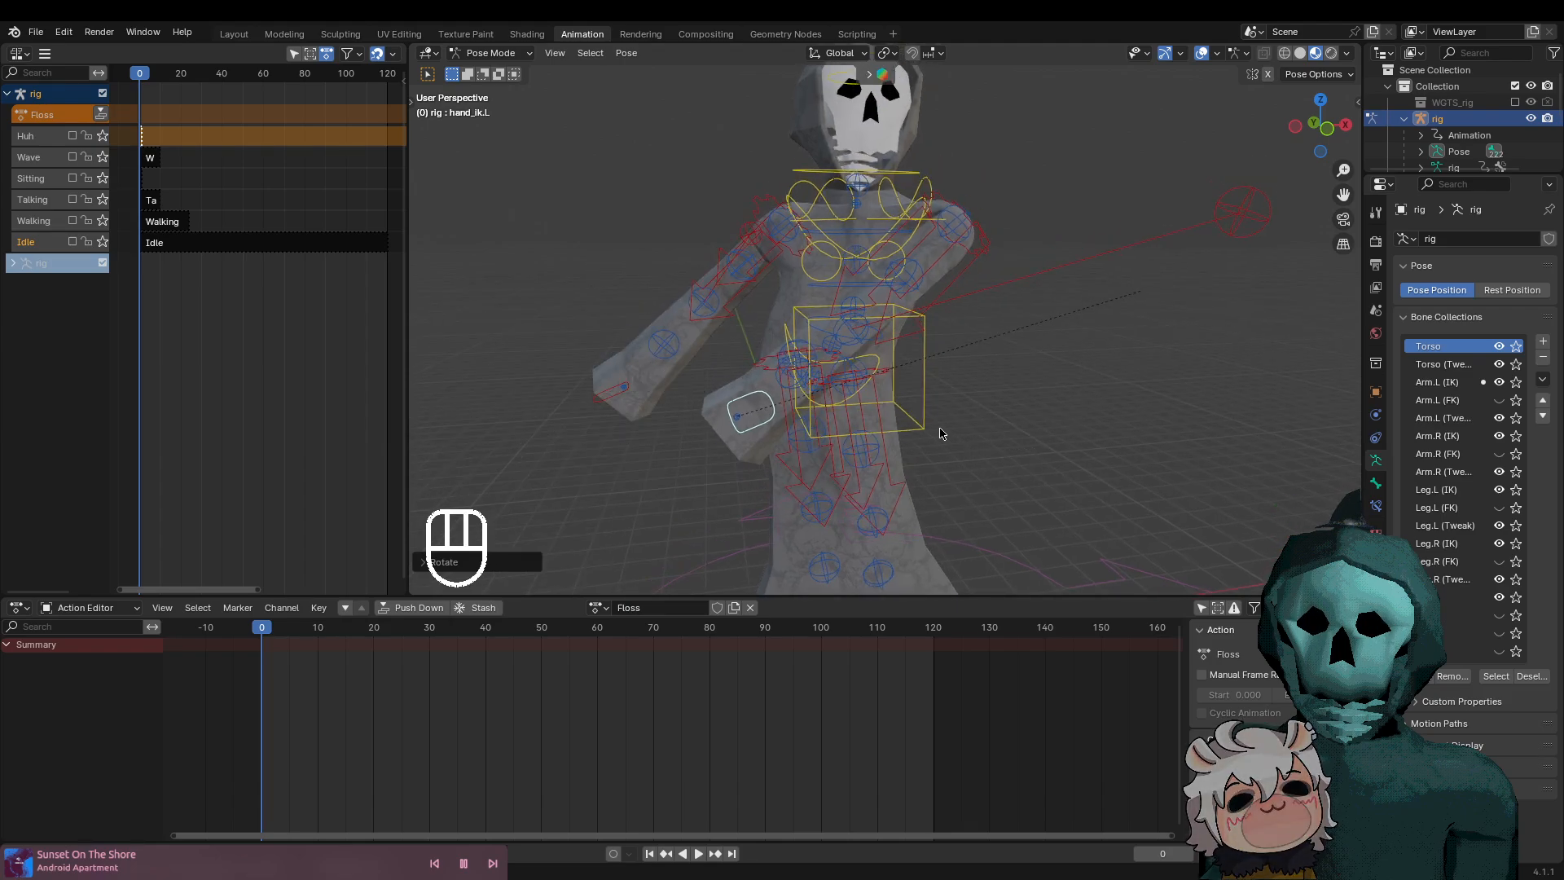
scroll(1004, 414, down, 2)
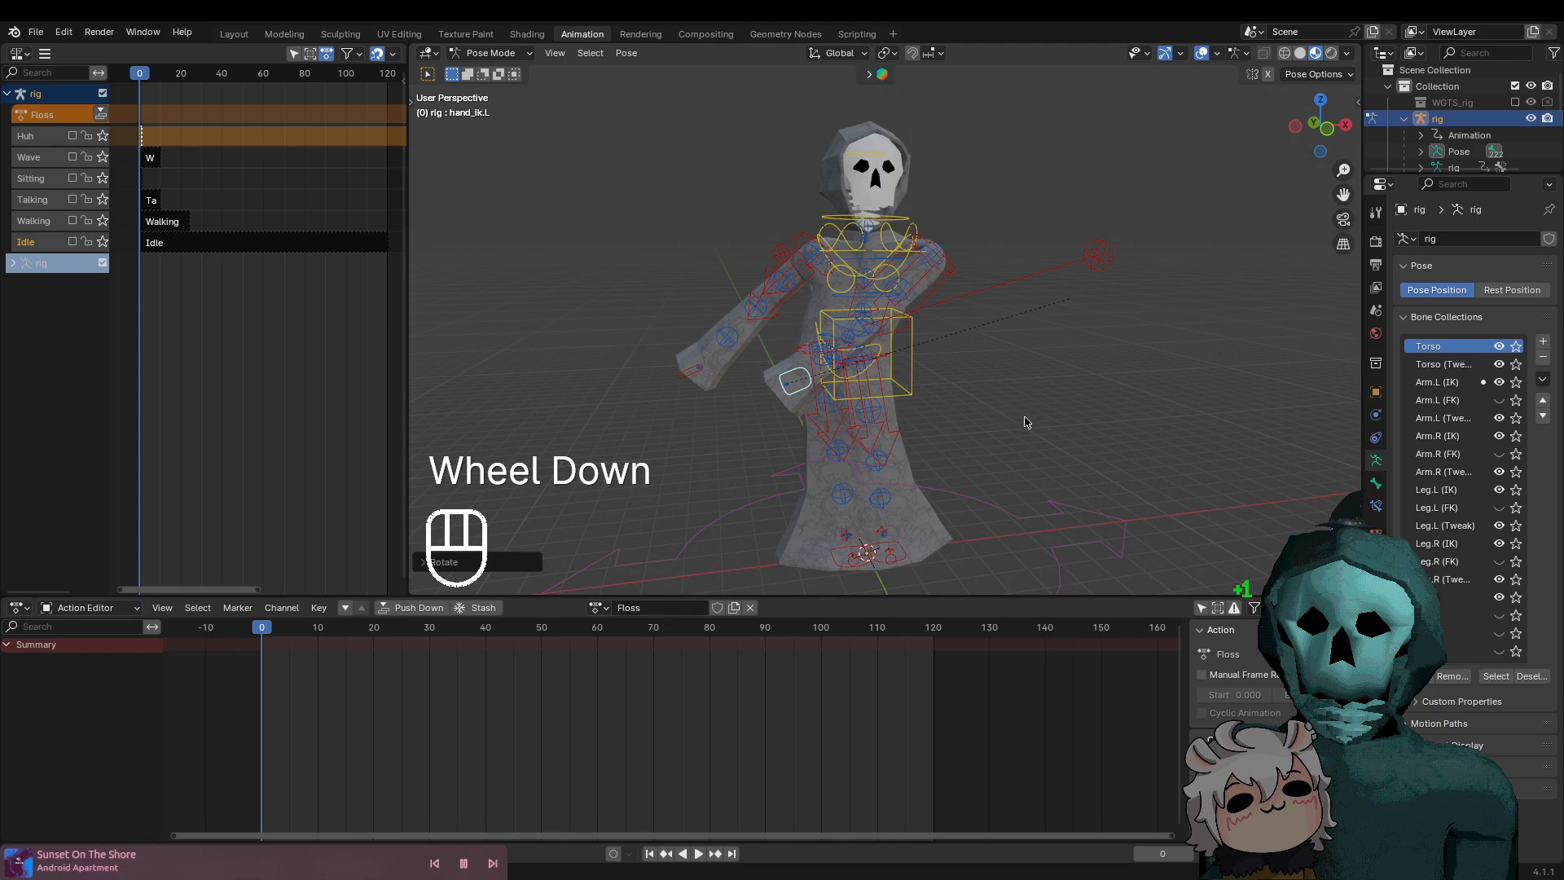
middle_drag(986, 425, 949, 404)
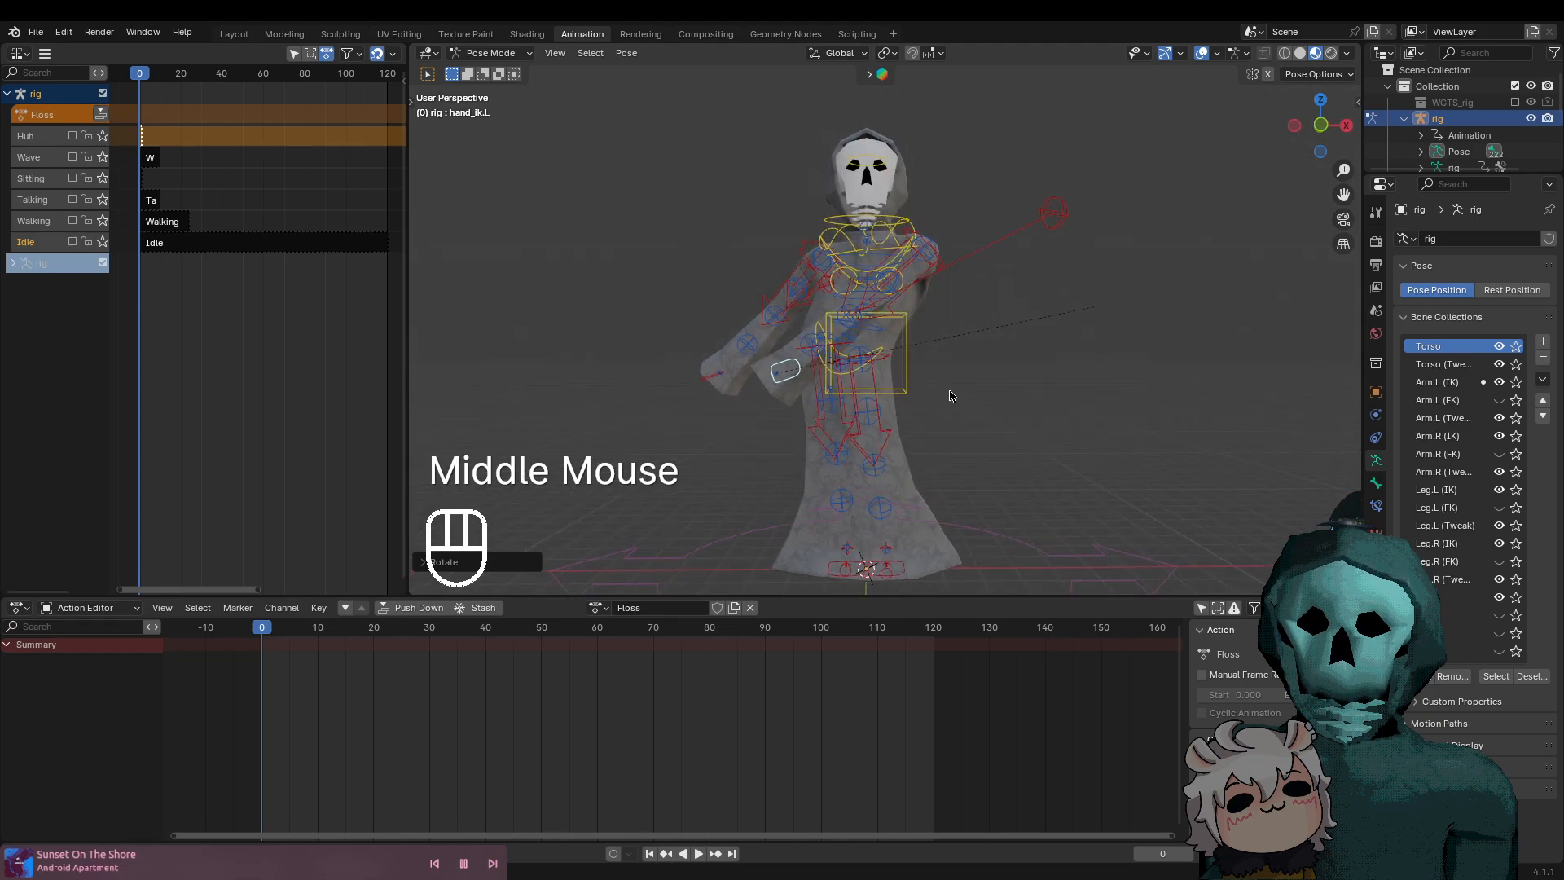
click(904, 389)
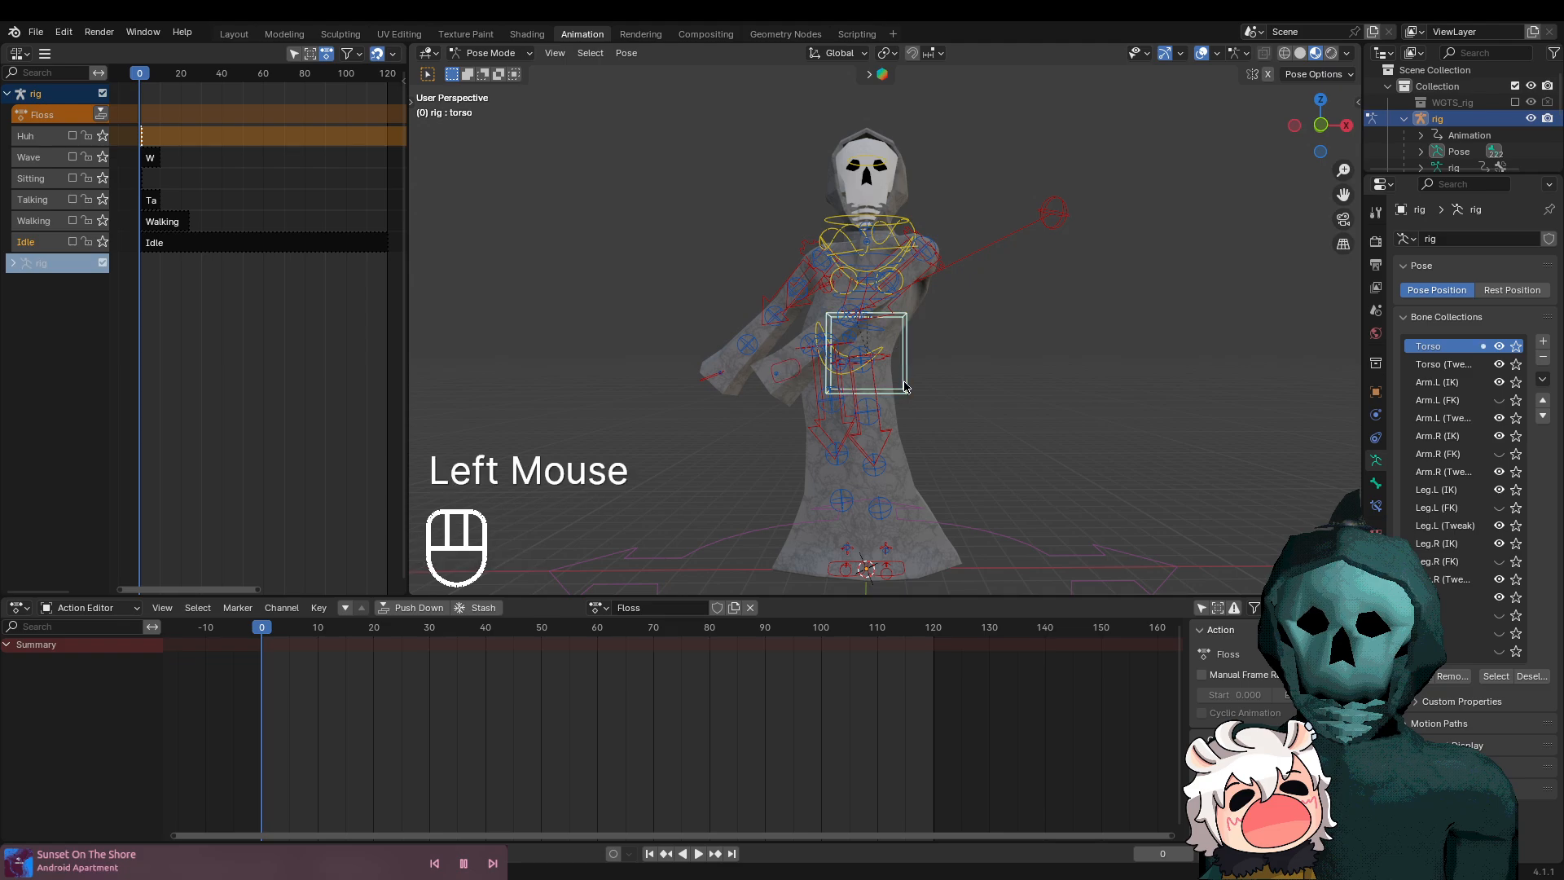
scroll(815, 407, up, 3)
scroll(815, 407, down, 1)
shift+middle_drag(799, 415, 795, 395)
click(794, 393)
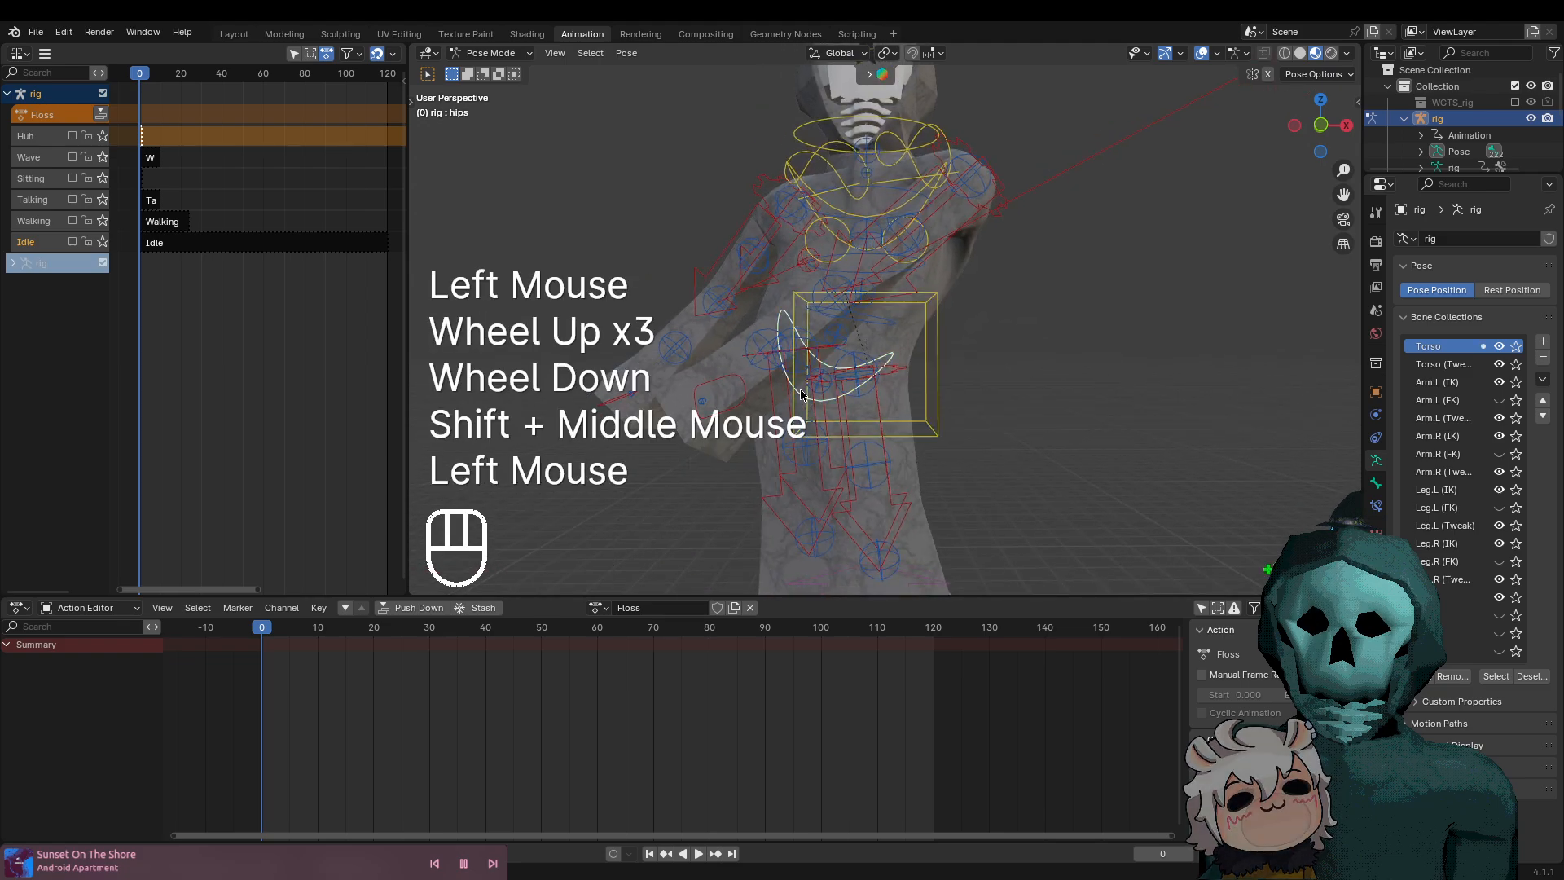
key(r)
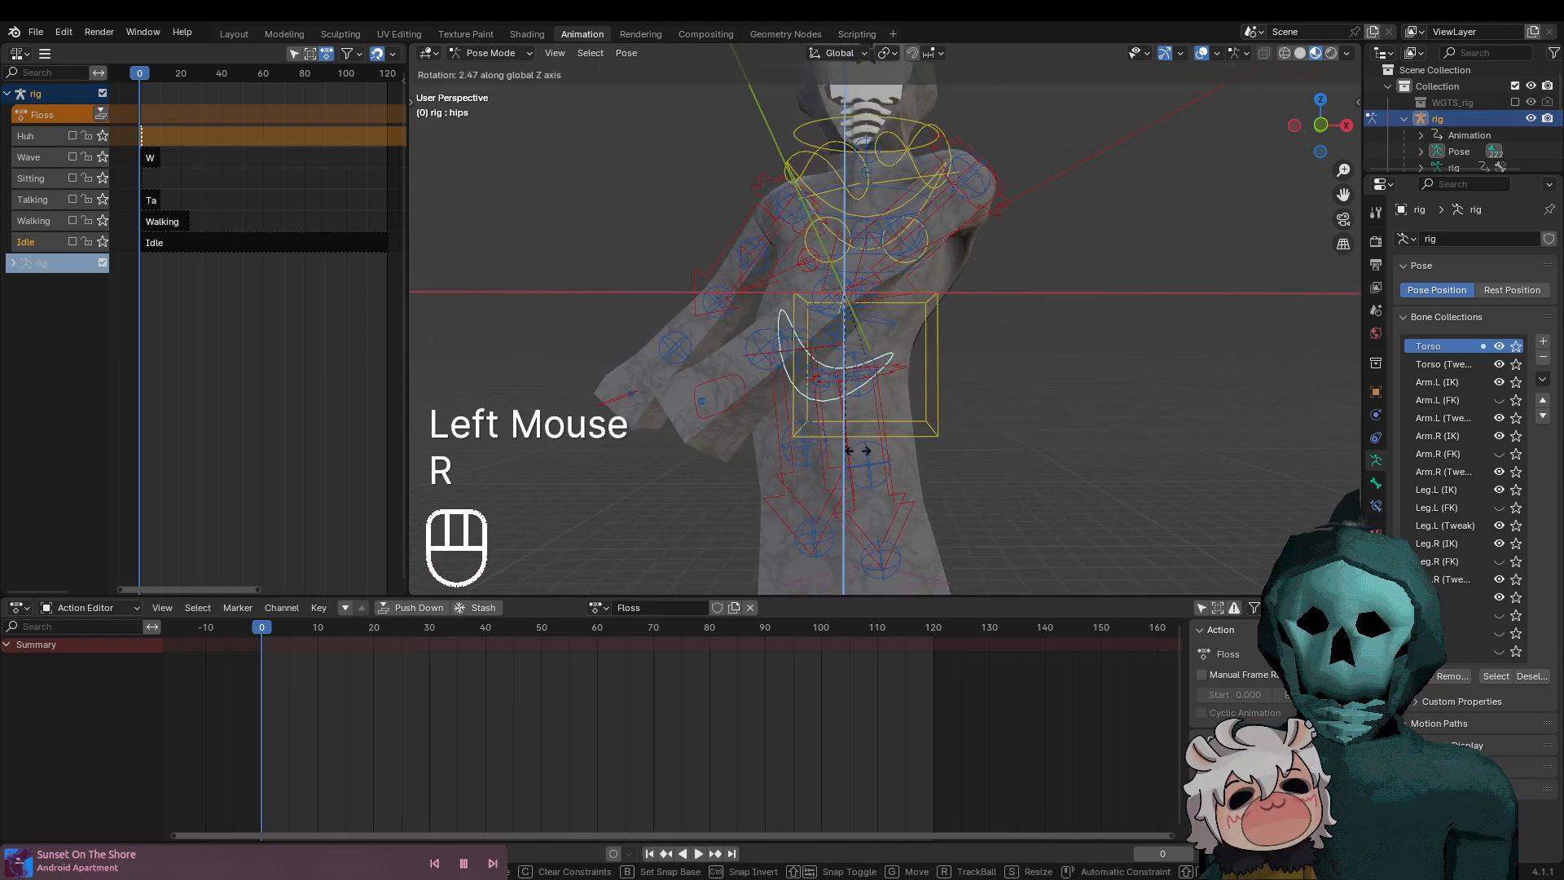
click(952, 370)
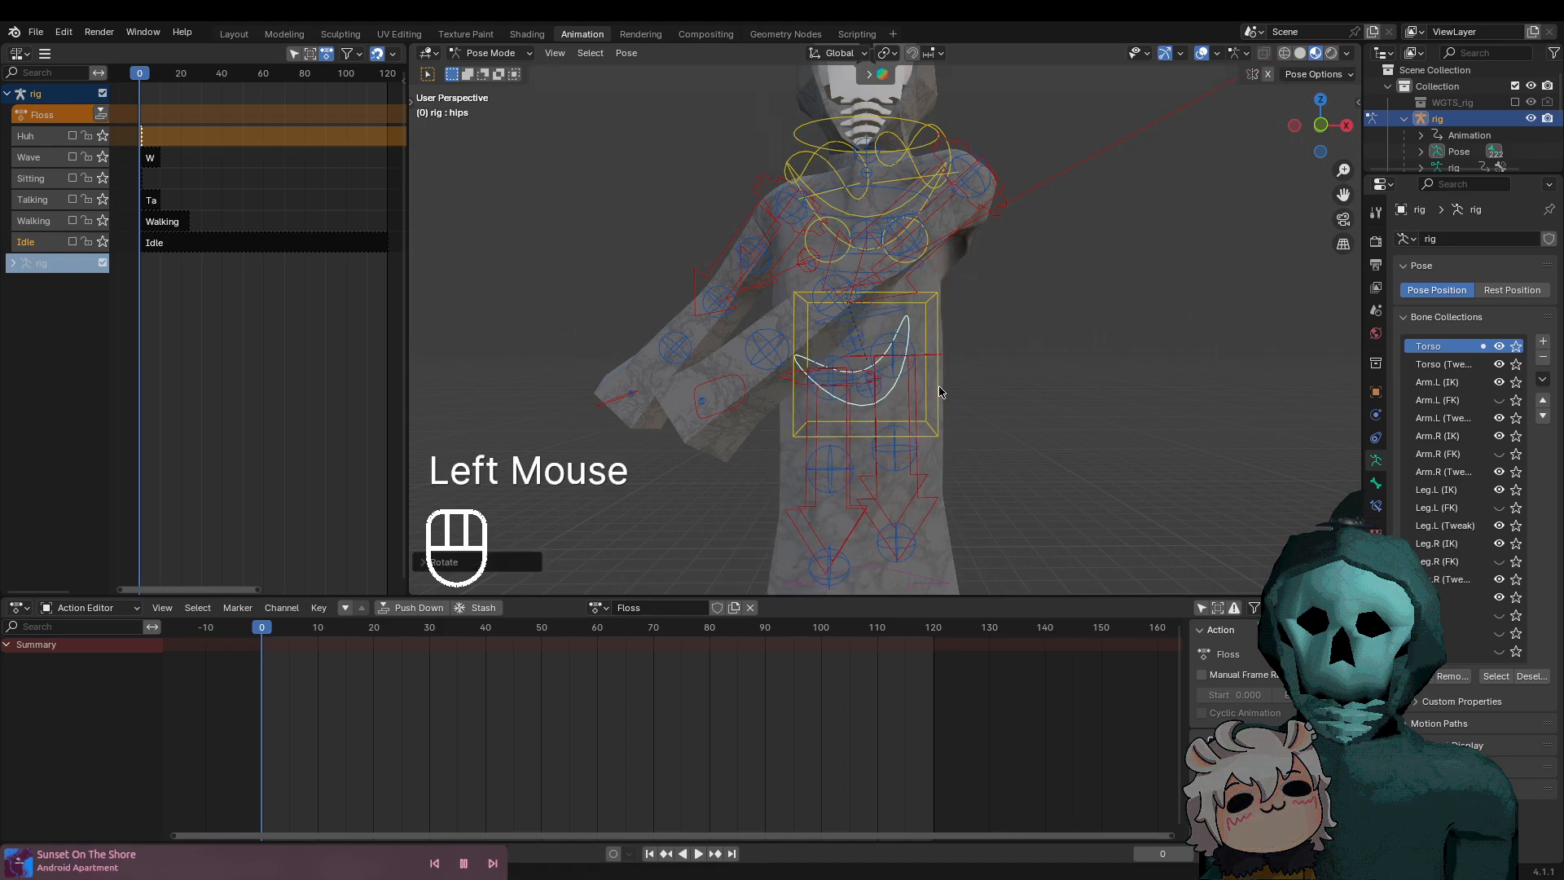
Shift the hips control slightly with an axis-constrained move to match the new tilt
key(g)
middle_click(977, 399)
click(970, 396)
middle_drag(969, 396, 928, 393)
scroll(986, 440, down, 2)
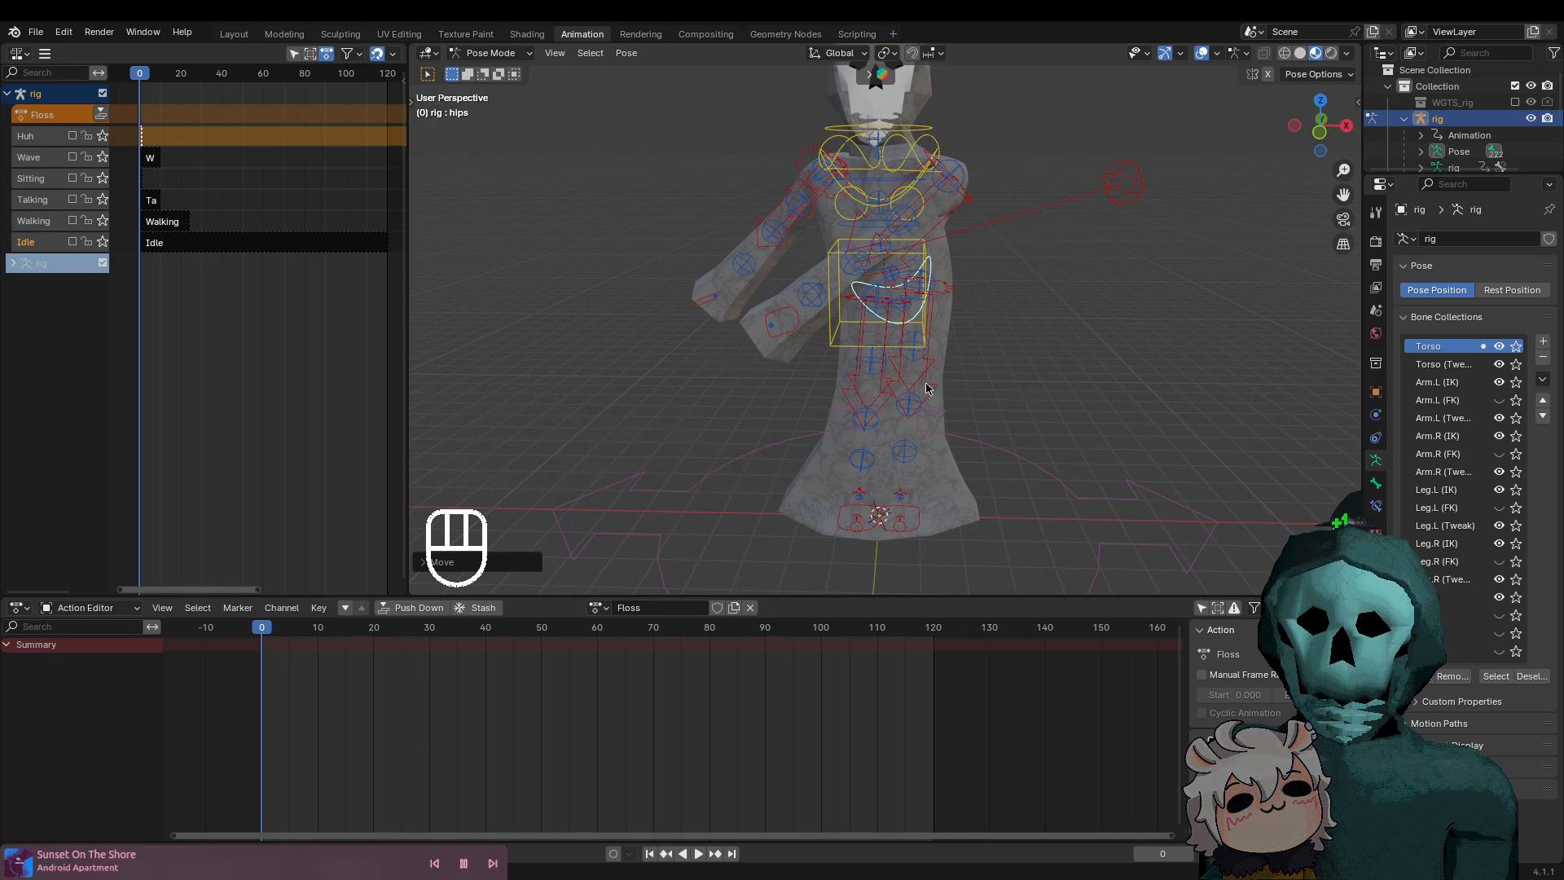
Select all bones of the rig and insert a keyframe for the whole pose at frame 0
scroll(974, 363, down, 2)
middle_drag(975, 363, 966, 399)
scroll(1037, 356, up, 1)
scroll(1043, 367, down, 1)
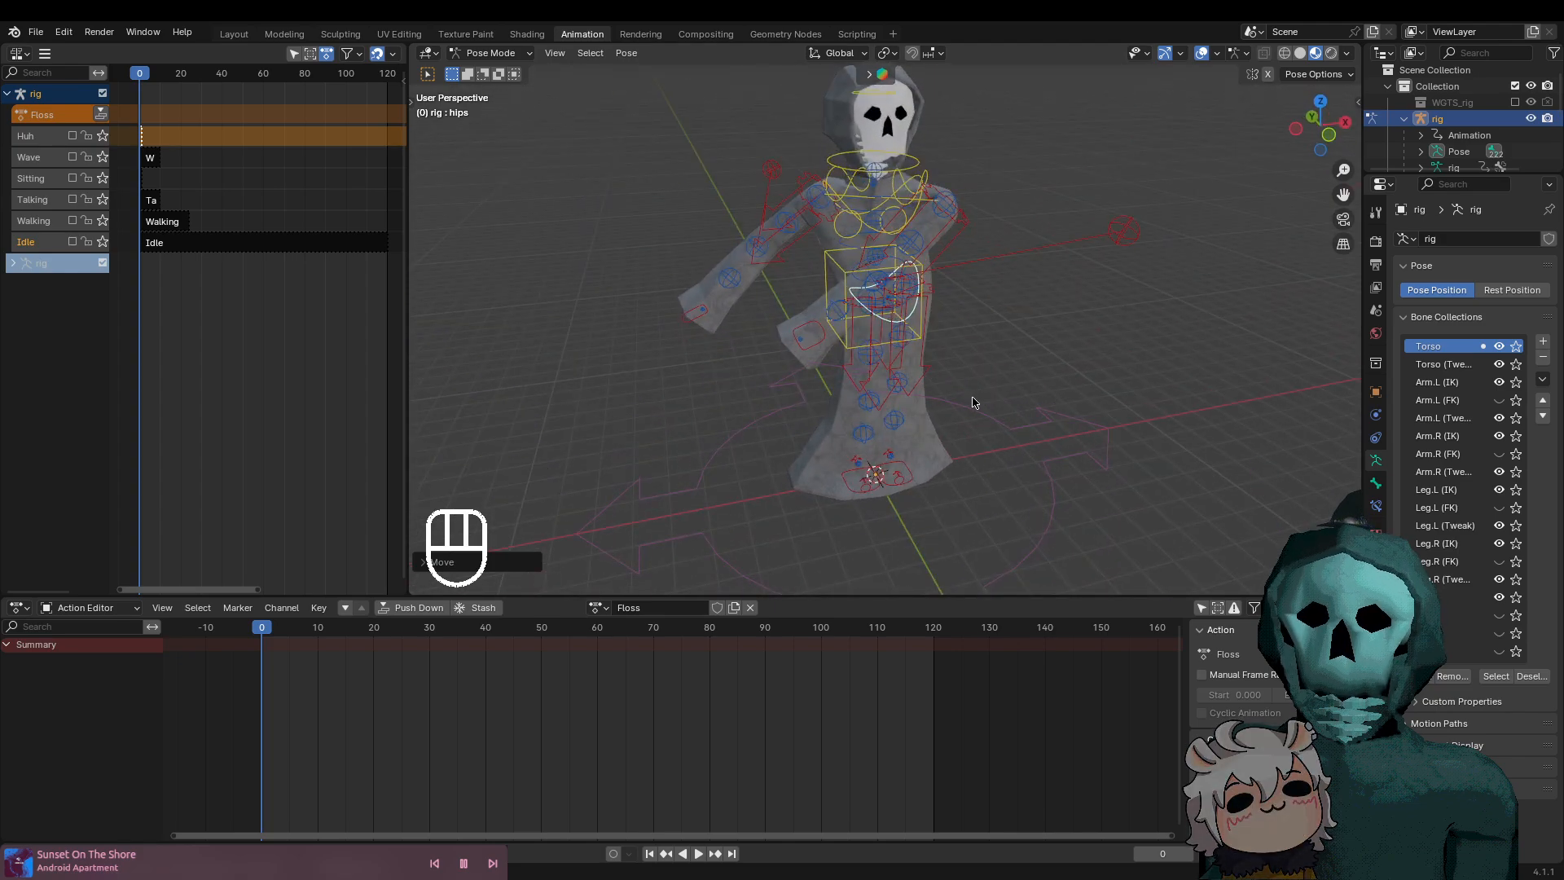
key(a)
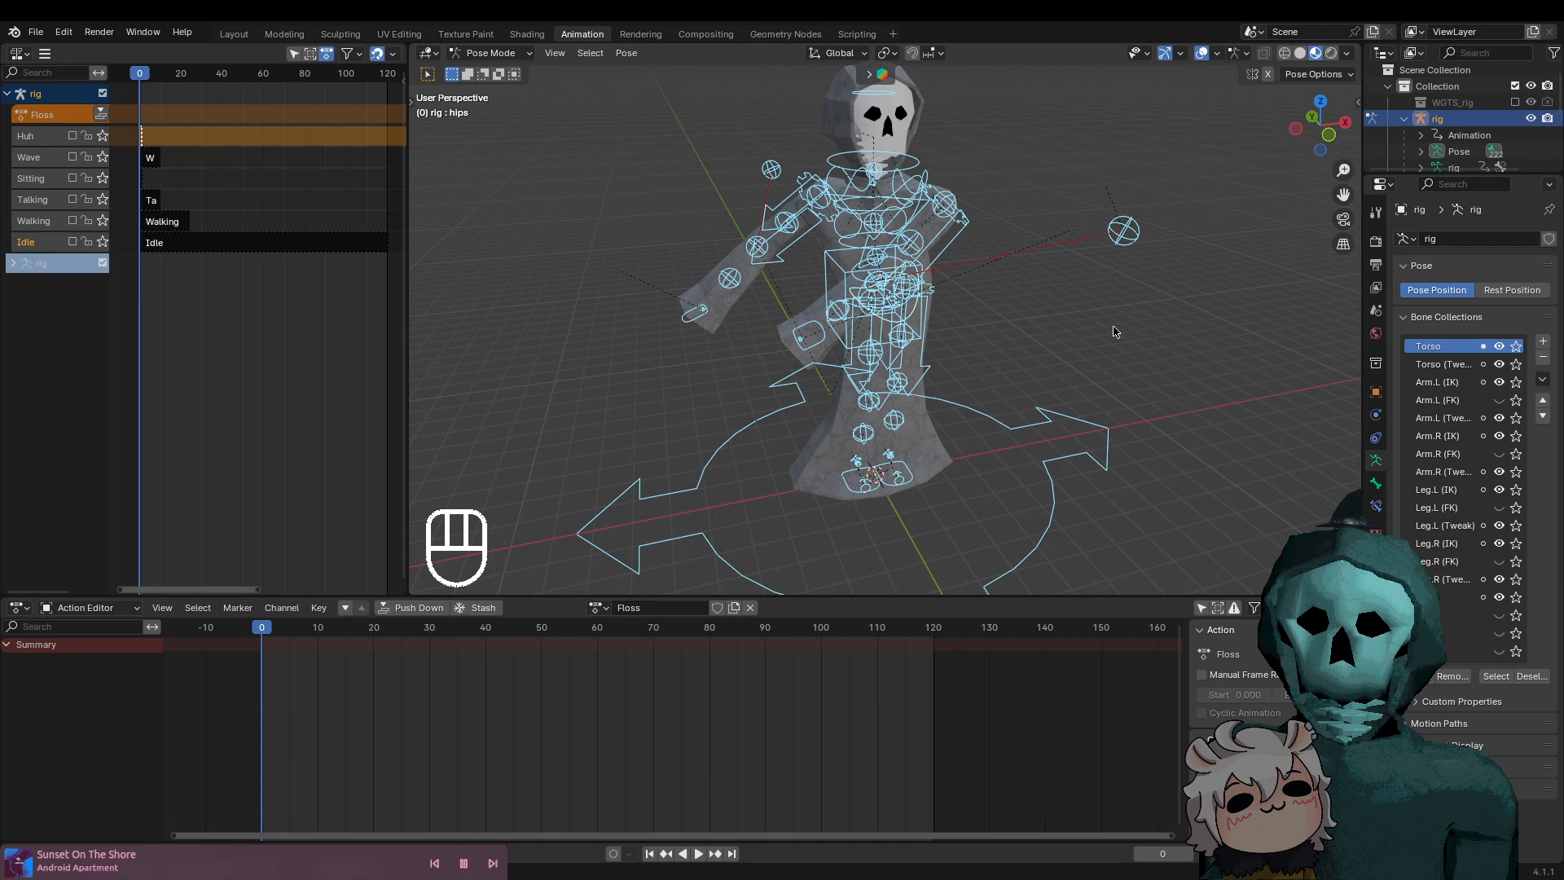
key(i)
scroll(595, 744, down, 4)
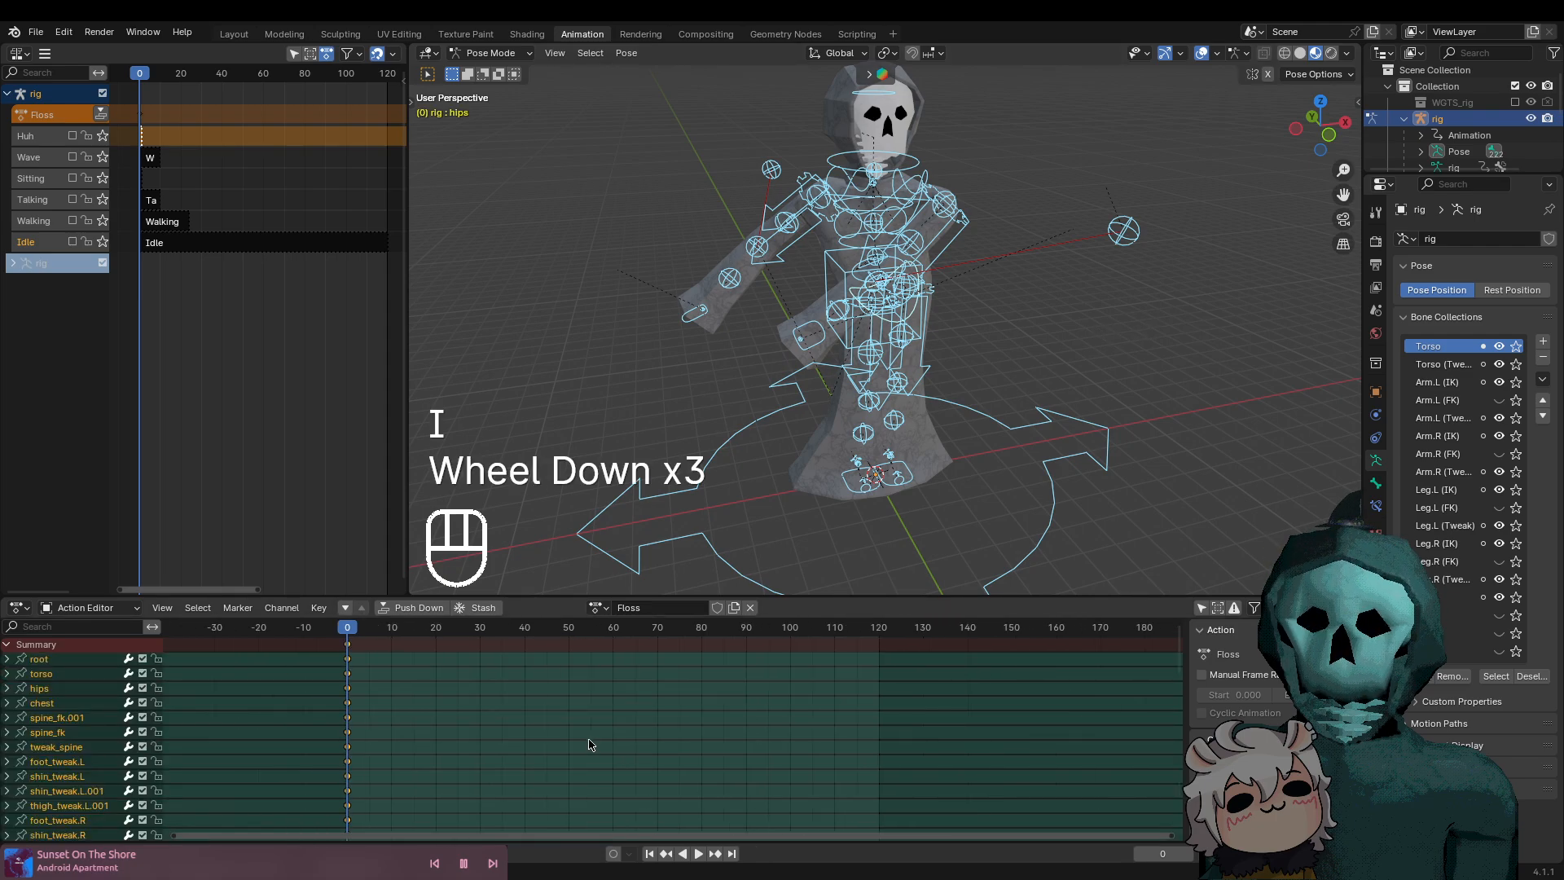
scroll(584, 756, up, 2)
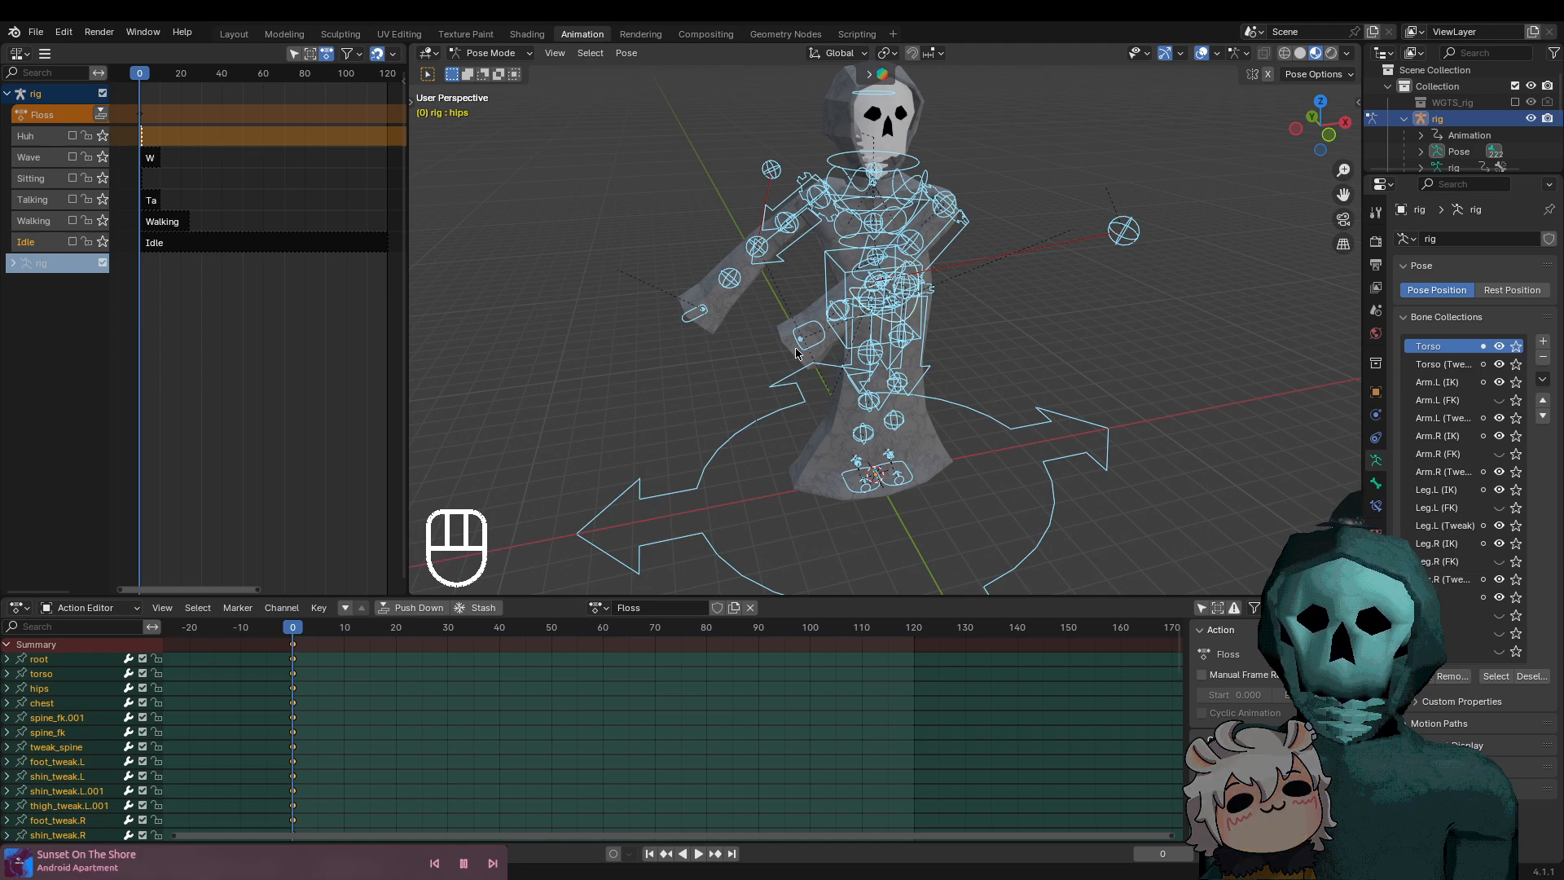
middle_drag(1173, 398, 1124, 424)
scroll(1097, 453, up, 2)
middle_drag(932, 514, 950, 433)
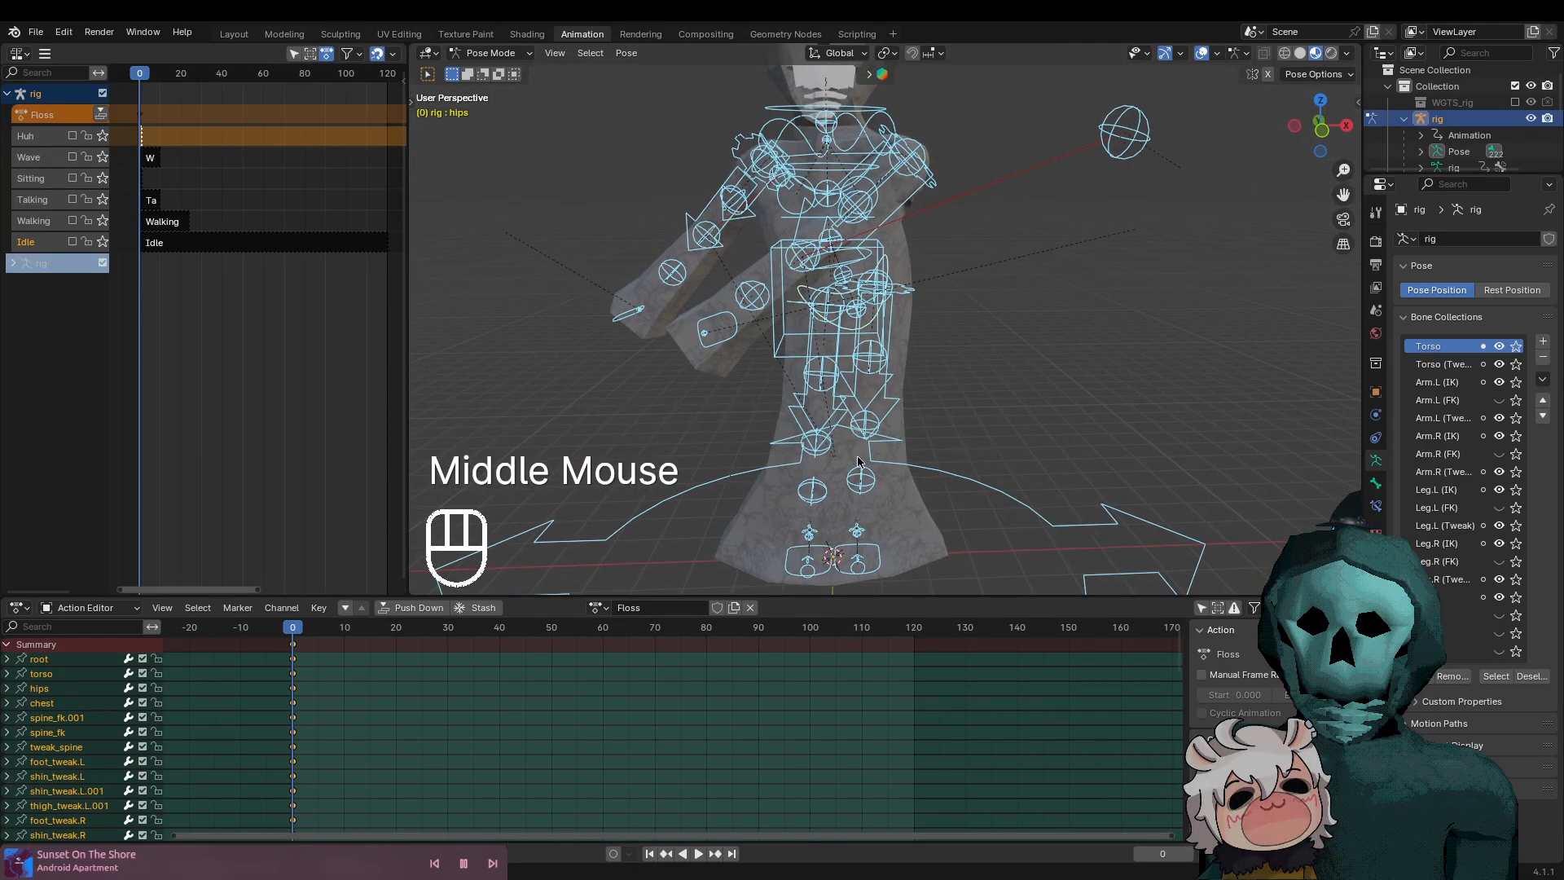
scroll(446, 685, up, 1)
scroll(446, 685, up, 1)
middle_drag(782, 383, 803, 462)
scroll(797, 397, up, 1)
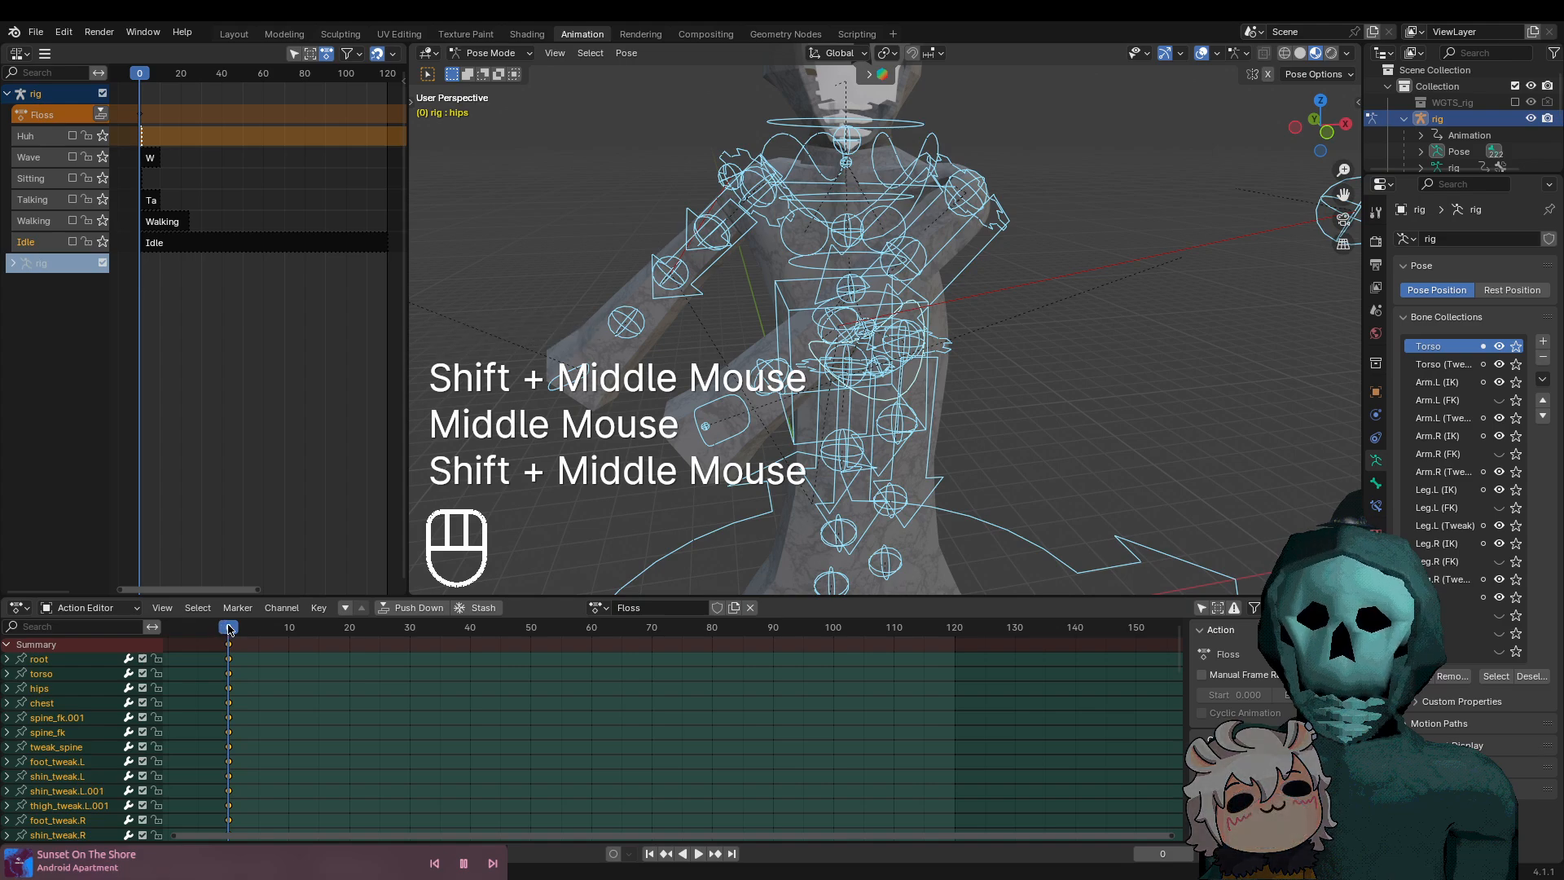
Set the current frame of the Floss action to frame 5
scroll(396, 737, up, 2)
middle_drag(396, 737, 603, 742)
middle_drag(403, 715, 333, 714)
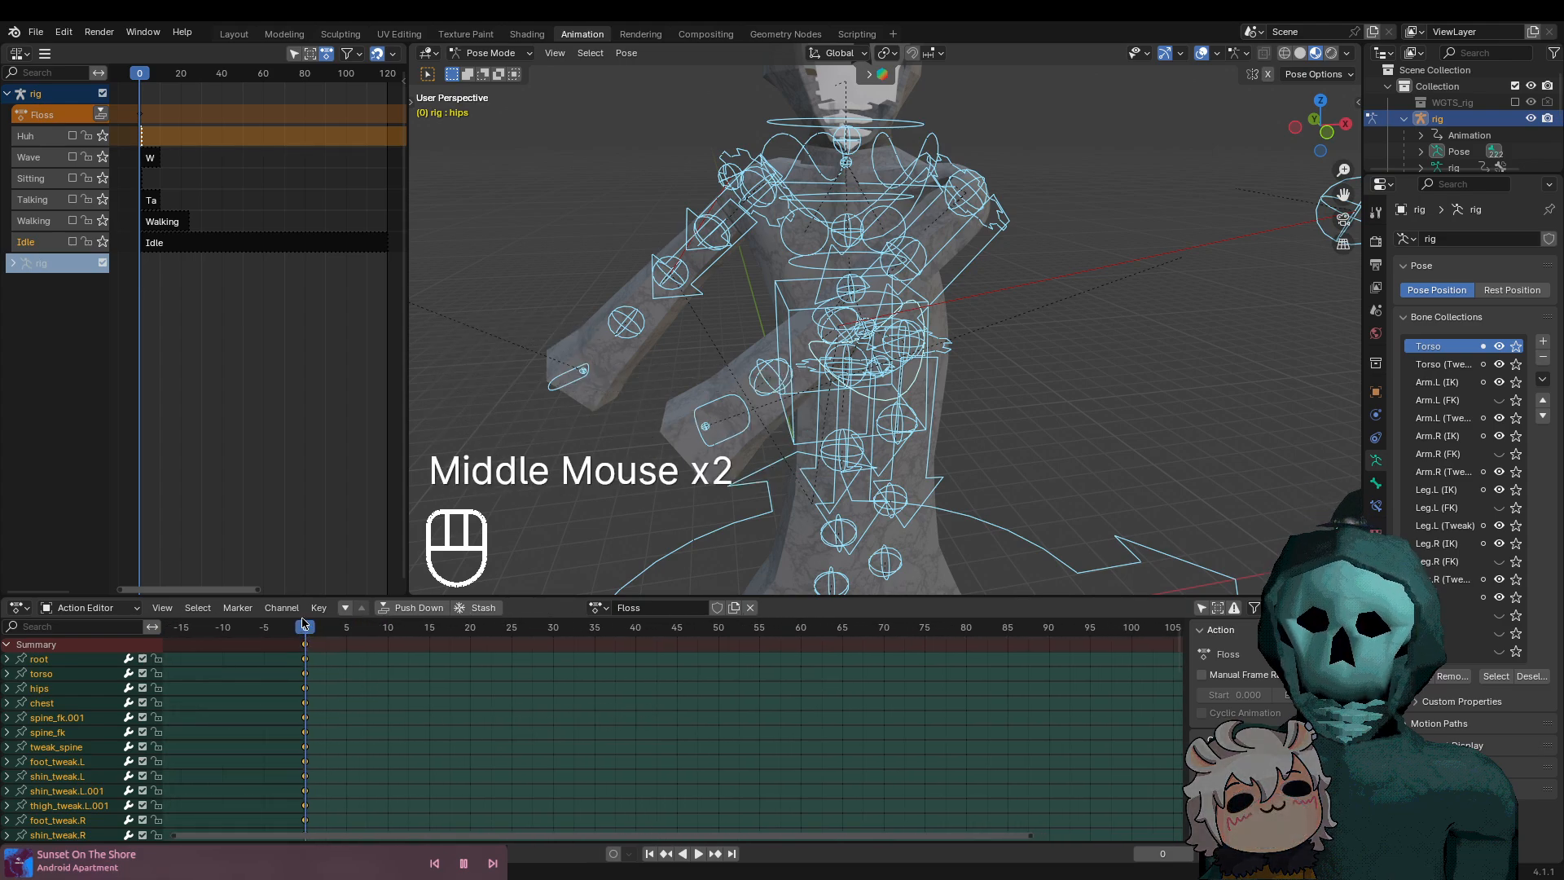
drag(315, 630, 353, 632)
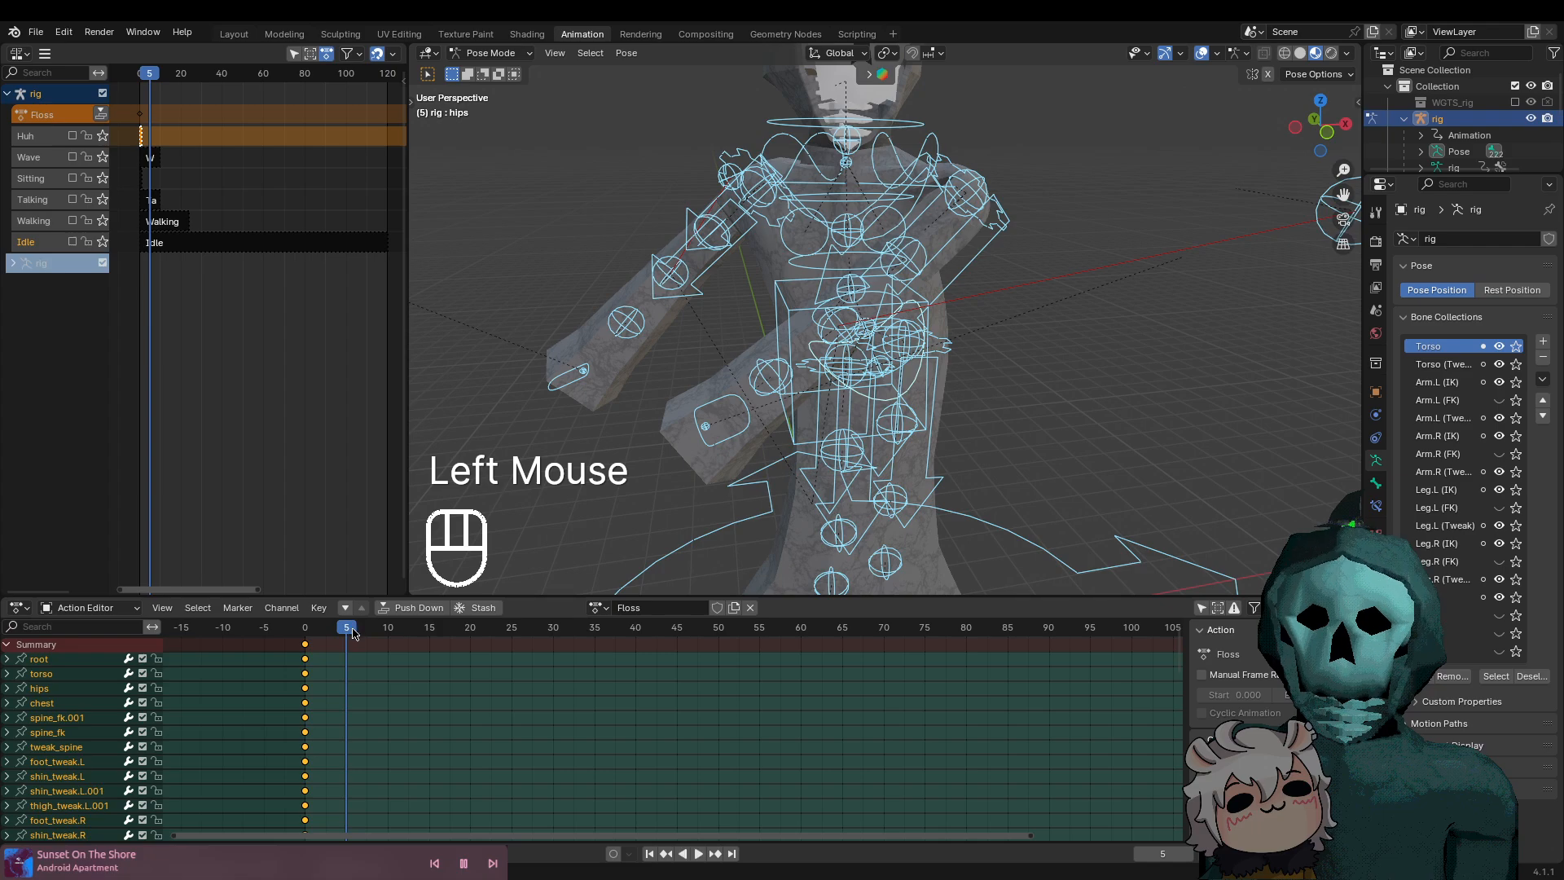
scroll(872, 404, down, 1)
scroll(305, 683, up, 2)
middle_drag(305, 683, 335, 700)
scroll(383, 672, up, 2)
middle_drag(519, 715, 397, 704)
scroll(470, 723, down, 4)
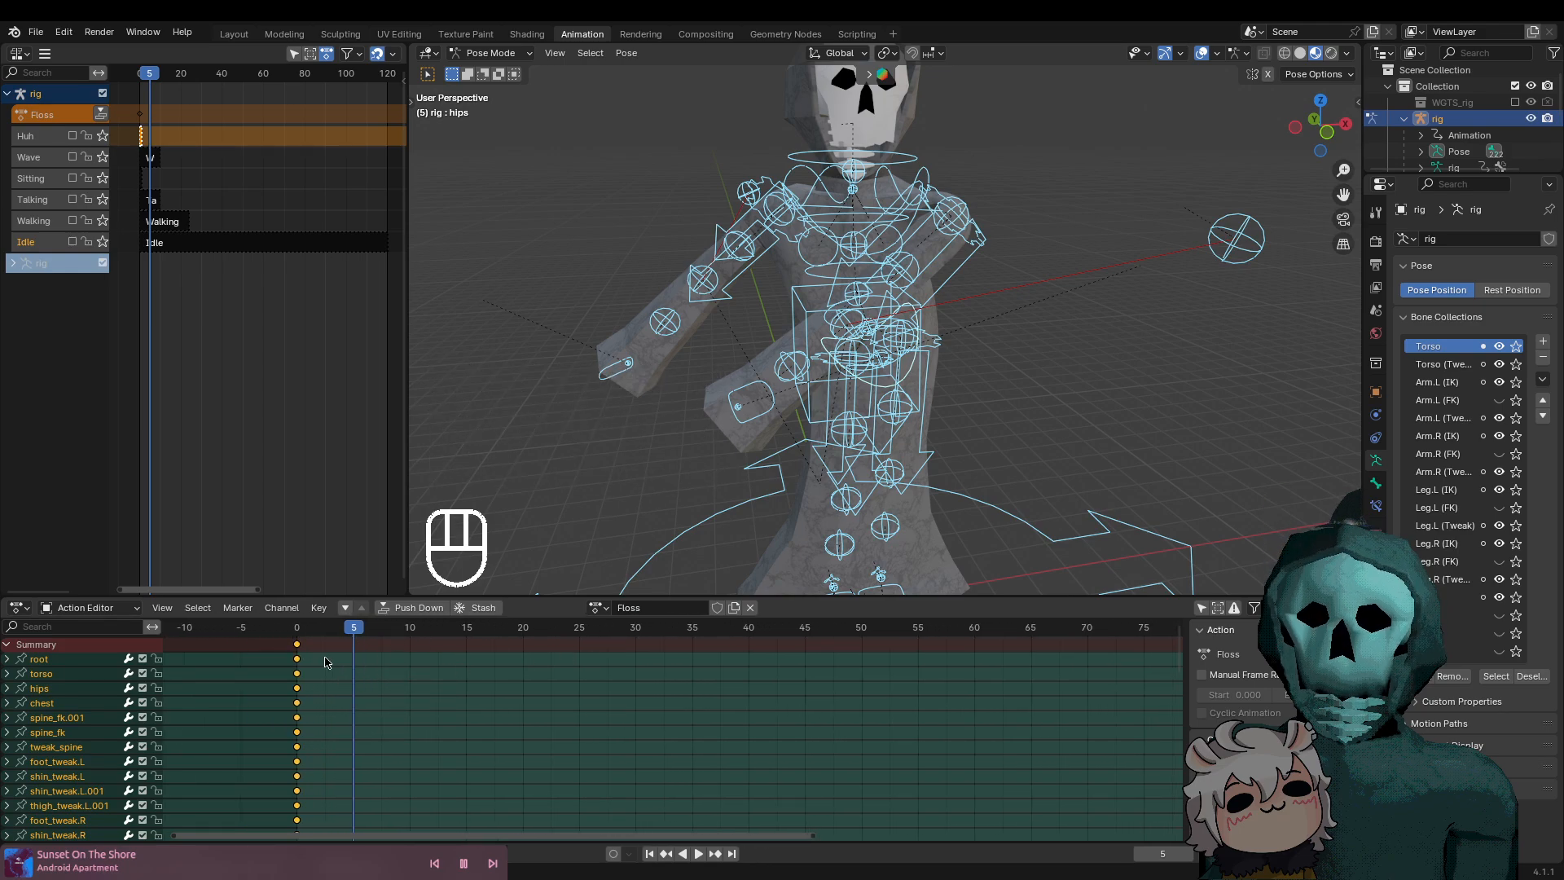
mouse_move(354, 630)
mouse_down()
mouse_move(405, 628)
mouse_move(353, 631)
mouse_up()
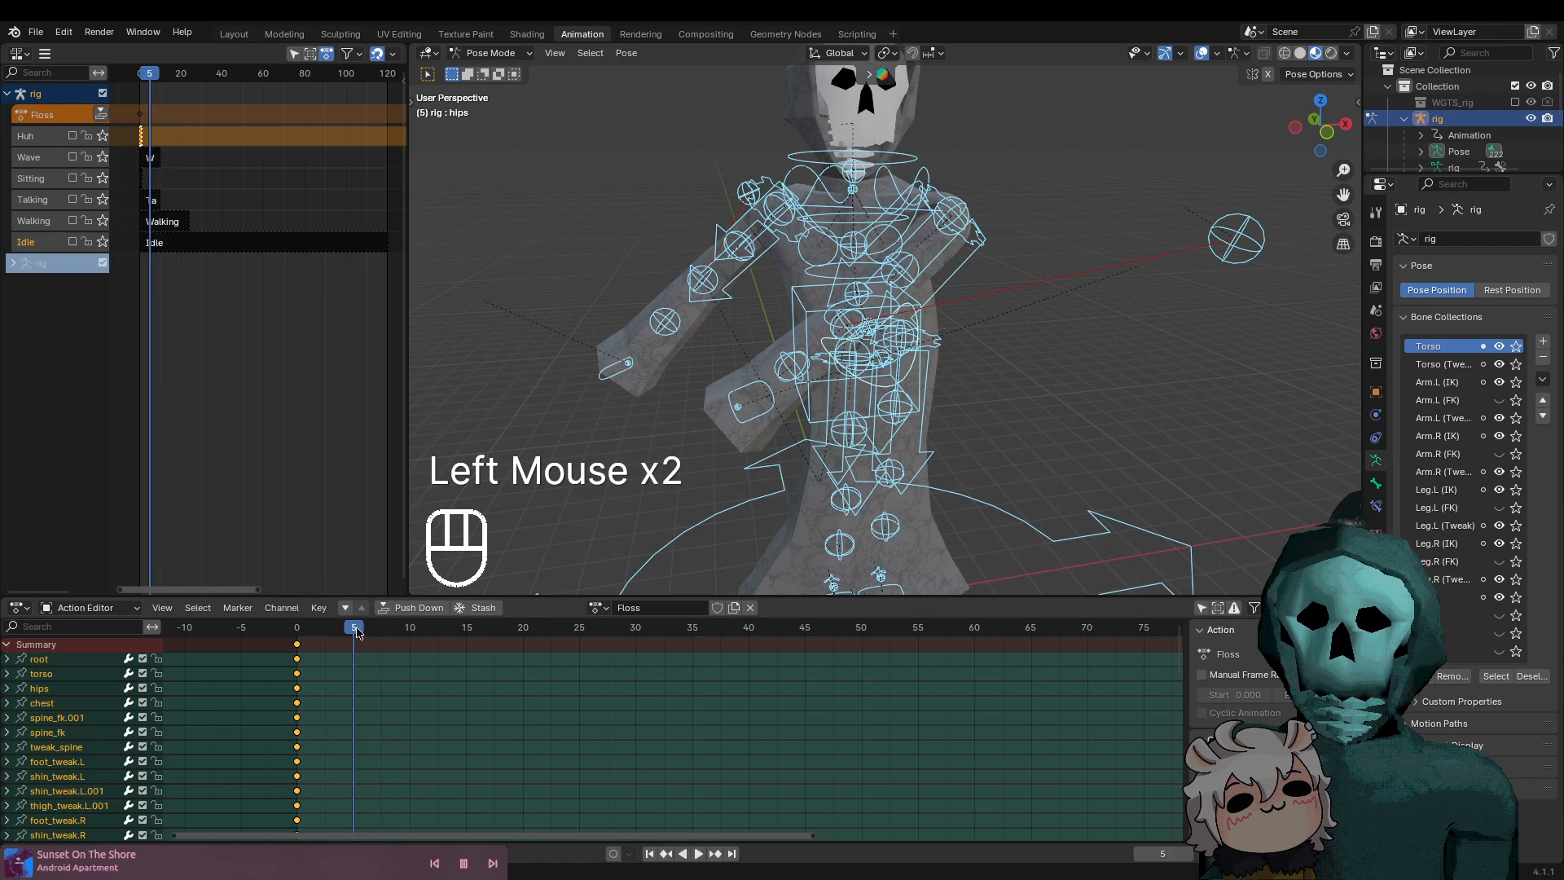
Select the keyframes at frame 0 through the Summary channel and clear the selection again
click(298, 651)
click(347, 682)
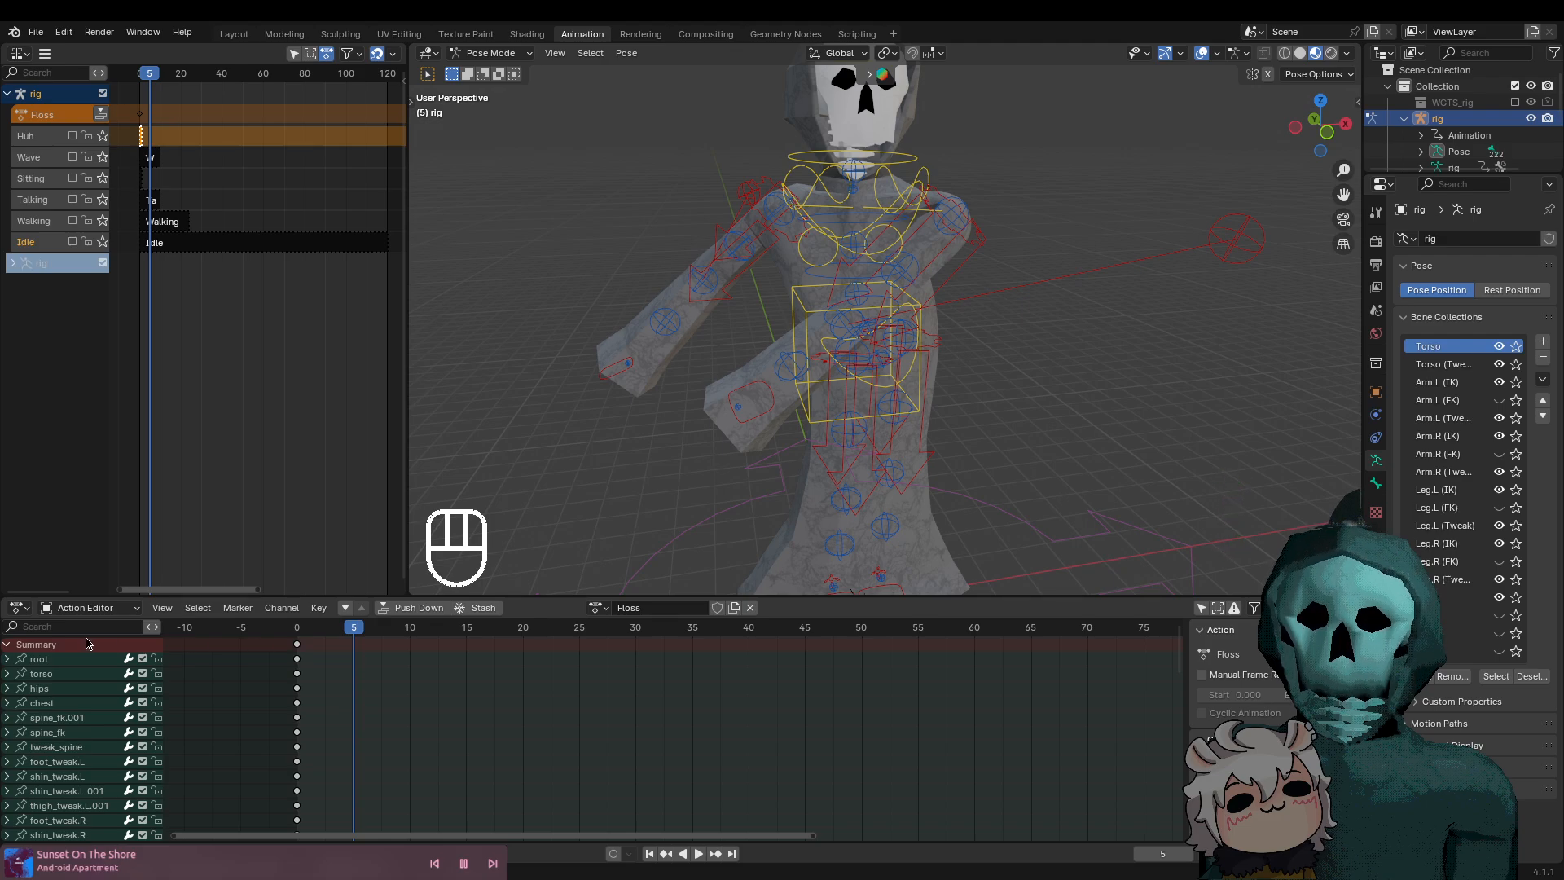
key(shift+super)
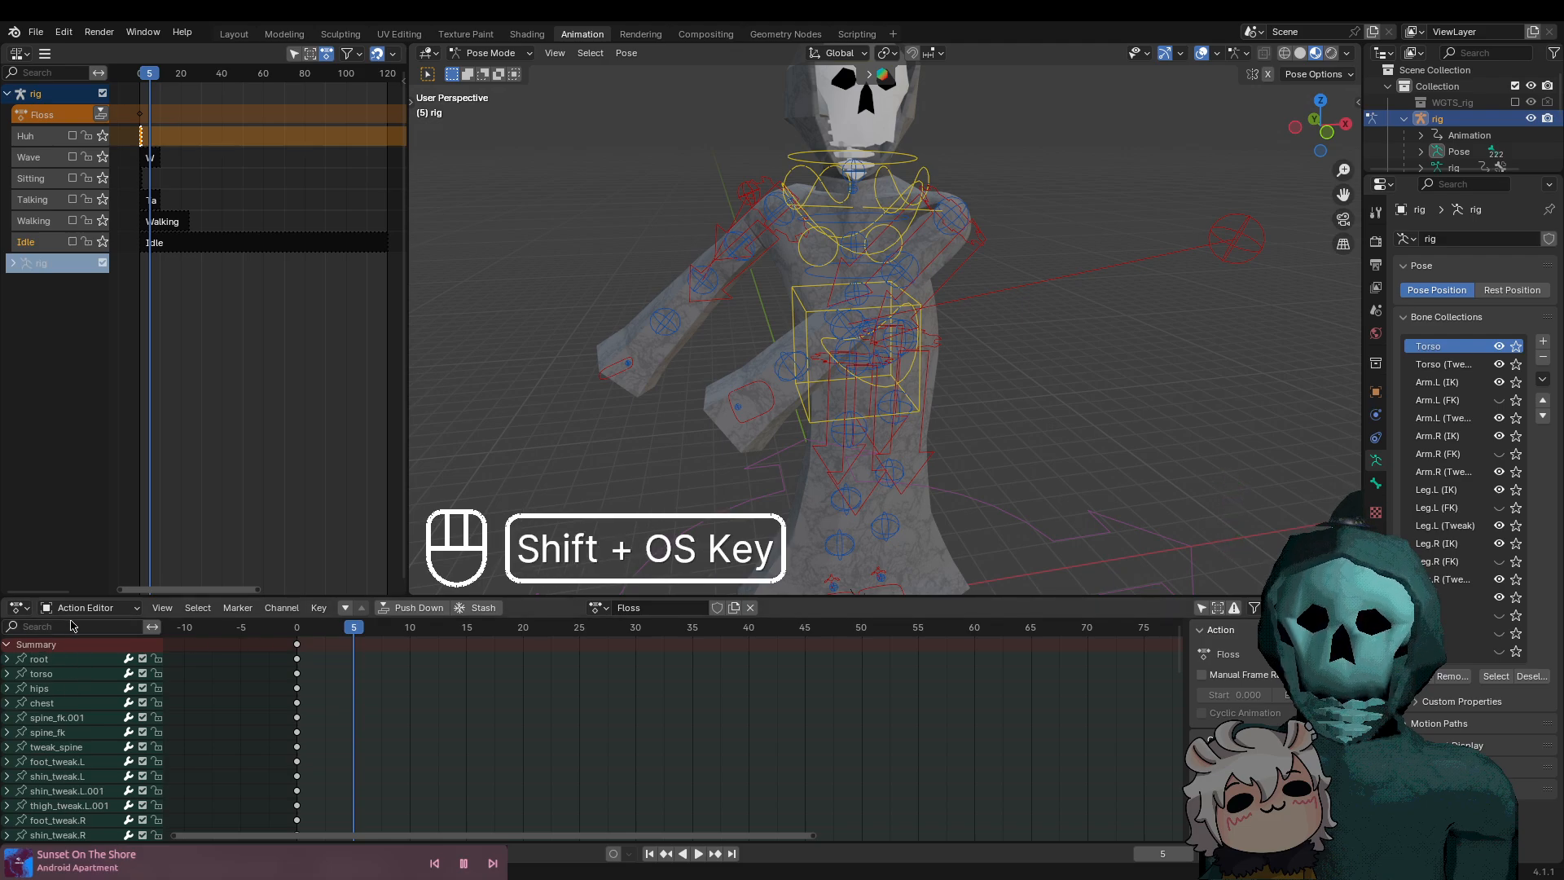
key(shift+super)
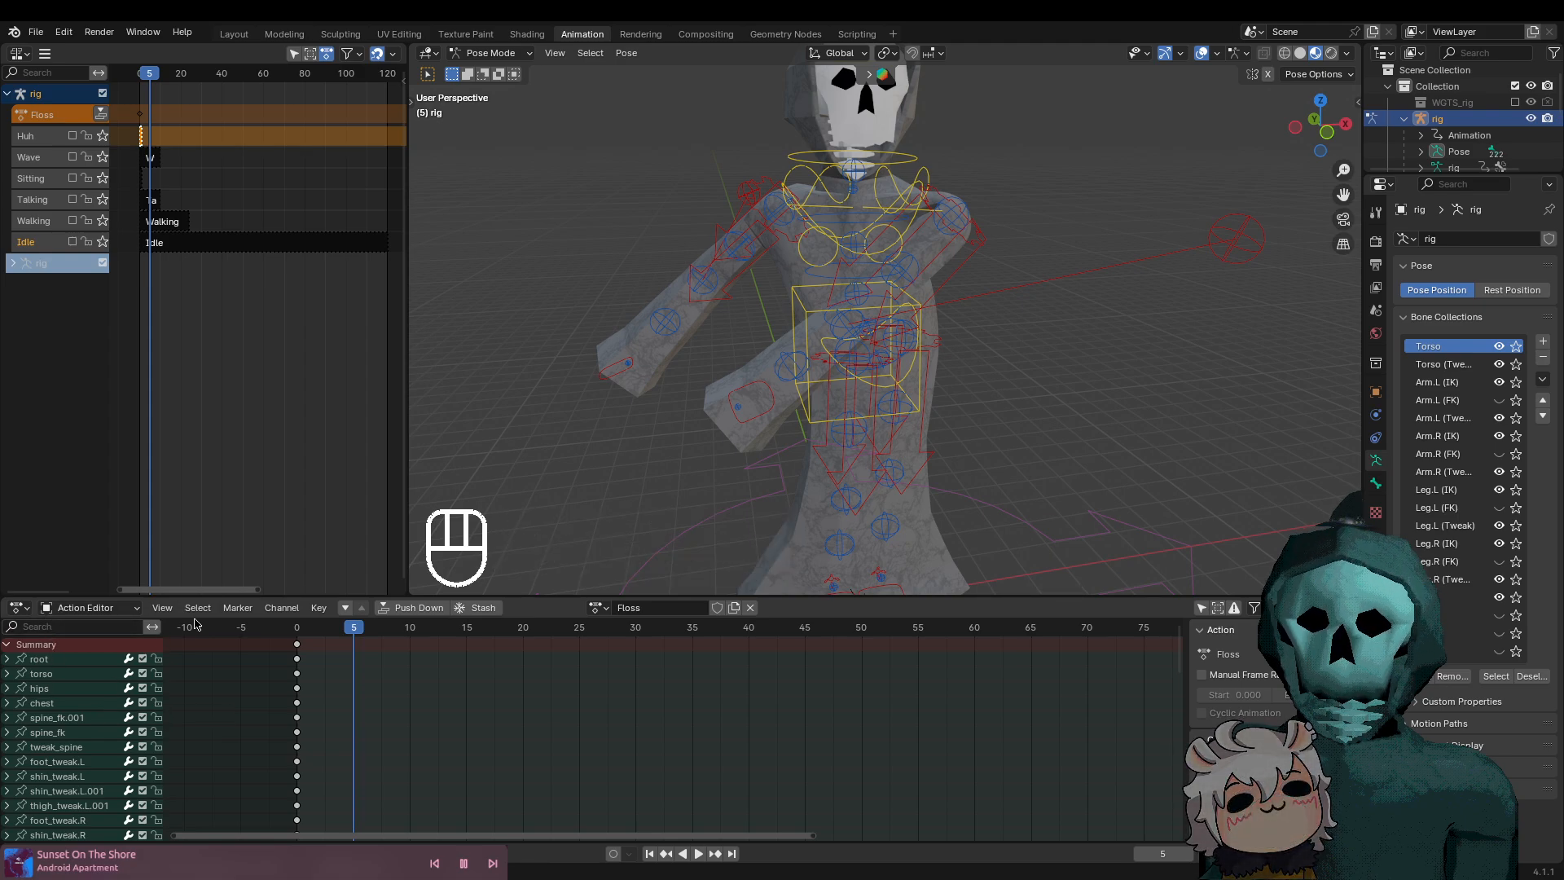
Select the whole column of keyframes at frame 0 through its Summary keyframe
click(298, 647)
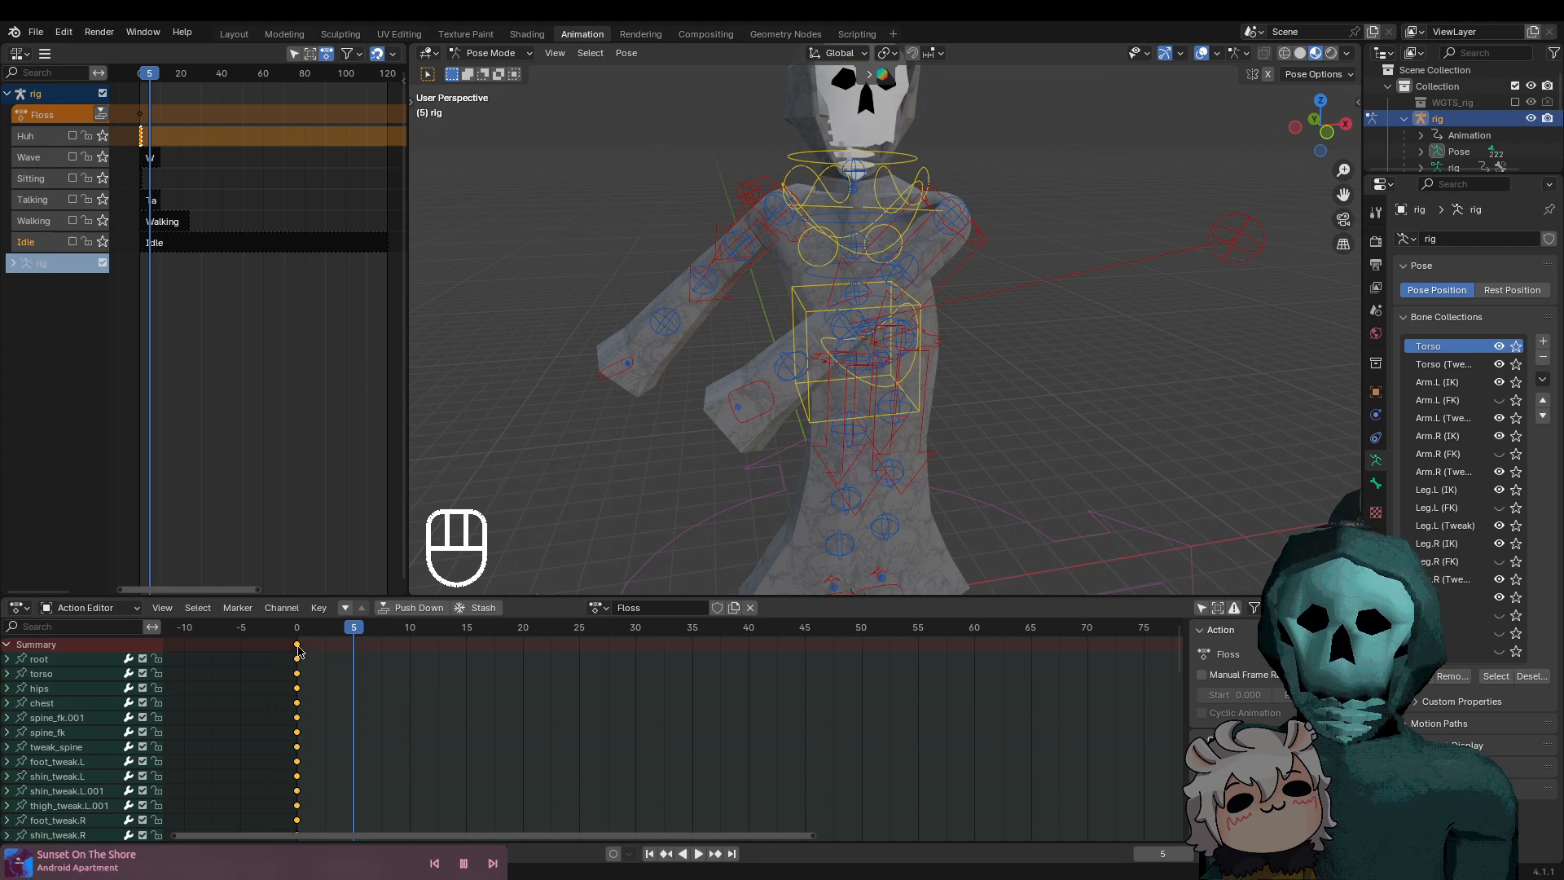
click(299, 650)
click(299, 651)
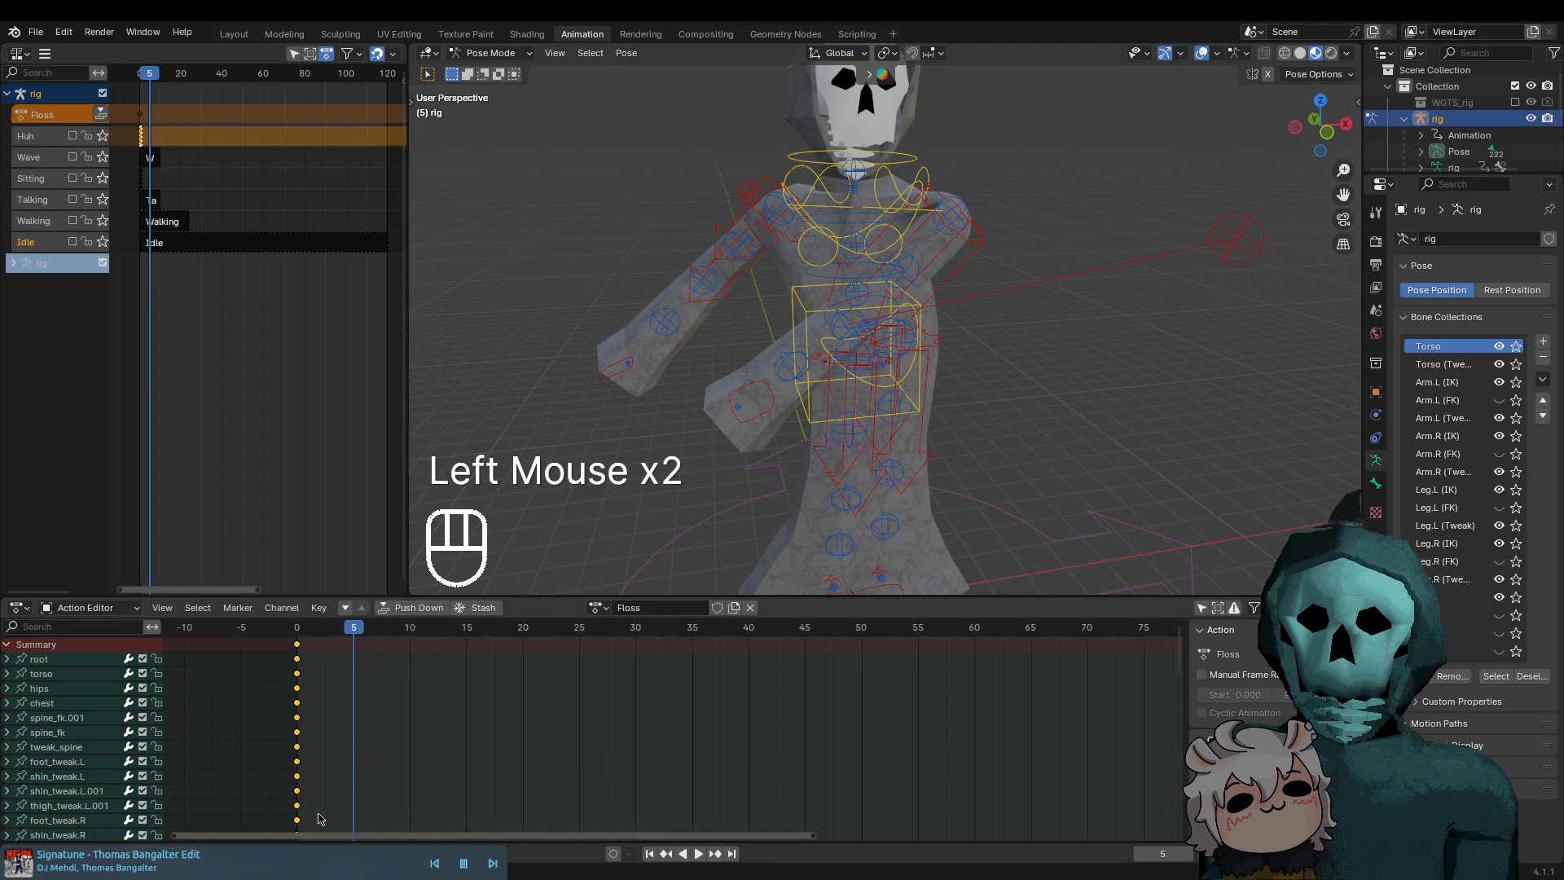
Try shifting the selected keyframes along the timeline, return them to frame 0 and reselect the column
drag(298, 649, 537, 675)
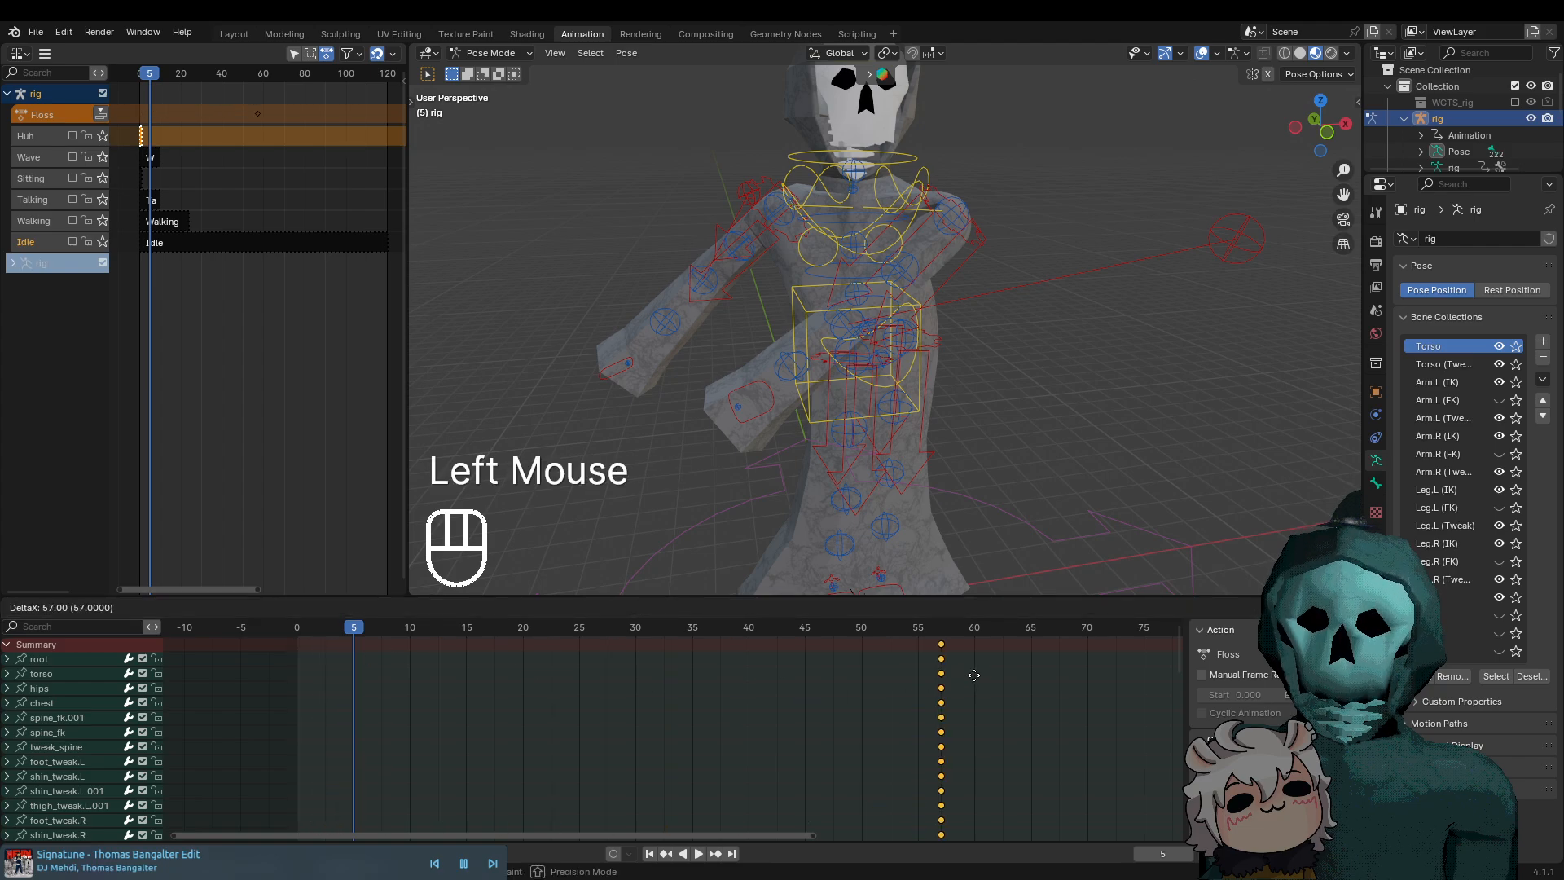
drag(416, 674, 305, 691)
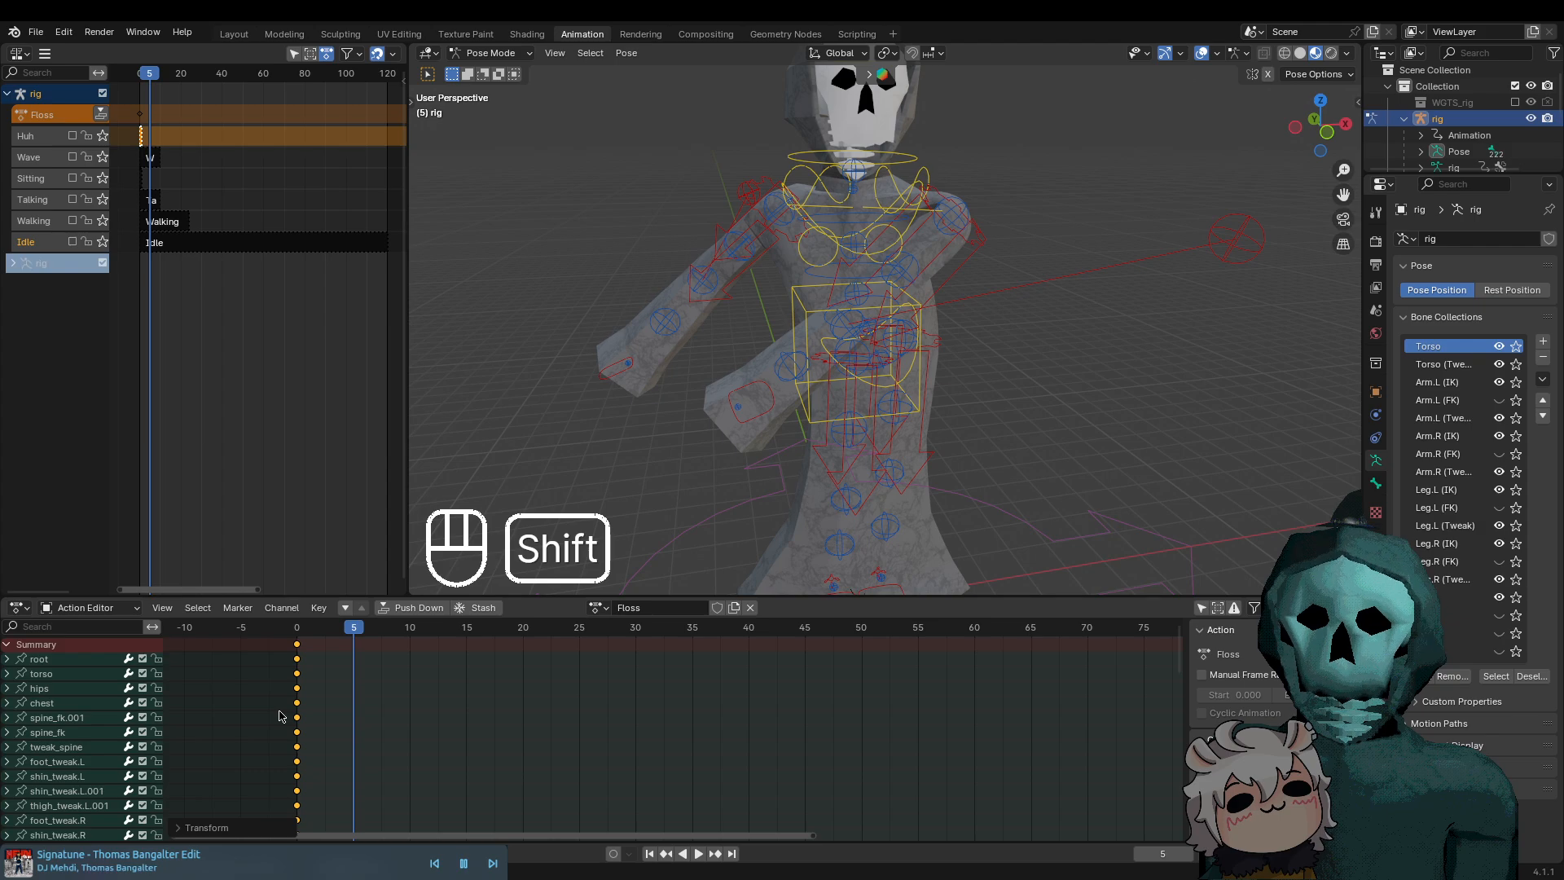
click(296, 647)
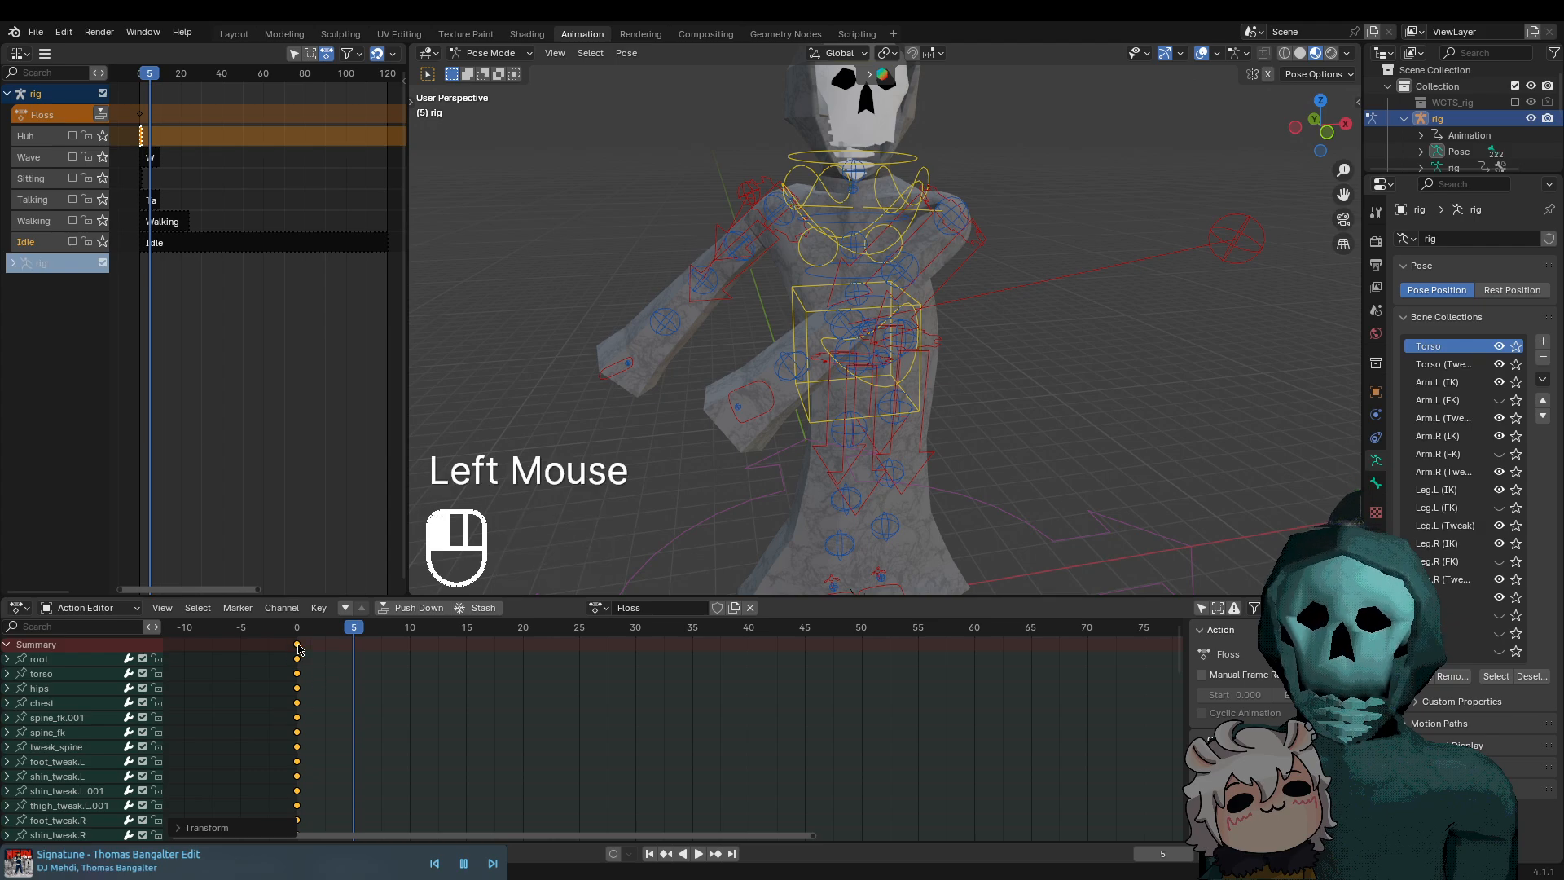
Try duplicating the column of frame 0 keyframes to about frame 25, and undo it
key(shift+d)
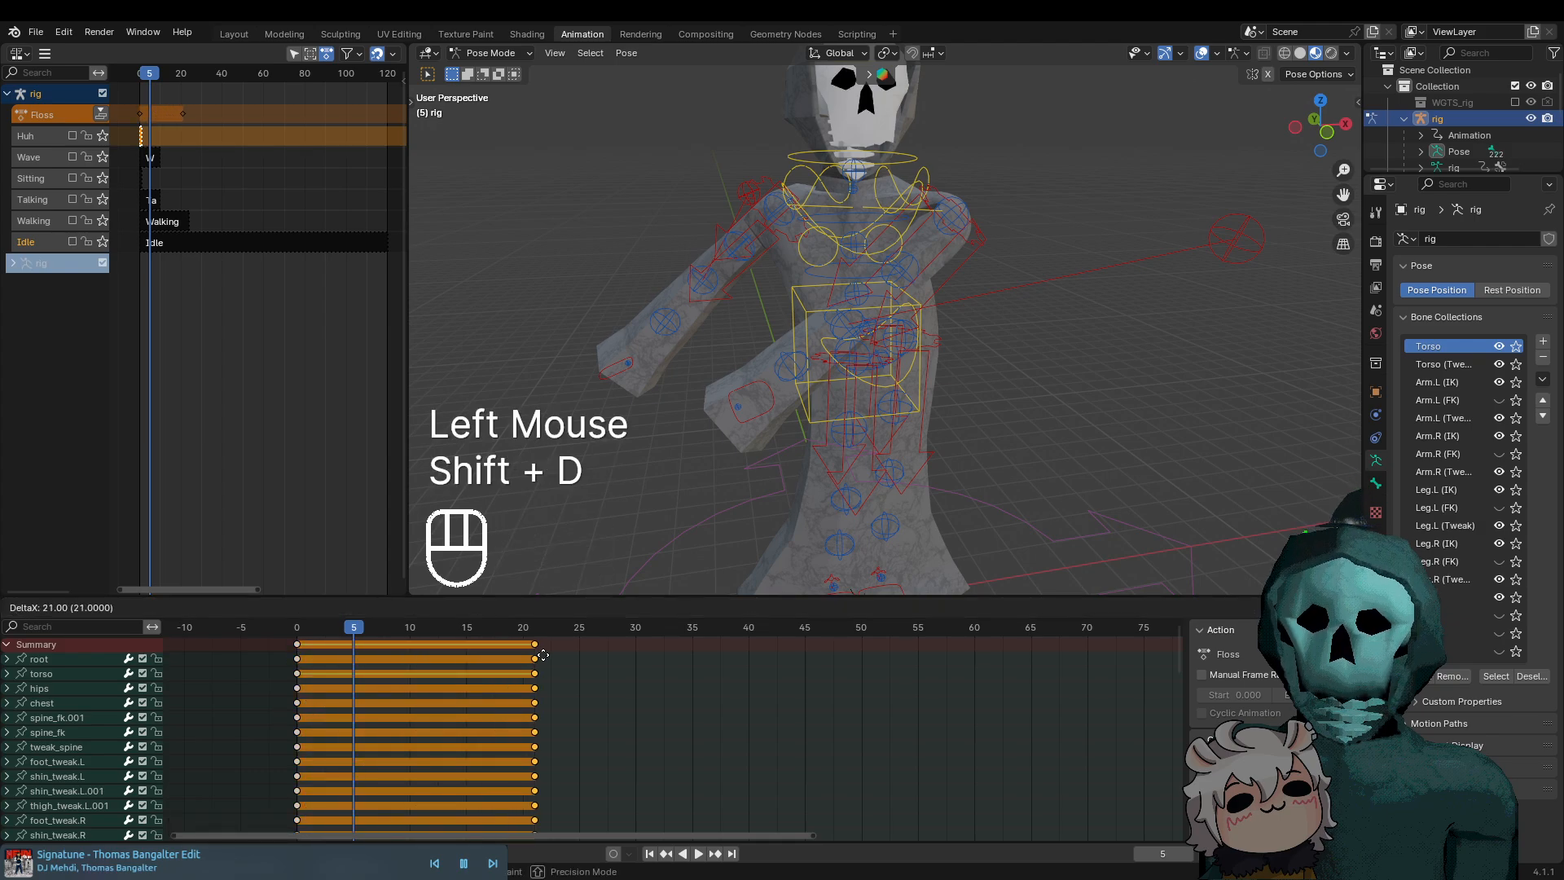
click(577, 655)
key(ctrl+z)
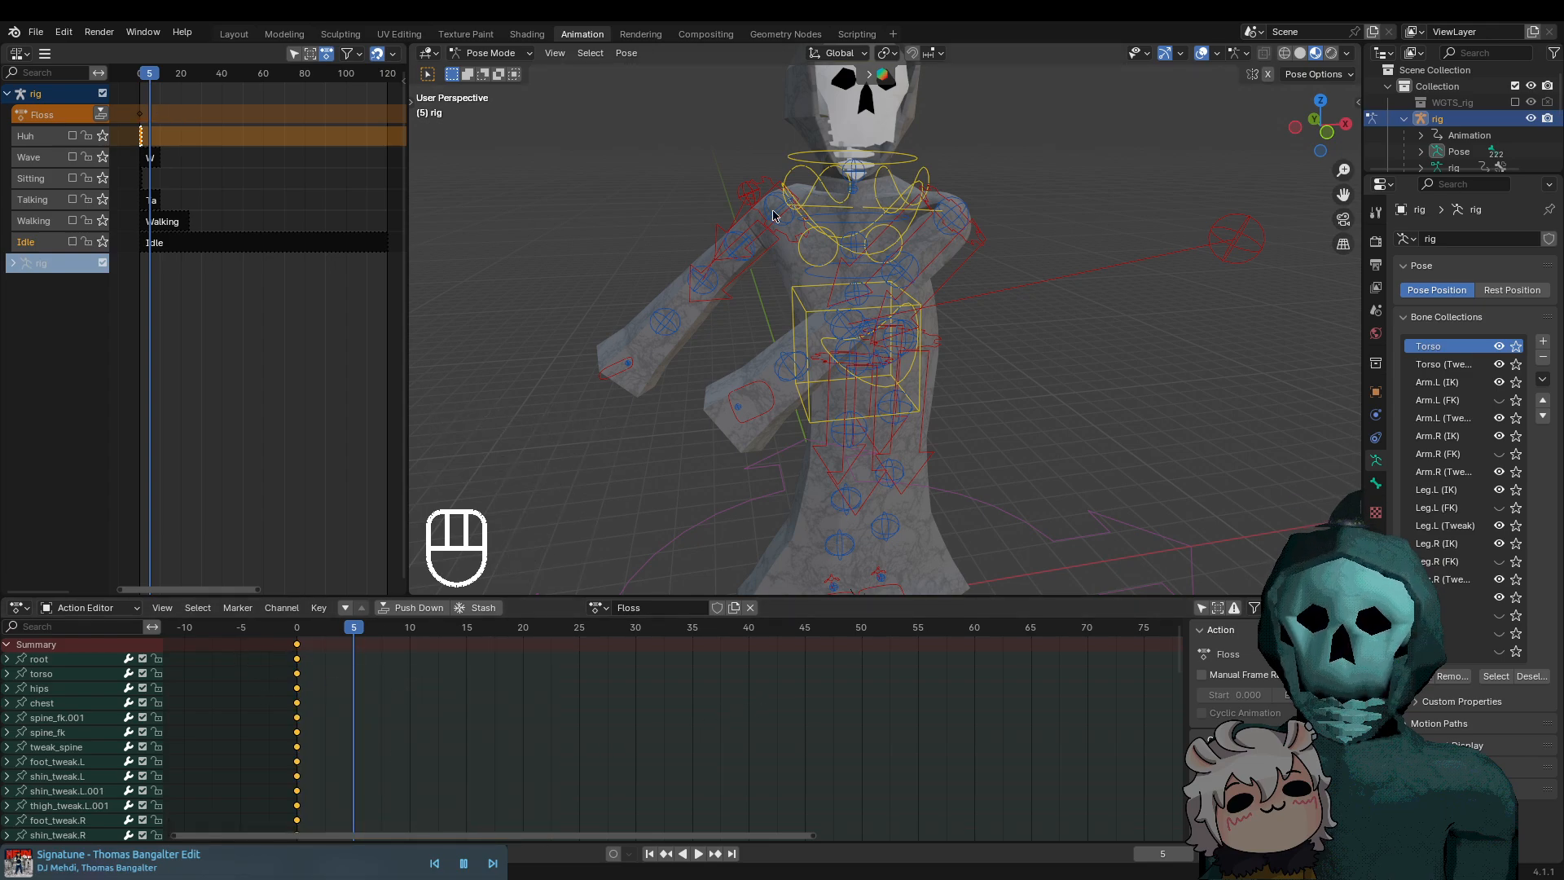
scroll(941, 447, down, 2)
middle_drag(1006, 339, 929, 379)
scroll(946, 325, up, 2)
scroll(924, 391, down, 1)
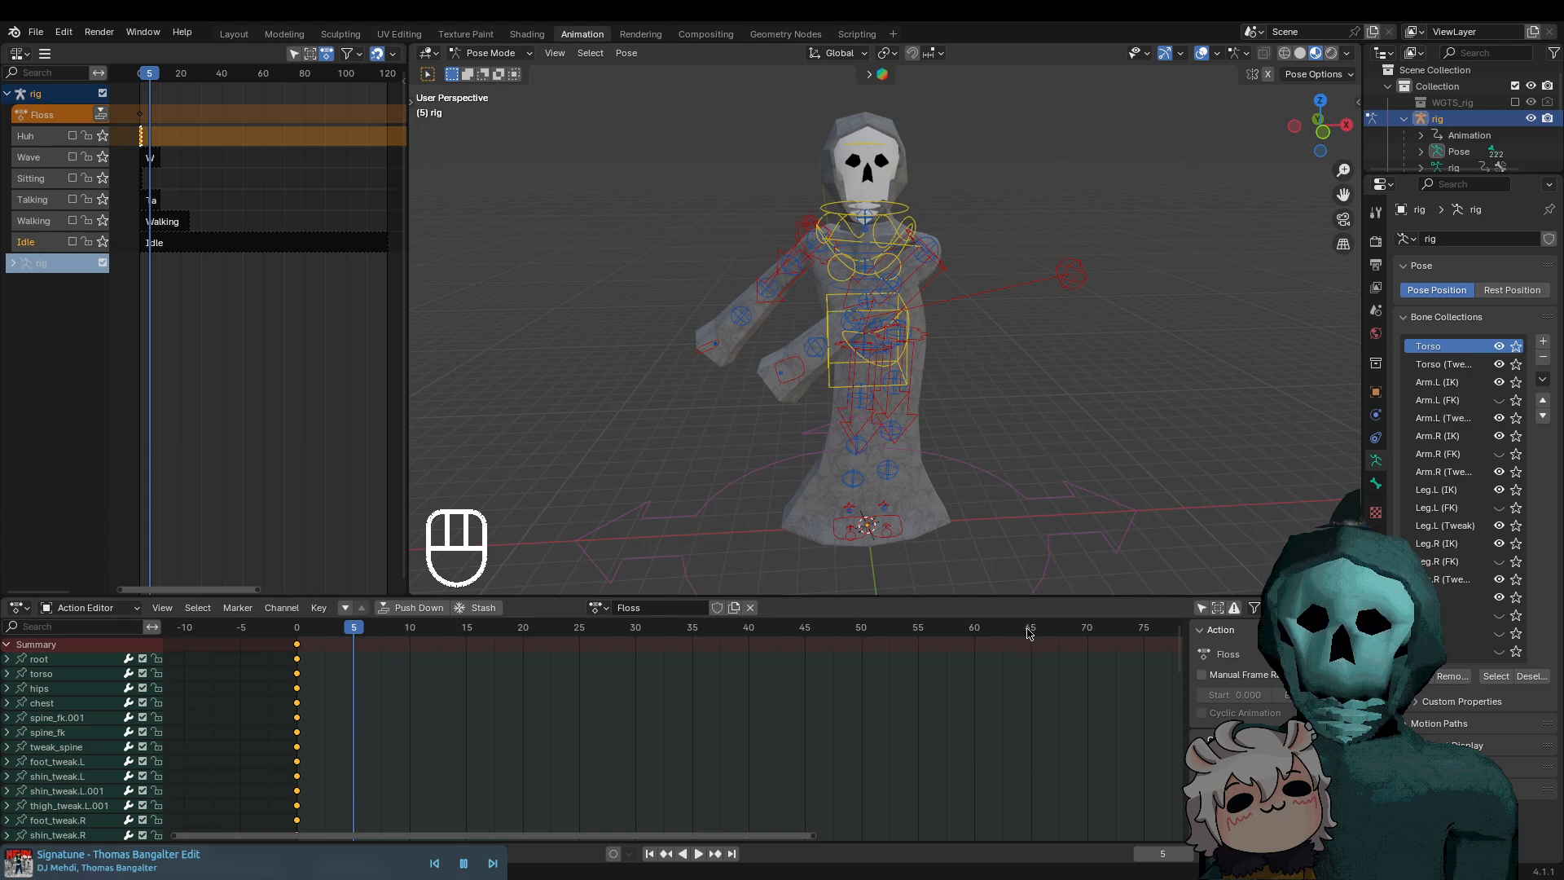
scroll(880, 656, down, 3)
scroll(445, 658, up, 3)
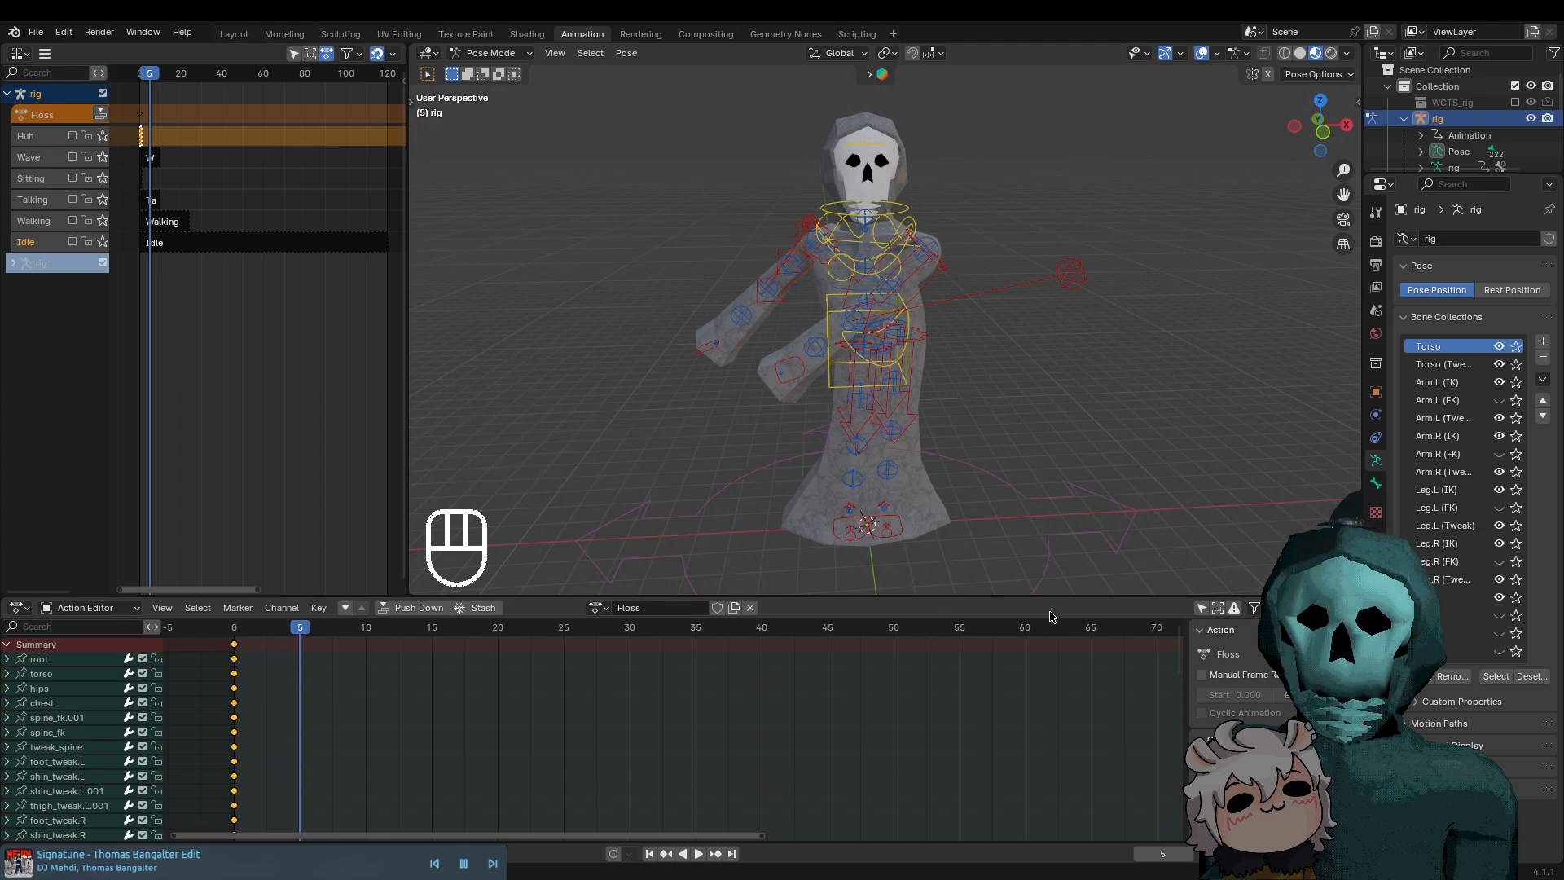
scroll(1042, 640, down, 4)
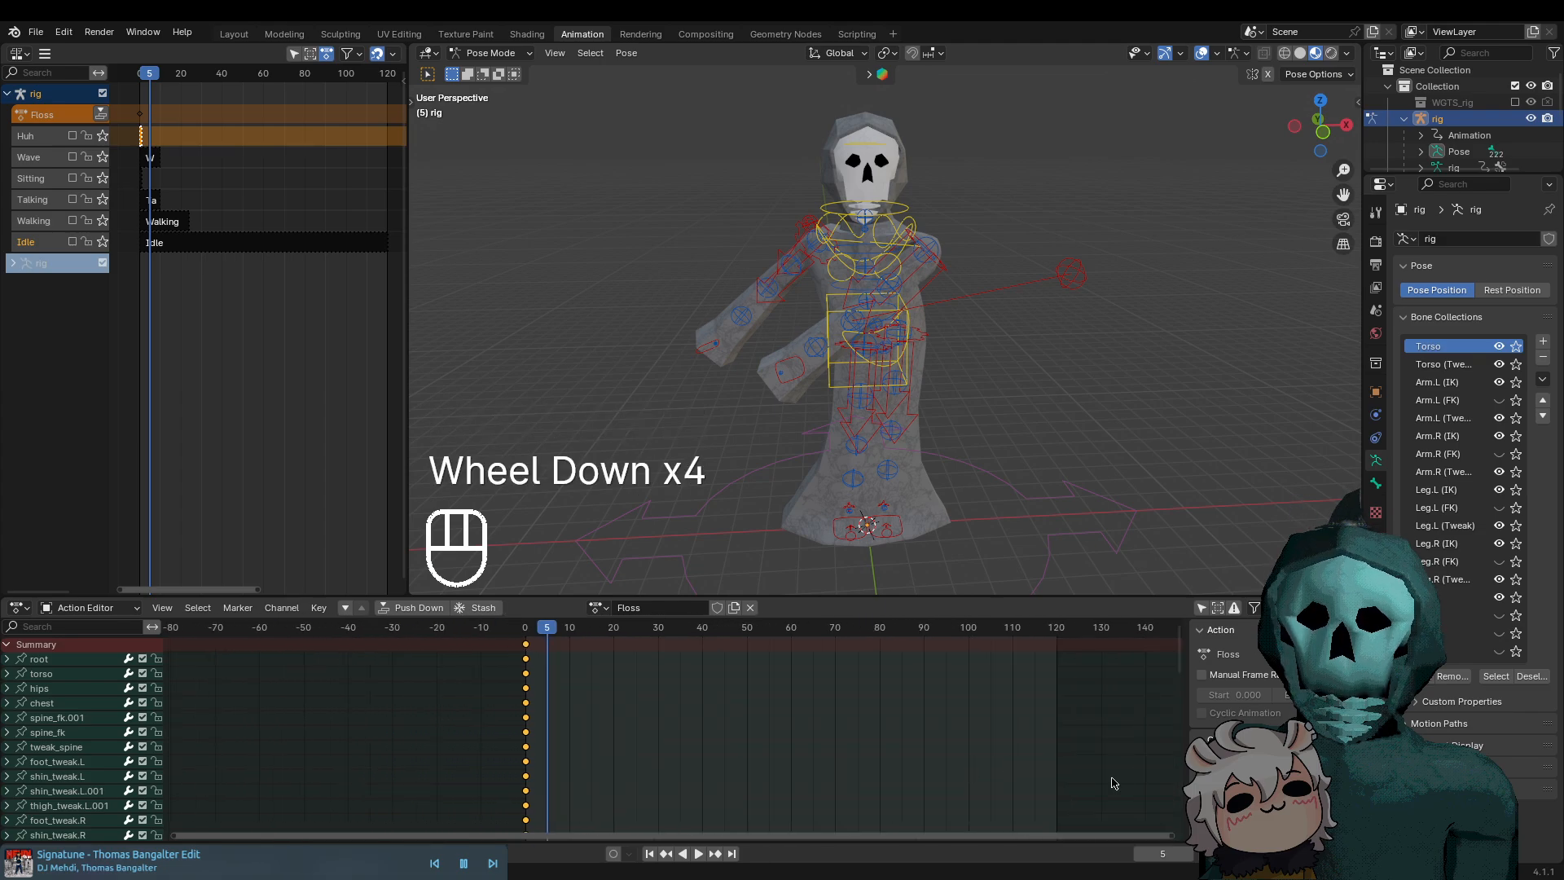
scroll(1058, 770, up, 1)
mouse_move(1018, 721)
middle_down()
mouse_move(674, 741)
mouse_move(1005, 744)
middle_up()
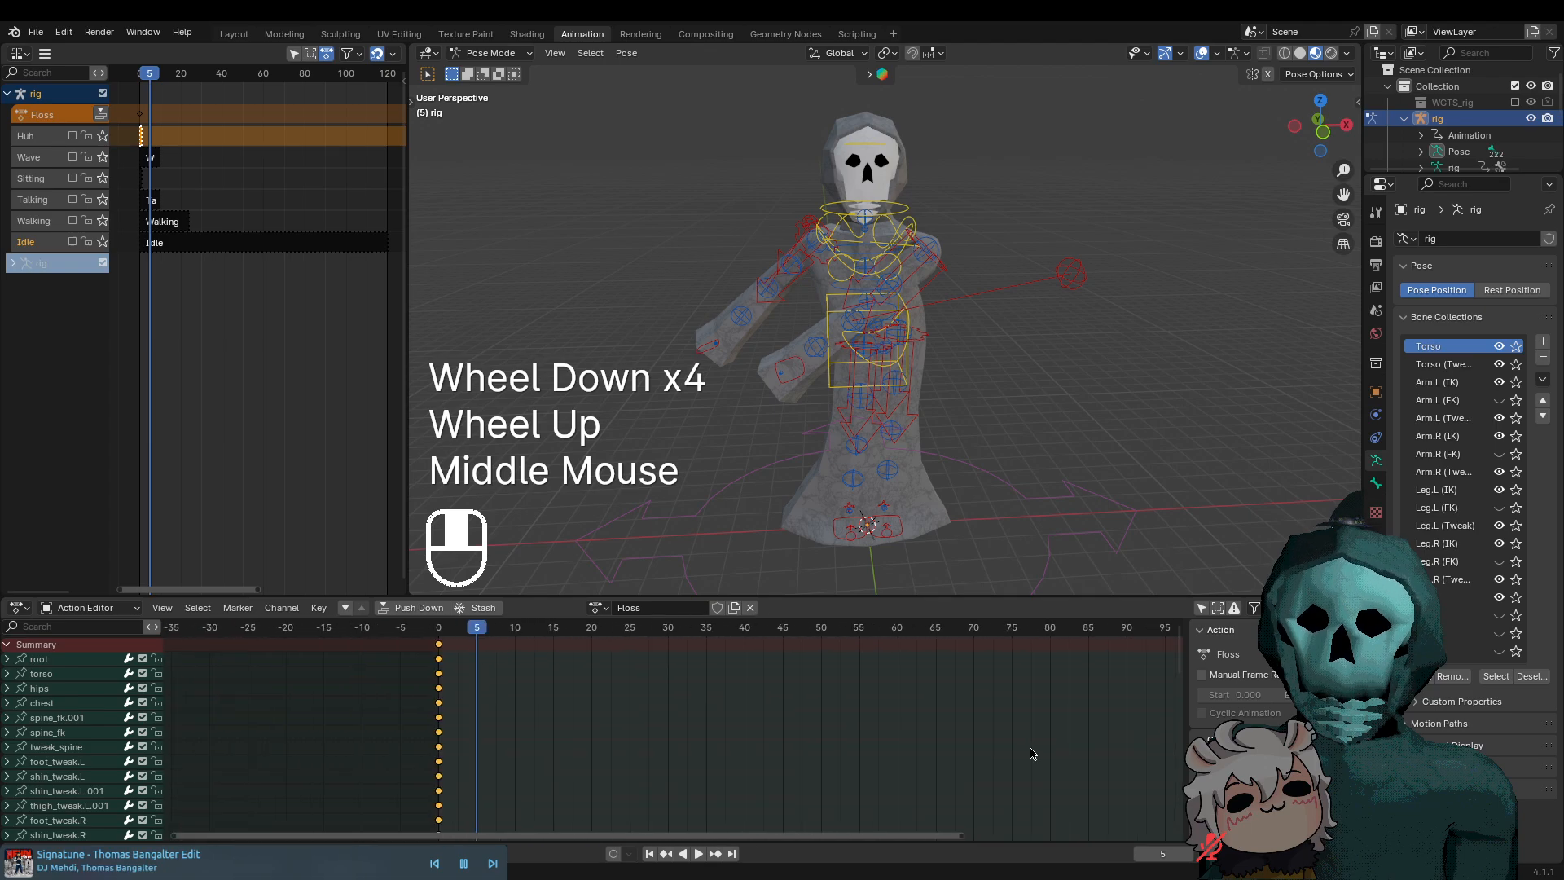
scroll(977, 743, down, 3)
scroll(888, 743, up, 2)
scroll(554, 692, up, 1)
middle_drag(546, 691, 607, 706)
scroll(697, 678, up, 2)
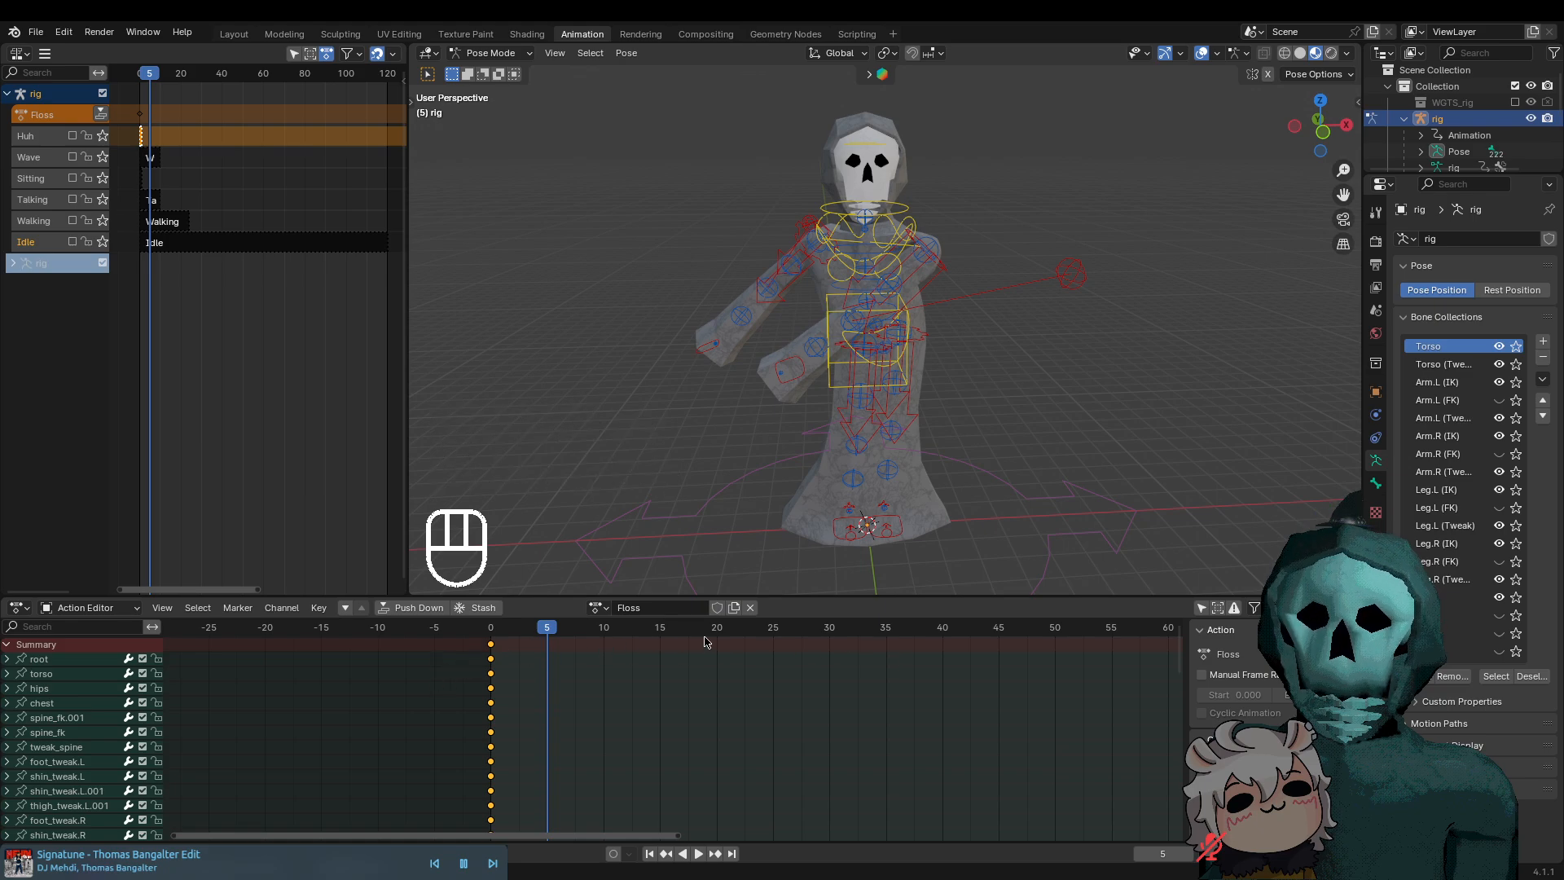
Try duplicating the frame 0 keyframes to frame 30 and scrubbing back toward the start, and undo the copy
drag(604, 640, 834, 642)
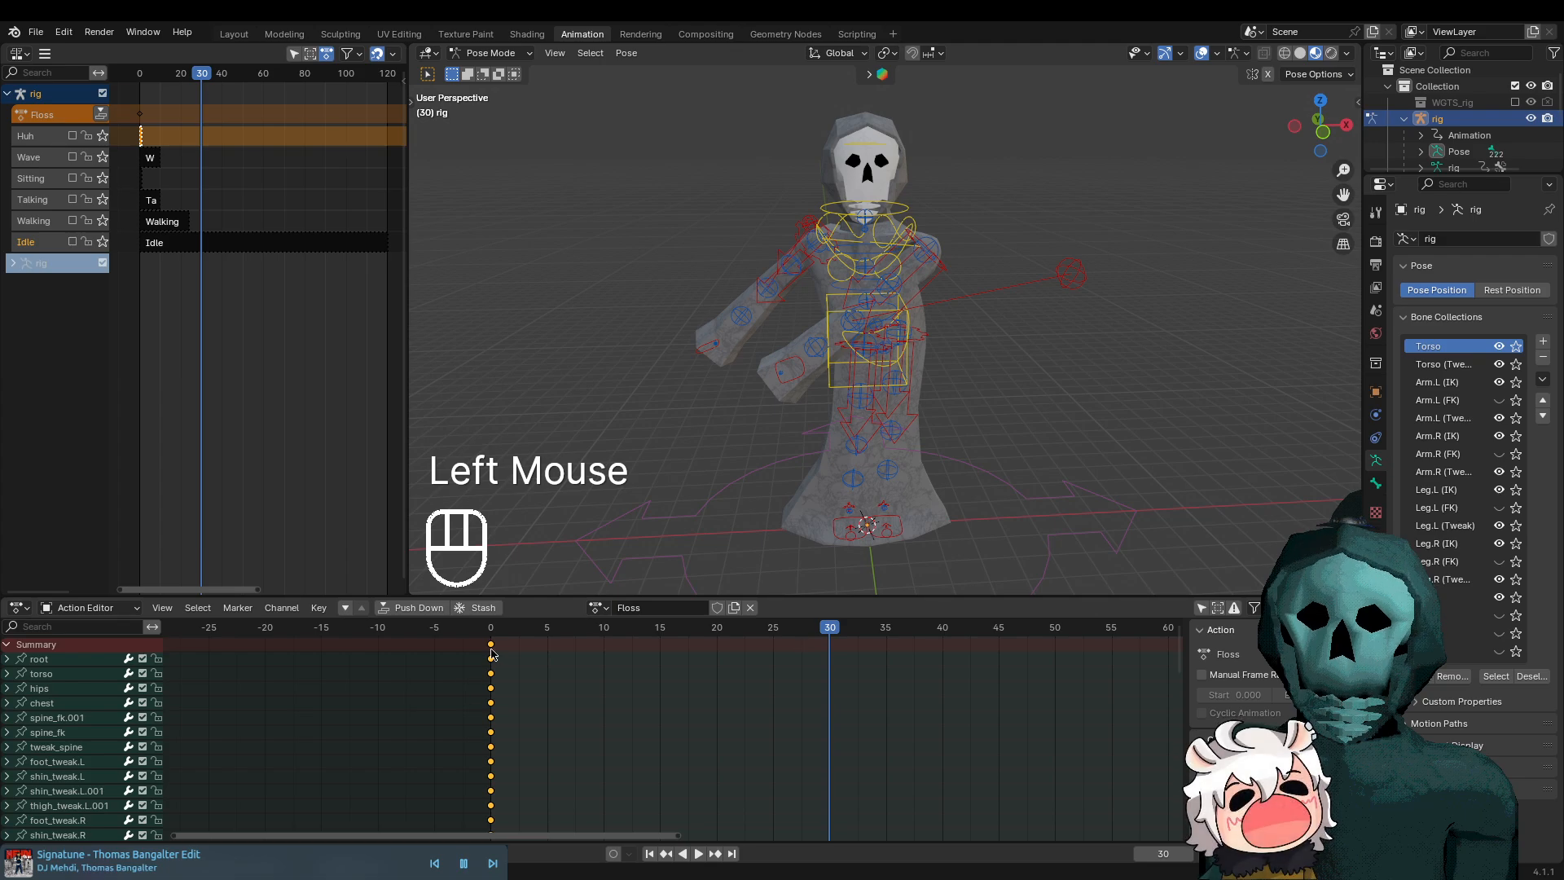
key(shift+d)
click(827, 650)
drag(821, 628, 513, 674)
key(ctrl+z)
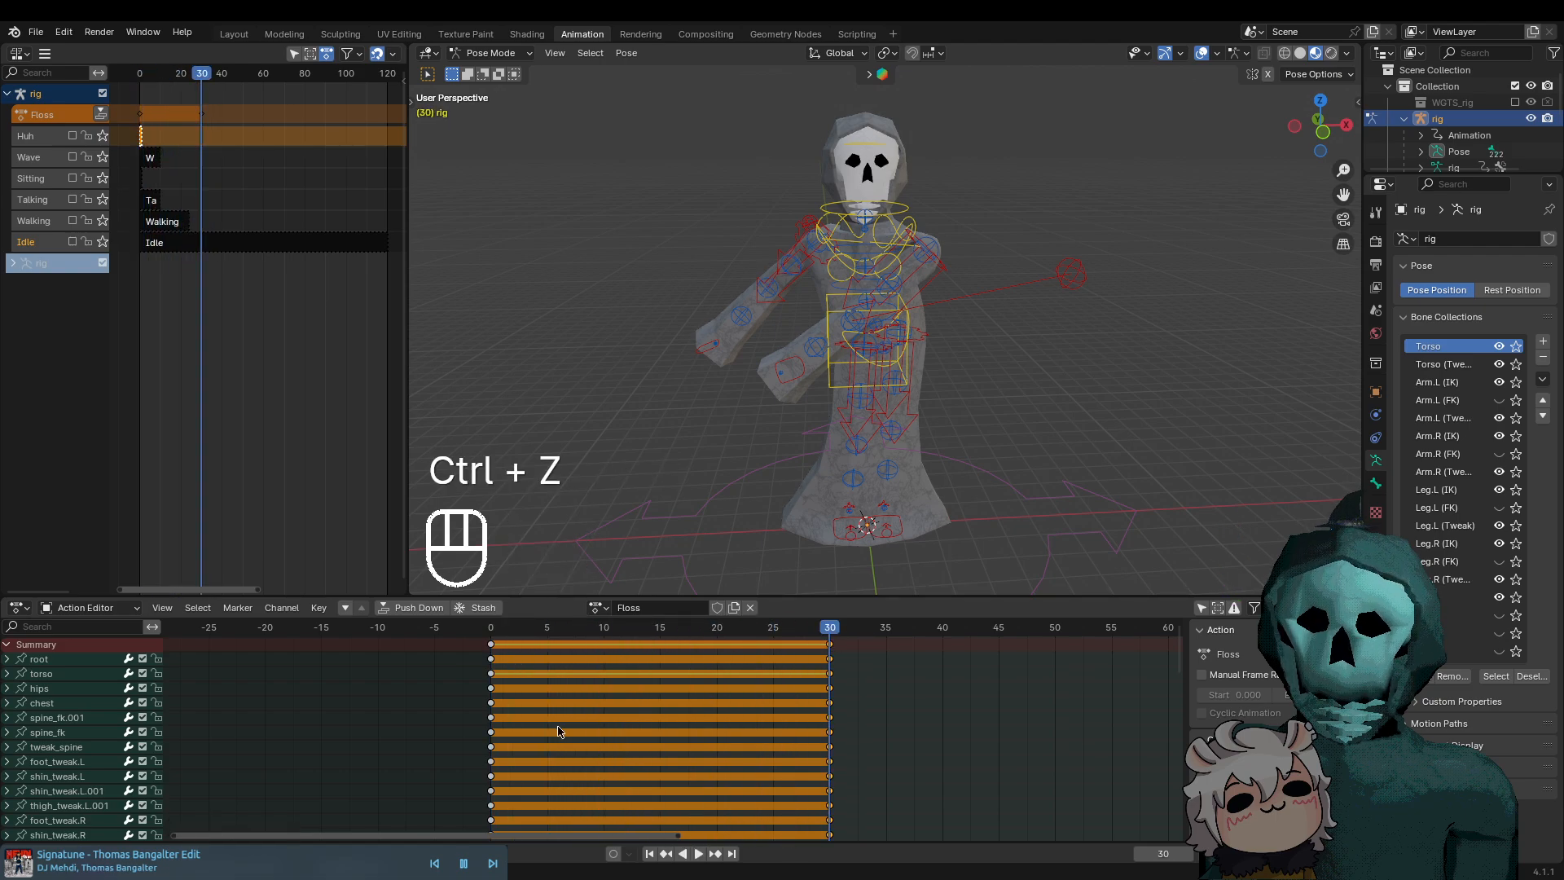
key(ctrl+z)
Set the current frame of the Floss action to frame 5
scroll(958, 452, up, 2)
scroll(955, 444, up, 1)
middle_drag(955, 445, 926, 515)
scroll(921, 465, down, 2)
scroll(893, 481, up, 1)
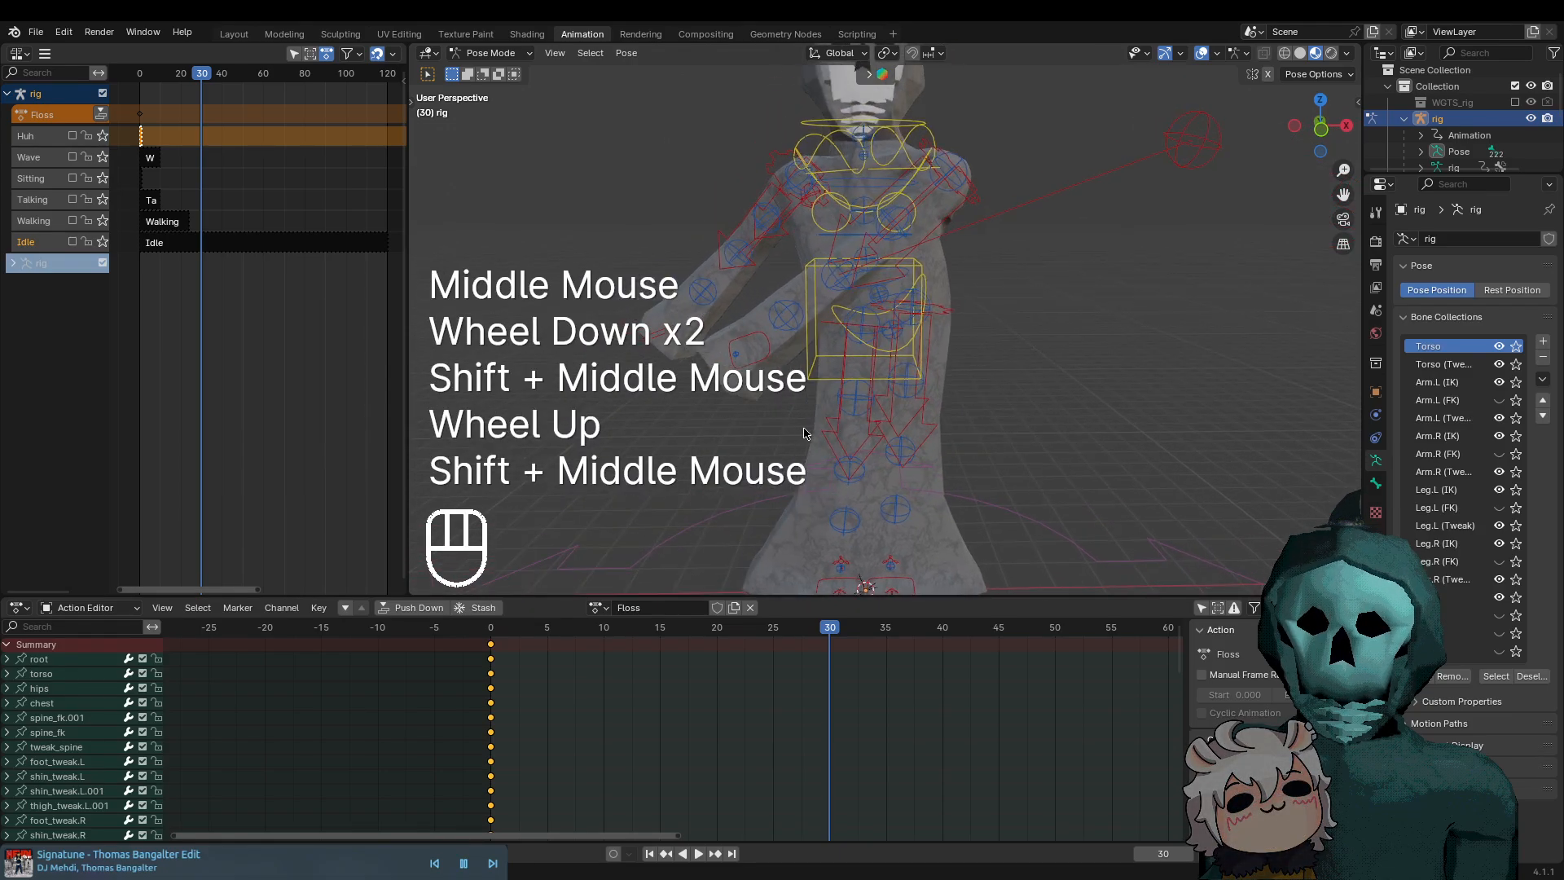
click(551, 627)
Move the left hand's IK control (hand_ik.L) down and slightly toward the body for the pose at frame 5
scroll(854, 339, up, 1)
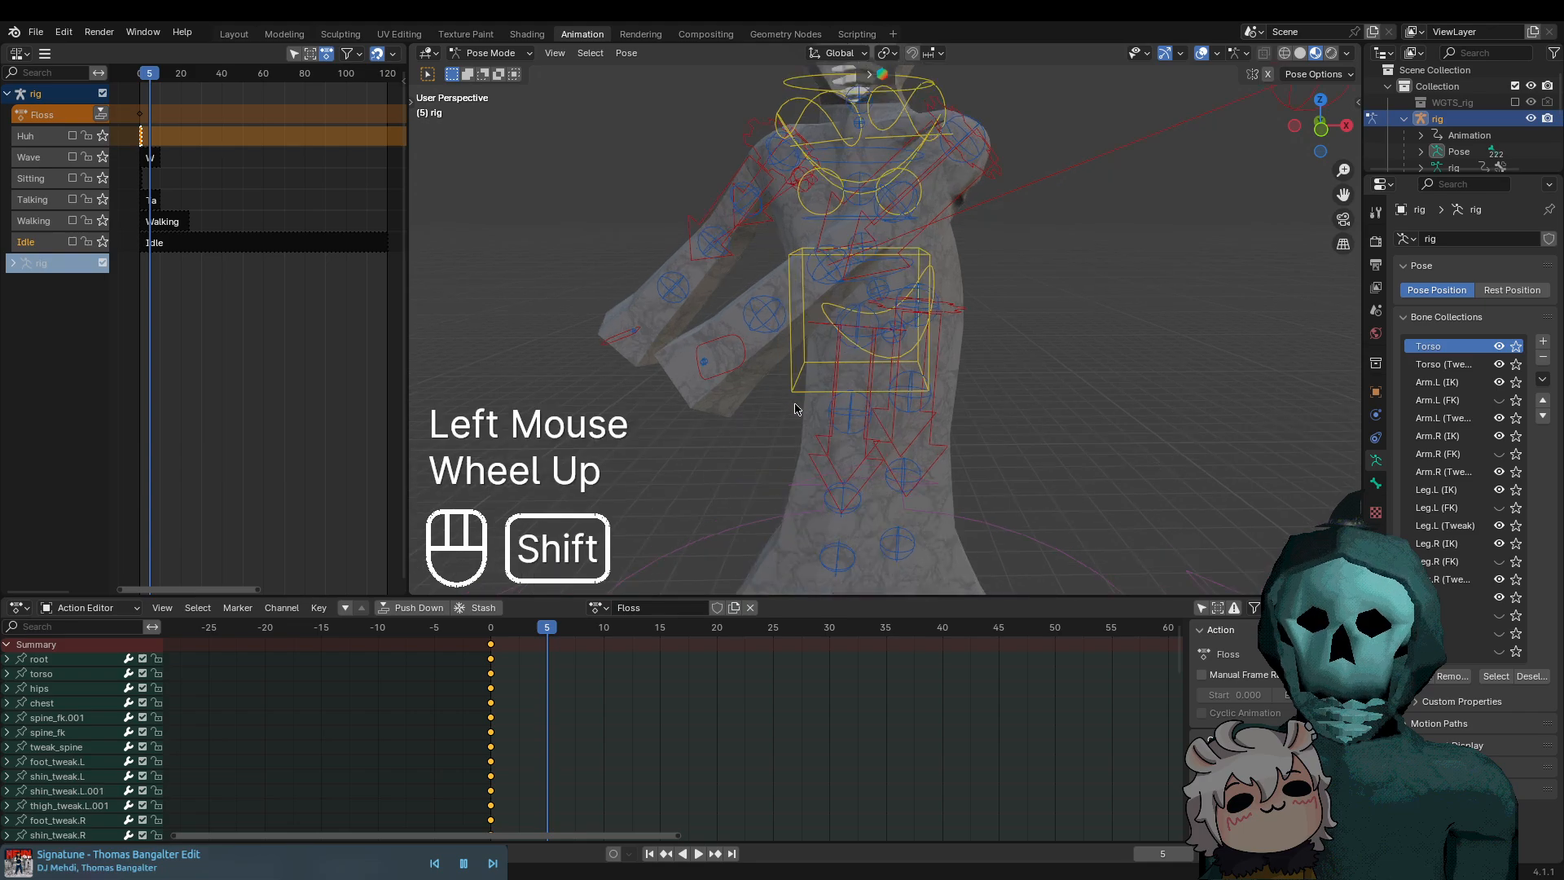
shift+middle_drag(854, 339, 778, 420)
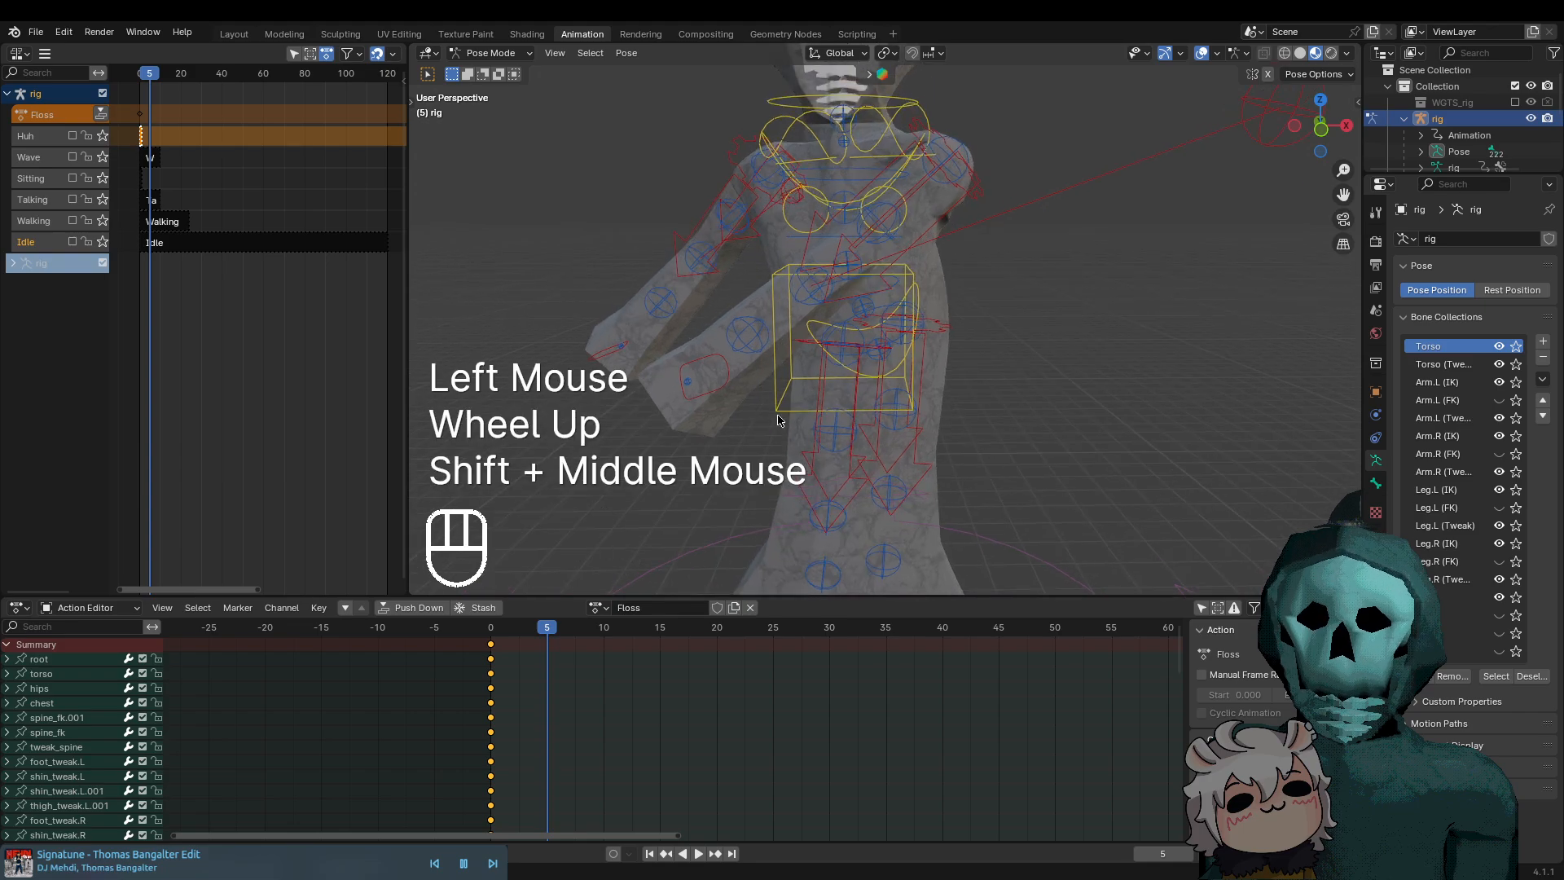
click(724, 379)
key(g)
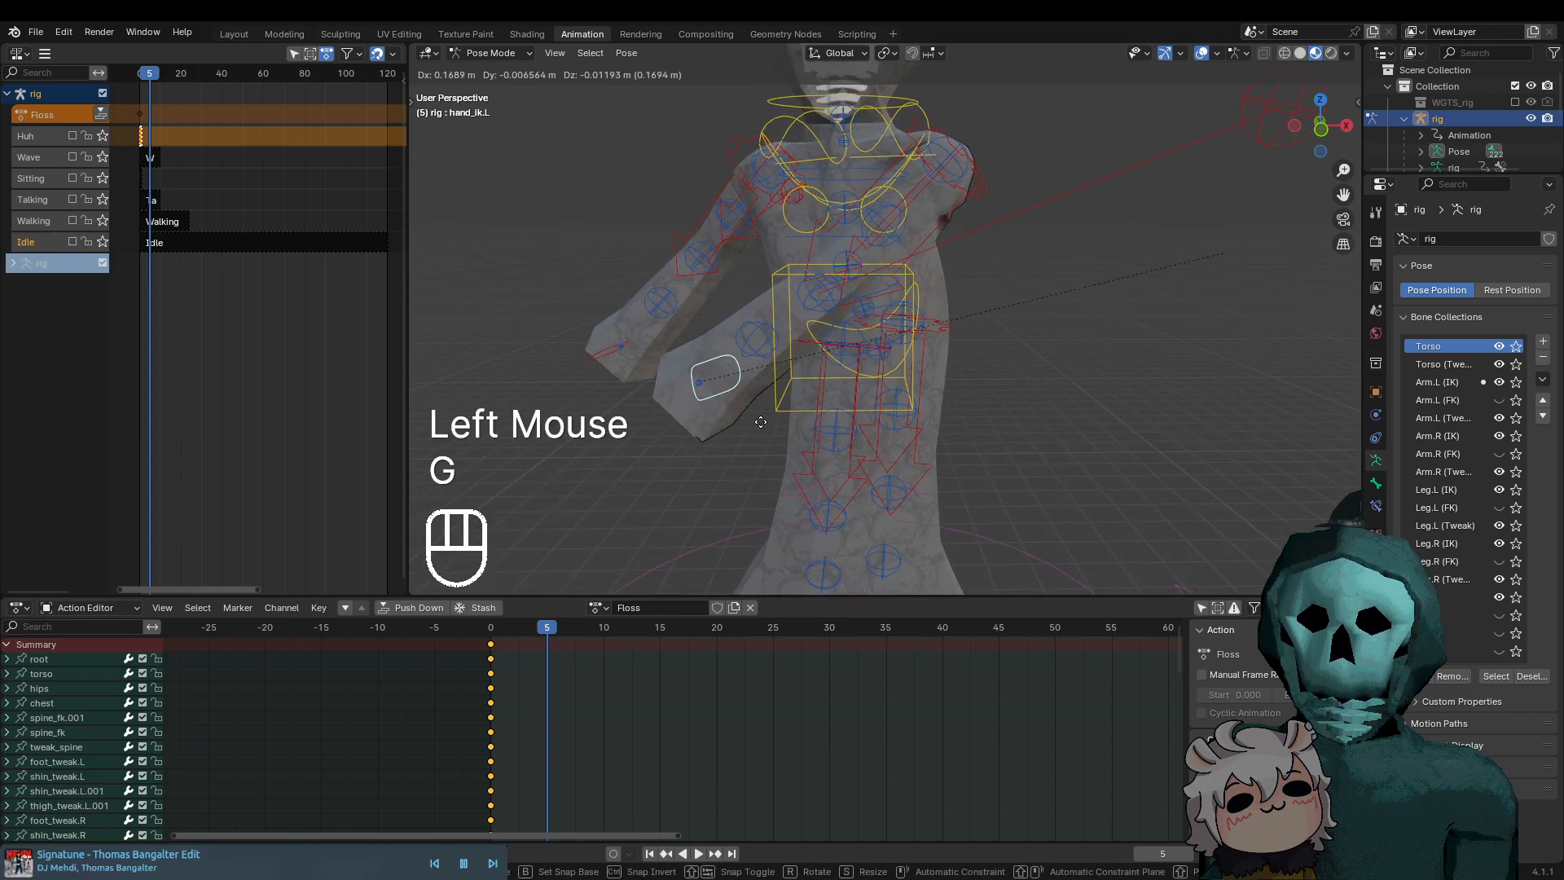
click(764, 478)
Move the right hand's IK control (hand_ik.R) down and across along the X axis to hang beside the body
middle_drag(764, 478, 988, 503)
click(1168, 412)
key(g)
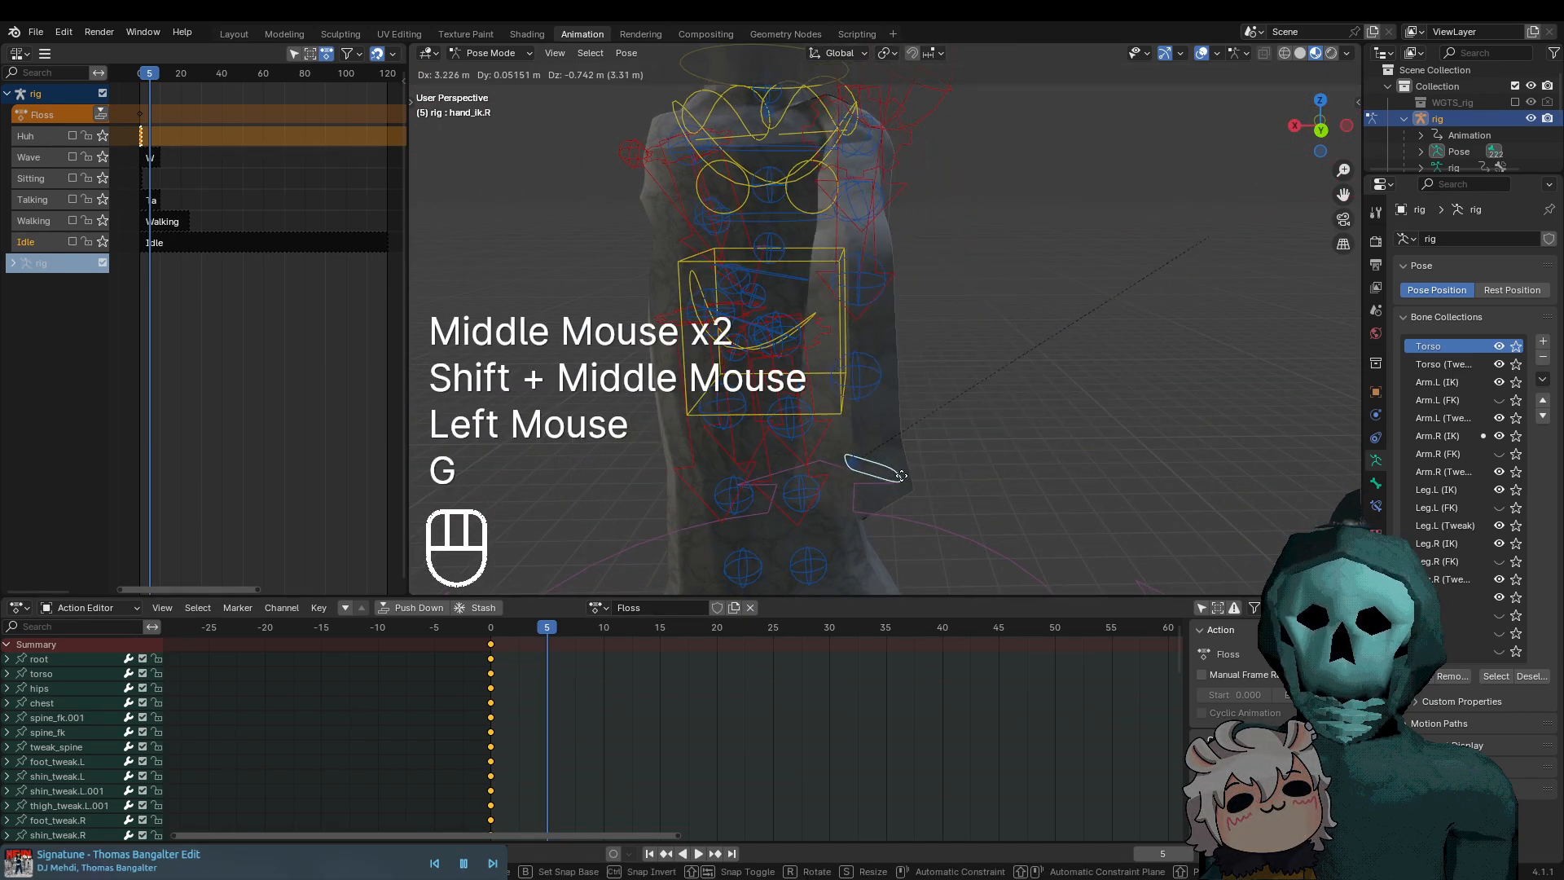
Move the right hand's IK control about 3.3 m, mostly along X, and move the upper_arm_ik_target.L control farther out from the body
click(852, 469)
middle_drag(851, 468, 971, 383)
scroll(971, 383, down, 2)
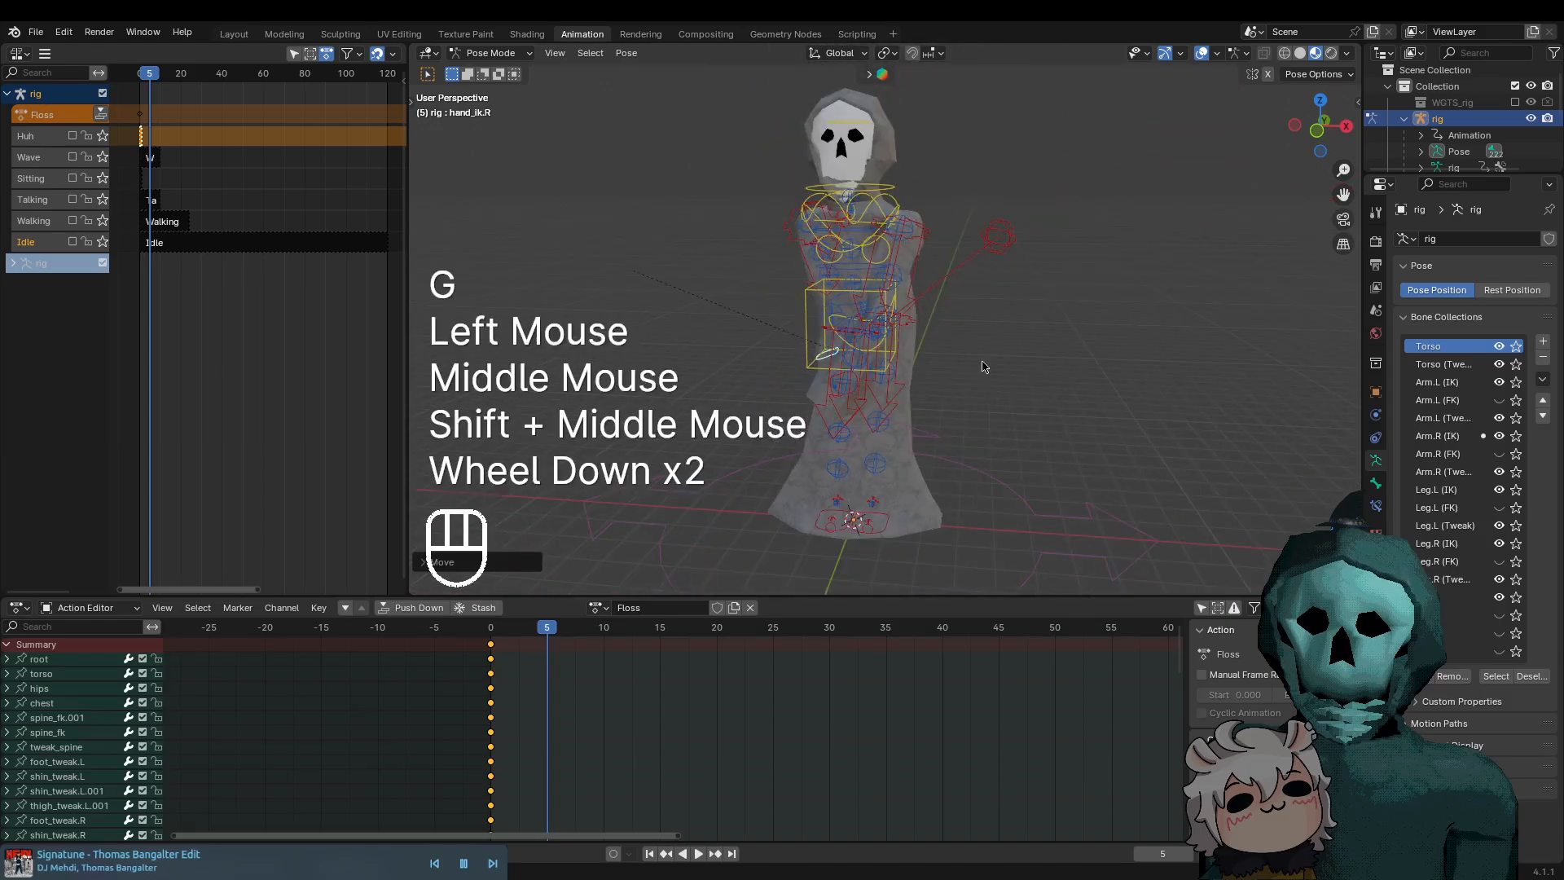
click(1004, 246)
click(1009, 244)
key(g)
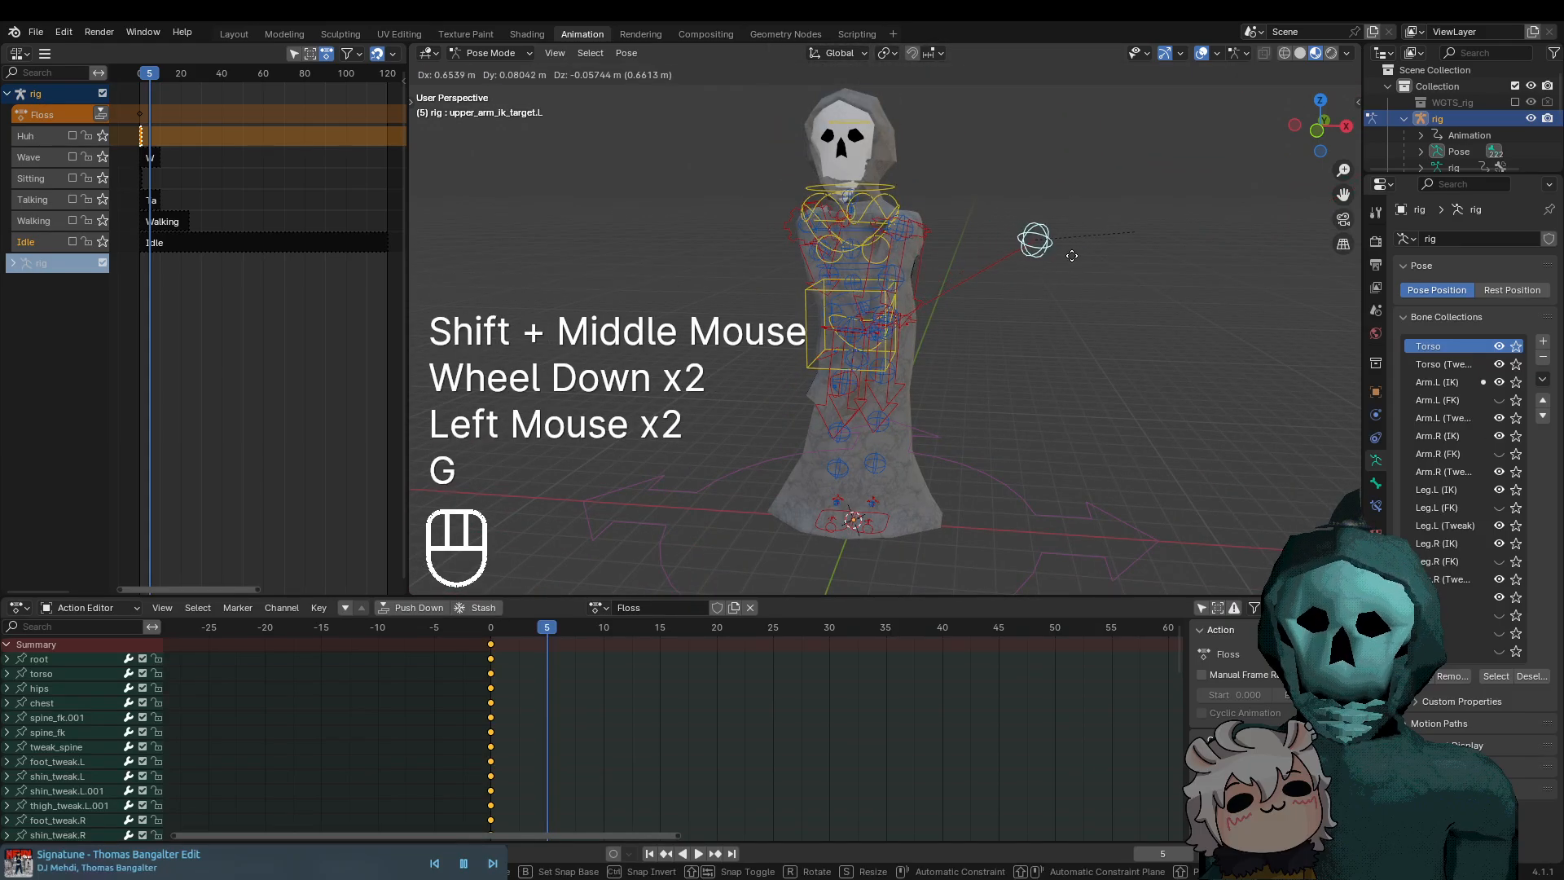
click(1216, 285)
Tilt the hips control by rotating it about one axis, and shift it slightly for the frame 5 pose
middle_drag(1152, 315, 835, 377)
scroll(835, 378, up, 2)
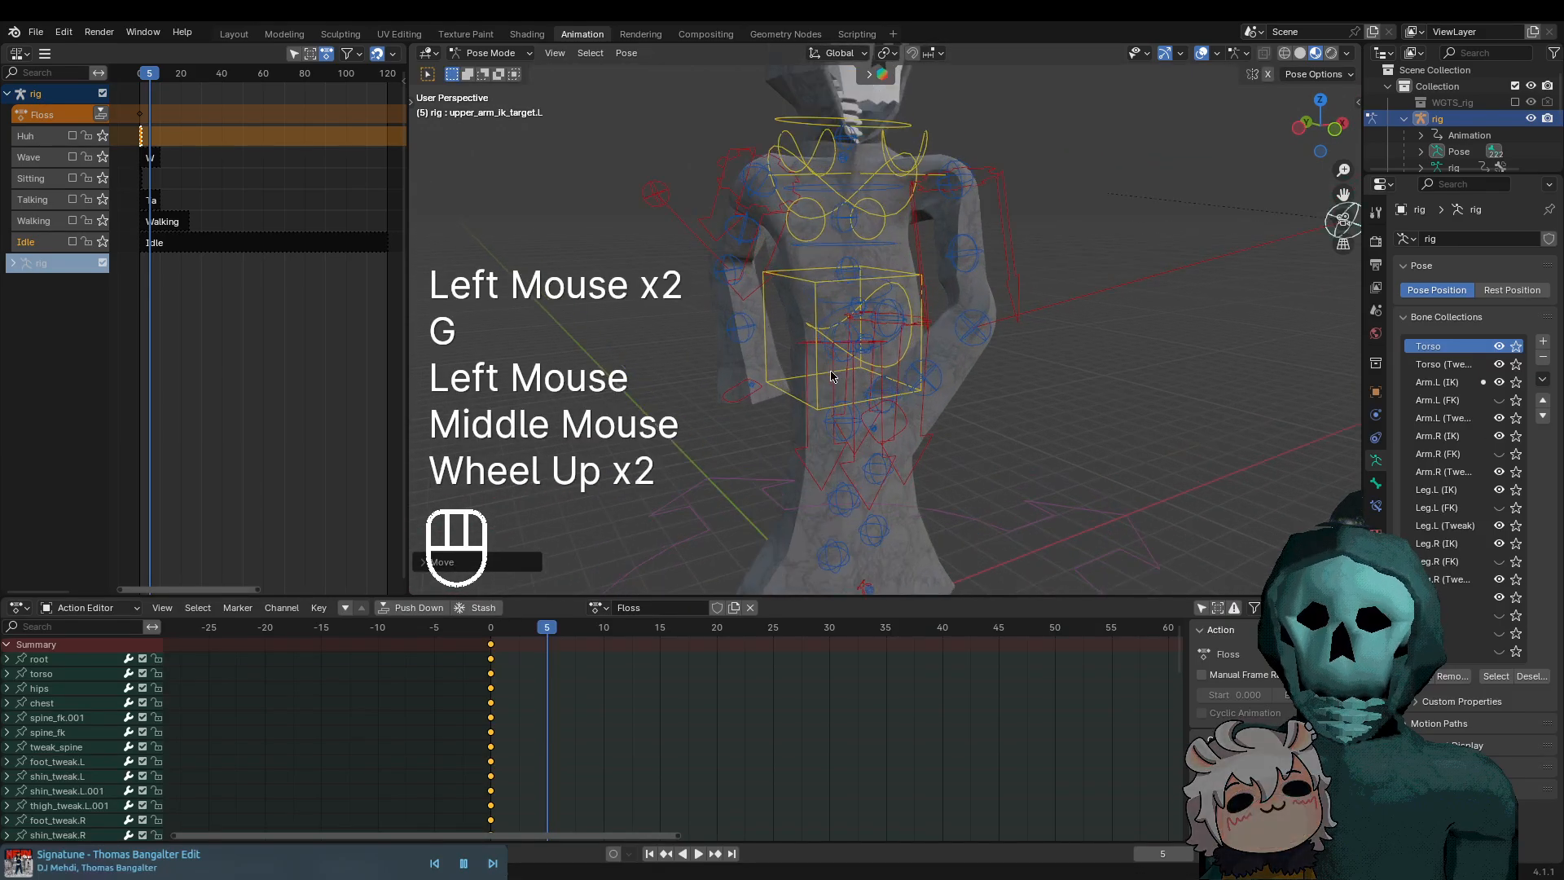
click(821, 335)
key(r)
middle_click(1237, 383)
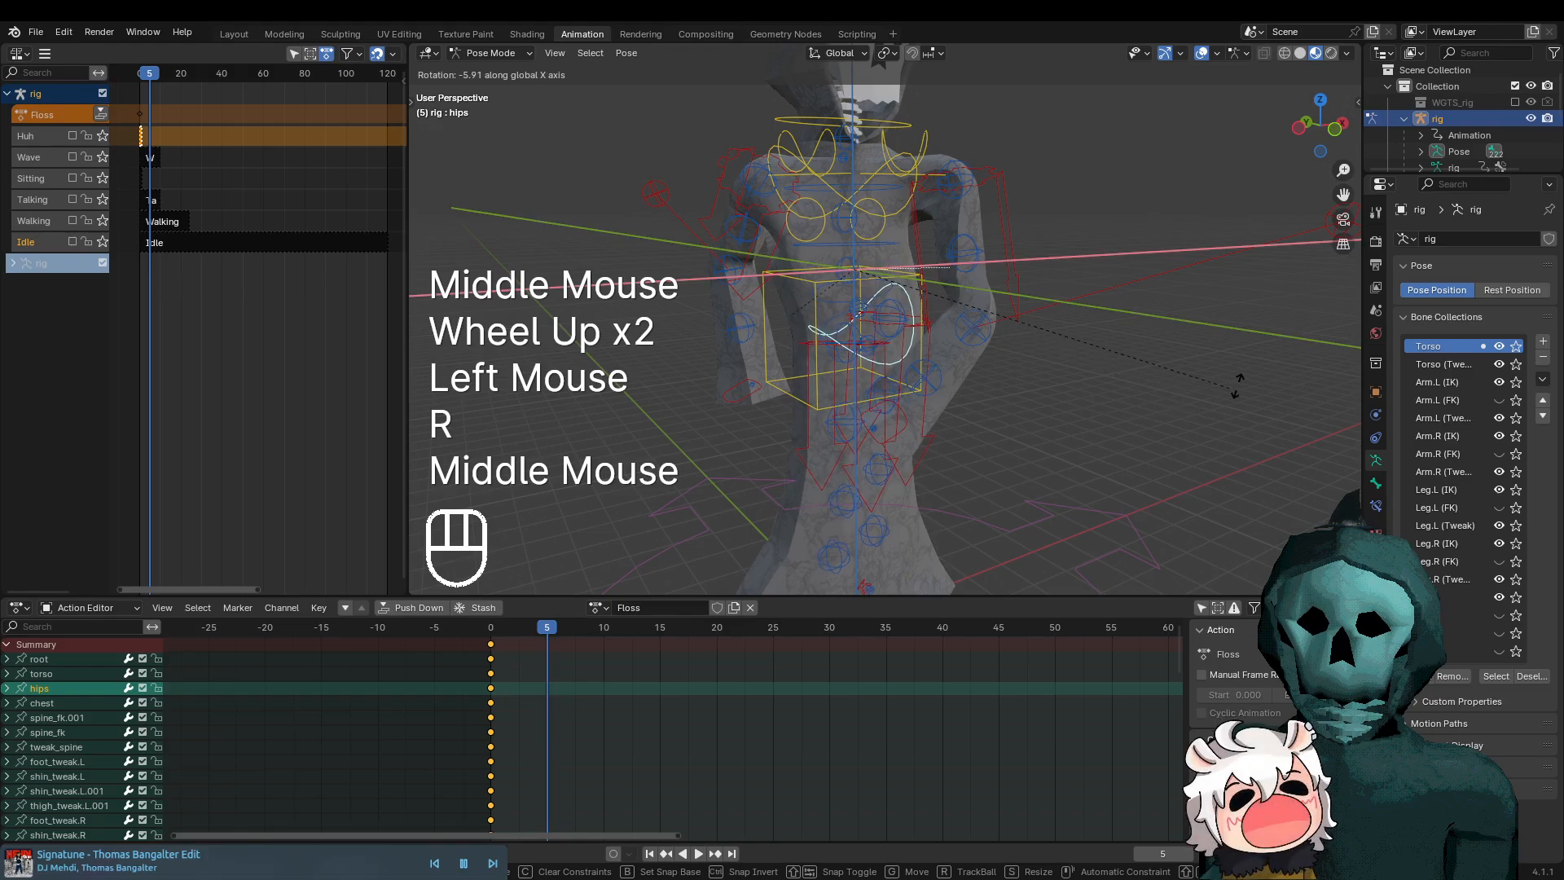
click(1138, 407)
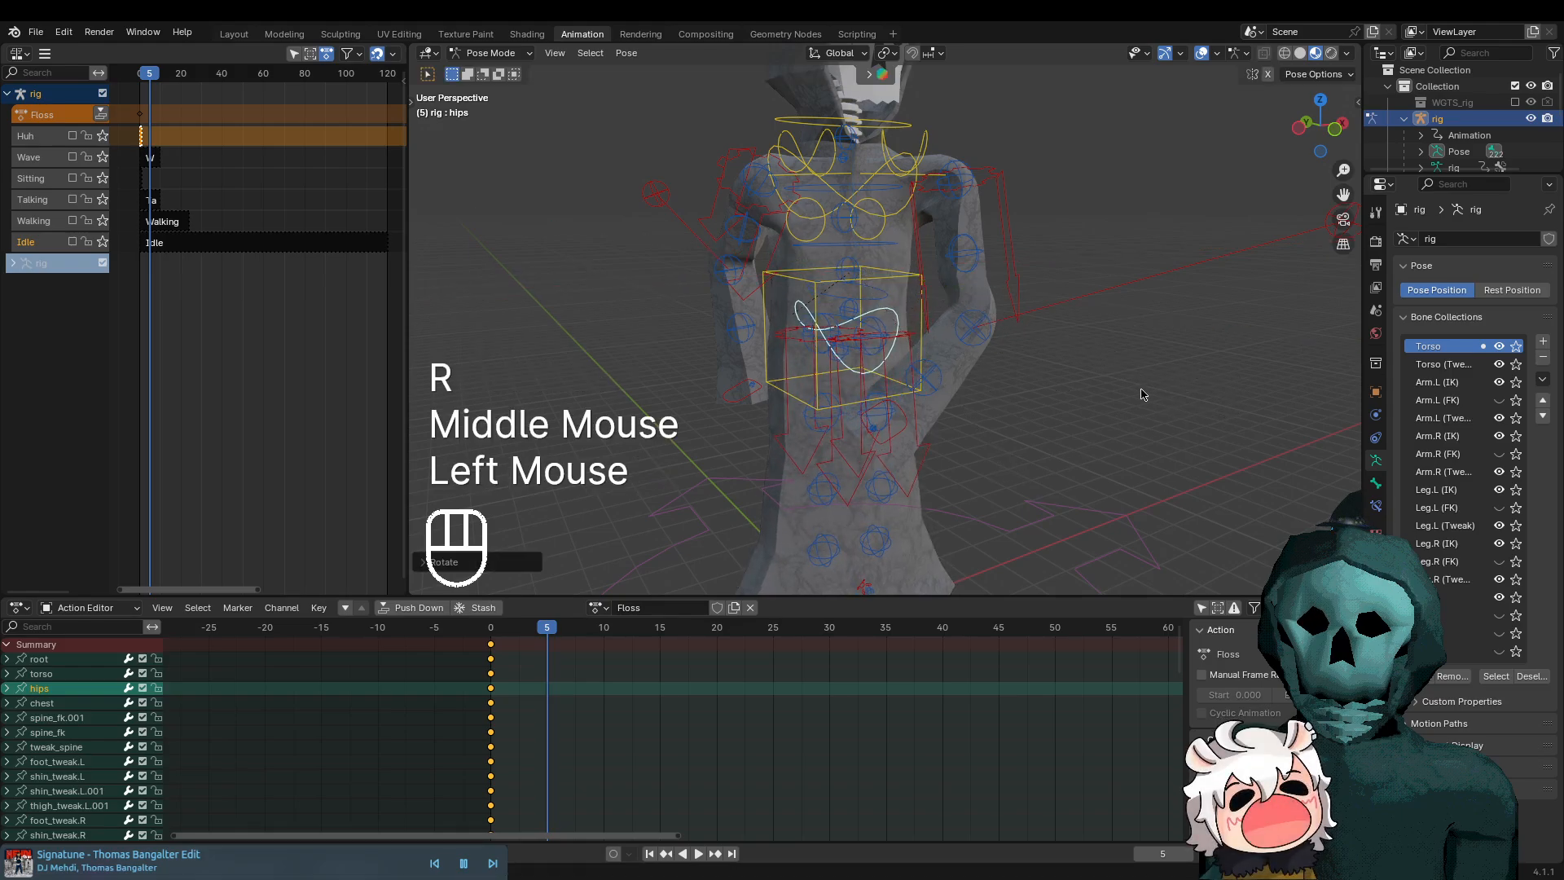
key(g)
middle_click(1113, 366)
click(1110, 364)
Rotate the left shoulder control slightly about the global Z axis
middle_drag(1114, 369, 1107, 443)
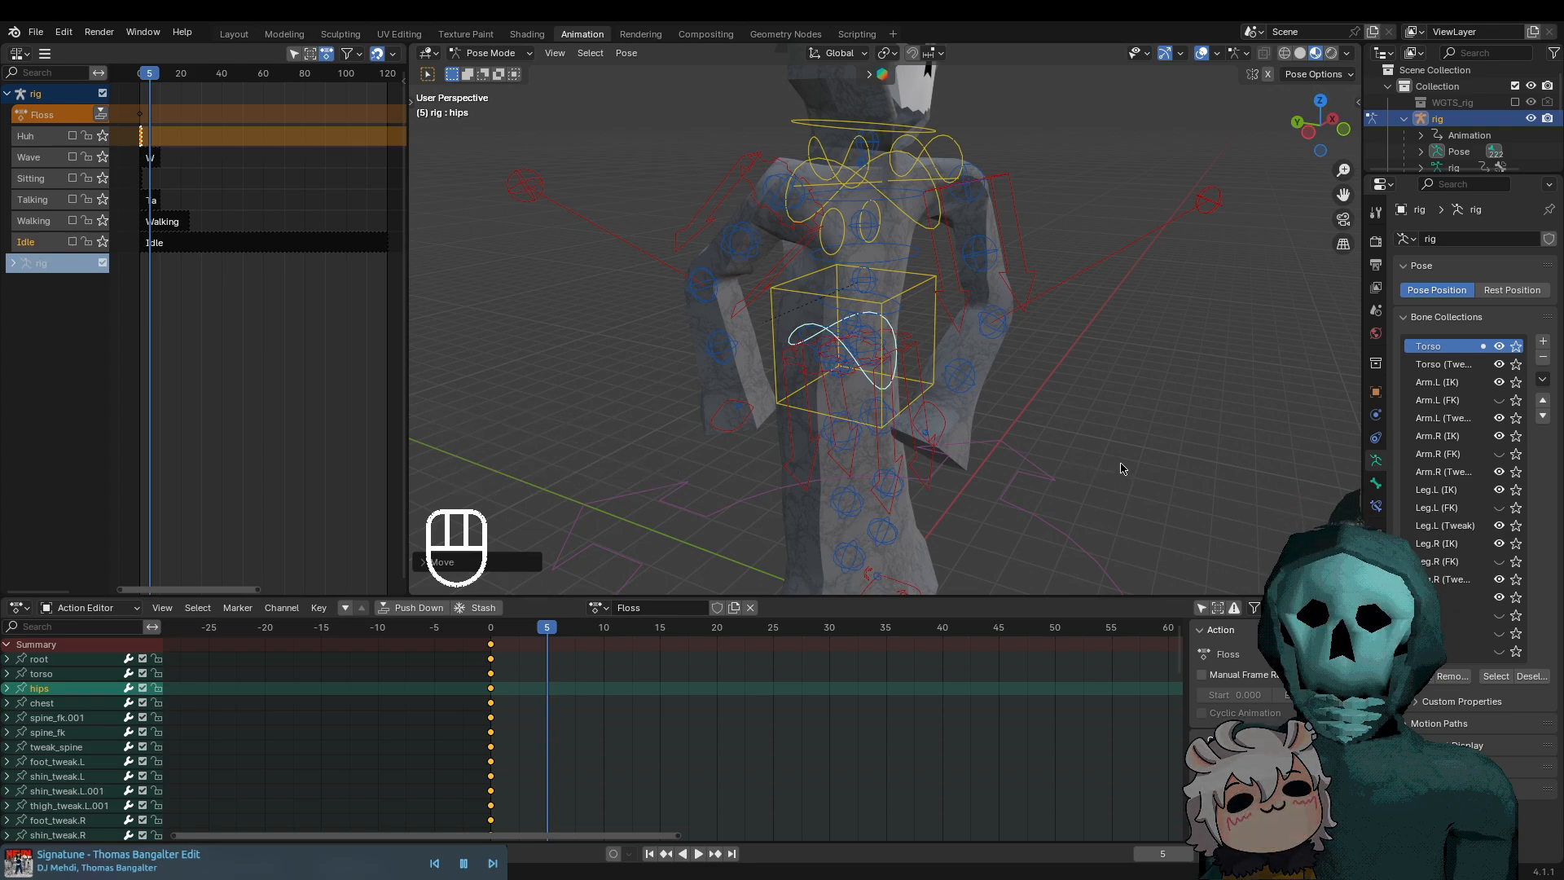
middle_drag(955, 463, 873, 449)
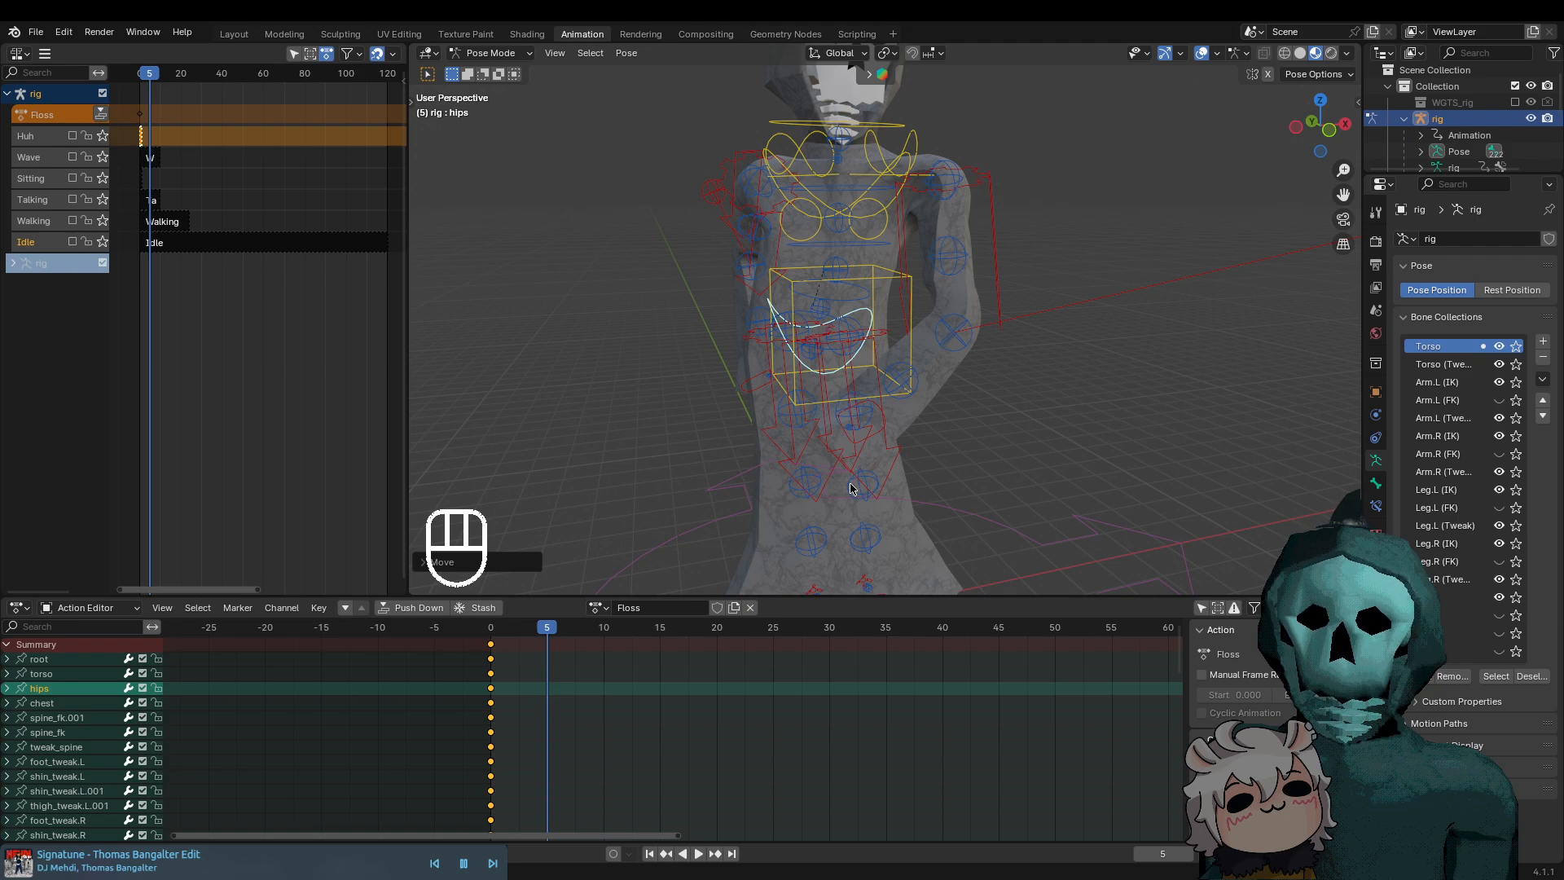
middle_drag(851, 487, 896, 359)
scroll(896, 424, down, 2)
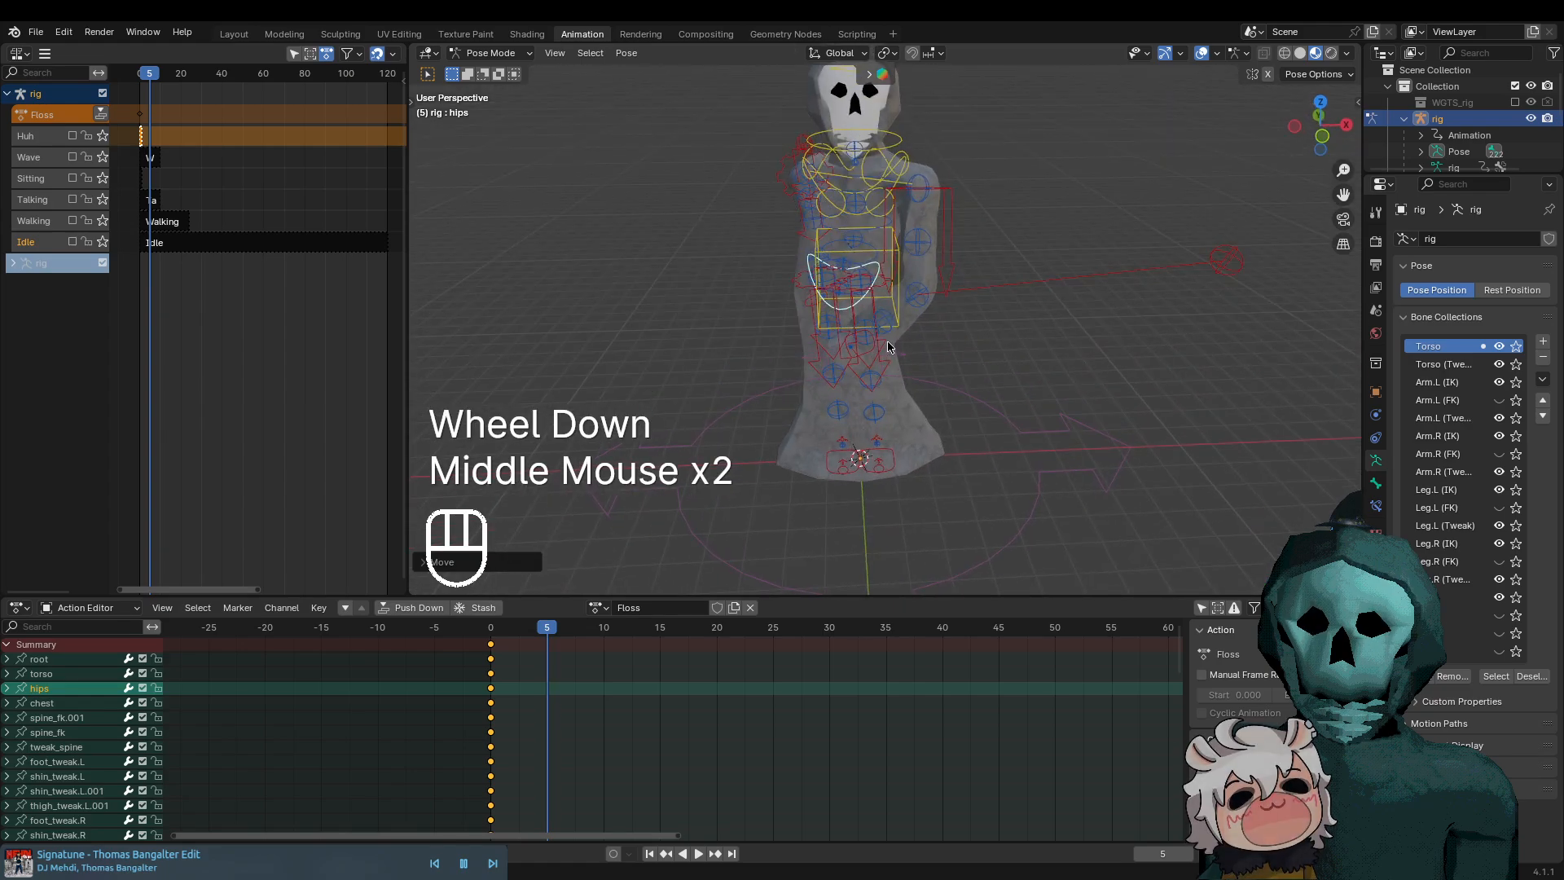
scroll(924, 254, up, 2)
shift+middle_drag(924, 254, 913, 326)
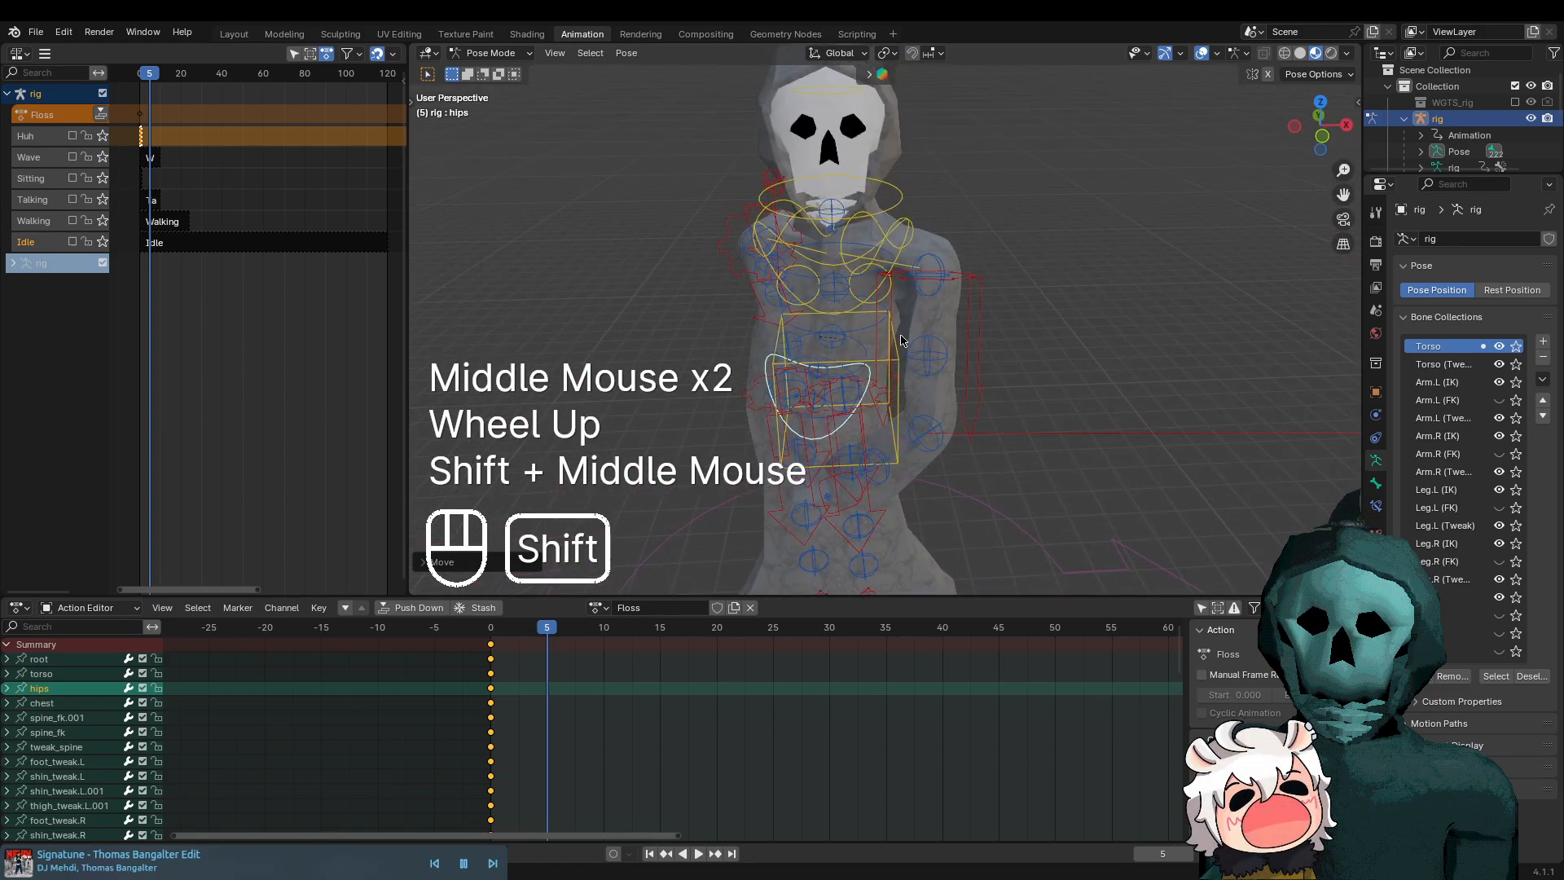
click(889, 249)
scroll(965, 356, up, 1)
key(r)
middle_click(978, 363)
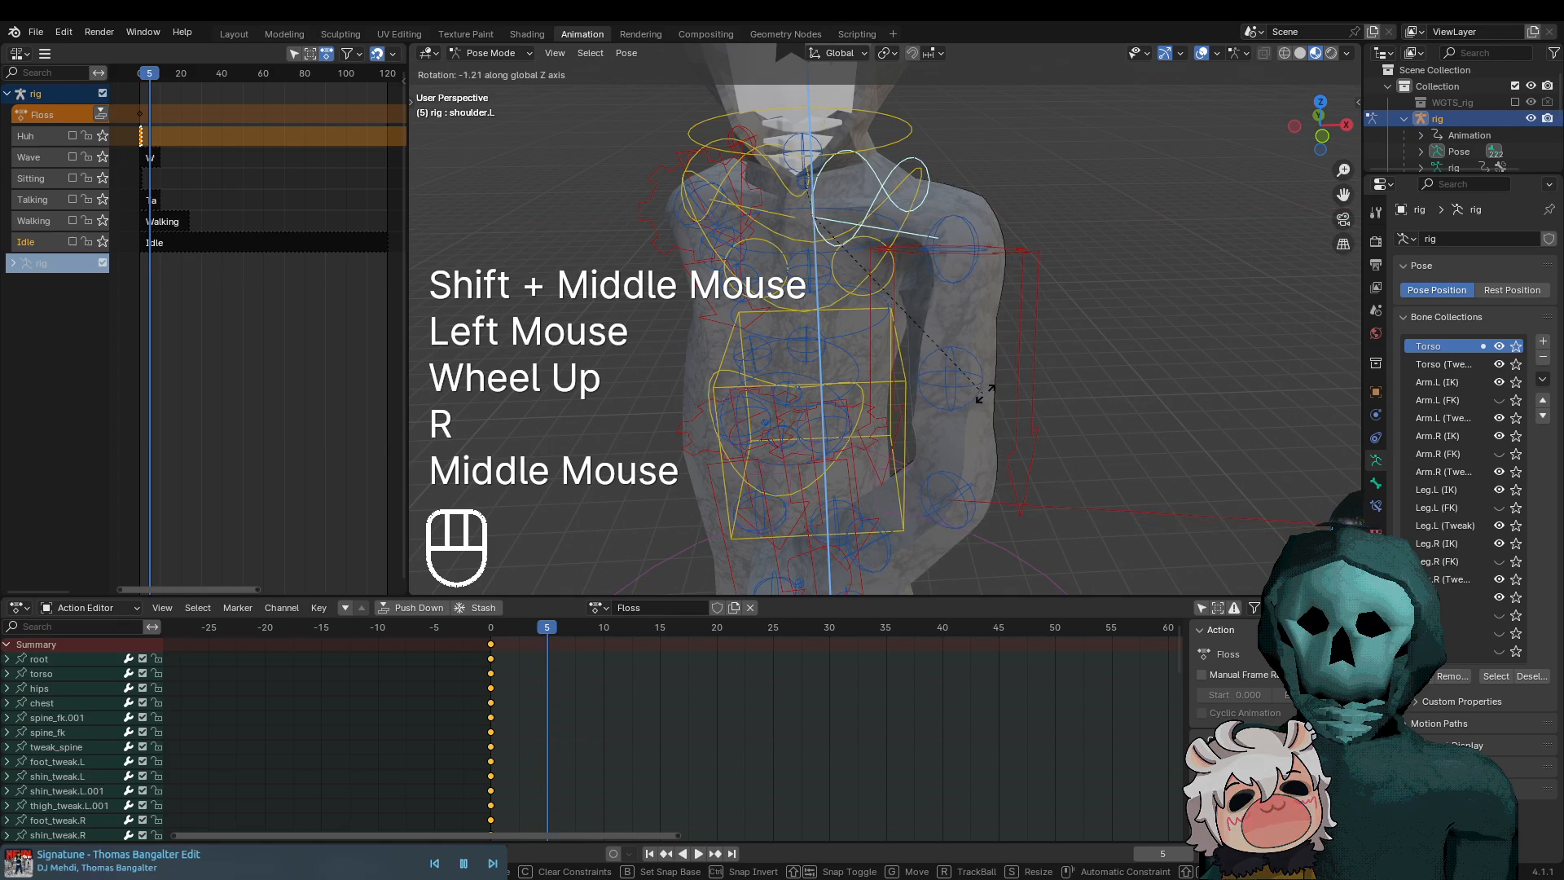
click(1015, 368)
Rotate the right shoulder control slightly about the global Y axis
middle_drag(896, 310, 724, 194)
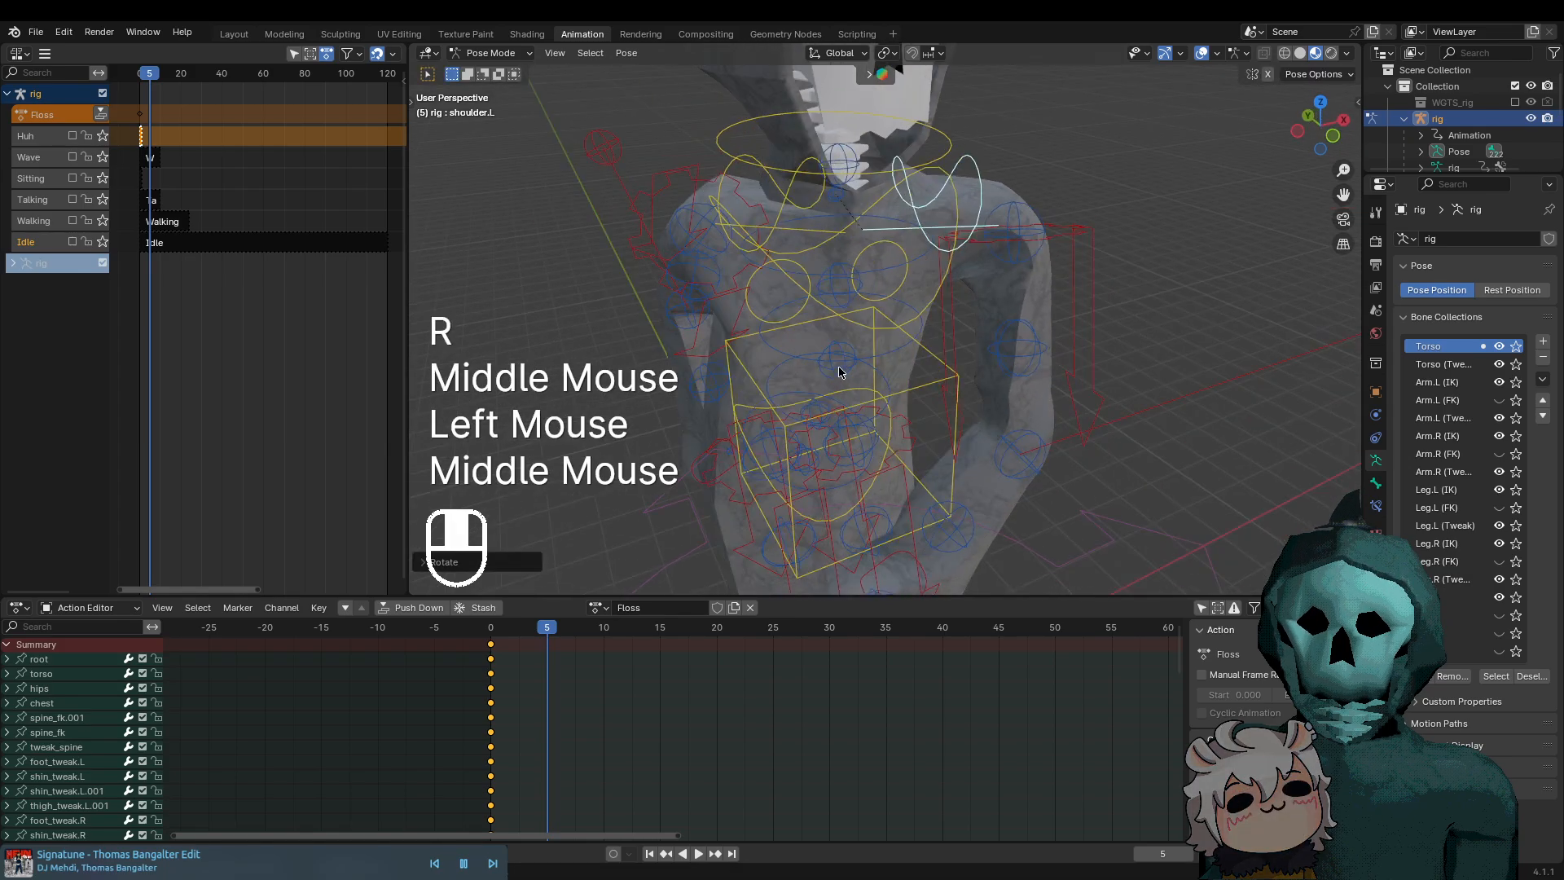
click(724, 190)
key(r)
middle_click(974, 361)
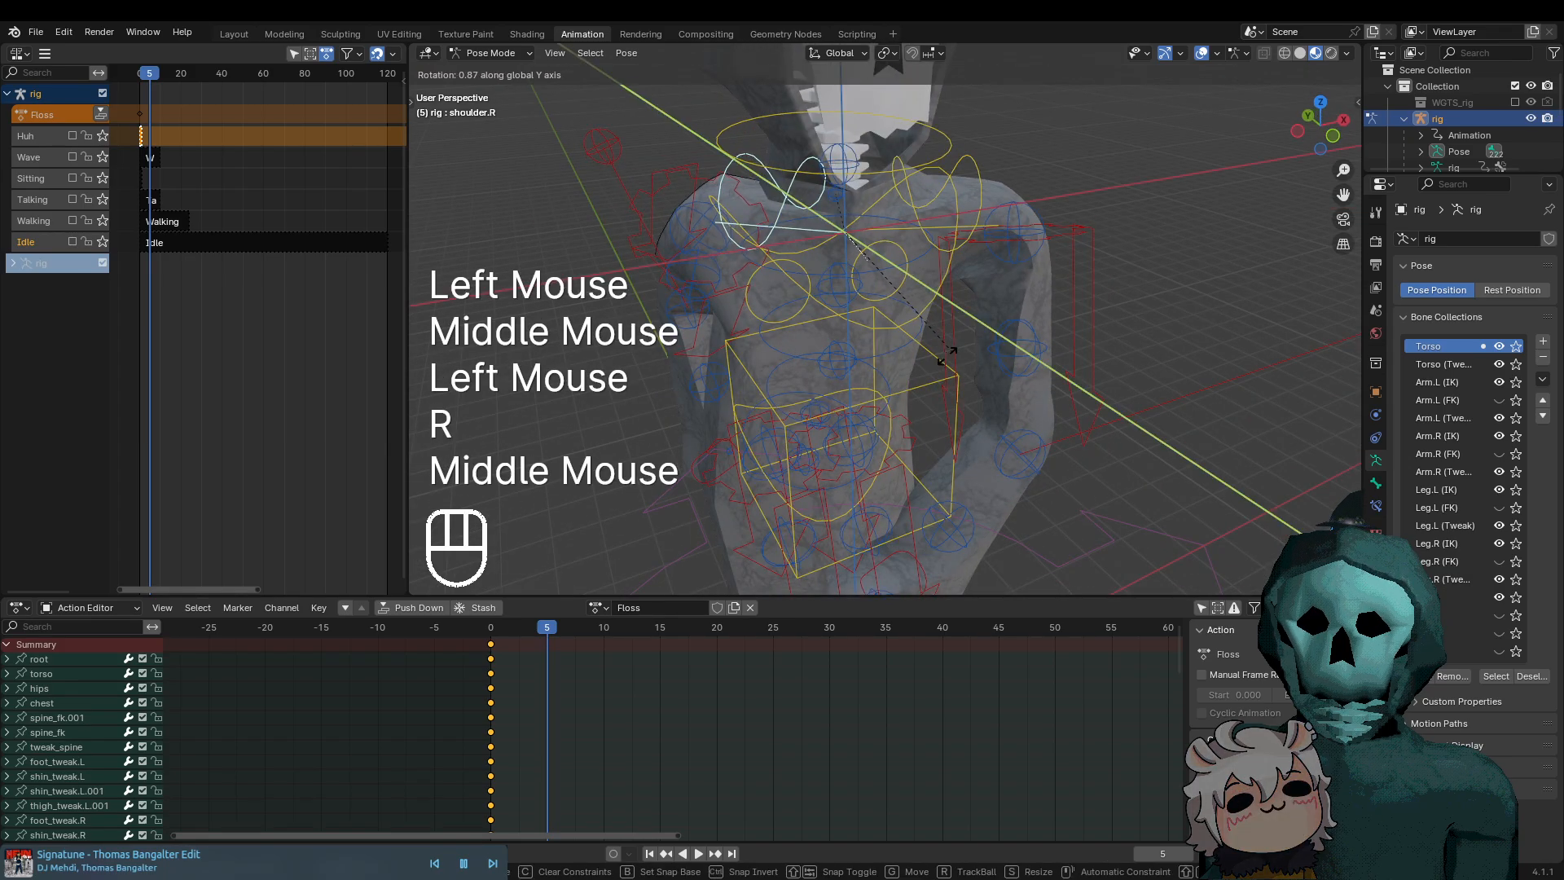
click(970, 369)
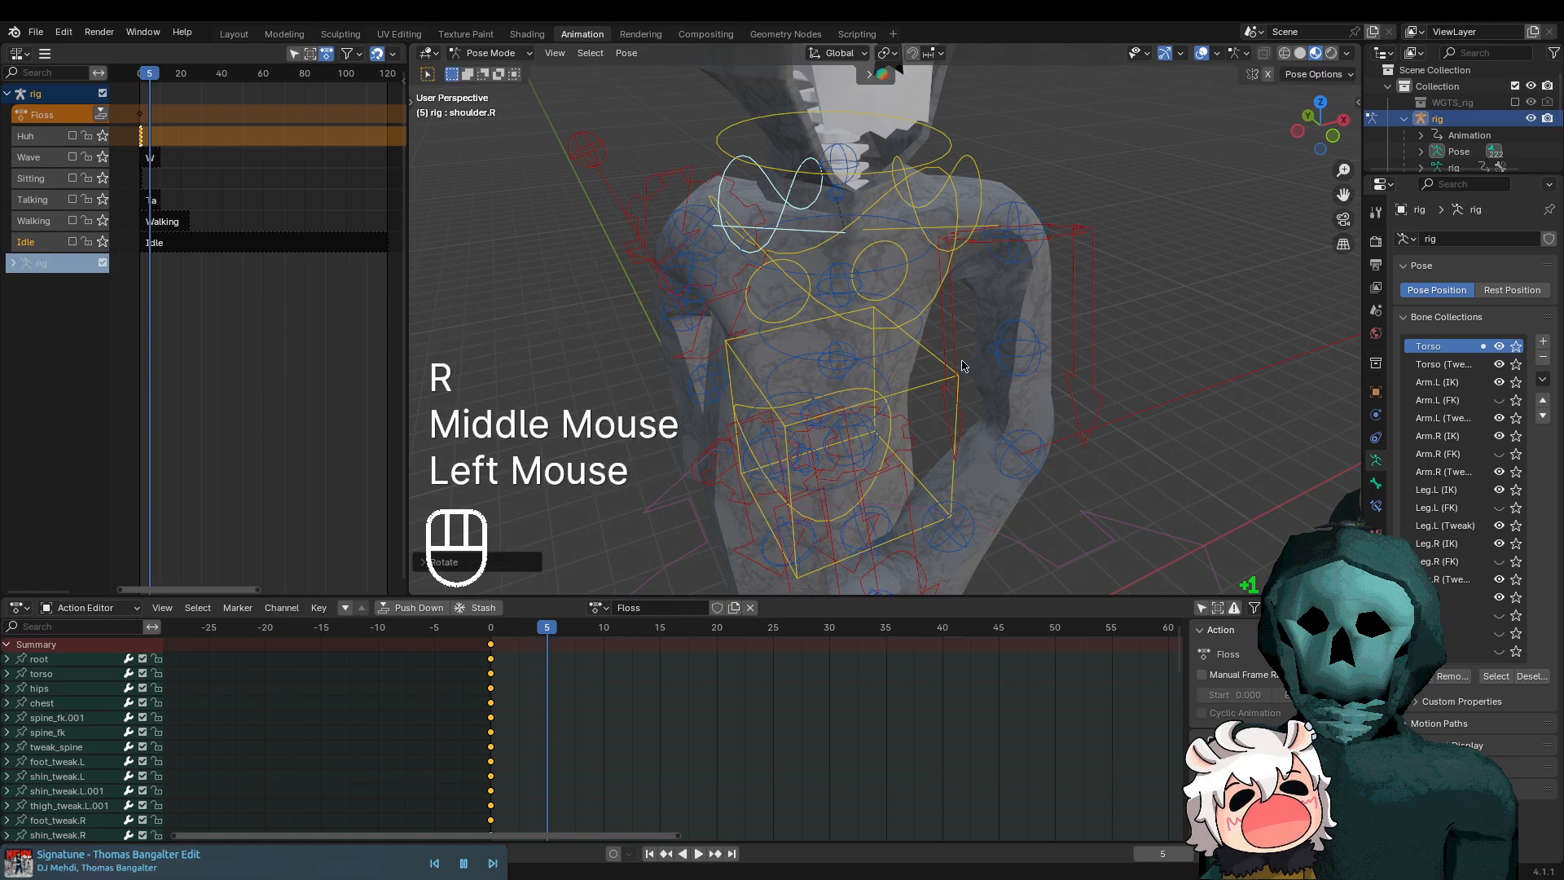
Examine the arm, shoulder and hip pose at frame 5 from several angles
shift+middle_drag(959, 428, 943, 340)
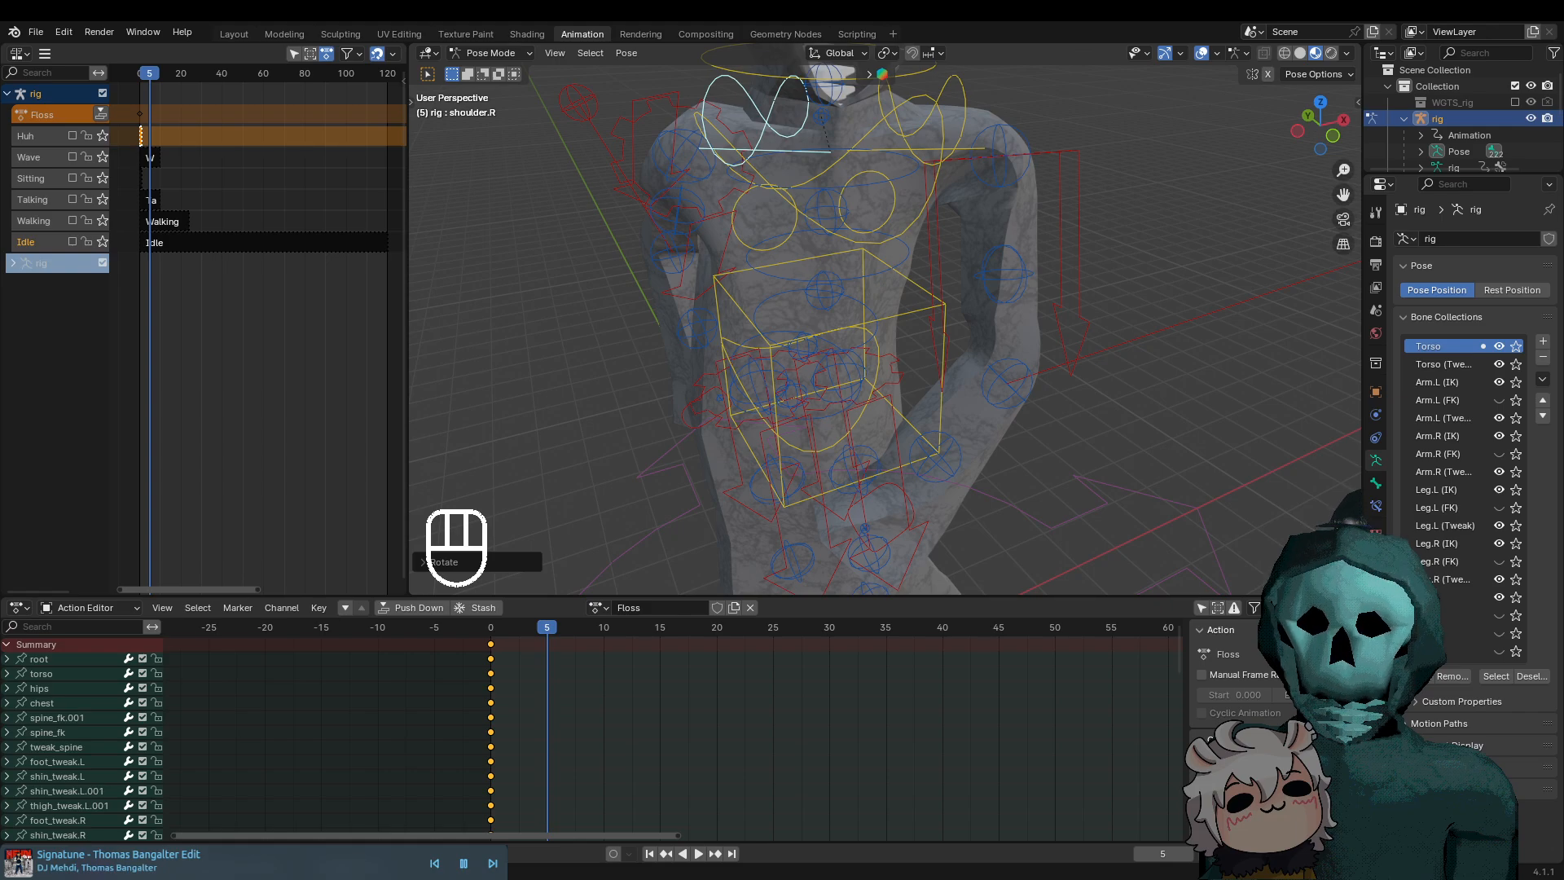
scroll(1075, 321, down, 2)
scroll(1087, 343, up, 2)
scroll(1100, 353, down, 2)
middle_drag(1092, 359, 1024, 429)
scroll(1100, 401, up, 2)
scroll(1002, 420, down, 2)
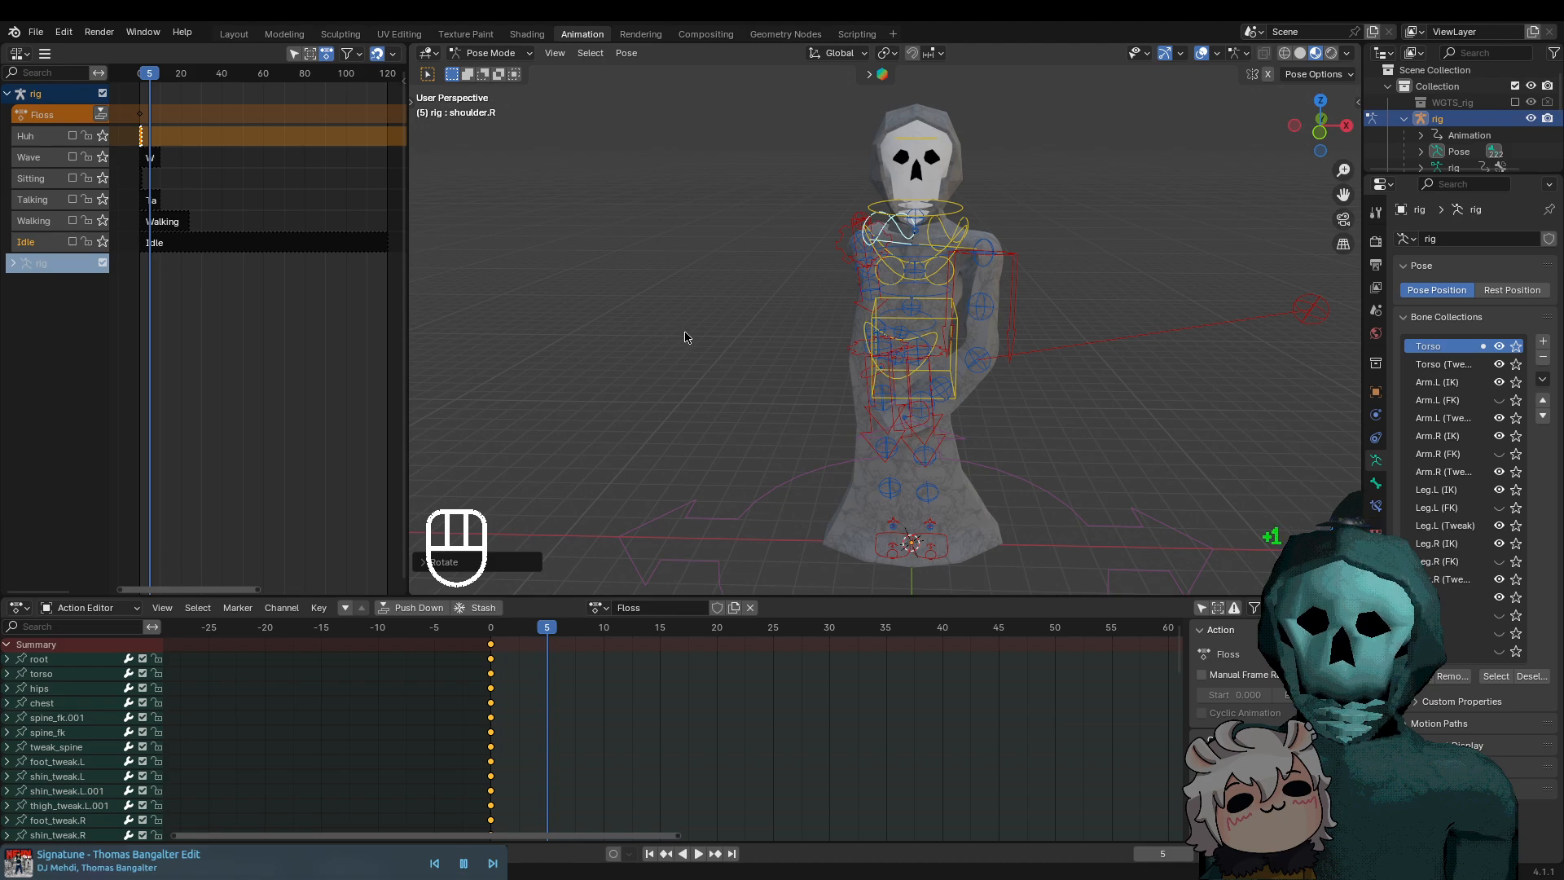
middle_drag(938, 430, 705, 454)
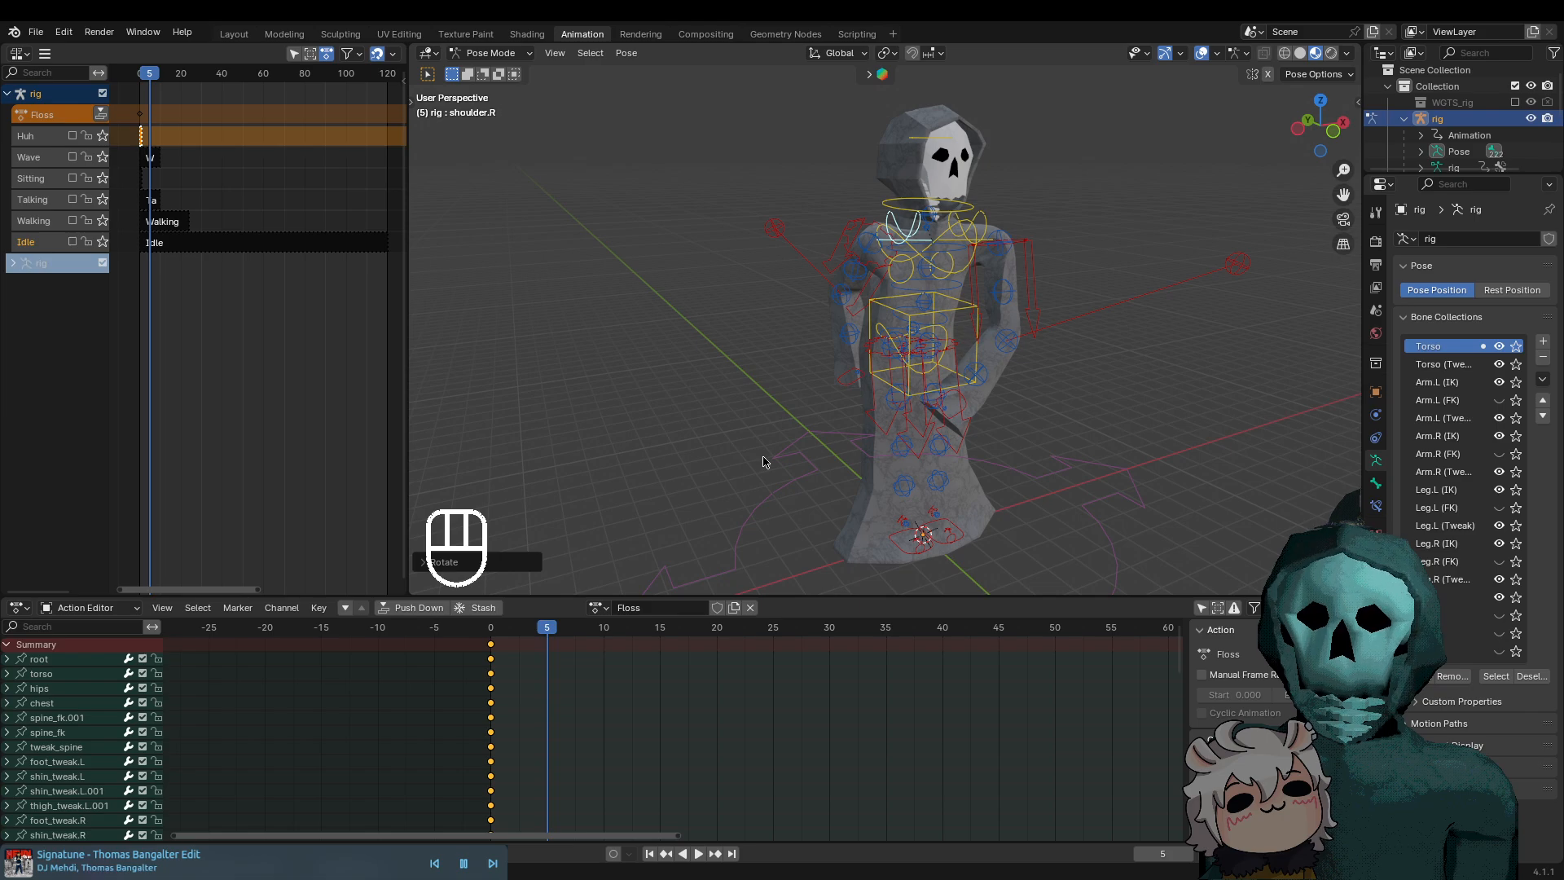
mouse_move(904, 434)
middle_down()
mouse_move(834, 461)
mouse_move(904, 463)
middle_up()
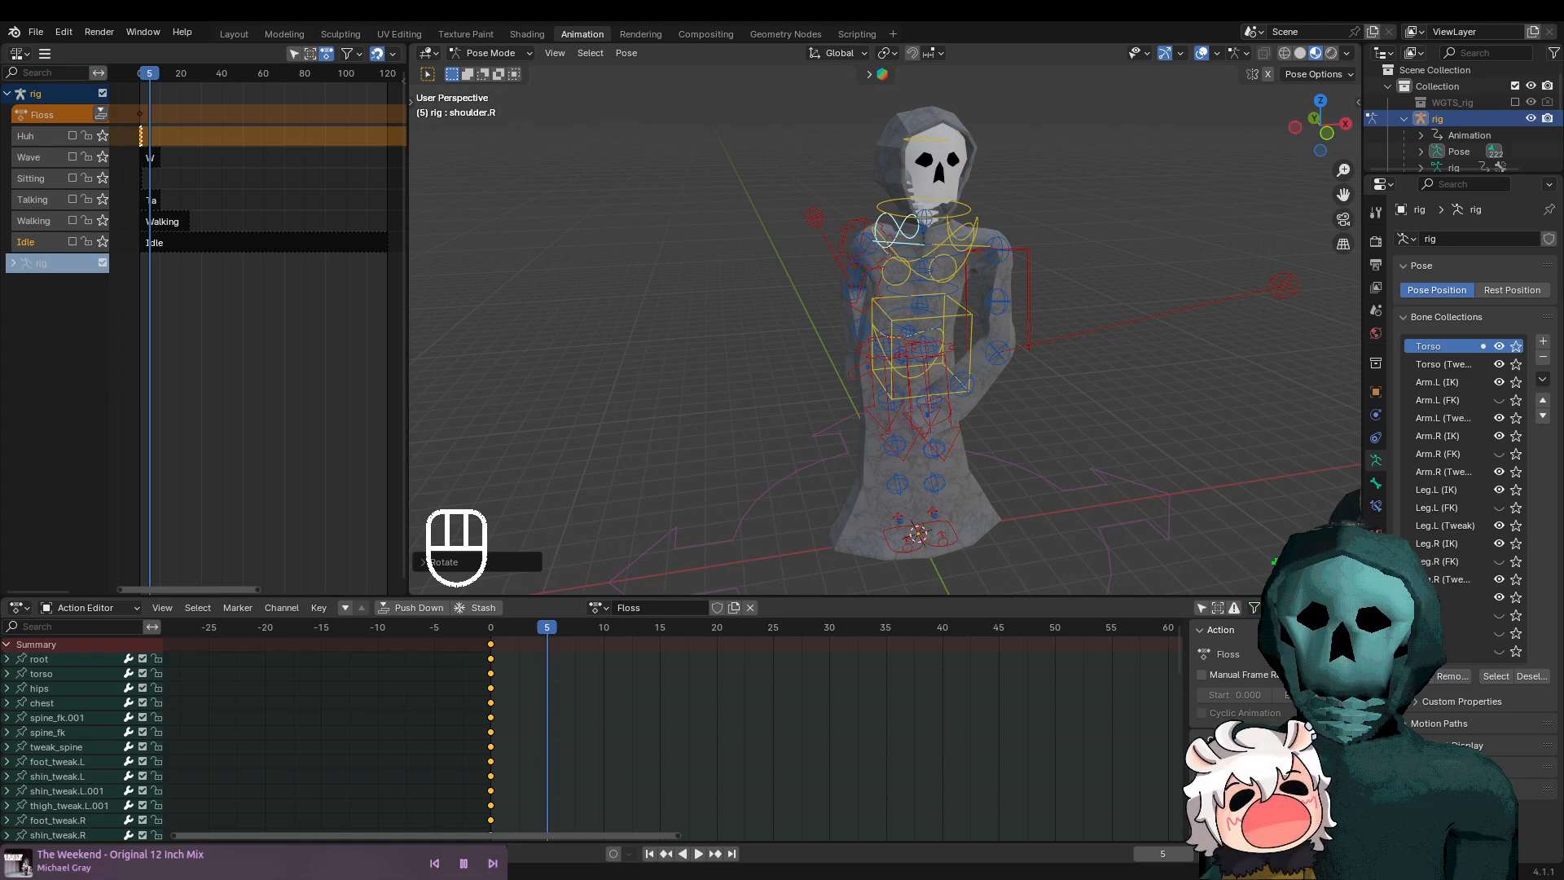
Select all the rig's bones and insert keyframes for the pose at frame 5
middle_drag(1135, 315, 1068, 383)
mouse_move(1068, 457)
shift+middle_down()
mouse_move(1060, 418)
mouse_move(1043, 457)
shift+middle_up()
scroll(1060, 418, up, 2)
shift+middle_drag(1043, 456, 1010, 496)
scroll(1026, 492, down, 1)
key(a)
key(i)
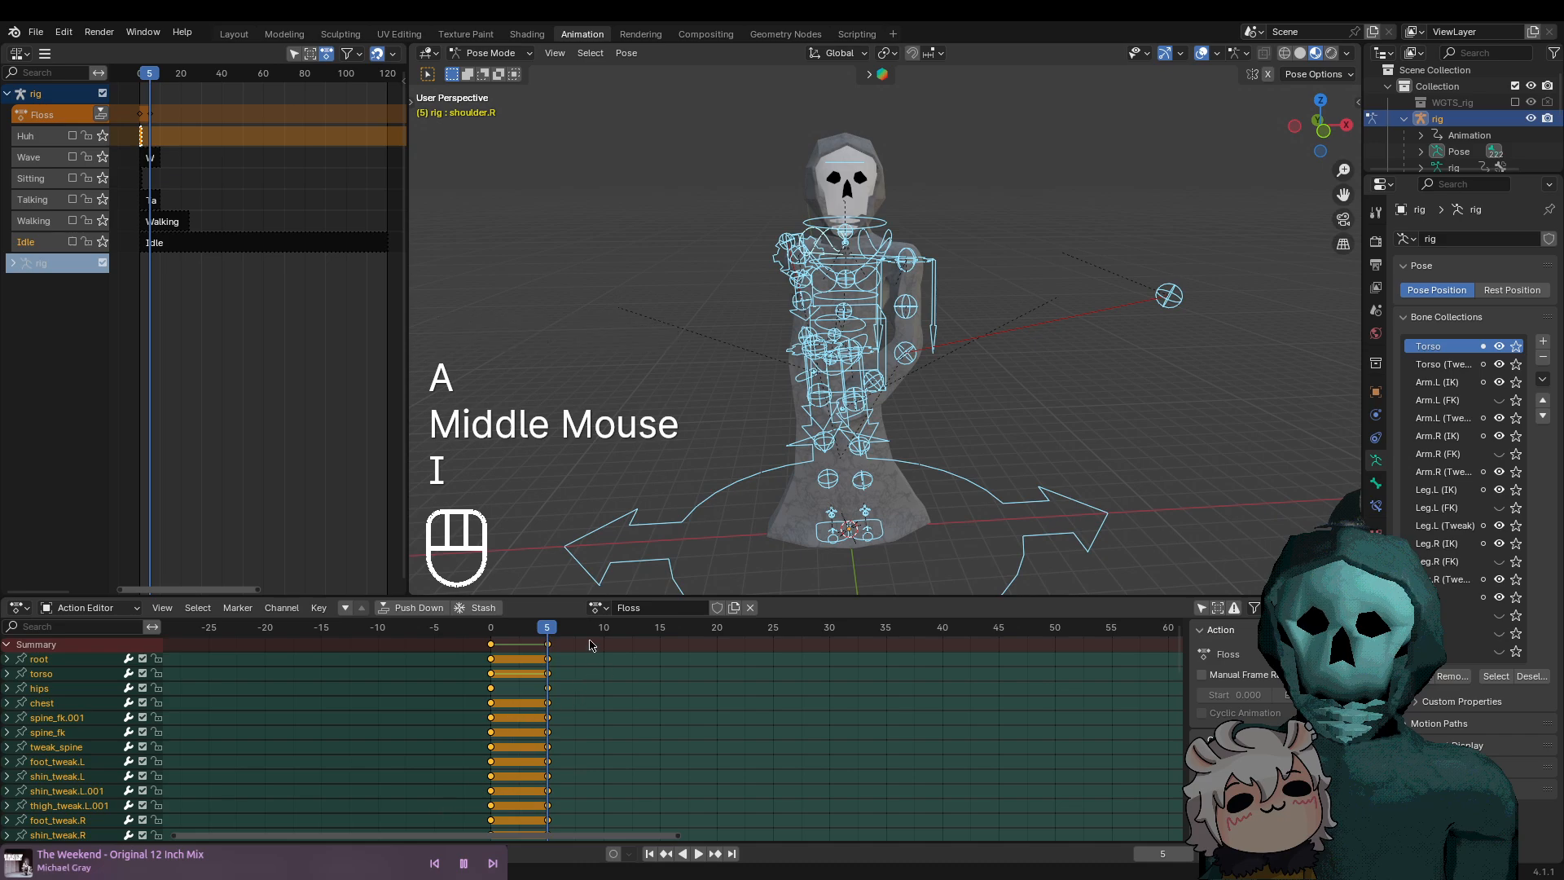
Set the current frame to 10 and duplicate all of the Floss action's frame 0 keyframes to frame 10
drag(571, 632, 603, 636)
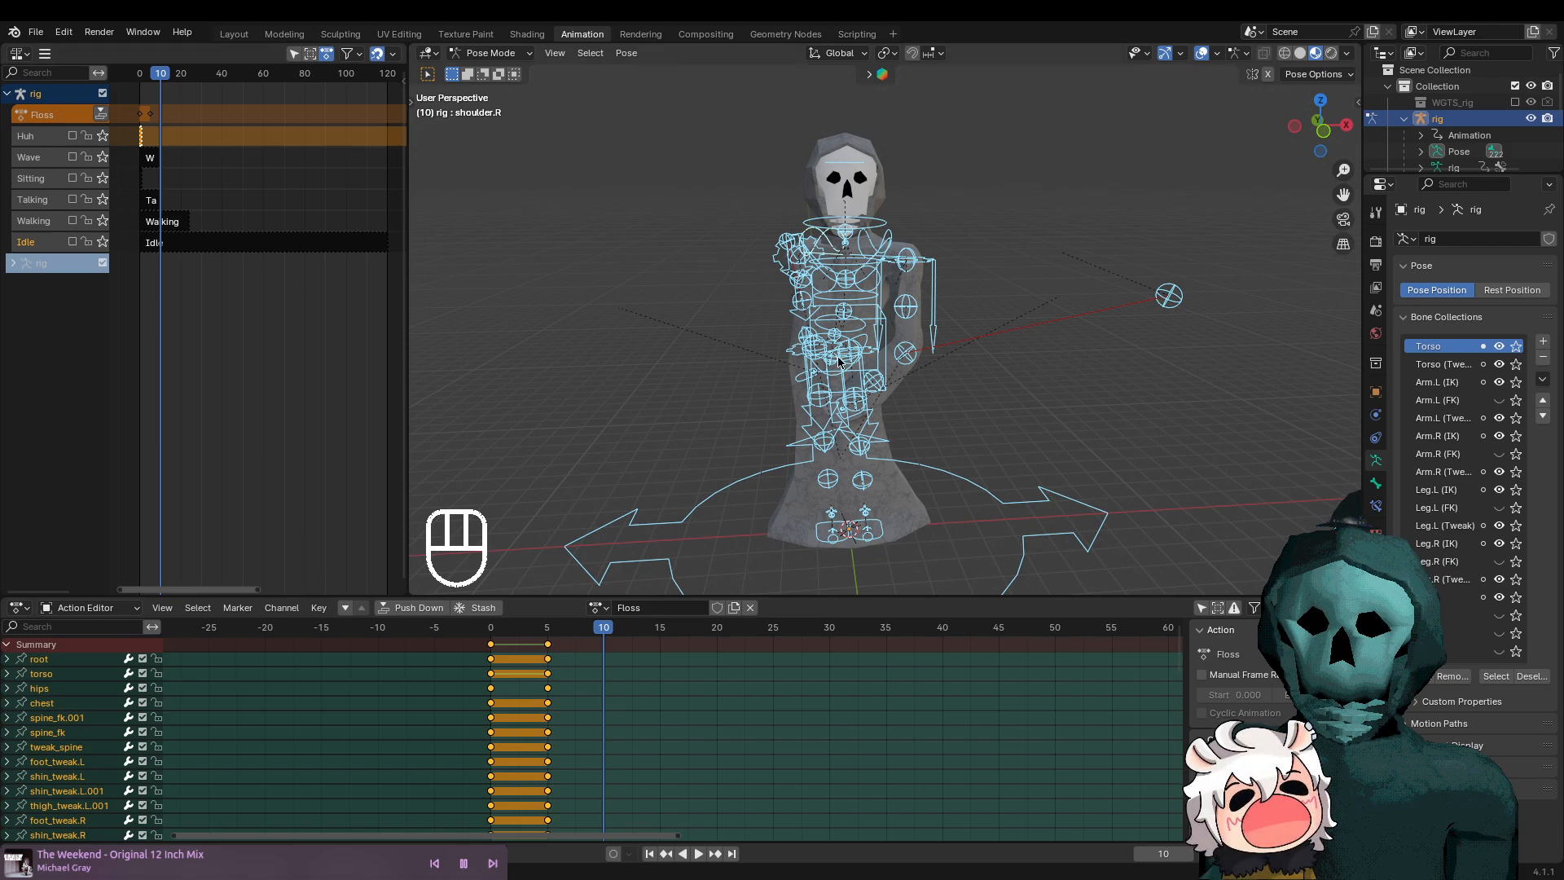
scroll(831, 355, up, 3)
shift+middle_drag(1003, 447, 976, 344)
scroll(954, 350, down, 3)
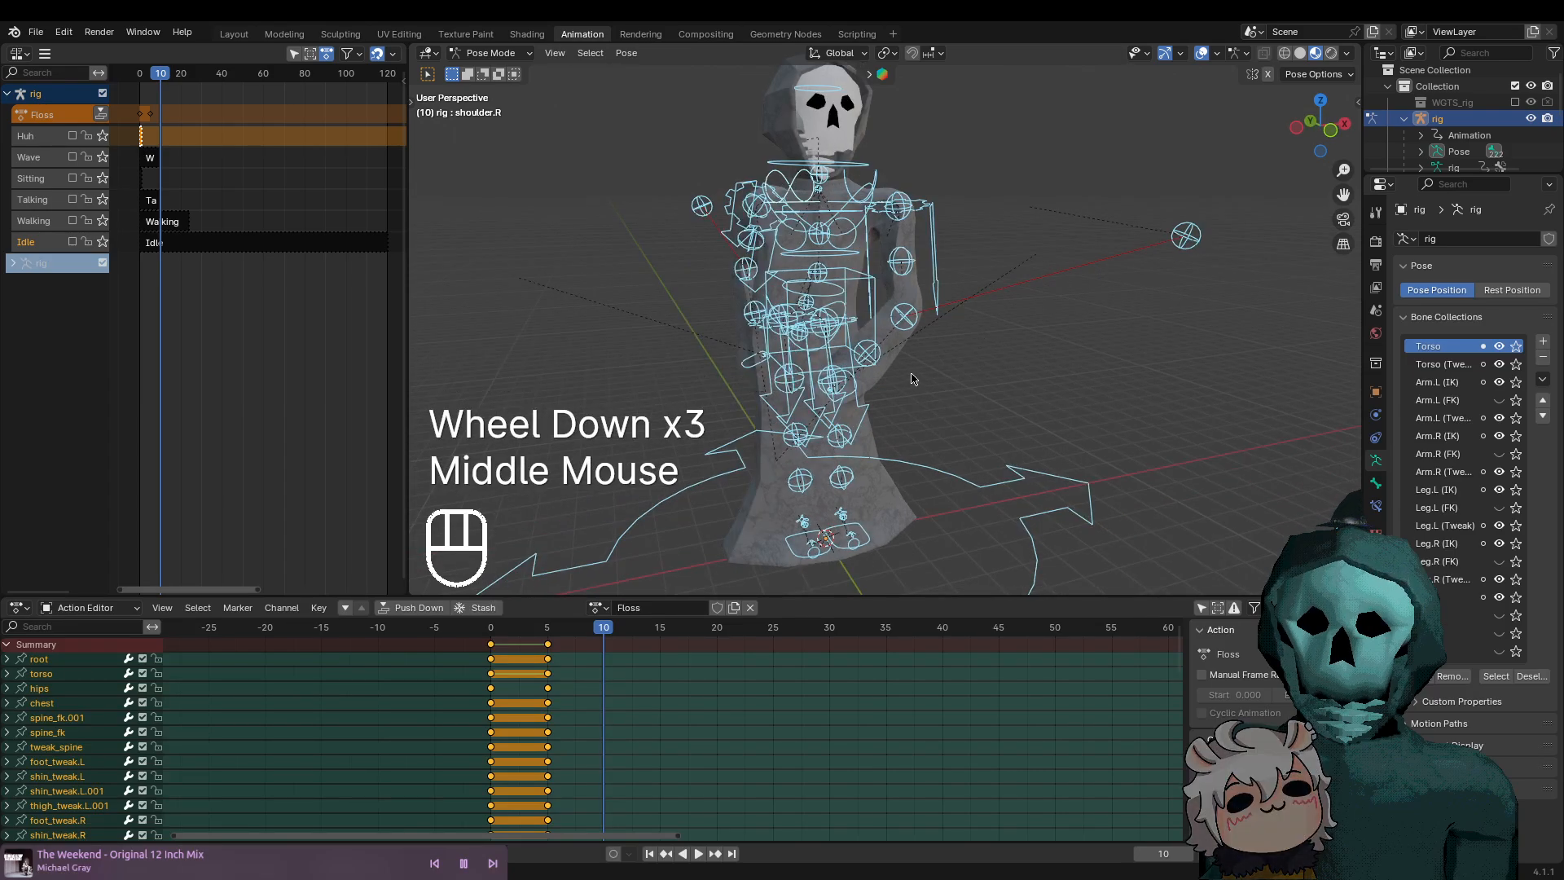
click(491, 645)
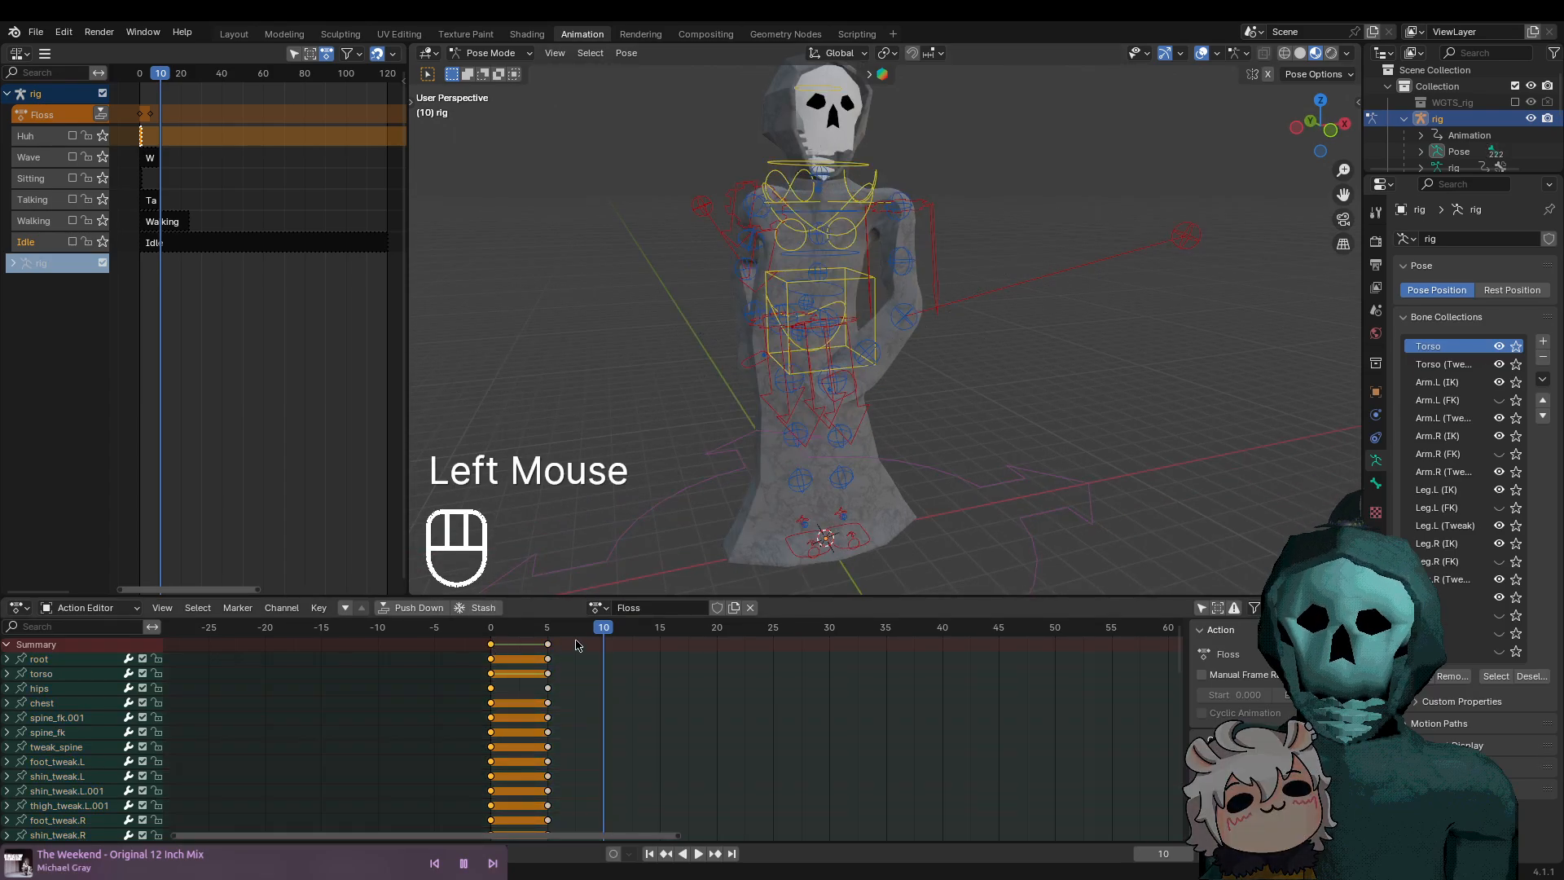
mouse_move(605, 633)
mouse_down()
mouse_move(458, 632)
mouse_move(600, 646)
mouse_up()
scroll(884, 526, up, 2)
click(494, 645)
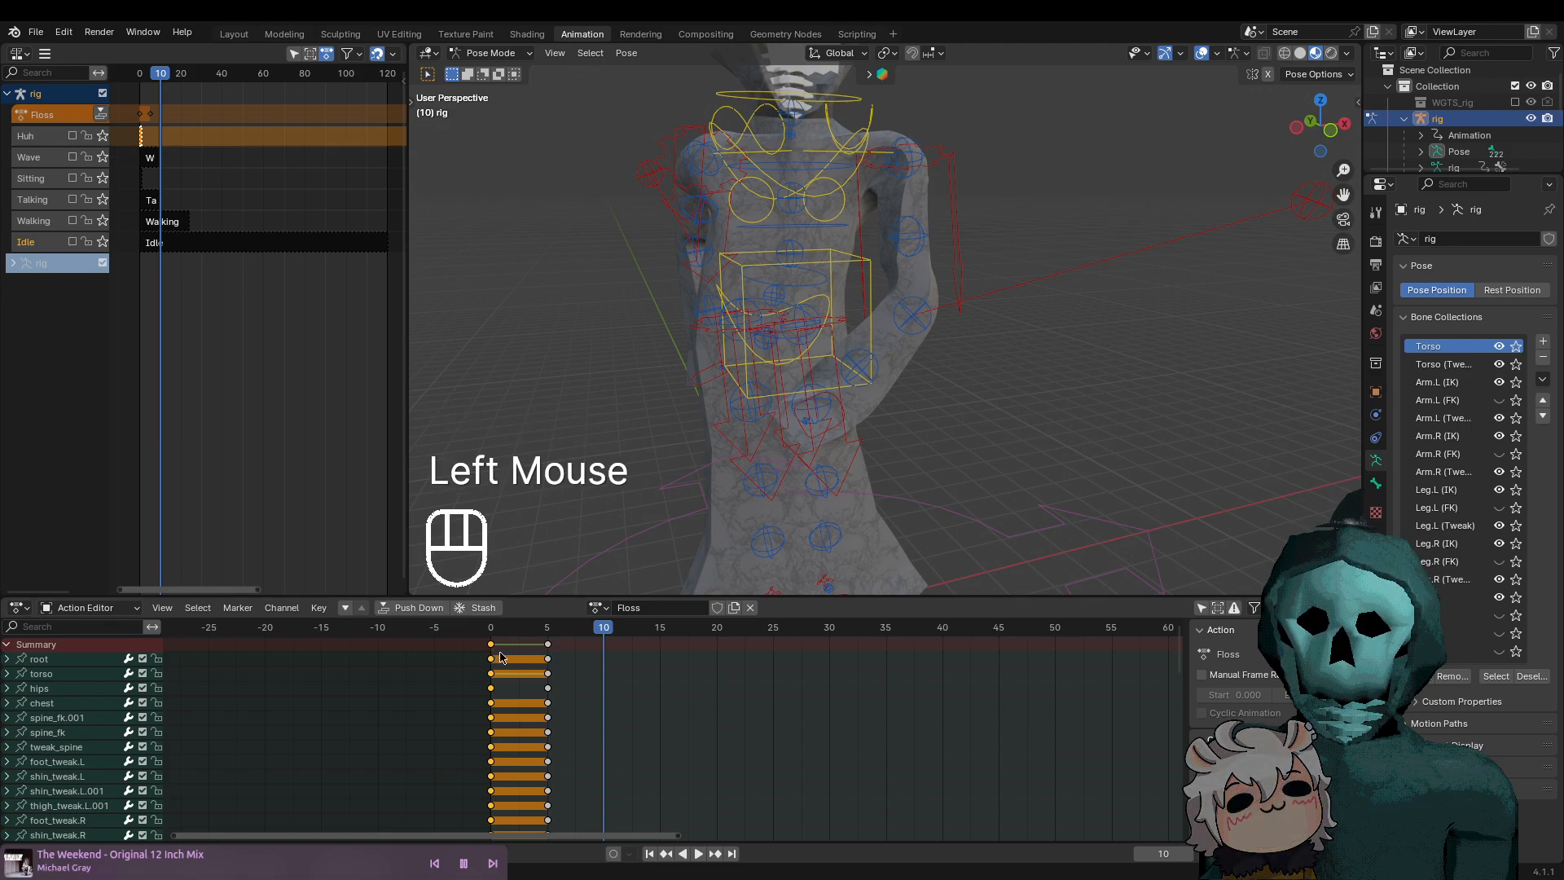
click(491, 647)
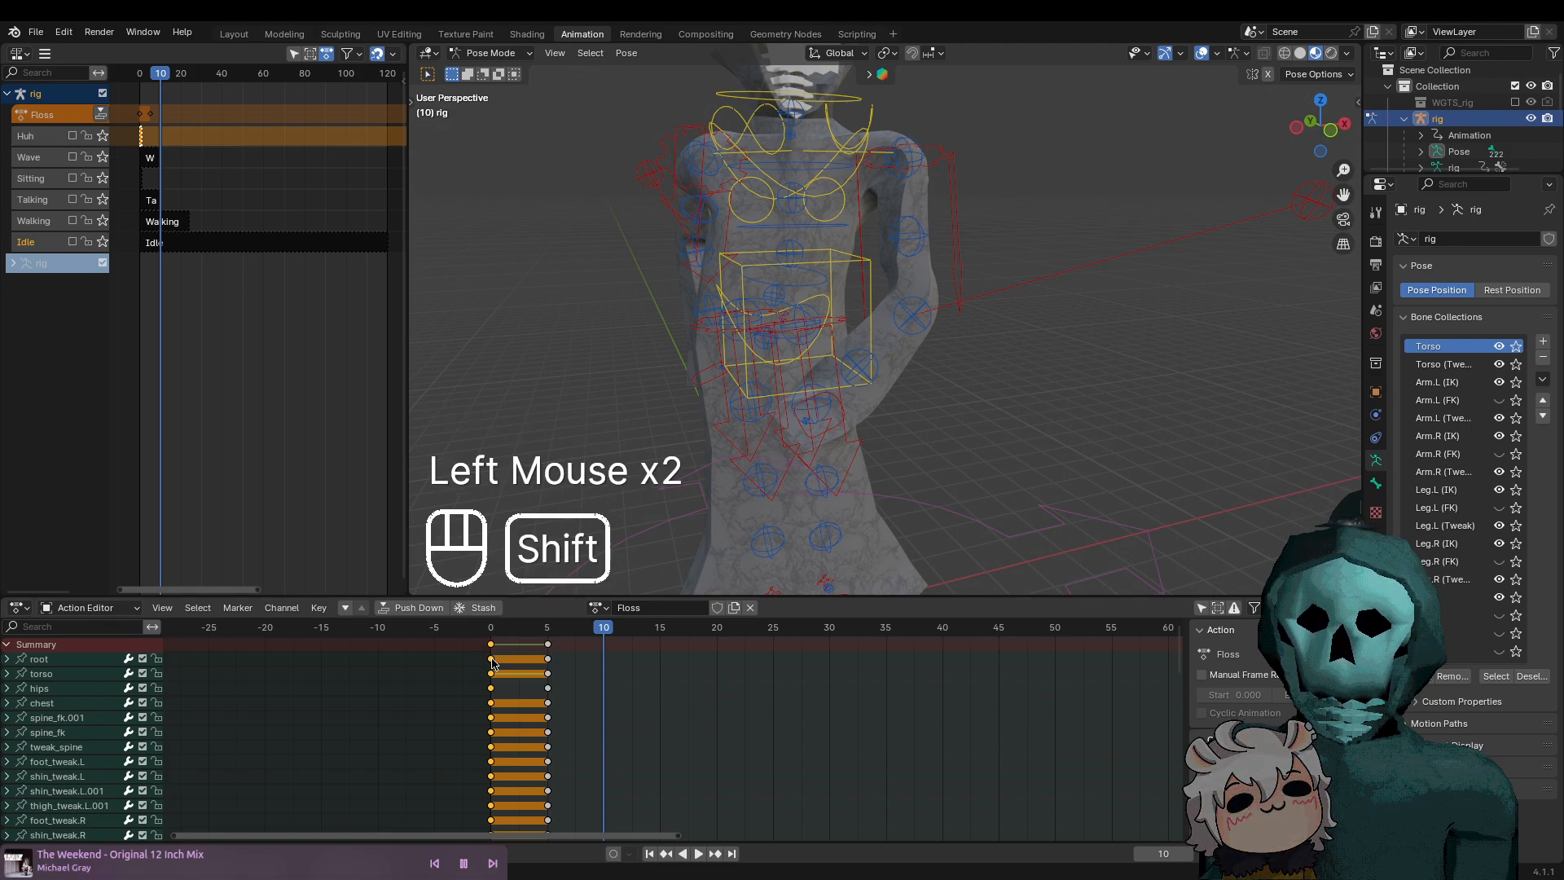
key(shift+d)
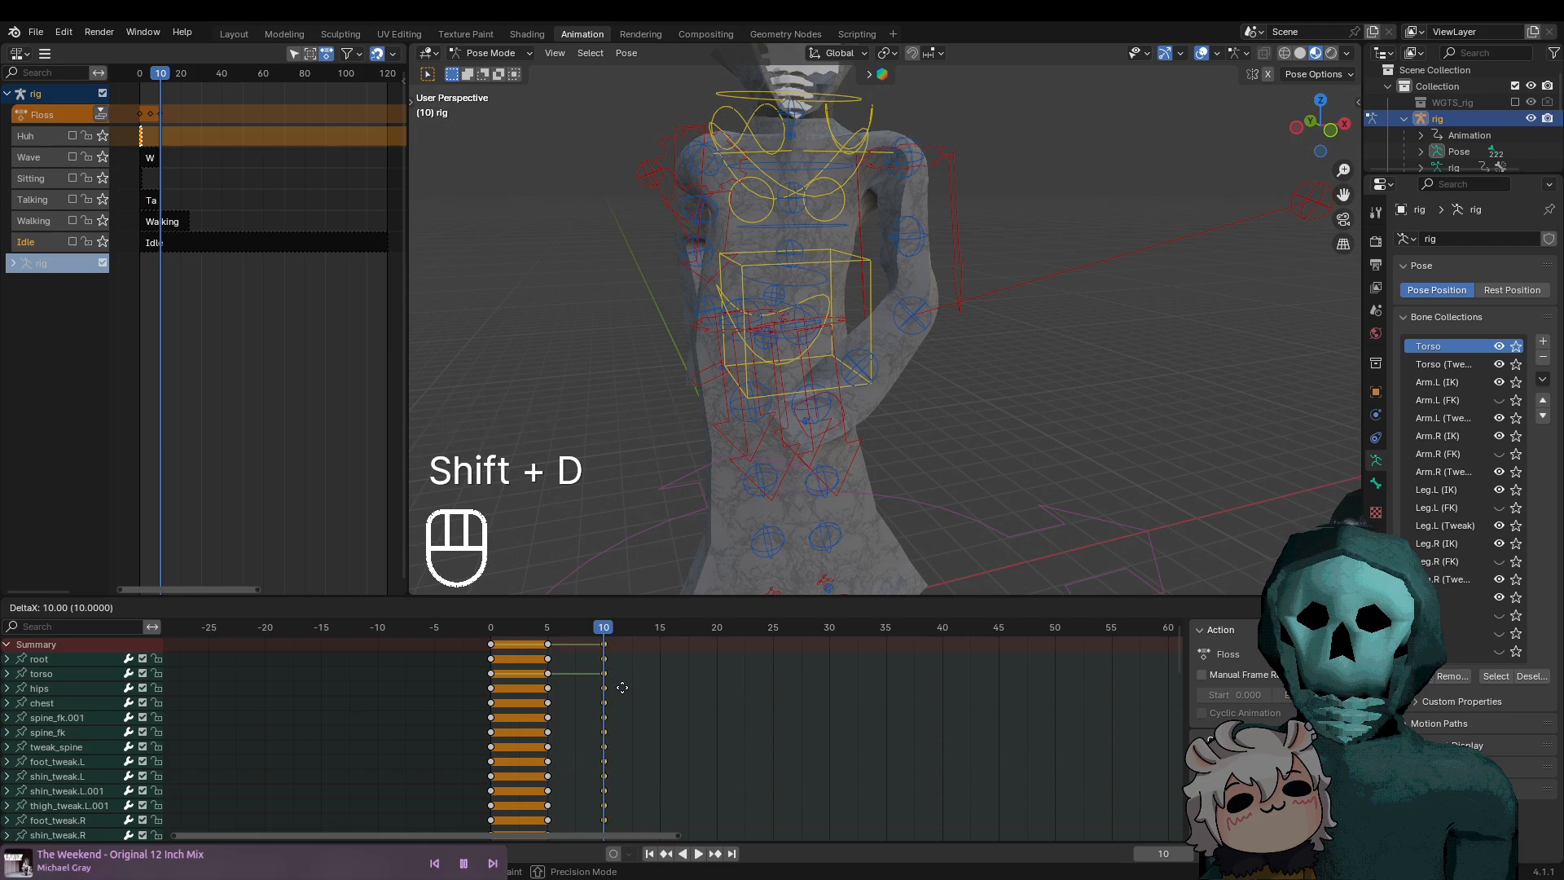
click(620, 687)
Set the current frame to 15 and review the character's pose there
drag(604, 631, 660, 639)
click(593, 644)
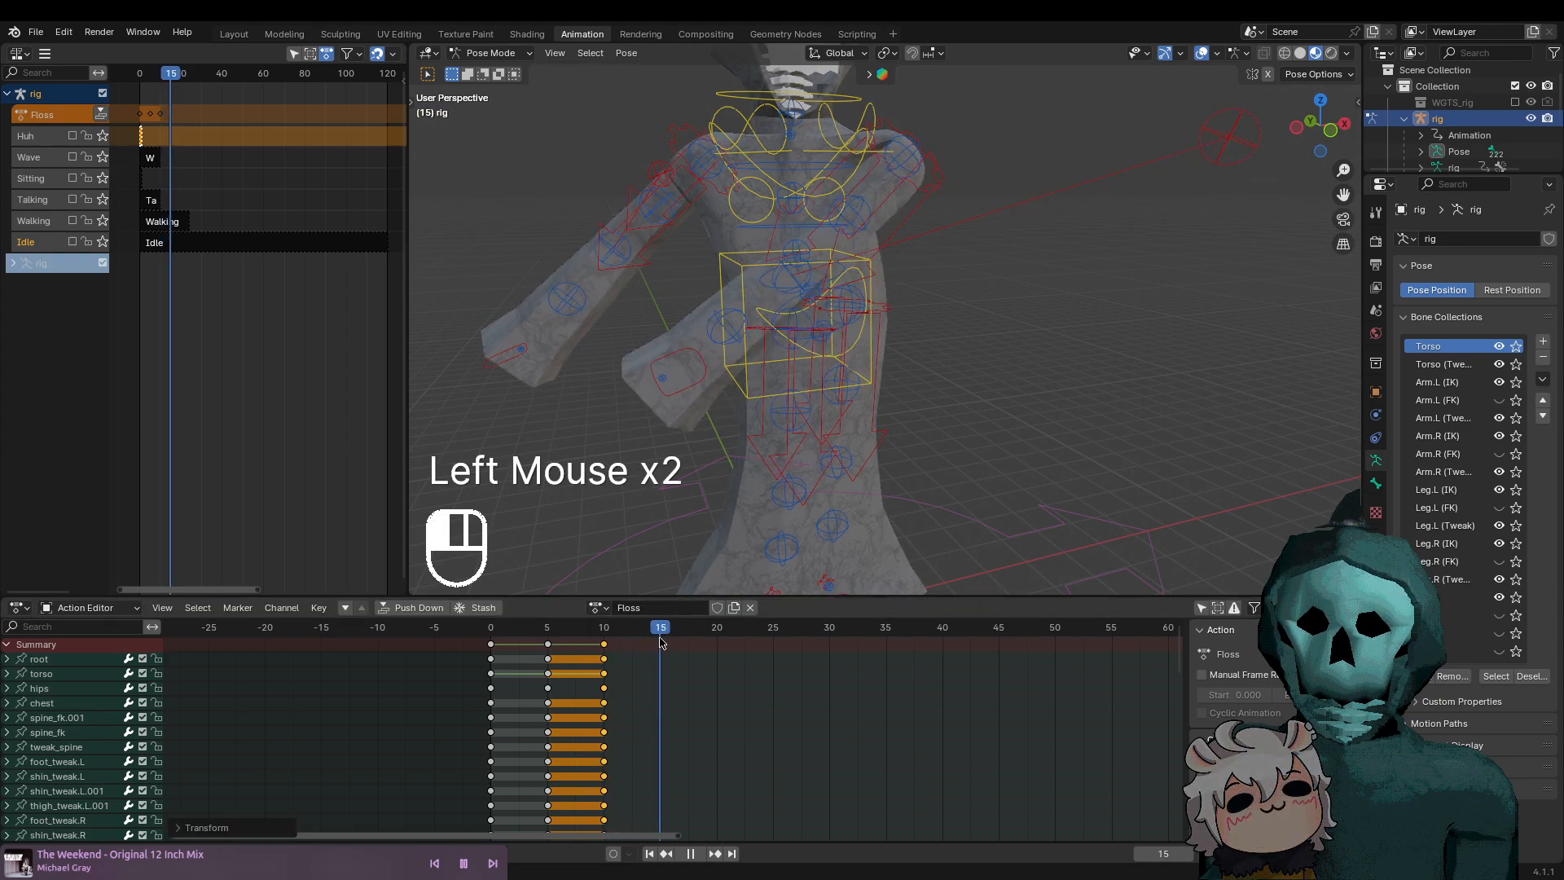
shift+middle_drag(912, 488, 866, 490)
scroll(866, 490, down, 2)
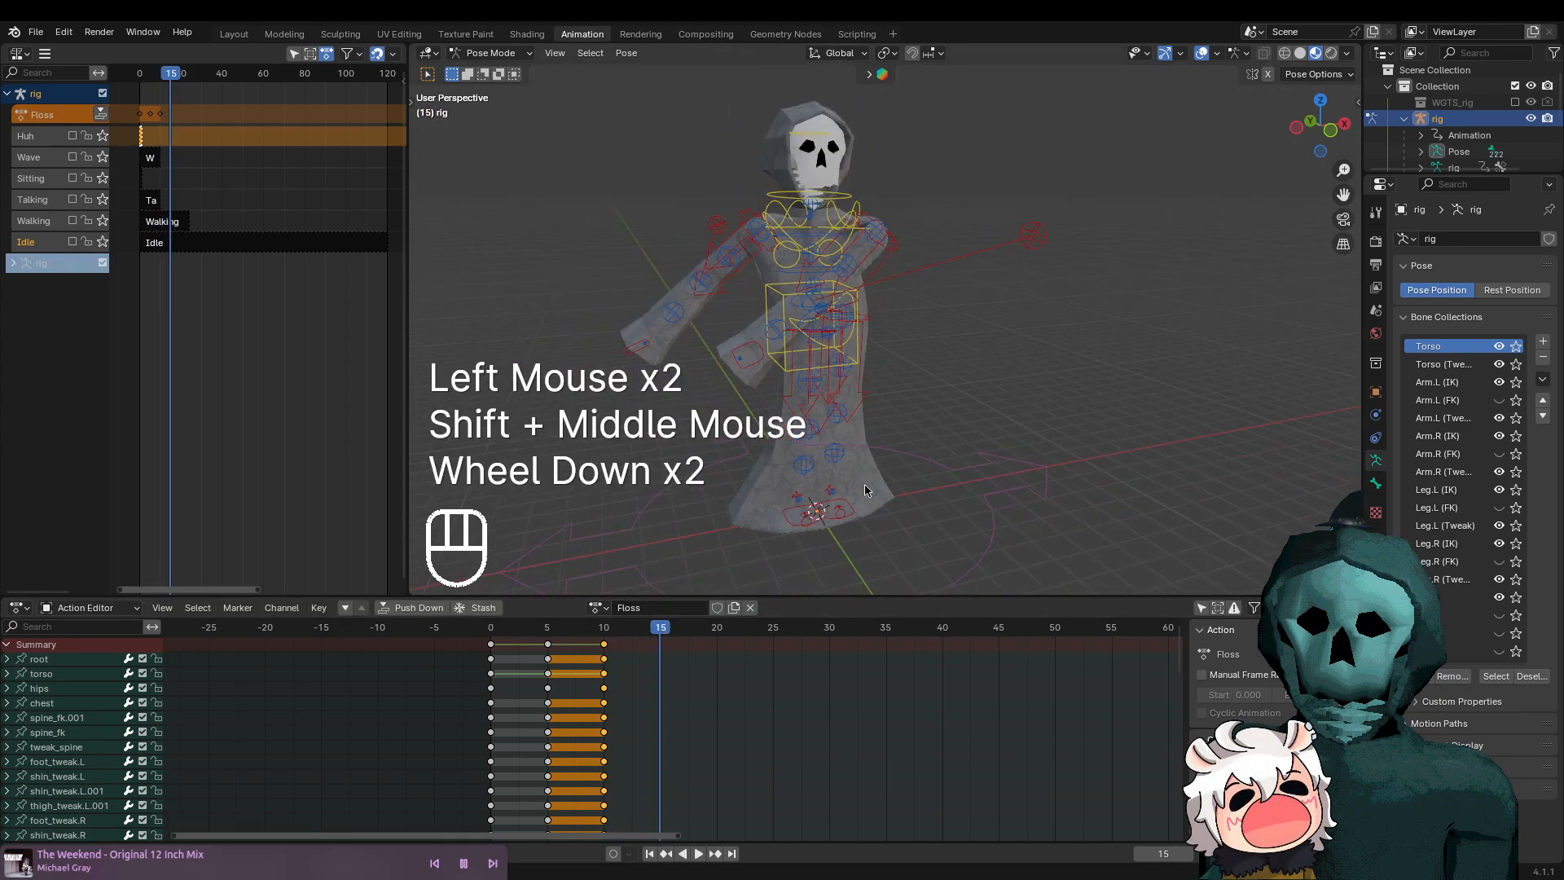
scroll(857, 483, up, 2)
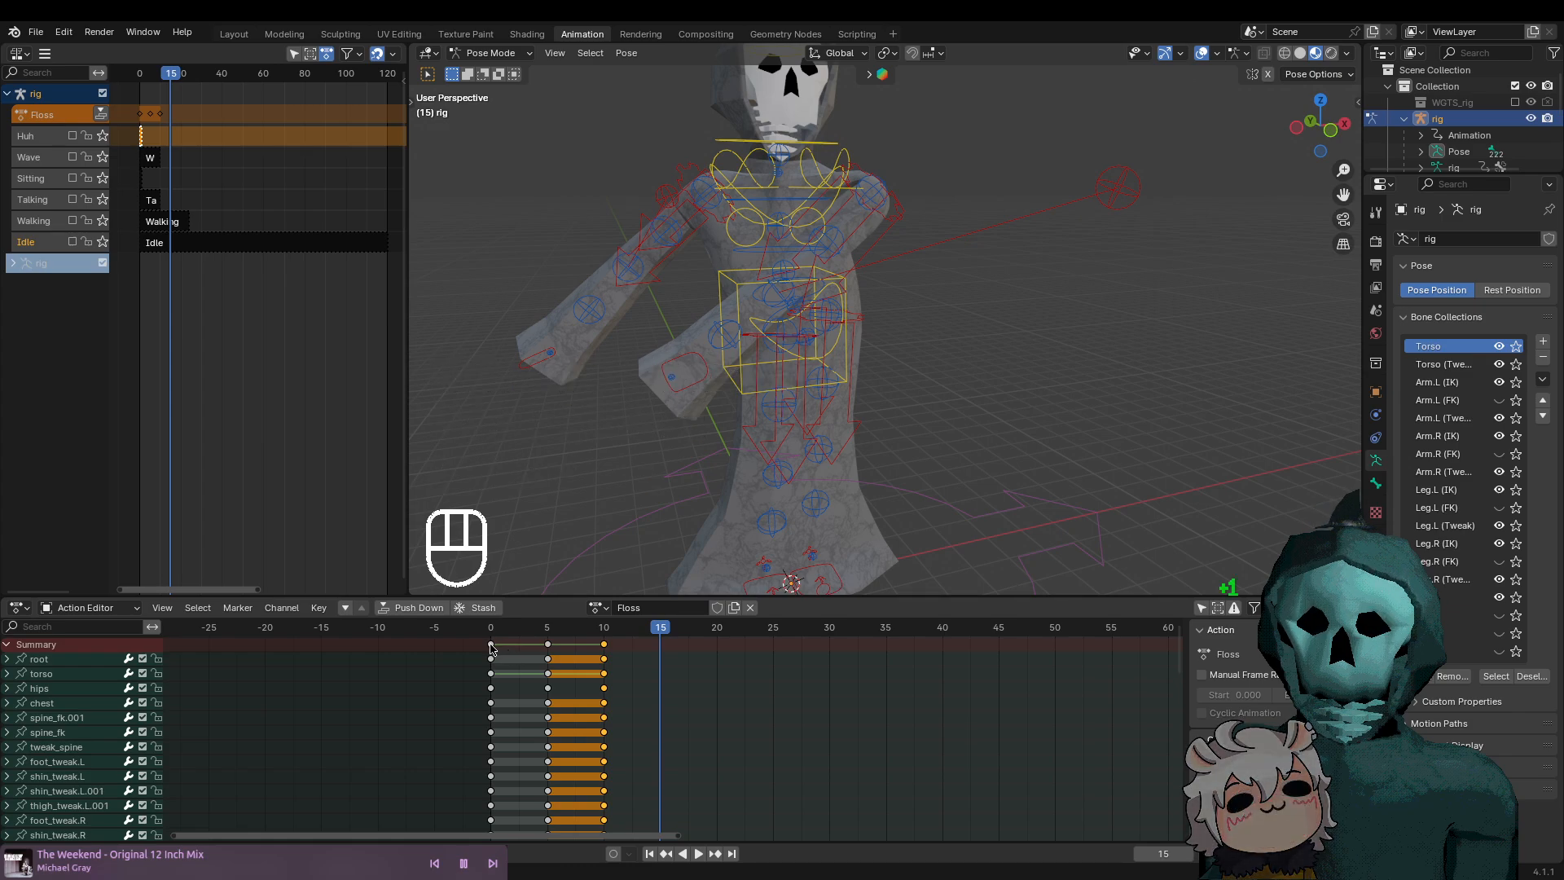
middle_drag(939, 392, 899, 432)
scroll(943, 409, down, 2)
scroll(906, 449, up, 2)
scroll(899, 432, down, 2)
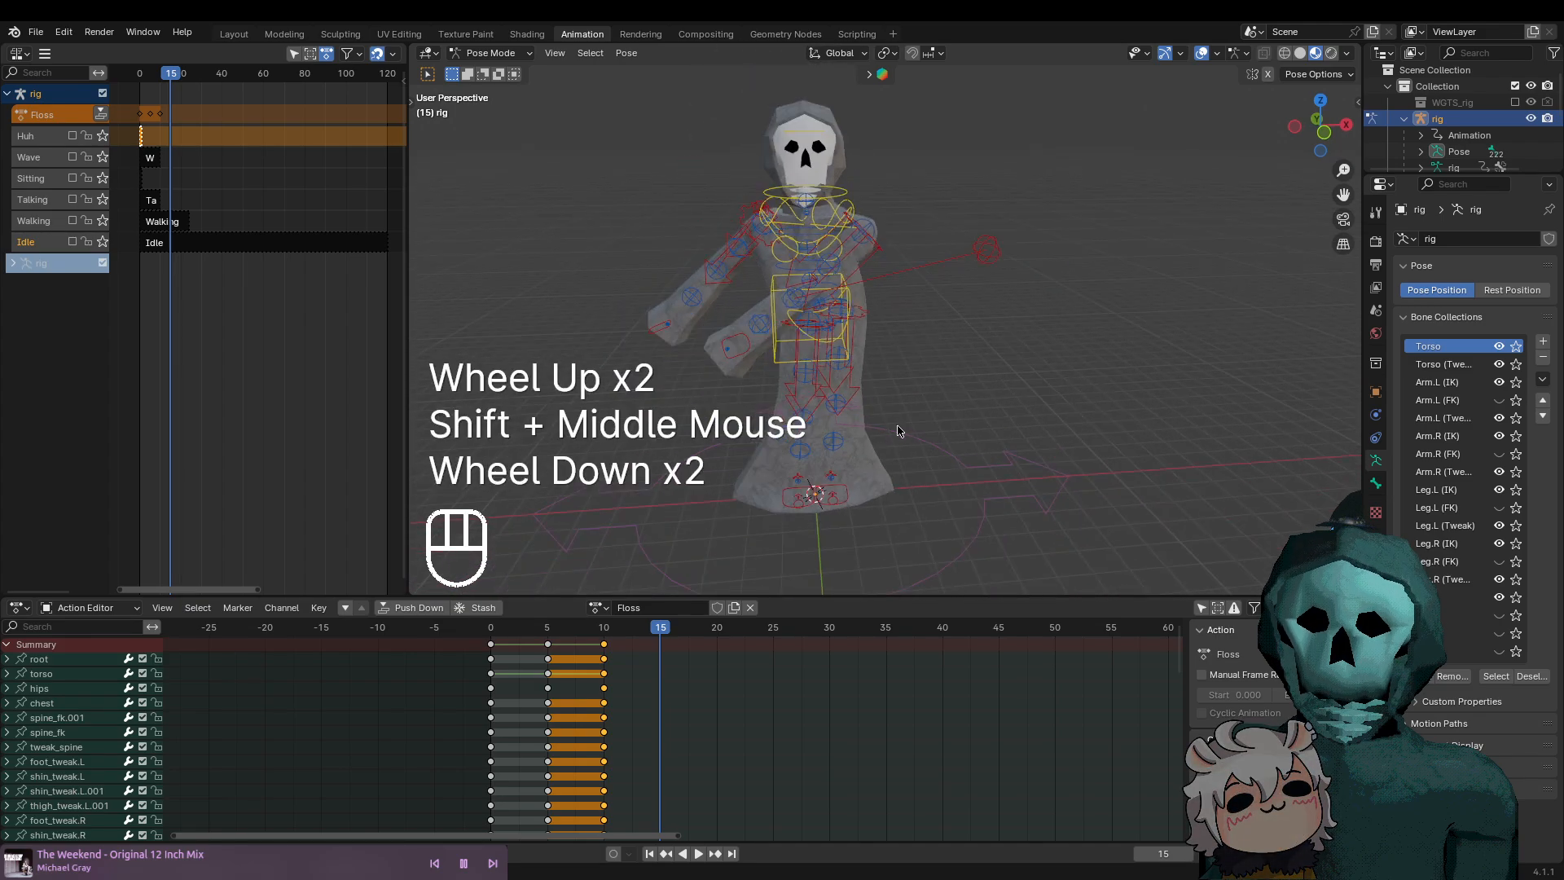
scroll(914, 377, up, 1)
shift+middle_drag(912, 377, 968, 402)
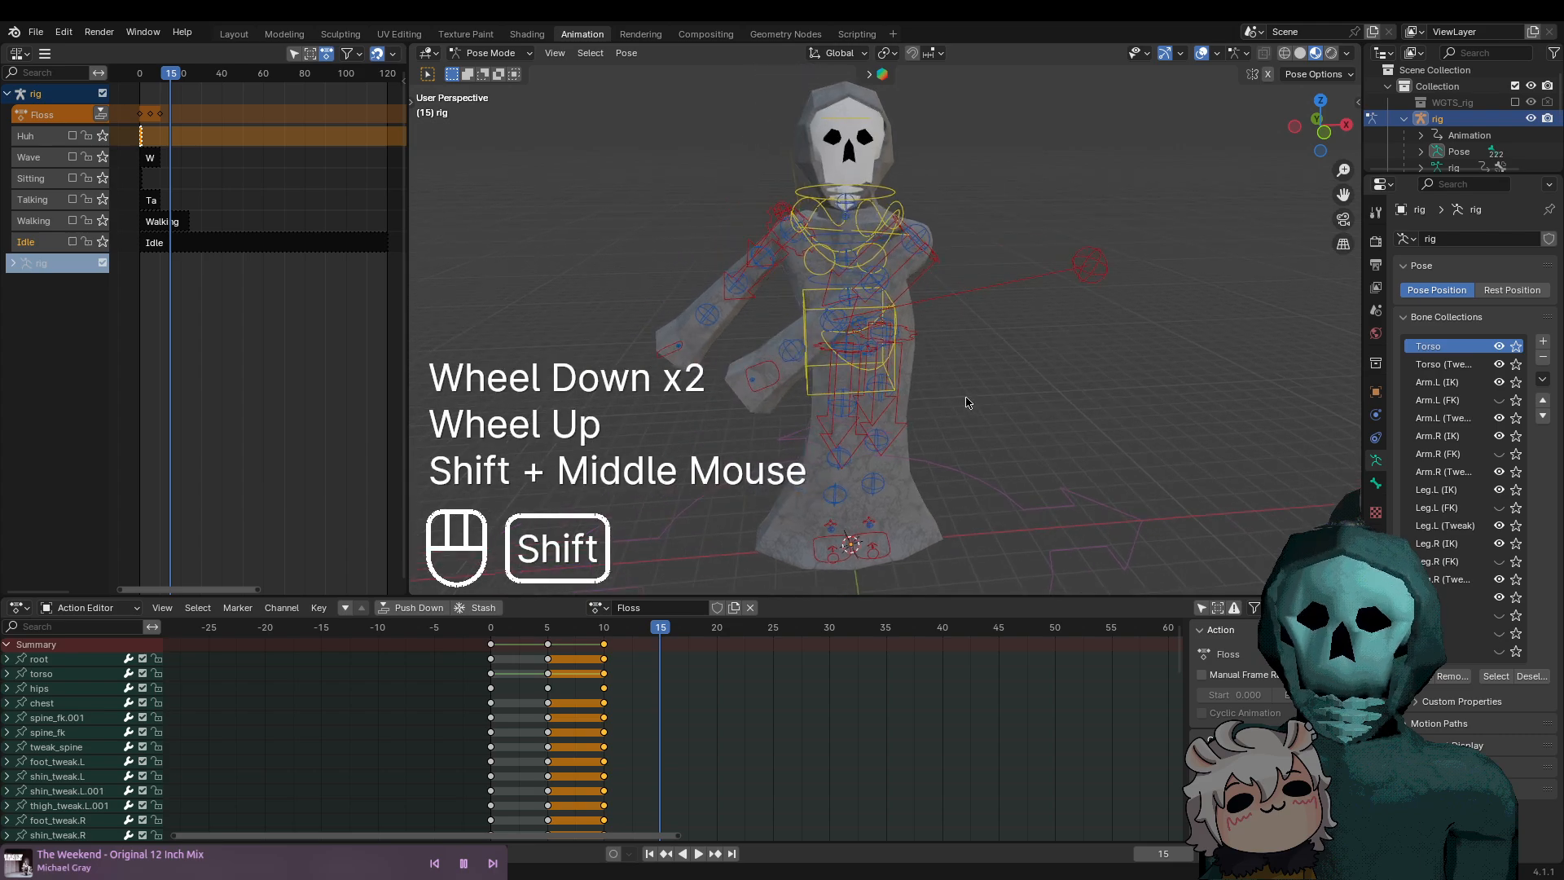
Select all the rig's bones and try to paste the flipped pose at frame 15
key(a)
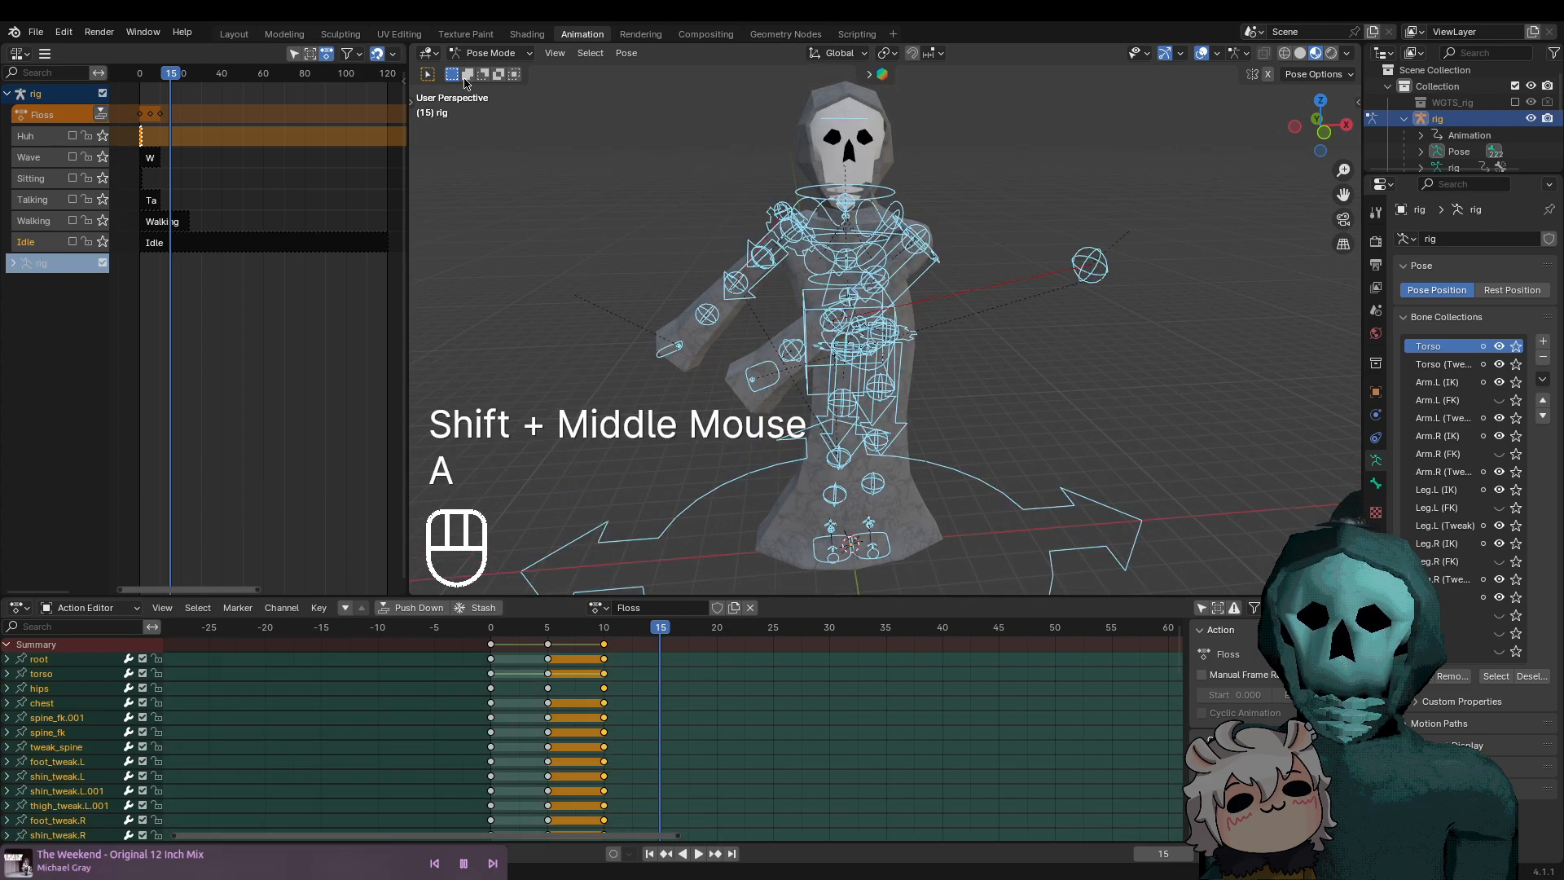
click(625, 54)
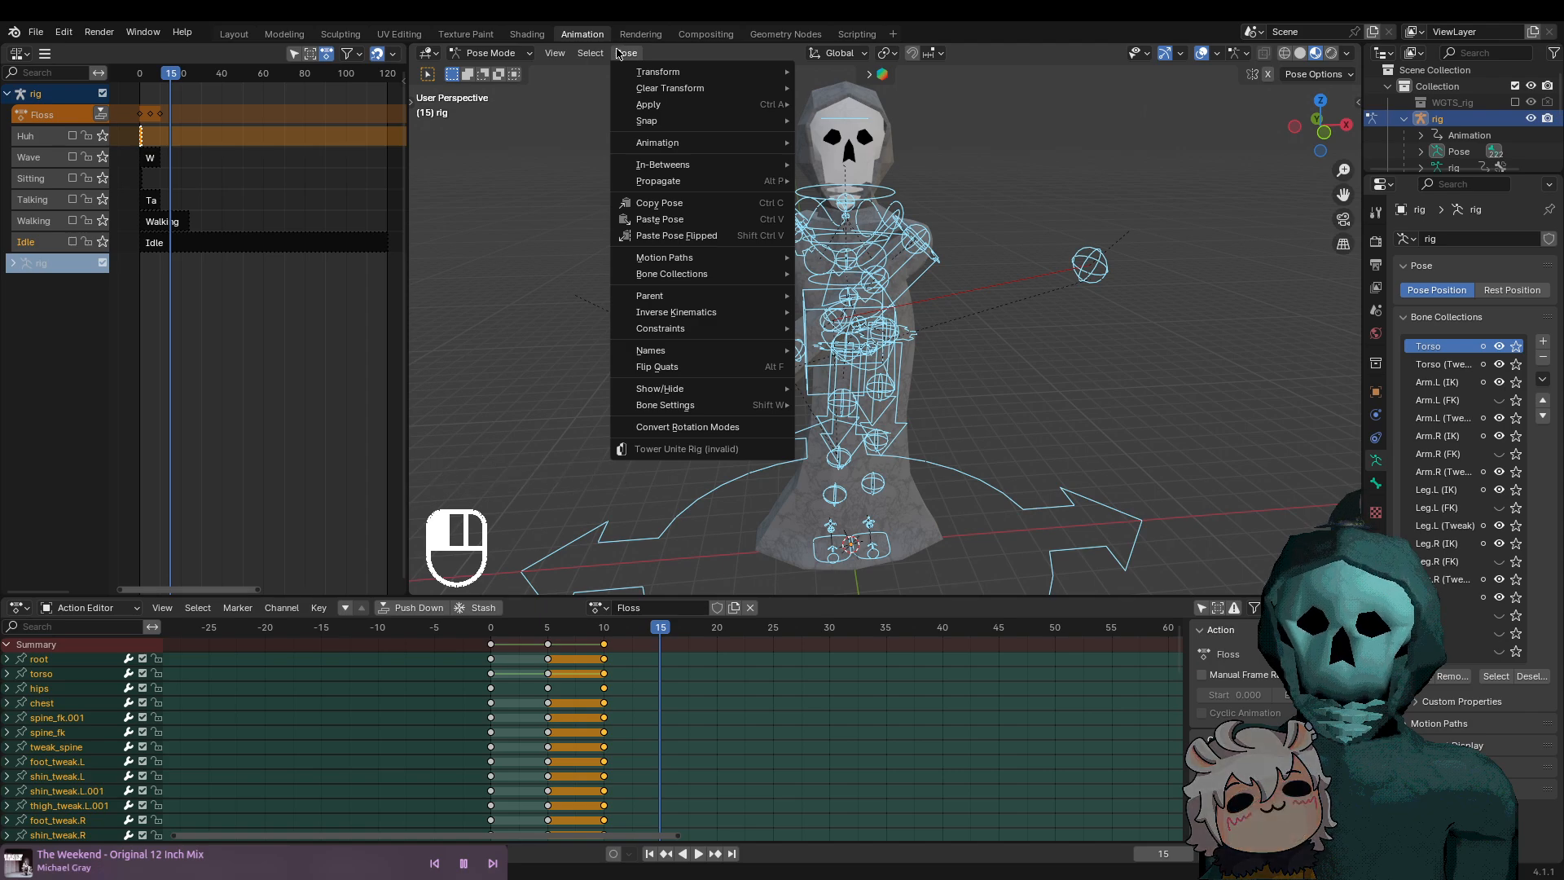
mouse_move(631, 72)
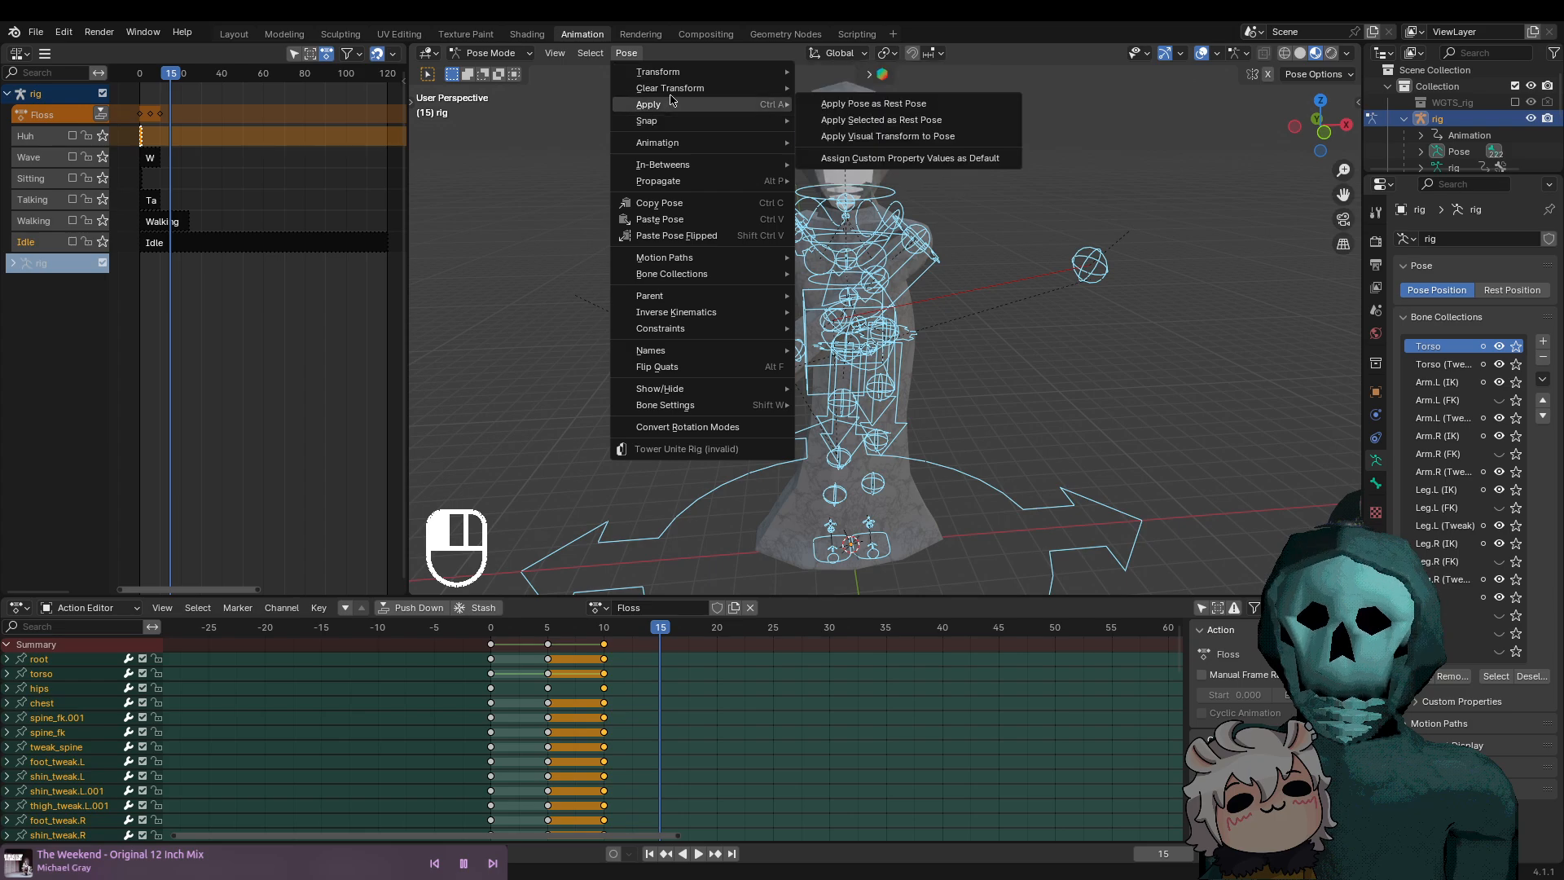
mouse_move(660, 118)
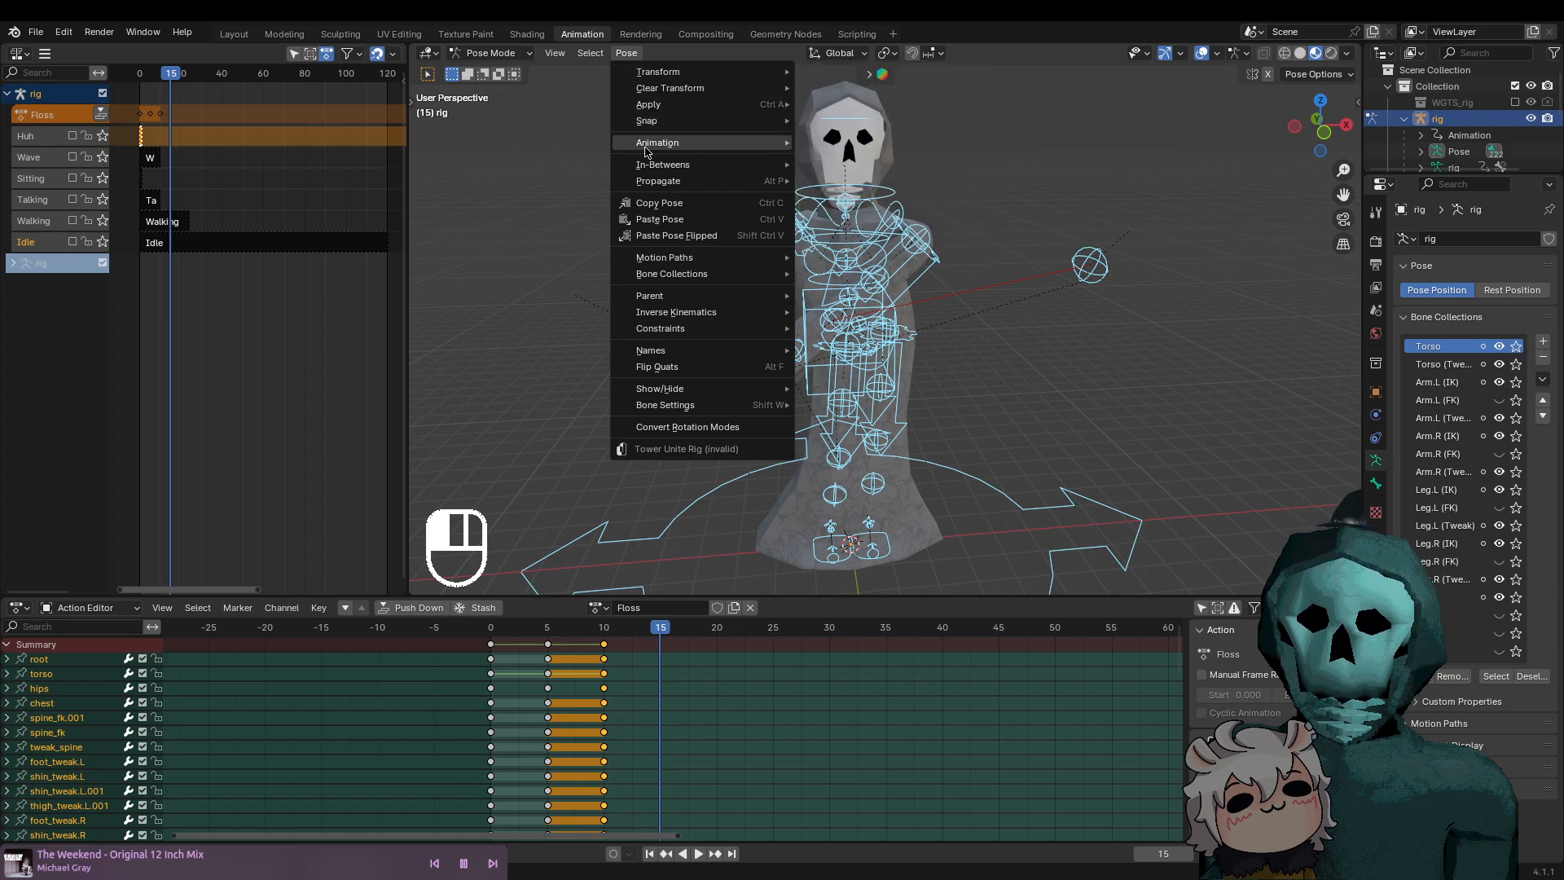
mouse_move(590, 60)
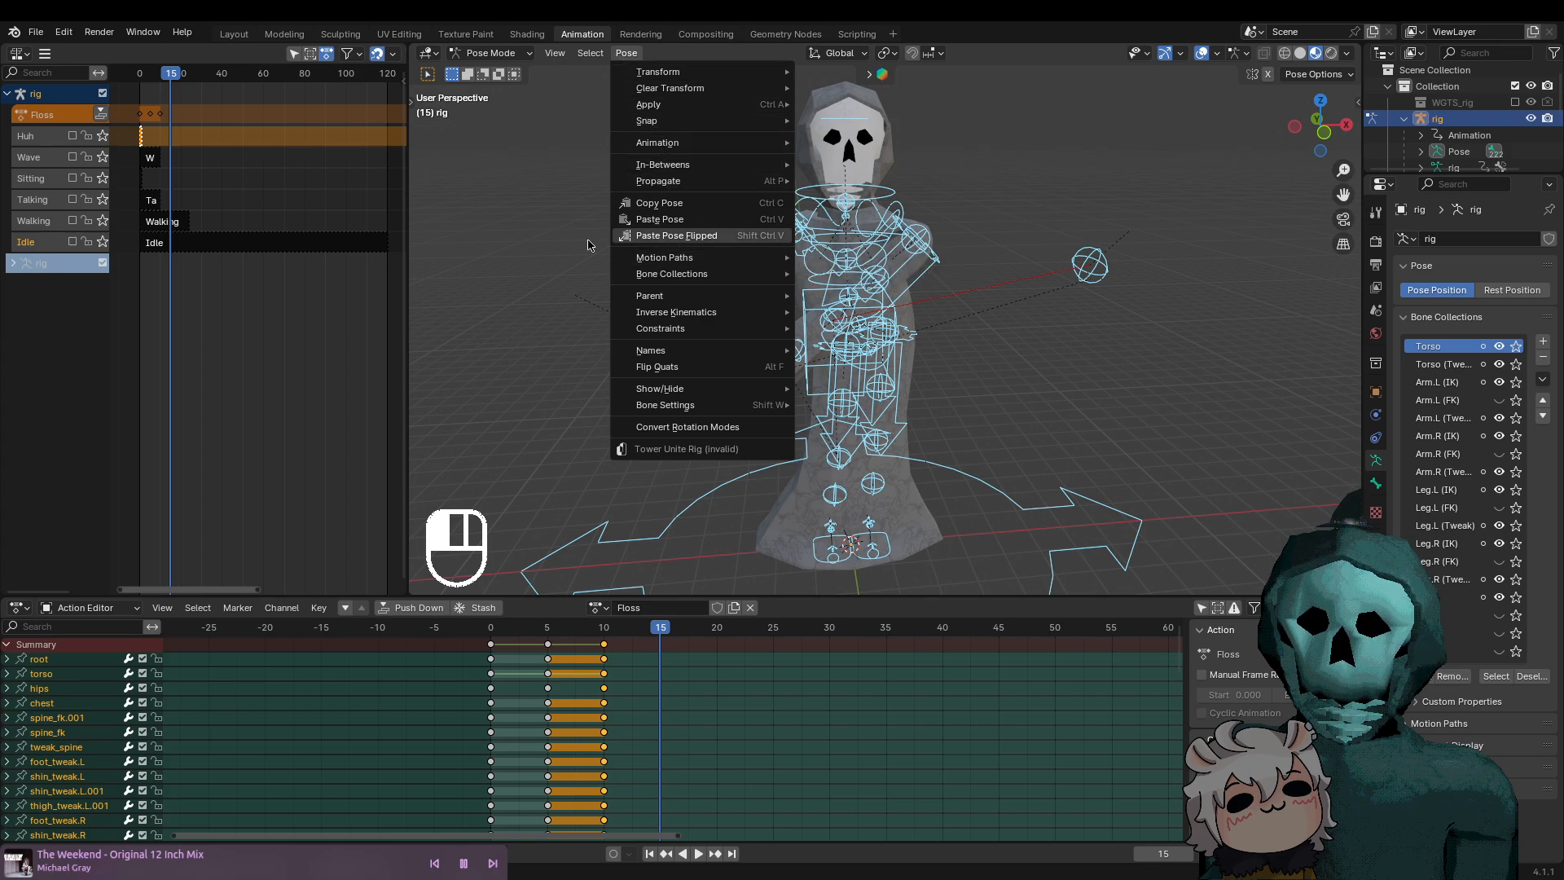
click(628, 237)
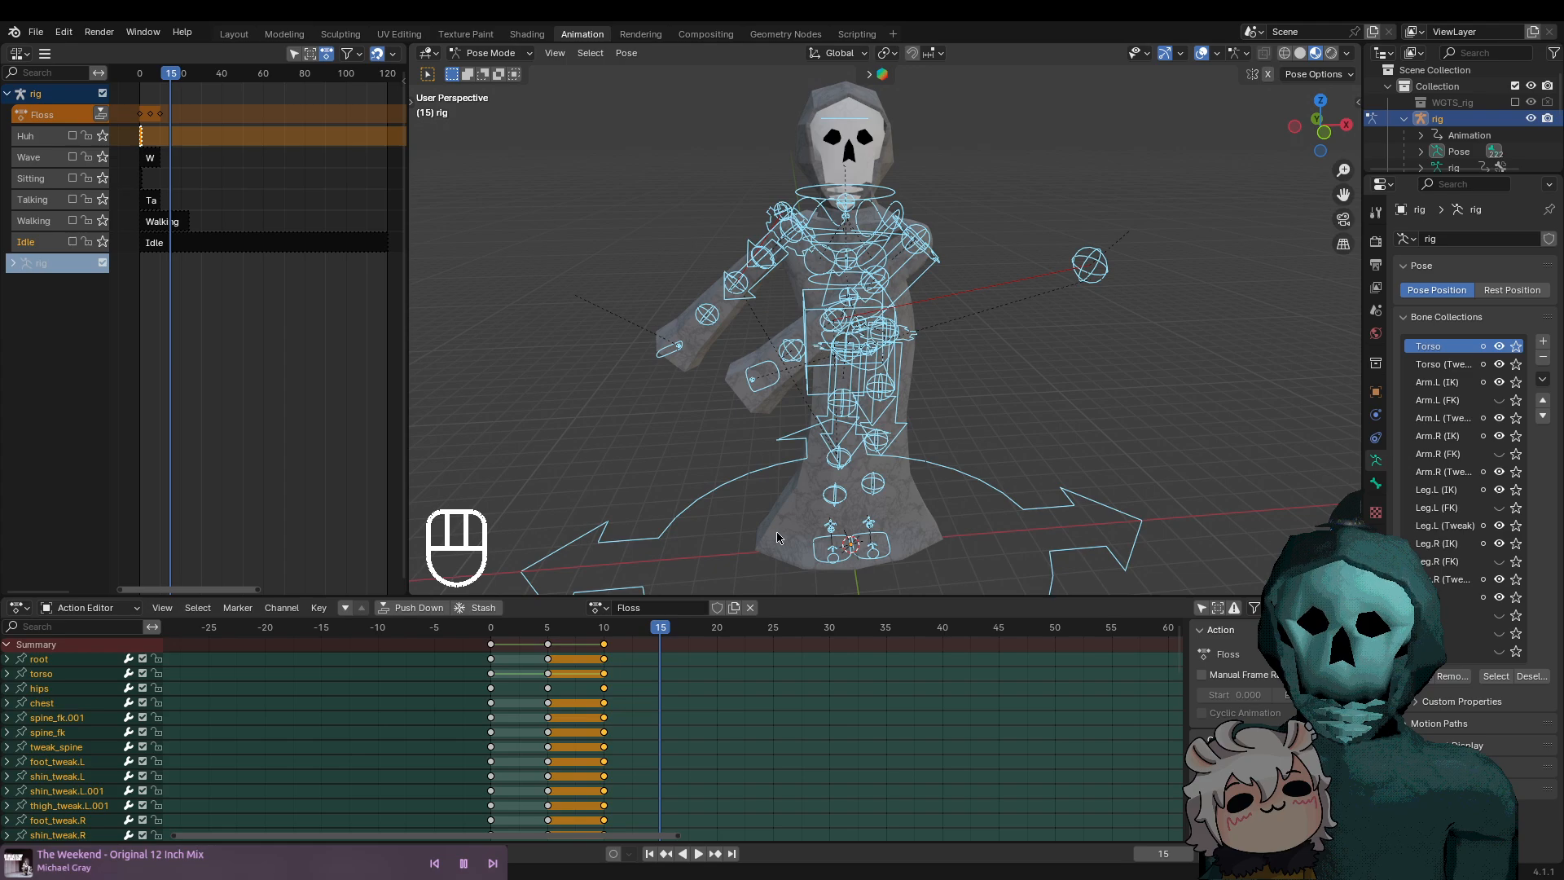
Try copying the pose at frame 15 and pasting it flipped, and undo the attempt
click(628, 53)
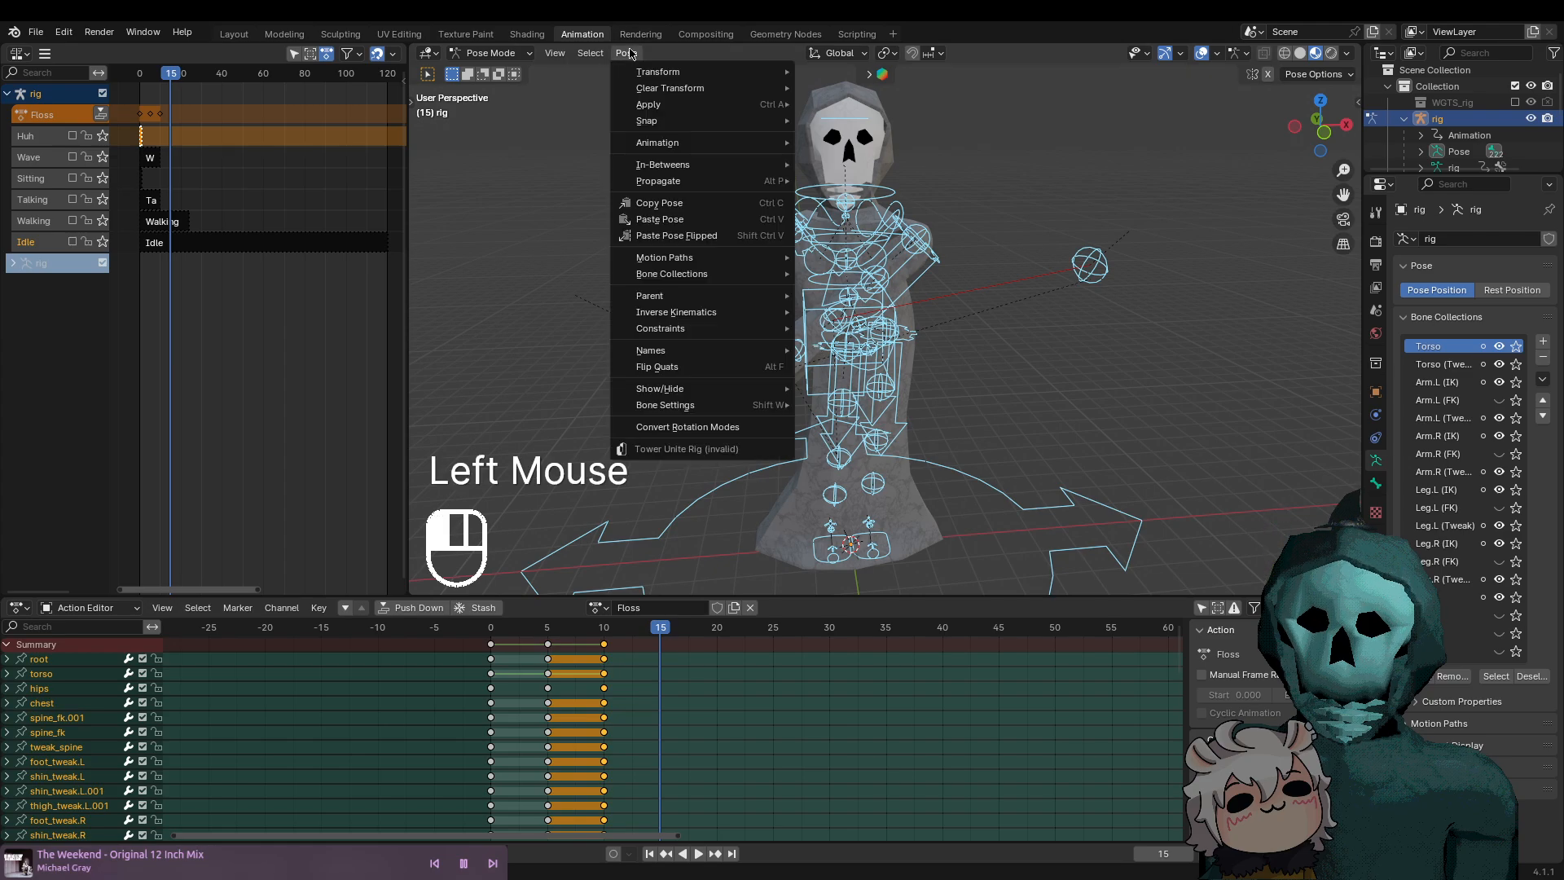
click(683, 203)
click(628, 53)
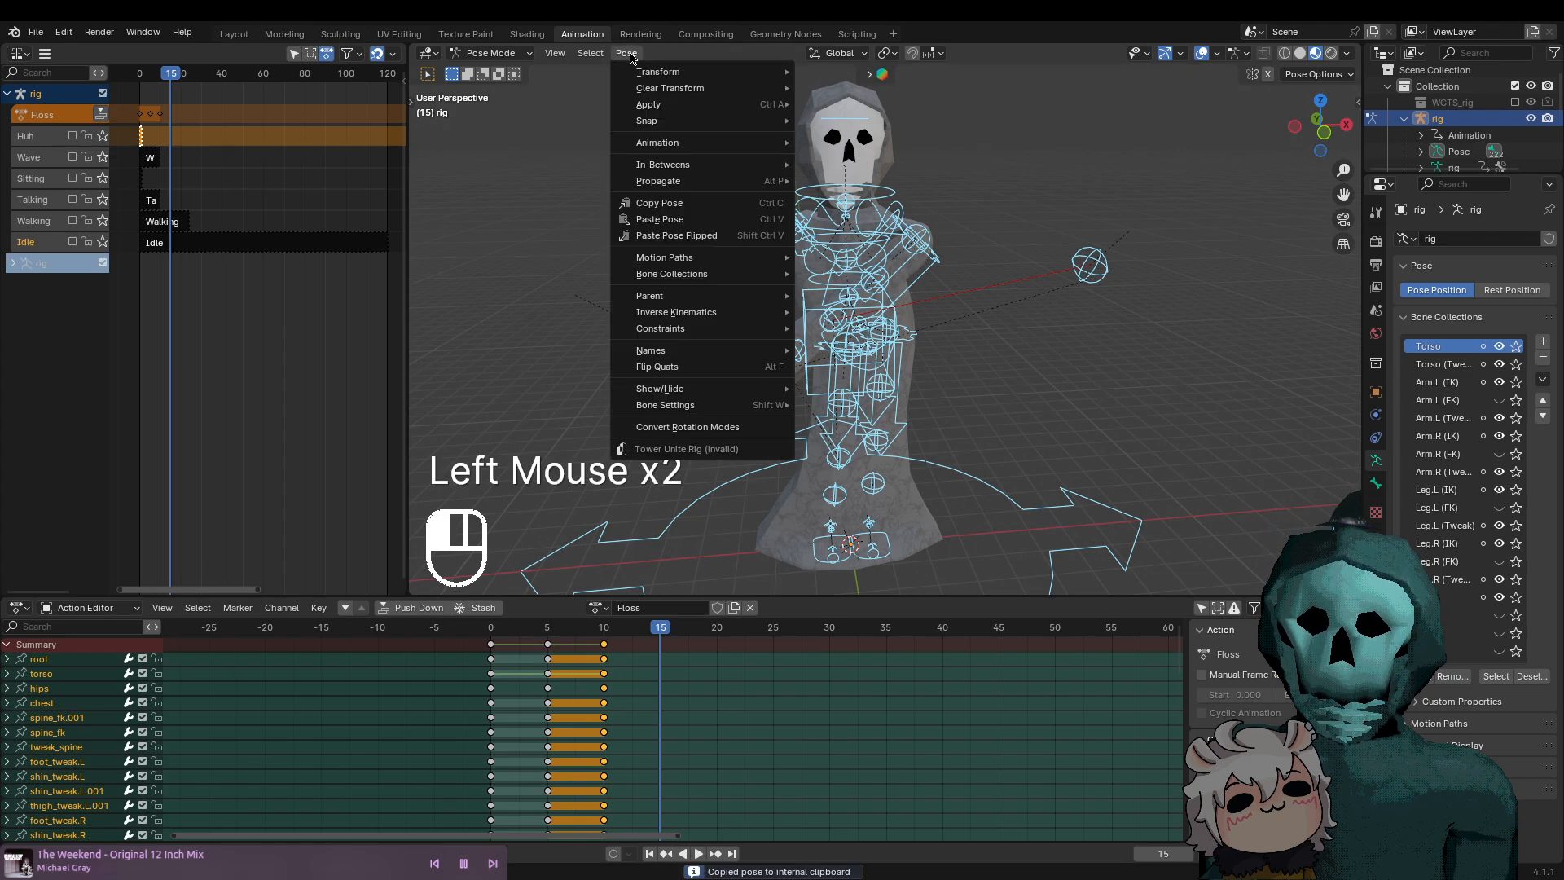
click(638, 235)
key(ctrl+z)
key(ctrl+z)
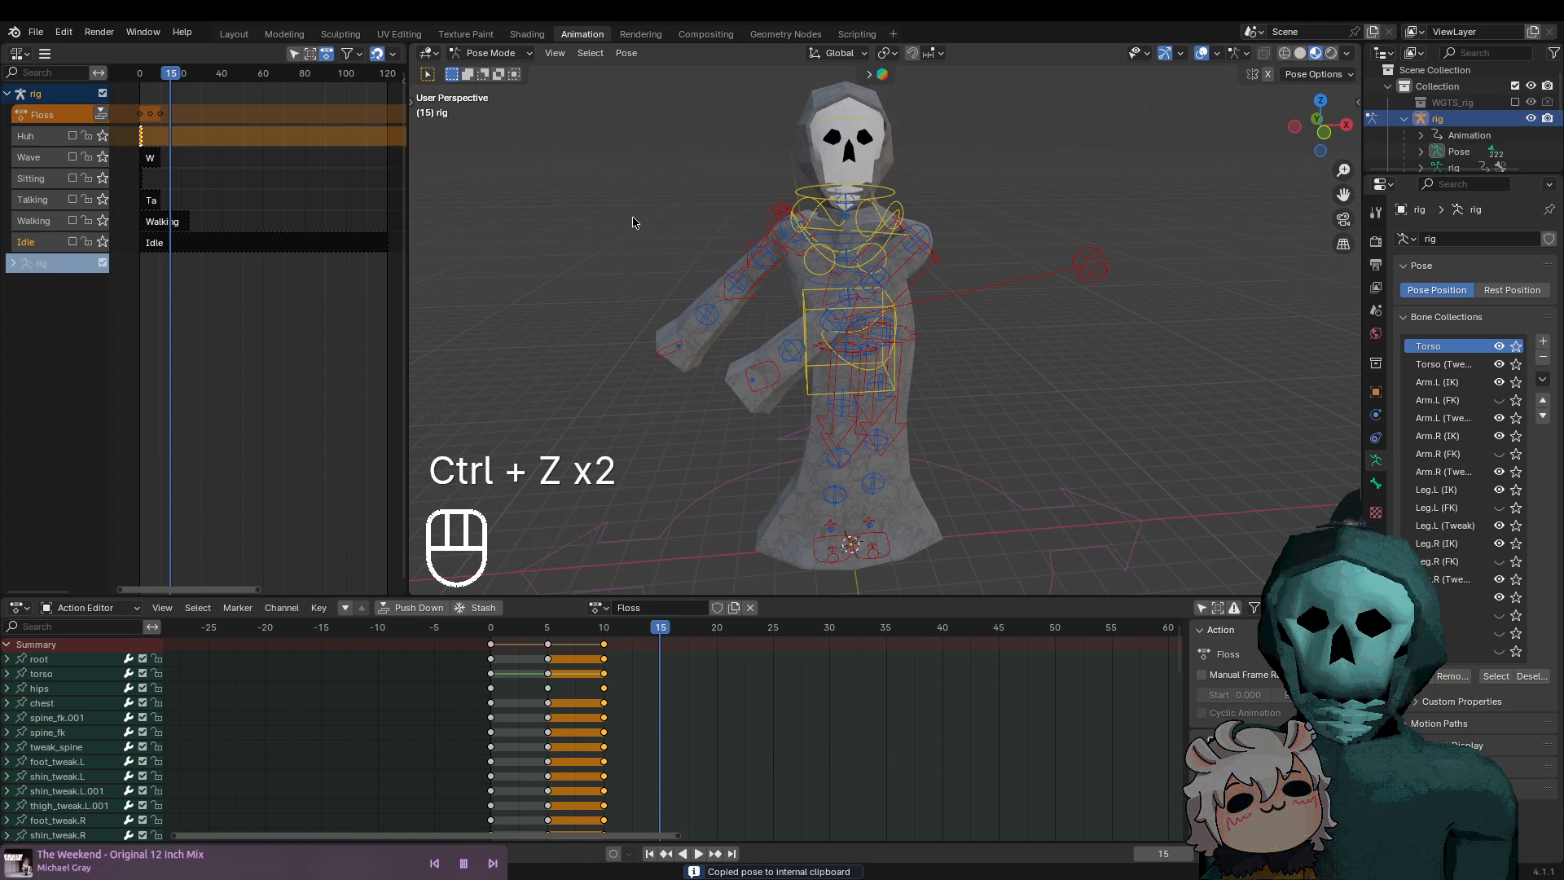
Select all the rig's bones, copy their pose and try pasting it flipped at frame 15
key(a)
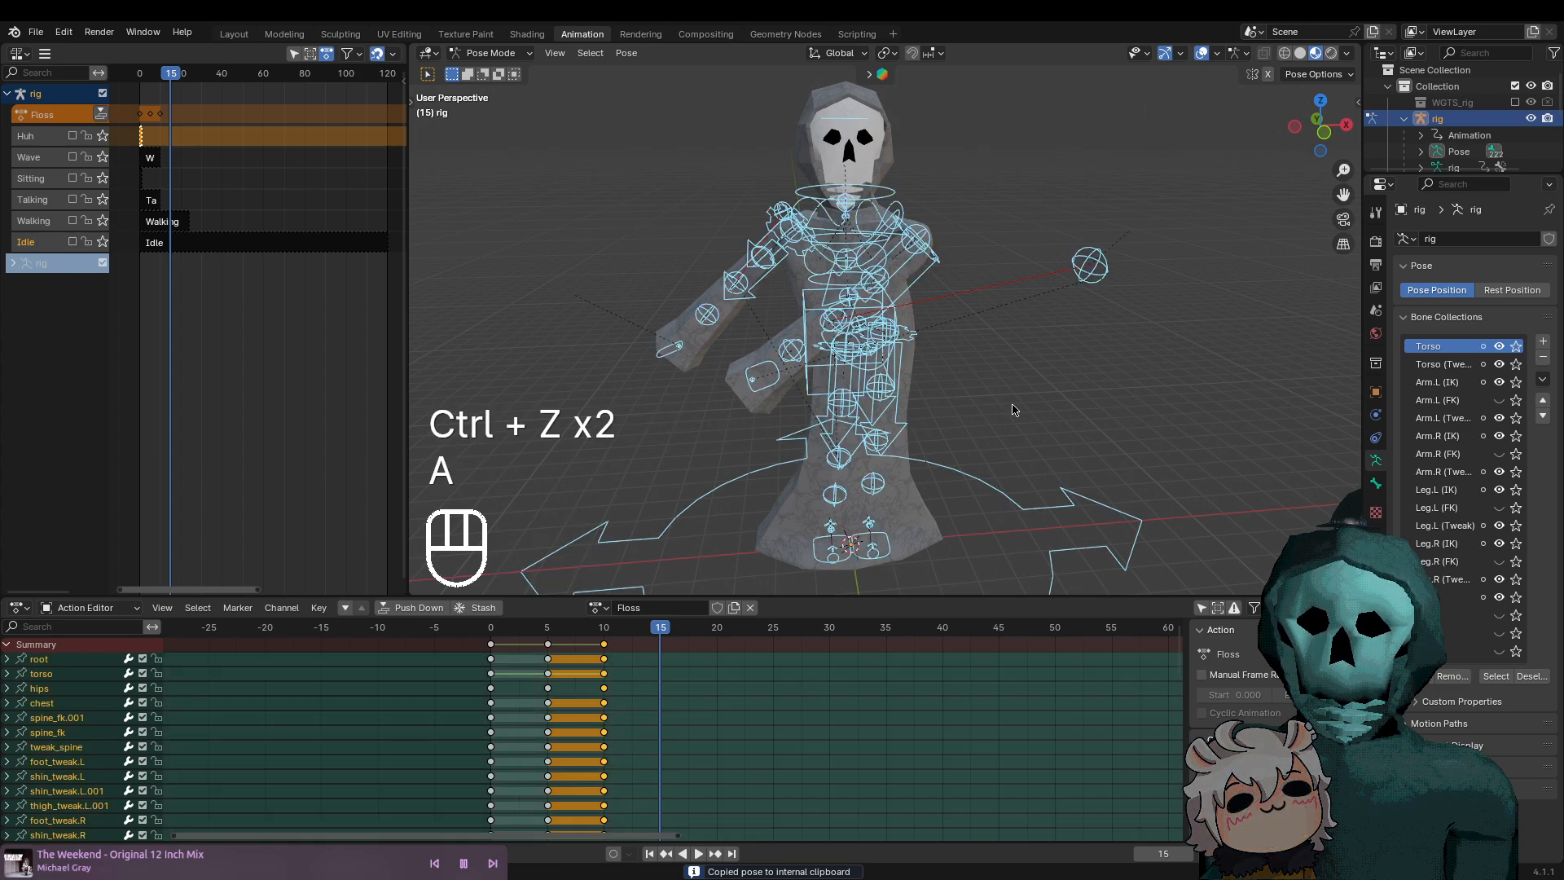
click(624, 54)
click(636, 54)
click(633, 54)
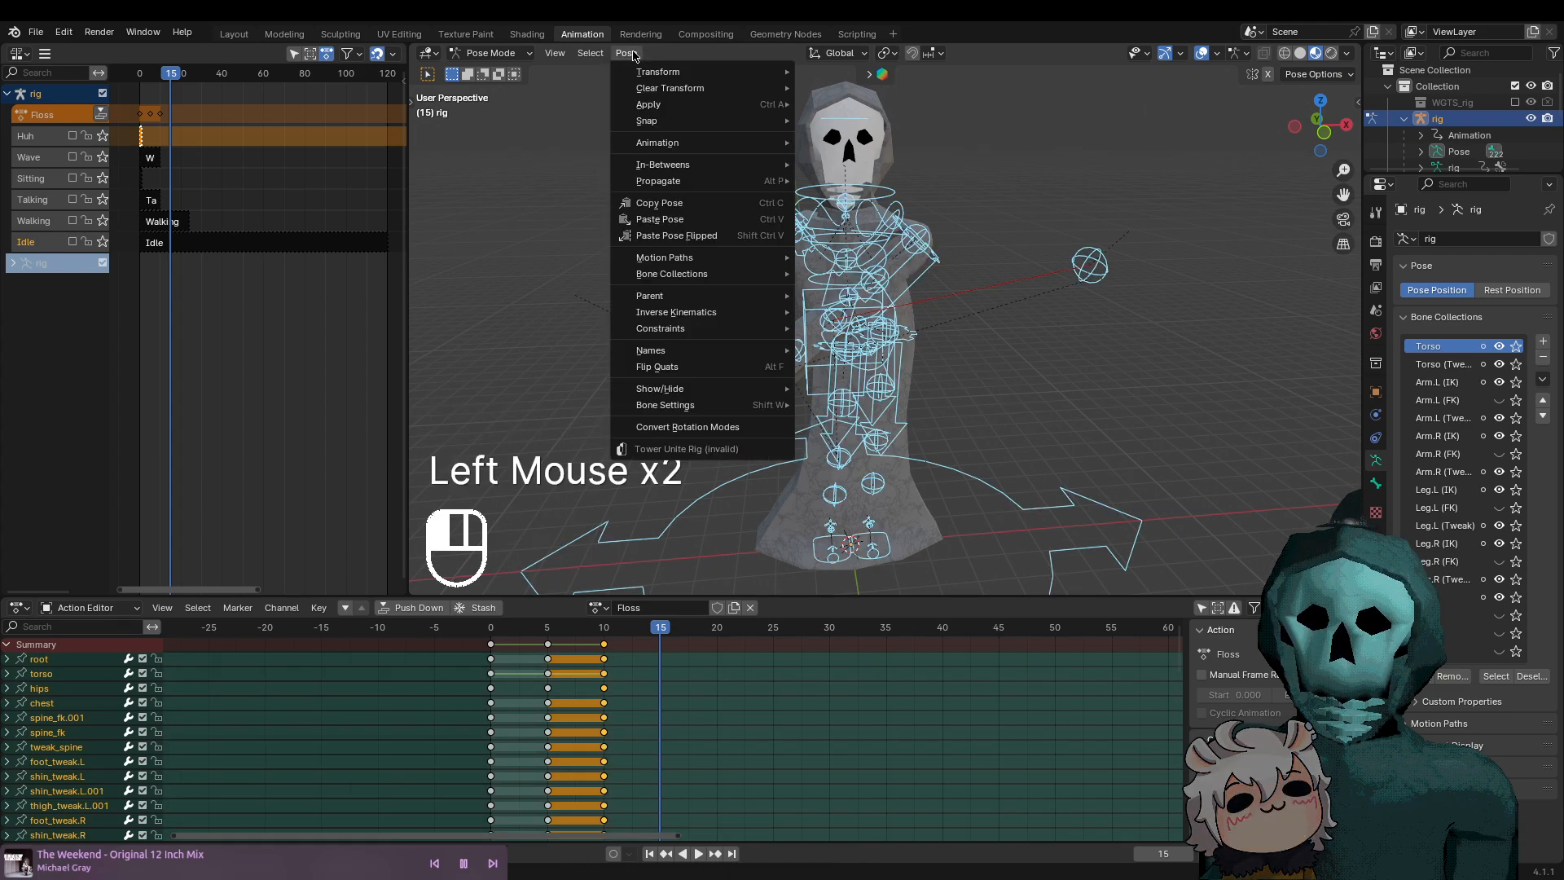
click(674, 209)
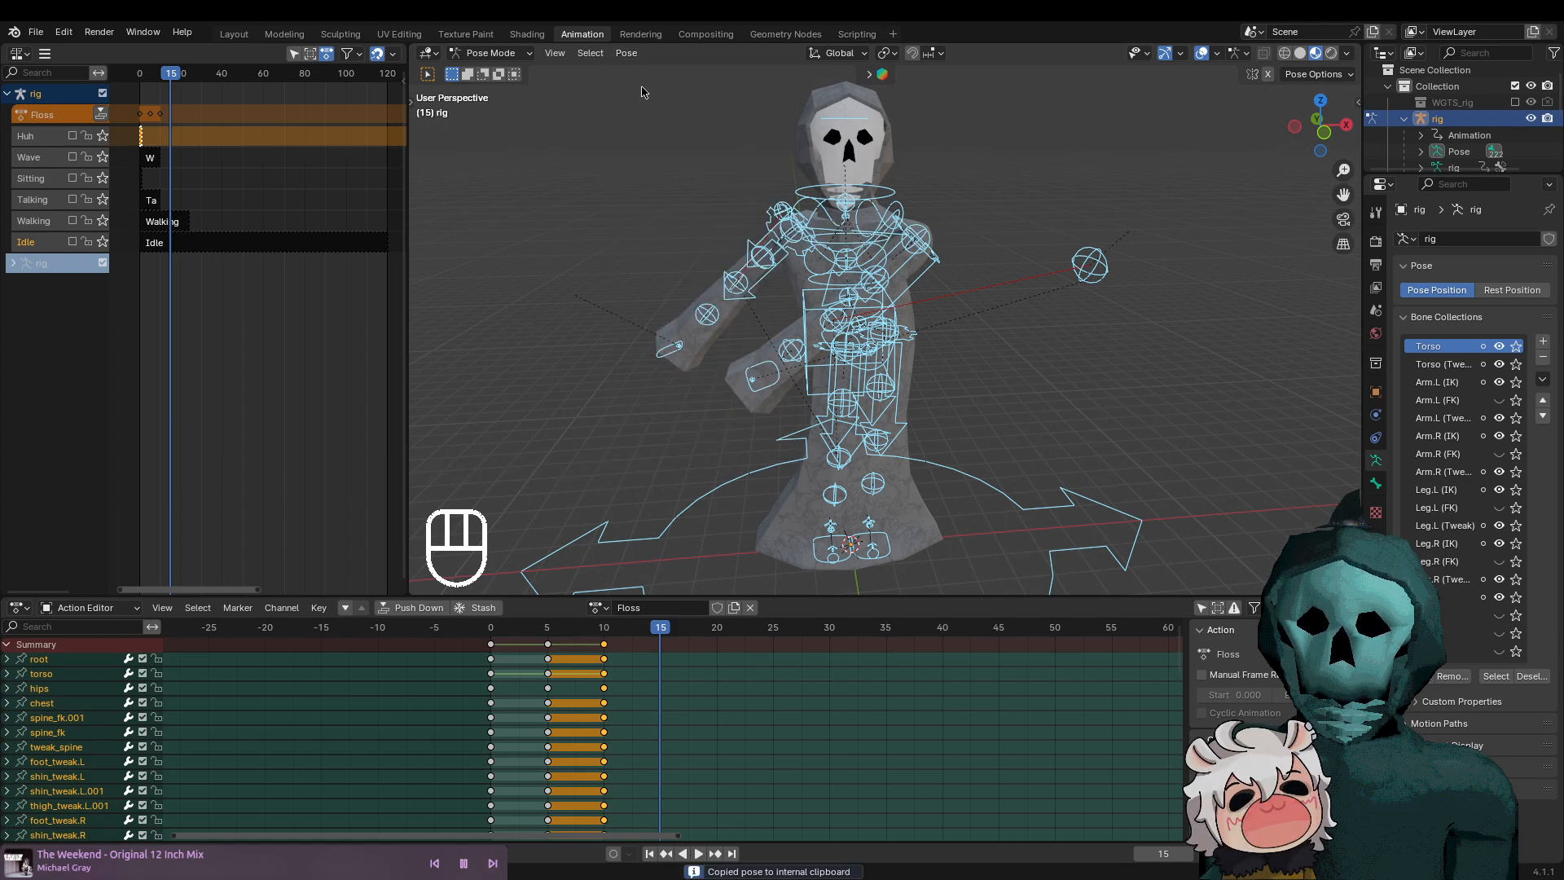
click(625, 54)
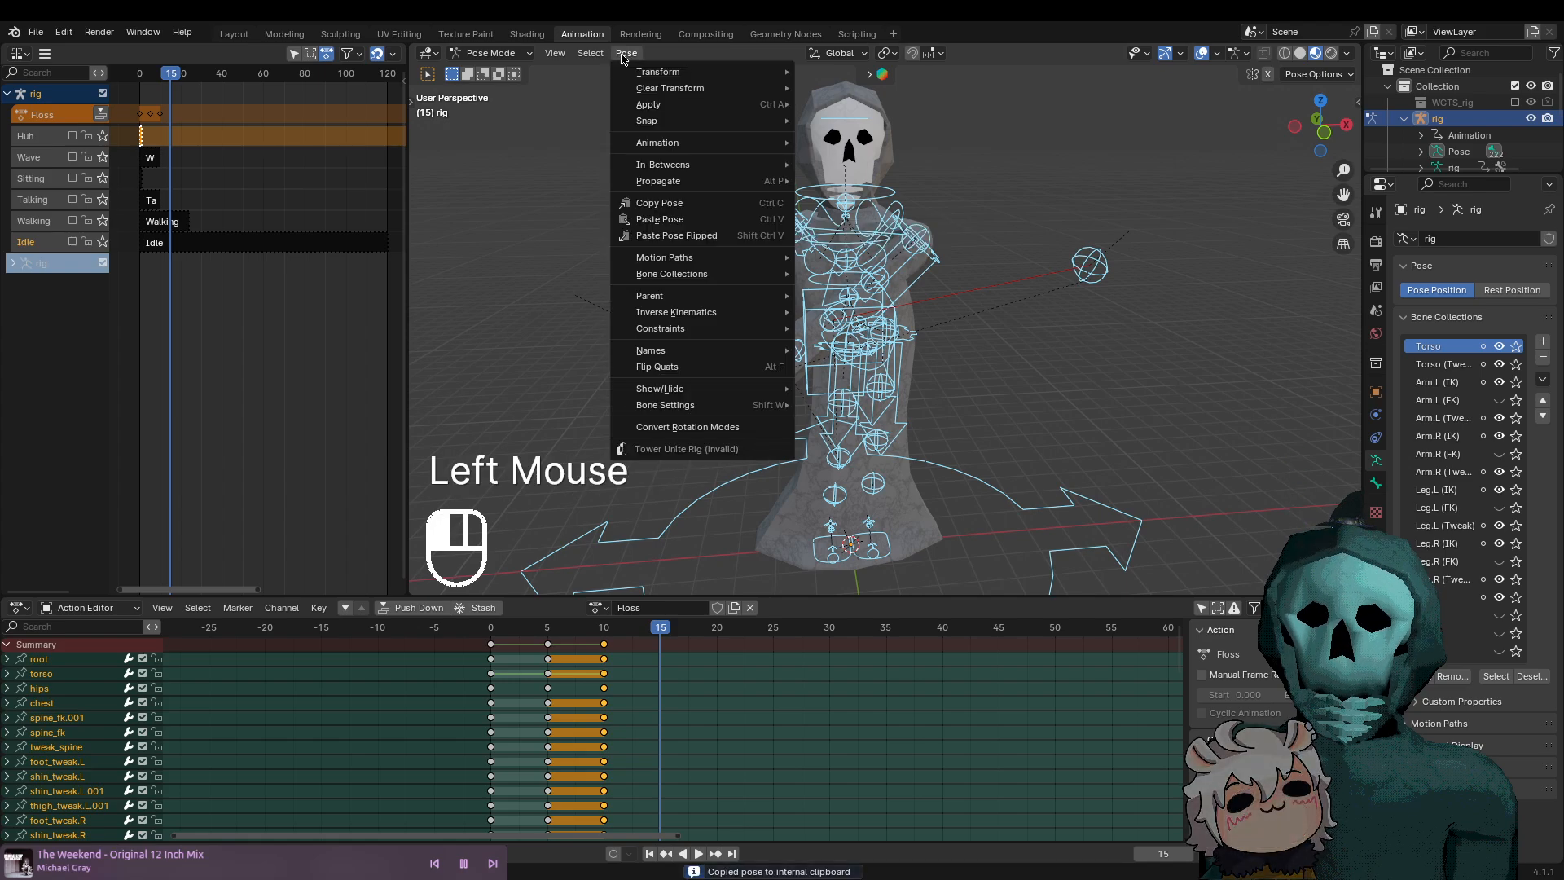
click(655, 236)
Inspect the flipped pose on the character at frame 15 and undo the flipped paste
shift+middle_drag(1116, 413, 929, 352)
scroll(936, 351, up, 2)
scroll(925, 352, down, 3)
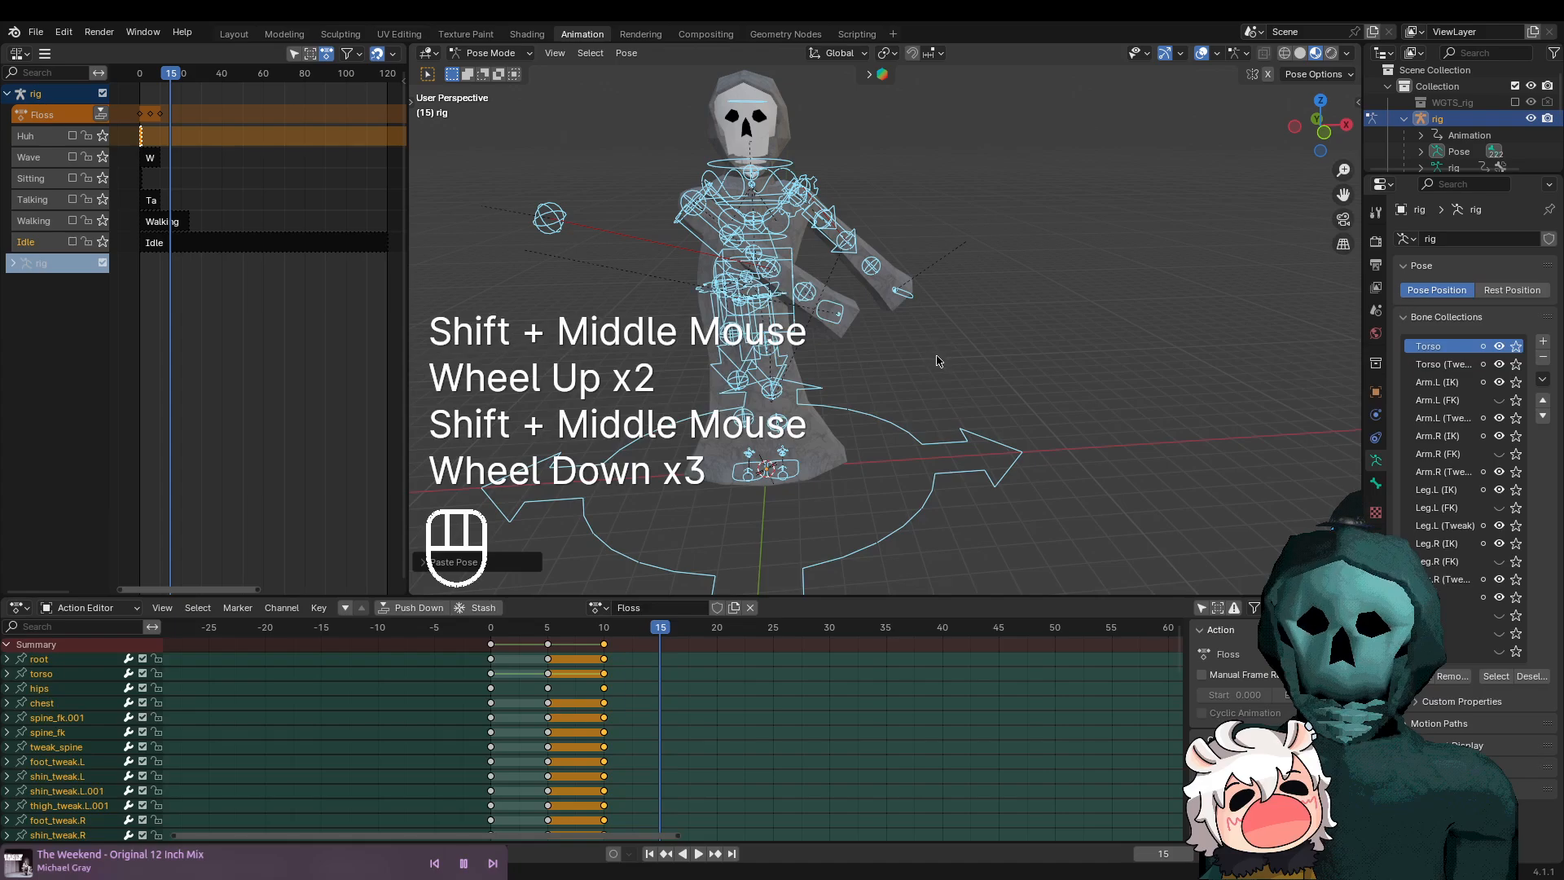
shift+middle_drag(656, 289, 753, 300)
scroll(750, 371, up, 2)
scroll(749, 371, down, 1)
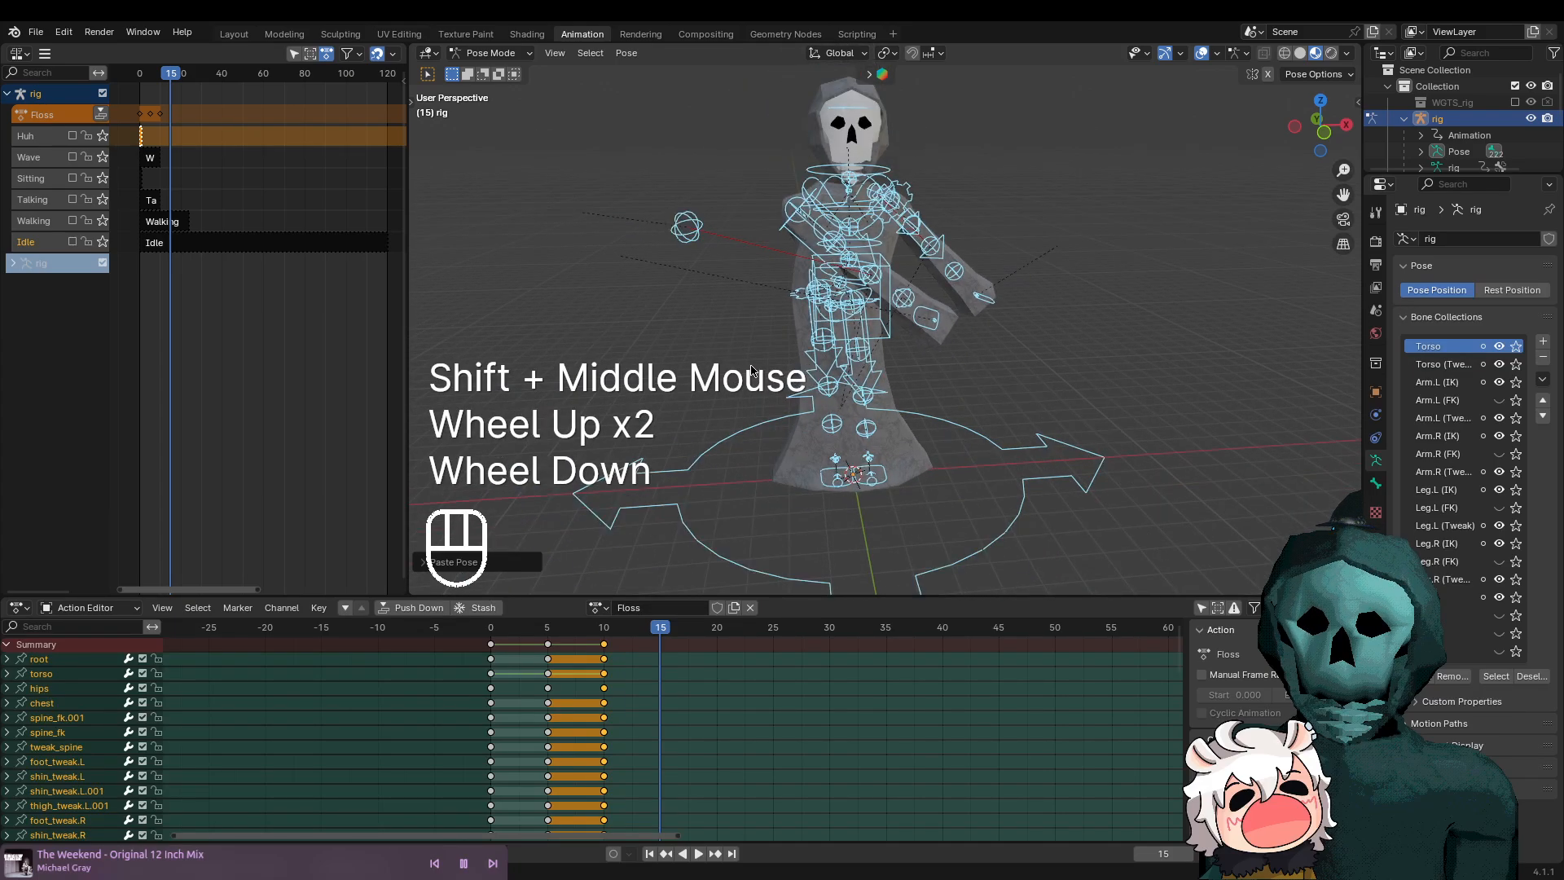
scroll(748, 369, up, 1)
scroll(749, 371, up, 1)
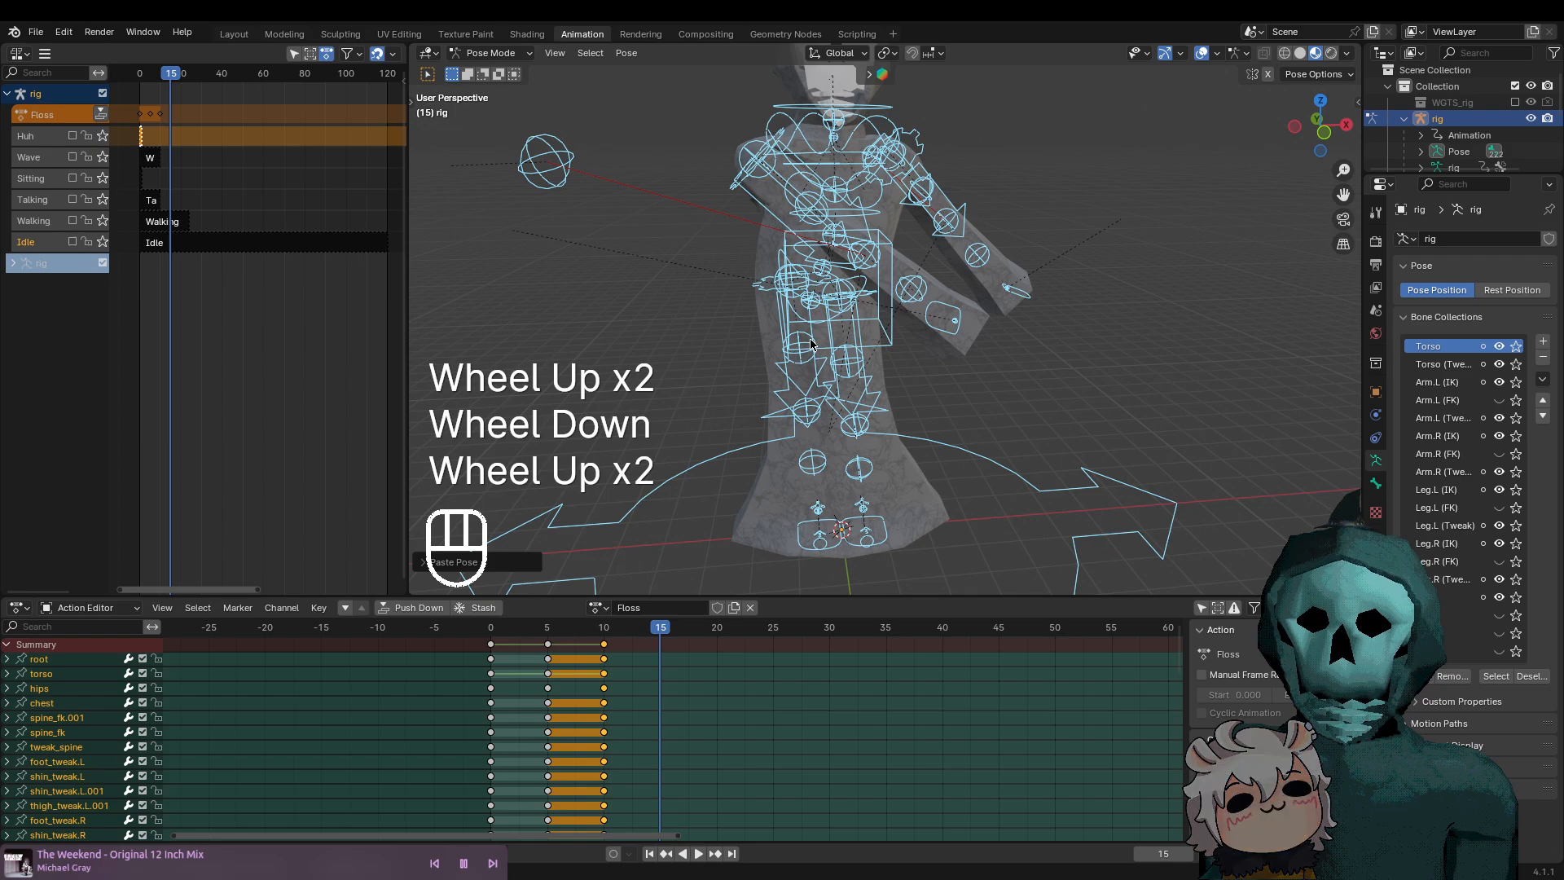
key(ctrl+z)
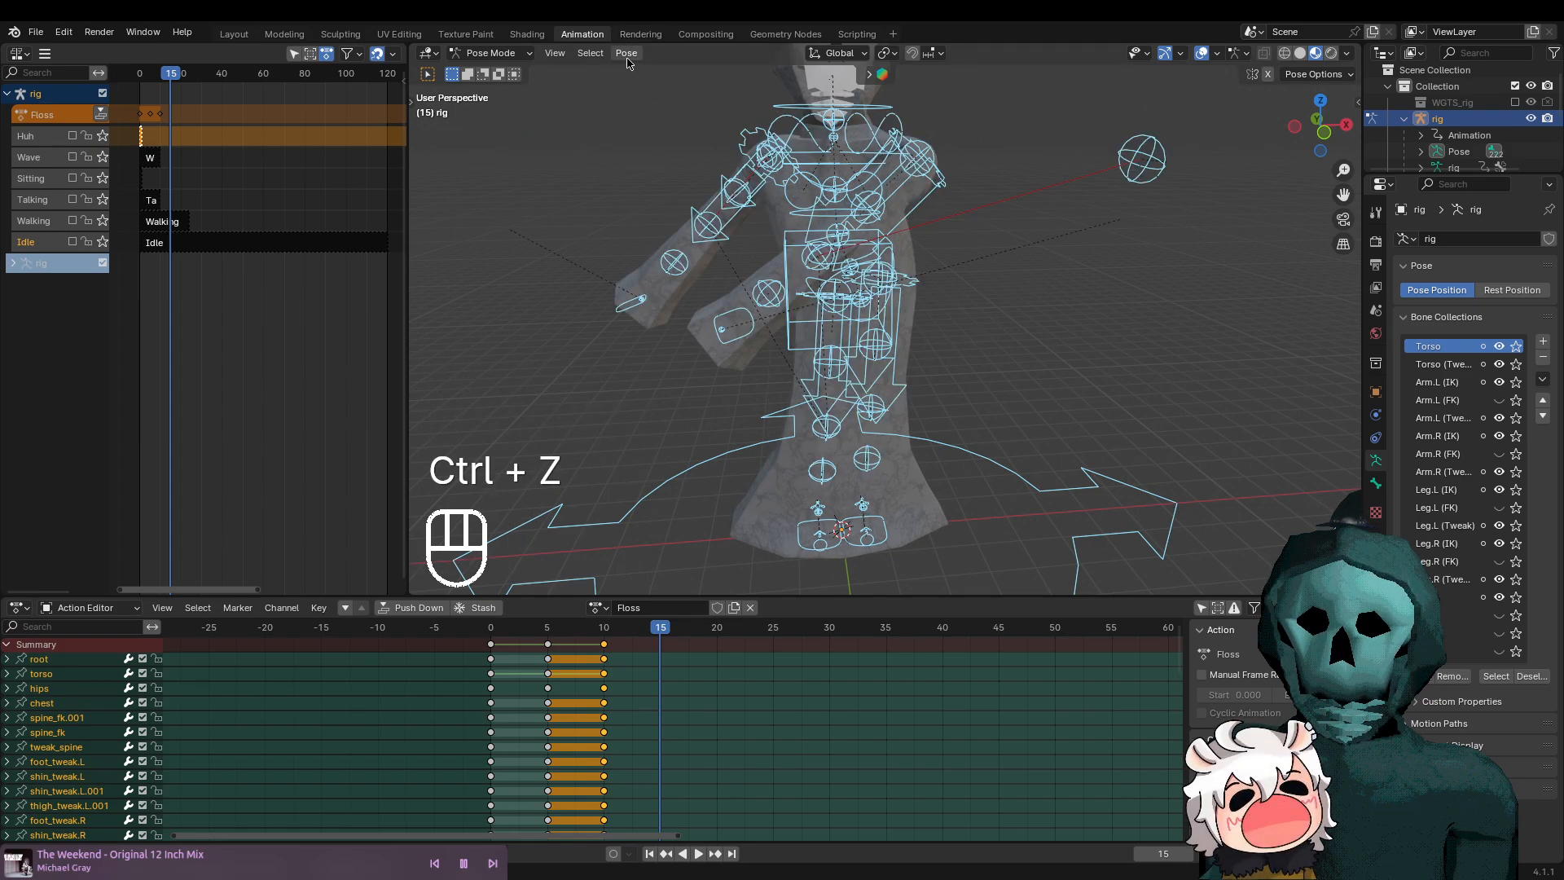
Copy the full rig's pose again, paste it flipped at frame 15 and insert keyframes for all bones
click(627, 53)
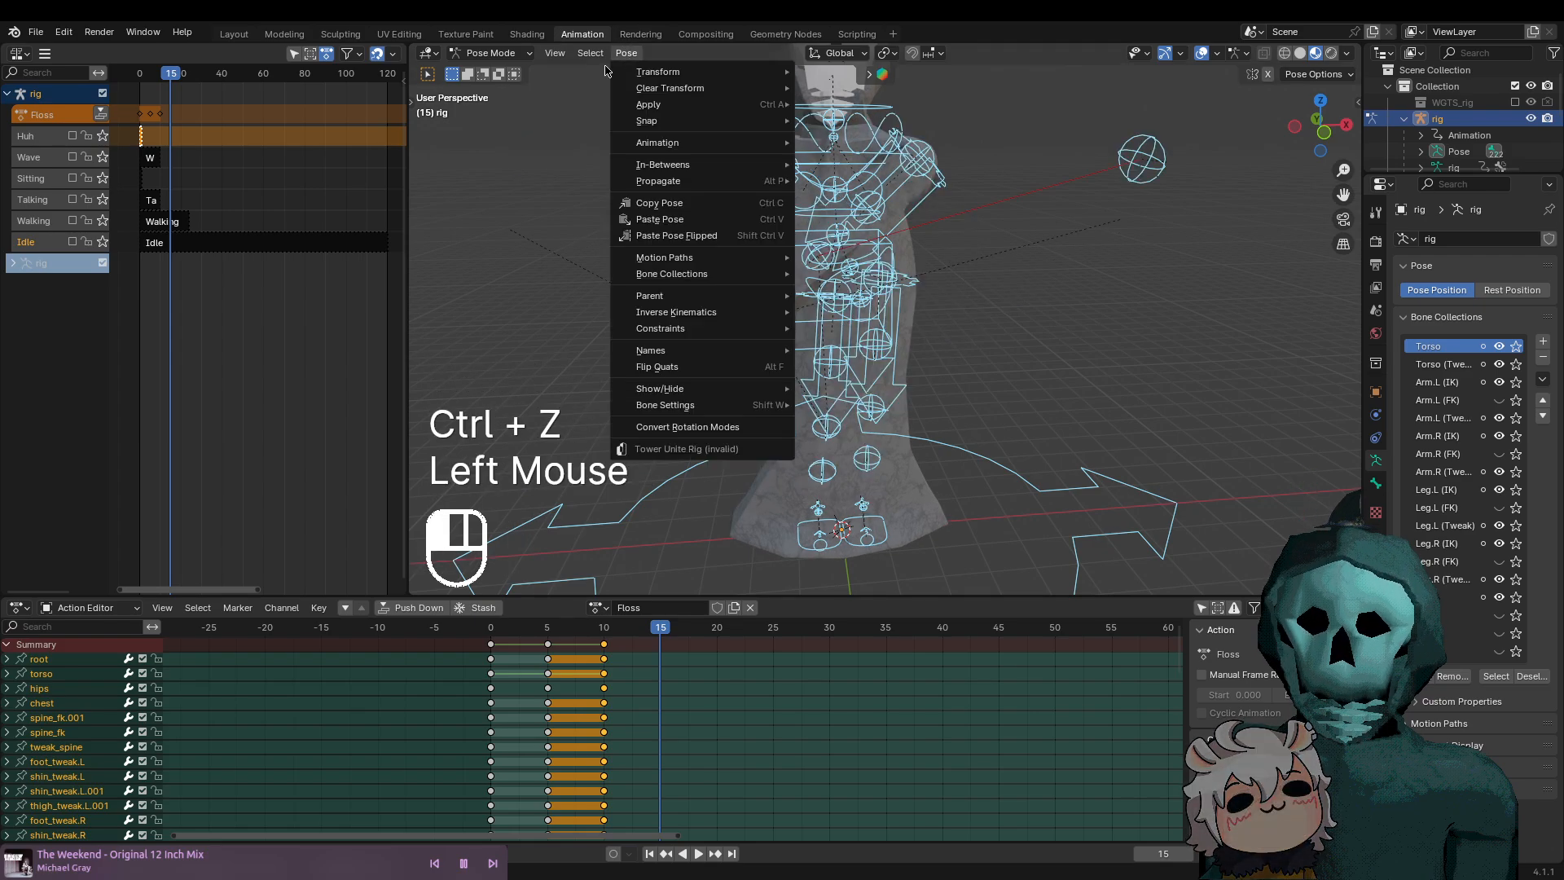
click(635, 55)
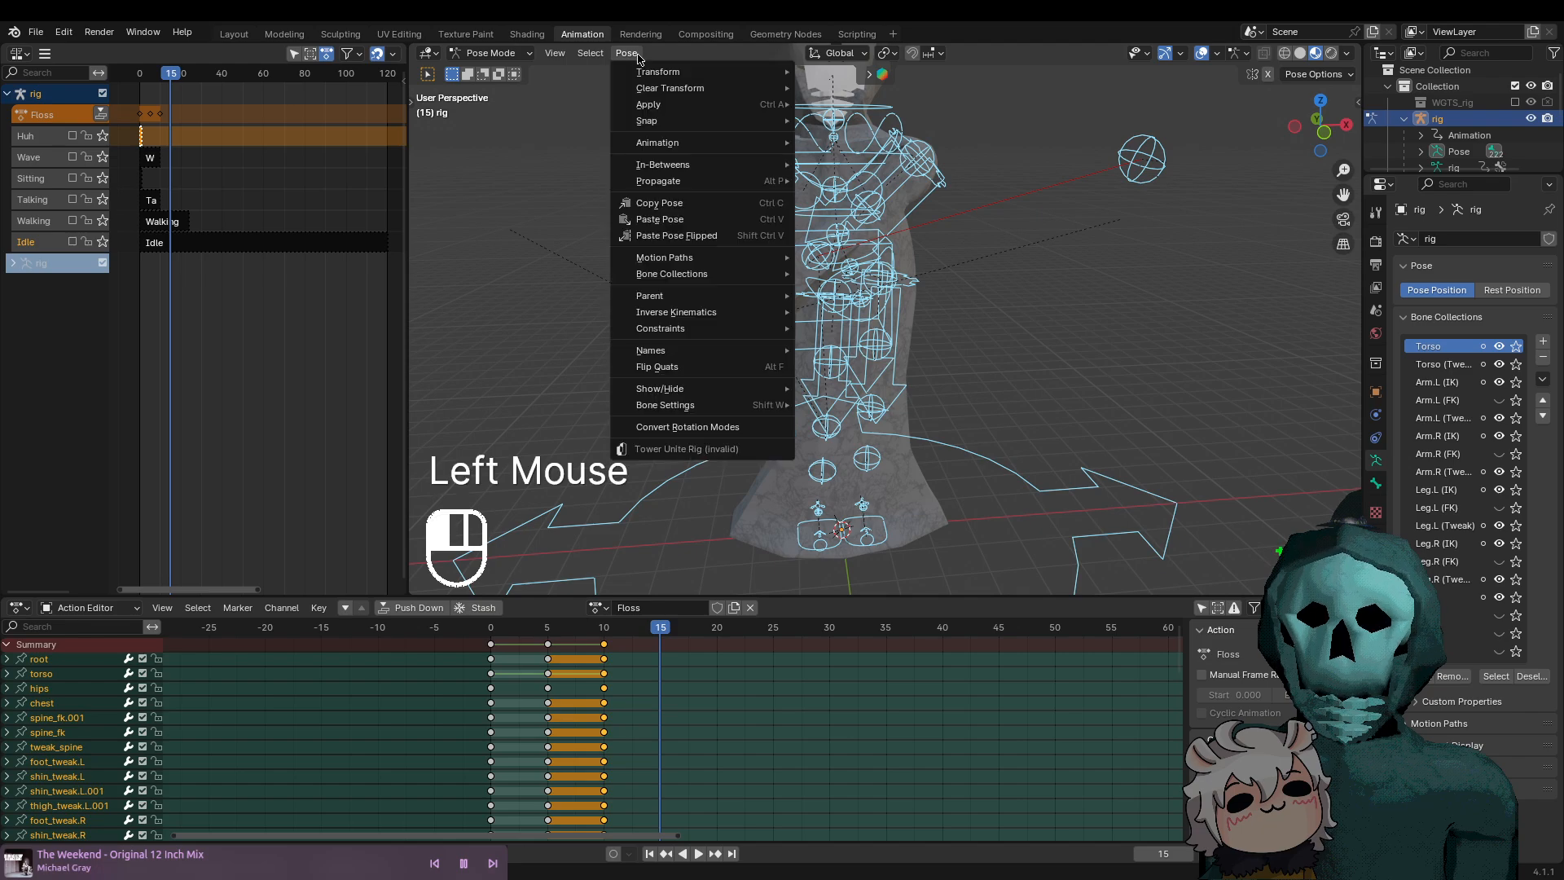
click(660, 204)
click(626, 55)
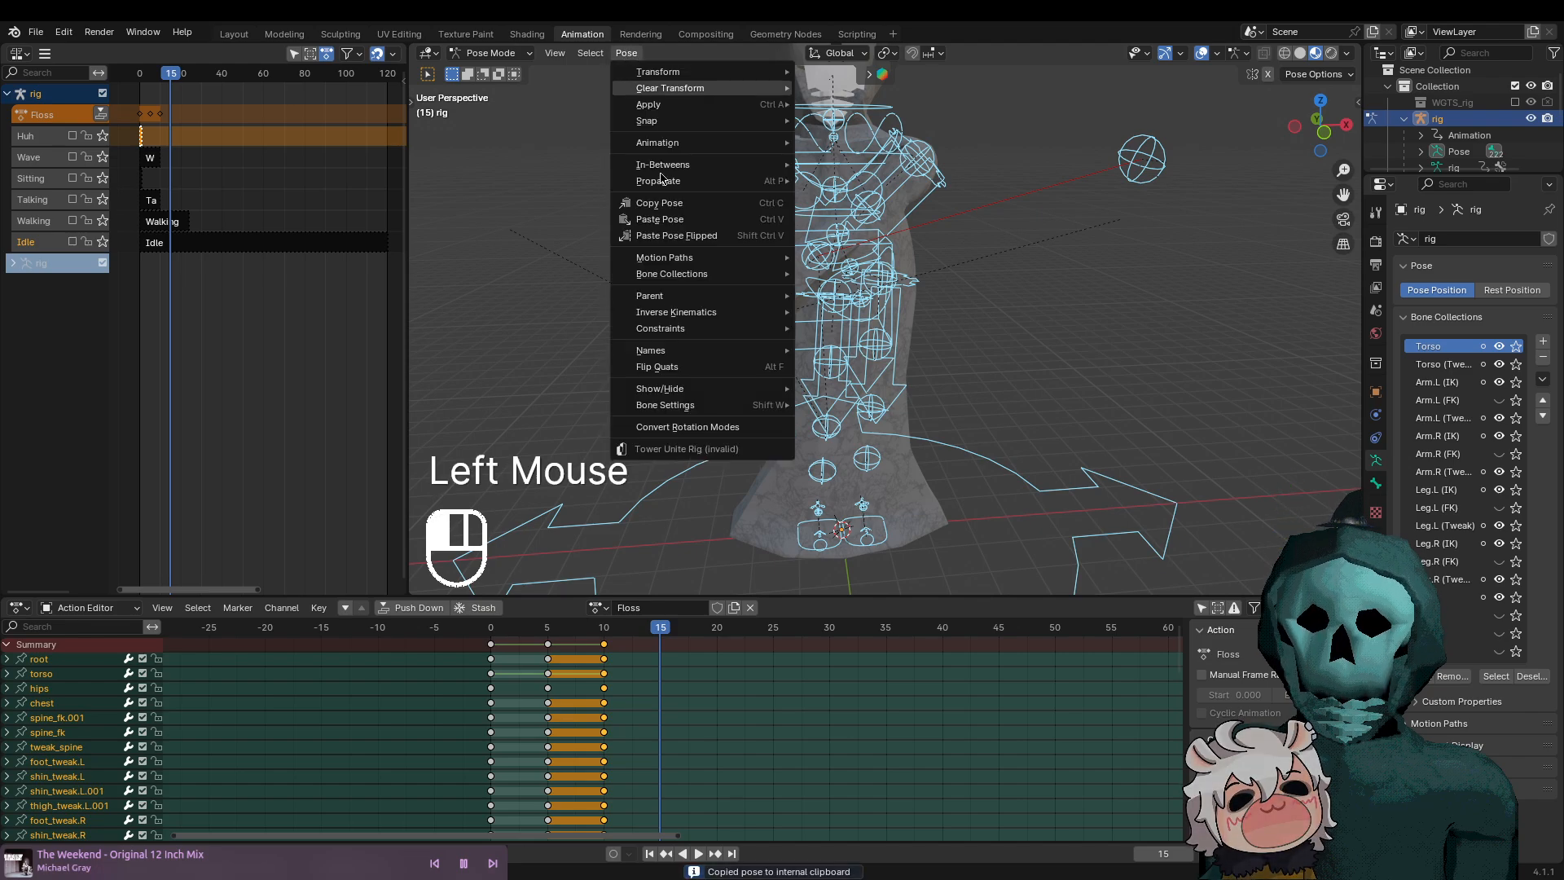
click(655, 238)
middle_drag(1157, 373, 988, 382)
key(i)
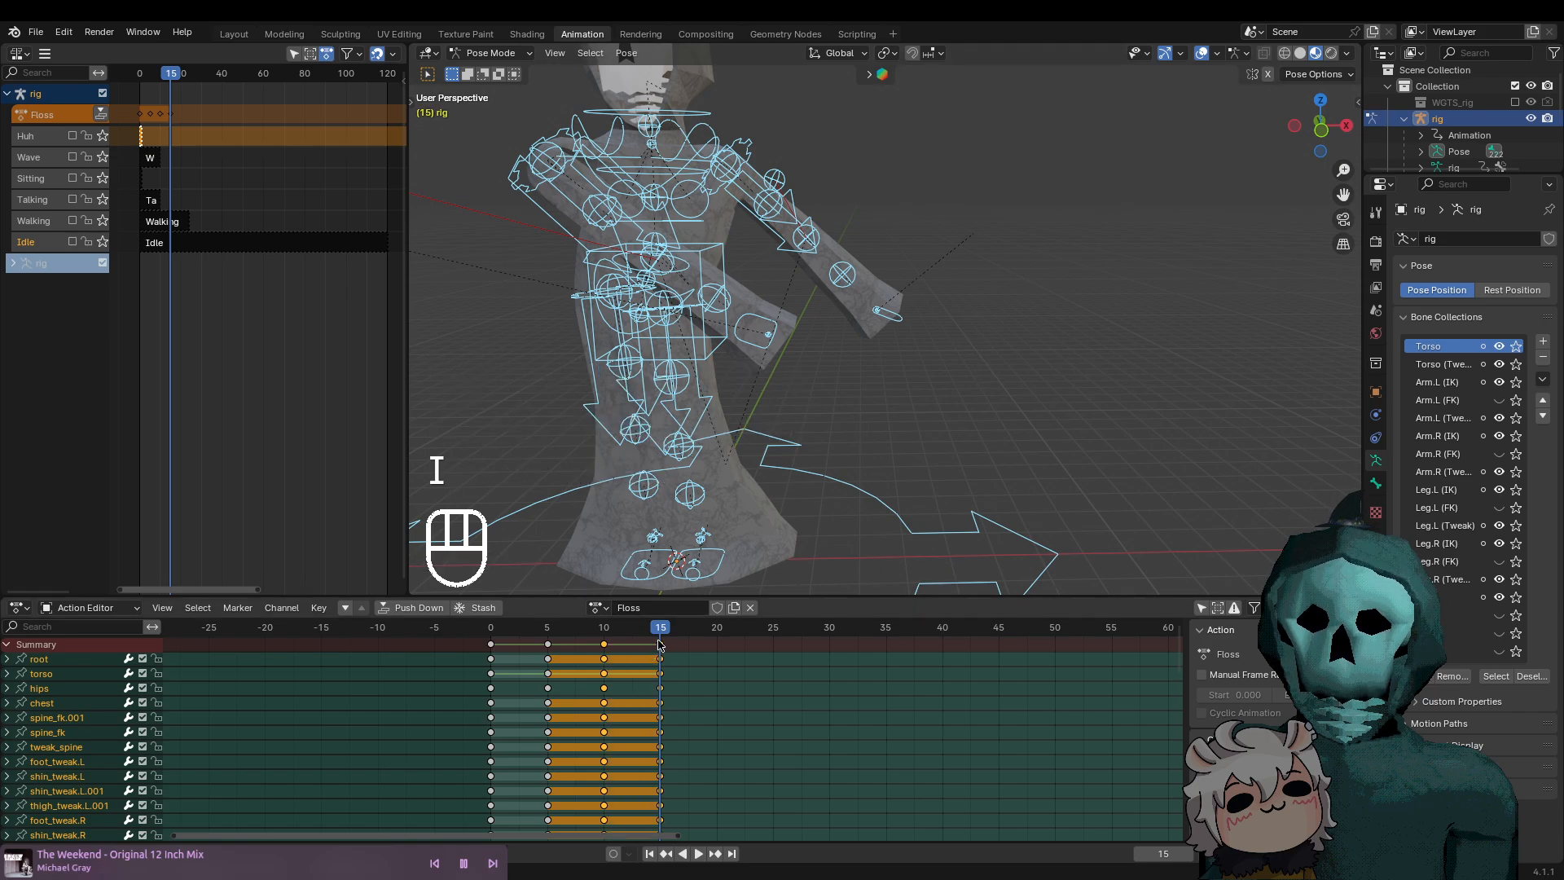
Check the pose at frame 5, and undo the keyframes and the flipped paste made at frame 15
drag(660, 634, 550, 638)
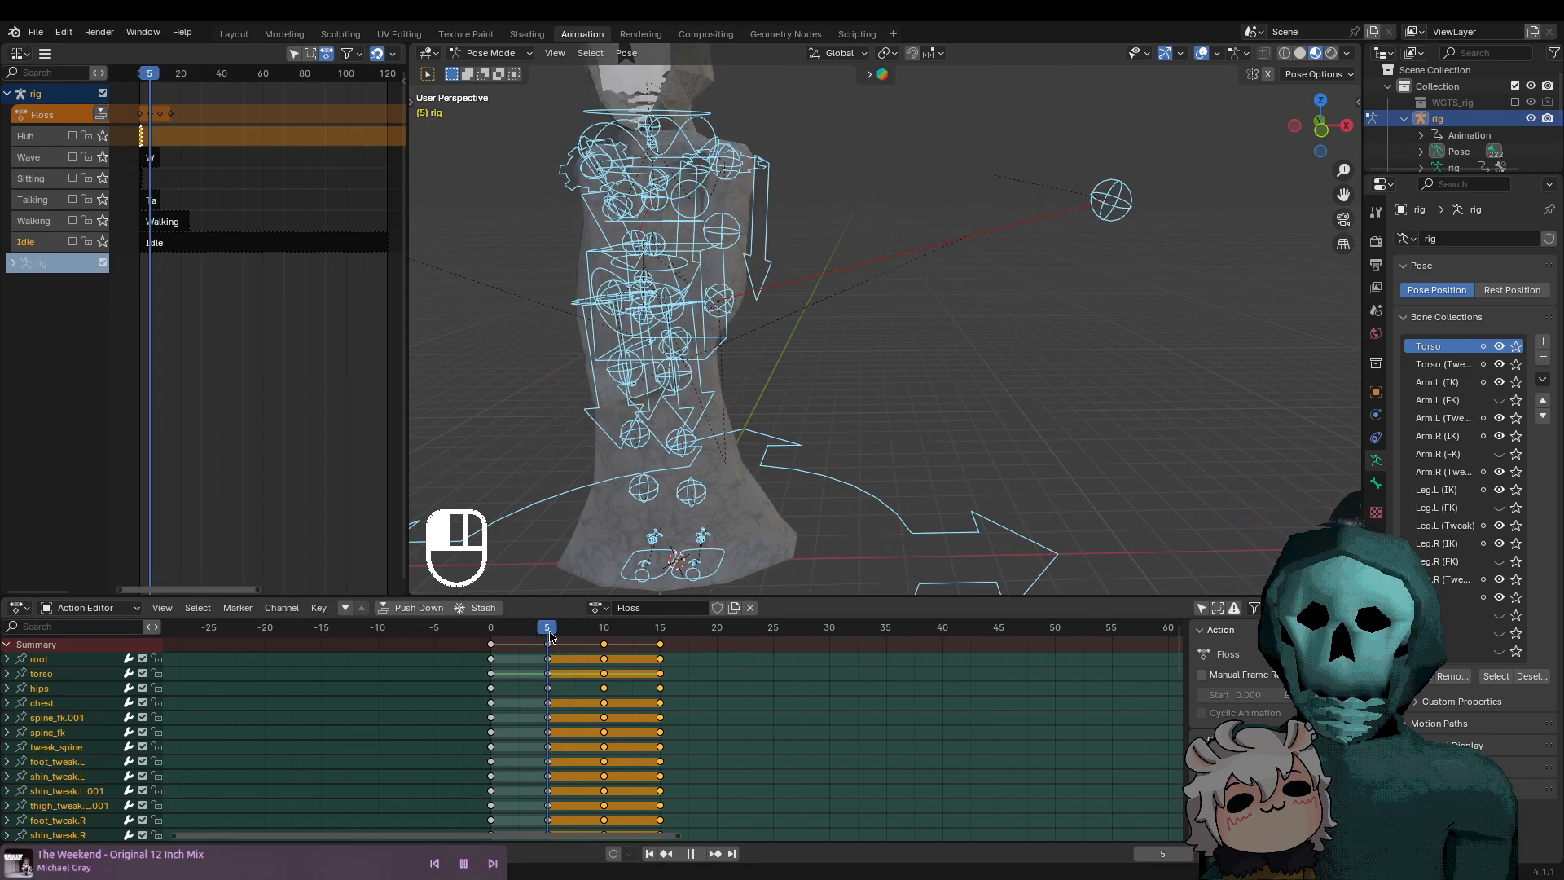
middle_drag(603, 438, 814, 464)
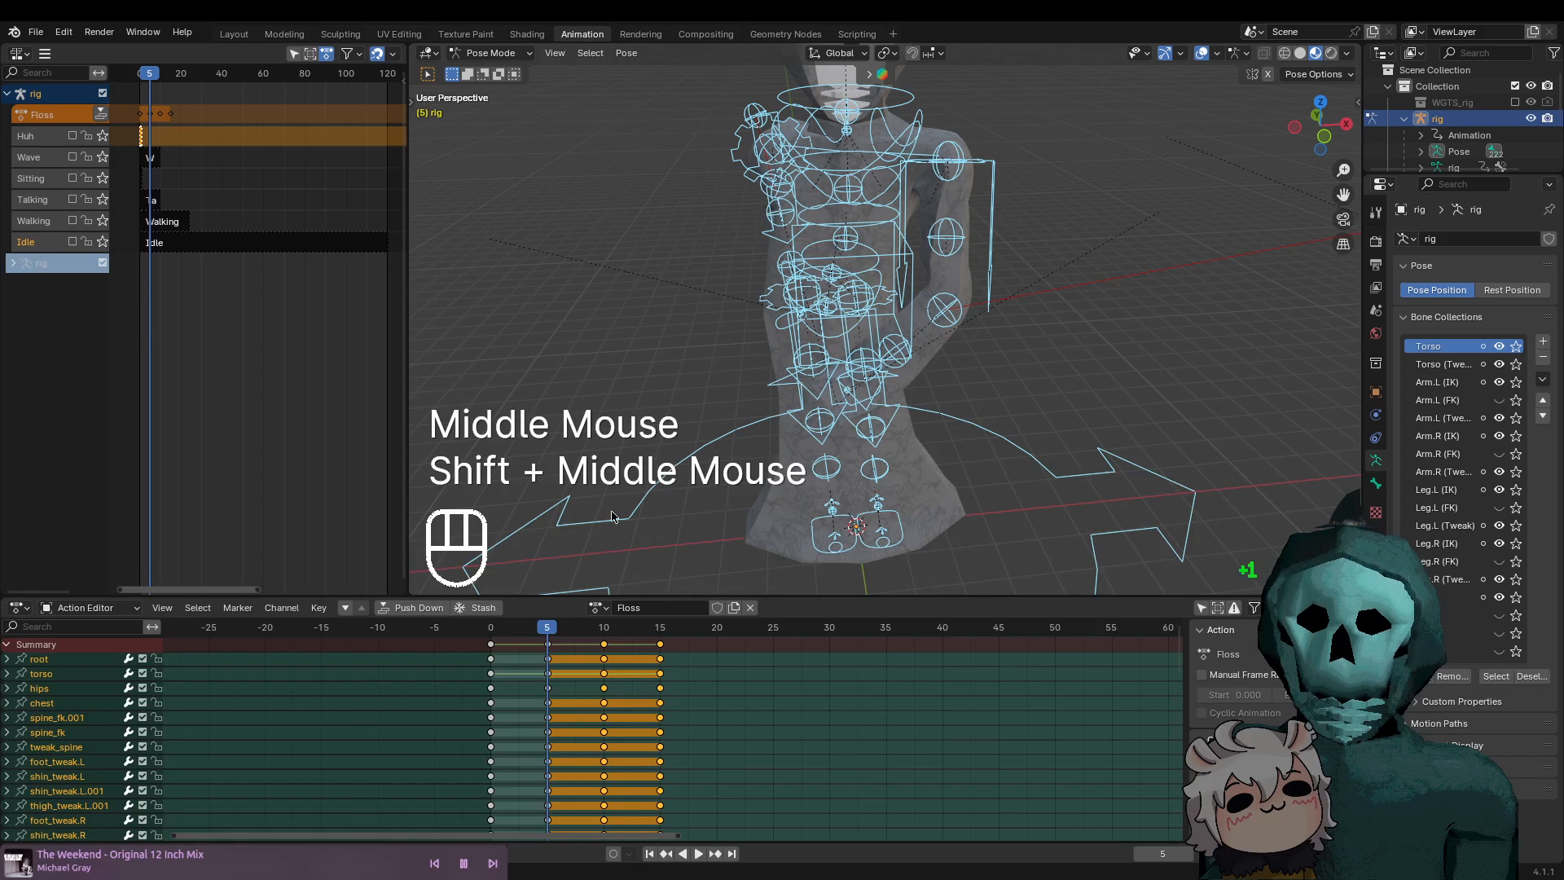
click(627, 53)
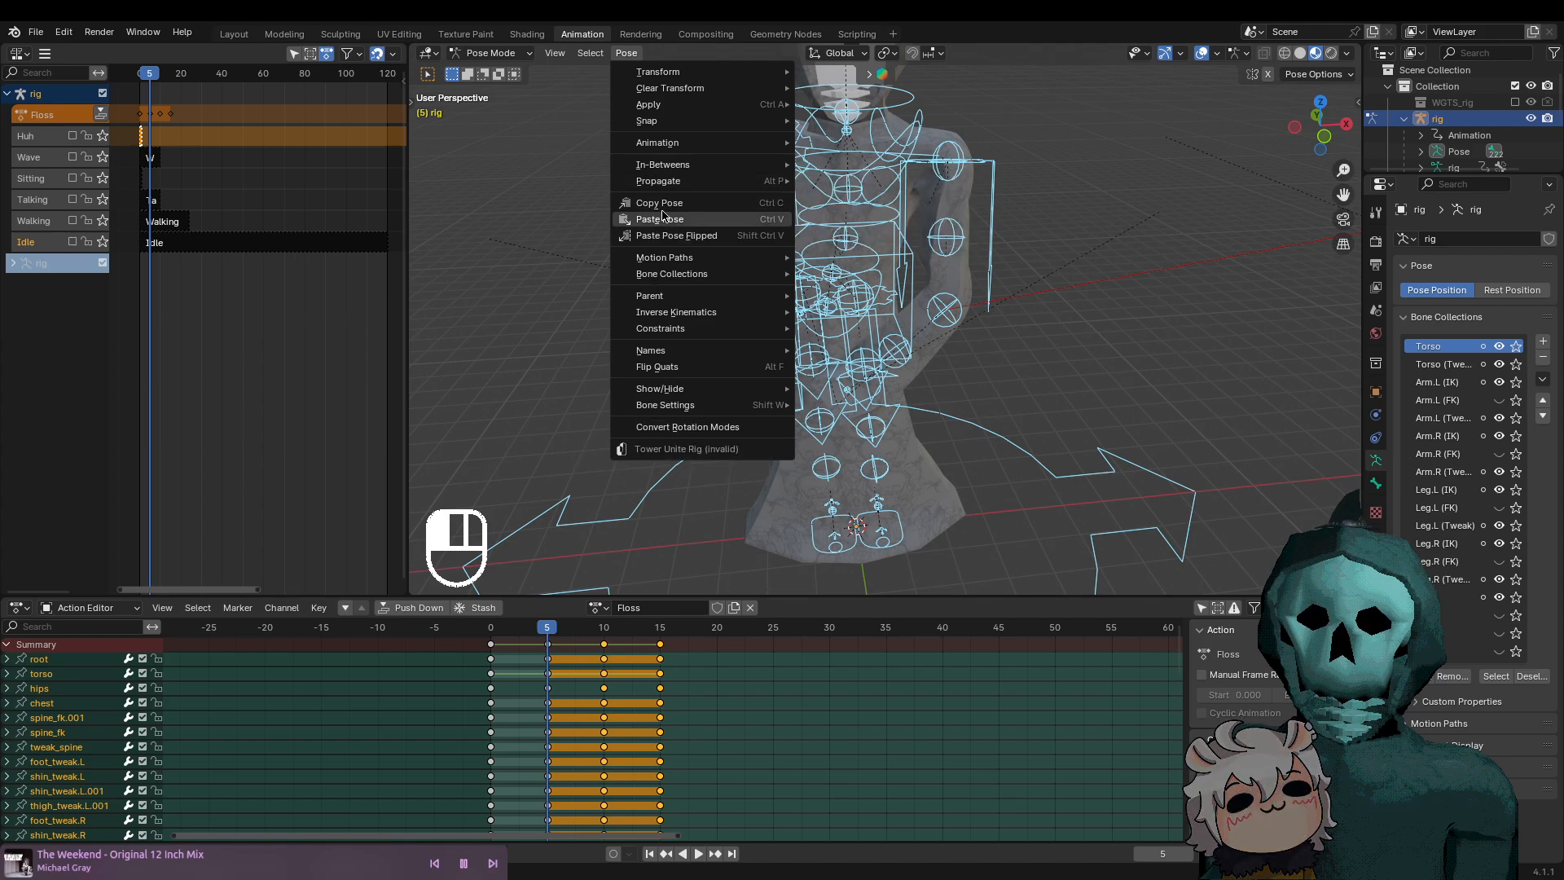
key(Escape)
key(ctrl+z)
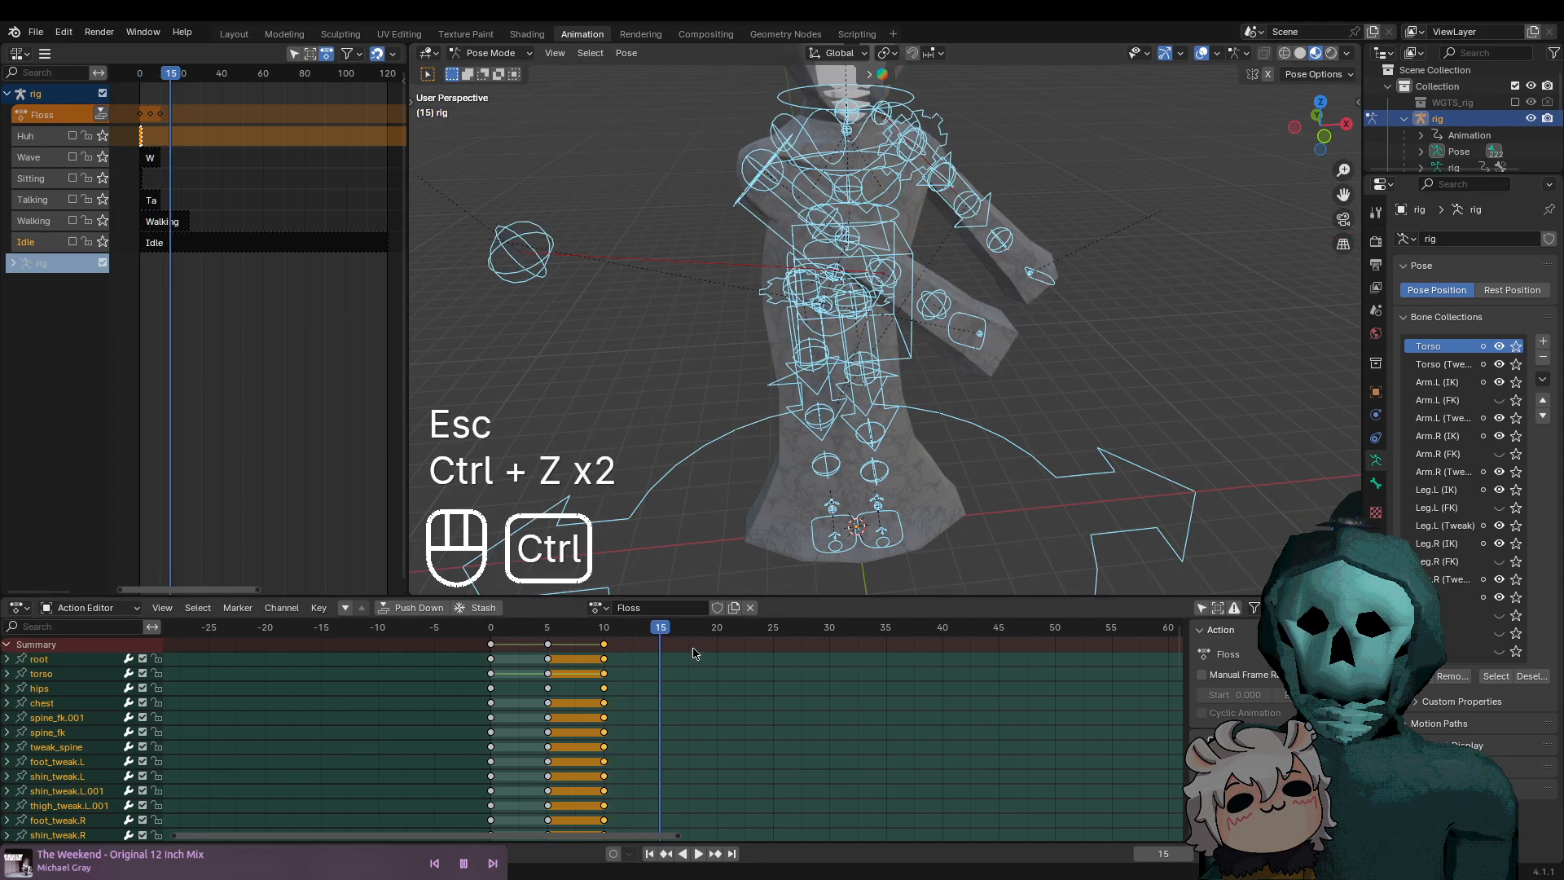
key(ctrl+z)
Copy the rig's pose from frame 10, paste it flipped at frame 15 and insert keyframes there
drag(662, 629, 601, 637)
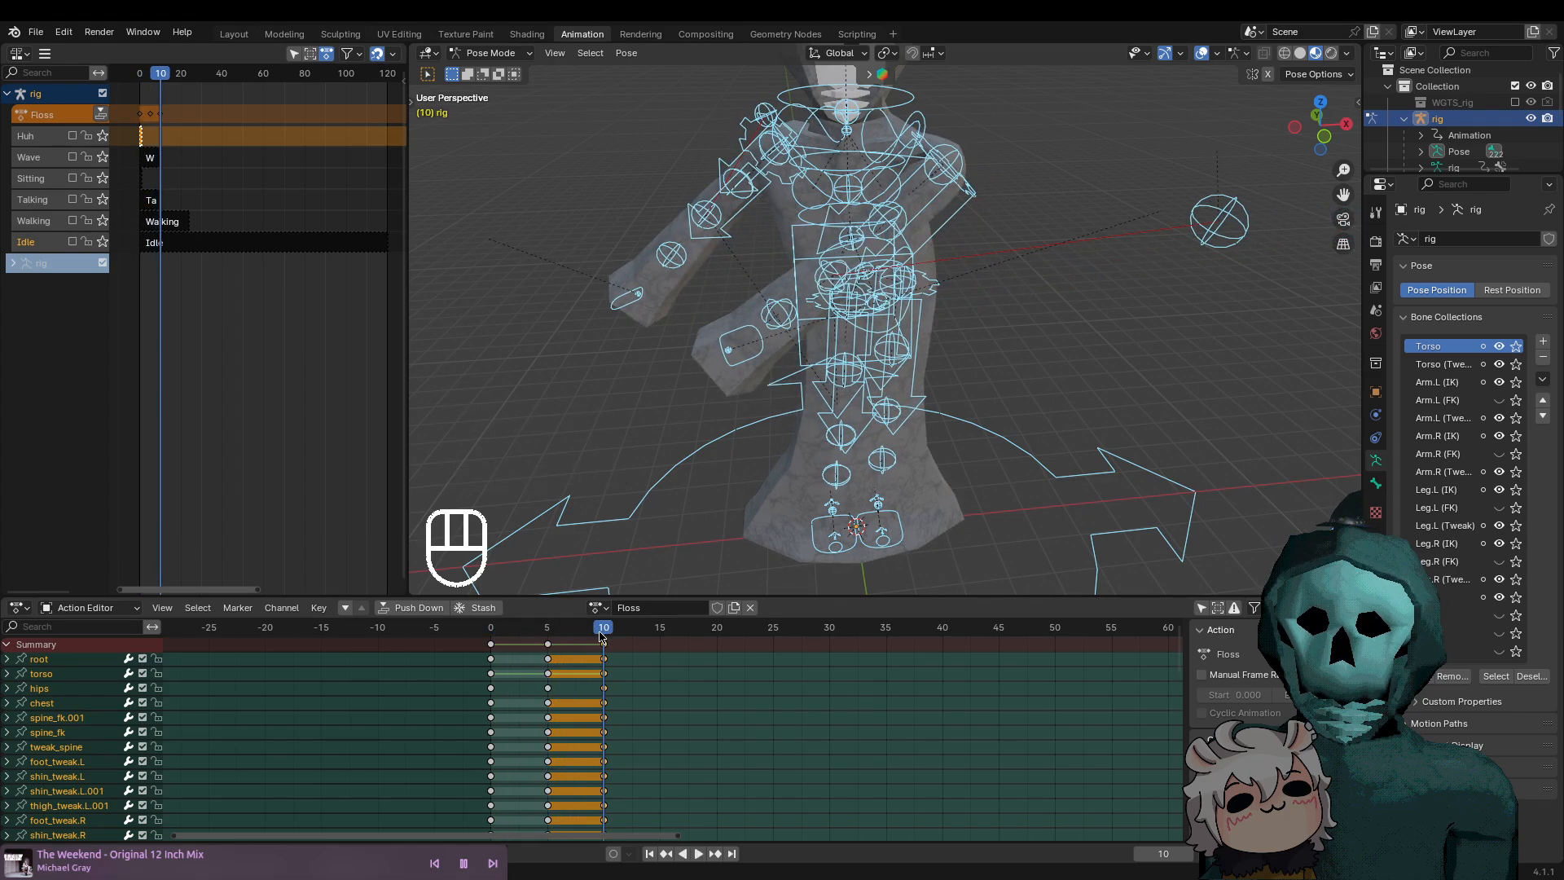
click(627, 54)
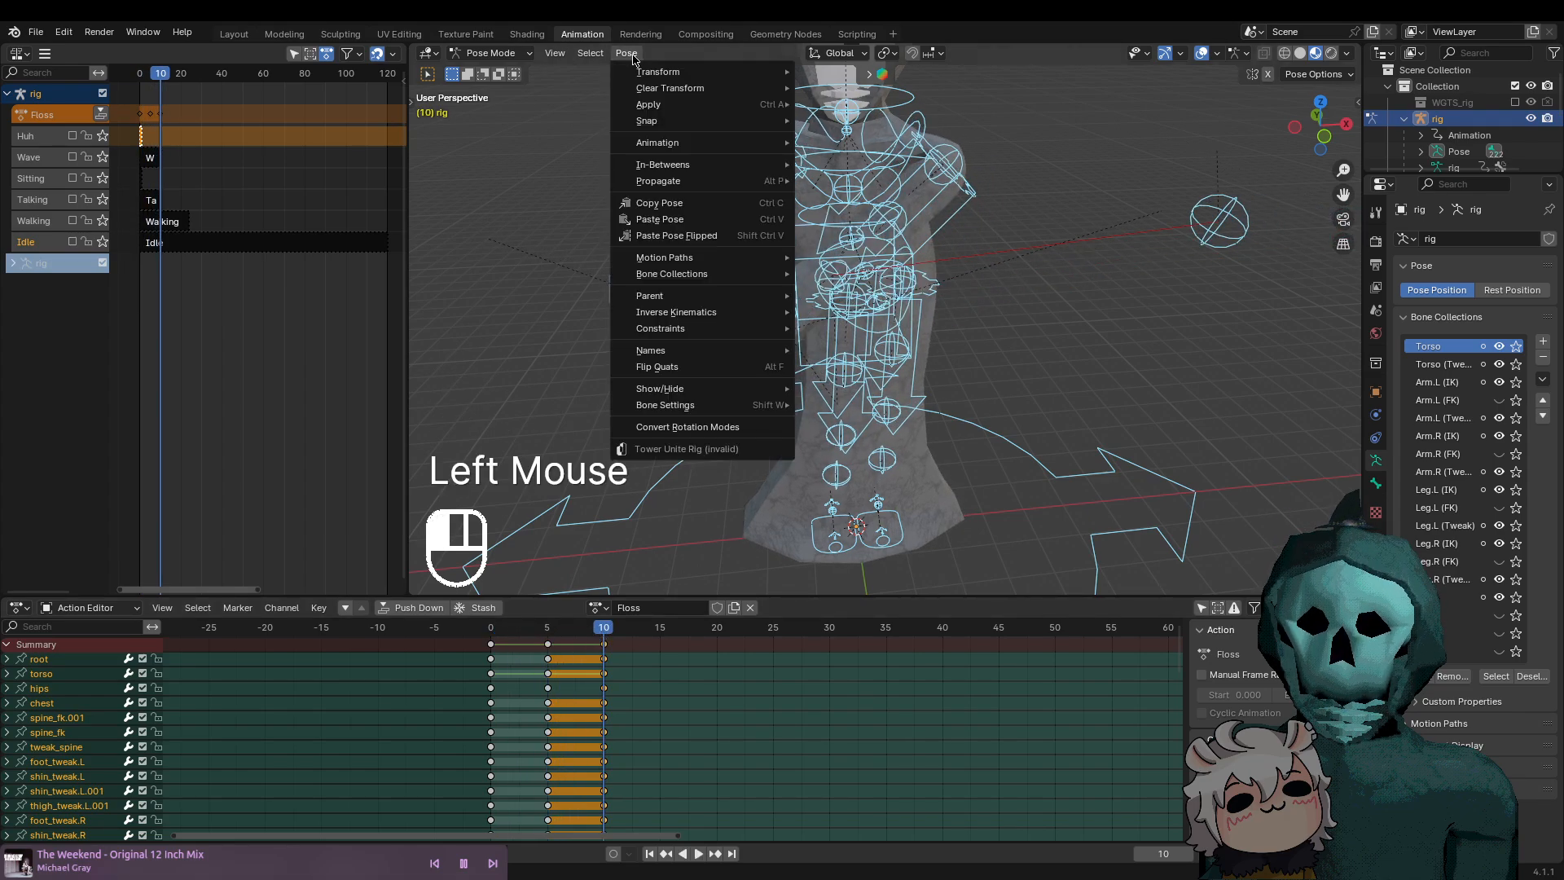
click(664, 205)
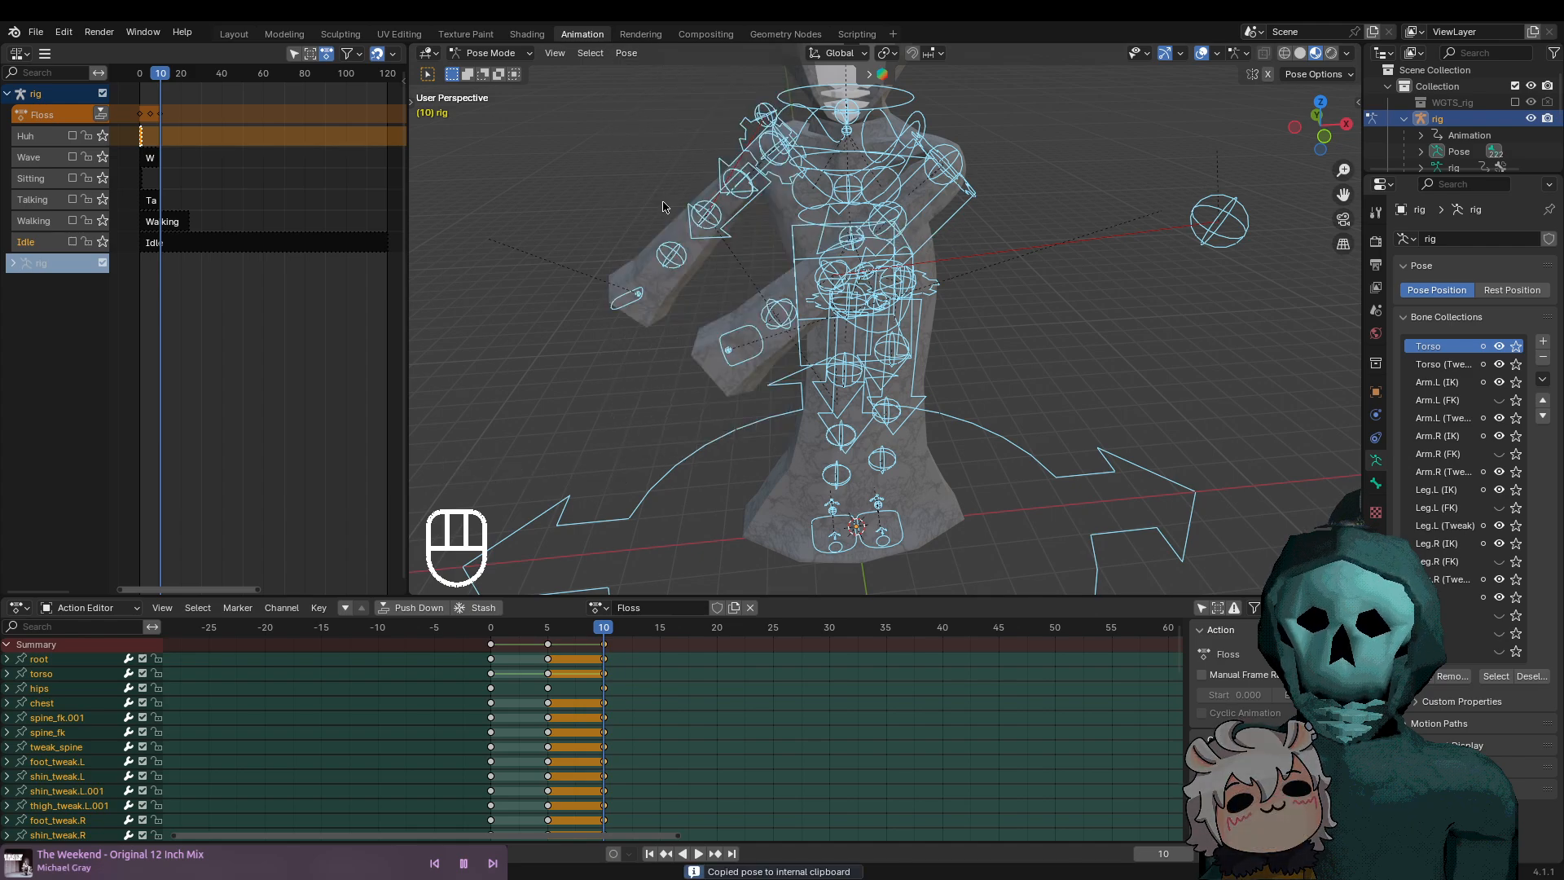
drag(625, 633, 661, 625)
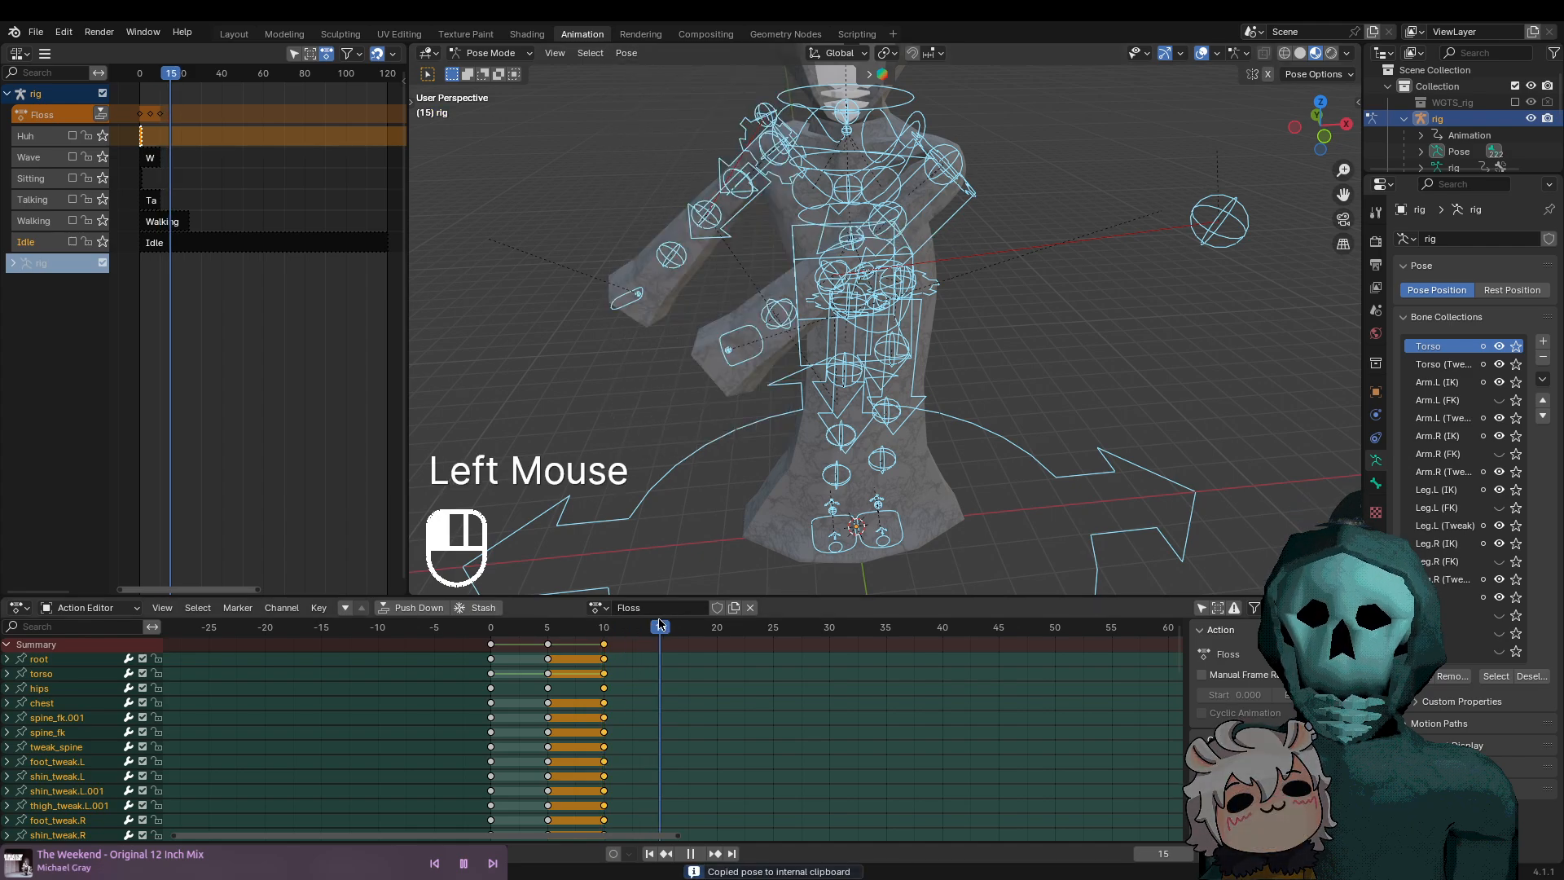
click(632, 55)
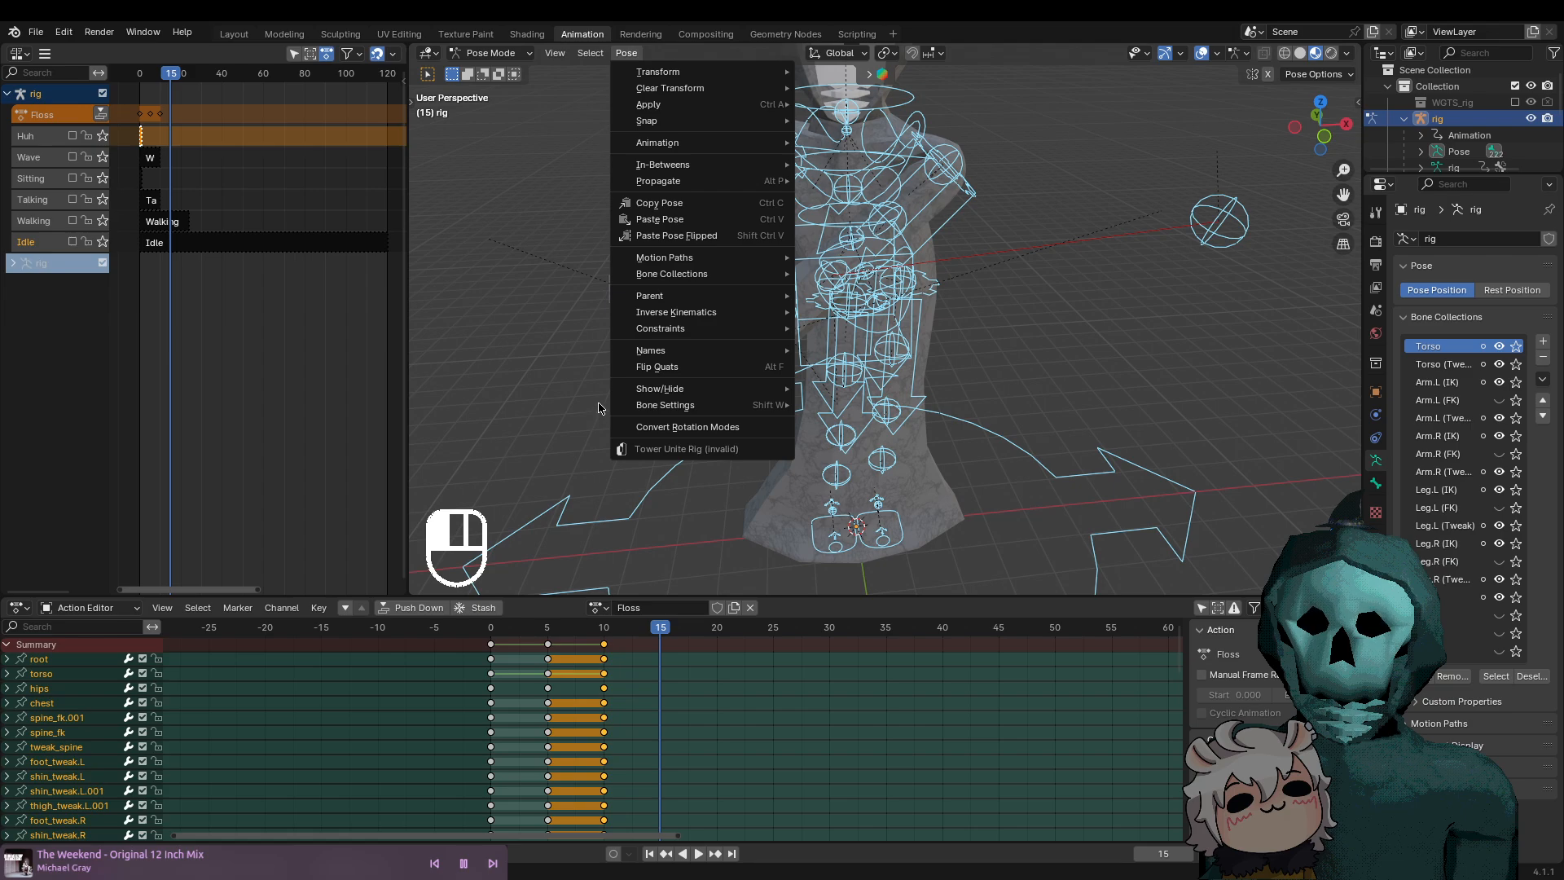
click(689, 237)
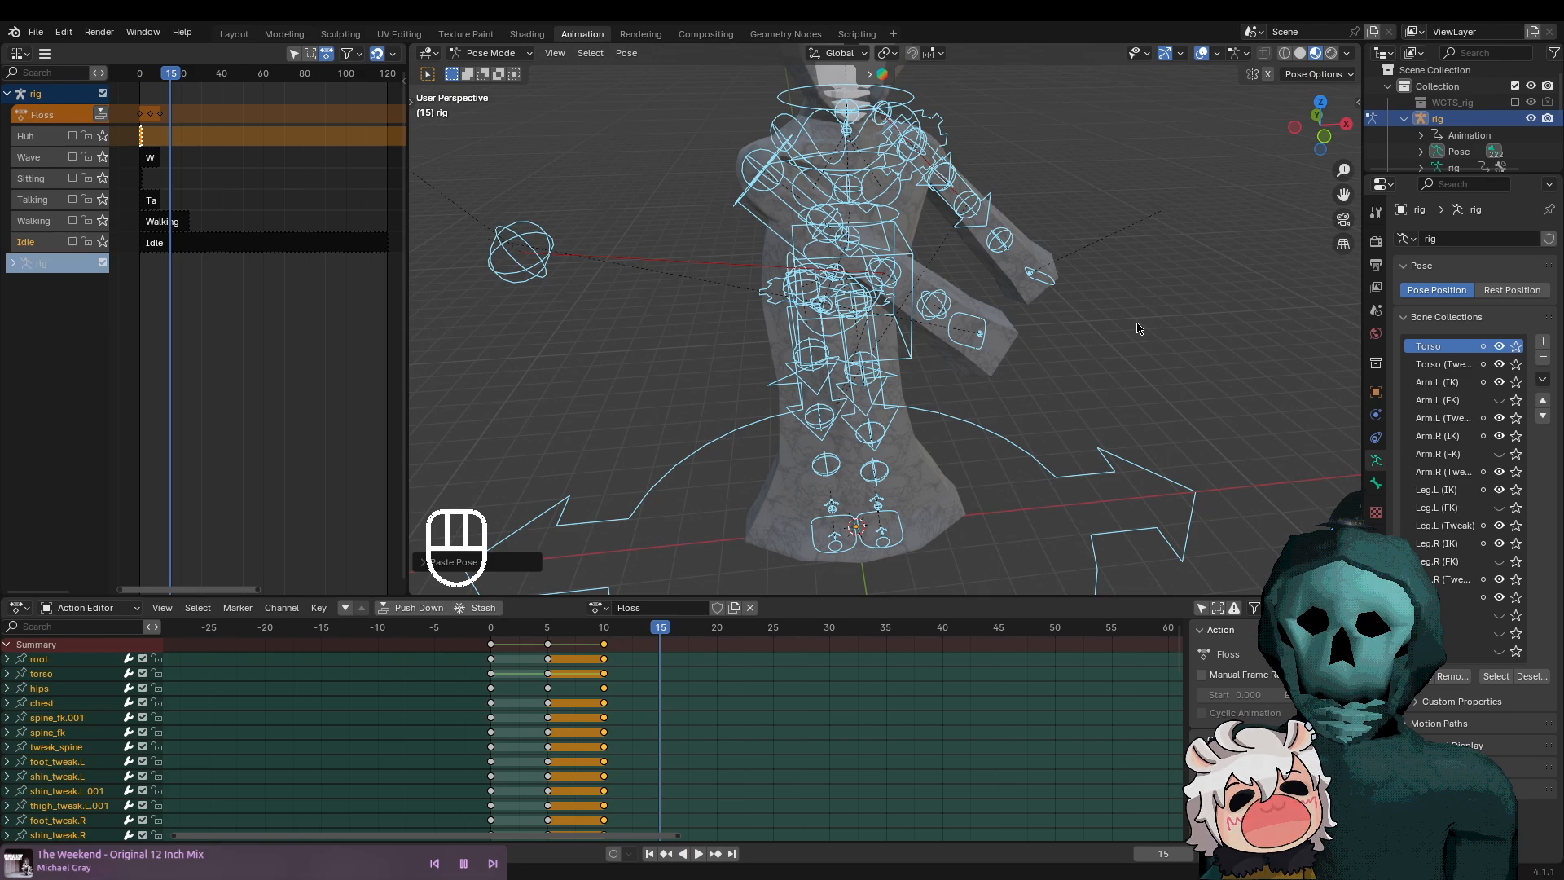
shift+middle_drag(1166, 379, 1061, 398)
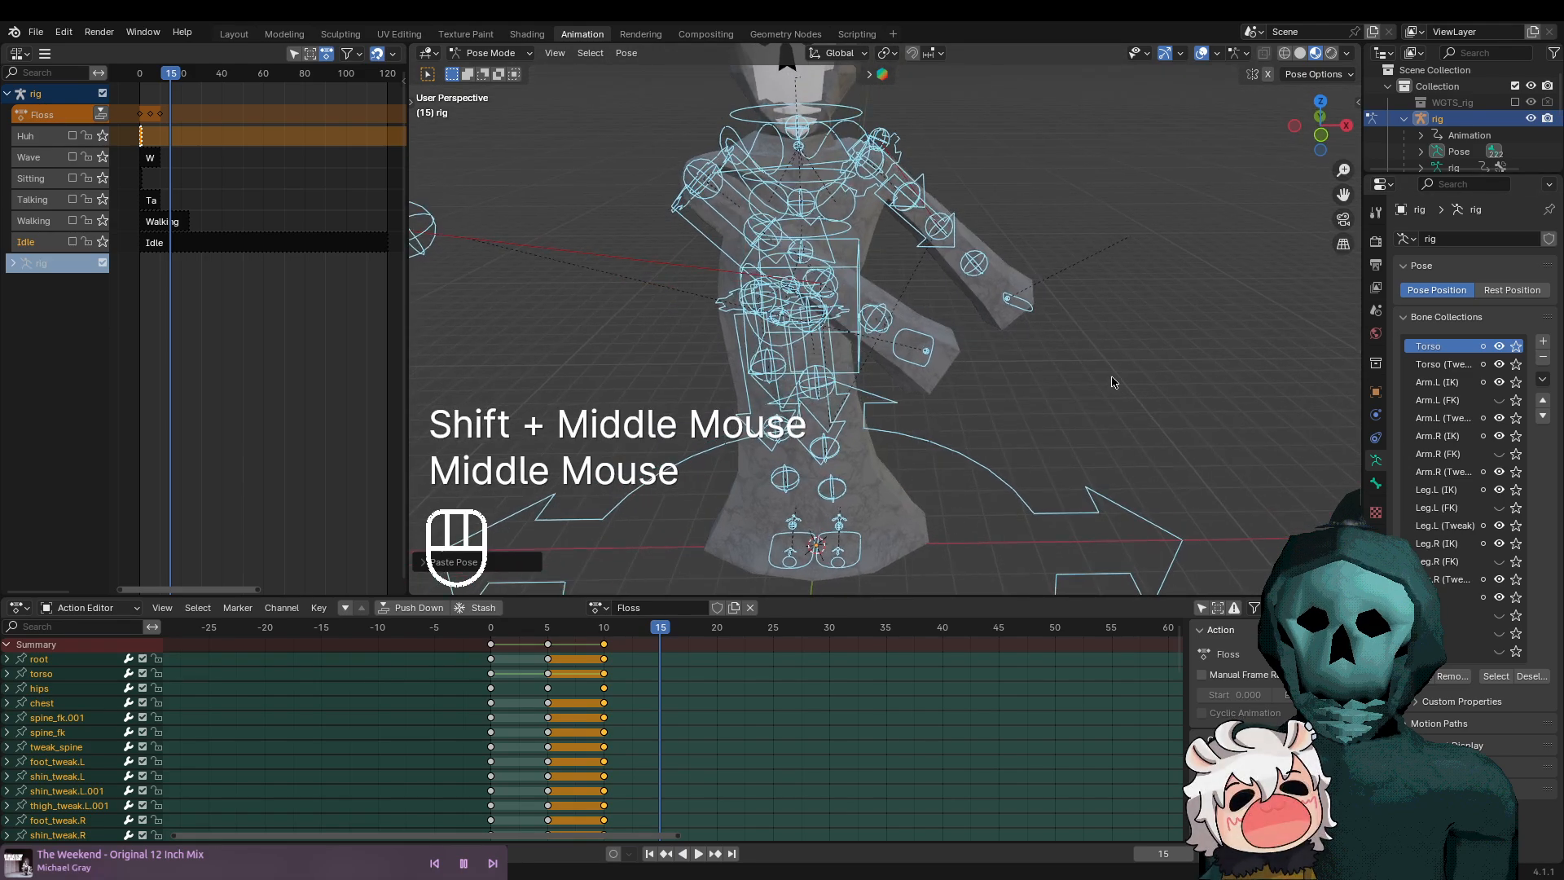
key(i)
Set the current frame to 5, select all the rig's bones and copy their pose
drag(568, 637, 546, 637)
double_click(554, 651)
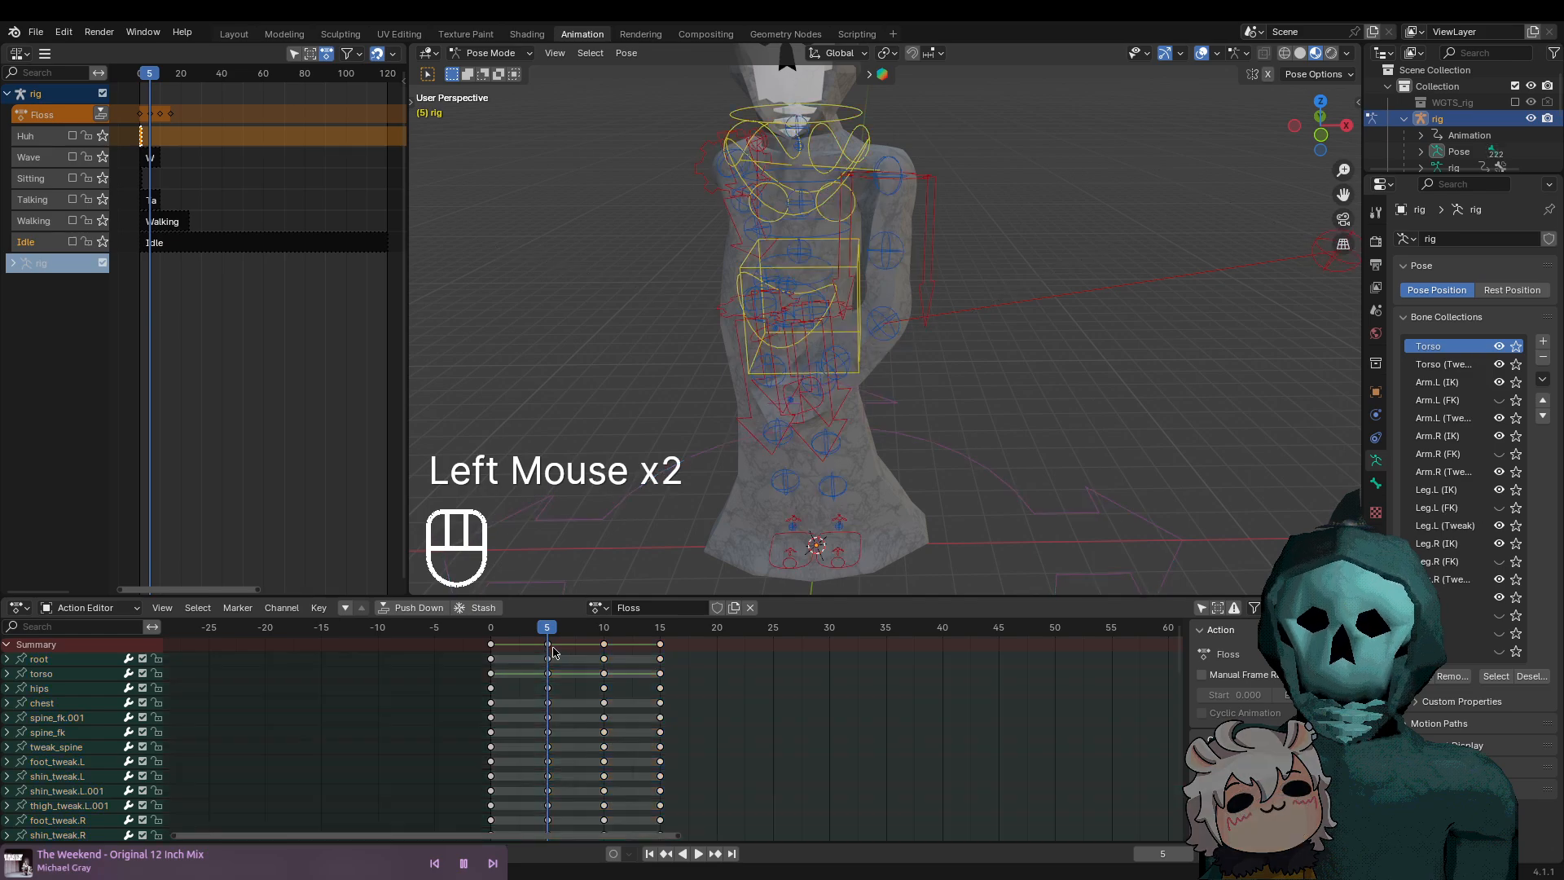
click(703, 399)
key(a)
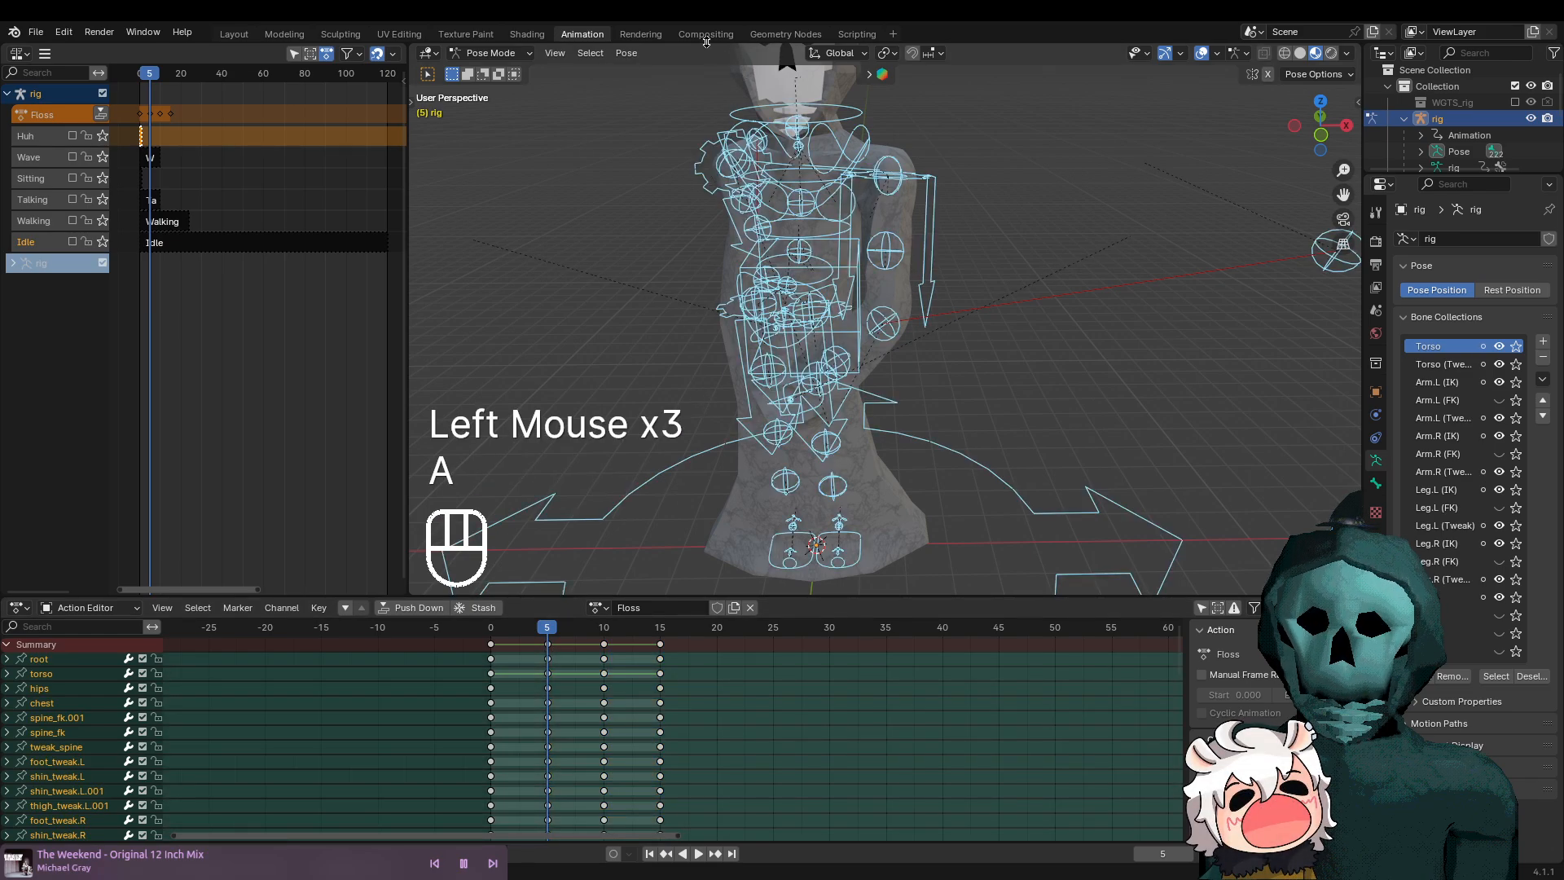
click(626, 53)
click(693, 206)
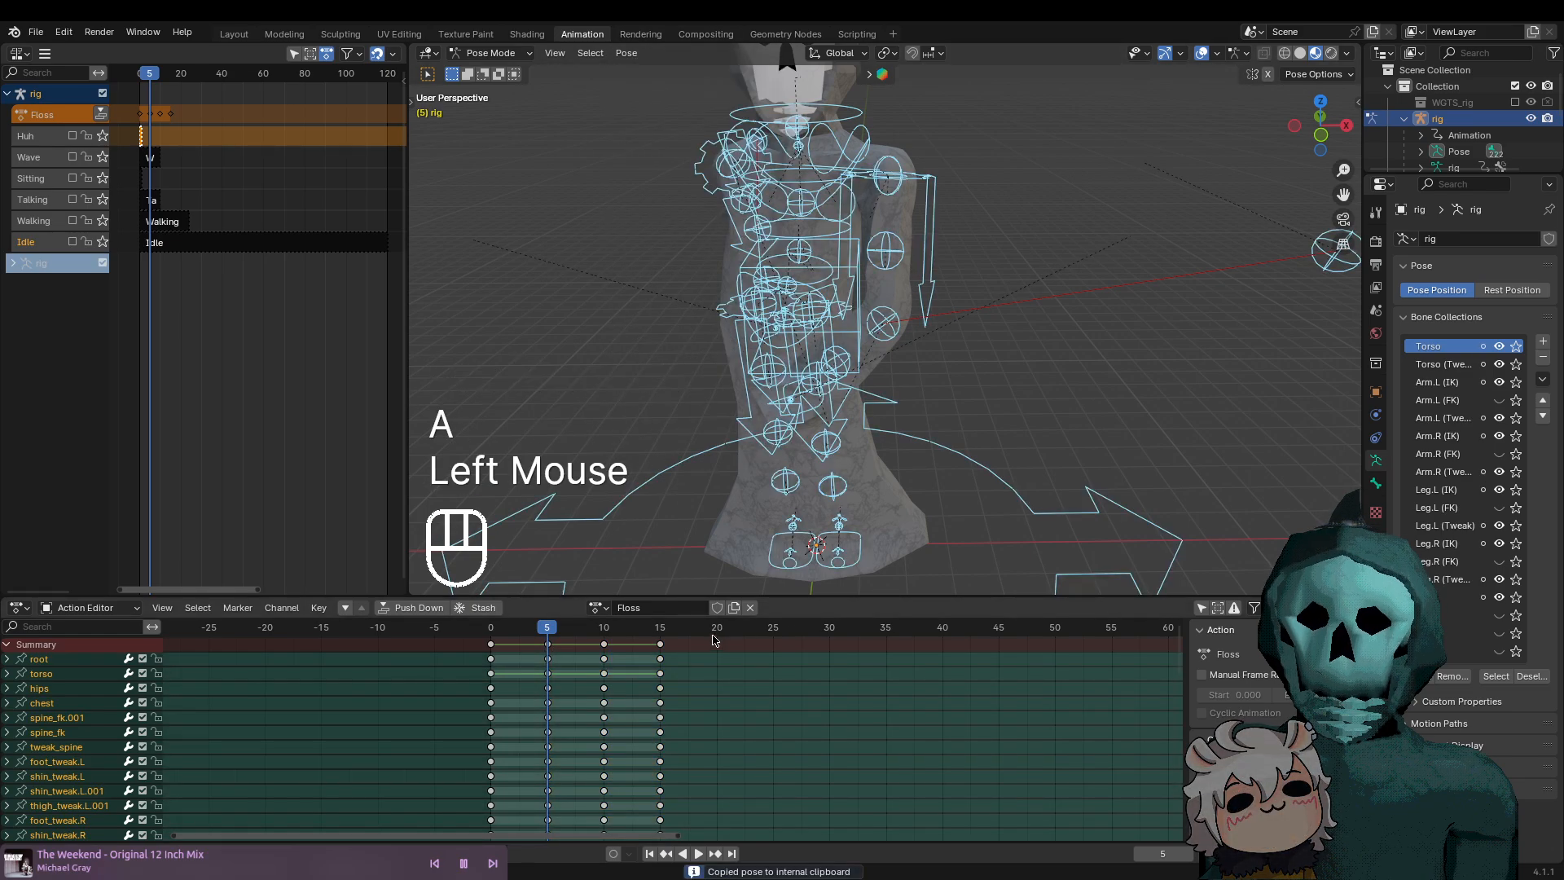
Paste the copied pose flipped at frame 20 and insert keyframes for all the rig's bones
double_click(714, 635)
click(627, 53)
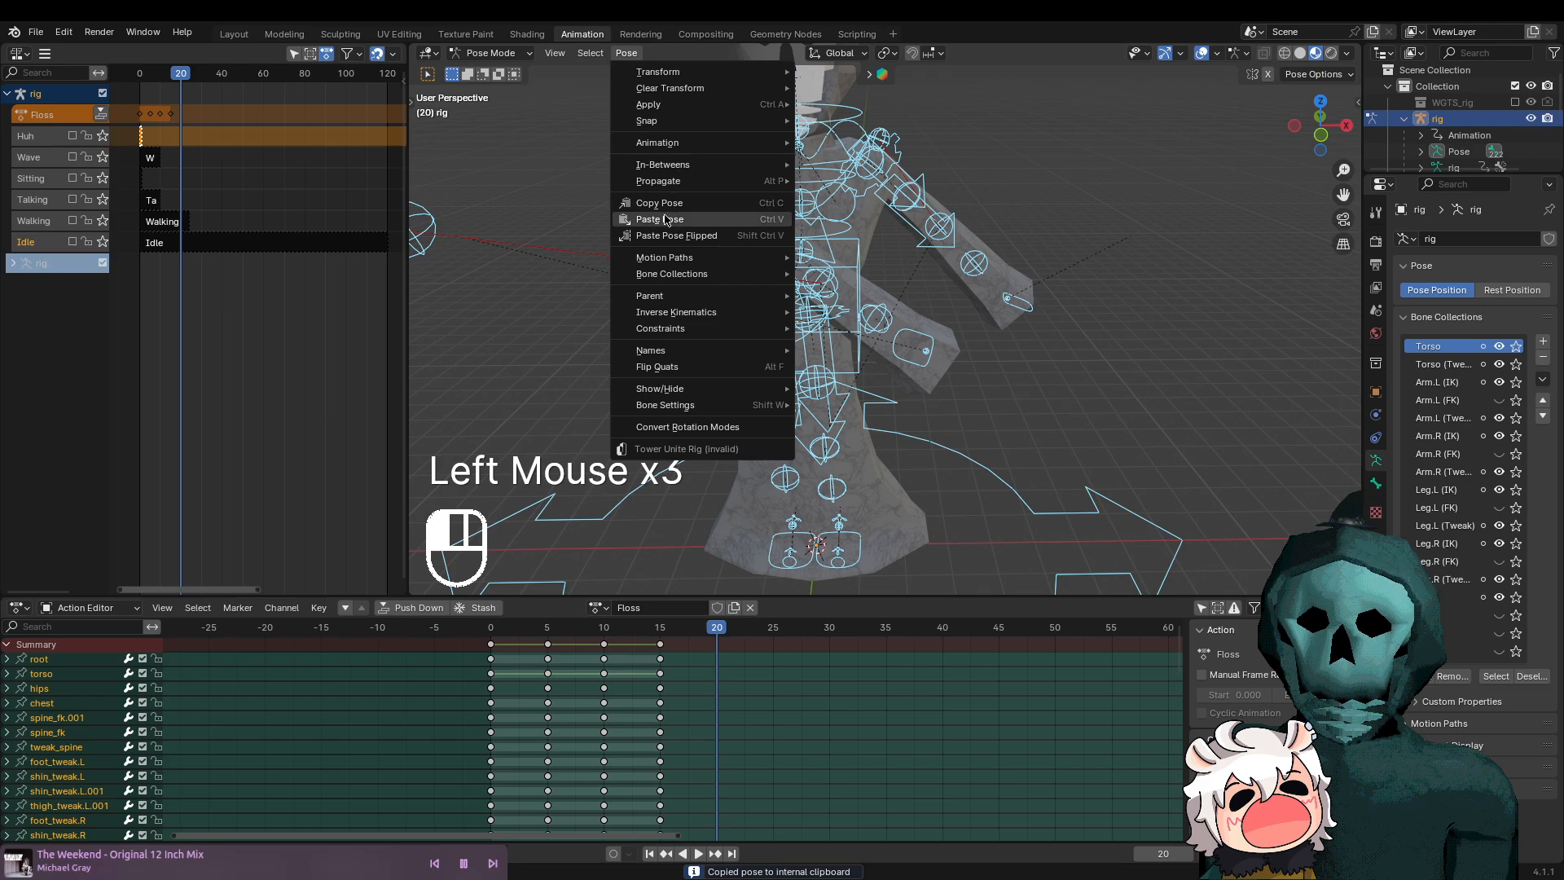
click(693, 236)
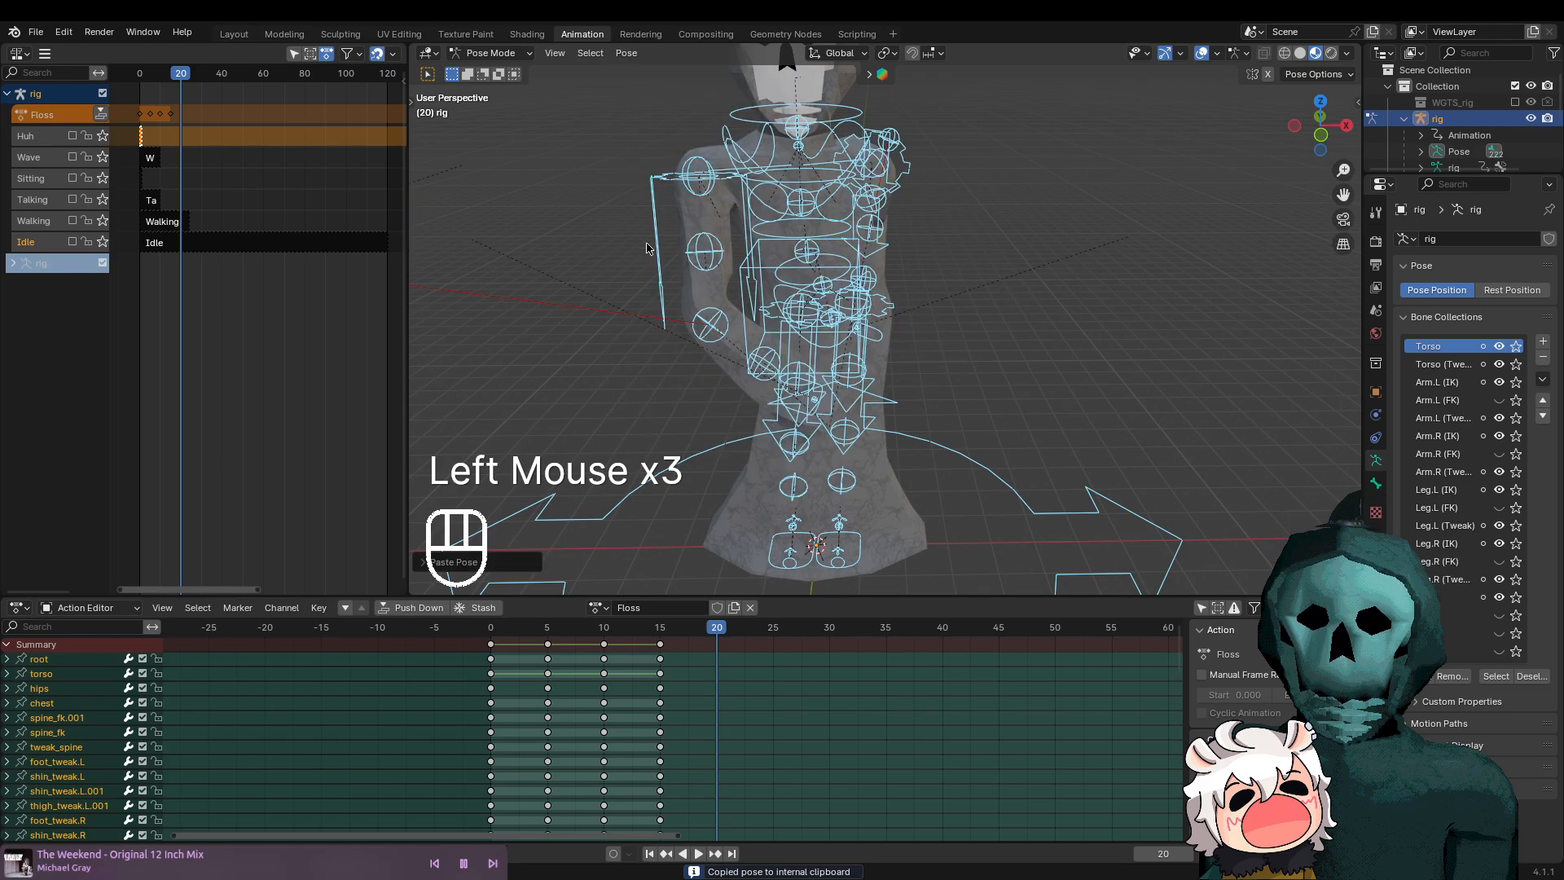
click(717, 632)
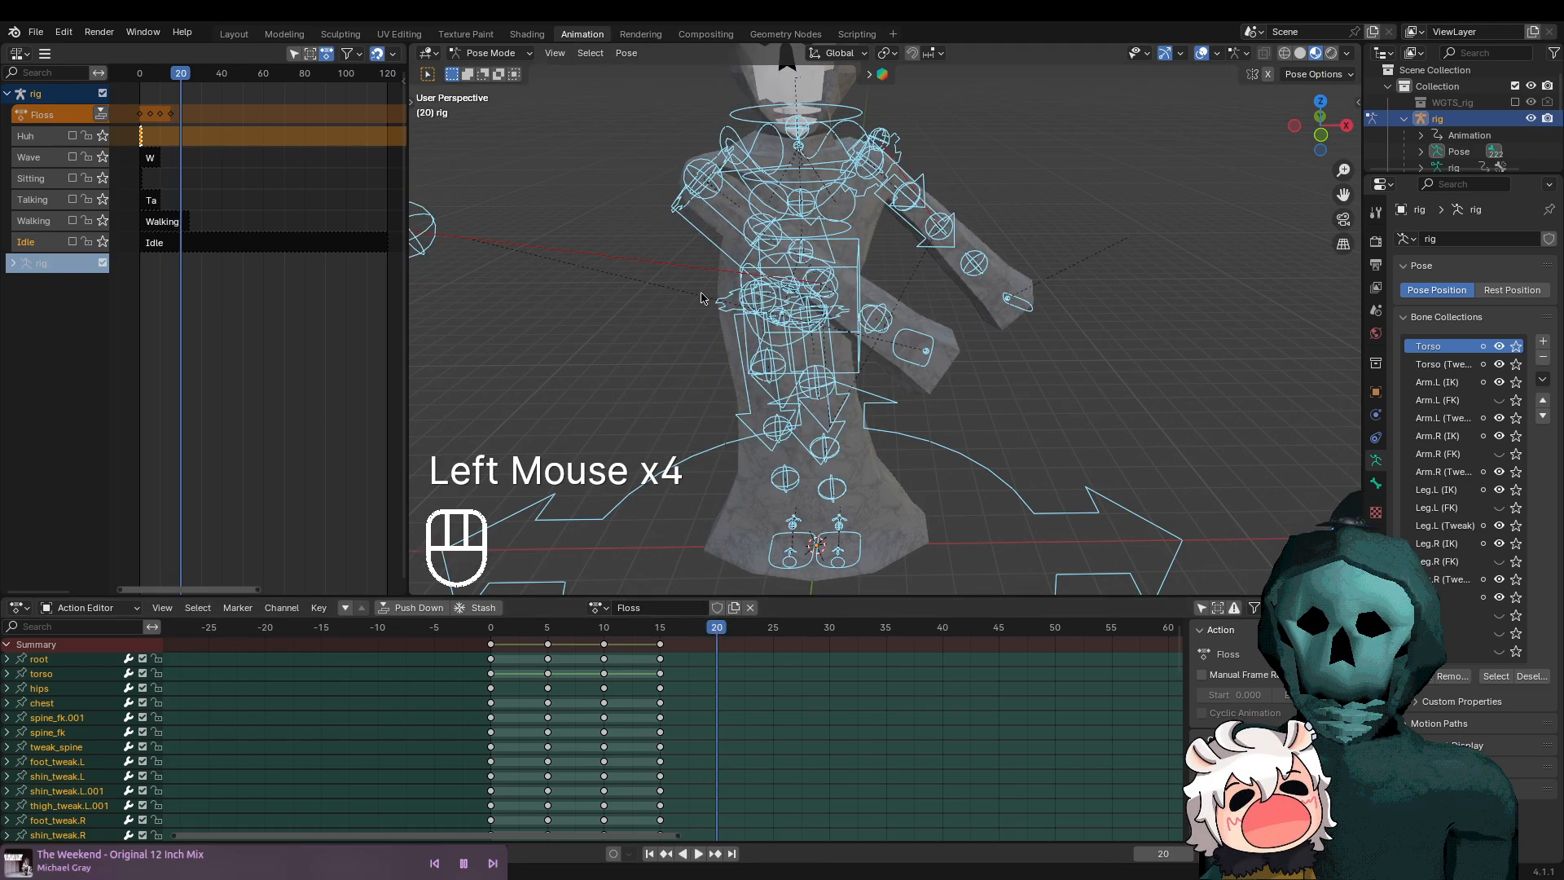
click(627, 53)
click(664, 243)
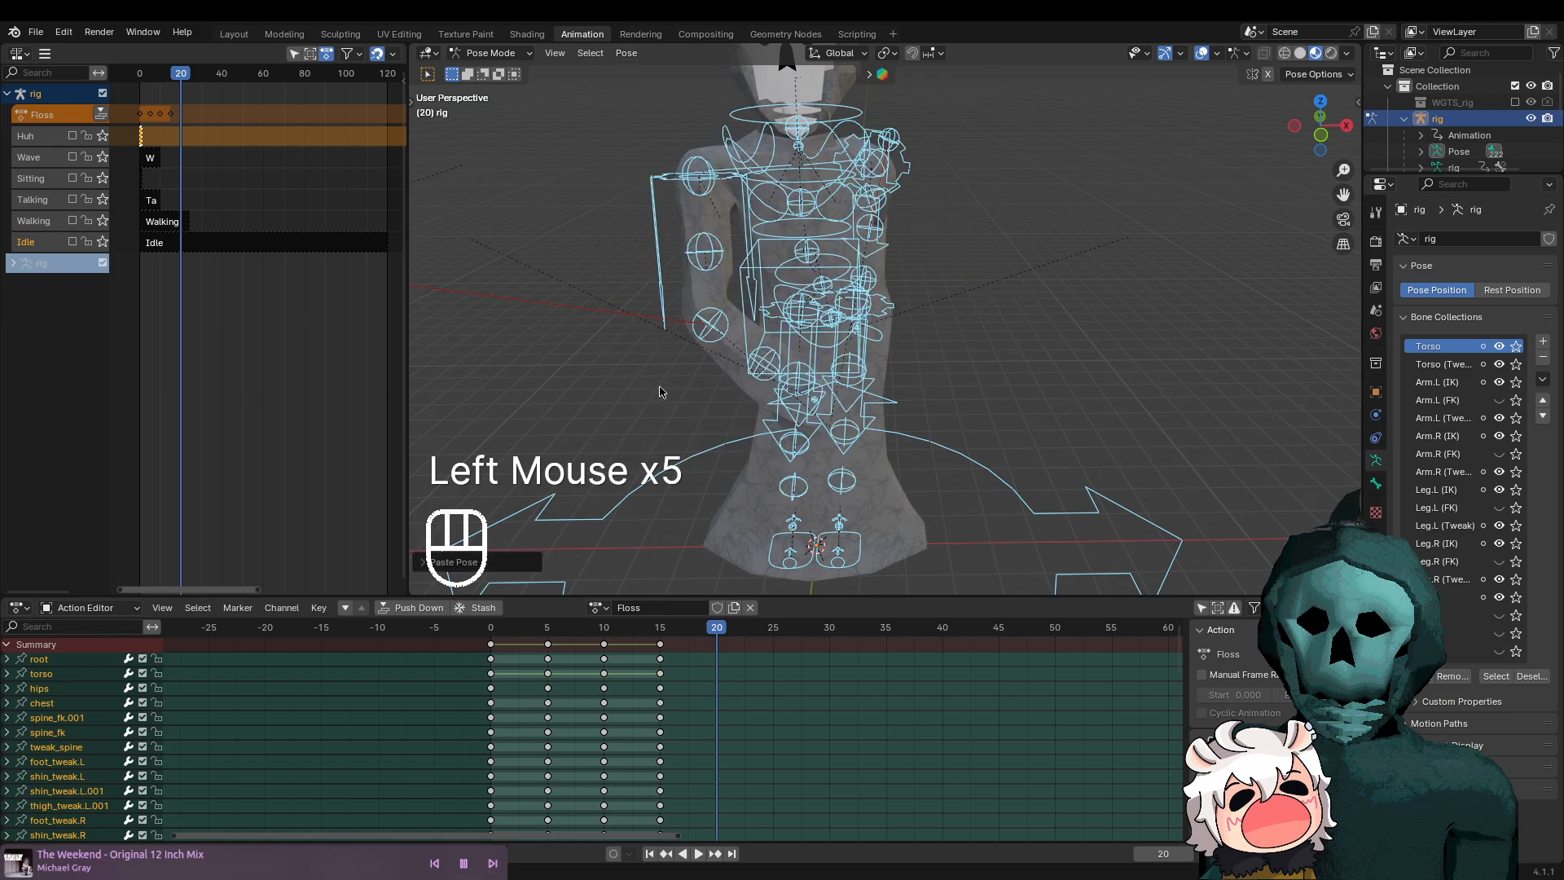
key(i)
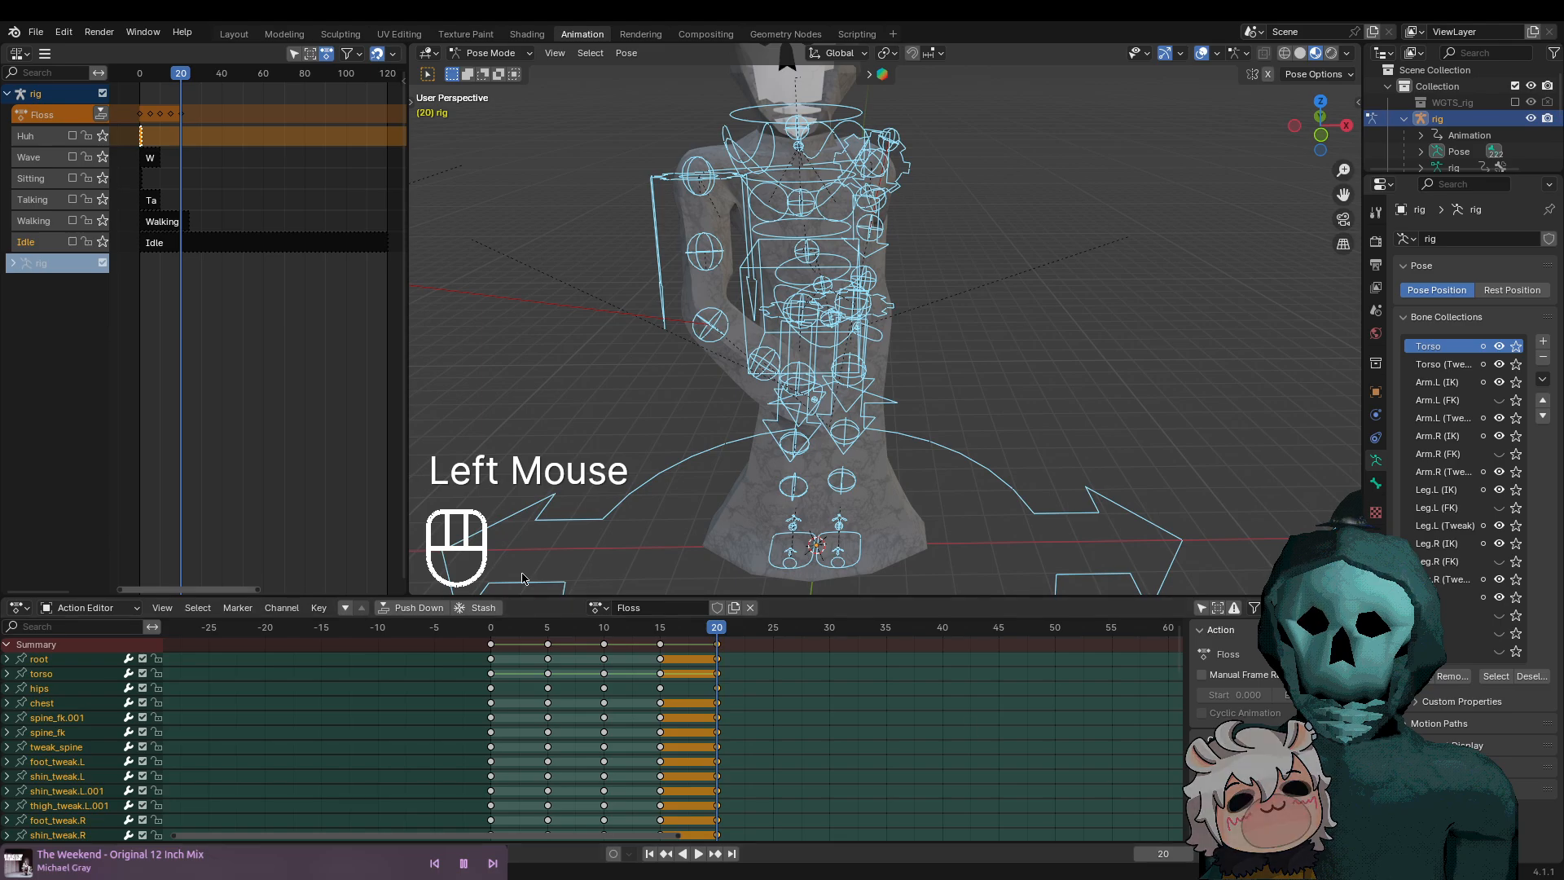
click(445, 635)
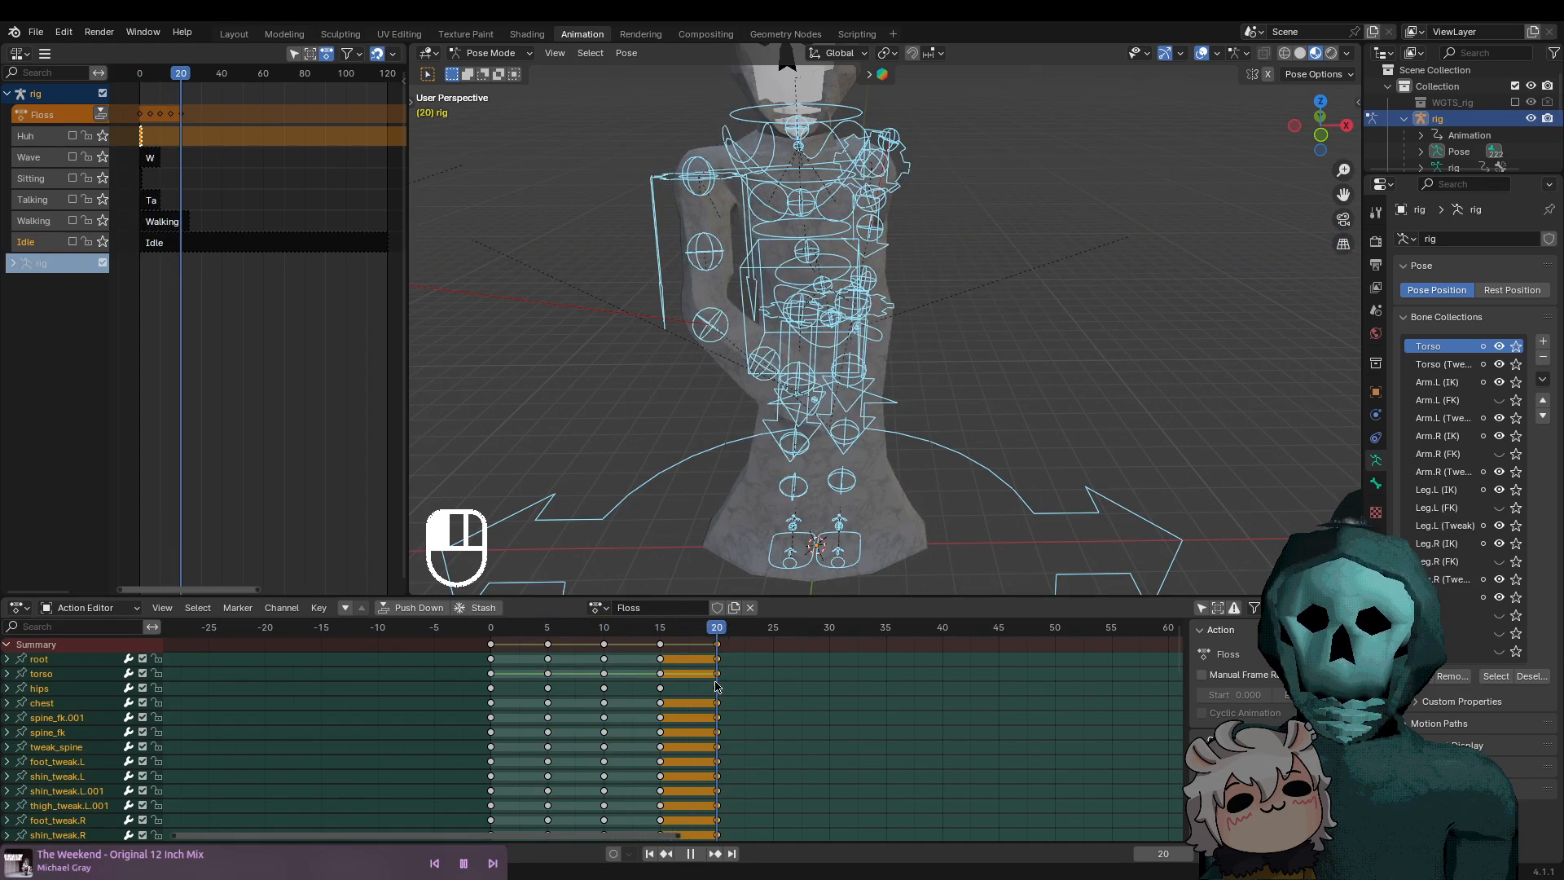
Set the current frame to 25 and duplicate all keyframes from frame 15 to frame 25
click(733, 629)
drag(733, 636, 775, 642)
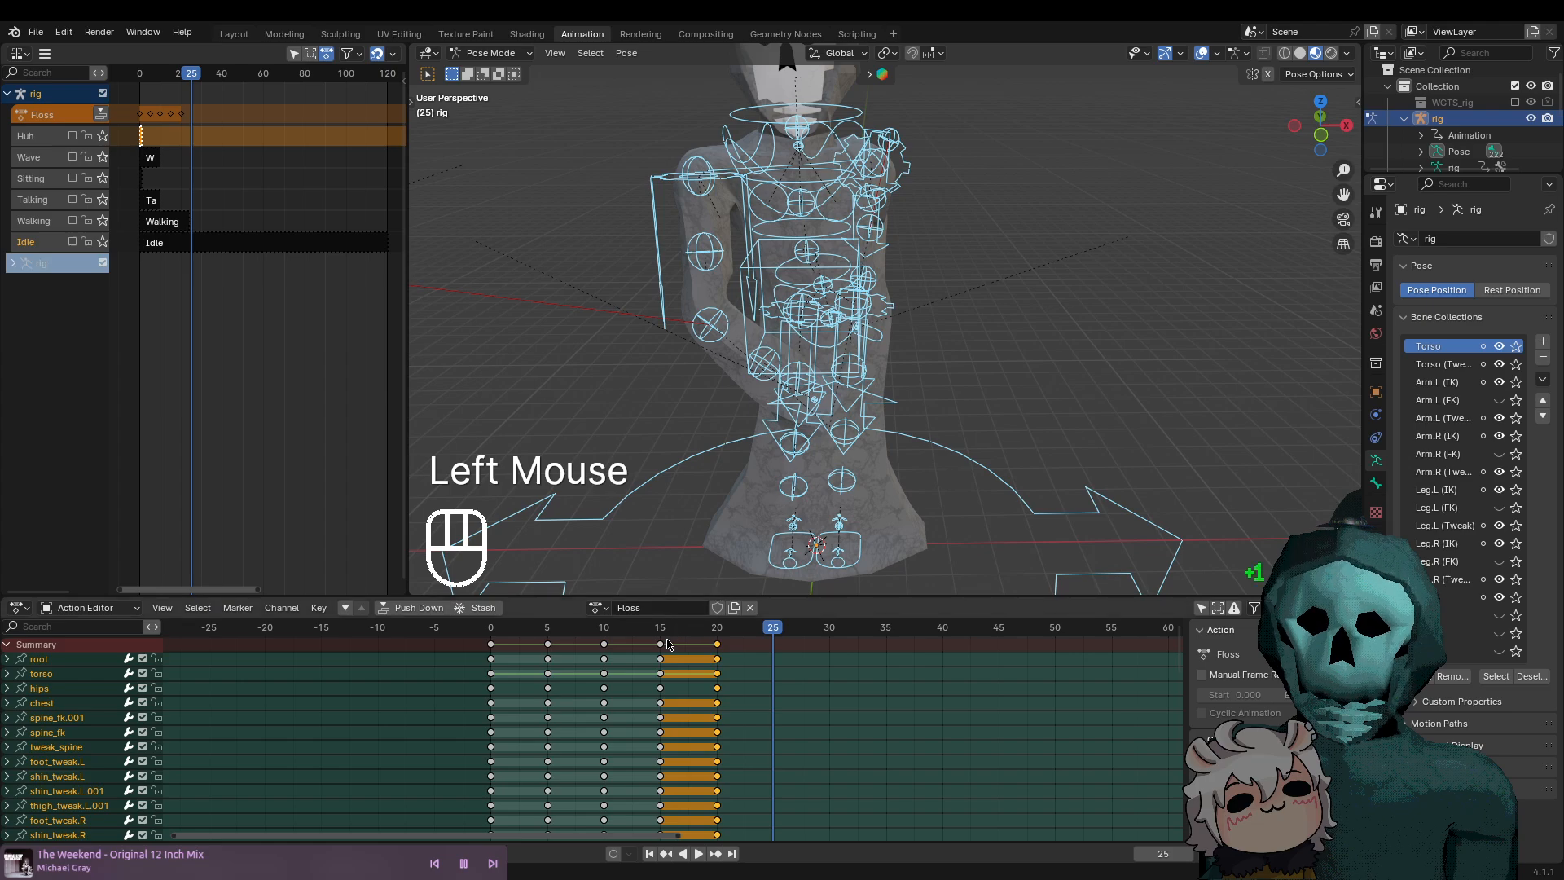
click(662, 645)
key(shift+d)
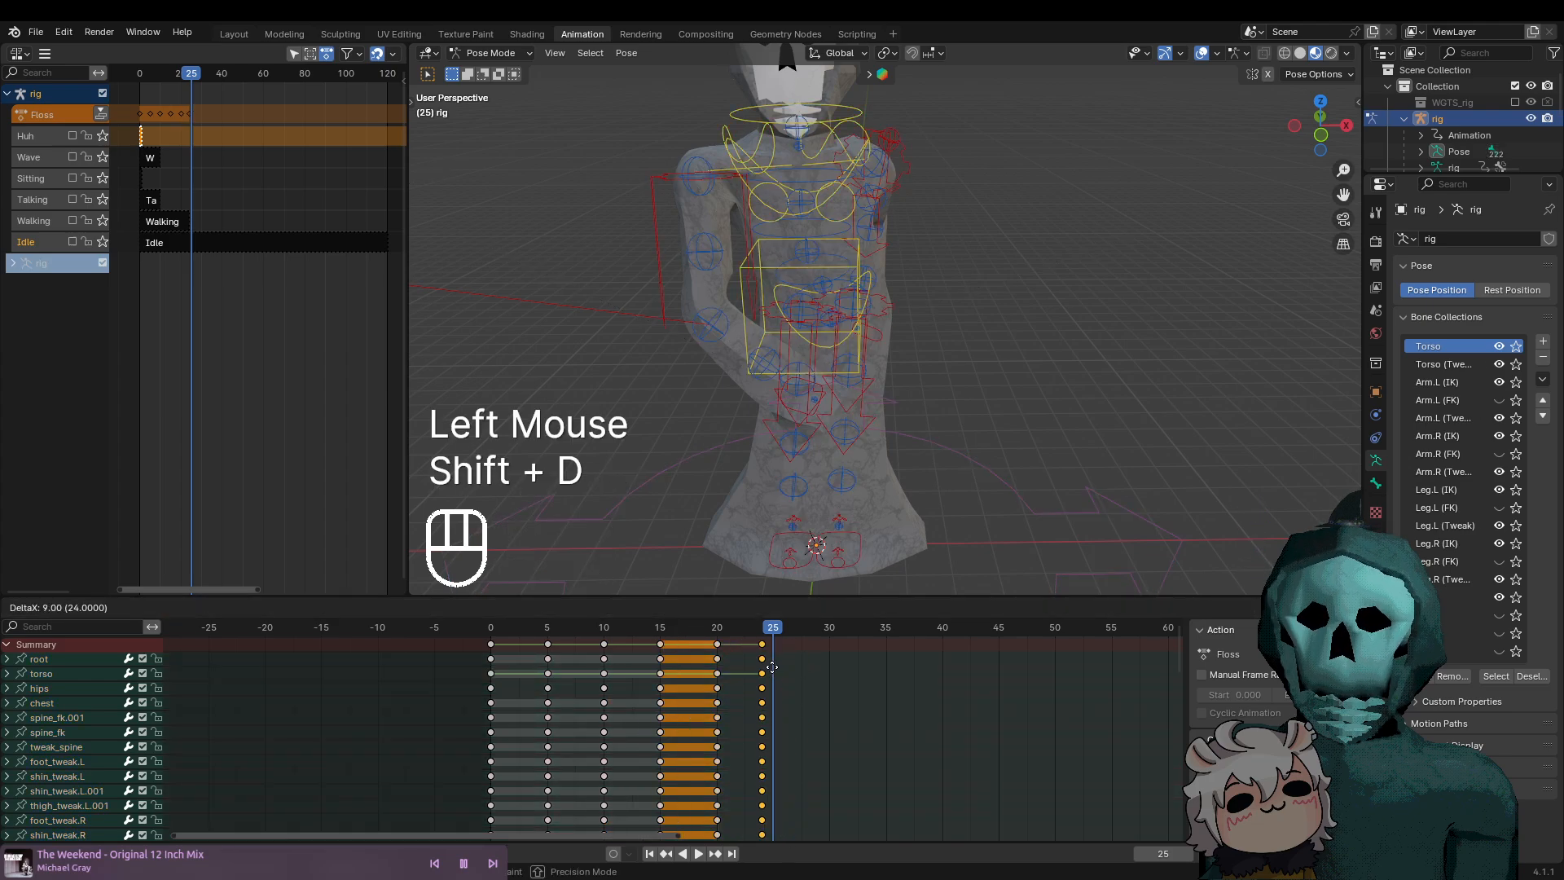
click(776, 669)
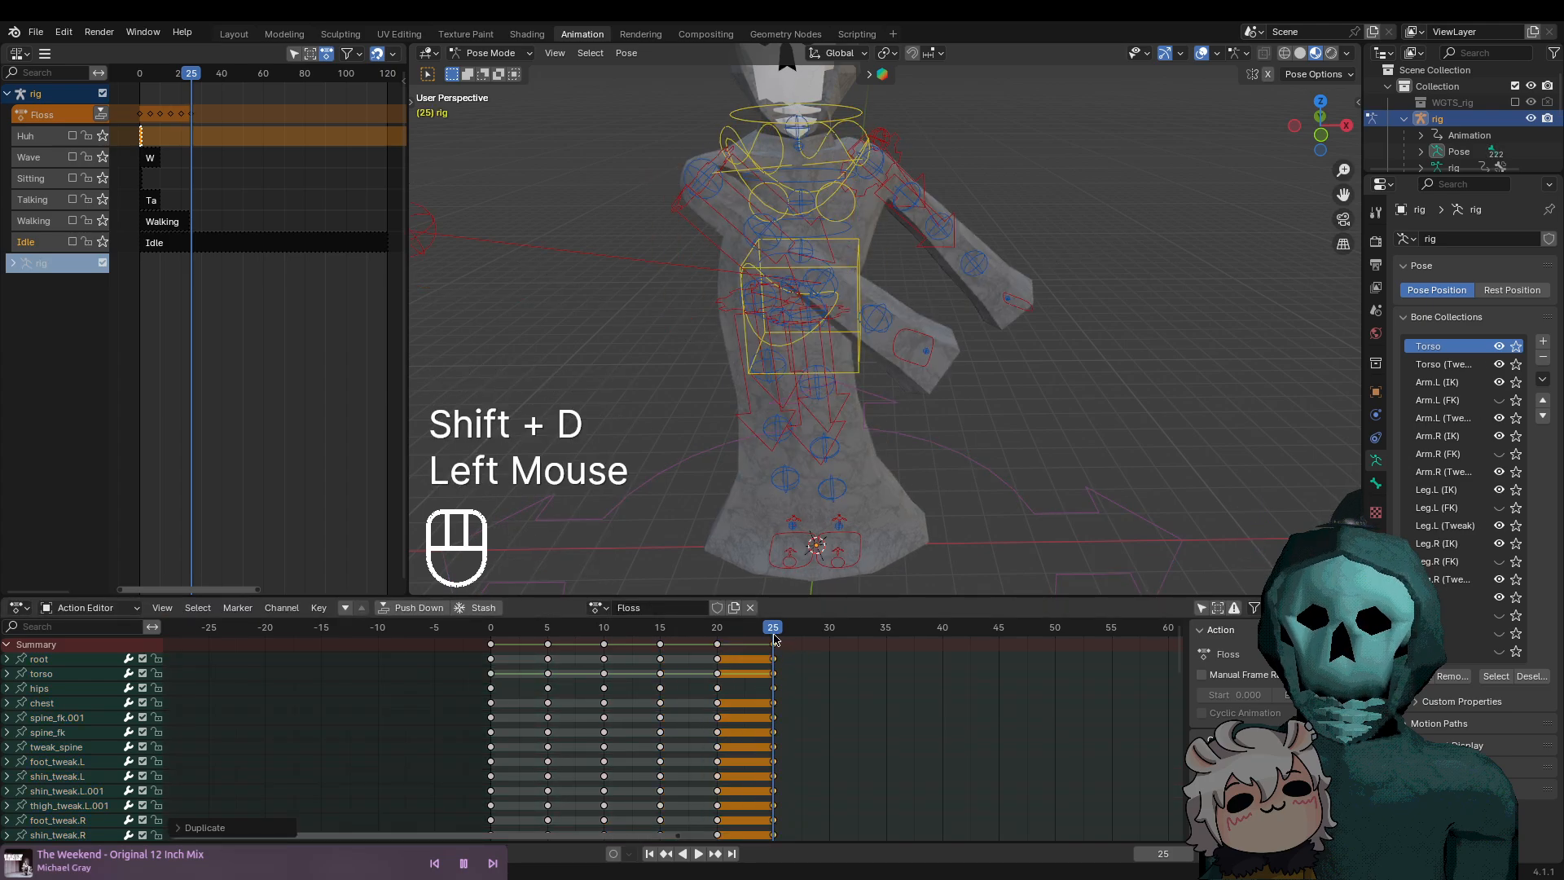
Duplicate the keyframes from frame 5 to frame 30, and those from frame 0 to frame 35
triple_click(553, 650)
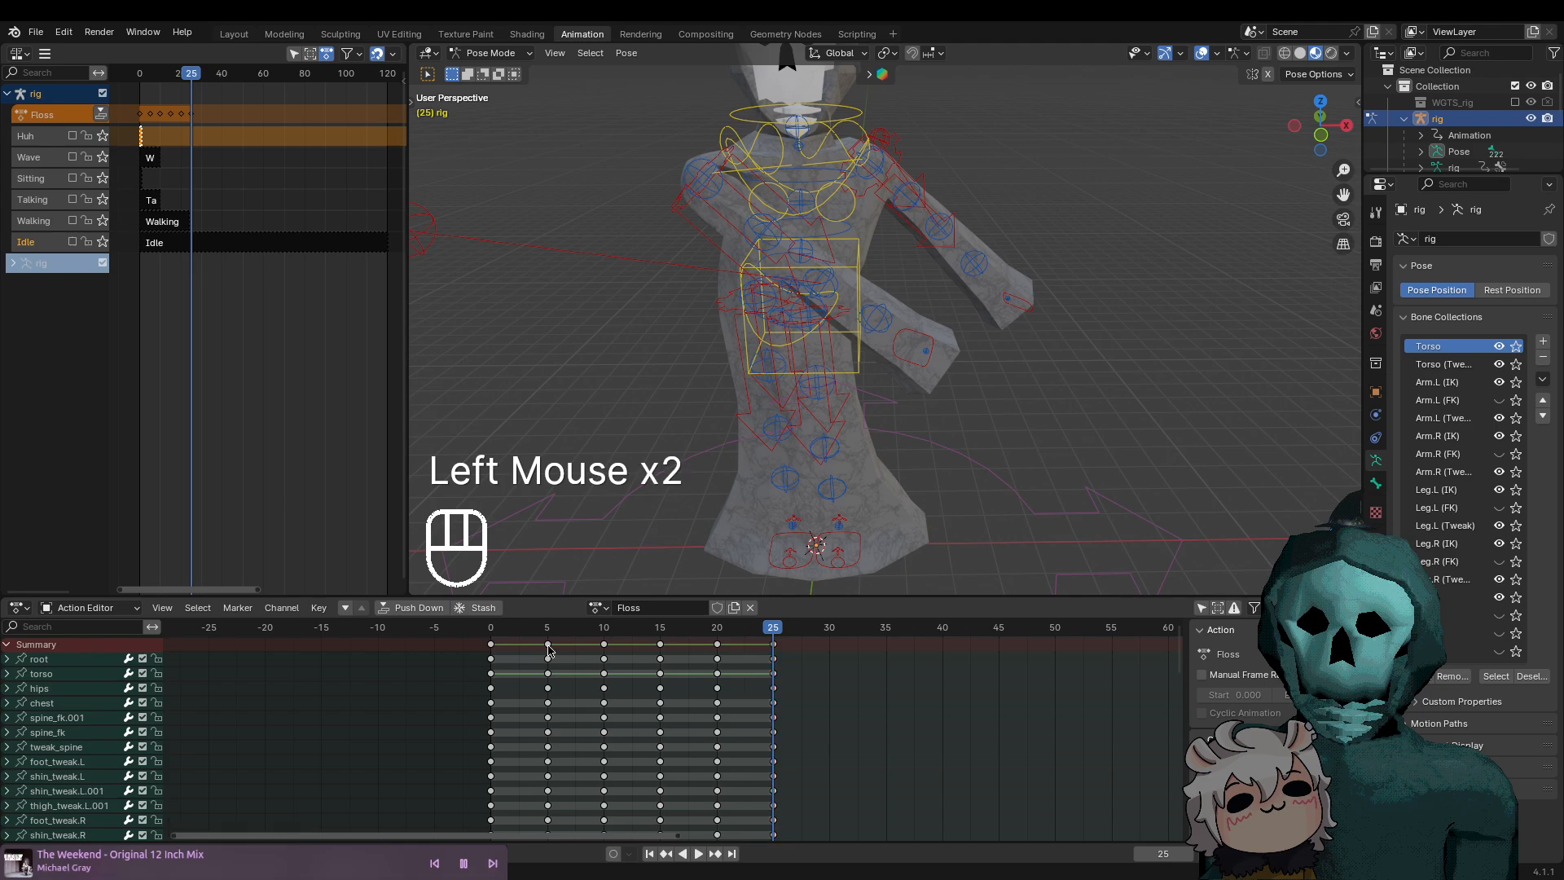
key(shift+d)
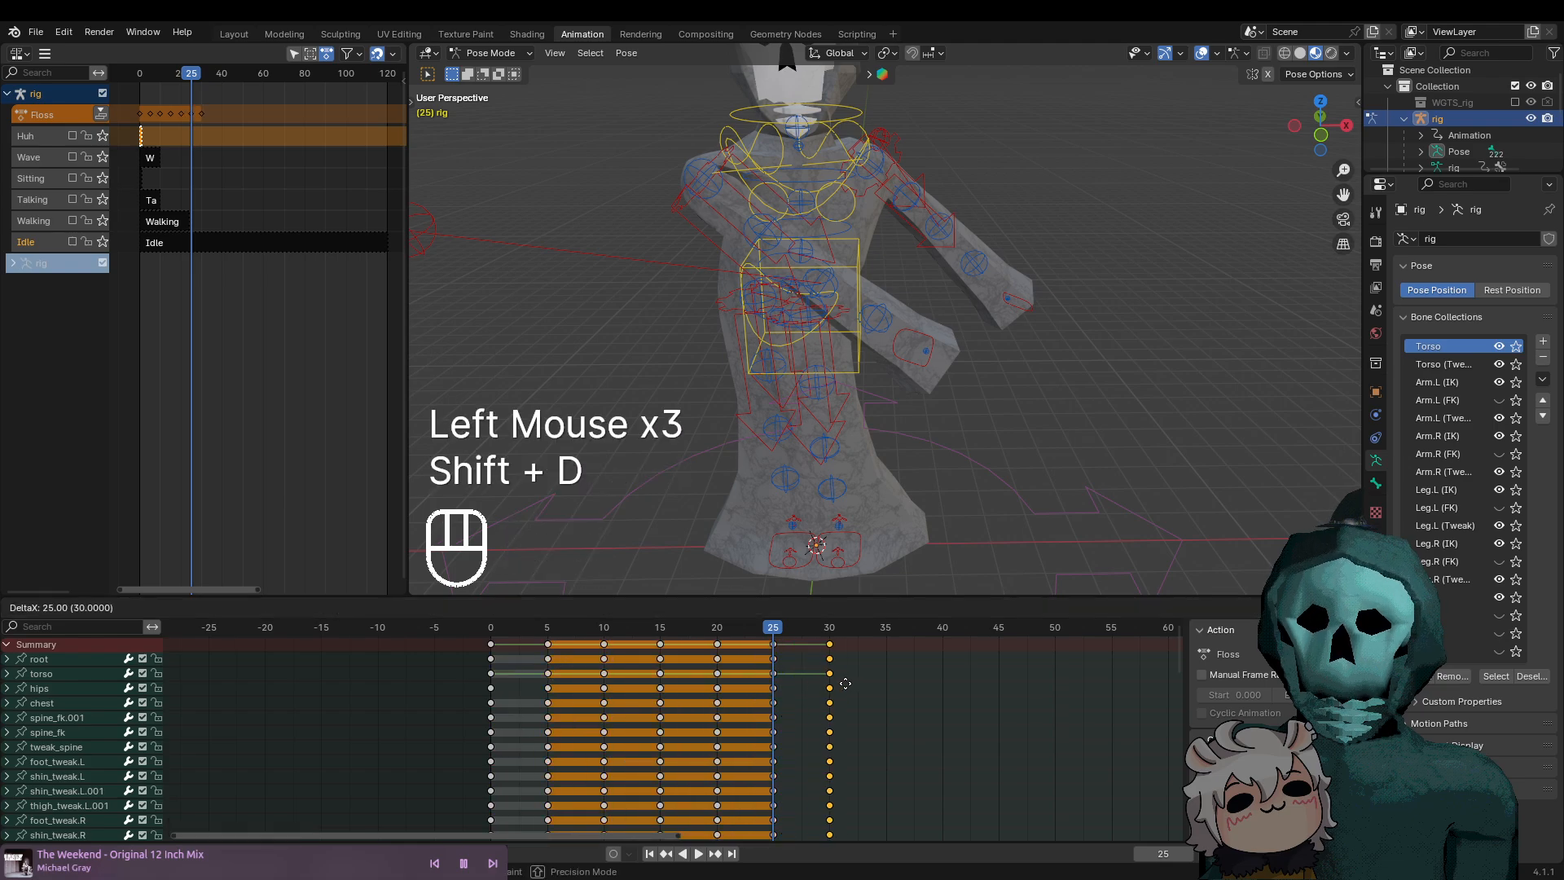
click(846, 683)
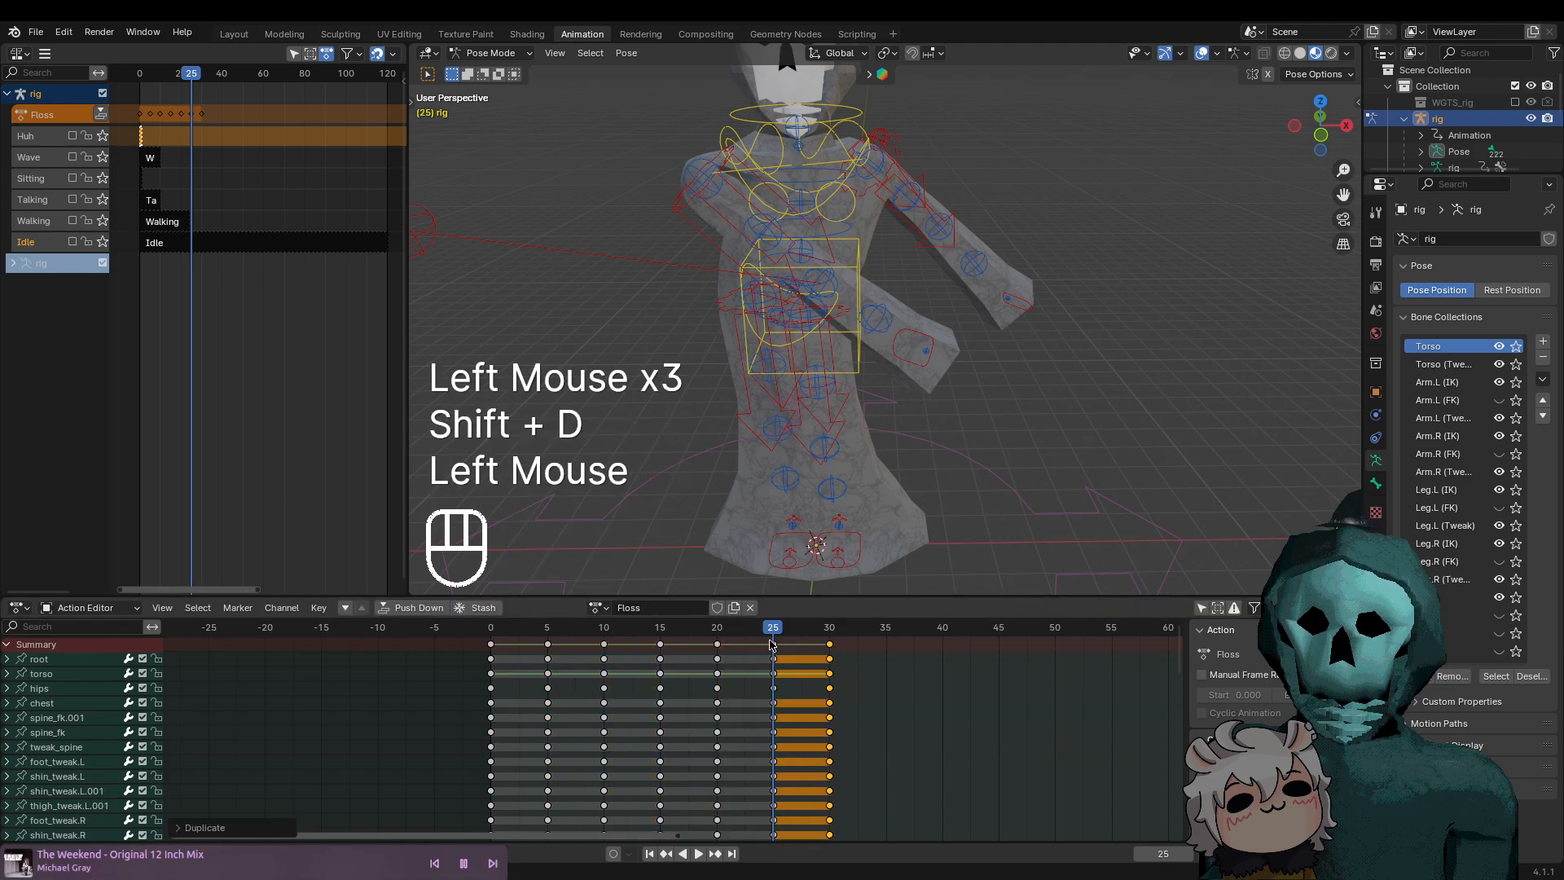
double_click(491, 644)
key(shift+d)
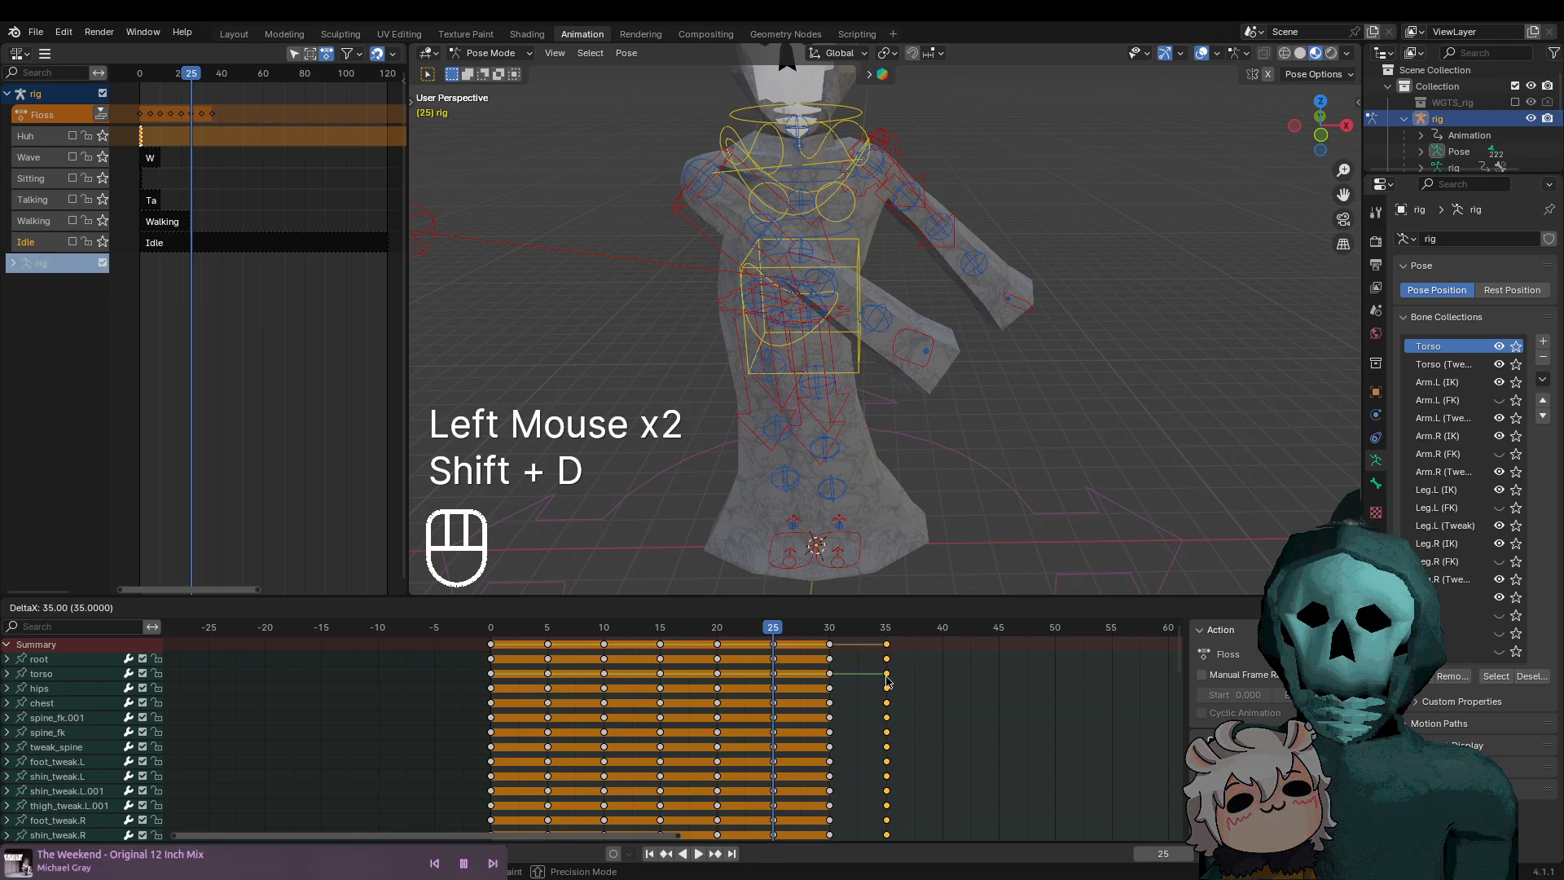
click(1183, 676)
Set the animation's end frame to 35 and play the floss loop back
drag(775, 628, 571, 640)
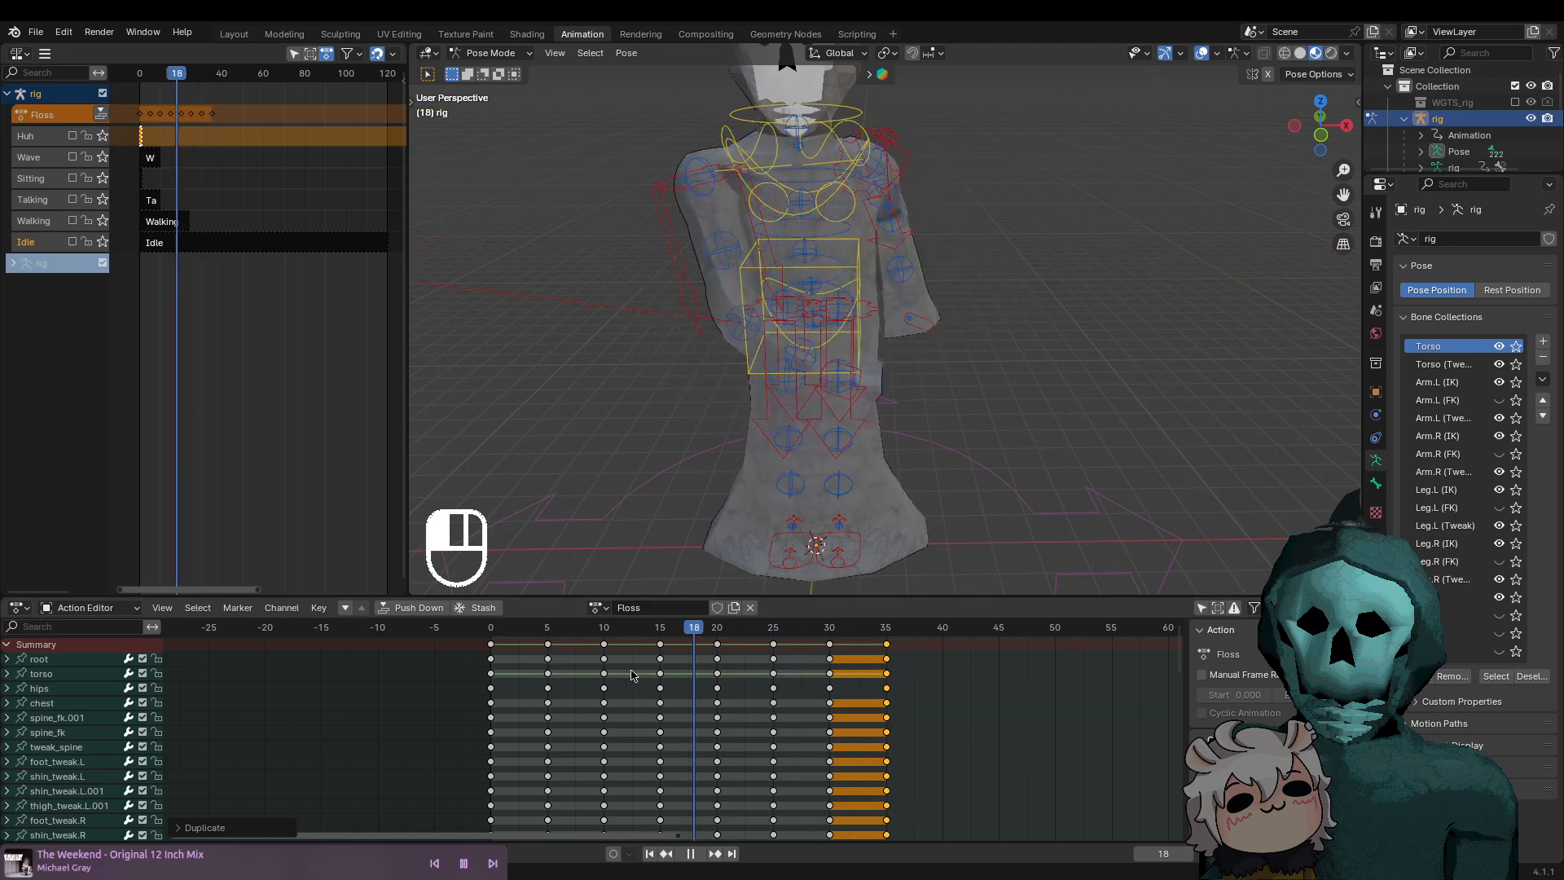
drag(638, 673, 673, 681)
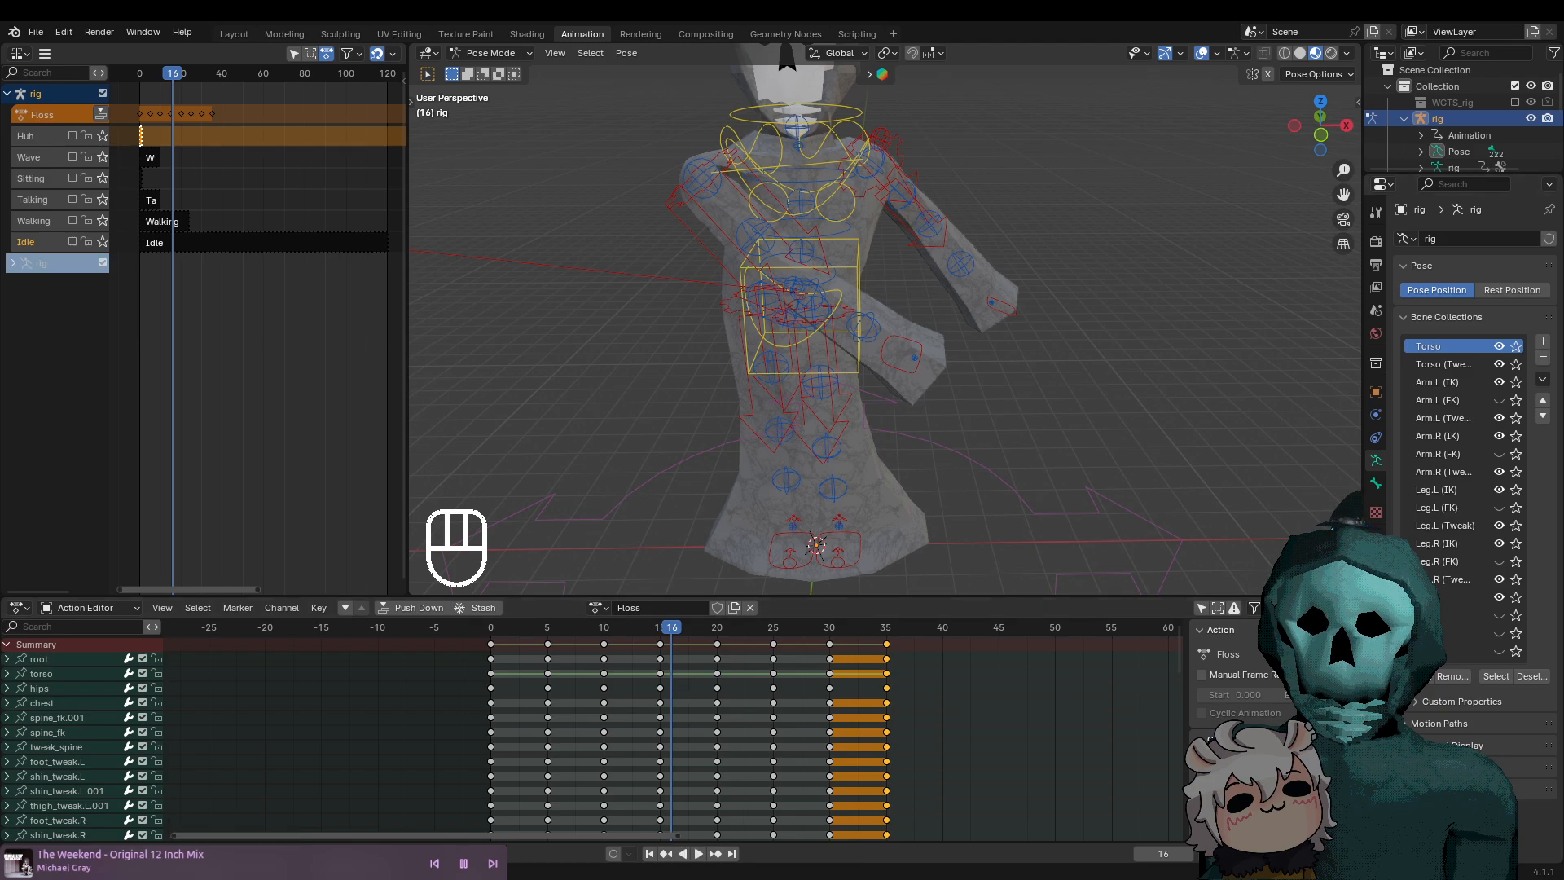
text(35)
key(Return)
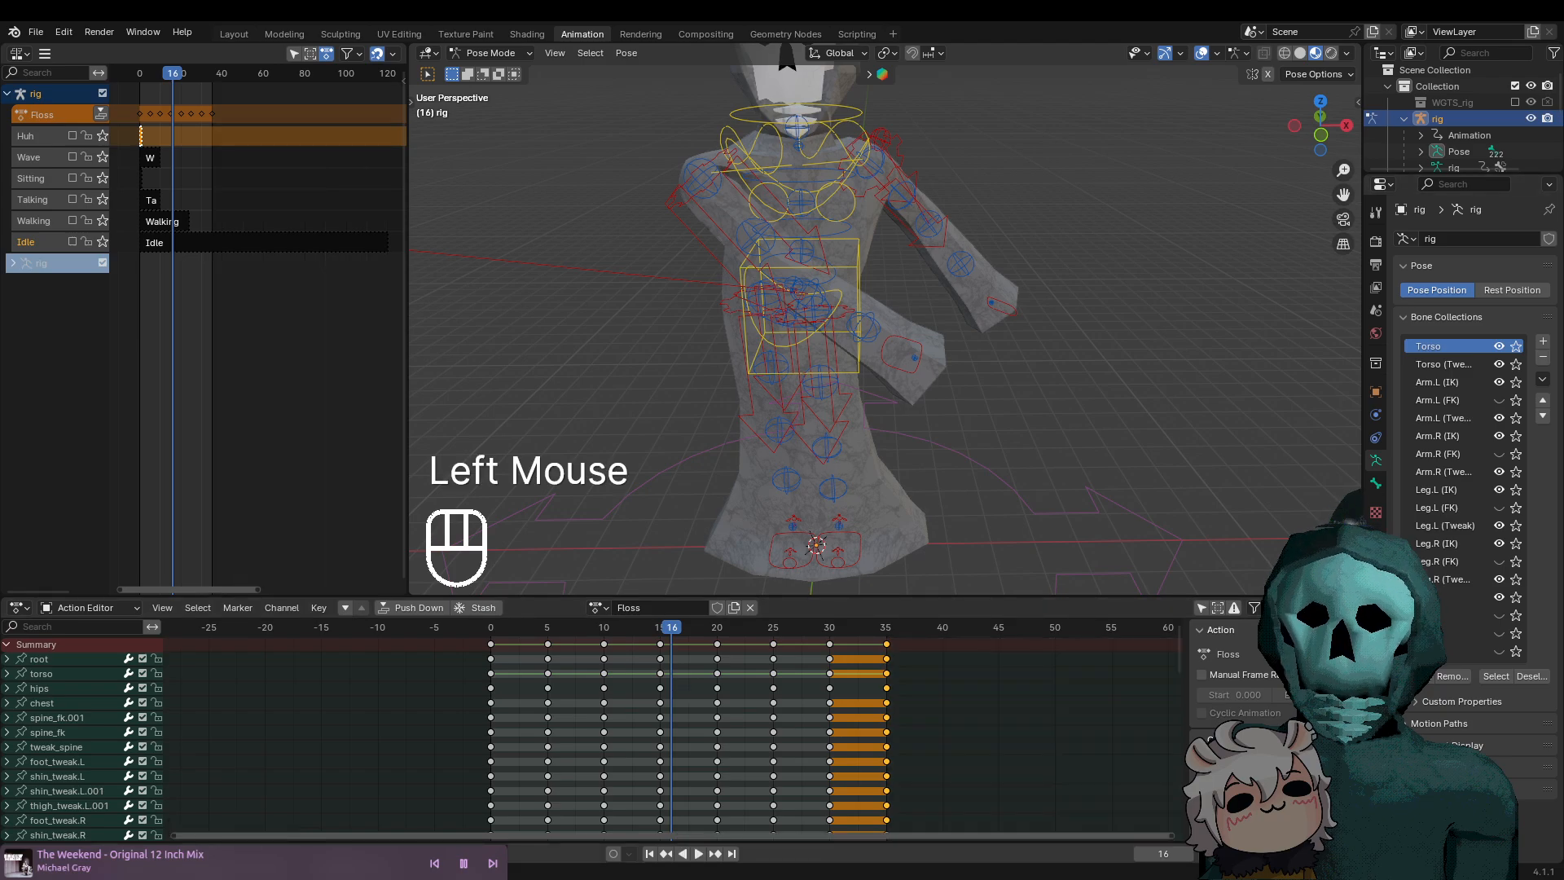
click(677, 633)
key(space)
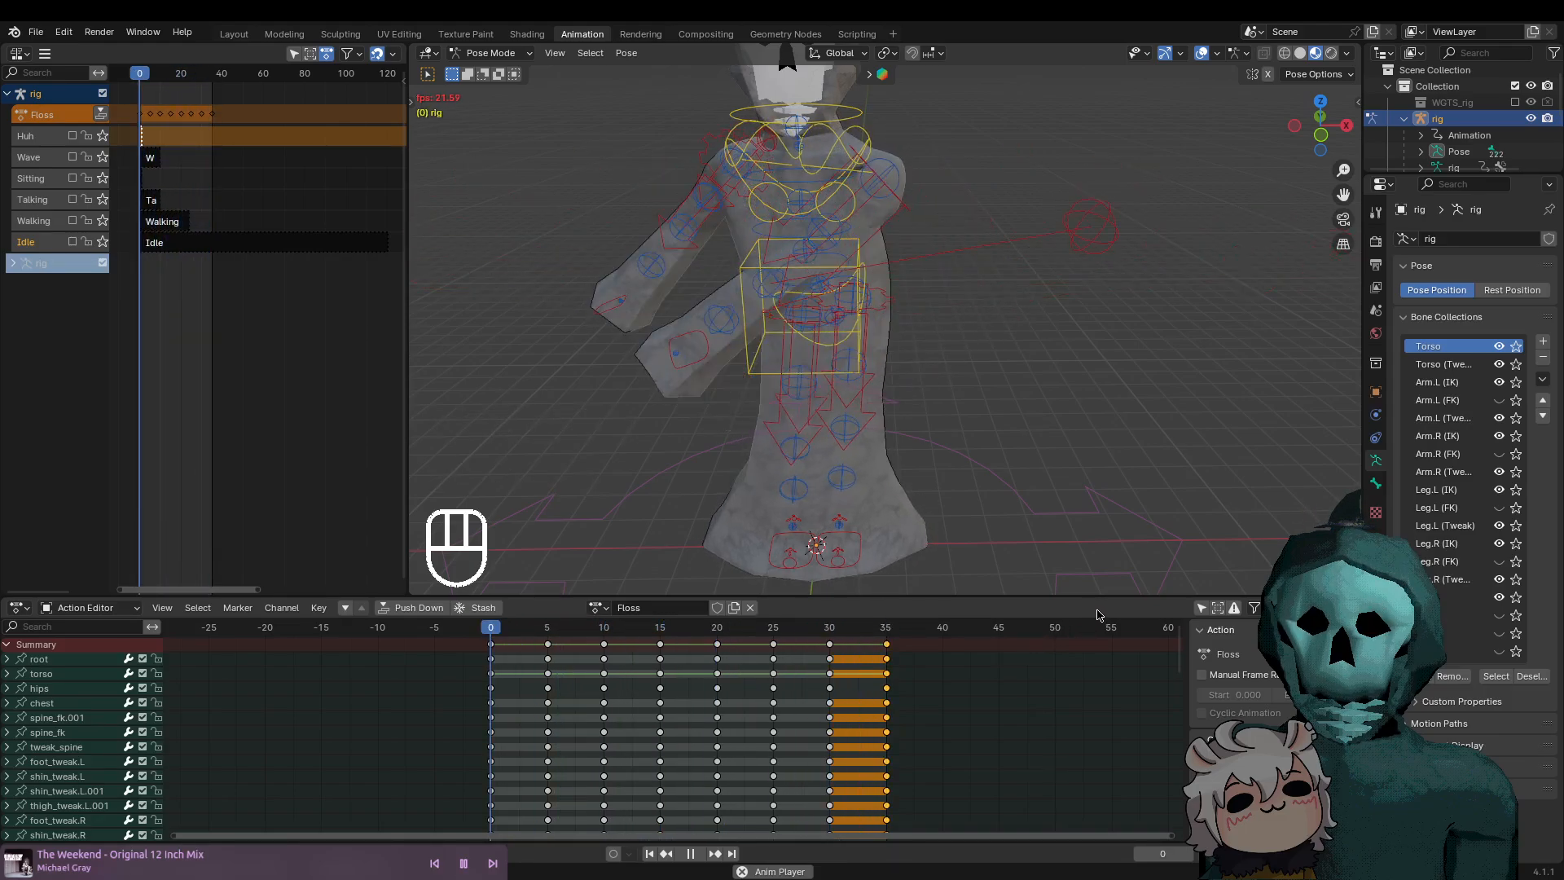
key(space)
Scrub between frames 0 and 18 to examine how the arms swing past the torso
drag(780, 632, 660, 652)
drag(708, 649, 624, 667)
scroll(908, 438, up, 2)
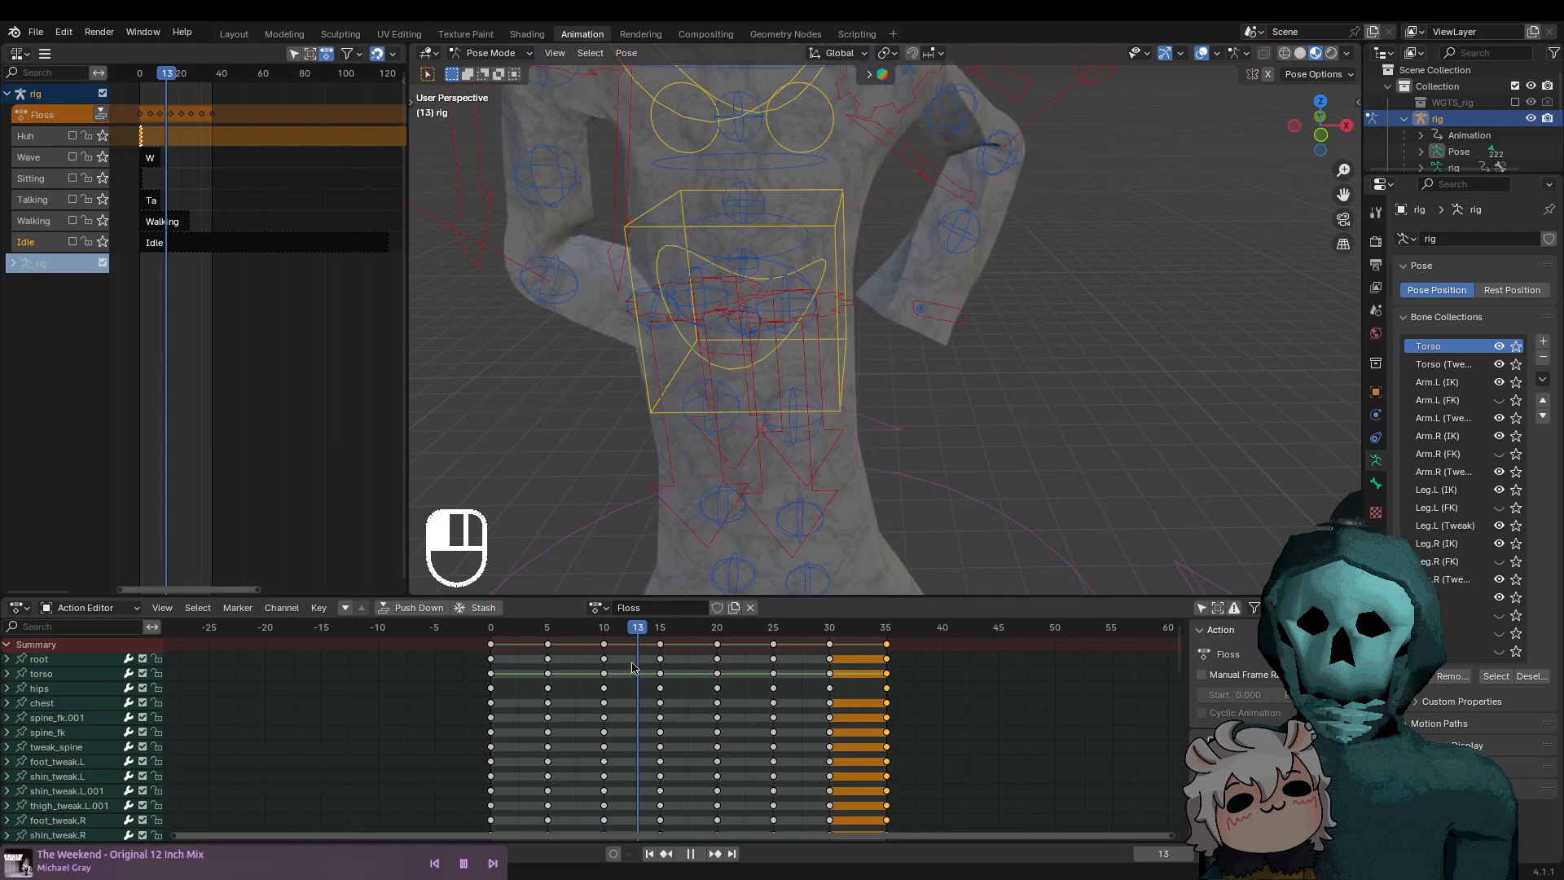
drag(631, 668, 472, 663)
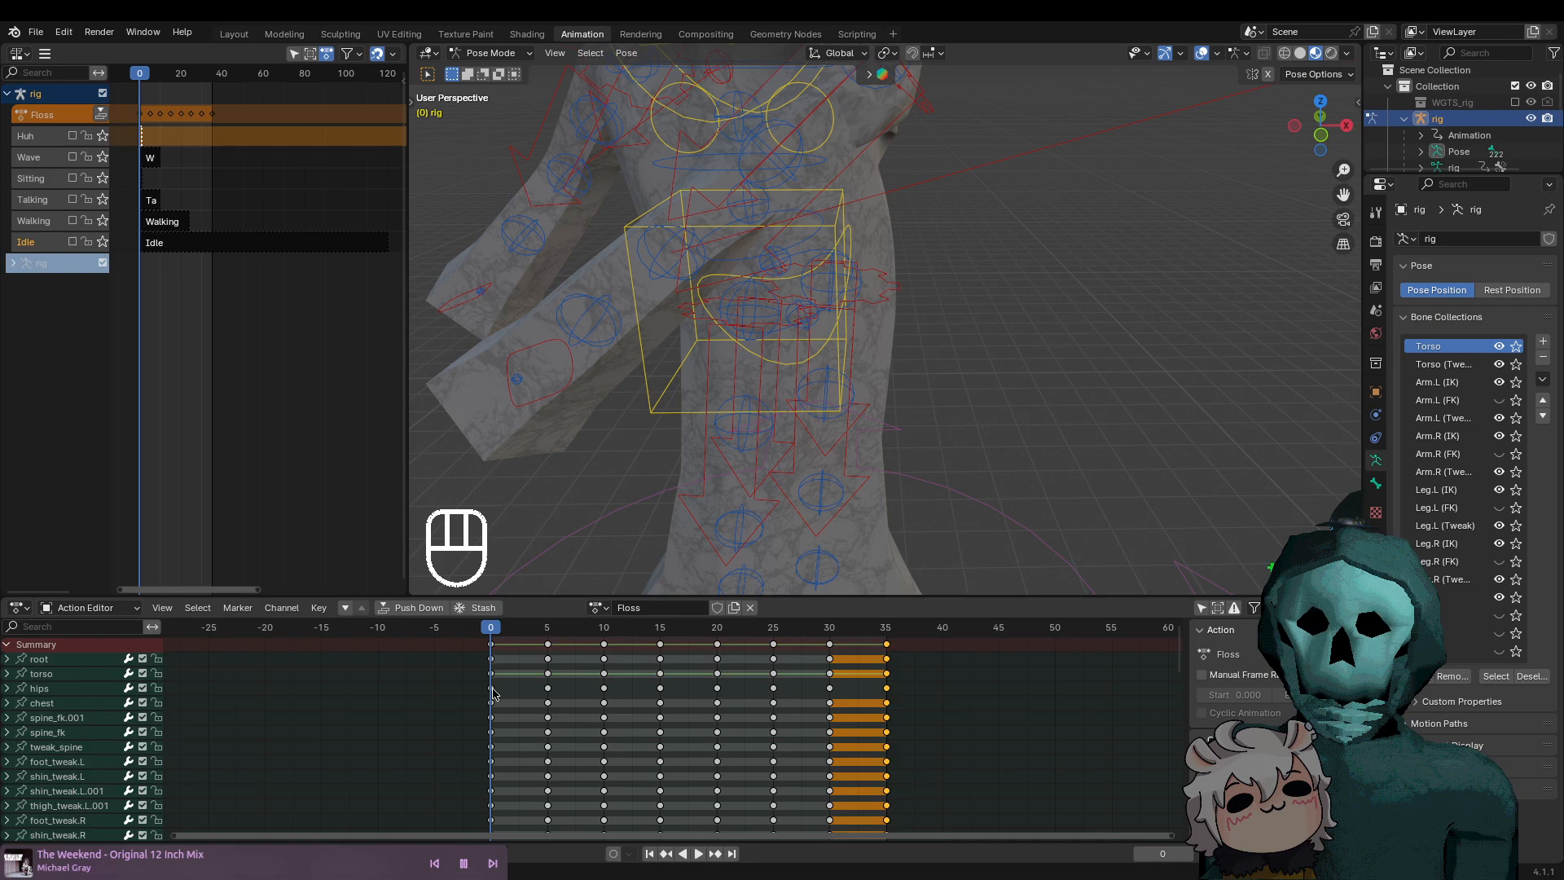
scroll(867, 338, down, 3)
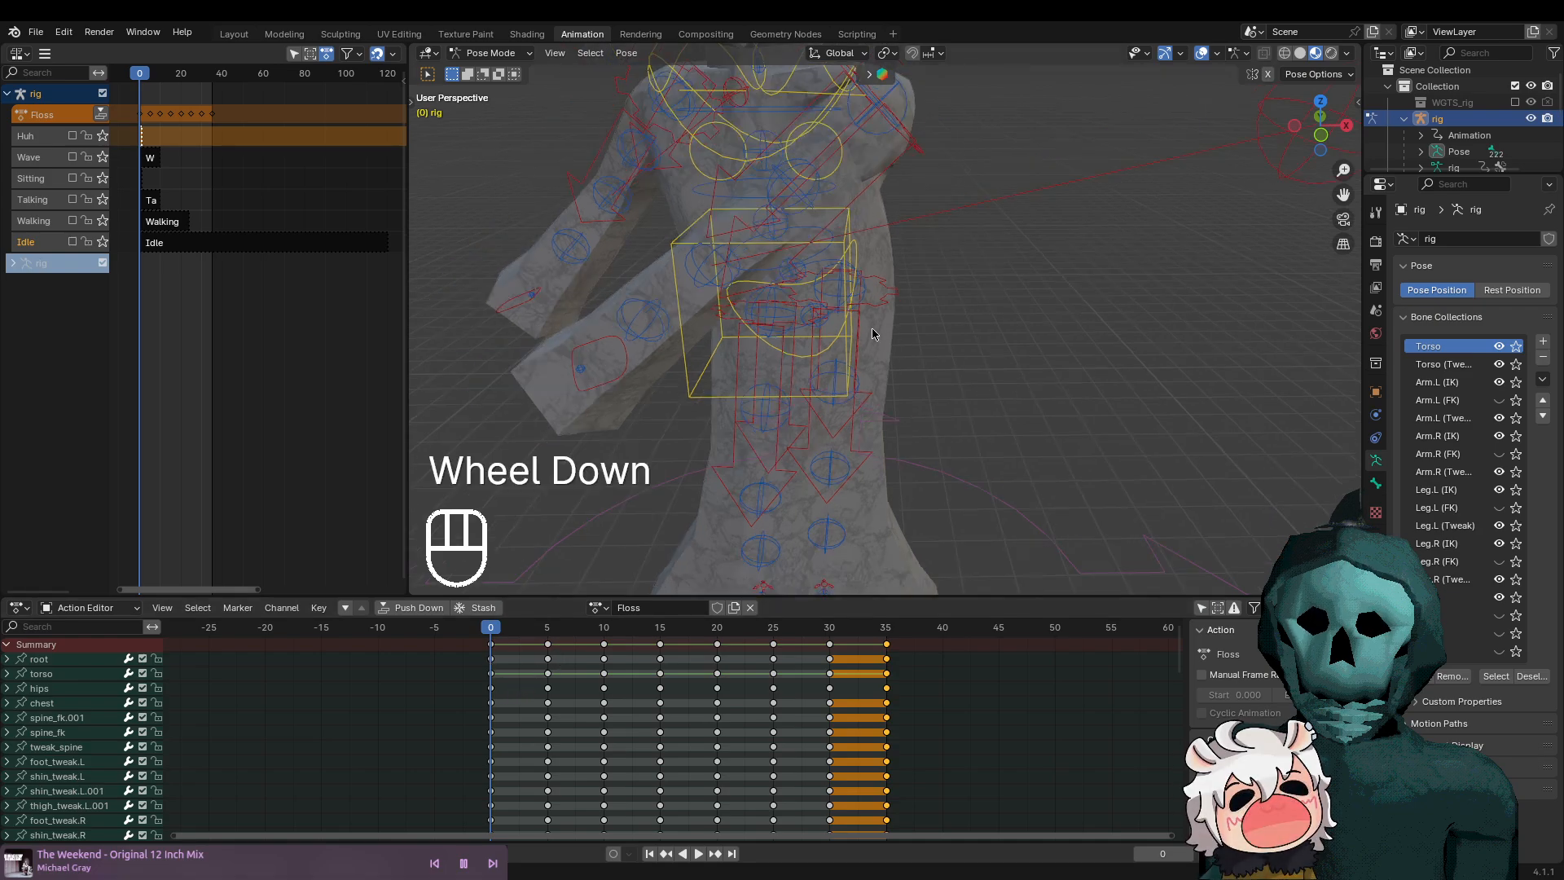
scroll(826, 345, up, 1)
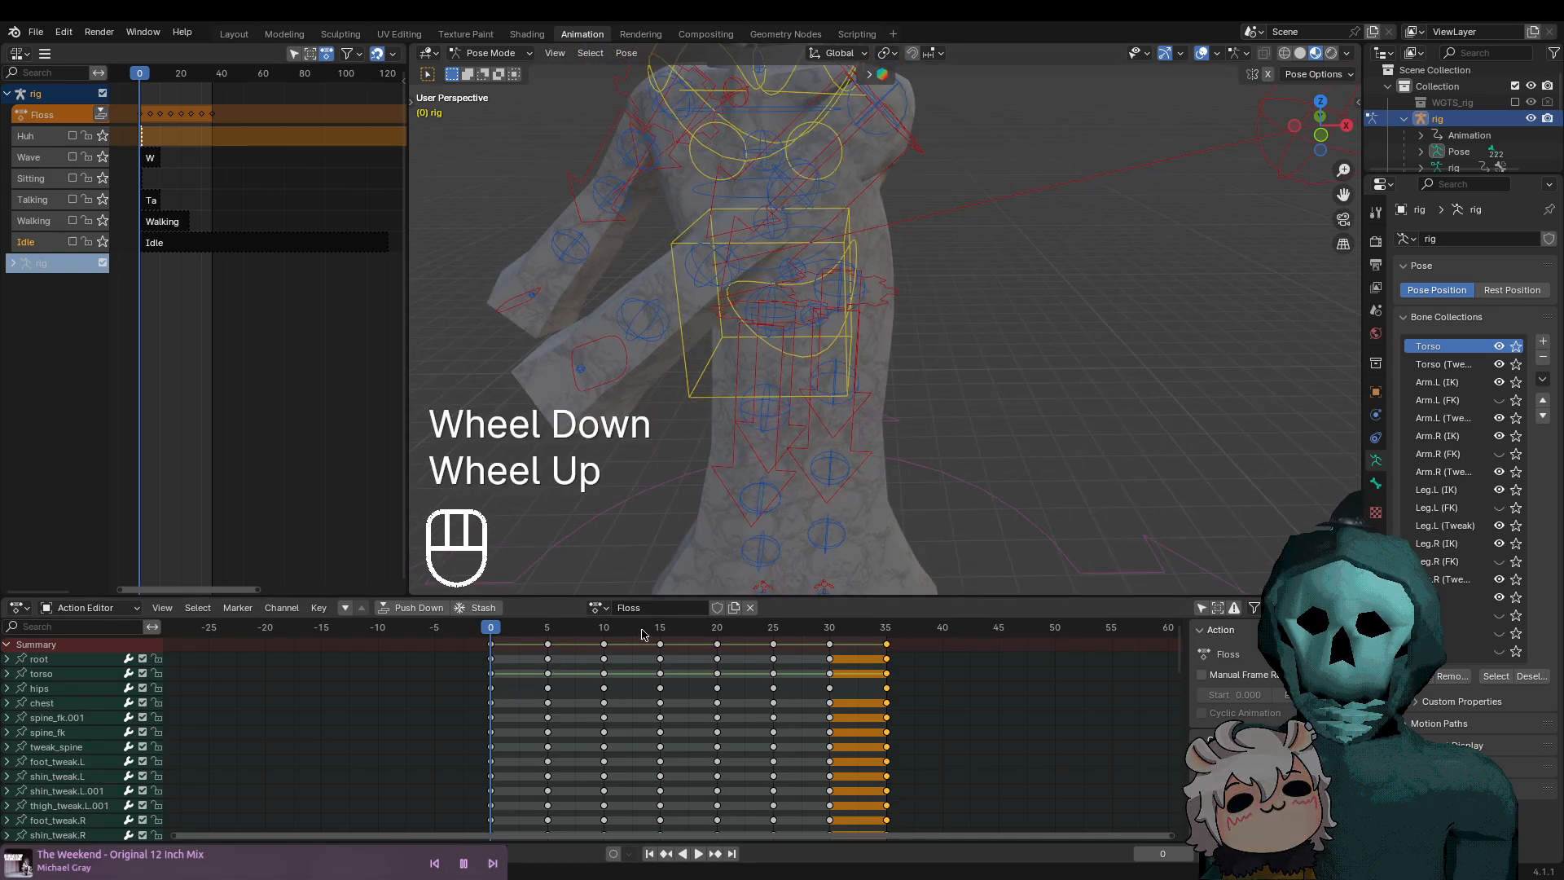
scroll(815, 408, up, 2)
scroll(815, 424, down, 2)
middle_drag(815, 440, 901, 419)
drag(497, 633, 614, 635)
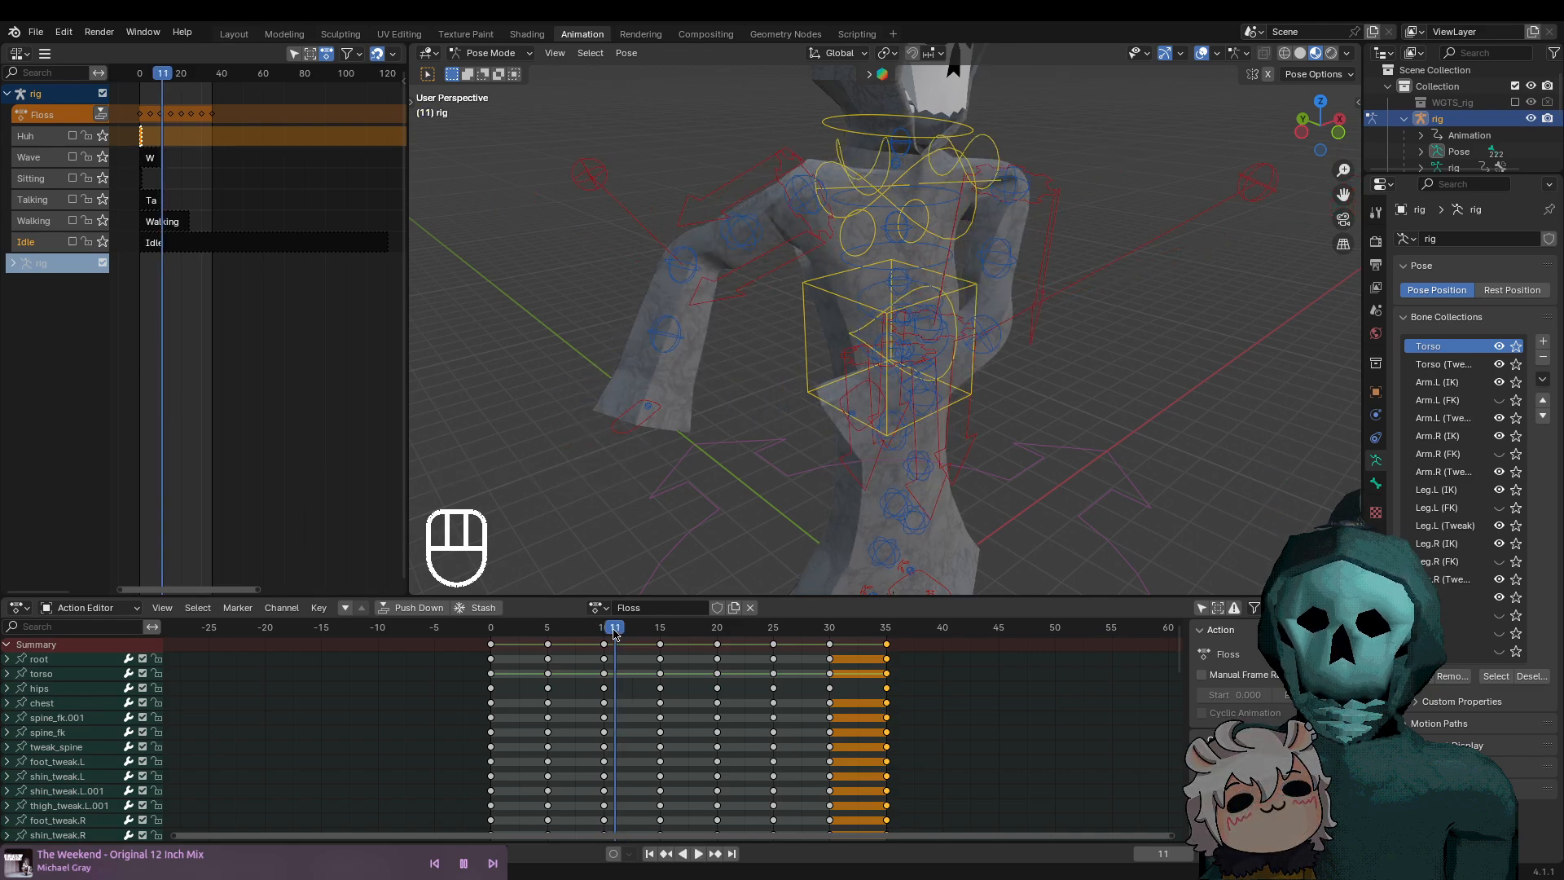
Switch the viewport to solid shading and inspect the arms around the torso at frame 11
middle_drag(1212, 81, 1083, 281)
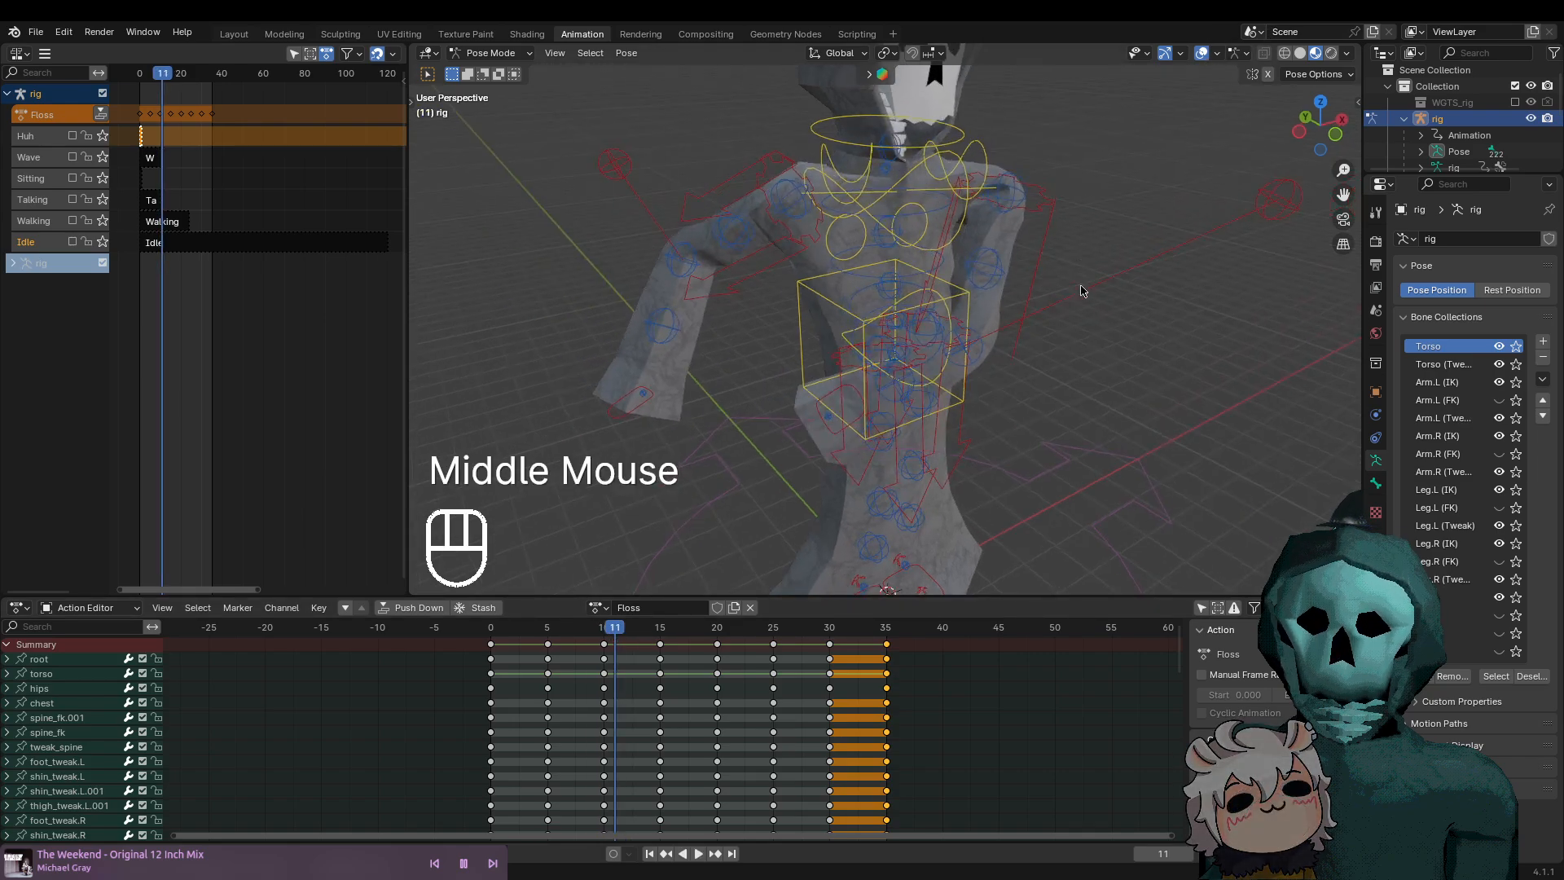
key(z)
middle_drag(1098, 339, 1142, 371)
scroll(1066, 458, up, 2)
middle_drag(1066, 458, 1041, 432)
scroll(1041, 431, down, 2)
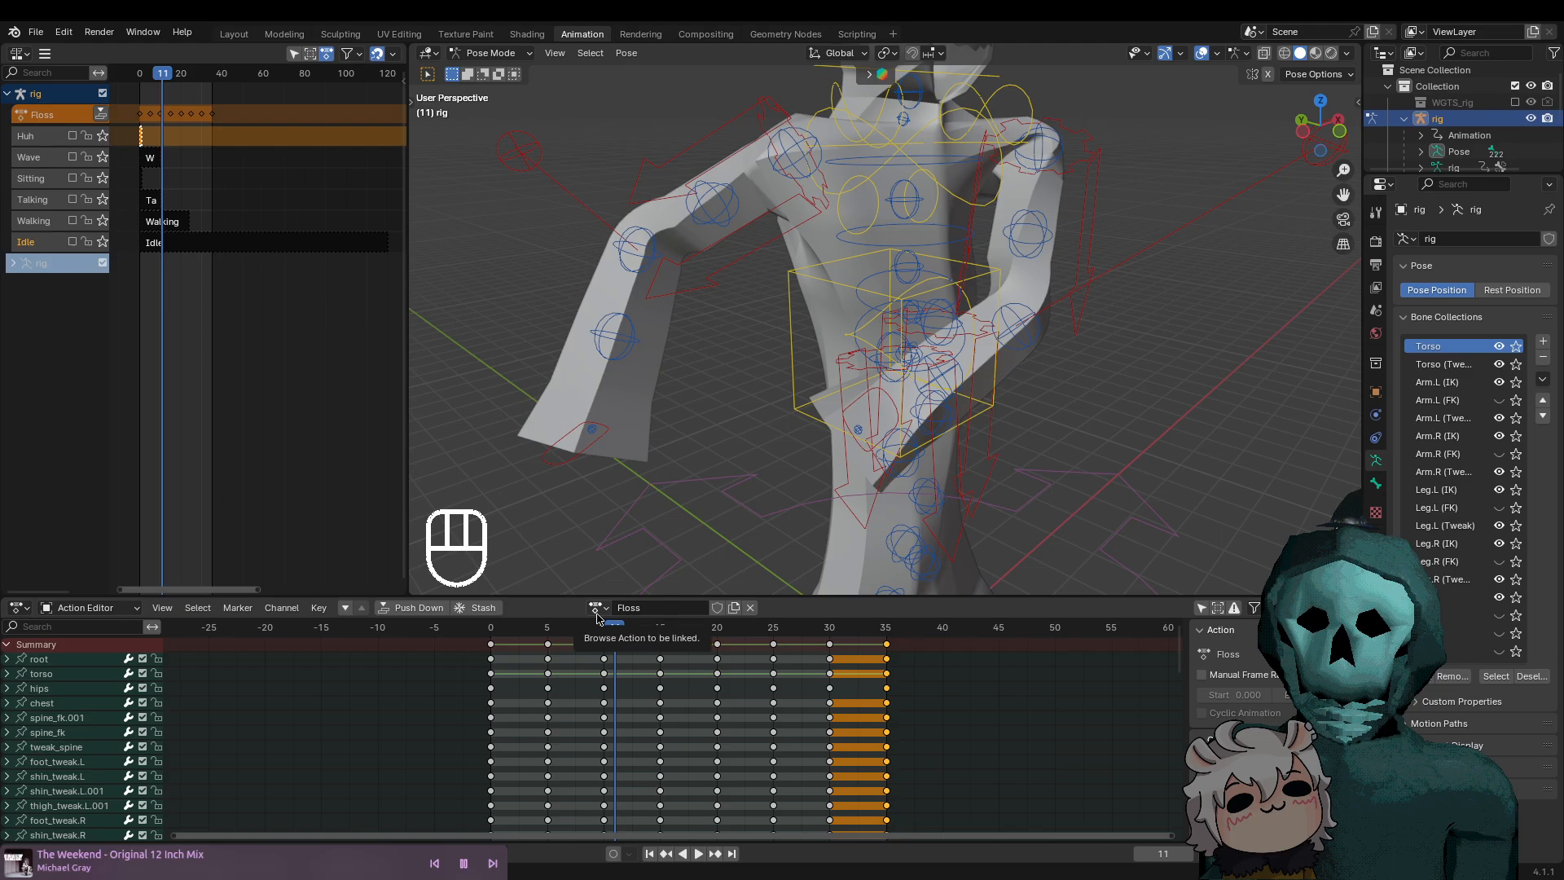
Go through frames 0 to 12 one by one to examine how the arms pass the body
drag(625, 632, 500, 638)
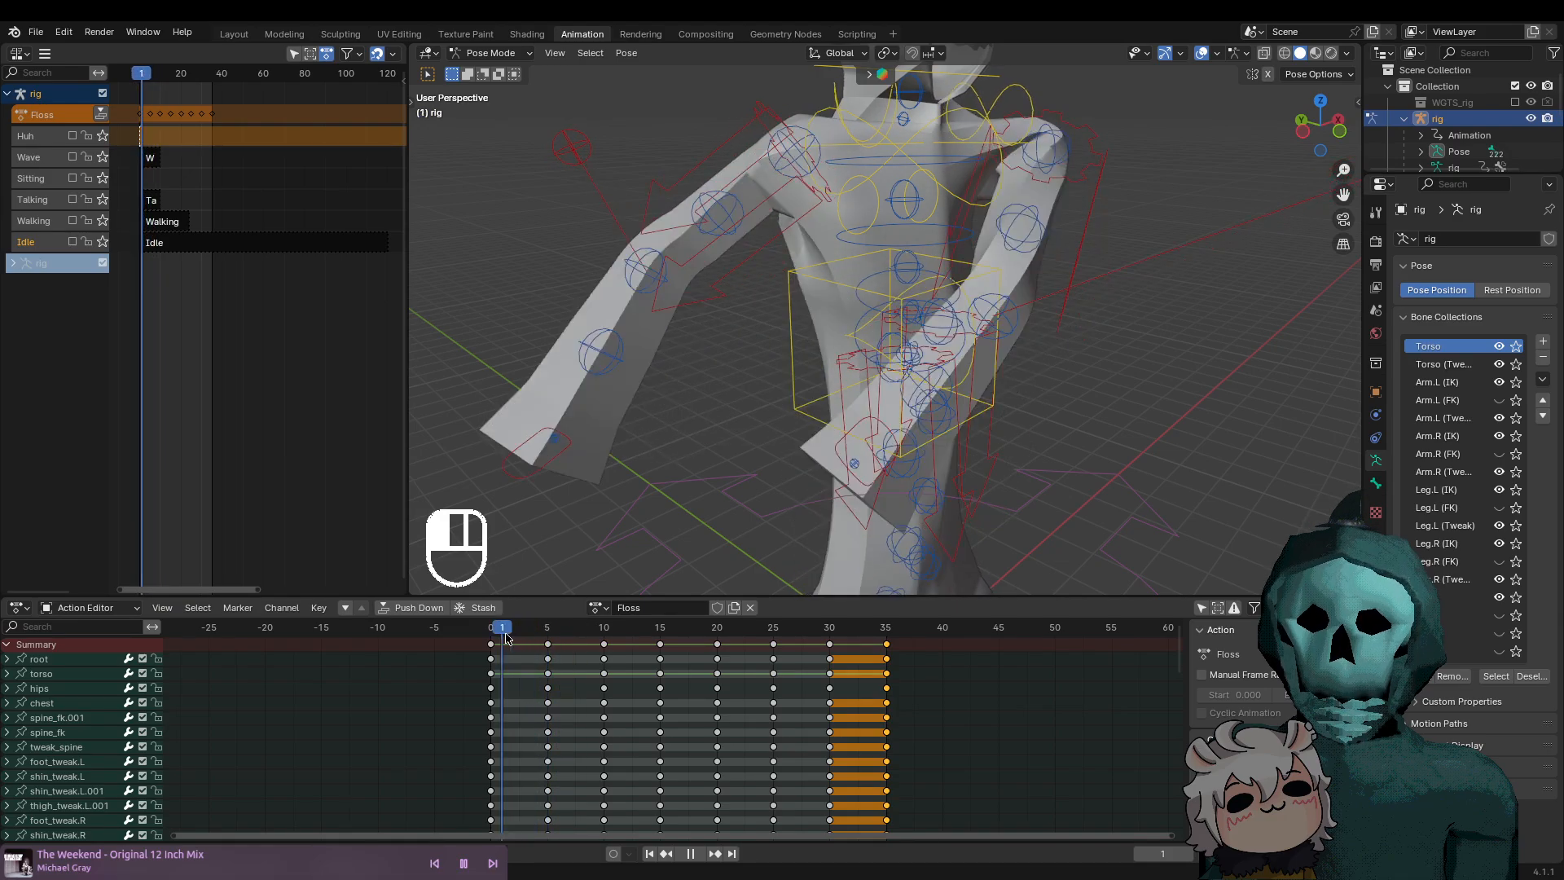
drag(506, 638, 475, 638)
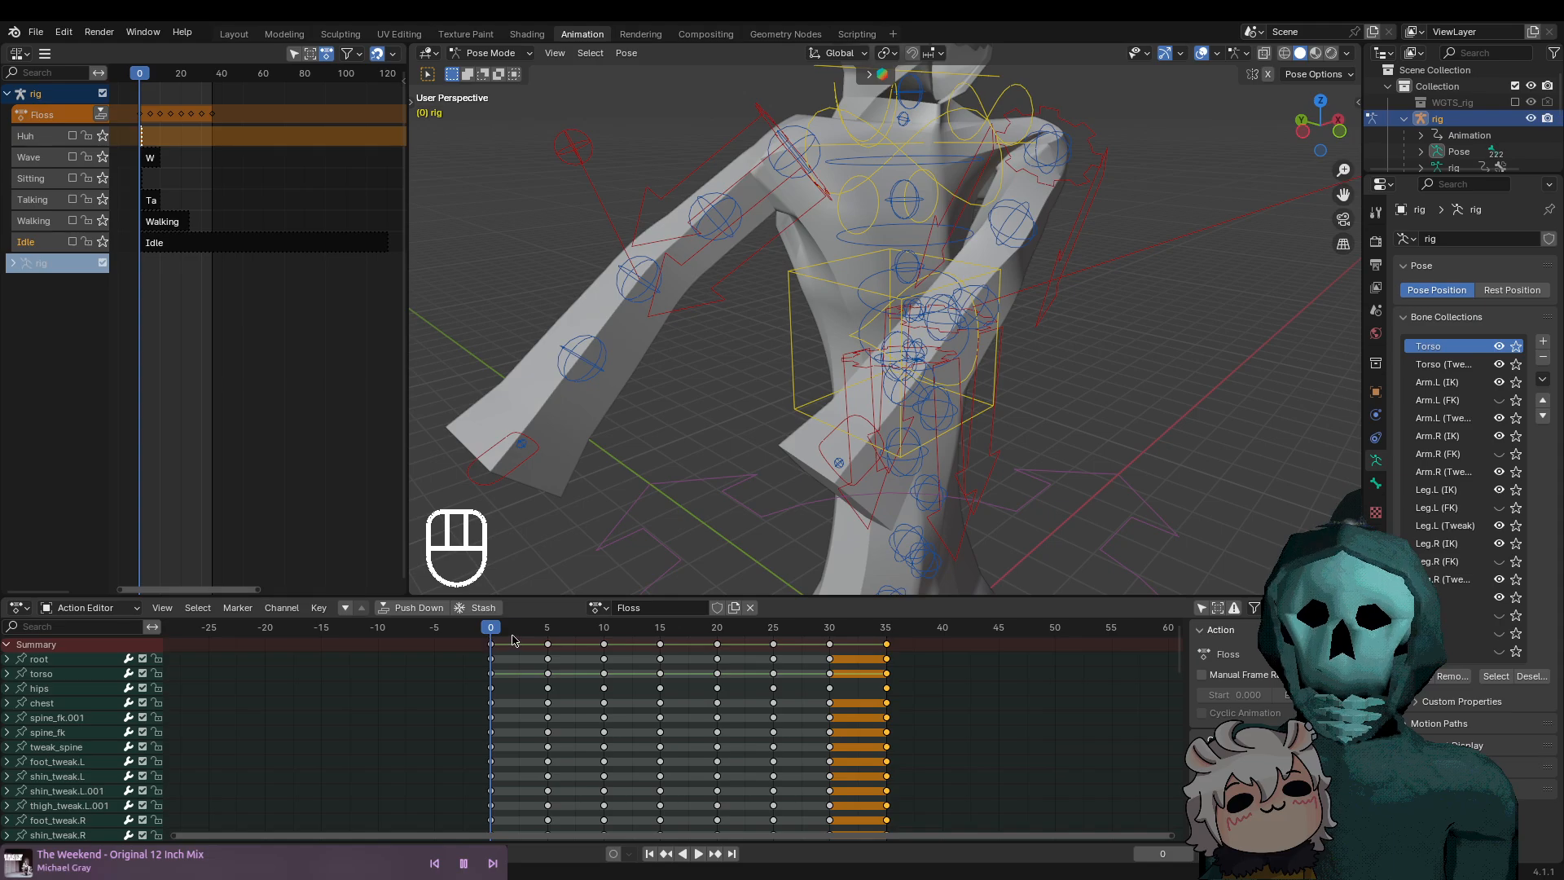
key(Right)
key(Right)
key(Right)
key(Right)
key(Right)
key(Right)
key(Right)
key(Right)
key(Left)
key(Left)
key(Left)
key(Left)
key(Left)
key(Left)
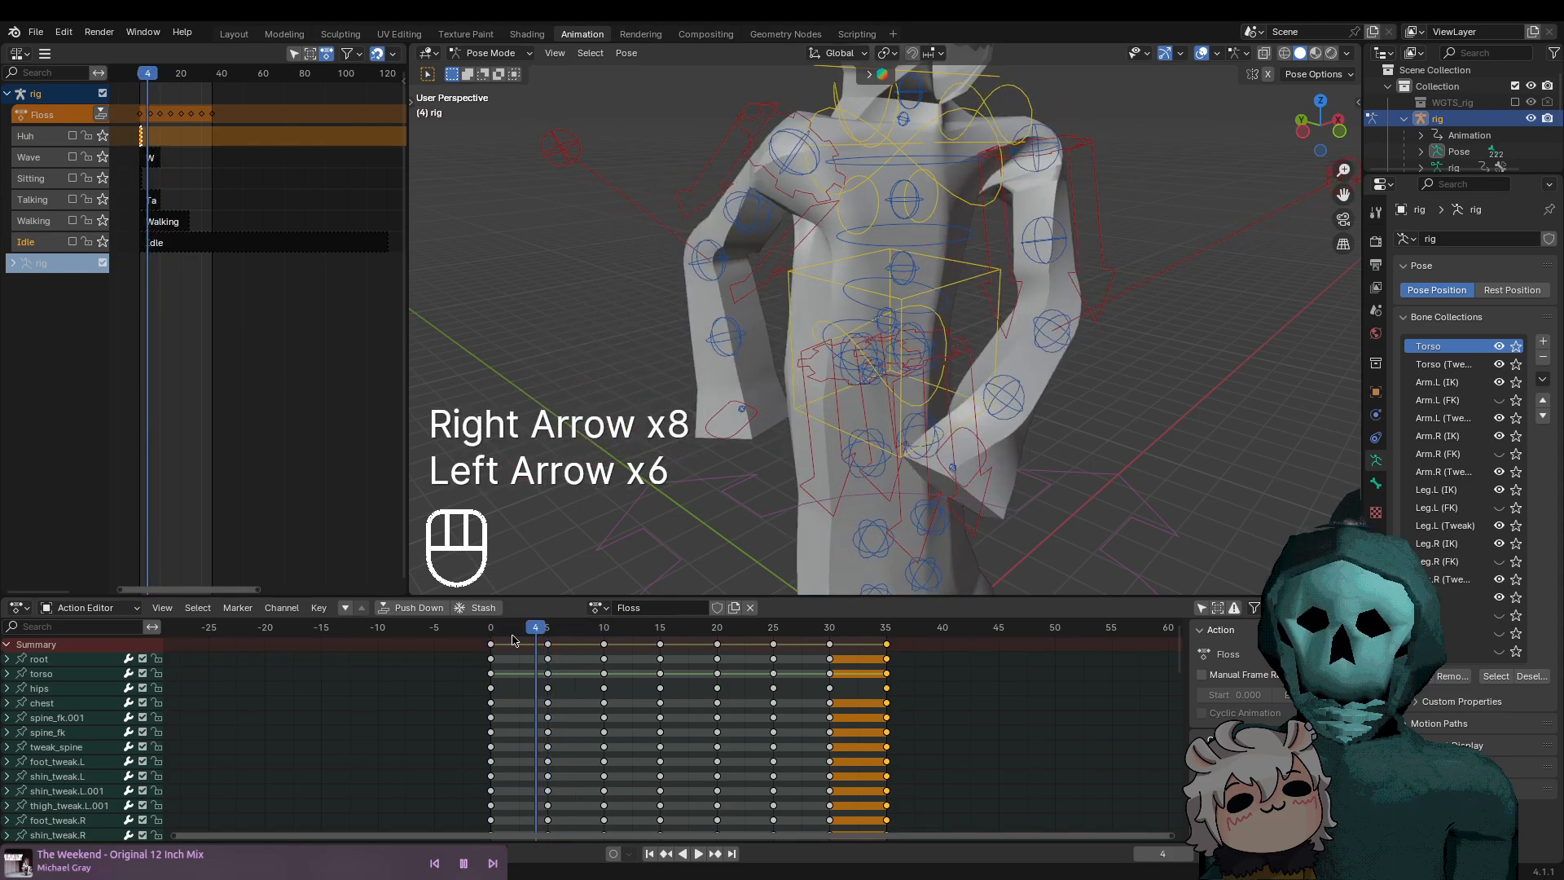
key(Left)
key(Right)
key(Right)
key(Right)
key(Right)
key(Right)
key(Right)
key(Right)
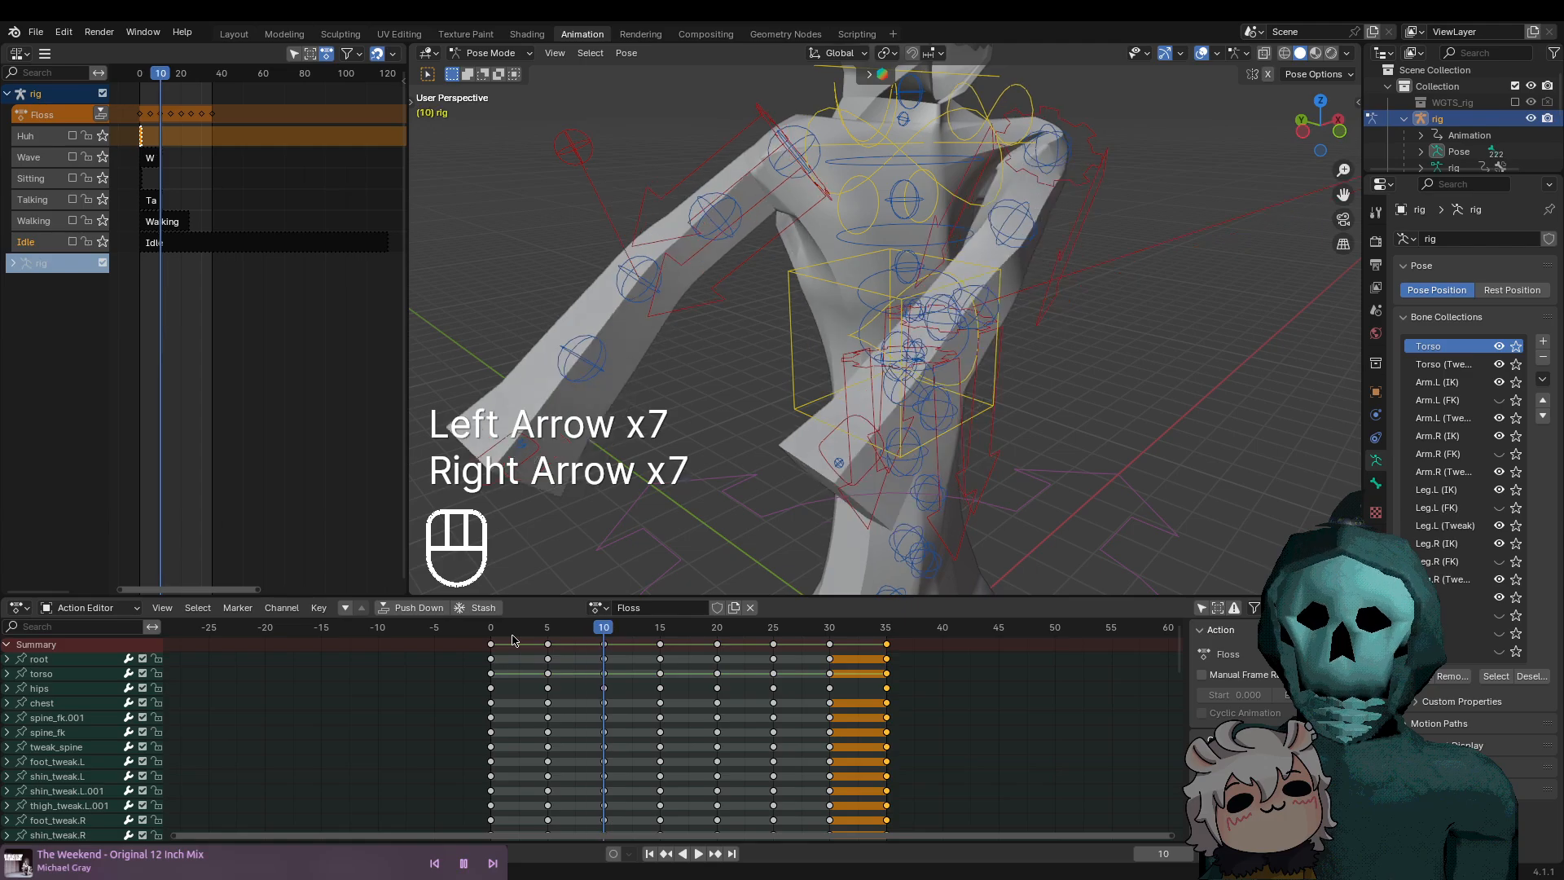
key(Right)
key(Right)
key(Left)
Examine the arm swing from the front between frames 11 and 14 for hands cutting through the torso
middle_drag(1191, 338, 1246, 274)
shift+middle_drag(1016, 290, 1101, 330)
middle_drag(1102, 330, 1031, 391)
key(Right)
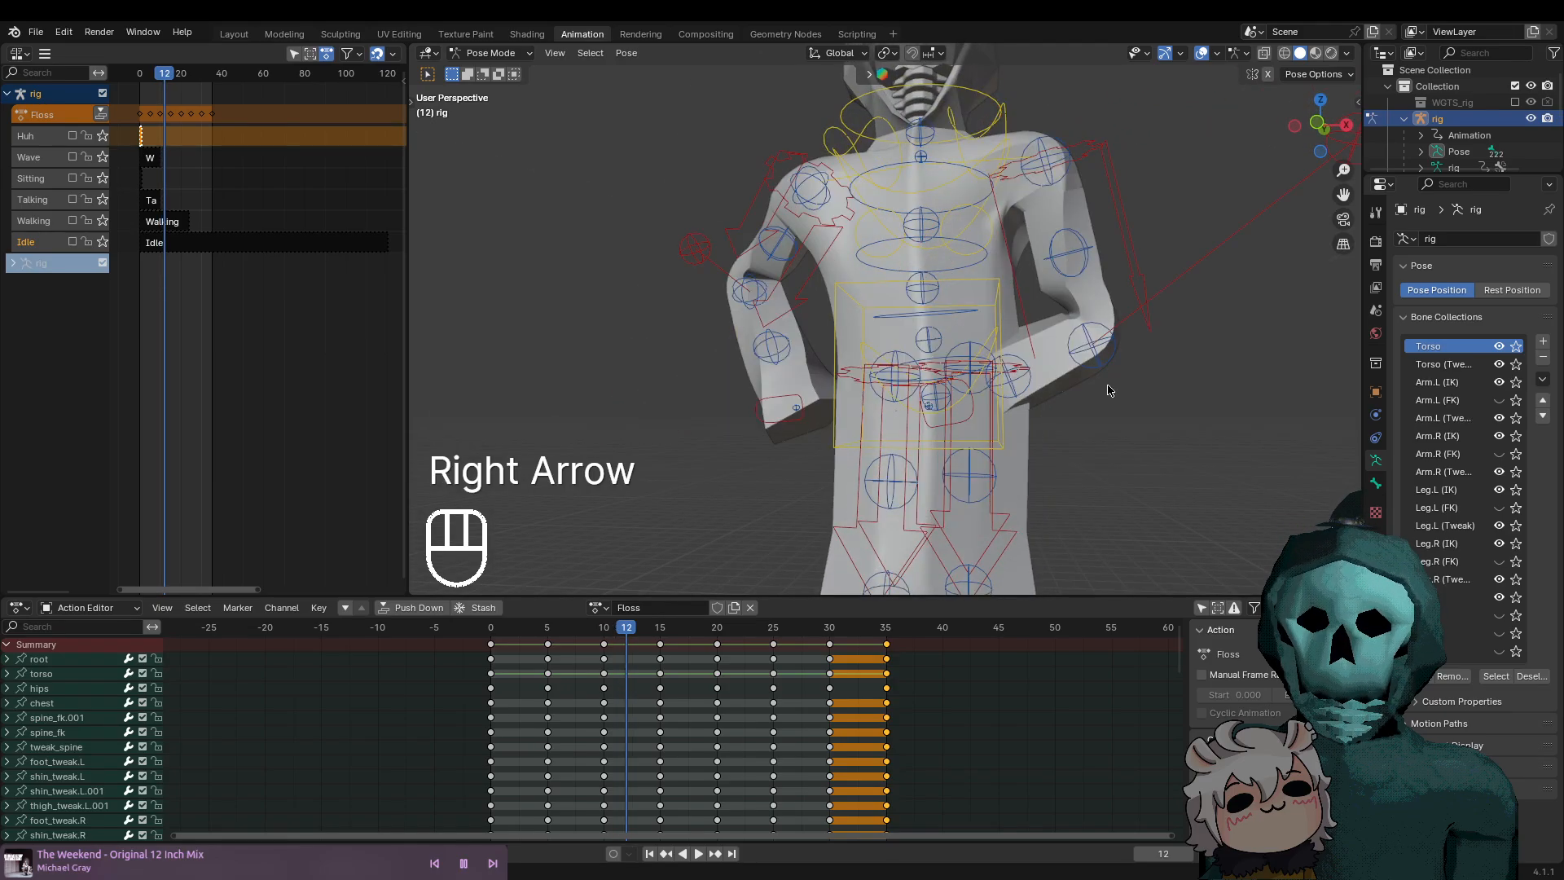
key(Right)
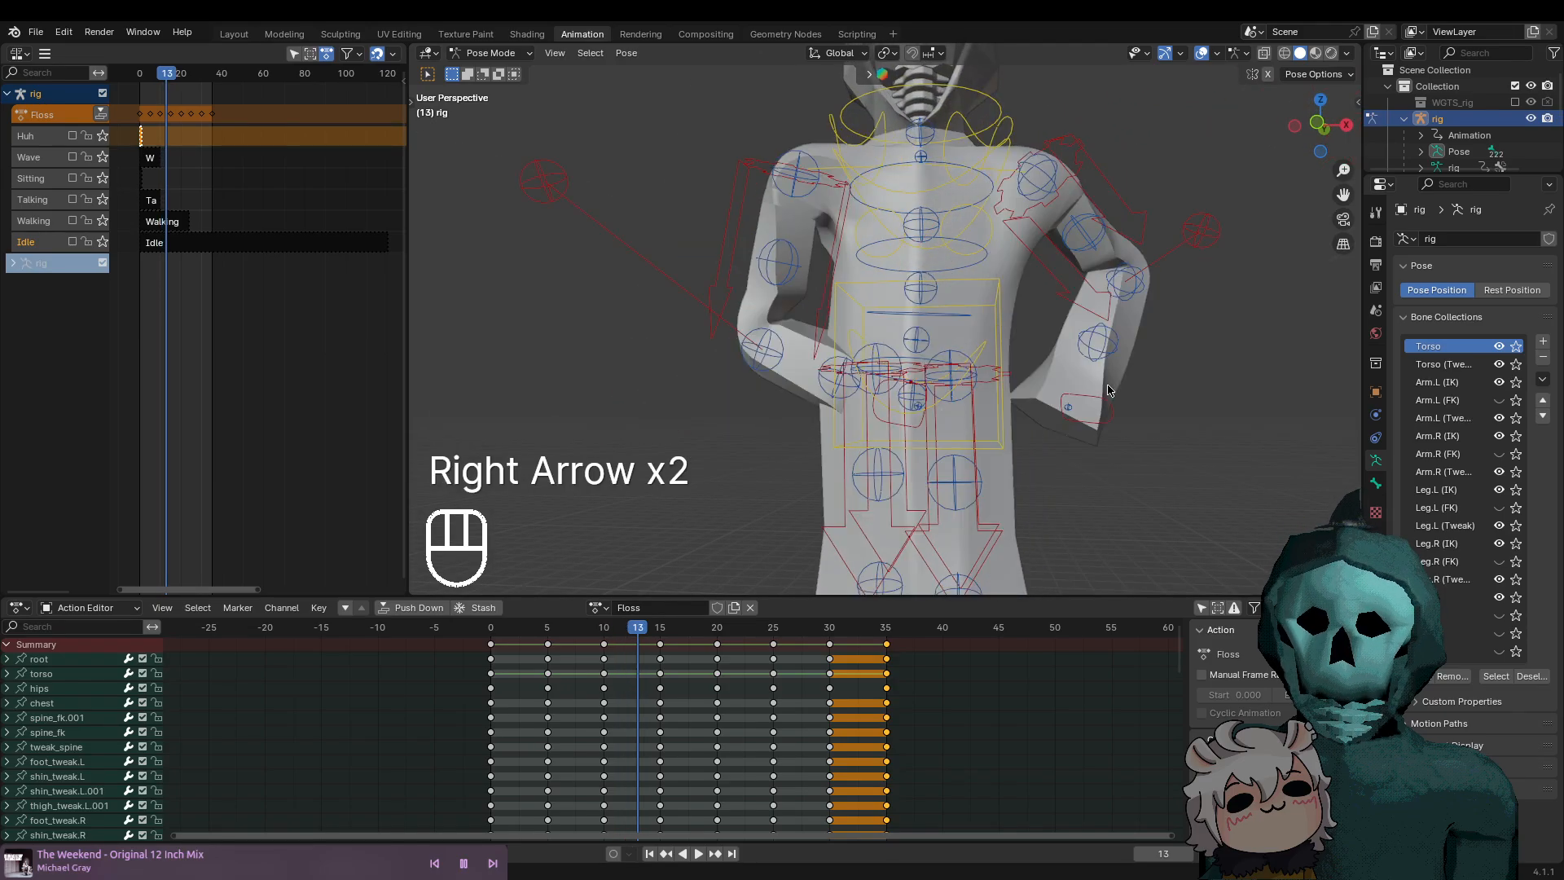
key(Right)
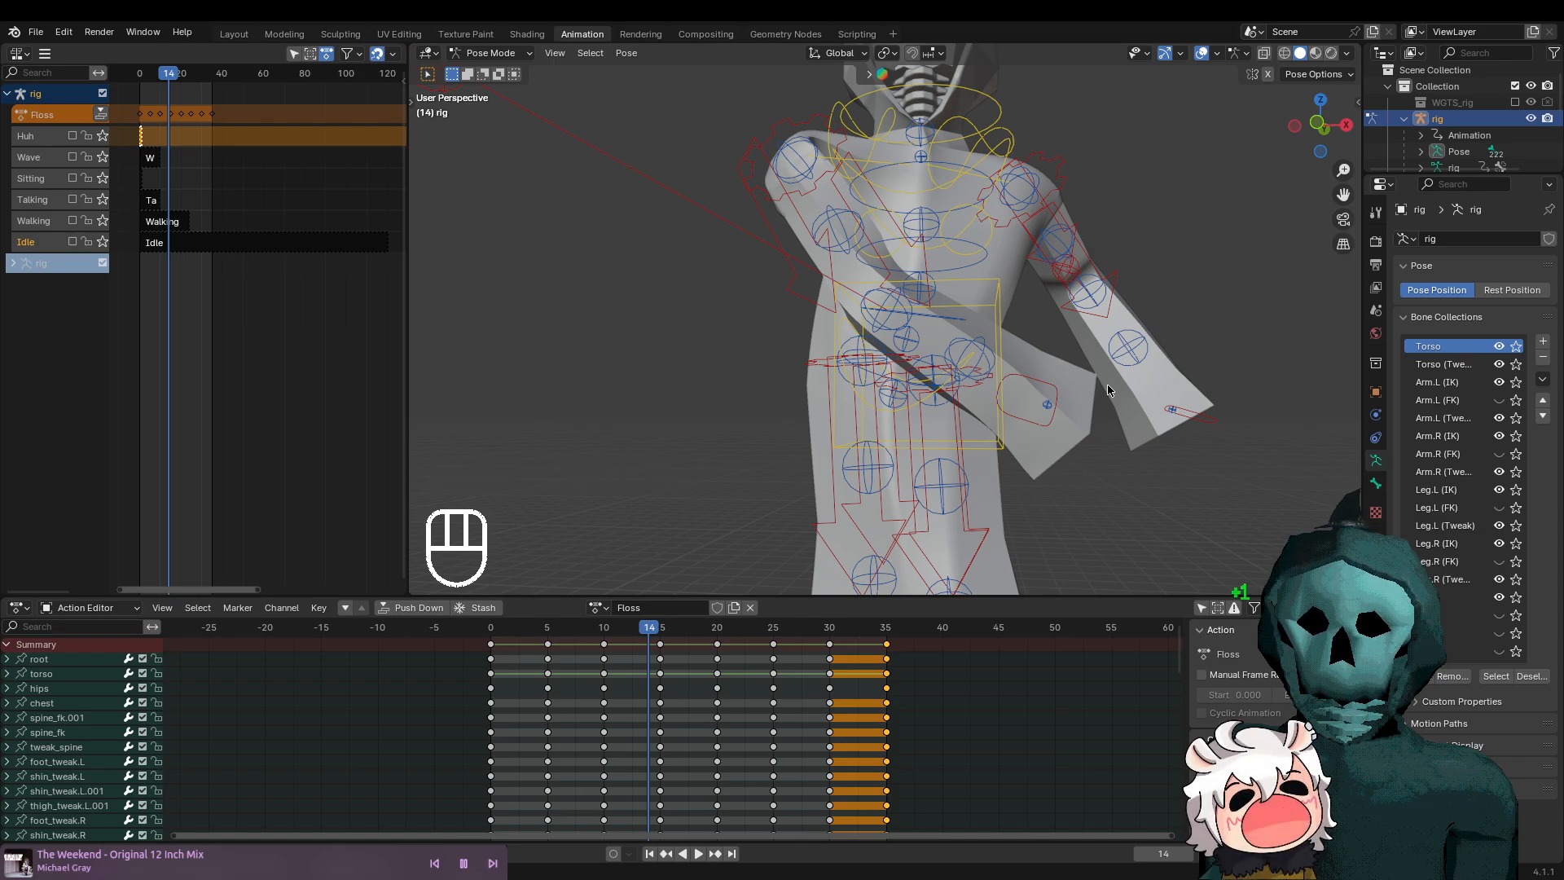
key(Left)
key(Left)
key(Left)
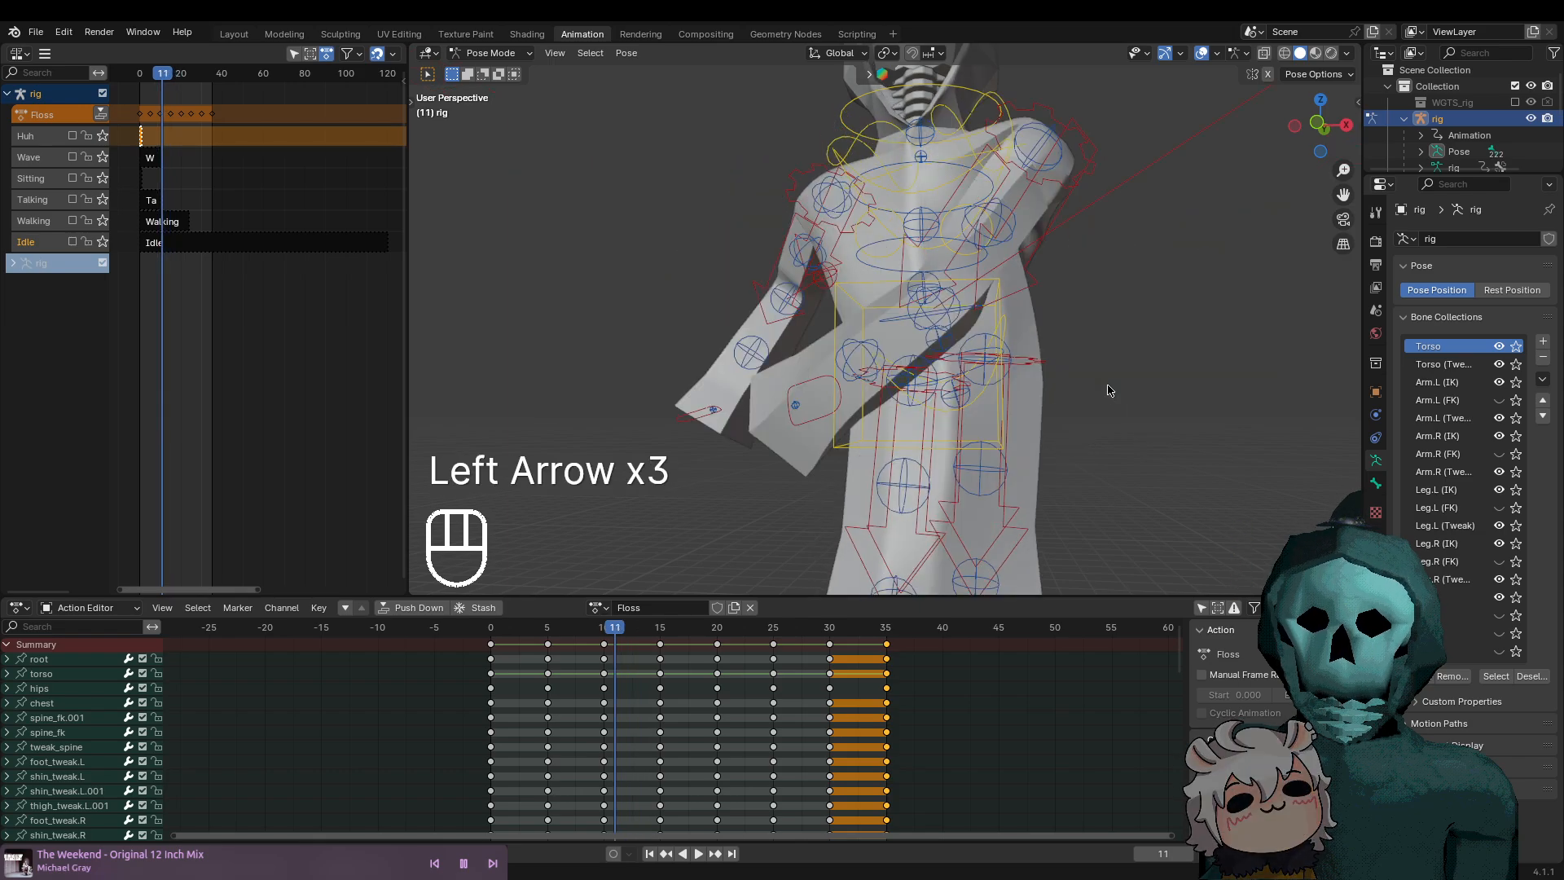
At frame 12, move the left hand IK control along the global Y axis and rotate it about the global Z axis
key(Right)
middle_drag(921, 290, 962, 403)
scroll(865, 353, up, 1)
click(876, 333)
key(g)
middle_click(996, 401)
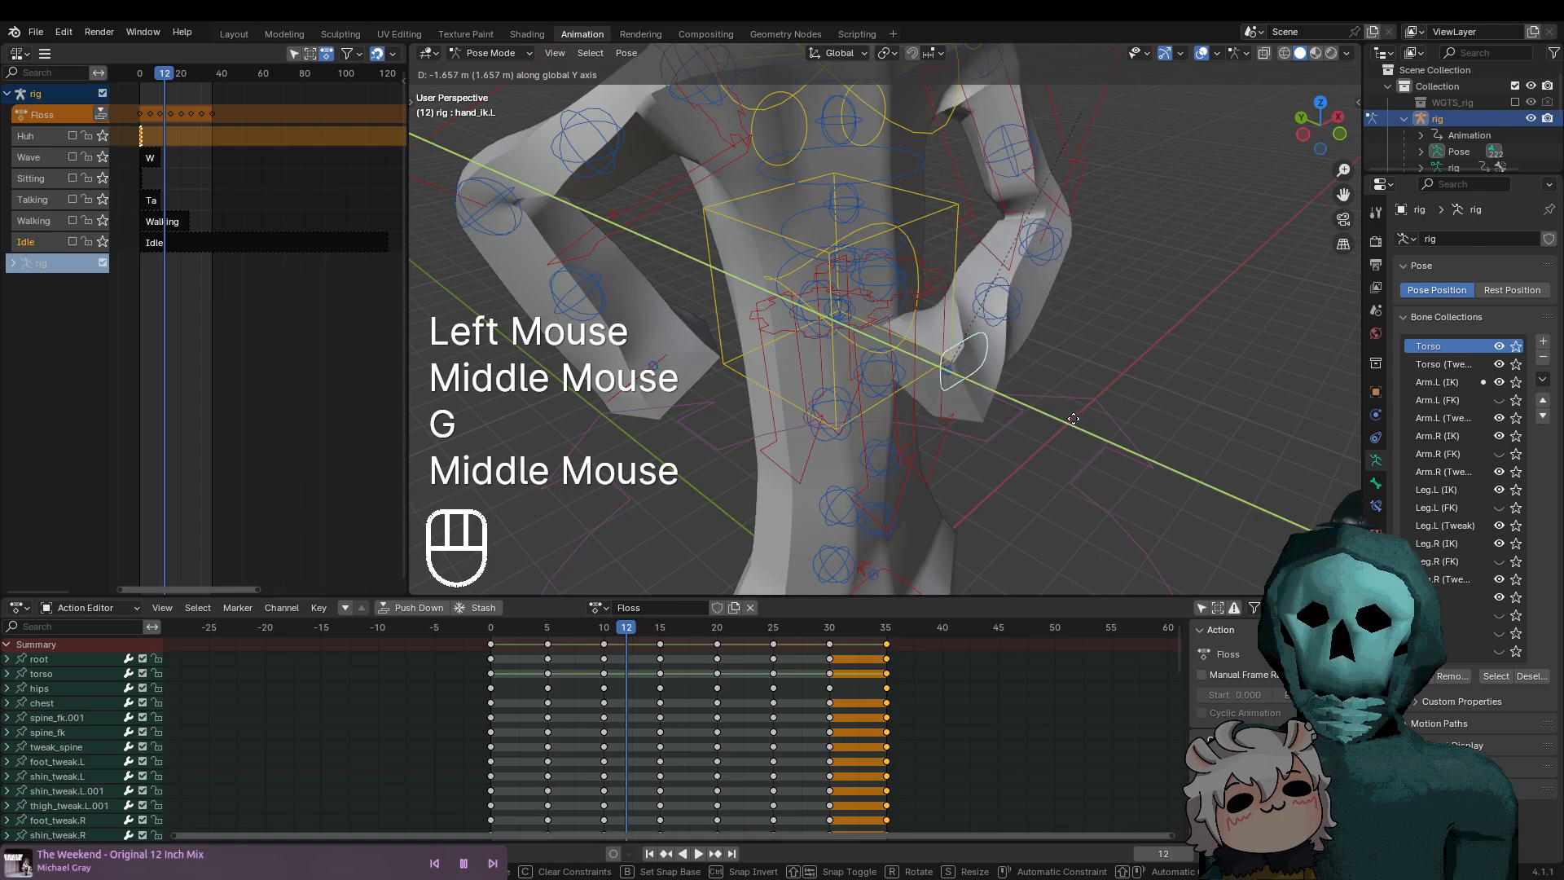
click(1067, 422)
key(r)
middle_click(1024, 500)
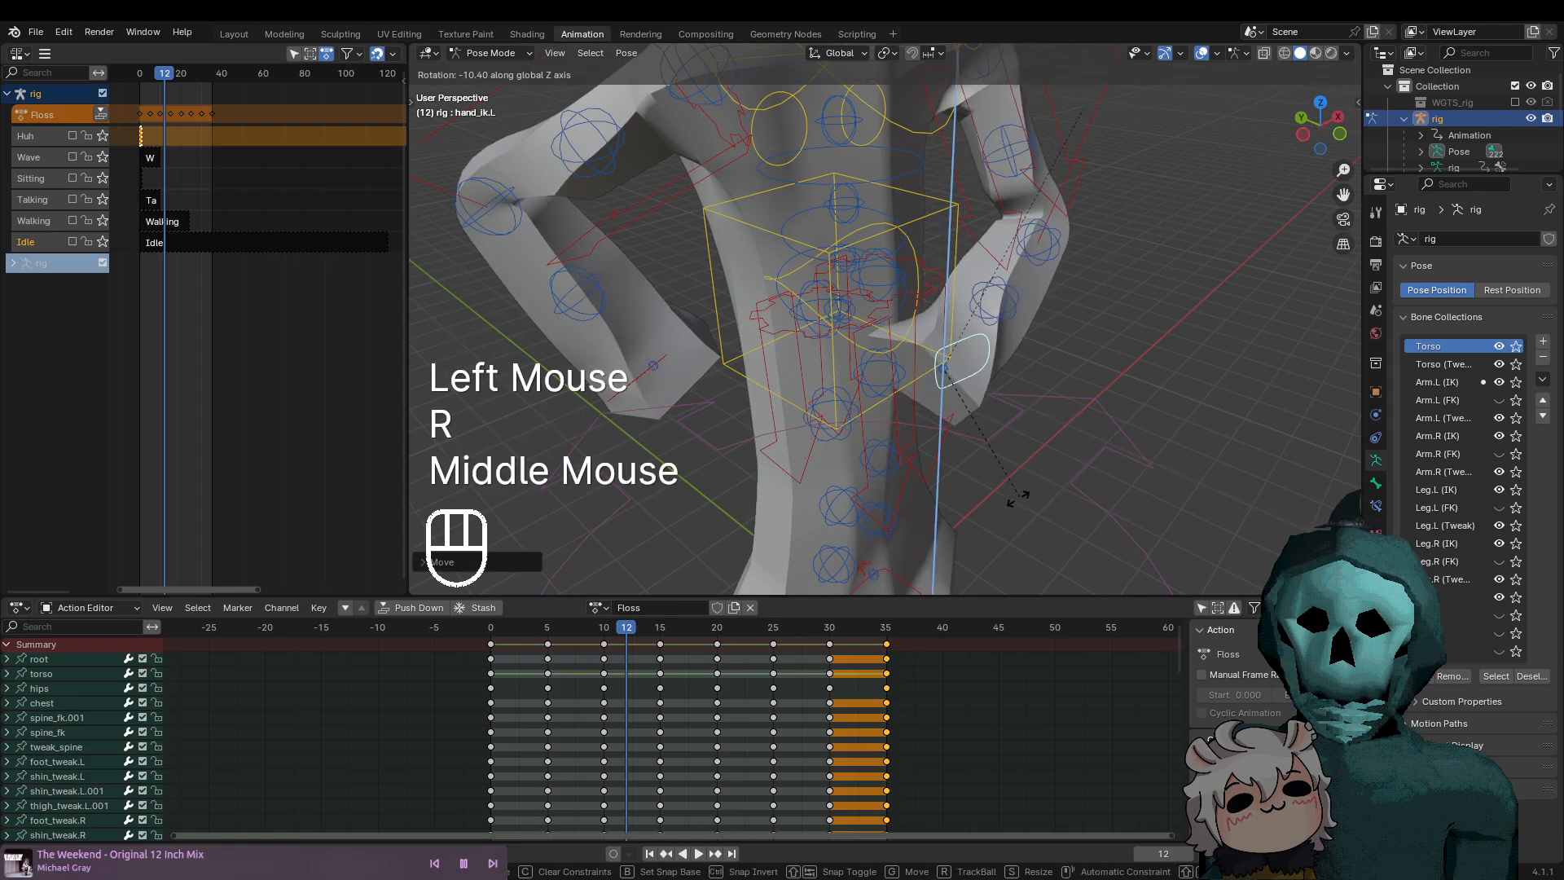
click(948, 537)
middle_drag(948, 537, 858, 481)
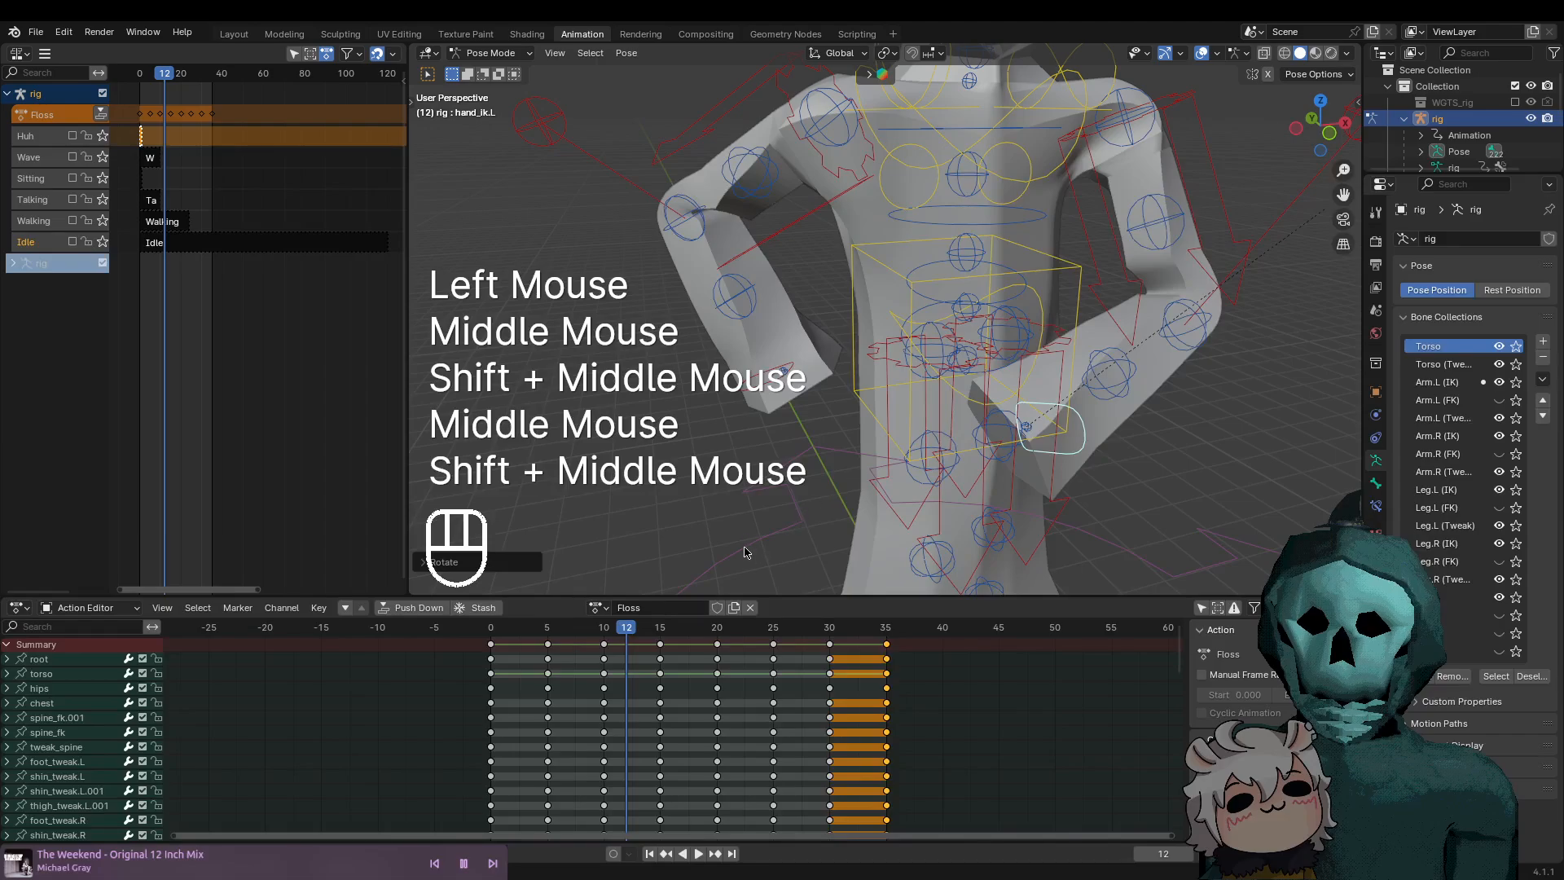
Reposition the right hand IK control at frame 12, moving it along the global Y axis
middle_drag(766, 447, 803, 431)
click(774, 414)
key(g)
middle_click(815, 440)
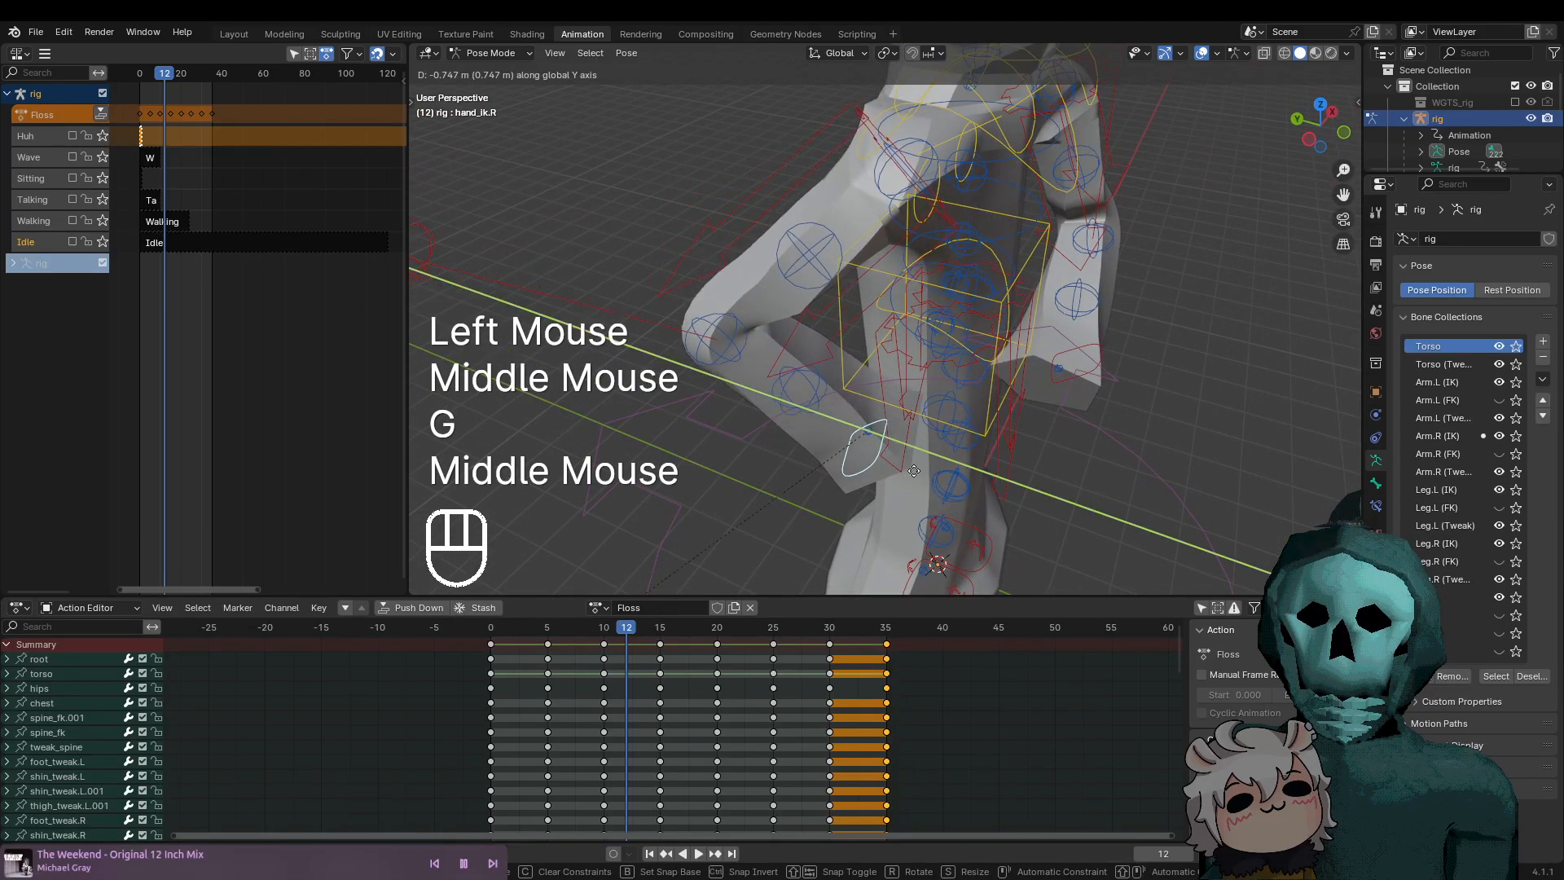
click(982, 494)
middle_drag(982, 494, 1026, 485)
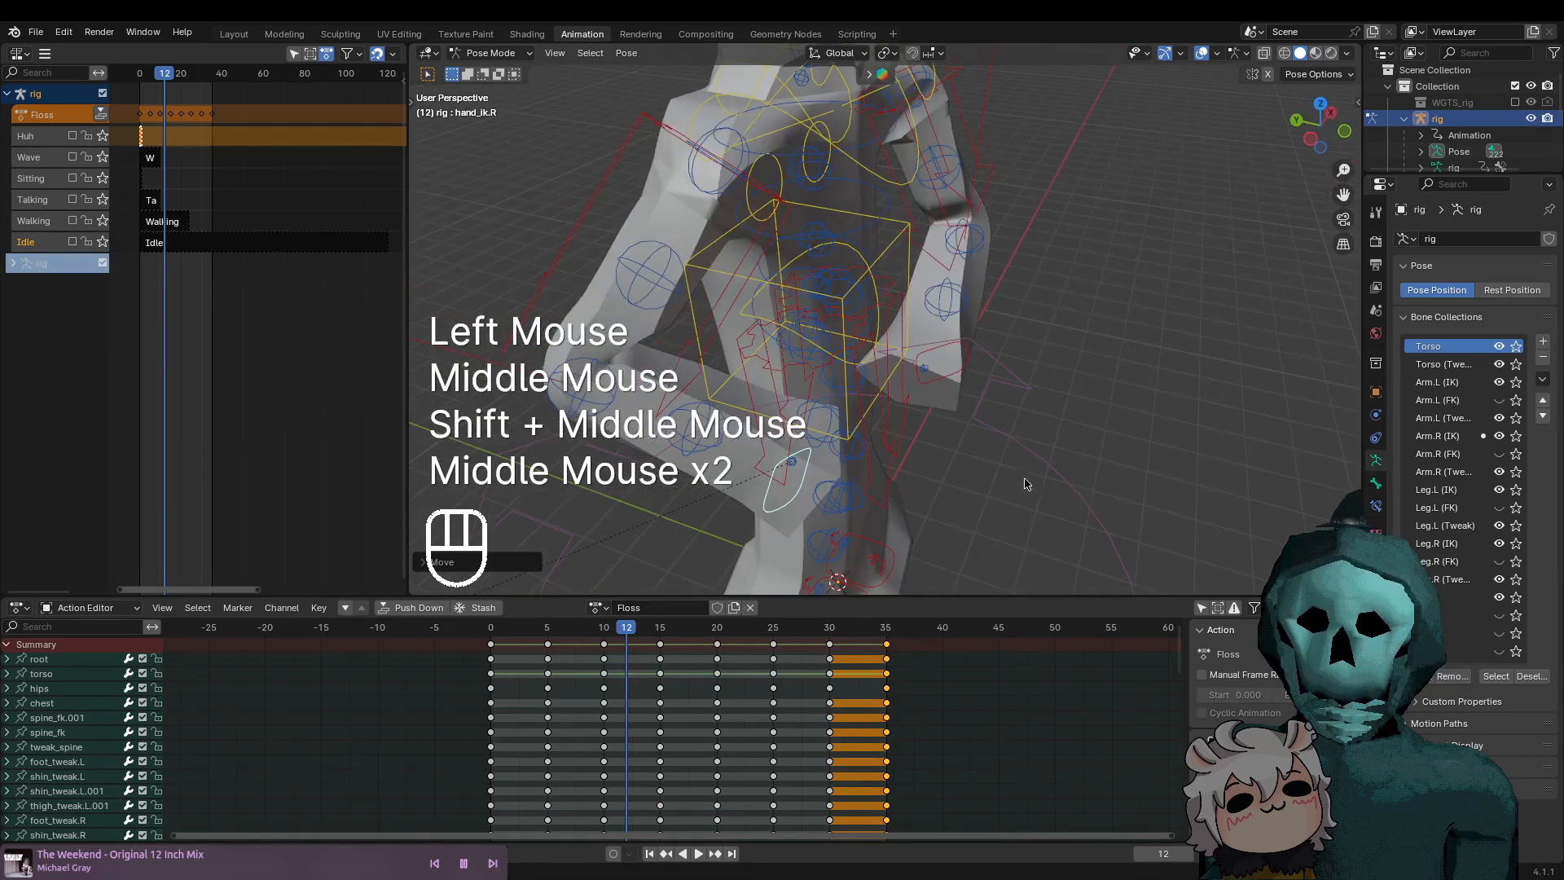
key(g)
middle_click(1029, 484)
click(1036, 481)
Insert keyframes for both hand IK controls at frame 12 and check the motion in the frames around it
shift+click(958, 375)
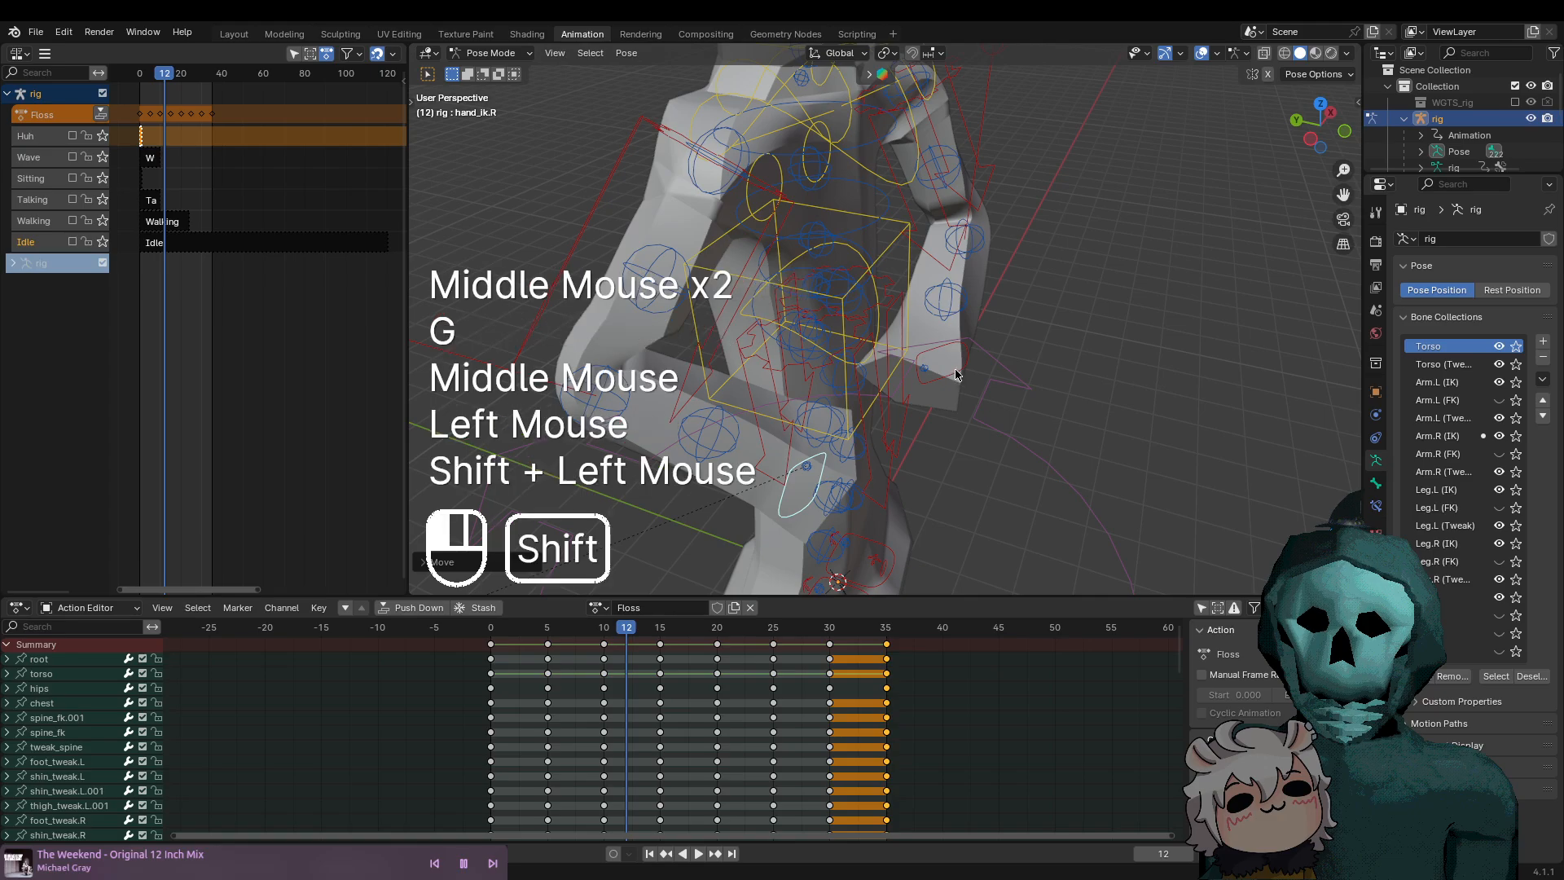
key(i)
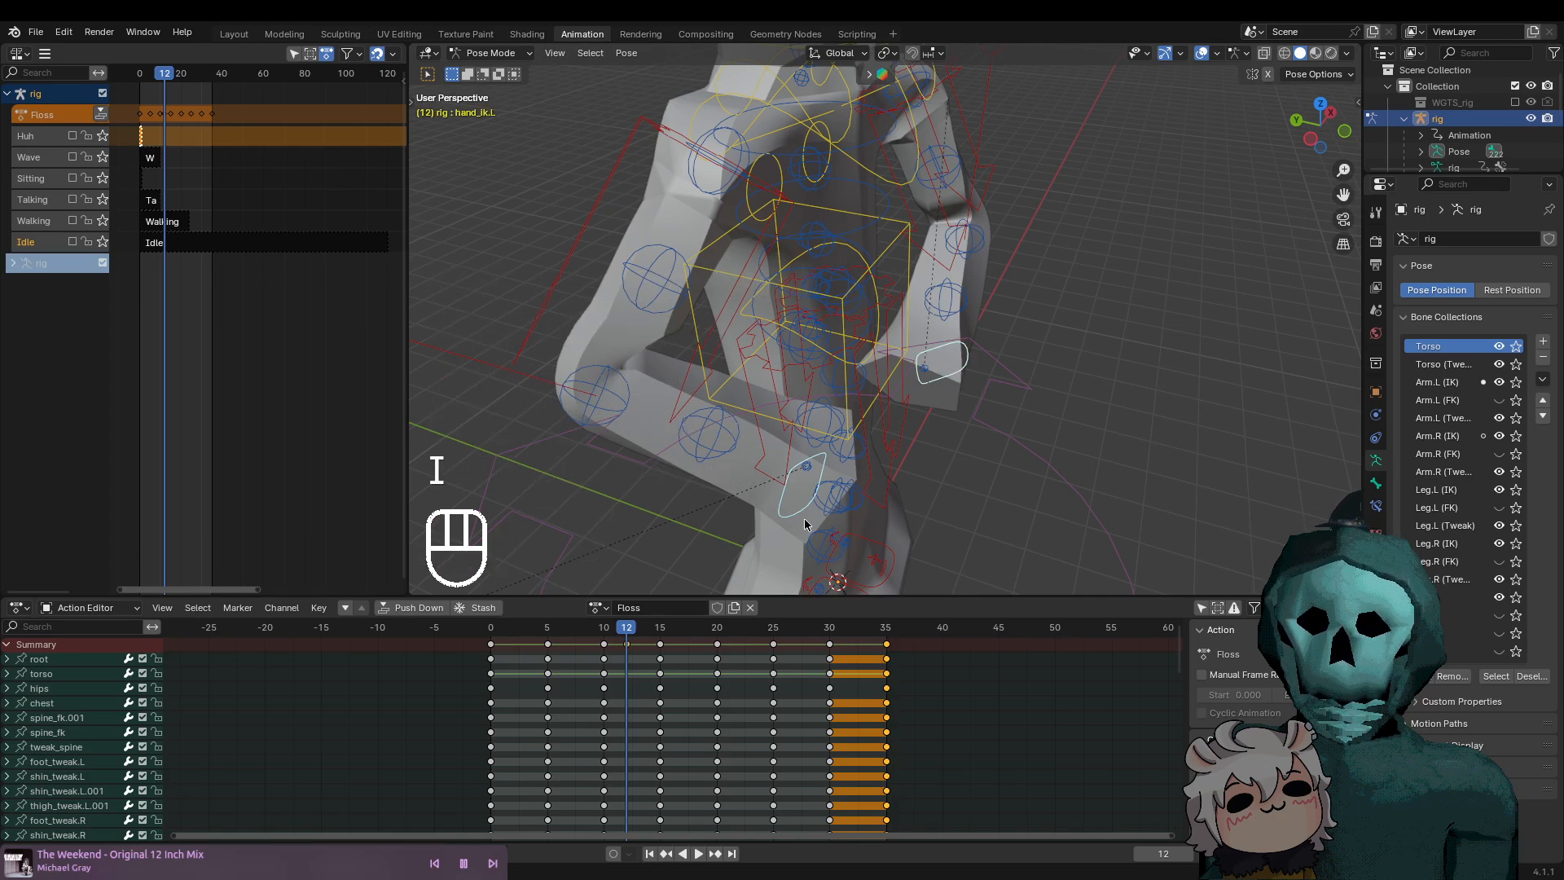
click(615, 632)
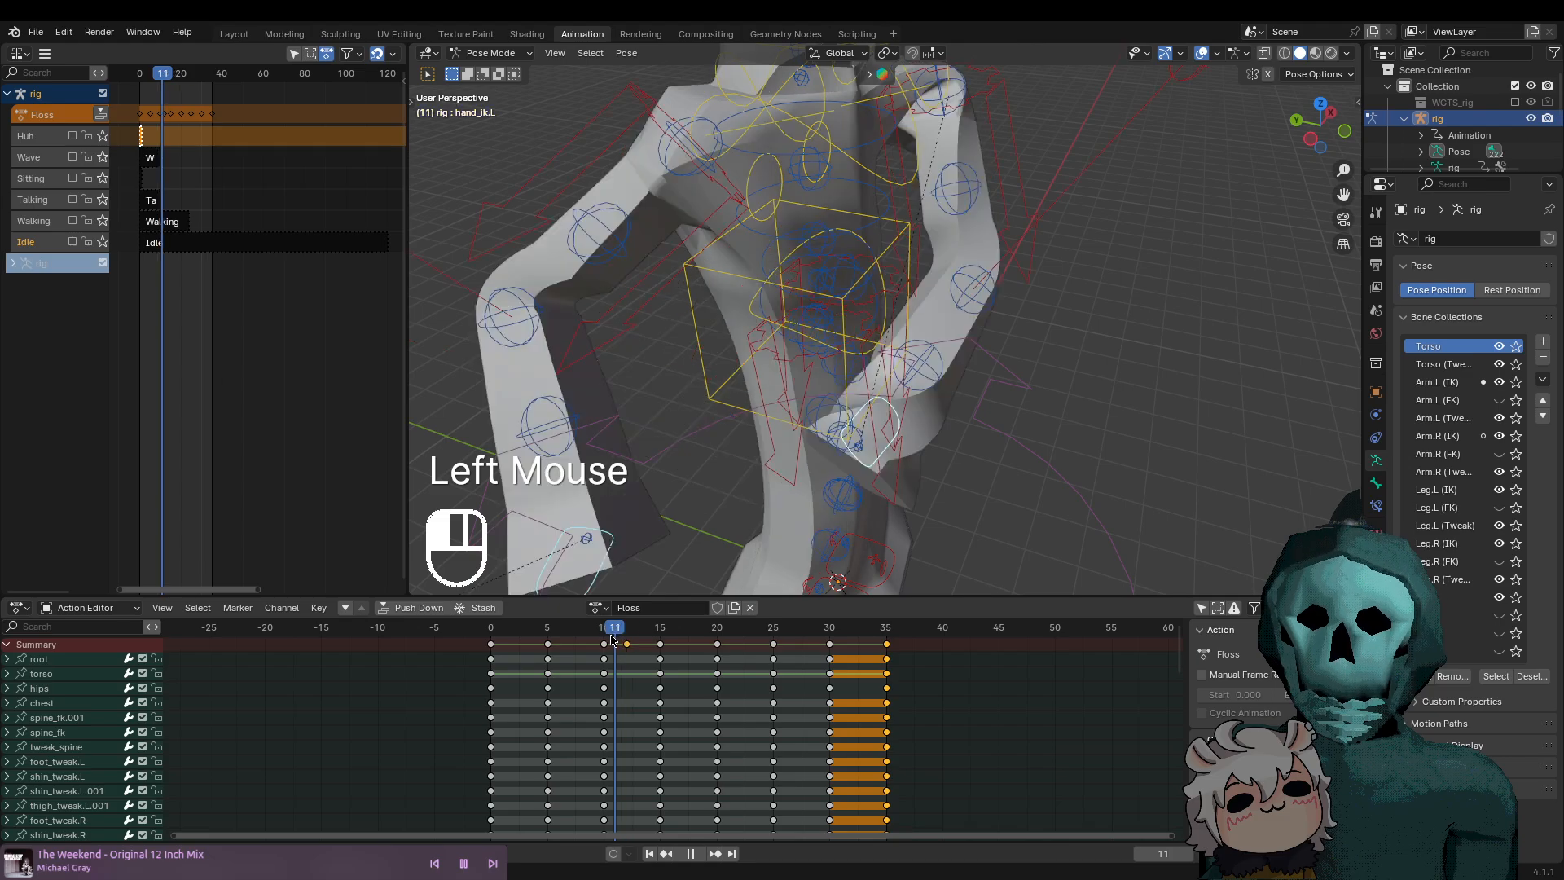
click(599, 634)
key(Right)
key(Right)
key(Right)
key(Right)
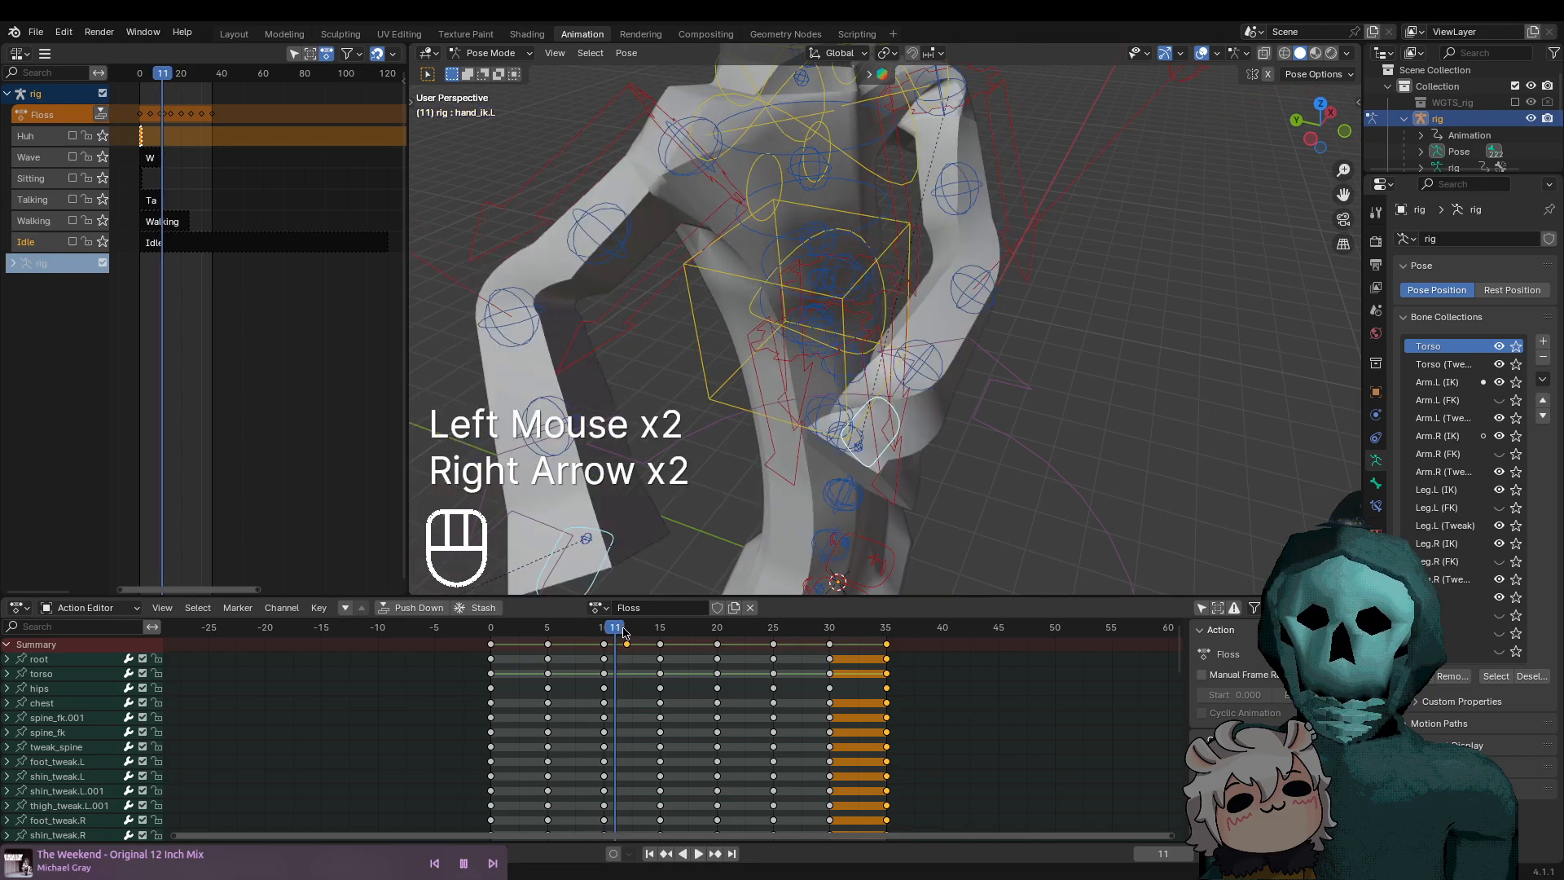
Play the floss animation from the front and examine the hands passing the body around frame 27
scroll(1072, 328, down, 1)
middle_drag(1072, 327, 866, 302)
drag(637, 642, 490, 636)
scroll(1054, 445, down, 1)
key(space)
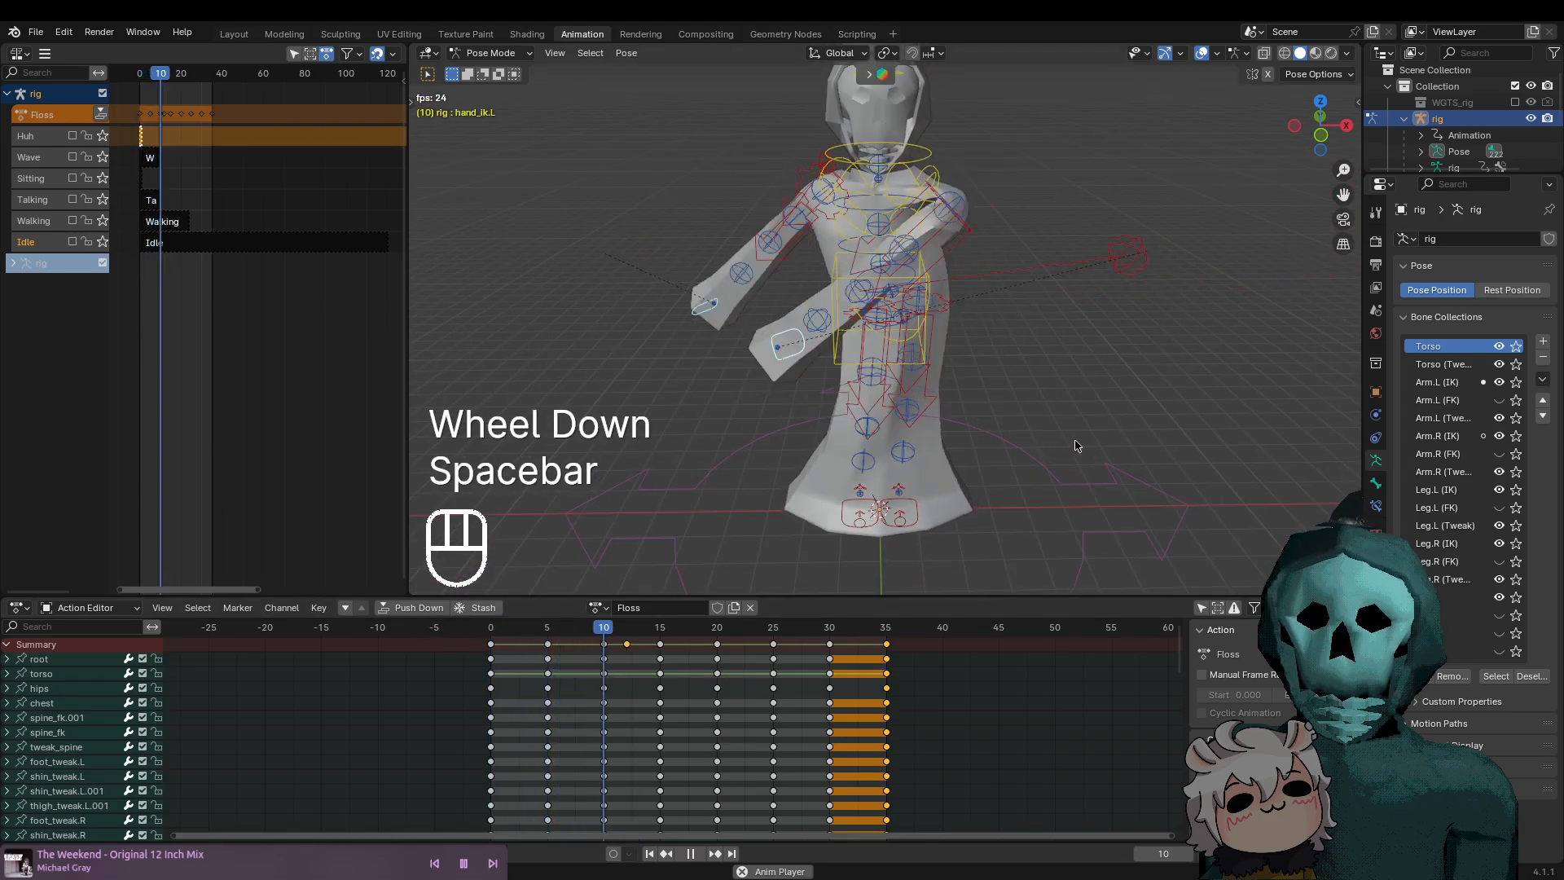
key(space)
drag(736, 641, 795, 655)
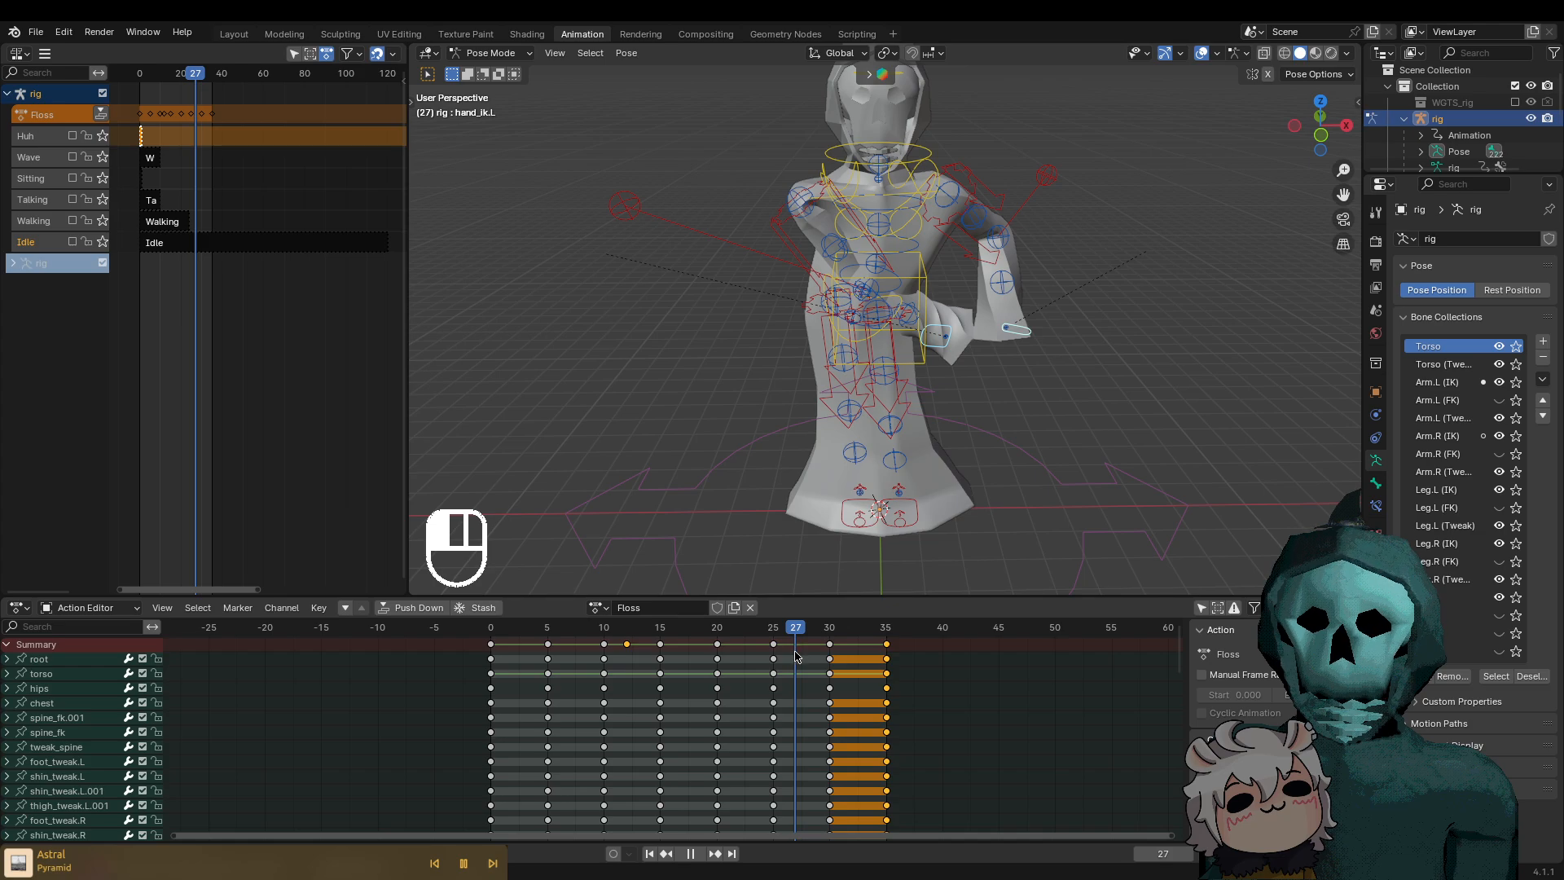
drag(798, 633, 798, 634)
scroll(1123, 507, up, 2)
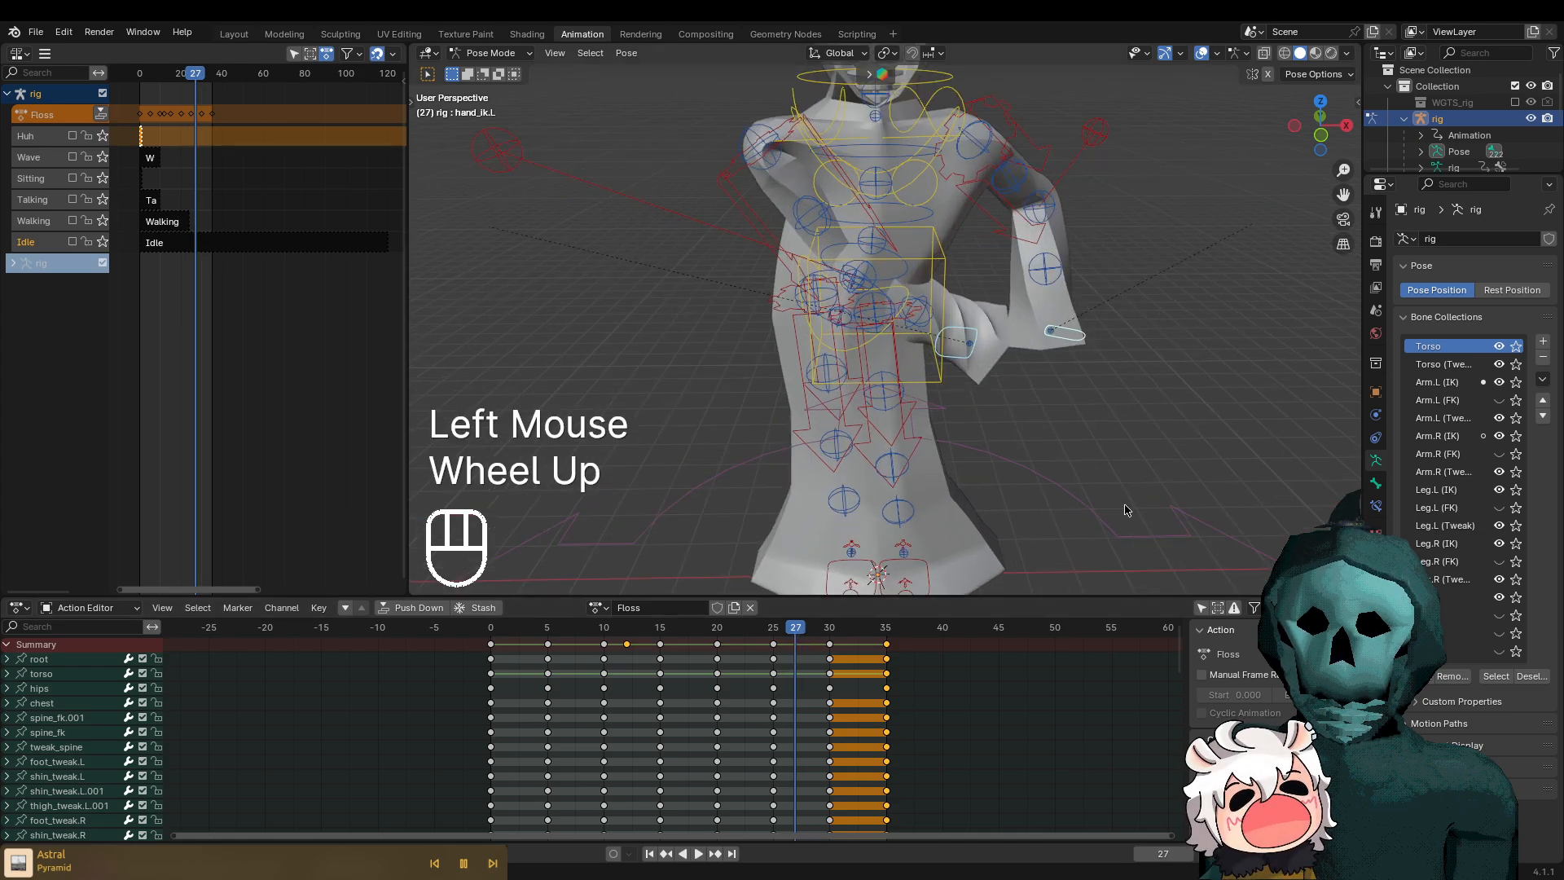
shift+middle_drag(1123, 507, 1035, 423)
scroll(1035, 424, up, 2)
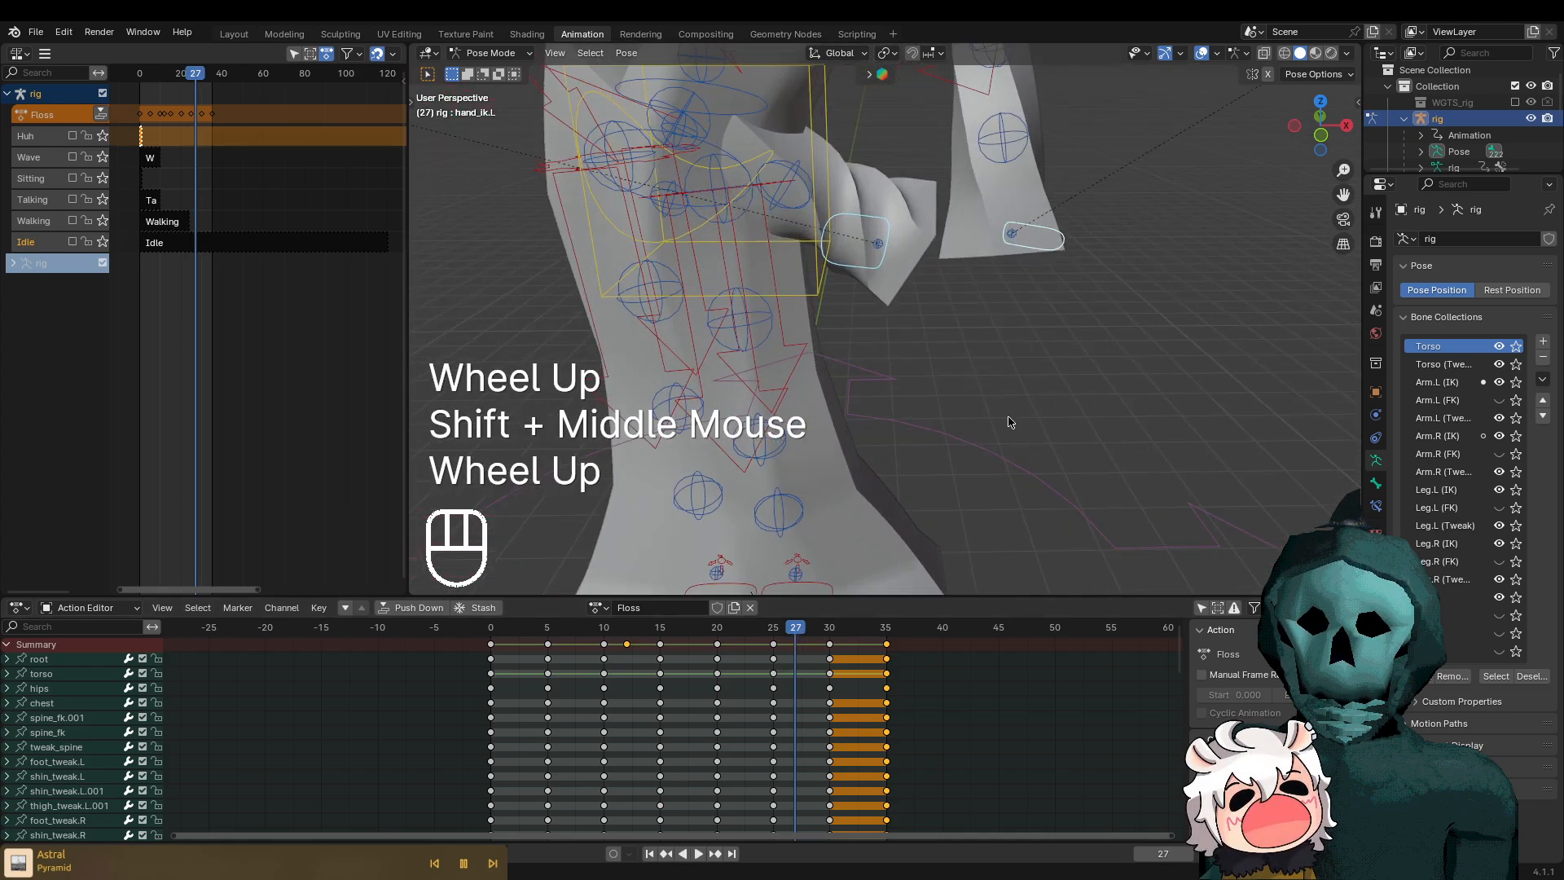
Go to the in-between keyframe at frame 12 and copy the pose of both hand IK controls
click(627, 645)
scroll(880, 303, down, 1)
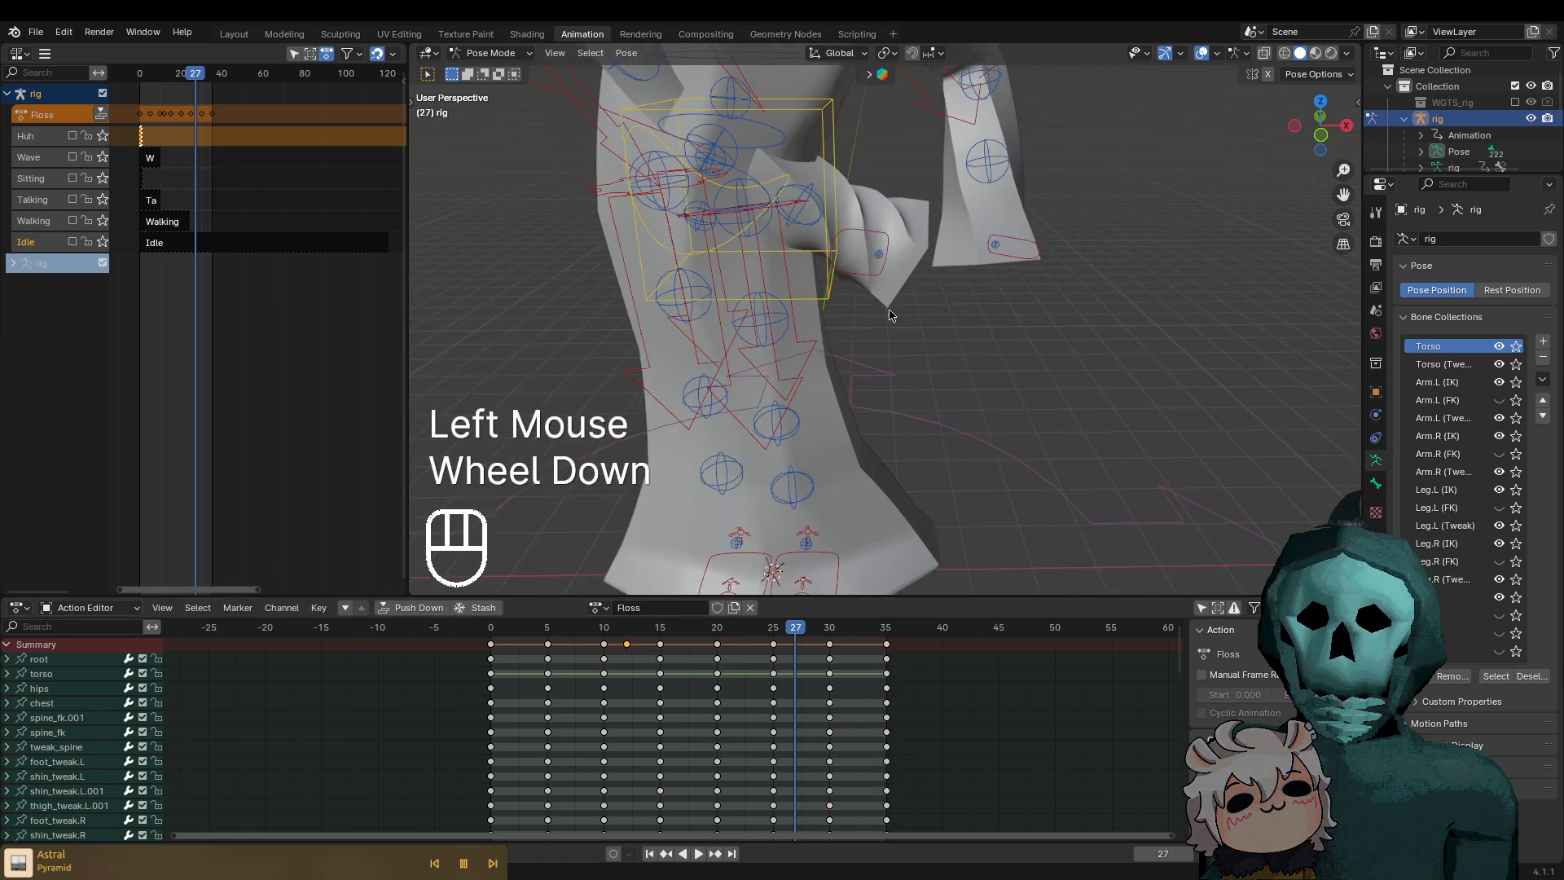
shift+middle_drag(888, 363, 917, 461)
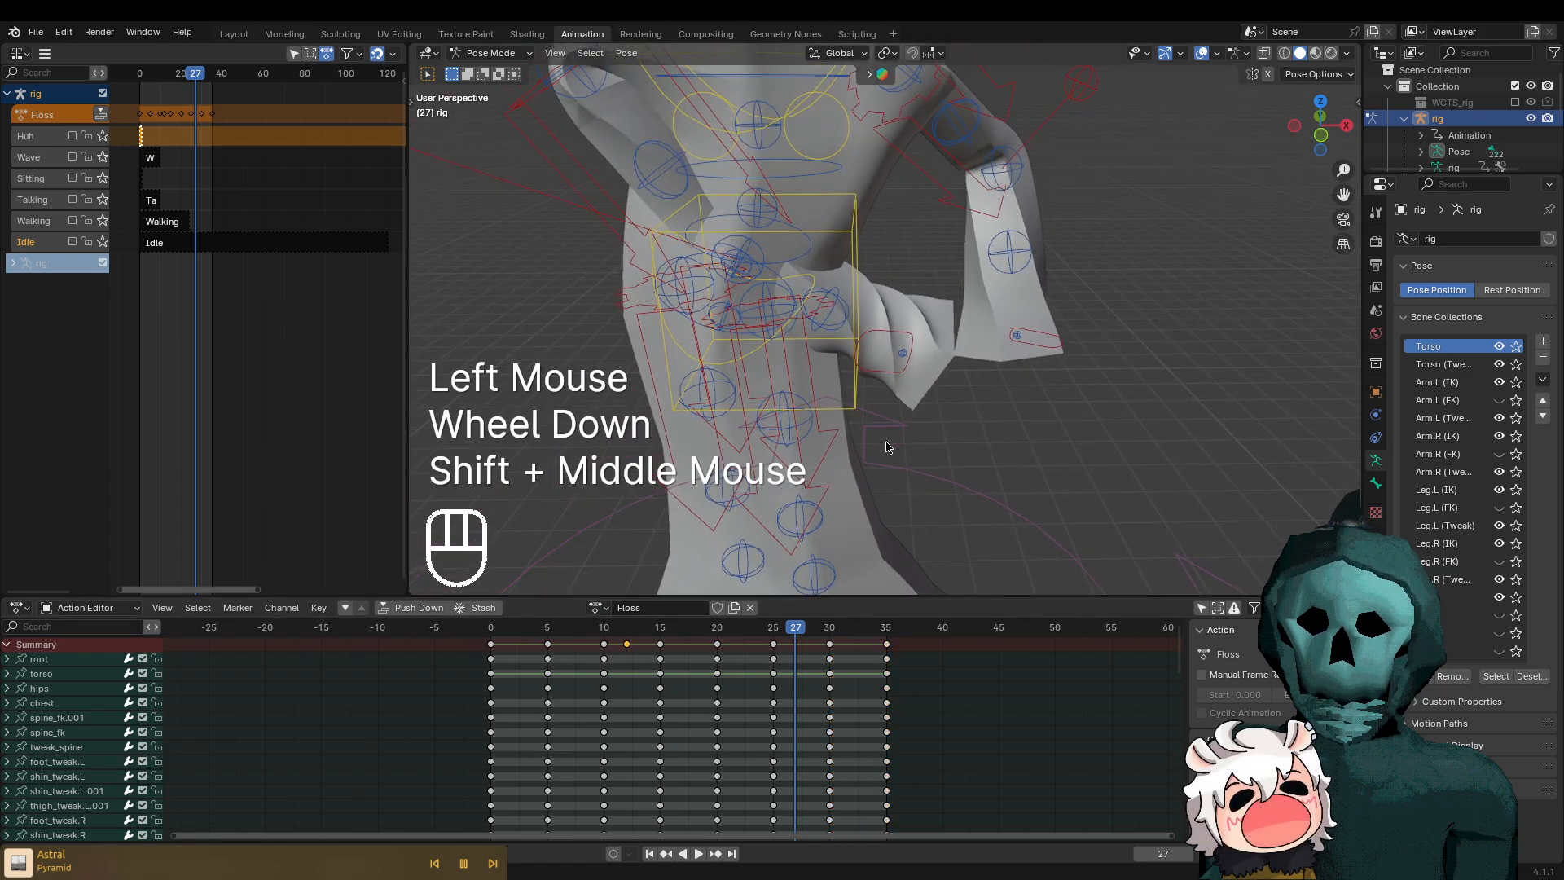
click(627, 644)
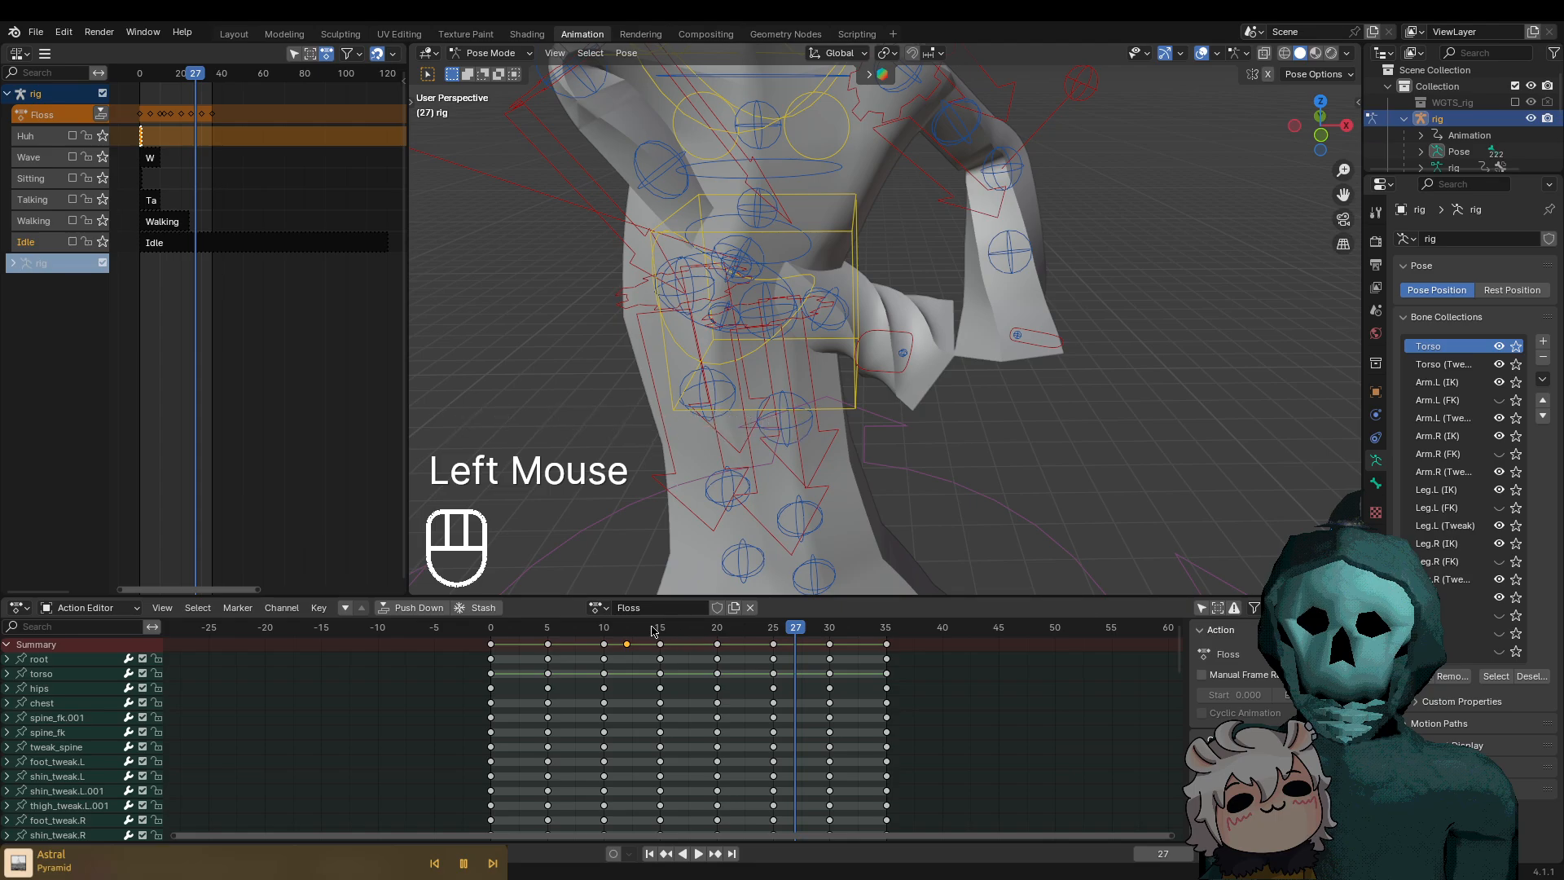
double_click(627, 643)
key(a)
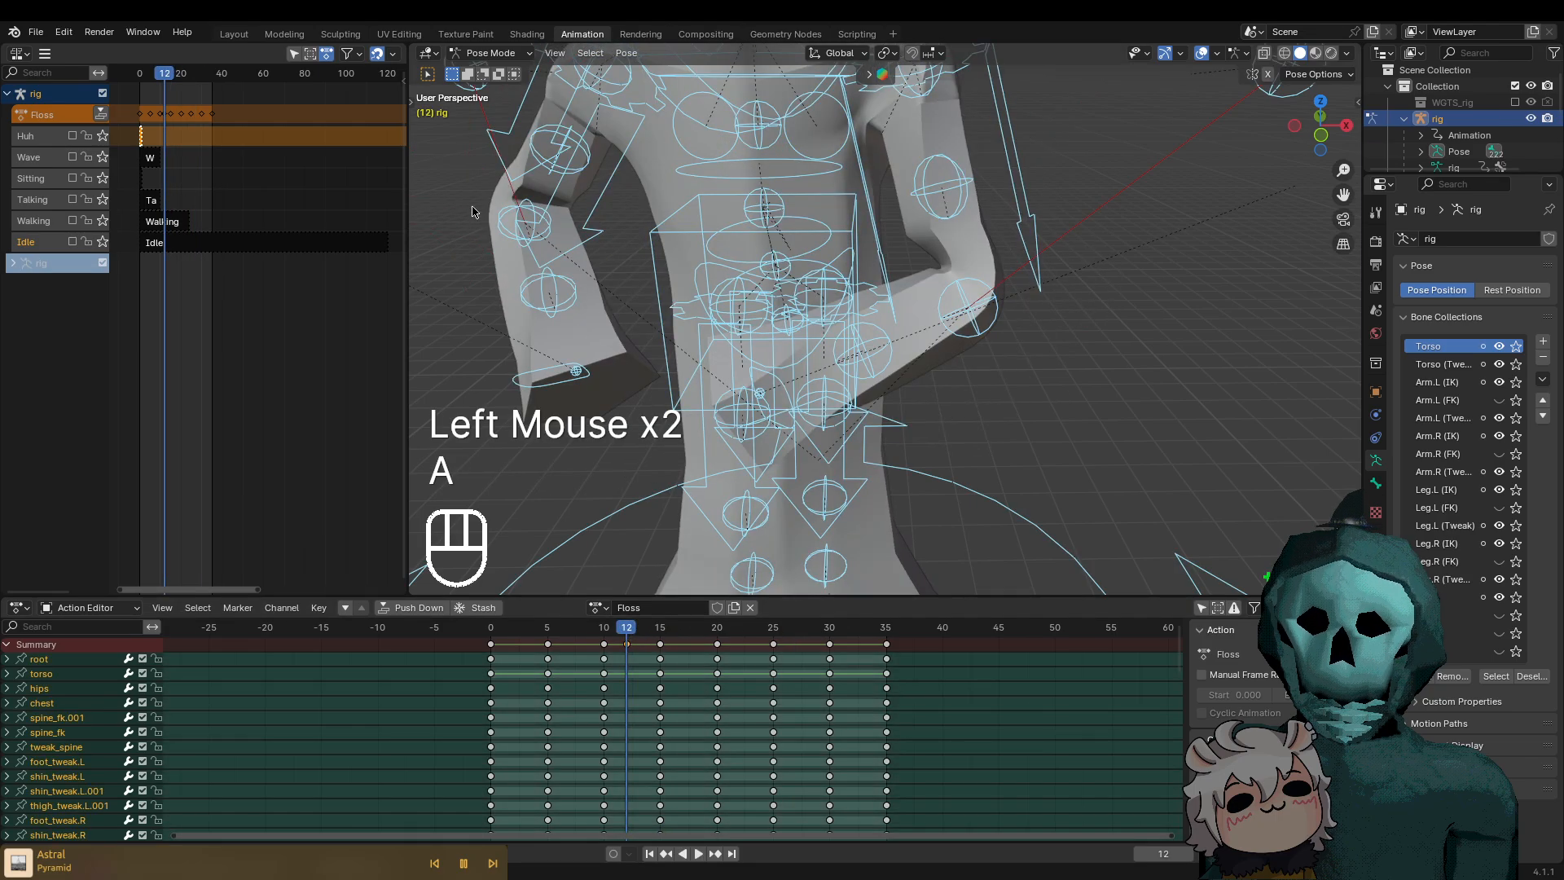
double_click(526, 376)
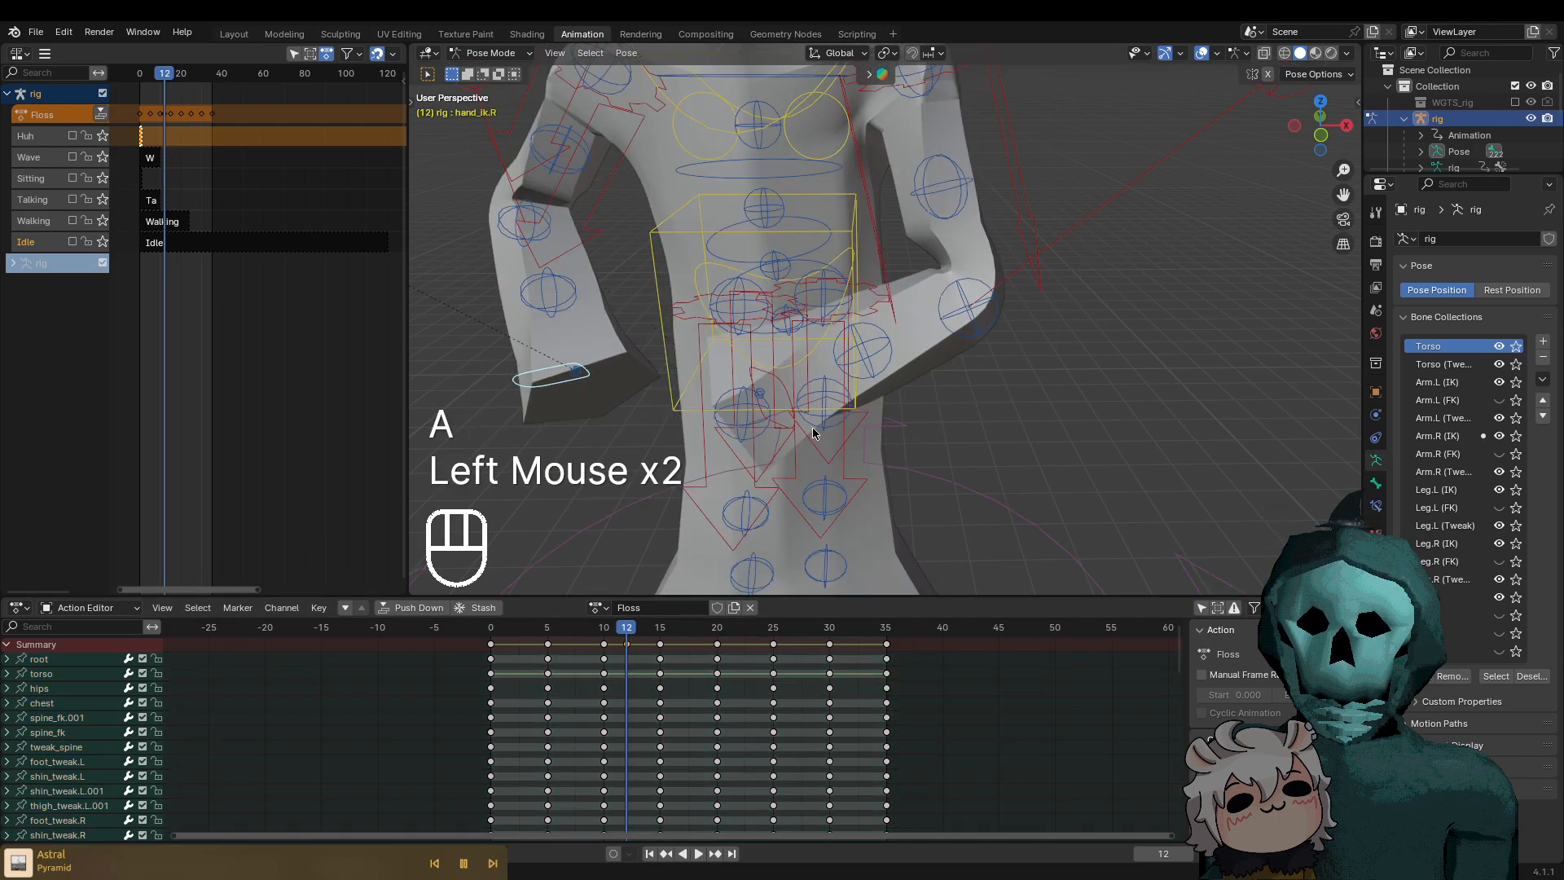
shift+click(788, 395)
click(626, 53)
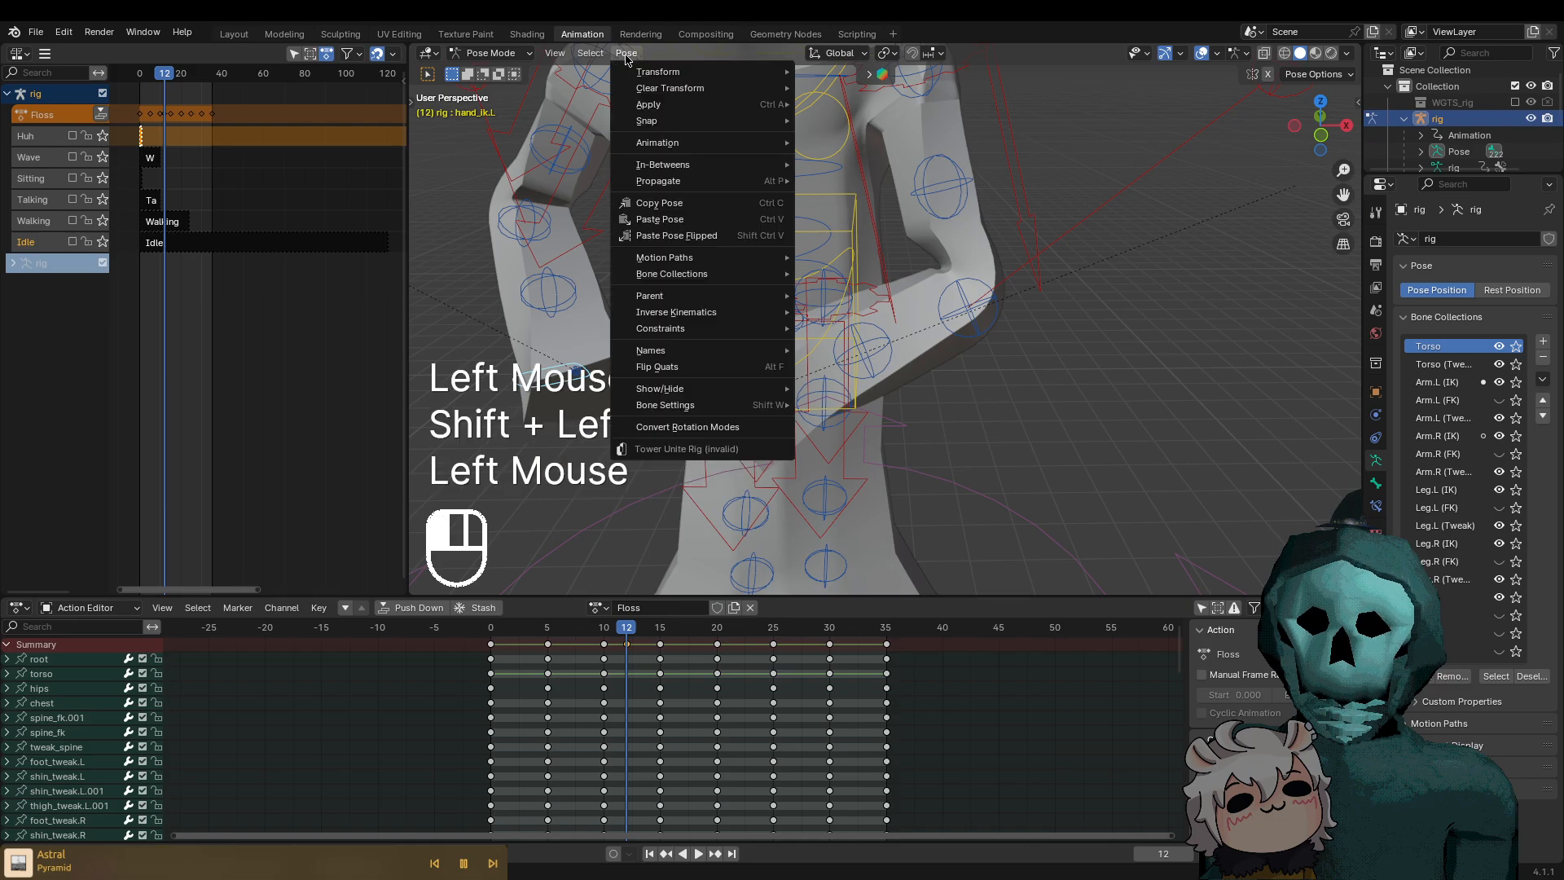
click(660, 202)
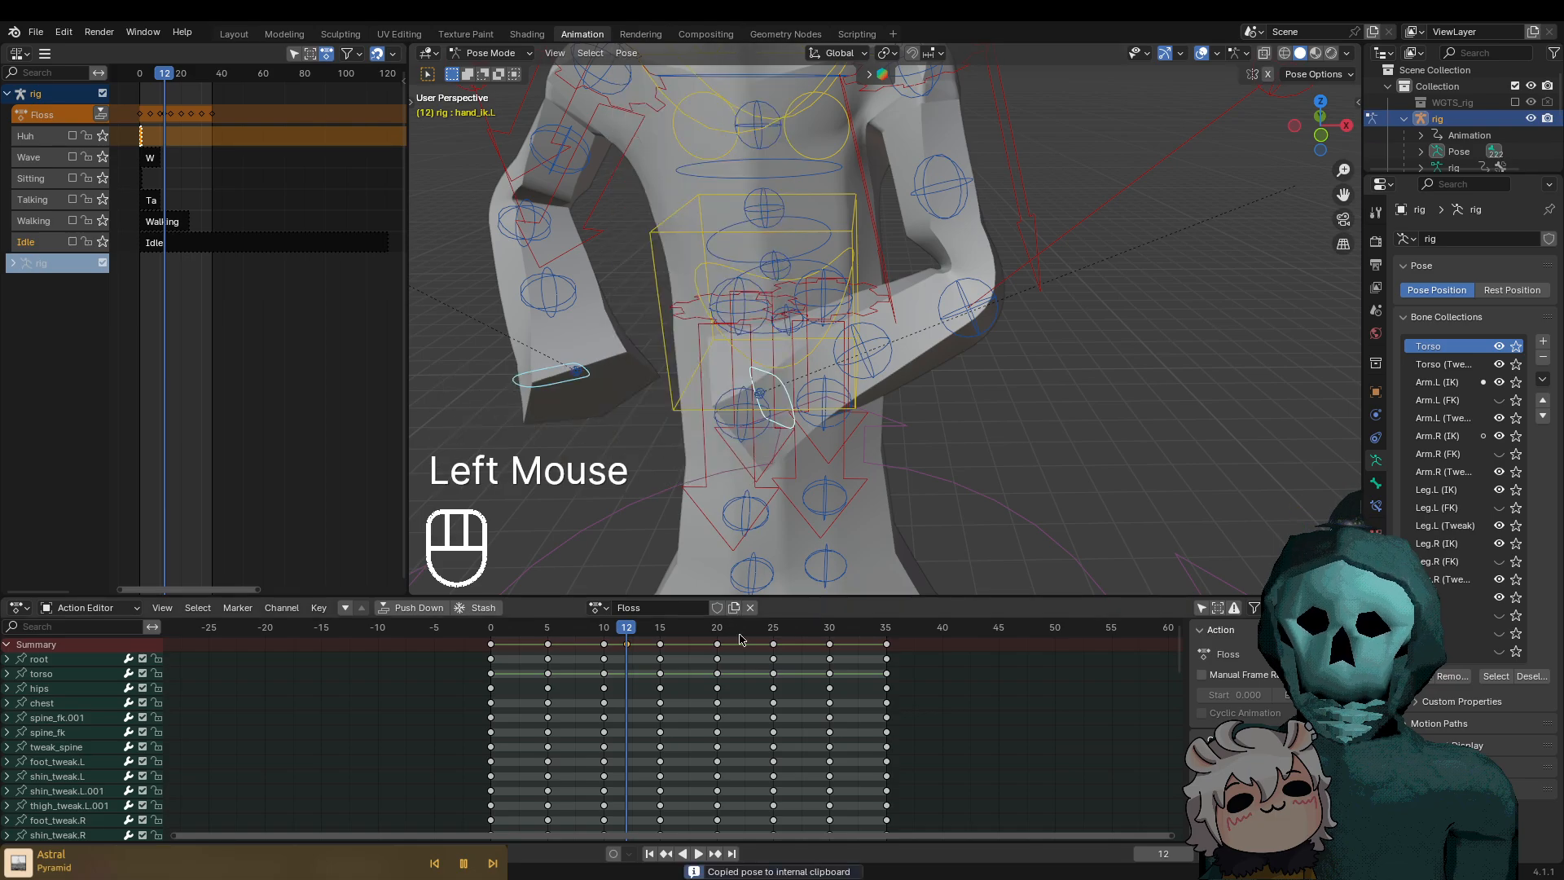
At frame 27, paste the copied hand pose flipped onto both hand IK controls and keyframe it
drag(749, 645, 802, 636)
right_click(802, 632)
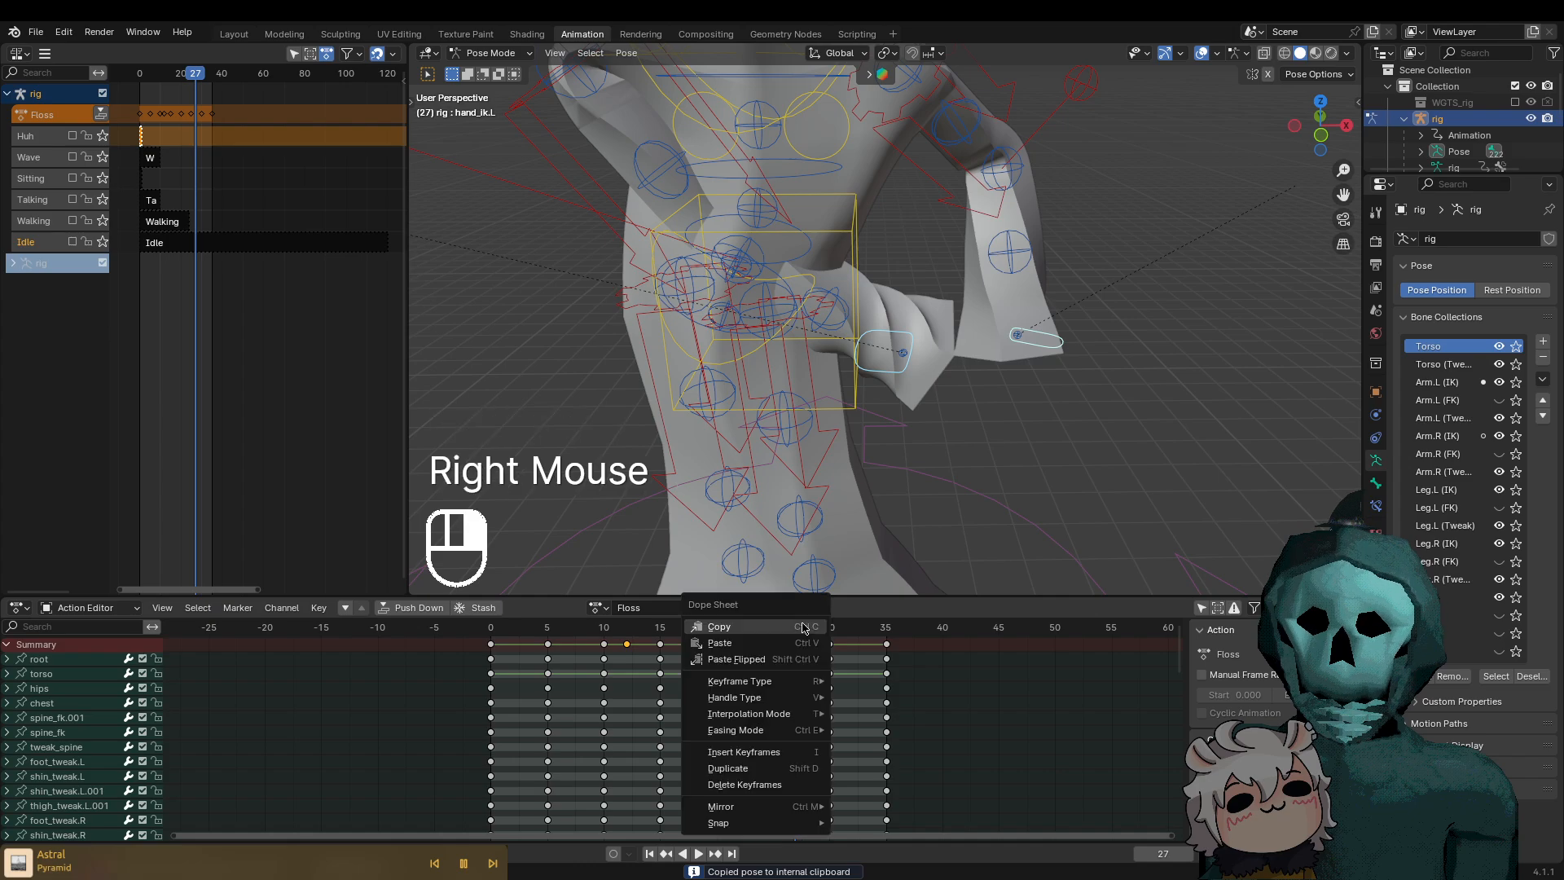
click(781, 662)
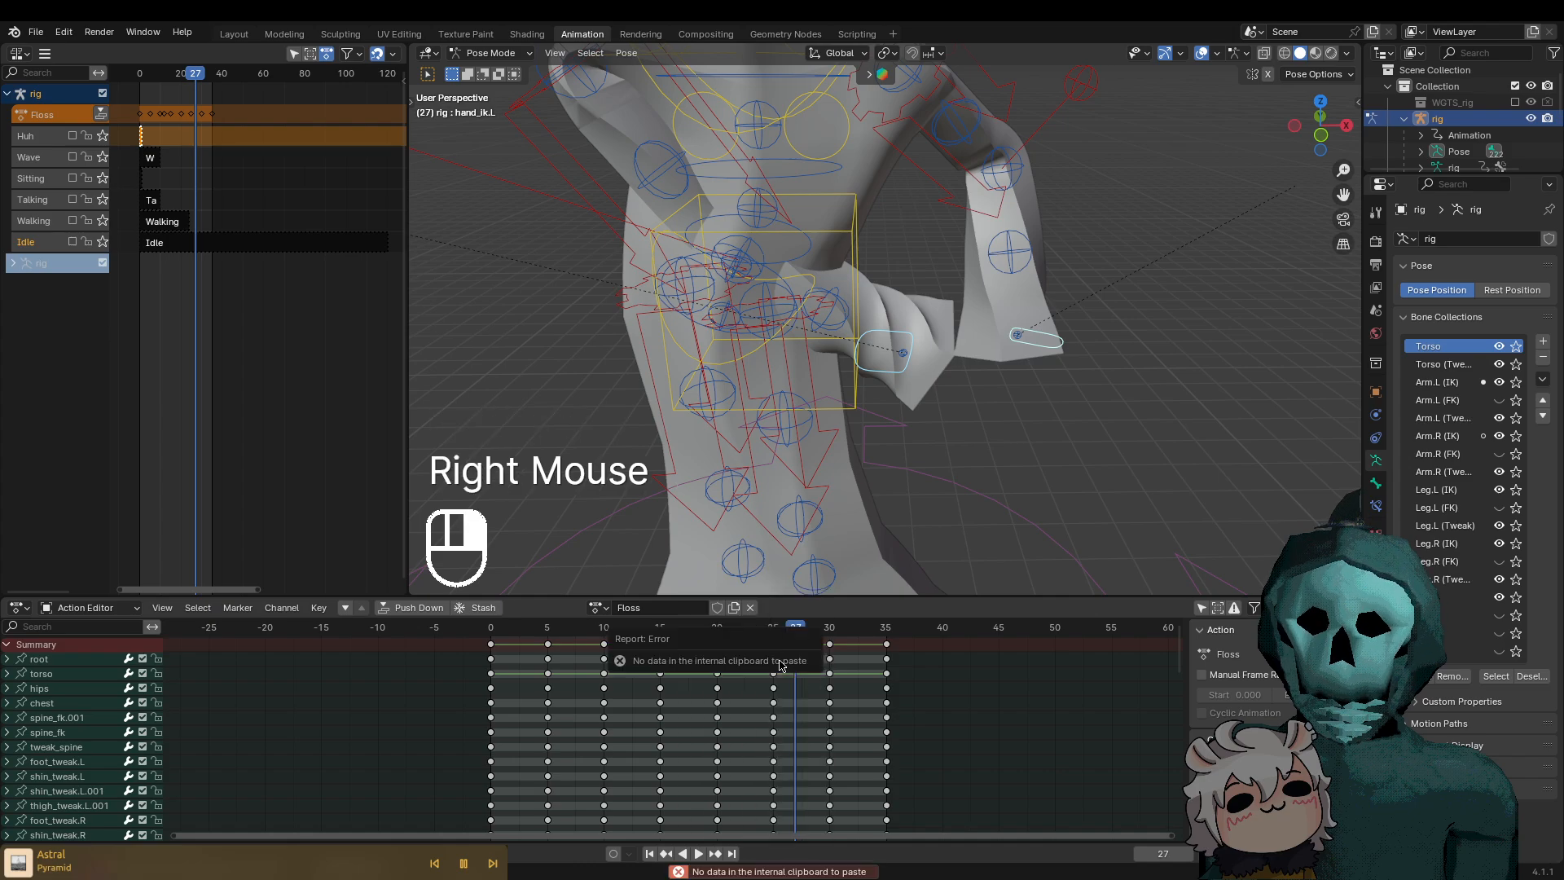
right_click(991, 322)
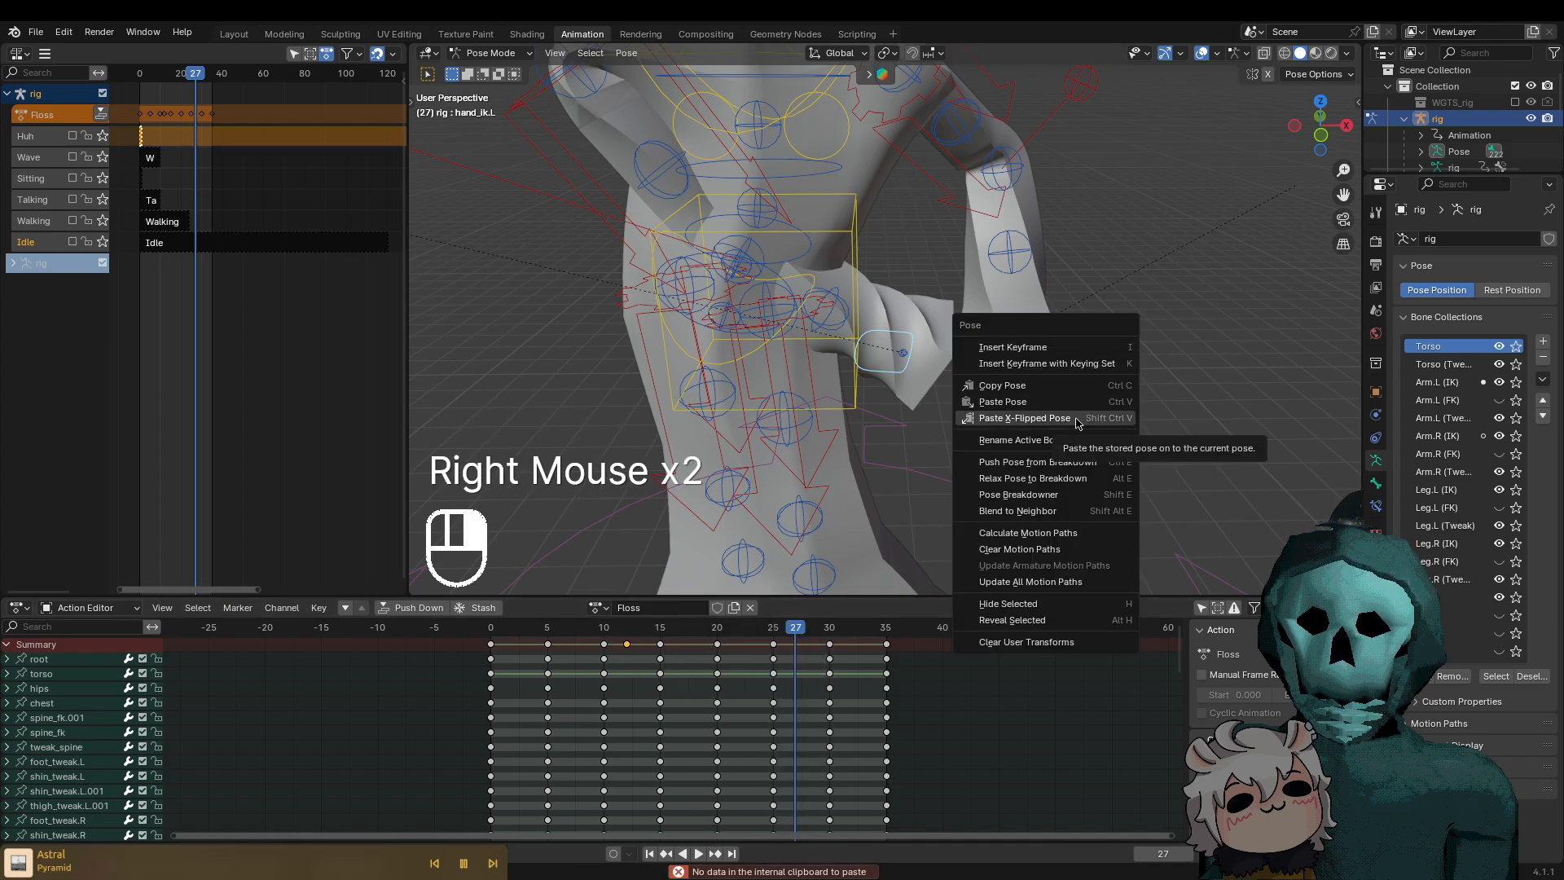
click(627, 53)
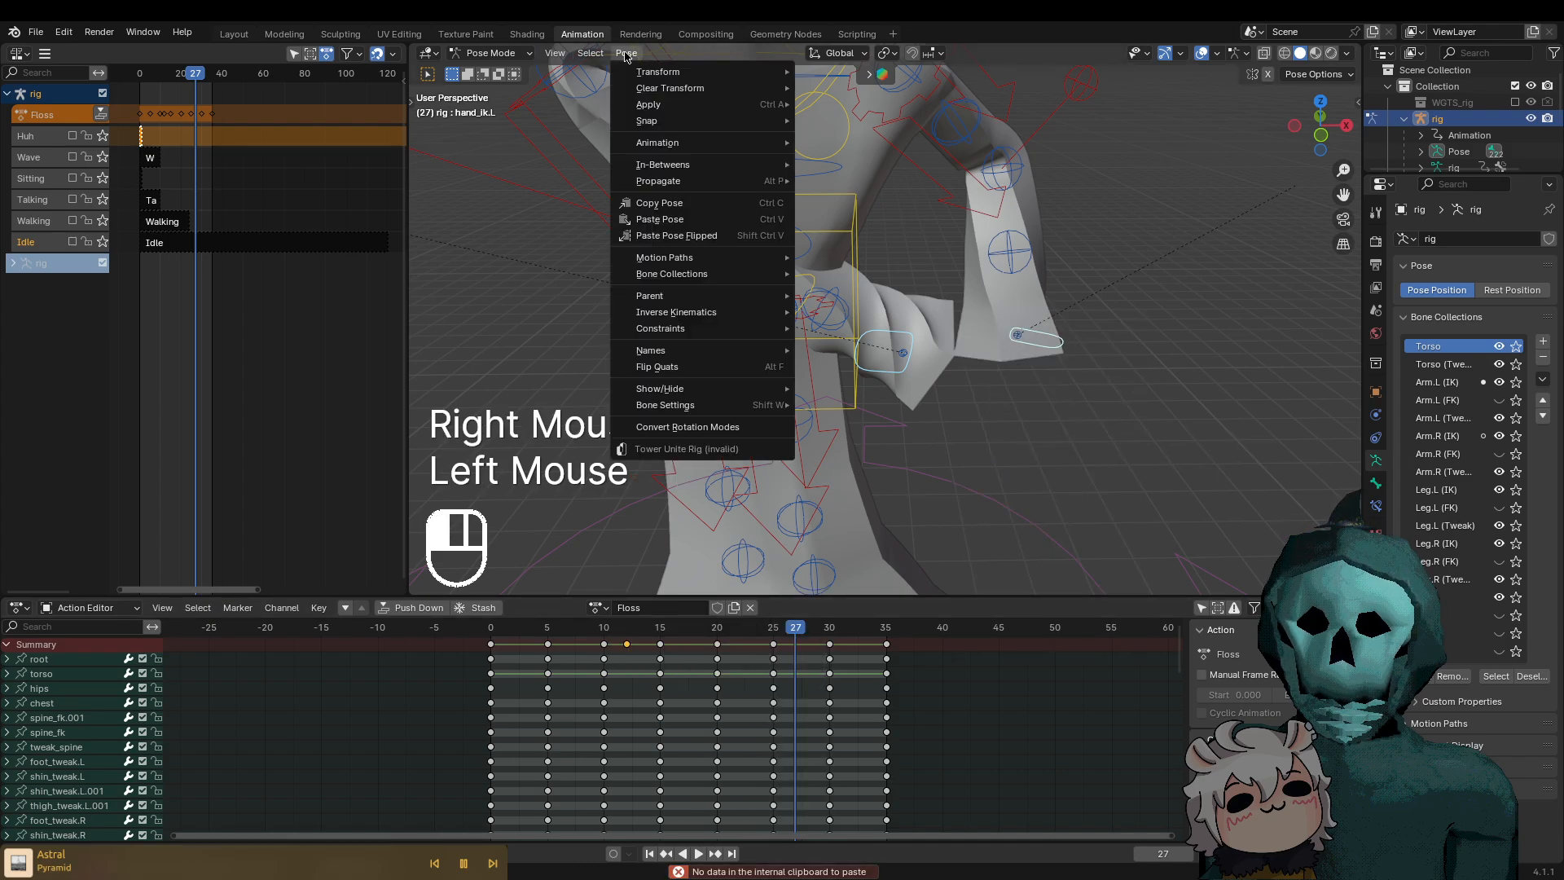
click(660, 241)
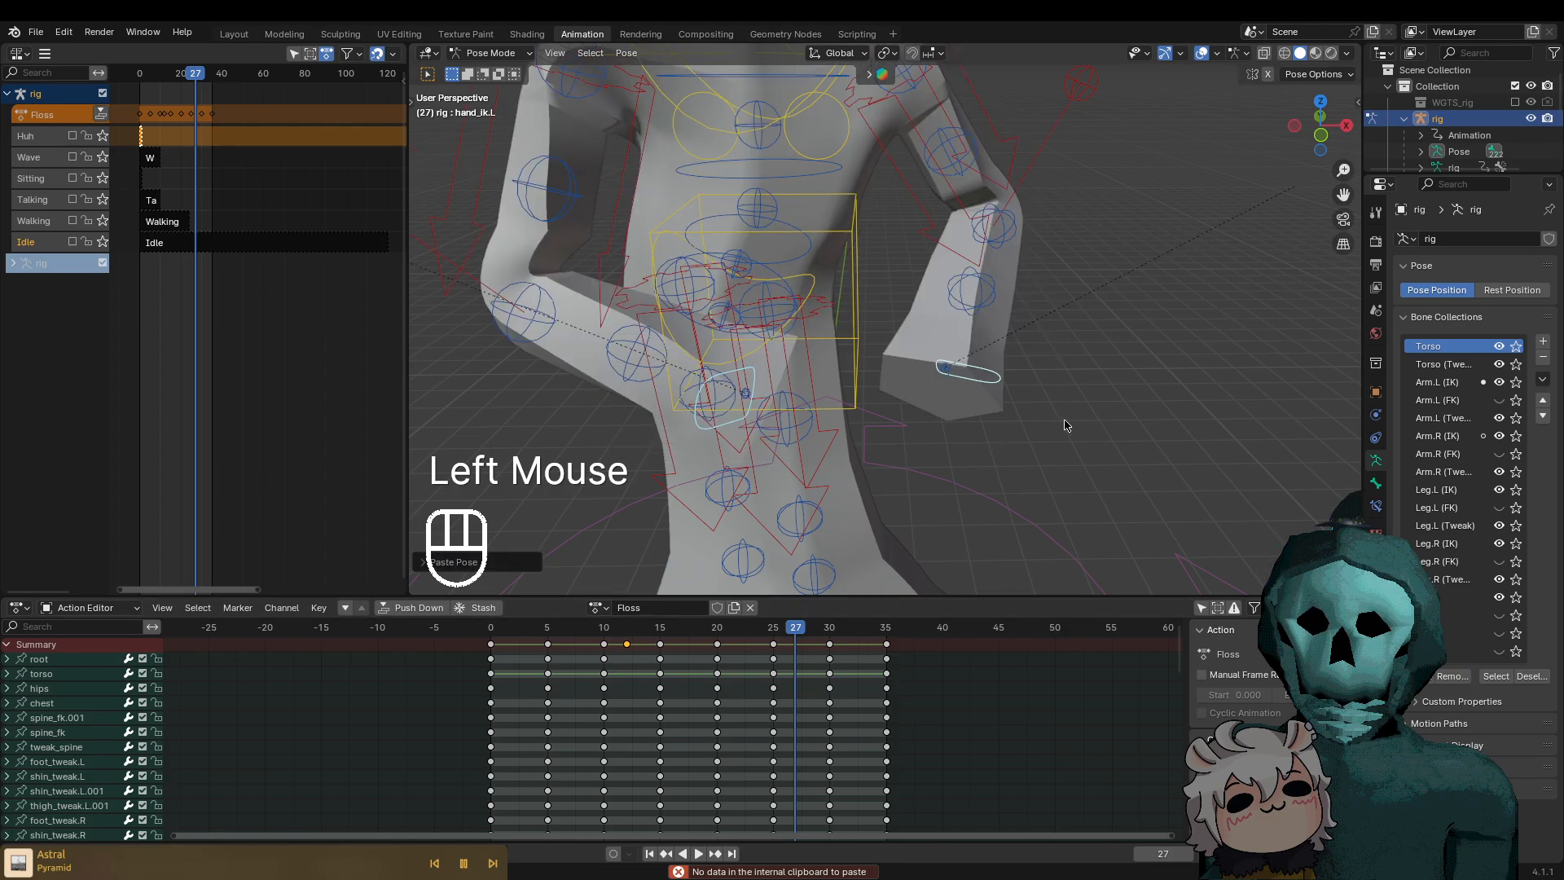
click(797, 645)
Examine the hand motion between frames 26 and 29 from an angled view for hands cutting through the body
key(space)
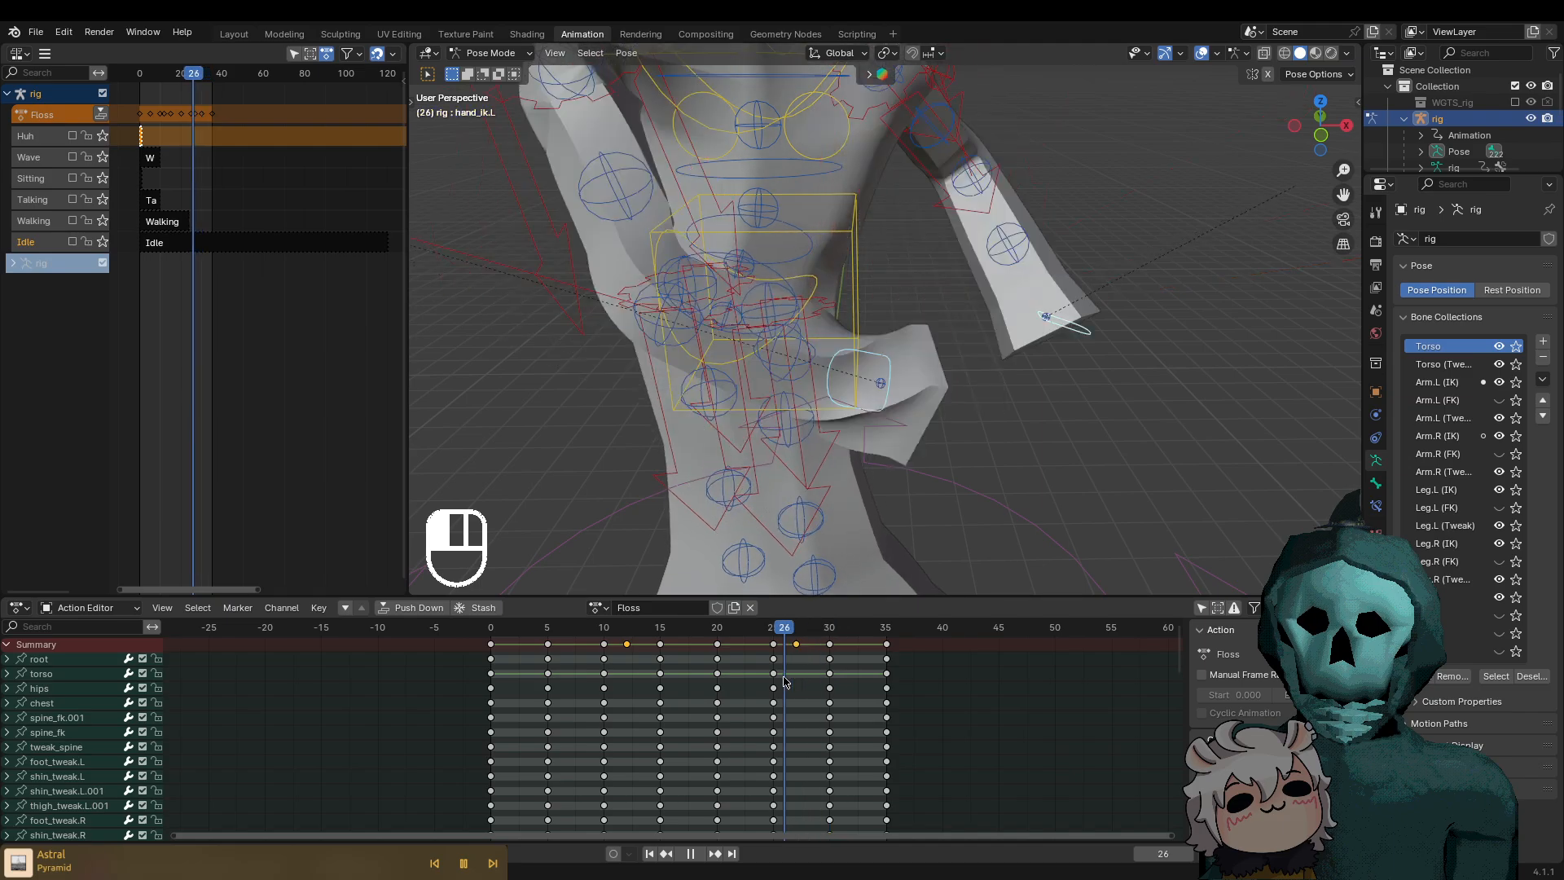
key(space)
middle_drag(823, 521, 886, 402)
scroll(863, 423, down, 2)
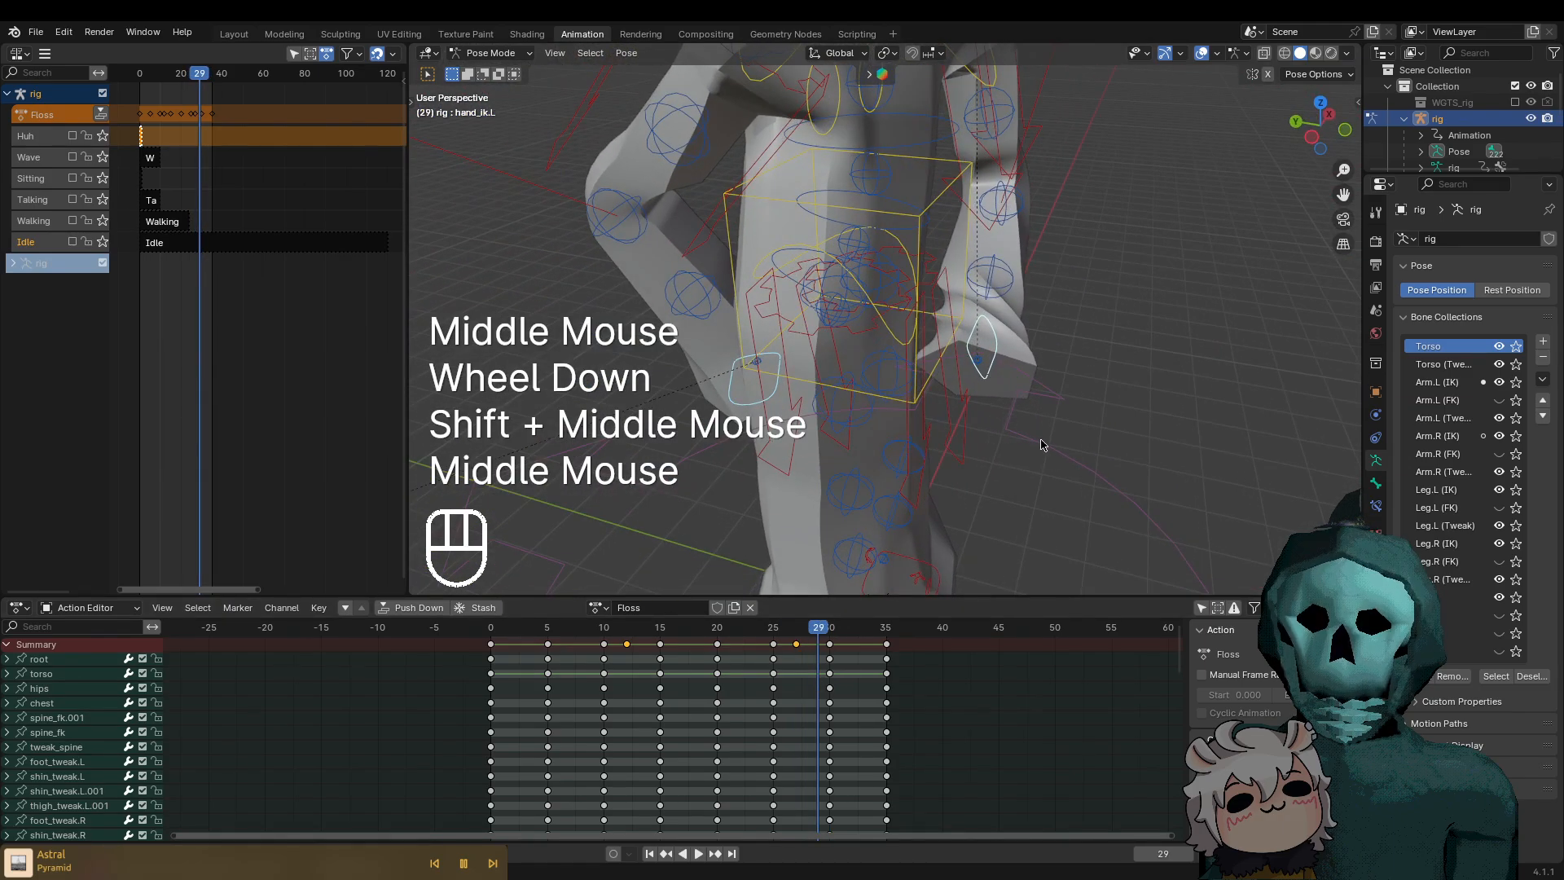
key(r)
key(Escape)
At frame 28, move the right hand IK control outward along the global X axis and insert a keyframe
click(740, 405)
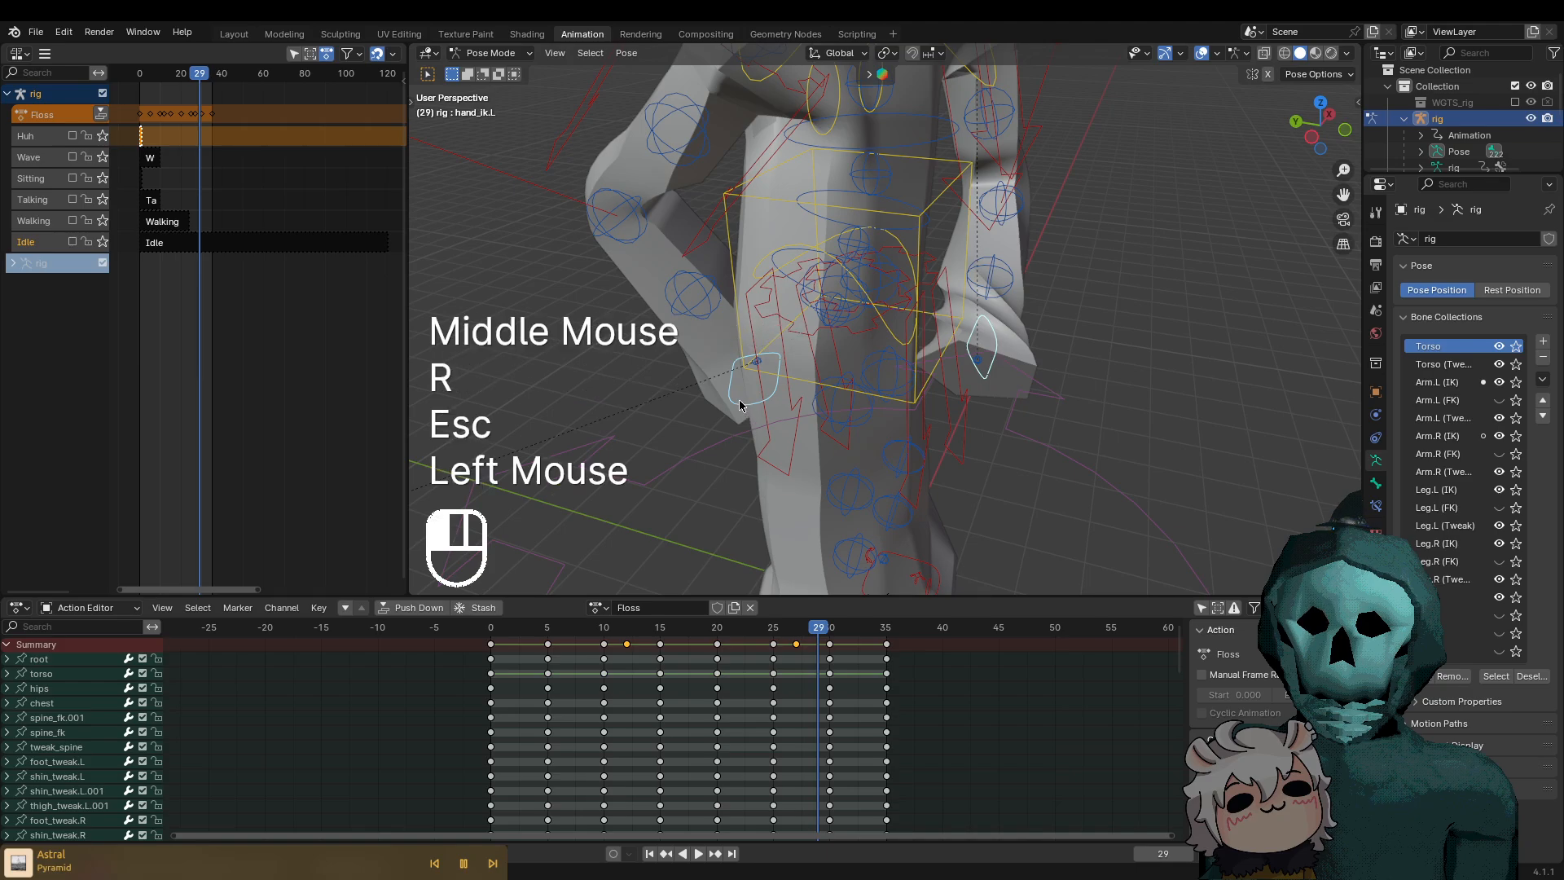
mouse_move(821, 631)
mouse_down()
mouse_move(772, 630)
mouse_move(818, 628)
mouse_up()
middle_drag(856, 506, 824, 605)
key(g)
middle_click(800, 427)
key(Escape)
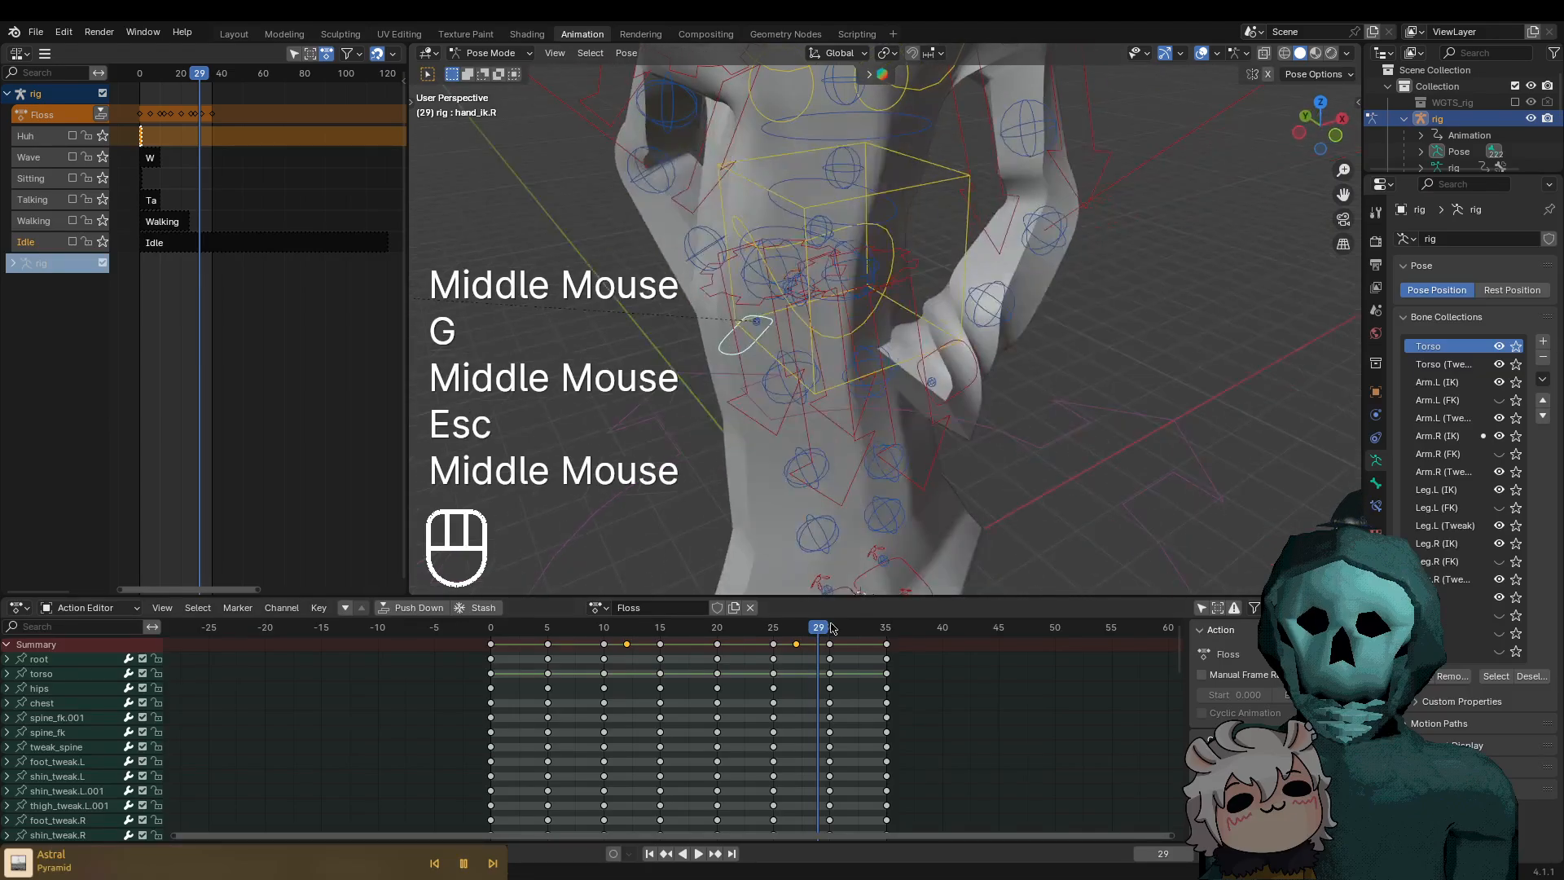
mouse_move(821, 627)
mouse_down()
mouse_move(743, 632)
mouse_move(797, 636)
mouse_up()
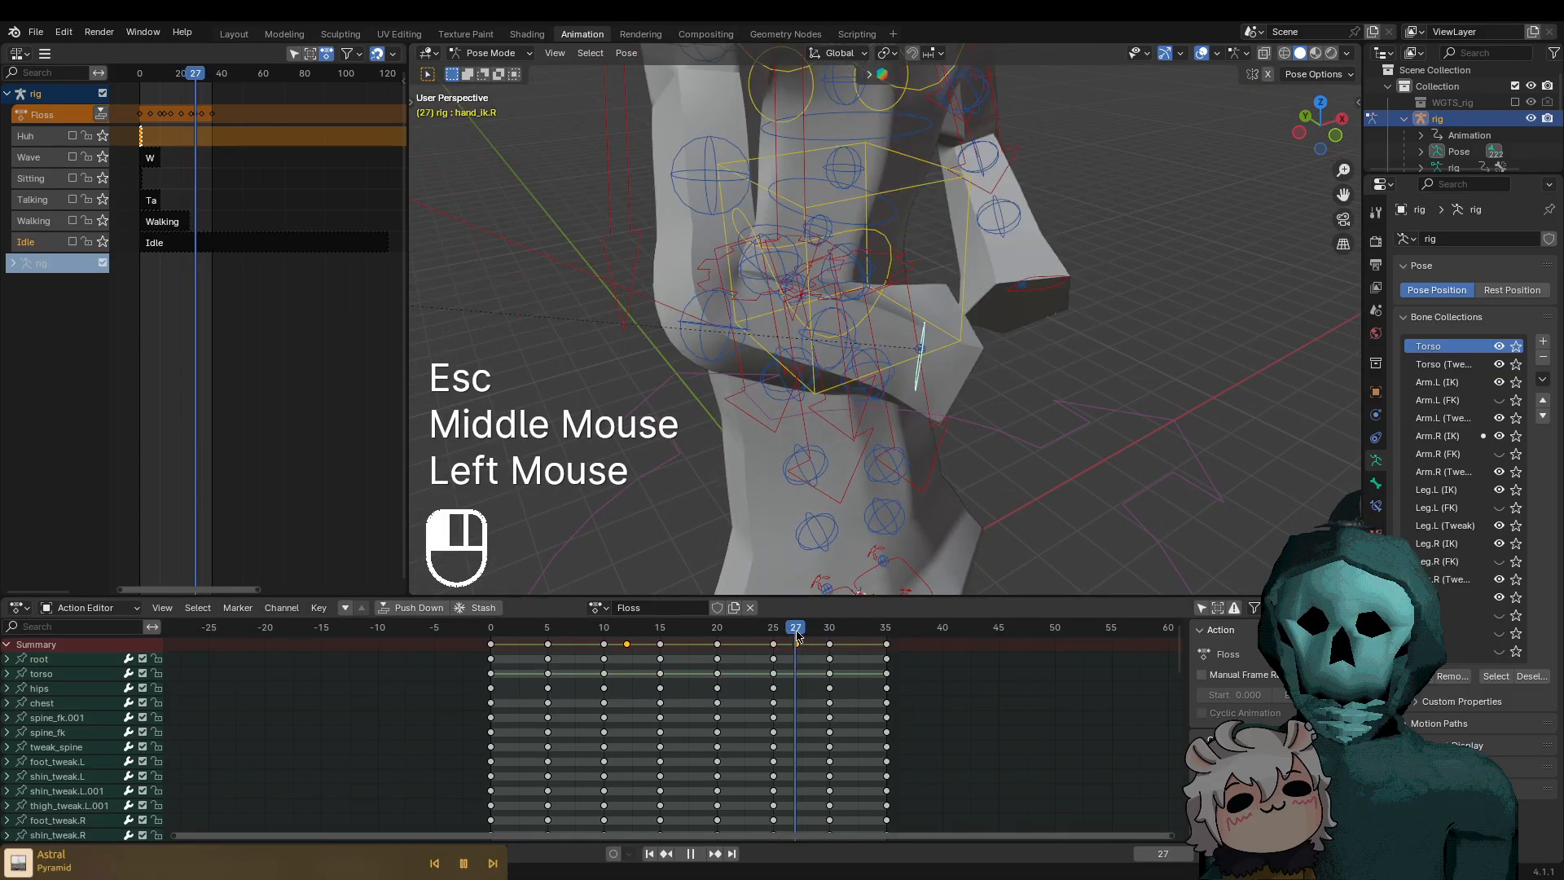
click(807, 634)
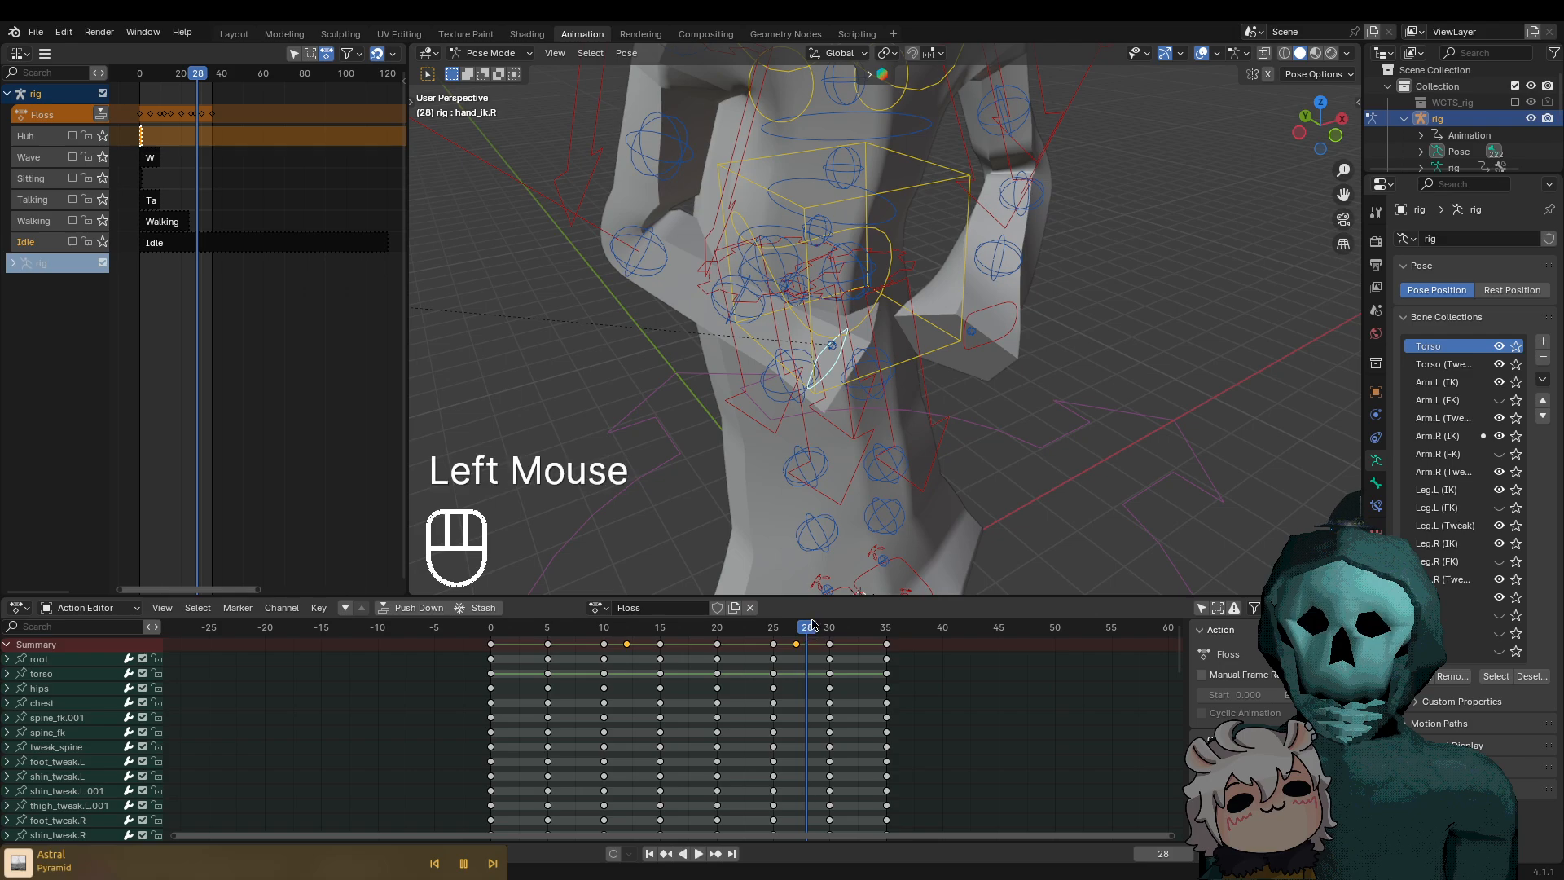
middle_drag(939, 295, 890, 347)
key(g)
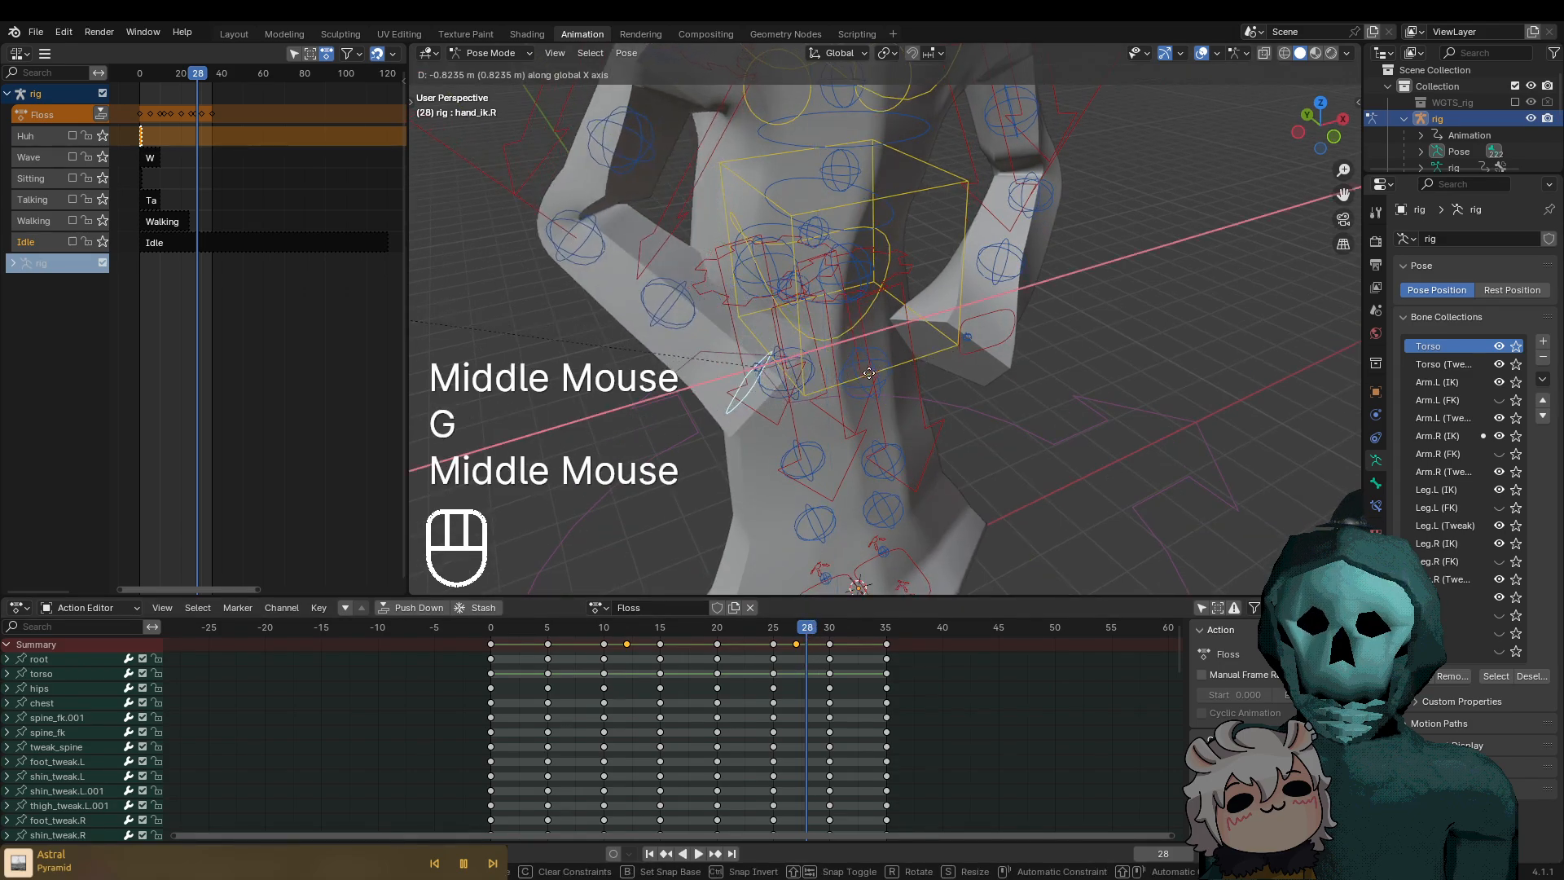
click(818, 379)
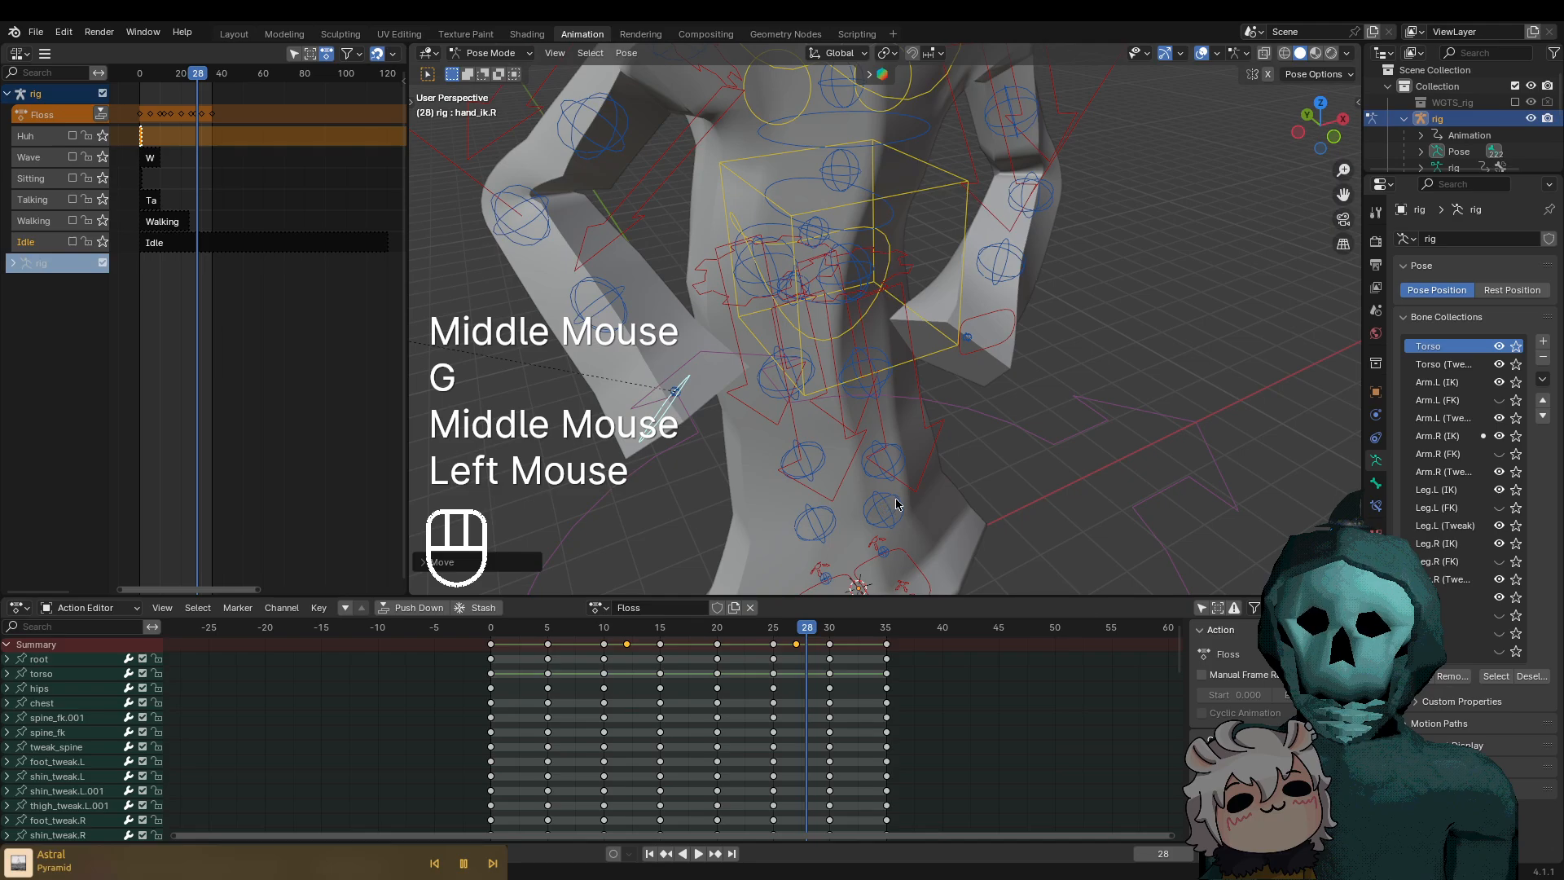
key(i)
Check the arm swing from frame 25 and retime the in-between hand keyframes at frames 27 and 28 to frames 26 and 29
drag(803, 634, 767, 636)
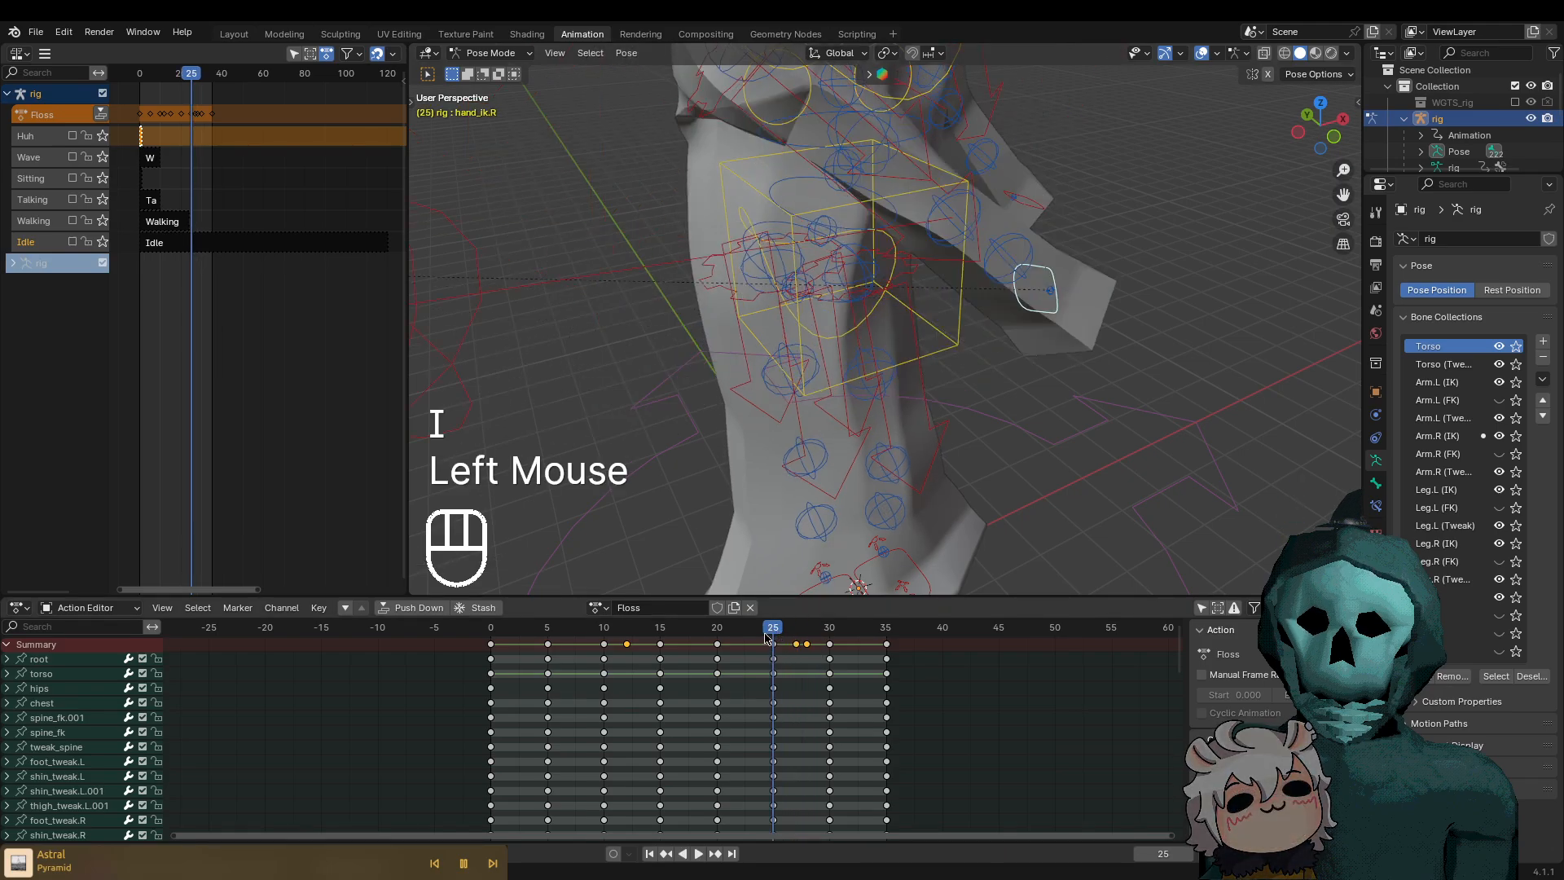
key(space)
key(space)
scroll(869, 667, up, 3)
scroll(868, 666, up, 1)
middle_drag(869, 666, 676, 662)
click(695, 645)
drag(695, 645, 331, 619)
Play the floss loop from frame 0 and pause at several points to inspect the hands against the torso
scroll(717, 660, down, 5)
scroll(946, 383, down, 2)
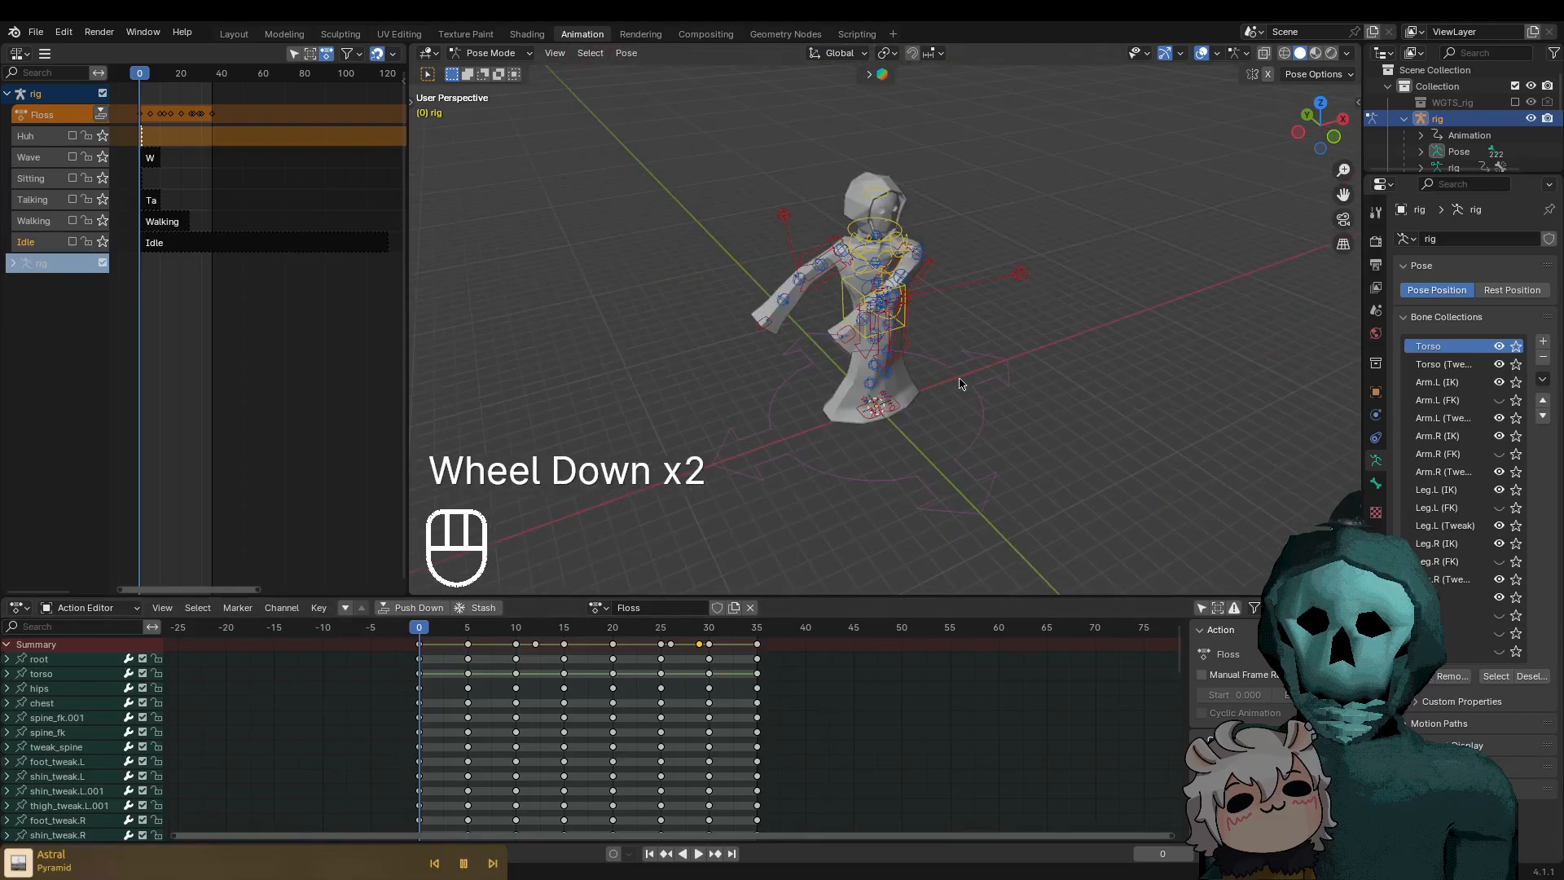
key(space)
scroll(964, 428, up, 1)
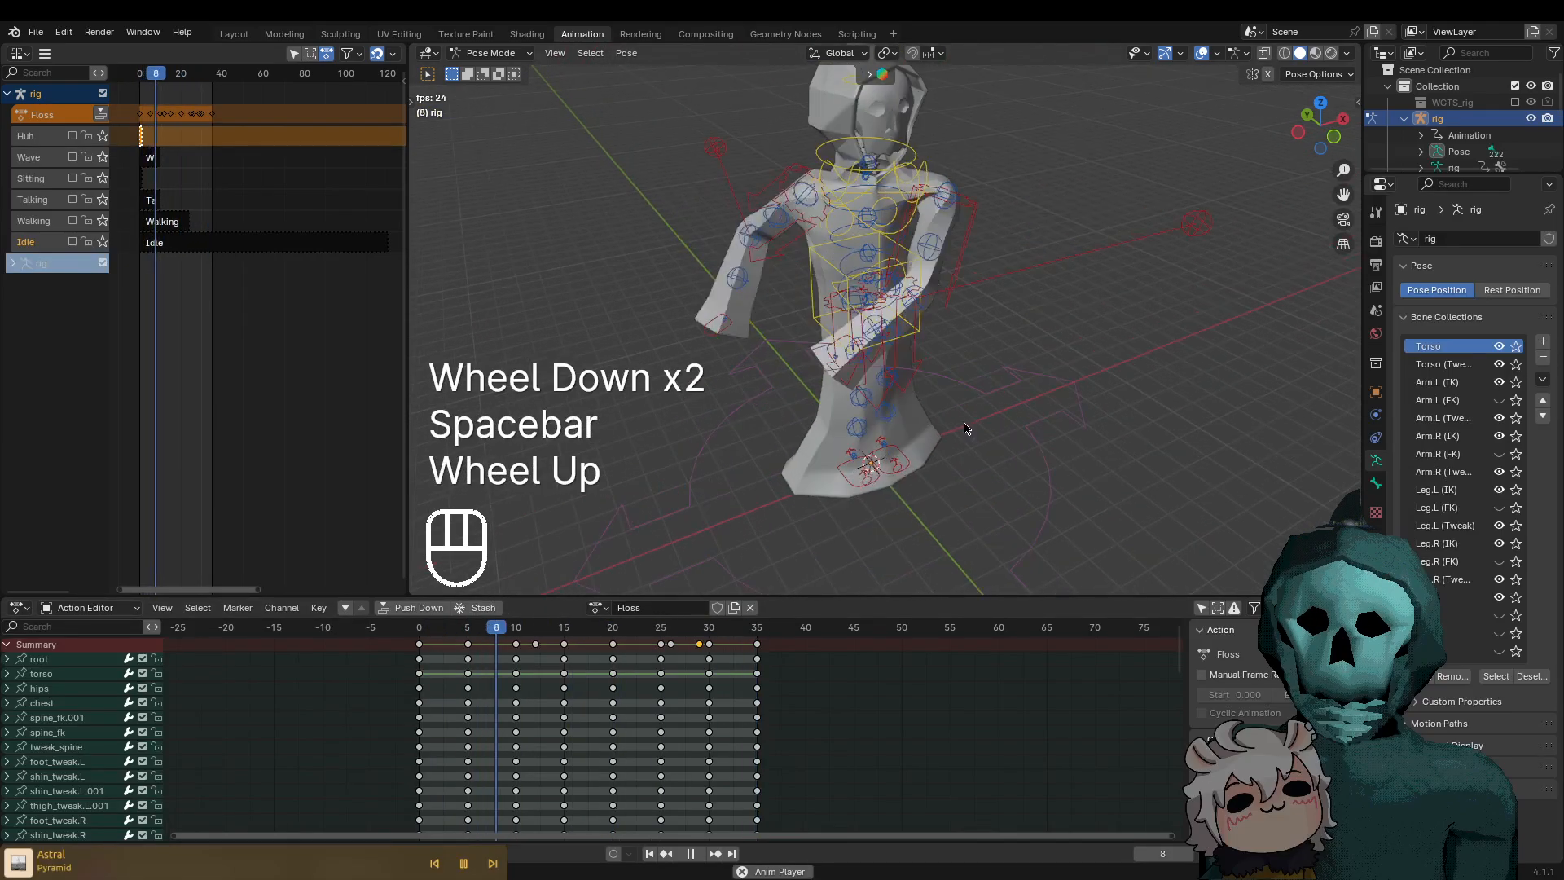
middle_drag(964, 427, 869, 362)
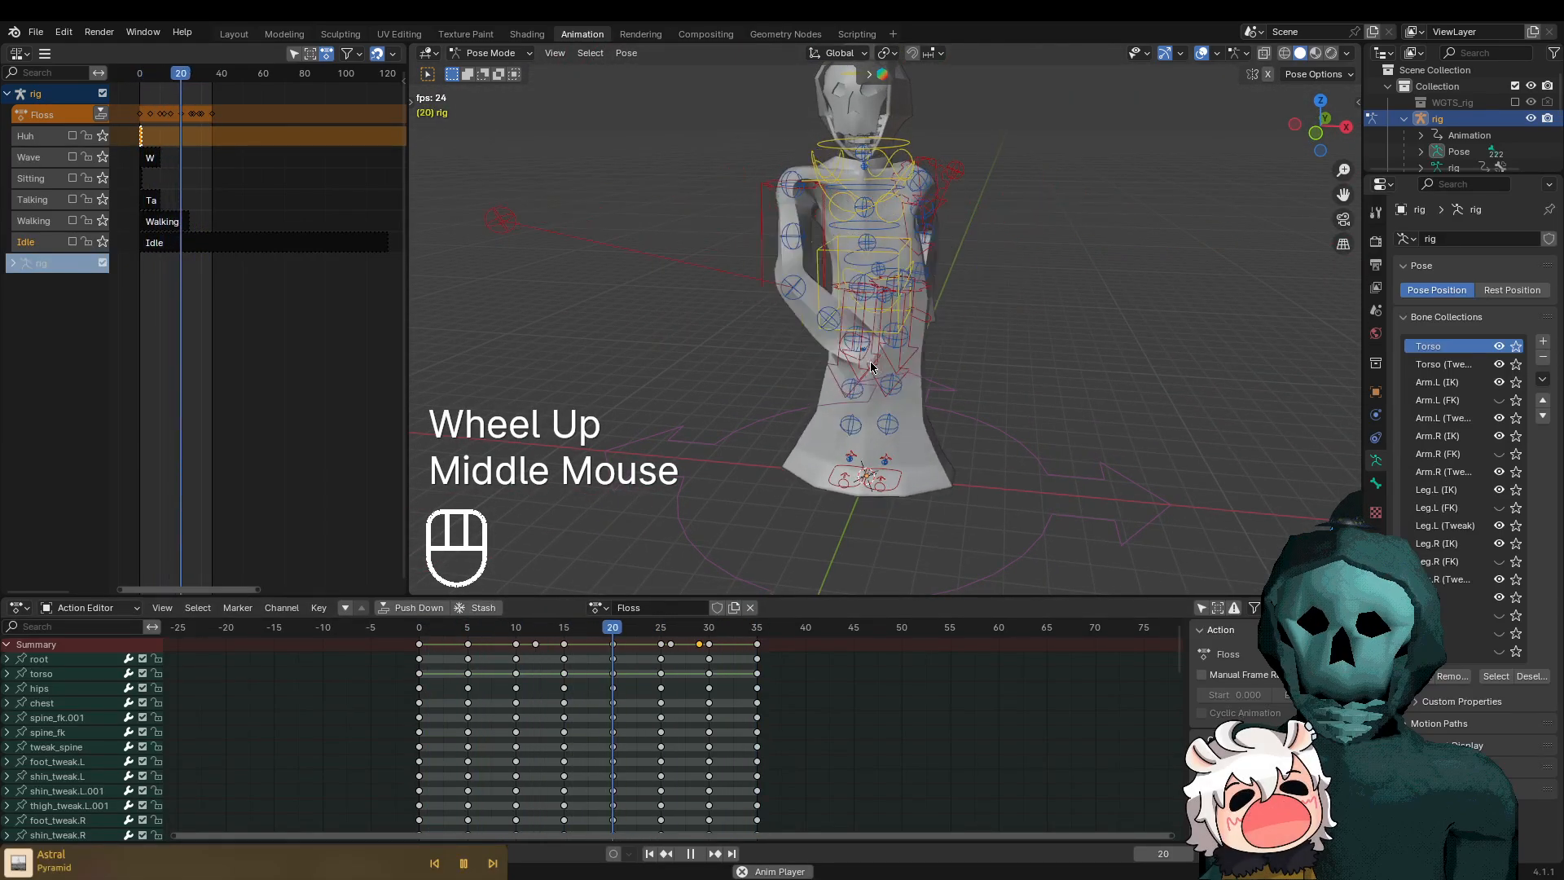
key(space)
scroll(871, 360, up, 1)
middle_drag(870, 360, 877, 388)
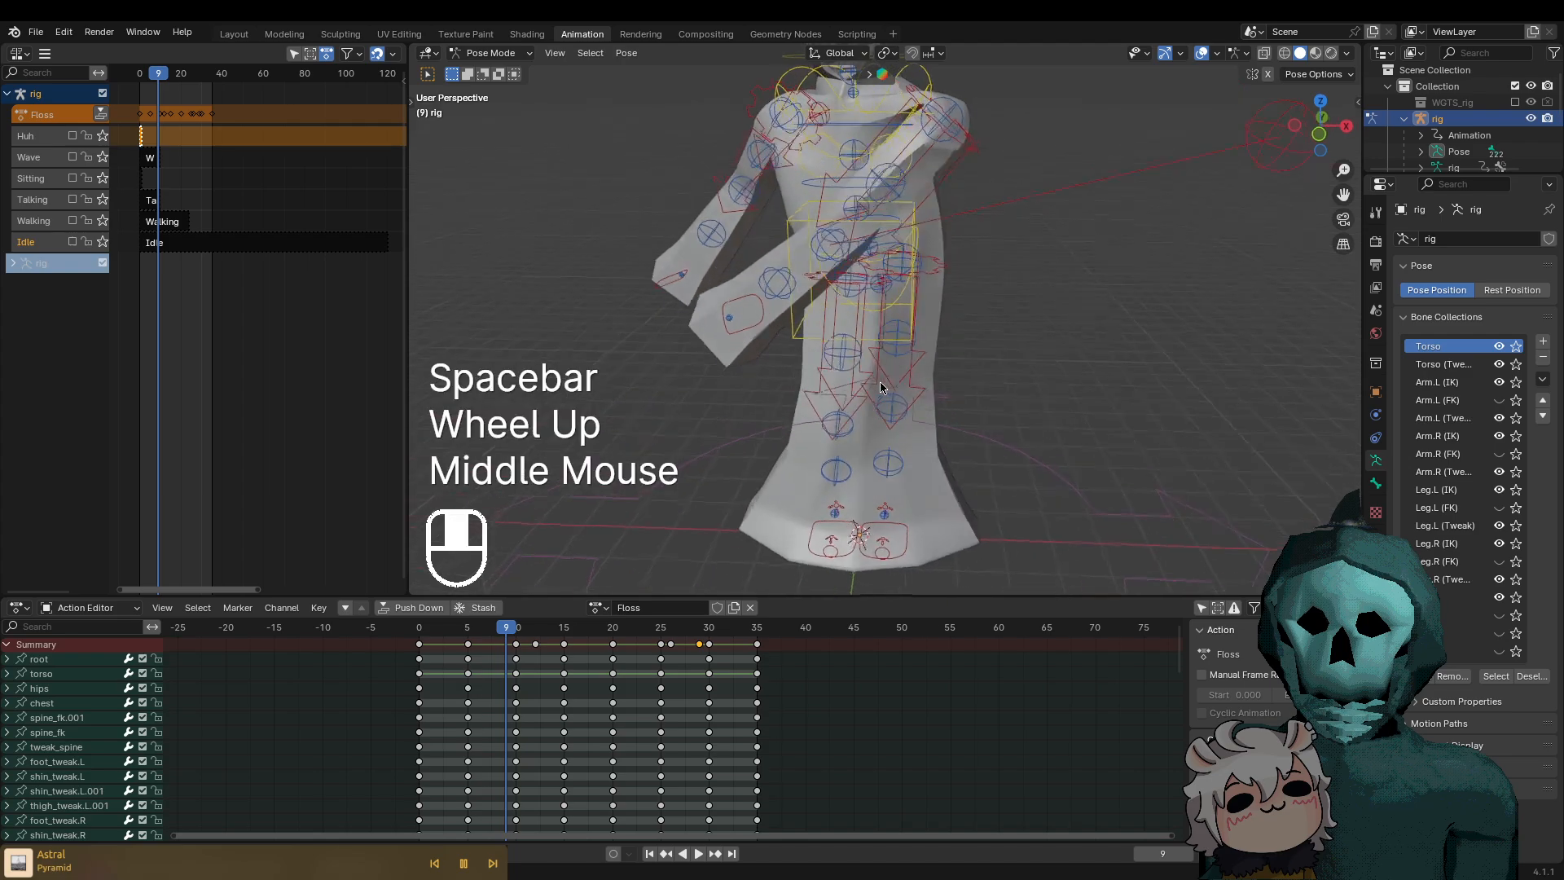
key(space)
key(space)
key(space)
key(space)
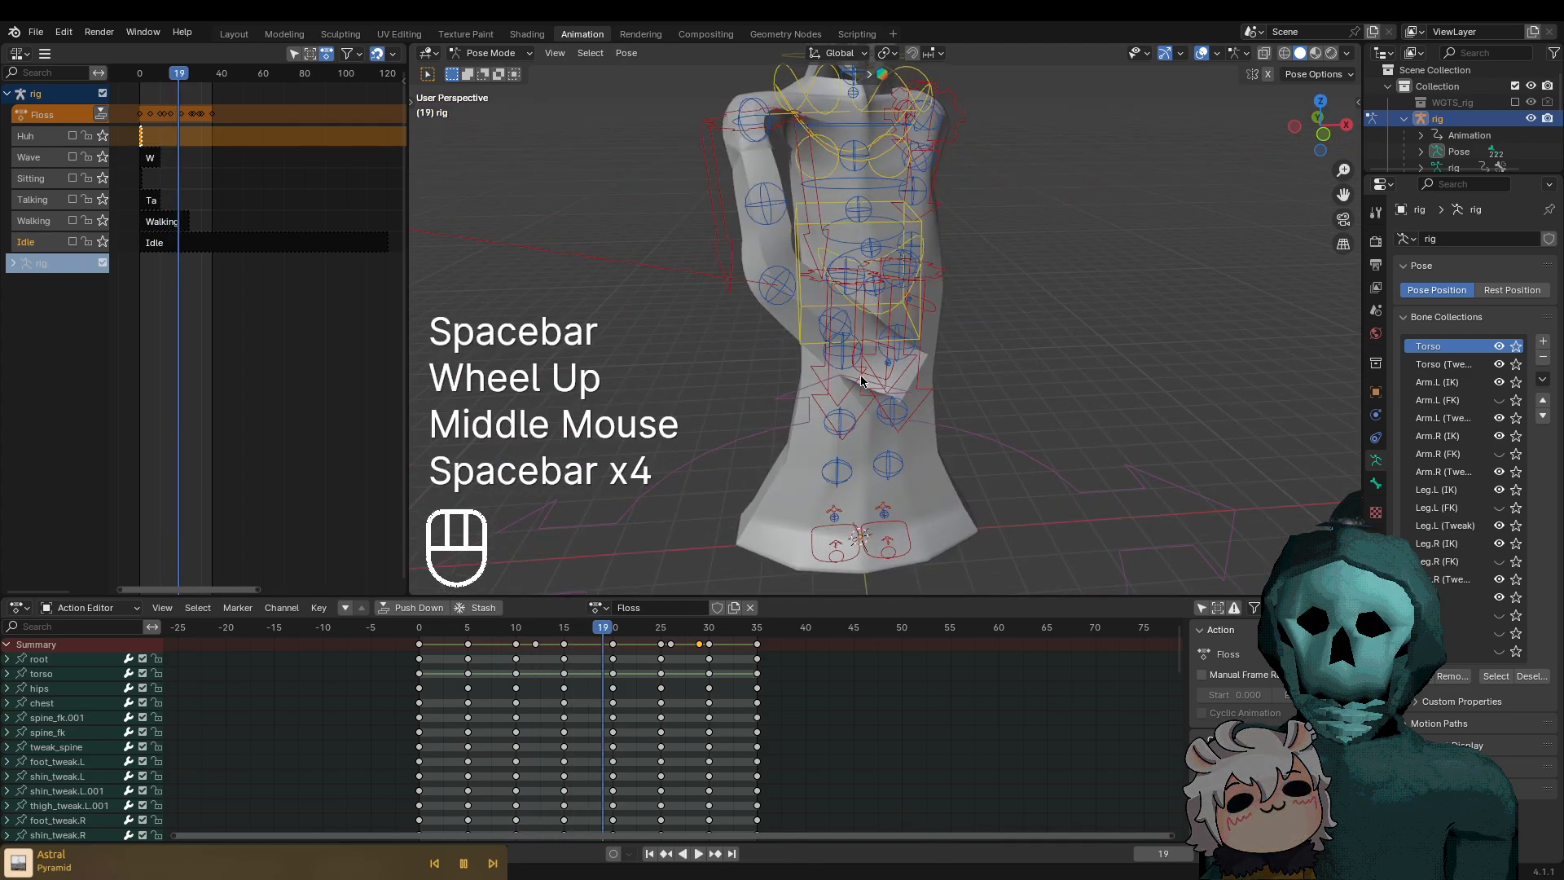
Replay the loop near its start and watch the whole figure from the front and slightly different angles
click(450, 640)
mouse_move(456, 643)
mouse_down()
mouse_move(786, 645)
mouse_move(429, 645)
mouse_up()
key(space)
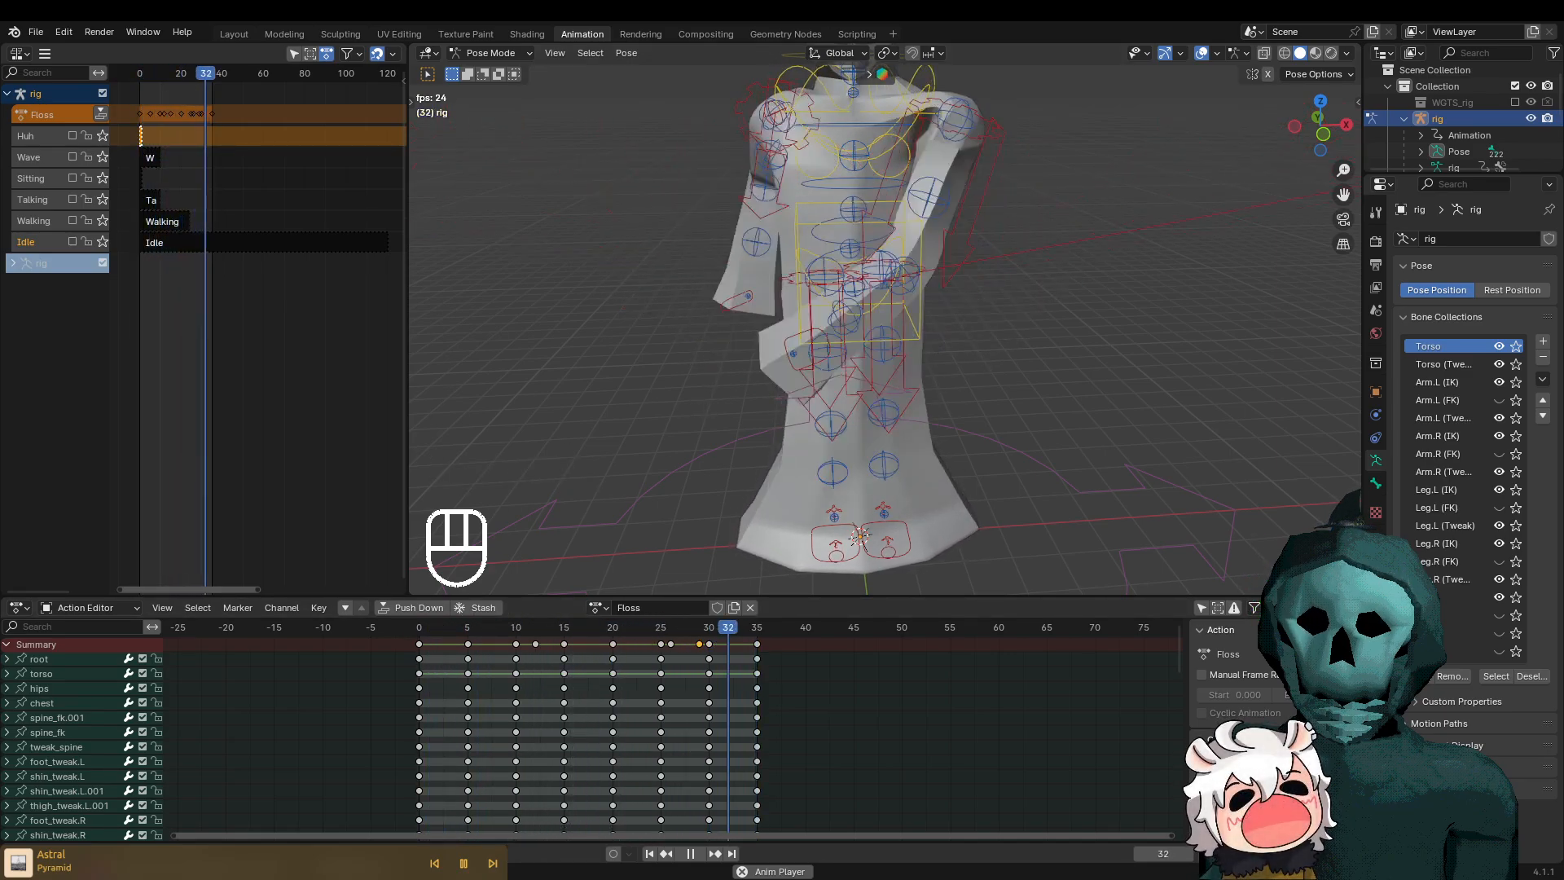
middle_drag(1268, 426, 1034, 423)
key(space)
key(space)
scroll(1055, 339, down, 2)
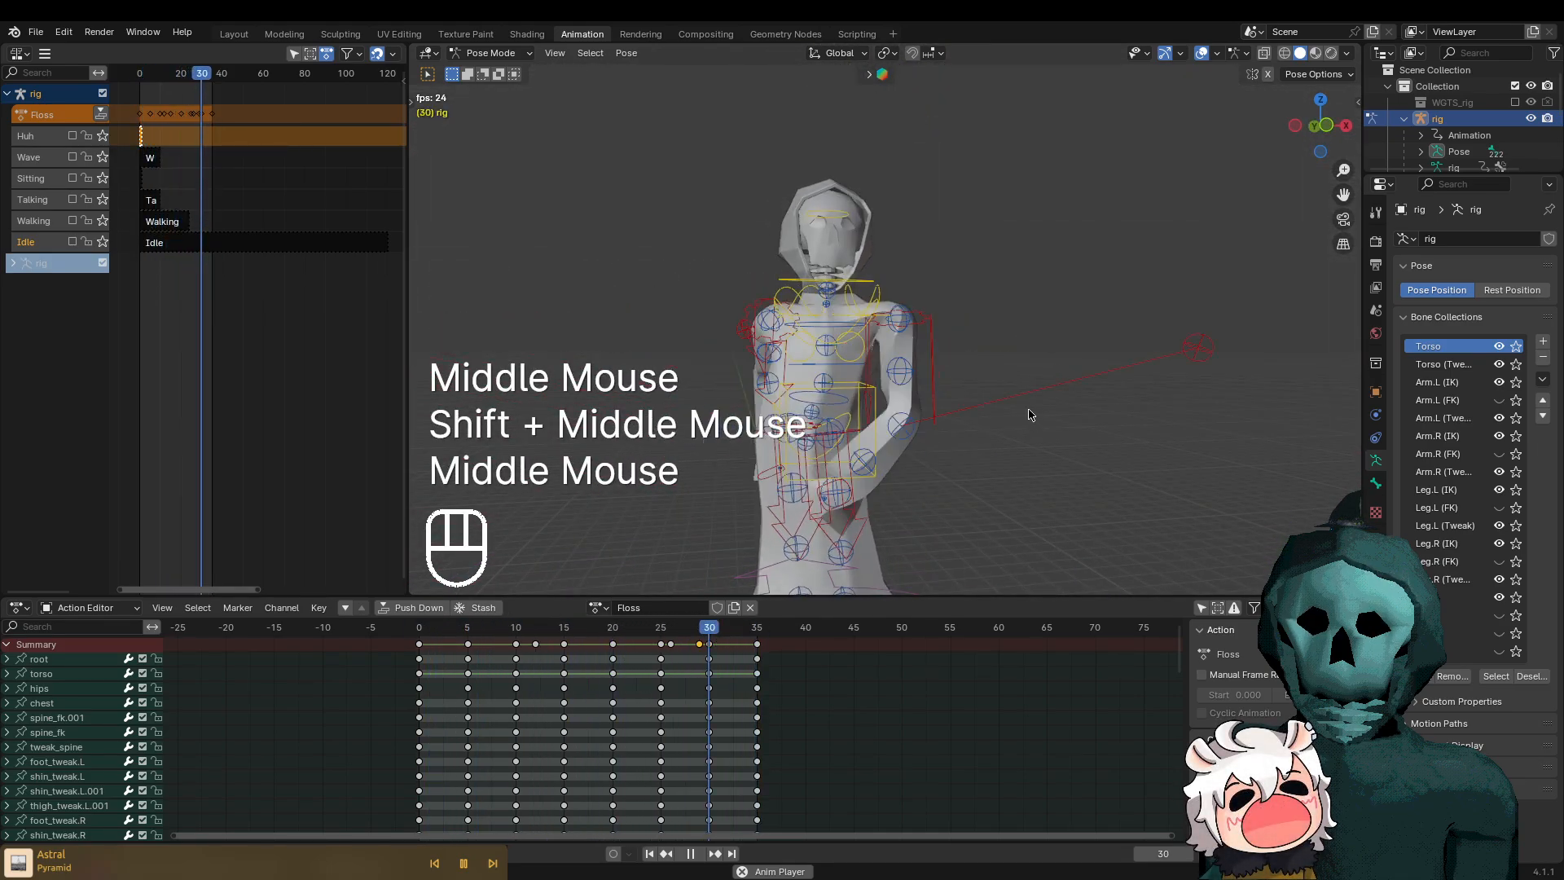
mouse_move(1048, 416)
middle_down()
mouse_move(1048, 447)
mouse_move(1048, 402)
mouse_move(1065, 409)
mouse_move(1029, 410)
middle_up()
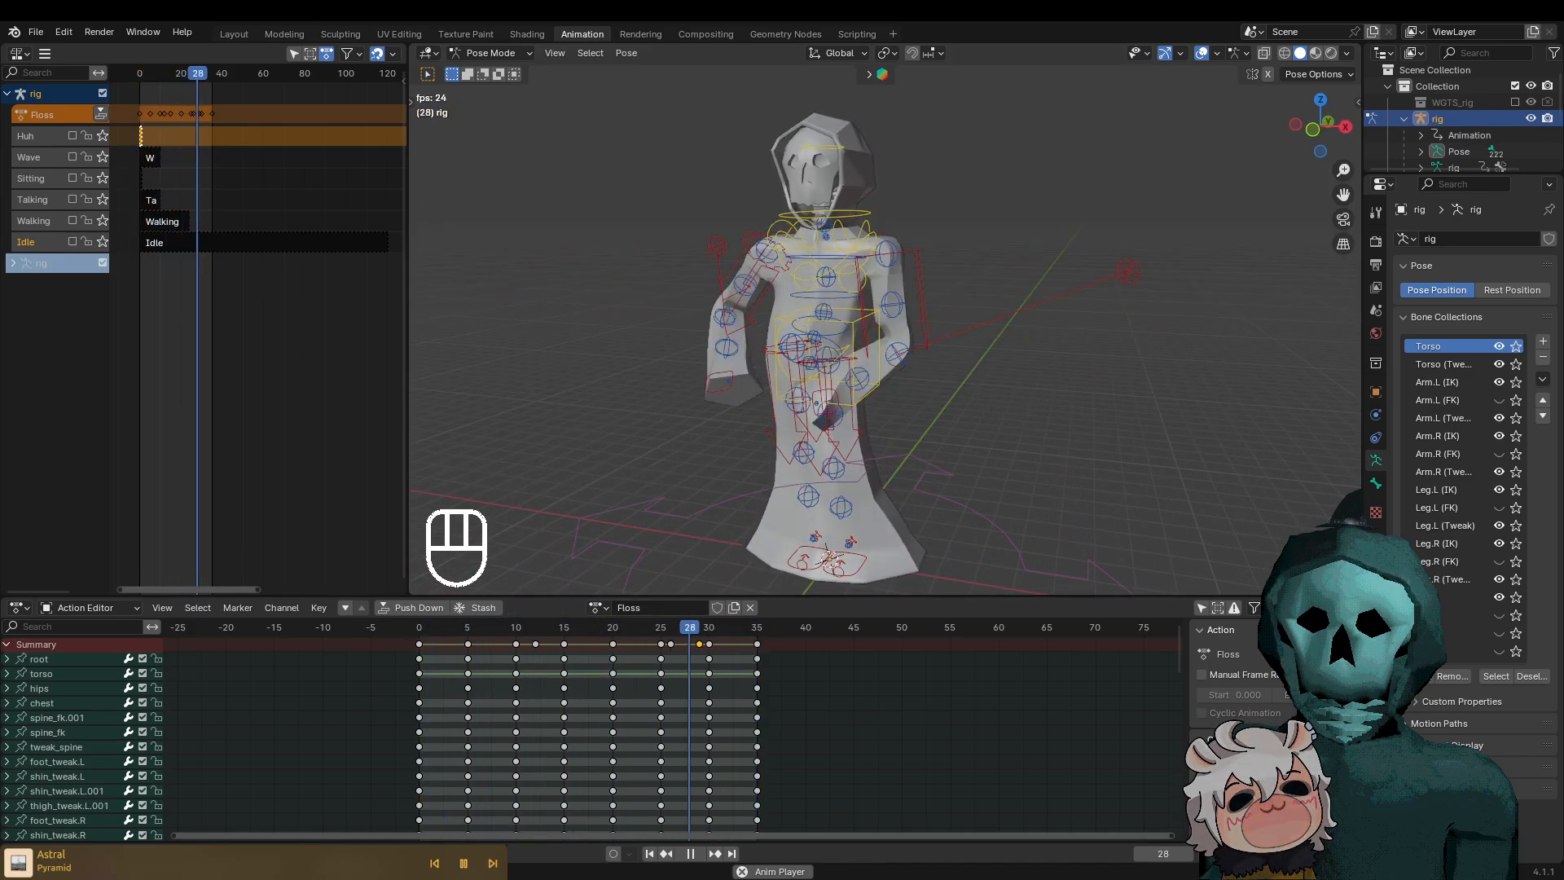
Switch the viewport to material preview shading, review the looping dance around the character, and stop playback at frame 15
middle_drag(719, 326, 1056, 420)
scroll(1053, 420, up, 2)
key(z)
key(z)
mouse_move(978, 464)
shift+middle_down()
mouse_move(987, 349)
mouse_move(1199, 305)
mouse_move(999, 321)
mouse_move(795, 475)
mouse_move(913, 452)
mouse_move(921, 509)
mouse_move(855, 497)
mouse_move(912, 505)
shift+middle_up()
scroll(1002, 351, down, 3)
scroll(999, 321, up, 1)
key(space)
scroll(921, 509, down, 2)
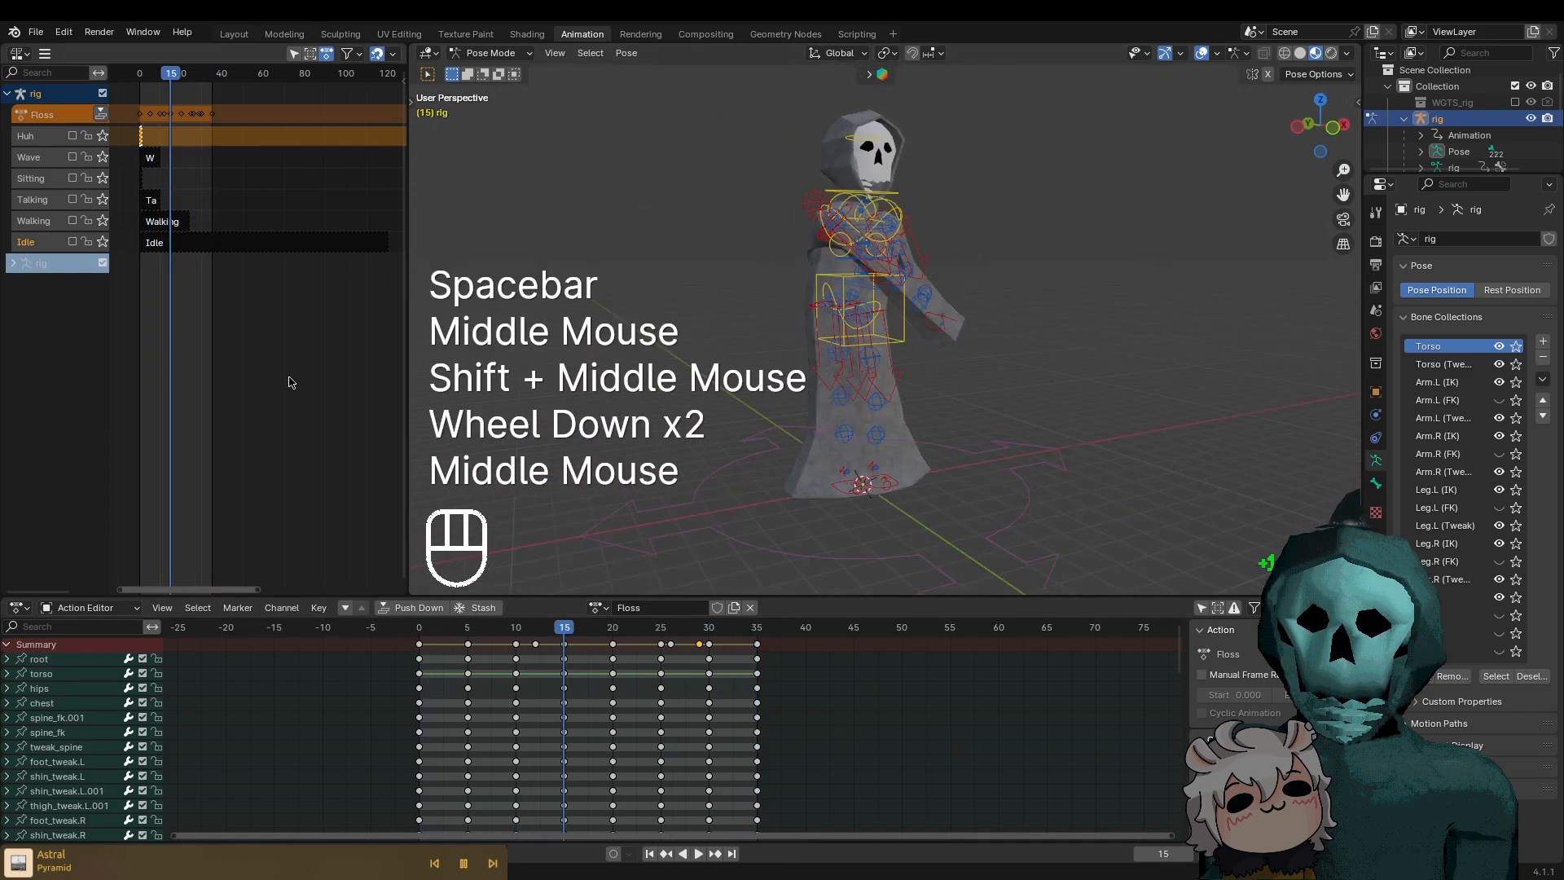
Return to frame 0 and push the finished Floss action down into an NLA strip on the rig
scroll(187, 314, up, 2)
middle_drag(192, 307, 304, 321)
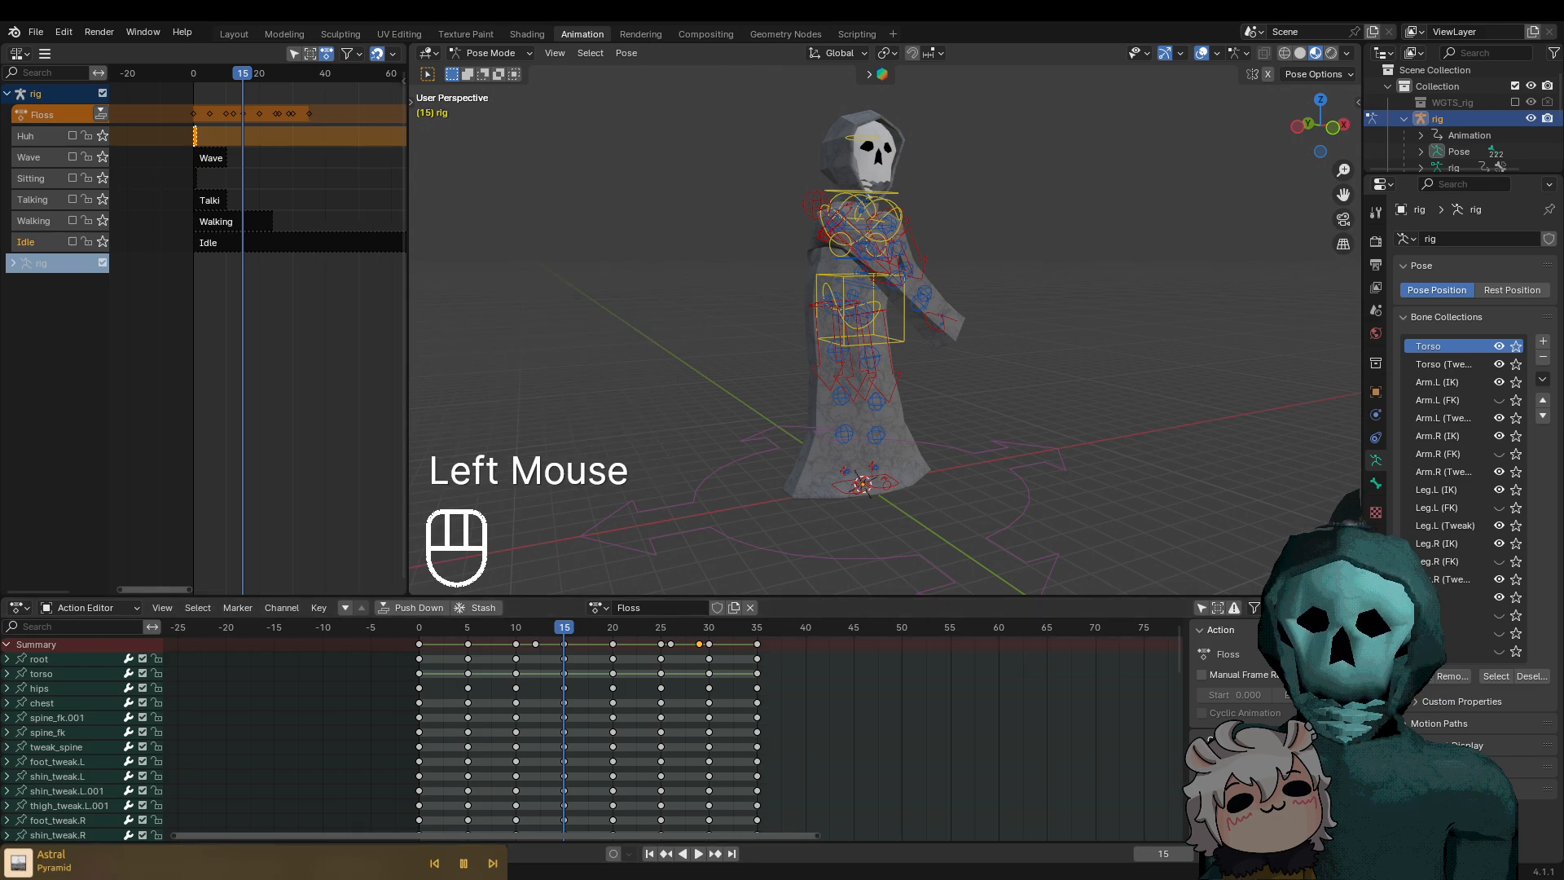
scroll(704, 436, down, 3)
scroll(978, 396, up, 2)
middle_drag(978, 396, 680, 564)
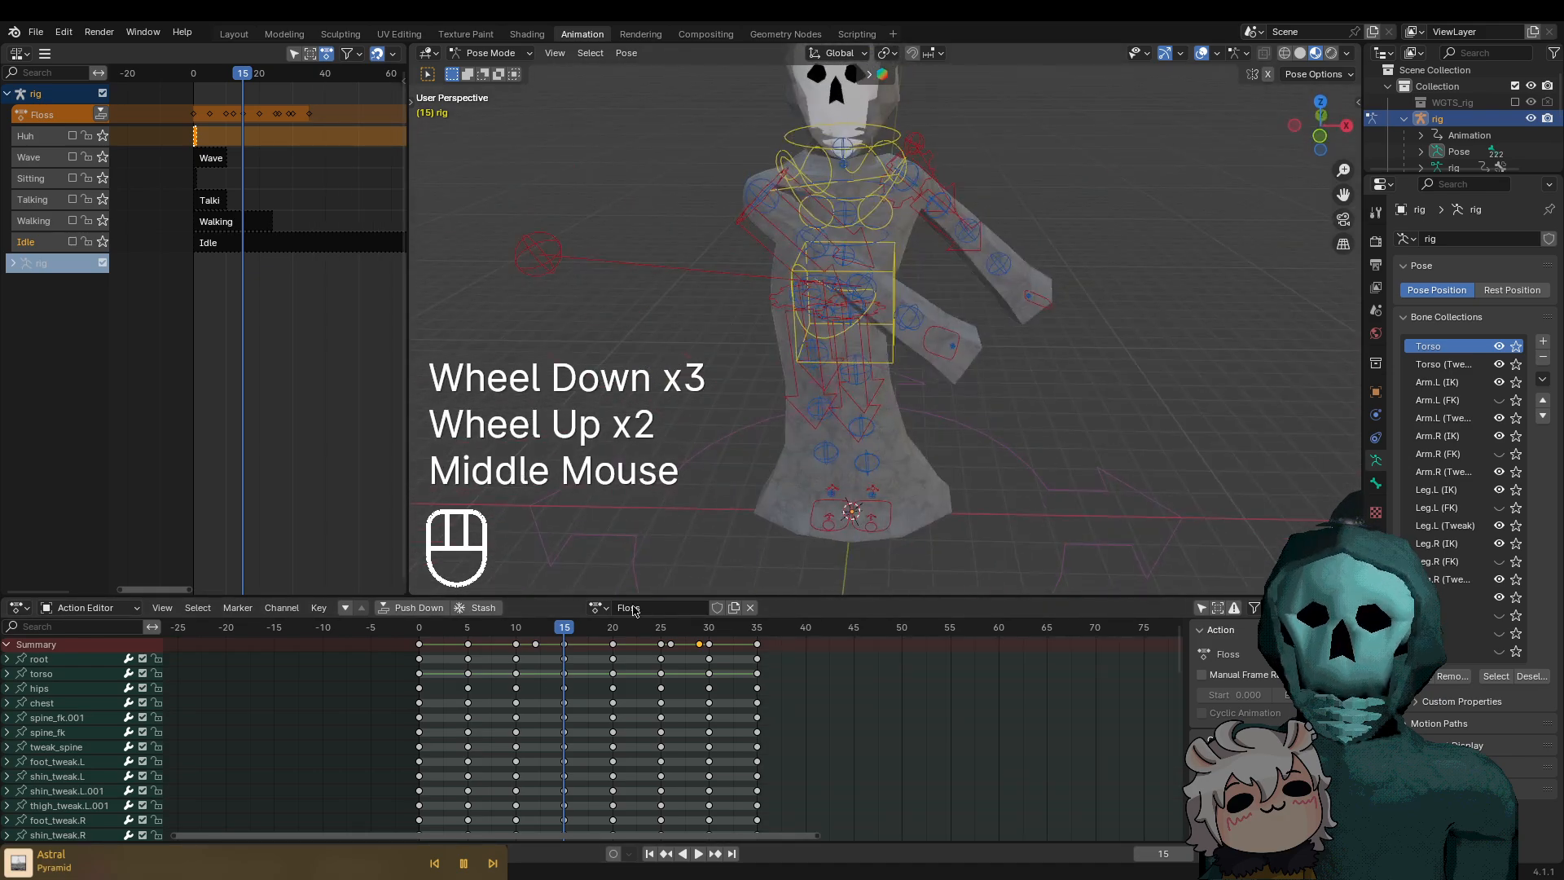
drag(565, 633, 415, 651)
scroll(305, 377, up, 1)
scroll(300, 371, down, 2)
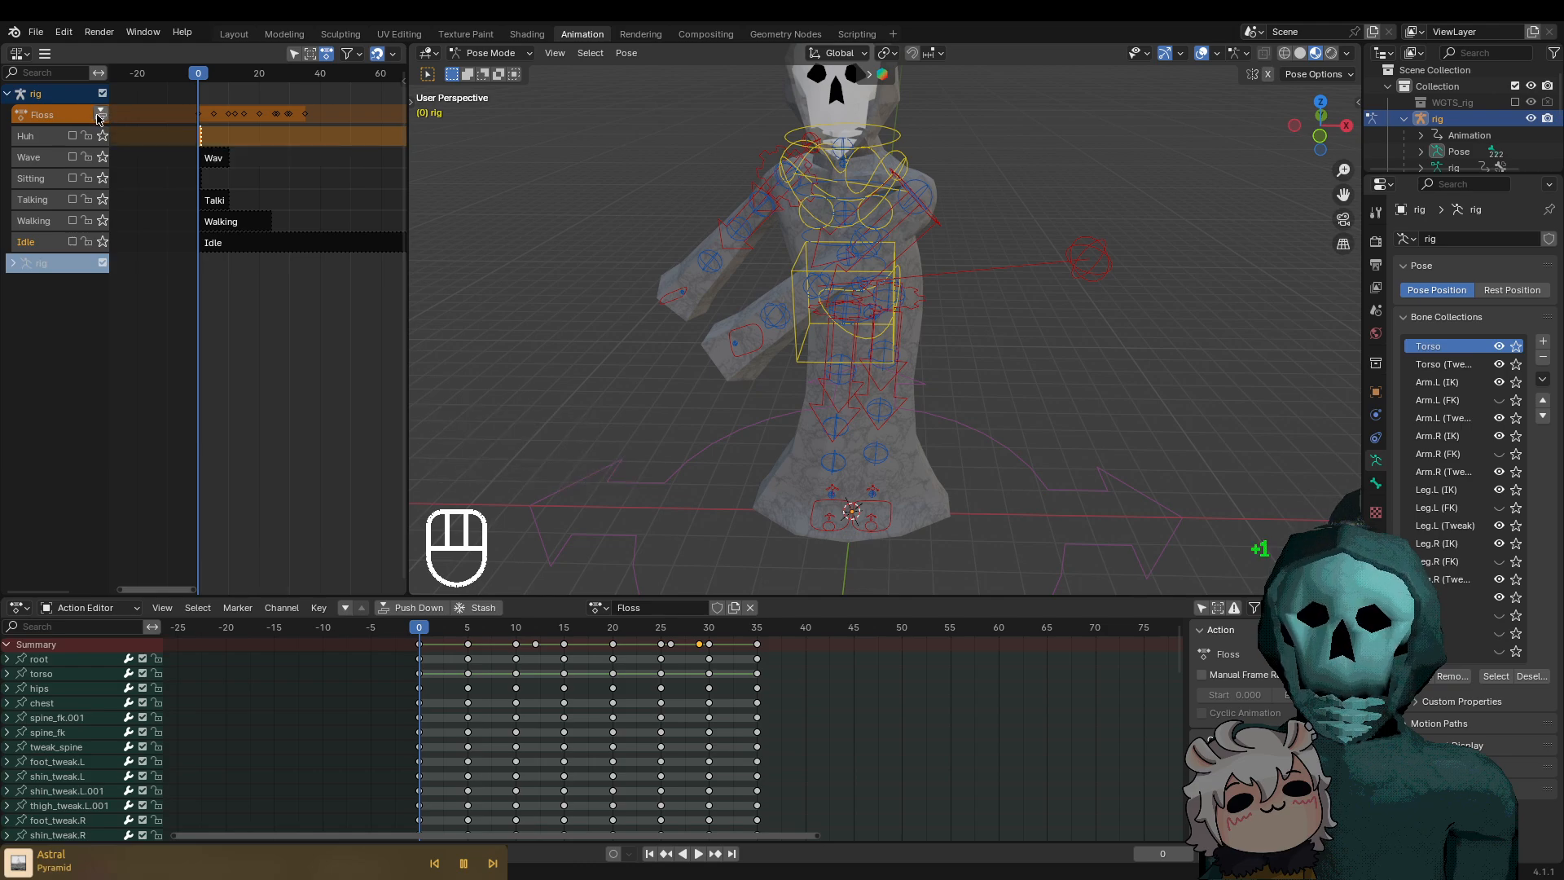
middle_drag(210, 326, 155, 330)
click(101, 114)
scroll(234, 332, down, 8)
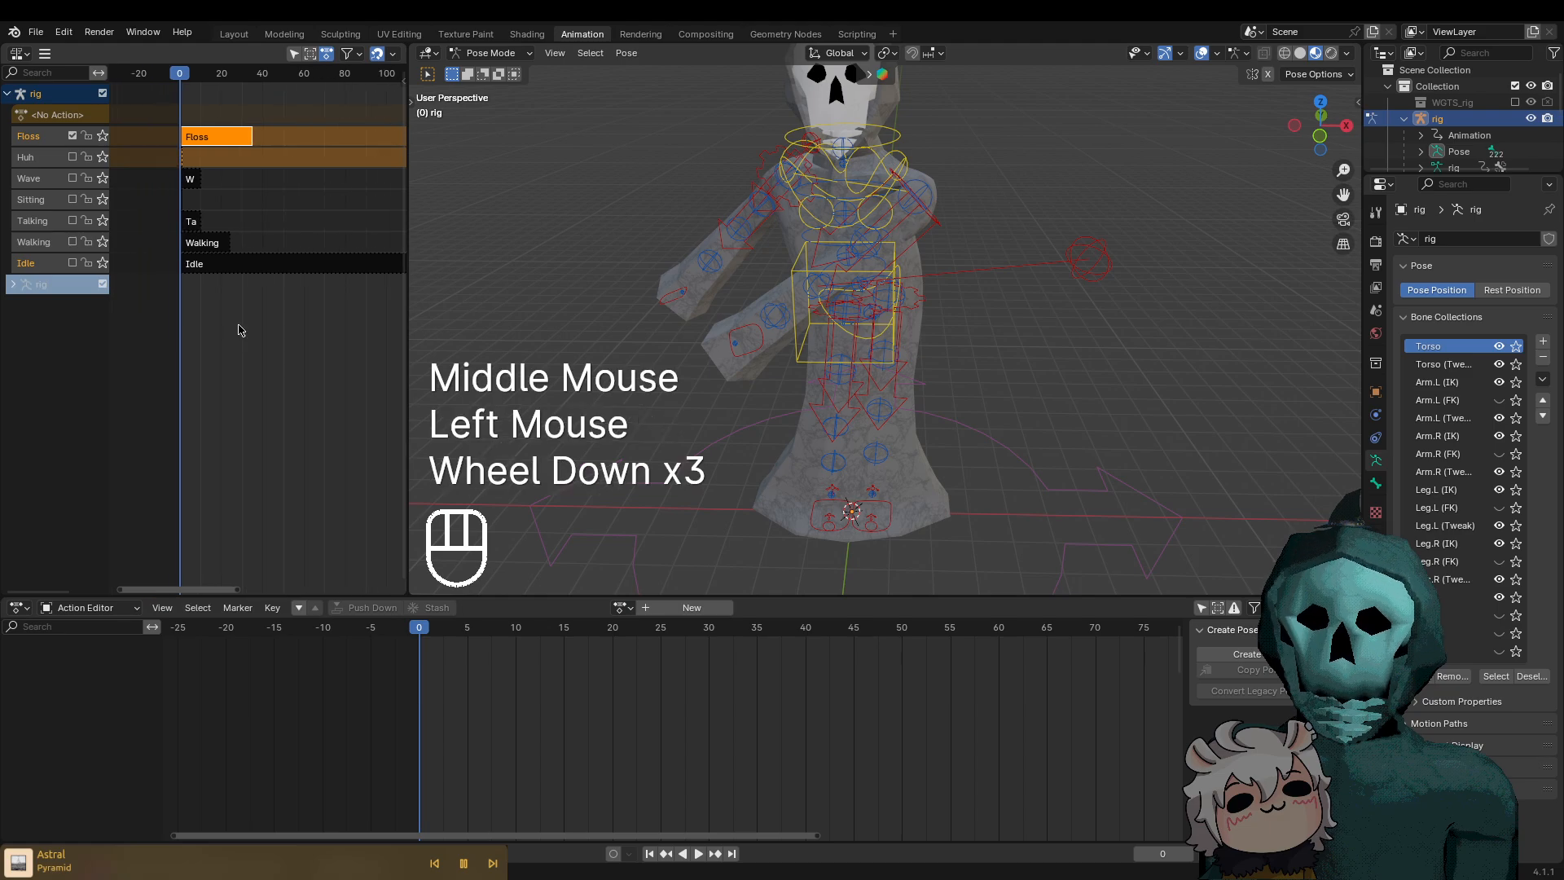
Try to shift the Floss strip slightly along its NLA track, and undo the move
middle_drag(261, 325, 231, 326)
scroll(234, 328, up, 2)
scroll(235, 326, up, 2)
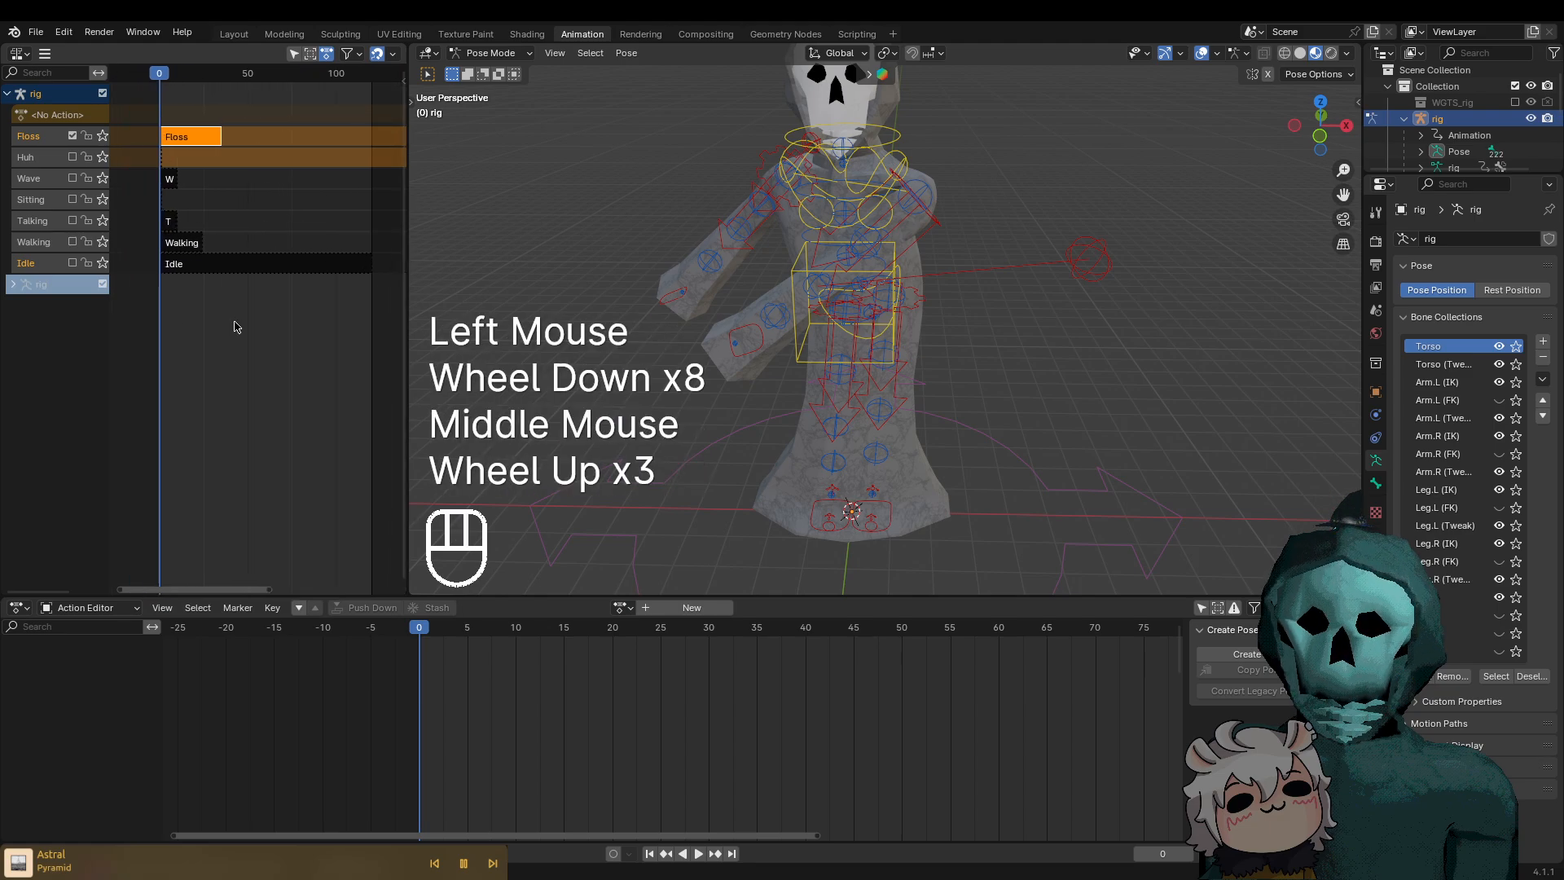
scroll(244, 324, down, 1)
scroll(241, 321, up, 2)
scroll(228, 316, down, 1)
scroll(217, 304, up, 1)
middle_drag(216, 304, 192, 304)
scroll(199, 304, down, 1)
click(162, 378)
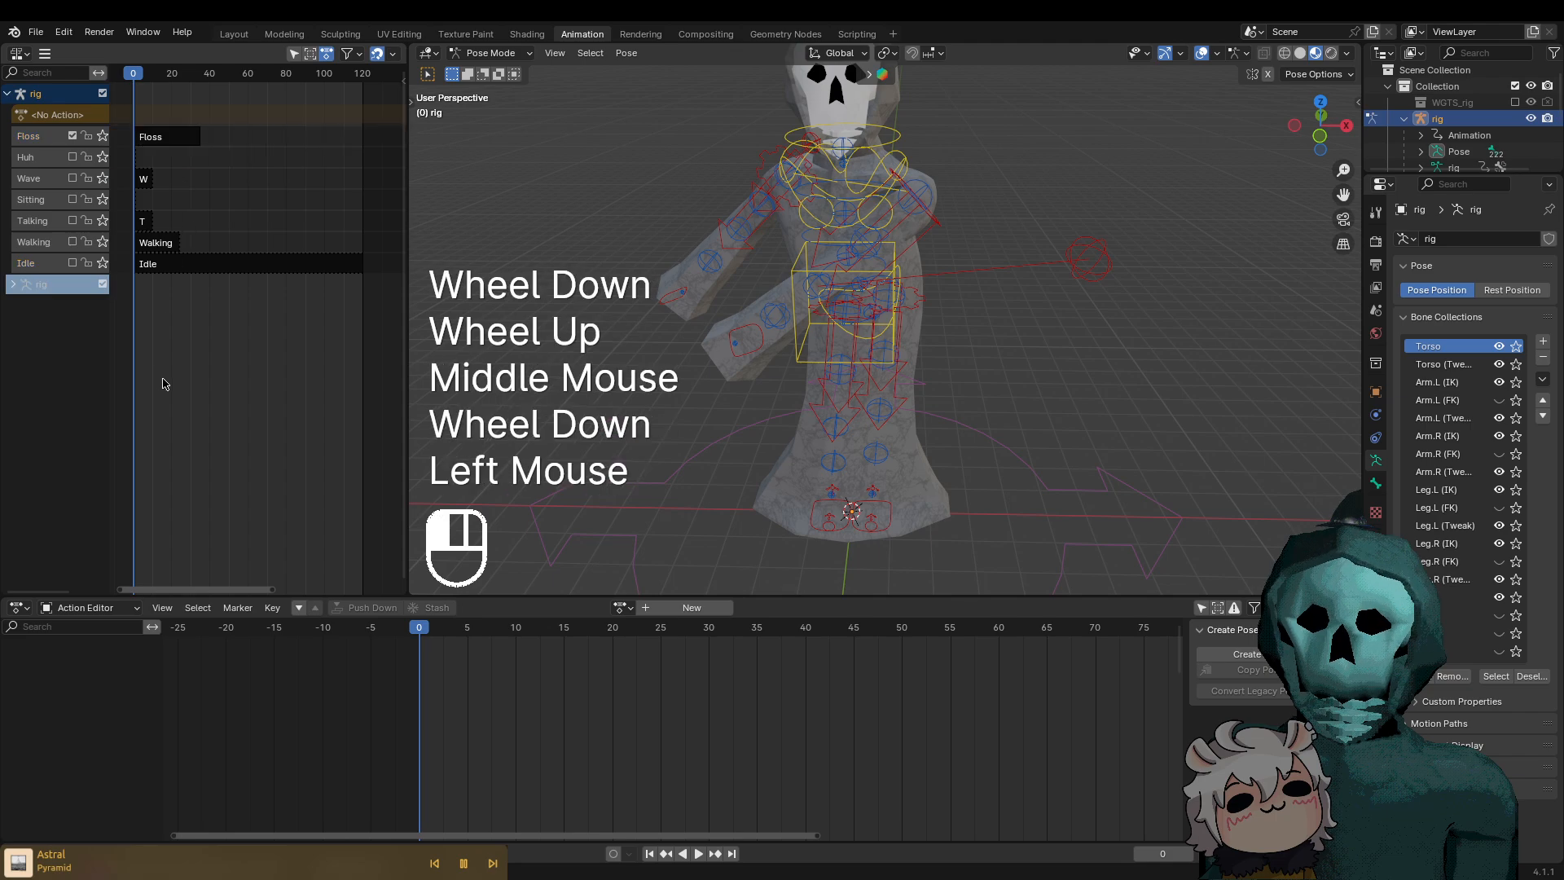
drag(178, 141, 182, 136)
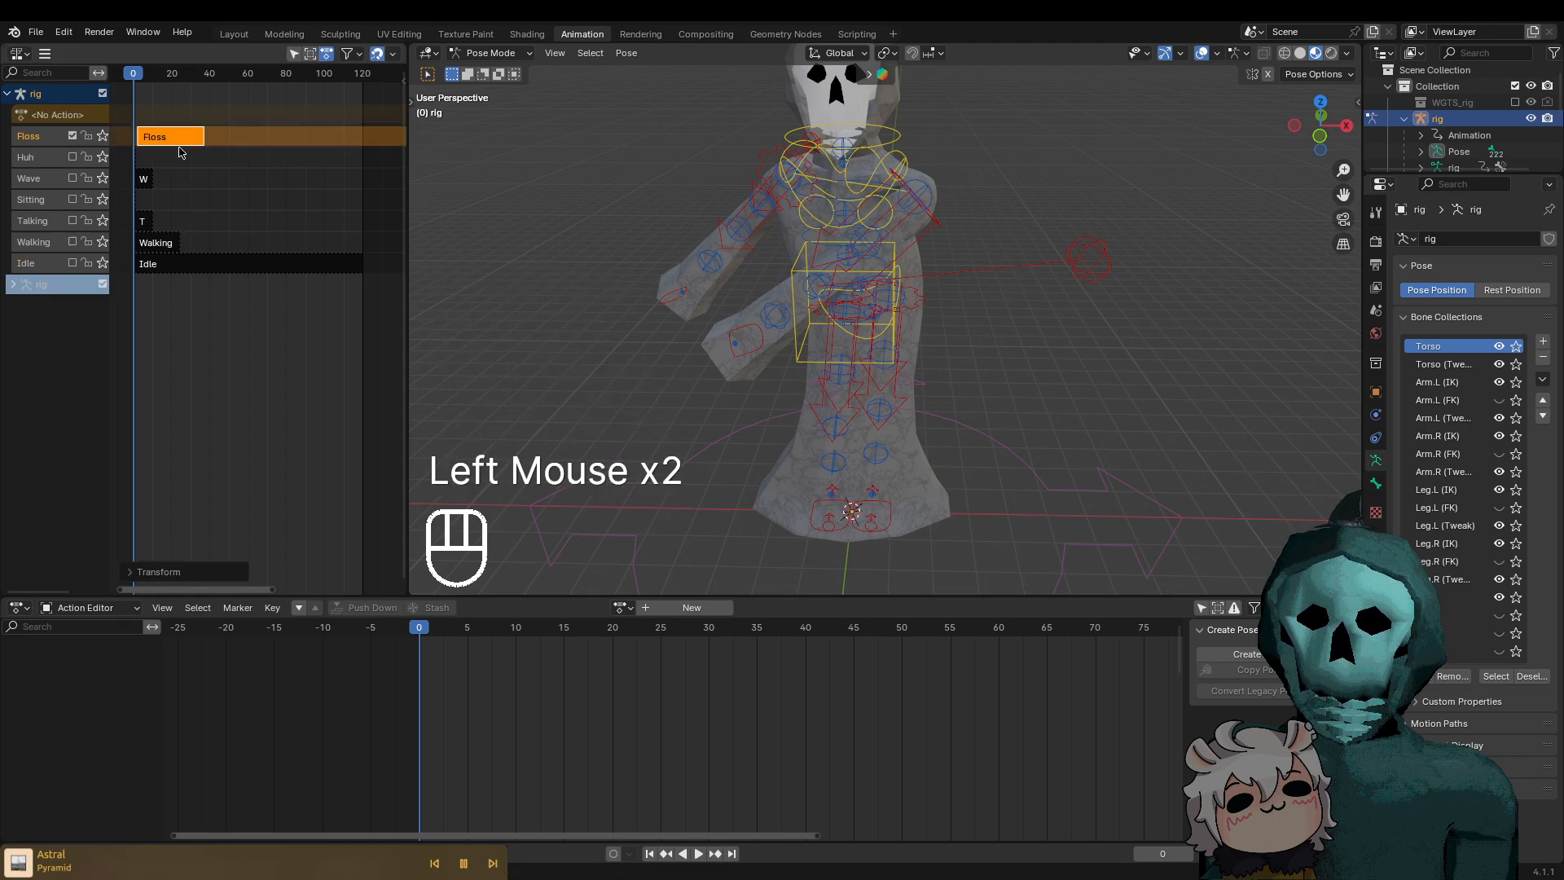
key(ctrl+z)
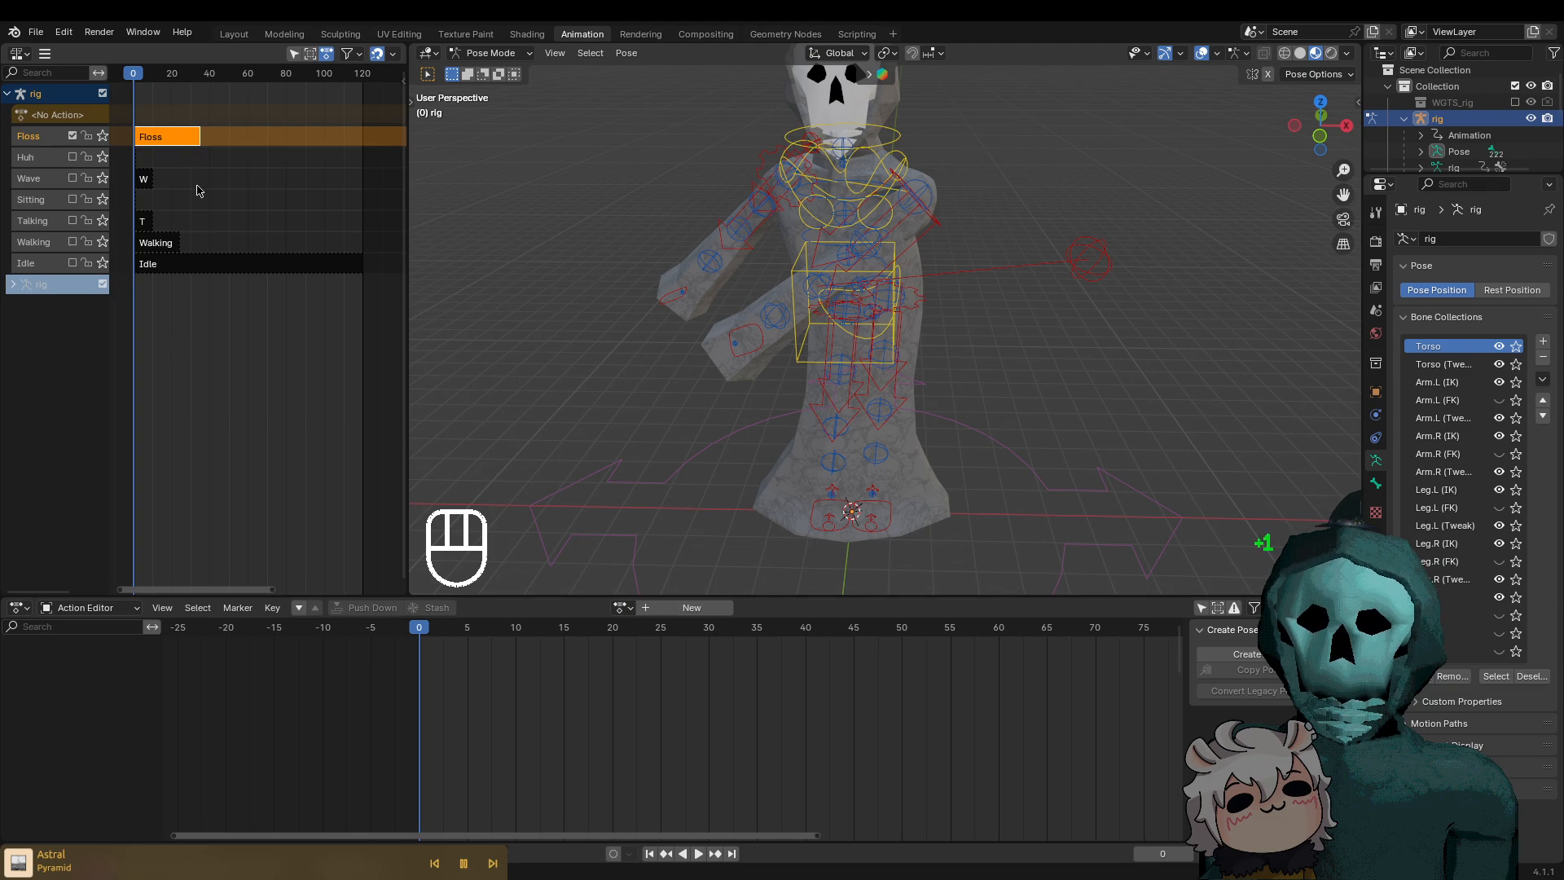
Try posing the right hand IK control in several raised positions with no active action, and restore the arm's original pose
scroll(663, 431, up, 1)
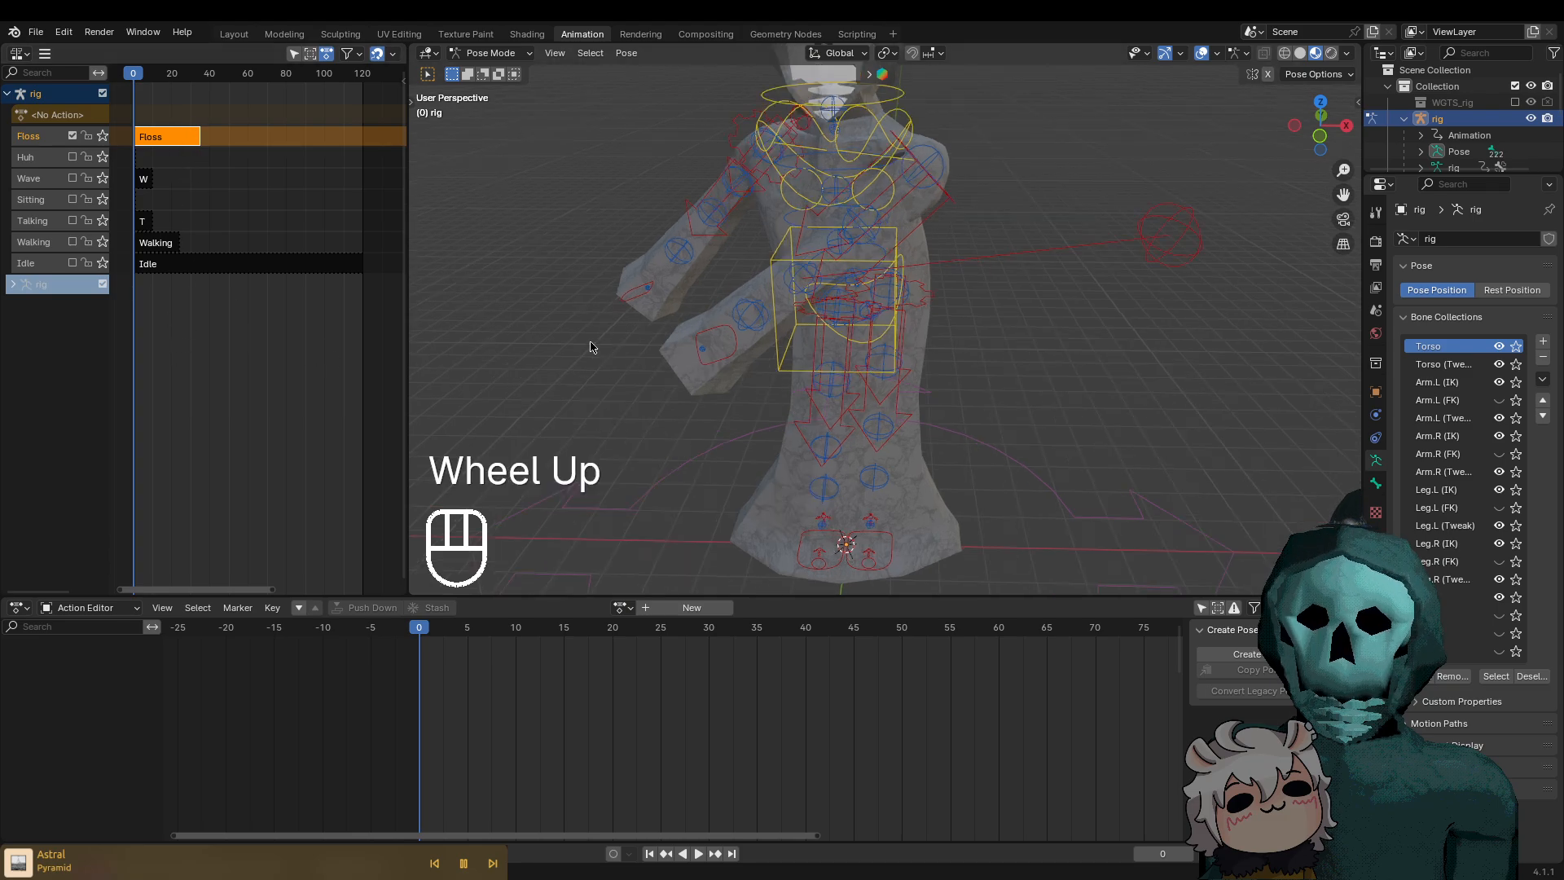
scroll(659, 363, down, 3)
shift+middle_drag(658, 363, 761, 414)
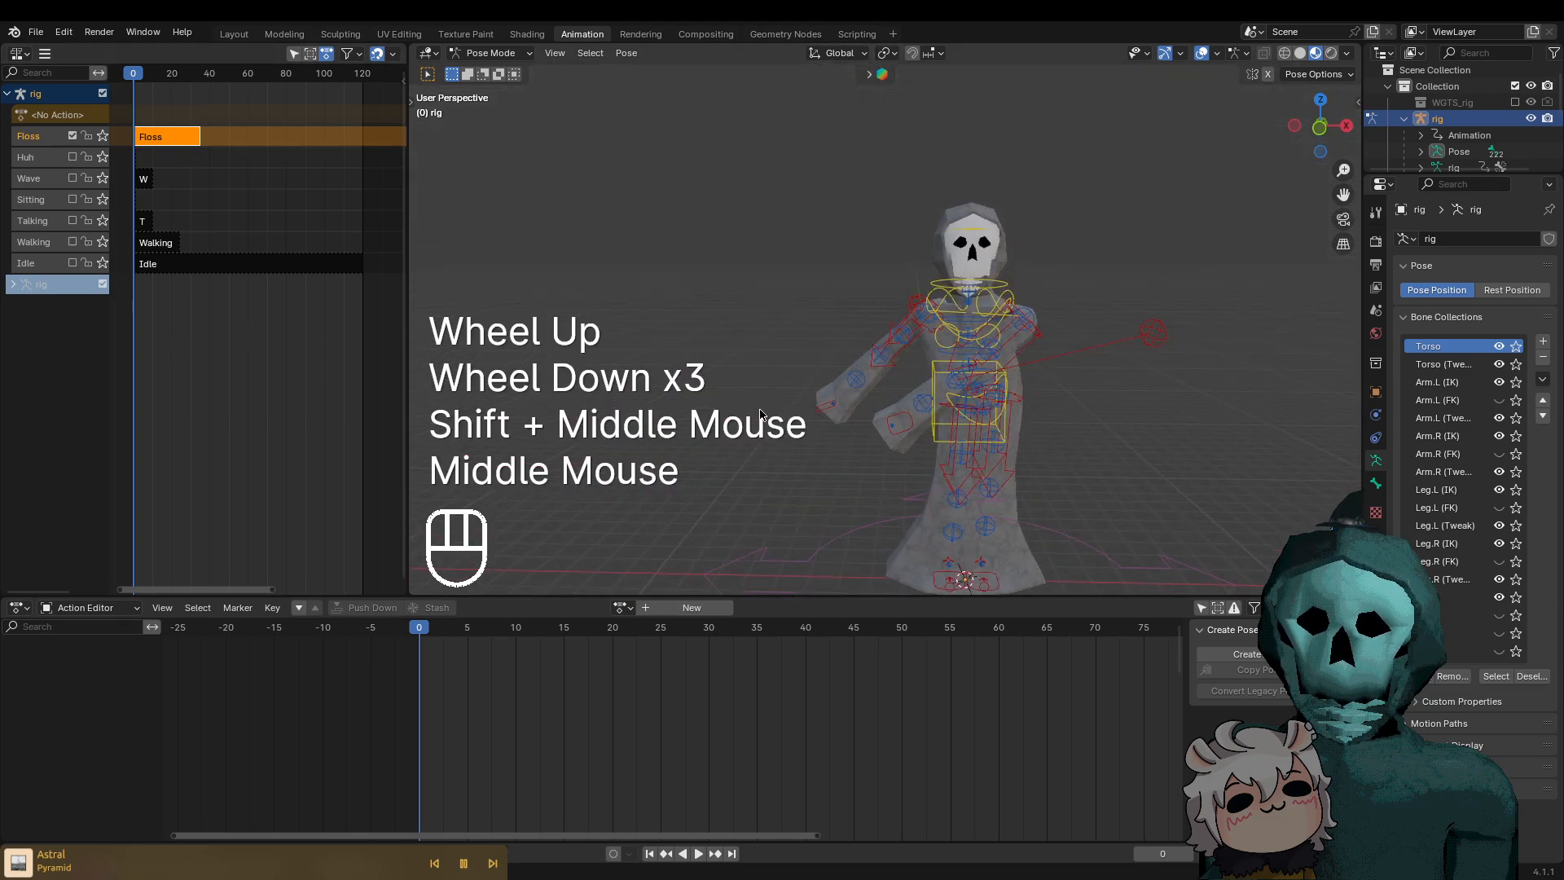
click(826, 412)
key(g)
click(725, 403)
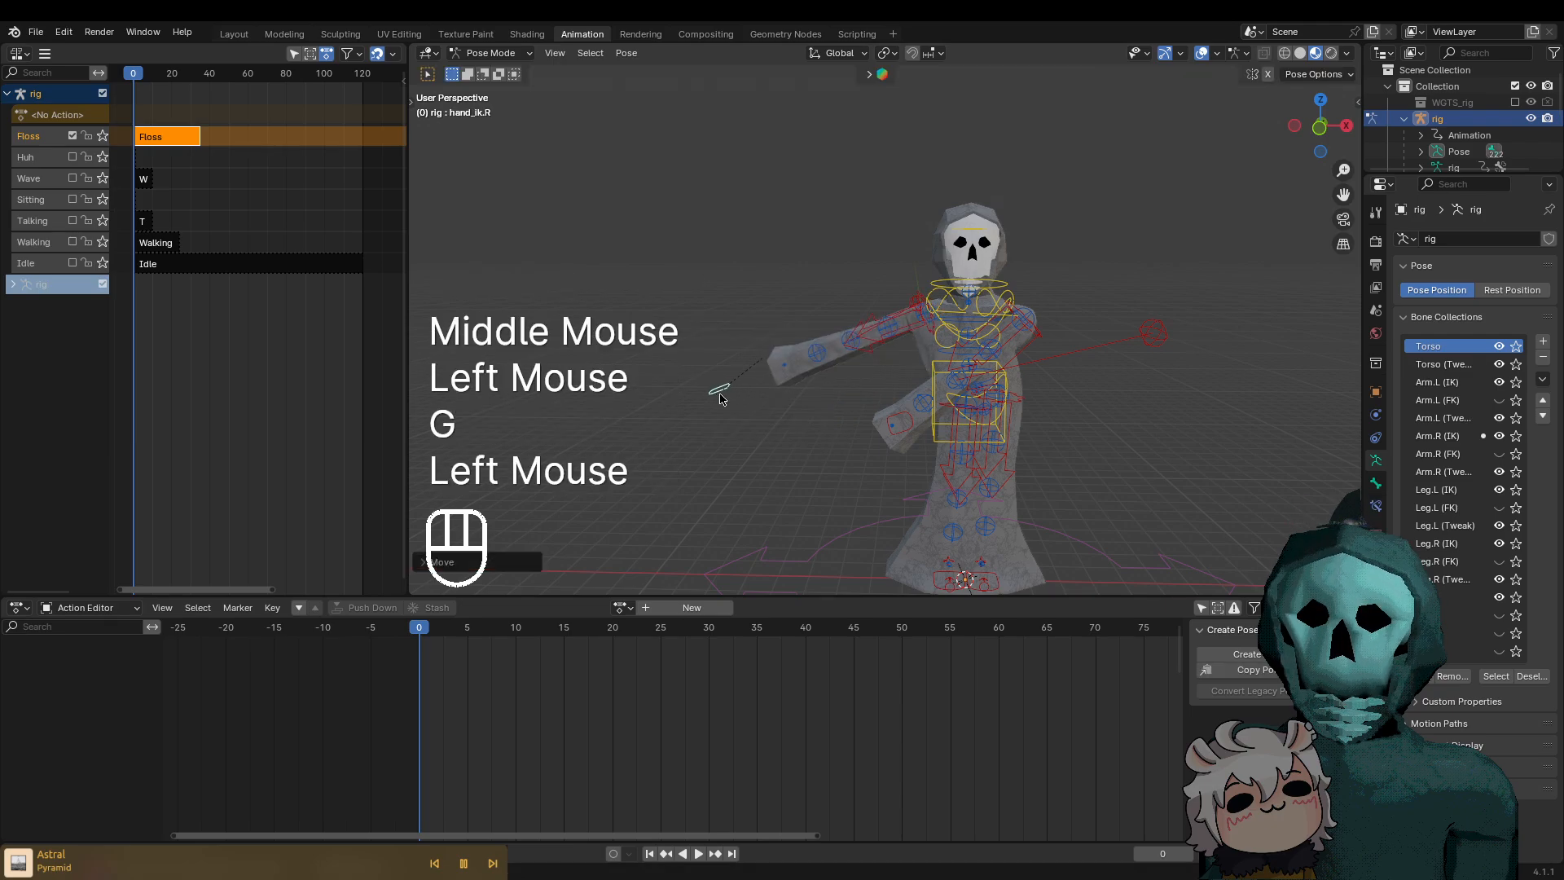
key(g)
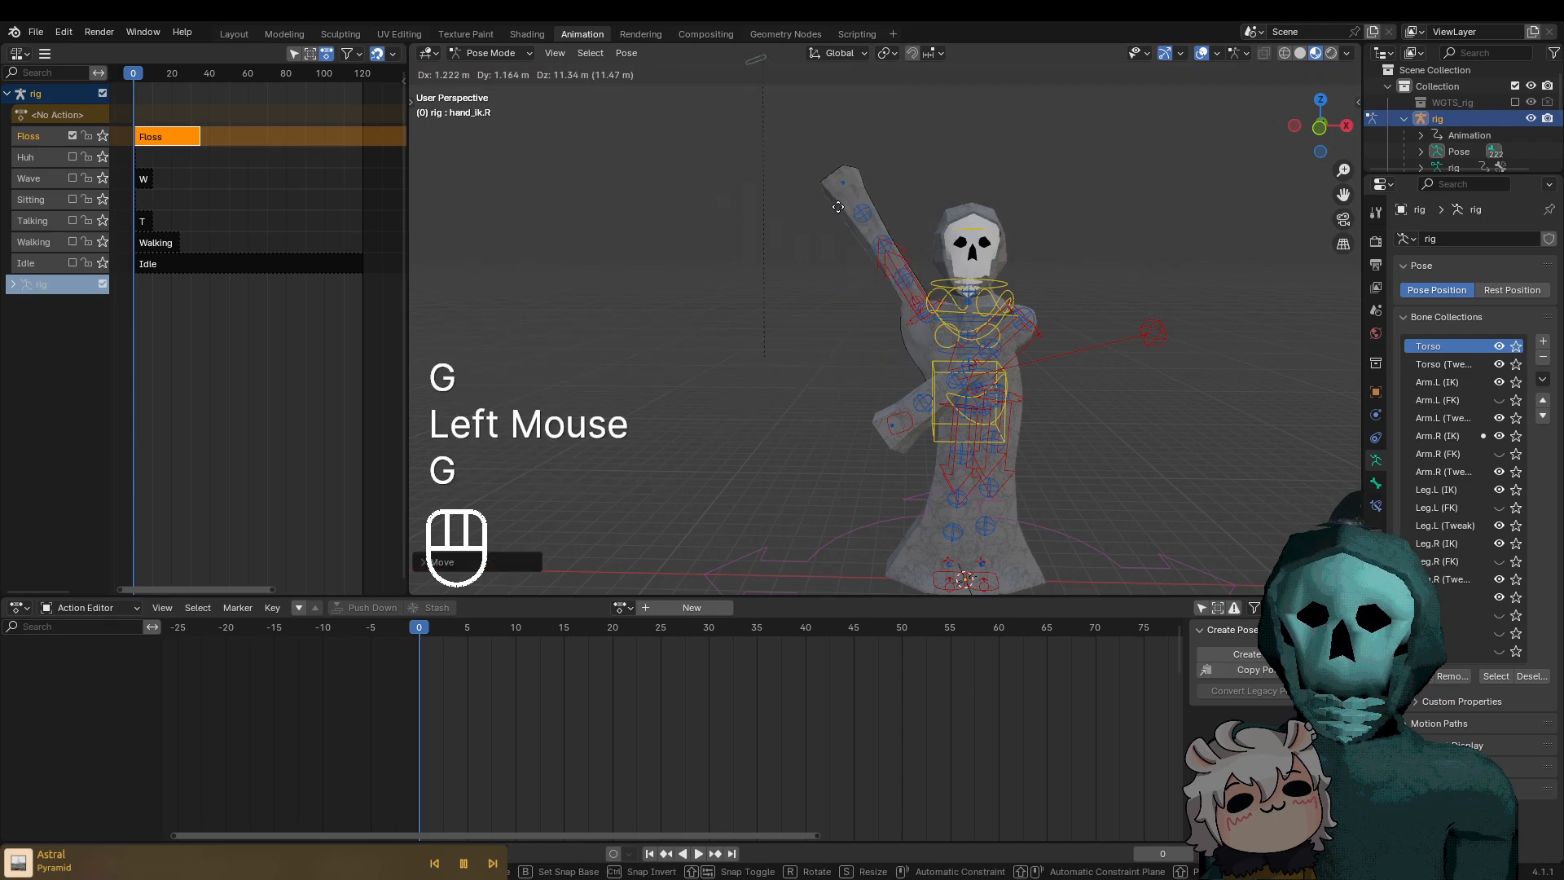
click(838, 209)
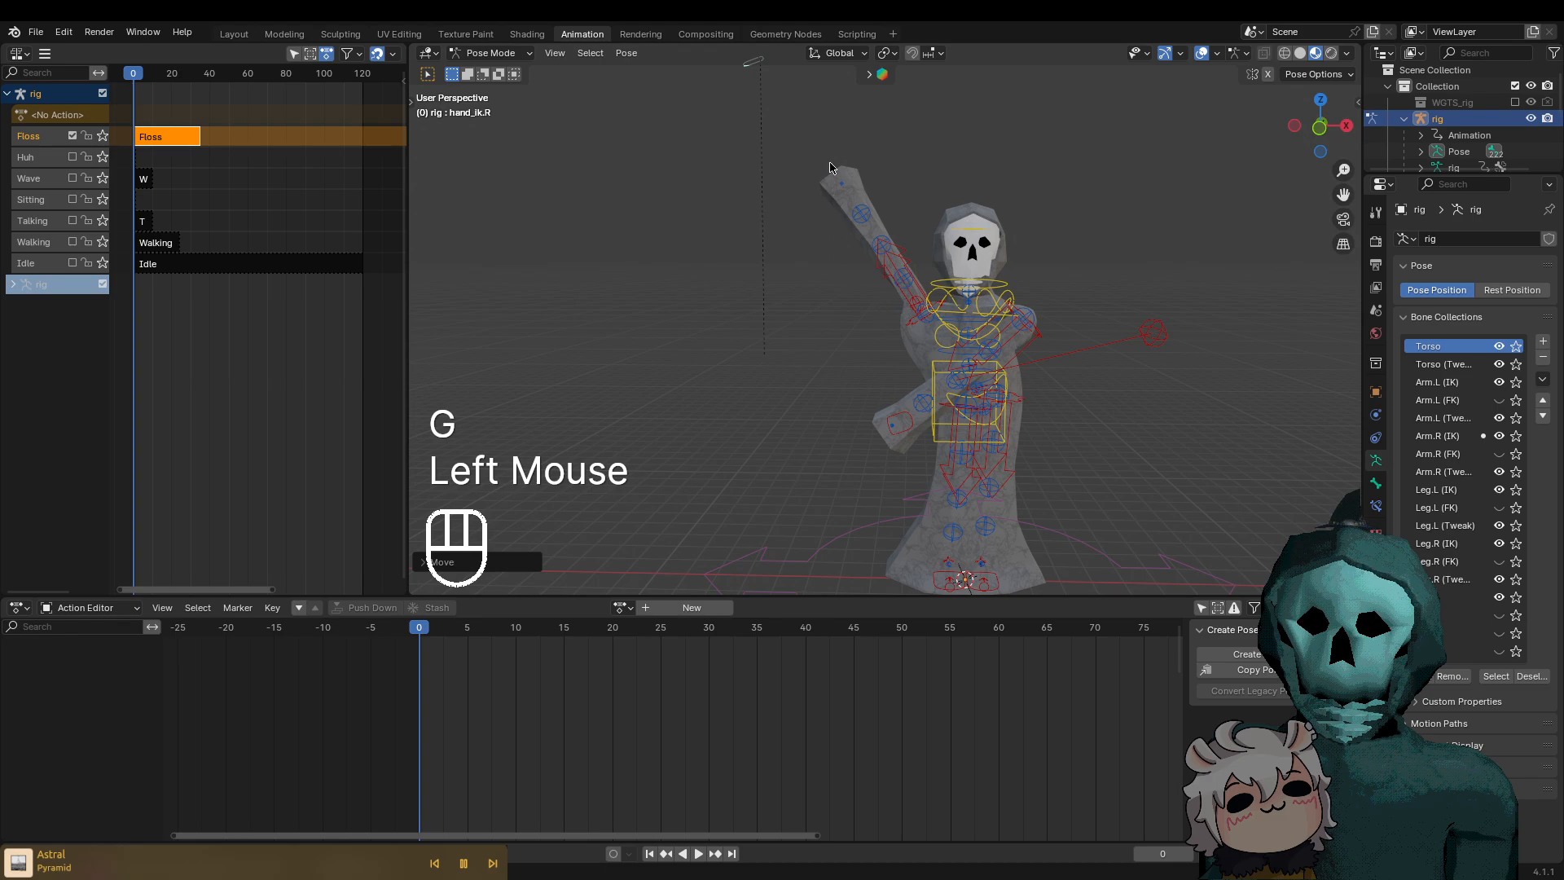
key(g)
click(697, 307)
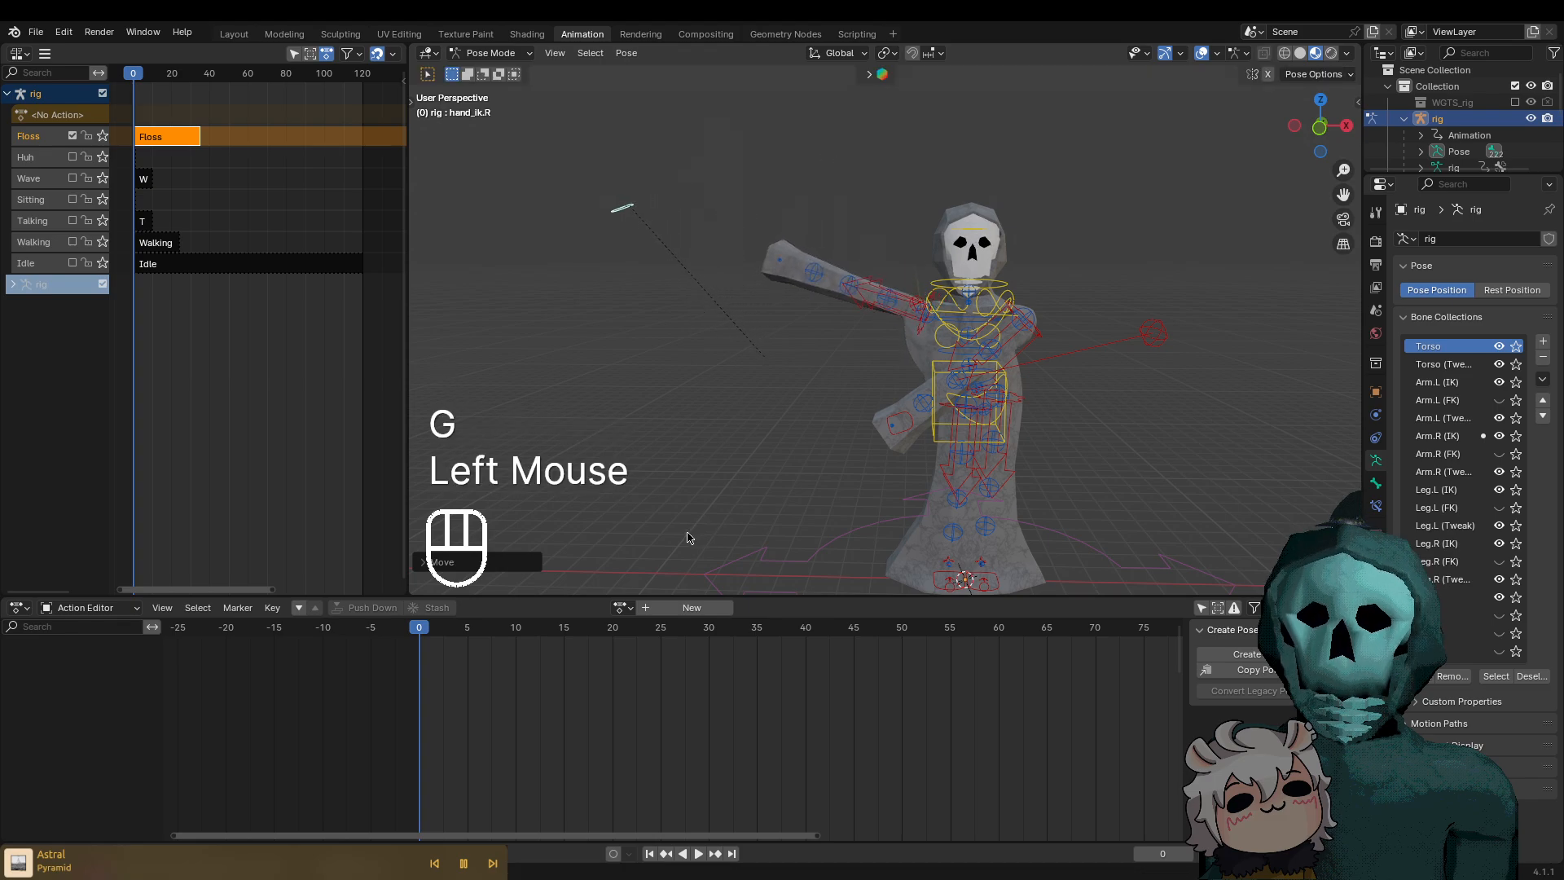
key(ctrl+z)
key(ctrl+z)
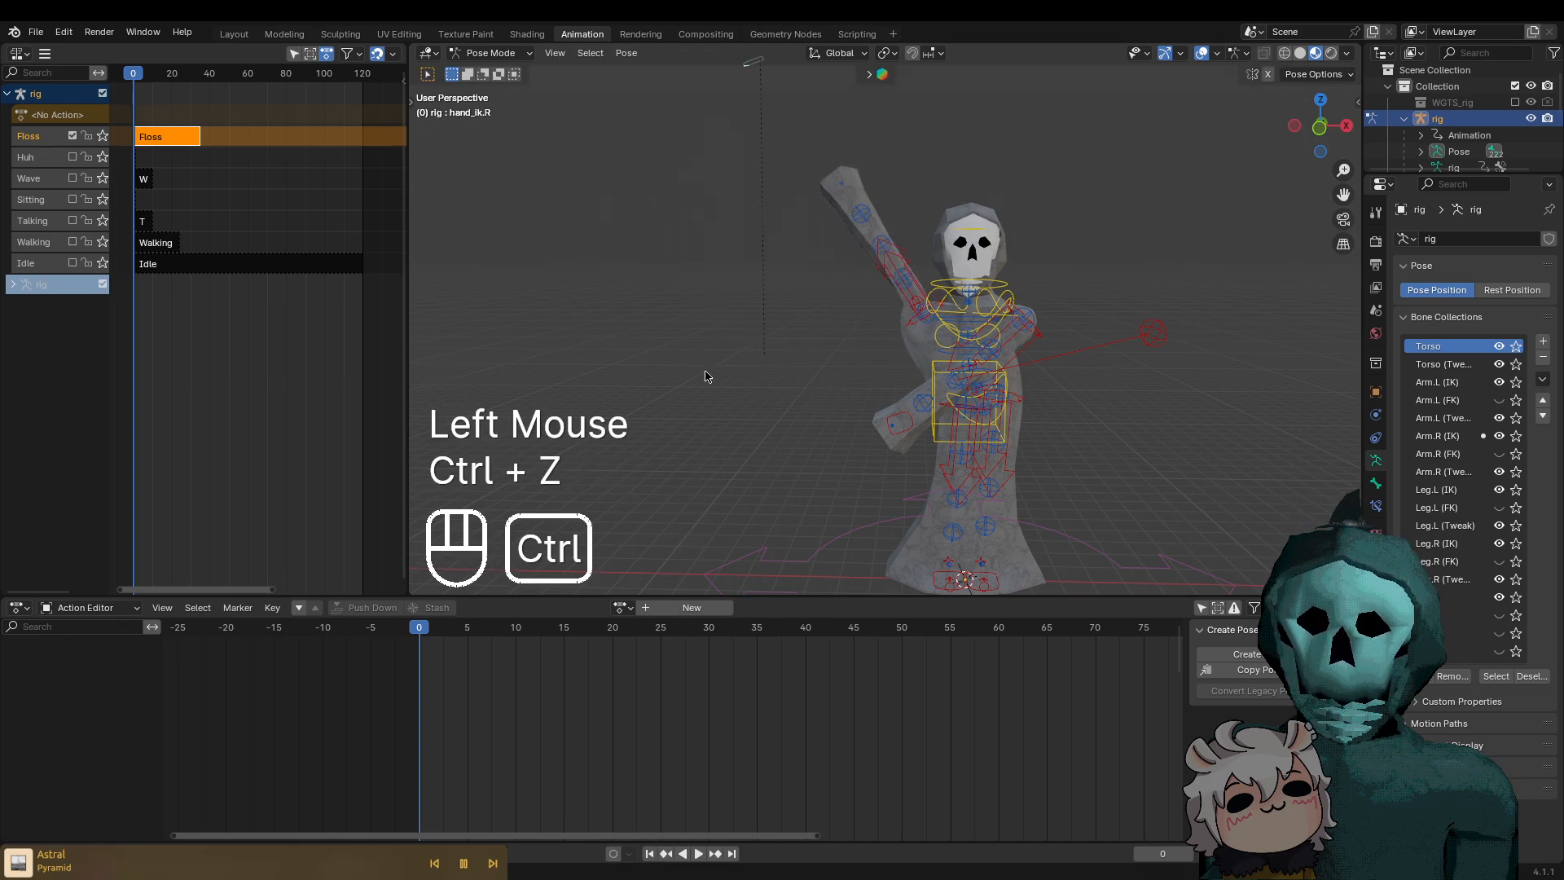
drag(424, 641, 392, 646)
middle_drag(640, 433, 648, 489)
scroll(782, 456, up, 2)
shift+middle_drag(832, 497, 758, 391)
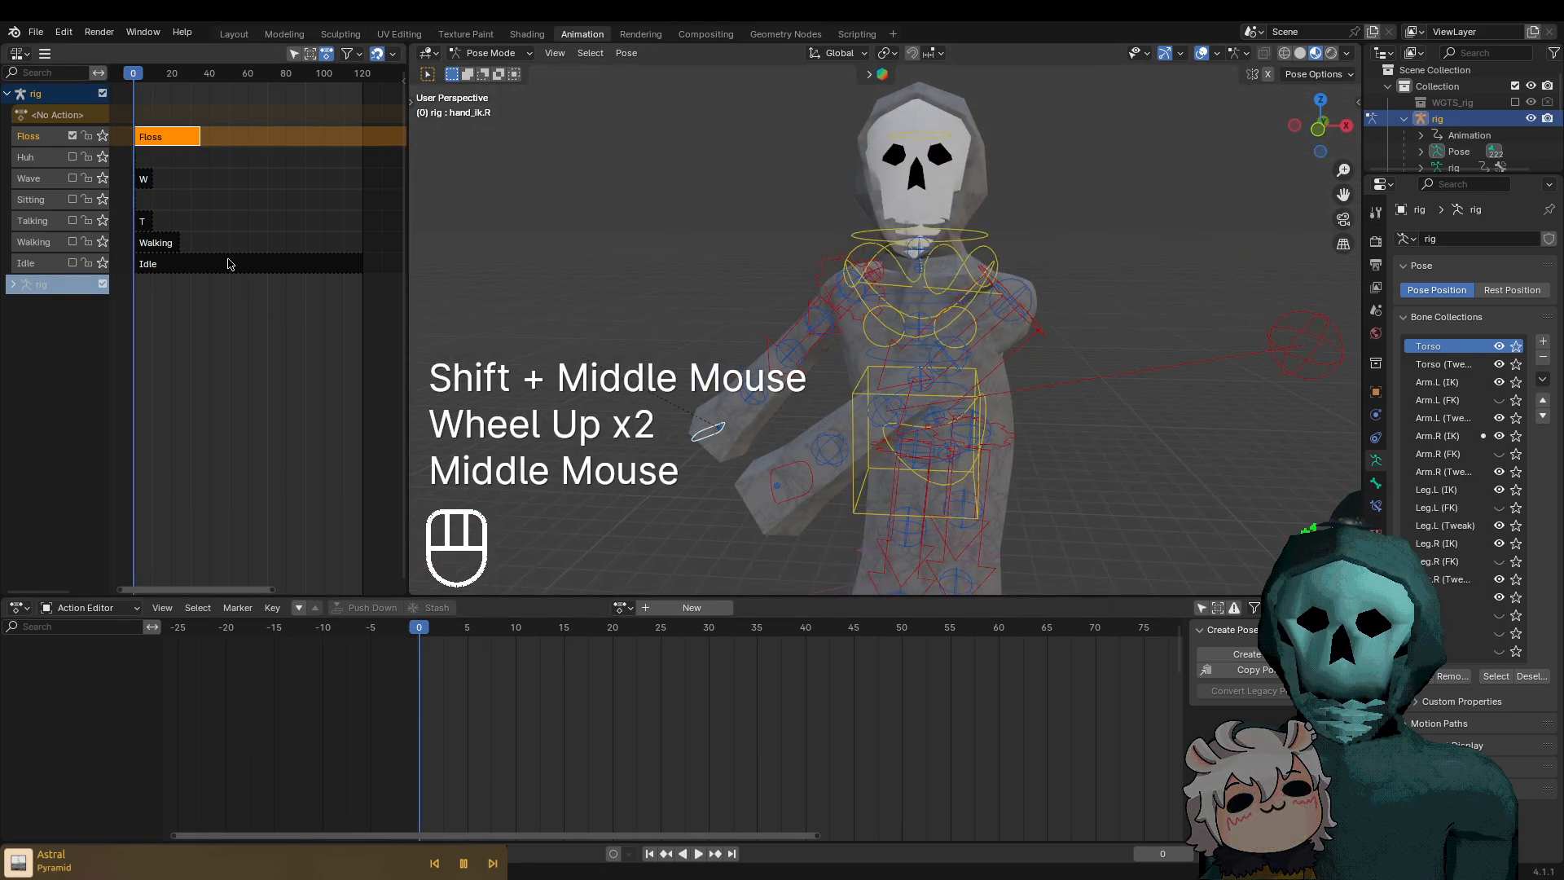
scroll(237, 269, down, 2)
scroll(241, 266, up, 2)
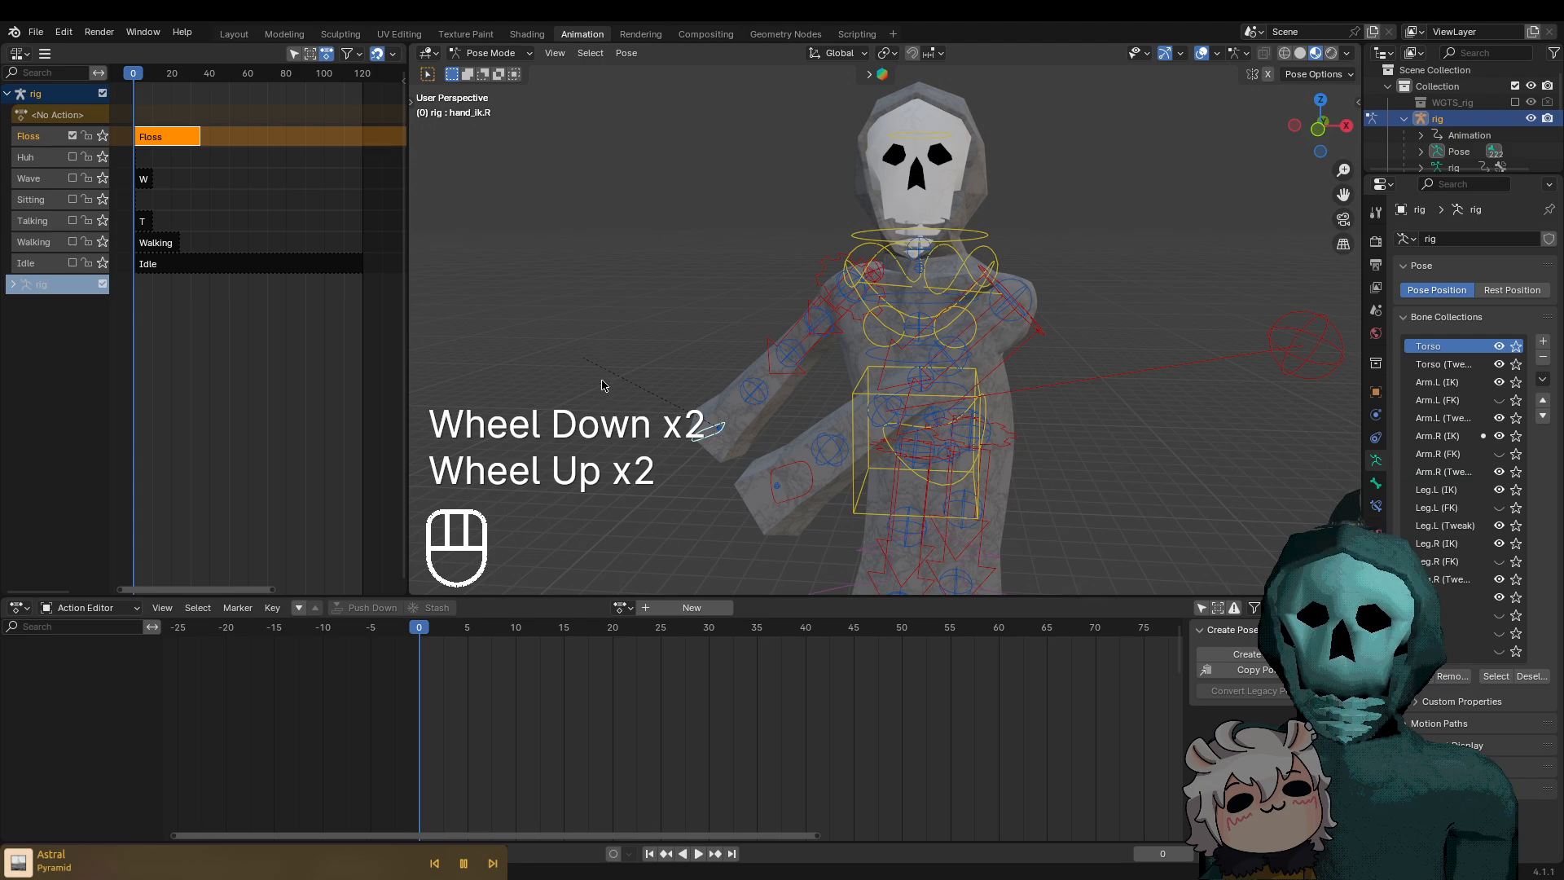
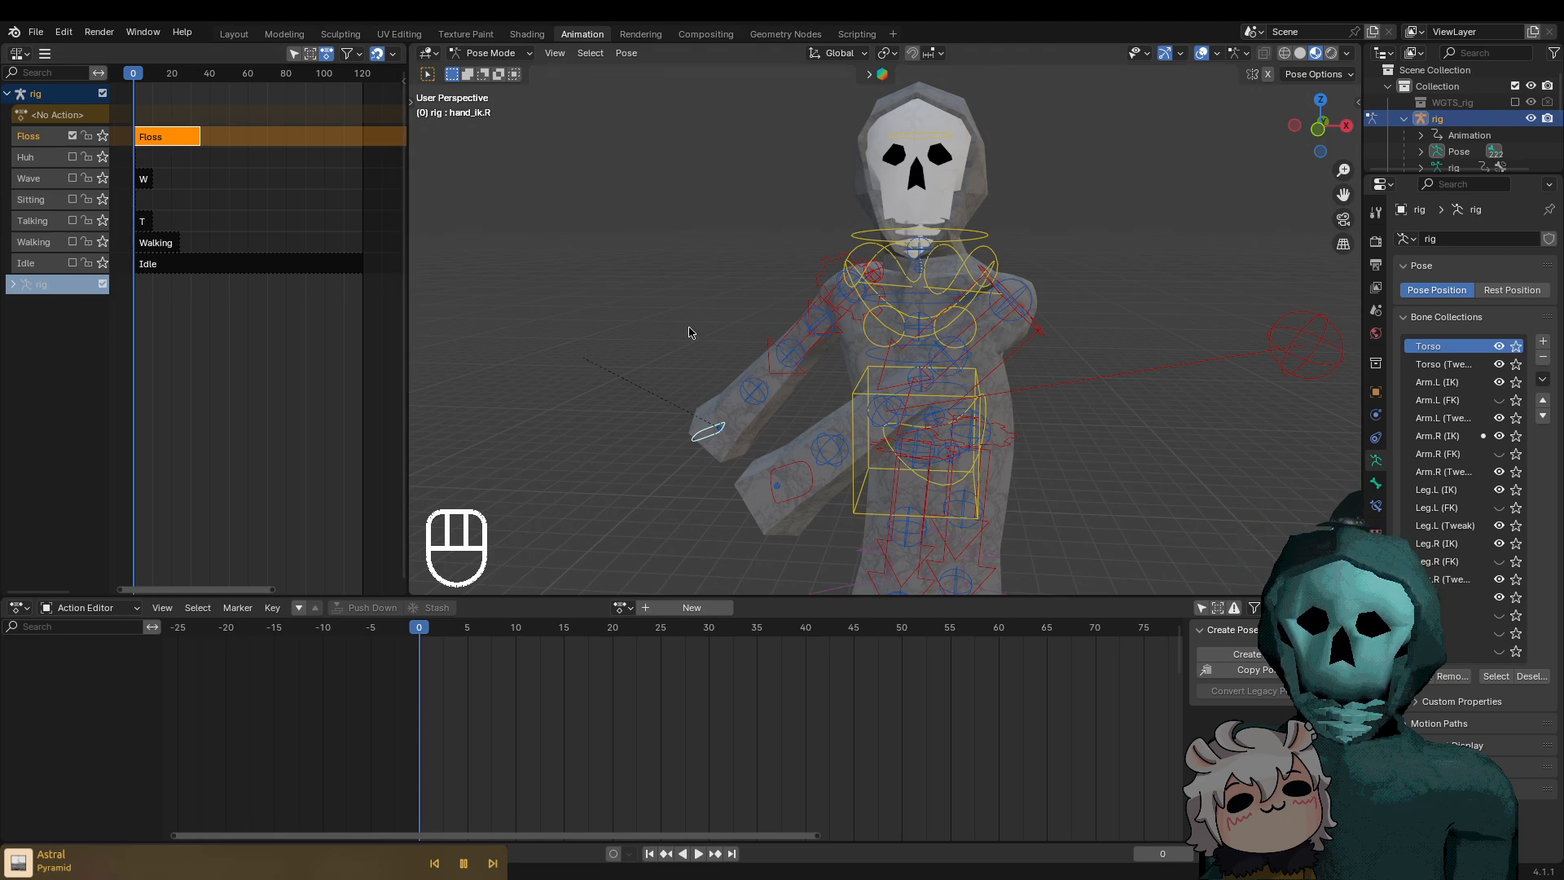
middle_drag(688, 332, 656, 350)
scroll(719, 516, down, 2)
scroll(698, 454, up, 3)
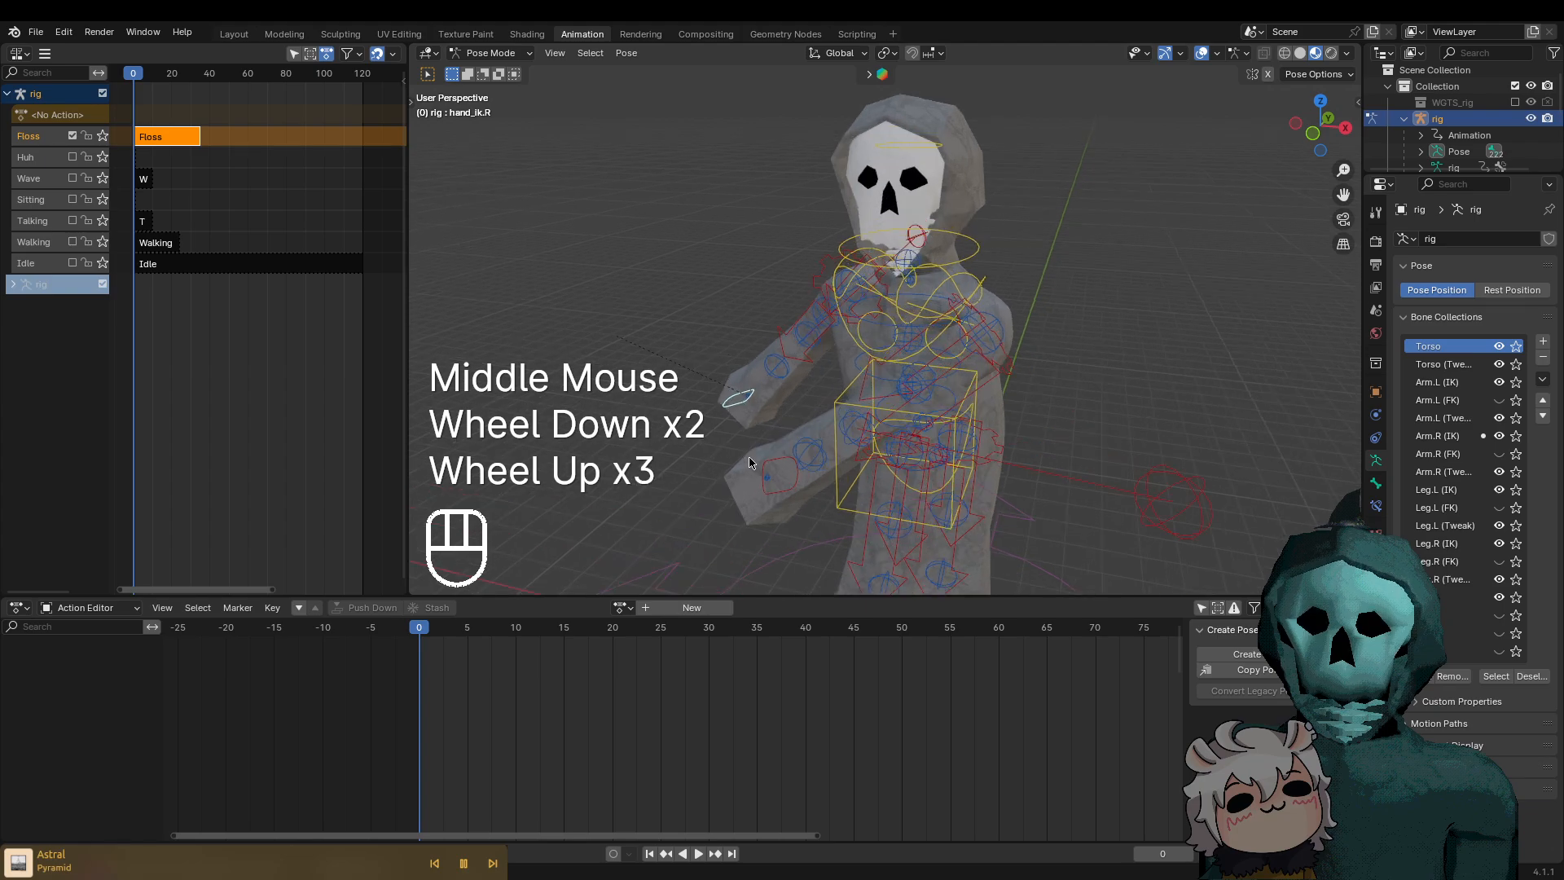
middle_drag(742, 464, 821, 308)
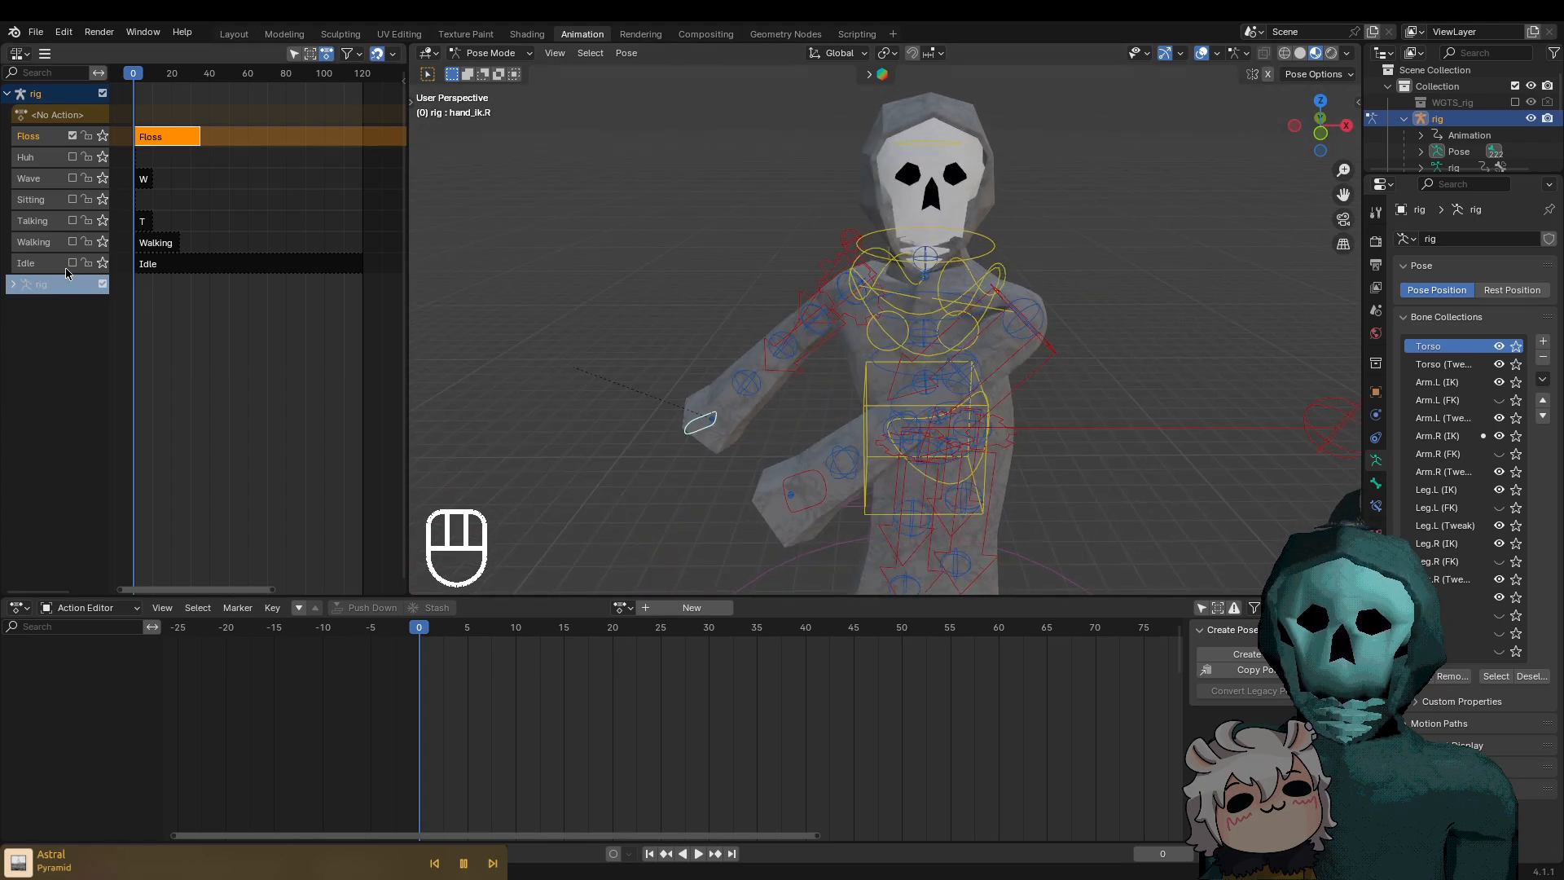
click(10, 285)
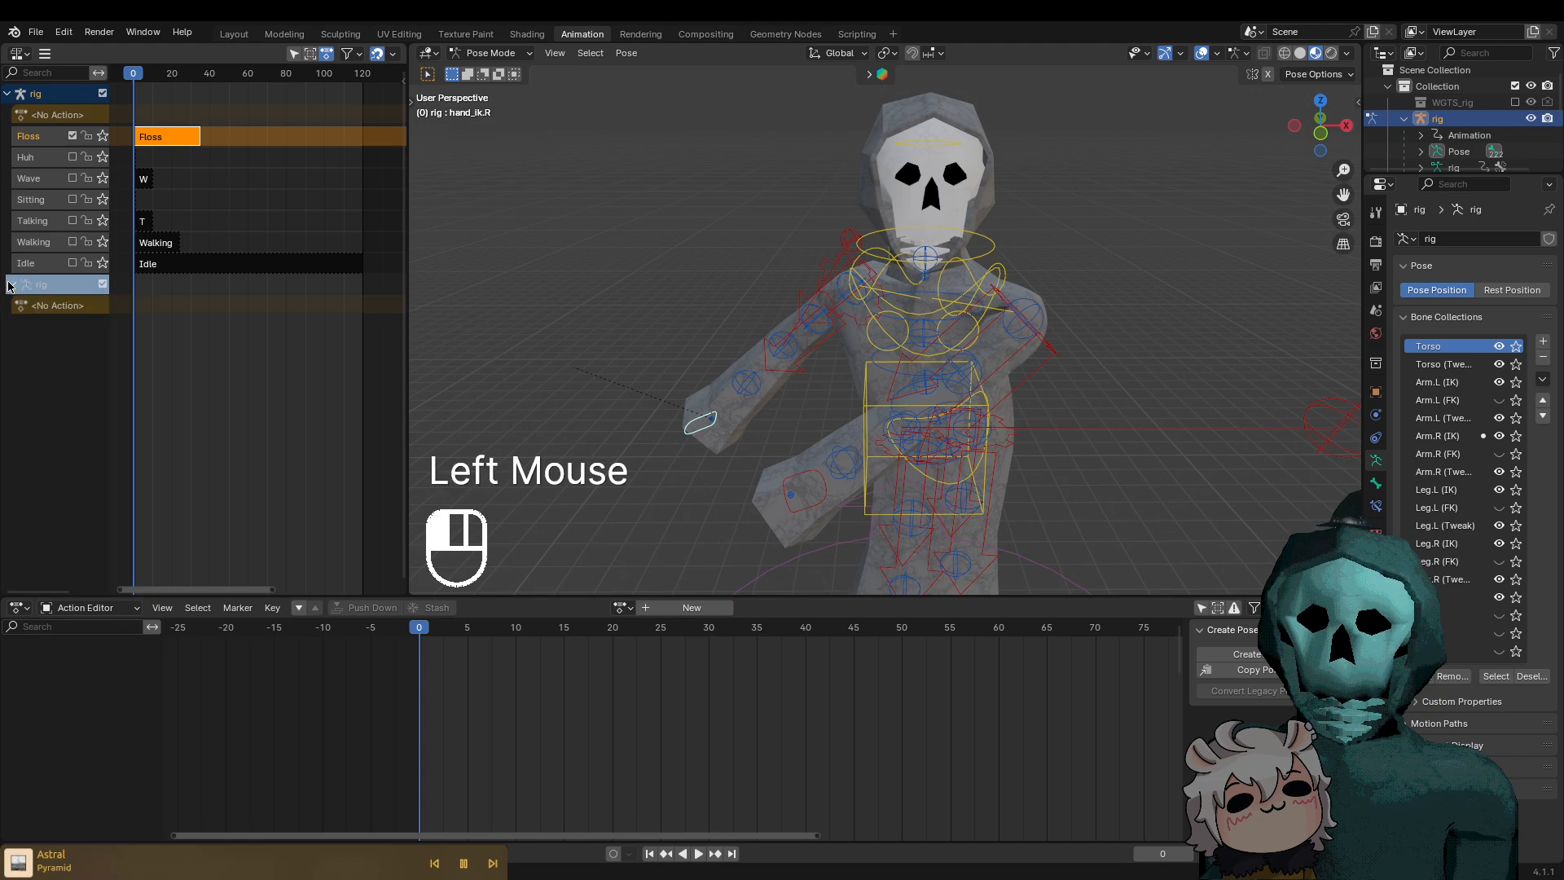
click(10, 284)
click(7, 94)
click(7, 94)
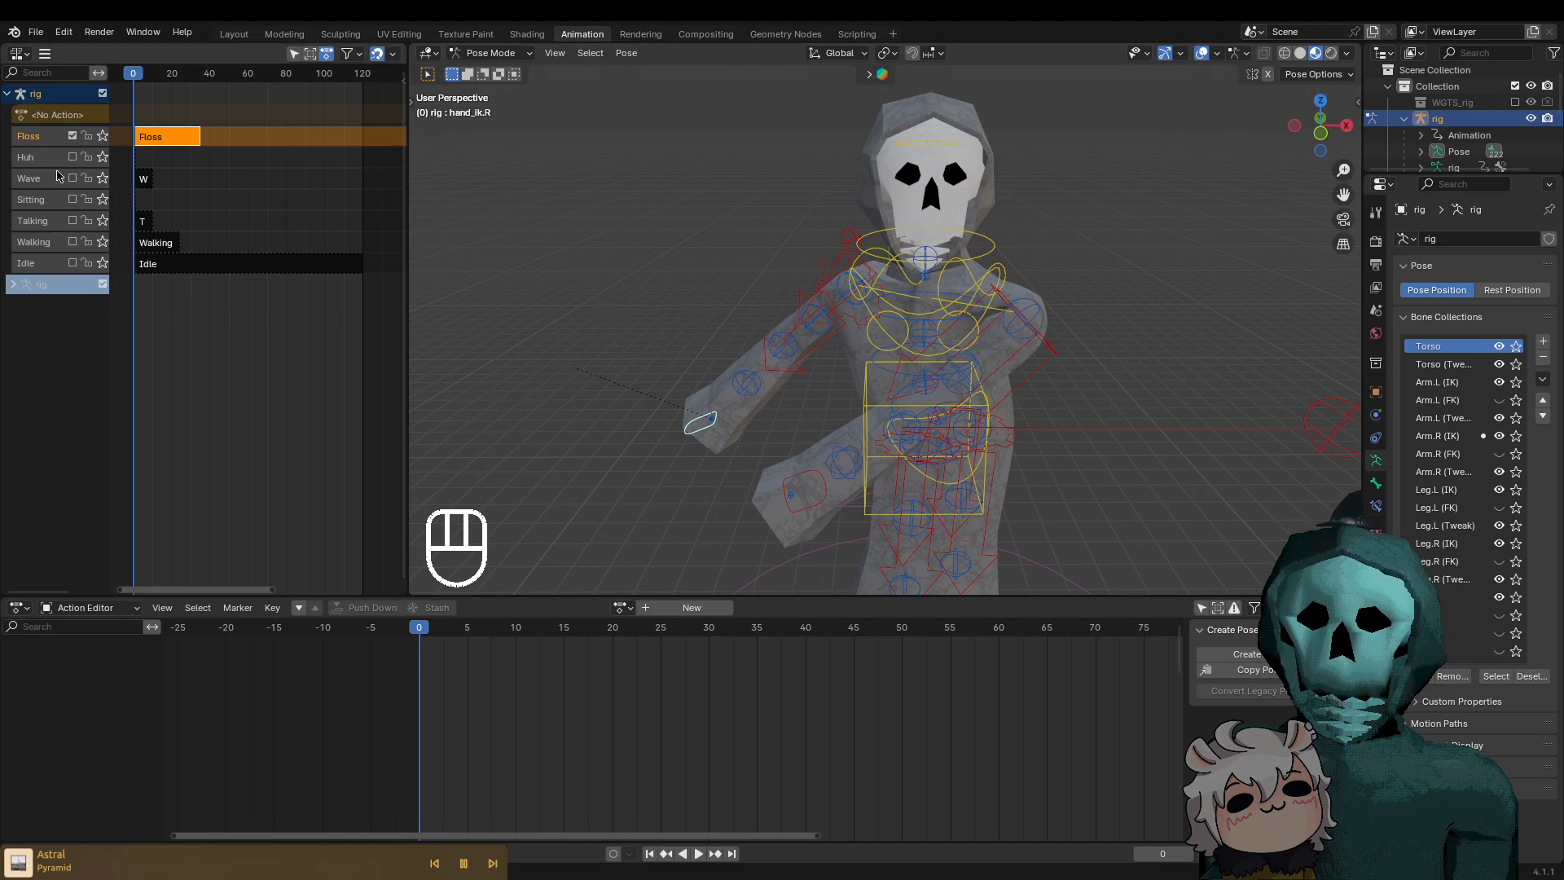
middle_drag(844, 400, 799, 393)
mouse_move(772, 479)
middle_down()
mouse_move(869, 511)
mouse_move(746, 482)
middle_up()
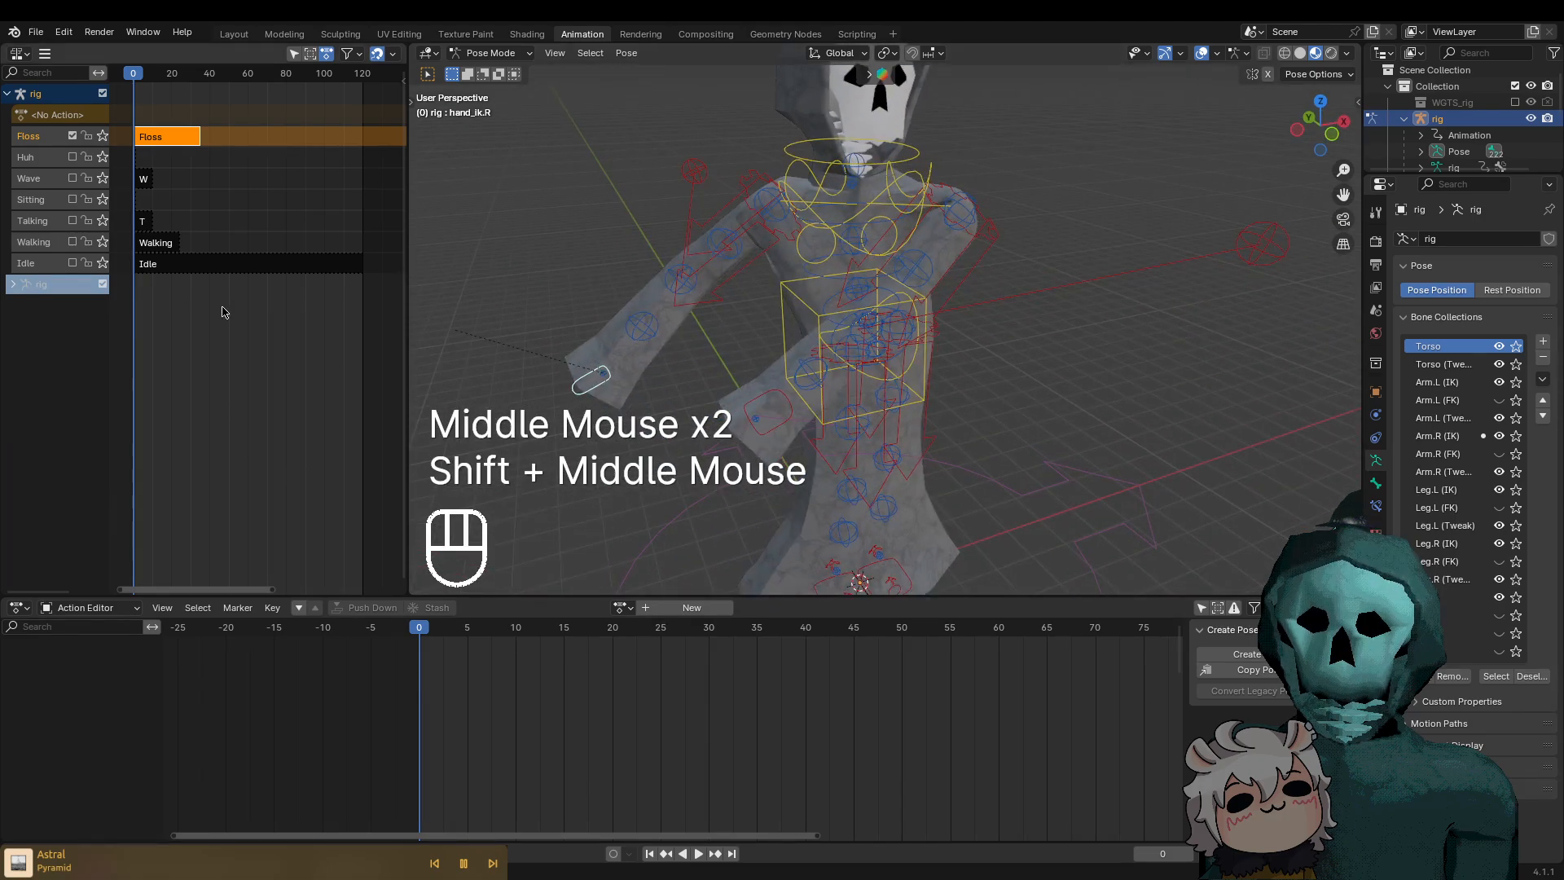
scroll(863, 359, down, 2)
shift+middle_drag(863, 358, 897, 390)
scroll(863, 394, up, 2)
scroll(897, 391, down, 2)
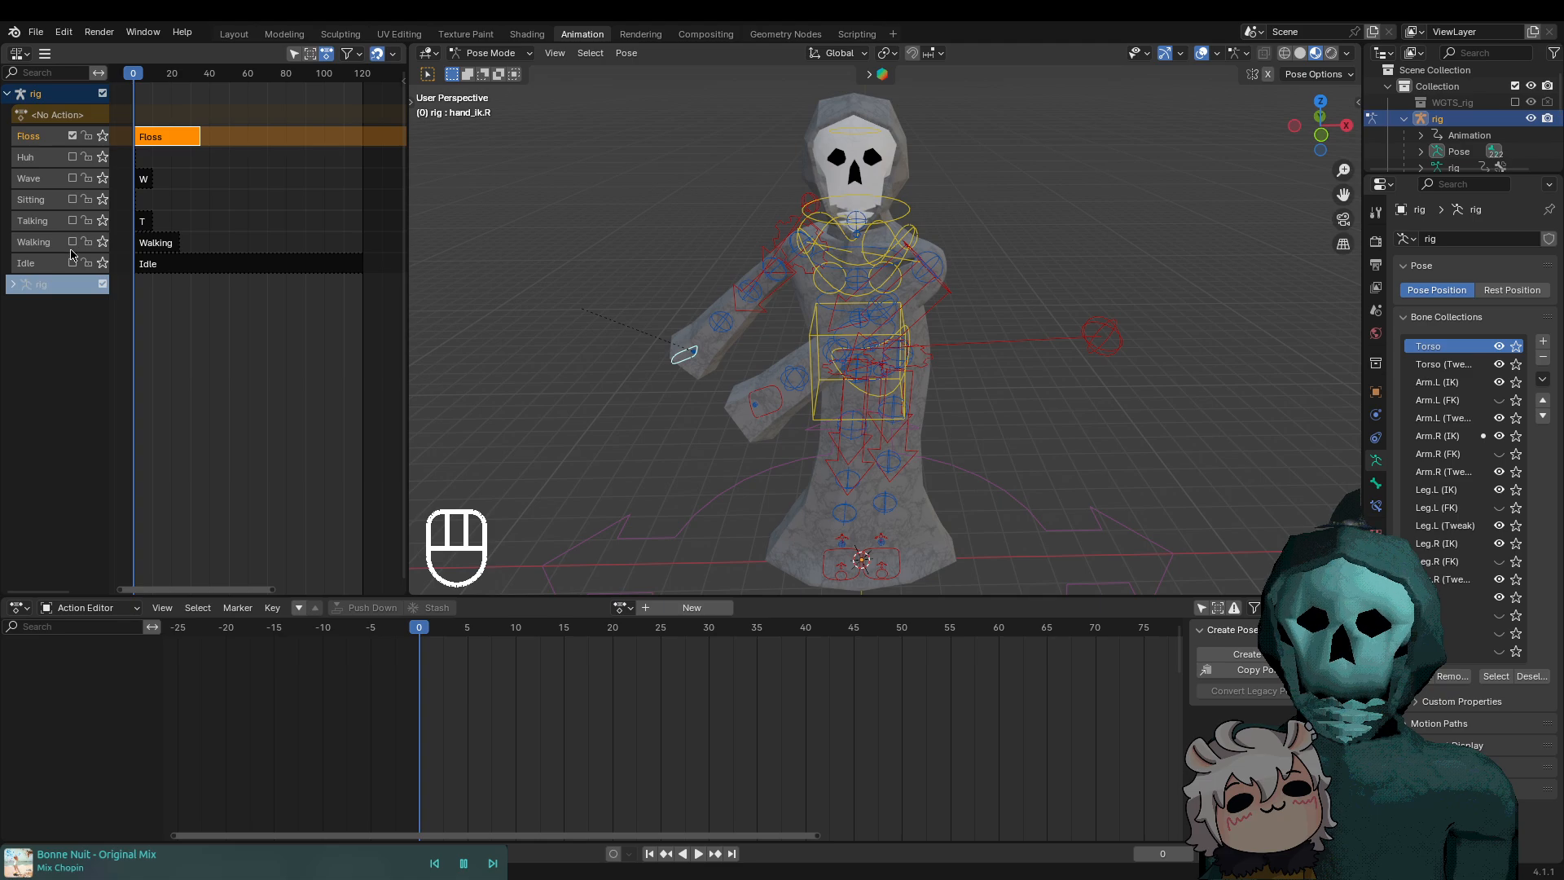
Reassign the Floss action to the rig in the Action Editor while in Pose Mode at frame 0
click(144, 80)
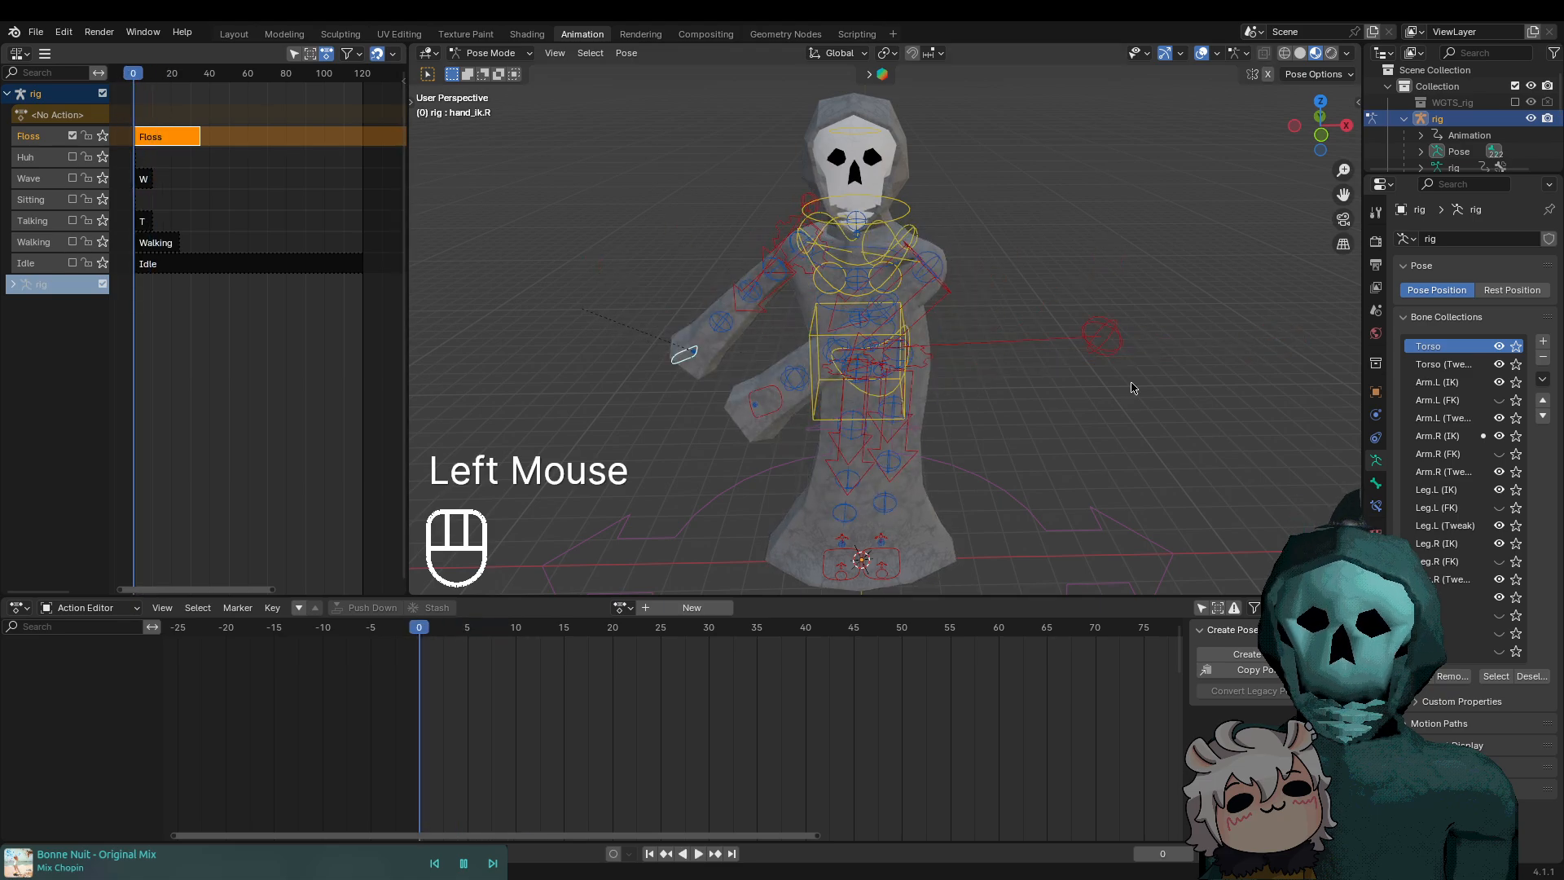
scroll(1074, 351, up, 2)
shift+middle_drag(1047, 254, 1001, 360)
scroll(975, 337, up, 2)
click(1001, 360)
key(ctrl+Tab)
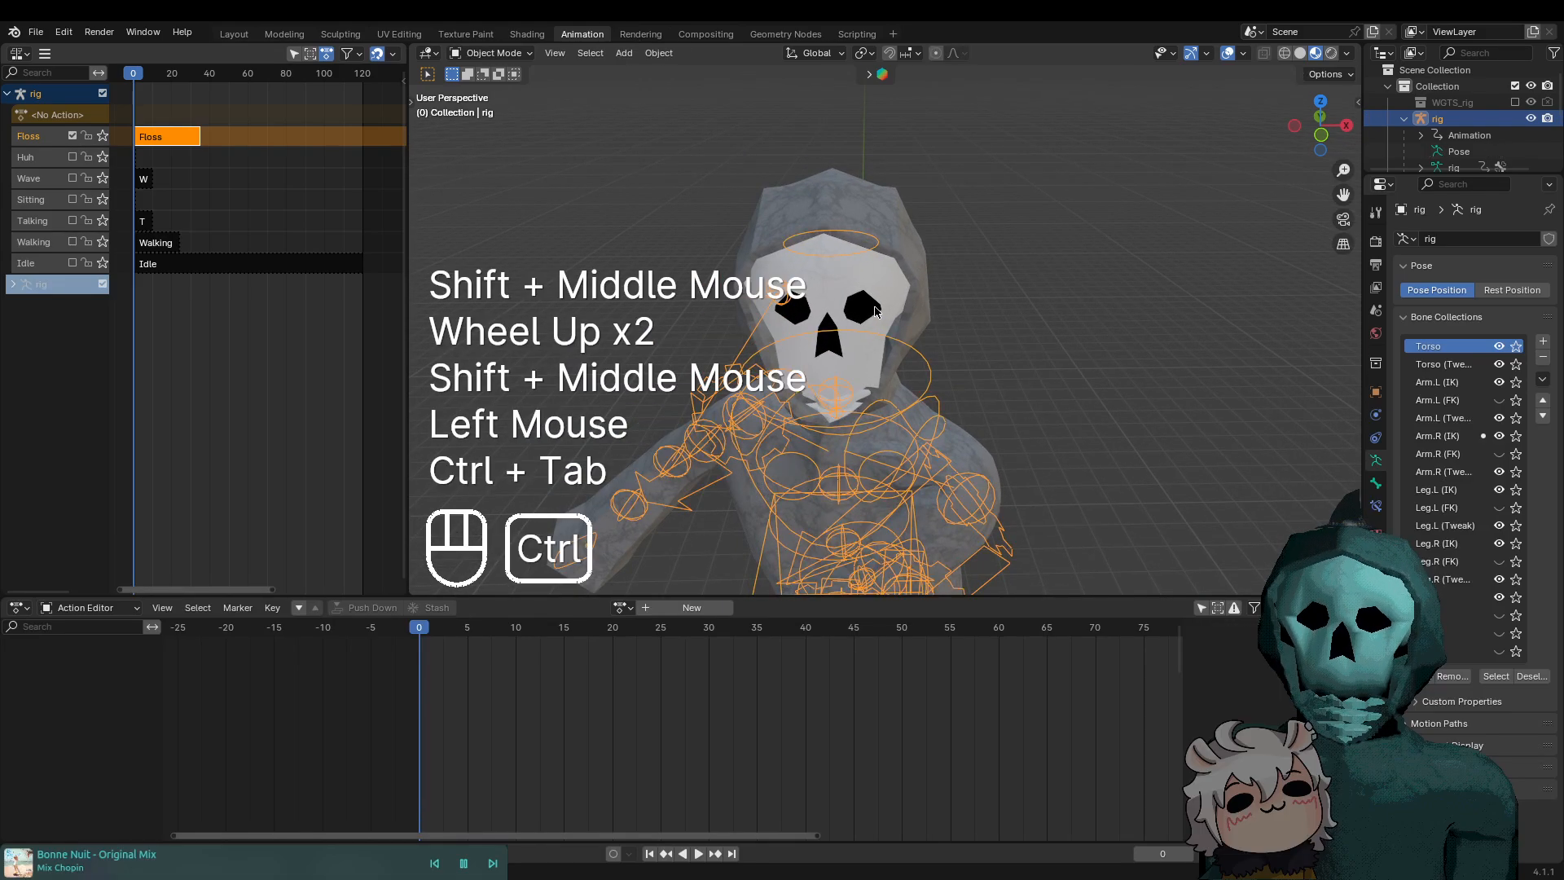
key(ctrl+Tab)
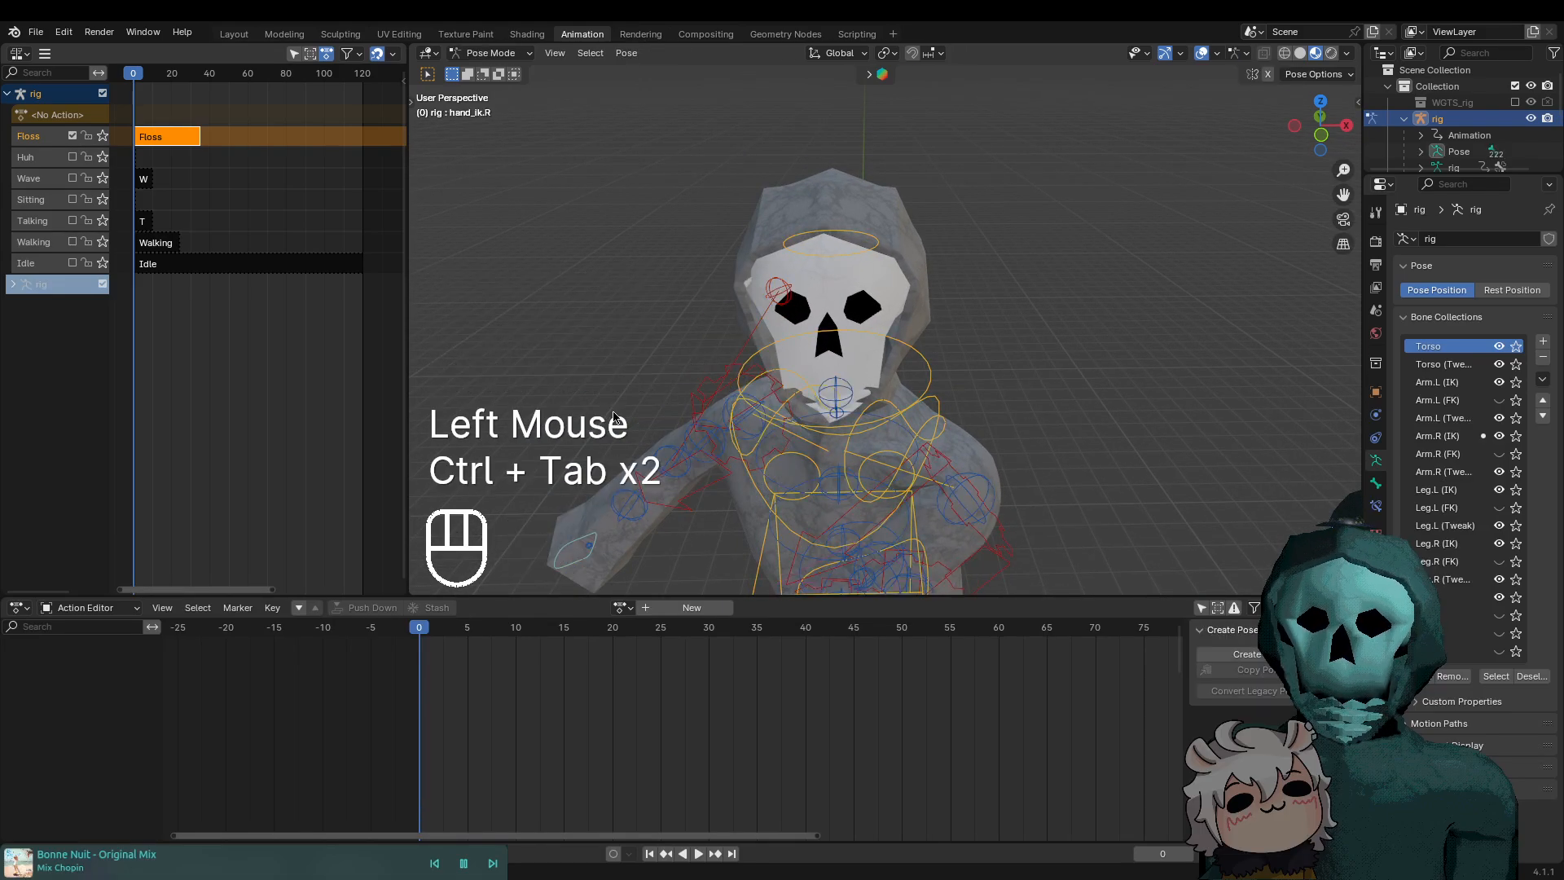
click(624, 608)
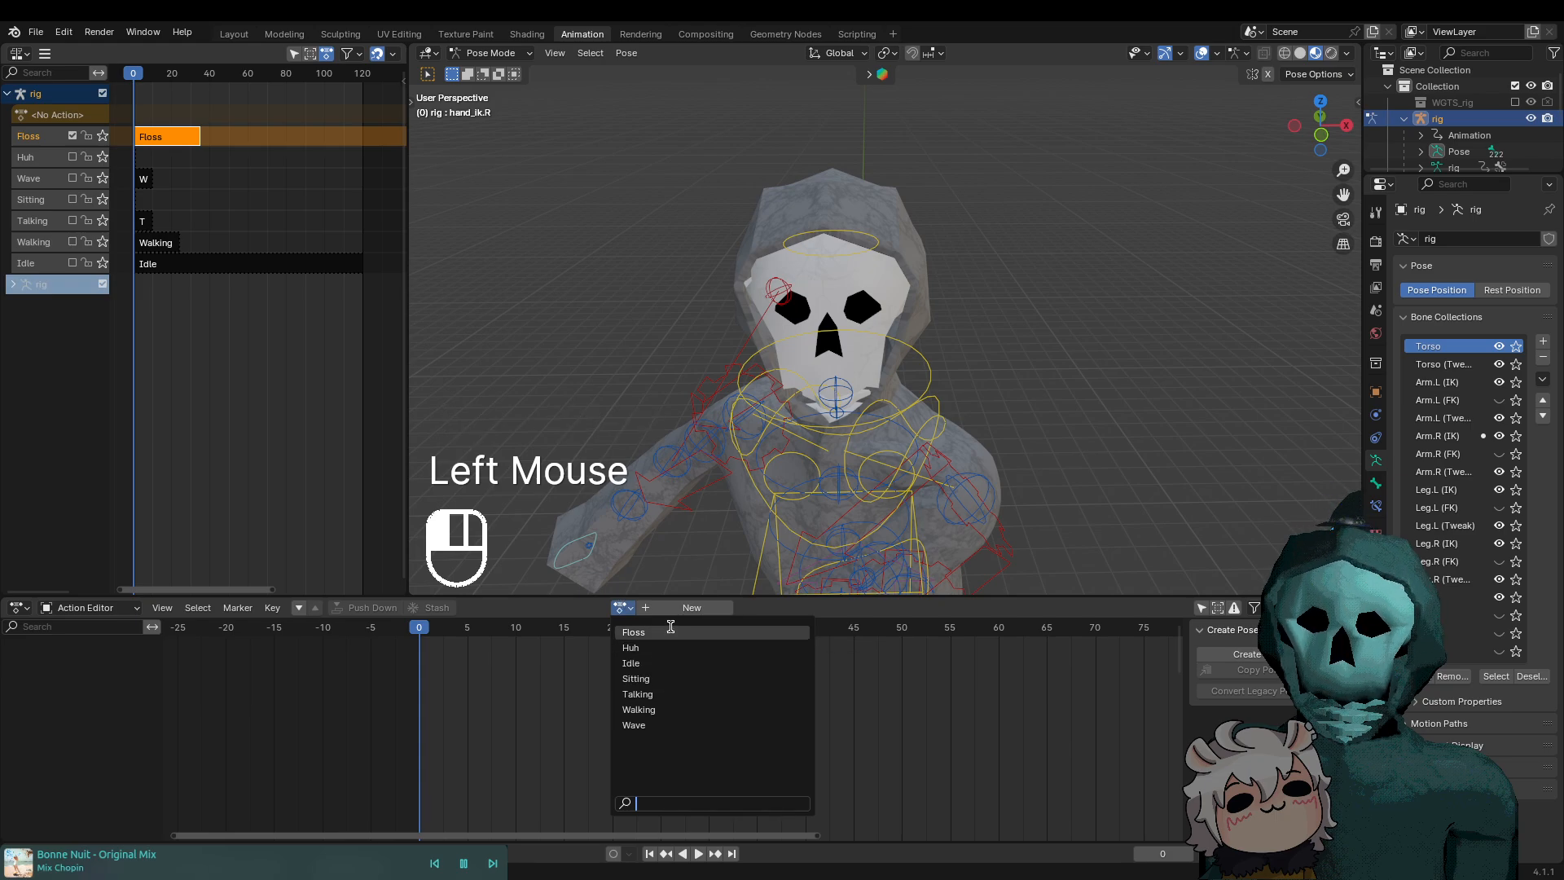
click(634, 632)
scroll(644, 746, down, 3)
scroll(644, 746, up, 2)
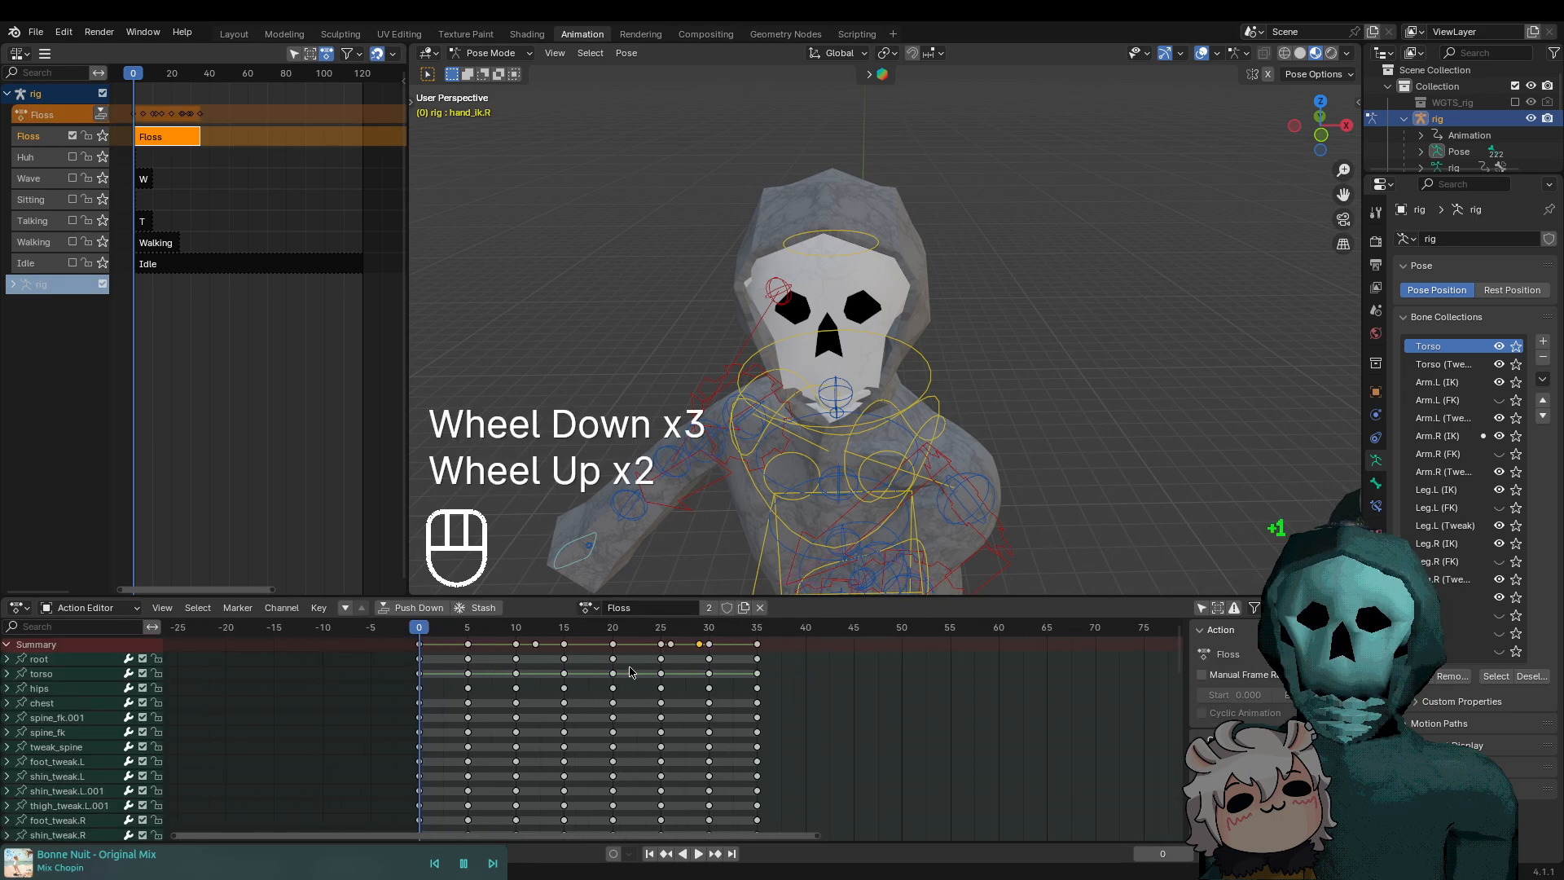
Switch to Object Mode, select the Skull mesh, and assign the Floss action to it
middle_click(640, 752)
middle_drag(687, 472, 909, 476)
scroll(745, 410, up, 1)
scroll(782, 424, down, 1)
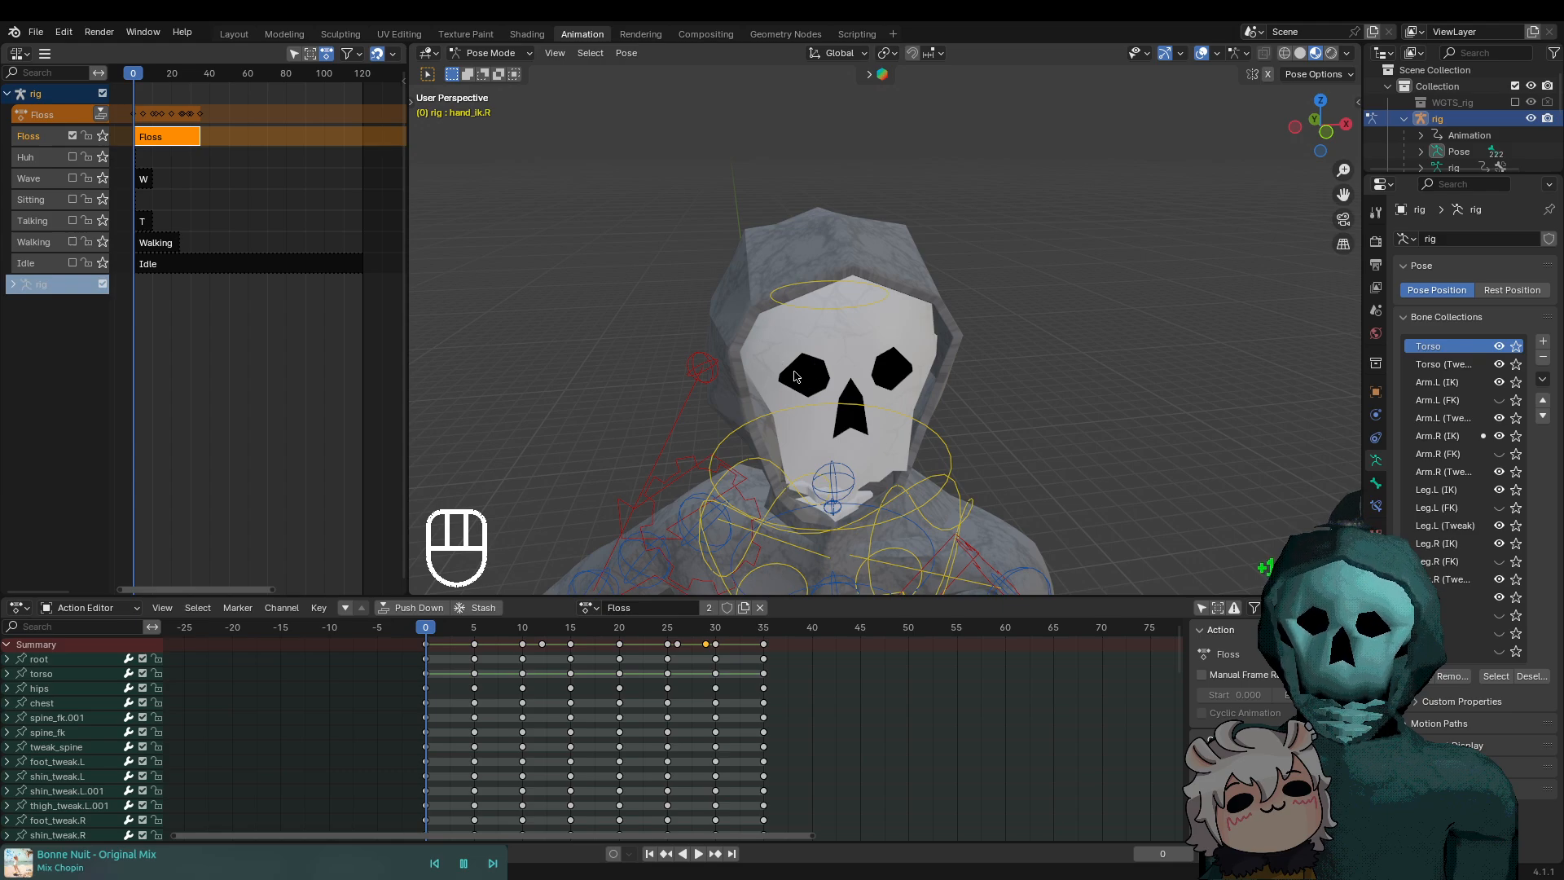
key(ctrl+Tab)
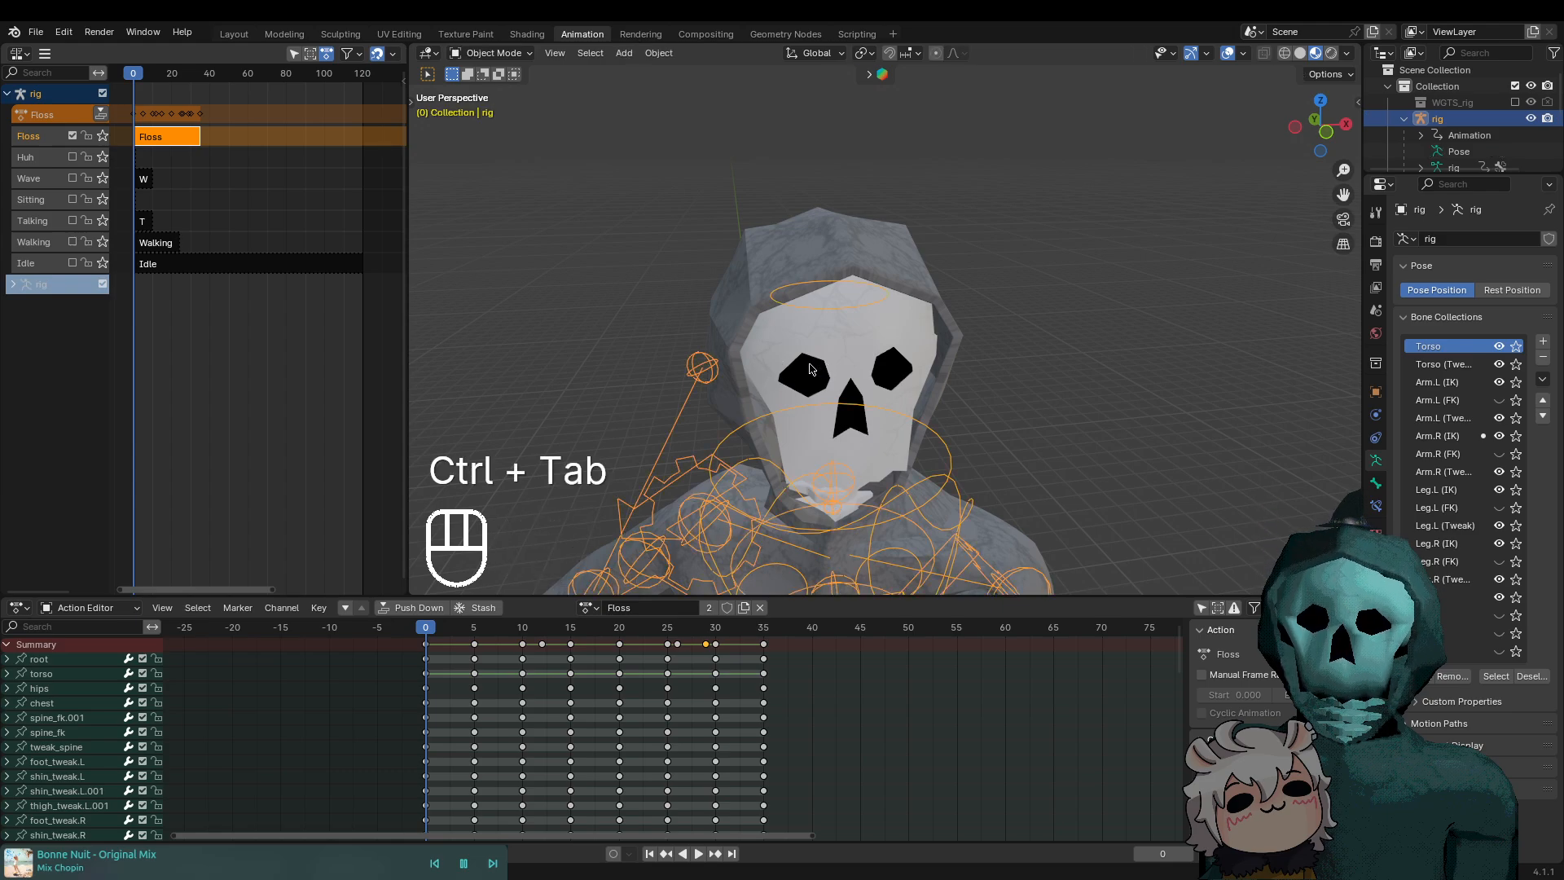
click(812, 369)
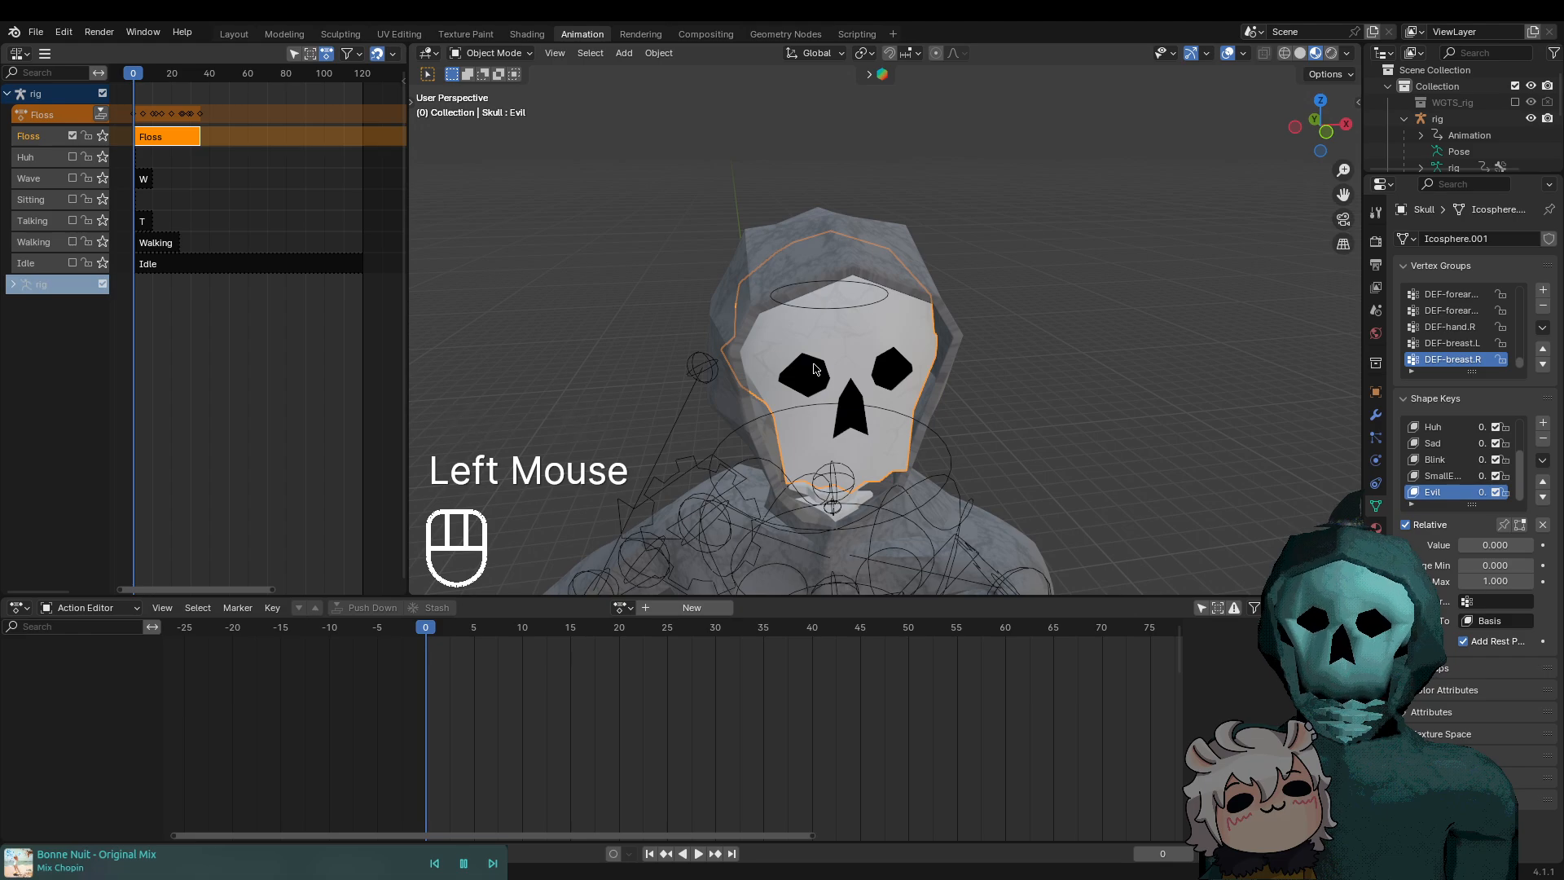
click(623, 610)
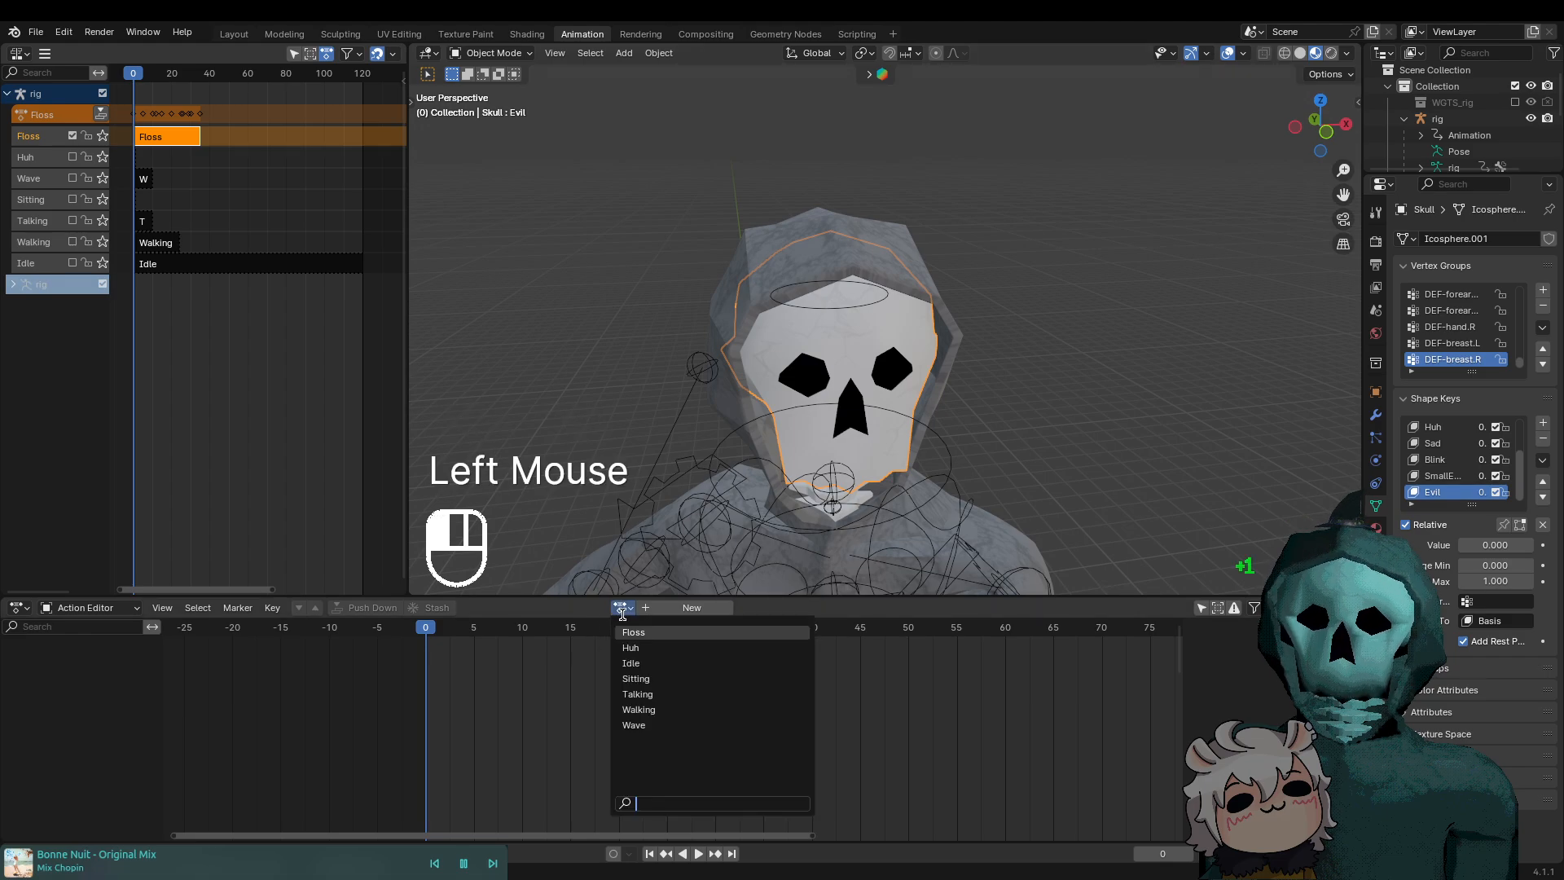
click(644, 633)
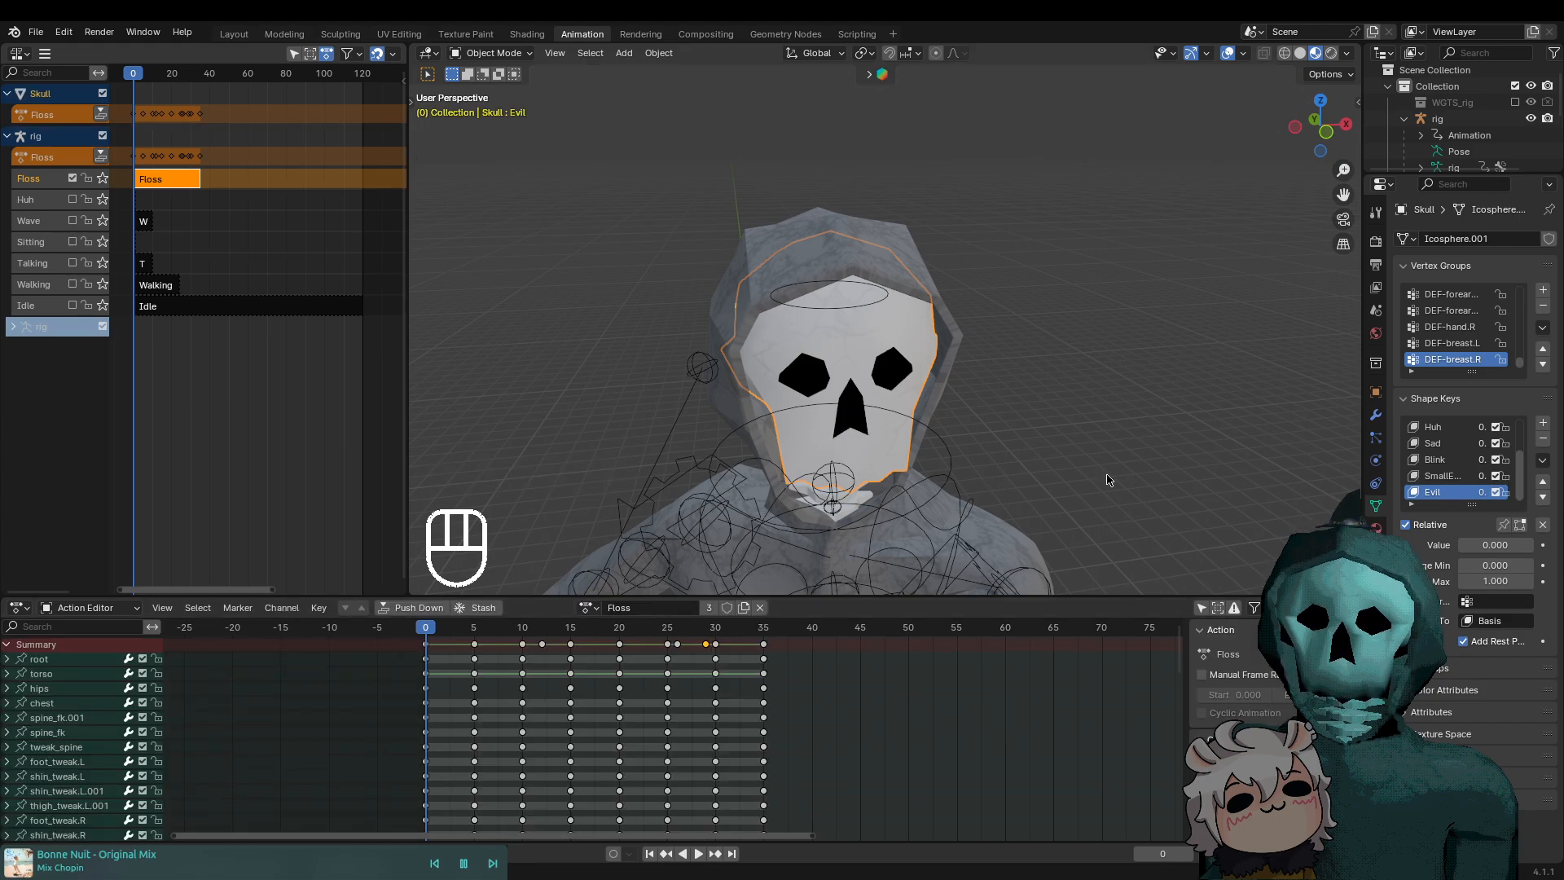
click(1386, 516)
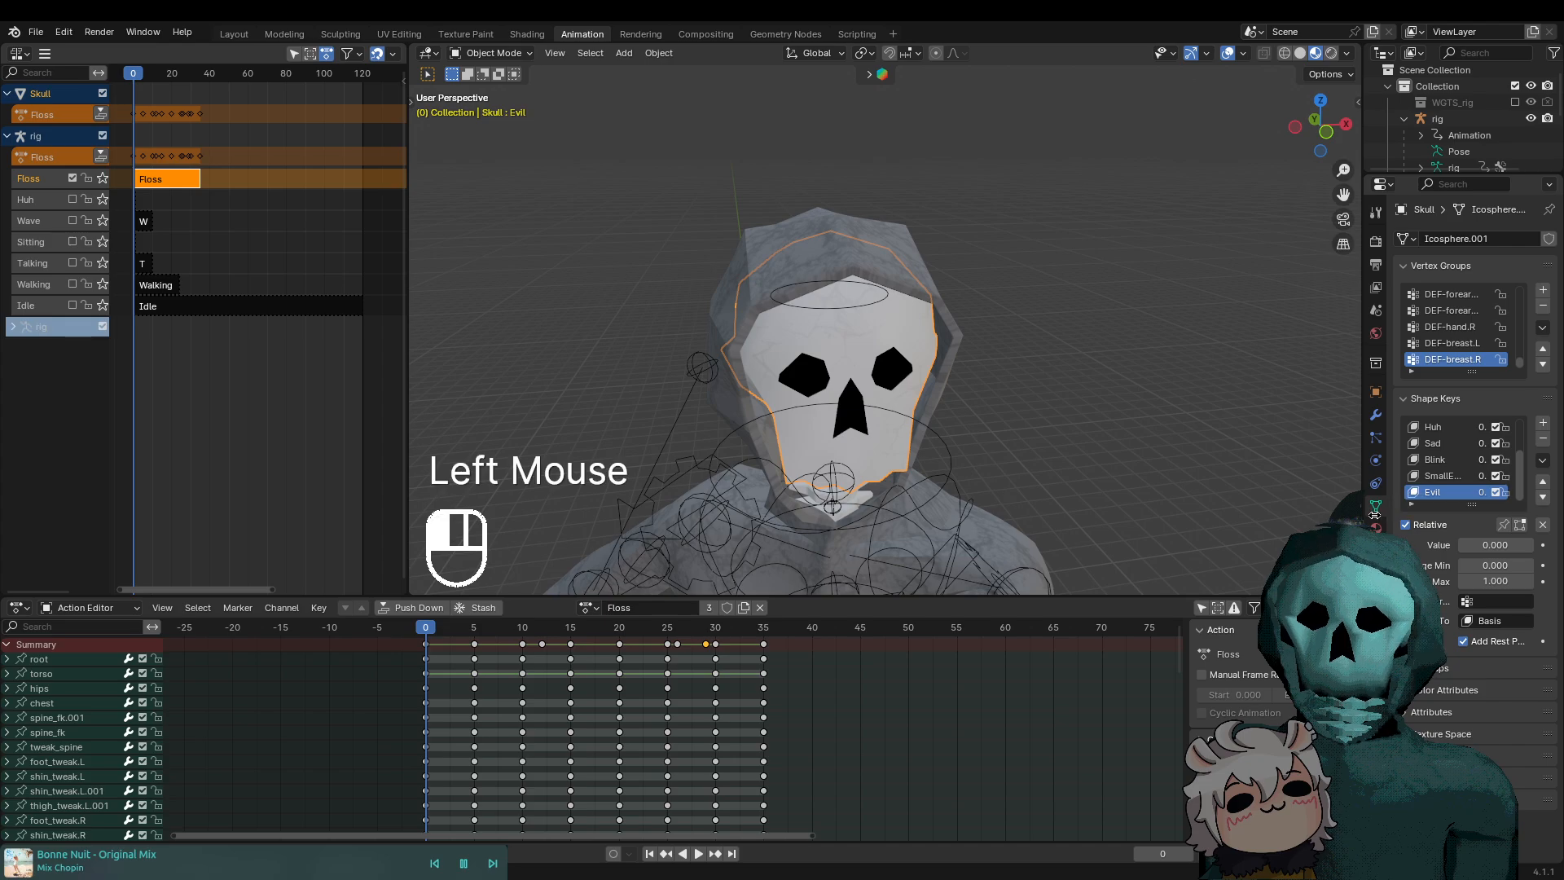
Widen the Properties editor so the Skull's shape key names and values are fully readable
drag(1366, 518, 1263, 518)
scroll(1420, 465, up, 4)
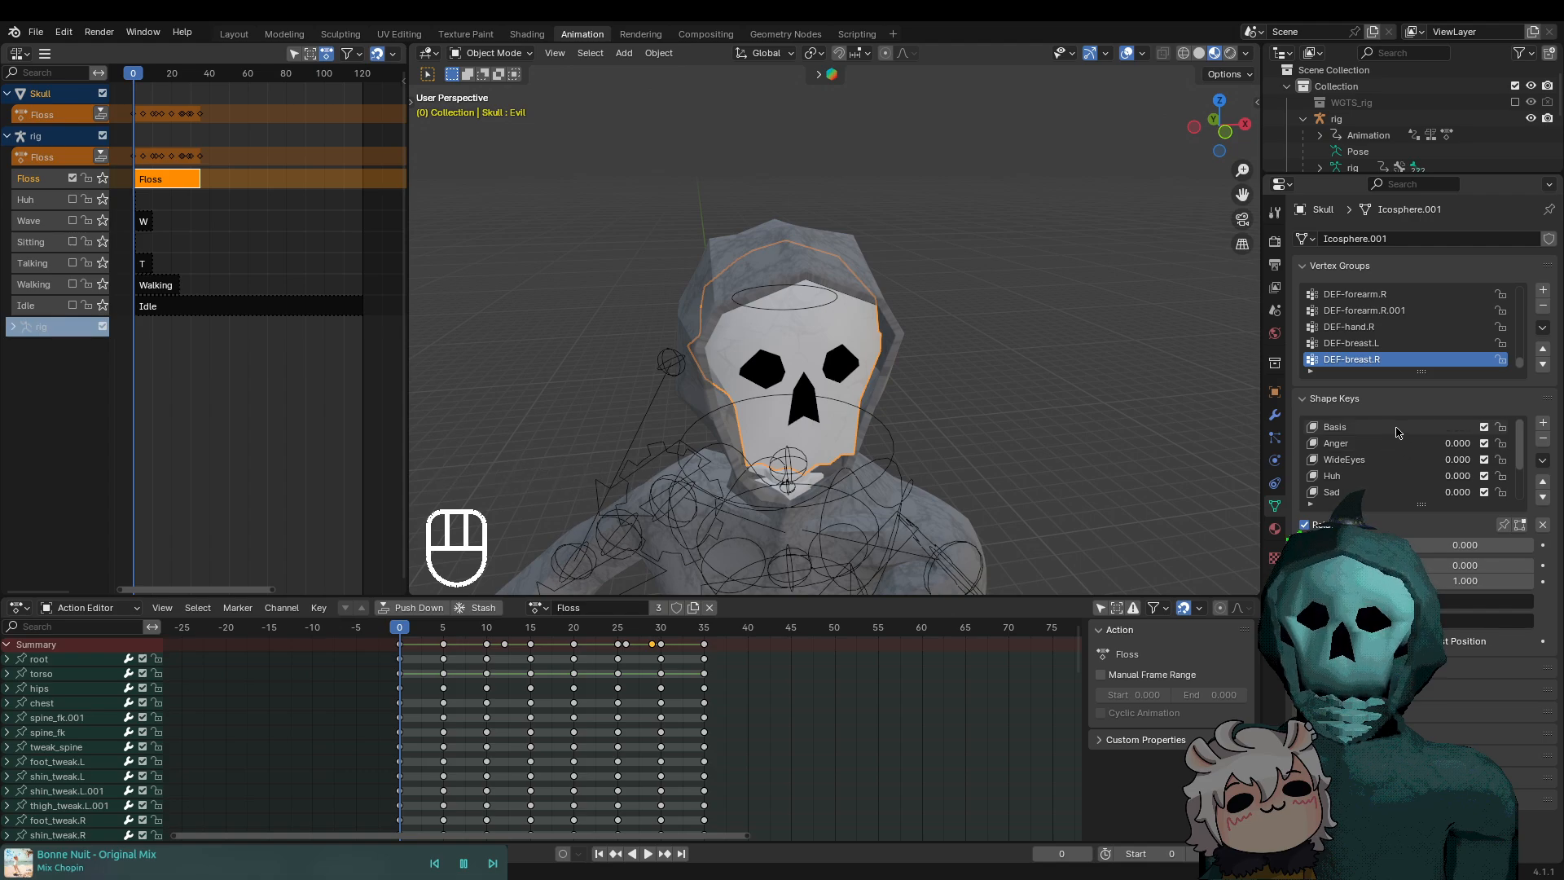
scroll(729, 711, down, 2)
scroll(729, 707, up, 2)
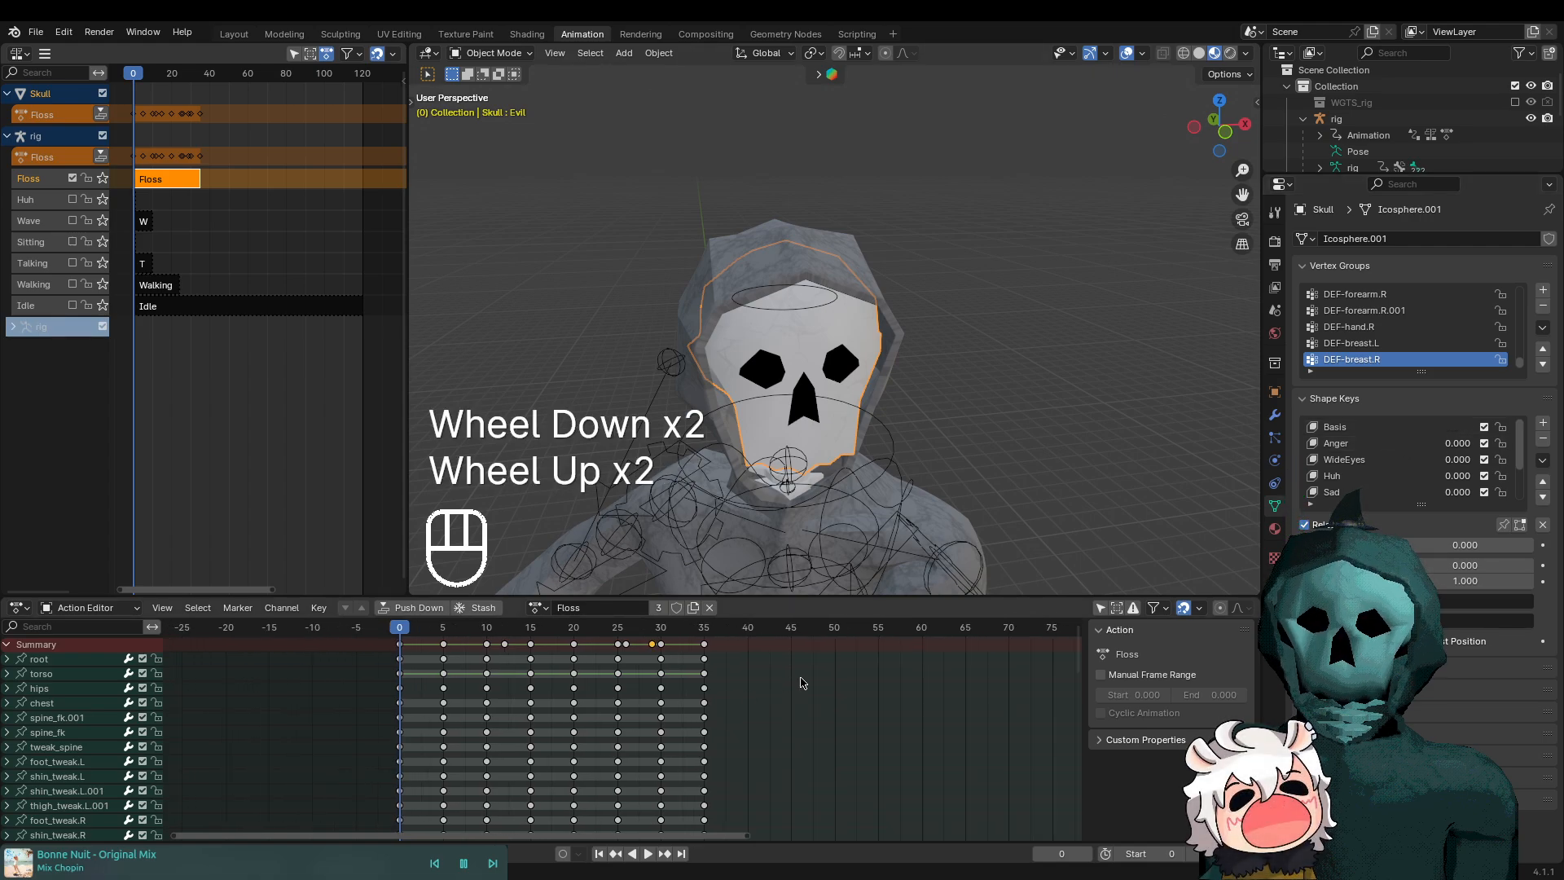
Keyframe the Skull's Blink shape key at 0 on frame 0 of the floss dance
scroll(746, 670, up, 2)
middle_drag(841, 677, 854, 720)
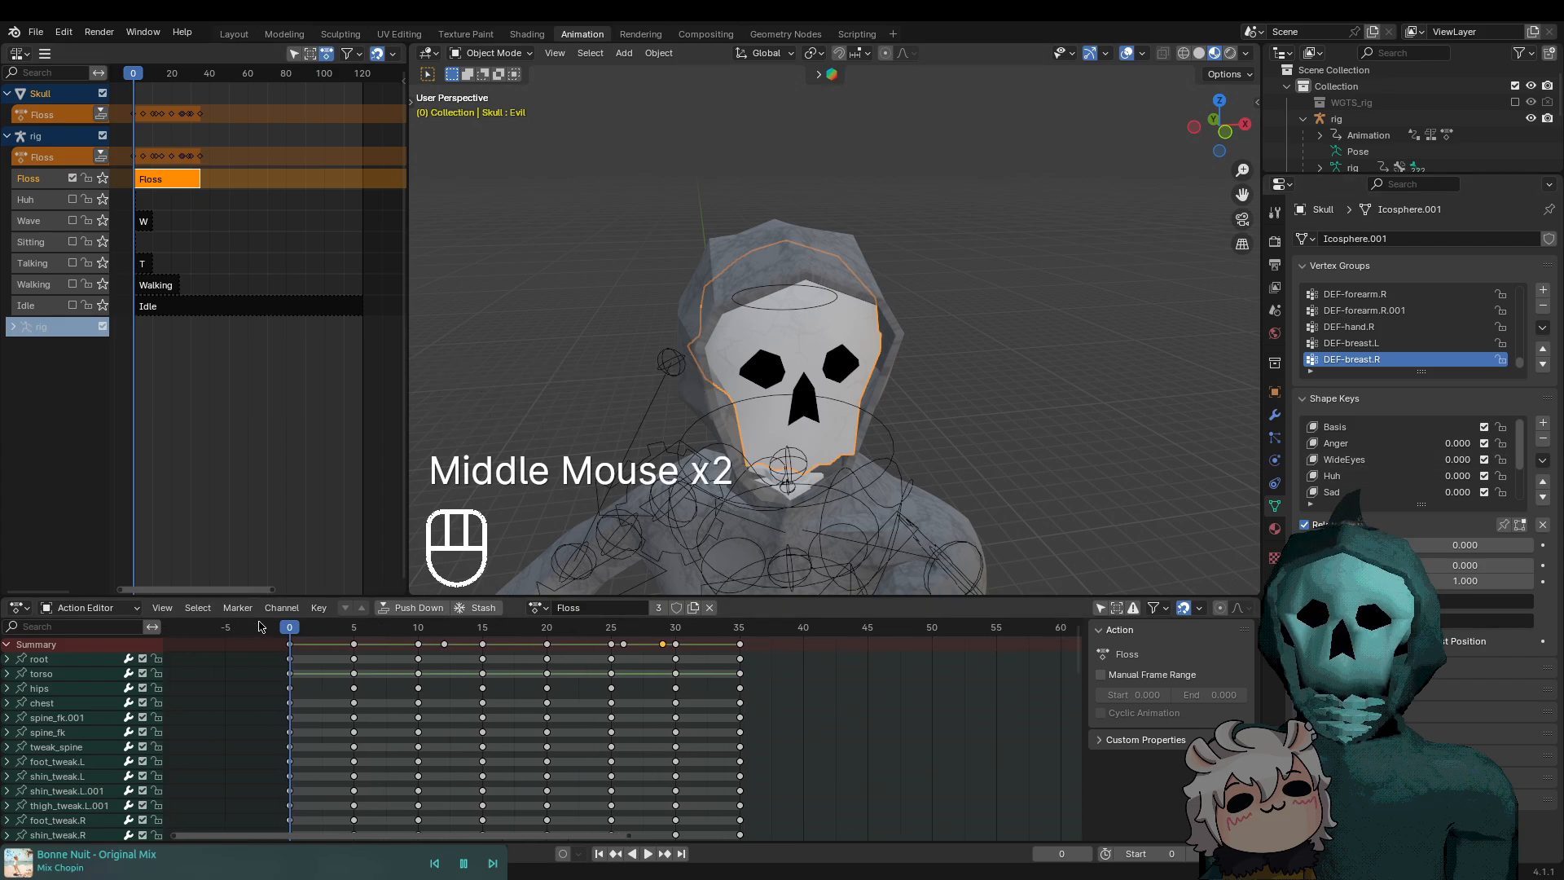
drag(295, 635, 346, 624)
click(354, 626)
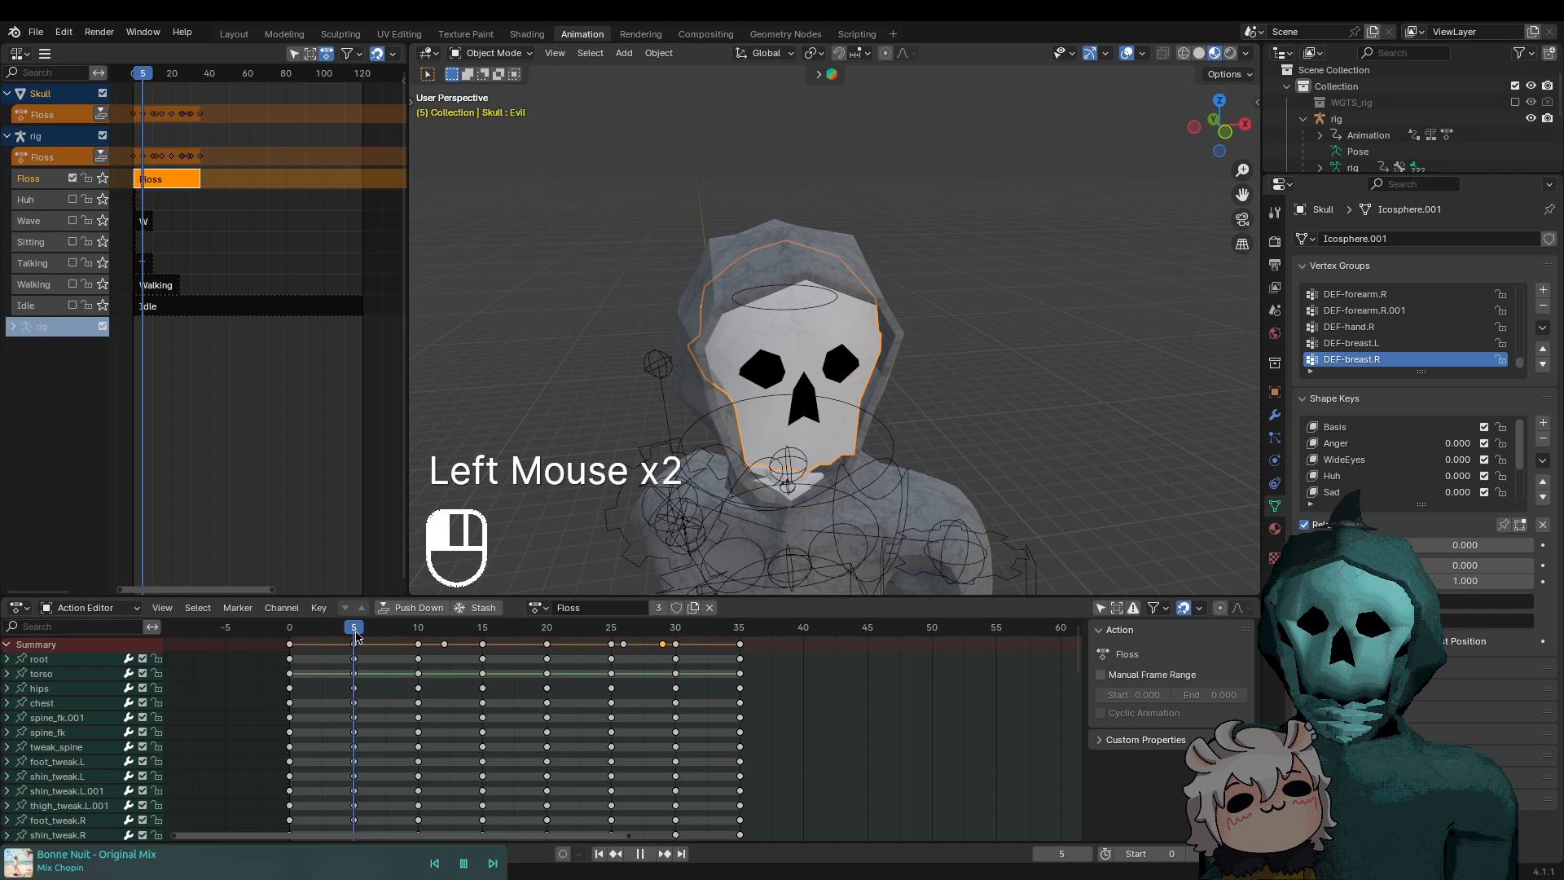
scroll(1001, 509, down, 1)
shift+middle_drag(1001, 509, 982, 400)
shift+middle_drag(988, 336, 986, 366)
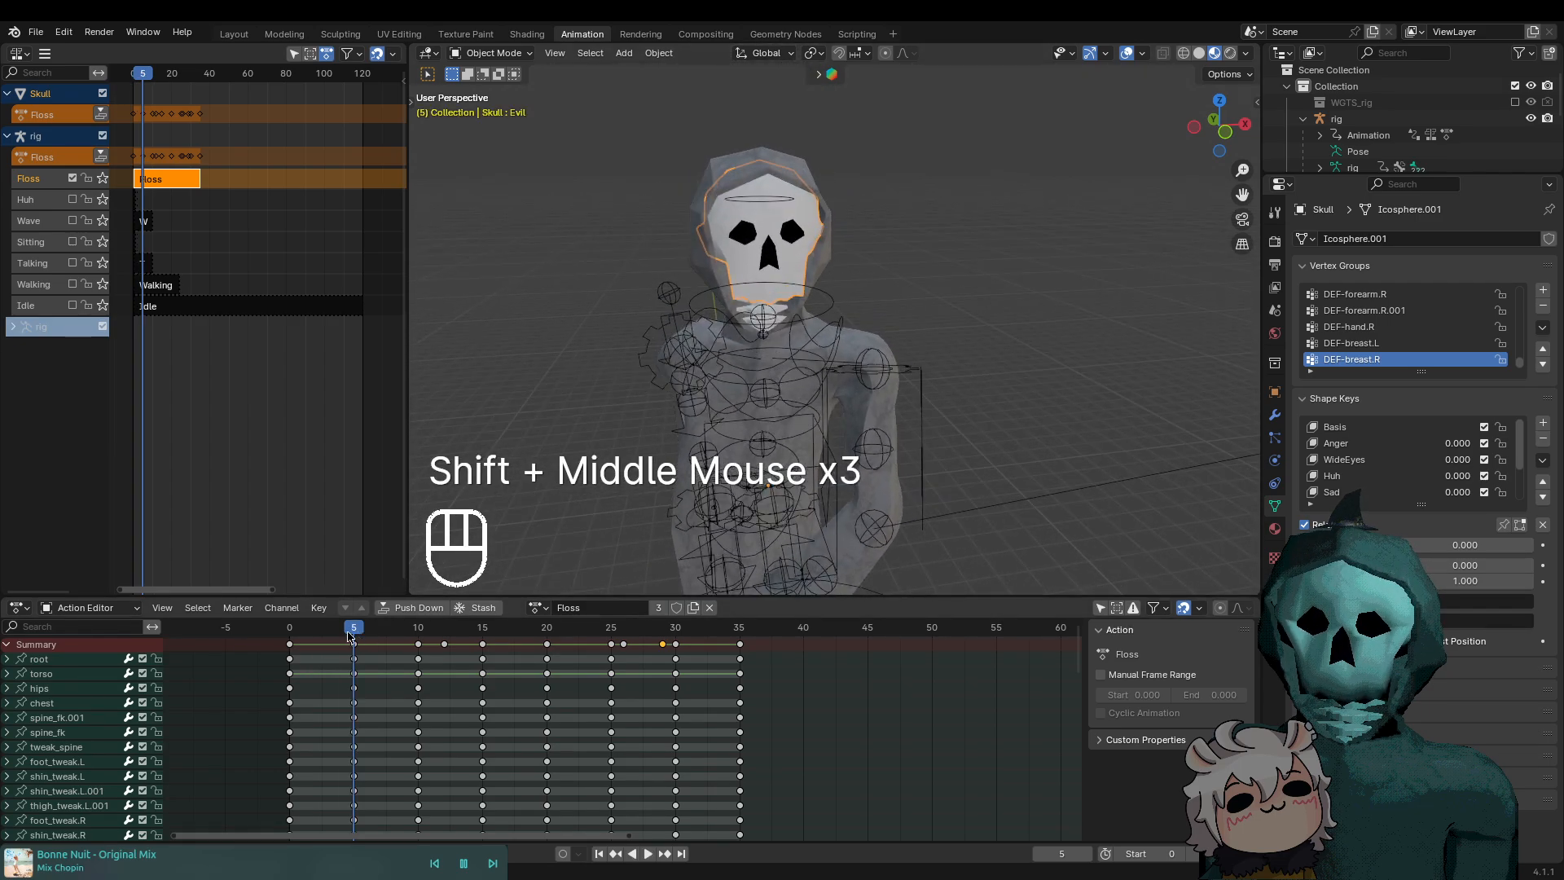
drag(350, 631, 277, 640)
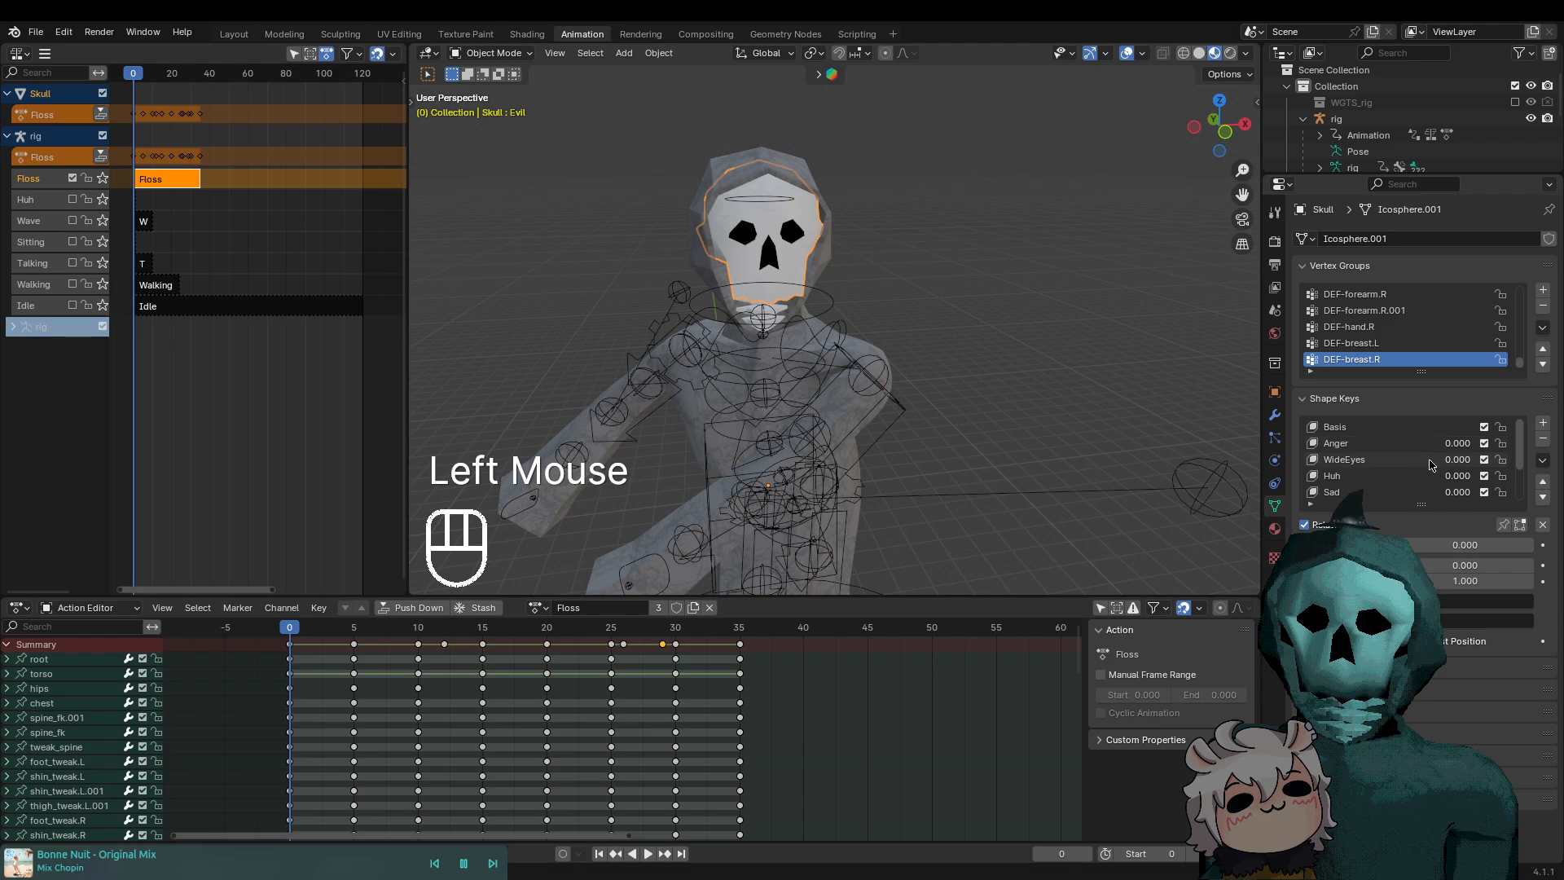
scroll(1424, 467, down, 1)
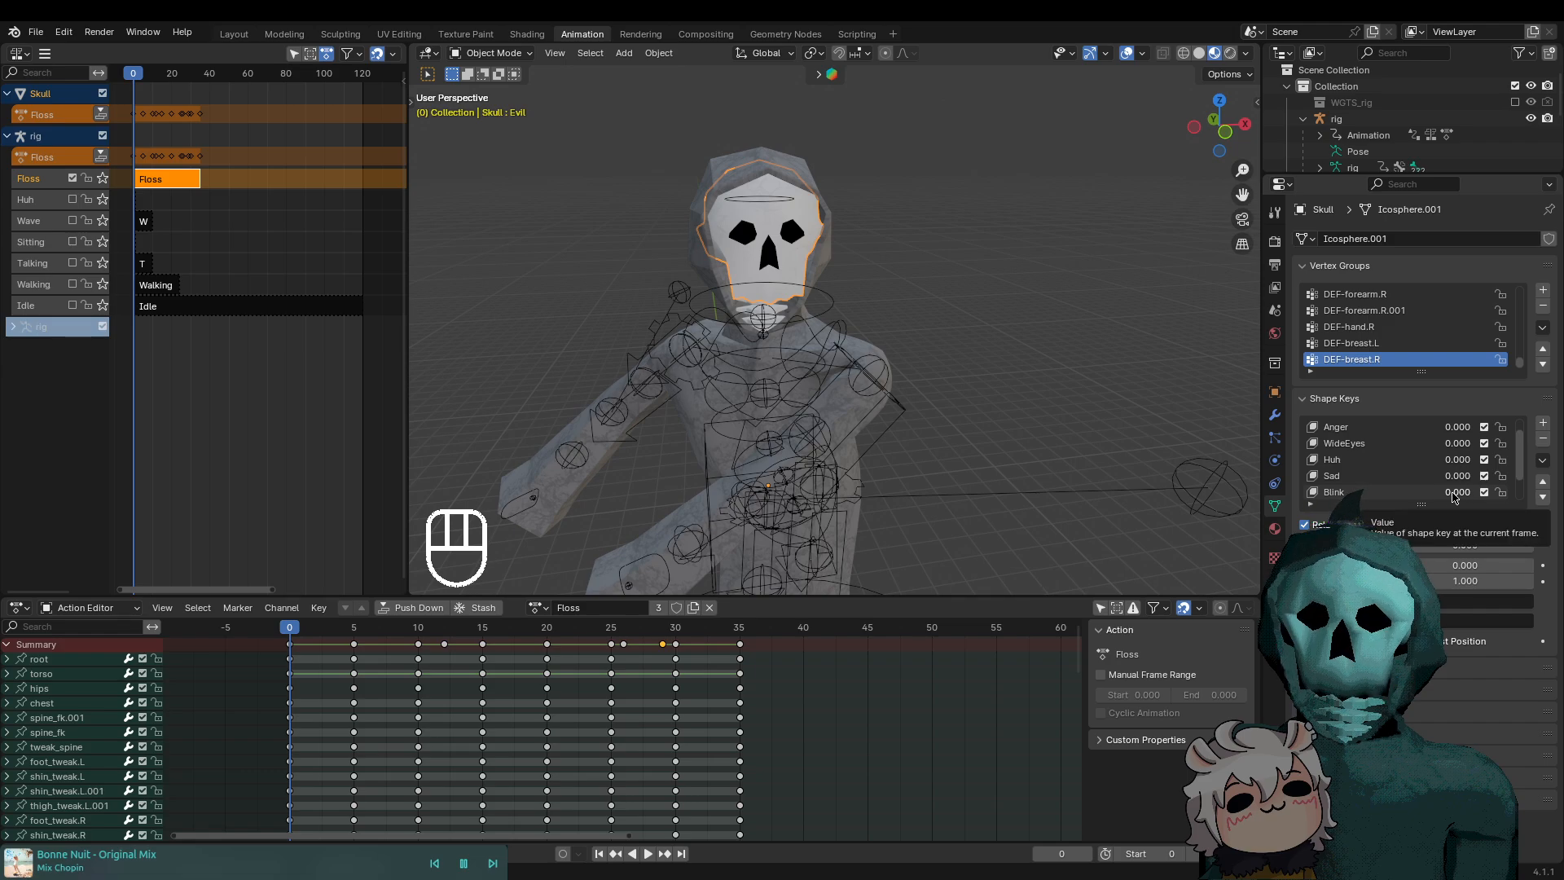
key(i)
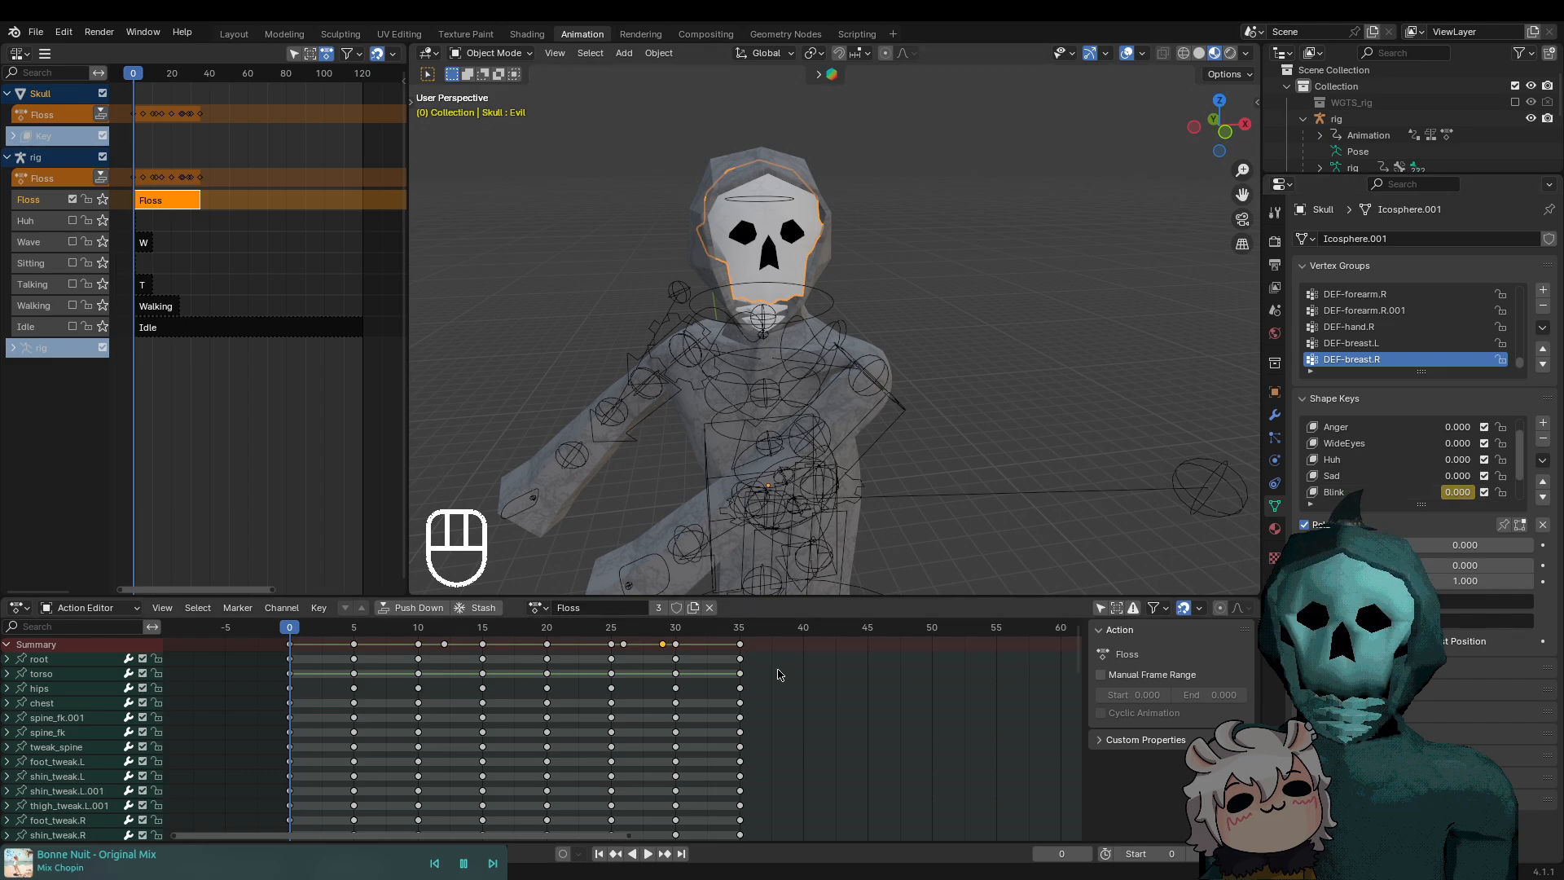
Keyframe the Skull's Blink shape key at about 0.88 on frame 5 and at 0 on frame 15
drag(334, 638, 354, 641)
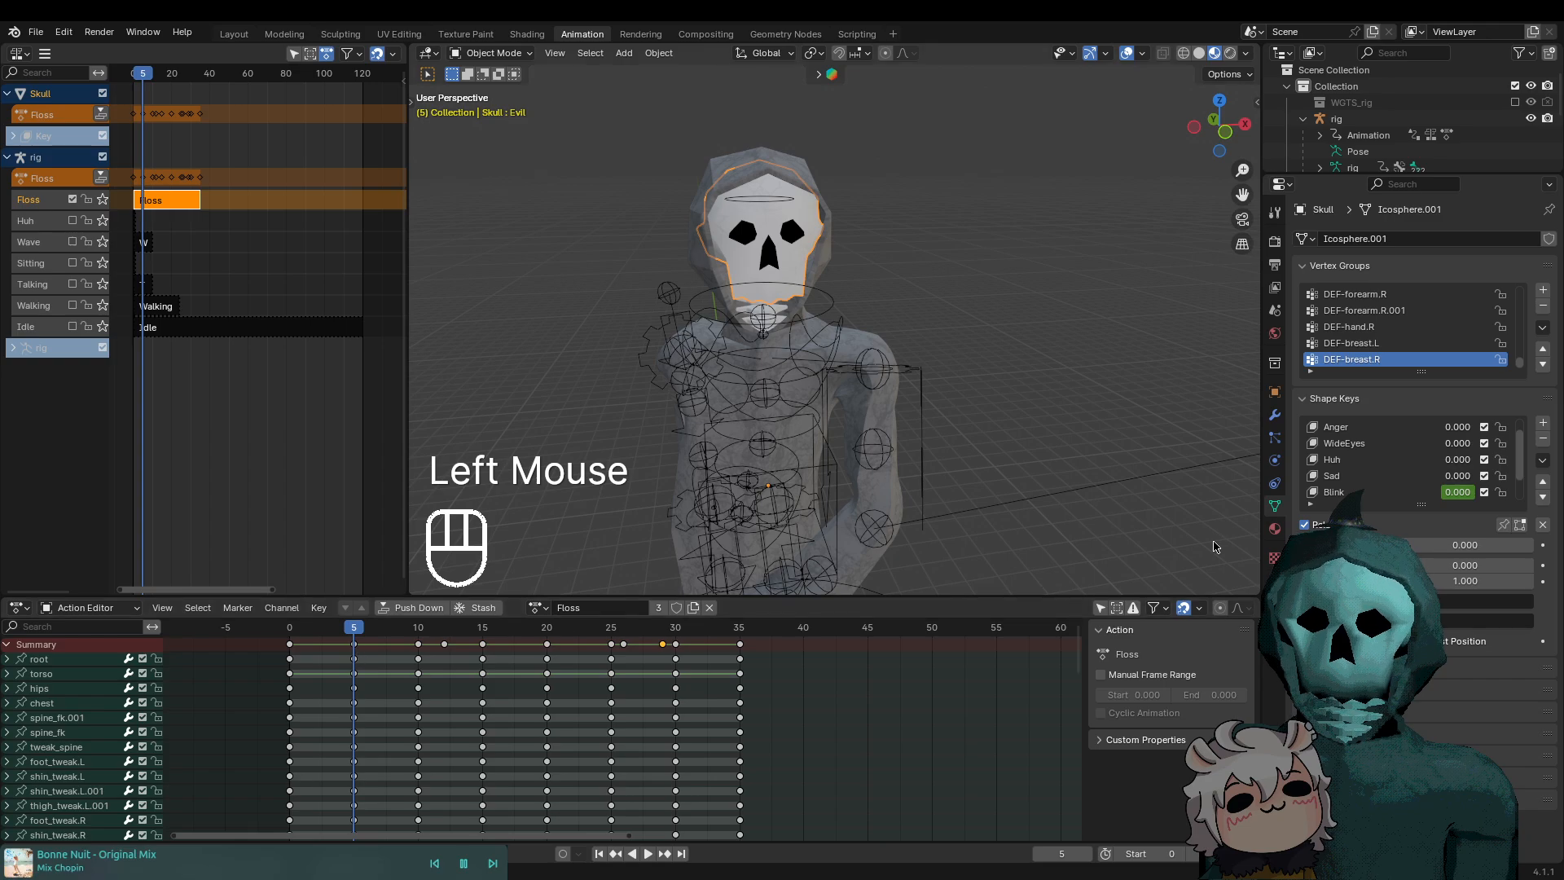
drag(1476, 498, 1476, 495)
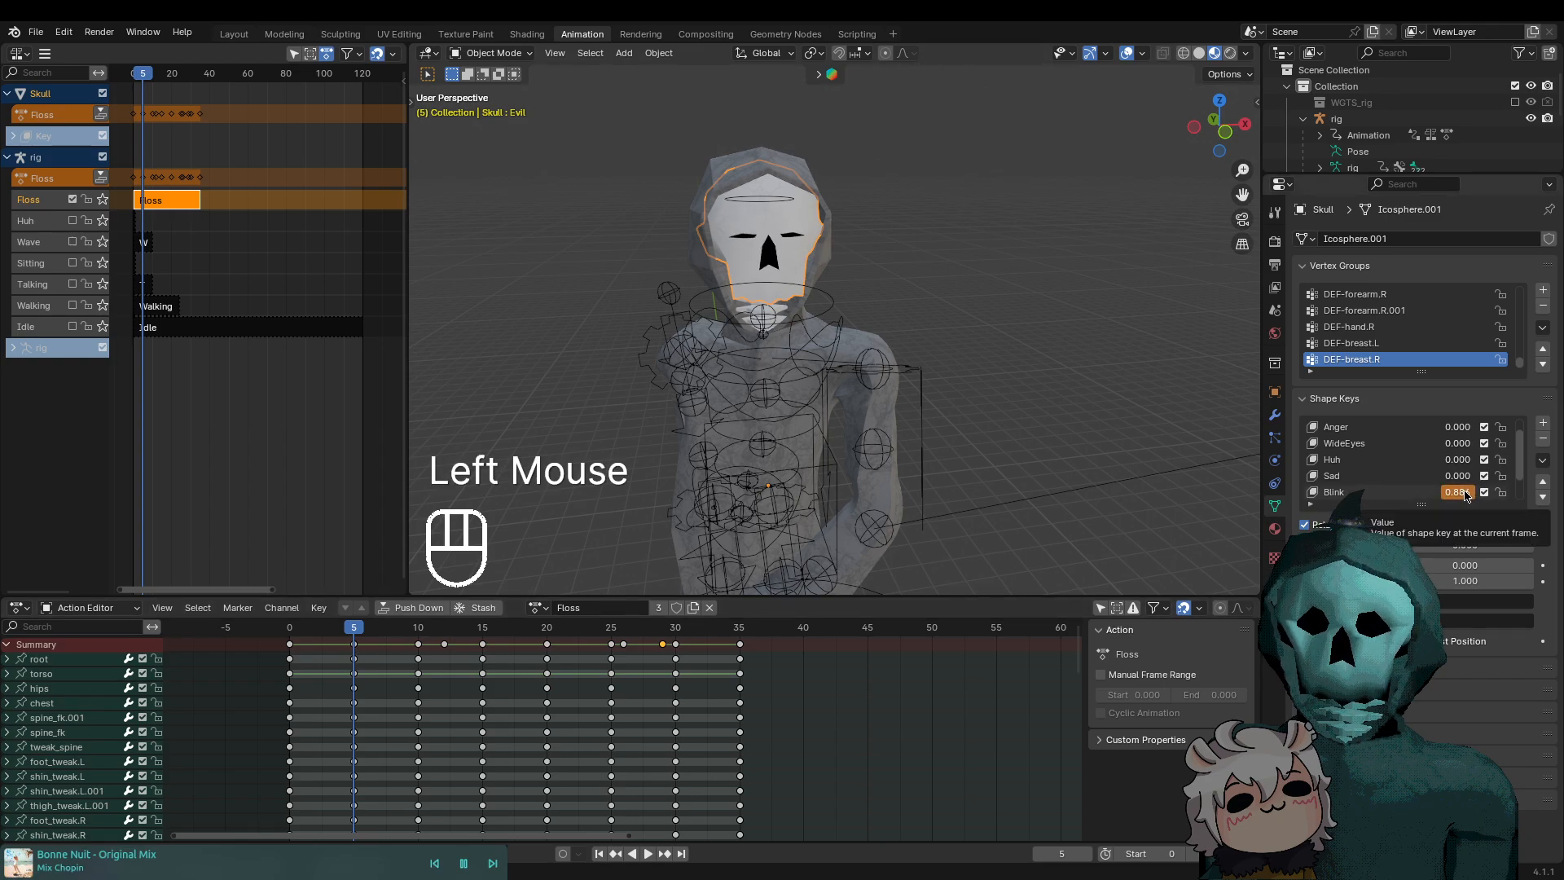
key(i)
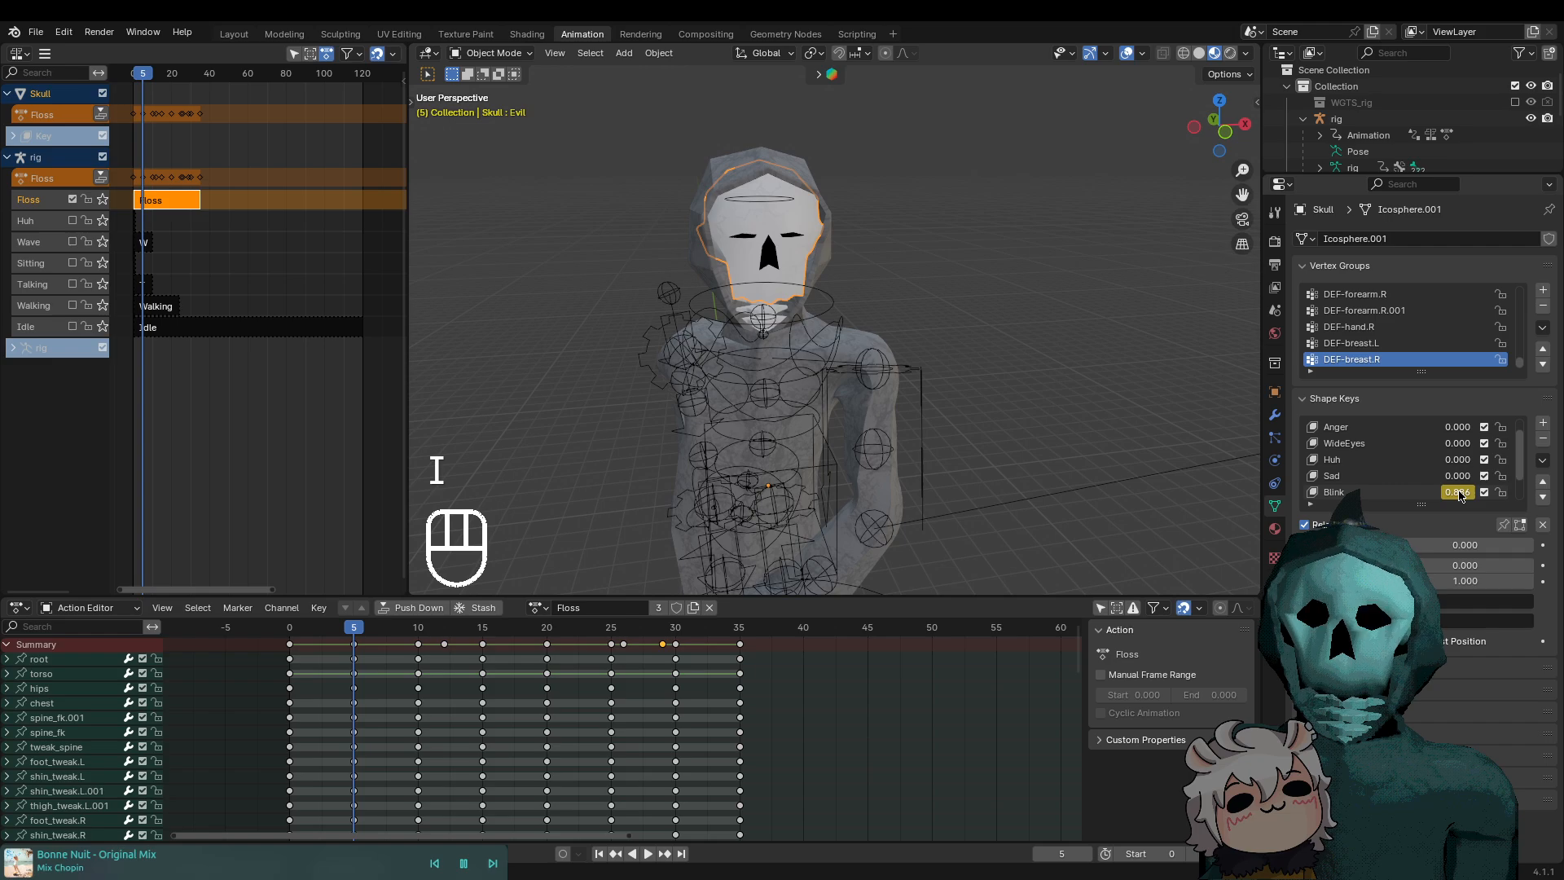
drag(414, 632, 485, 628)
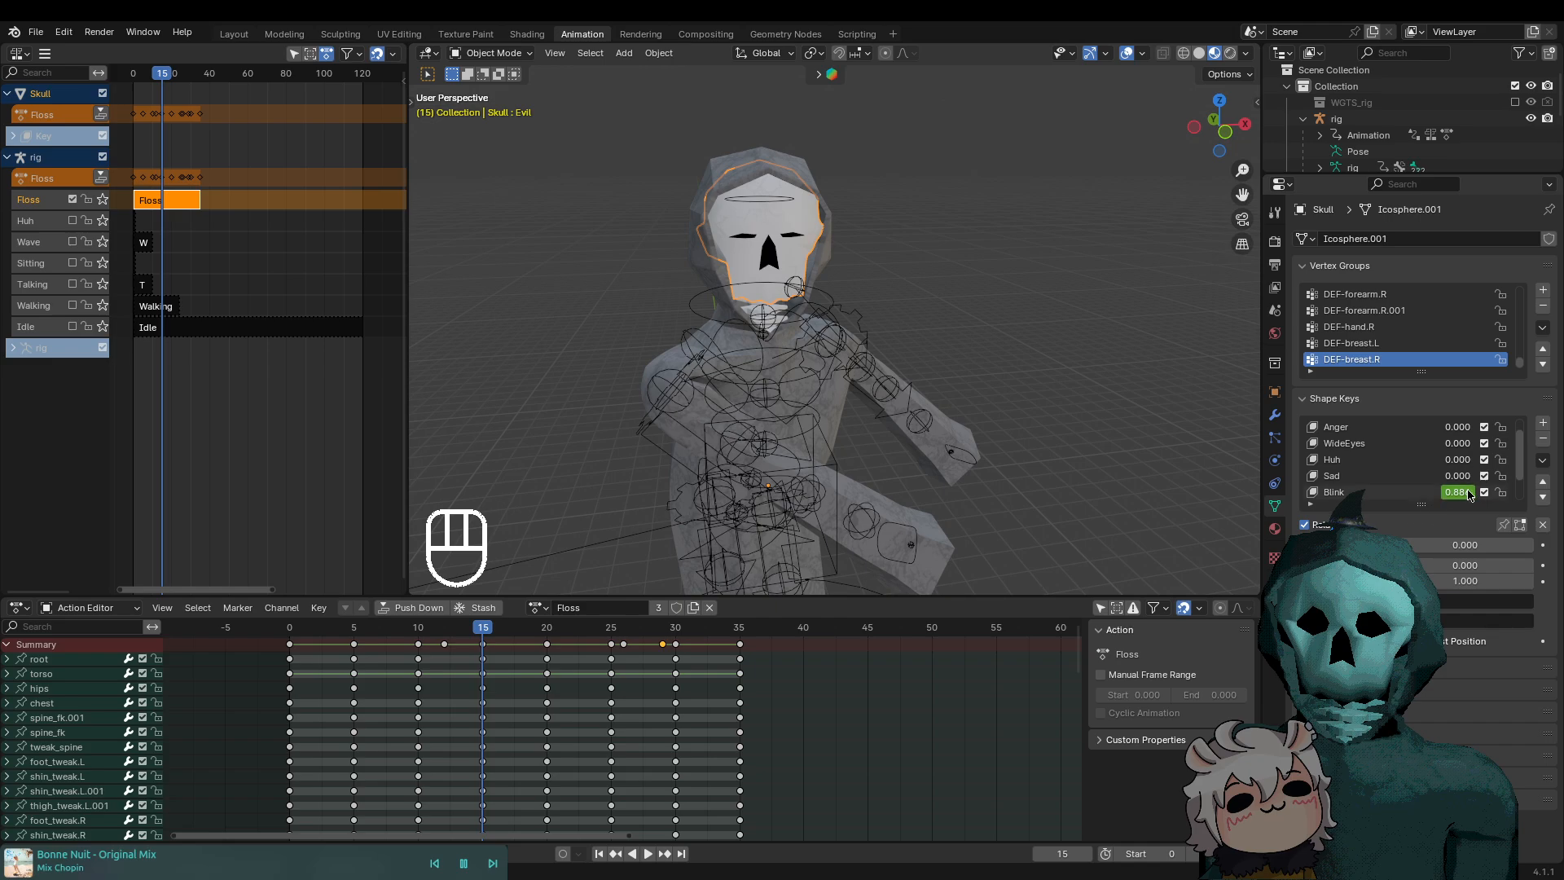
mouse_move(1458, 493)
mouse_down()
mouse_move(1386, 493)
mouse_move(1463, 497)
mouse_up()
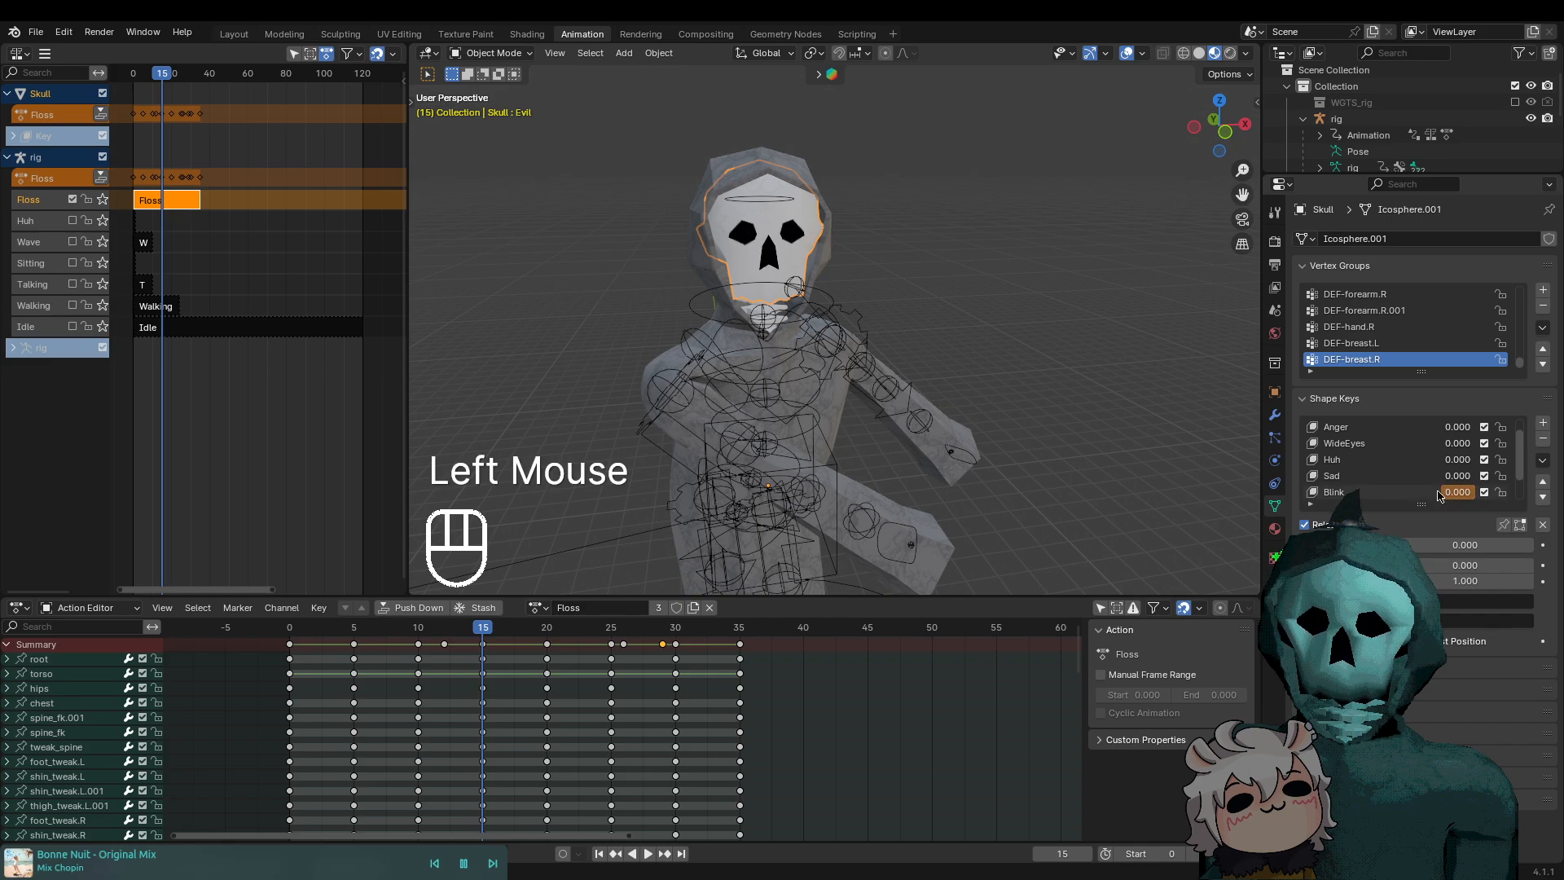
key(i)
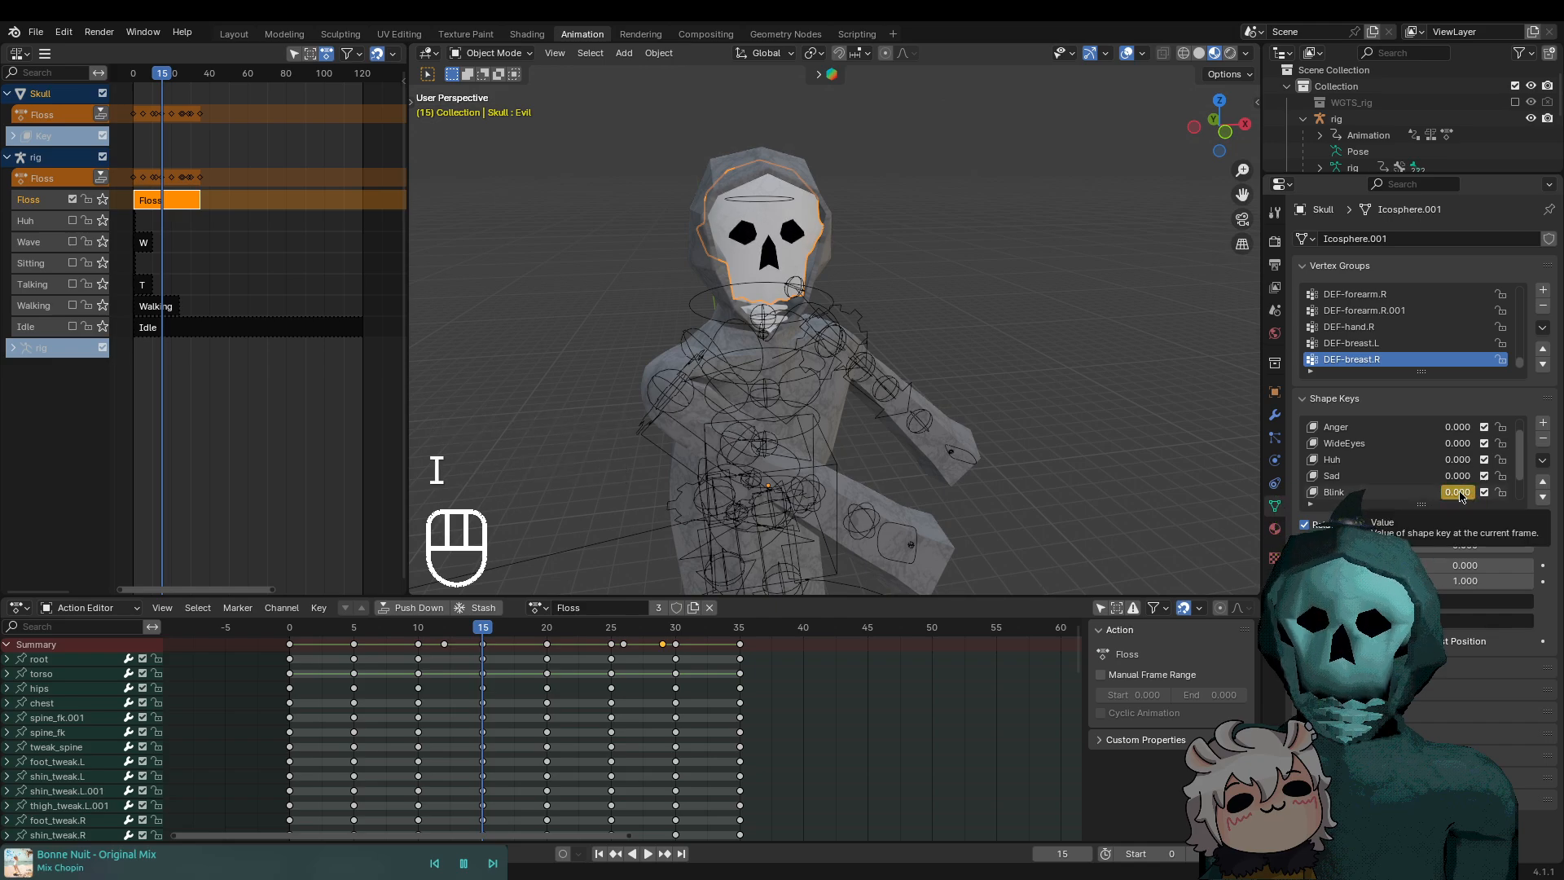
Keyframe Blink with the eyes nearly closed on frame 26 and at 0 on frame 35
drag(530, 635, 624, 635)
click(1458, 492)
drag(1459, 492, 1483, 492)
key(i)
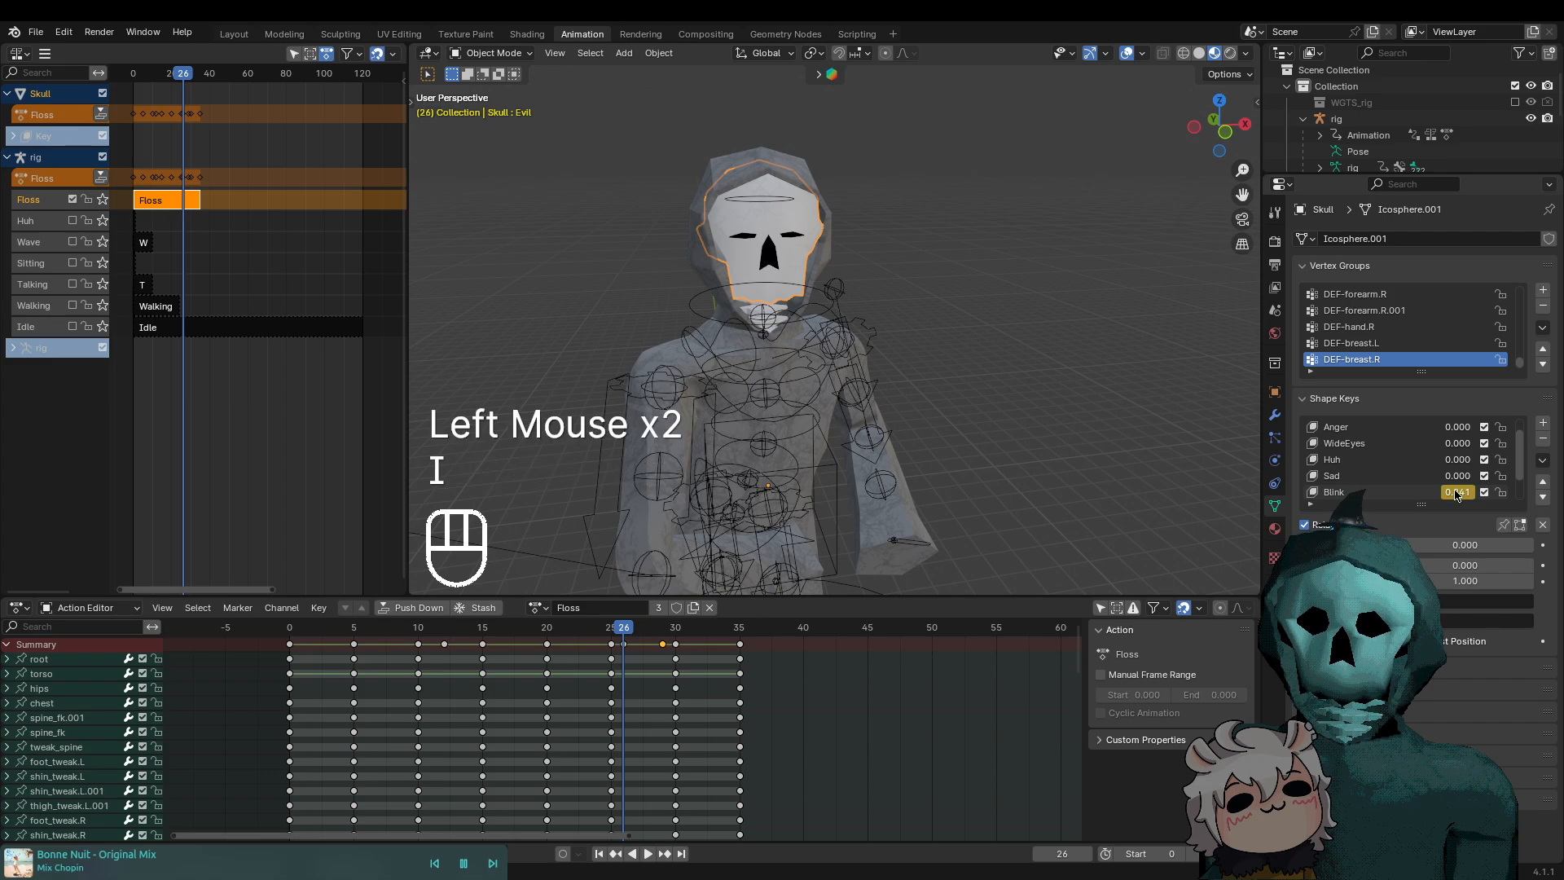
drag(638, 631, 740, 629)
mouse_move(1455, 492)
mouse_down()
mouse_move(1418, 492)
mouse_move(1454, 492)
mouse_up()
key(i)
Preview the animation briefly and set the scene's end frame to 35
key(space)
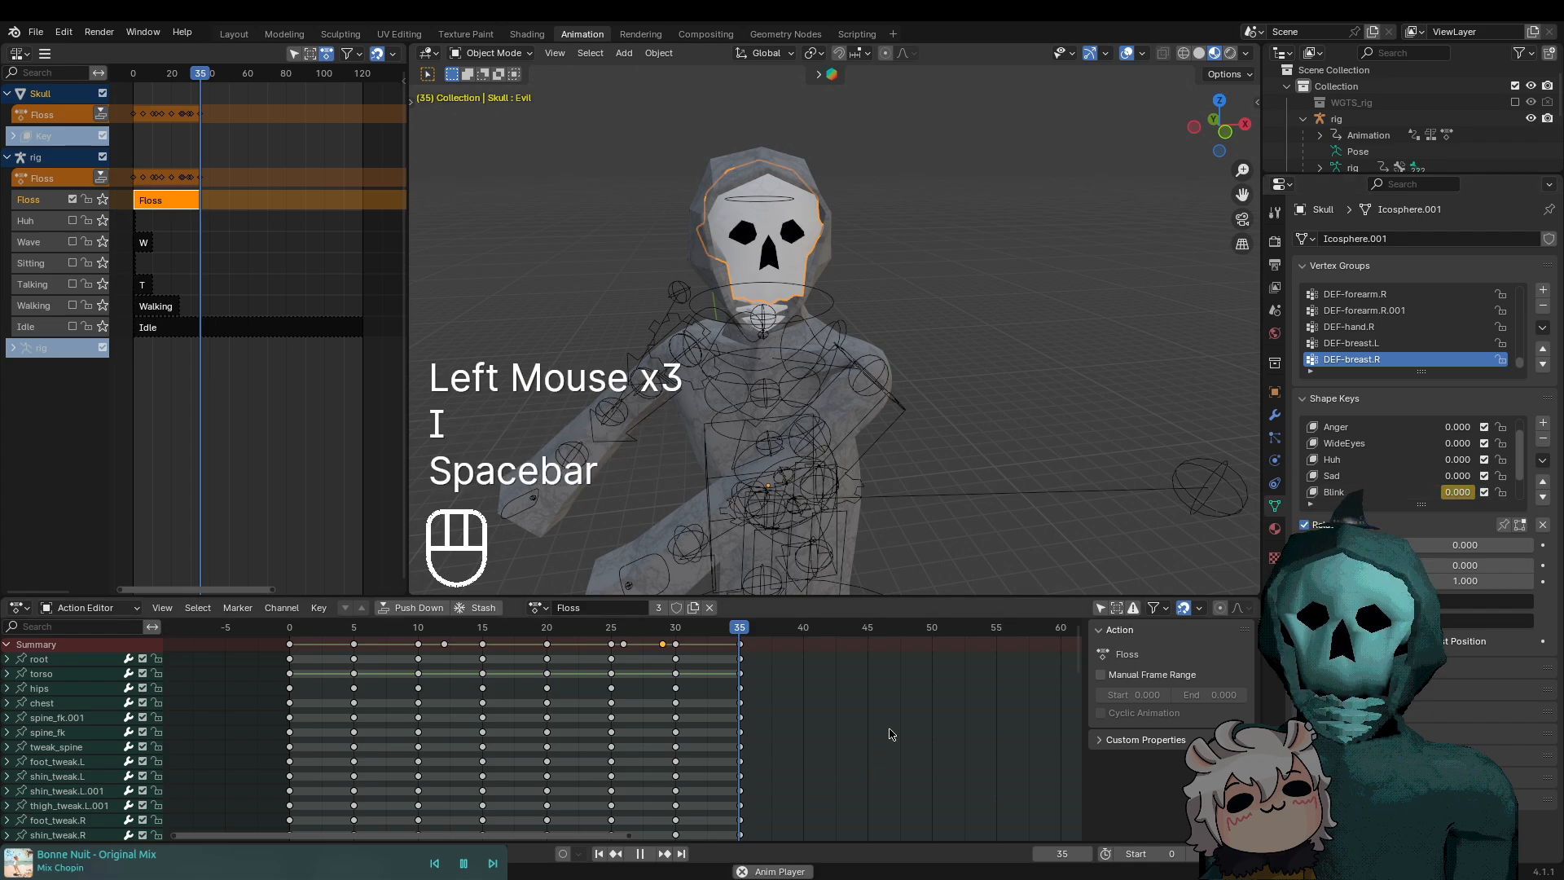
key(space)
click(1195, 854)
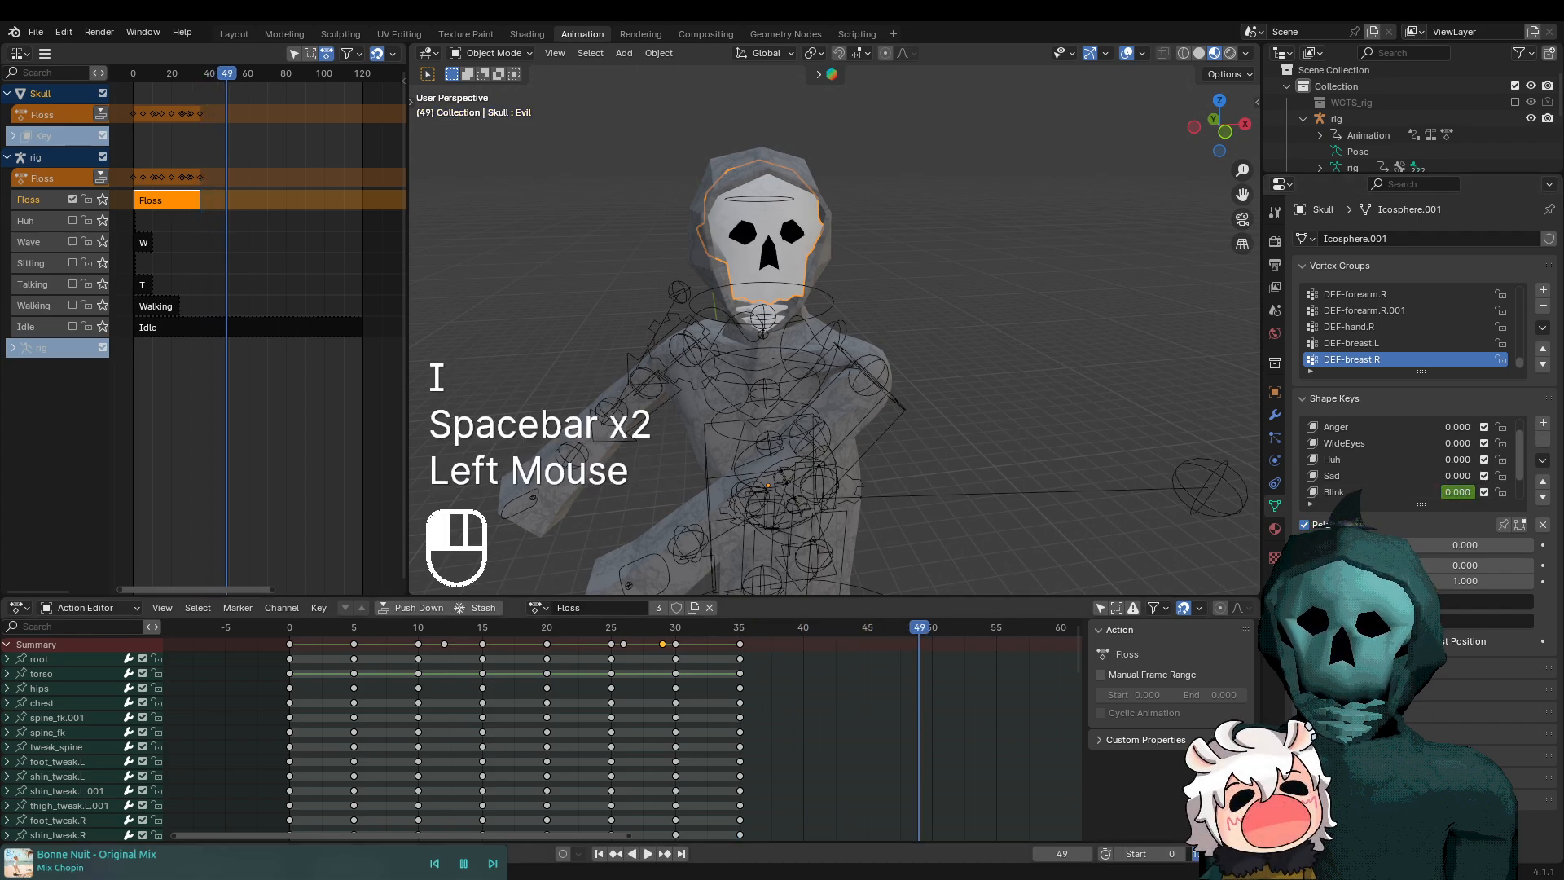
text(35)
key(Return)
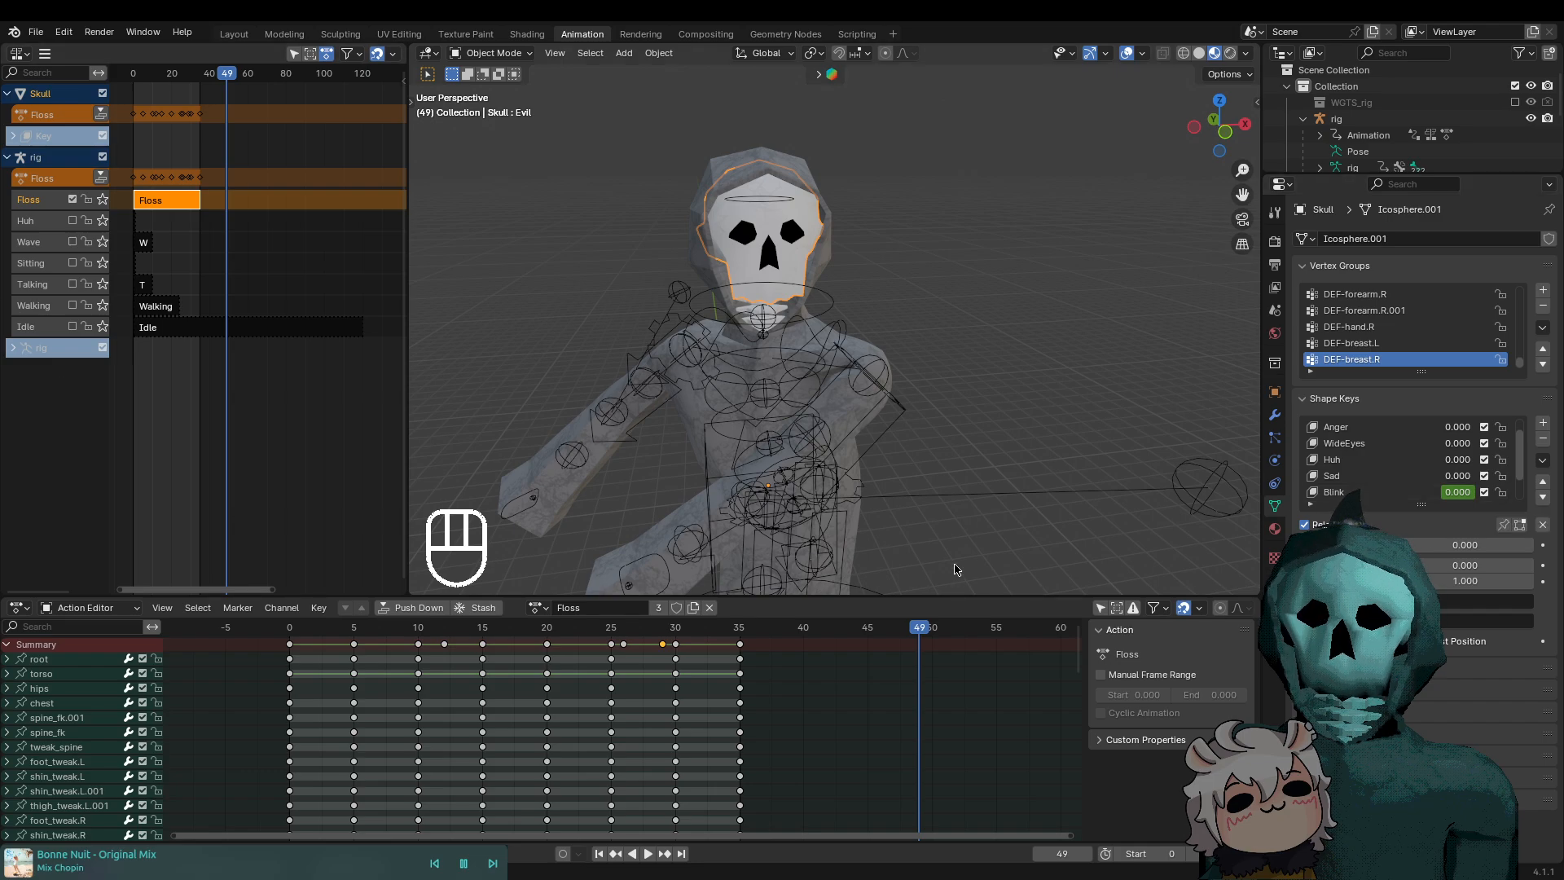
Play the floss loop from frame 0 and examine the blinking together with the upper-body motion
drag(764, 633, 247, 623)
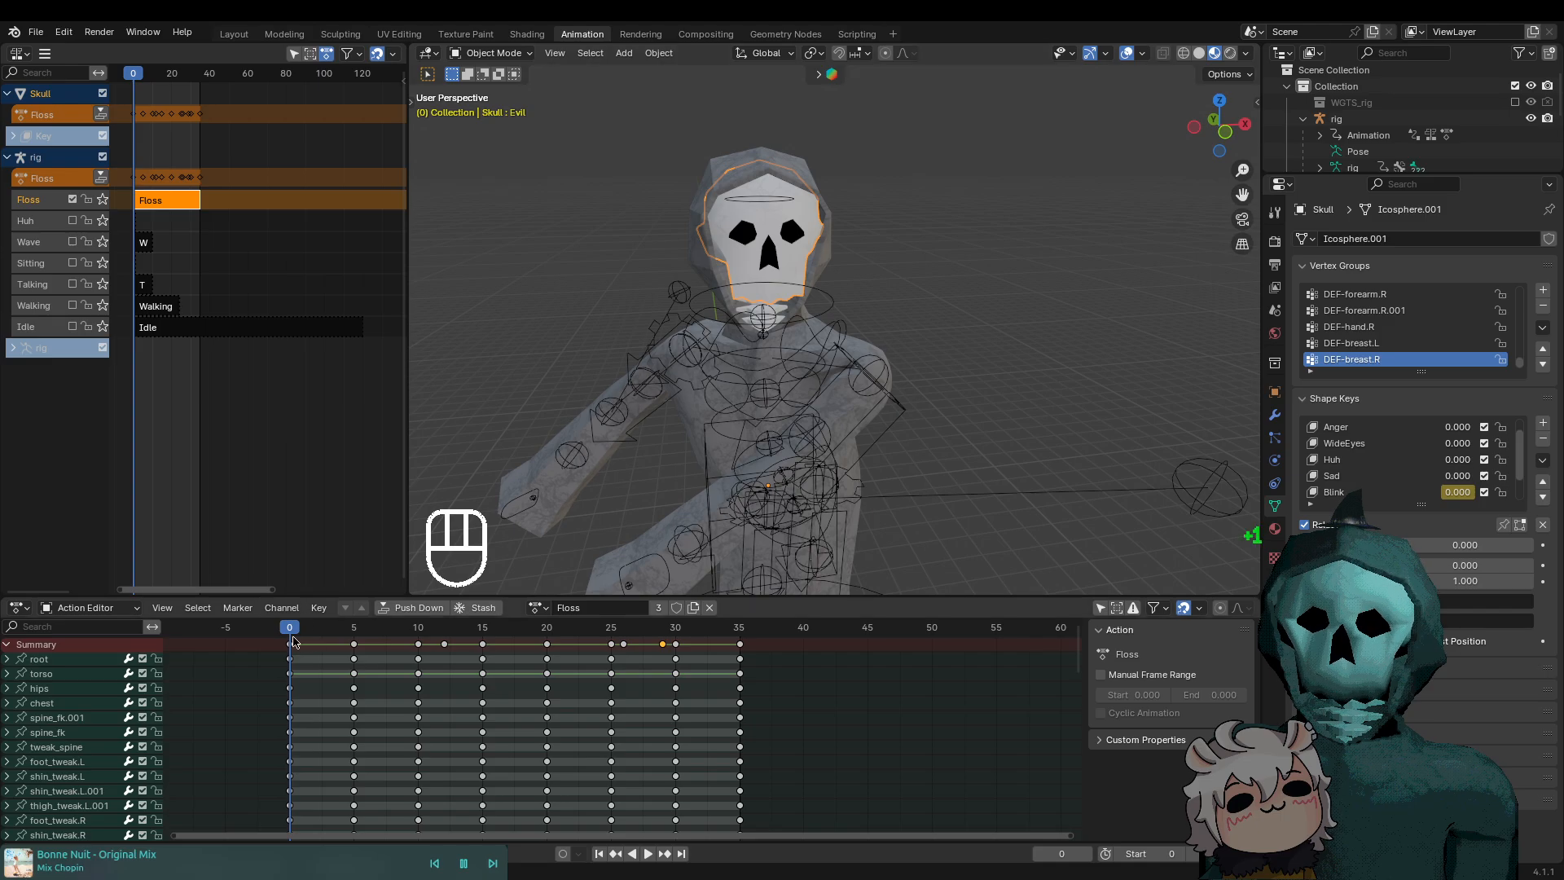
drag(302, 635, 250, 637)
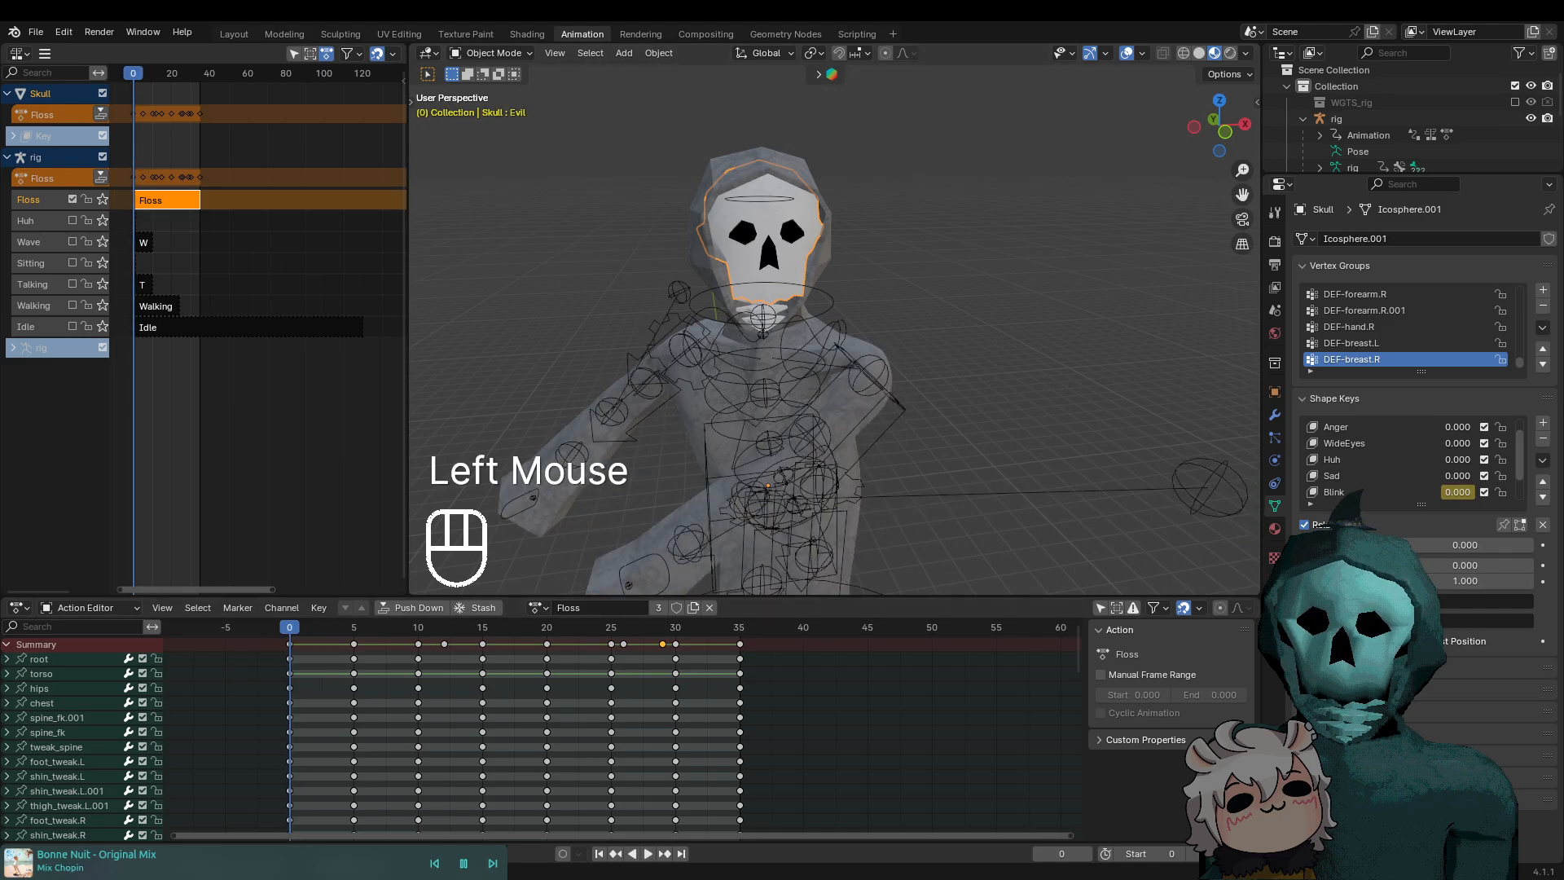
key(space)
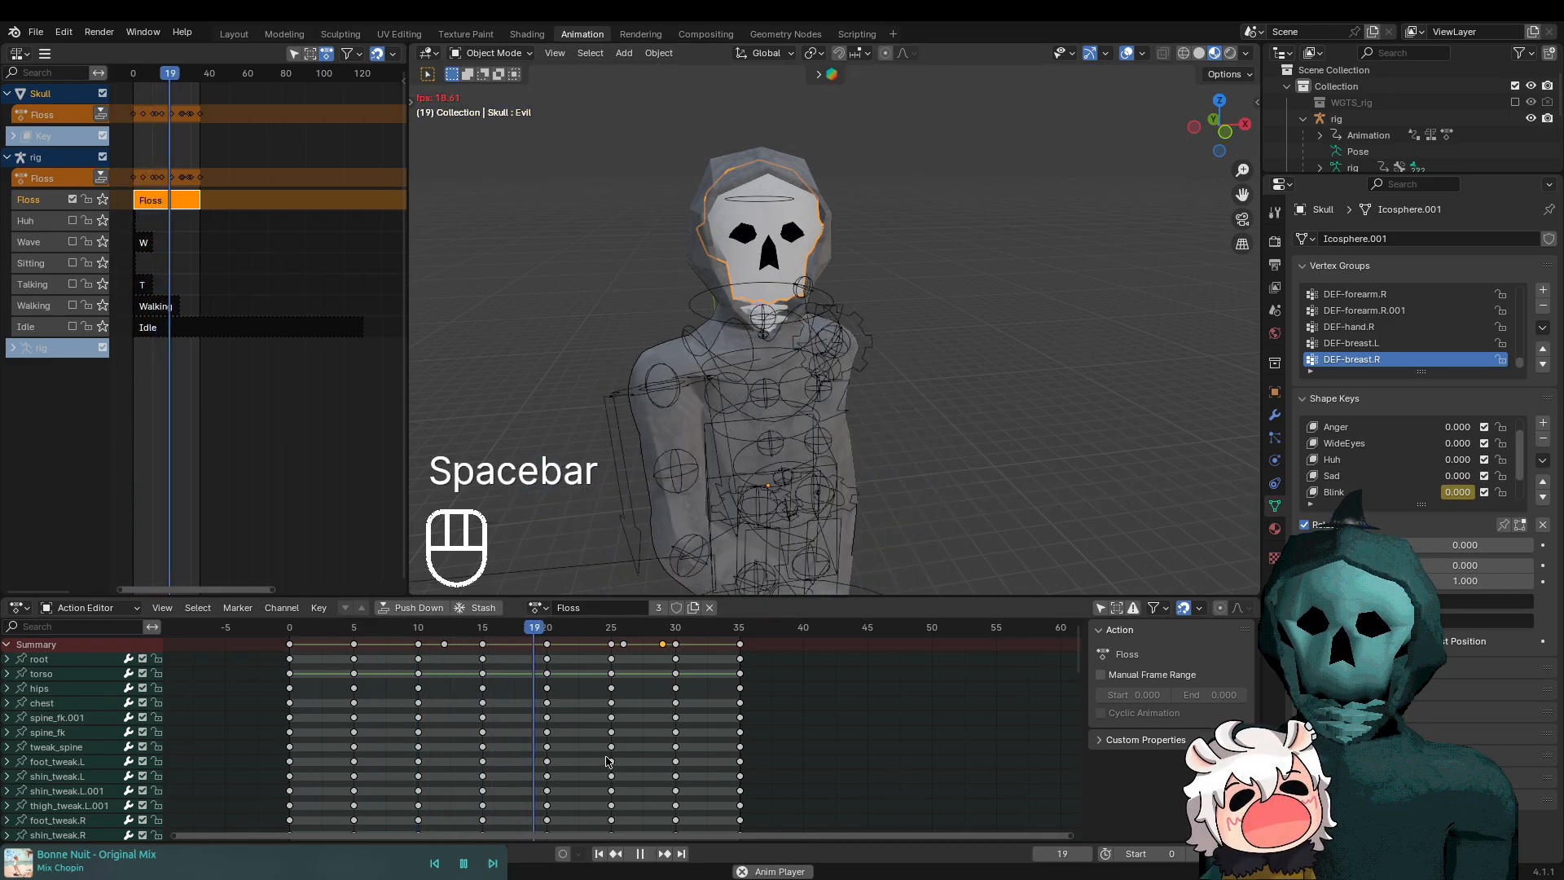
scroll(774, 325, down, 2)
middle_drag(758, 326, 885, 343)
scroll(782, 325, up, 2)
scroll(885, 343, down, 1)
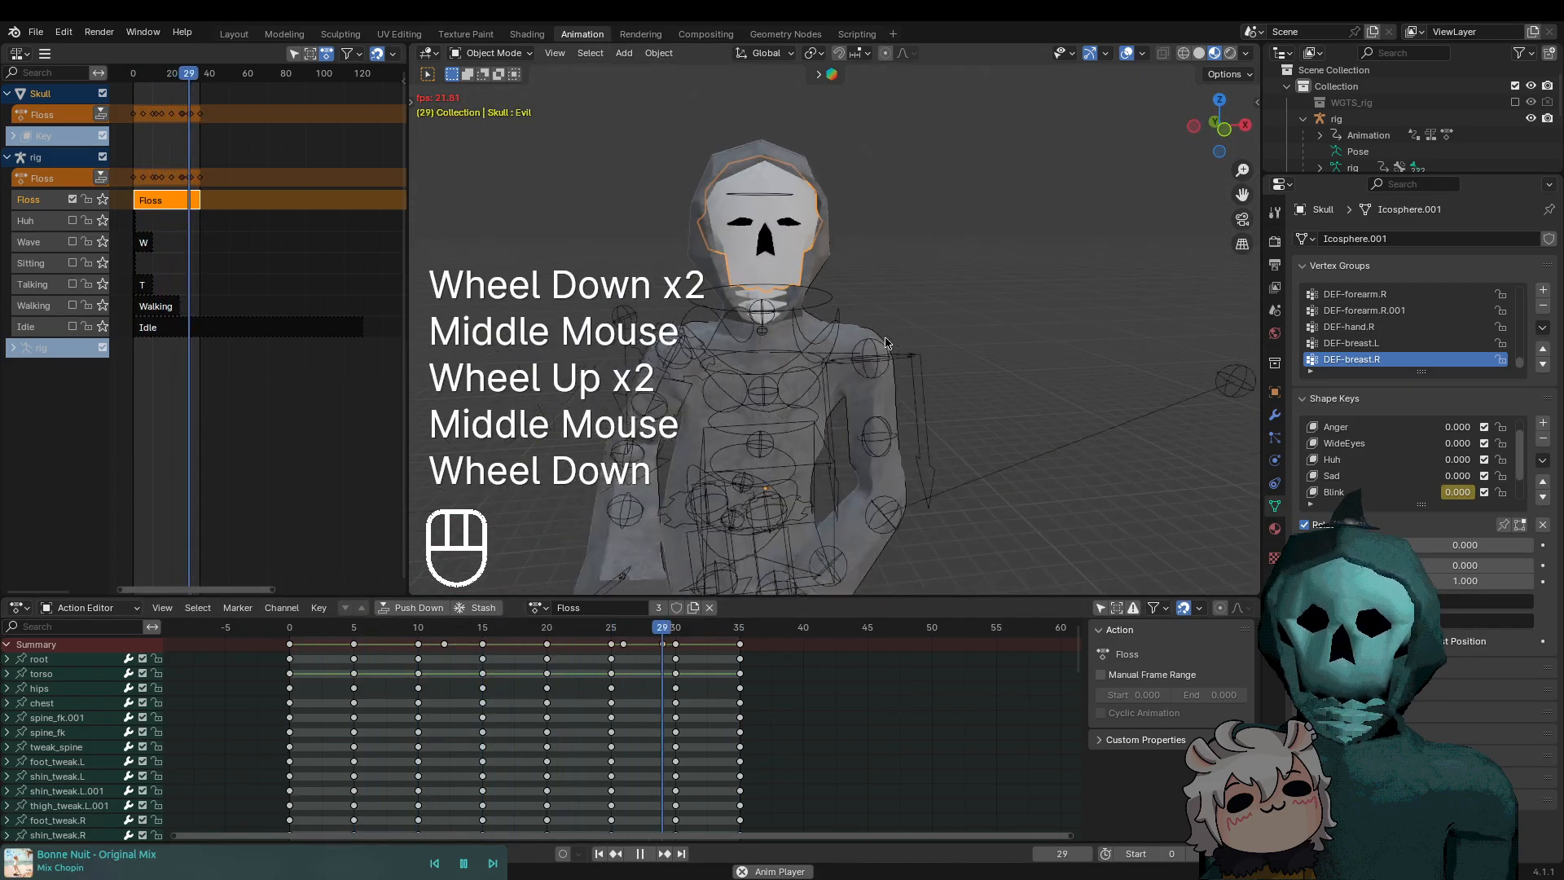
scroll(1002, 489, down, 1)
mouse_move(1007, 492)
shift+middle_down()
mouse_move(1014, 466)
mouse_move(1013, 506)
shift+middle_up()
key(space)
drag(541, 635, 306, 647)
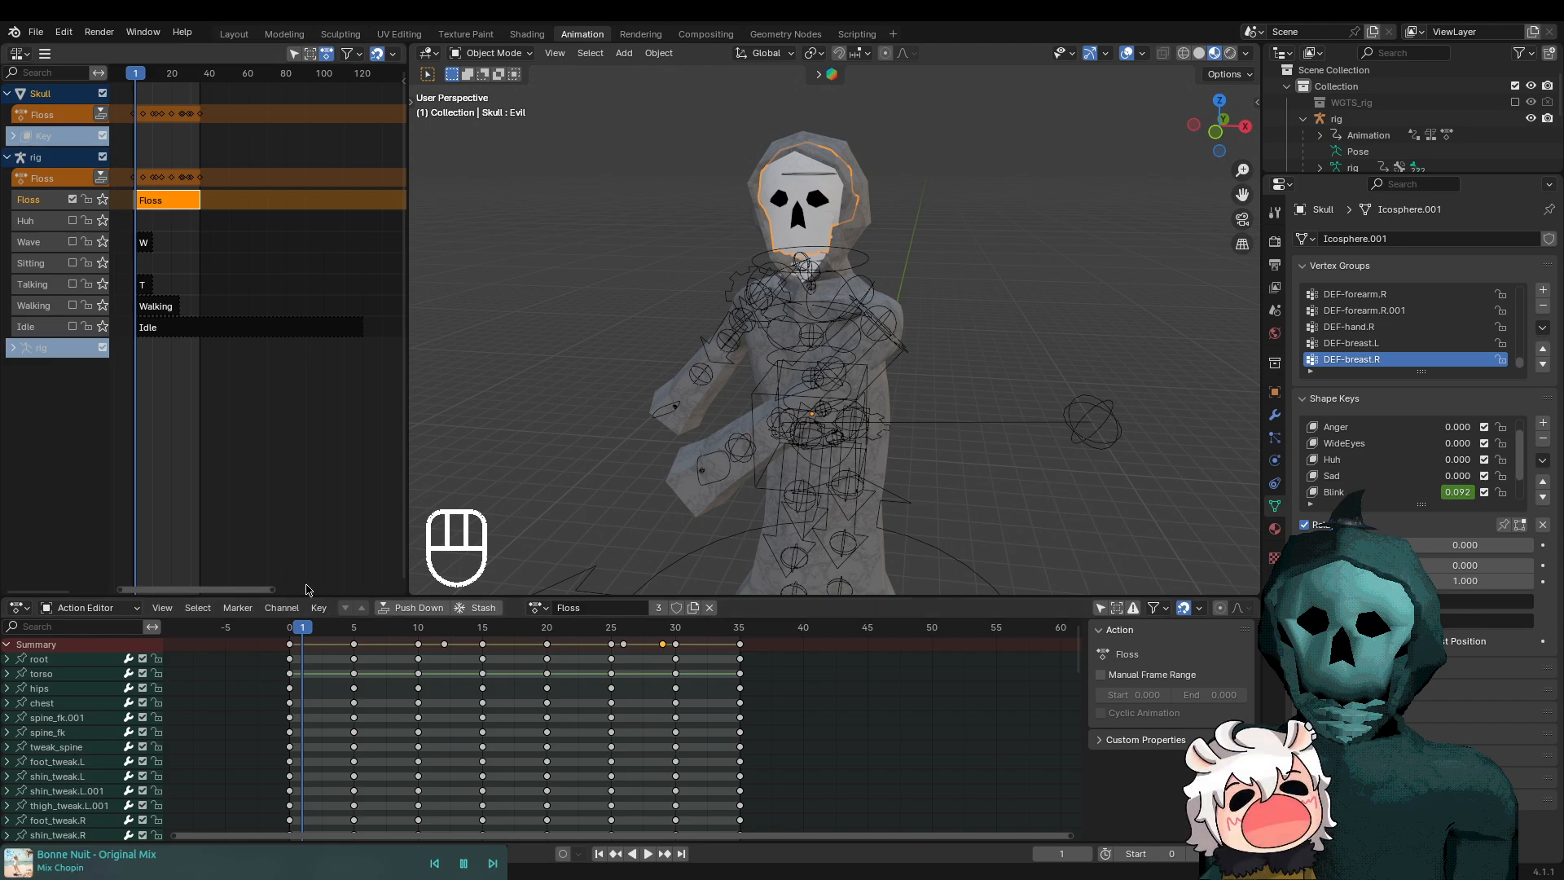
Play the loop with the whole character in view and the Floss strip enlarged in the NLA editor
scroll(1014, 449, down, 2)
shift+middle_drag(1014, 449, 832, 424)
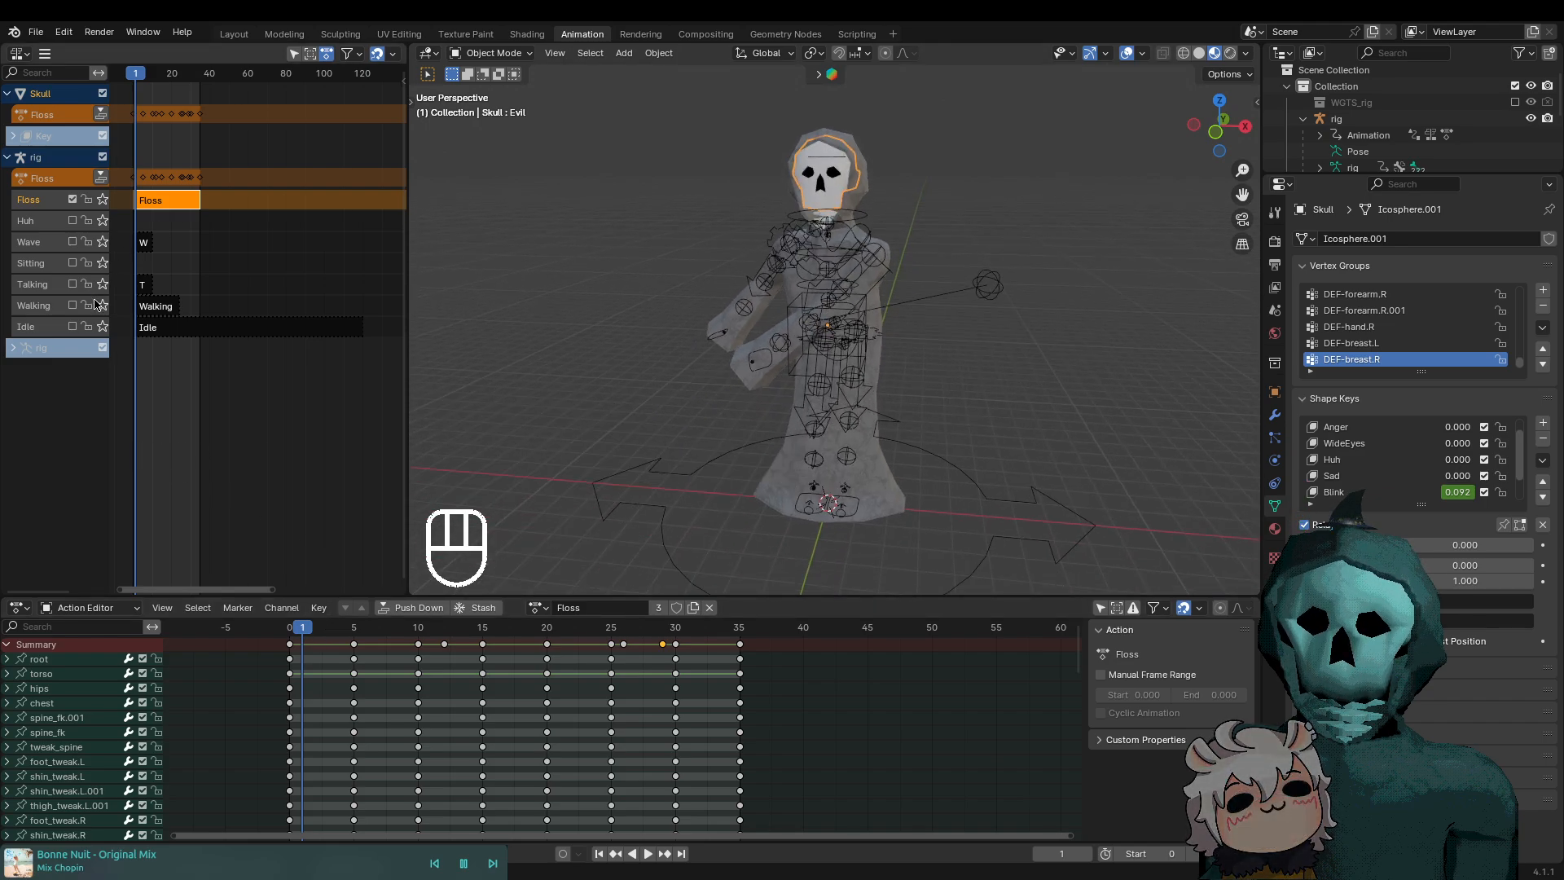
scroll(169, 409, up, 2)
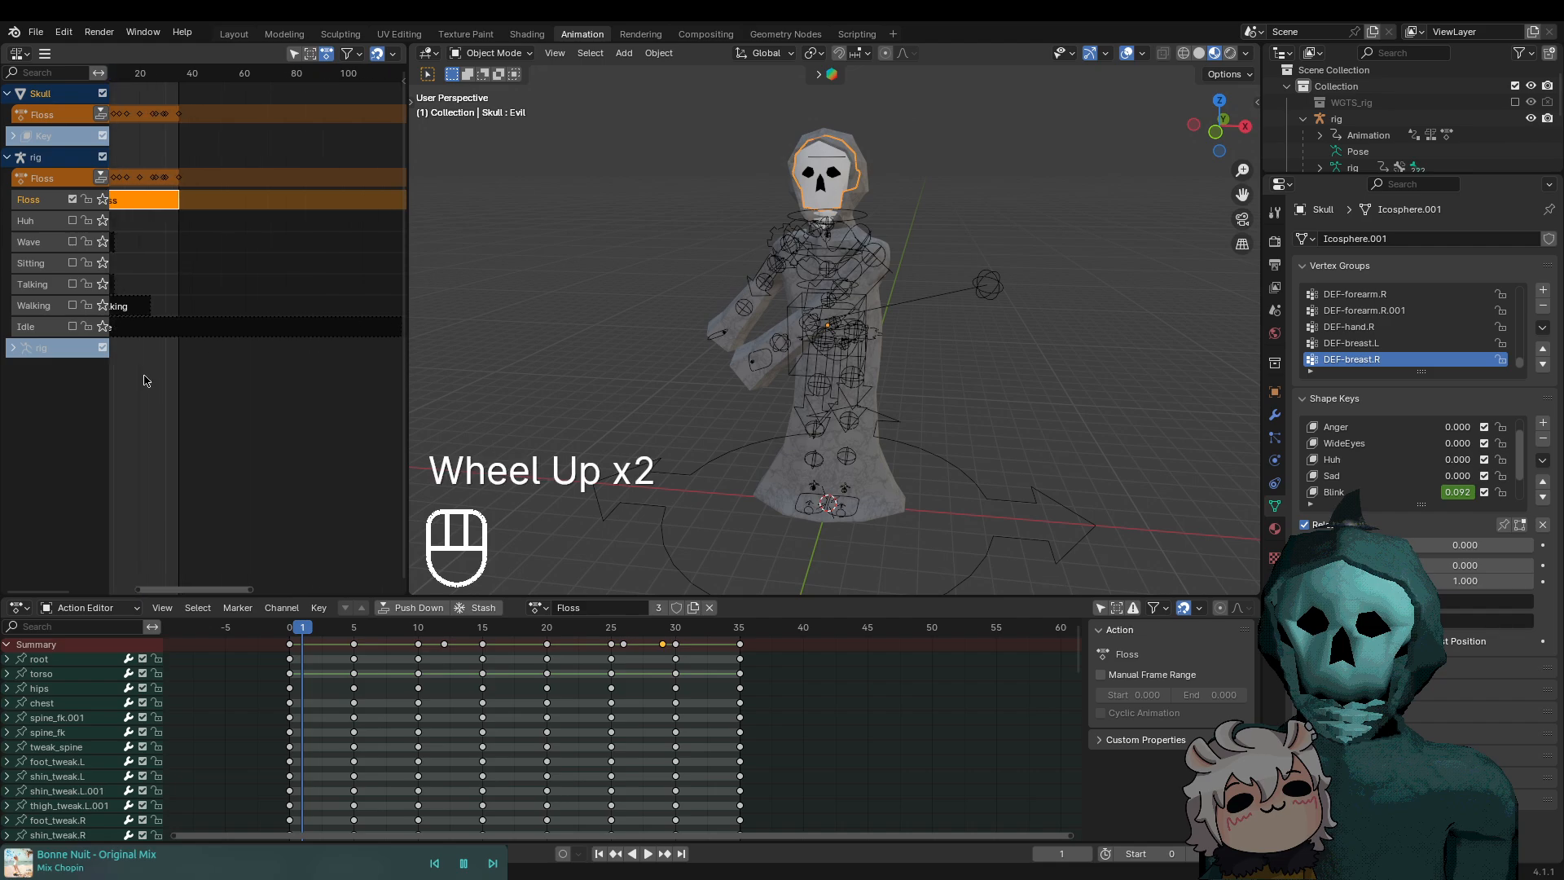
middle_drag(146, 377, 203, 307)
scroll(211, 352, up, 2)
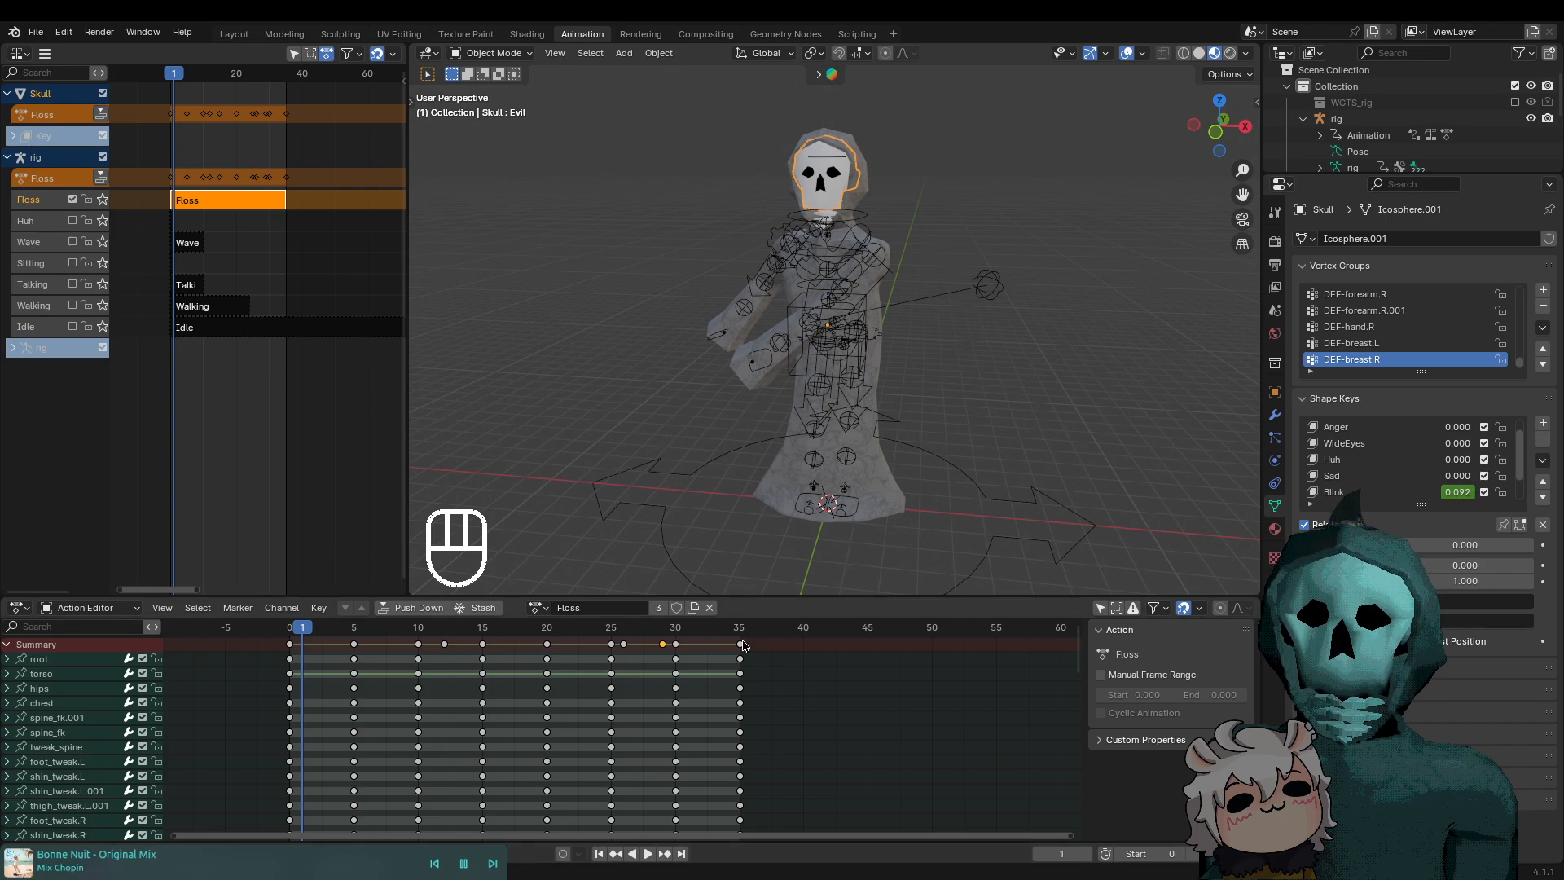
key(space)
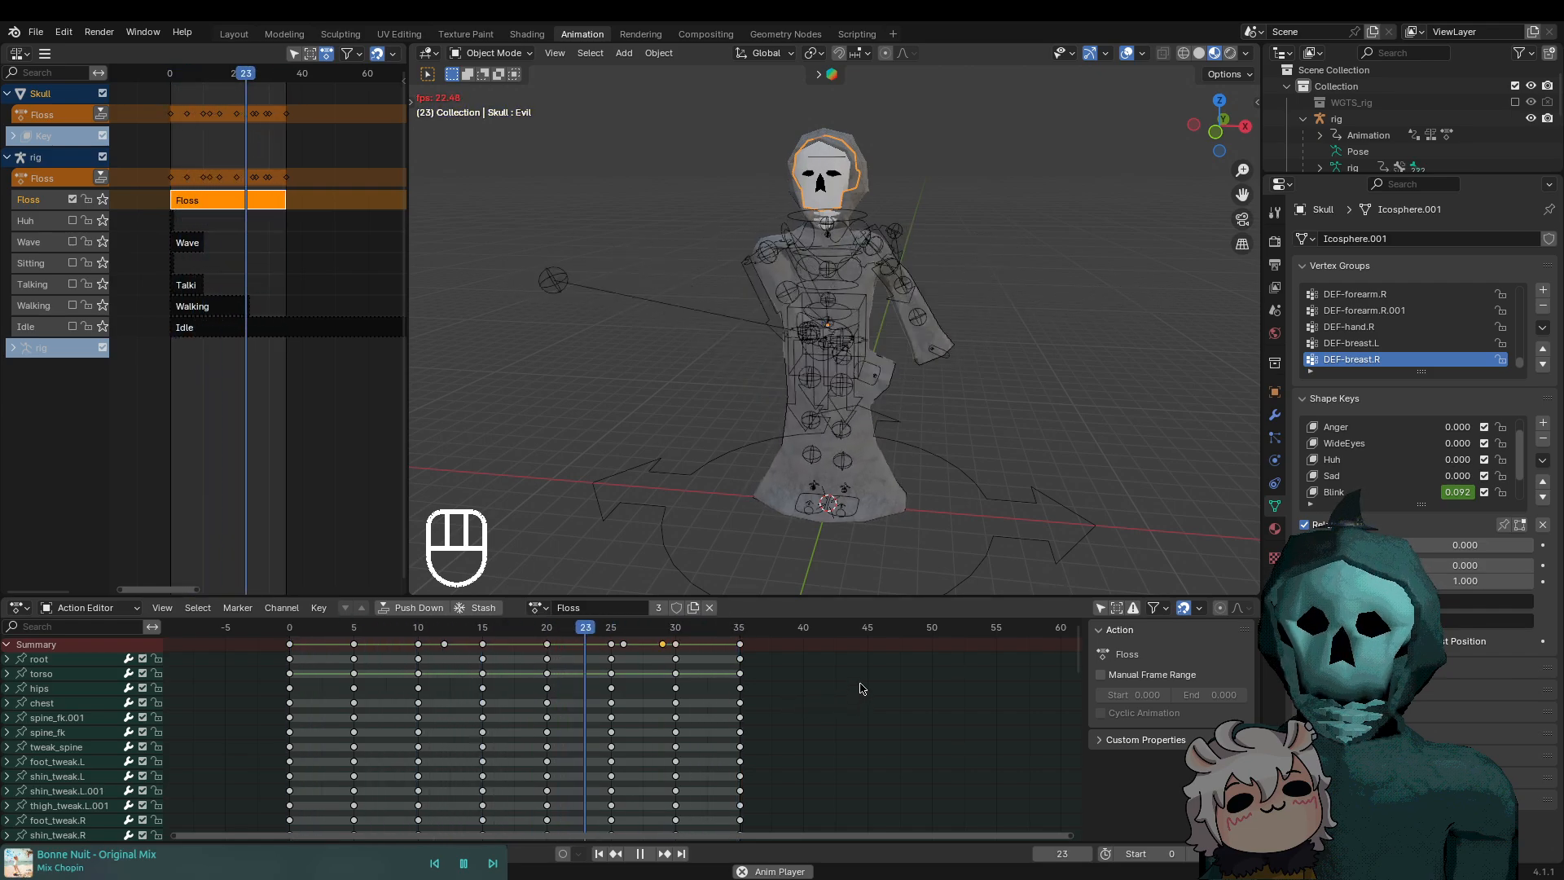
click(49, 396)
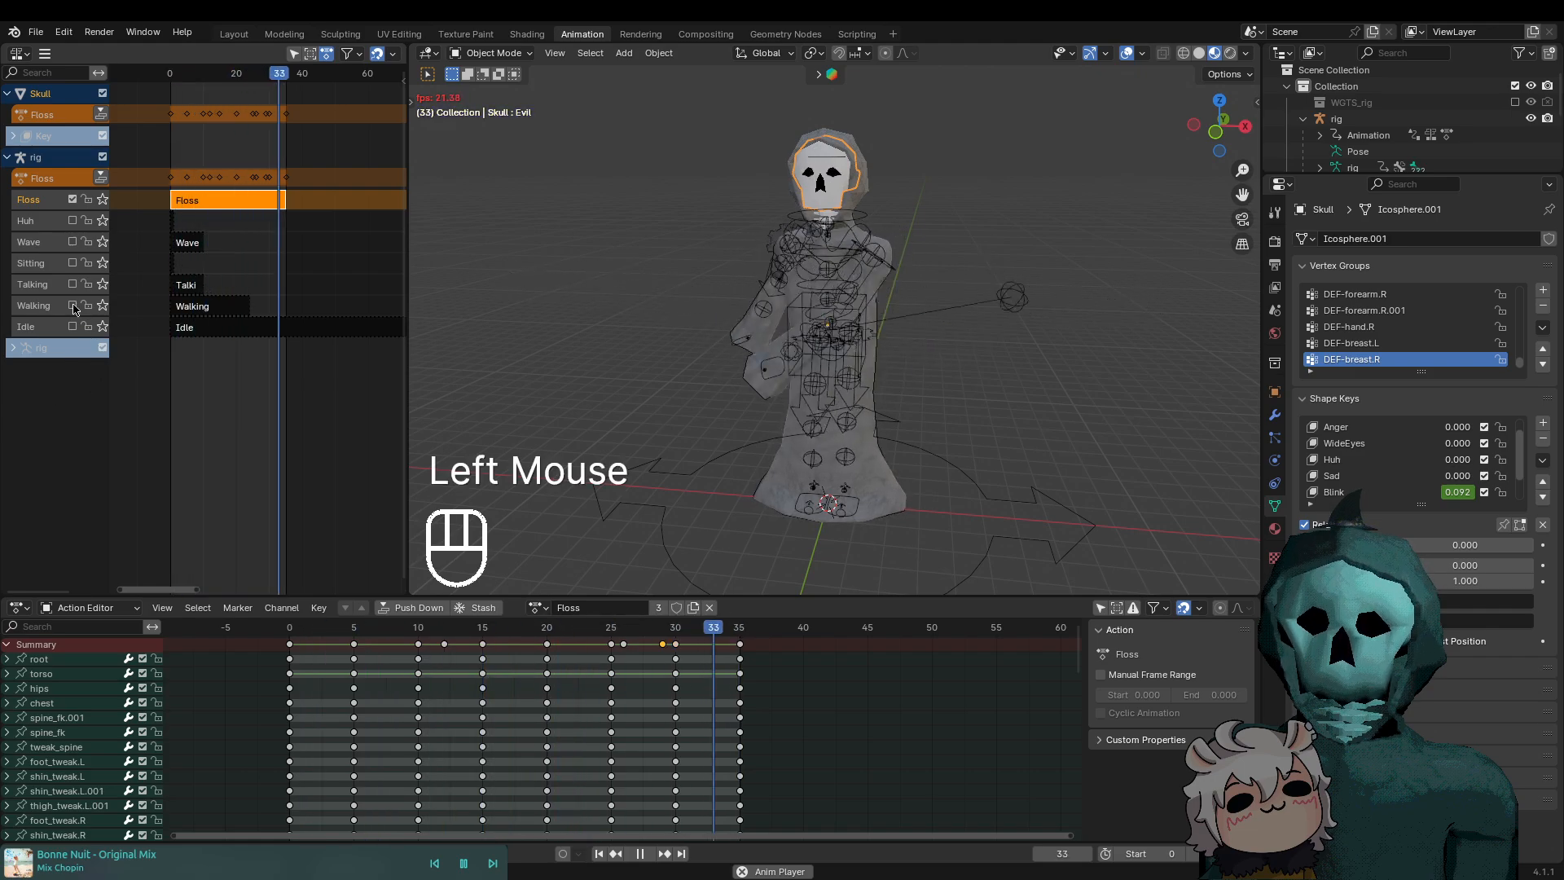
Try enabling the rig's Walking NLA track alongside Floss during playback, and disable it again
click(73, 306)
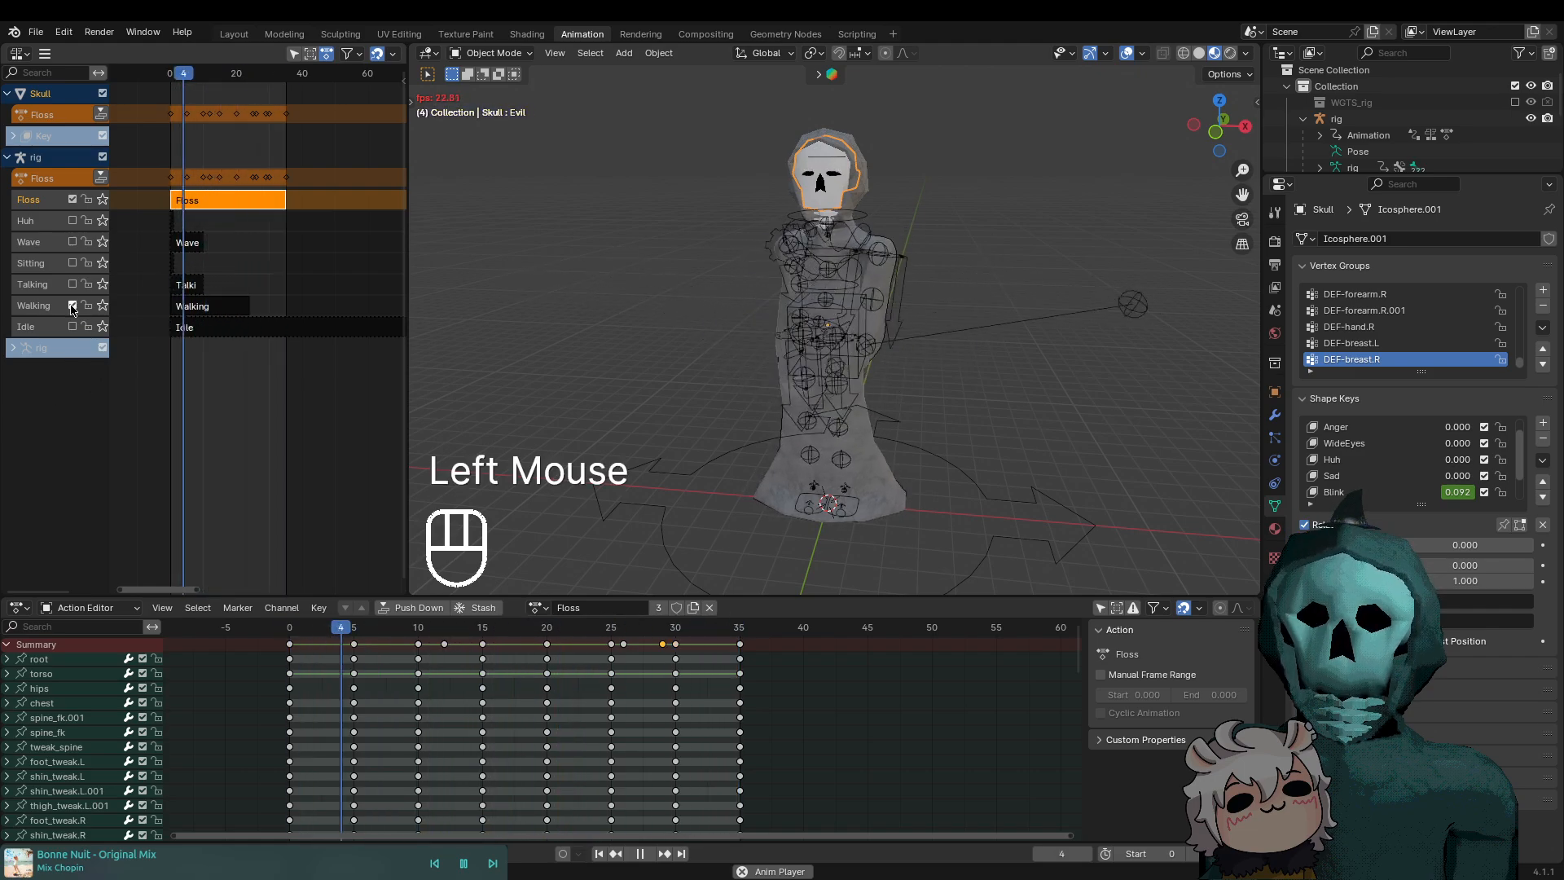
middle_drag(733, 456, 817, 460)
key(space)
key(space)
middle_drag(743, 523, 711, 490)
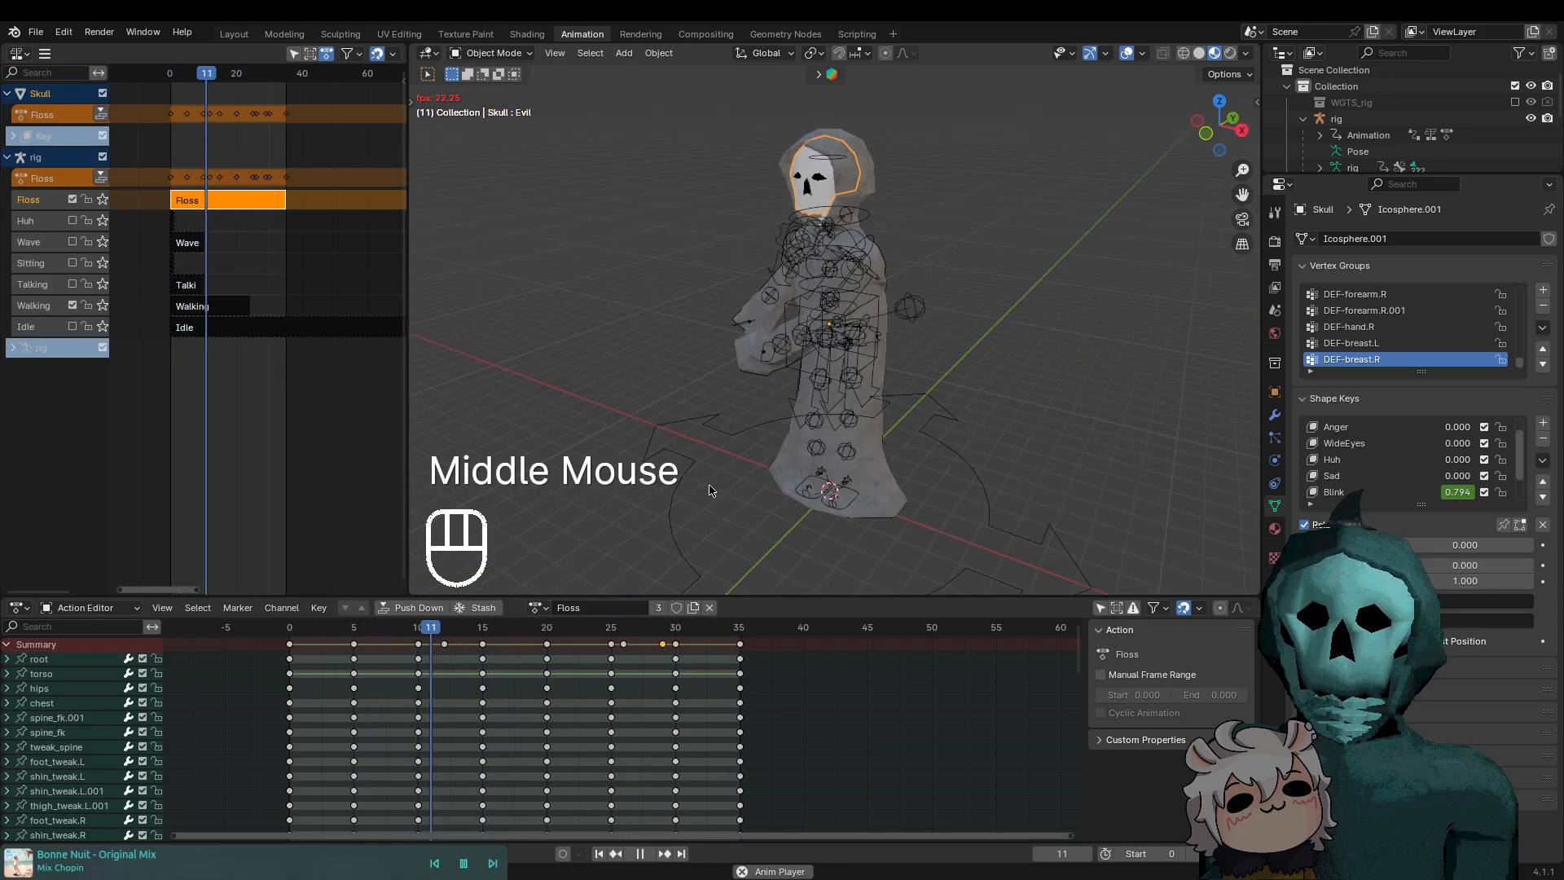
click(73, 305)
Review the lower body and robe from the front during floss playback, and stop the playback
middle_drag(586, 383, 964, 464)
scroll(962, 491, up, 2)
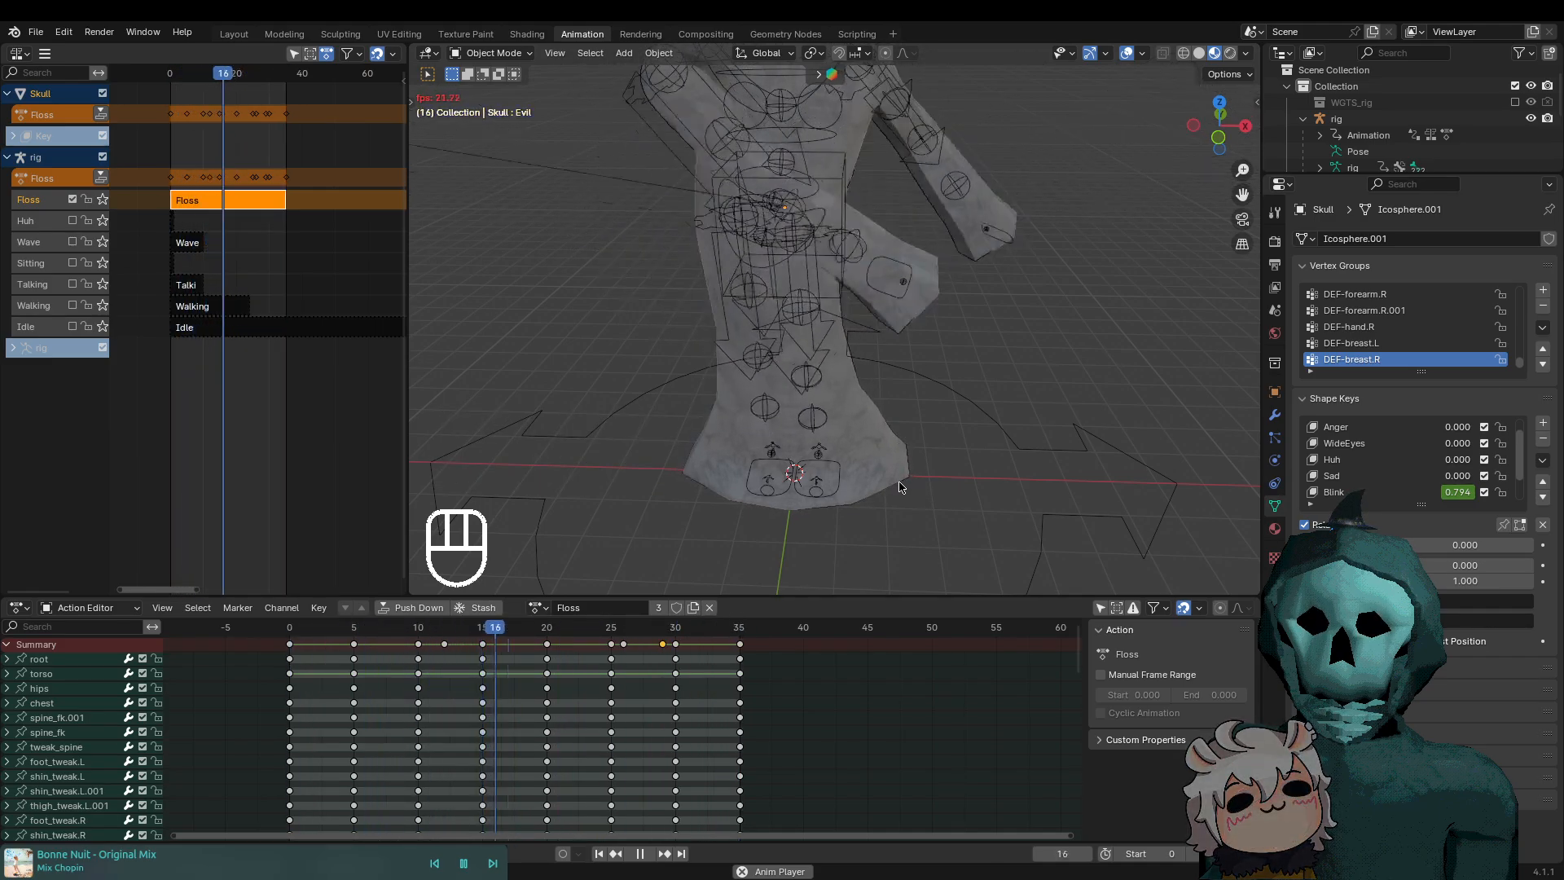
key(space)
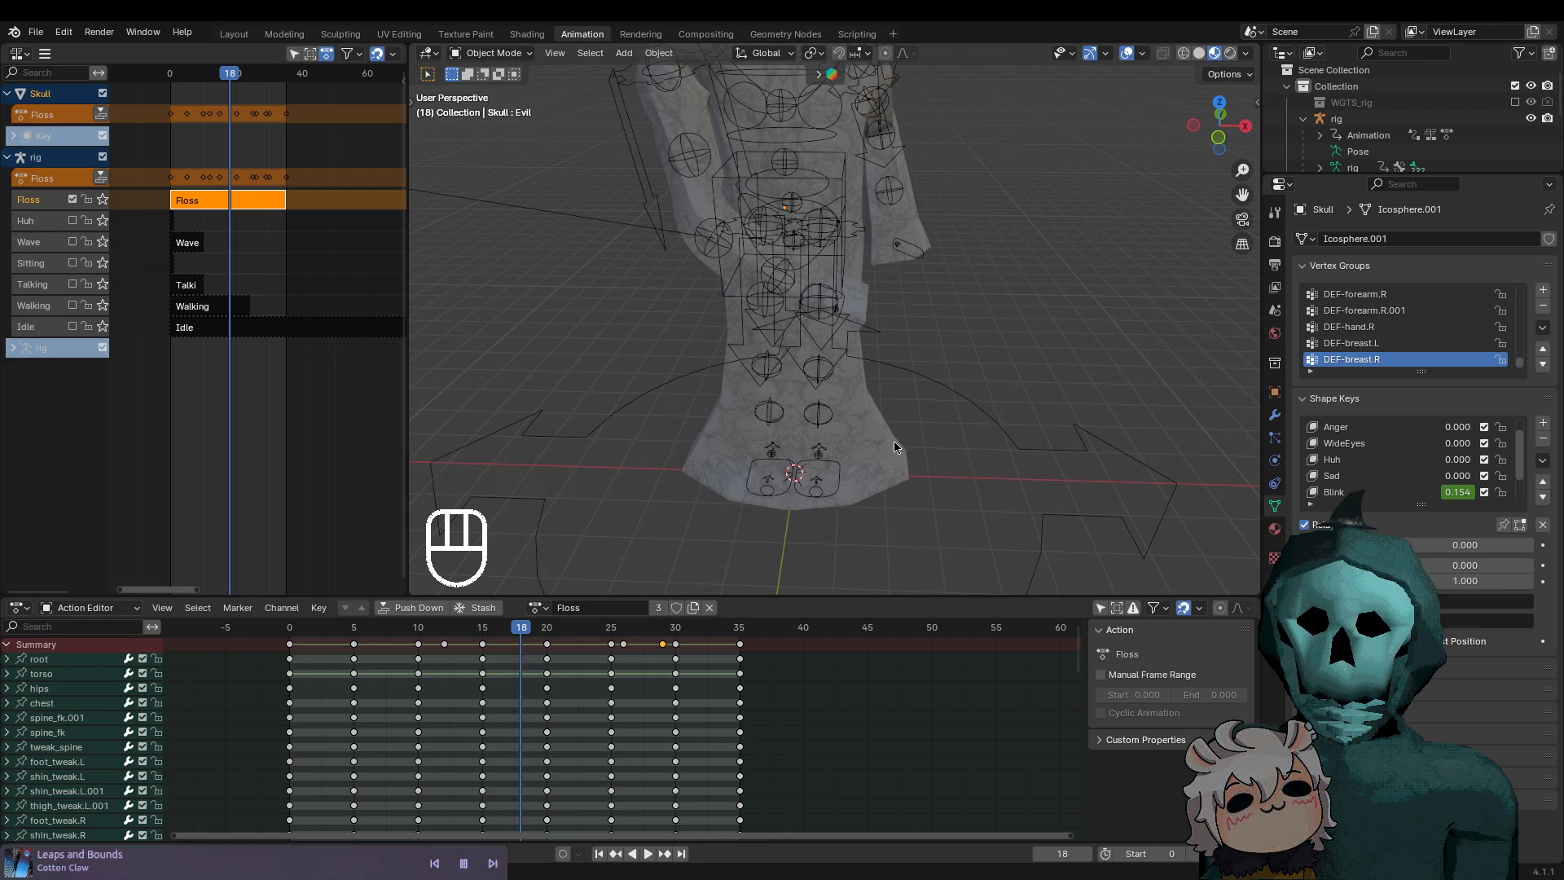
Look through the Floss action's last channels for shape key keyframes while reselecting the Skull mesh
middle_drag(63, 762, 140, 740)
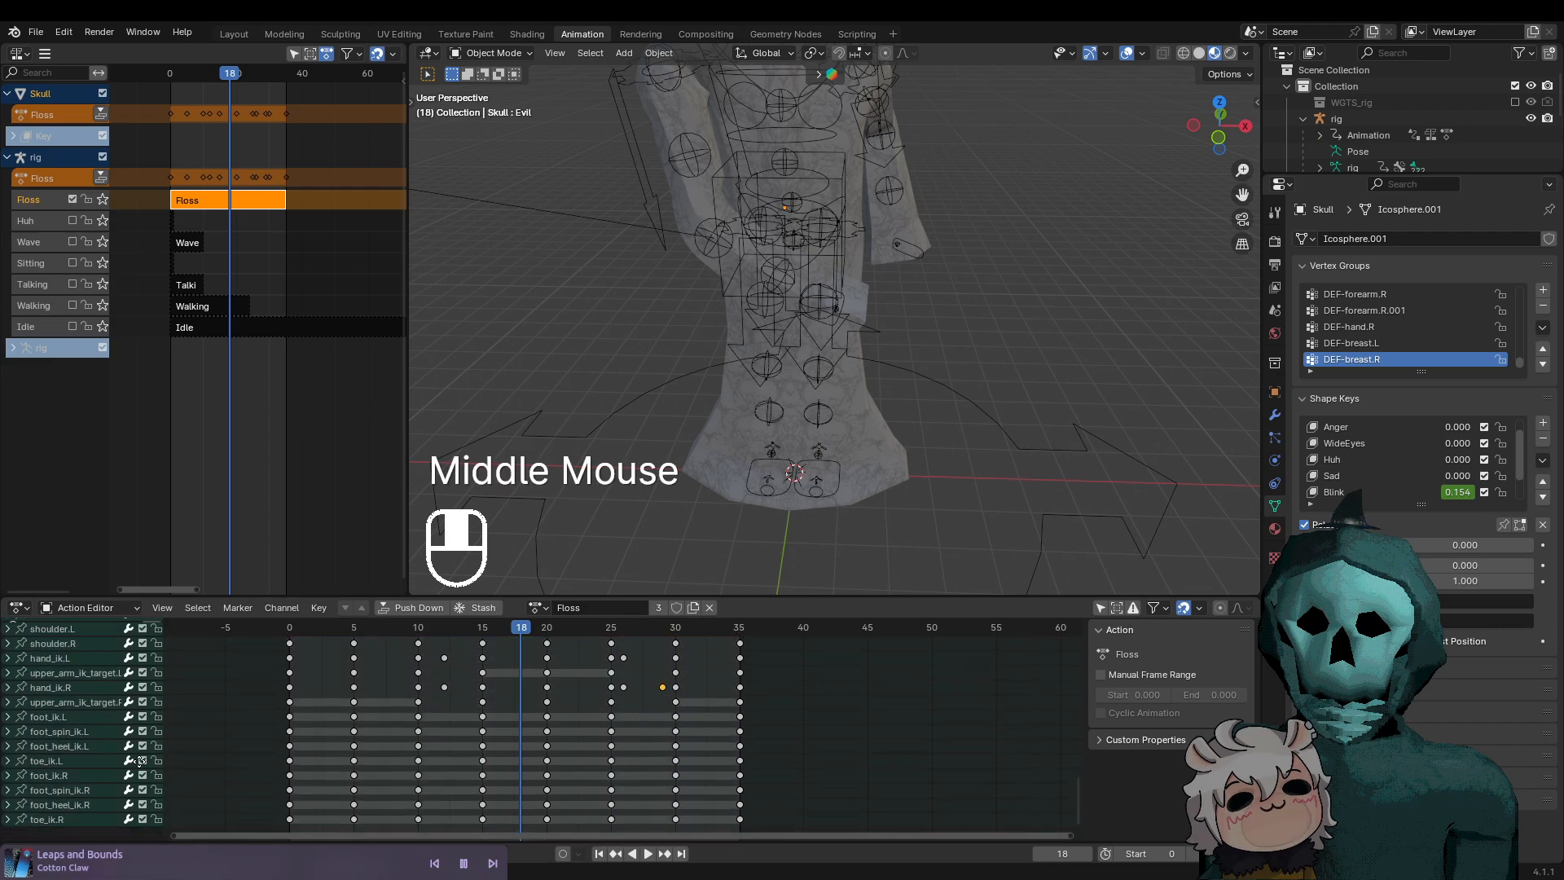
scroll(782, 240, down, 2)
scroll(733, 310, up, 2)
shift+middle_drag(782, 240, 880, 383)
scroll(722, 343, up, 1)
click(790, 231)
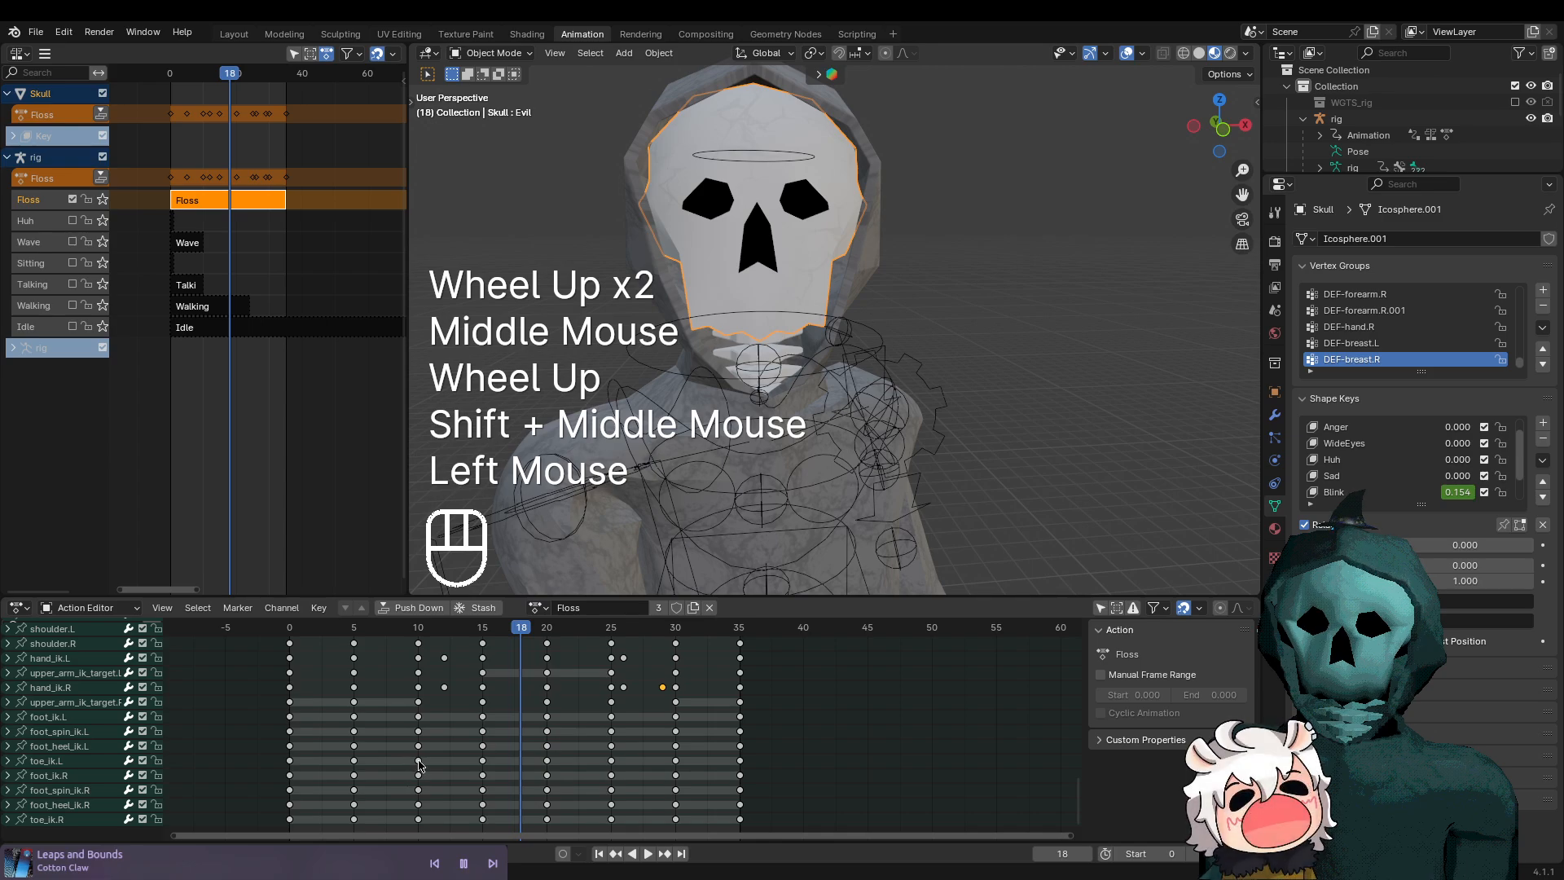
click(1010, 375)
click(817, 261)
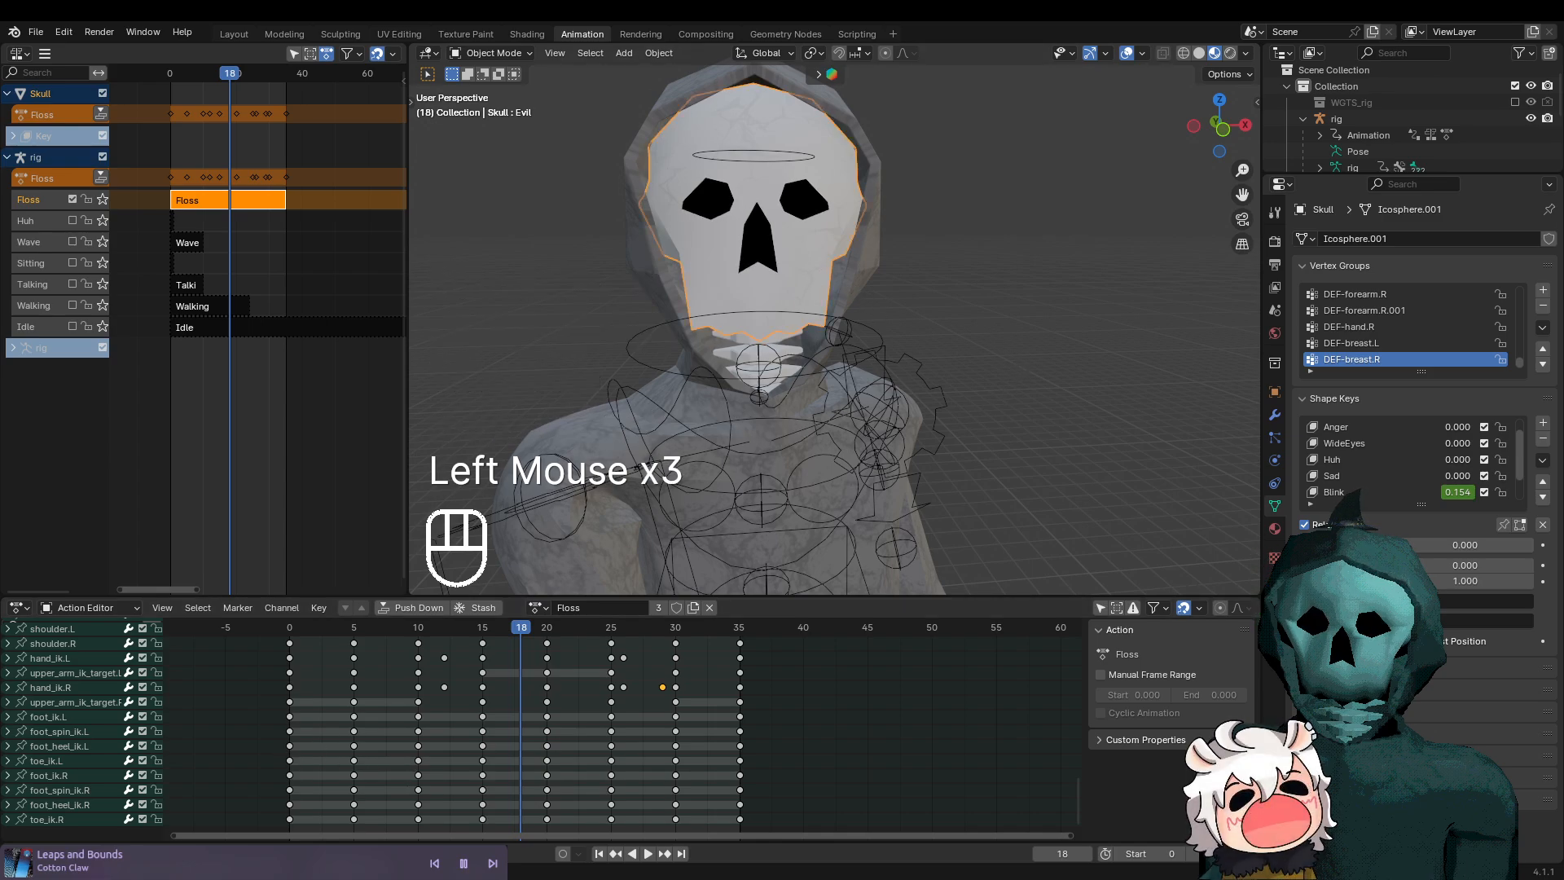
Look through the Floss action's channel list, expanding and collapsing the root bone's channels
scroll(64, 836, down, 3)
scroll(98, 782, up, 8)
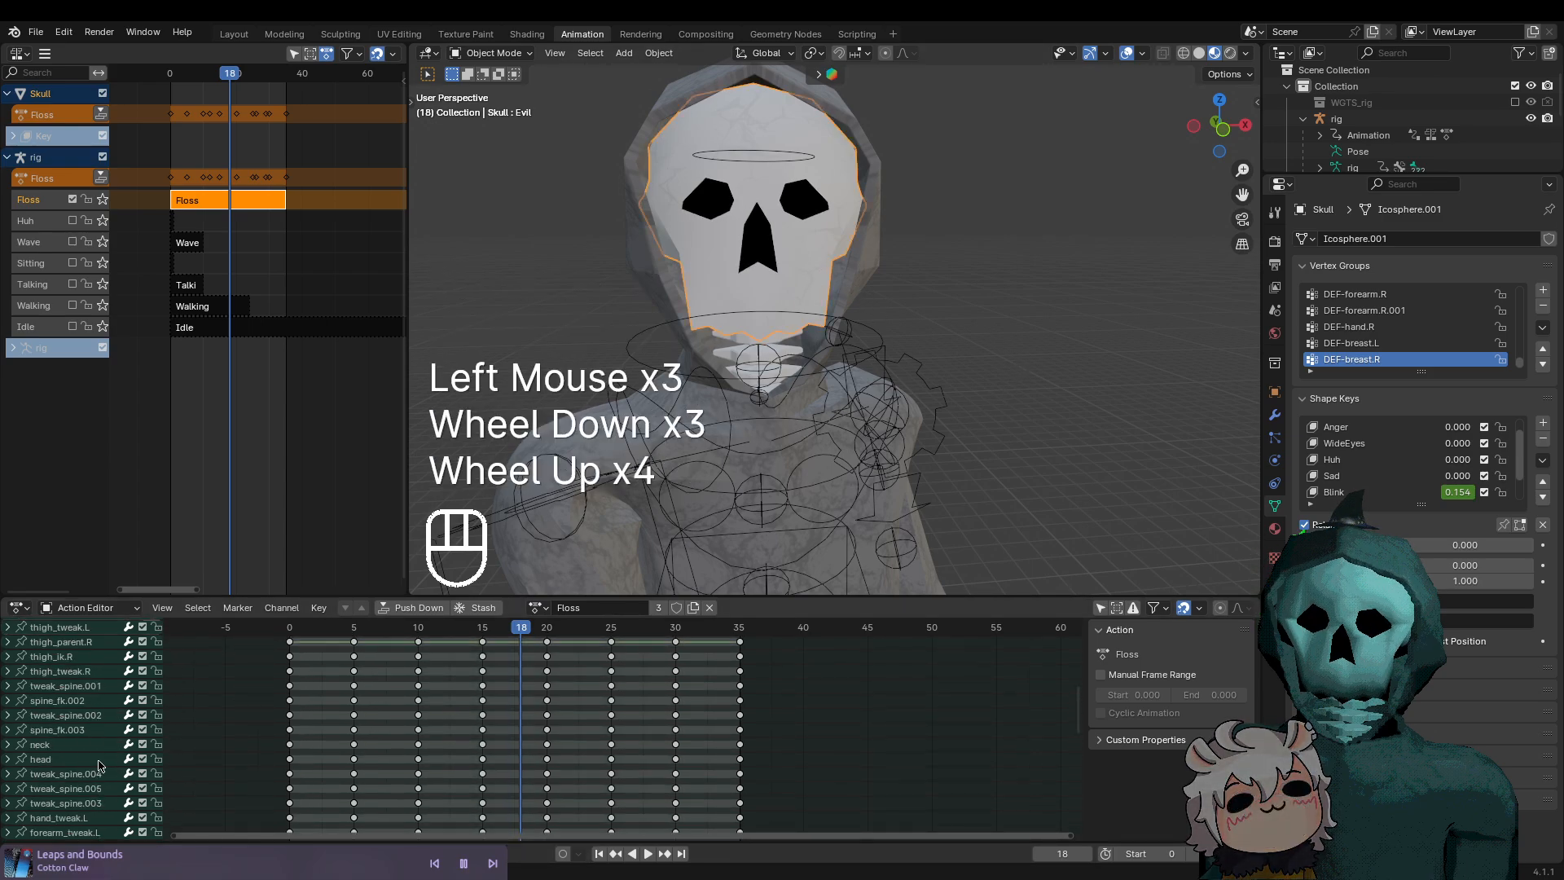
click(7, 687)
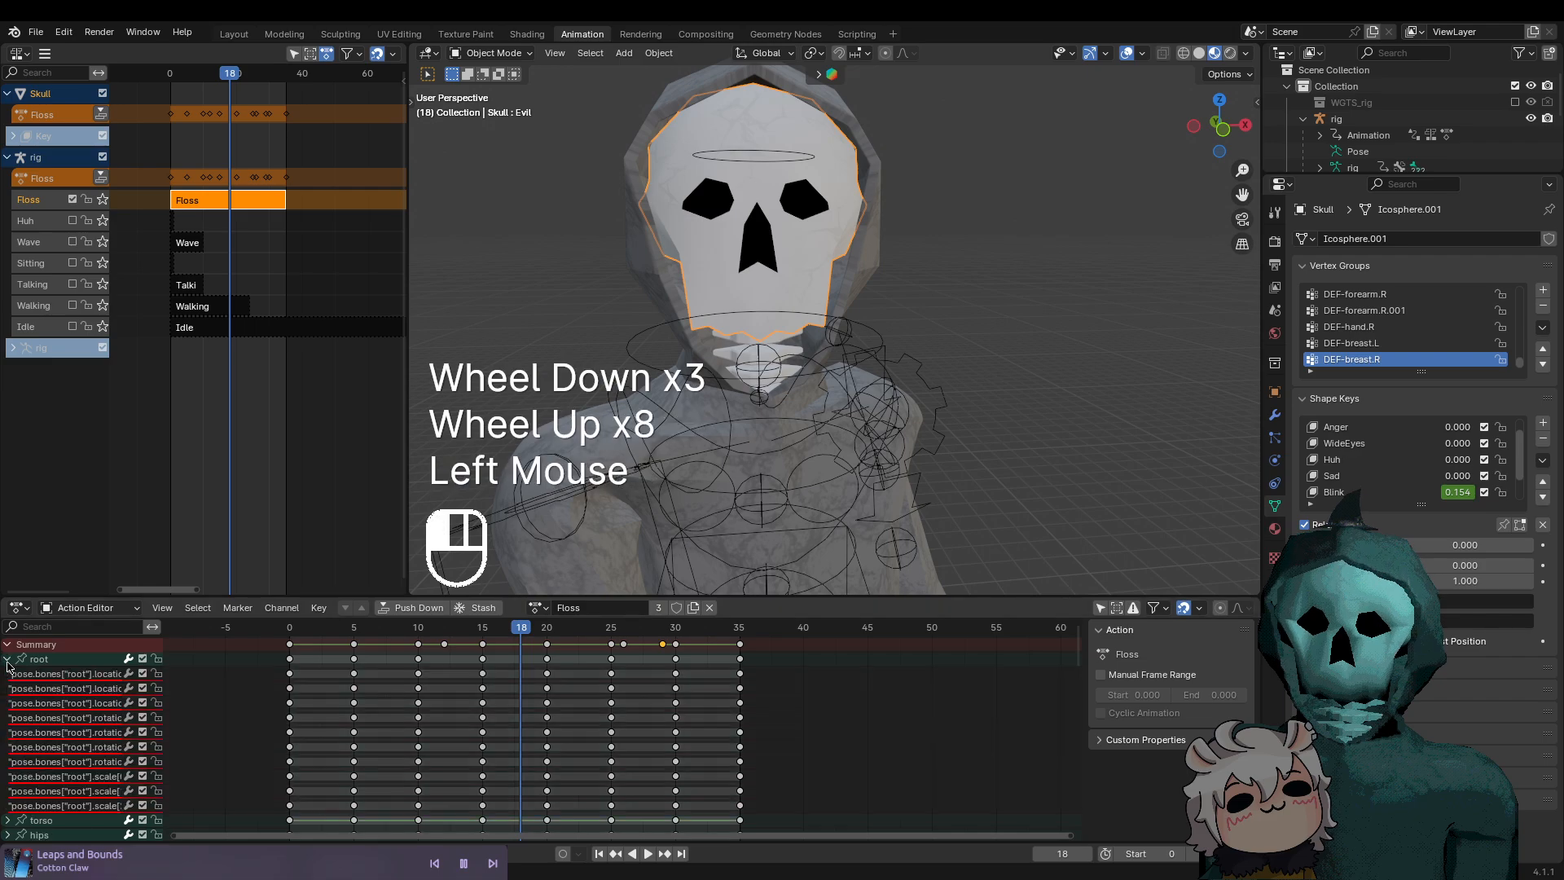
click(7, 688)
scroll(34, 705, down, 9)
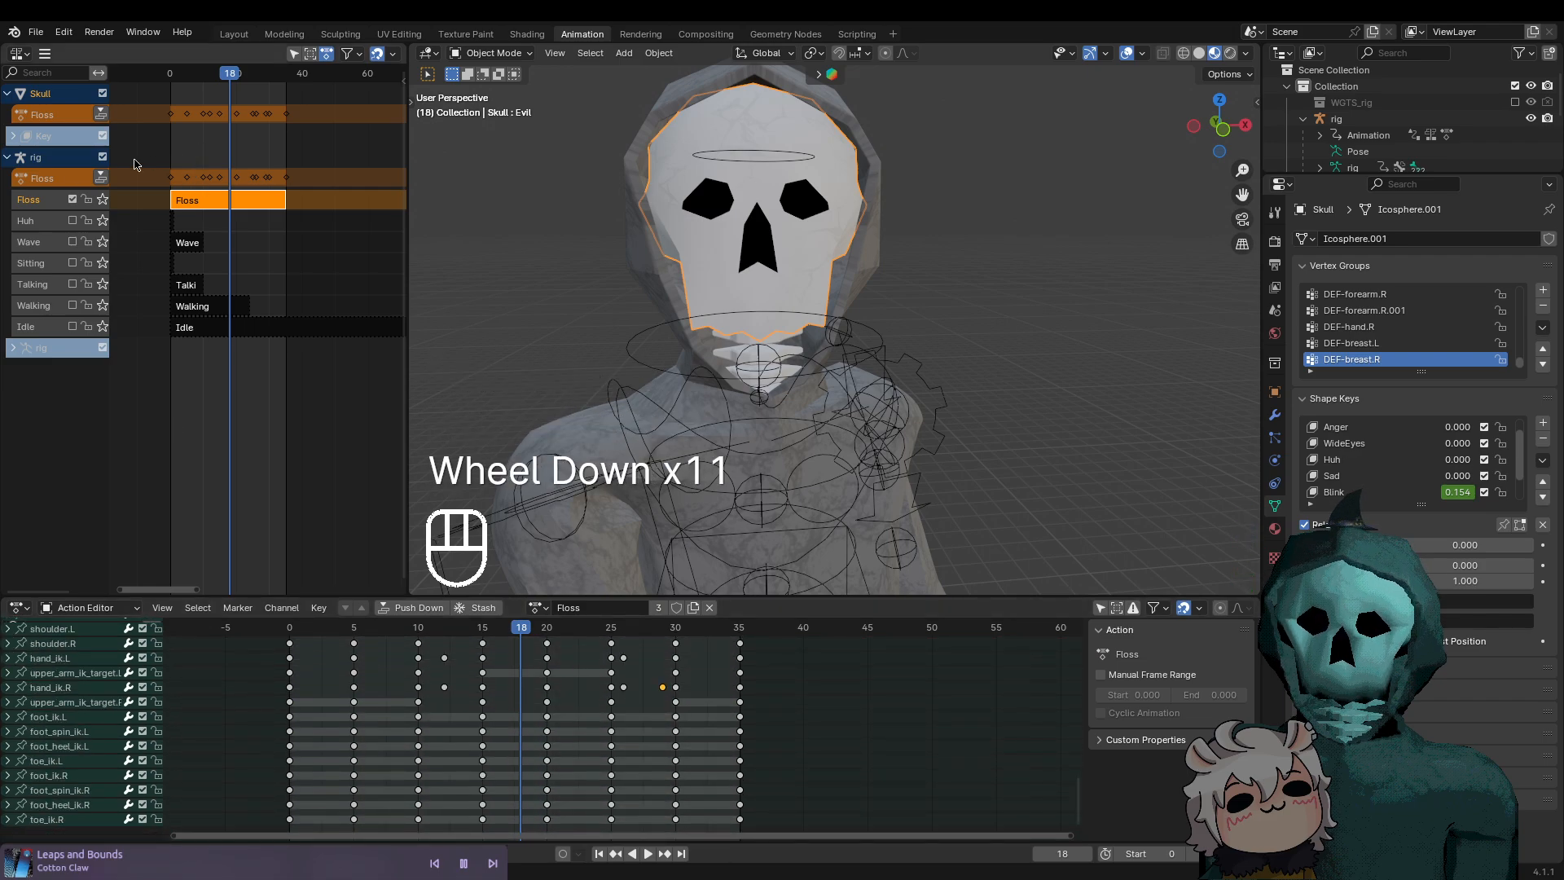
Push the rig's Floss action down to a new NLA track and reselect the older Floss strip
click(52, 178)
click(102, 177)
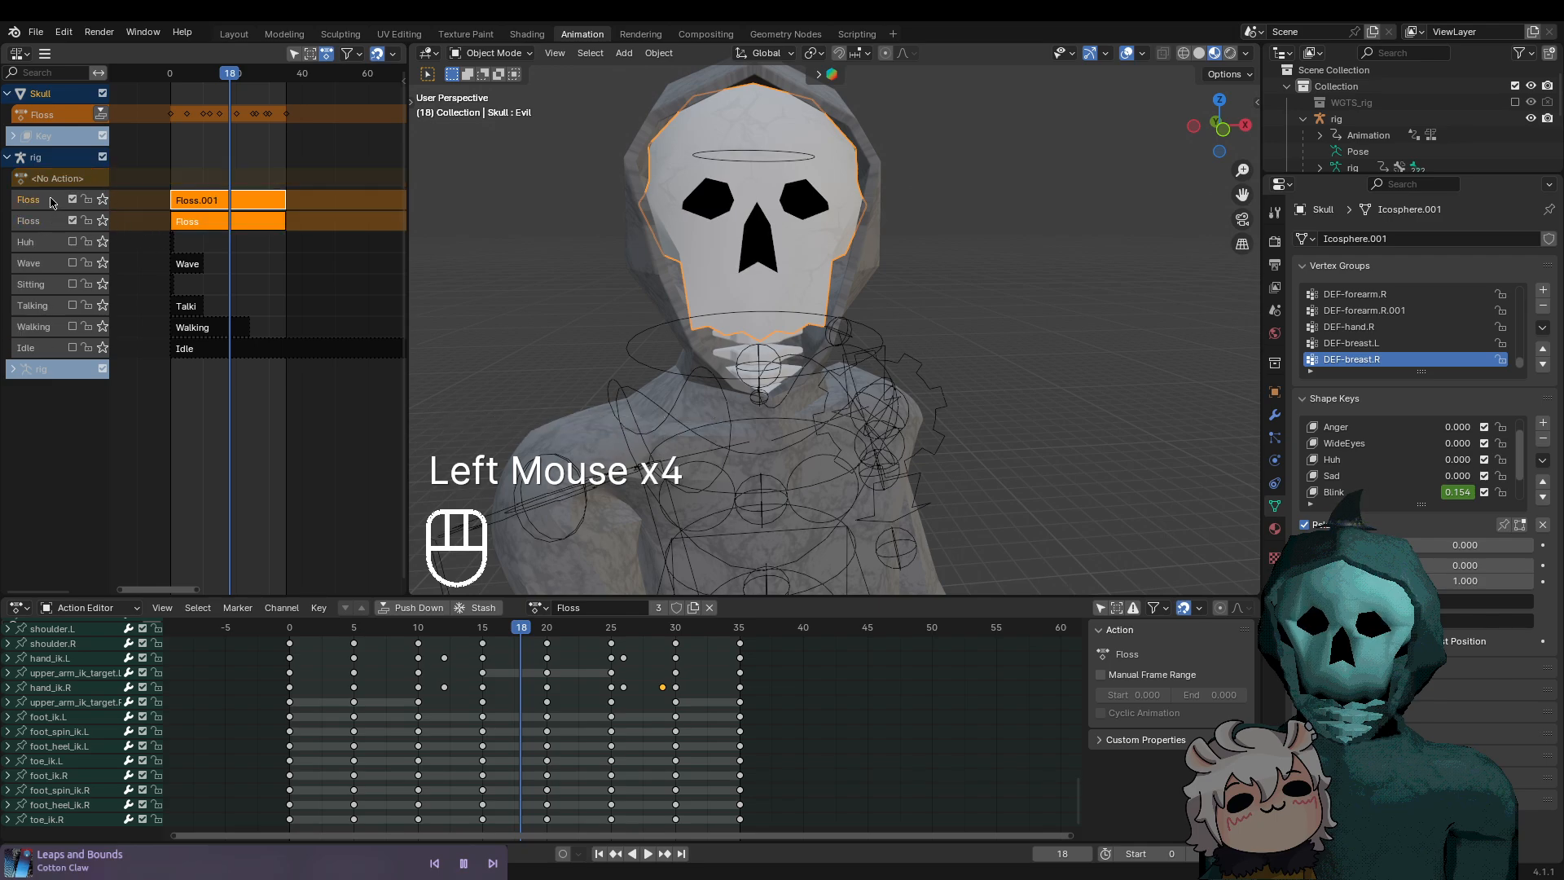
click(548, 616)
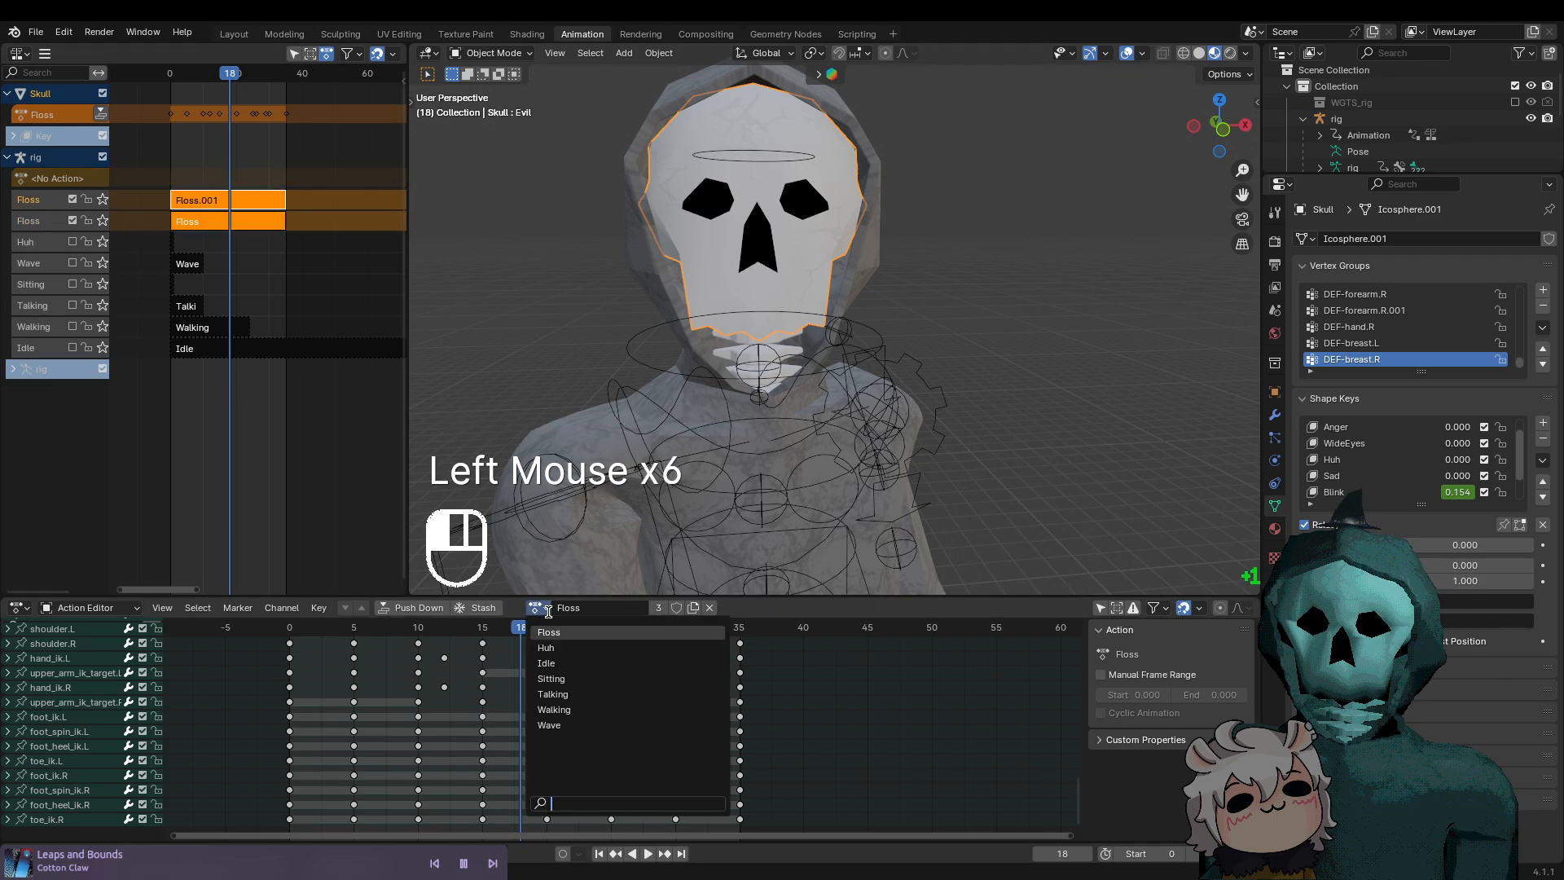
click(186, 215)
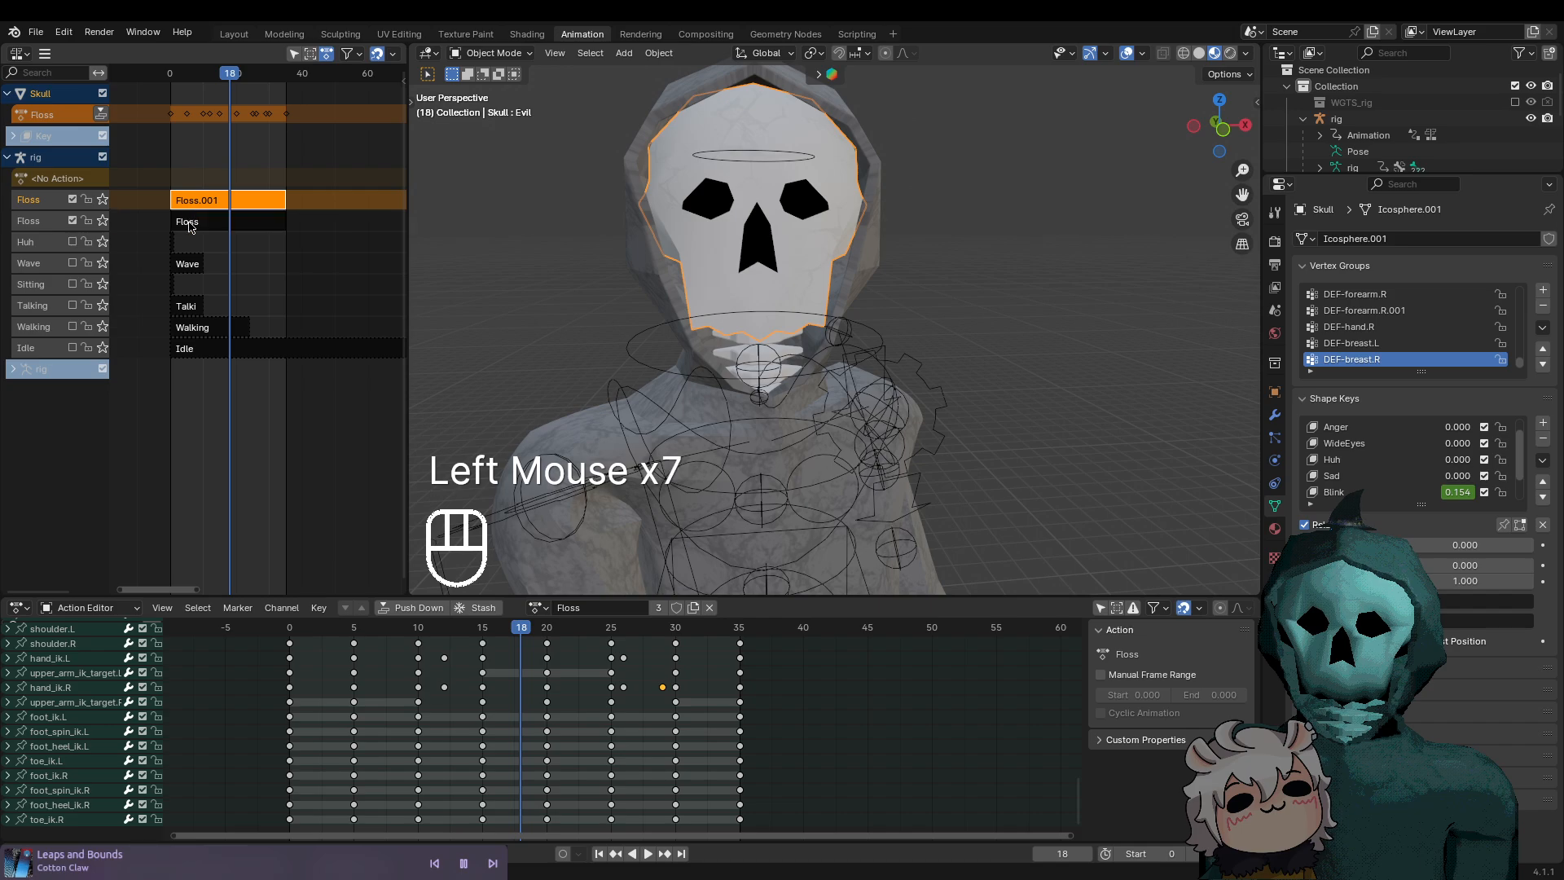
click(187, 202)
right_click(124, 219)
key(Escape)
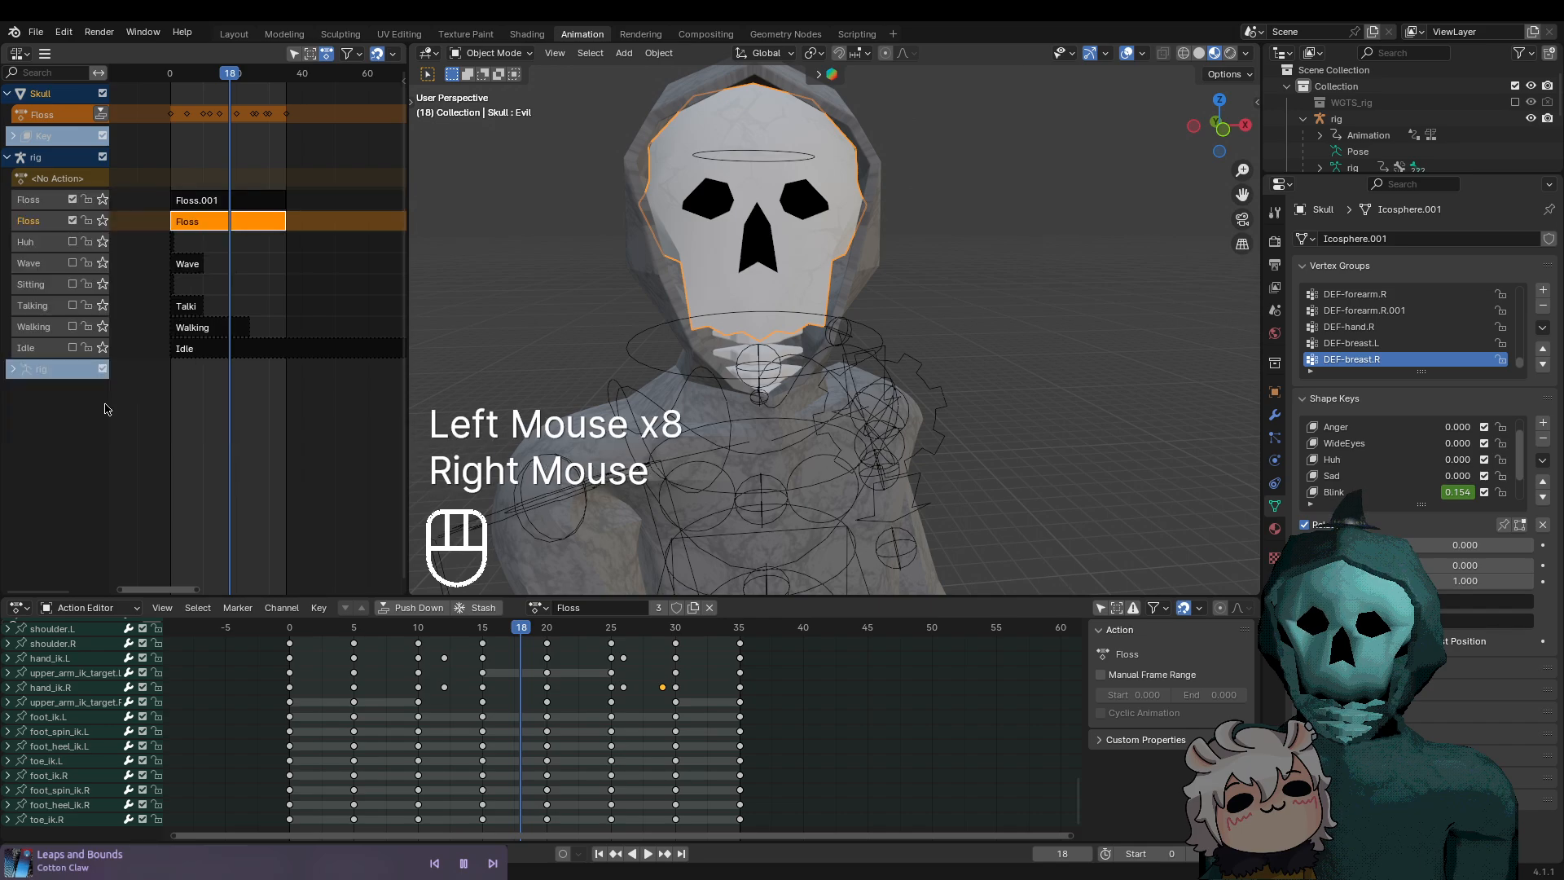
Delete both Floss tracks from the rig in the NLA editor
click(24, 225)
key(Delete)
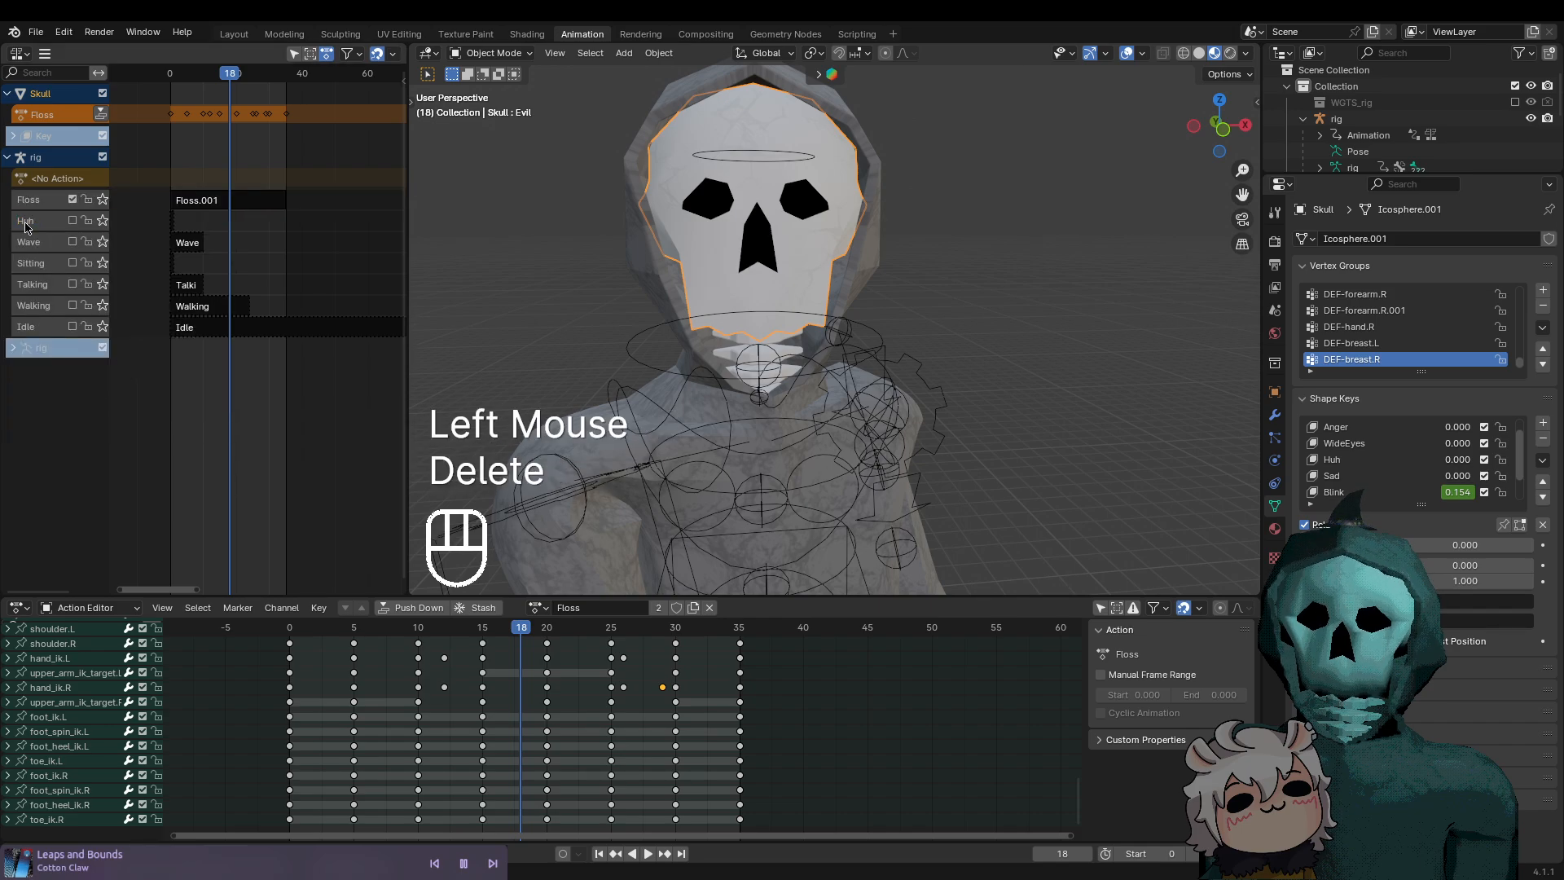
click(35, 206)
key(Delete)
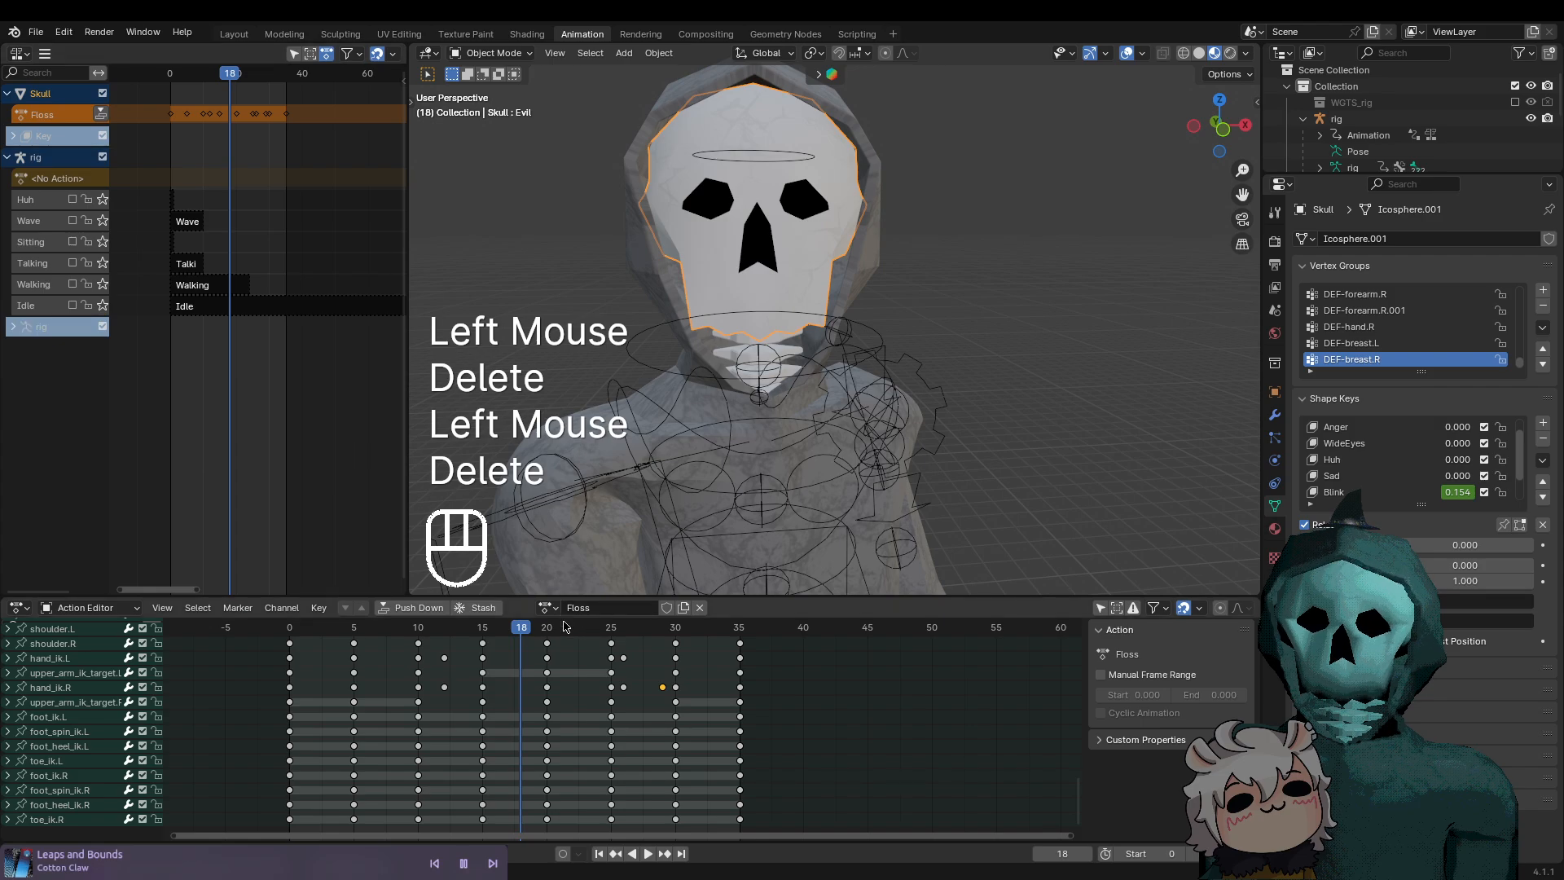
Return to frame 0, select the rig, assign the Floss action to it and push it down to an NLA track
drag(520, 627, 285, 627)
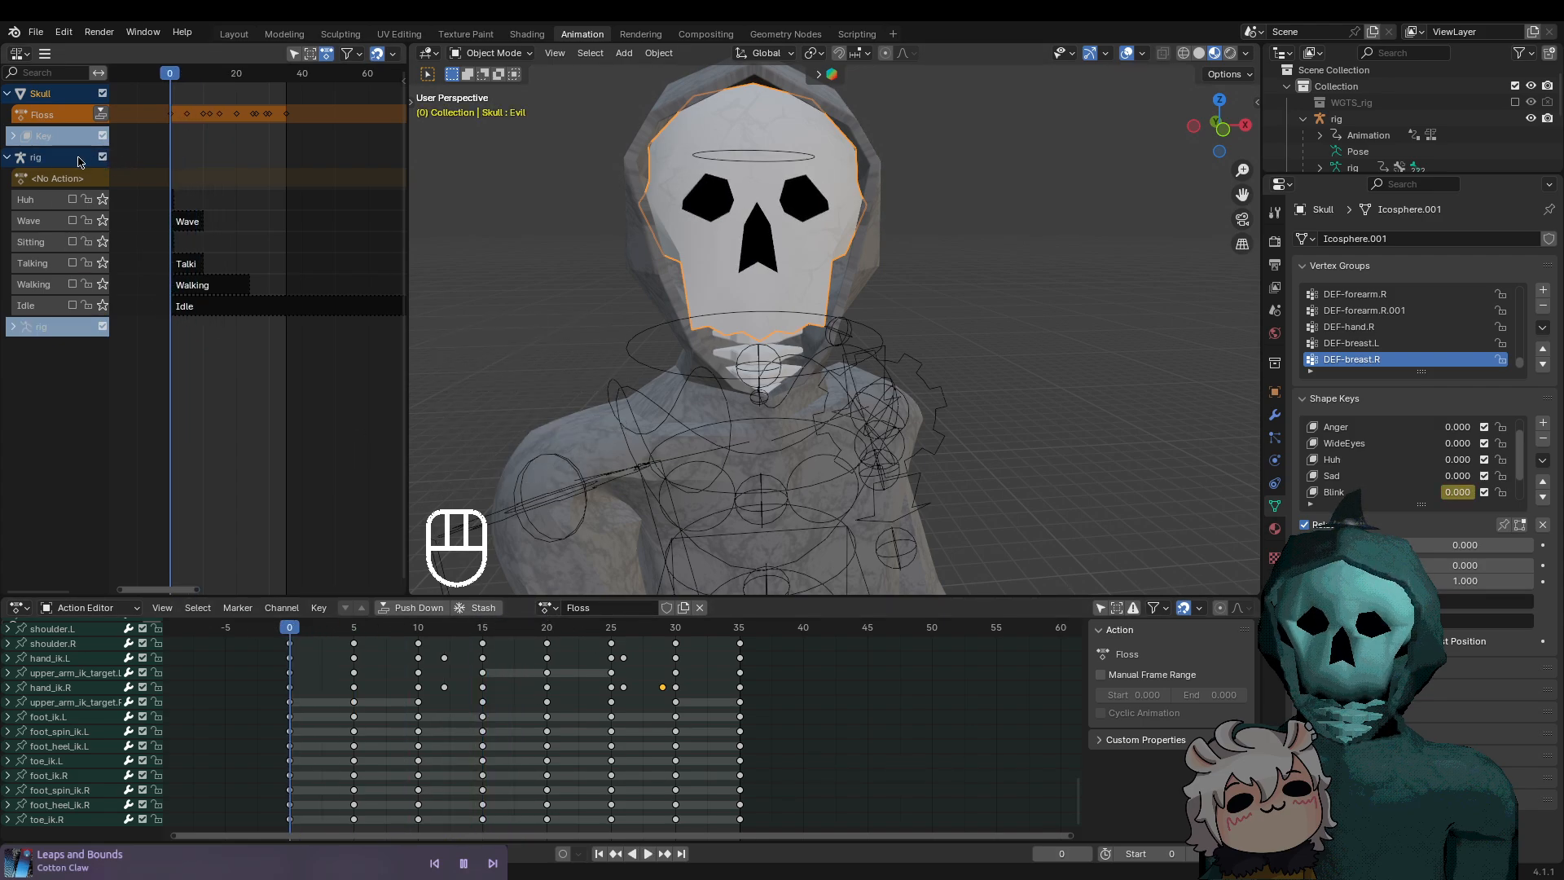
click(63, 188)
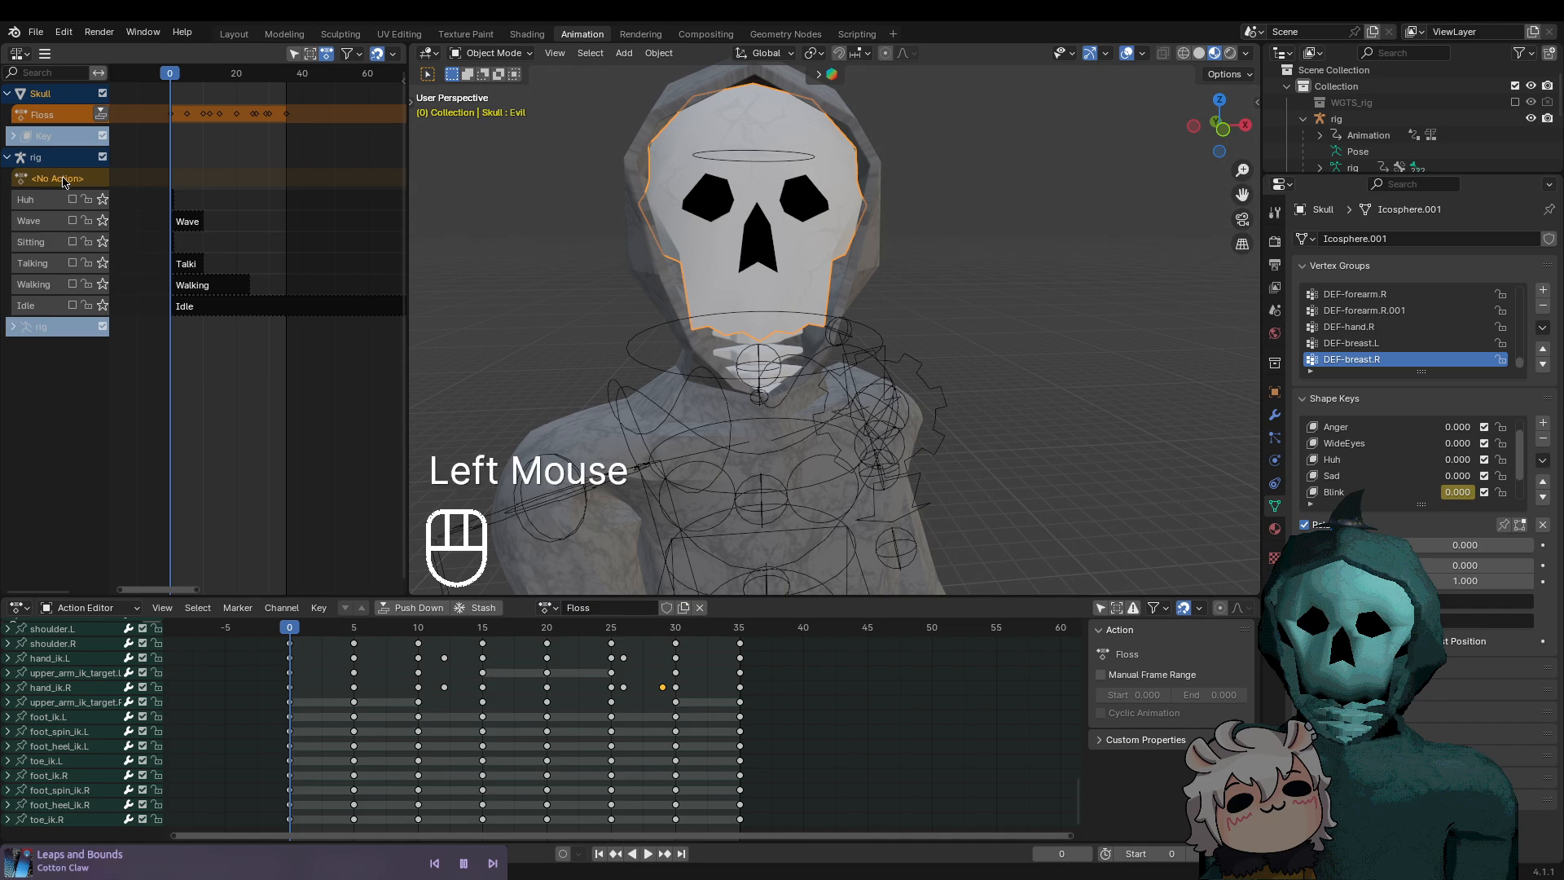
click(59, 165)
drag(573, 608, 599, 639)
click(100, 178)
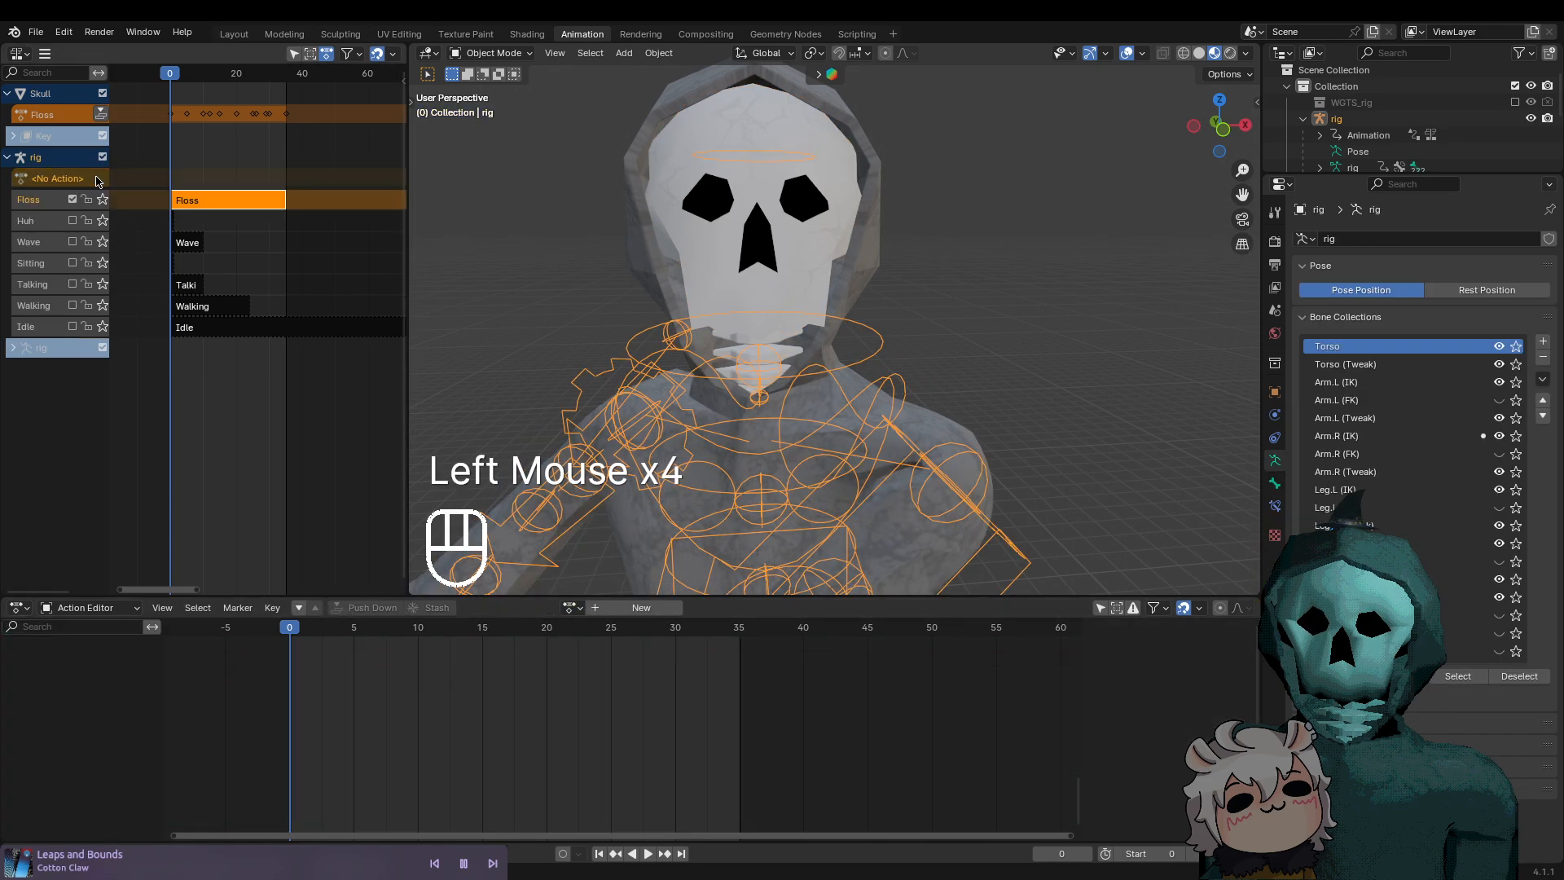
Reassign the Floss action to the rig and look over its channels and keyframes
click(57, 115)
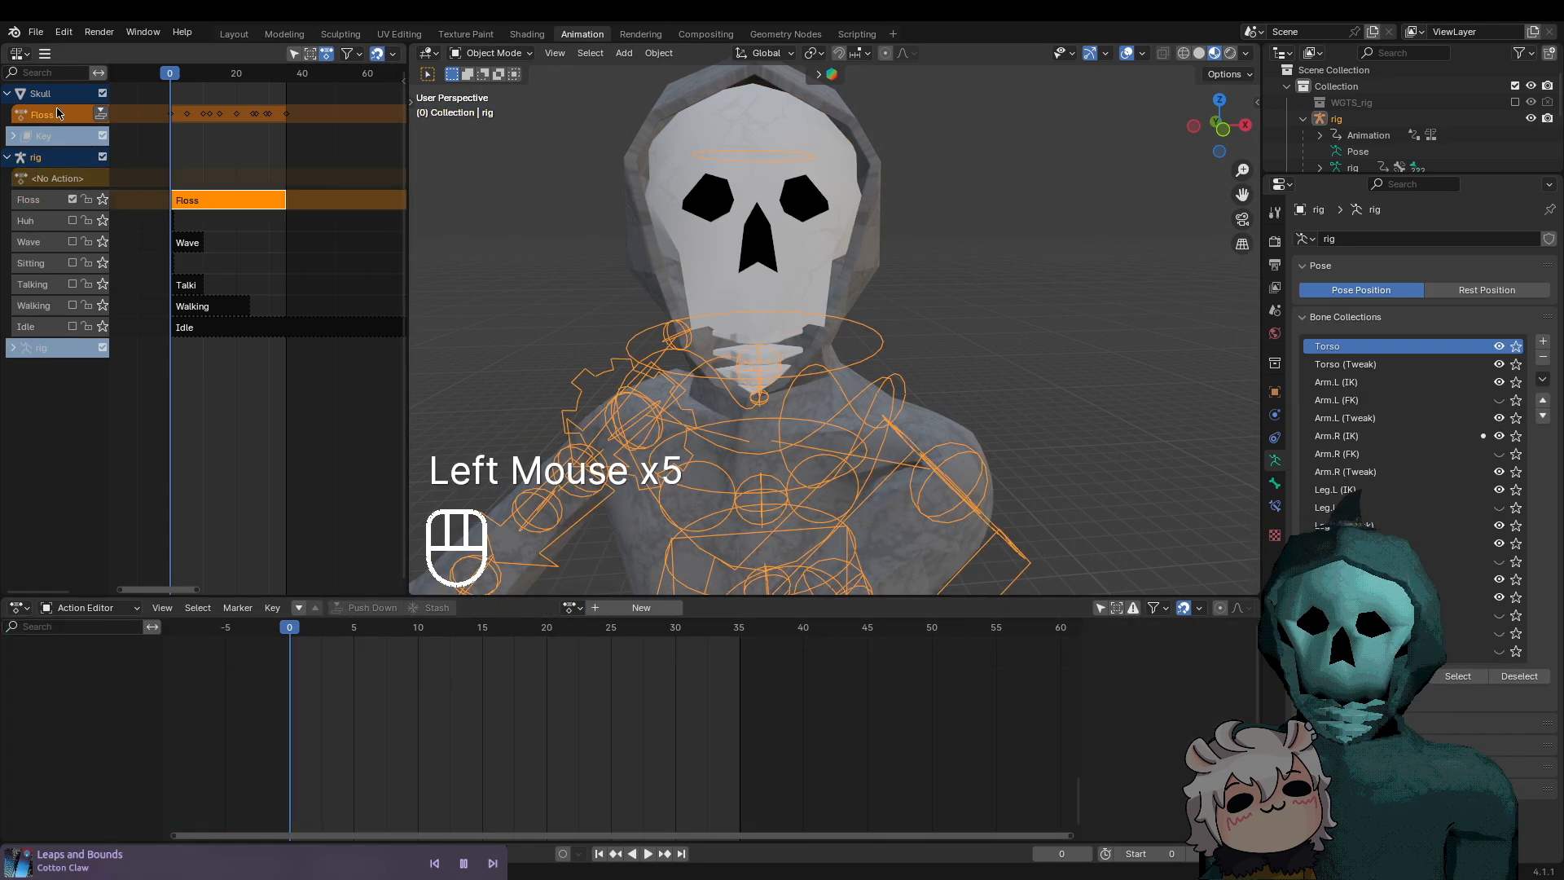
click(572, 608)
click(590, 634)
scroll(515, 690, down, 3)
scroll(501, 708, up, 2)
middle_drag(501, 708, 459, 688)
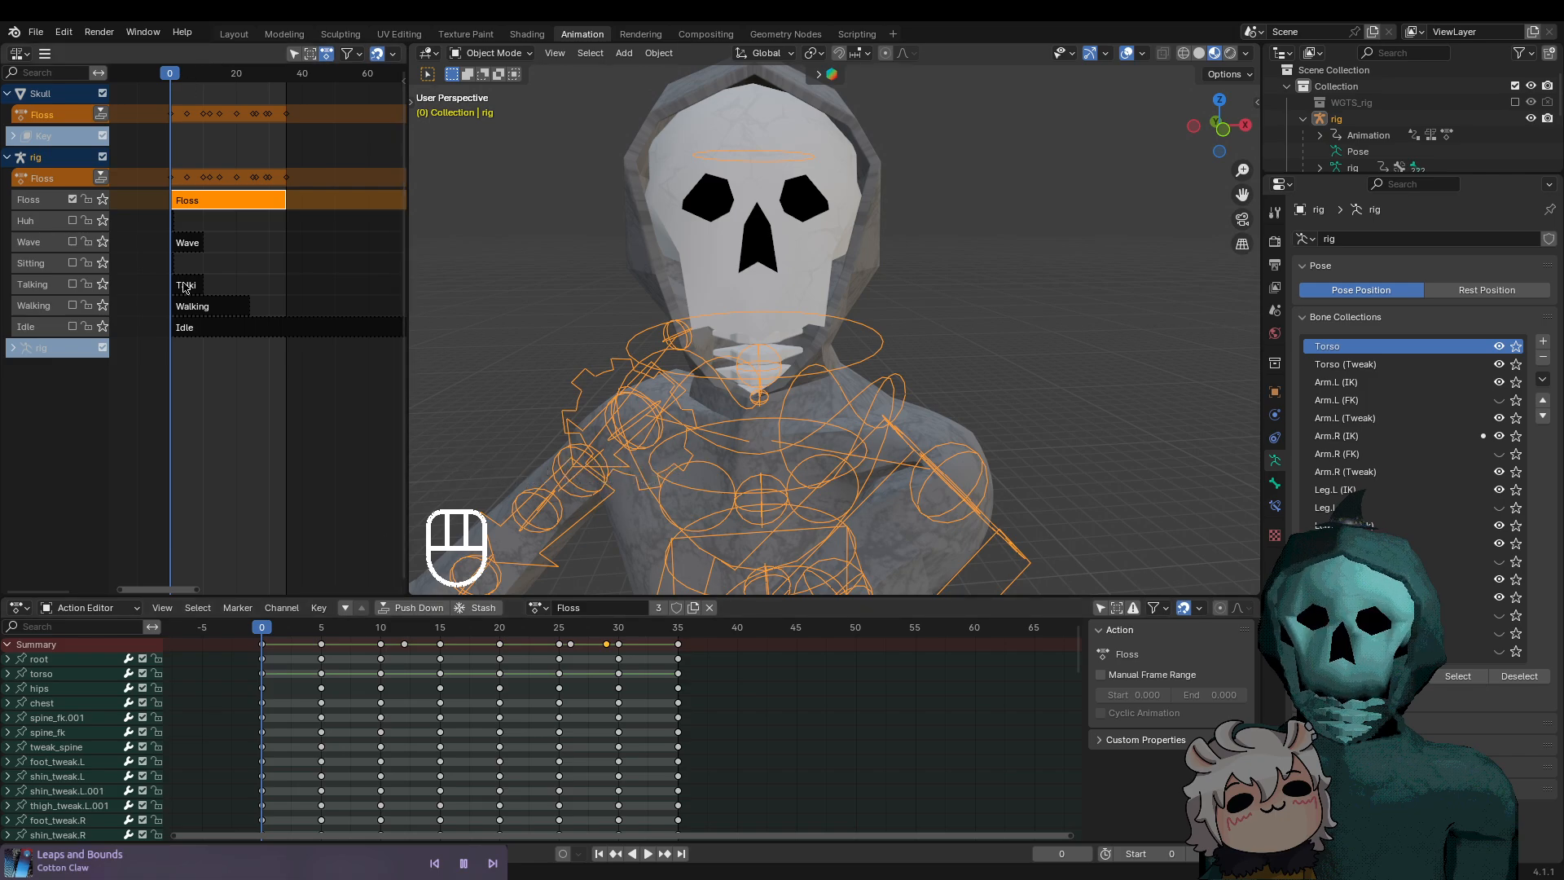
middle_drag(589, 737, 637, 809)
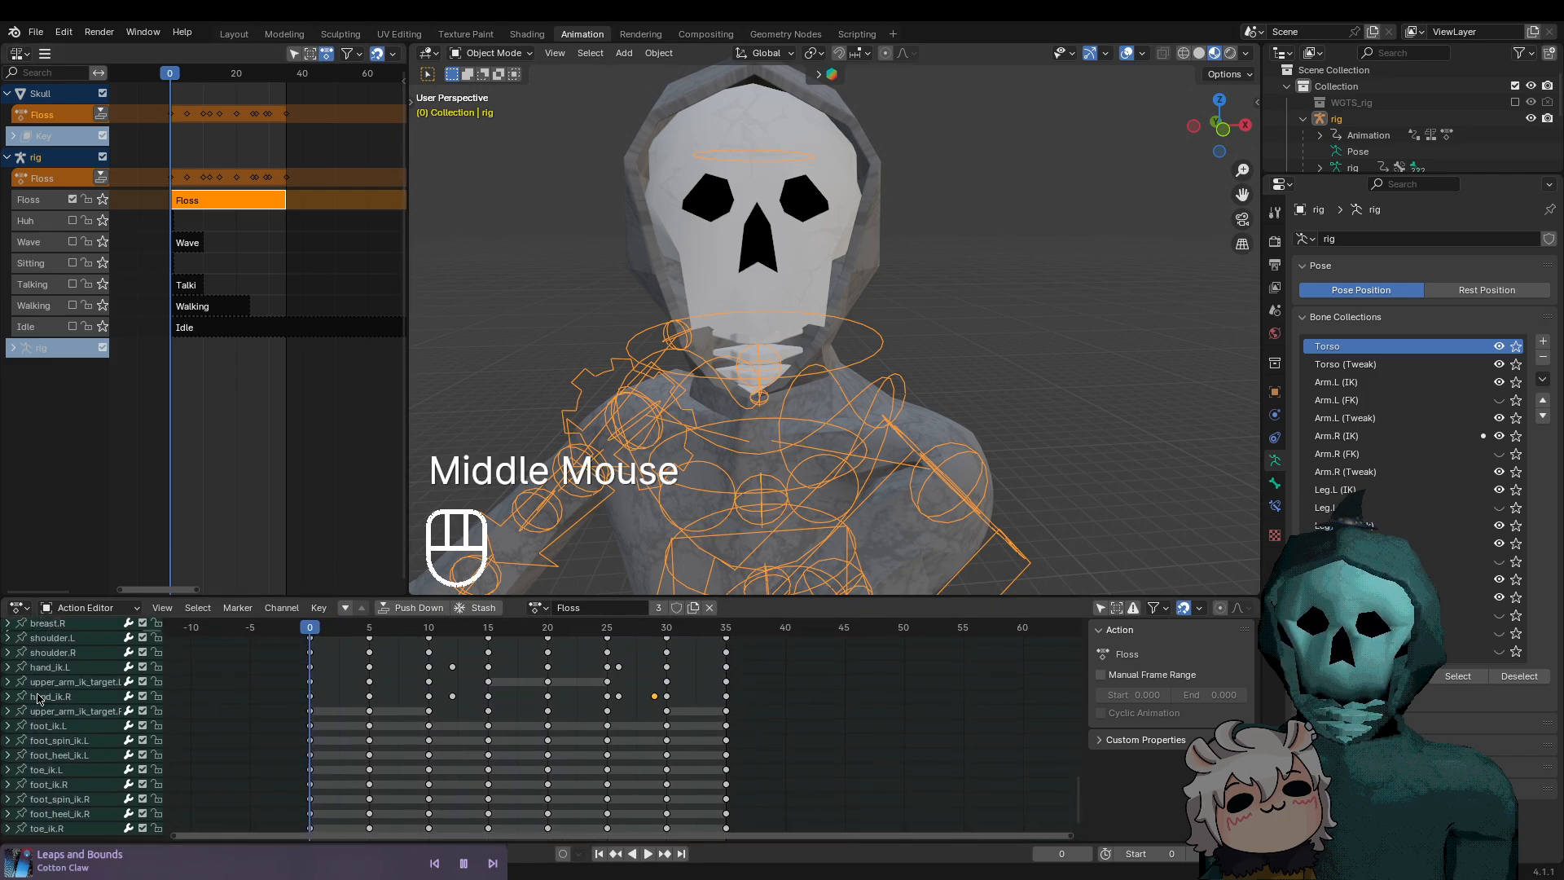
Select the Skull mesh and scrub the first frames up to frame 7 to review its blink
click(741, 197)
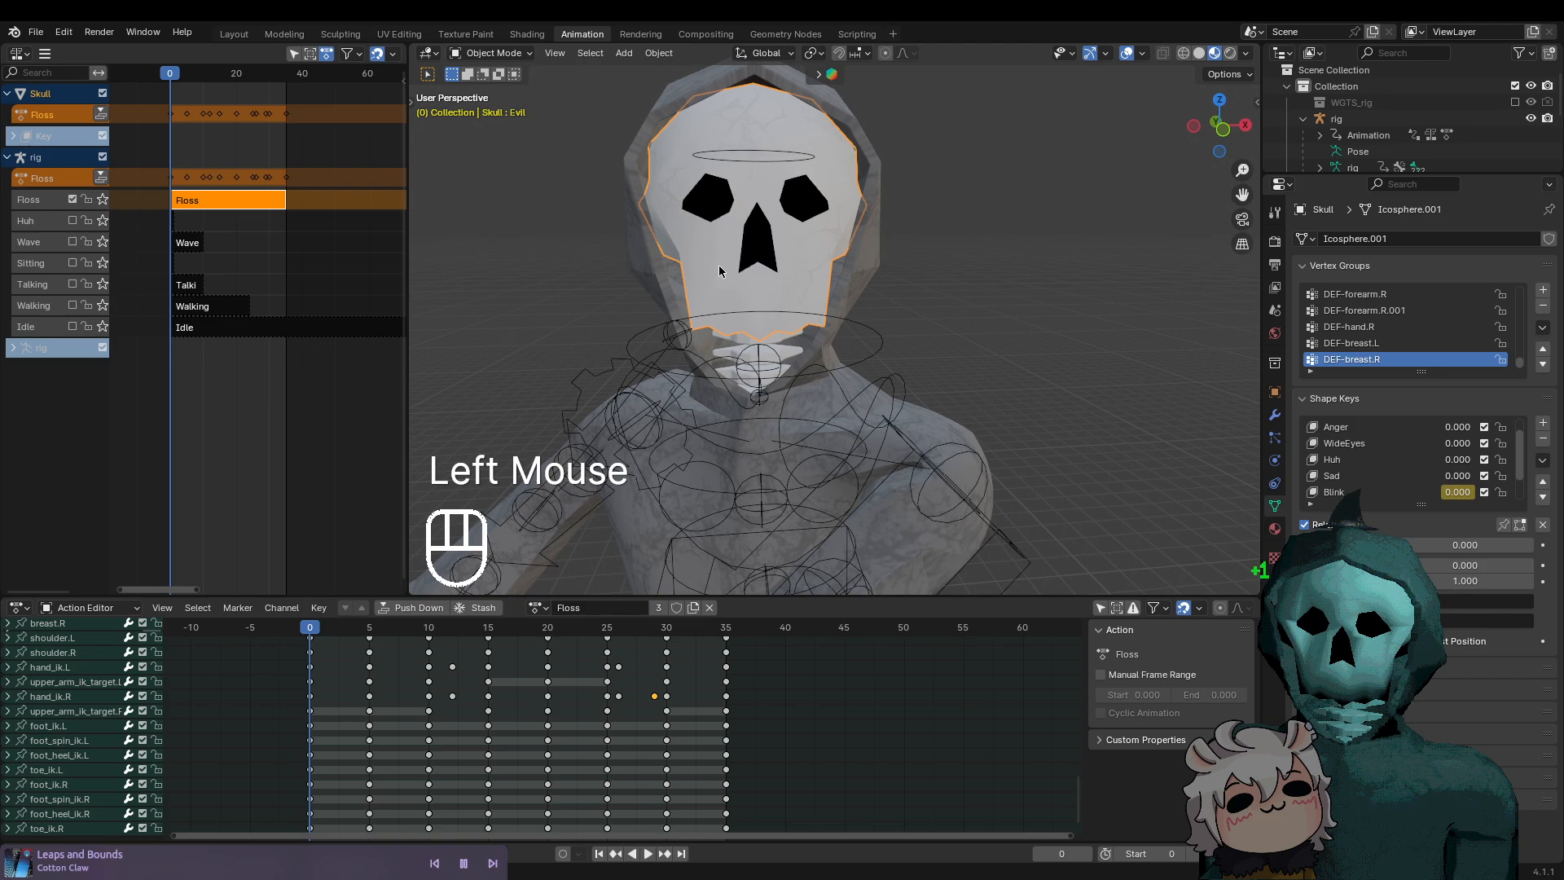
middle_drag(831, 710, 781, 789)
click(320, 636)
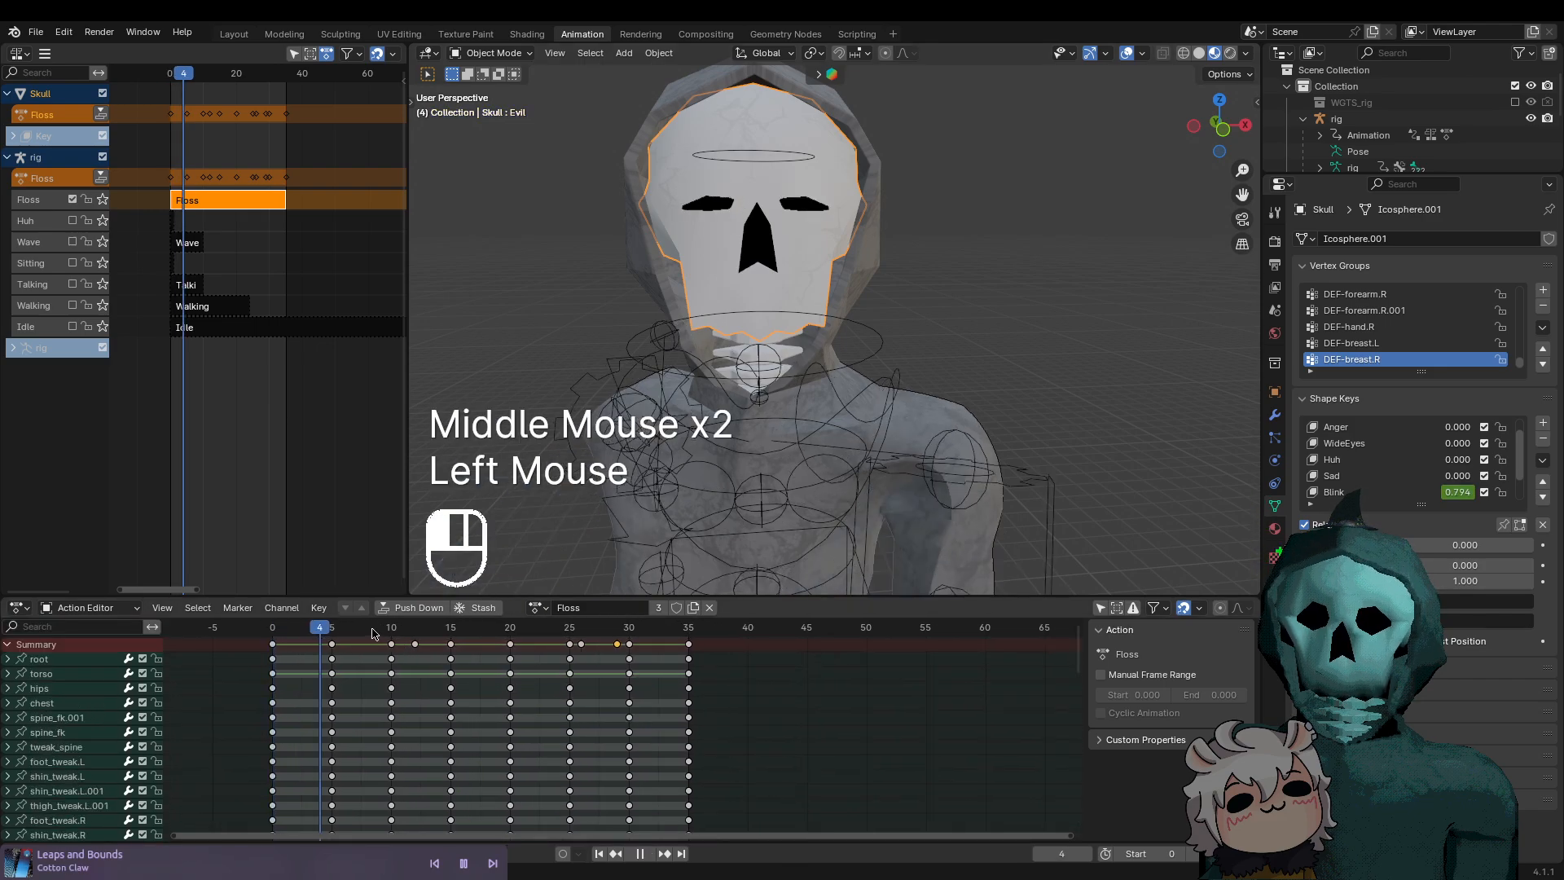
drag(320, 636, 356, 637)
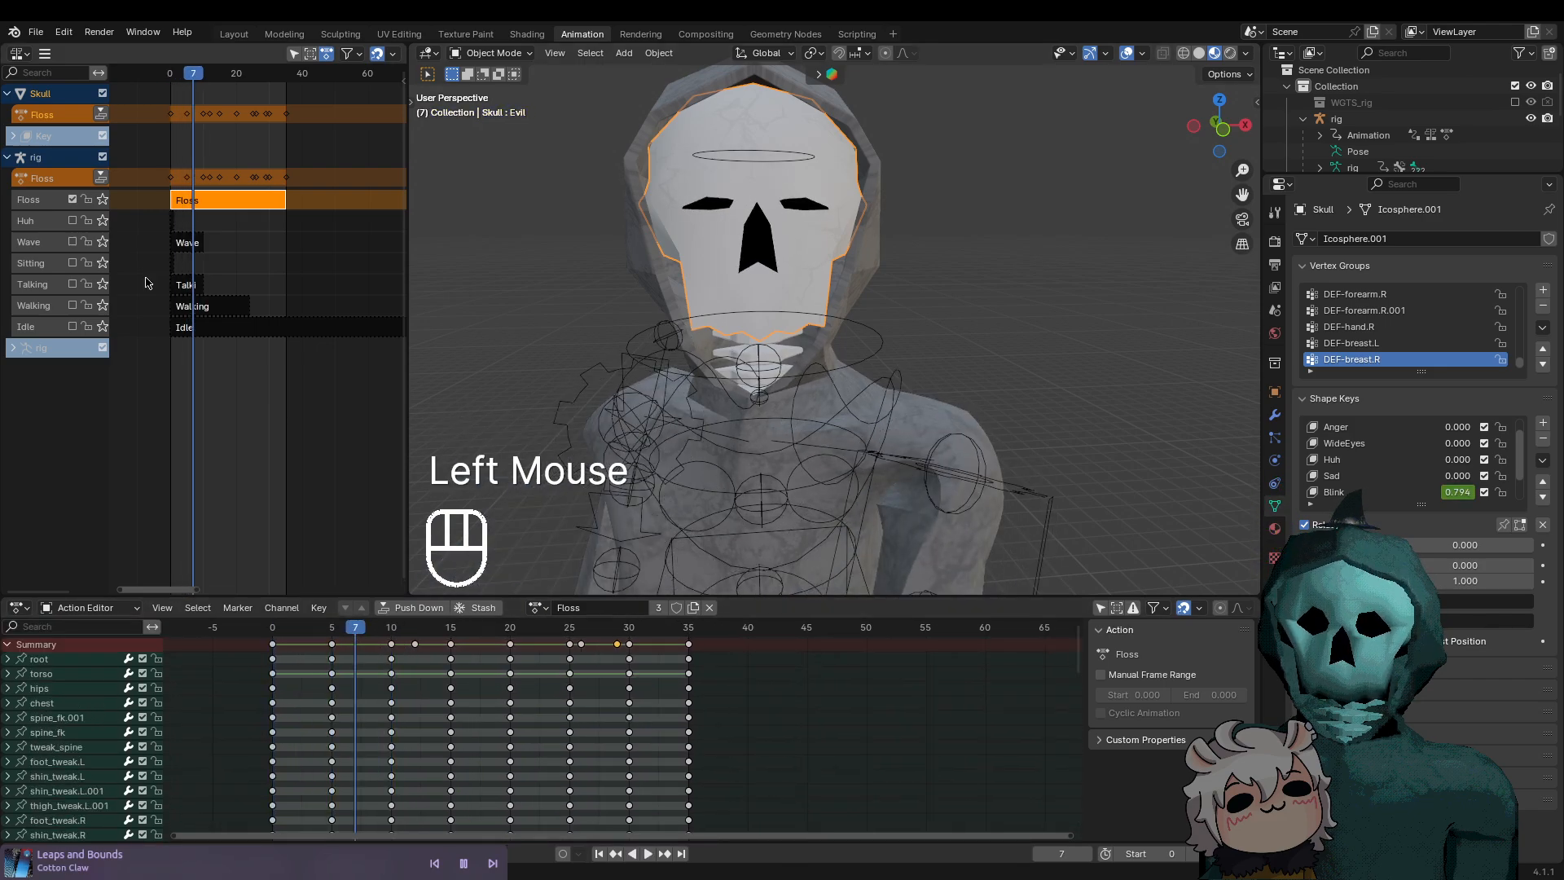
Push Skull's Floss action down to an NLA track, return to frame 0 and reassign the Floss action to Skull
click(101, 112)
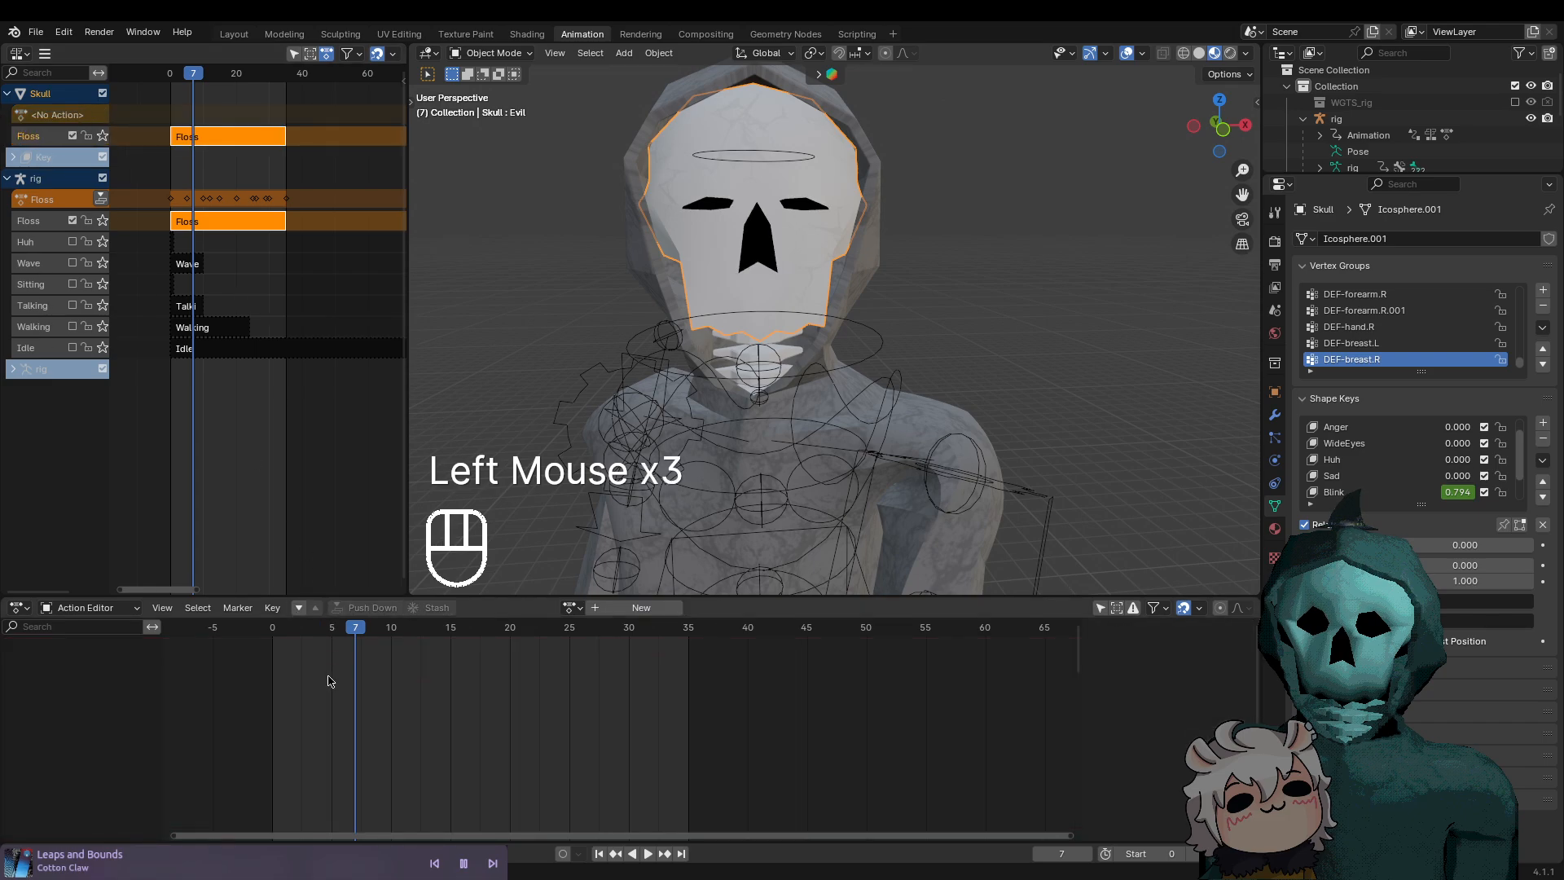
drag(364, 630, 272, 635)
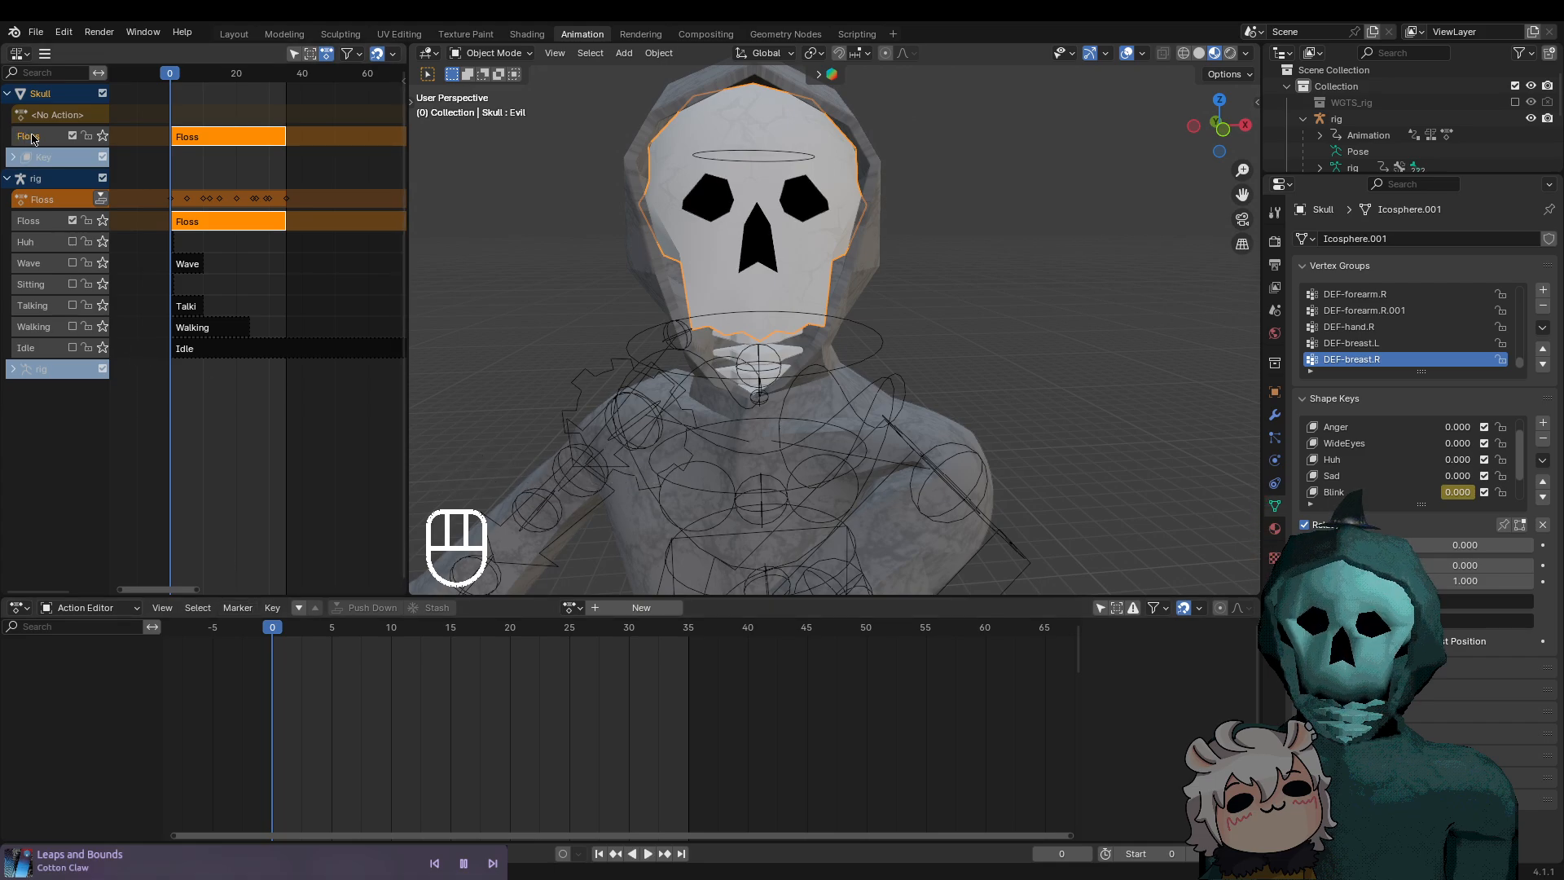
click(570, 607)
click(587, 642)
middle_drag(492, 759, 495, 758)
middle_drag(346, 770, 330, 743)
middle_drag(75, 817, 324, 694)
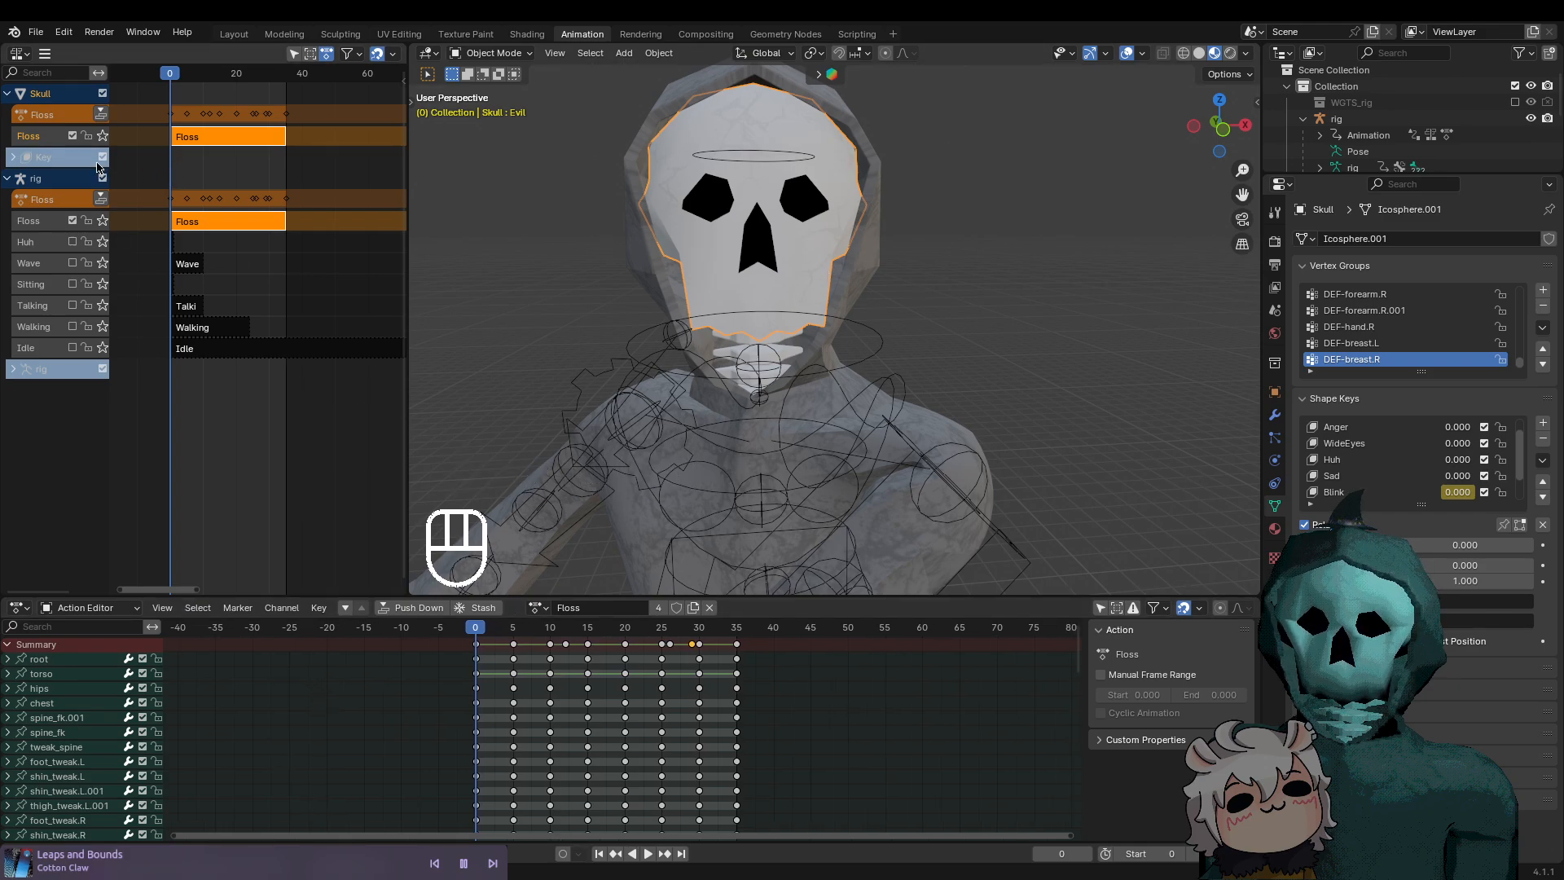
Enlarge the outliner and expand the Skull object's contents with Skull selected
drag(1423, 177, 1401, 282)
scroll(1396, 231, down, 3)
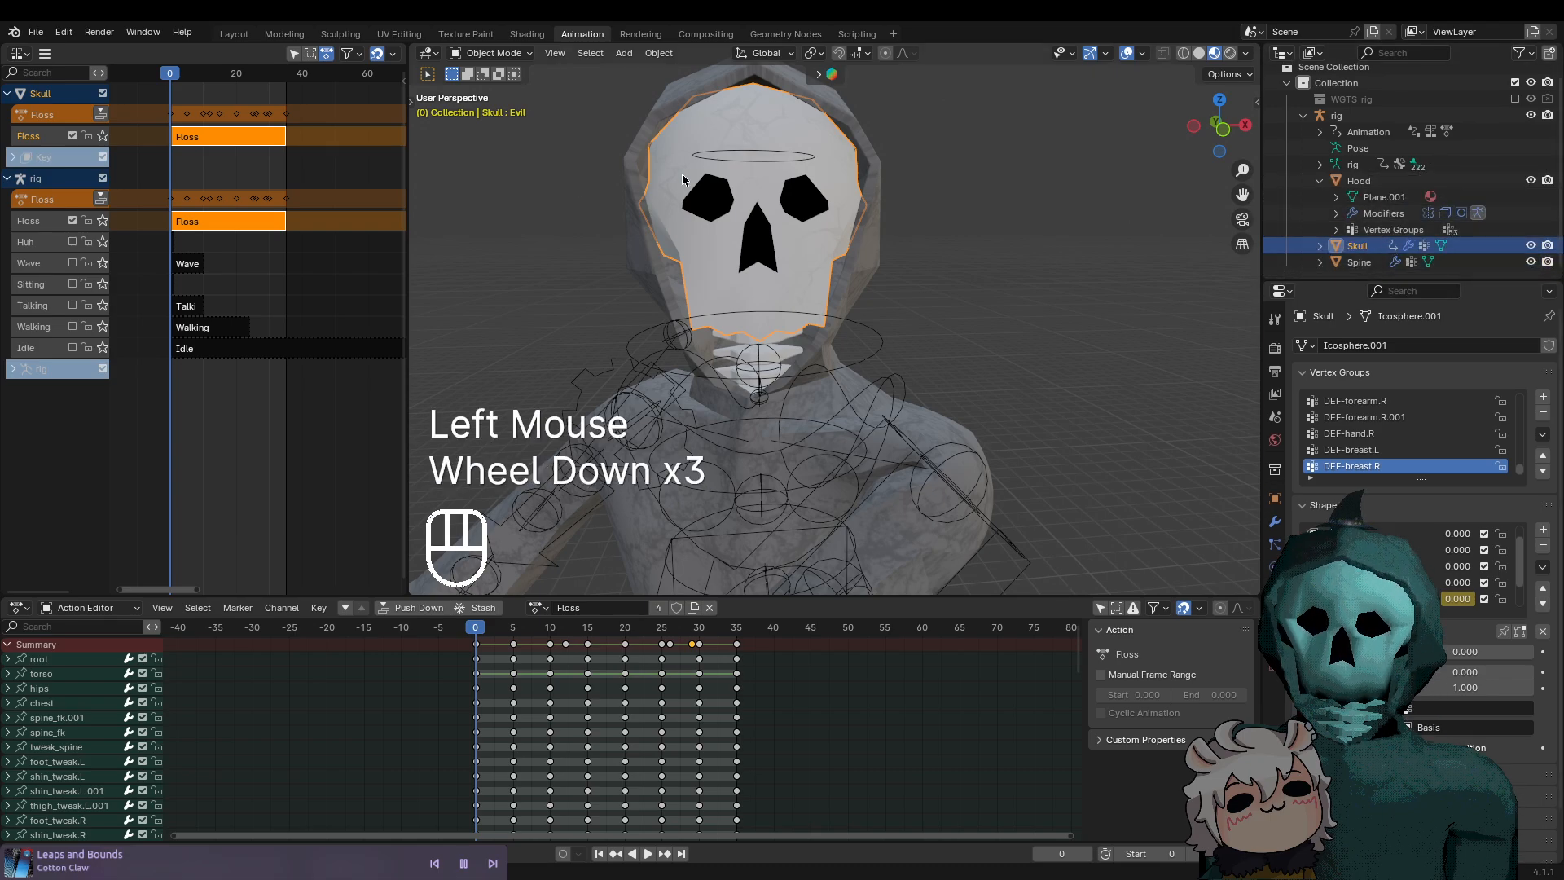
click(658, 182)
click(758, 246)
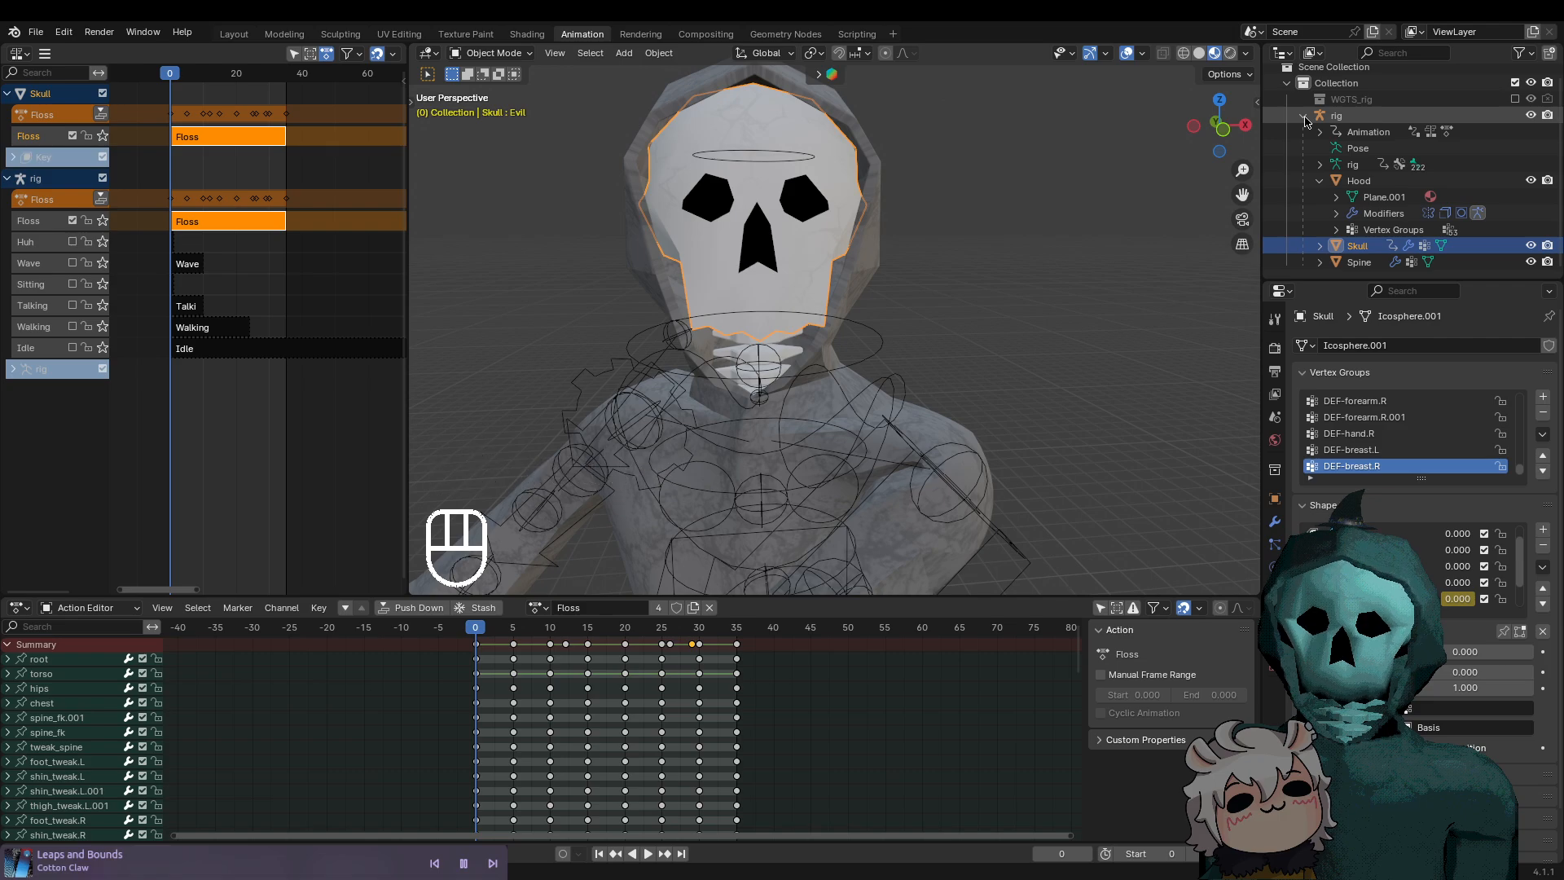
scroll(1306, 122, down, 2)
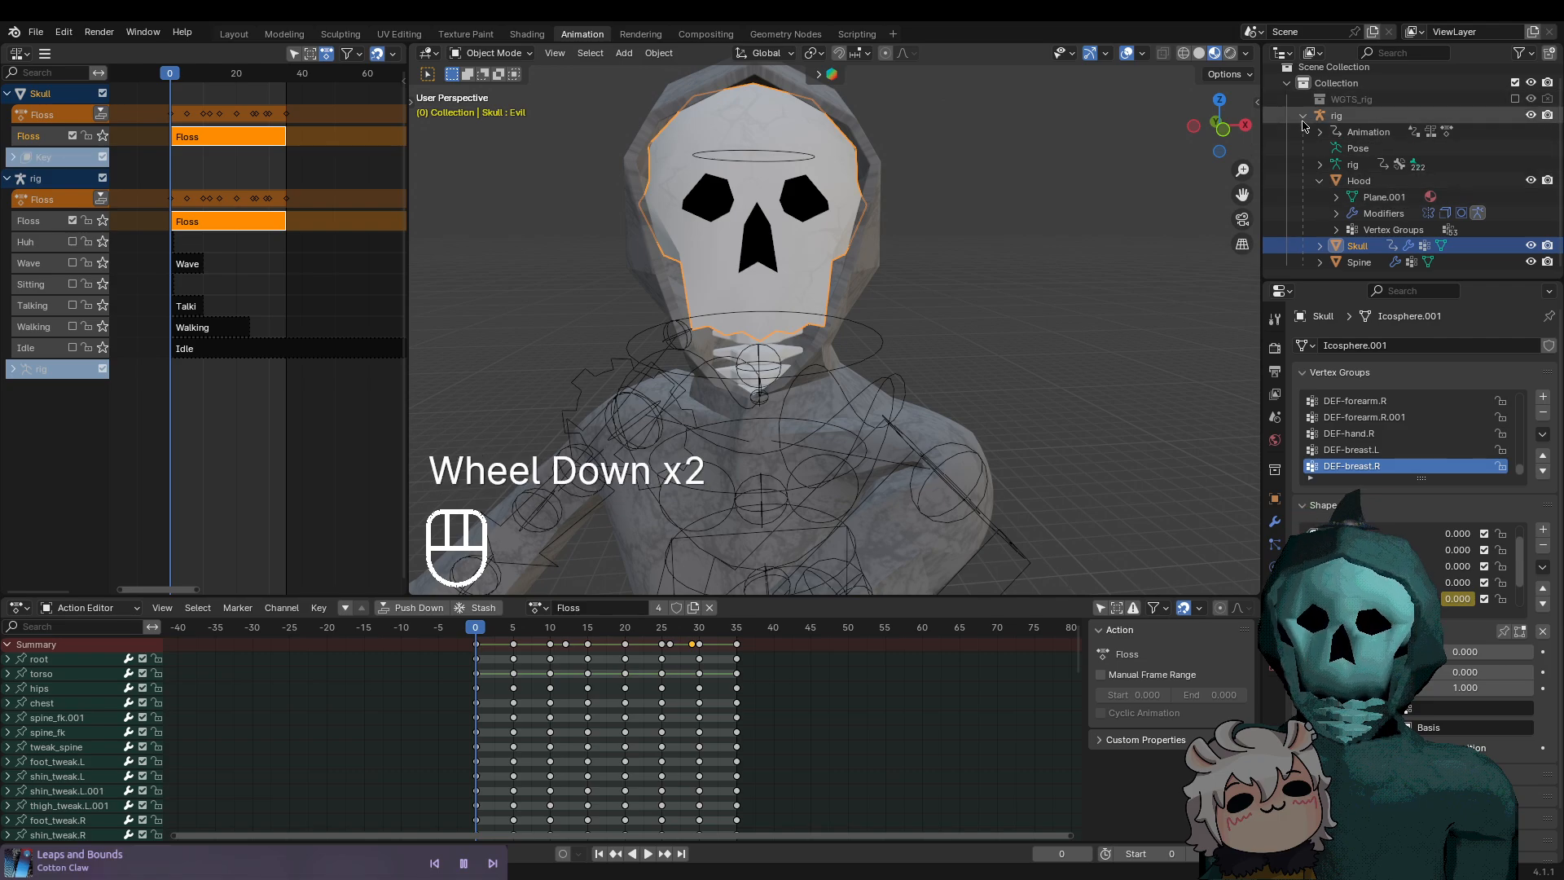
click(1321, 247)
scroll(1332, 229, down, 2)
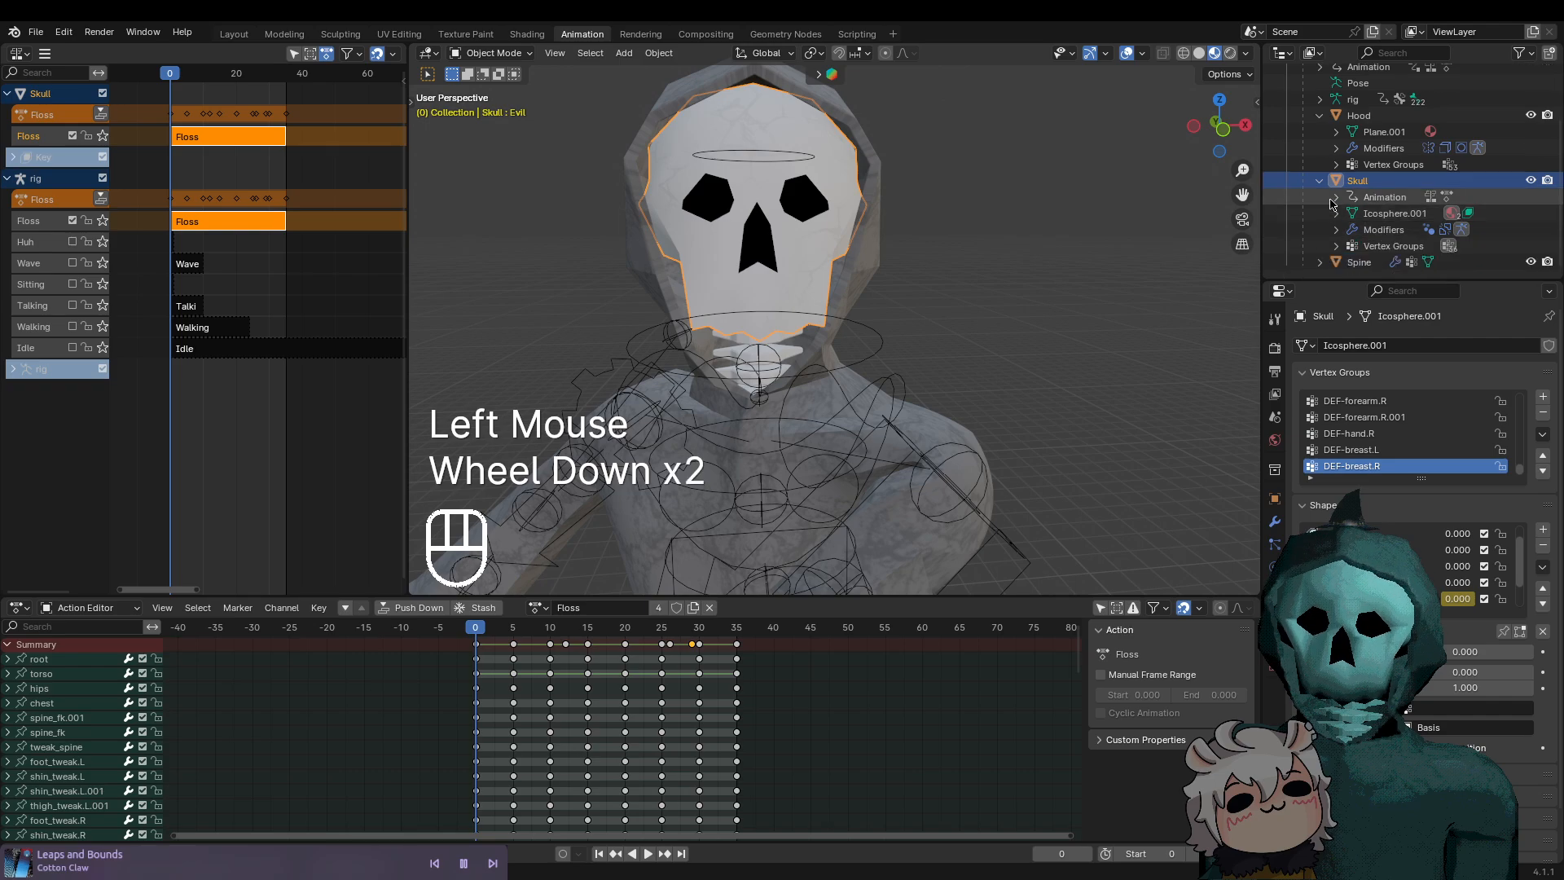
Delete the Floss action data-block under Skull's animation data in the outliner
click(1390, 198)
click(1337, 198)
click(1384, 213)
click(1385, 215)
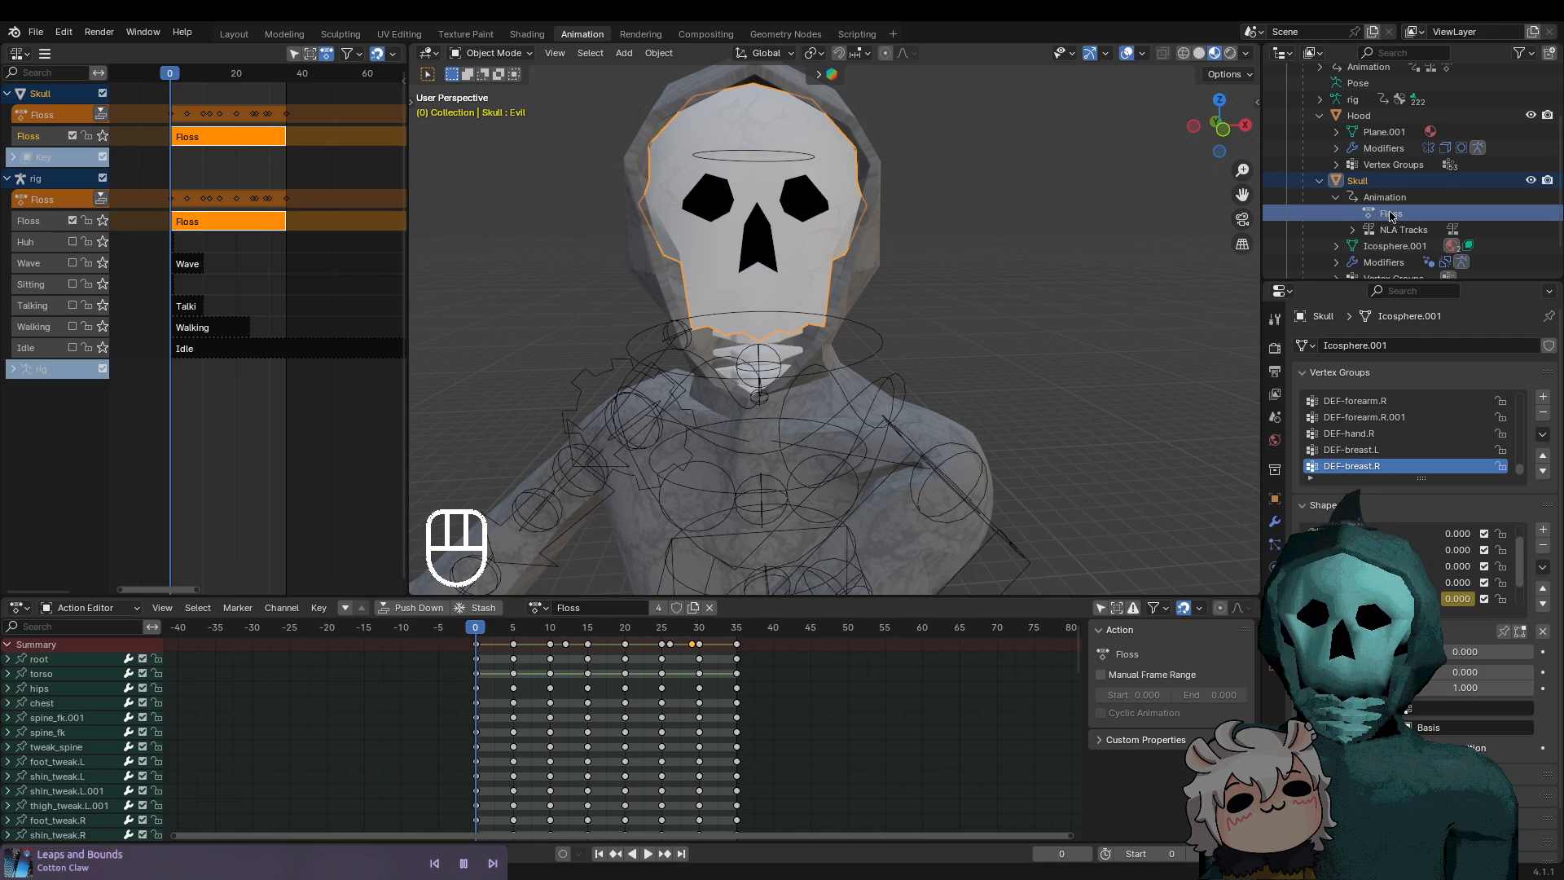
right_click(1391, 215)
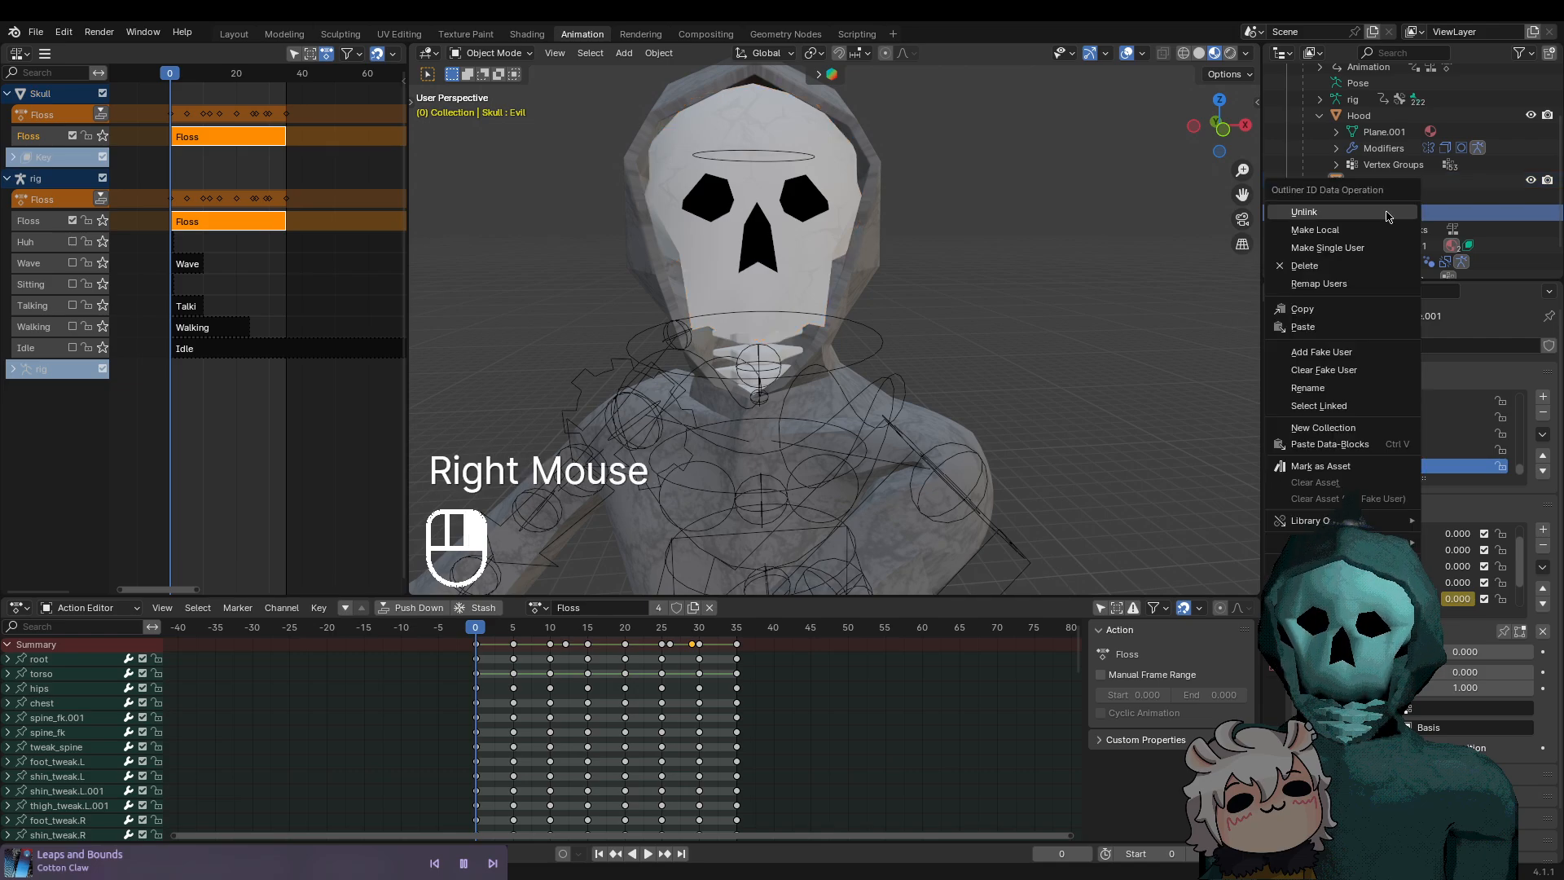
click(1341, 267)
drag(485, 632, 416, 632)
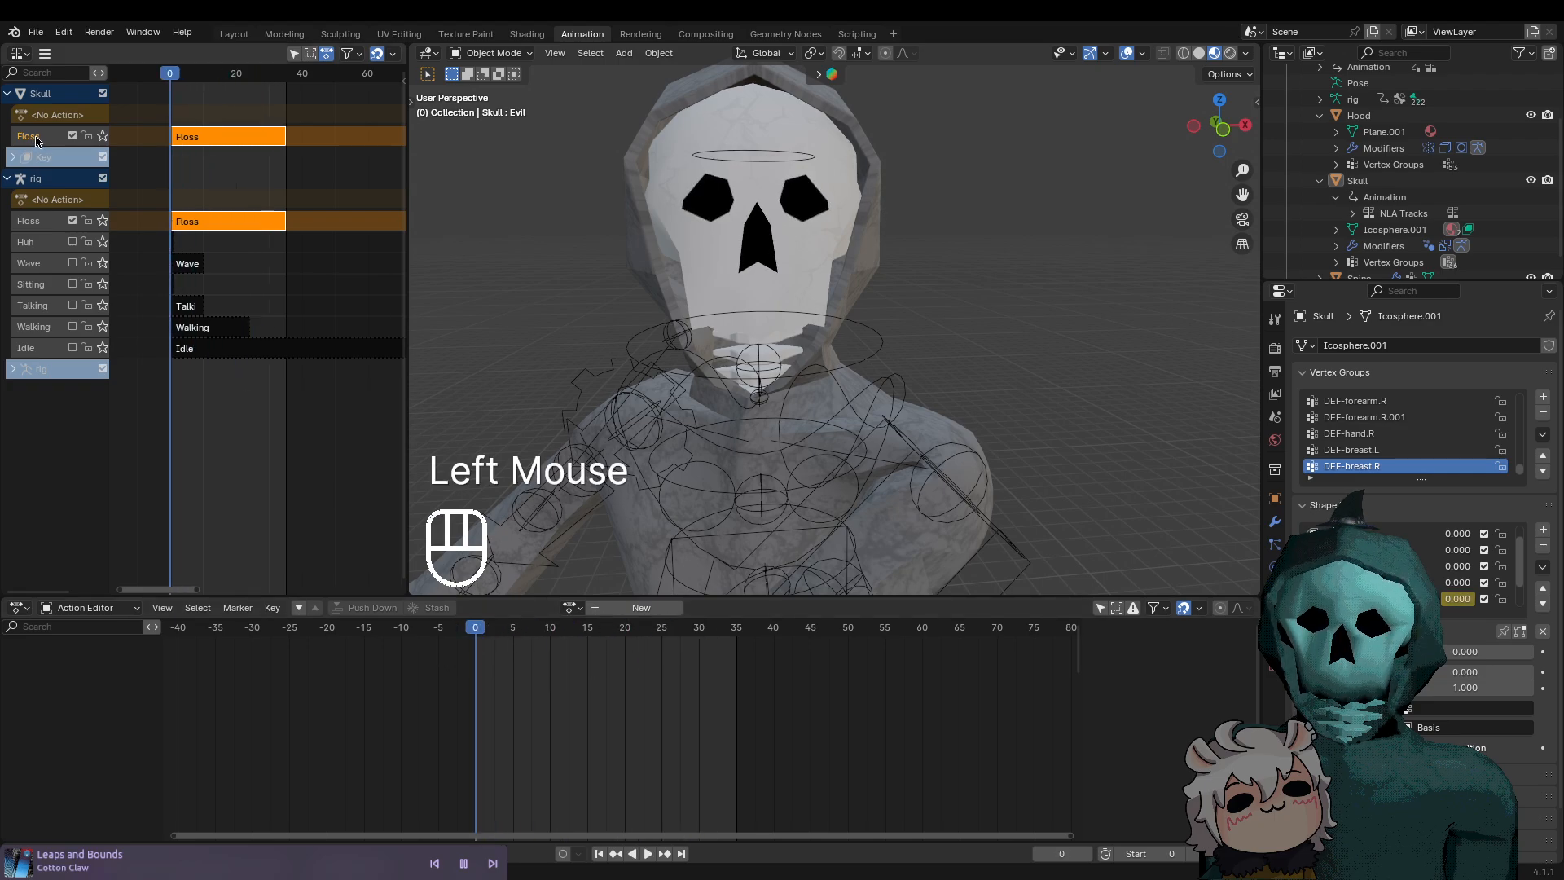
Delete Skull's Floss track from the NLA editor
right_click(35, 139)
click(38, 134)
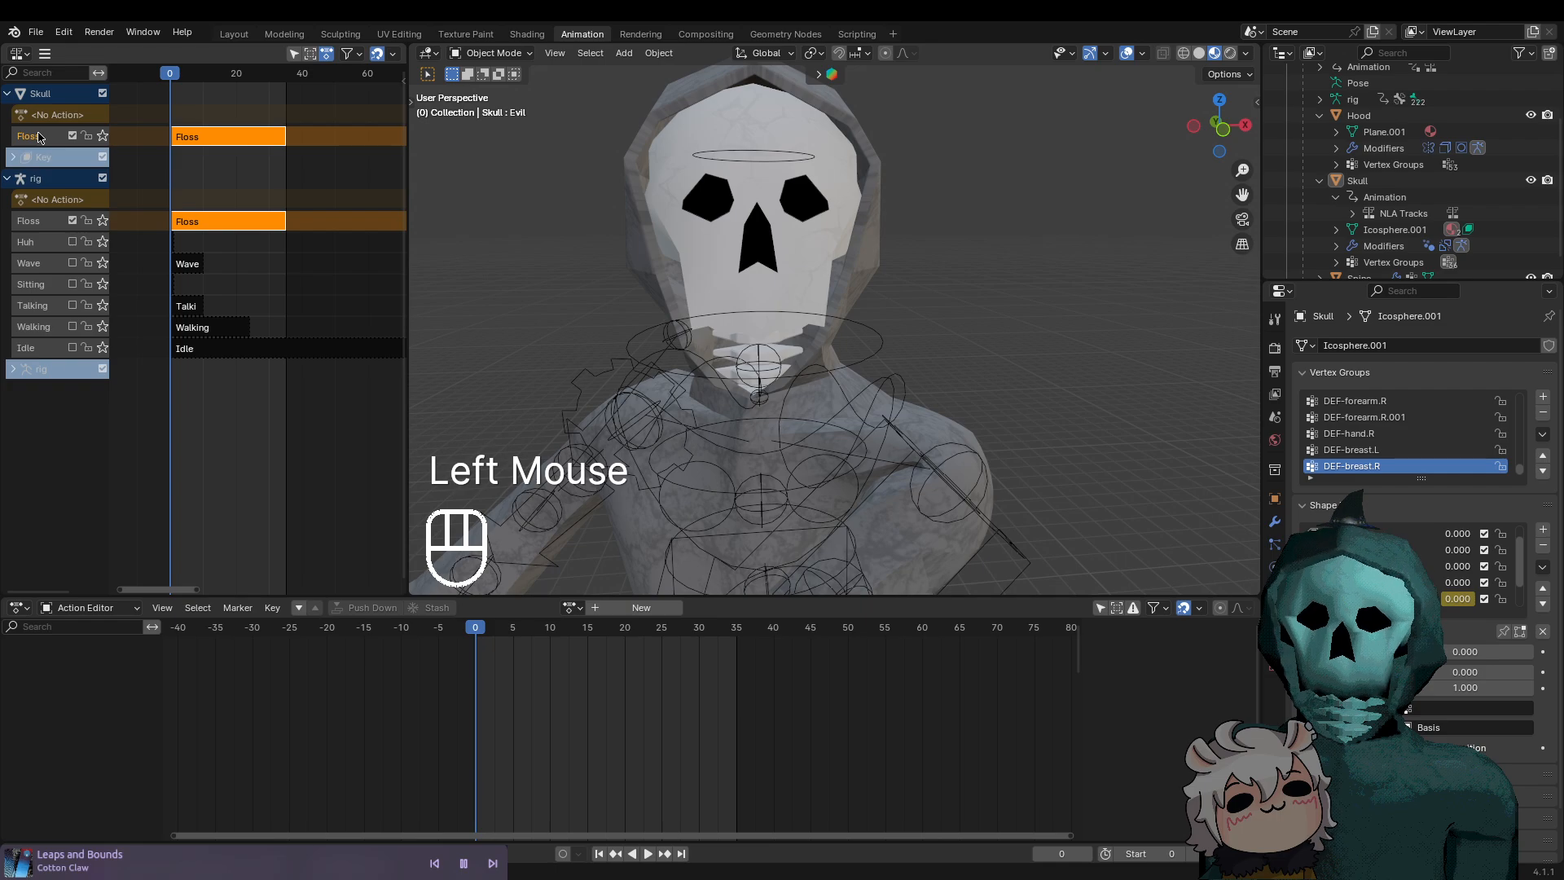
click(29, 135)
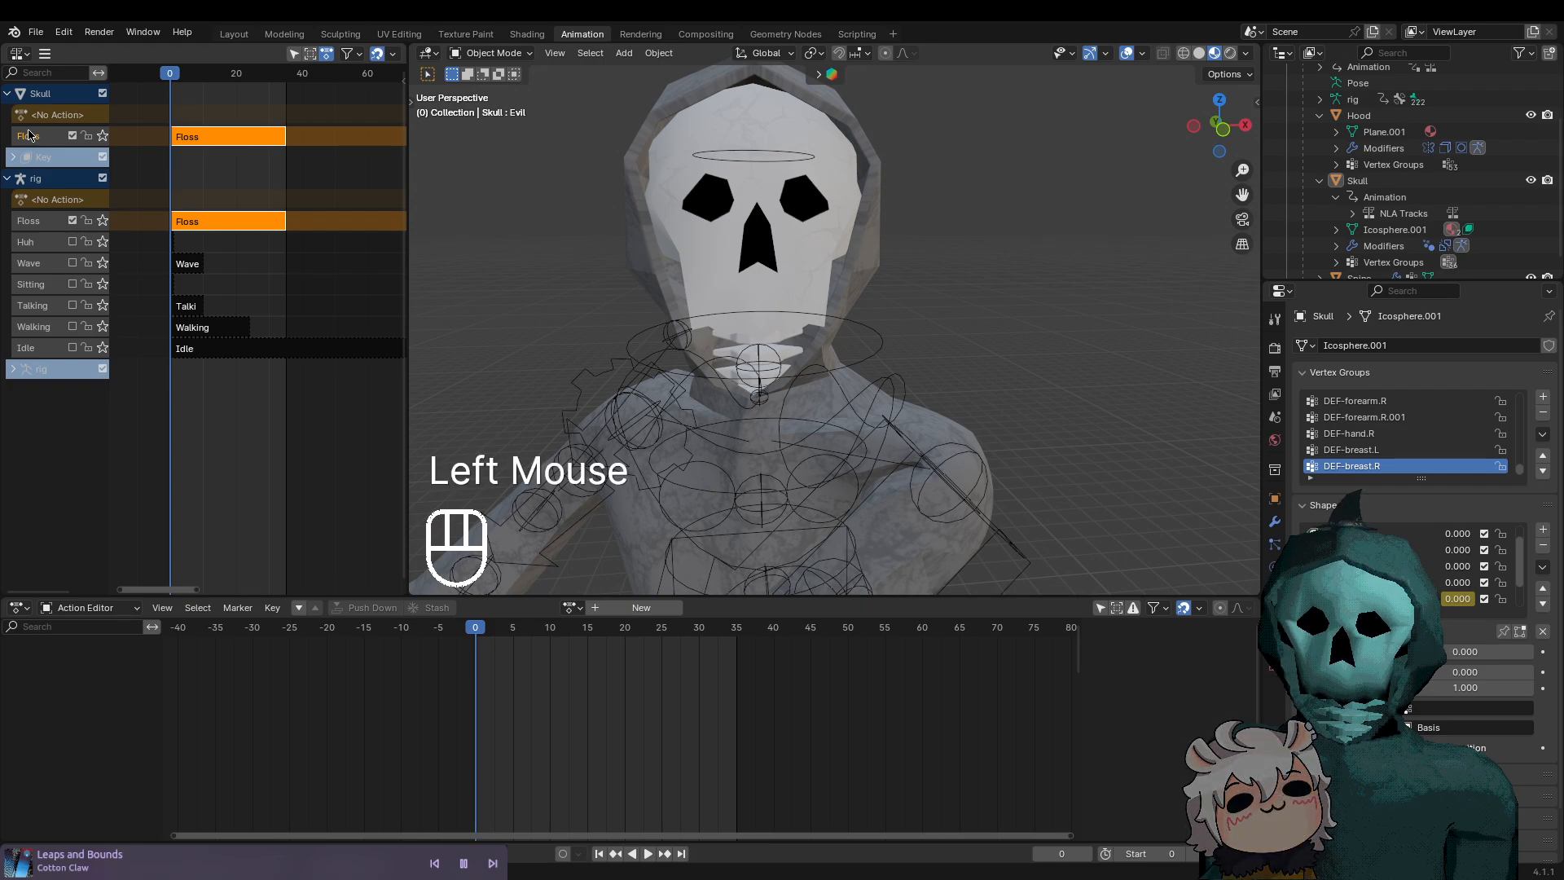
click(47, 139)
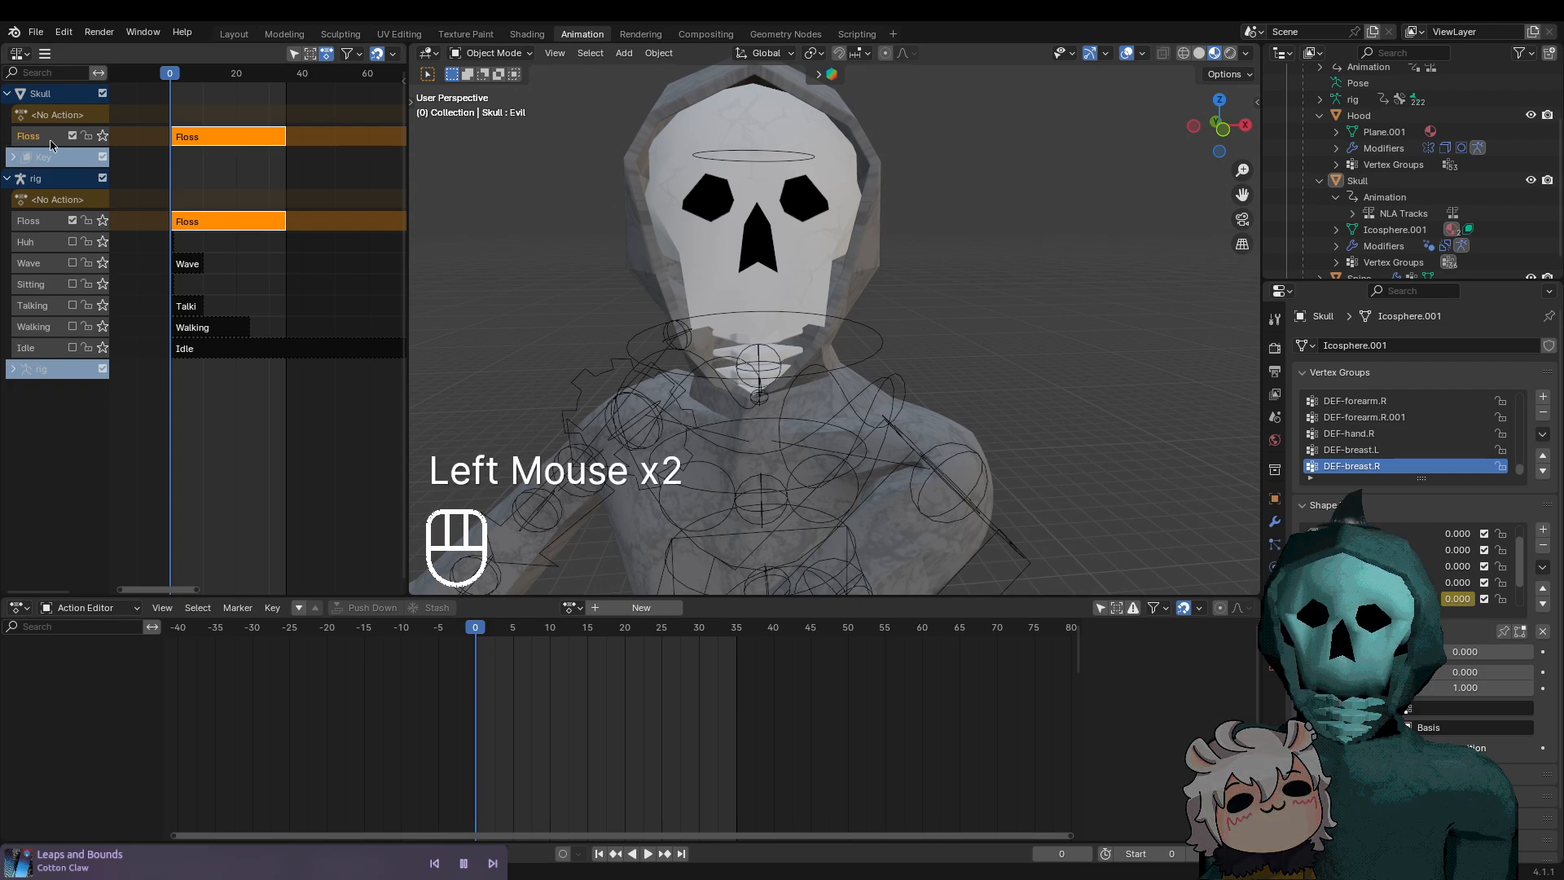
click(39, 141)
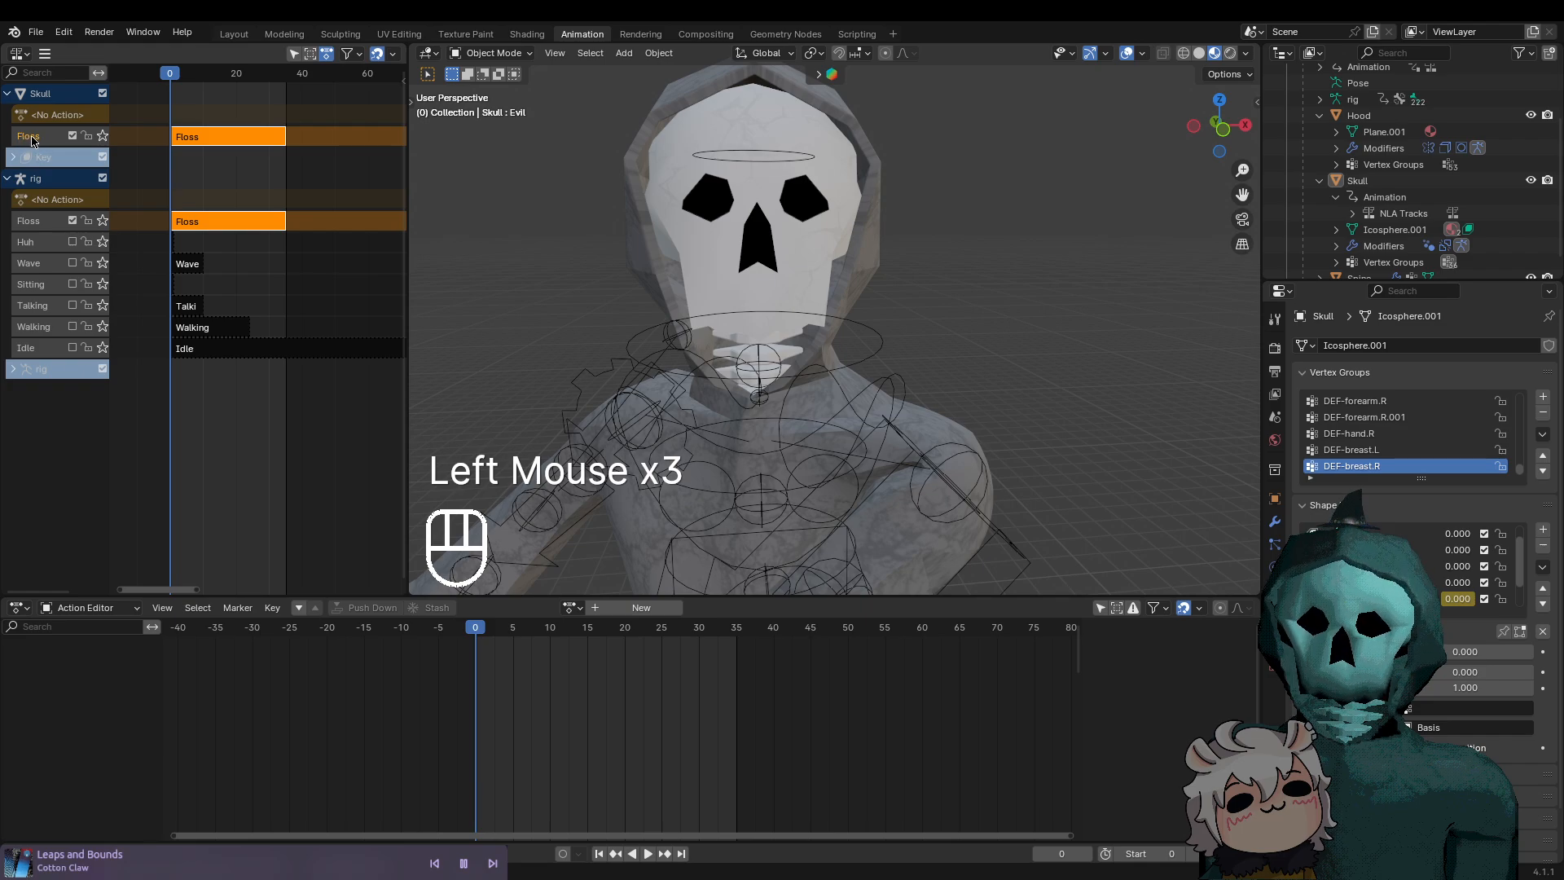
key(Delete)
drag(475, 626, 335, 609)
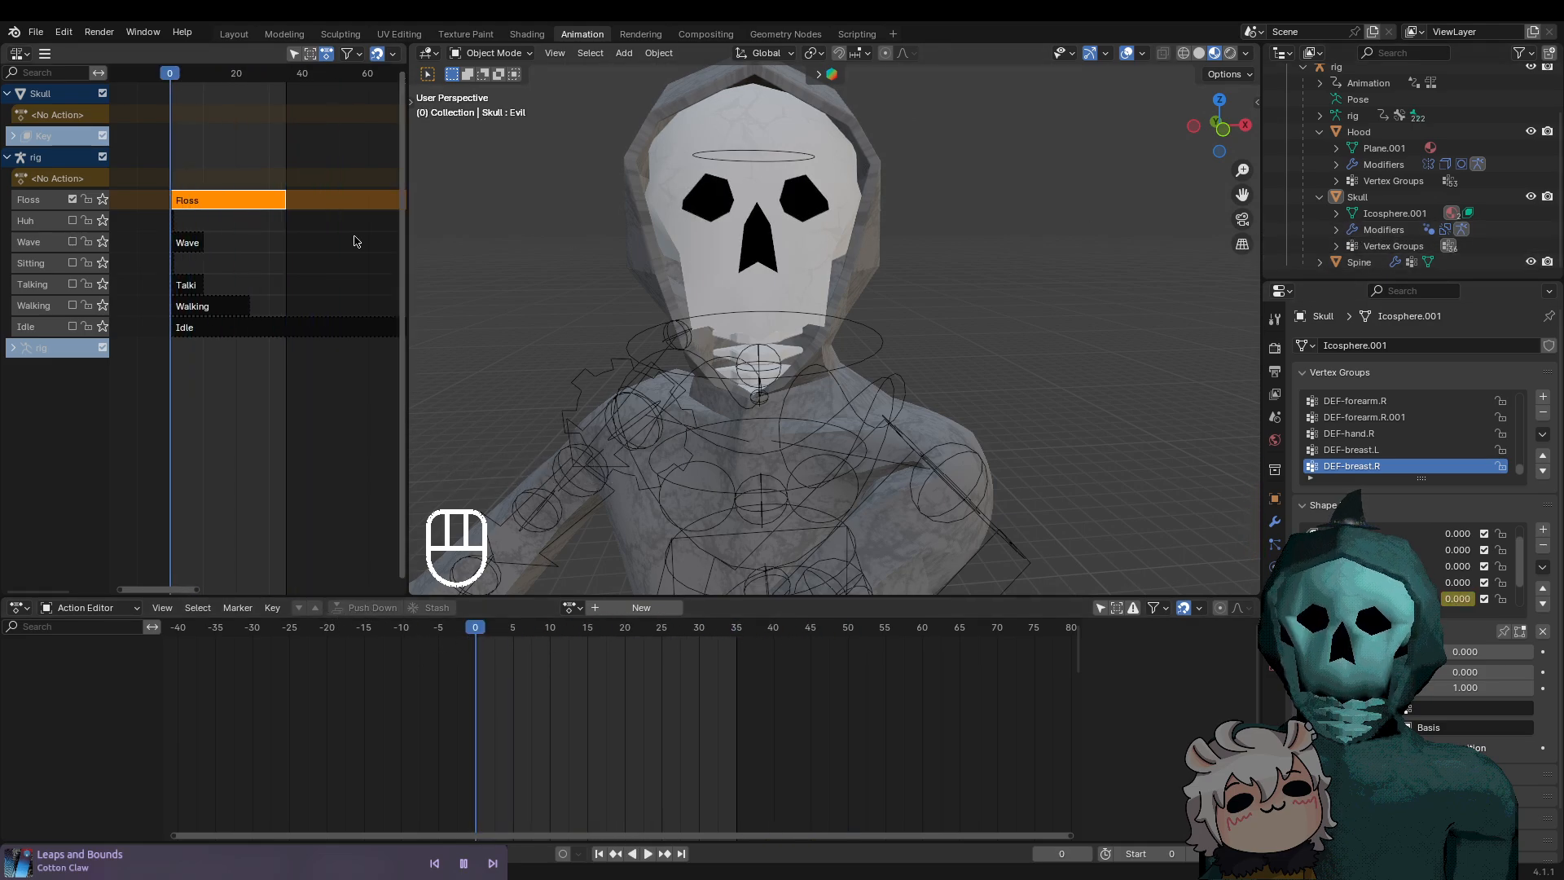
Expand Skull's Icosphere.001 mesh data and its shape key data-block in the outliner
click(1337, 231)
click(1337, 232)
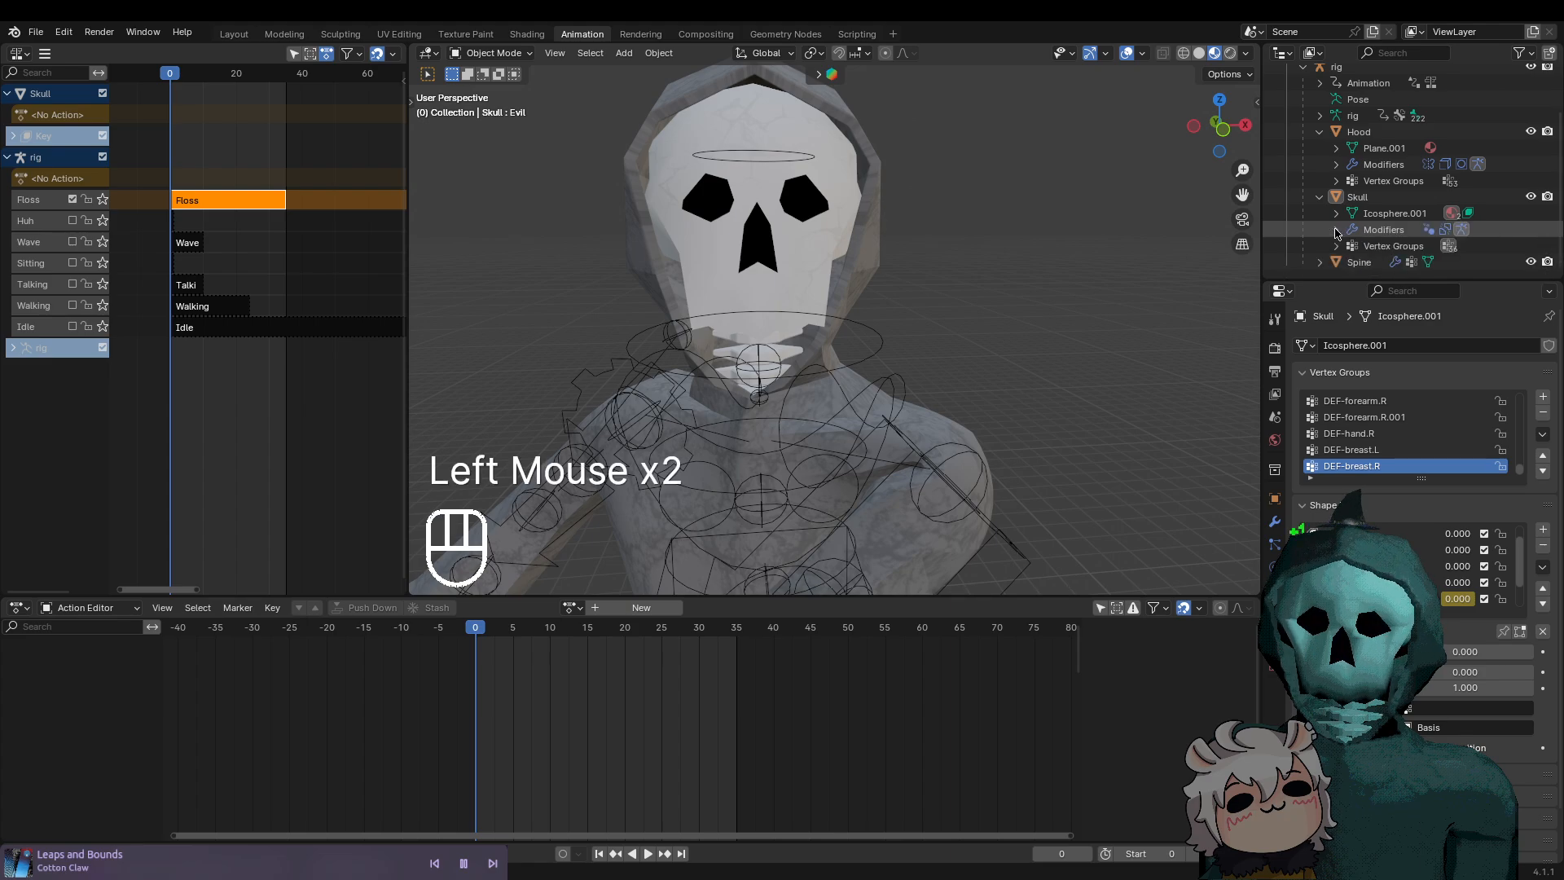
click(1337, 215)
click(1351, 232)
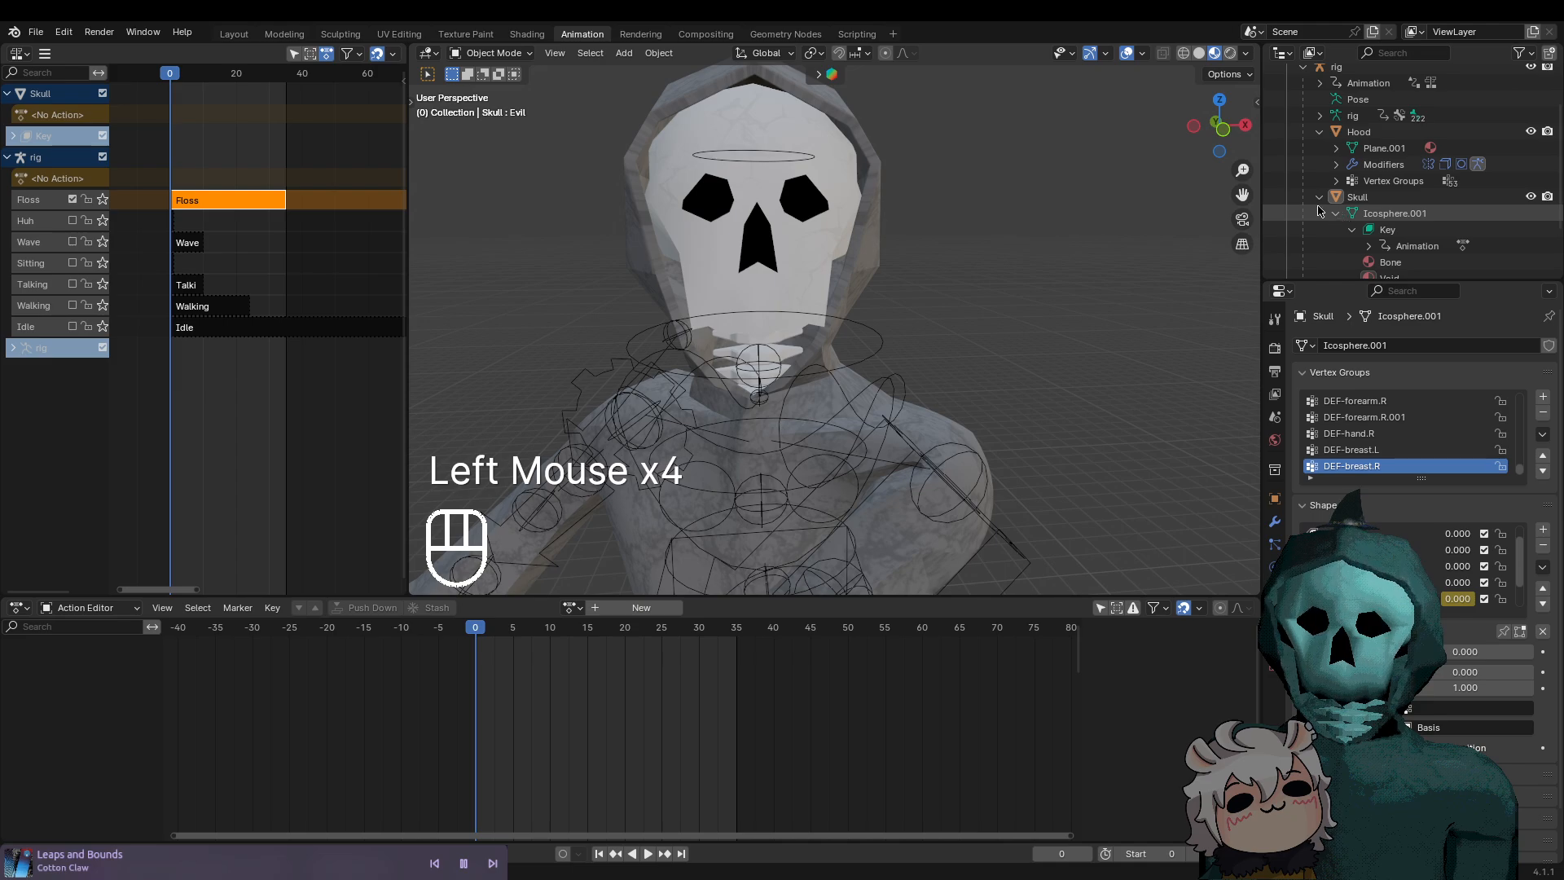
Delete the KeyAction action under the animation data of Skull's shape keys in the outliner
click(1367, 201)
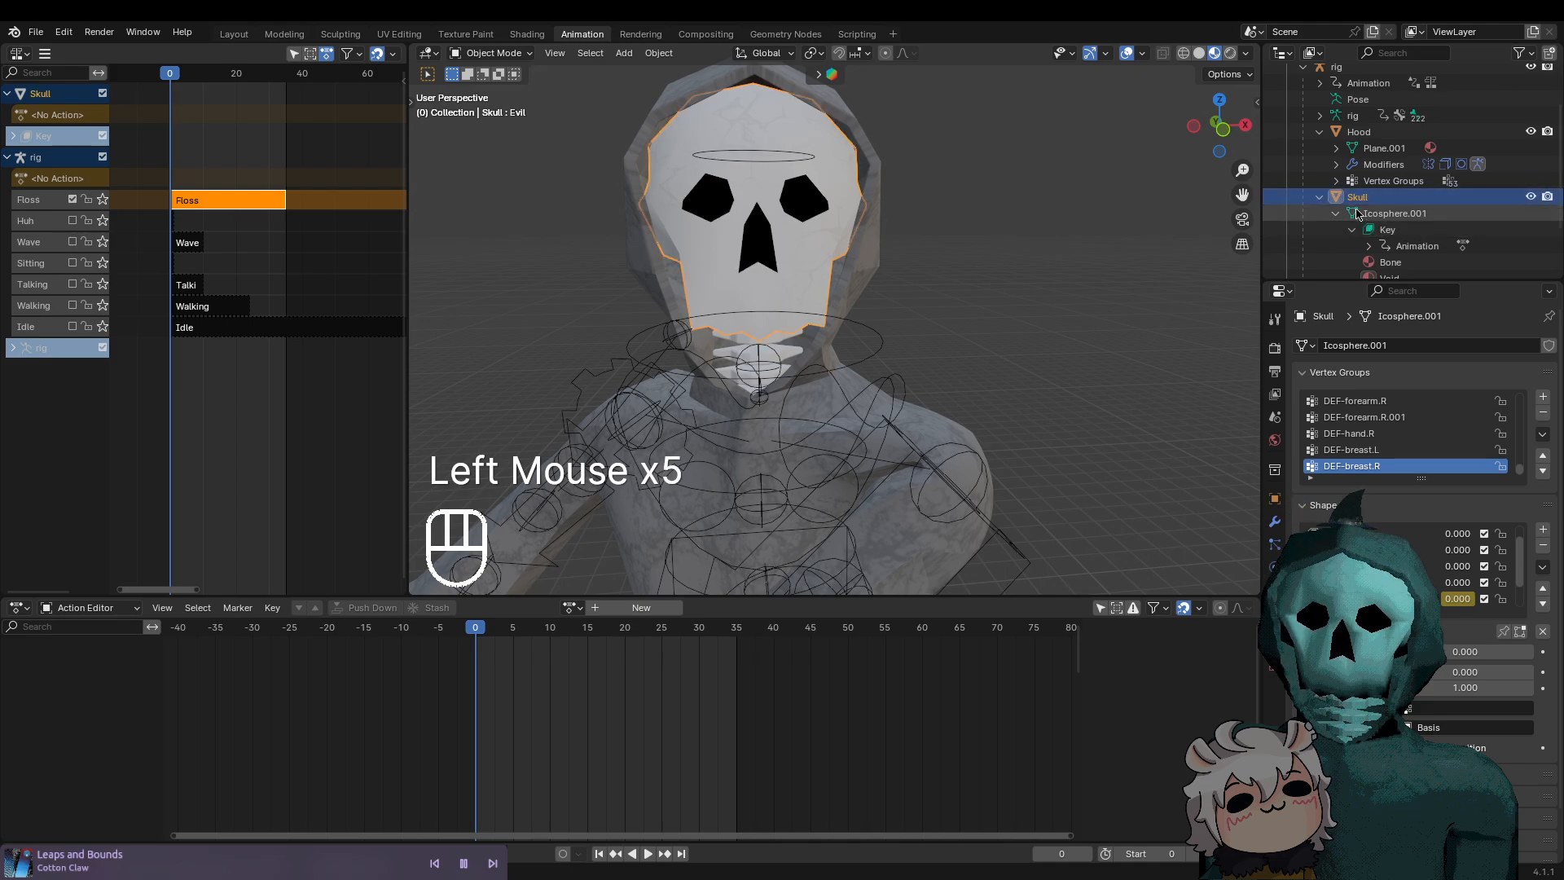
click(1354, 214)
scroll(1407, 203, down, 1)
click(1416, 186)
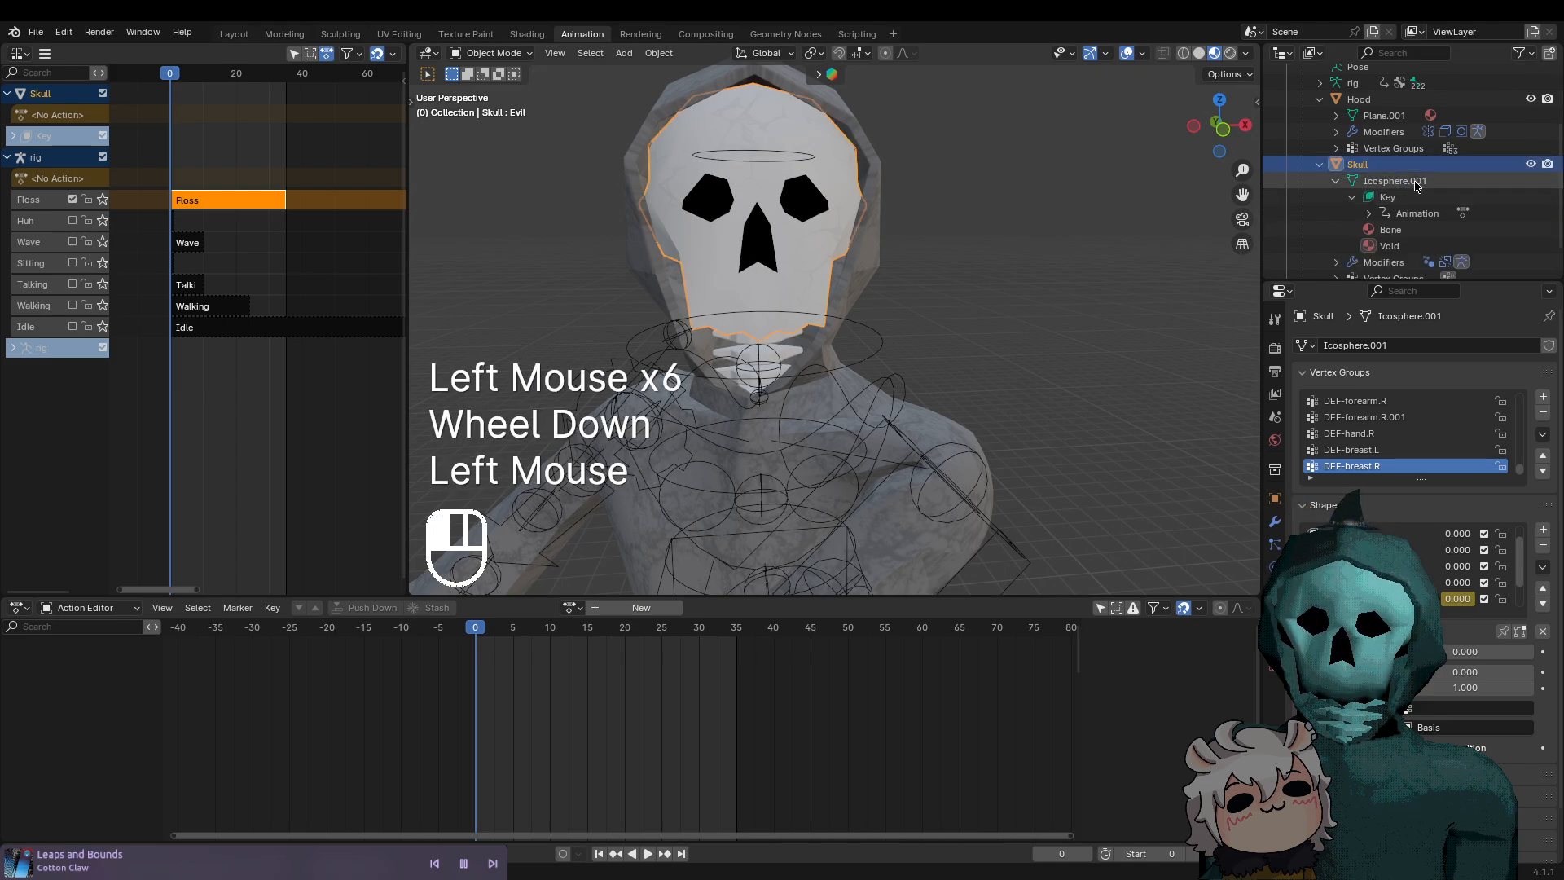
click(1413, 200)
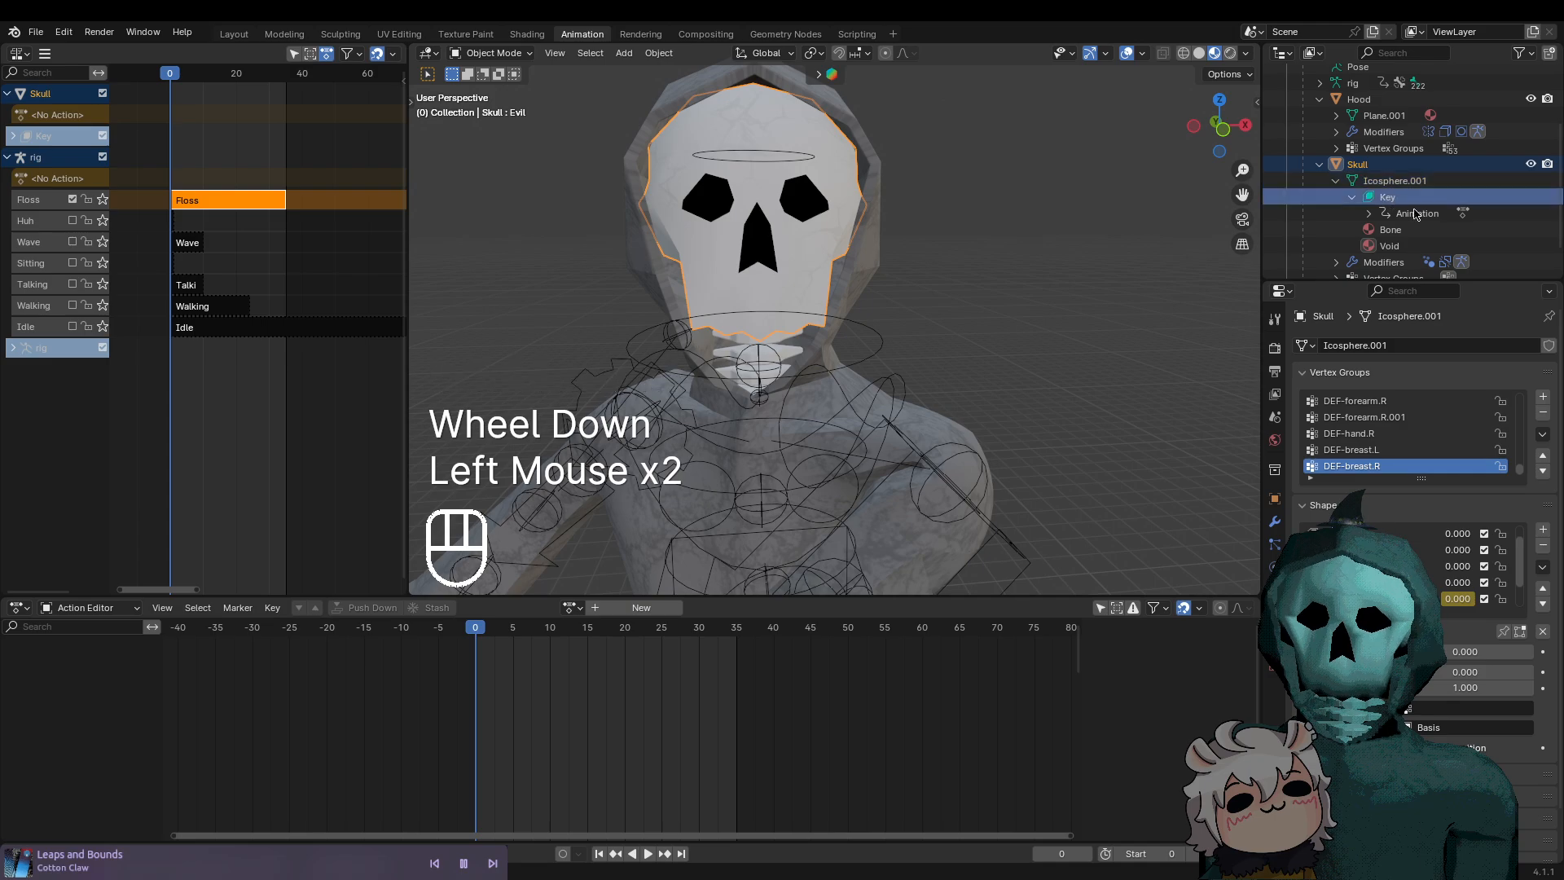
click(1418, 216)
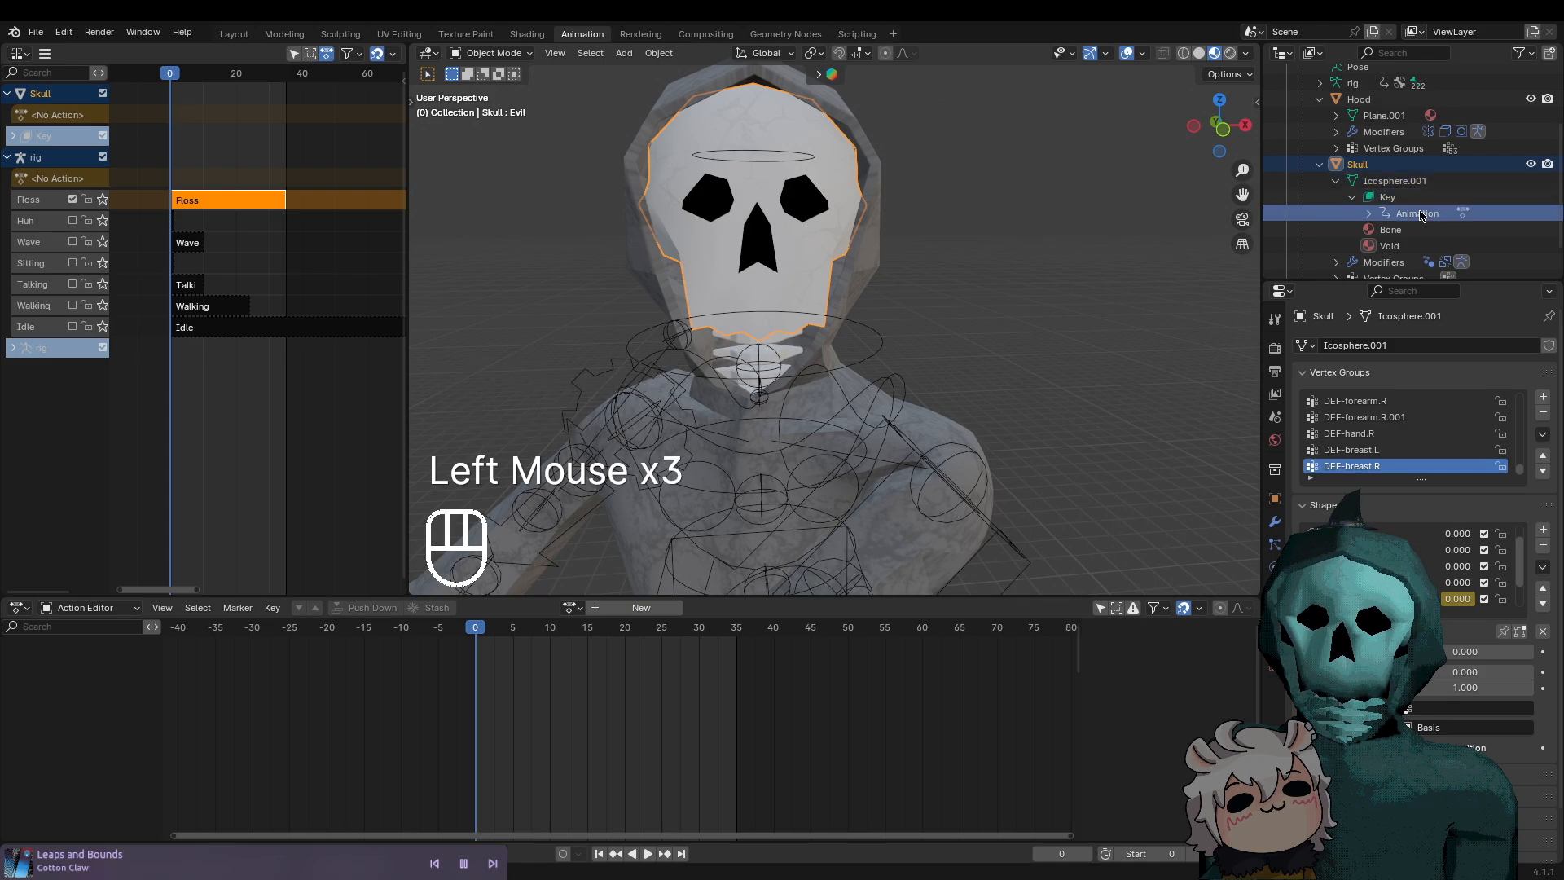
click(1369, 215)
click(1426, 231)
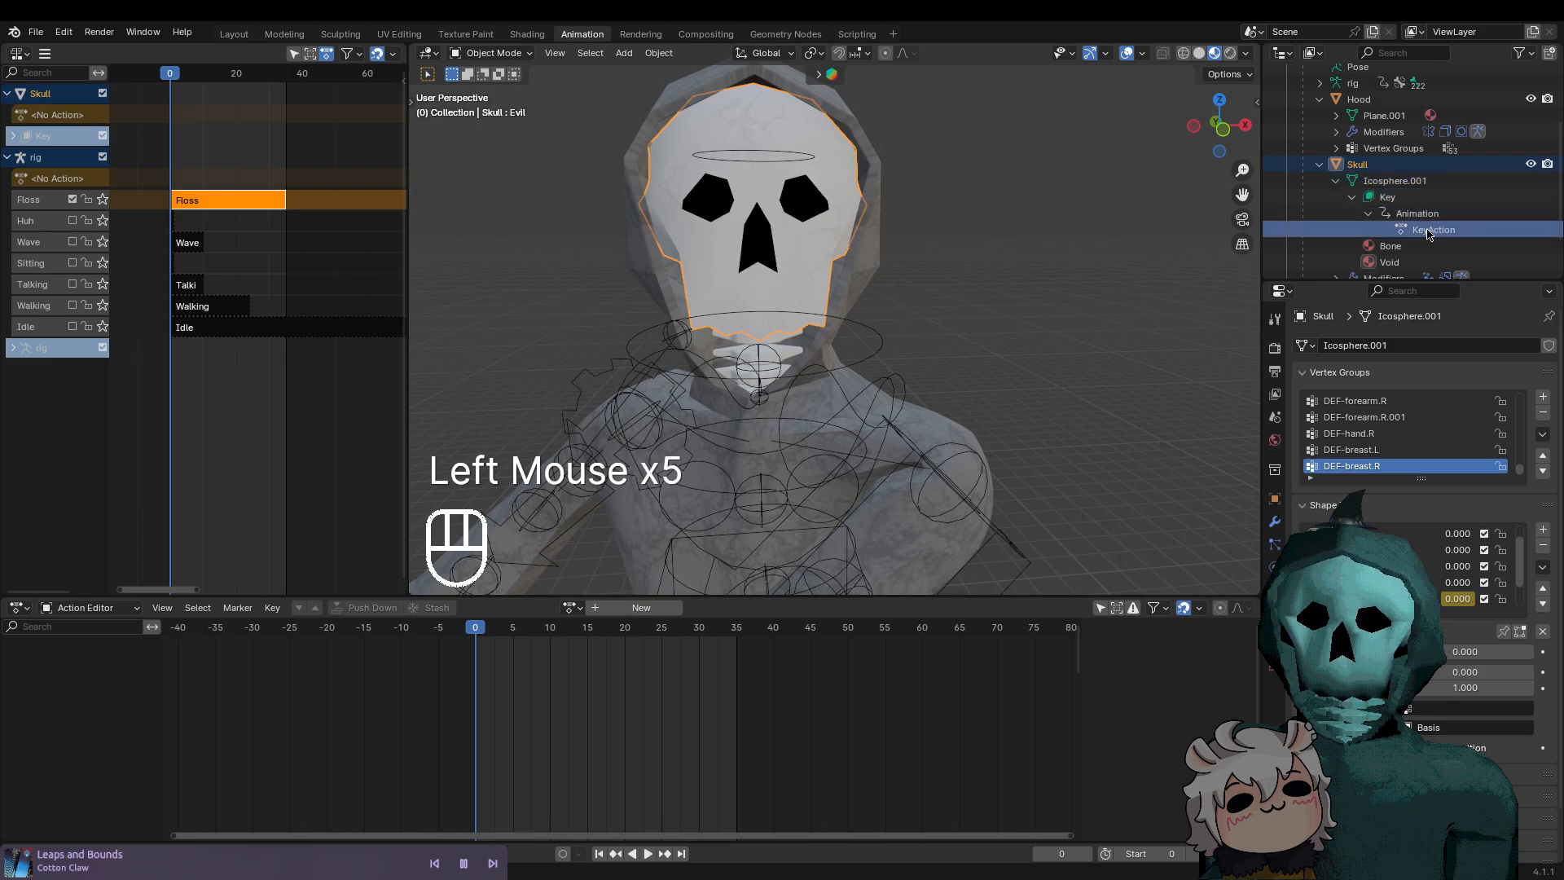
right_click(1428, 235)
click(1427, 235)
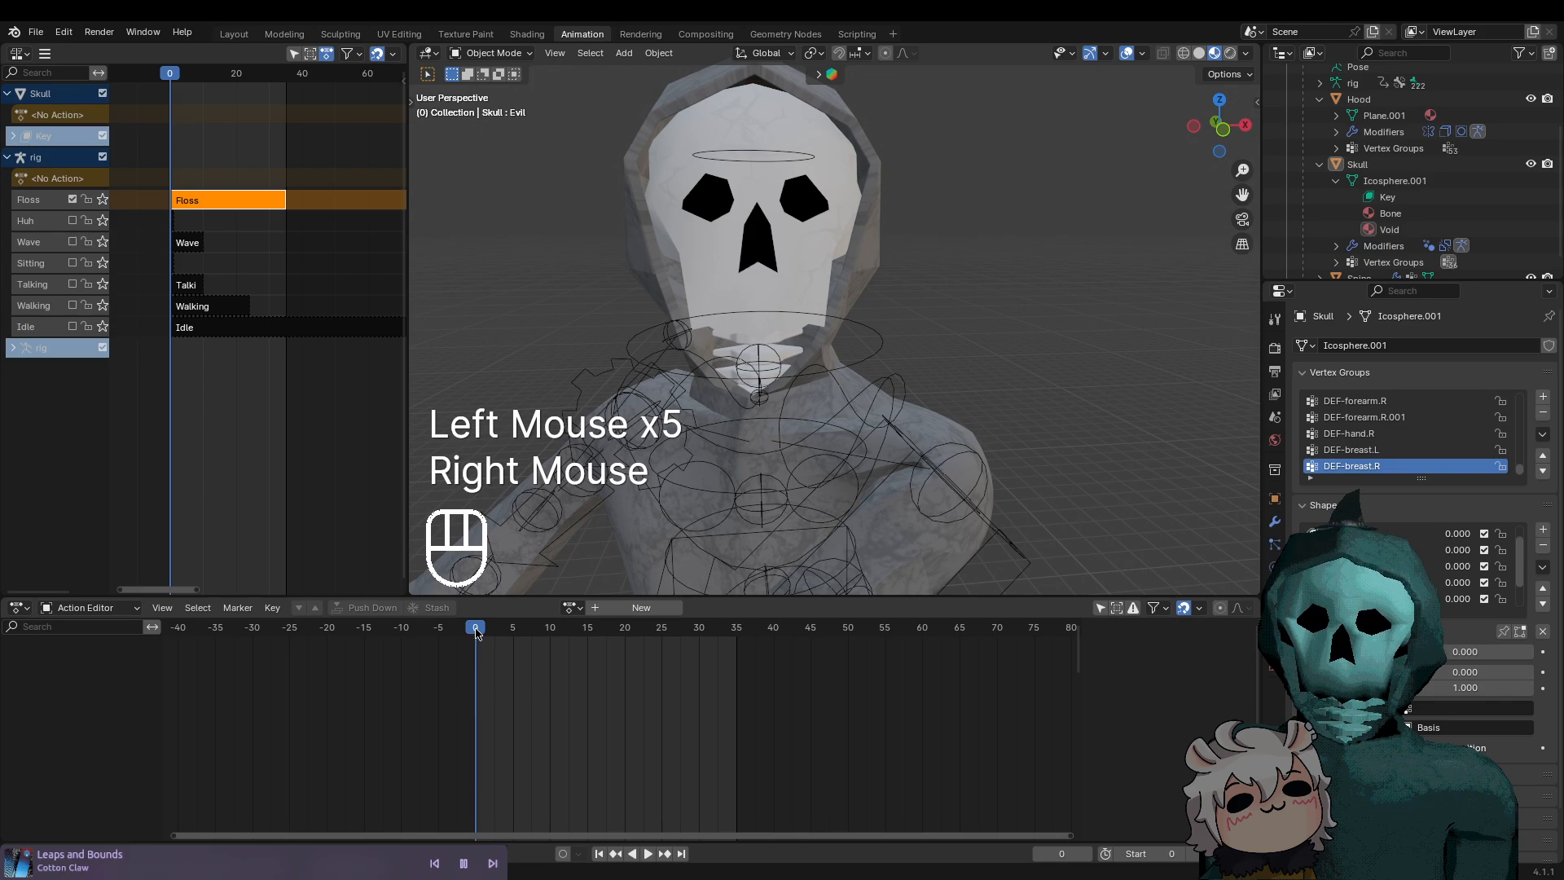
Check the animation from frame 0 by playing and scrubbing it, with the rig selected
key(space)
key(Escape)
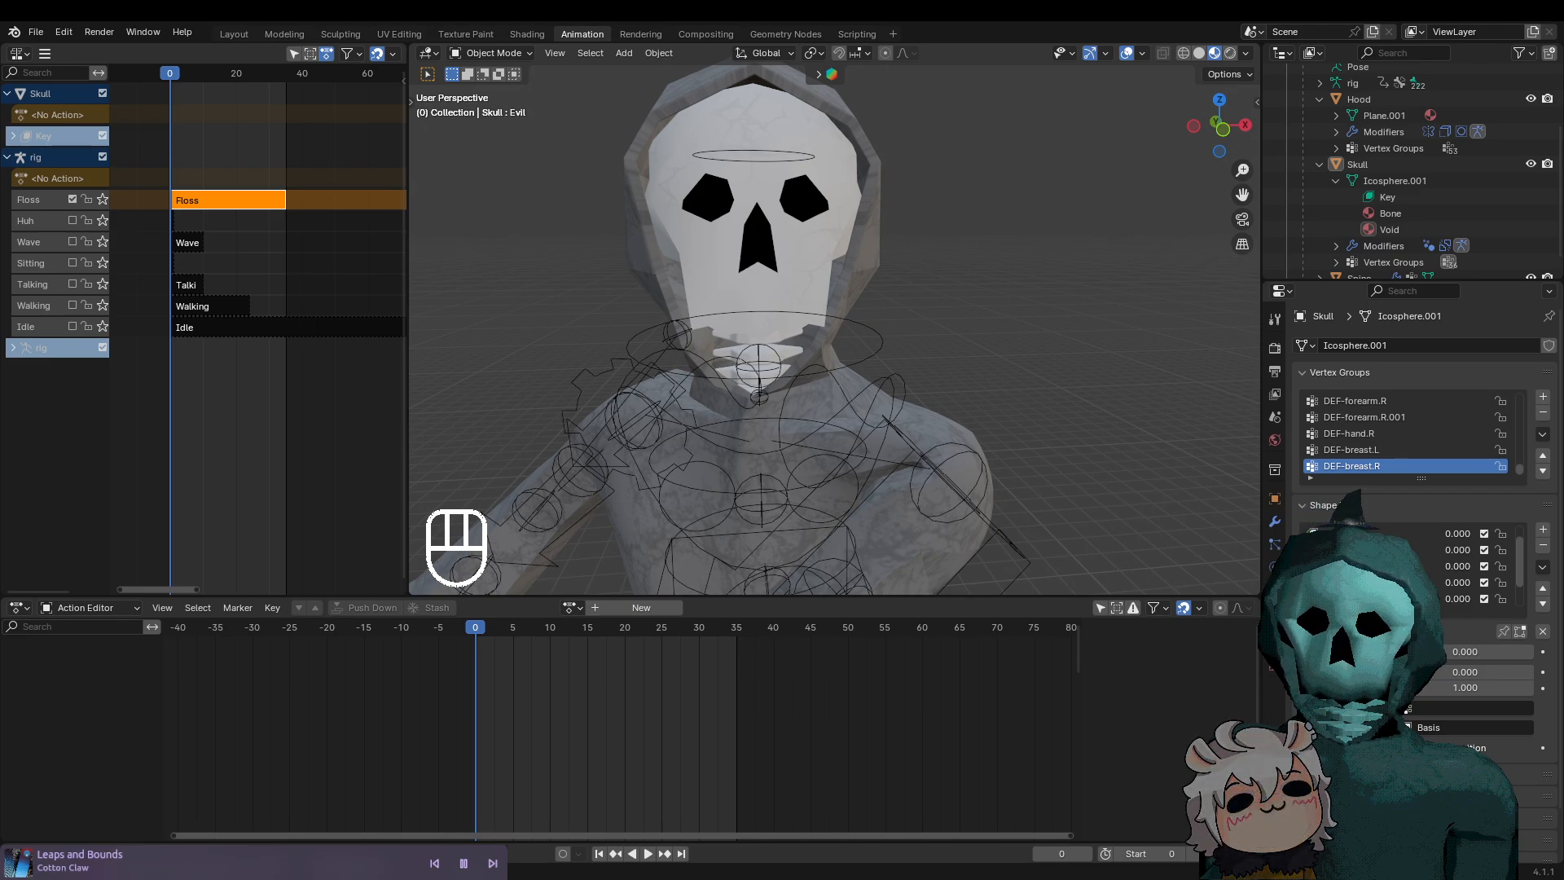
click(883, 350)
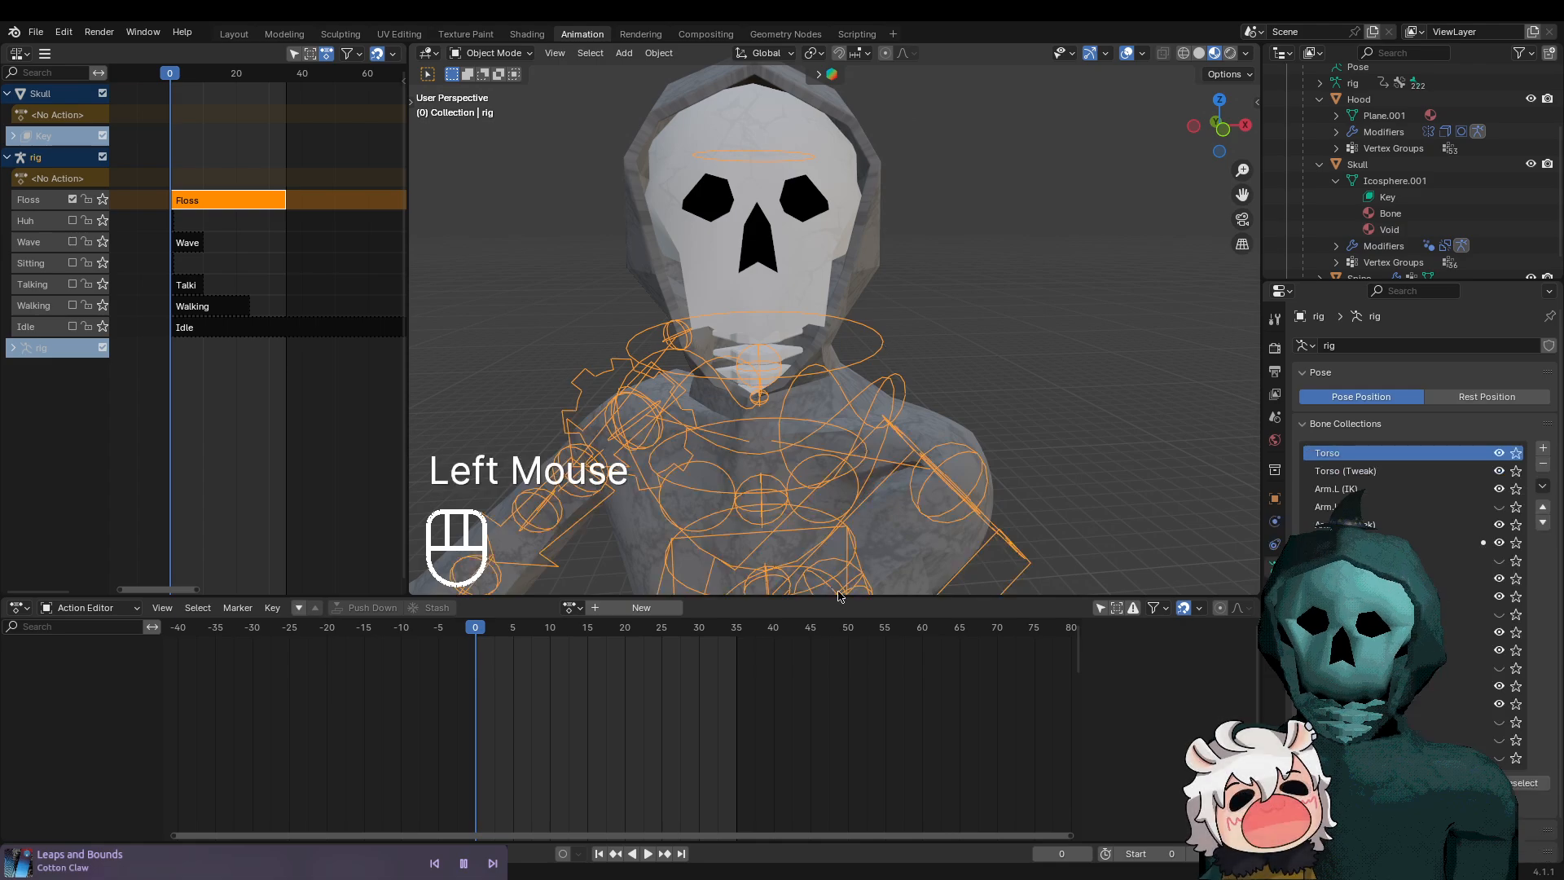
drag(472, 628, 307, 650)
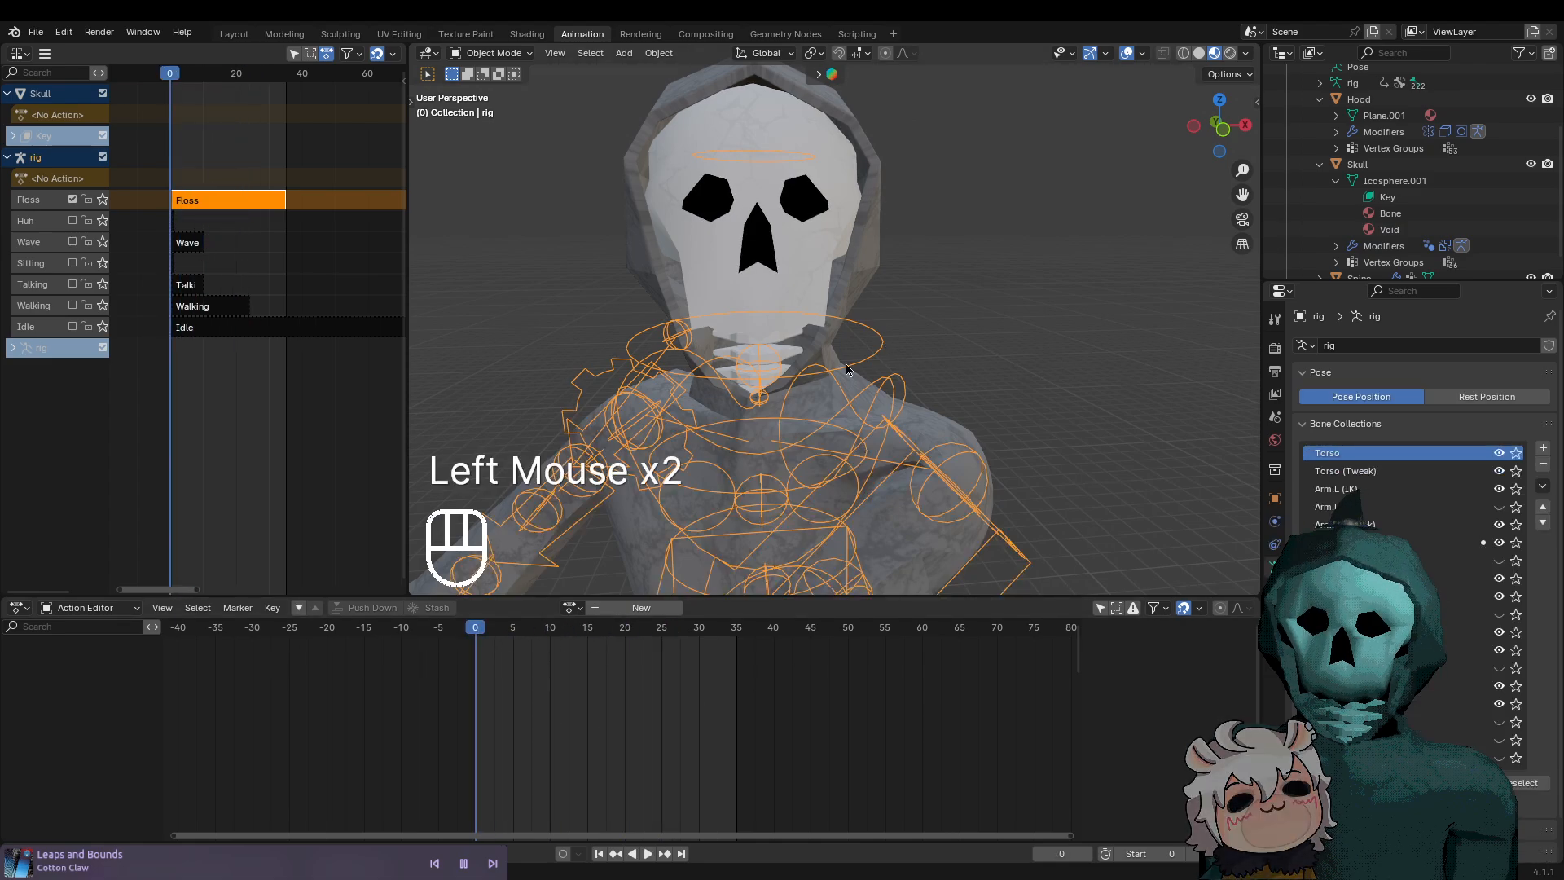
scroll(919, 337, down, 2)
scroll(999, 363, up, 2)
scroll(986, 370, down, 2)
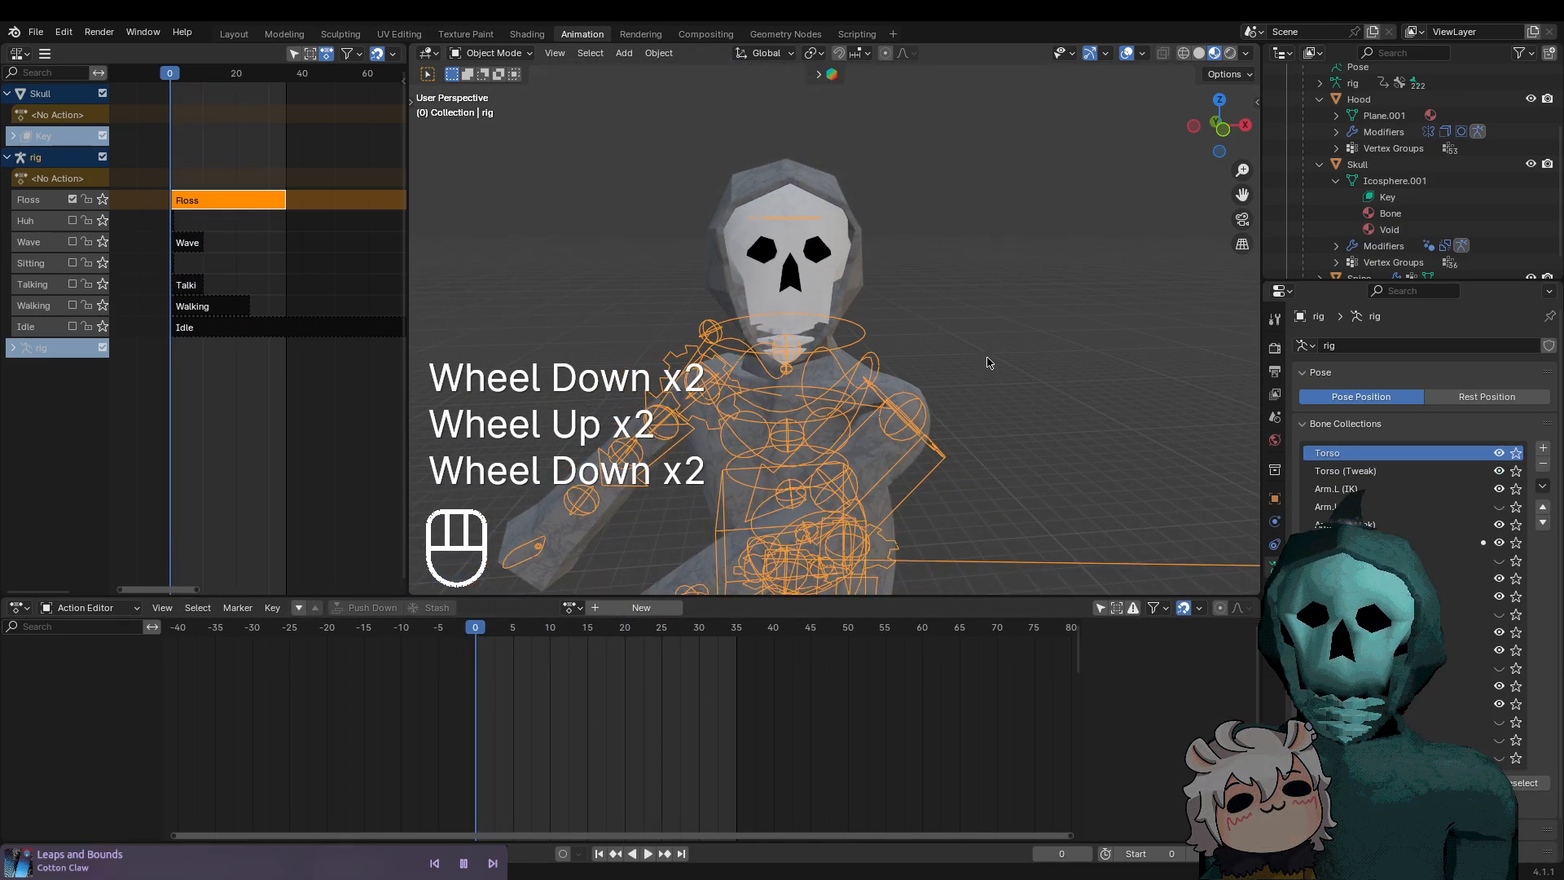
Reselect the rig and browse the actions that can be linked to it in the Action Editor
click(1092, 285)
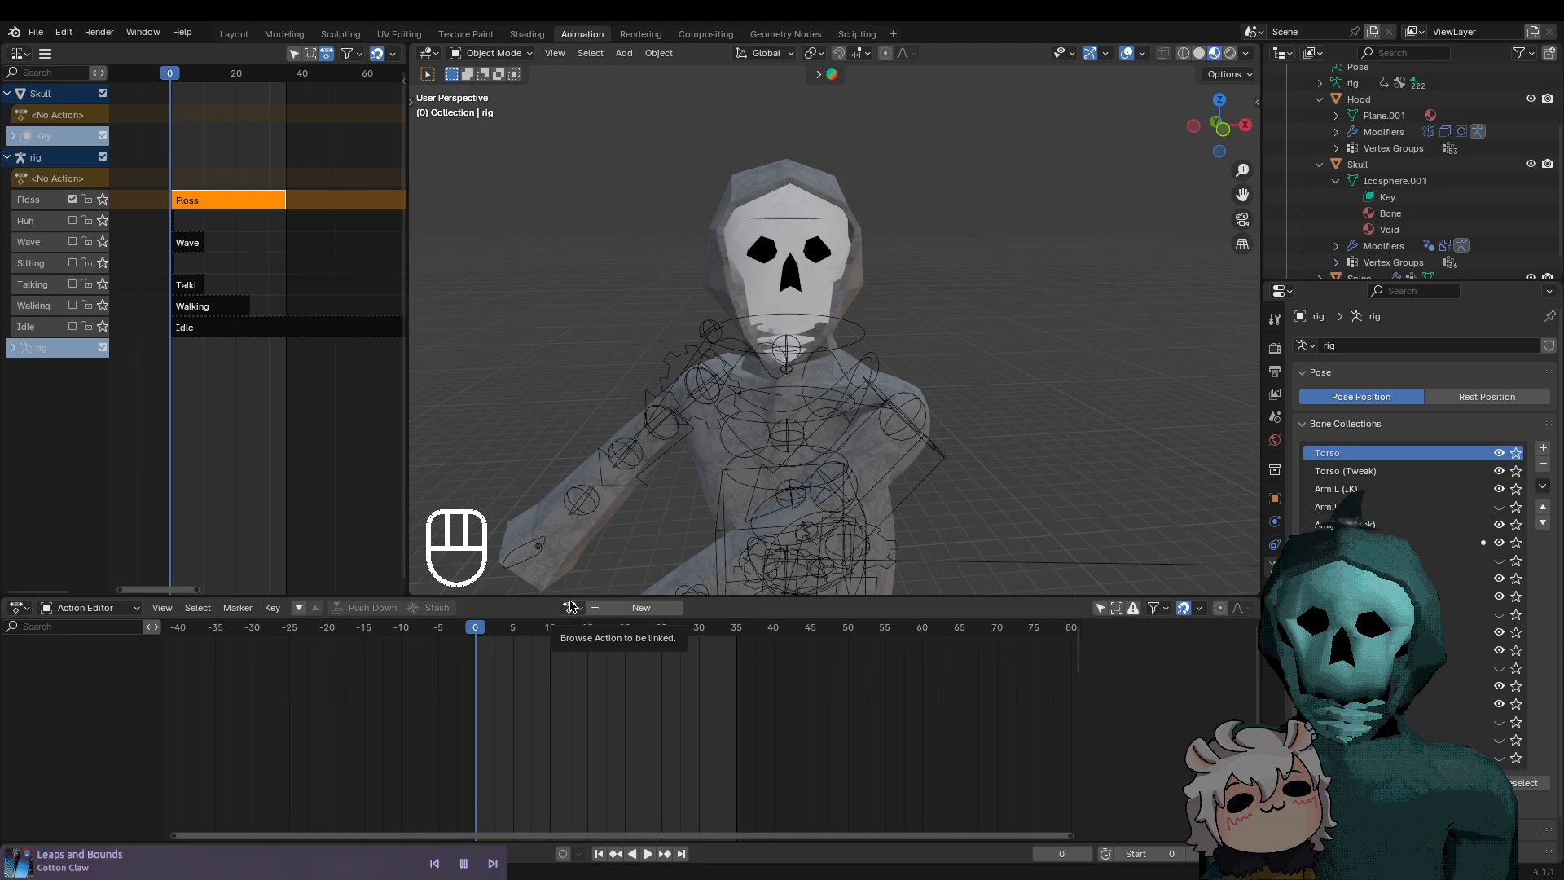
click(640, 401)
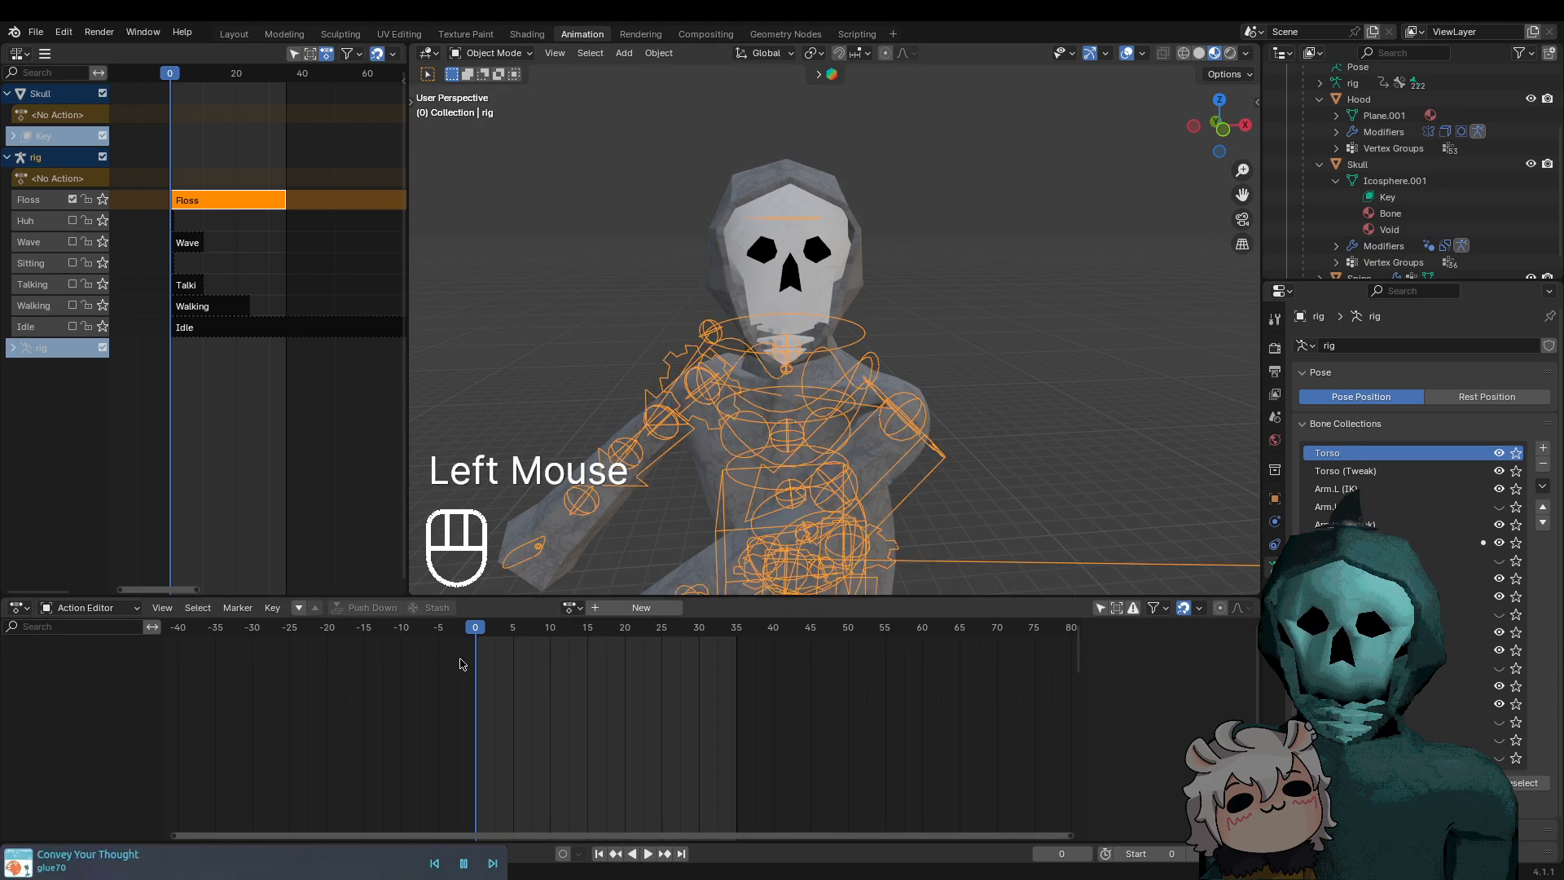
click(571, 610)
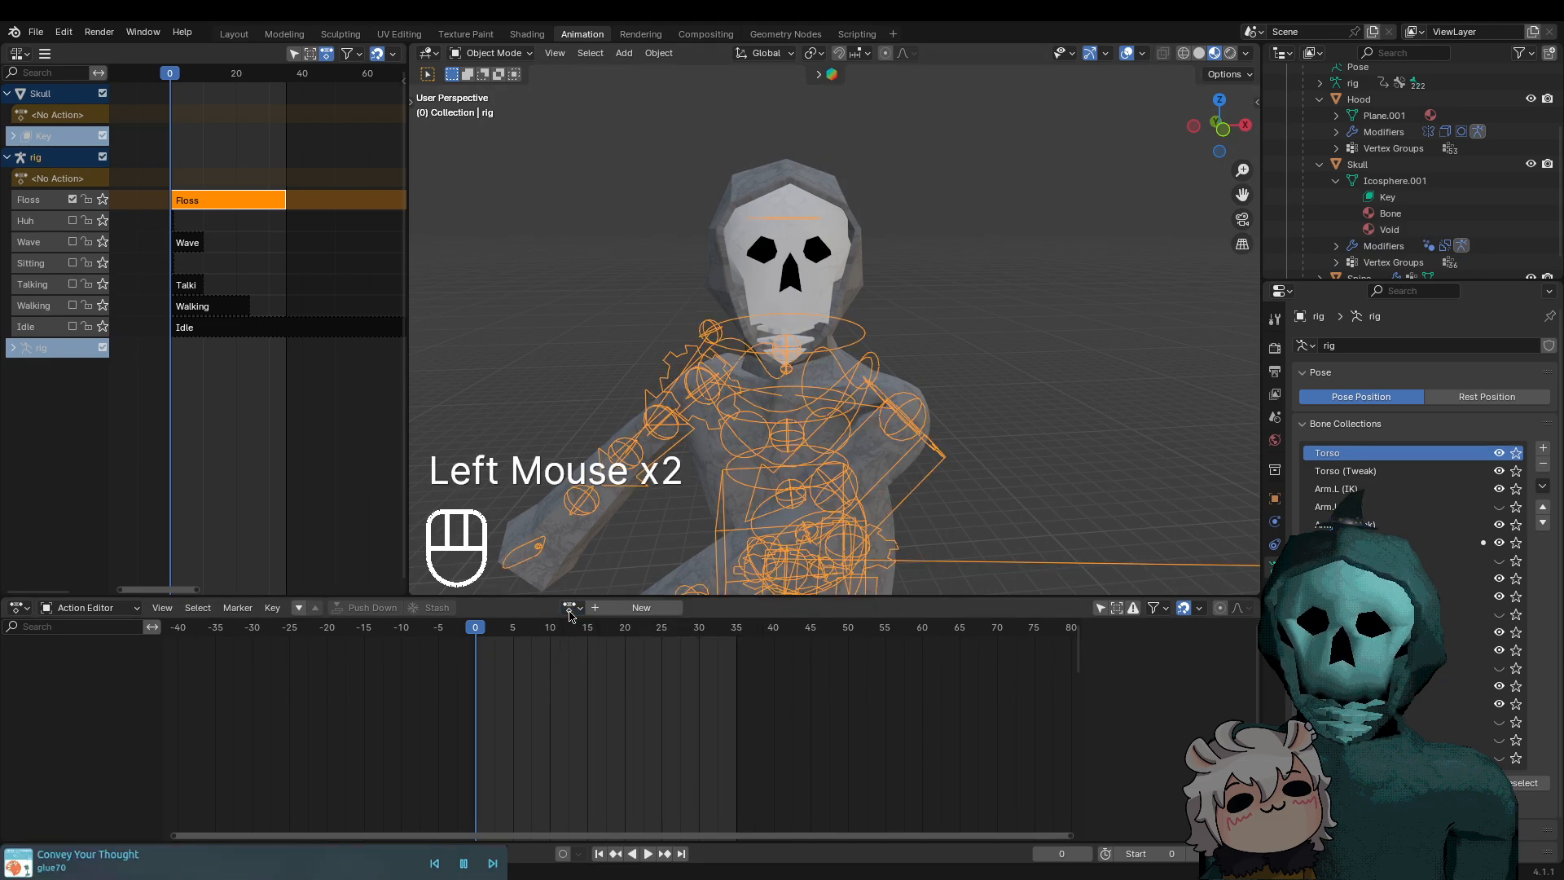
drag(483, 627, 405, 639)
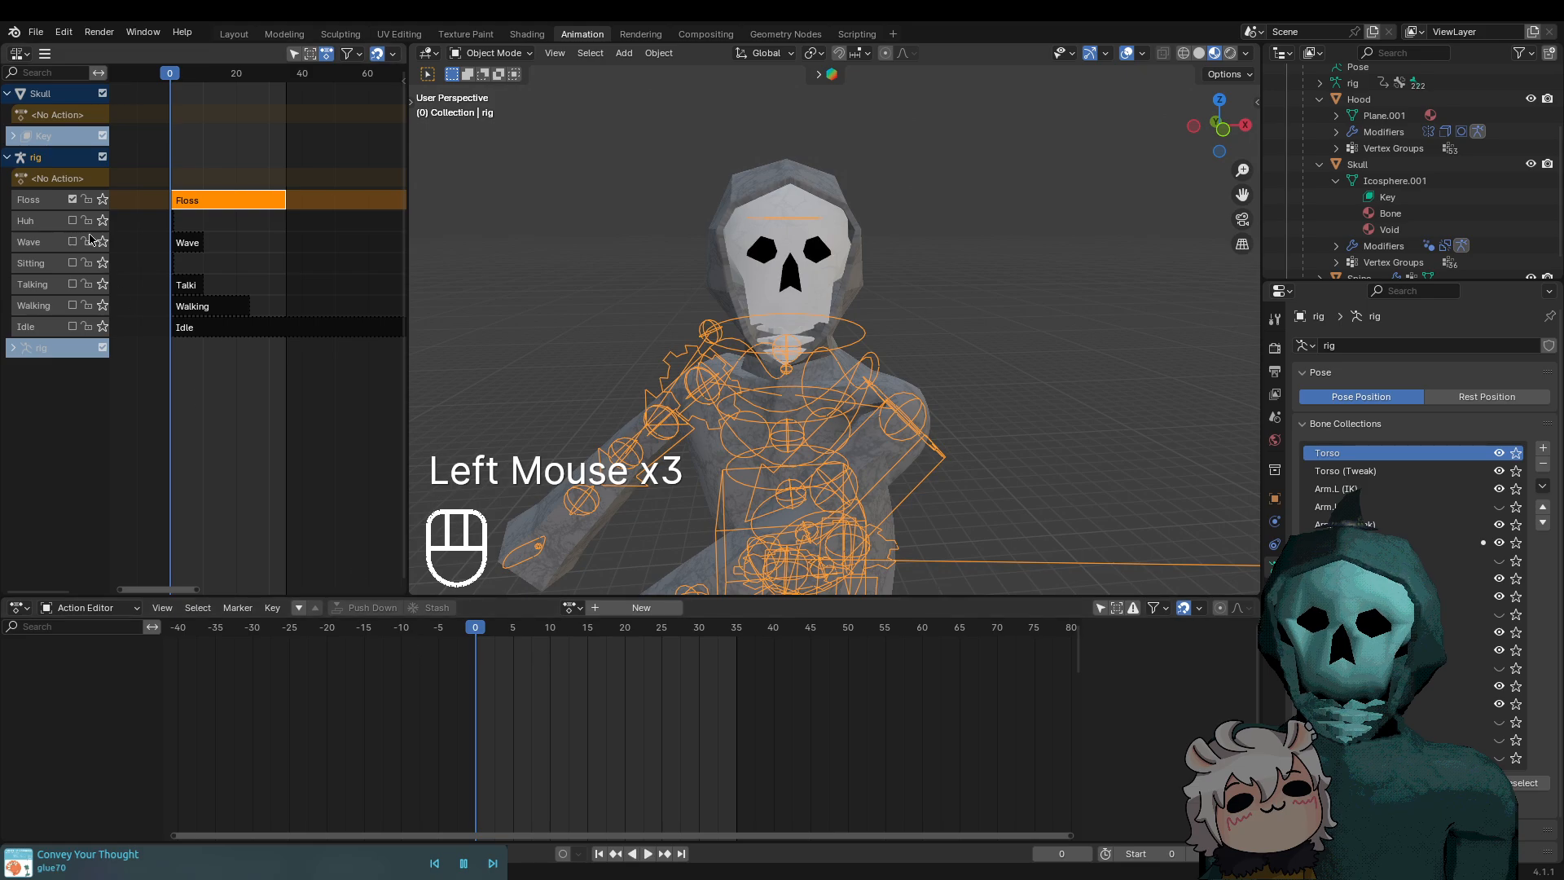
drag(521, 631, 473, 634)
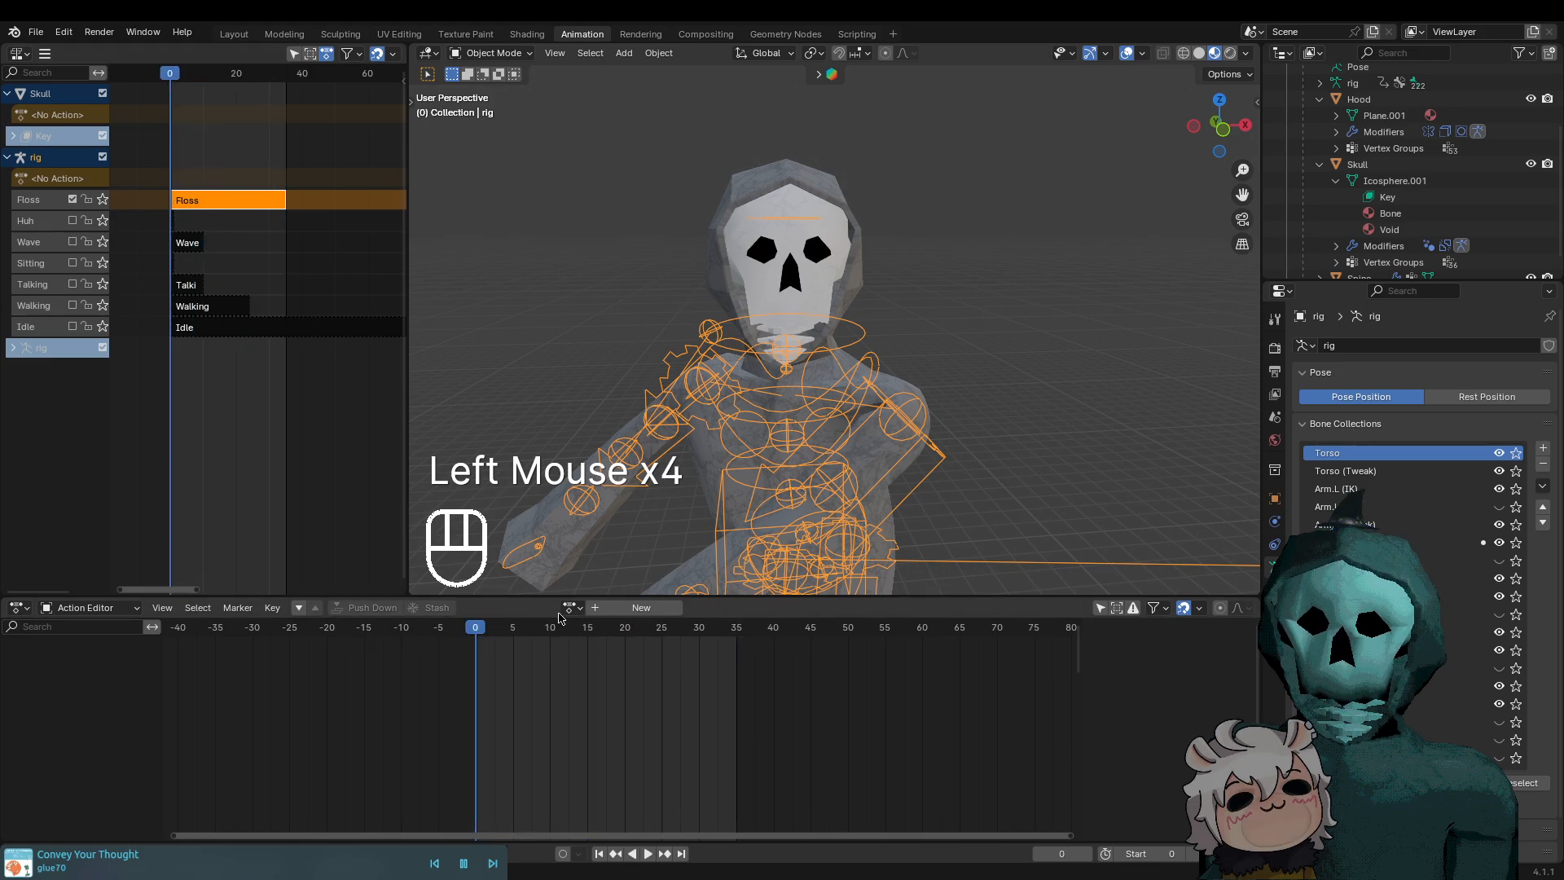
click(570, 609)
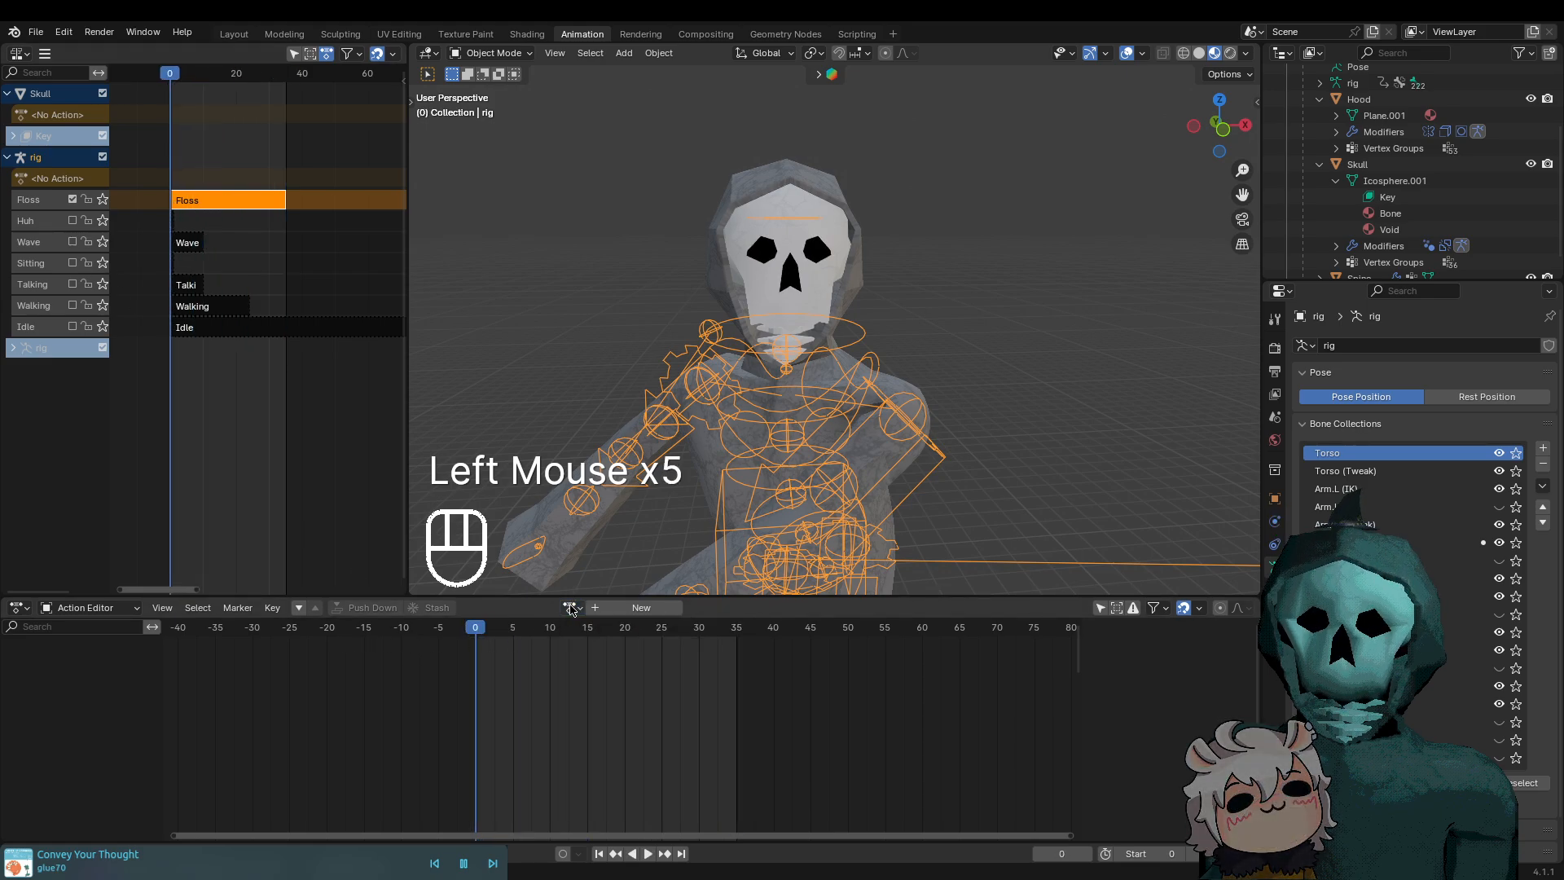
scroll(638, 485, down, 2)
scroll(638, 485, up, 2)
Undo the deletions of the shape key's KeyAction and of Skull's Floss action and NLA track
key(ctrl+z)
key(ctrl+z)
key(ctrl+z)
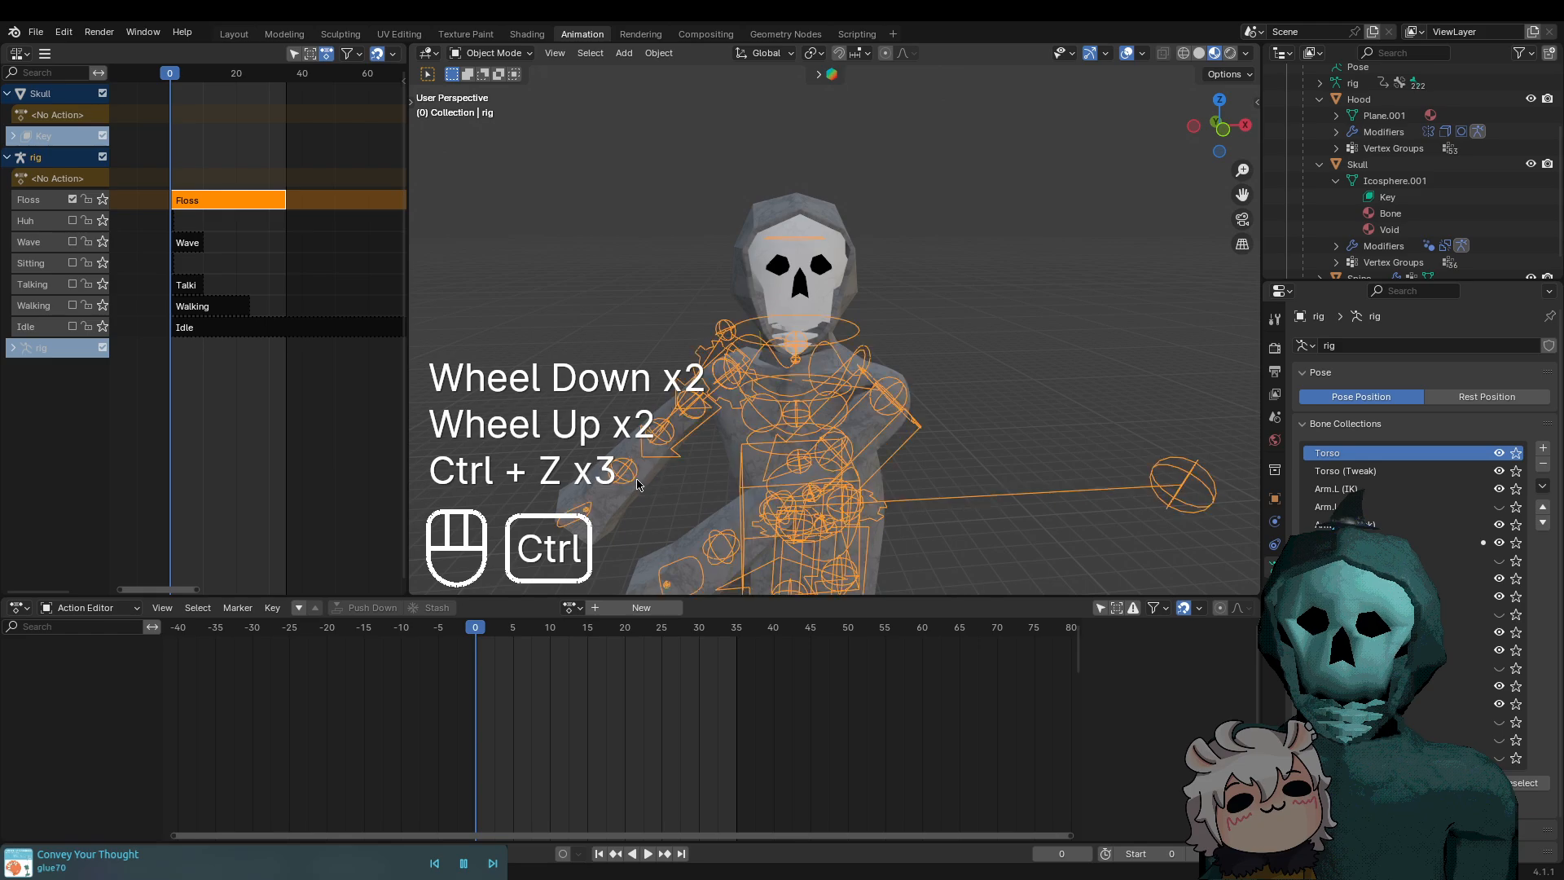
key(ctrl+z)
key(ctrl+z)
key(ctrl+z)
key(ctrl+z)
key(ctrl+z)
key(ctrl+z)
key(ctrl+z)
key(ctrl+z)
key(ctrl+z)
key(ctrl+z)
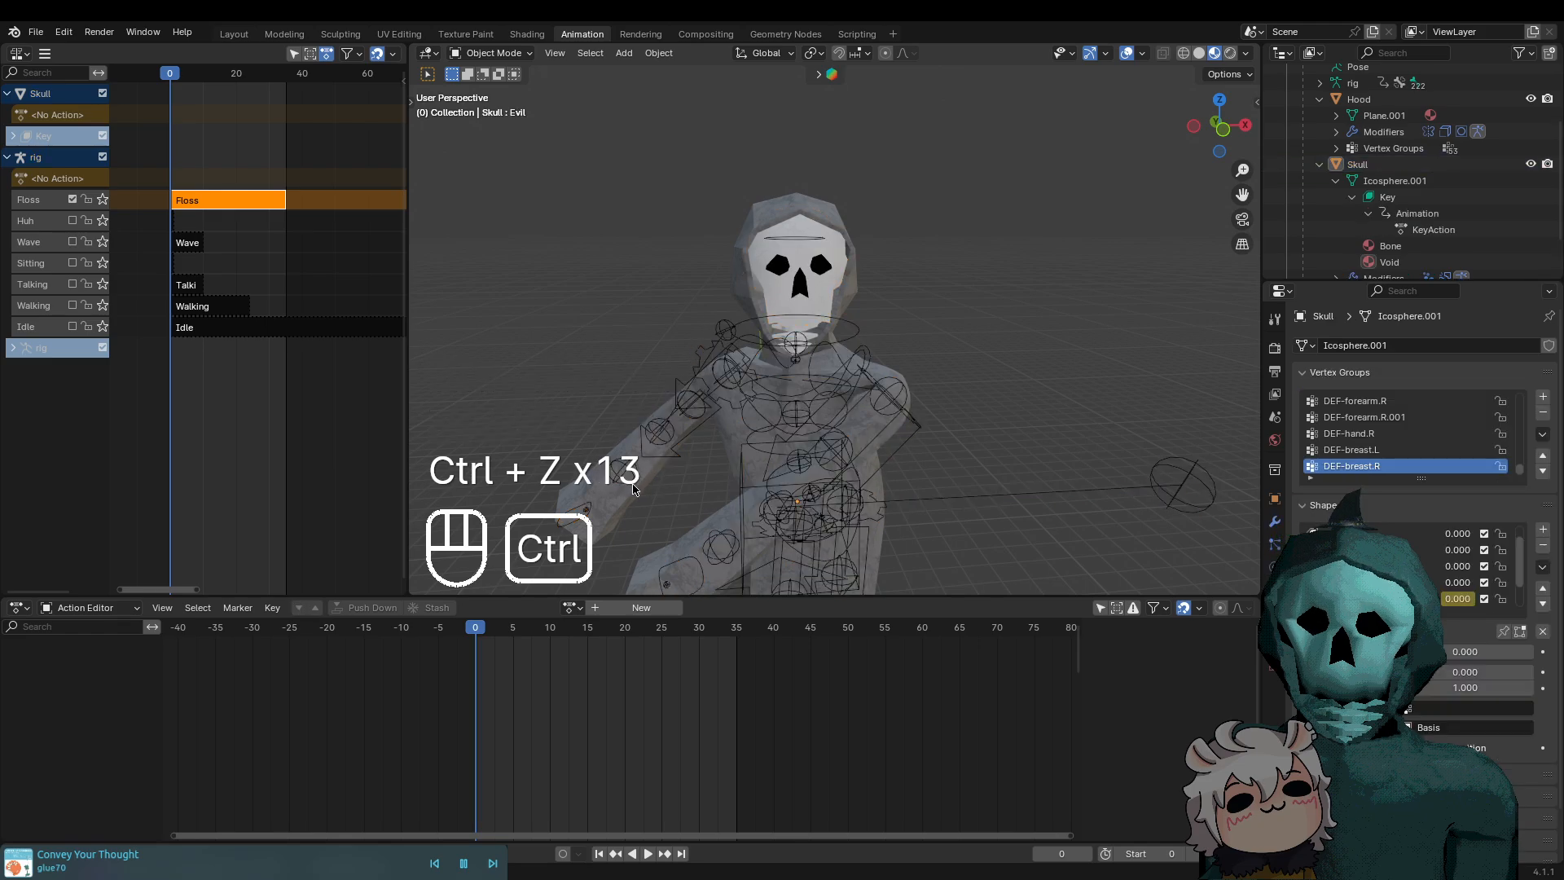
key(ctrl+z)
key(ctrl+z)
key(ctrl+z)
key(ctrl+z)
key(ctrl+z)
key(ctrl+z)
key(ctrl+z)
key(ctrl+z)
key(ctrl+z)
key(ctrl+z)
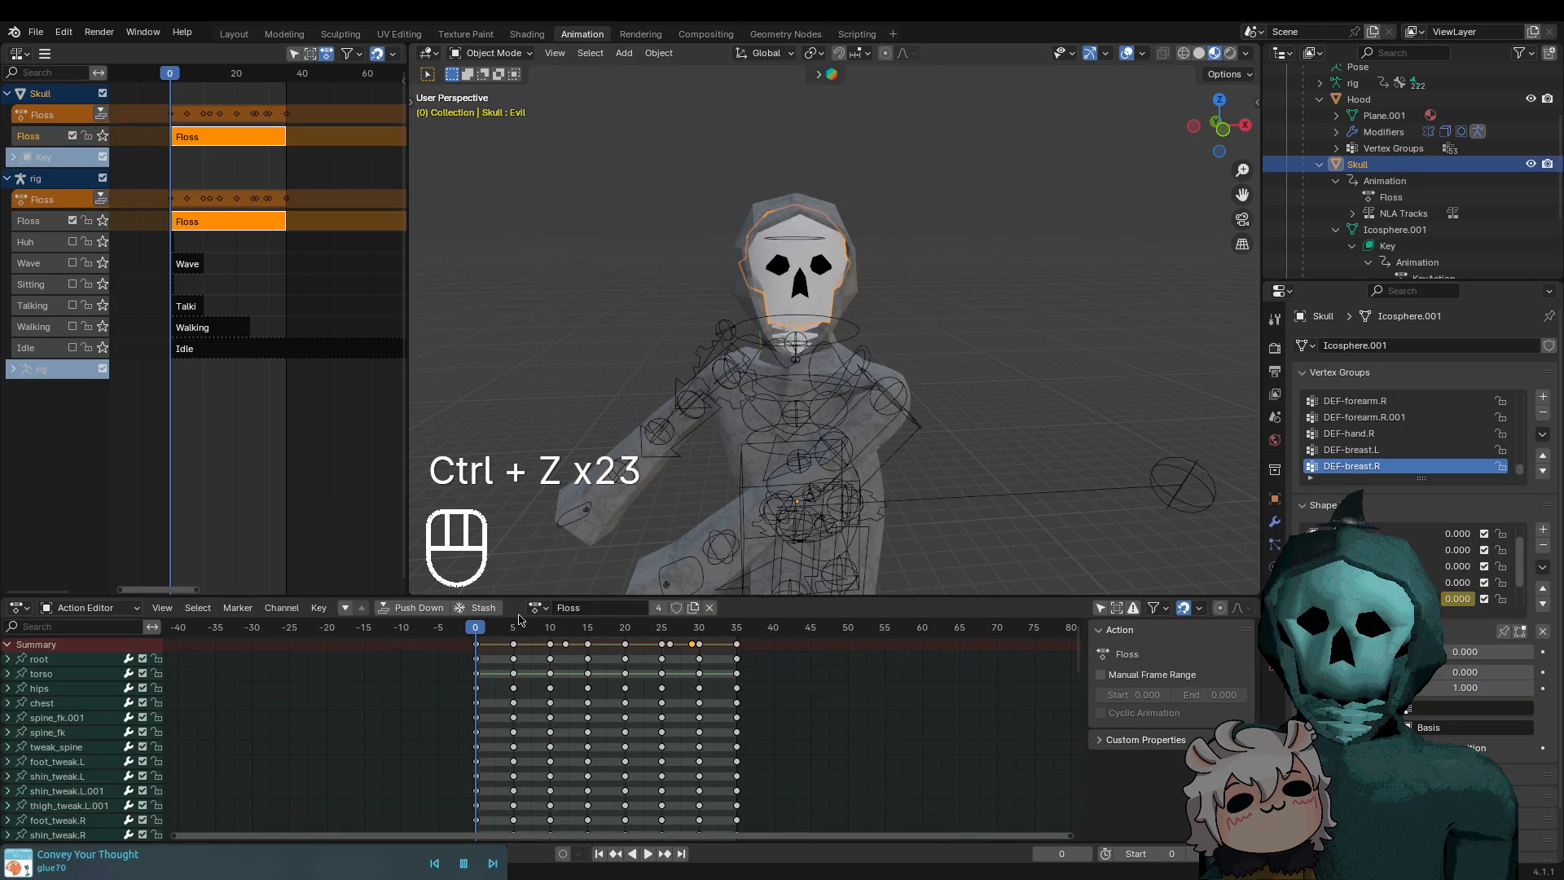
Play the restored floss animation with Skull's face in close view, stopping at frame 35
click(754, 521)
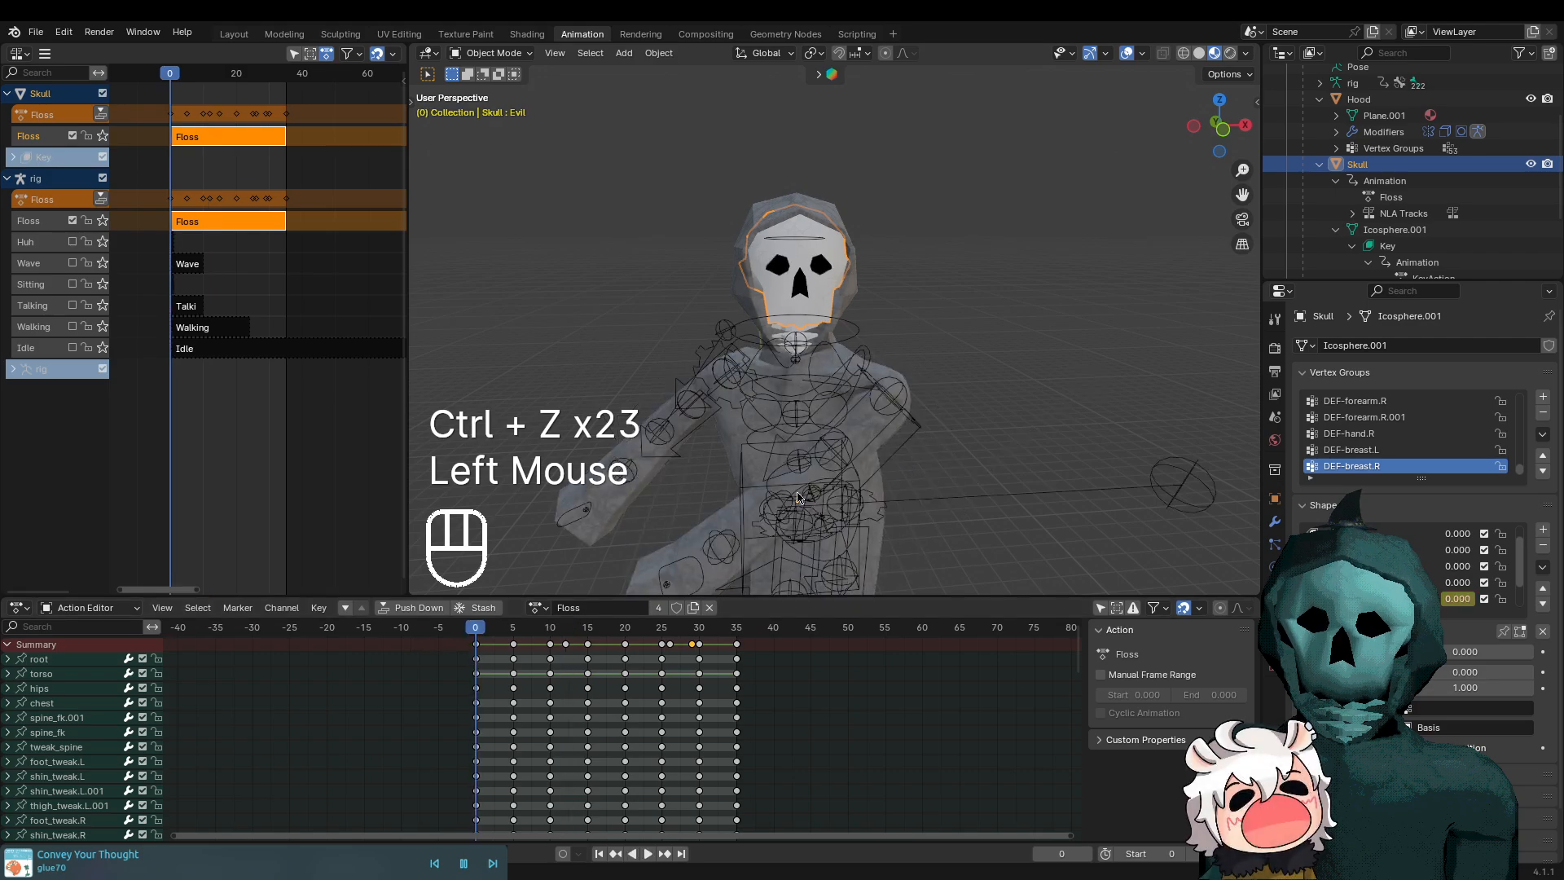
scroll(754, 521, down, 2)
scroll(839, 467, up, 2)
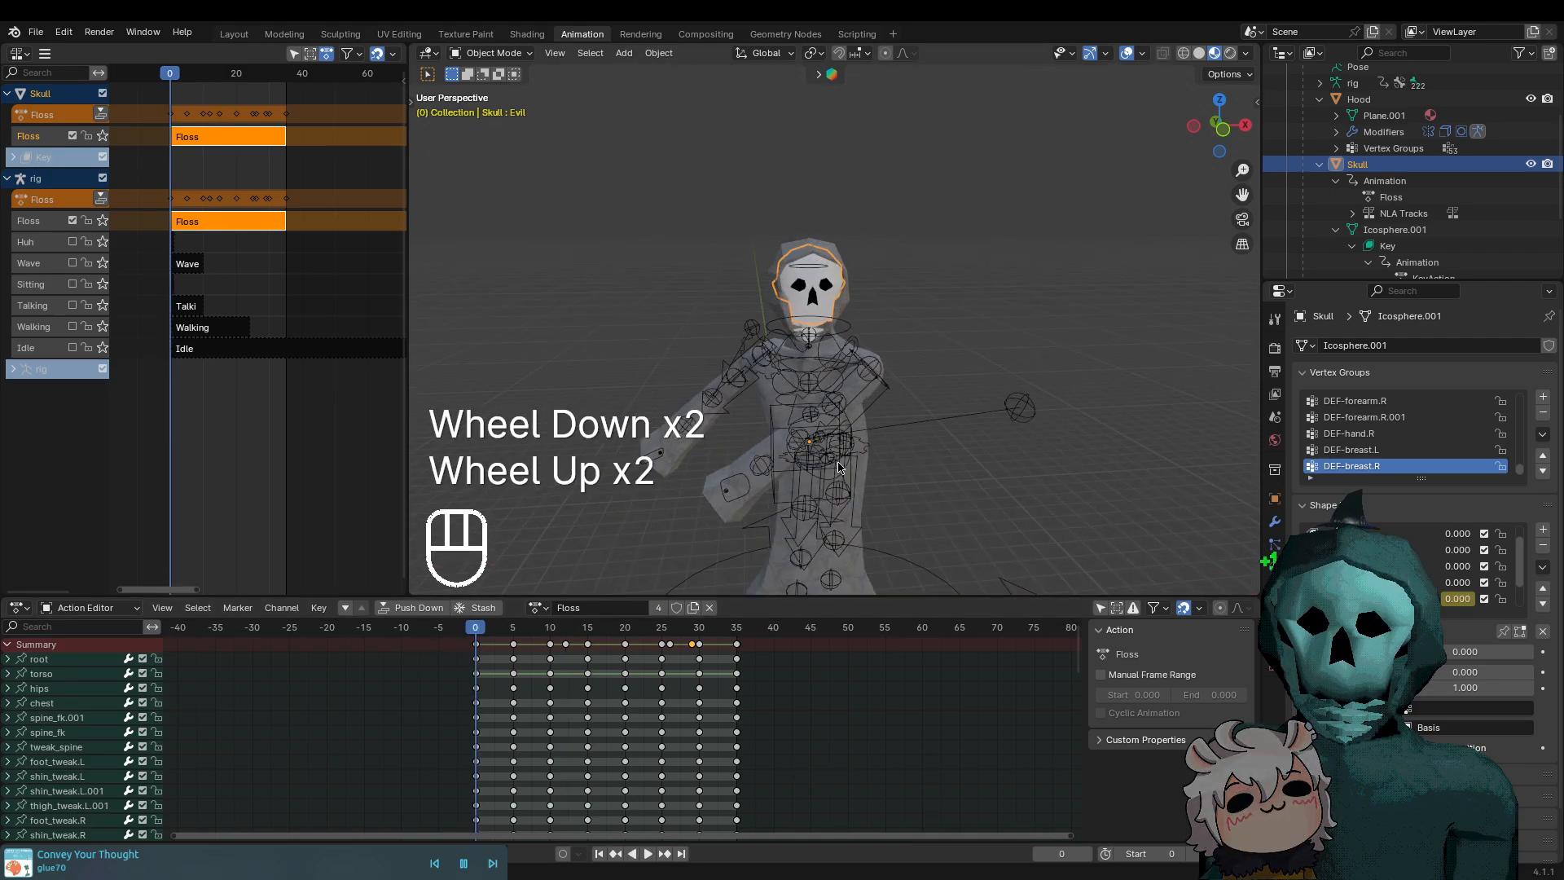
key(space)
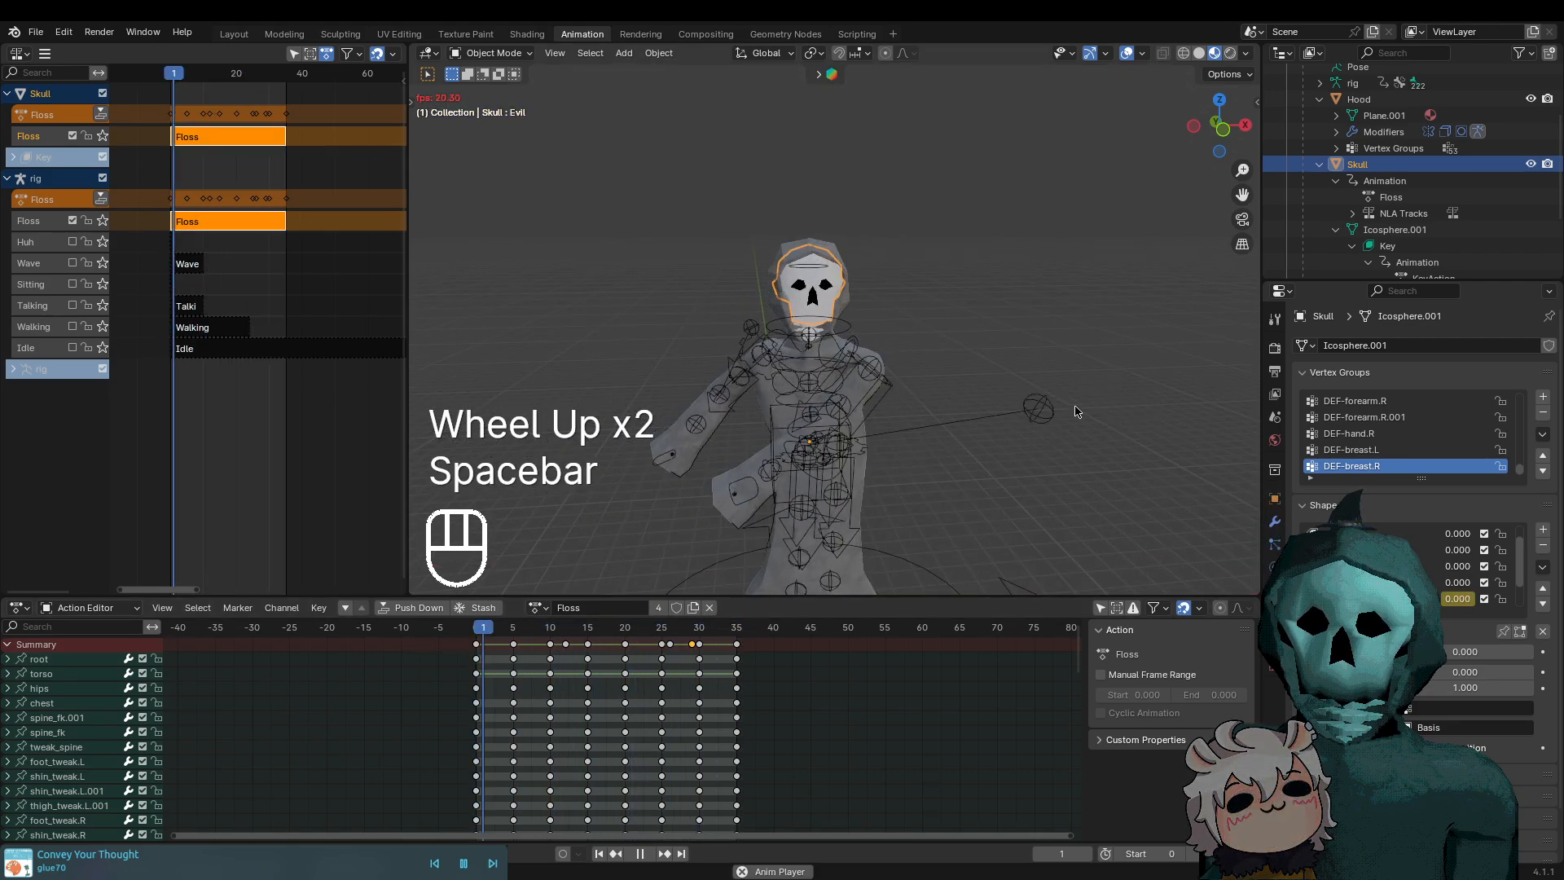
scroll(1062, 400, up, 3)
key(space)
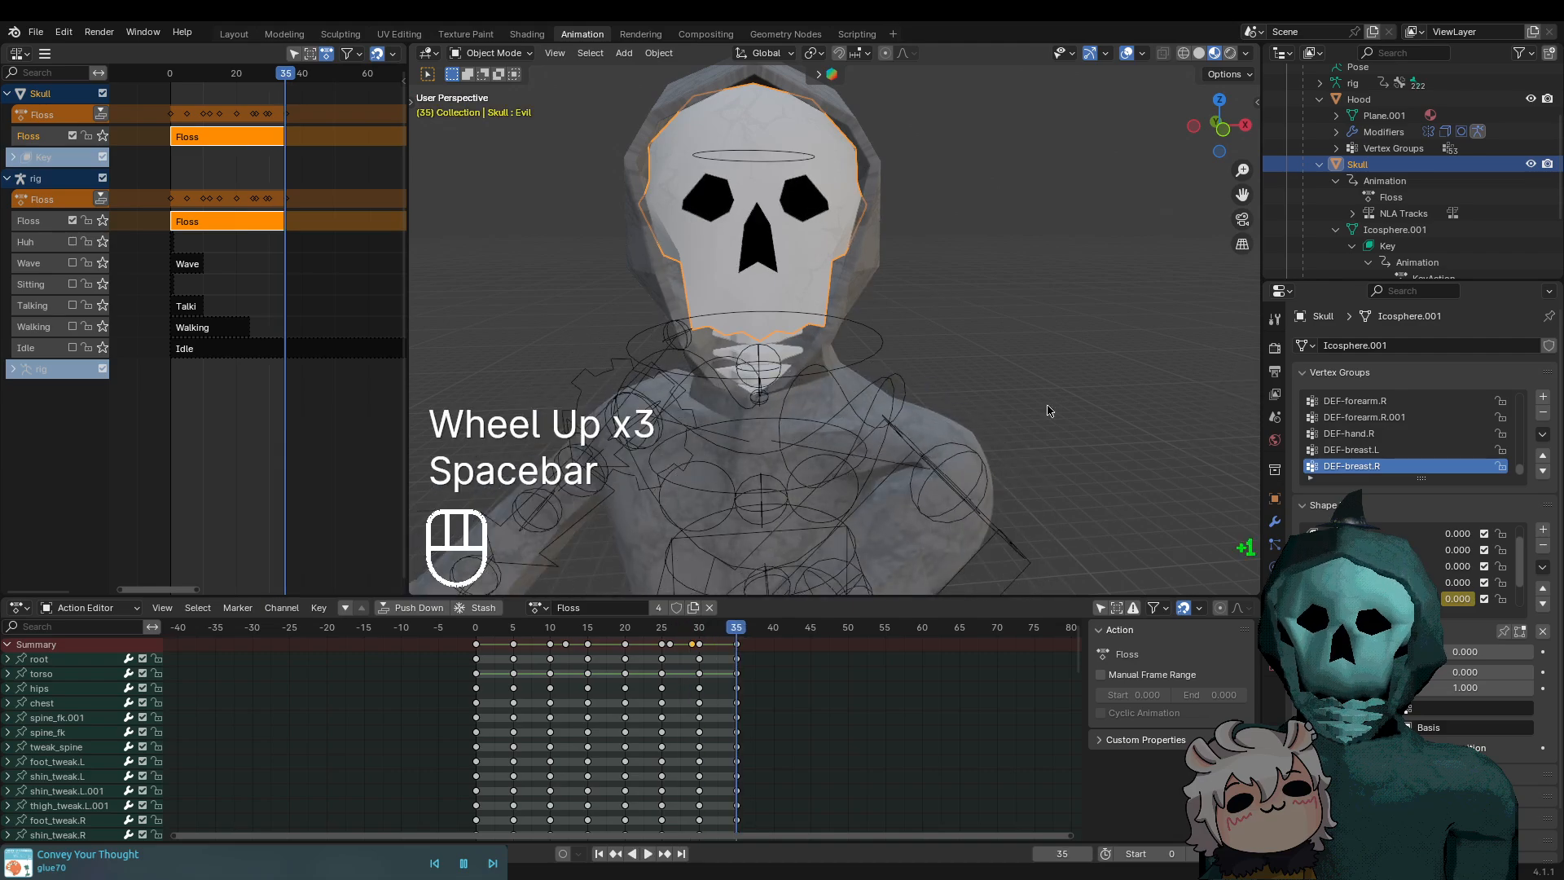
Scrub through the first 10 frames to examine Skull's blink, ending at frame 0
drag(731, 629, 369, 652)
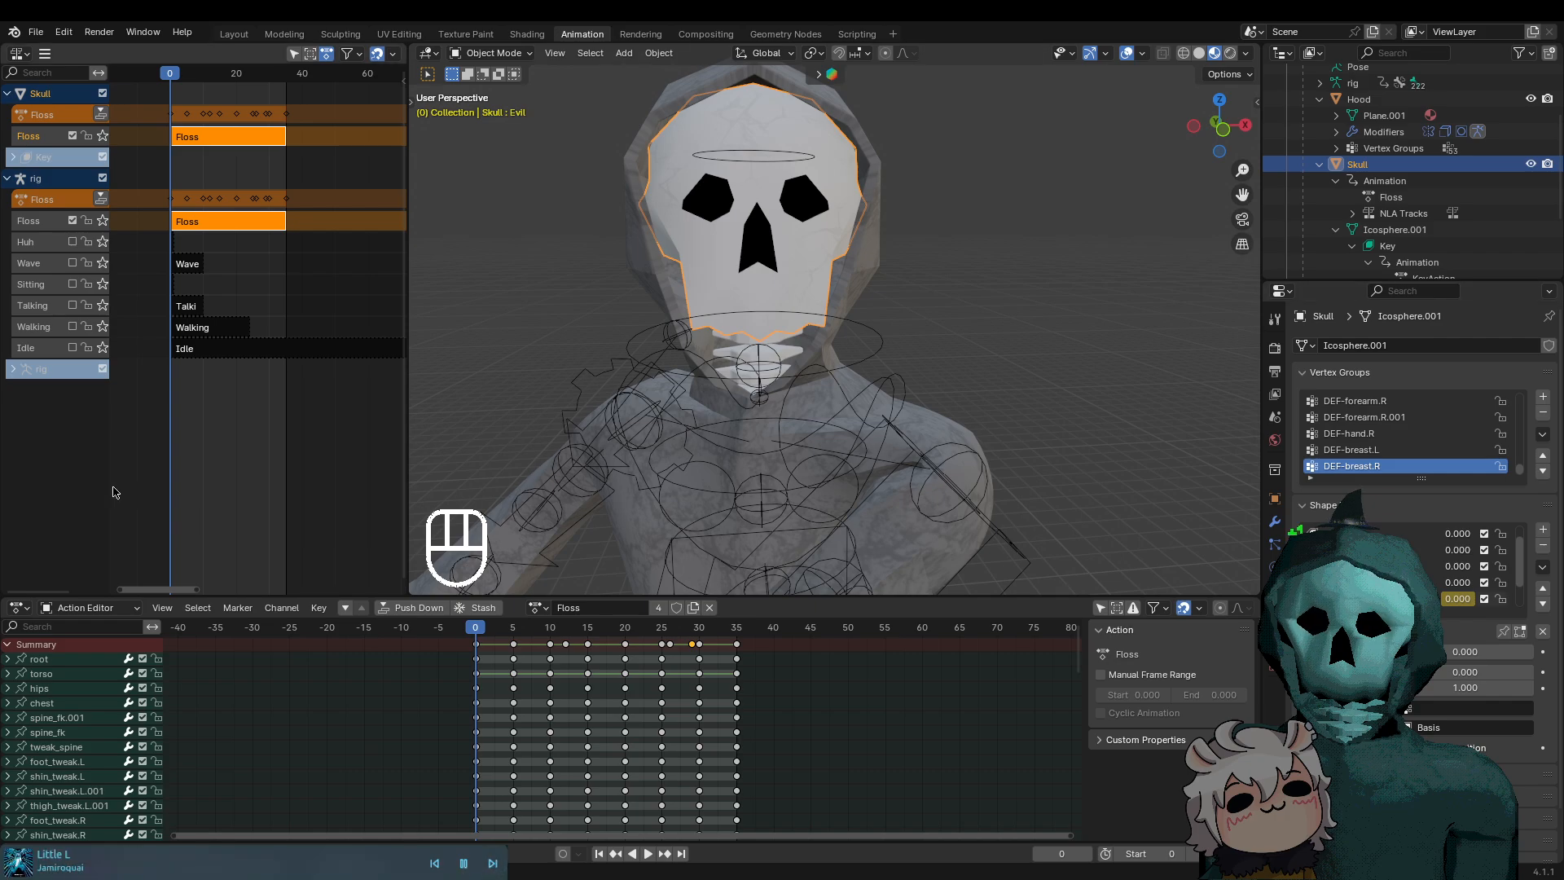
drag(509, 631, 550, 632)
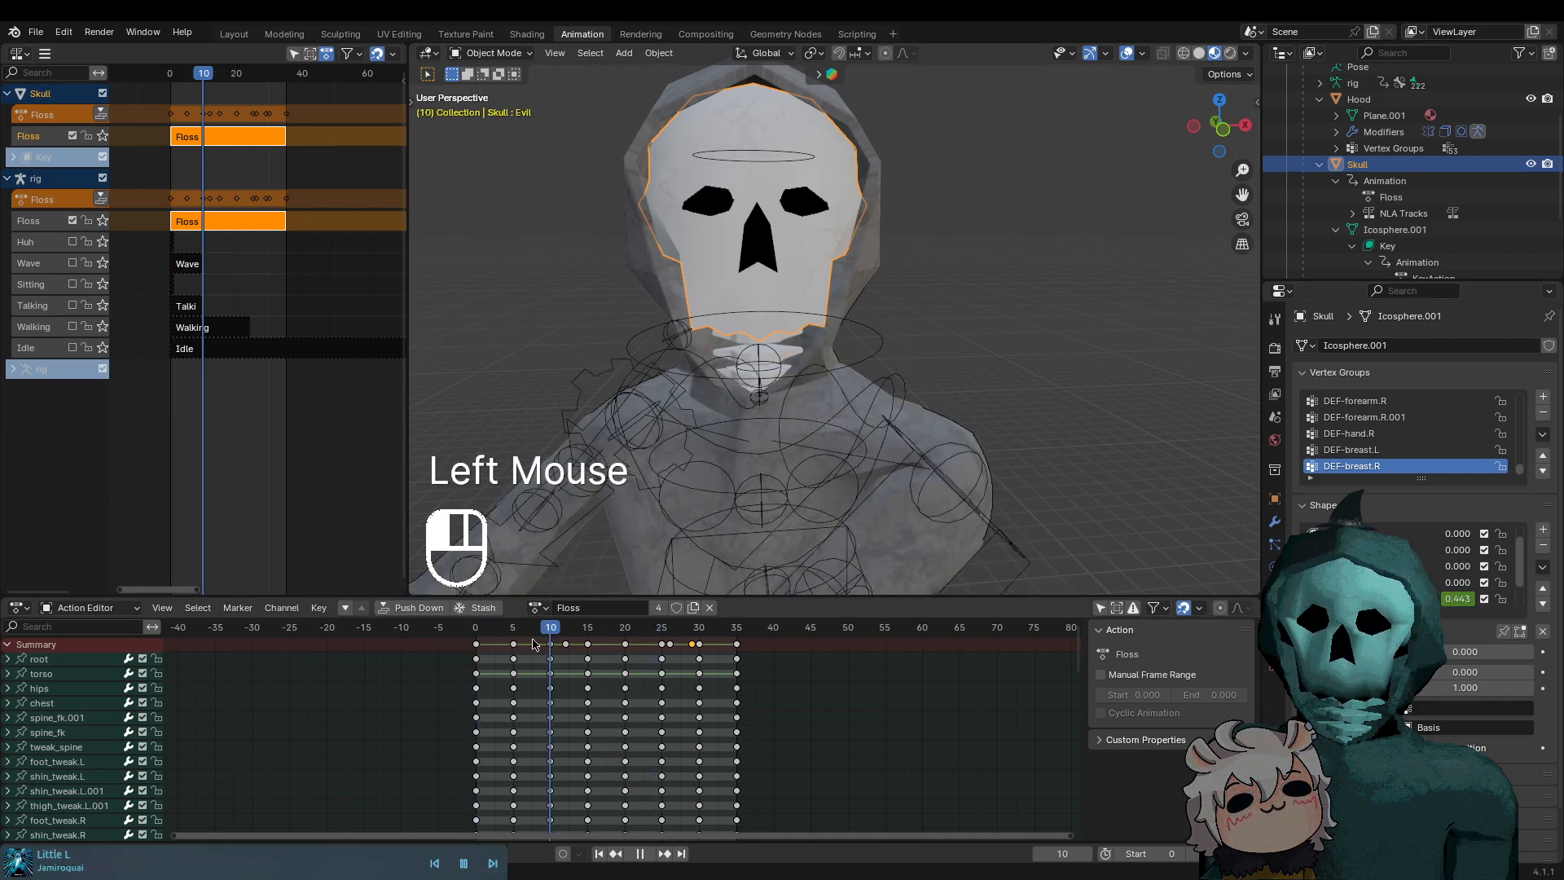
click(535, 632)
click(507, 631)
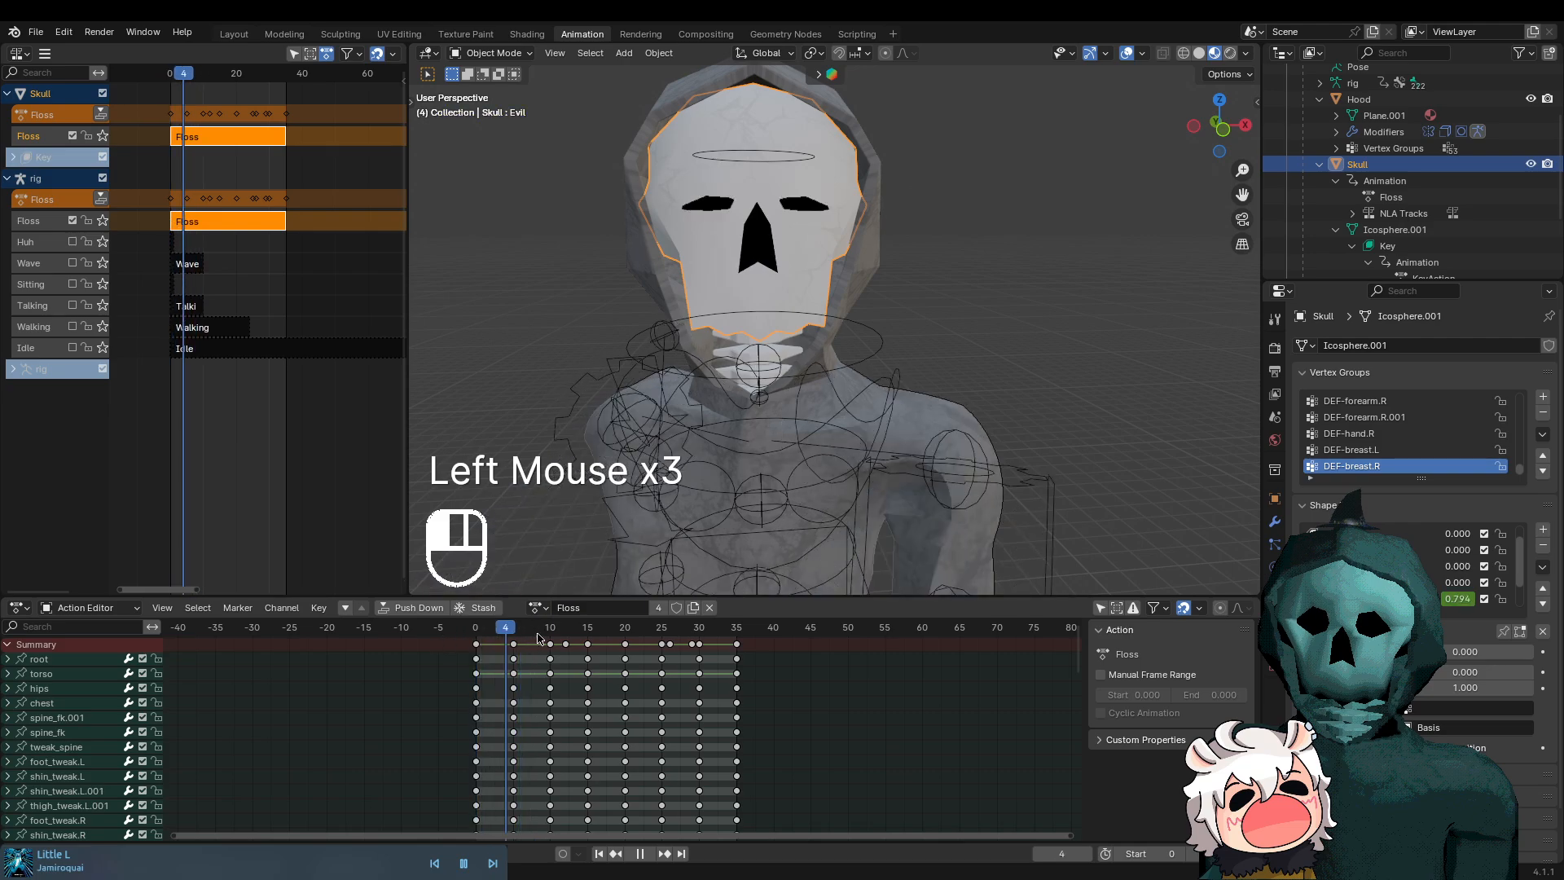
drag(363, 645, 329, 641)
Select Skull's Floss NLA track and enlarge the outliner to show all of Skull's animation and shape key data
click(38, 140)
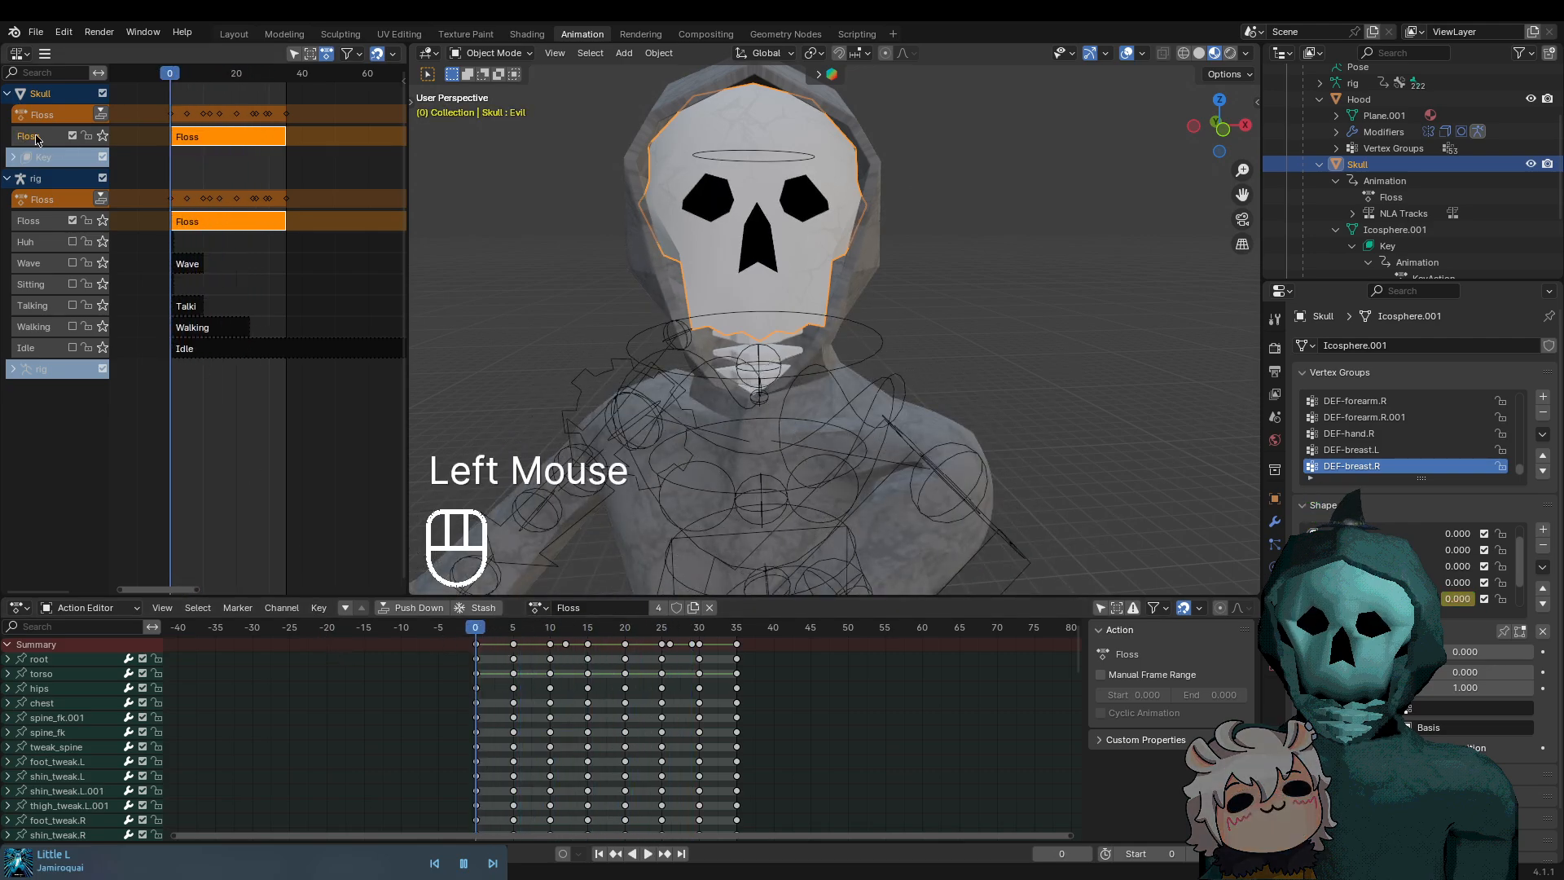
right_click(38, 141)
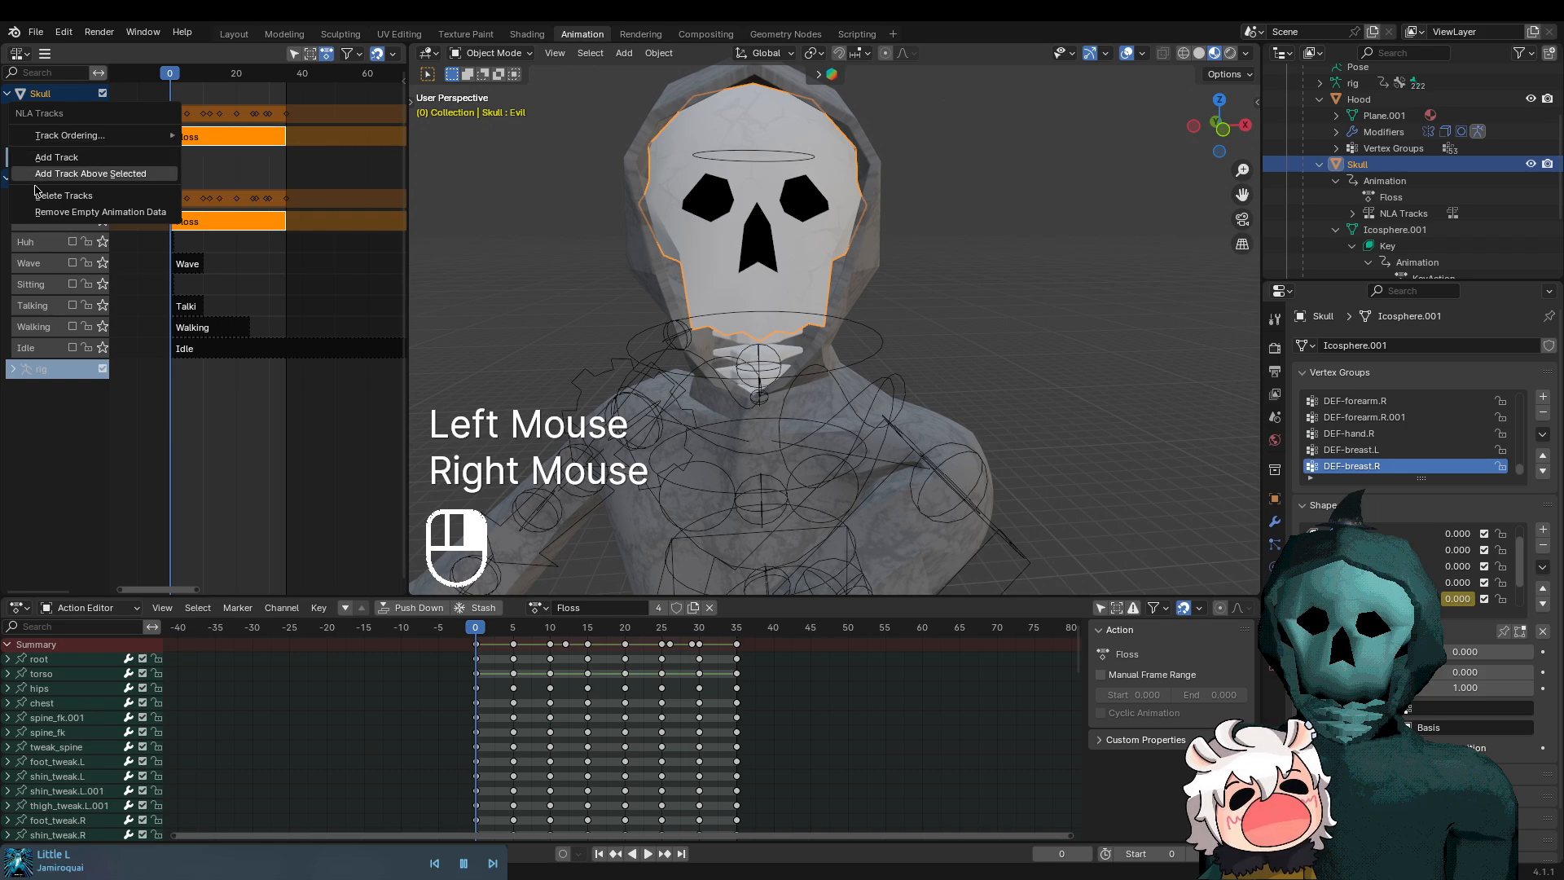
scroll(1424, 233, down, 3)
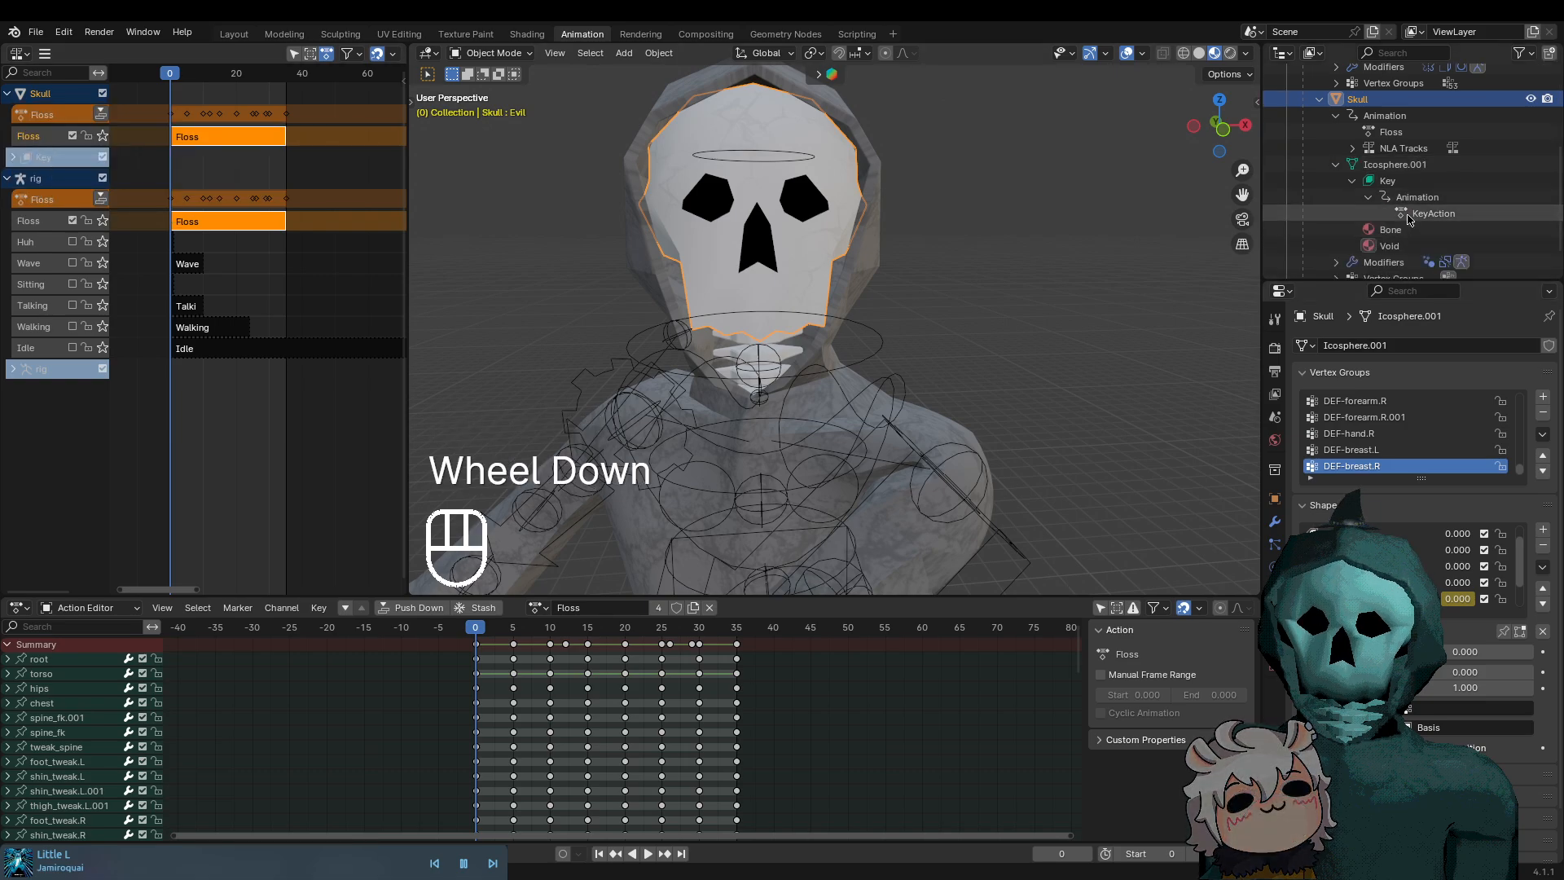
drag(1383, 282, 1383, 350)
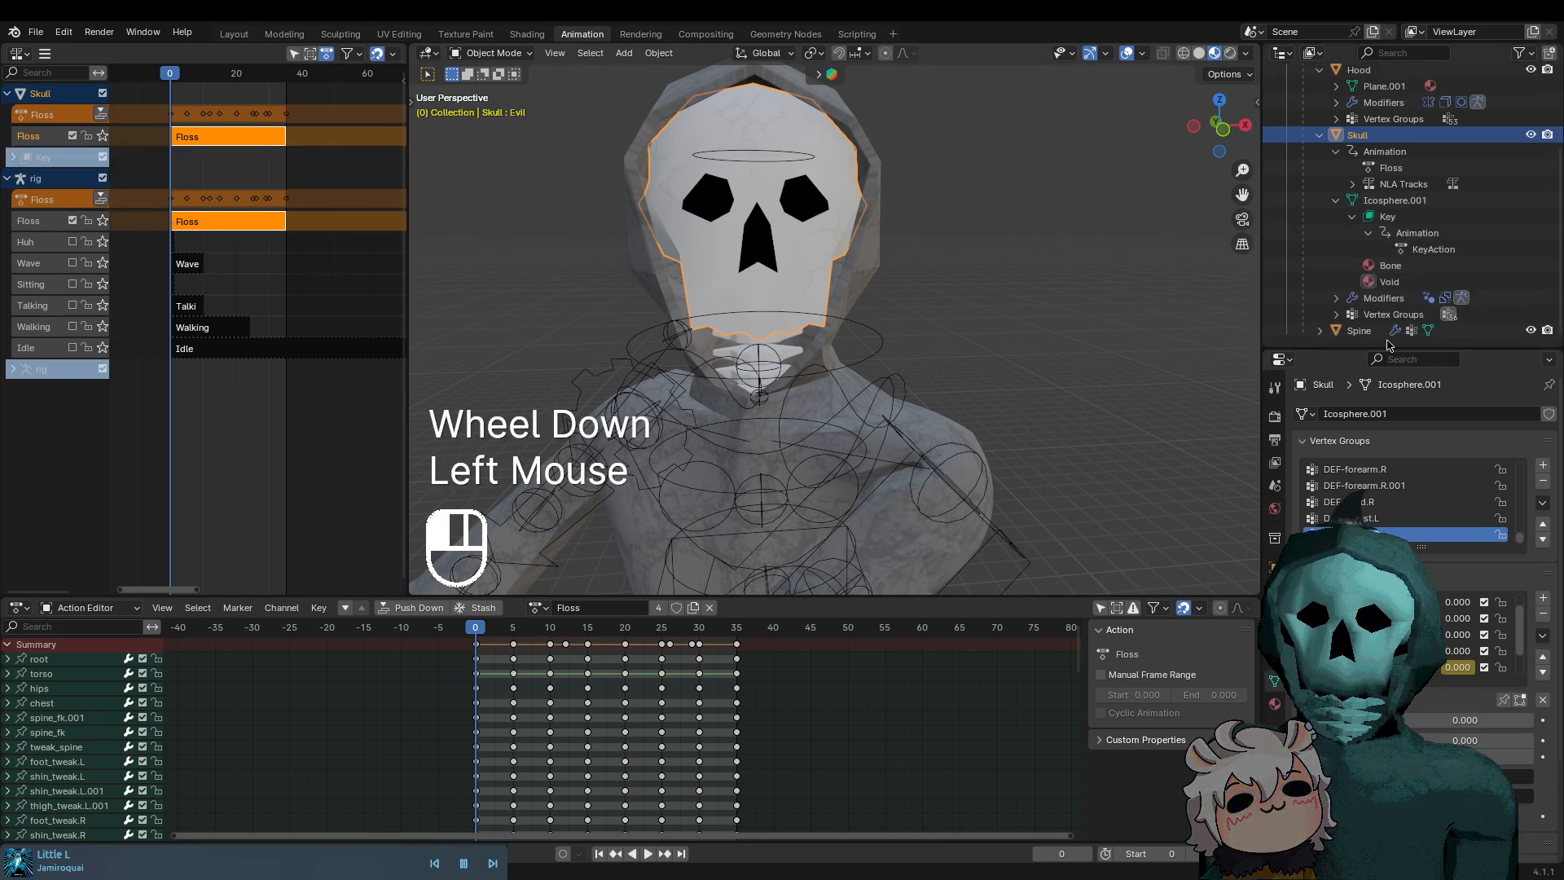
scroll(1380, 299, down, 2)
scroll(1379, 299, up, 3)
scroll(1380, 299, down, 2)
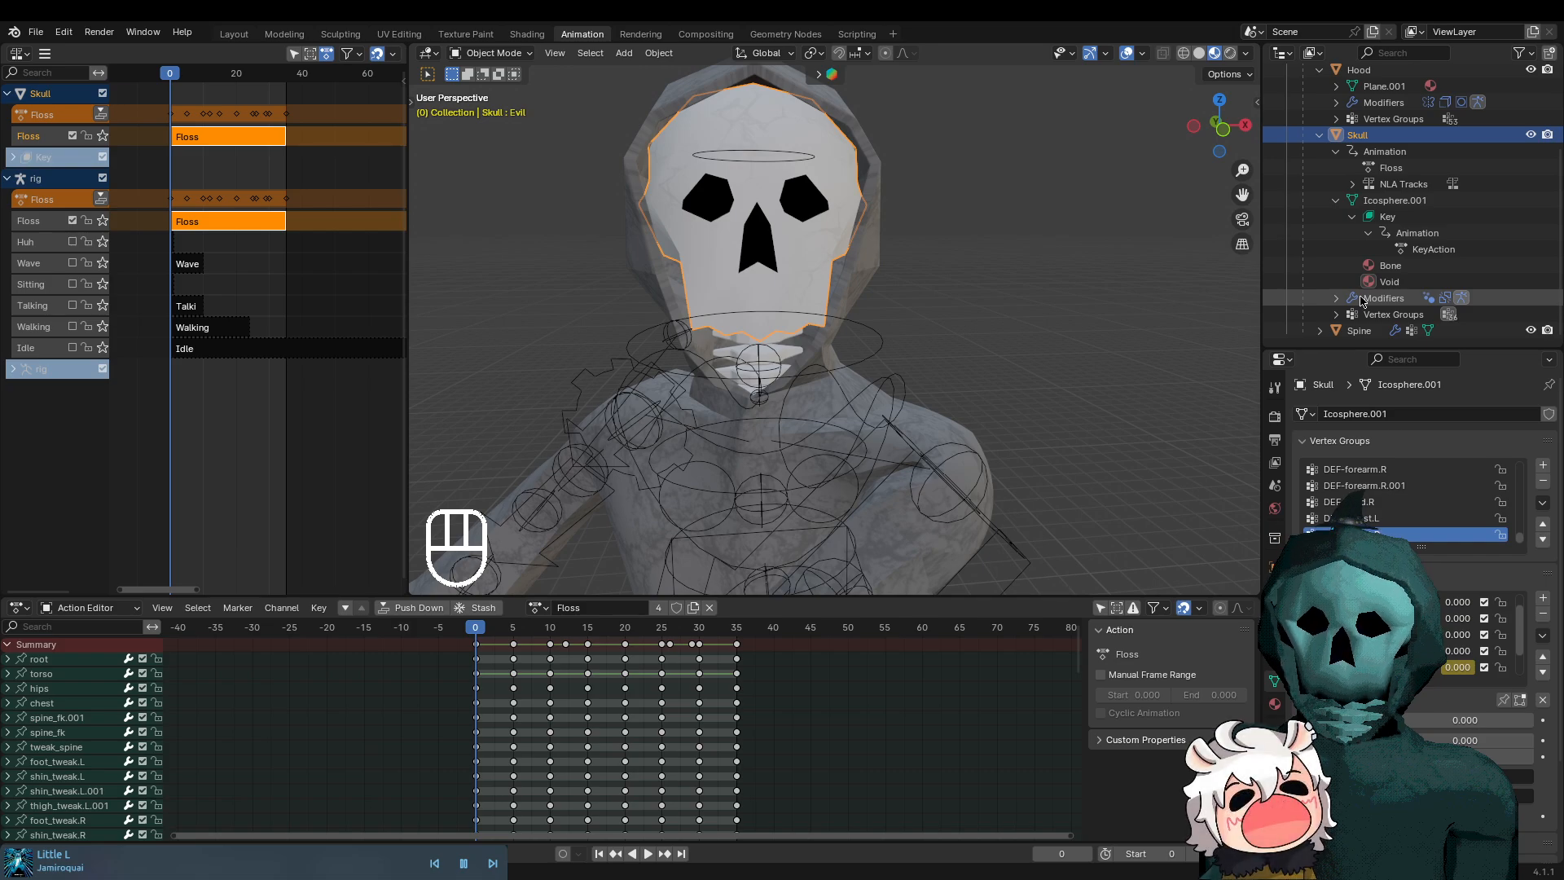
Scrub the Floss action from frame 0 to frame 39 to examine Skull's eyes past the last keyframe
middle_drag(243, 806, 237, 736)
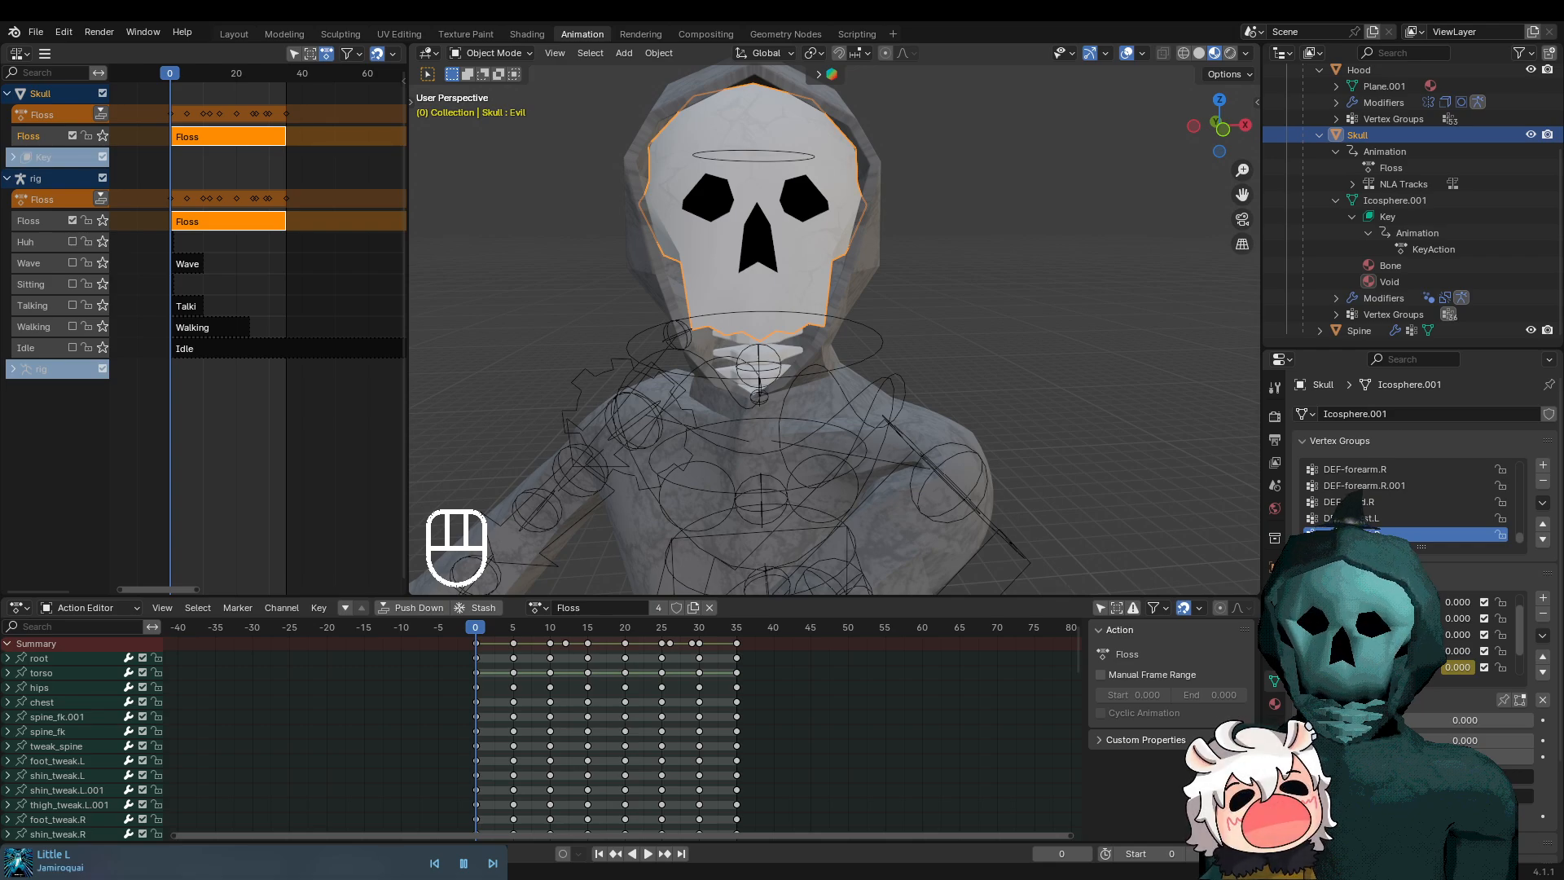
scroll(937, 429, up, 1)
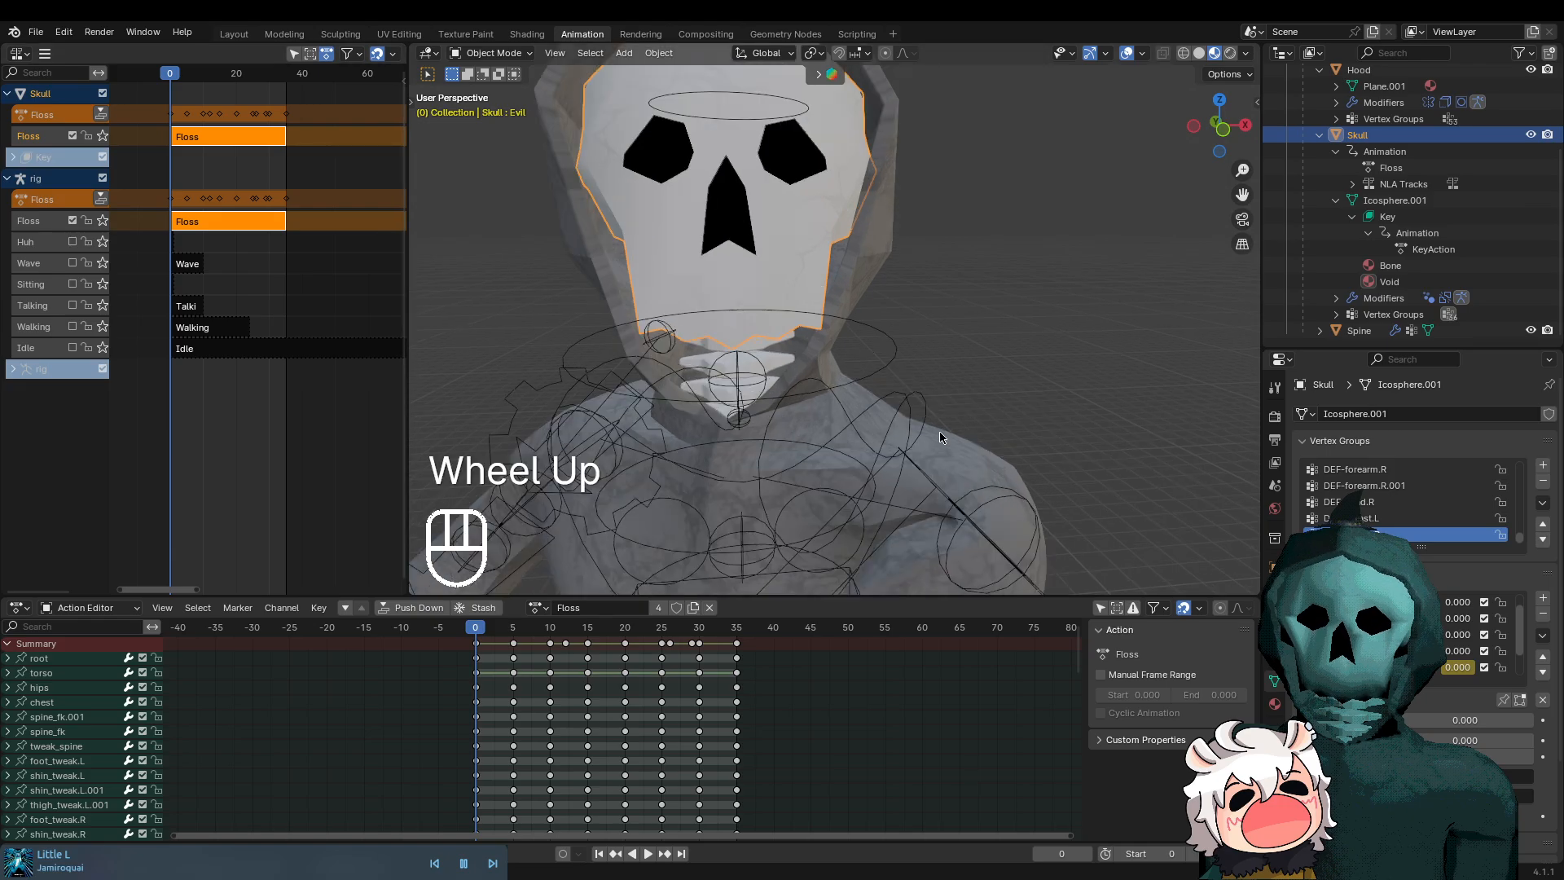
scroll(937, 429, down, 2)
scroll(689, 487, up, 2)
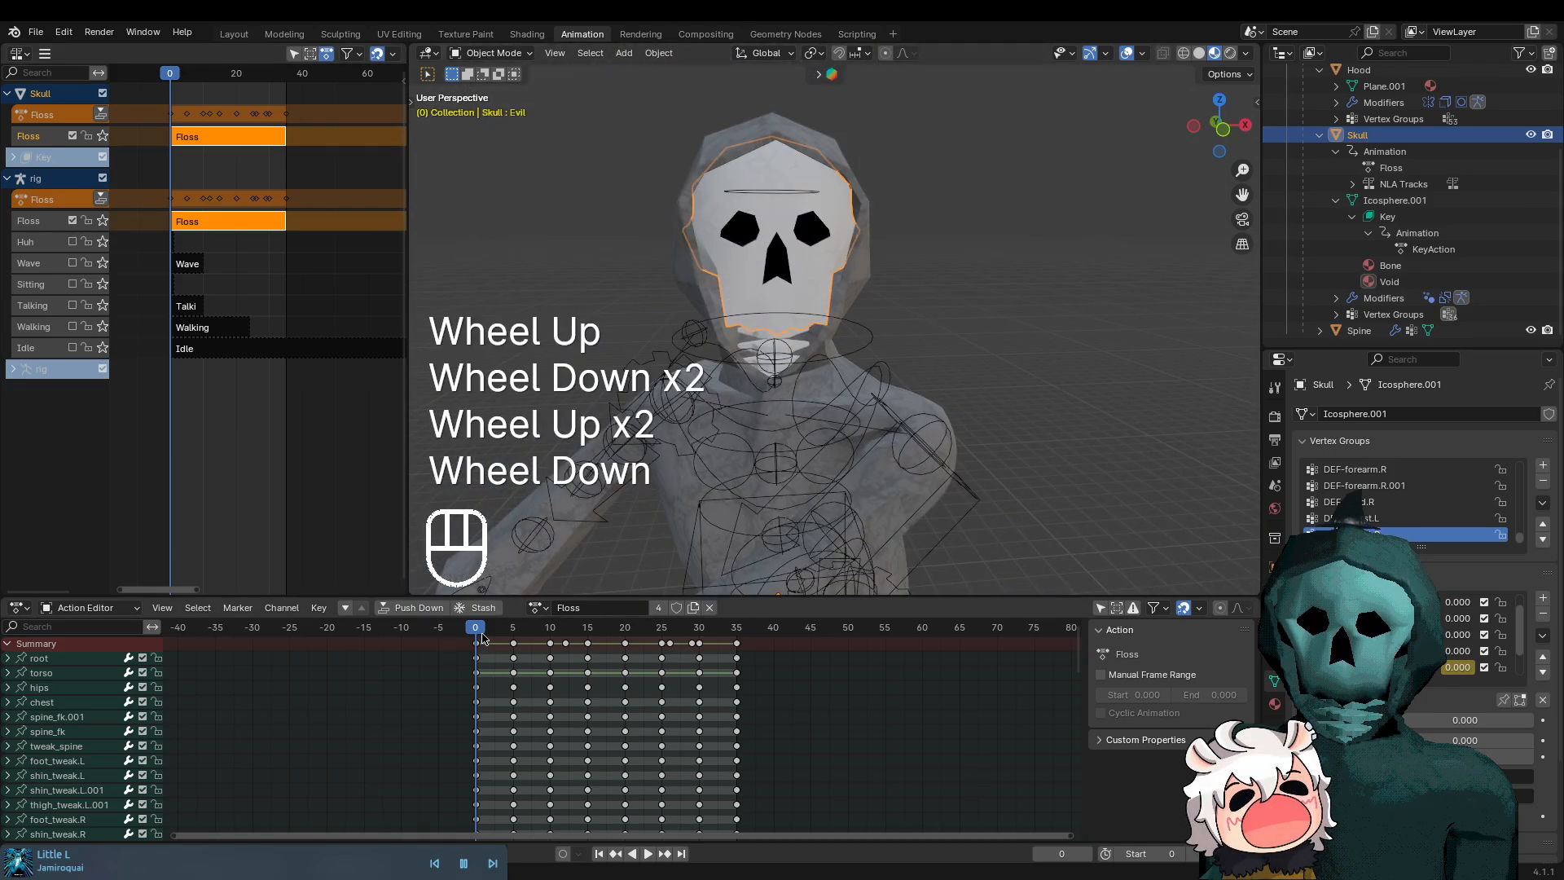
drag(538, 628, 725, 631)
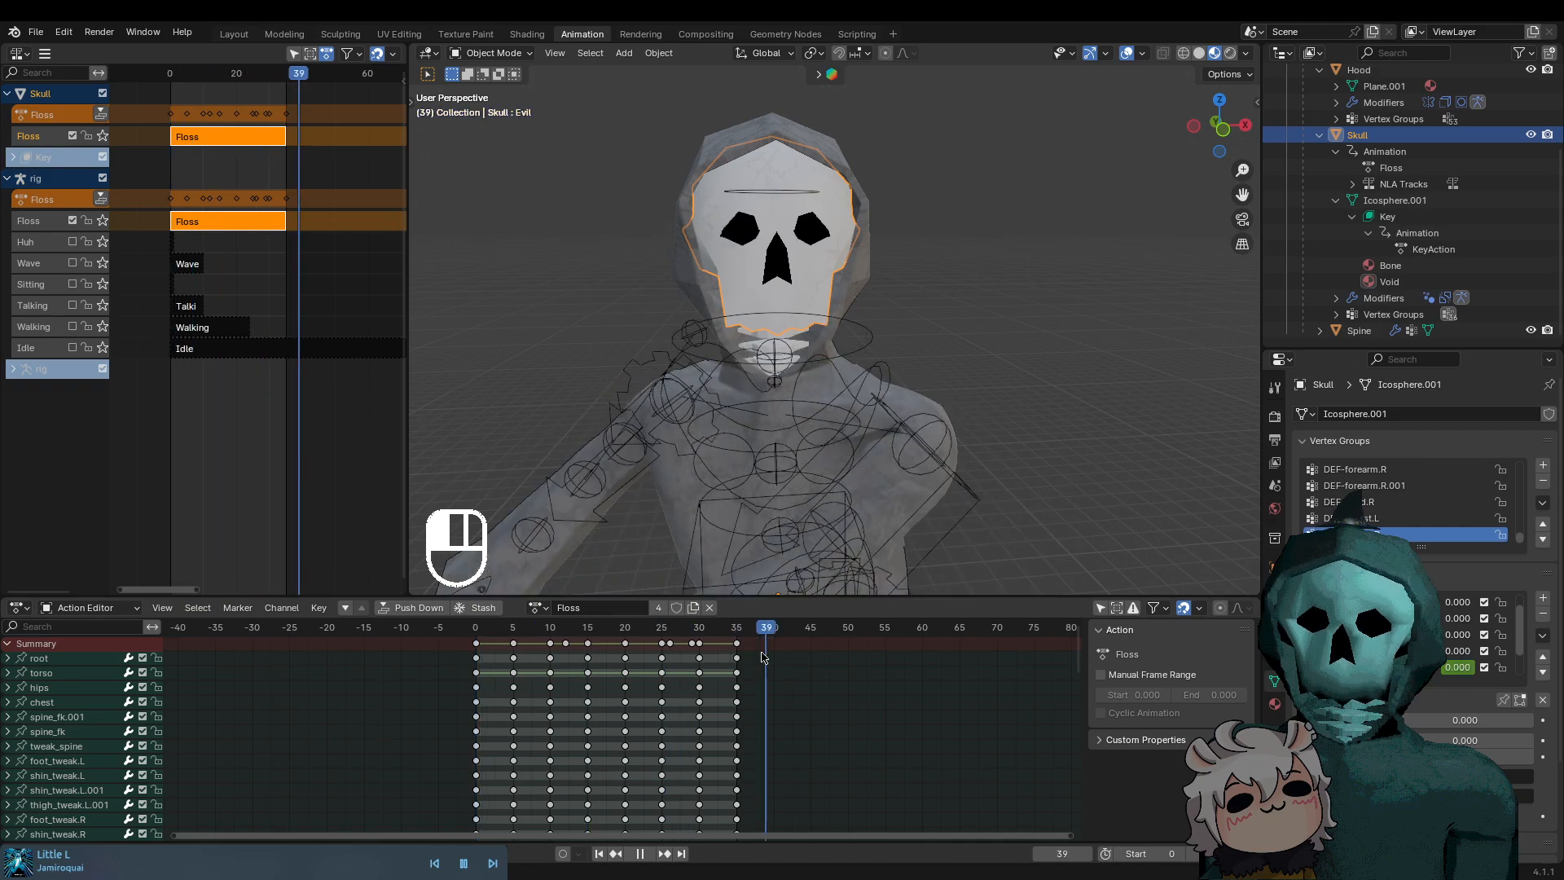
Scrub the Floss action back and forth between frames 0 and 34 to examine Skull's eyes, ending at frame 16
key(Escape)
scroll(531, 651, up, 3)
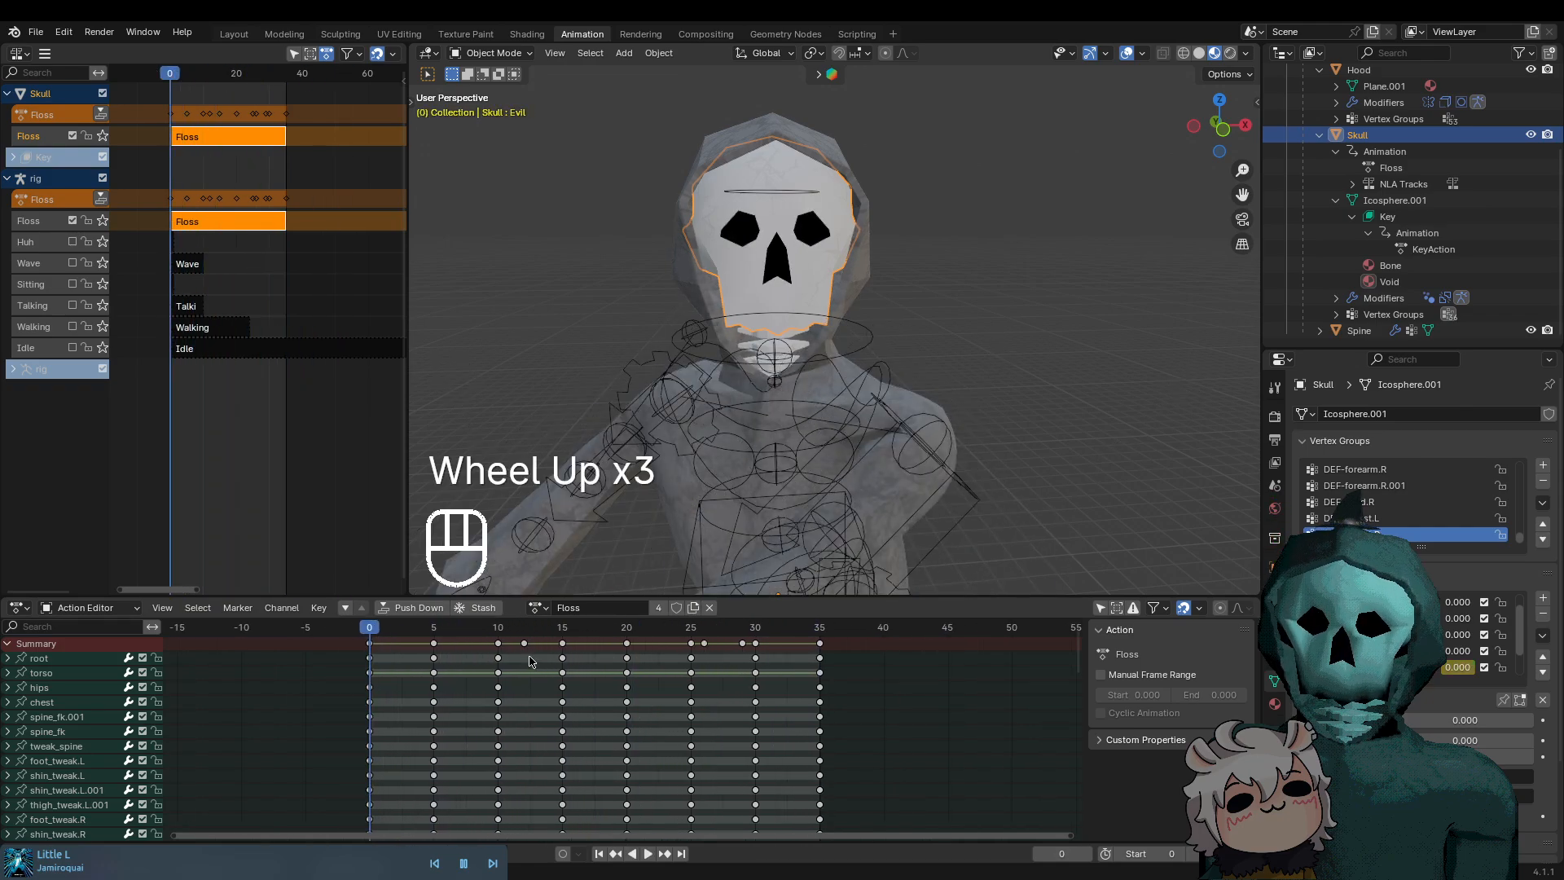
drag(501, 634, 526, 637)
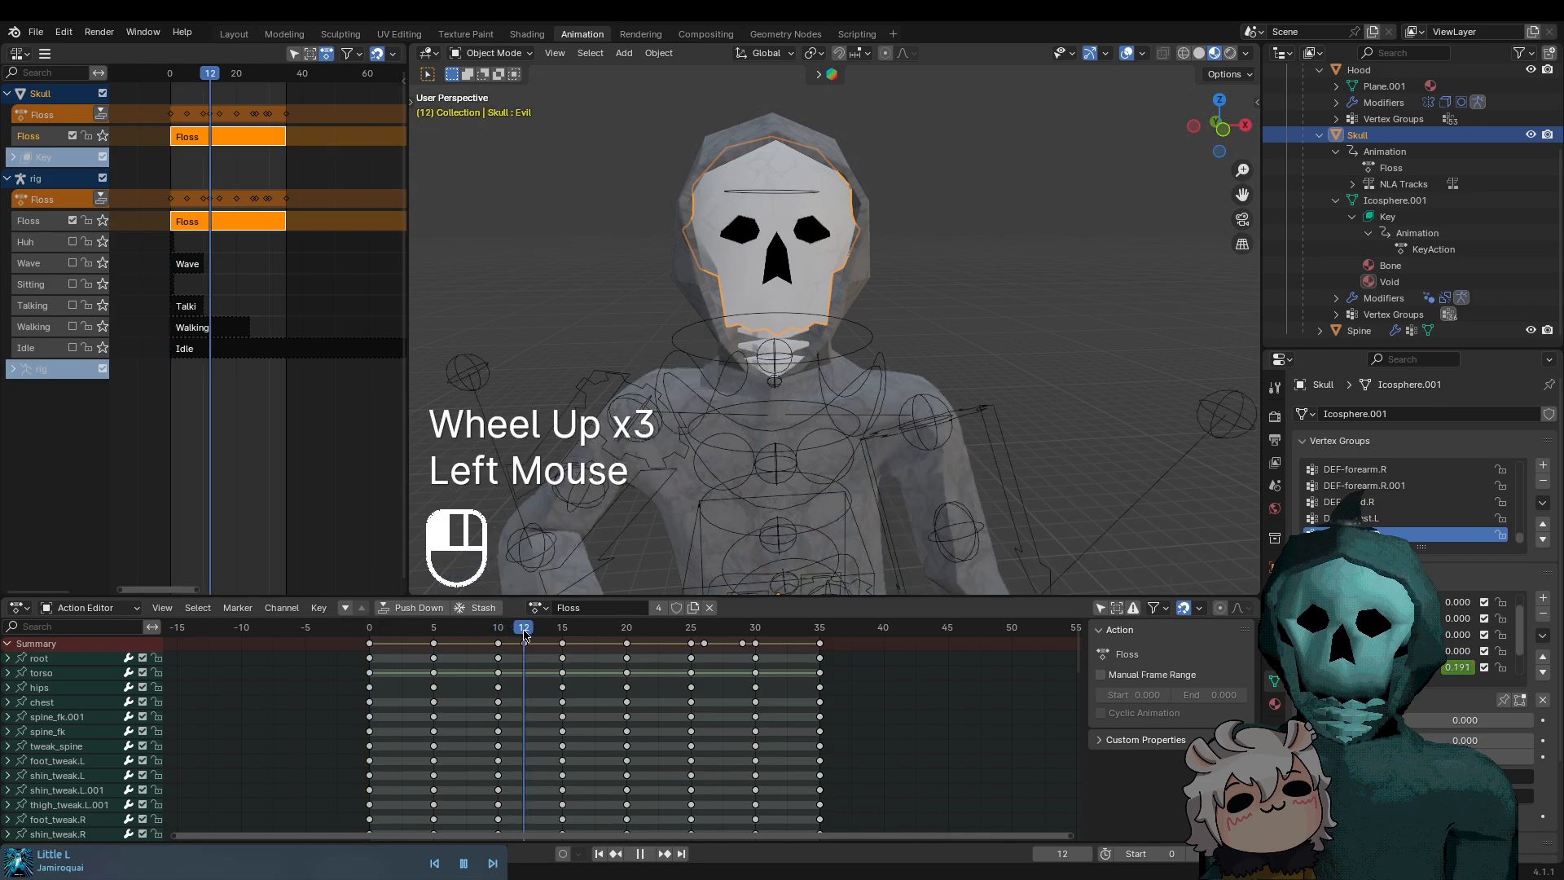
click(10, 140)
click(532, 259)
drag(534, 638, 568, 657)
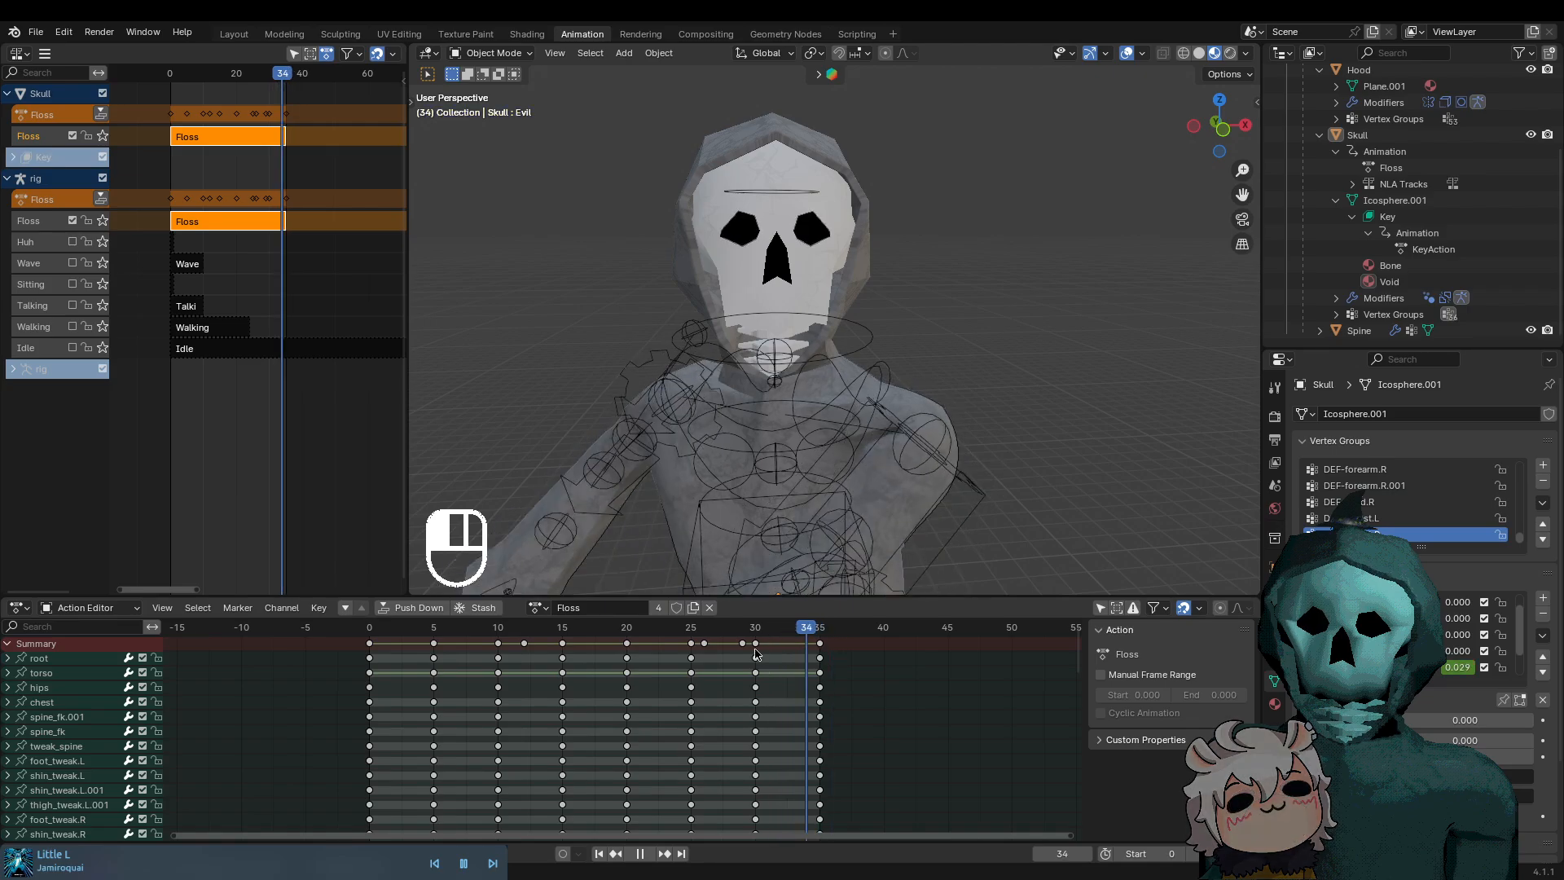
drag(875, 674, 577, 653)
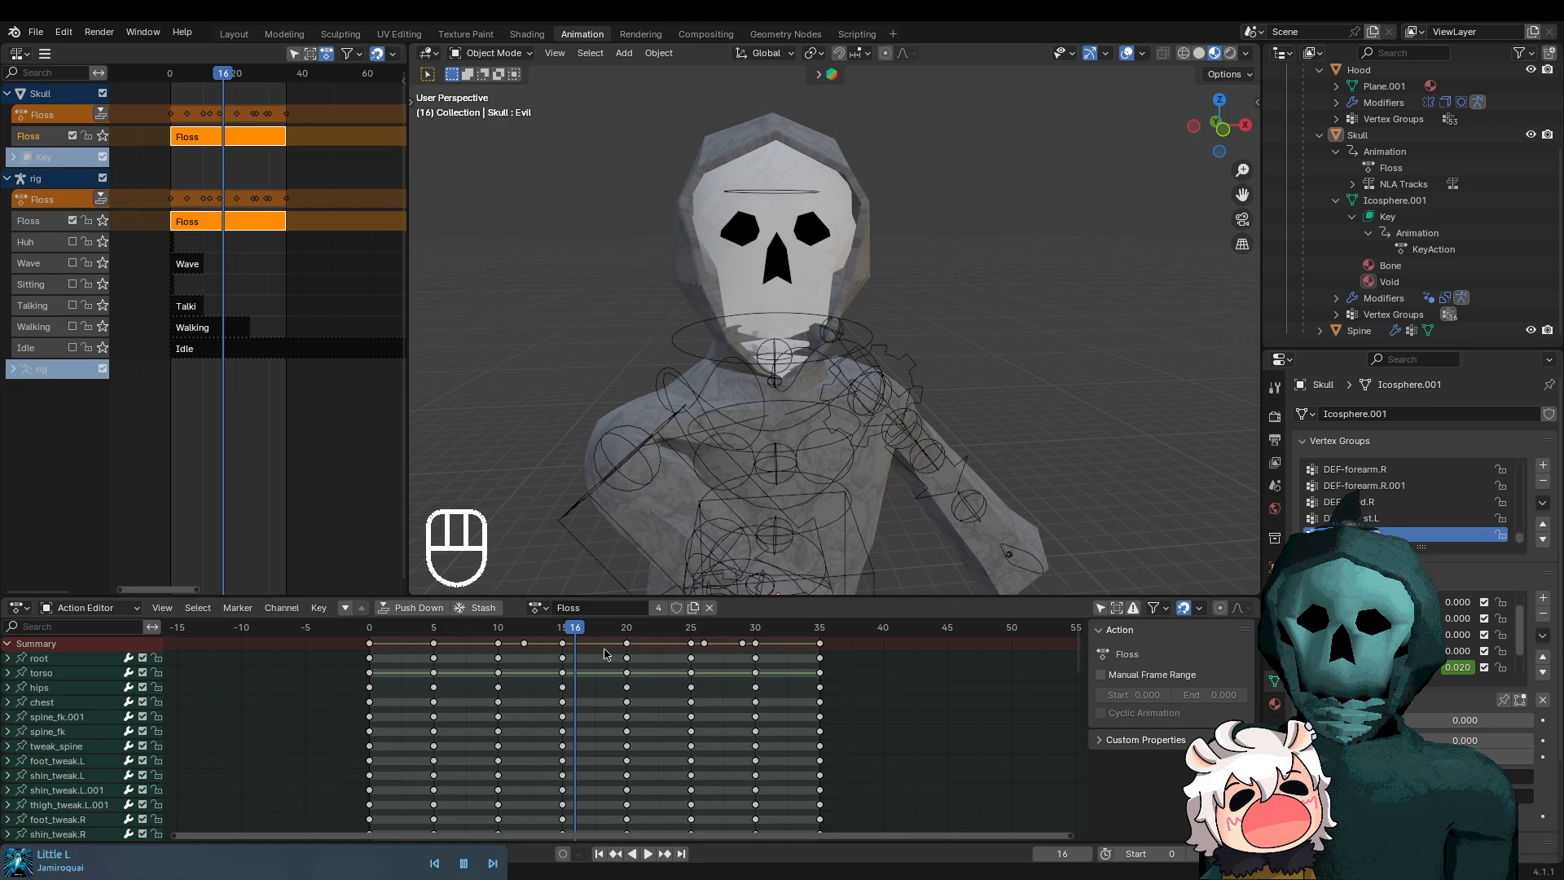
Examine the whole character's floss pose at frame 16 from several angles and distances
scroll(904, 574, down, 3)
scroll(904, 574, up, 2)
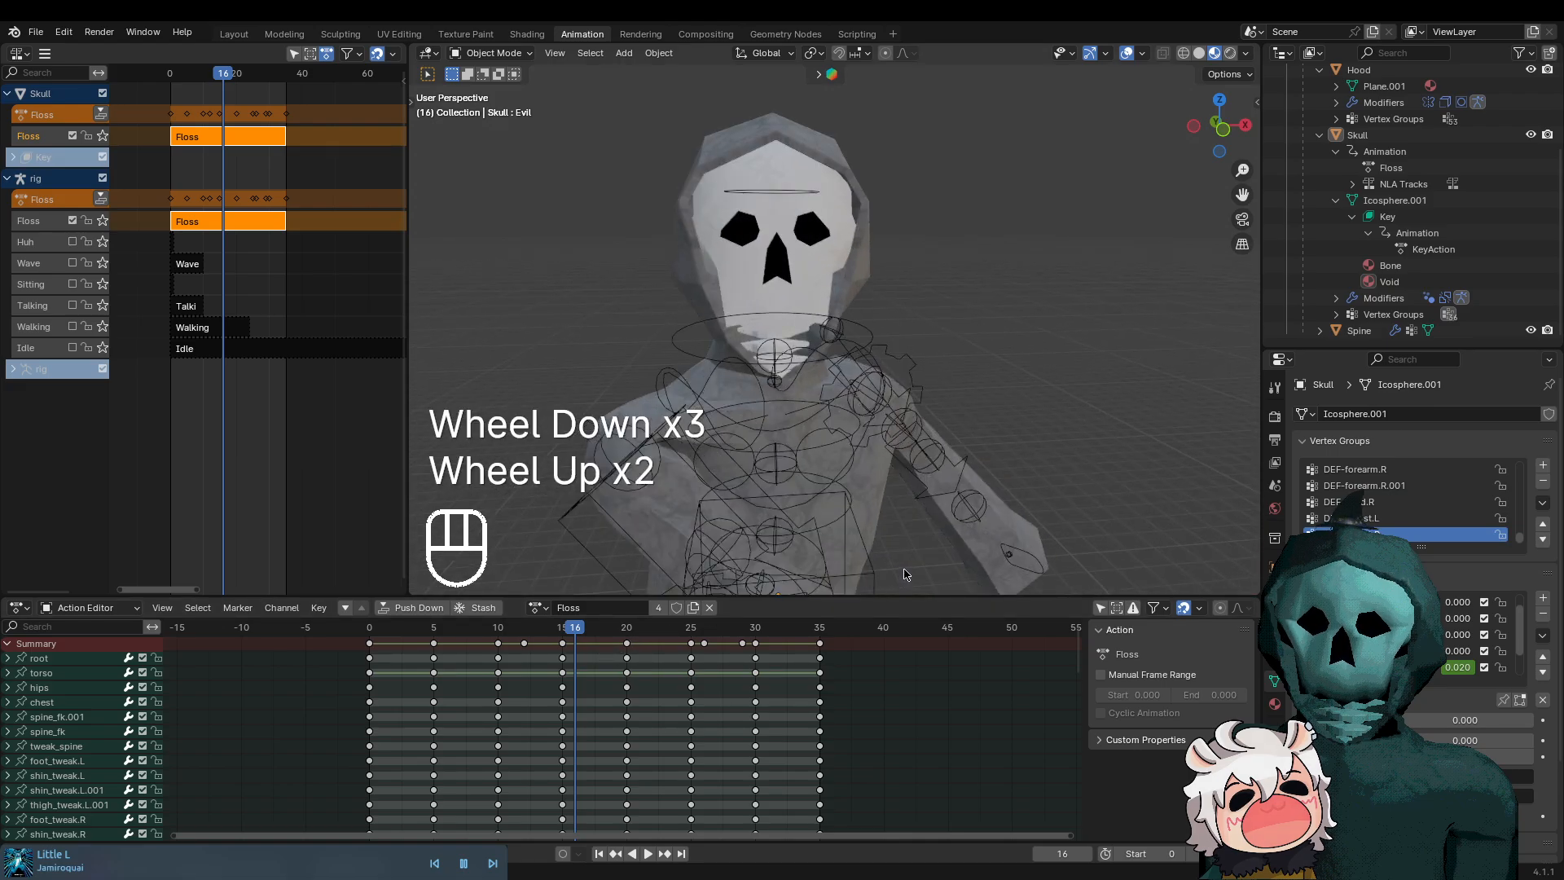
shift+middle_drag(904, 574, 978, 471)
shift+scroll(904, 260, down, 1)
scroll(904, 261, down, 3)
scroll(1023, 456, up, 1)
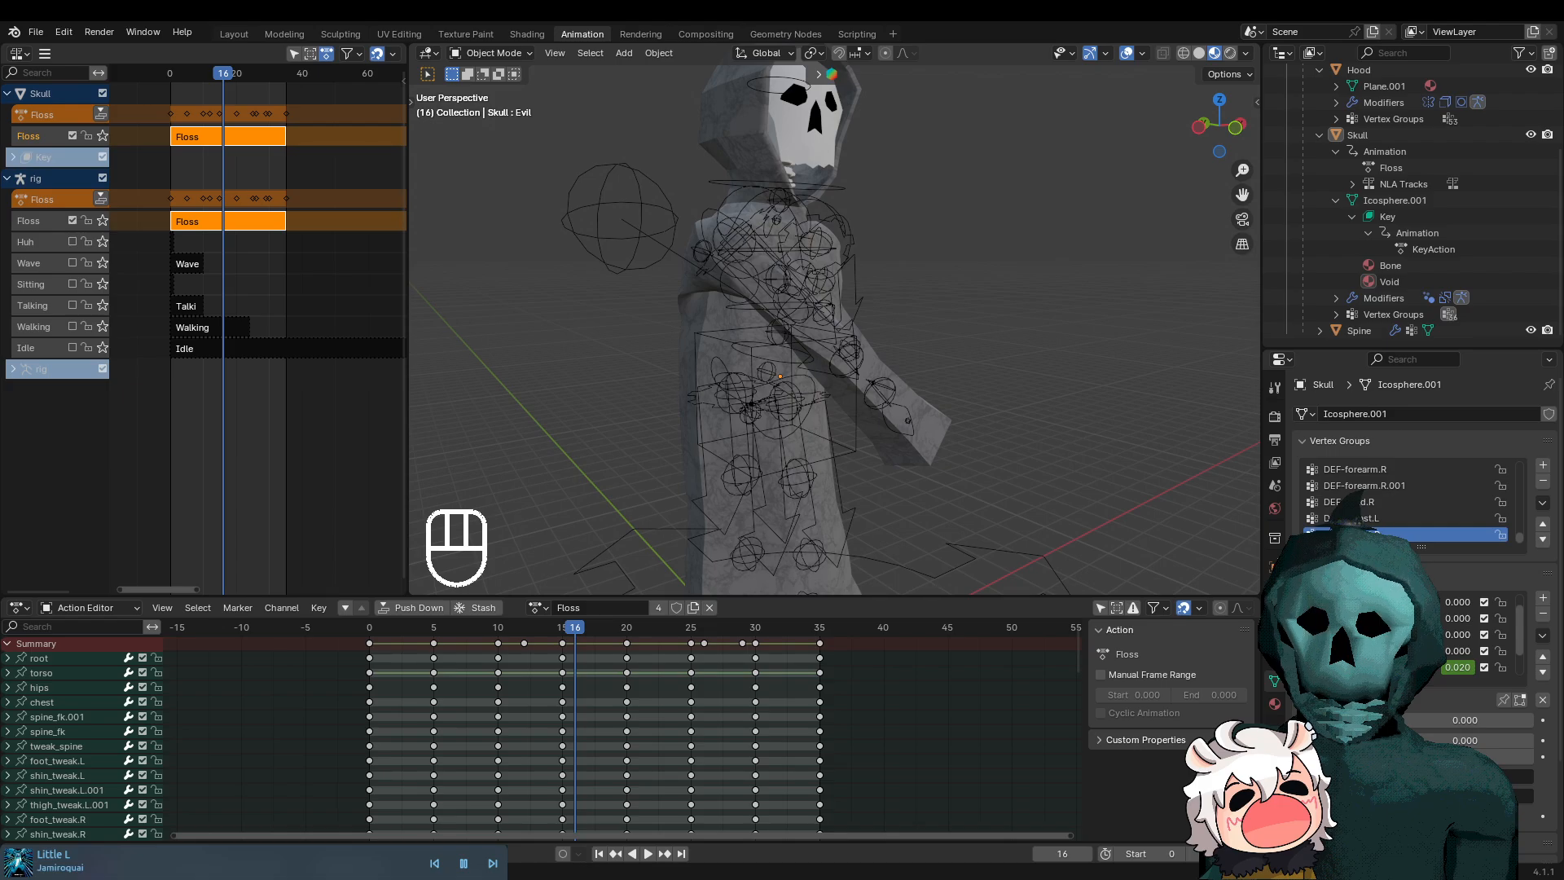
middle_drag(951, 269, 880, 381)
scroll(902, 396, down, 2)
scroll(902, 396, up, 2)
scroll(751, 241, down, 3)
scroll(752, 241, up, 3)
scroll(987, 374, down, 1)
shift+middle_drag(880, 381, 939, 410)
scroll(915, 419, up, 1)
scroll(929, 414, down, 2)
mouse_move(938, 410)
middle_down()
mouse_move(958, 413)
mouse_move(947, 420)
middle_up()
scroll(958, 414, up, 1)
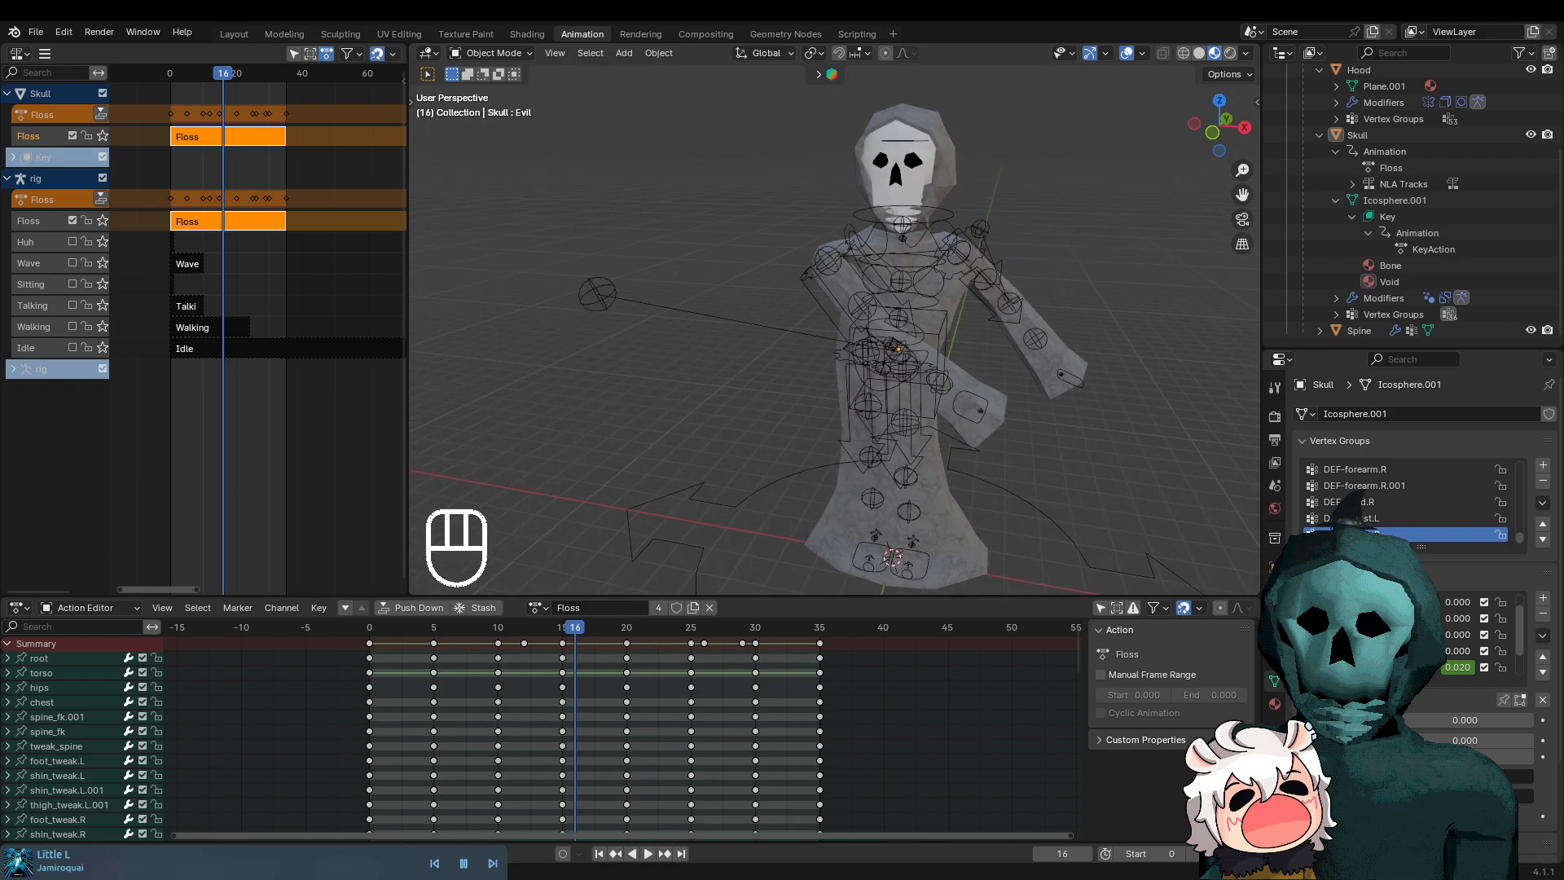
middle_drag(761, 373, 785, 391)
shift+middle_drag(1102, 411, 1025, 399)
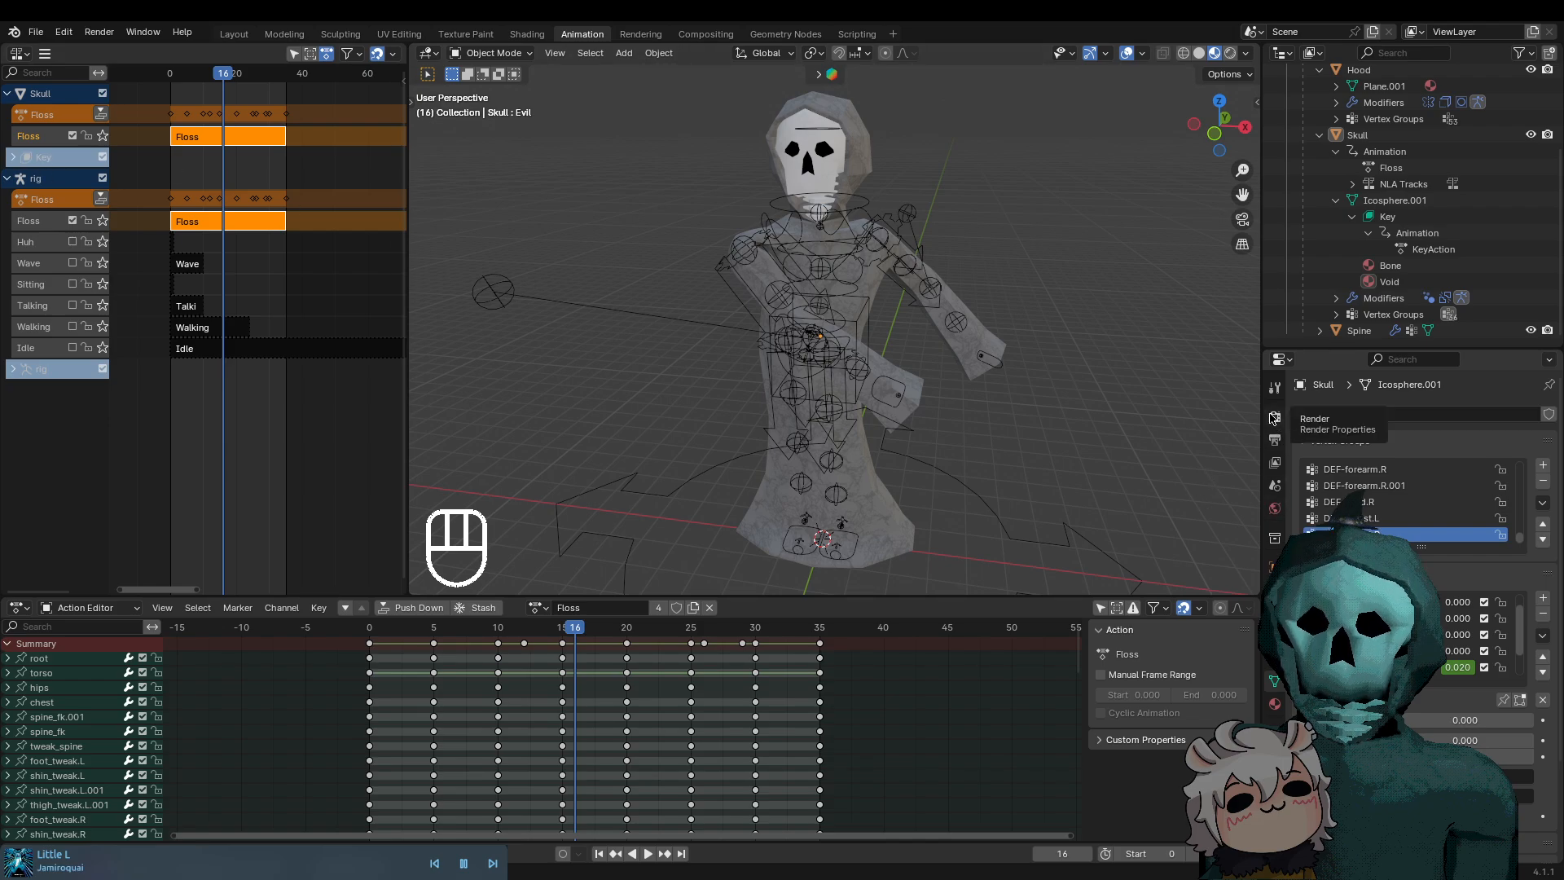
scroll(1052, 411, down, 2)
scroll(1059, 424, up, 2)
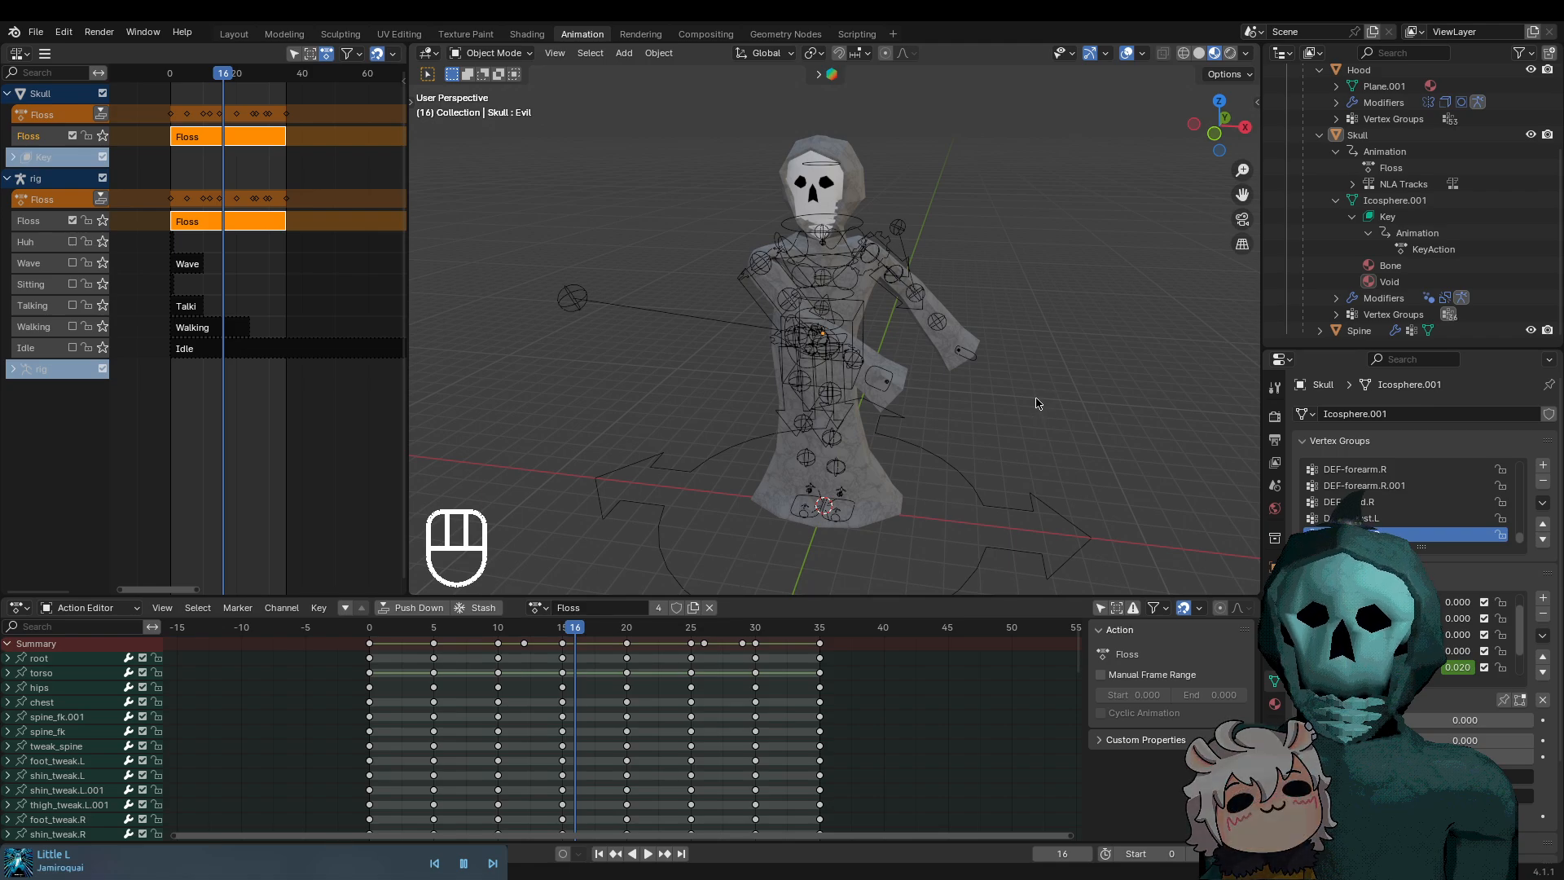
Scrub the floss to frame 35 and back to frame 0 to compare the loop's end and start poses
drag(587, 633, 823, 685)
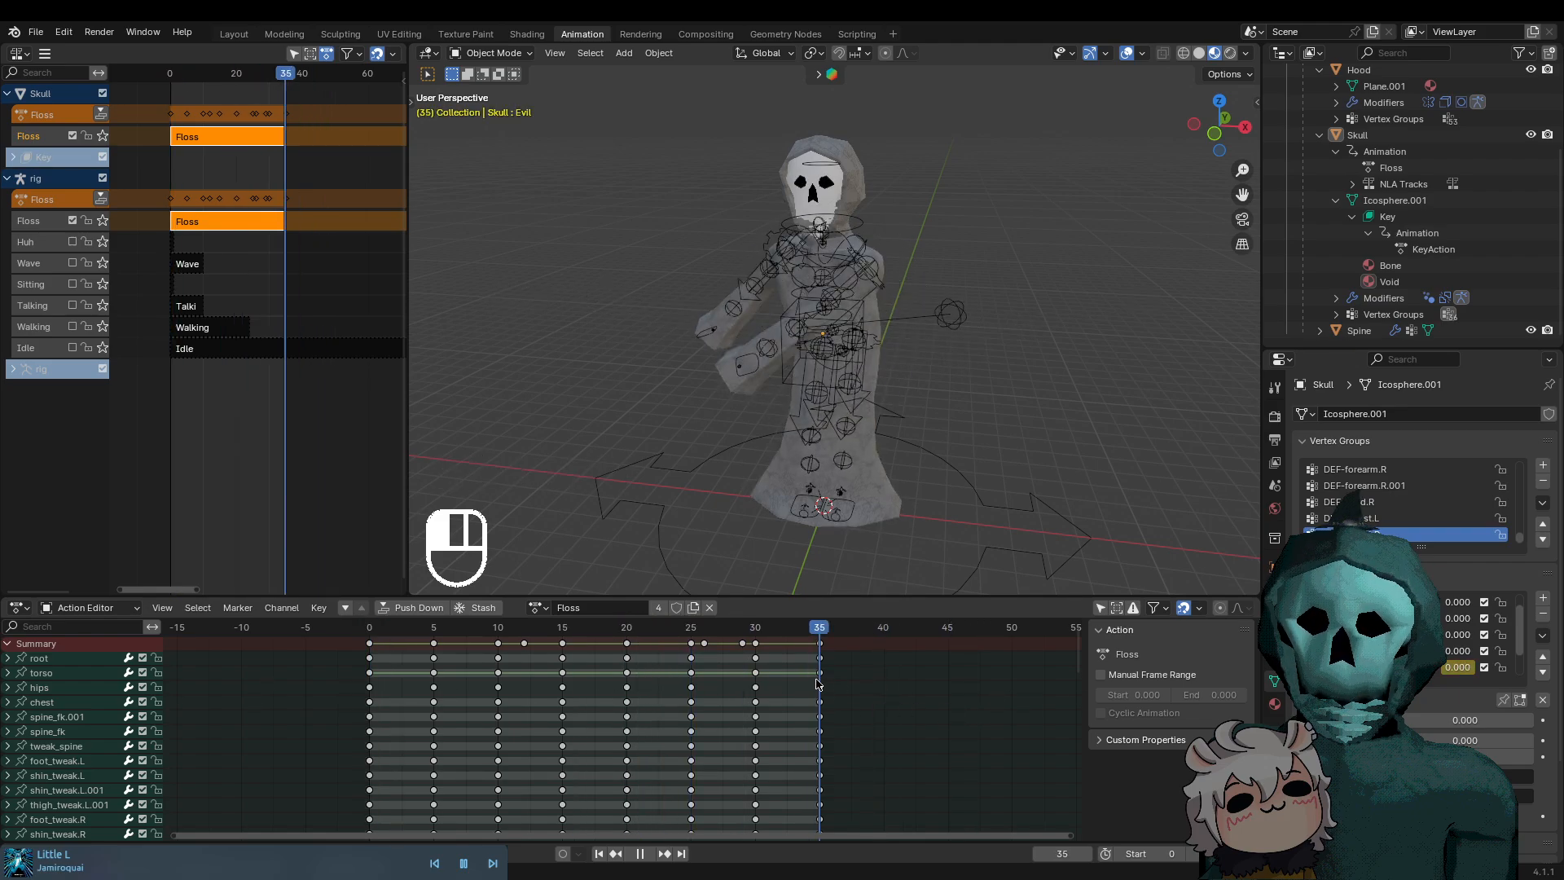
click(302, 631)
drag(300, 631, 317, 663)
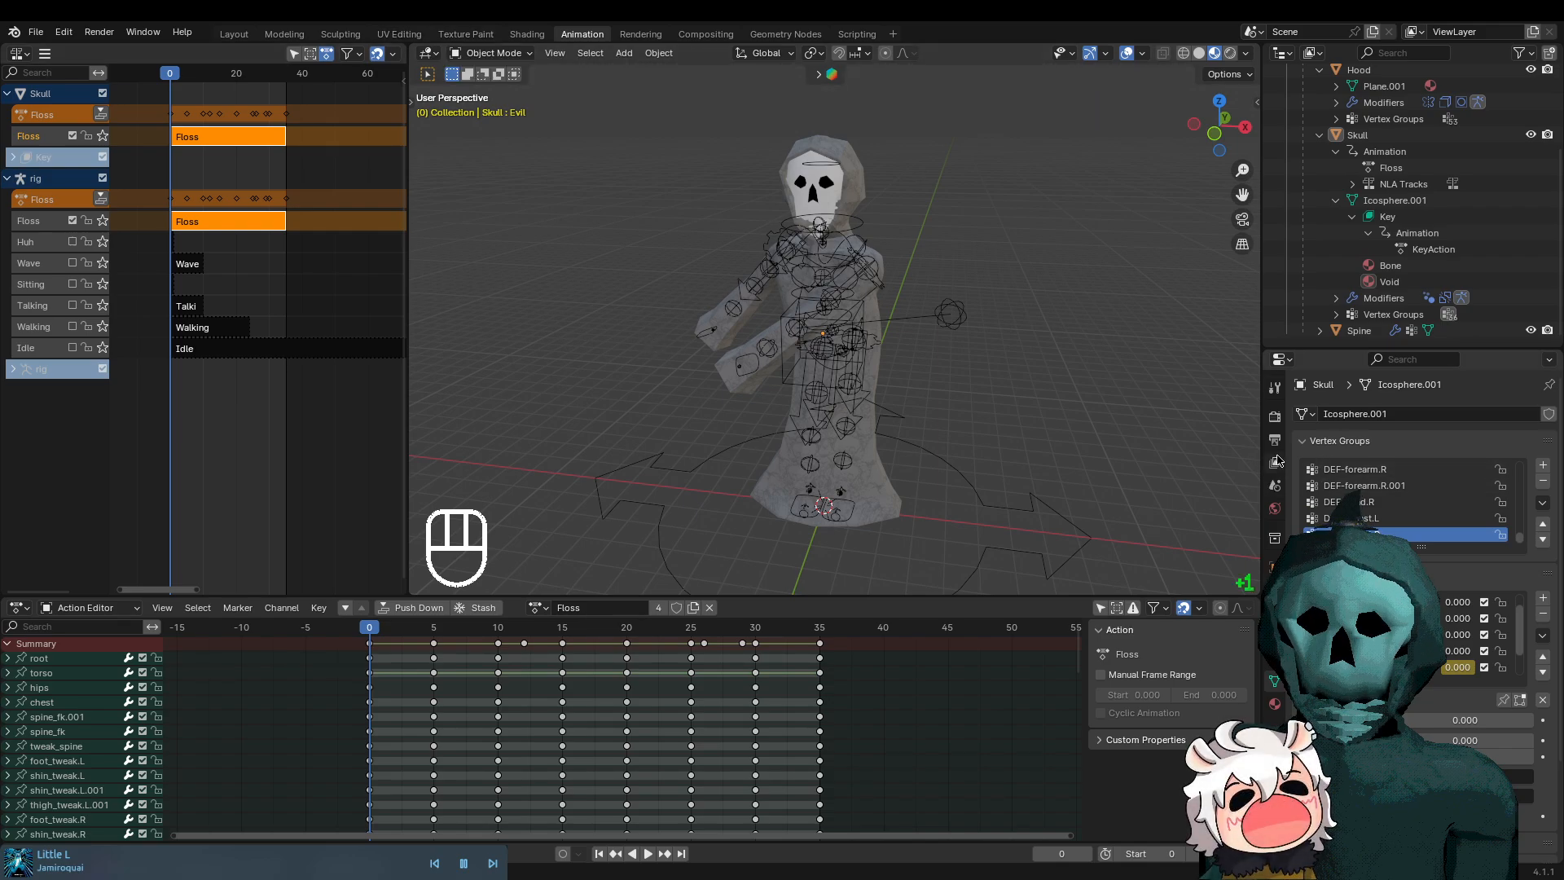
Show the scene's render settings and add a camera to the scene
click(1276, 419)
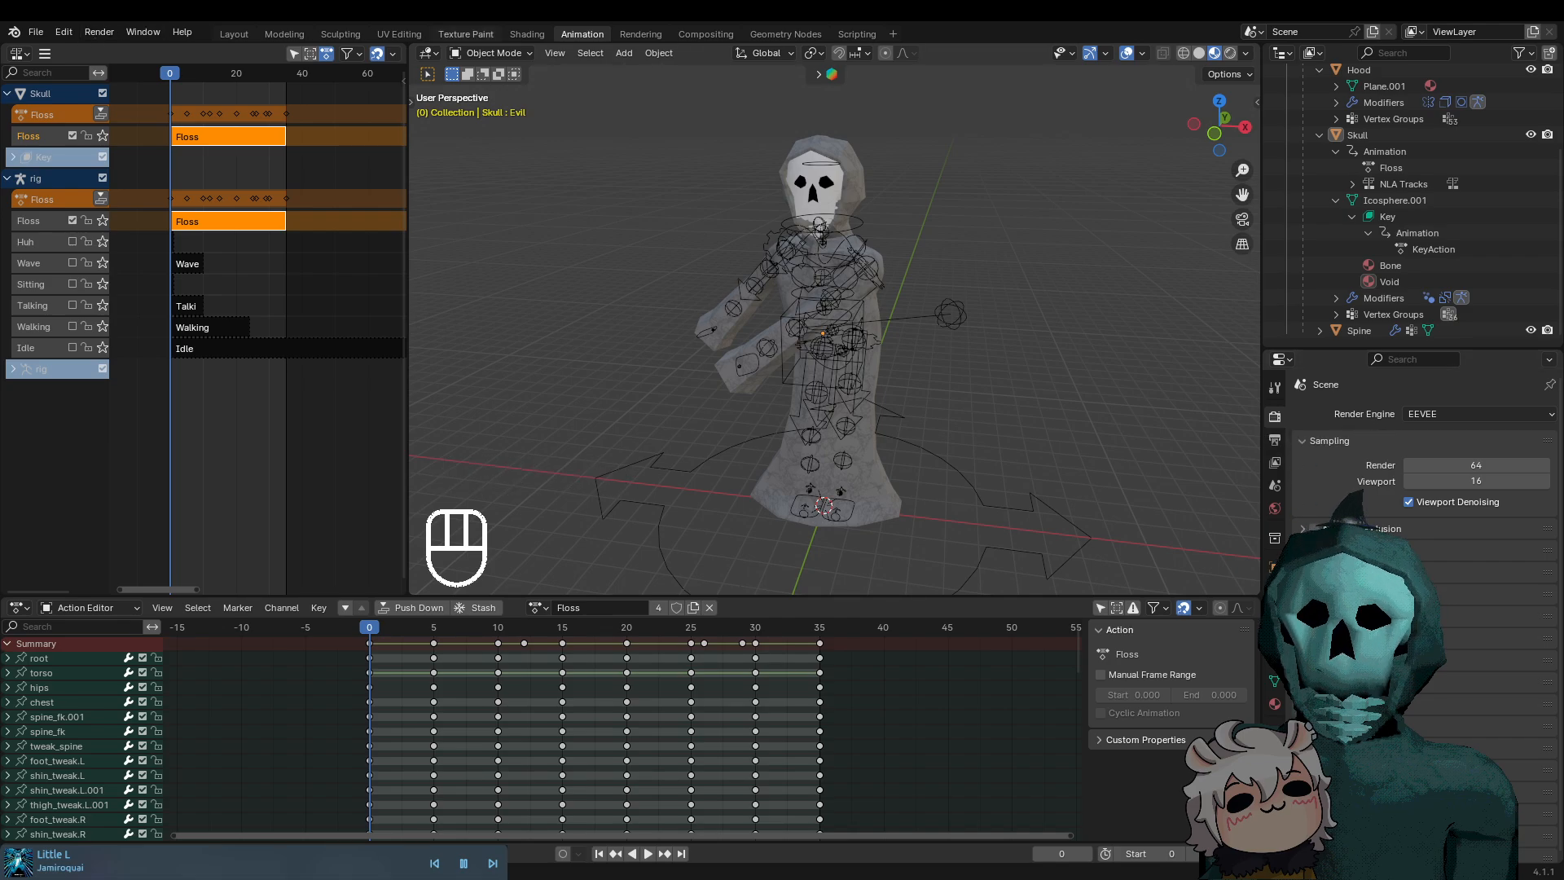
scroll(937, 438, down, 2)
scroll(937, 437, up, 2)
middle_drag(937, 437, 965, 424)
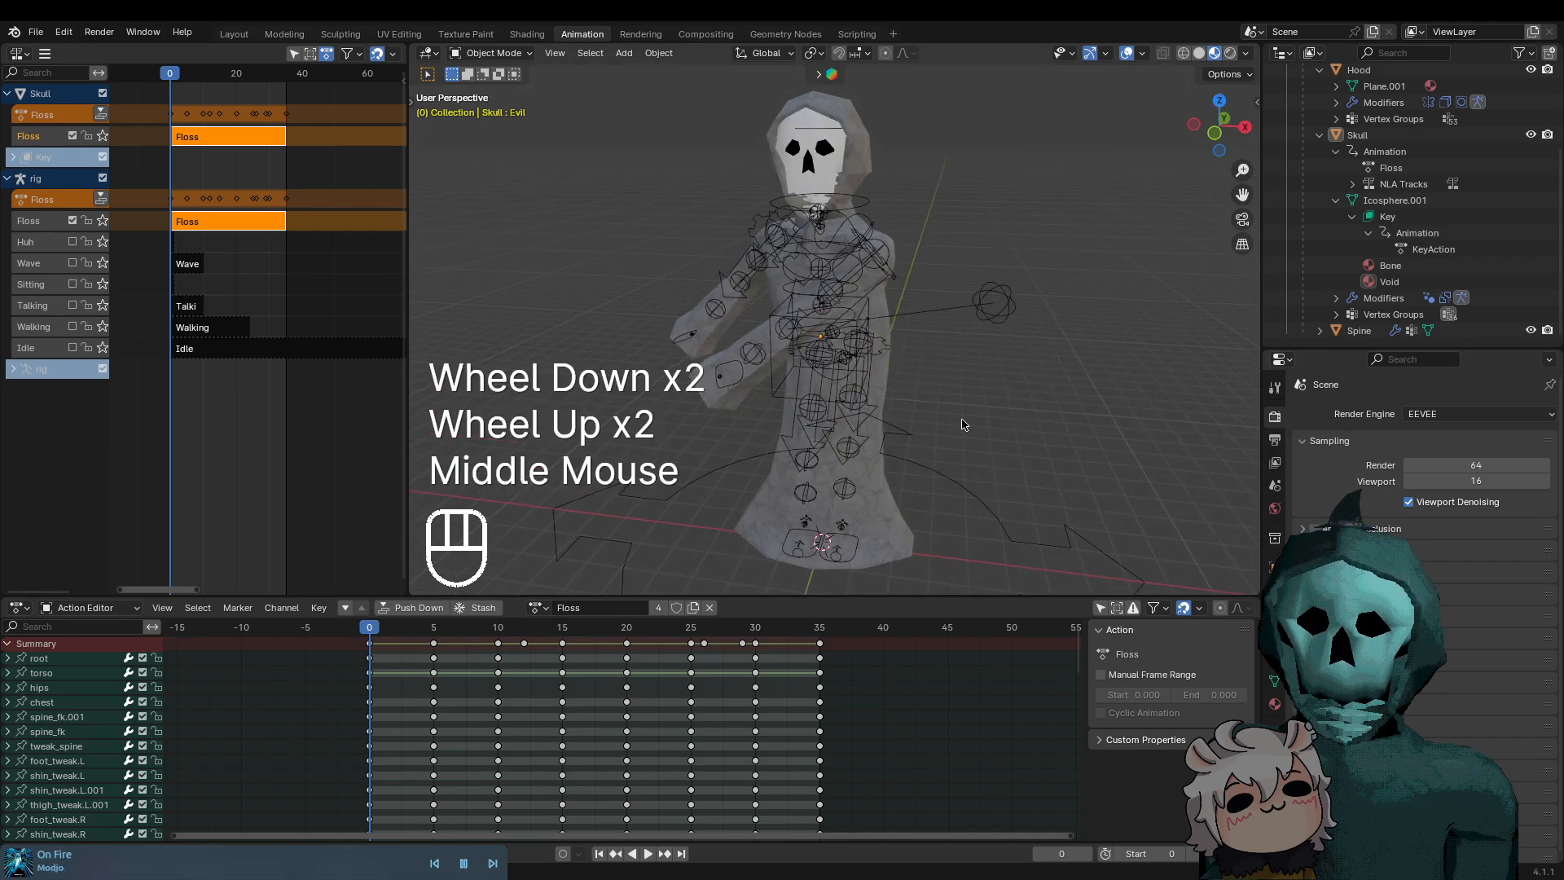
click(991, 458)
key(ctrl+Tab)
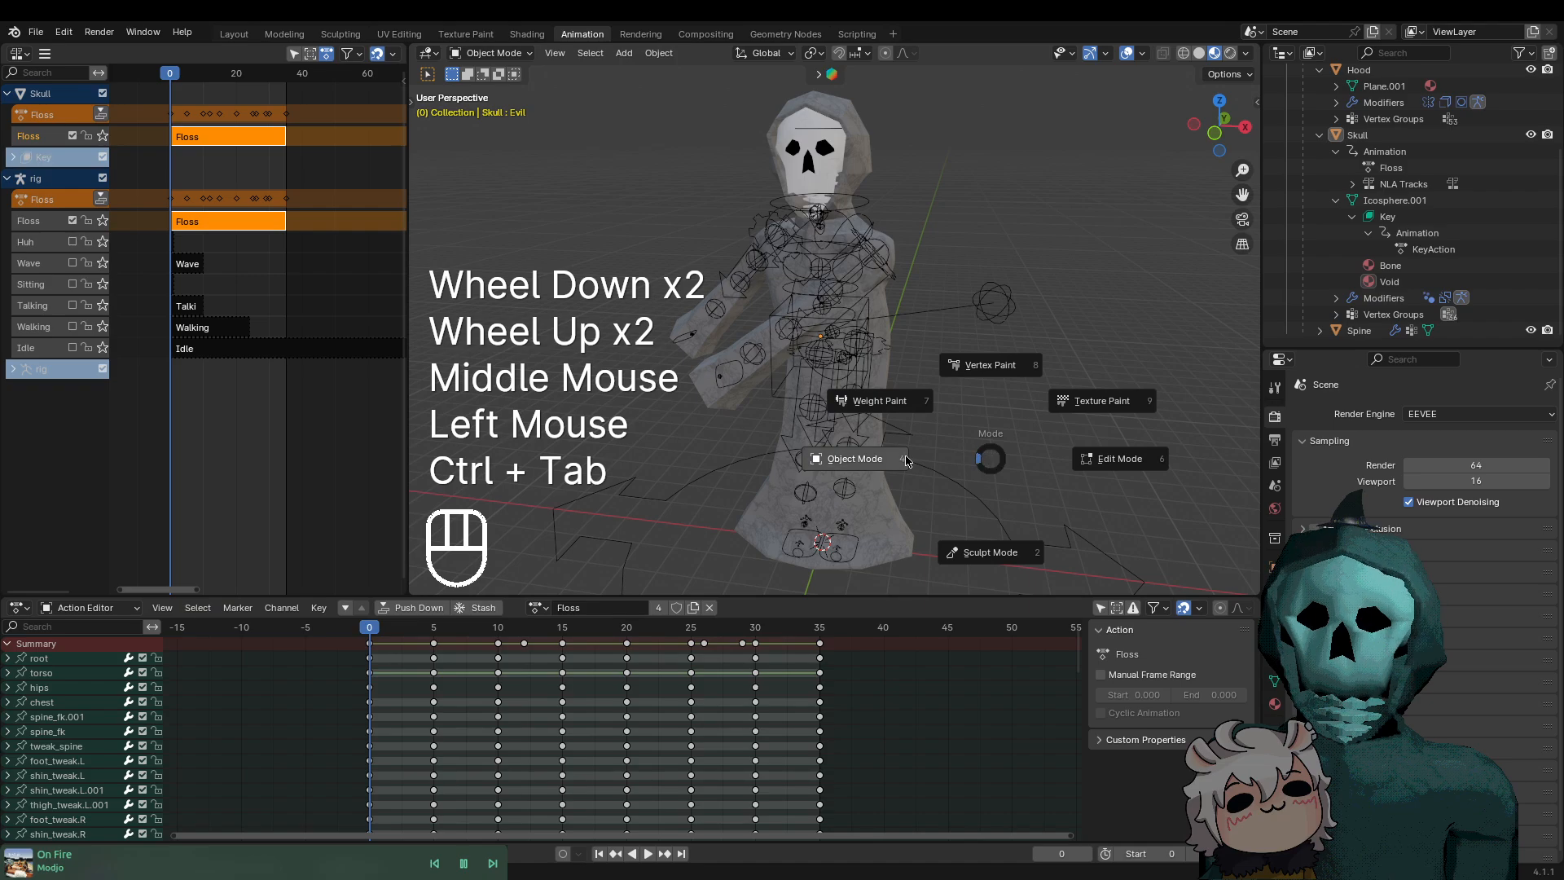
key(shift+a)
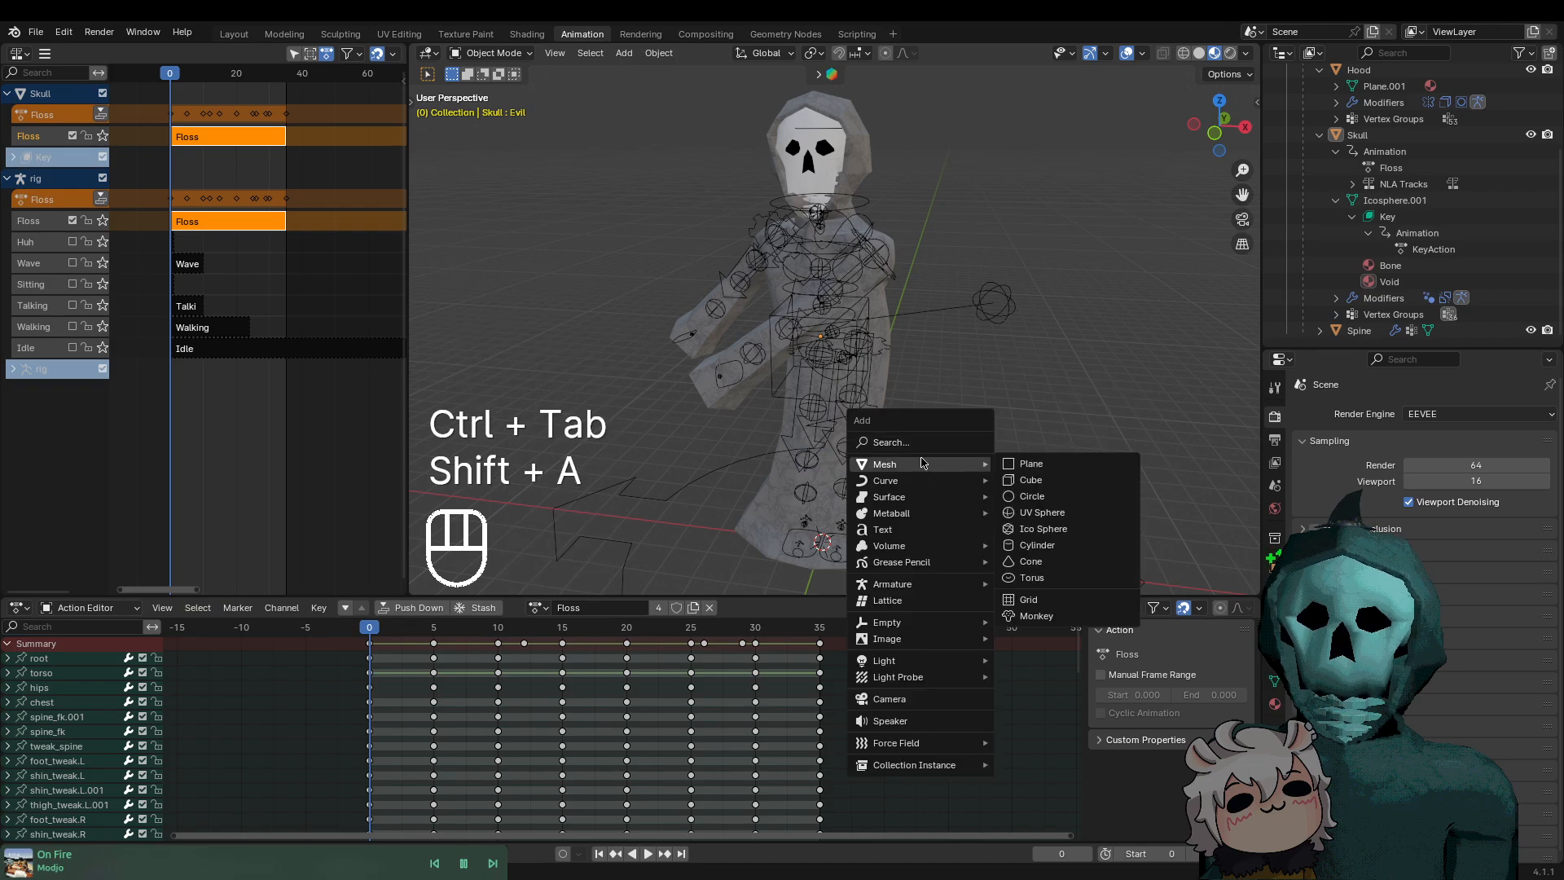
middle_drag(1007, 425, 1008, 391)
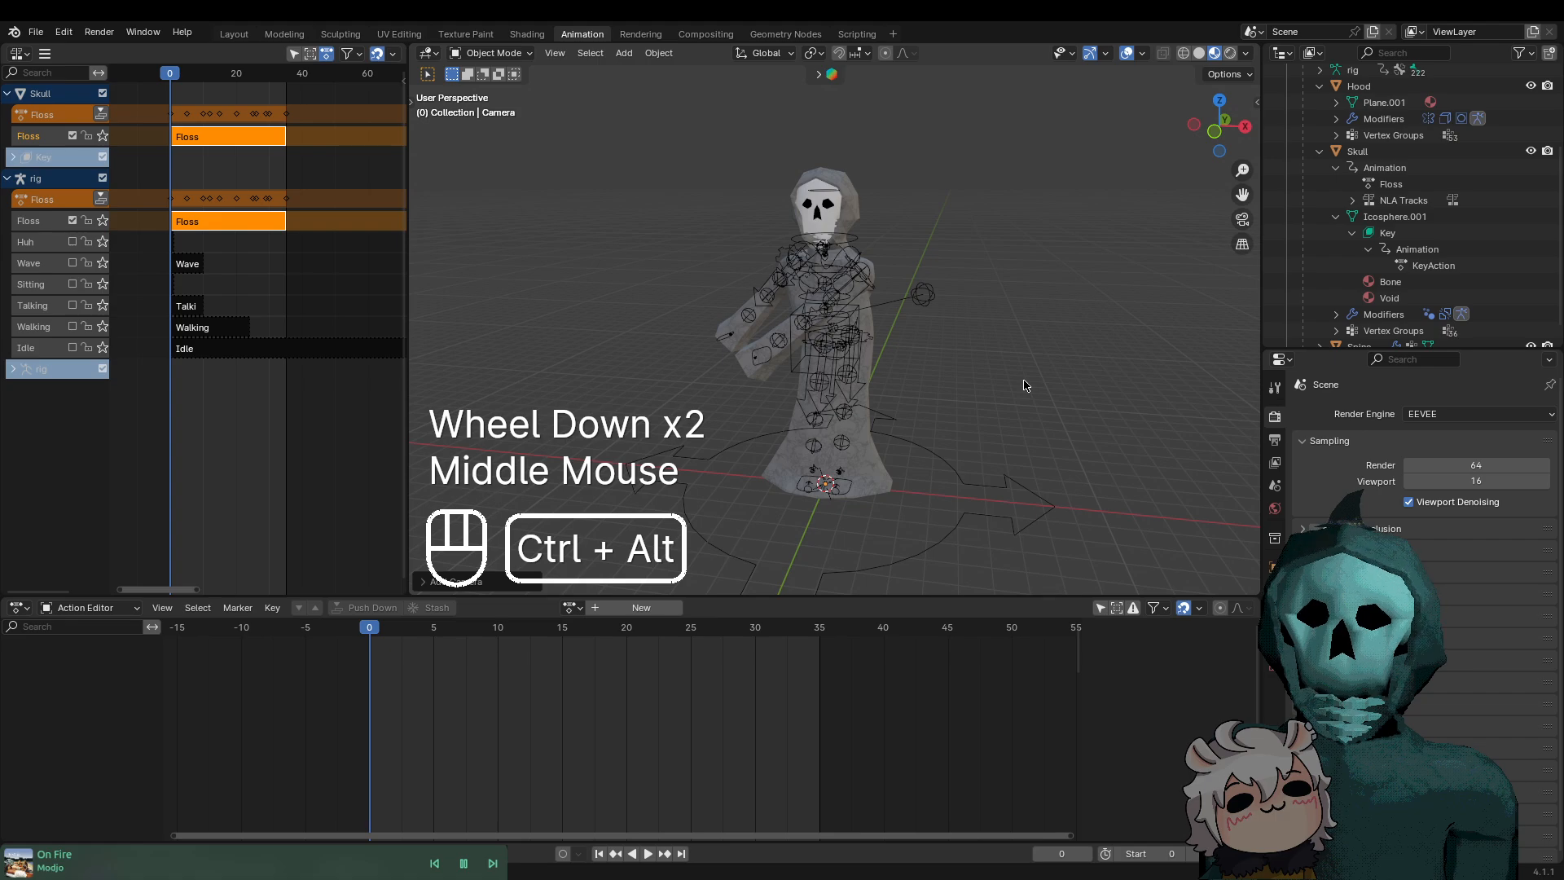
Try aligning the new camera to two different views of the character and check its framing
key(ctrl+alt+KP_0)
scroll(1031, 389, down, 2)
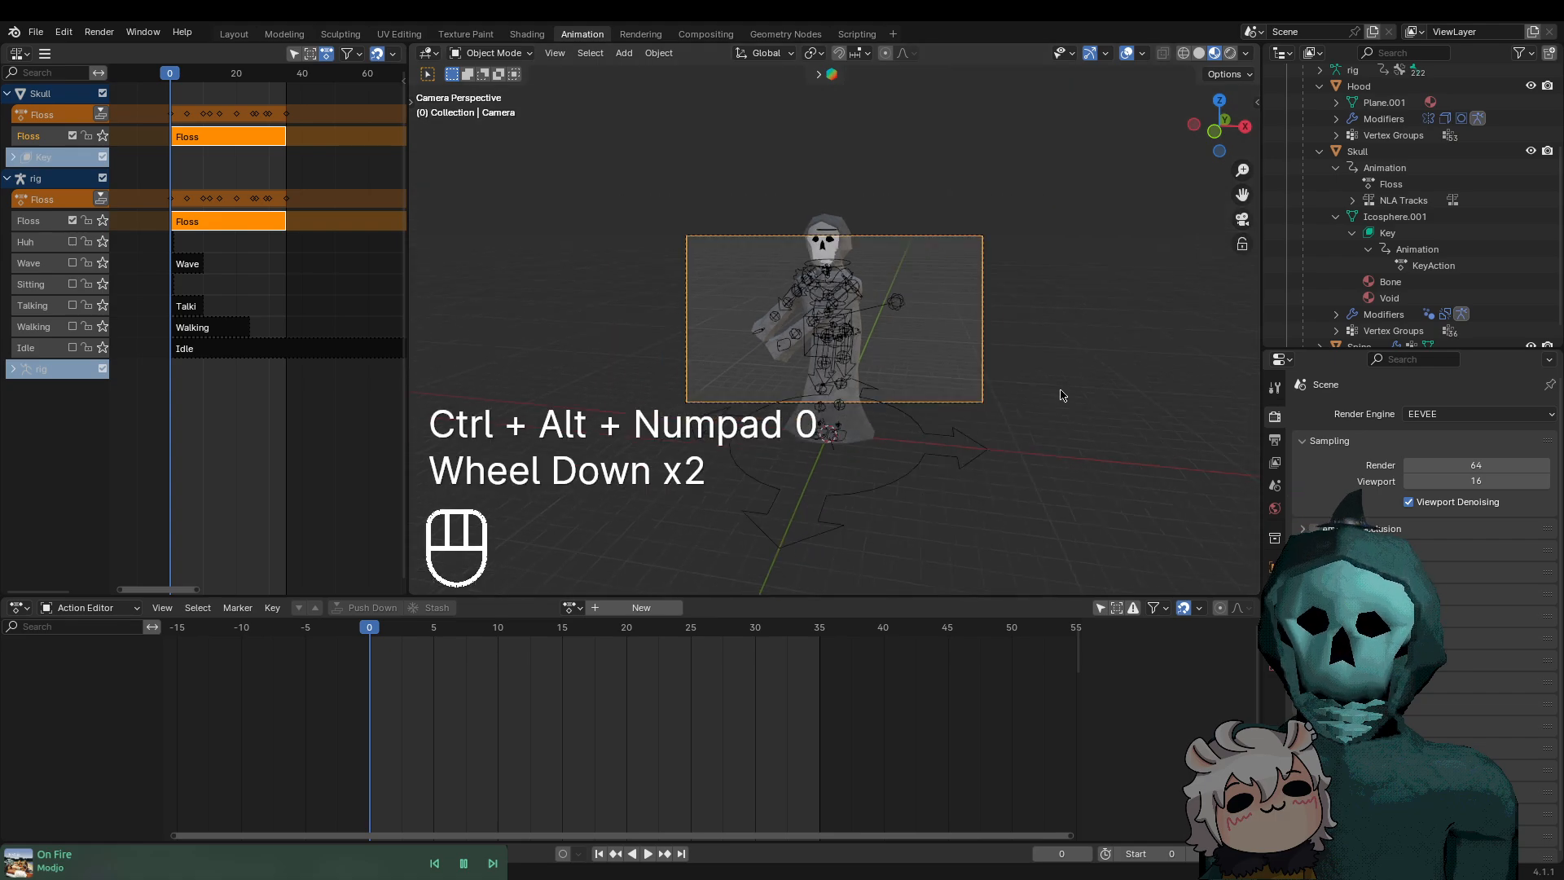
middle_drag(1048, 399, 1005, 406)
scroll(963, 417, down, 2)
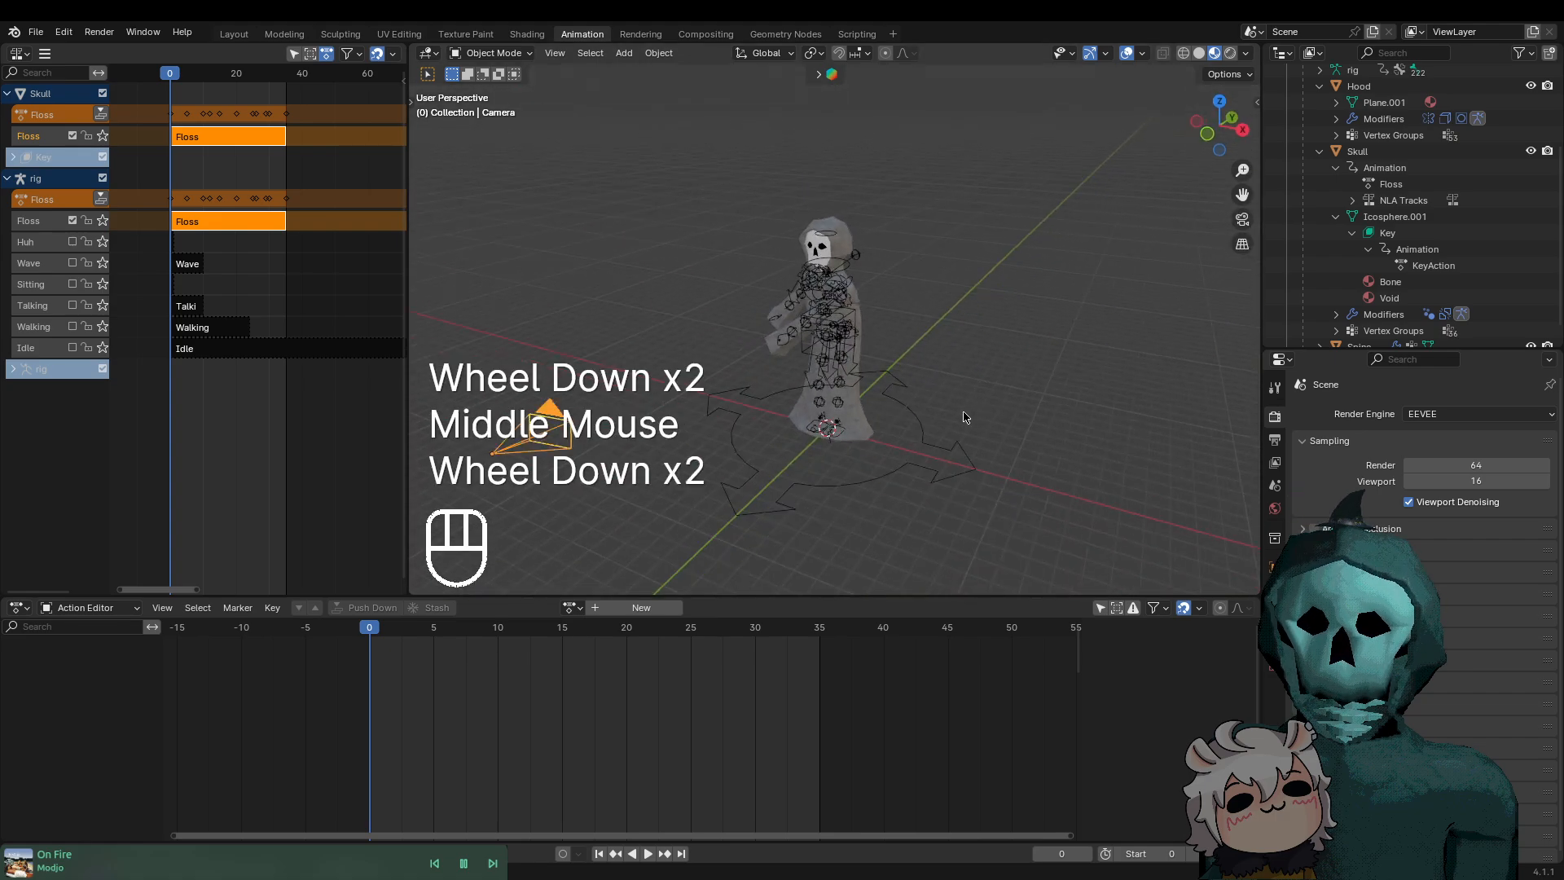
scroll(978, 394, up, 1)
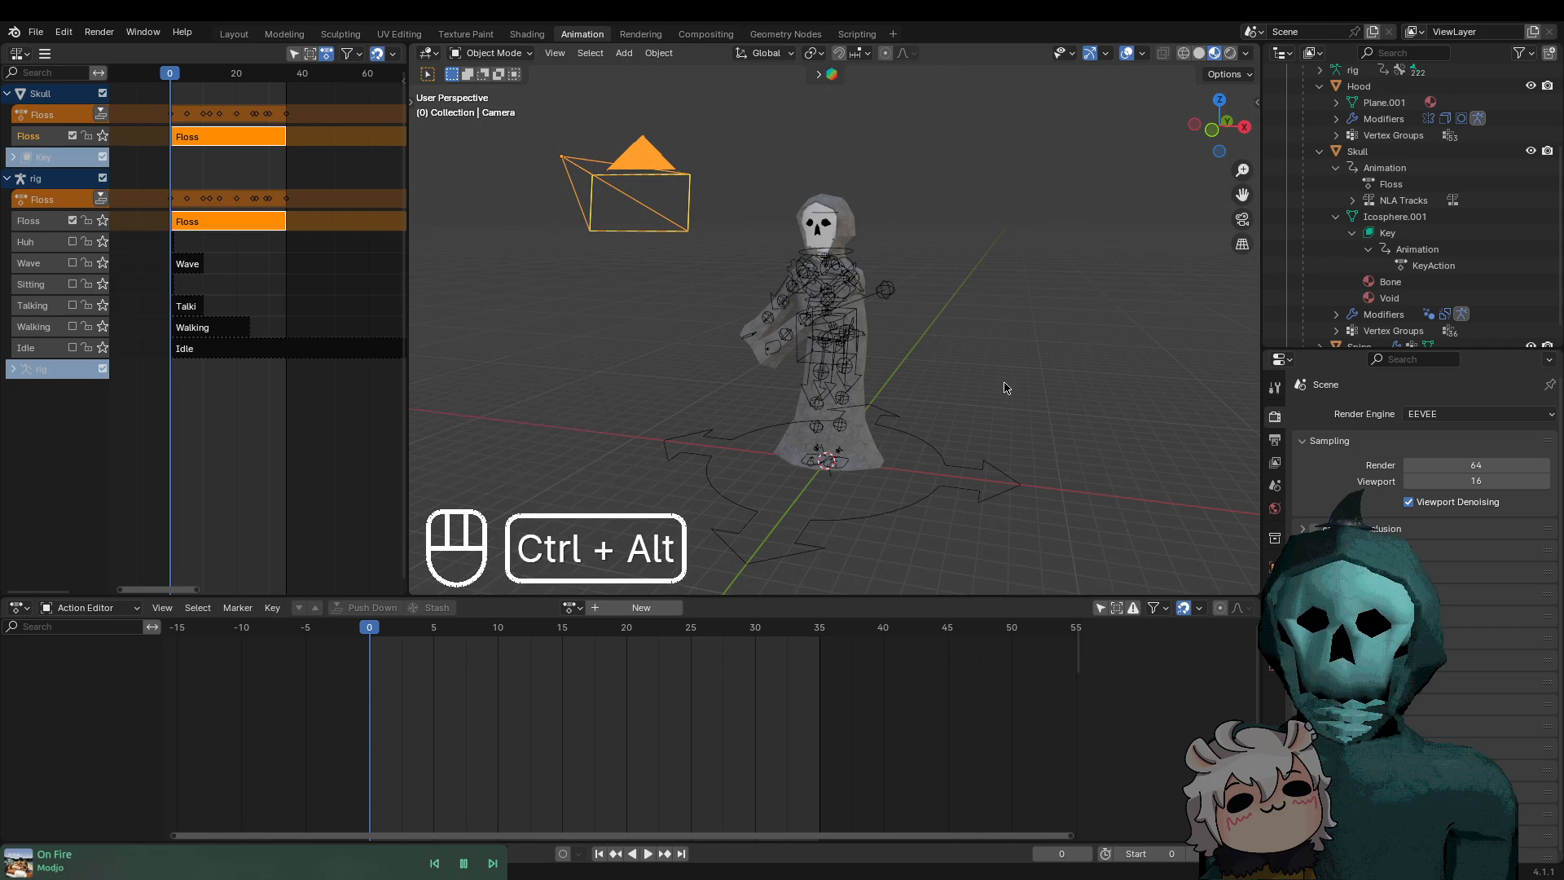
key(ctrl+alt+KP_0)
scroll(1064, 386, up, 1)
Align the camera to a pulled-back view that frames the whole character from hood to hem
middle_drag(1064, 386, 904, 395)
scroll(865, 415, up, 1)
scroll(896, 408, up, 1)
scroll(912, 403, down, 2)
scroll(939, 402, down, 1)
scroll(900, 395, down, 1)
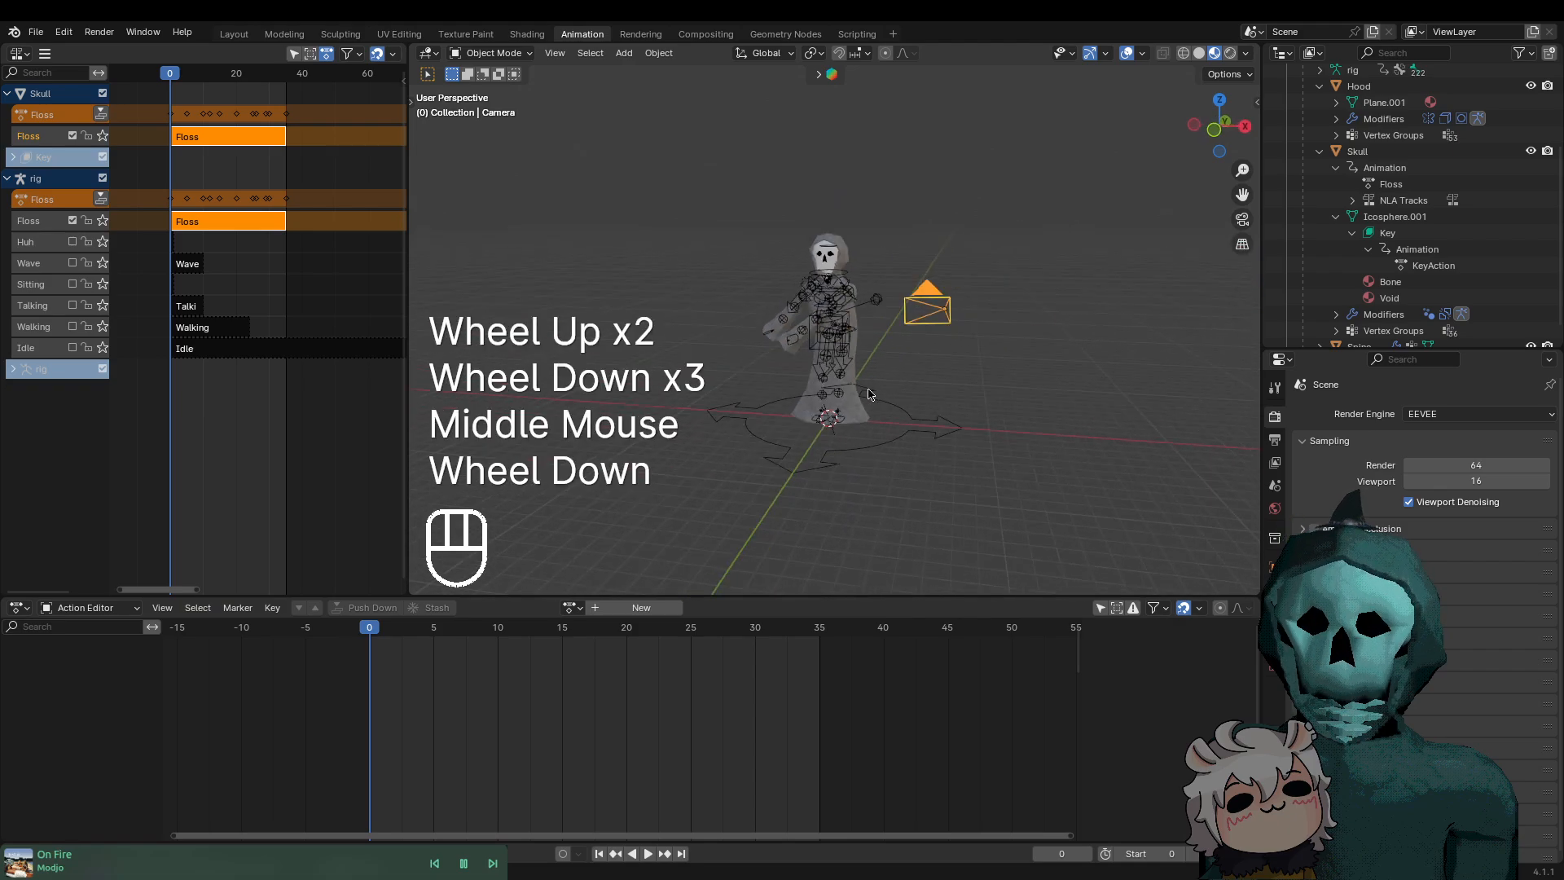
key(ctrl+alt+KP_0)
scroll(898, 394, up, 3)
scroll(902, 394, down, 2)
scroll(901, 394, up, 1)
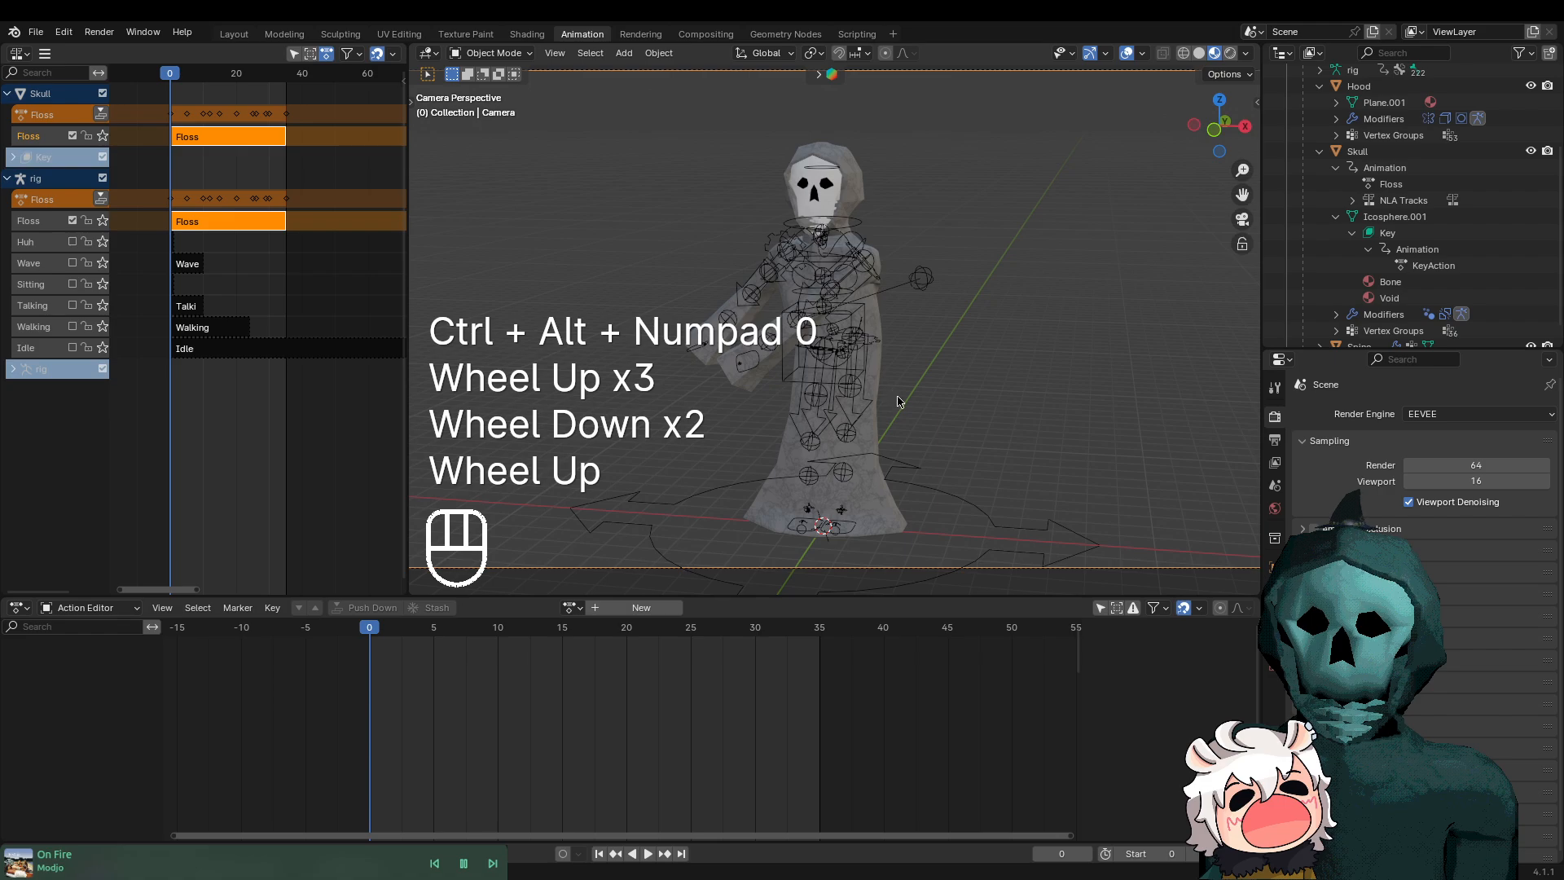
scroll(899, 400, down, 1)
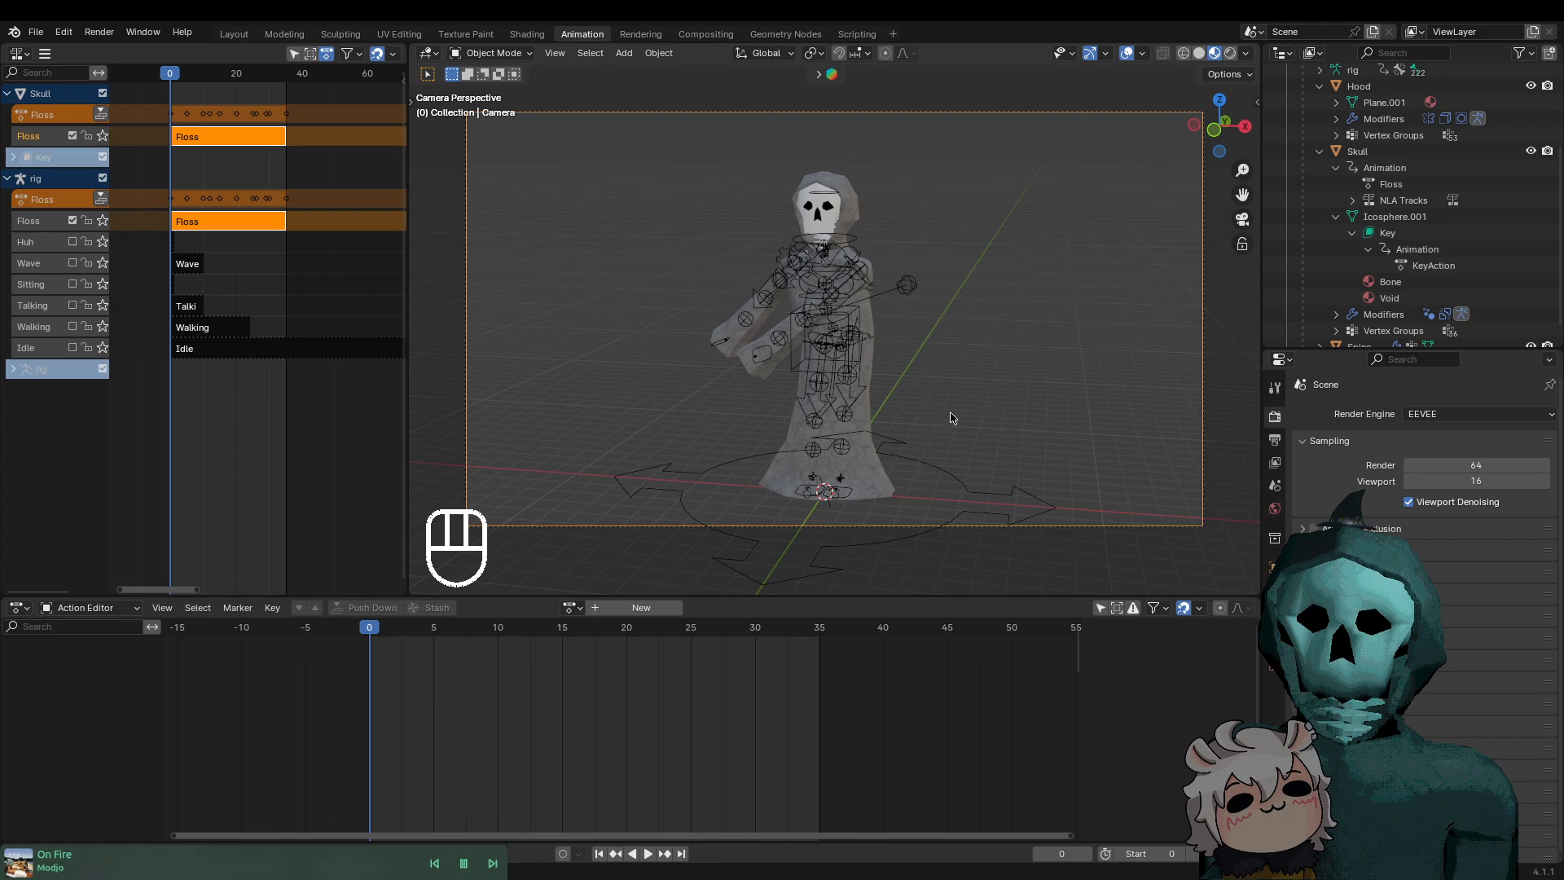
Show the scene's output settings and browse for the render output folder
click(1276, 441)
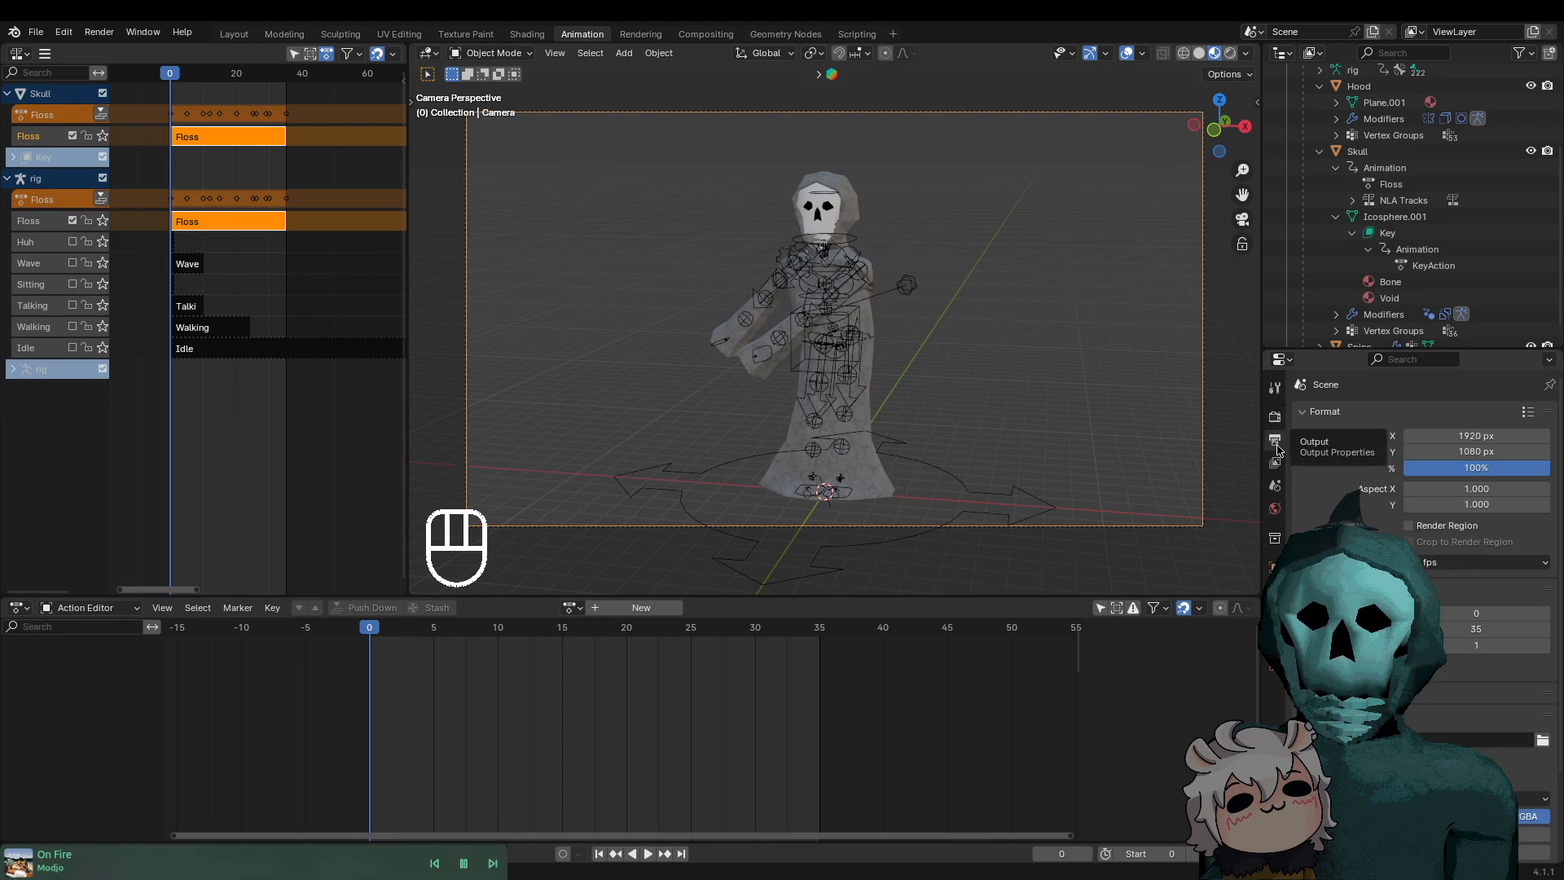
scroll(1385, 489, down, 3)
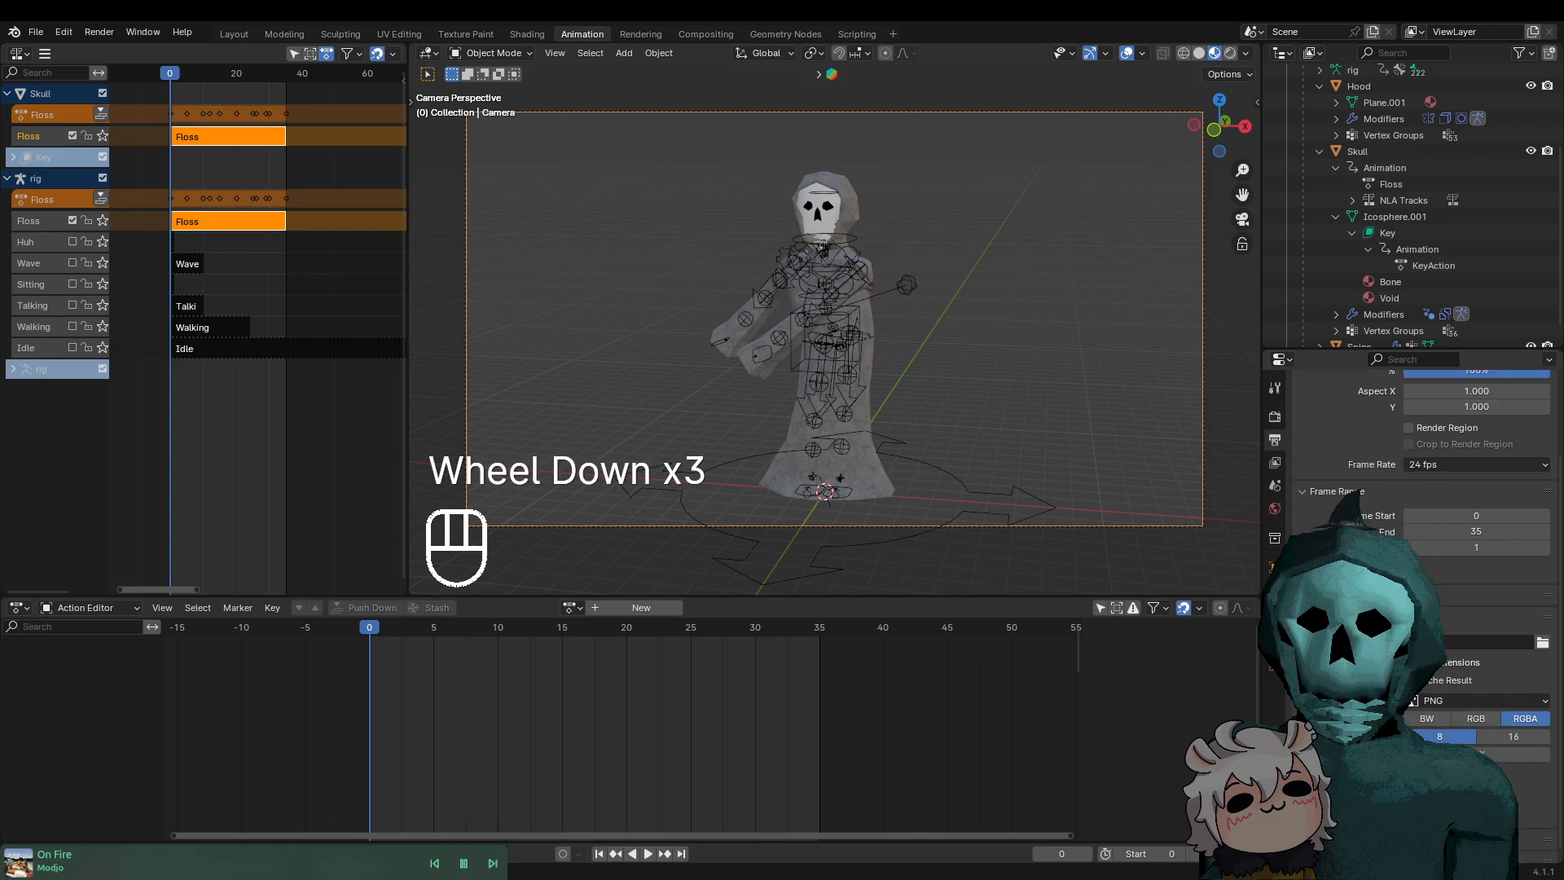
click(1550, 644)
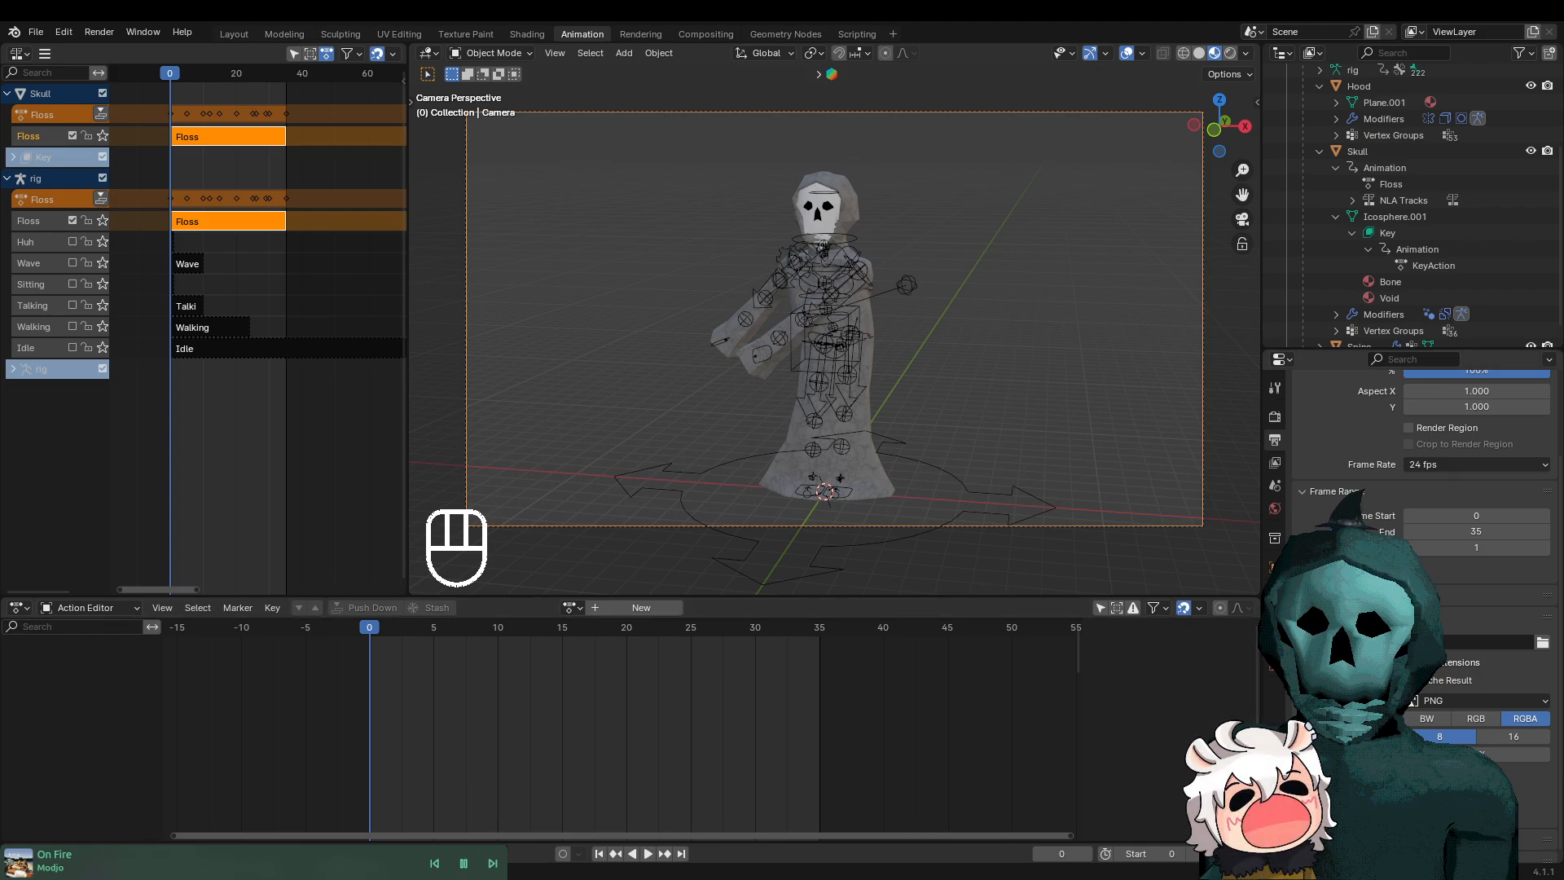
scroll(1422, 529, down, 1)
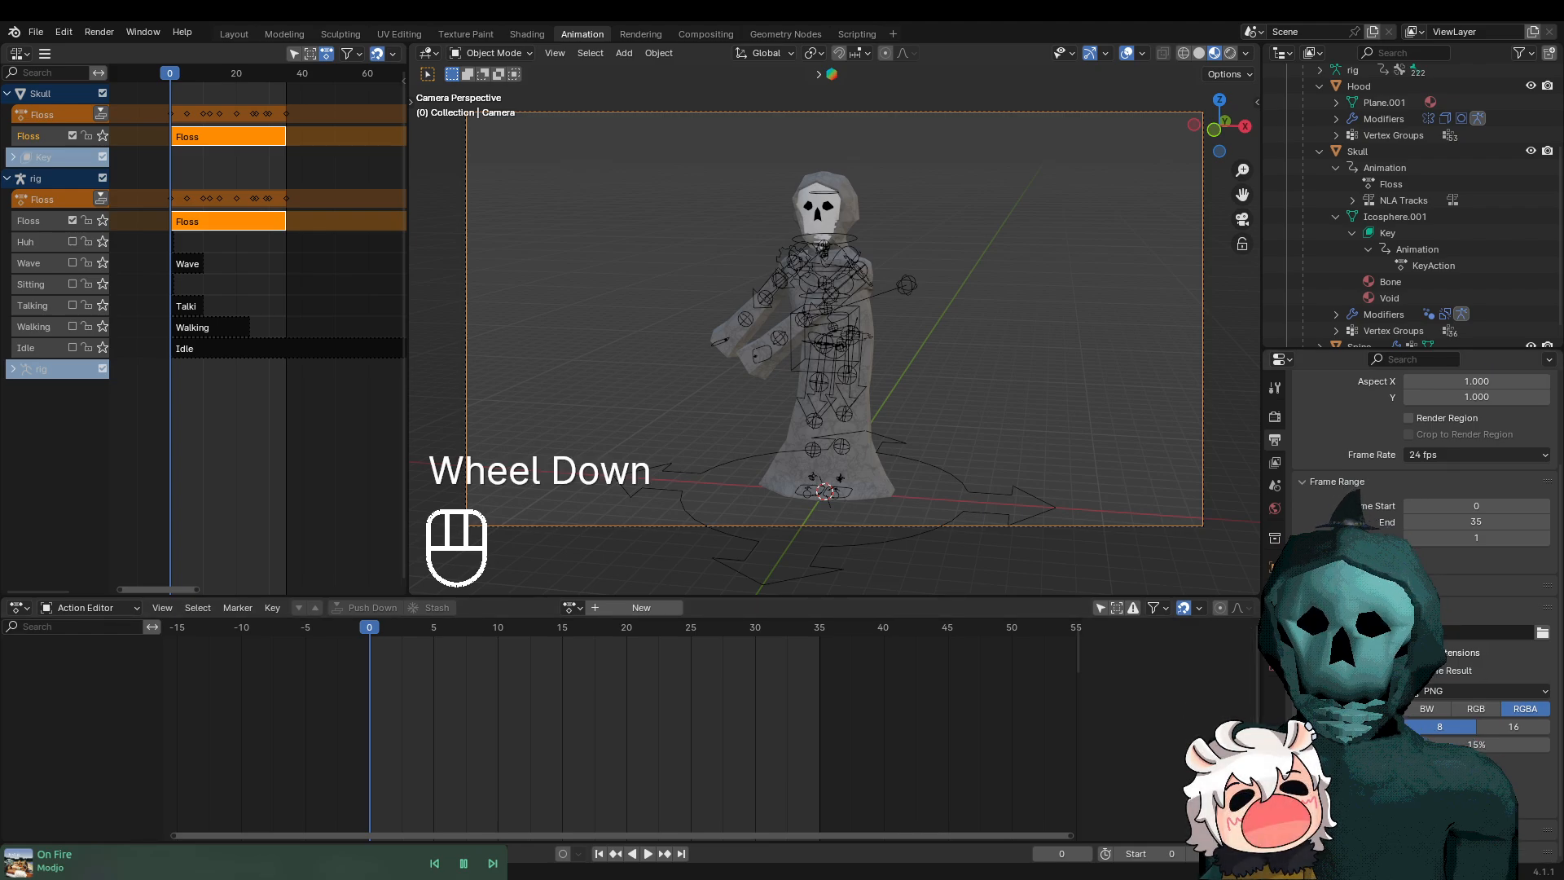
scroll(1422, 530, up, 2)
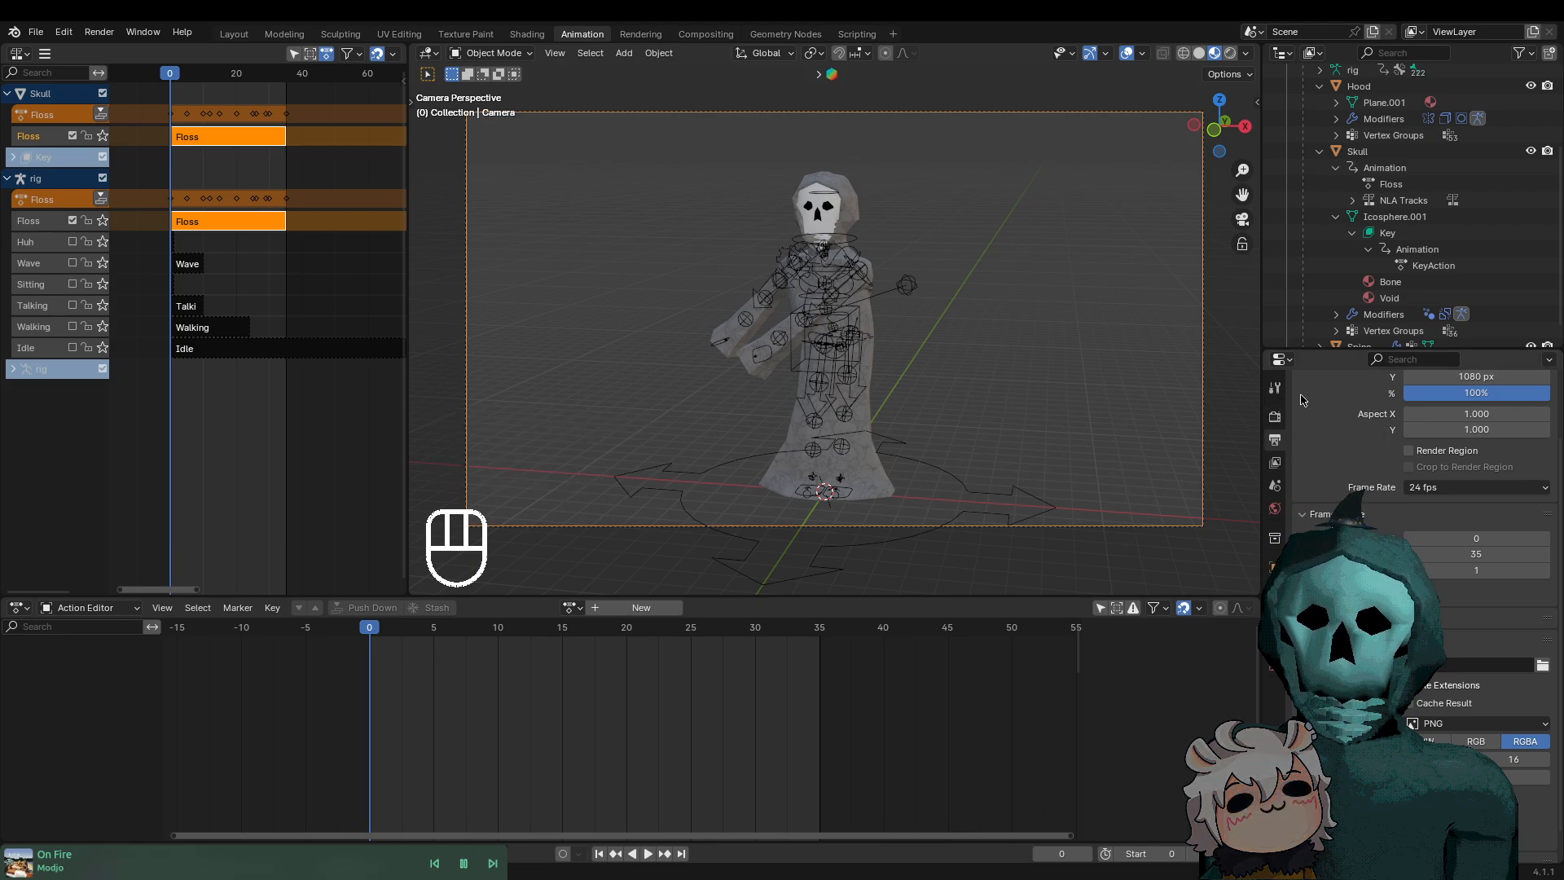
key(shift+super)
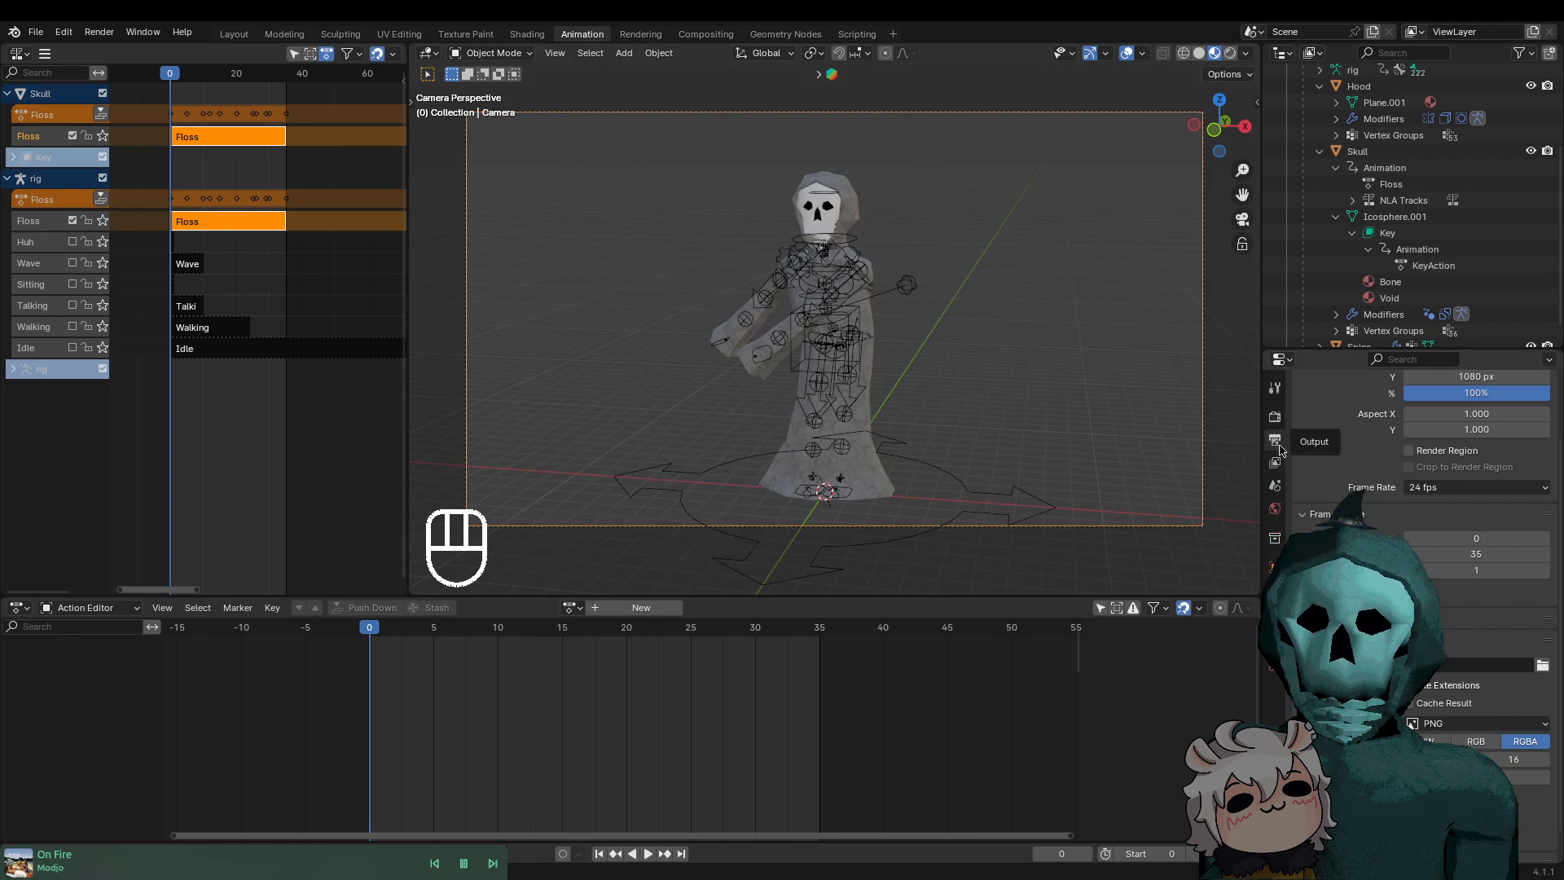
key(shift+super)
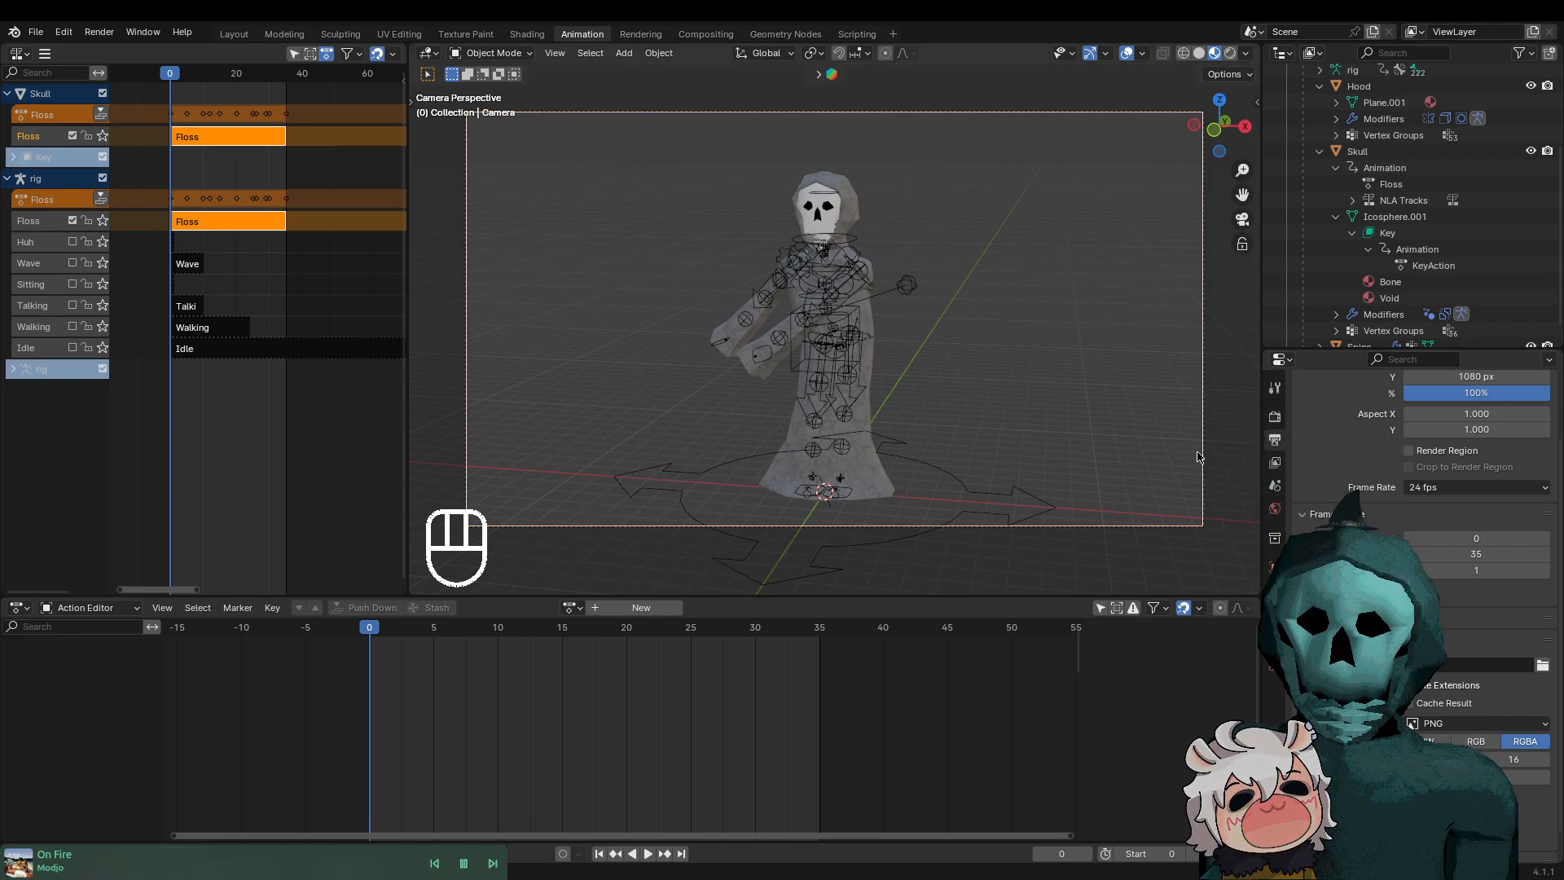
Set the output file format to FFmpeg Video and expand the encoding settings
scroll(1386, 456, down, 1)
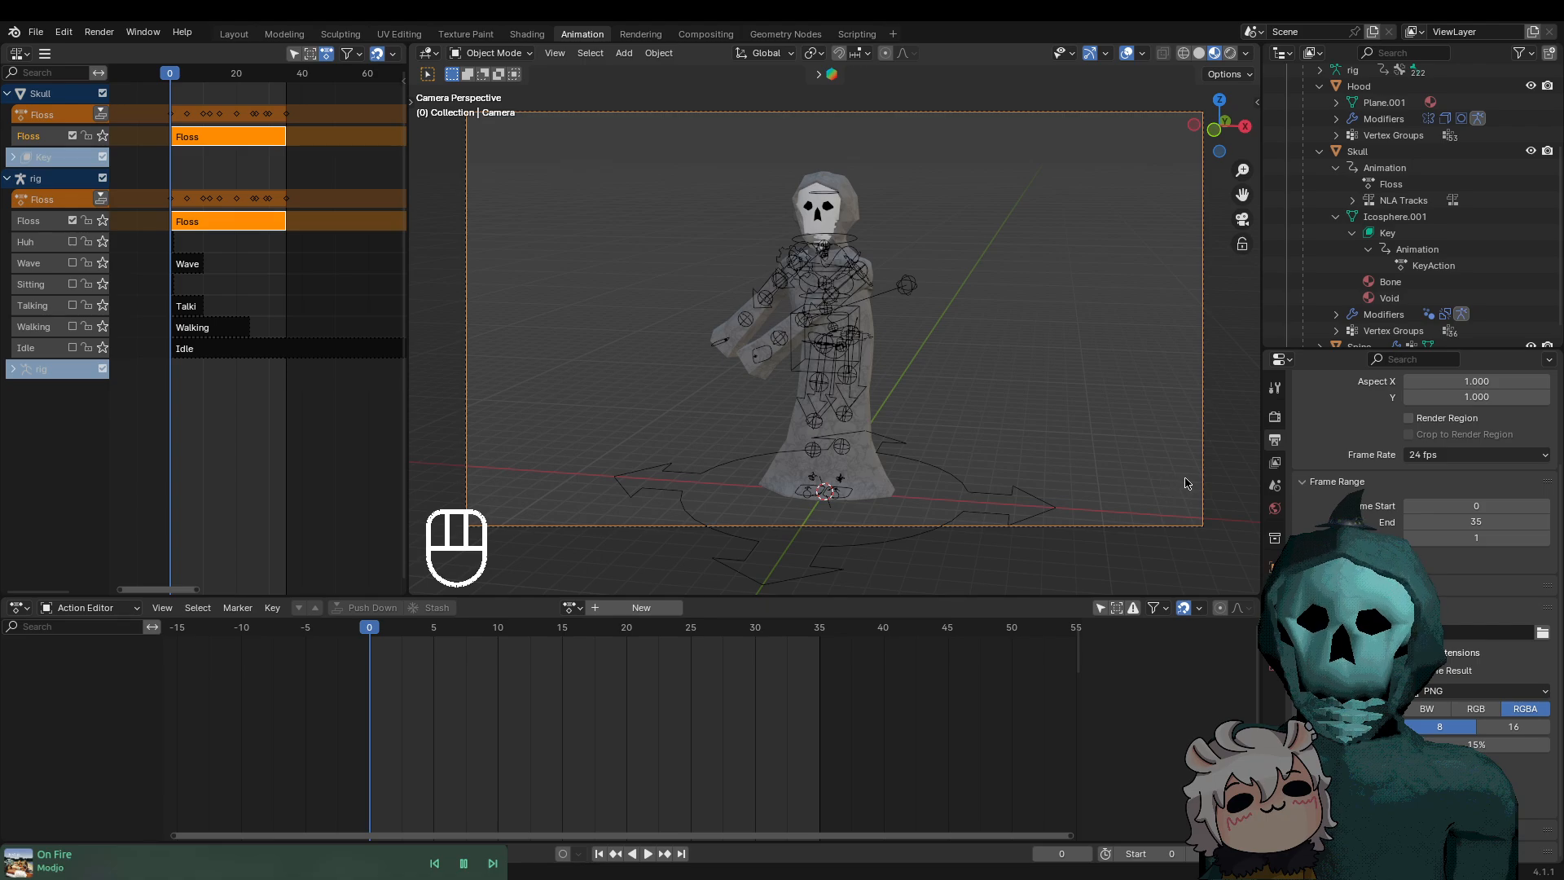
scroll(1426, 570, down, 2)
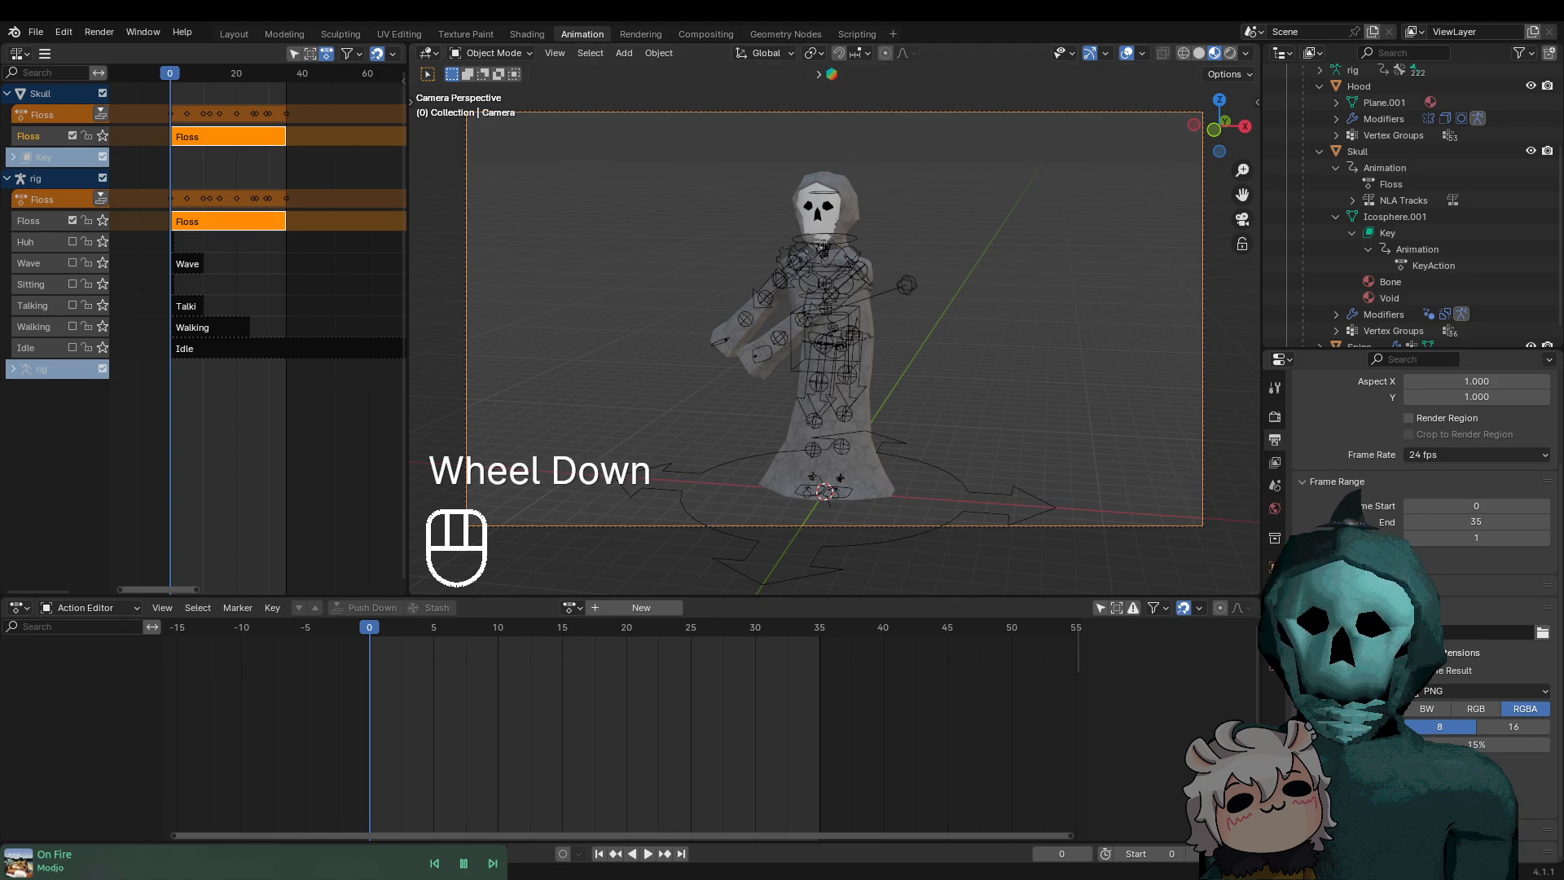
scroll(1426, 571, up, 1)
scroll(1426, 570, down, 2)
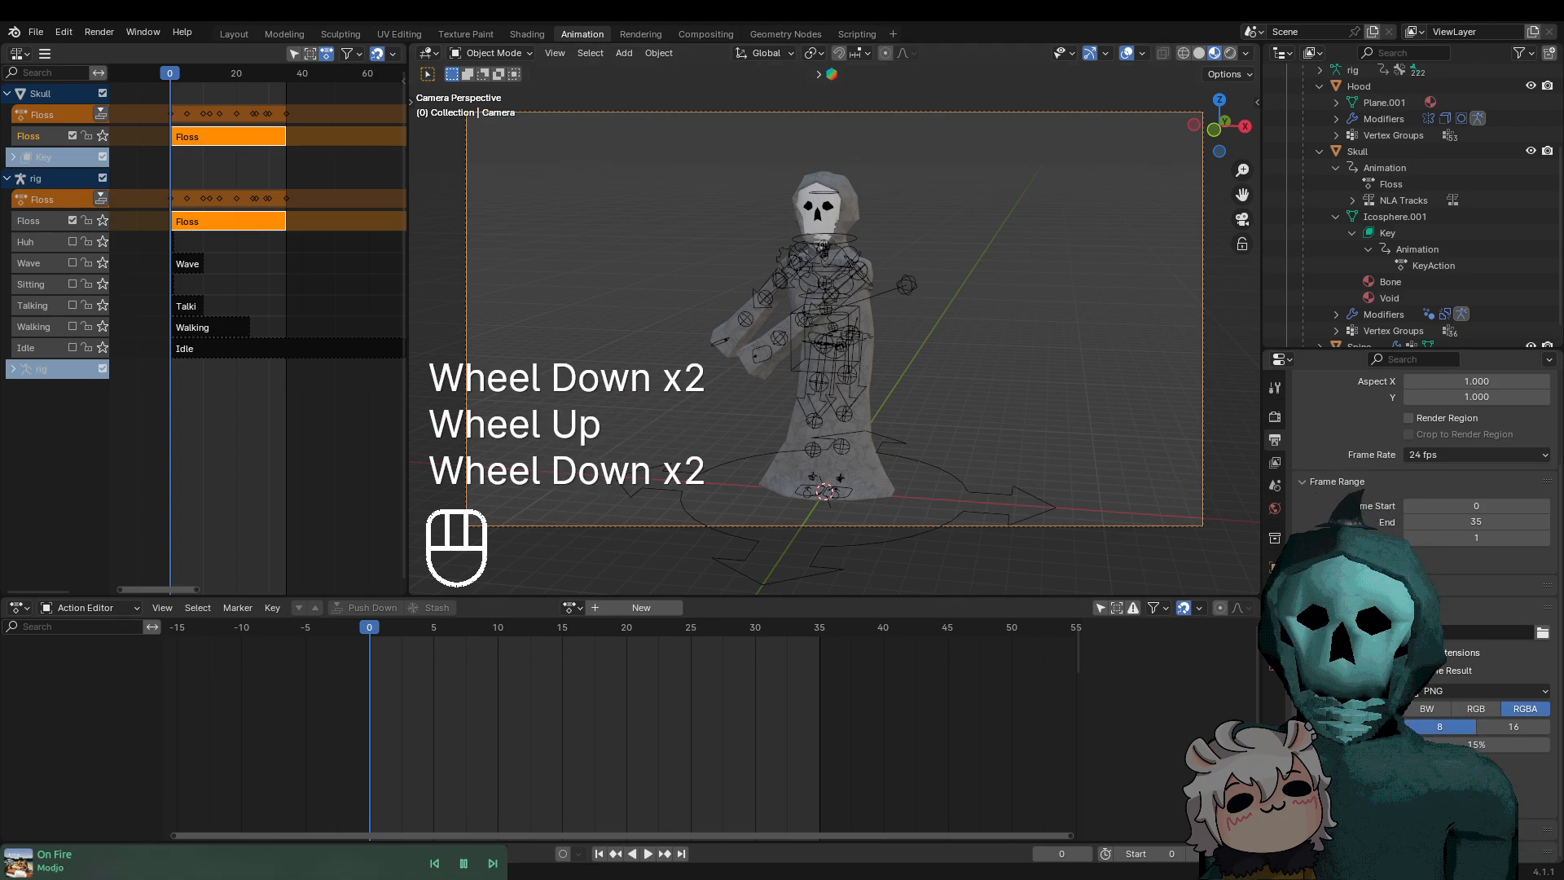
click(1434, 692)
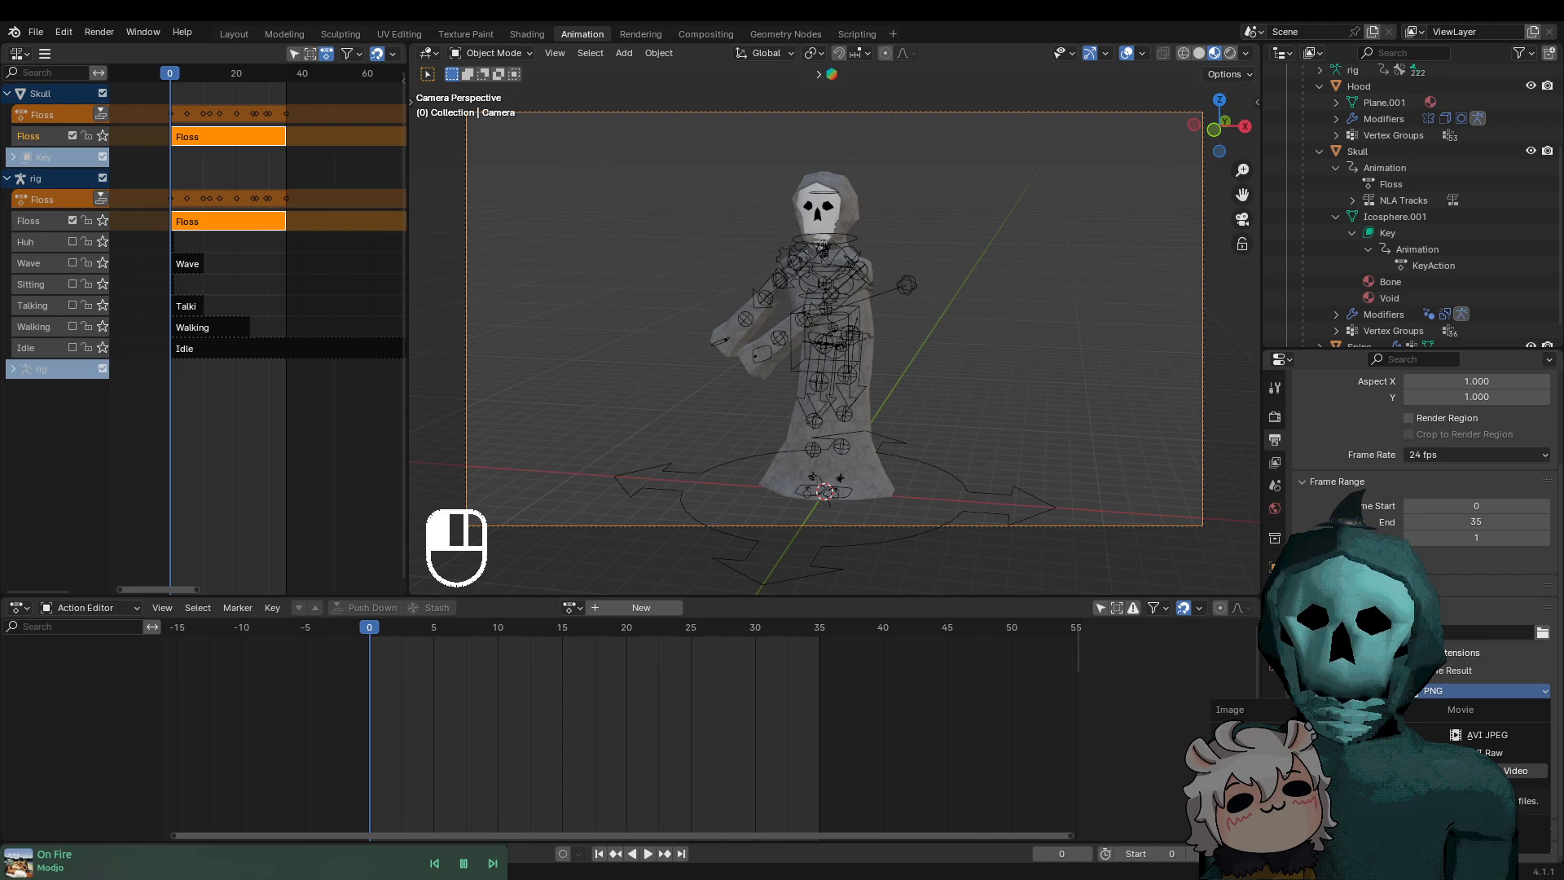
click(1515, 771)
scroll(1516, 771, down, 2)
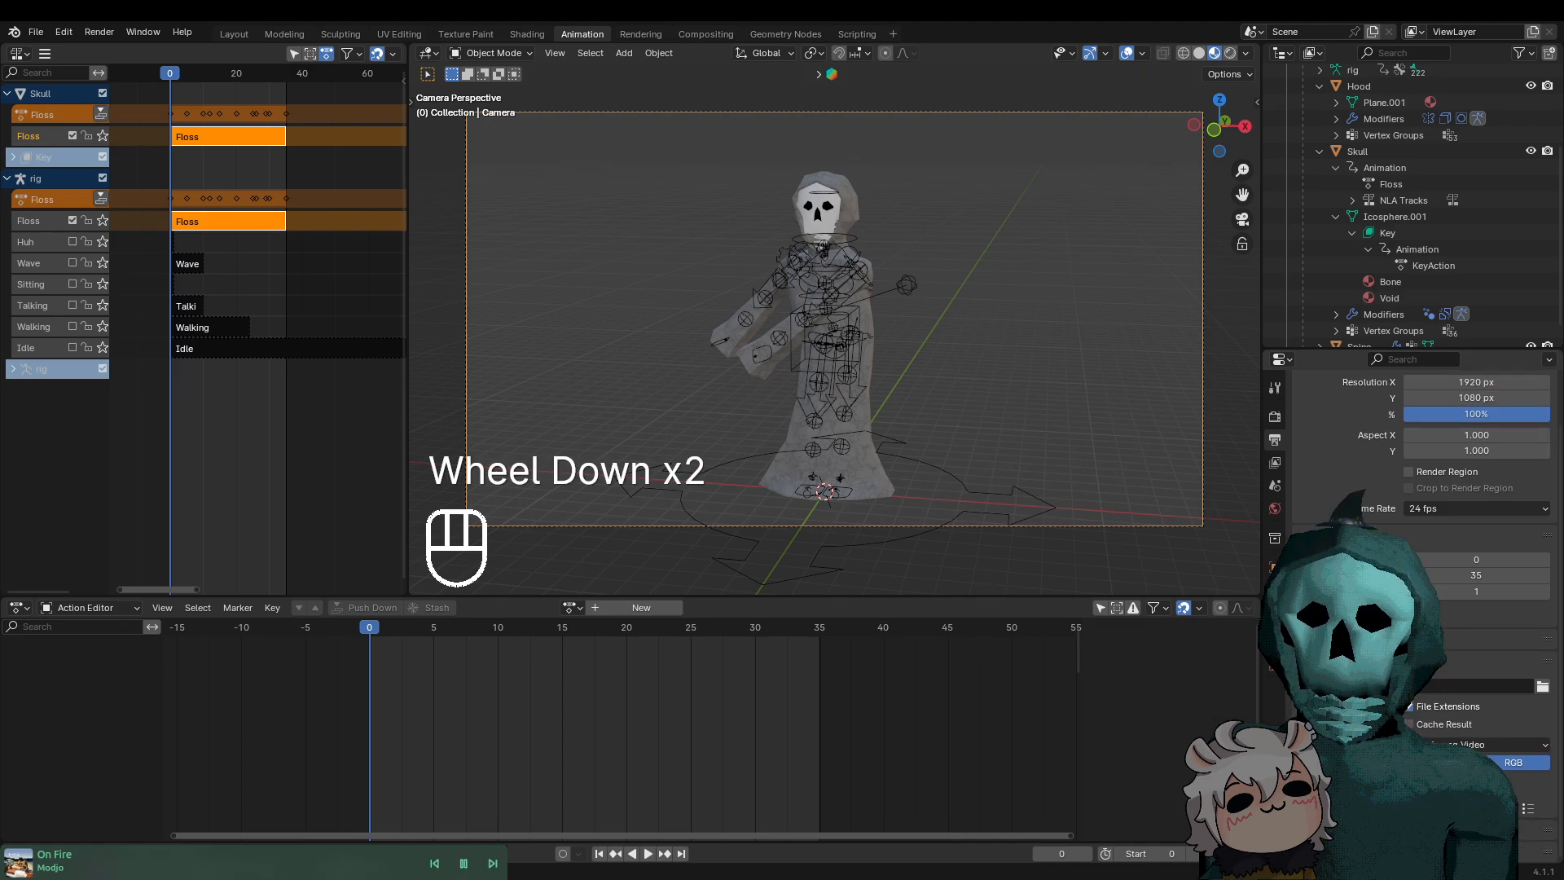
click(1516, 771)
scroll(1516, 771, down, 3)
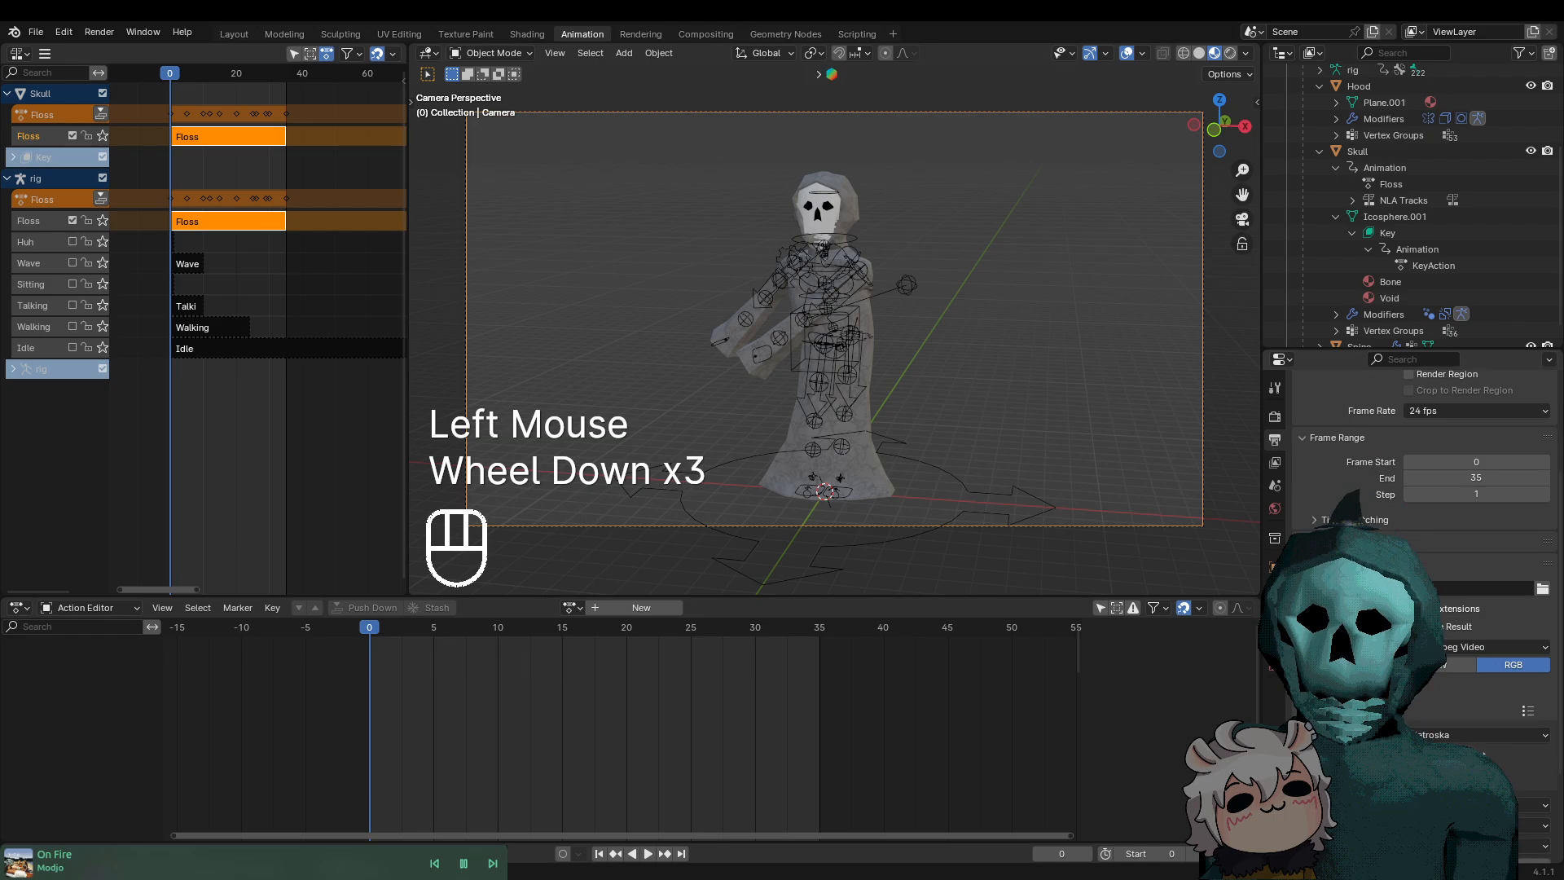
Set the video encoding container to MPEG-4
scroll(1448, 604, down, 5)
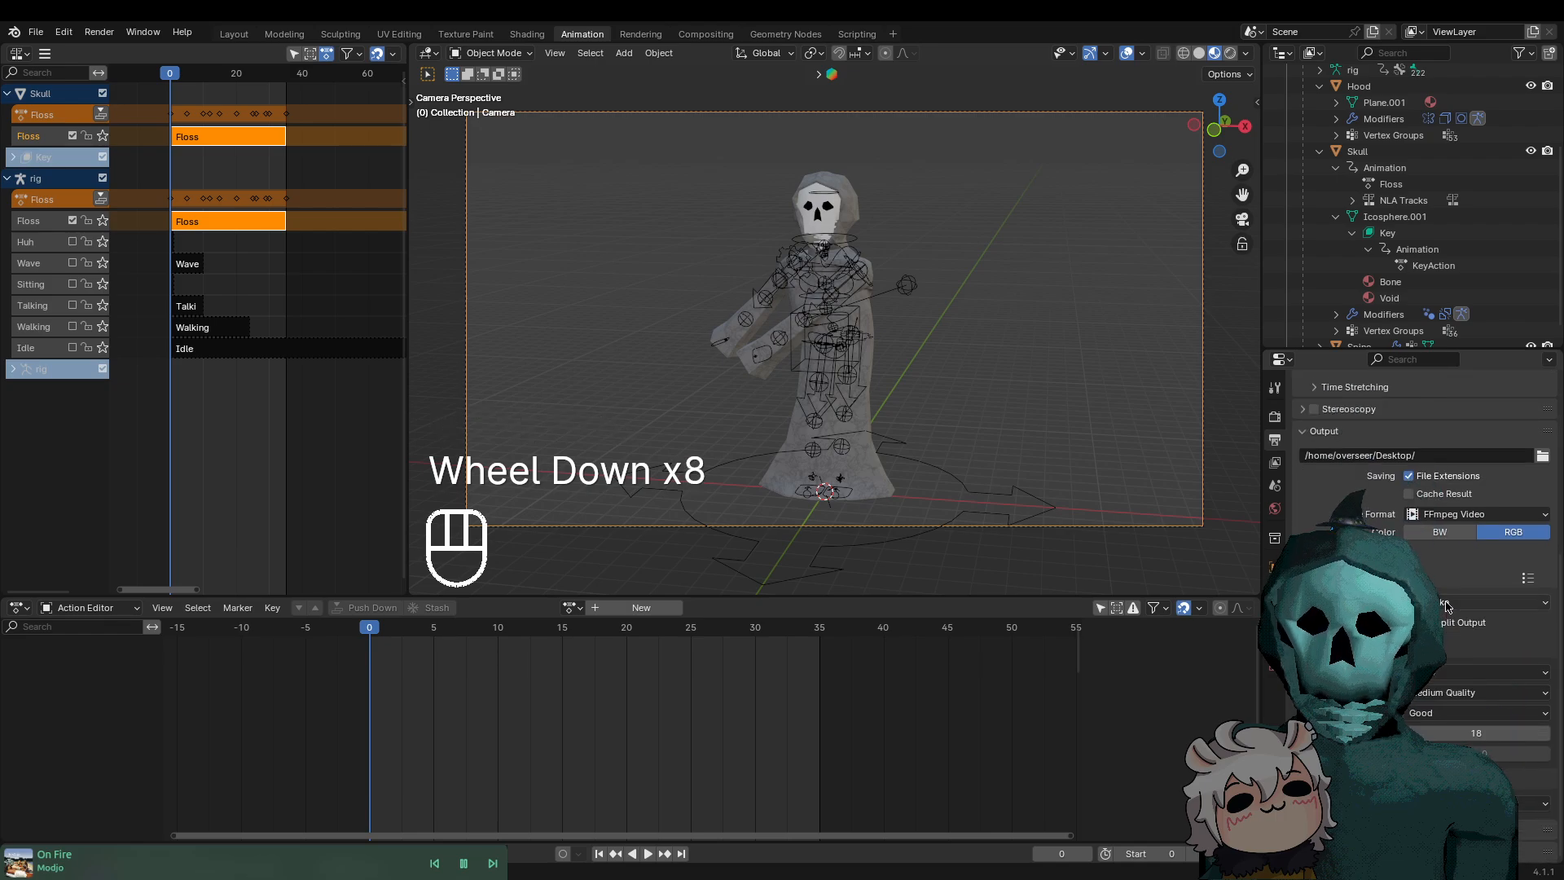
click(1447, 603)
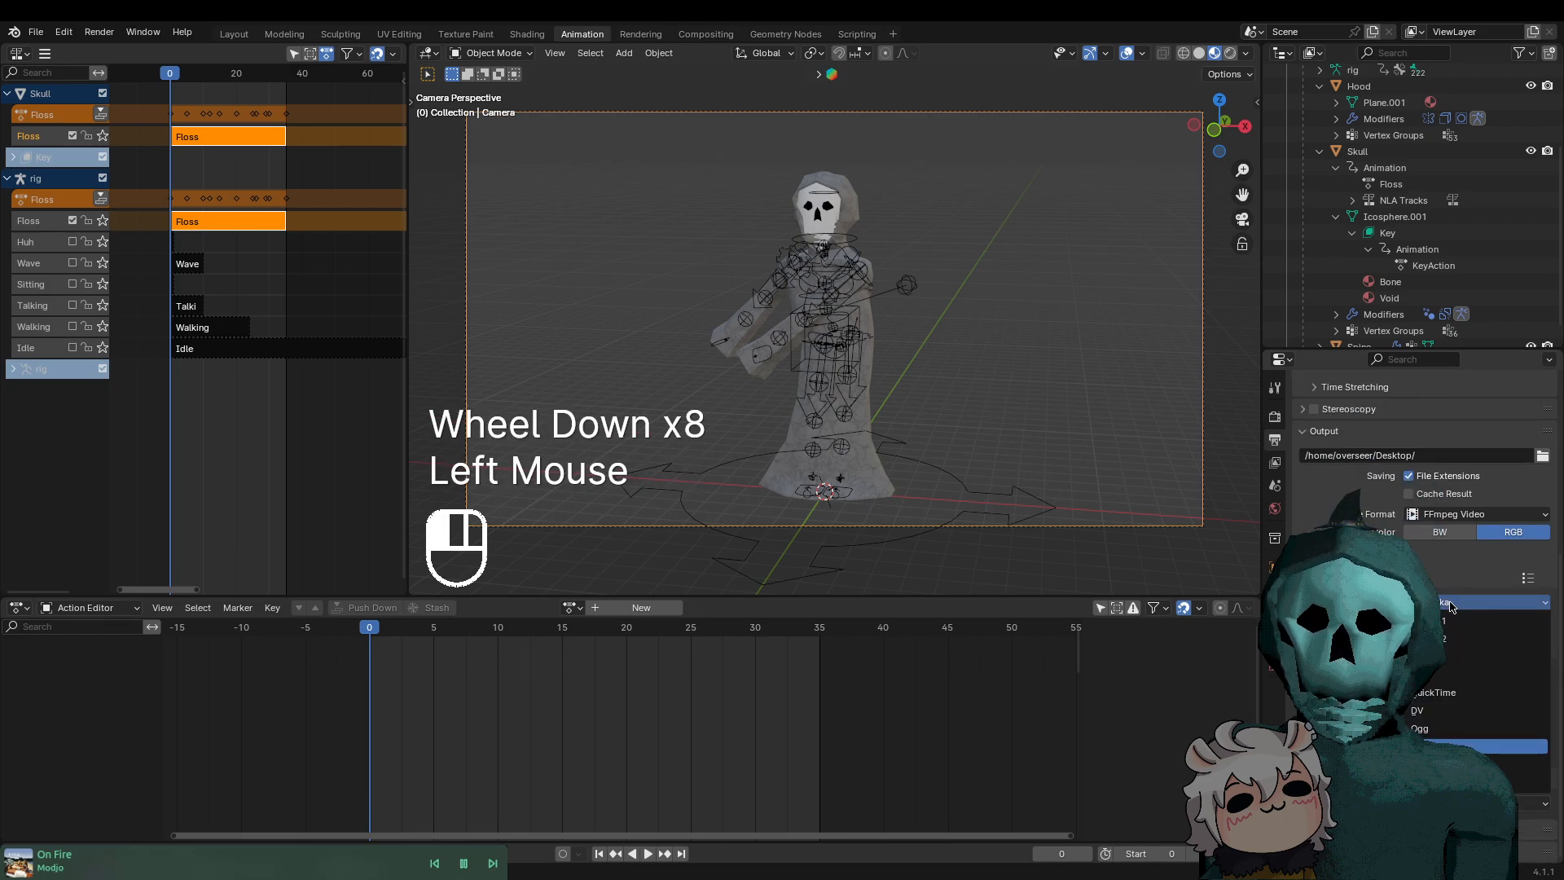
click(1471, 660)
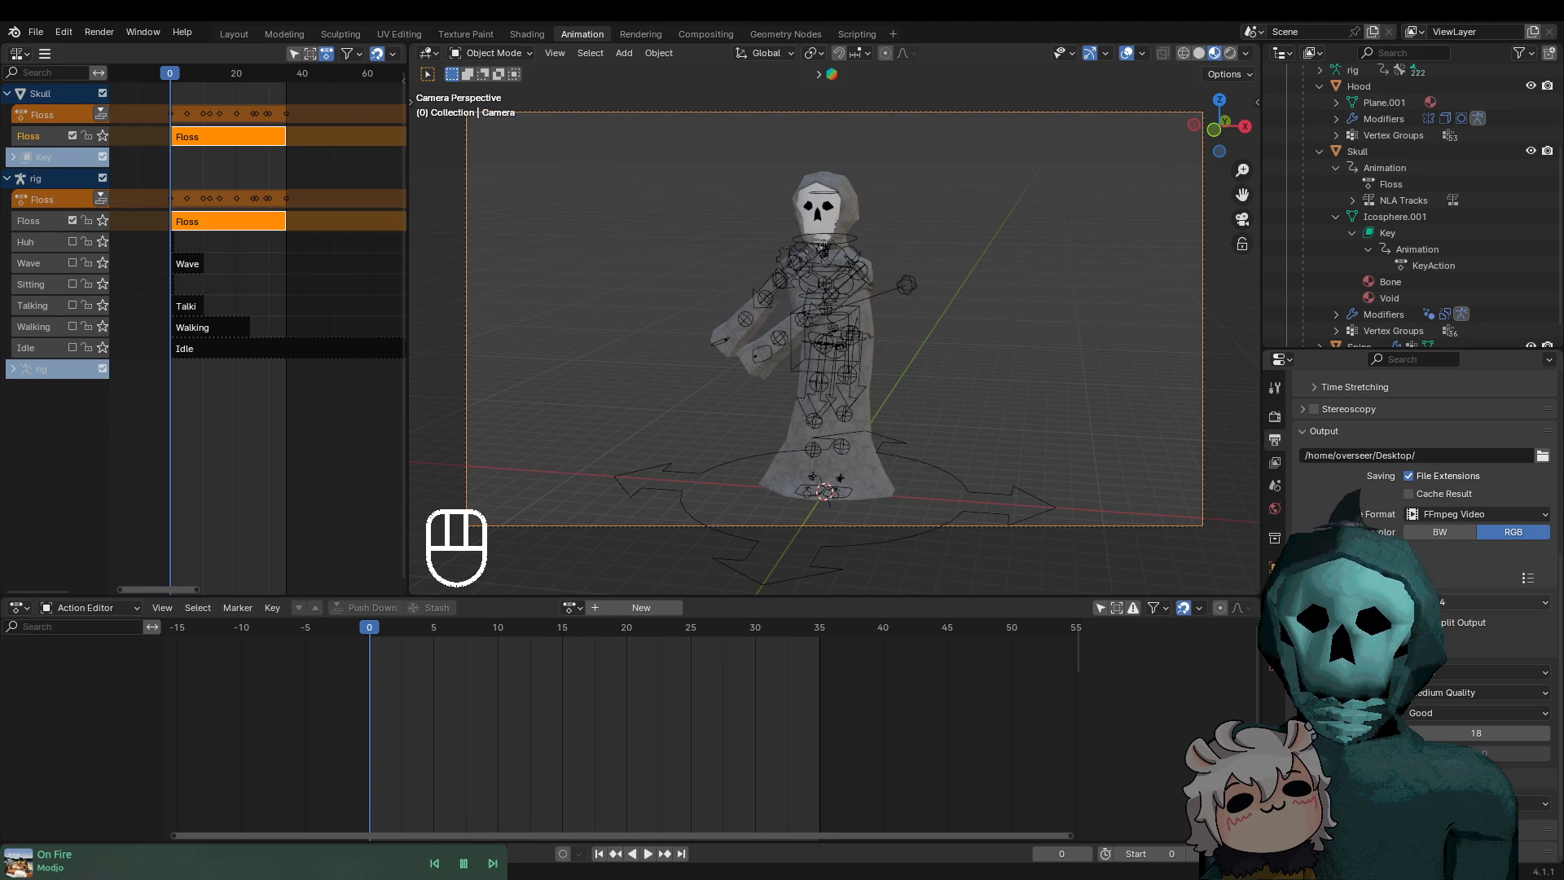
click(1491, 603)
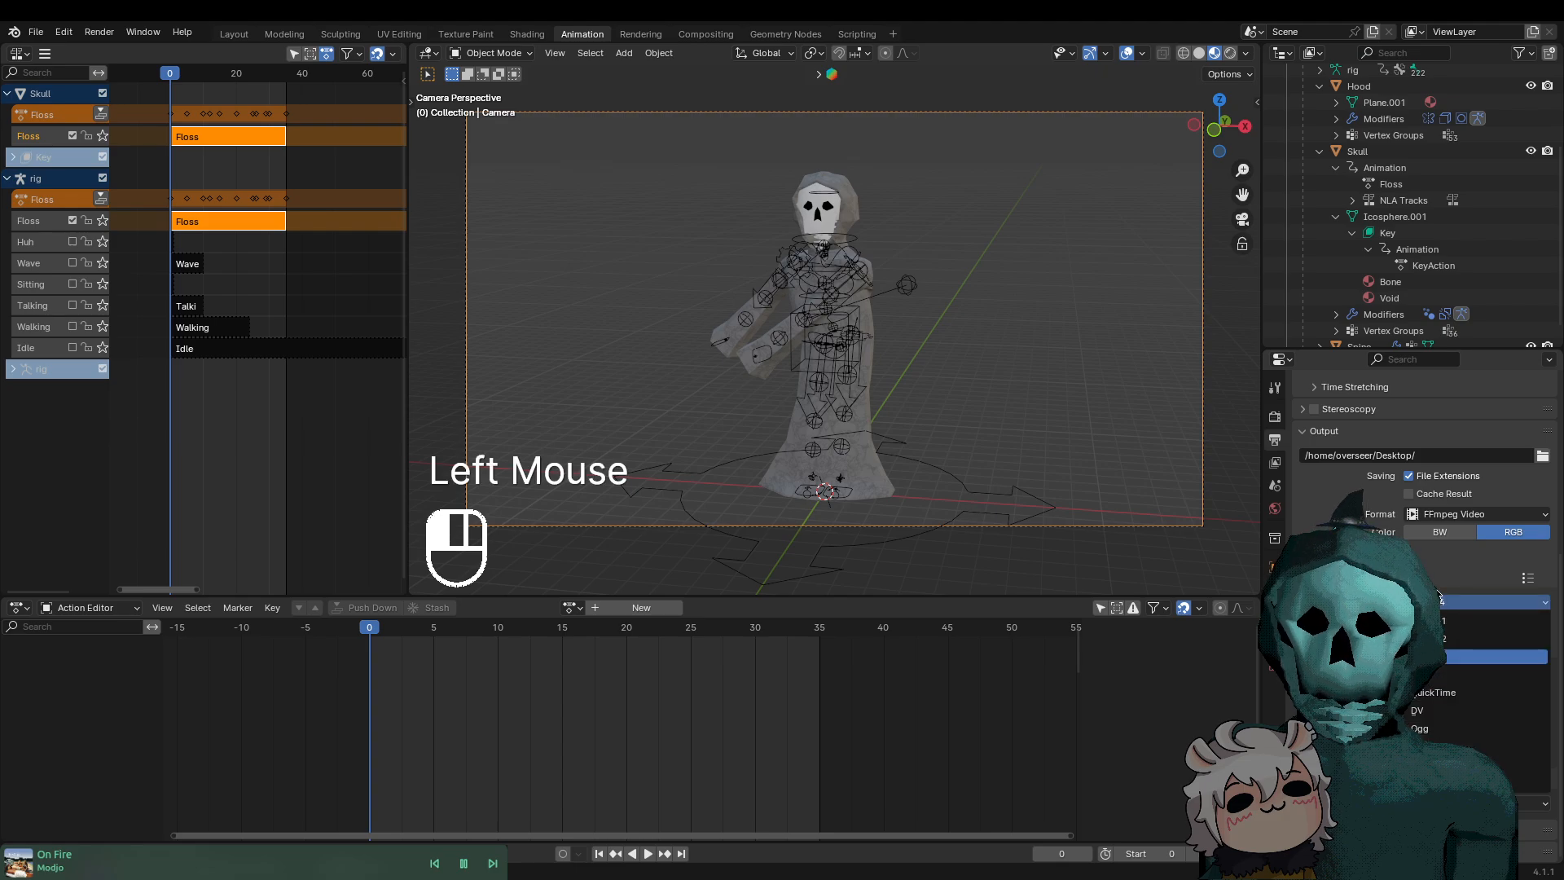
key(Escape)
scroll(1472, 594, down, 1)
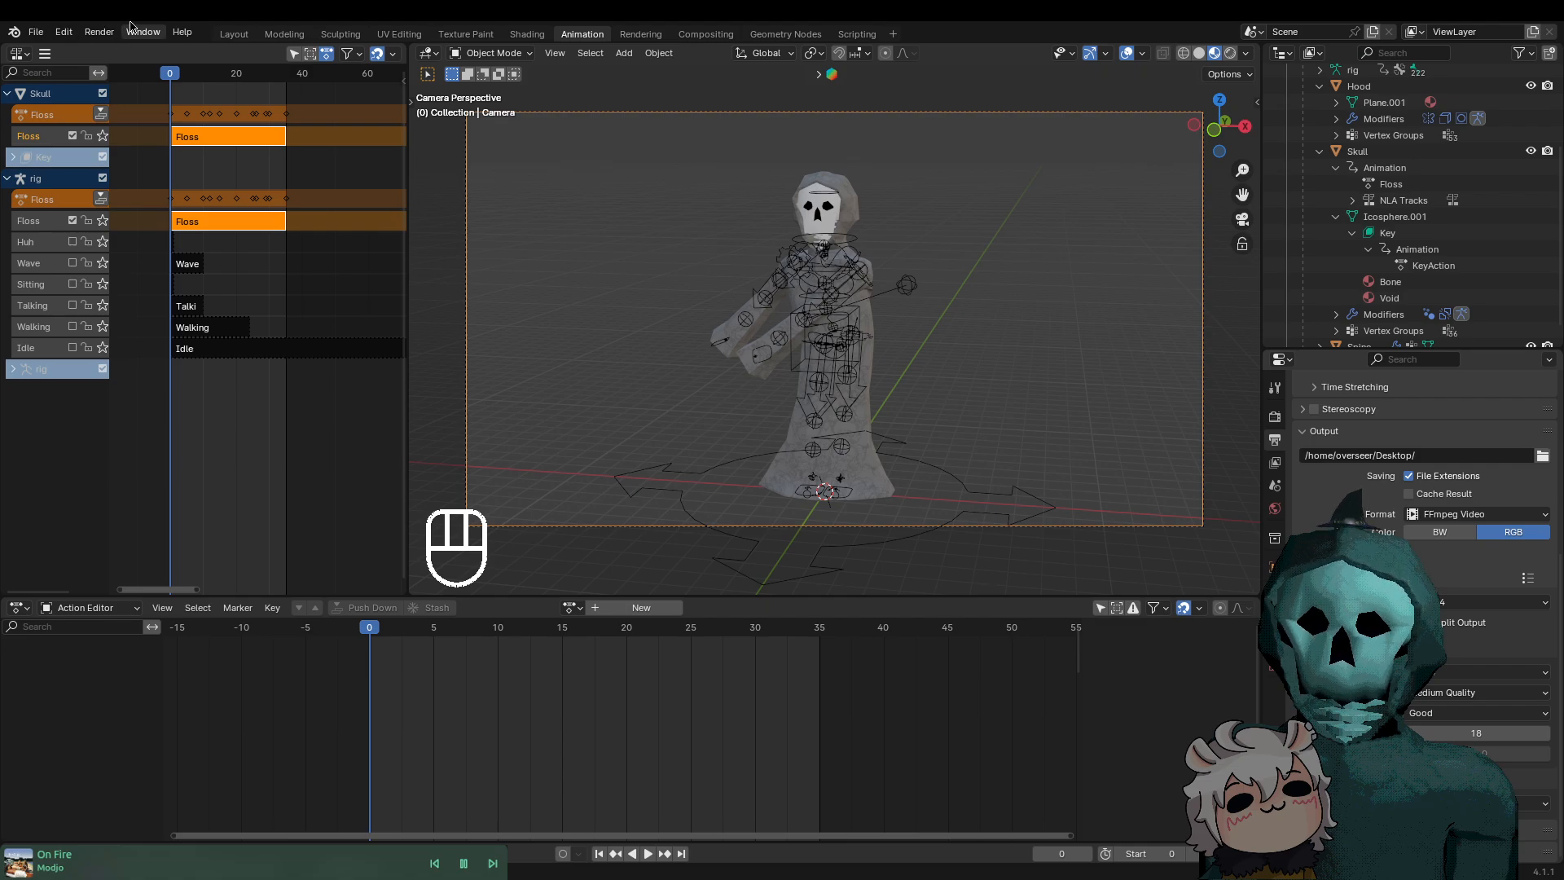
Switch the camera view's viewport shading to Rendered
click(97, 33)
click(1100, 362)
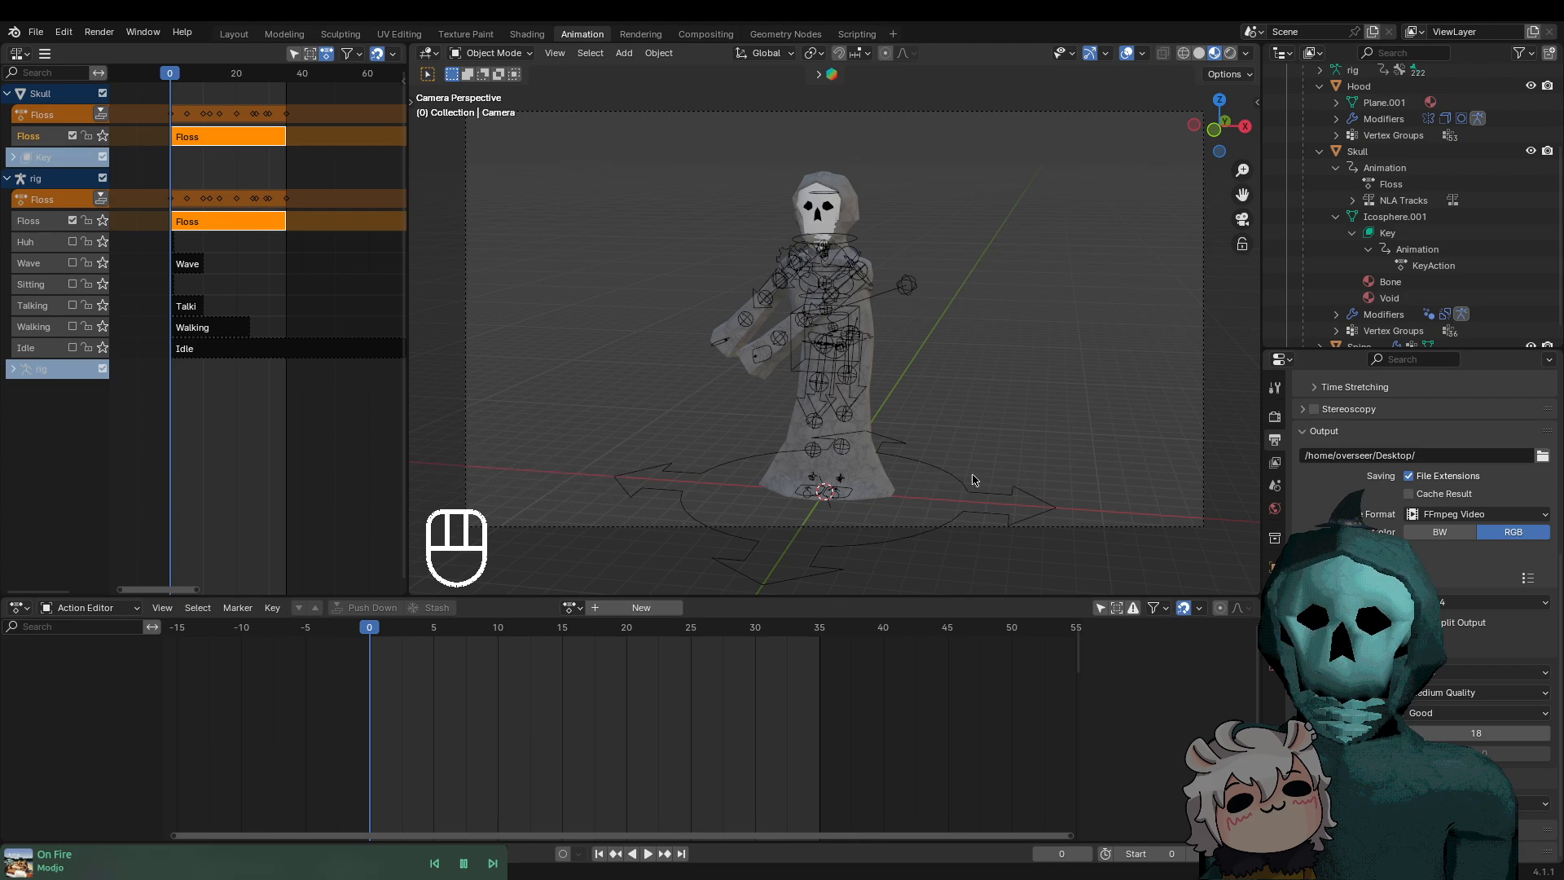
key(z)
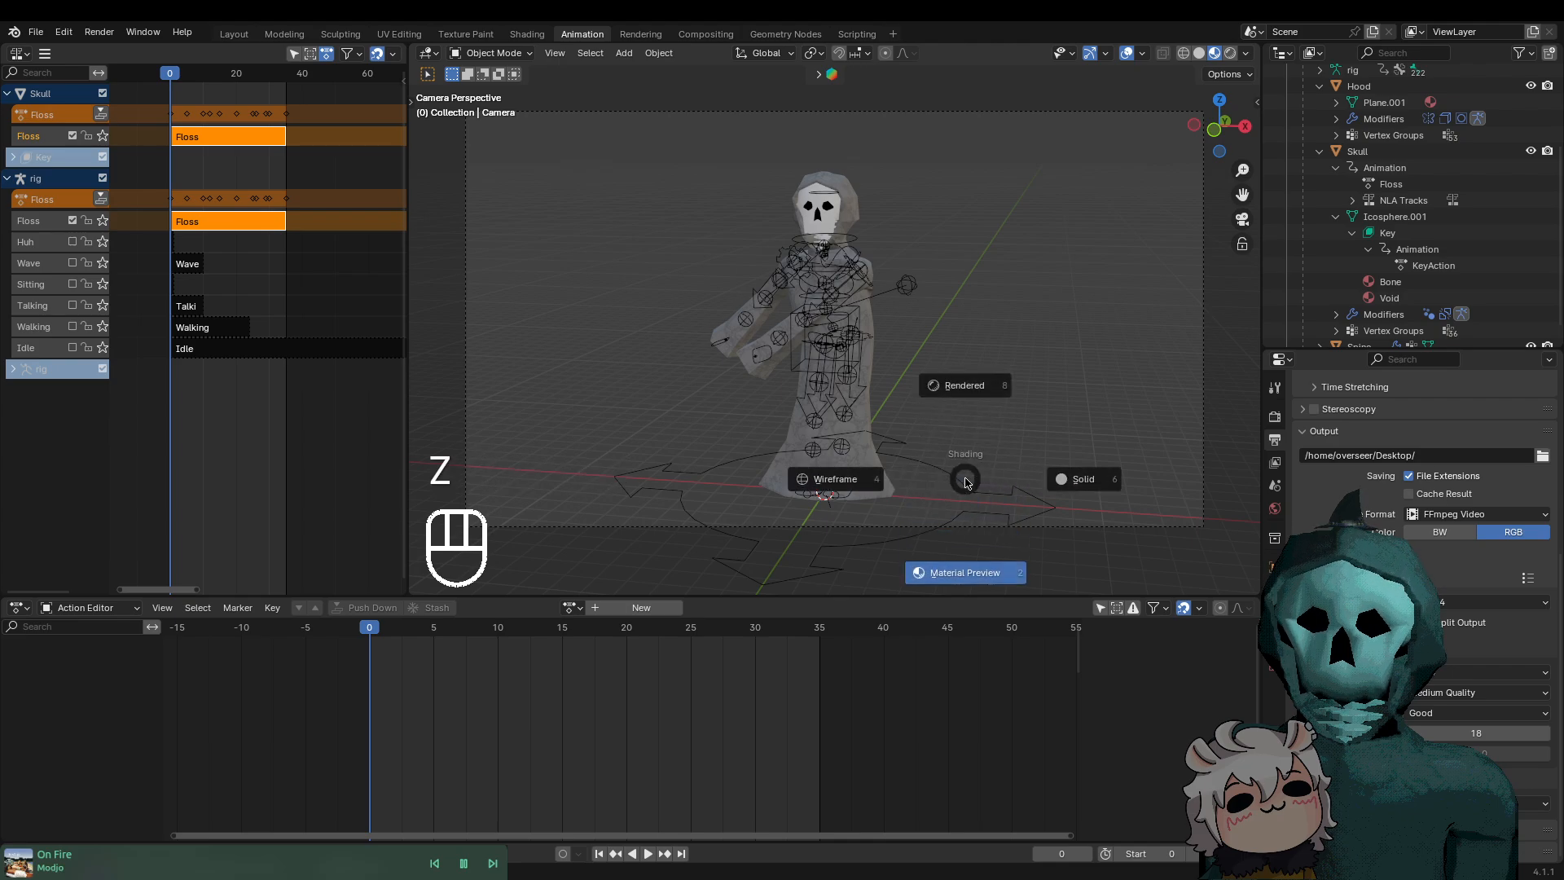
click(1000, 354)
click(1057, 363)
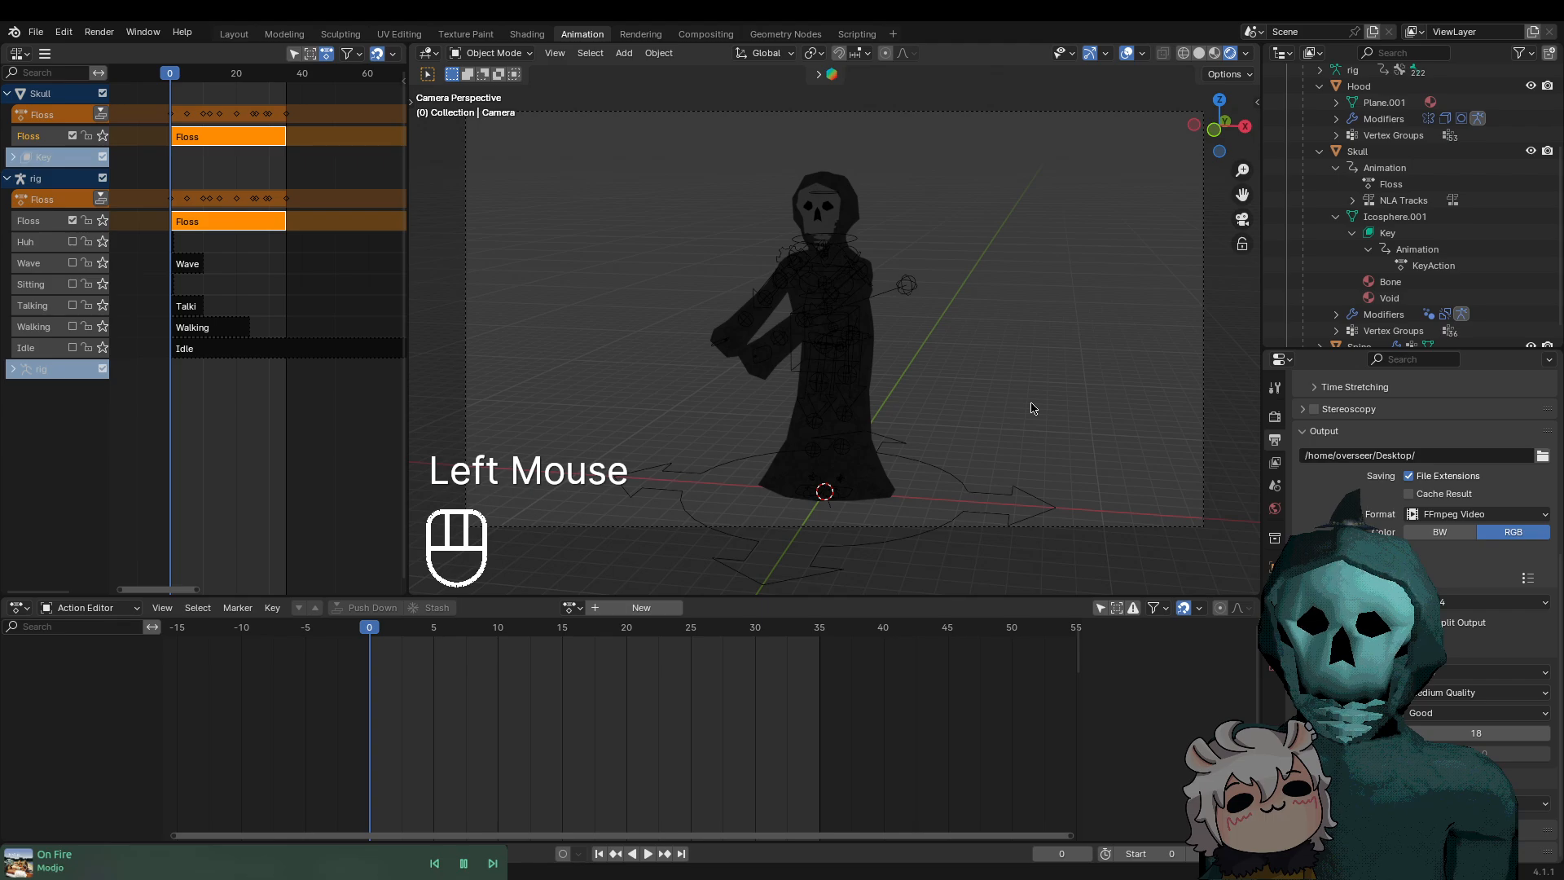
Add a Sun light and move it to about -15.4 m in Y and 11 m in Z, in front of and above the character
key(shift+a)
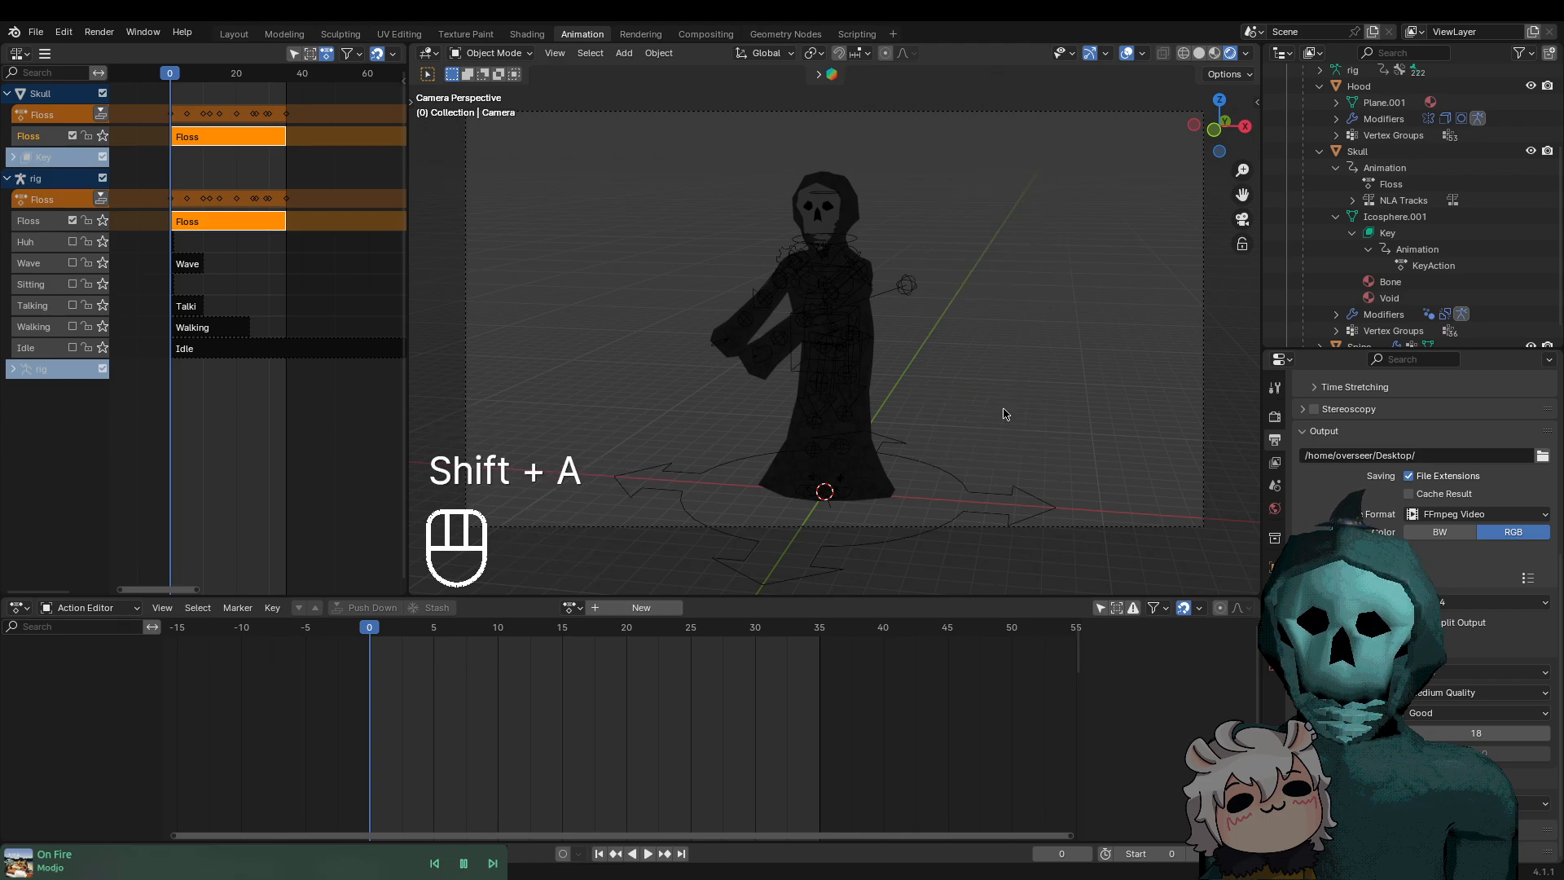
key(shift+a)
mouse_move(998, 380)
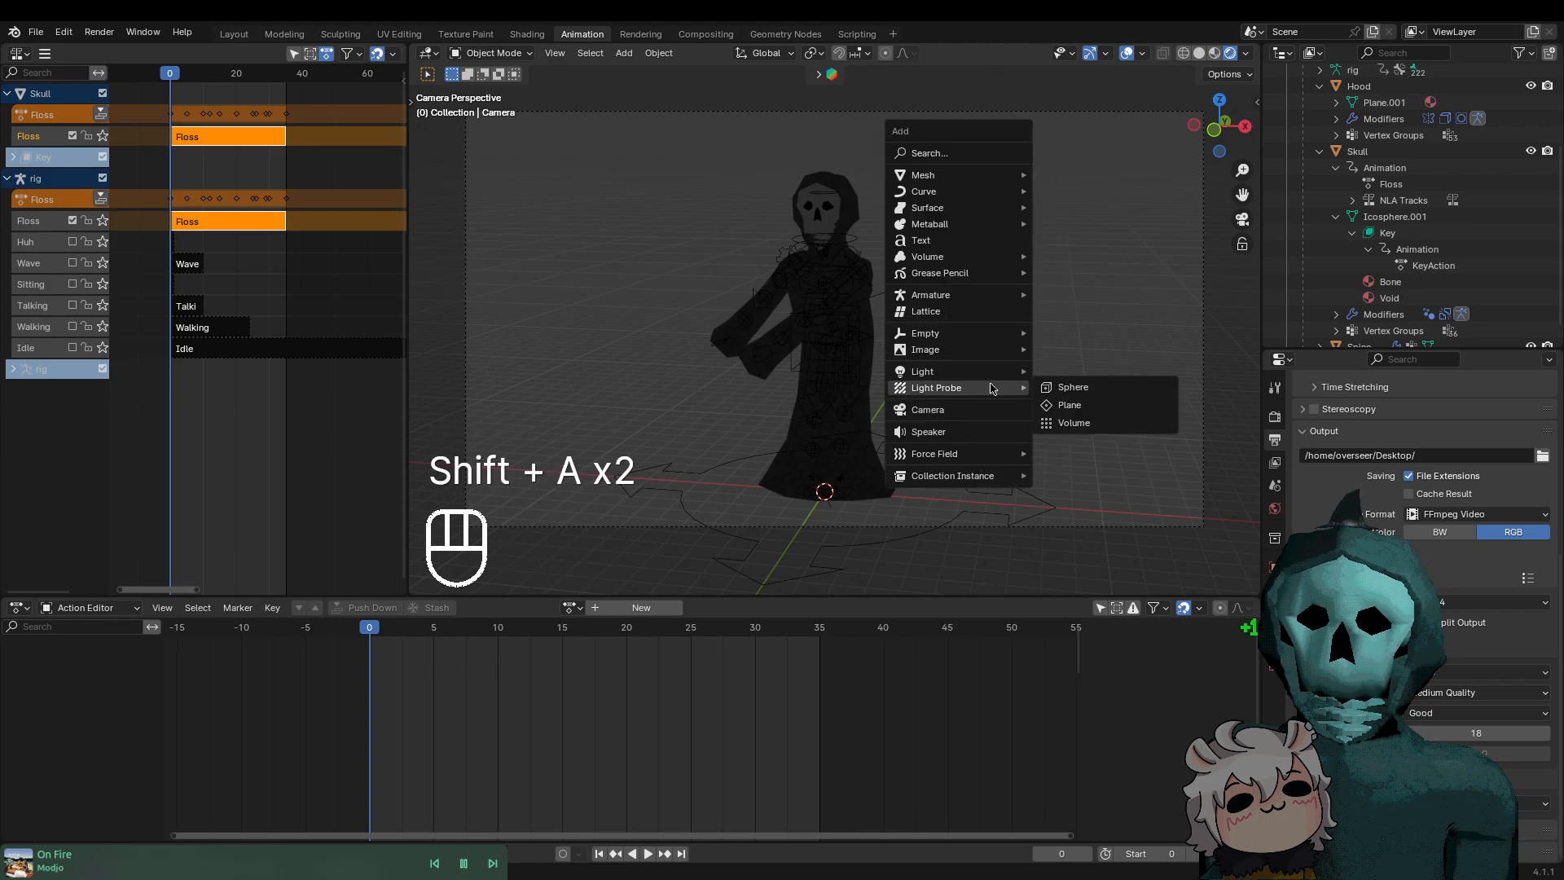
click(1086, 388)
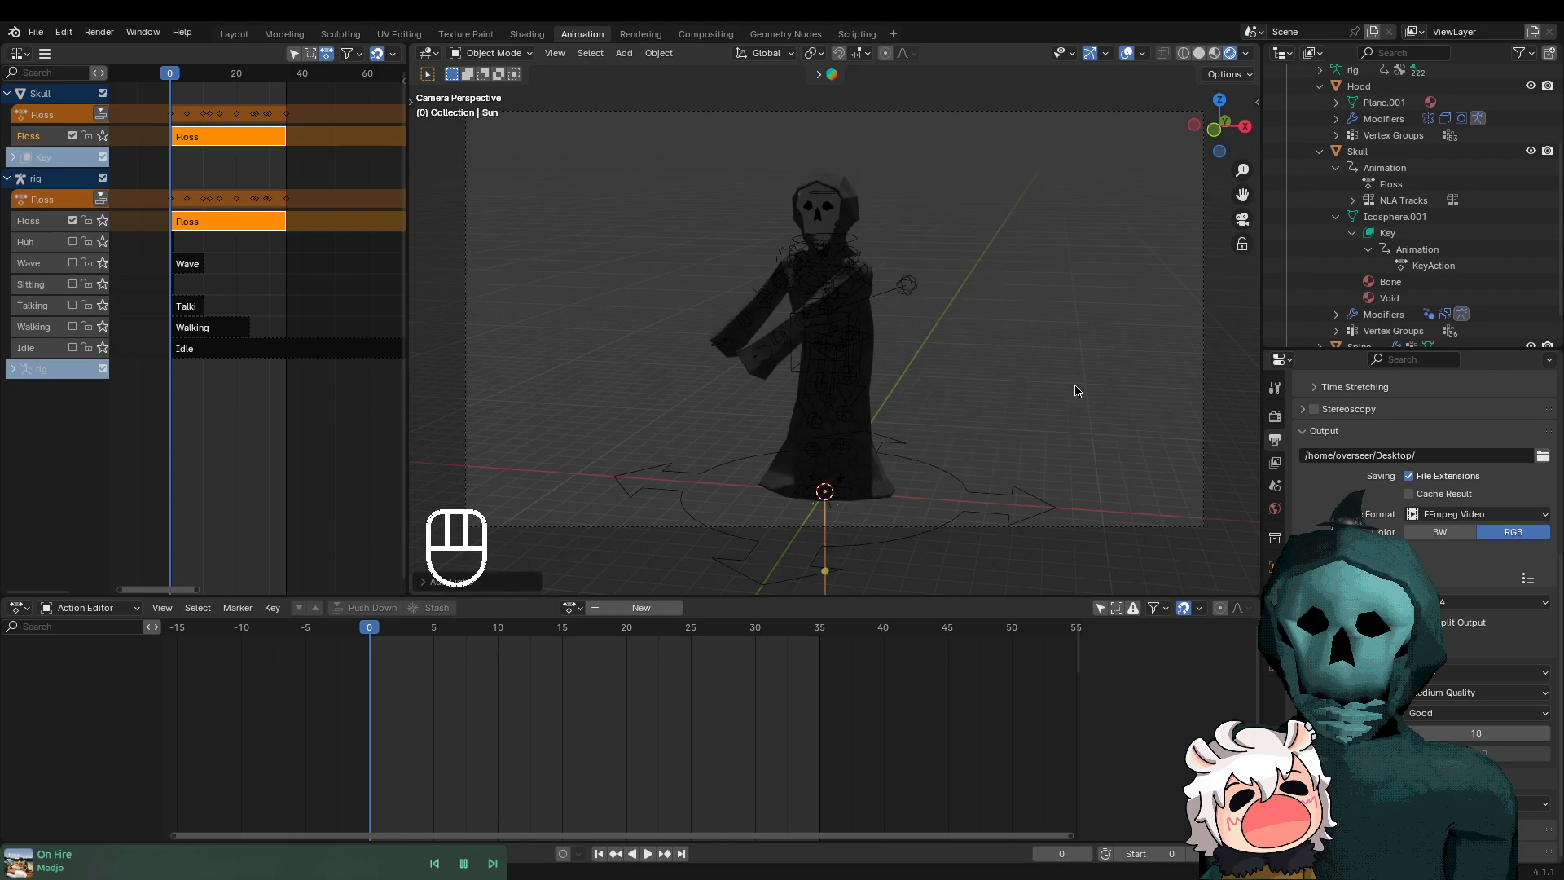
key(g)
middle_click(1014, 142)
click(1015, 142)
key(g)
middle_drag(1015, 142, 937, 160)
click(854, 182)
key(r)
middle_drag(908, 335, 1058, 377)
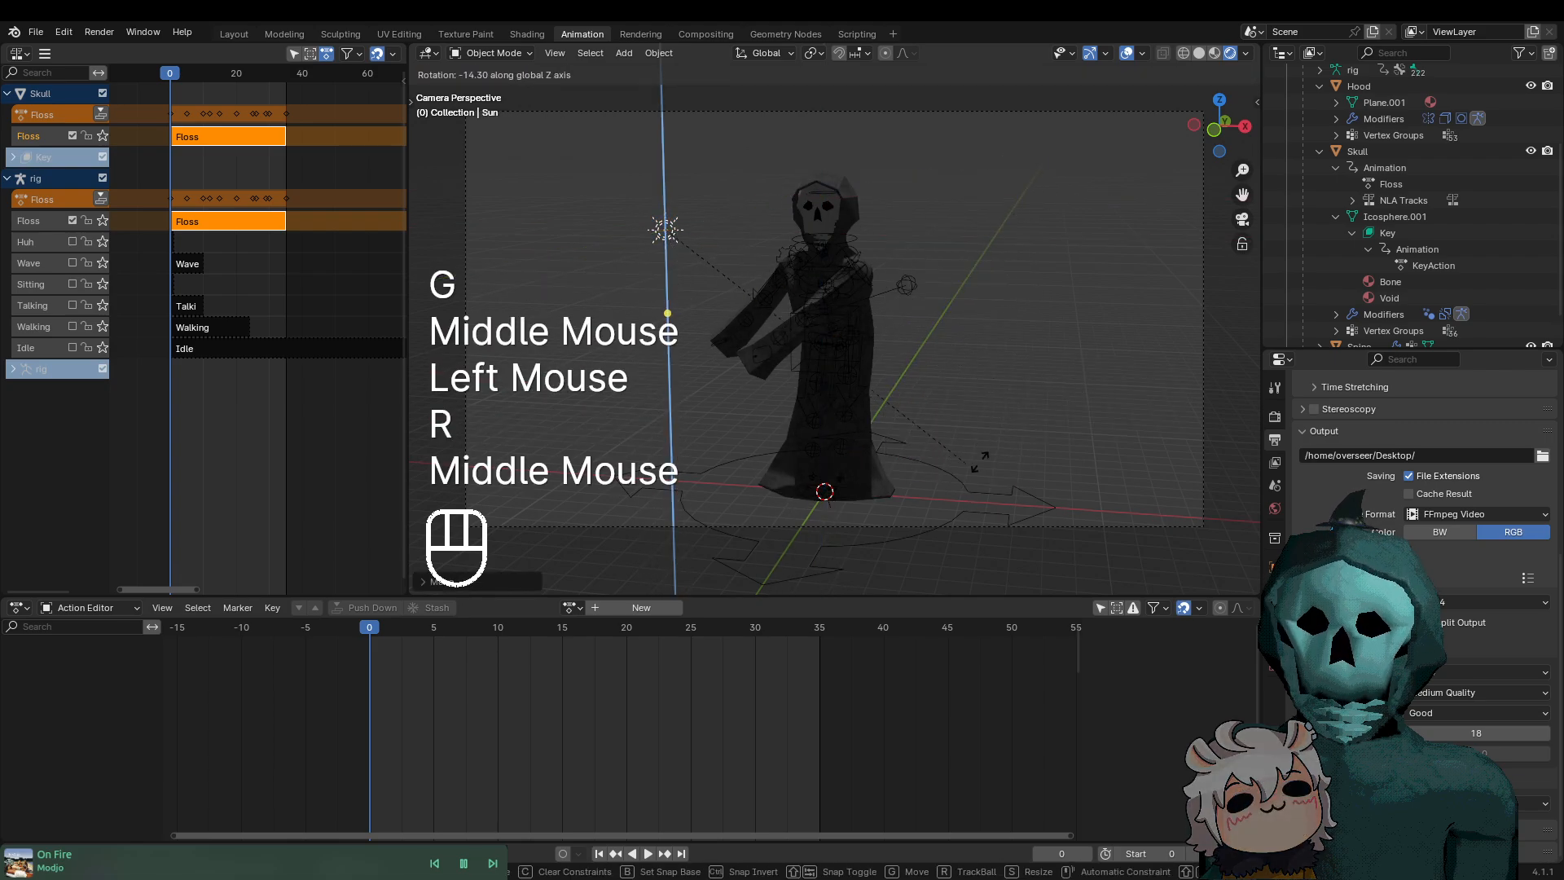
key(Escape)
Rotate the Sun in the camera view and about the global Z axis so its light falls on the character's front
key(r)
click(1132, 89)
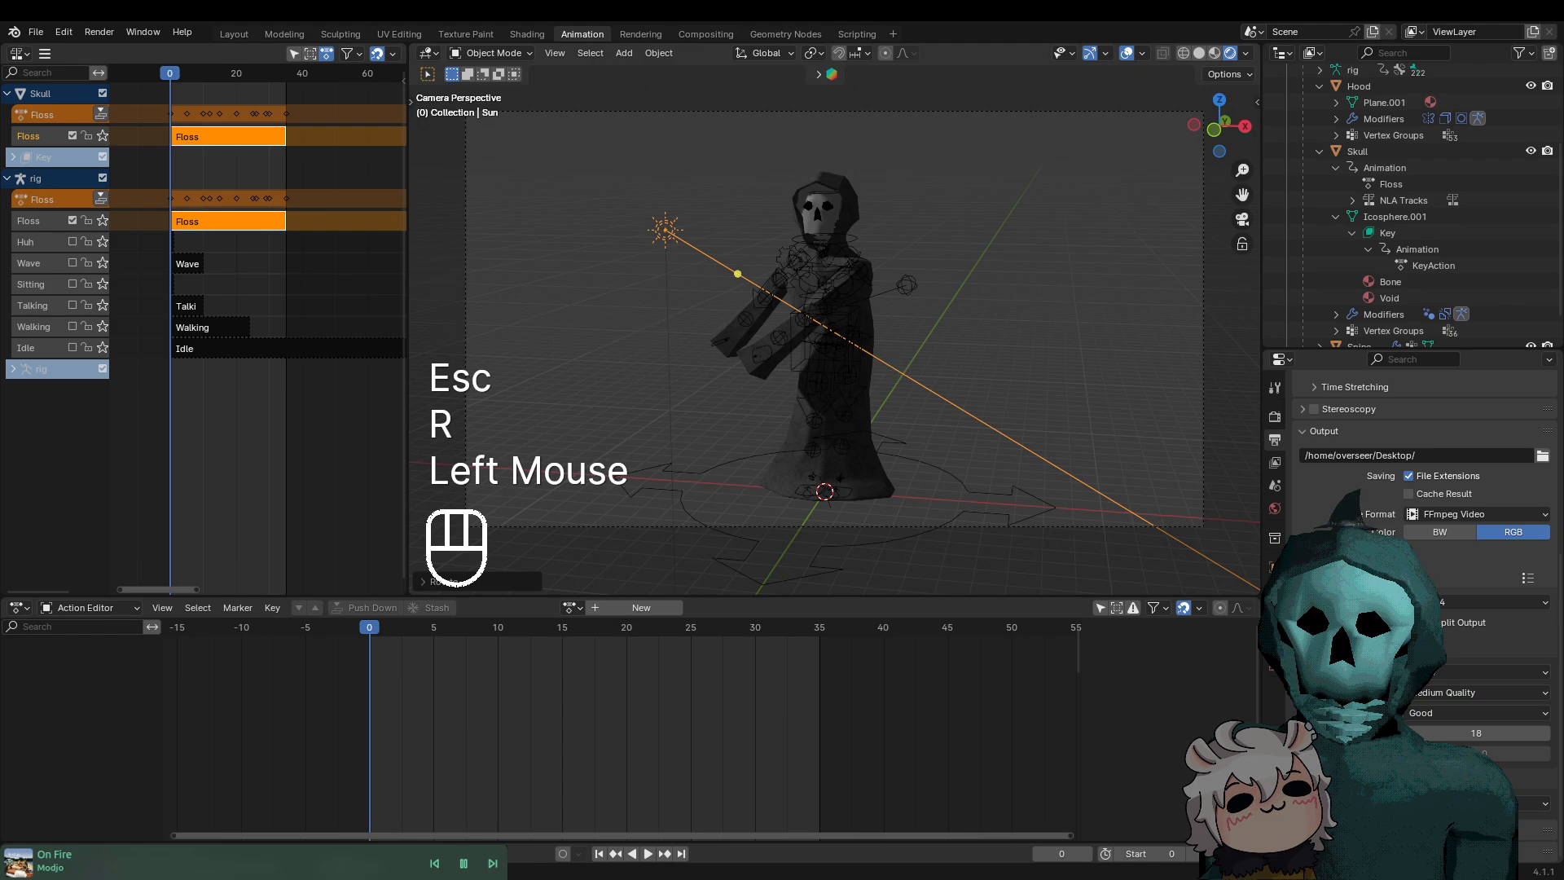
key(r)
middle_click(774, 90)
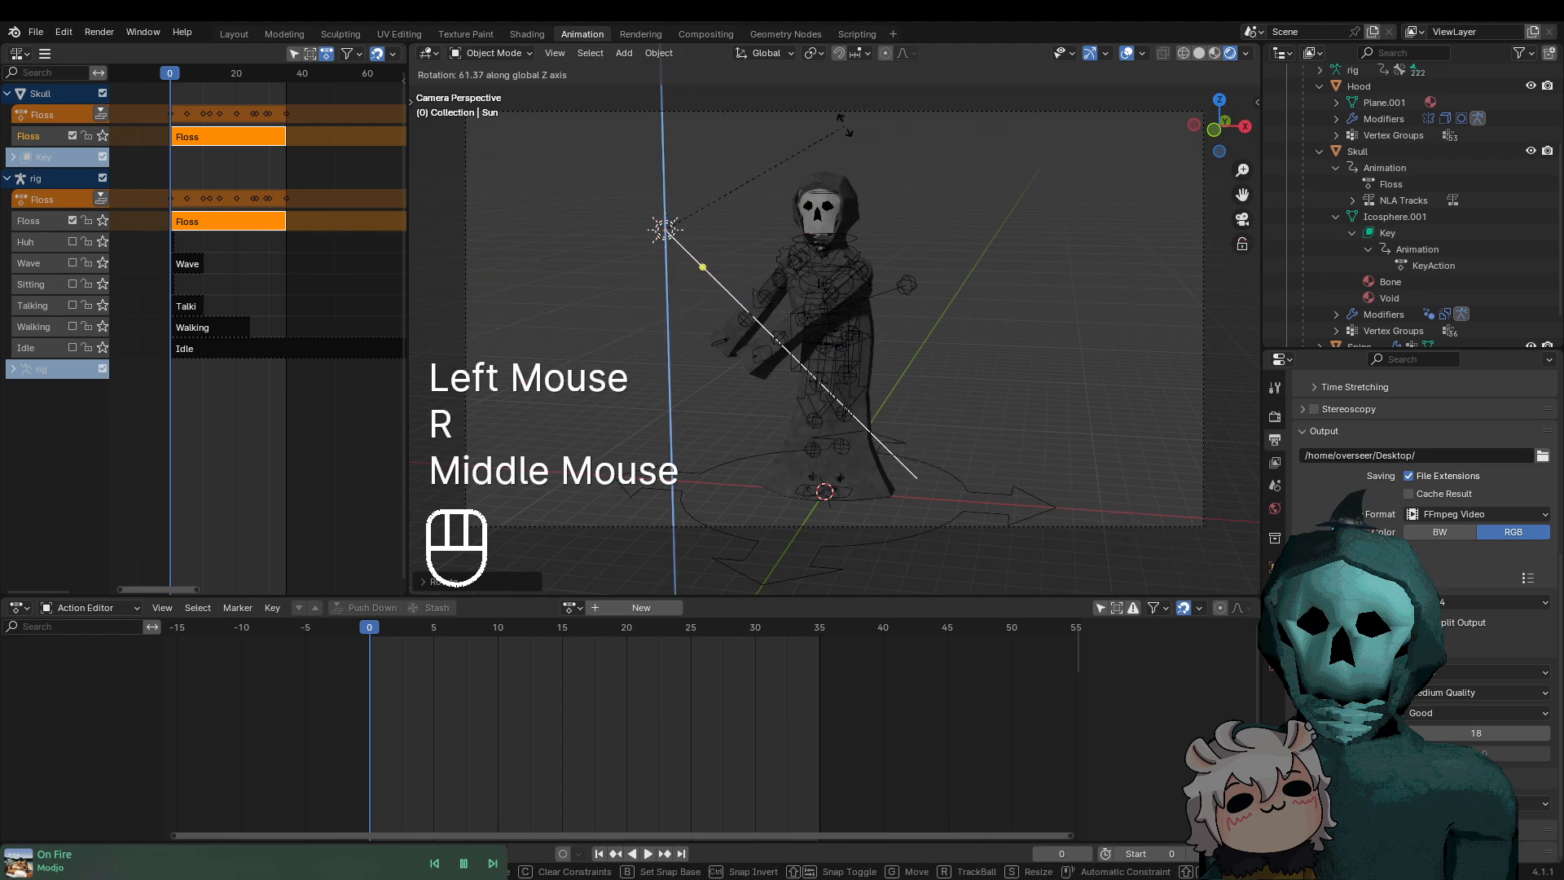
click(827, 343)
key(shift+a)
mouse_move(834, 343)
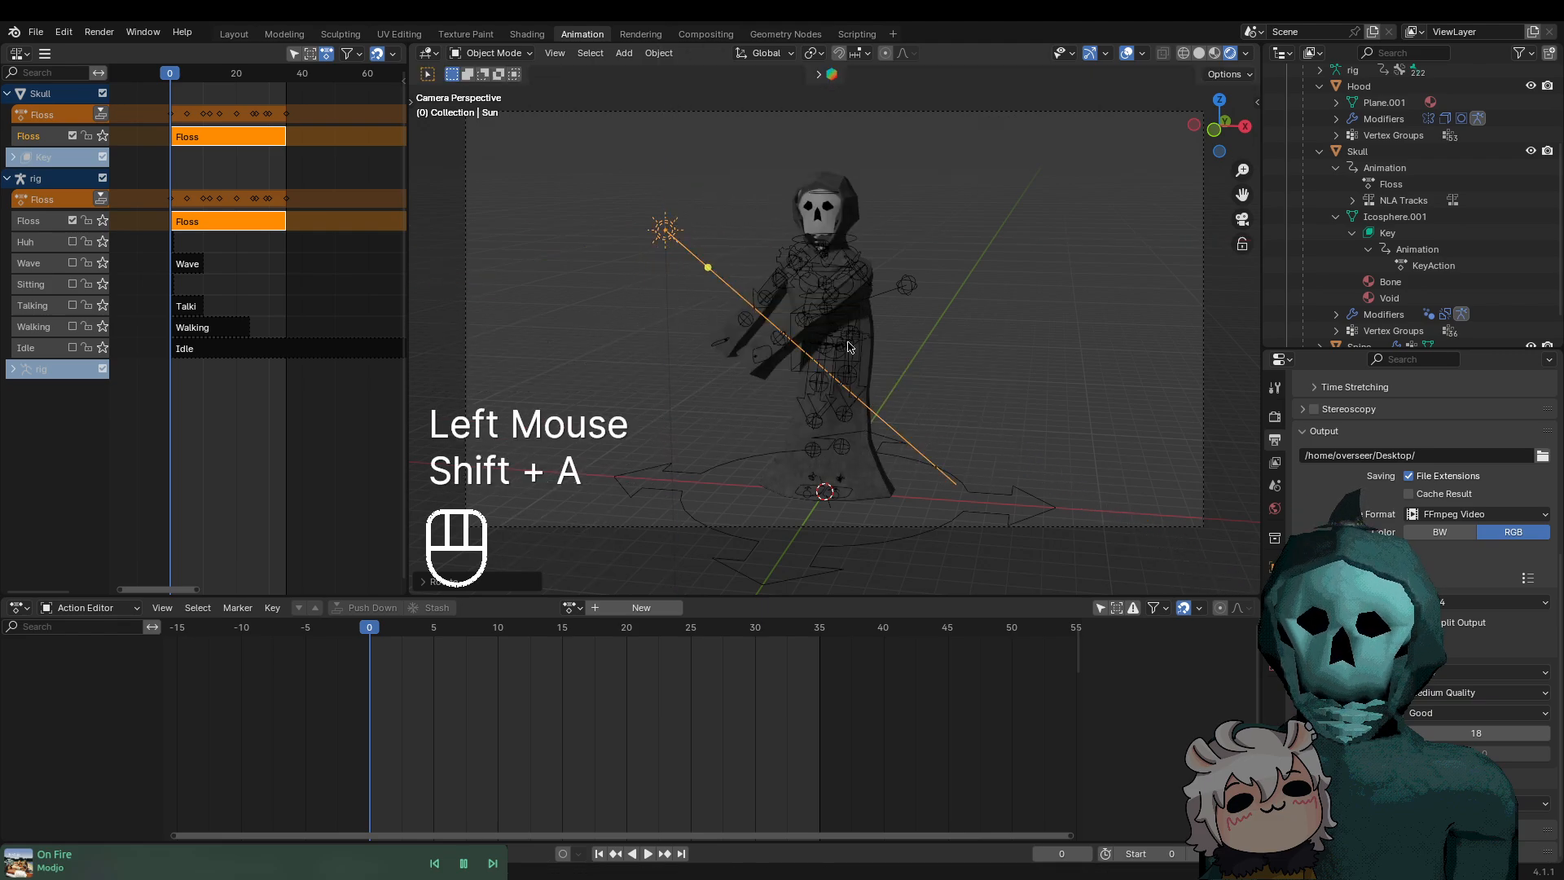
click(1009, 360)
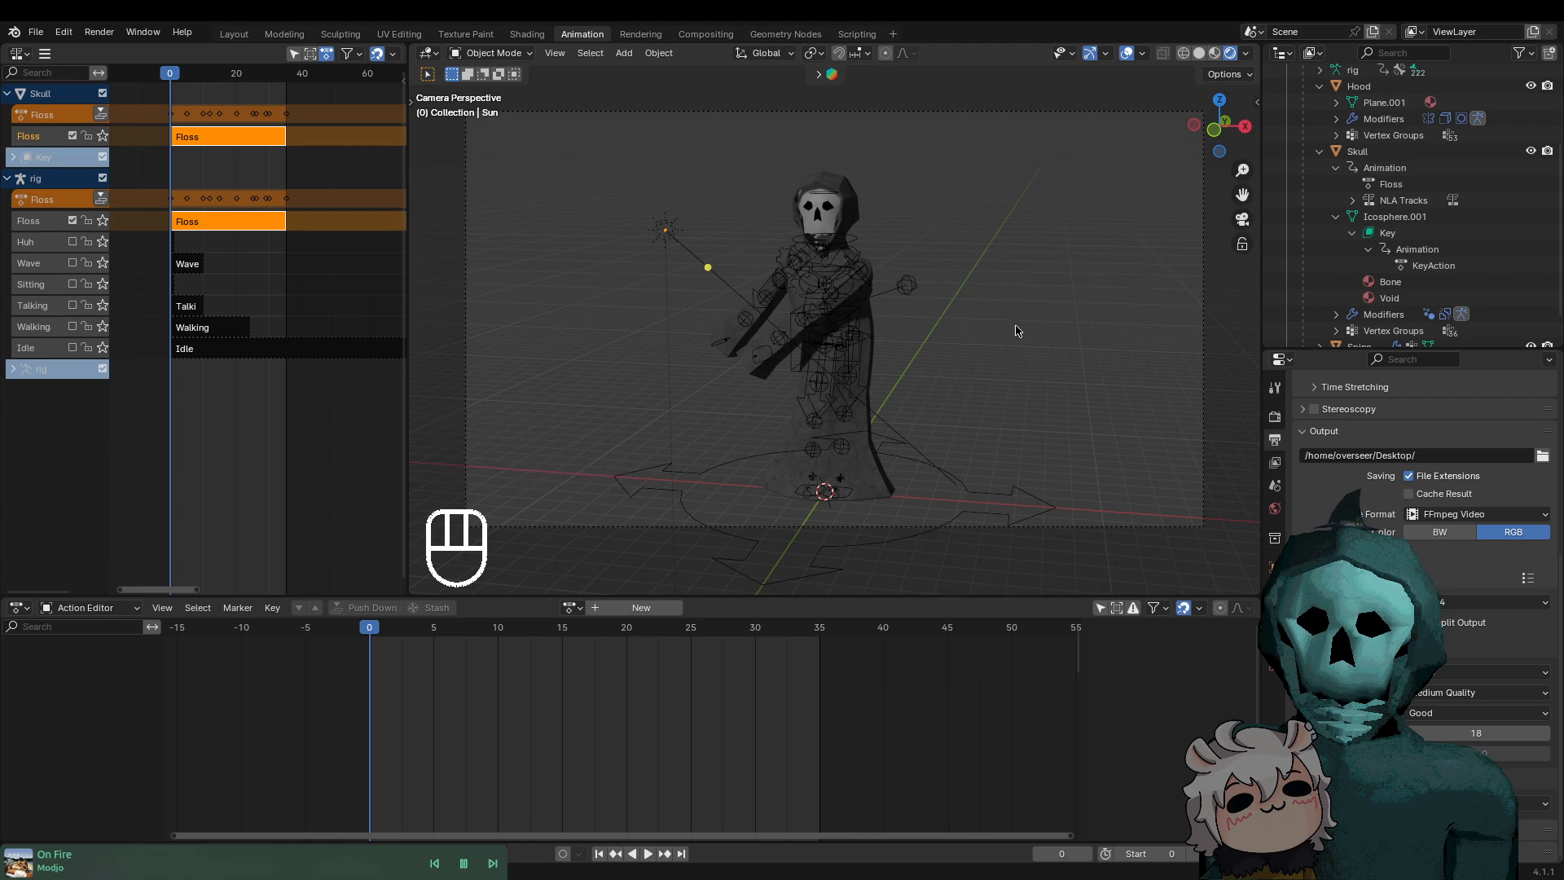
scroll(978, 366, down, 2)
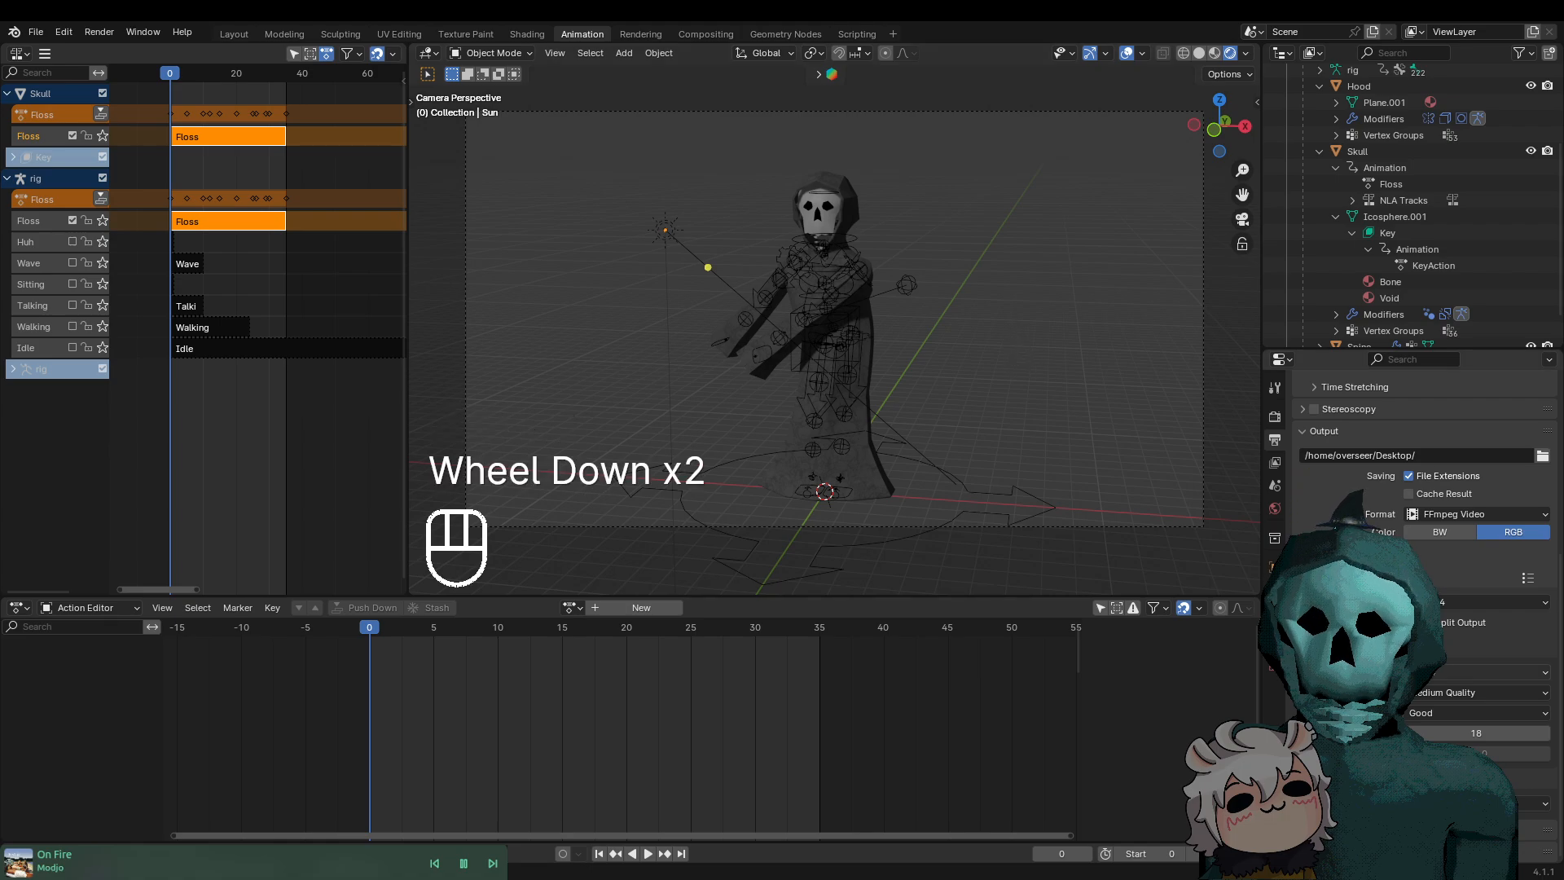
click(1039, 445)
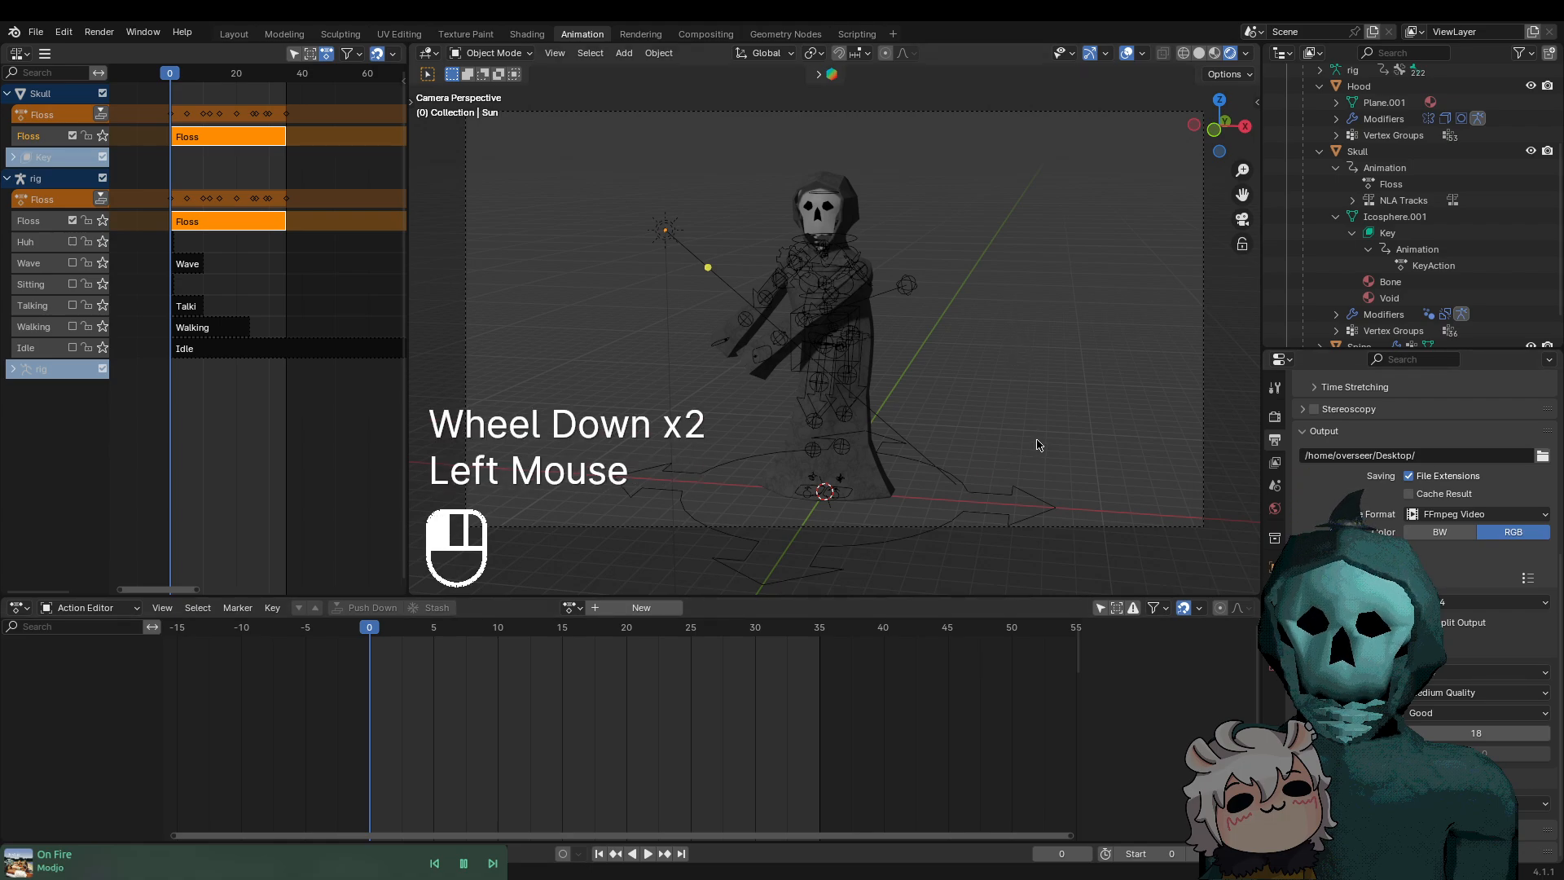
click(1087, 473)
click(1047, 426)
Add a mesh plane under the character and scale it up into a large floor
key(shift+a)
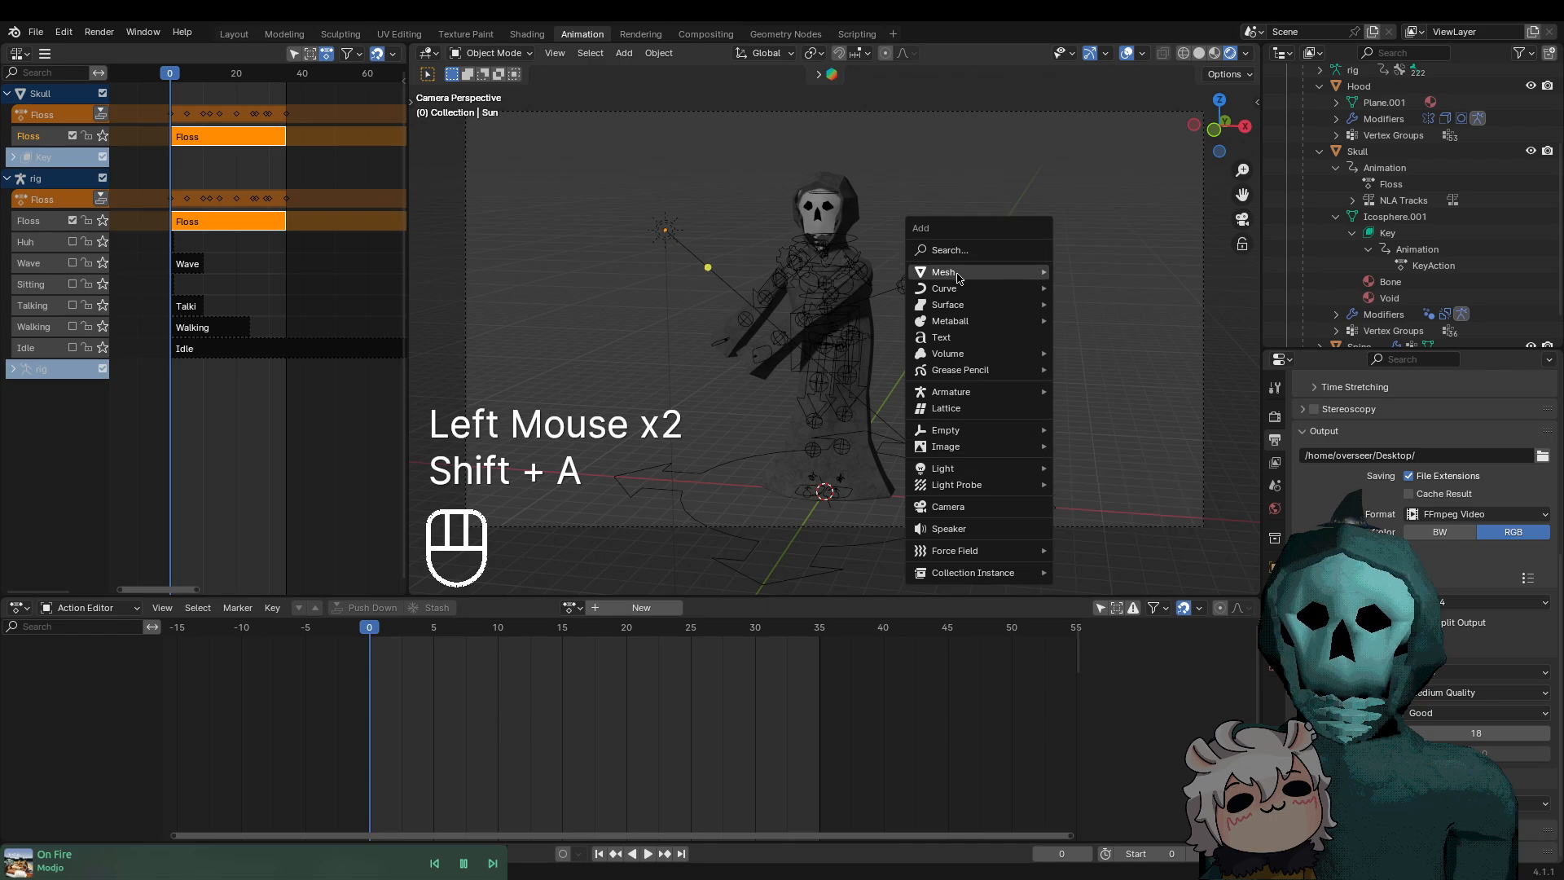
mouse_move(1015, 276)
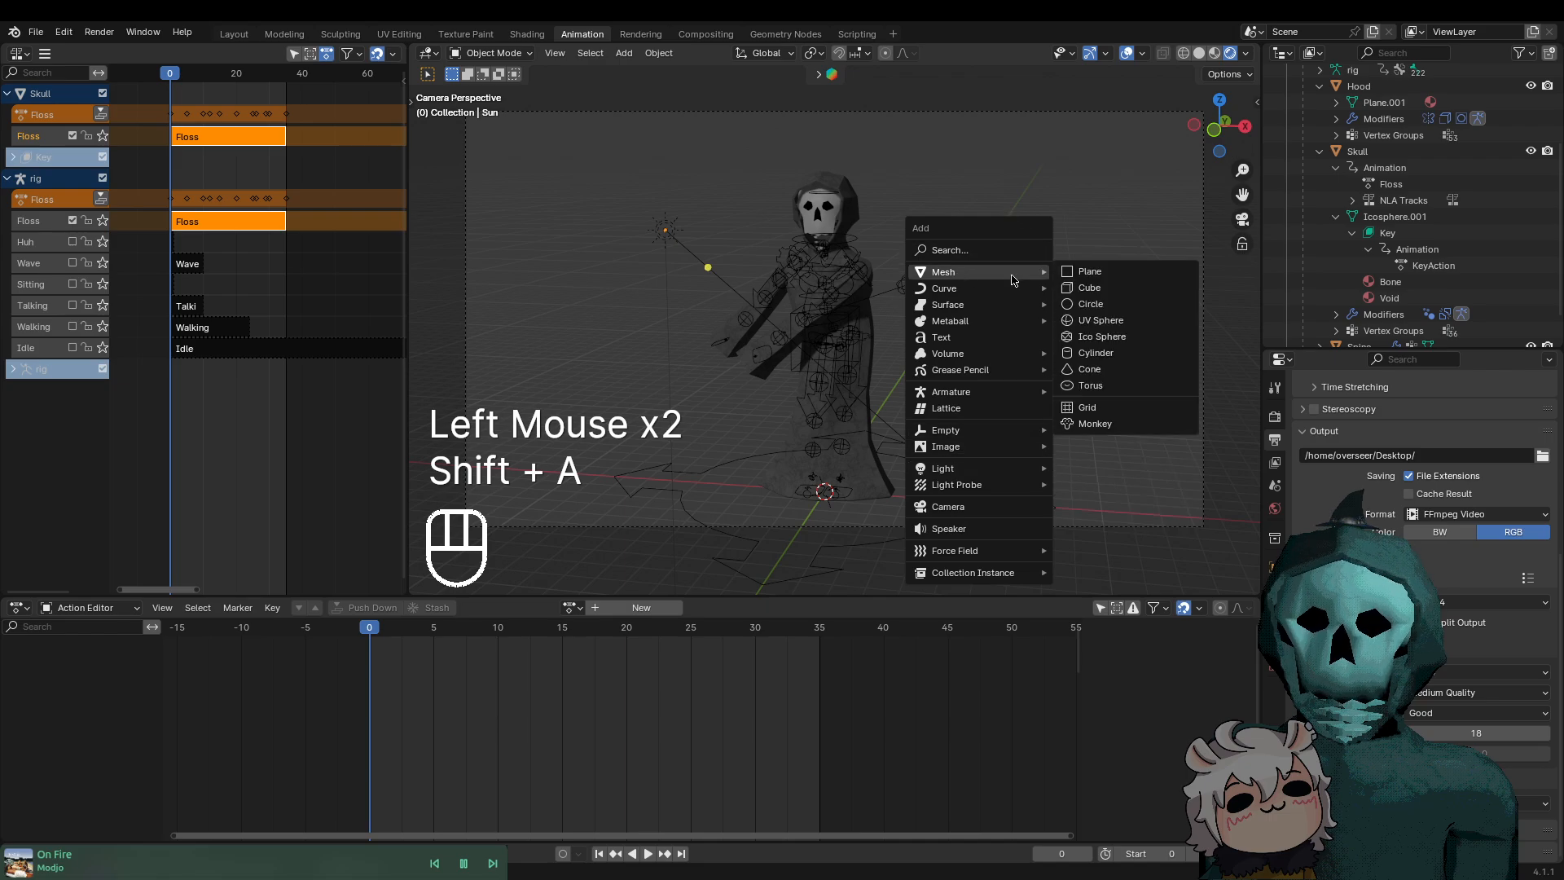
click(1105, 277)
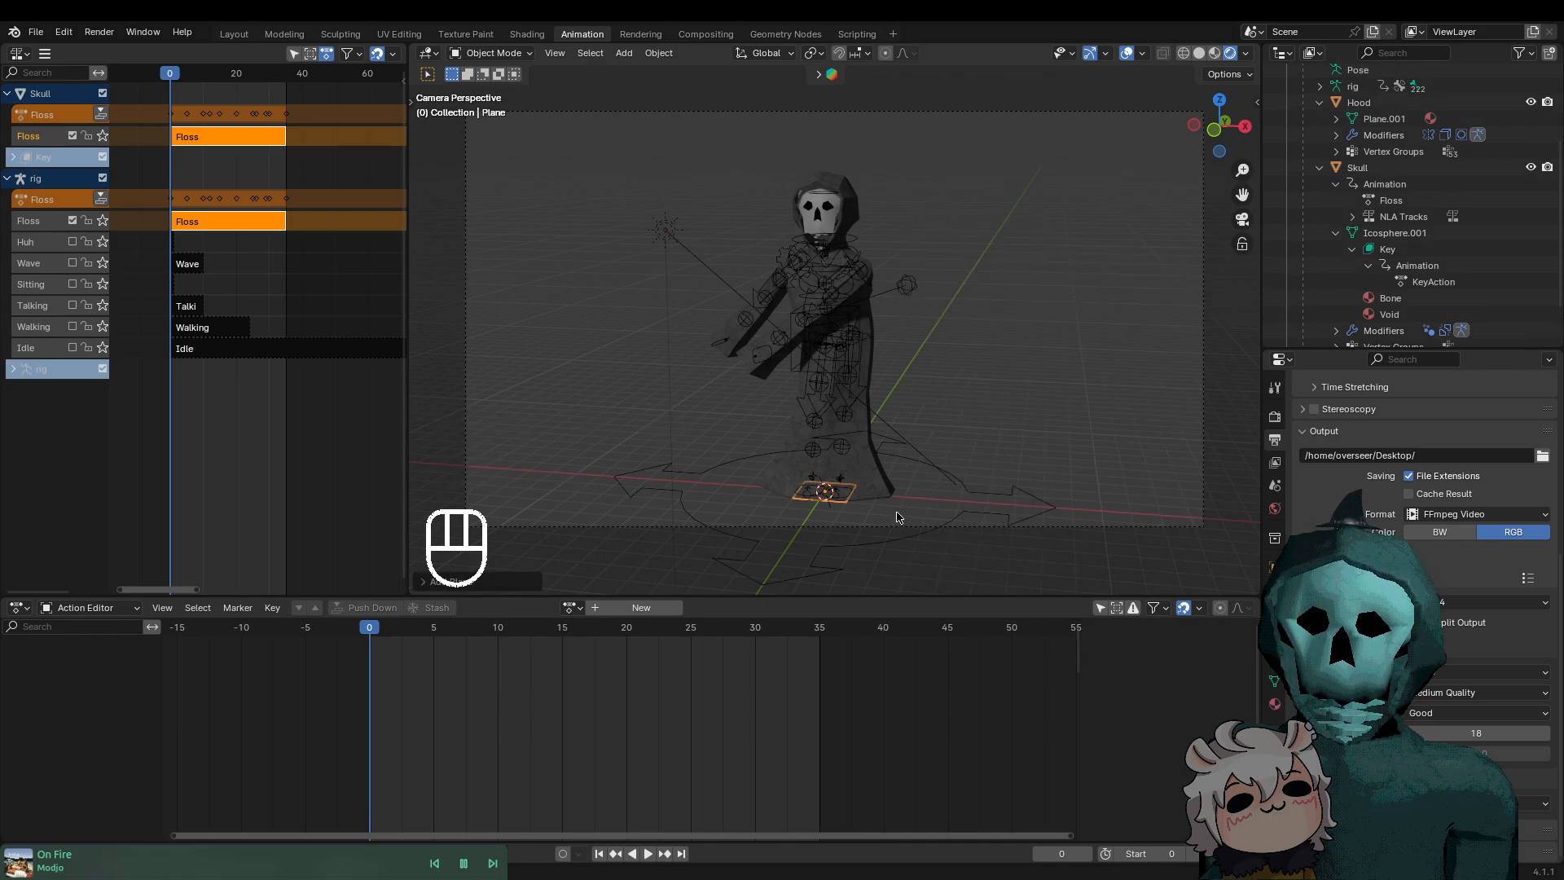
key(s)
click(1000, 508)
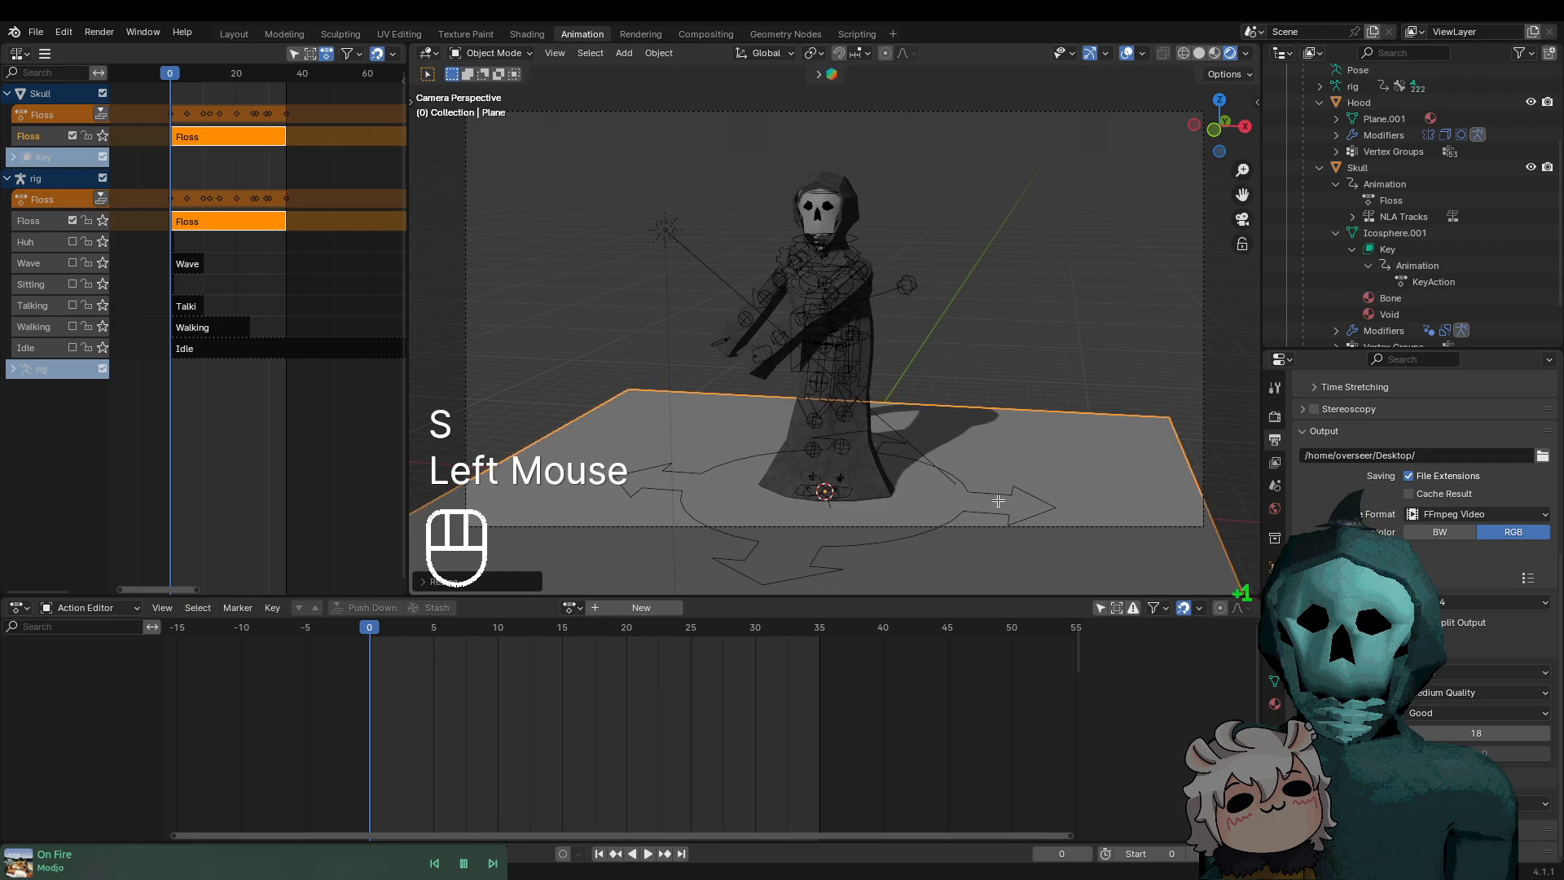
Extrude the floor plane's back and two side edges straight up to form three backdrop walls
key(Tab)
key(2)
click(670, 397)
shift+click(670, 397)
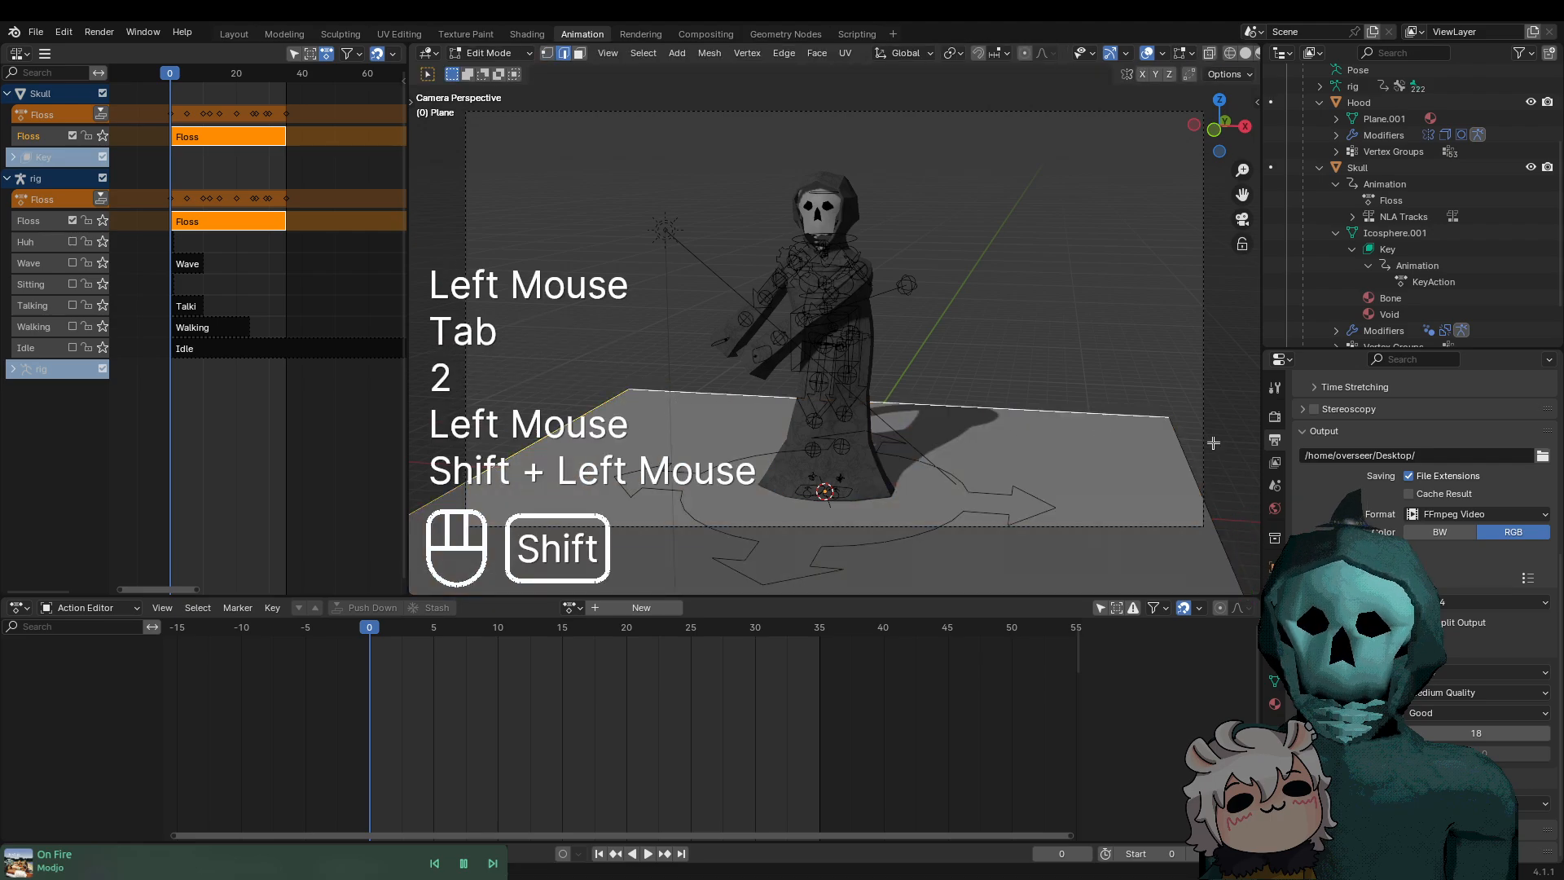
shift+click(1176, 453)
key(e)
middle_click(941, 528)
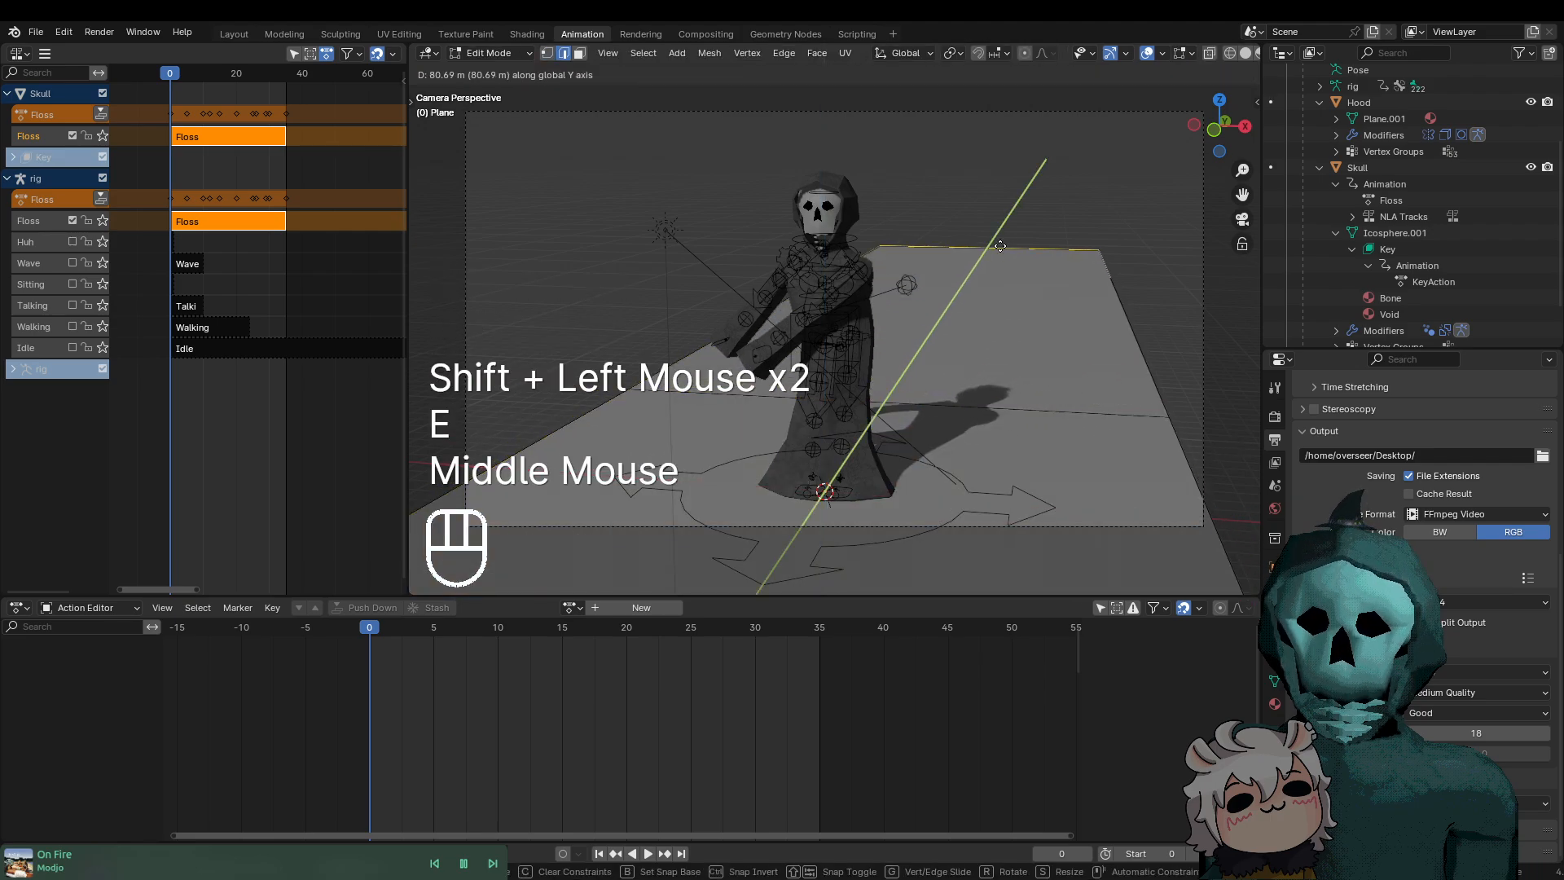
middle_click(947, 540)
click(955, 558)
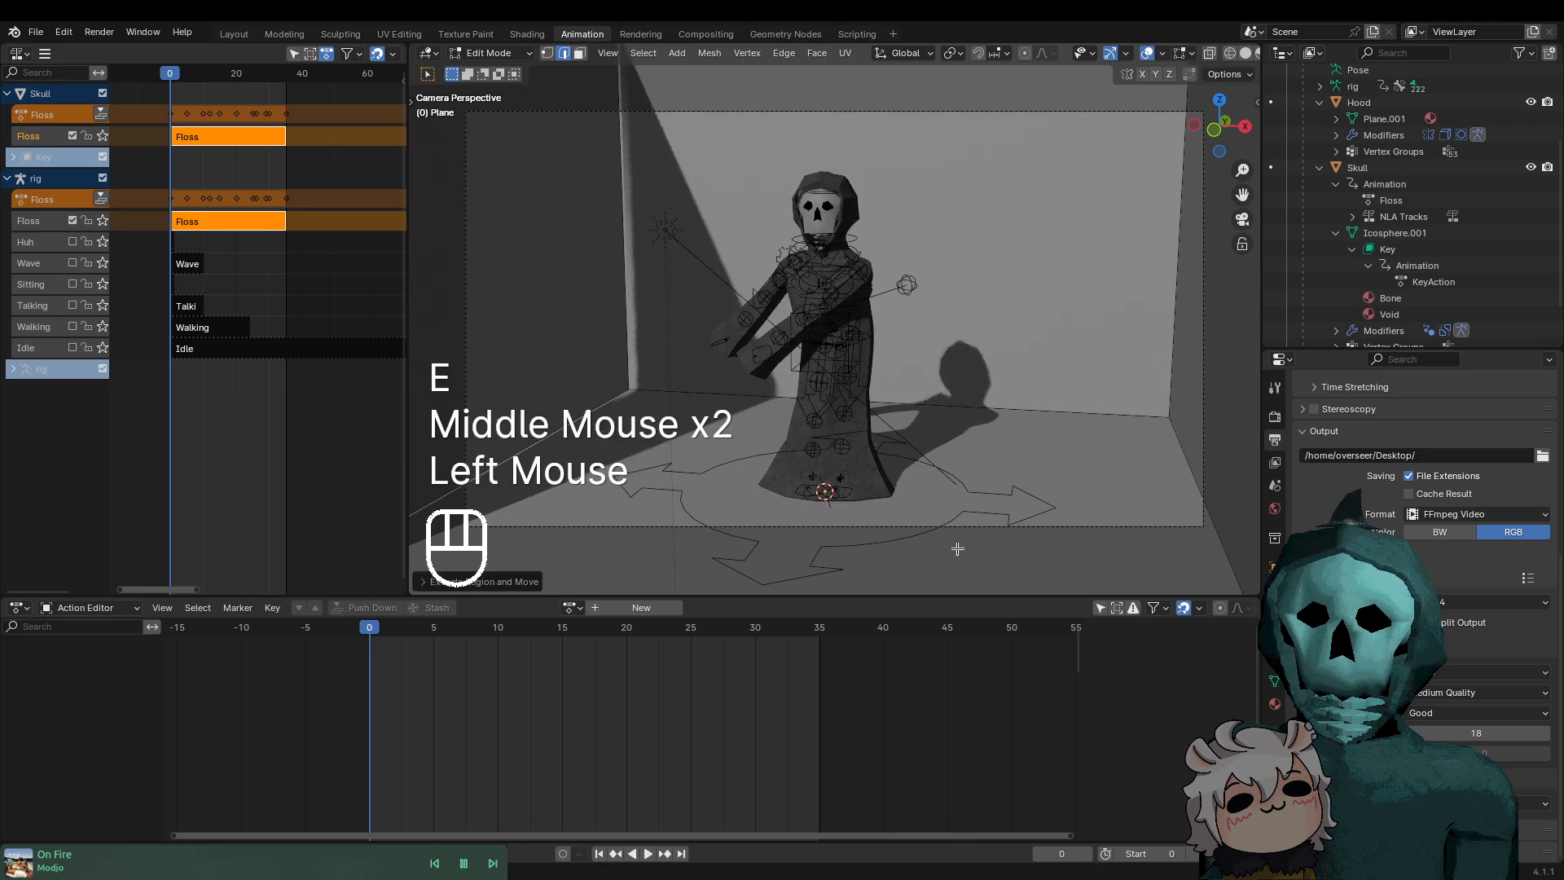
key(Tab)
Add a Bevel modifier to the backdrop with an amount of 0.21 m and 9 segments
click(1275, 387)
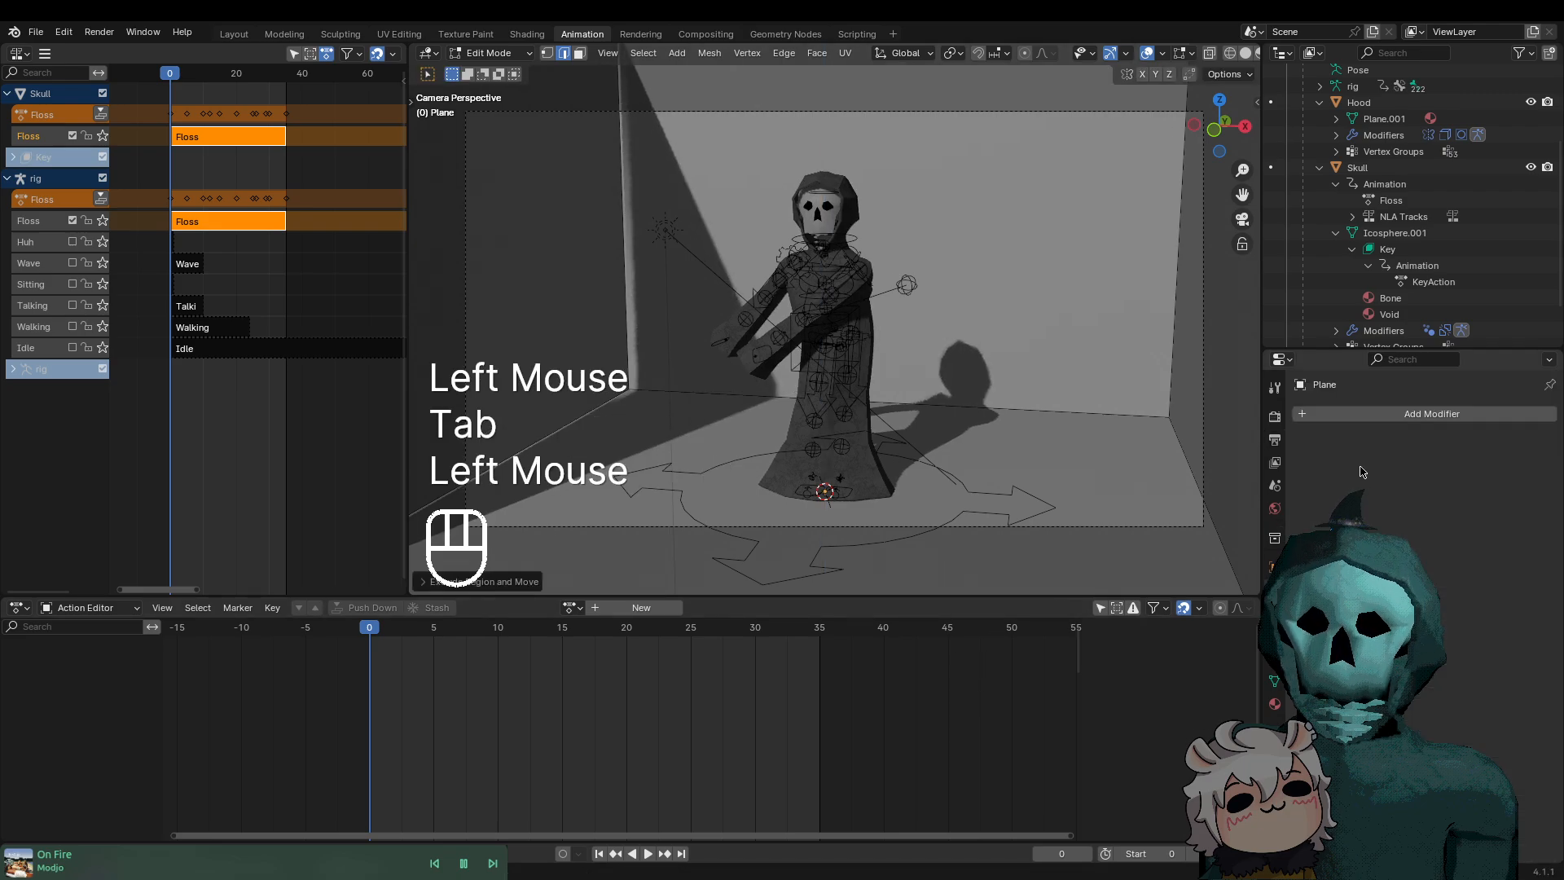
click(1333, 410)
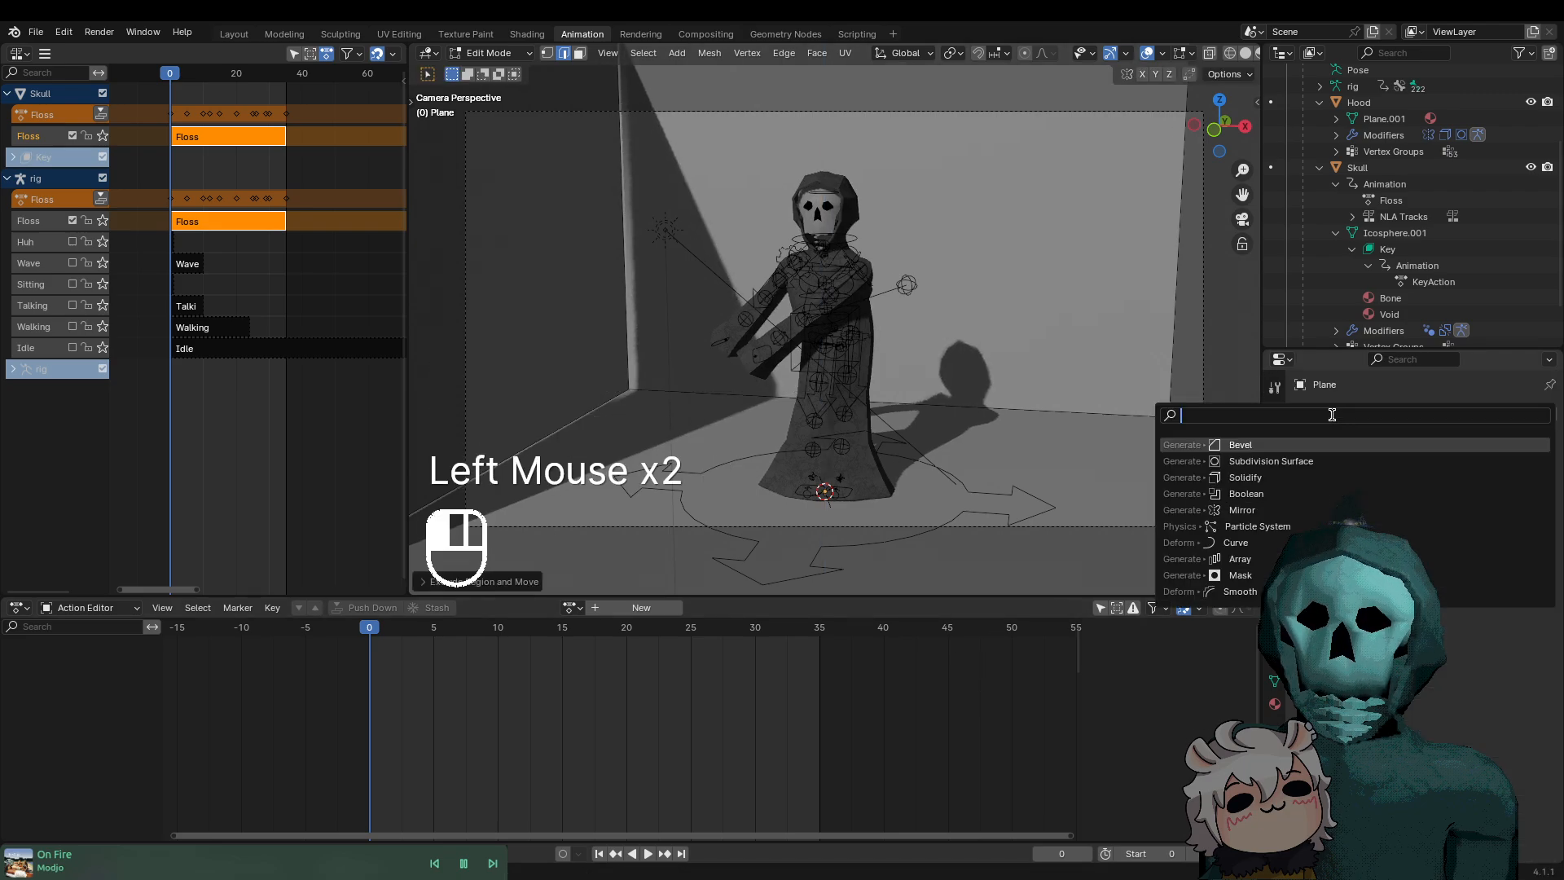
click(1337, 415)
click(1339, 418)
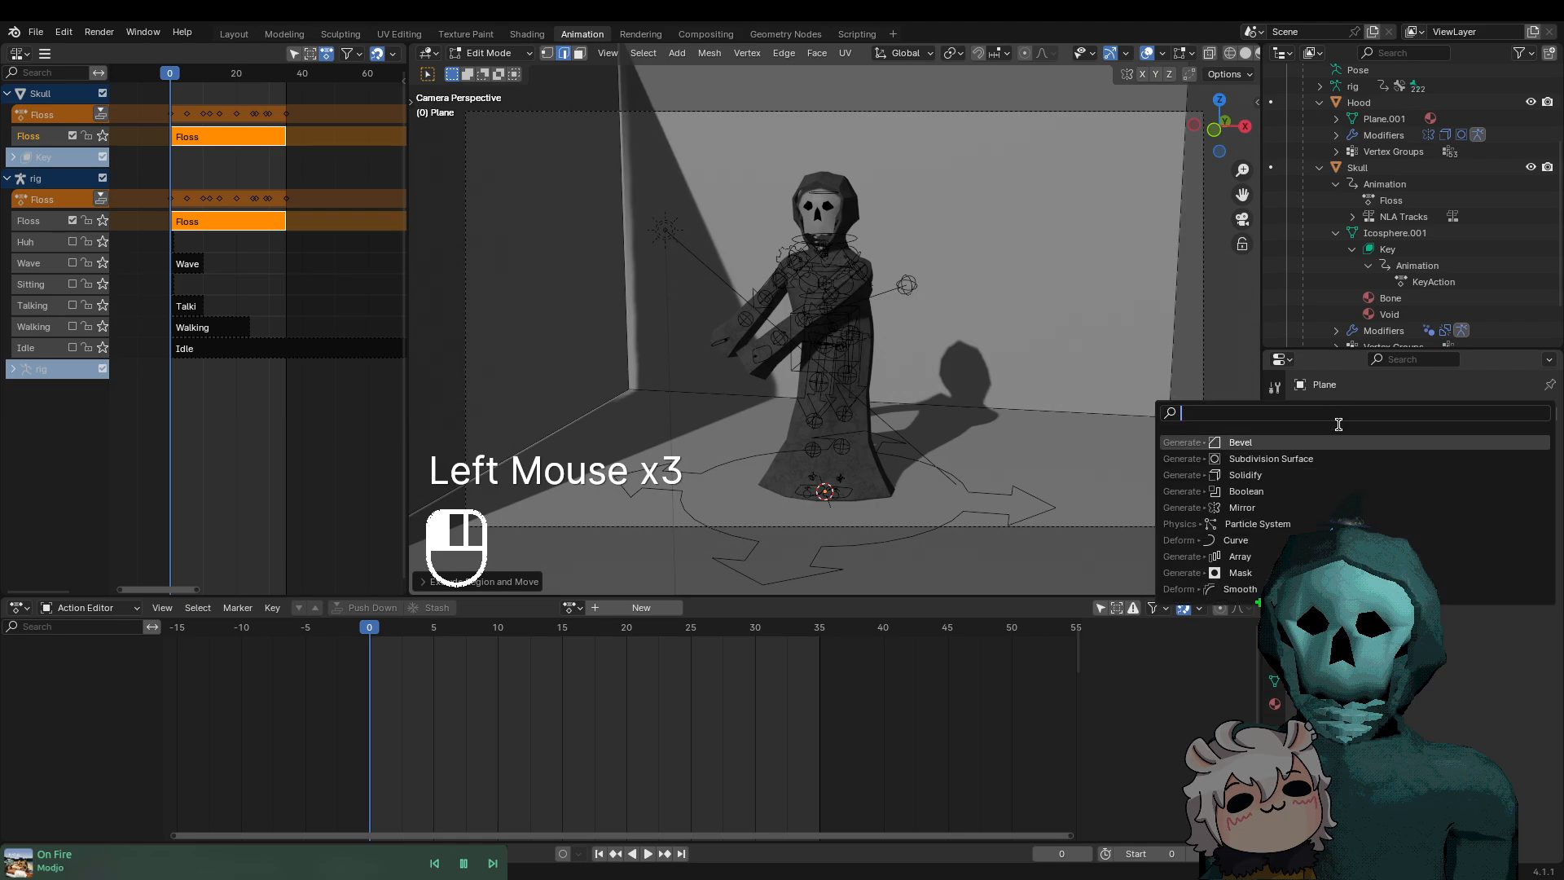
click(1299, 442)
drag(1475, 524, 1434, 496)
Return the backdrop plane to Object Mode and apply Shade Smooth to it
click(1075, 268)
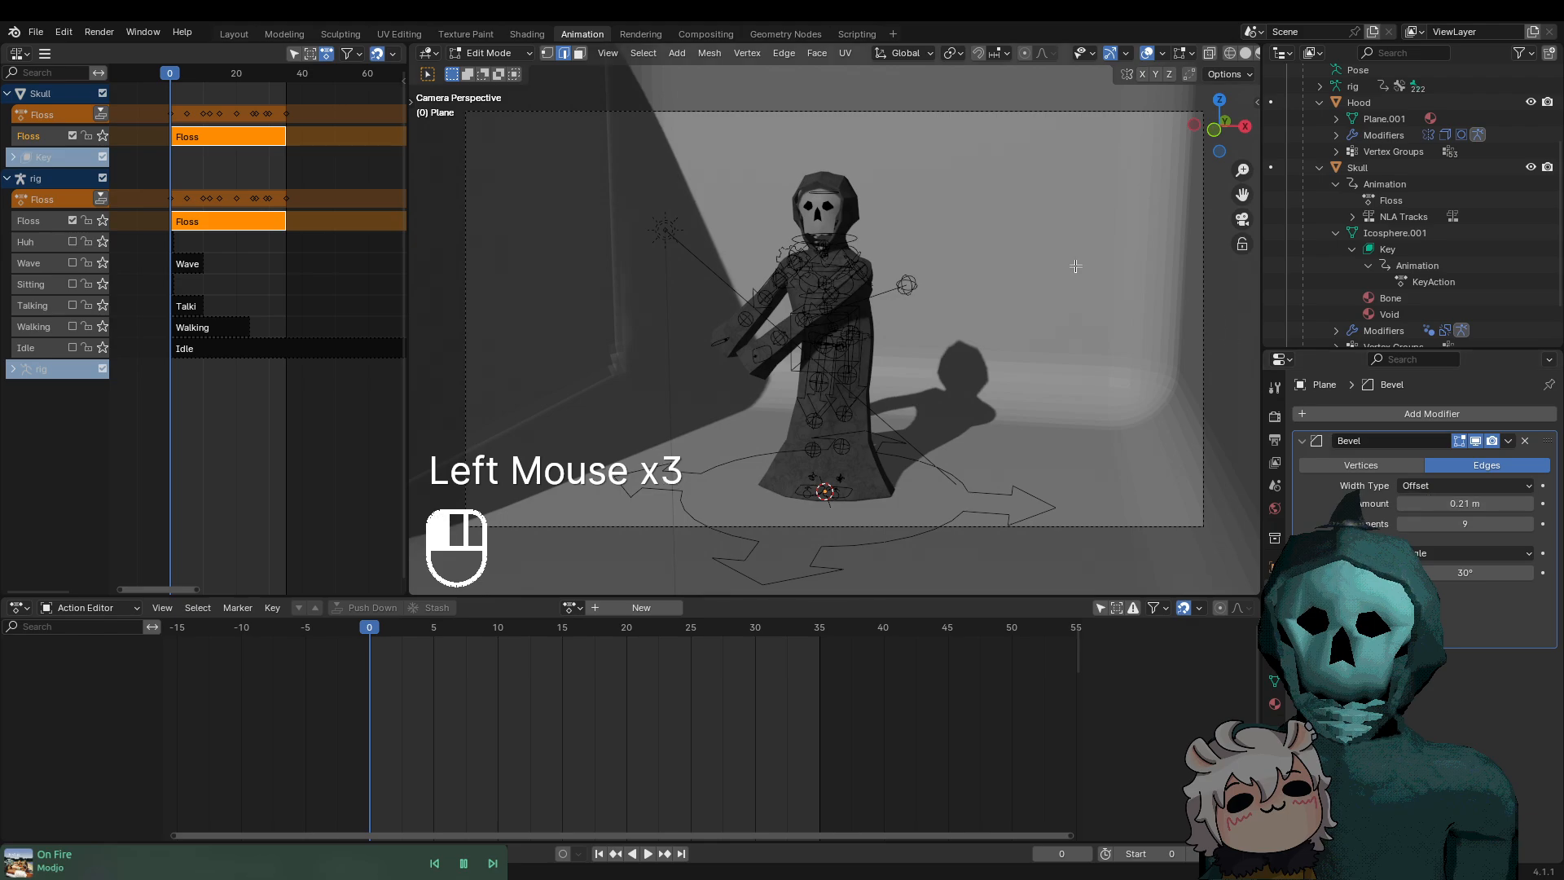
right_click(1077, 270)
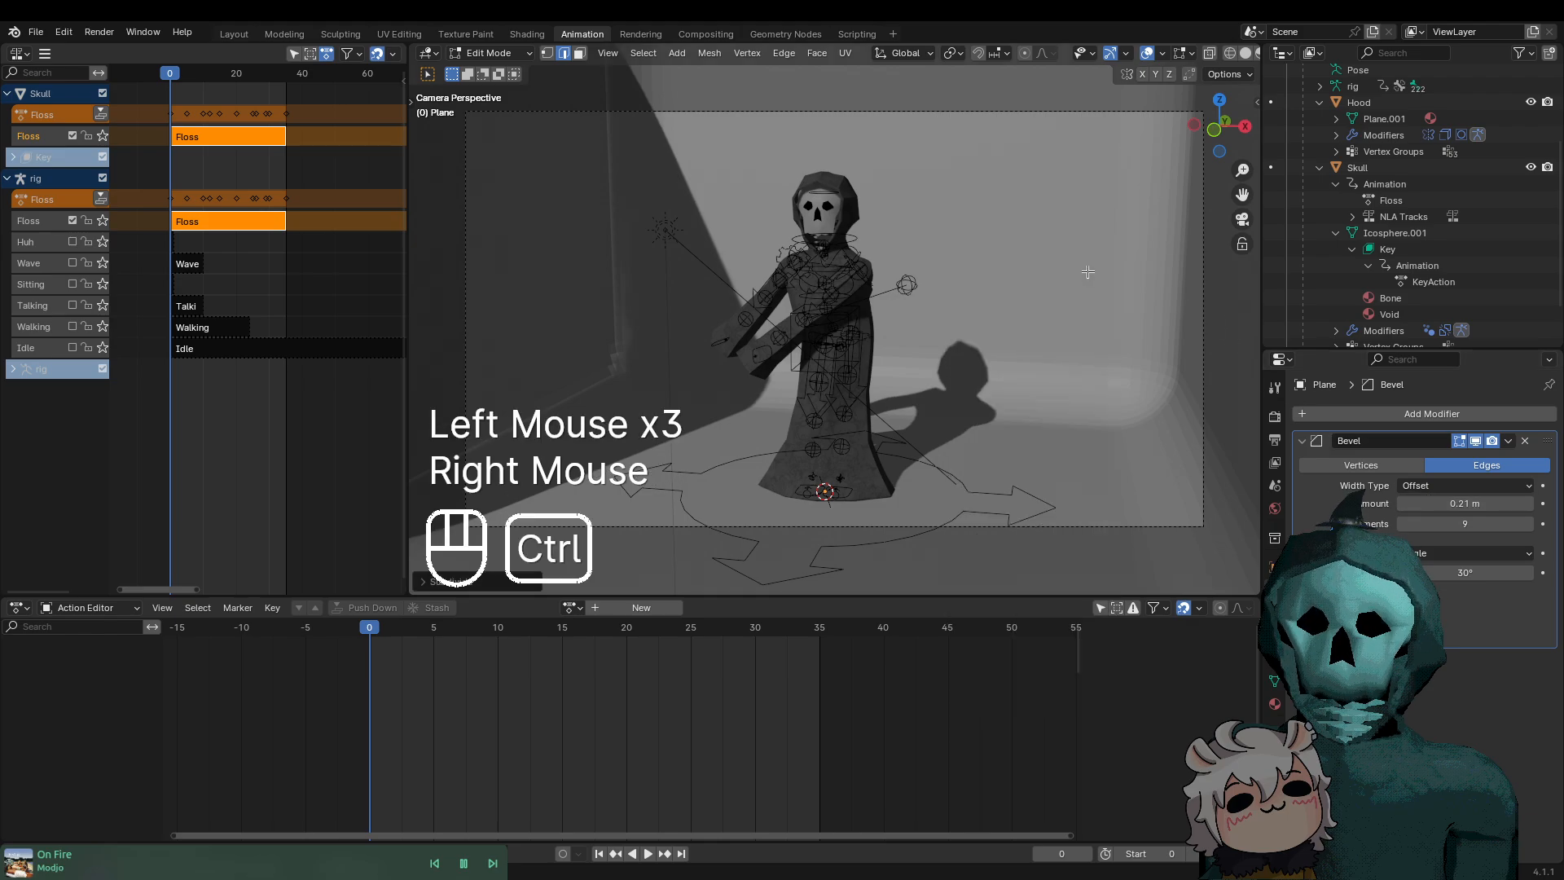
key(ctrl+Tab)
click(1061, 277)
right_click(1074, 273)
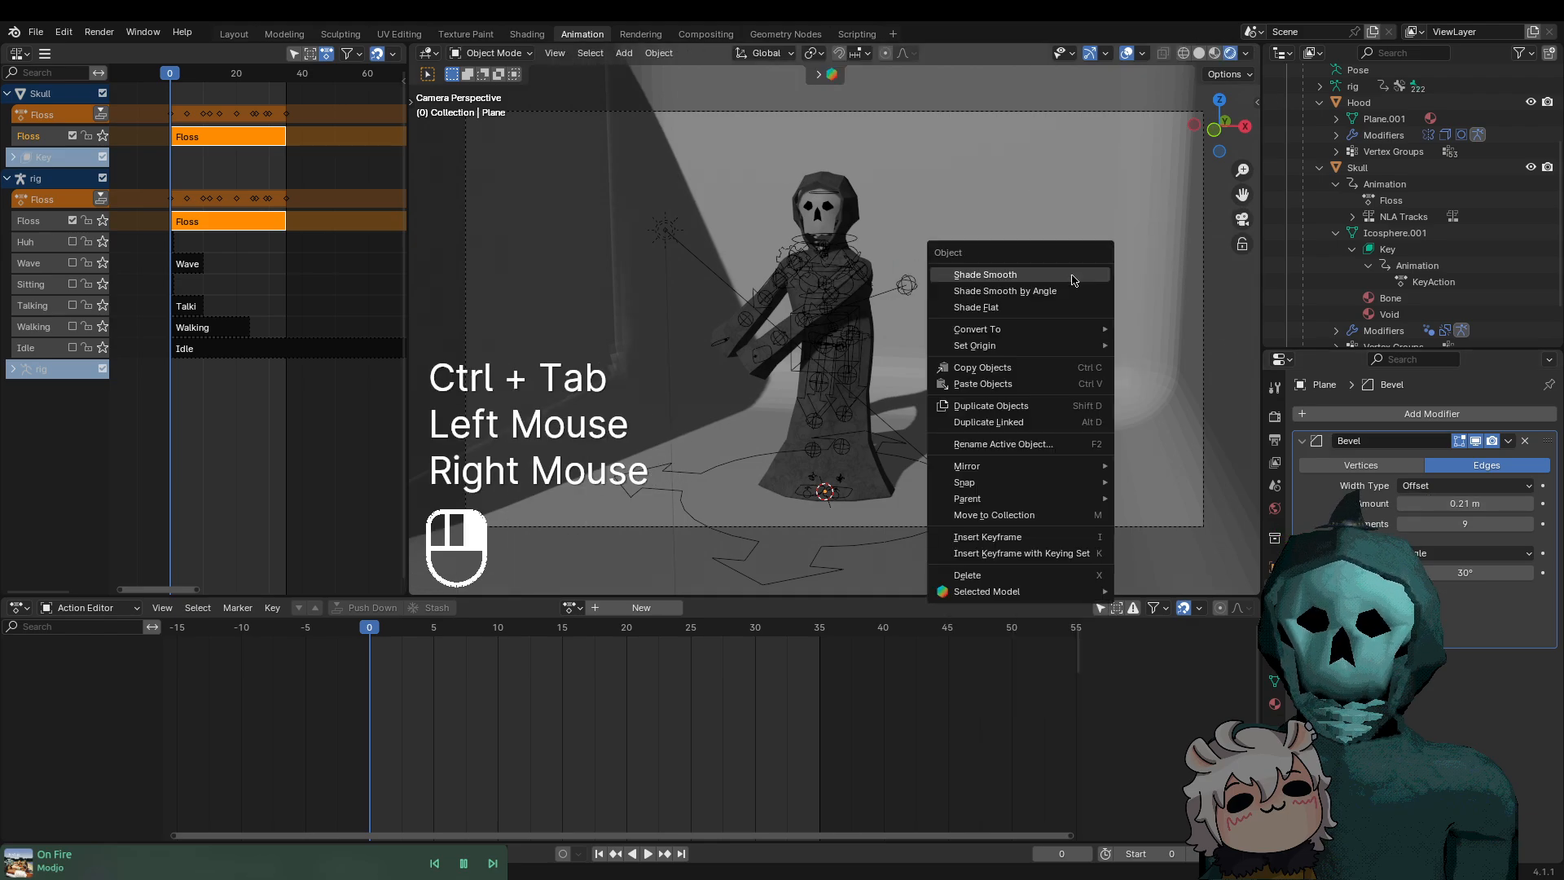
click(1065, 274)
Rotate the Sun about the global Z axis to a Z rotation of about 80°, moving the side wall's shadow off the back wall
scroll(1063, 342, down, 2)
scroll(1052, 365, up, 1)
scroll(1035, 374, down, 1)
scroll(1014, 388, up, 1)
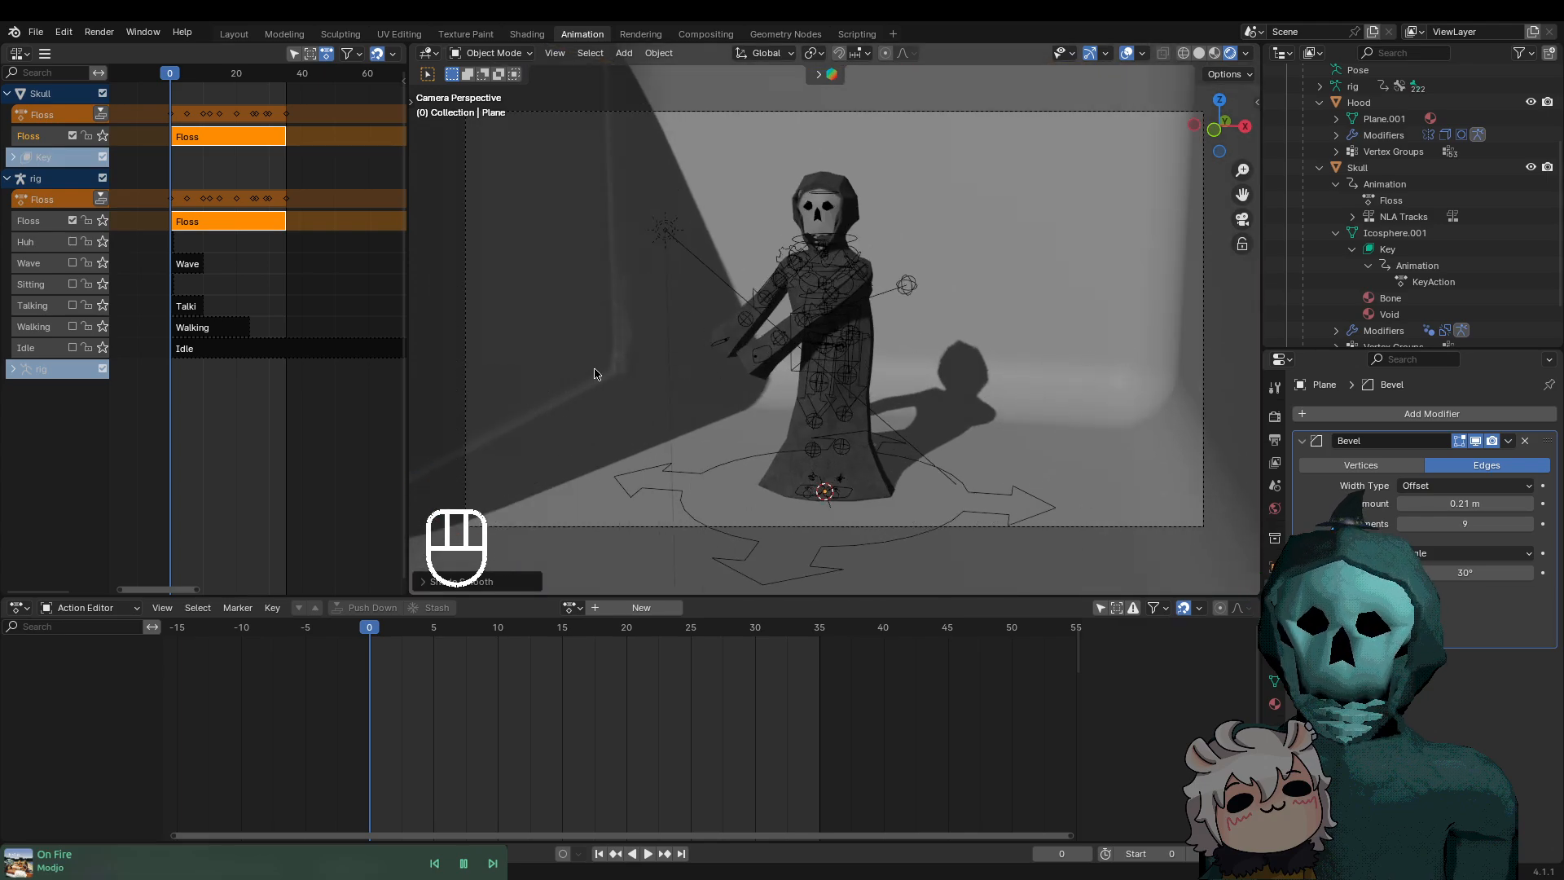
click(664, 230)
key(r)
middle_click(762, 453)
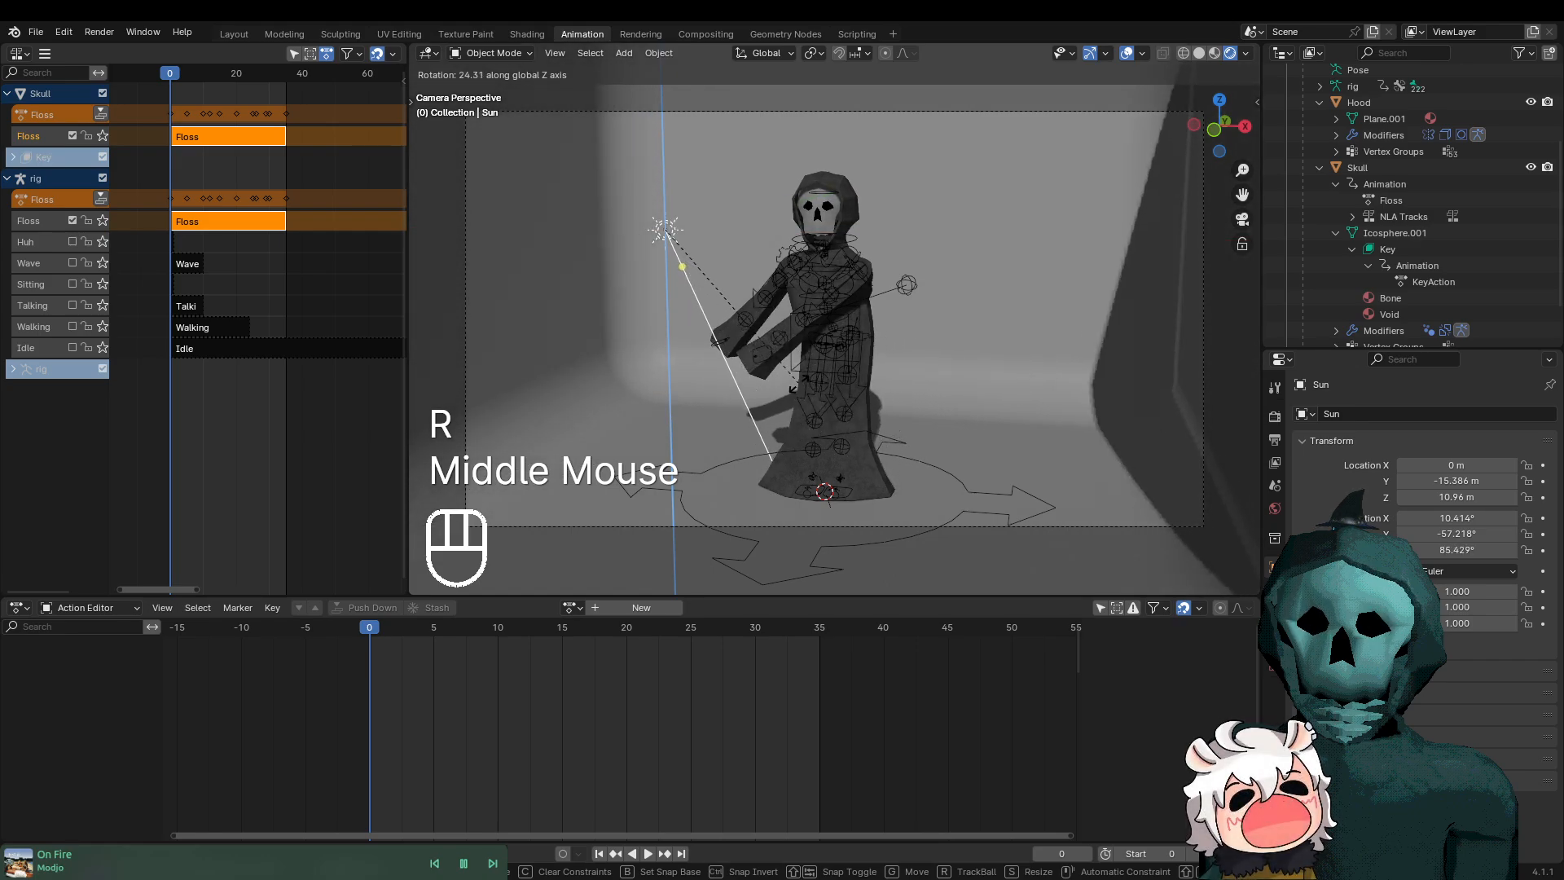
click(758, 401)
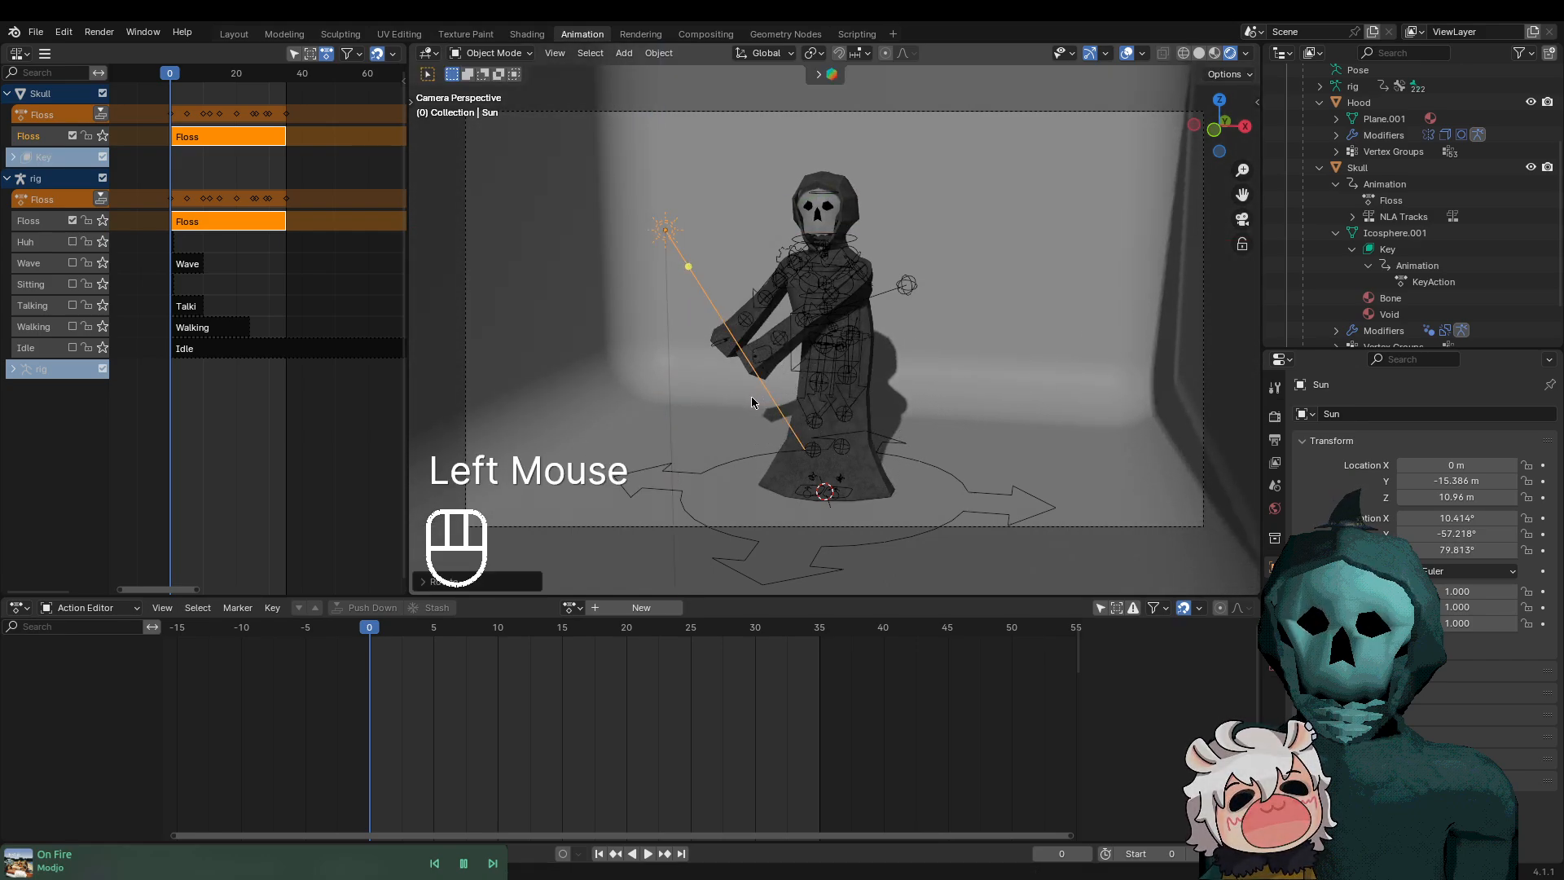
Select the backdrop plane in the camera view instead of the Sun
key(Tab)
key(Tab)
scroll(1084, 408, down, 2)
scroll(1063, 401, up, 1)
click(1060, 390)
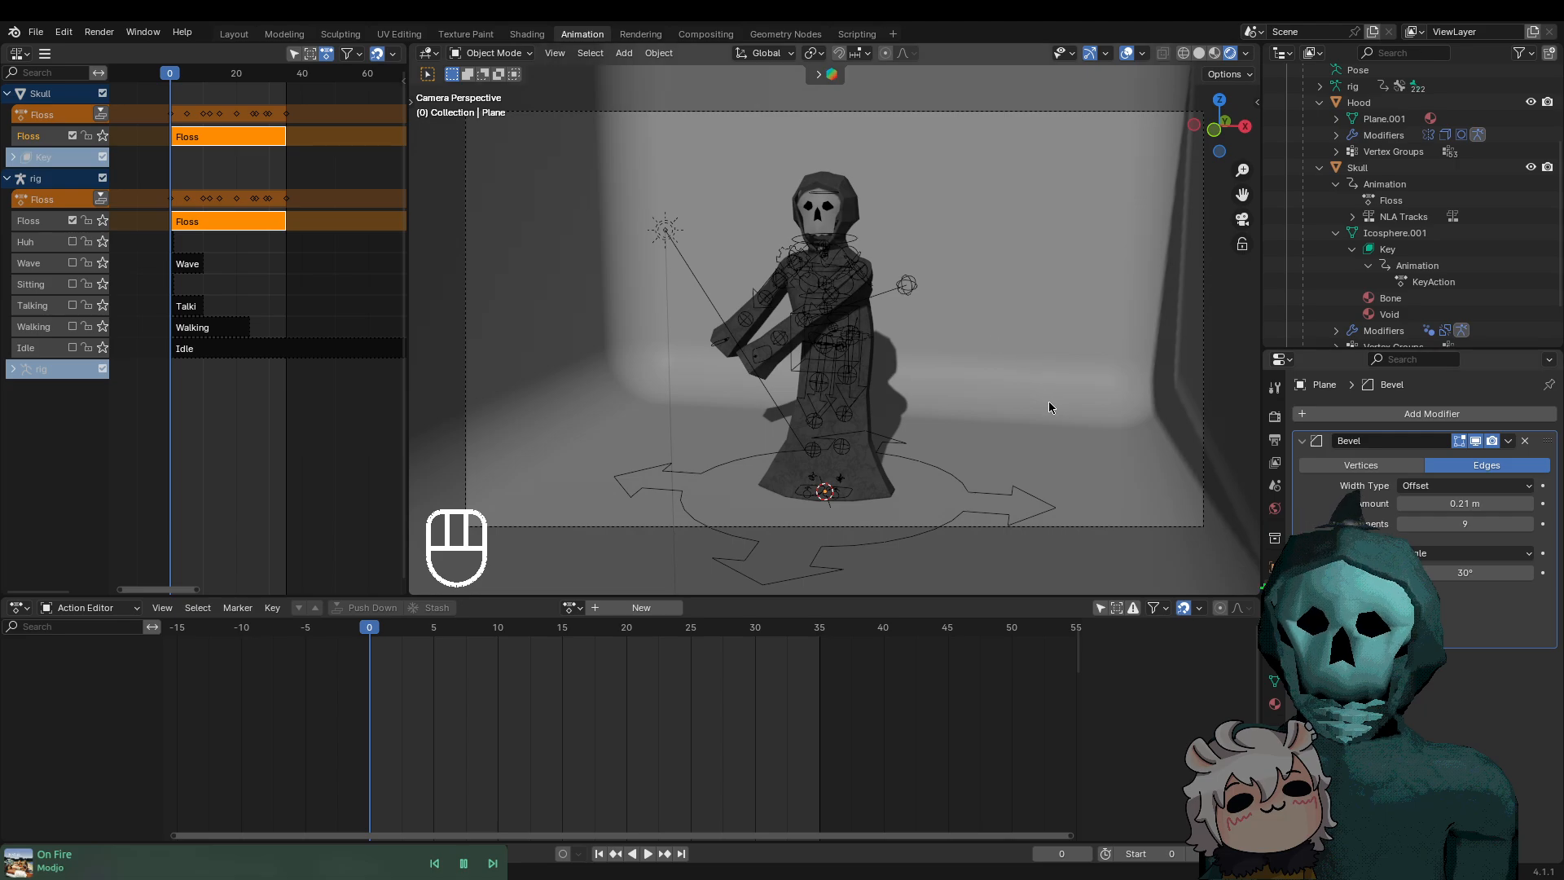
scroll(998, 408, up, 1)
scroll(1006, 407, down, 2)
scroll(1002, 414, up, 2)
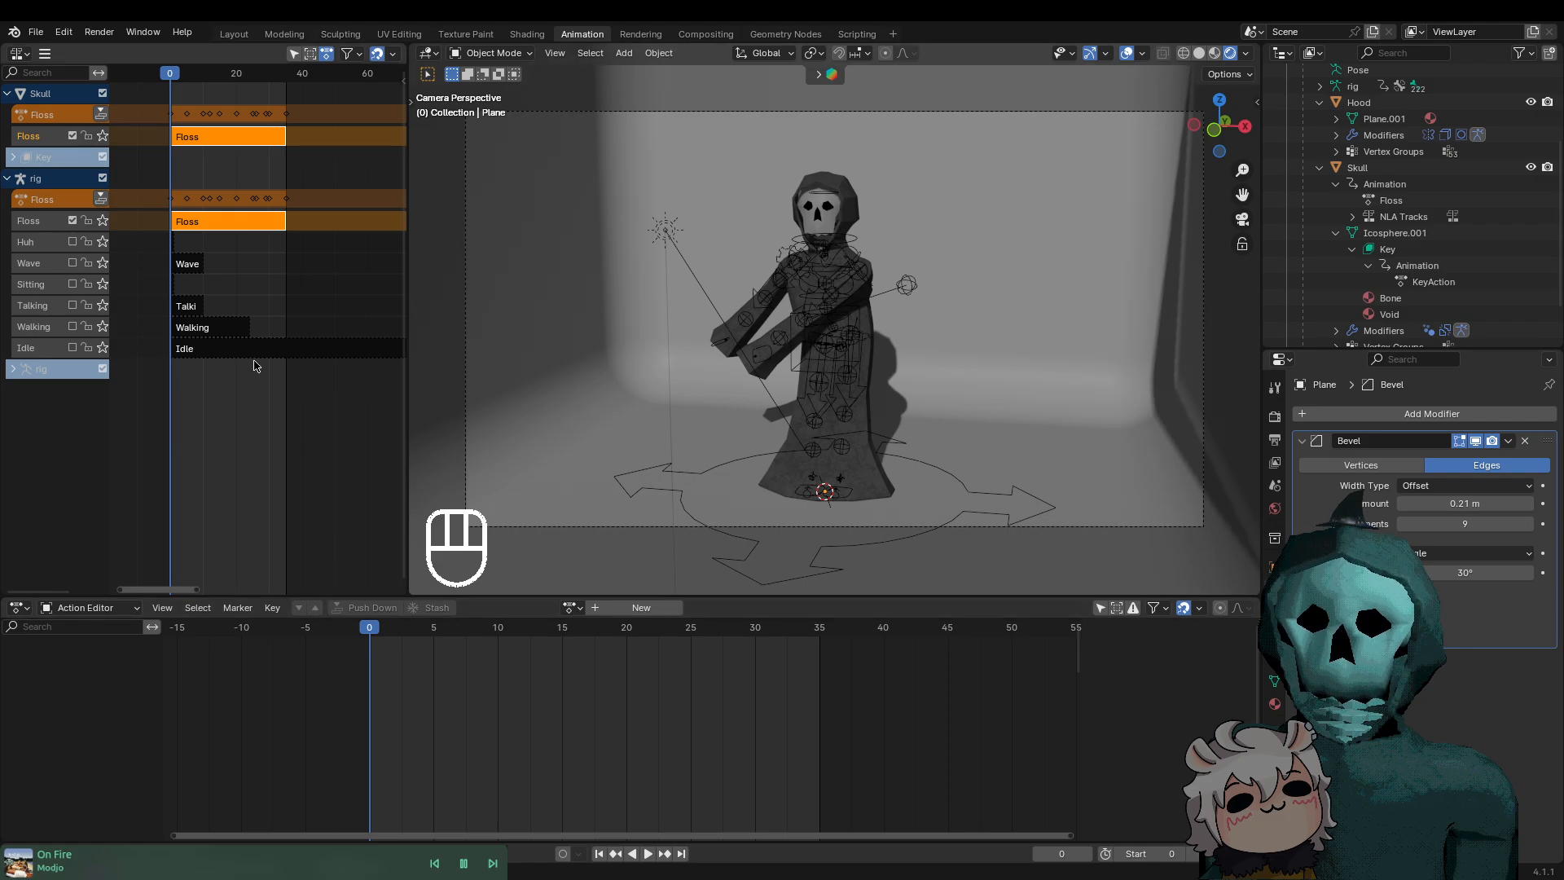
Render the full floss animation through the camera
click(99, 32)
click(100, 31)
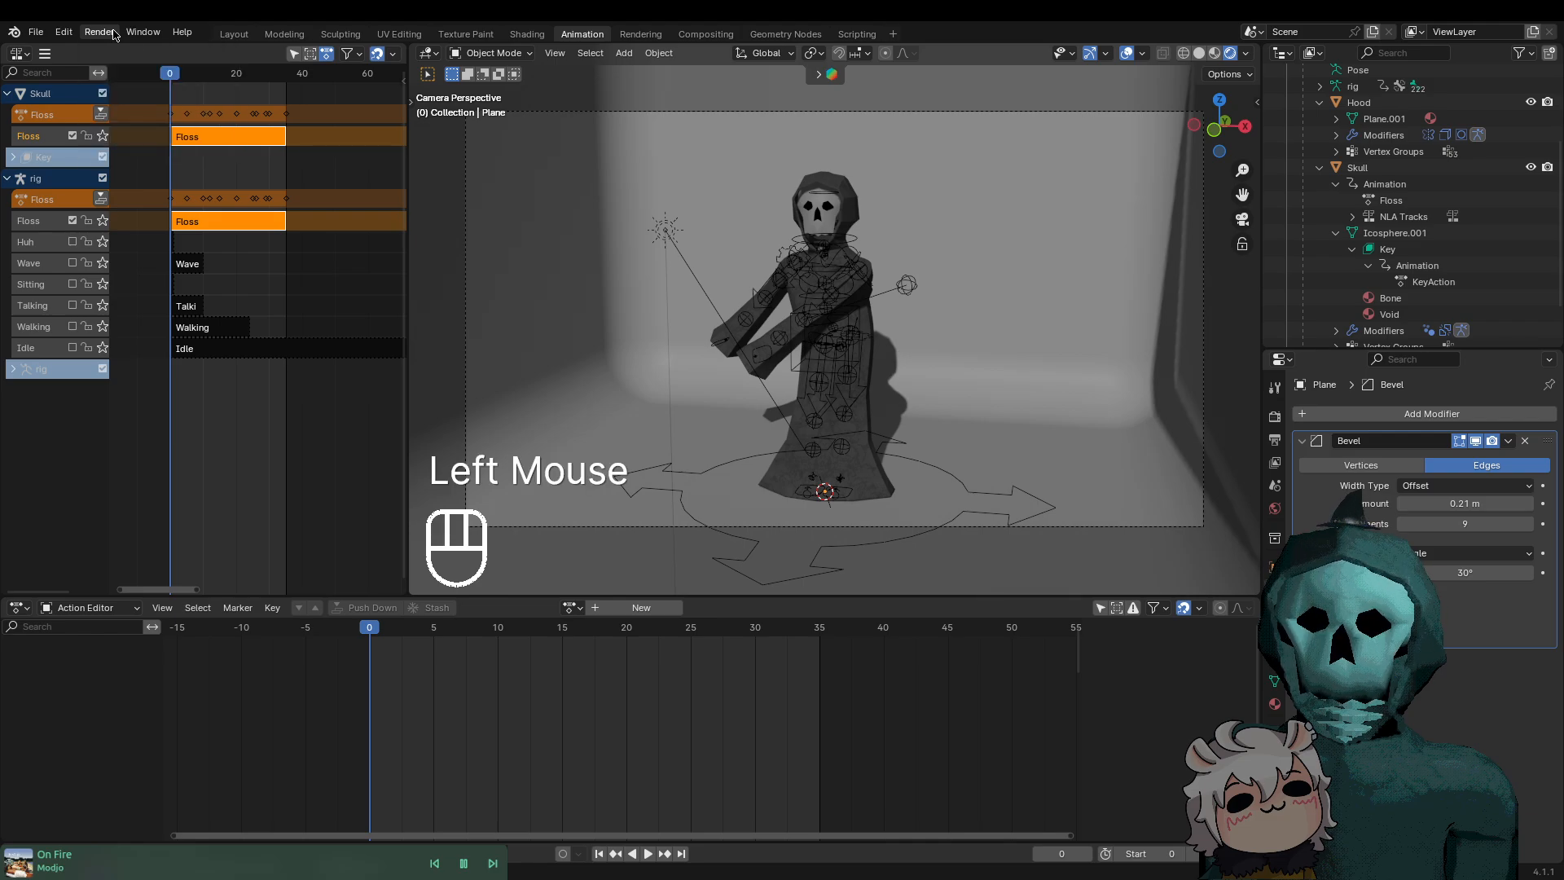
click(115, 34)
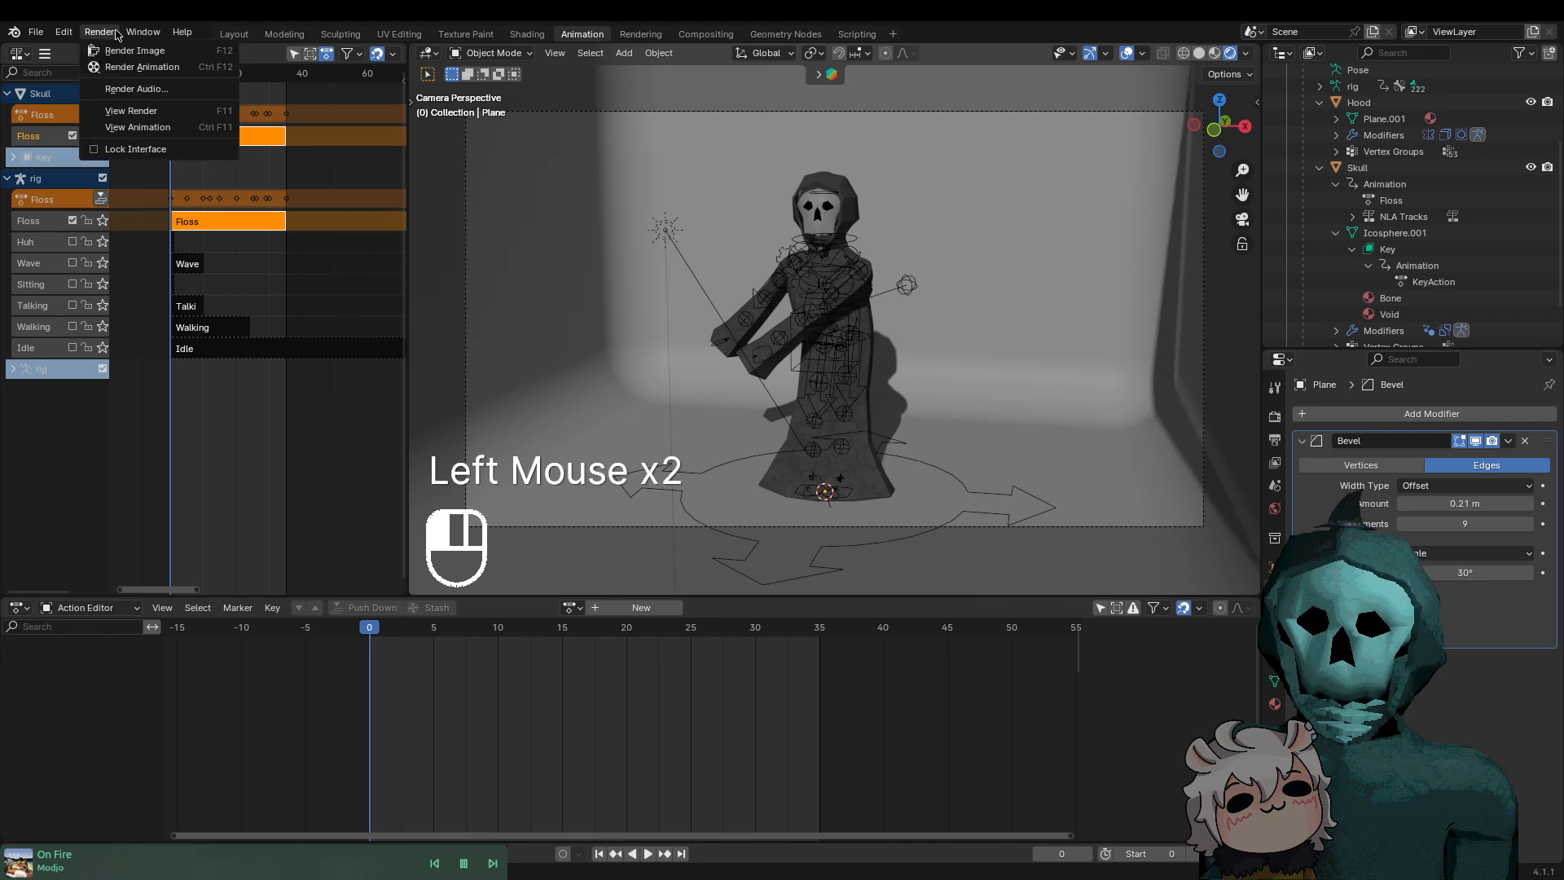
click(112, 71)
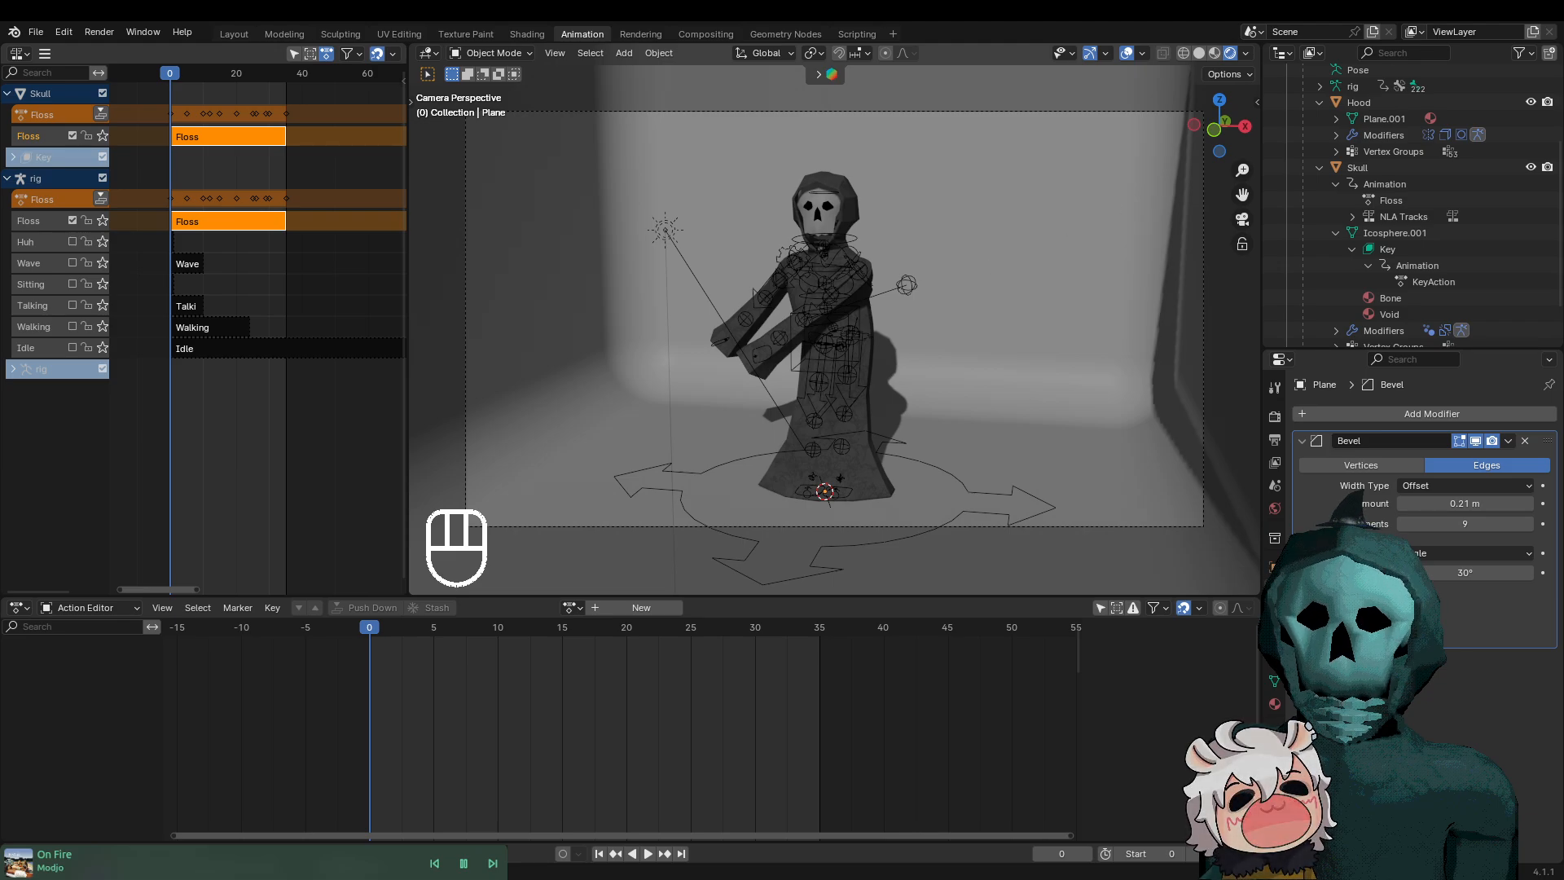
key(super)
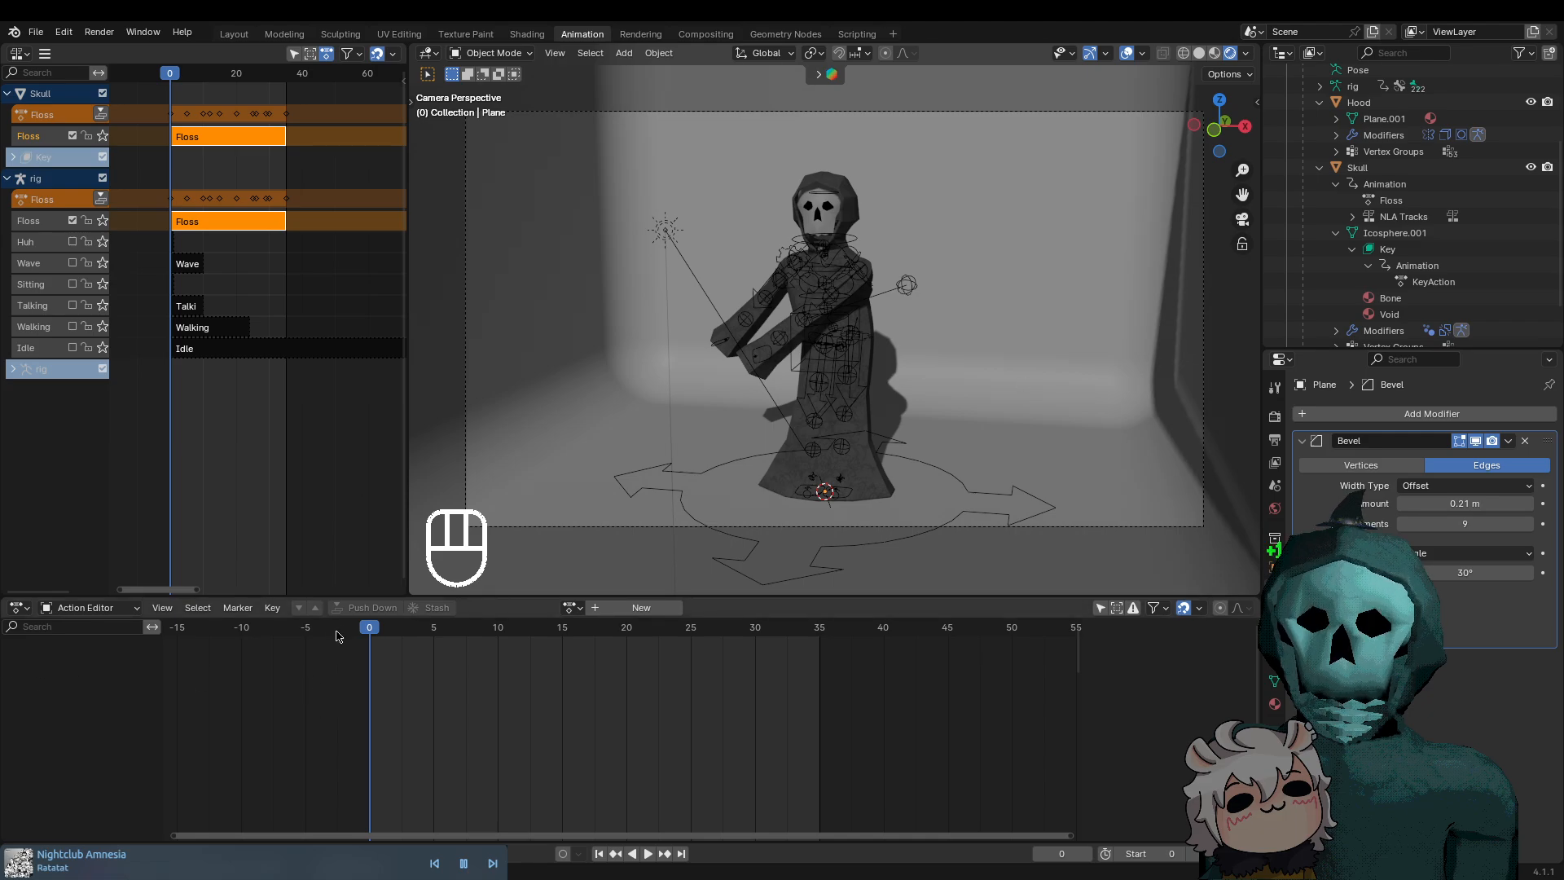
Scrub the floss animation from the start of the timeline to frame 22
click(373, 633)
click(373, 632)
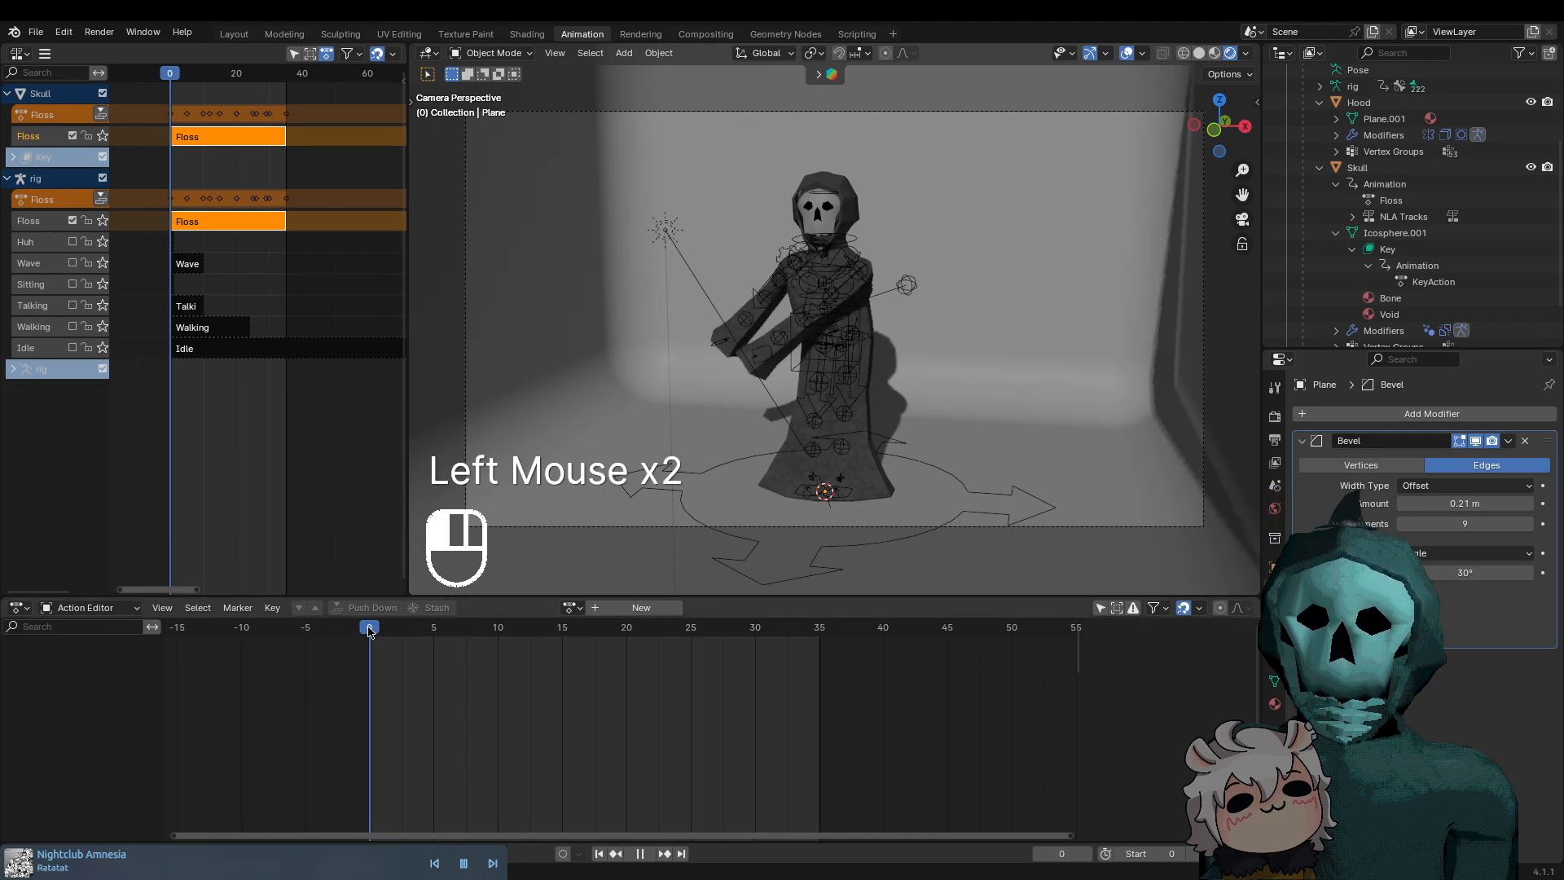
drag(595, 641, 658, 630)
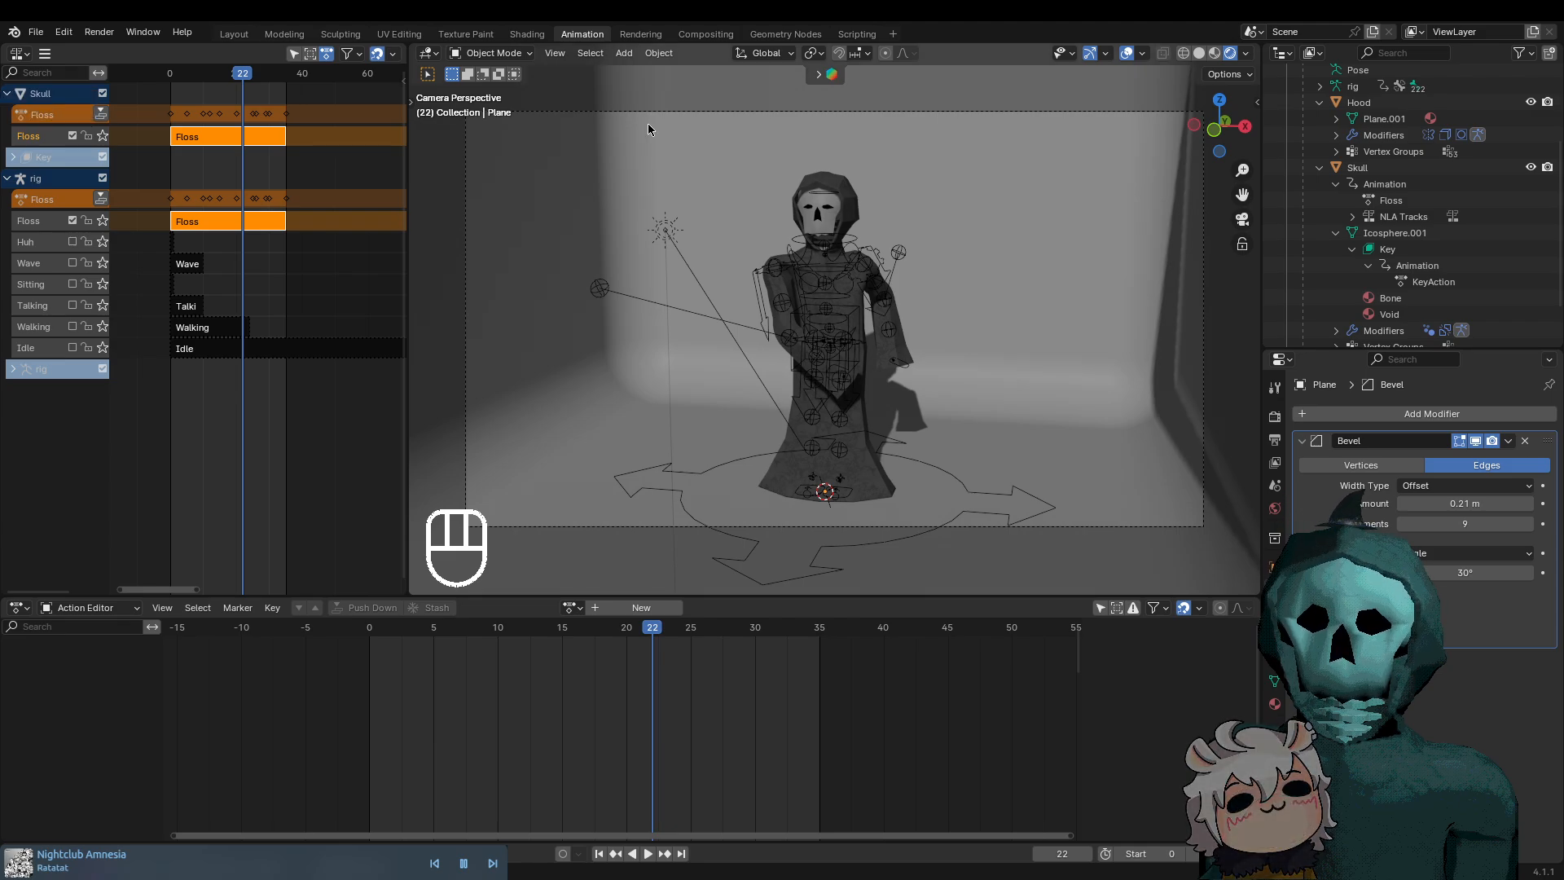
Display the scene's output properties and deselect the Floss strips of the Skull and the rig
click(1275, 440)
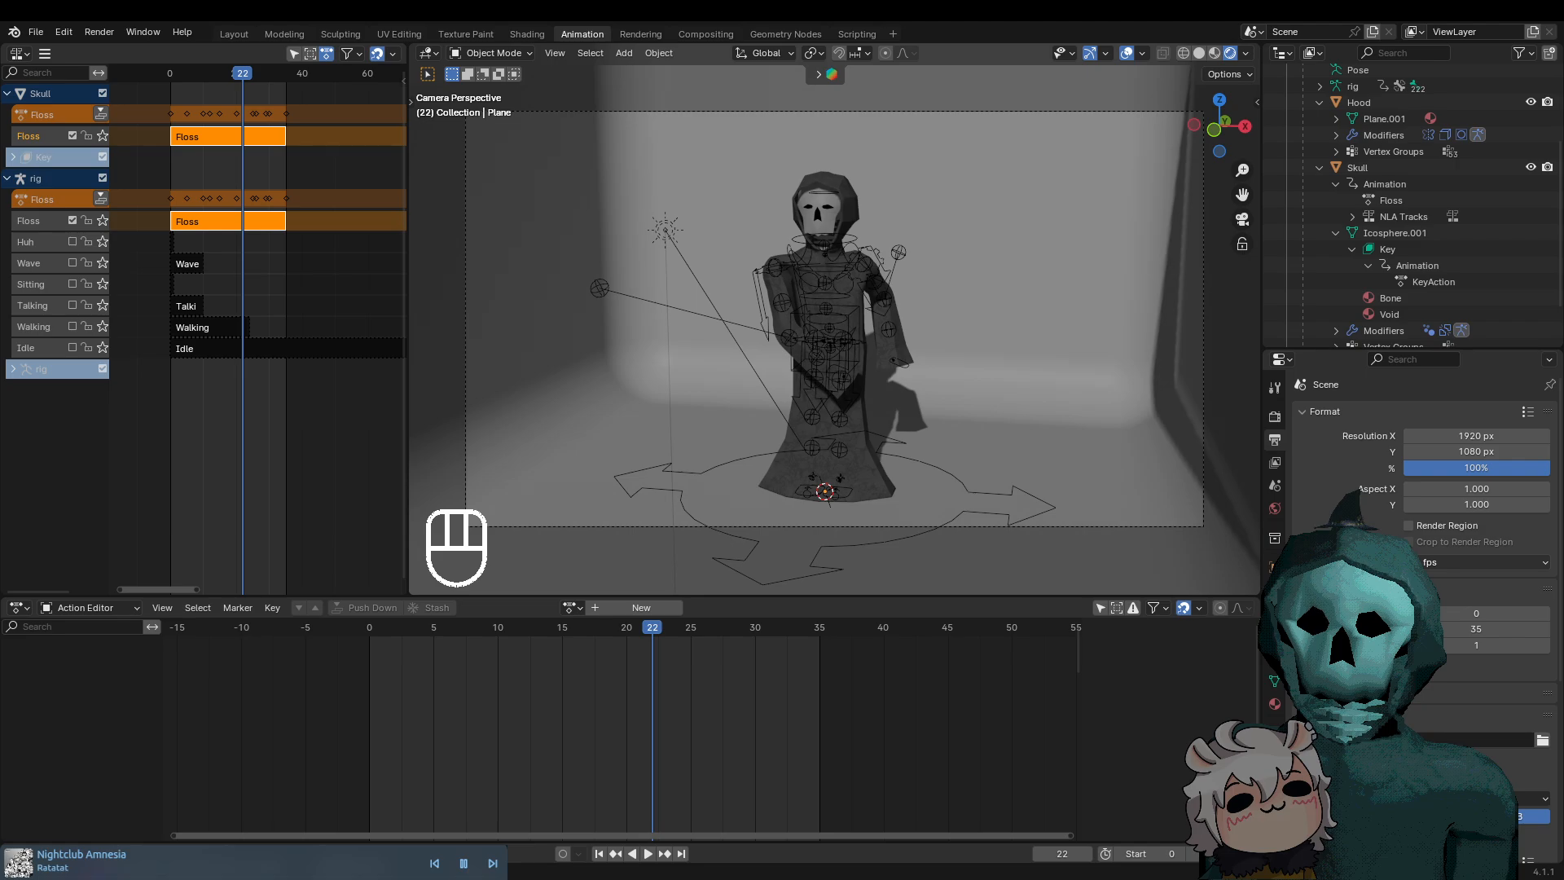
click(257, 456)
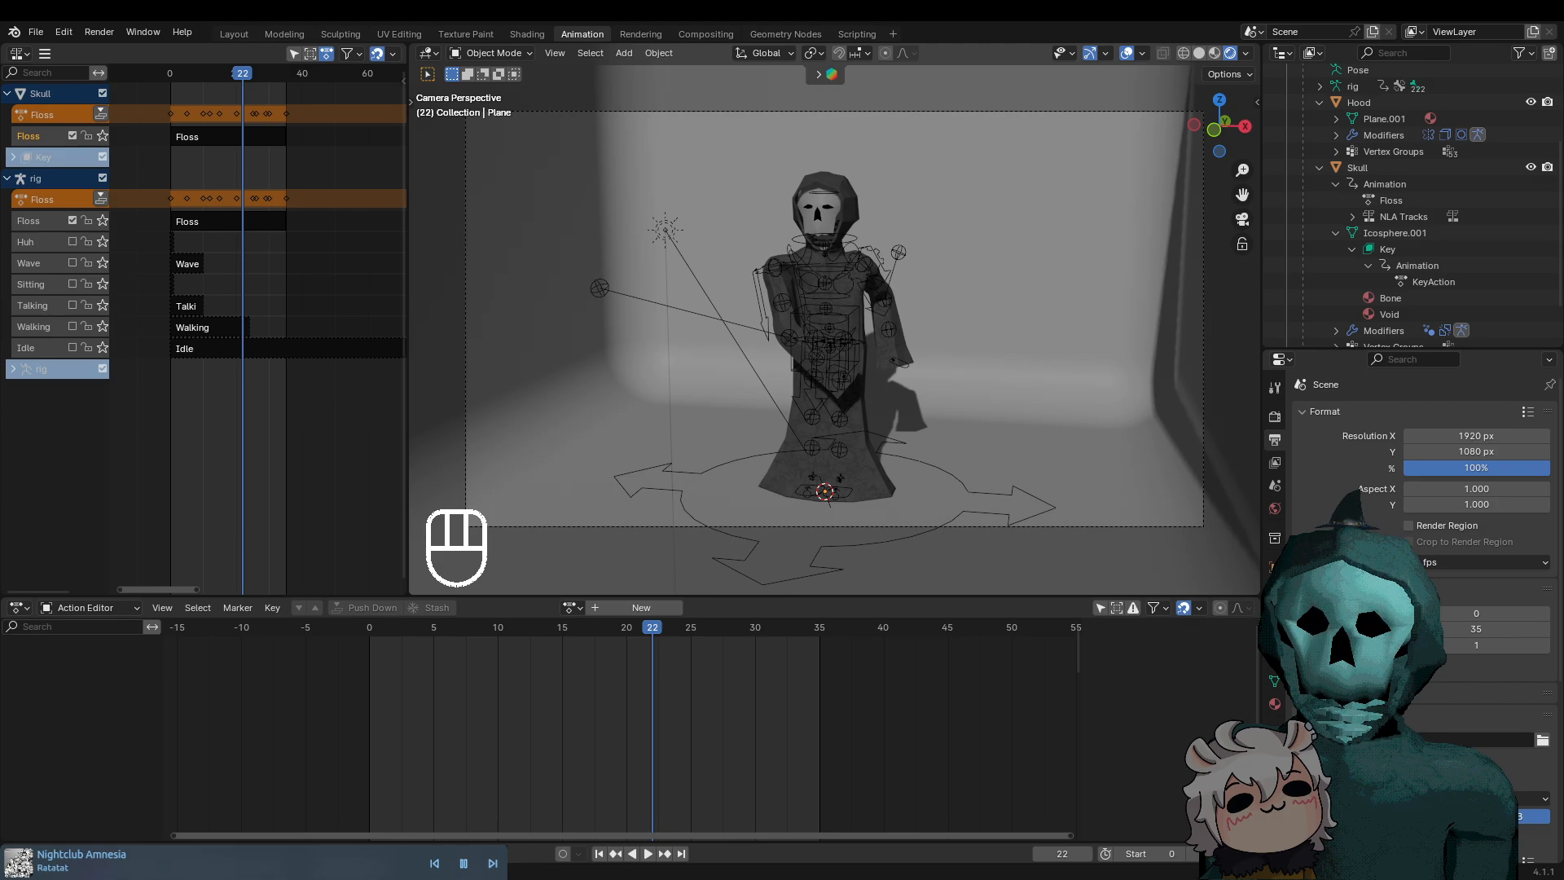
click(648, 408)
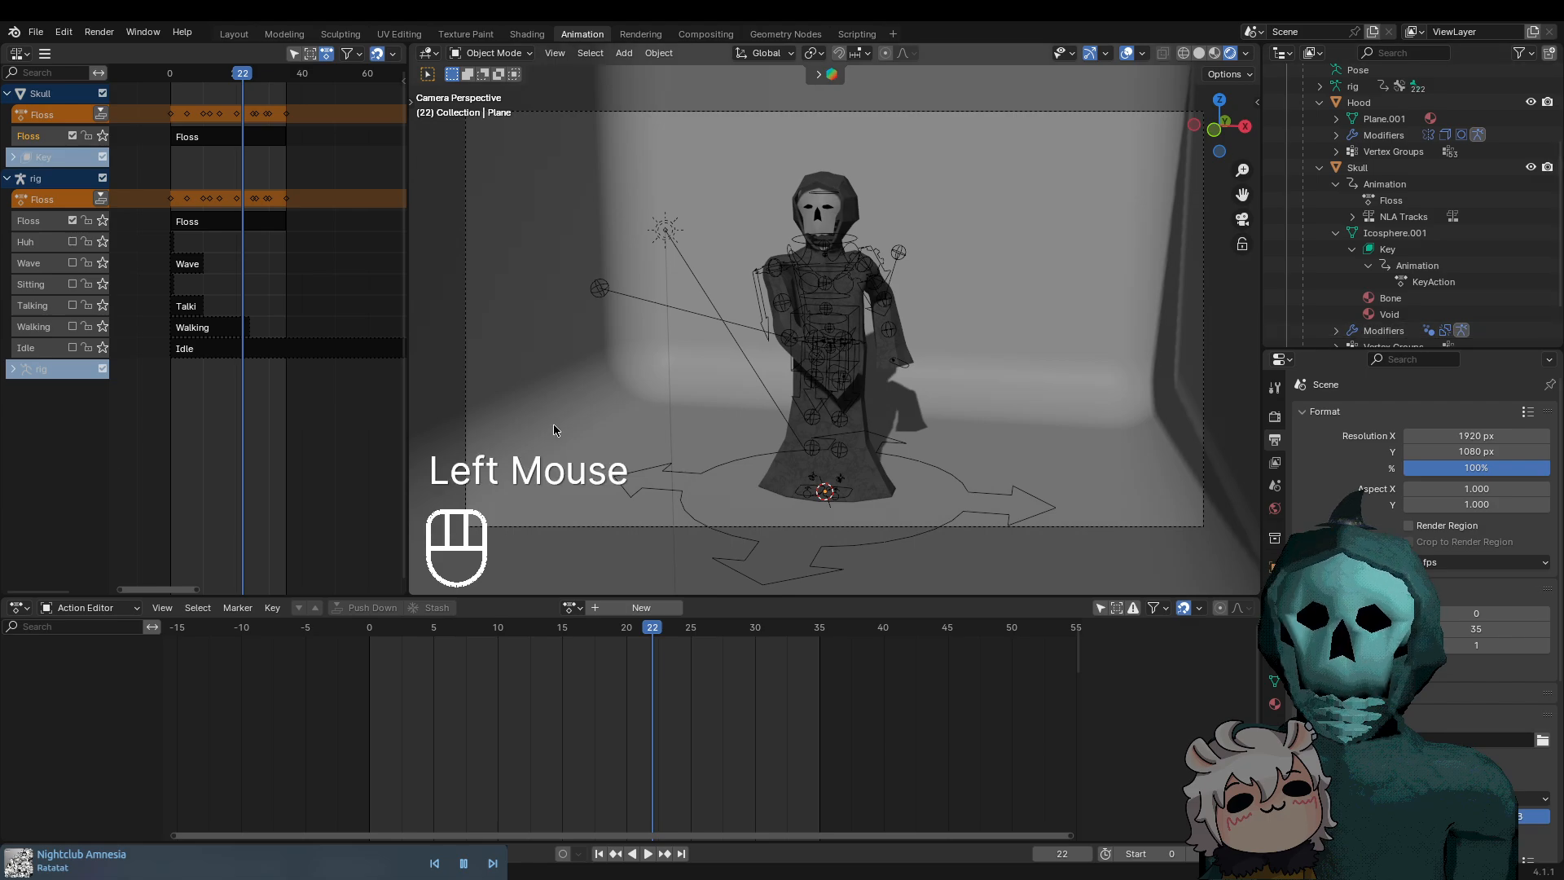